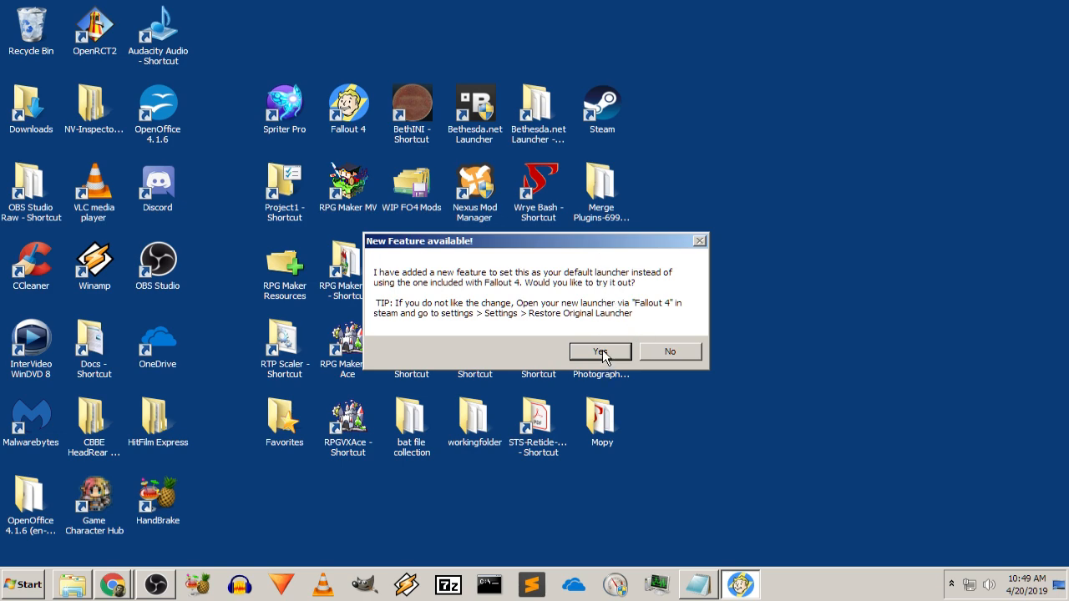
# Decline the offer to set the configuration tool as the default Fallout 4 launcher
pyautogui.click(673, 352)
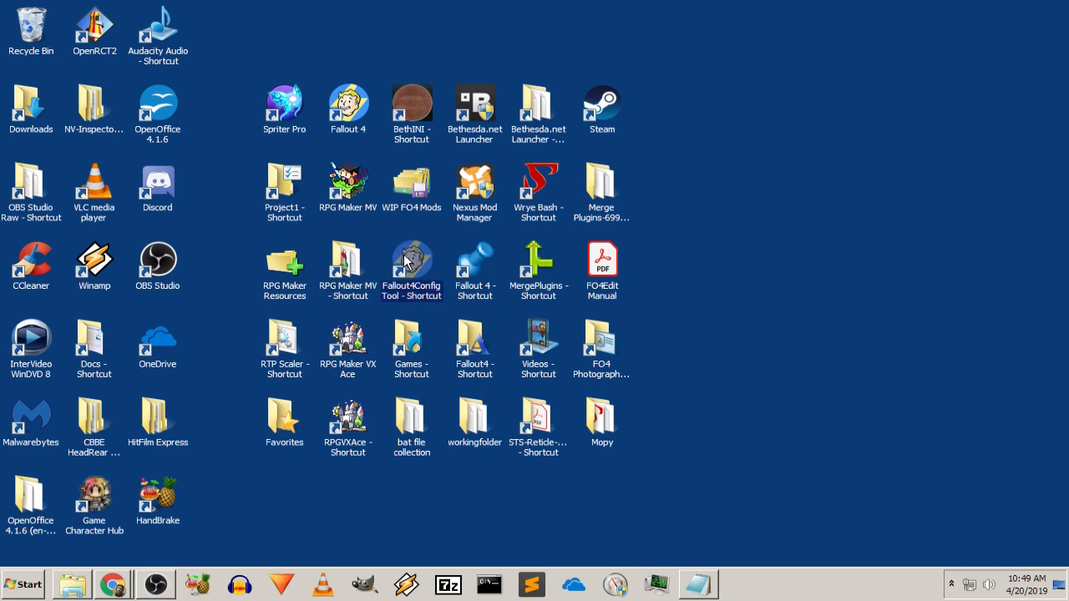
pyautogui.click(875, 408)
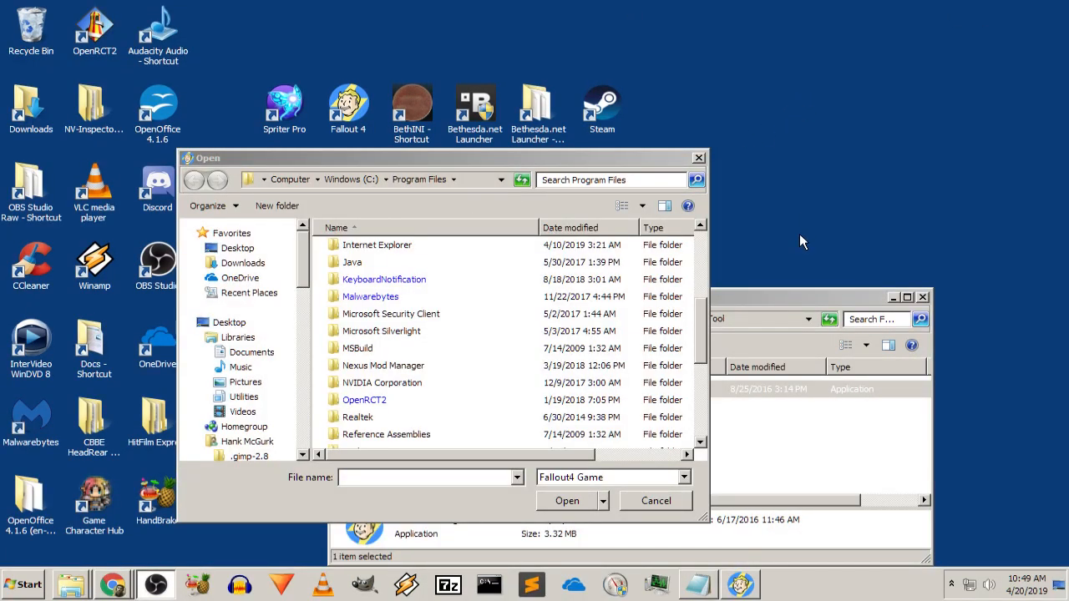
pyautogui.moveTo(607, 158); pyautogui.dragTo(696, 99)
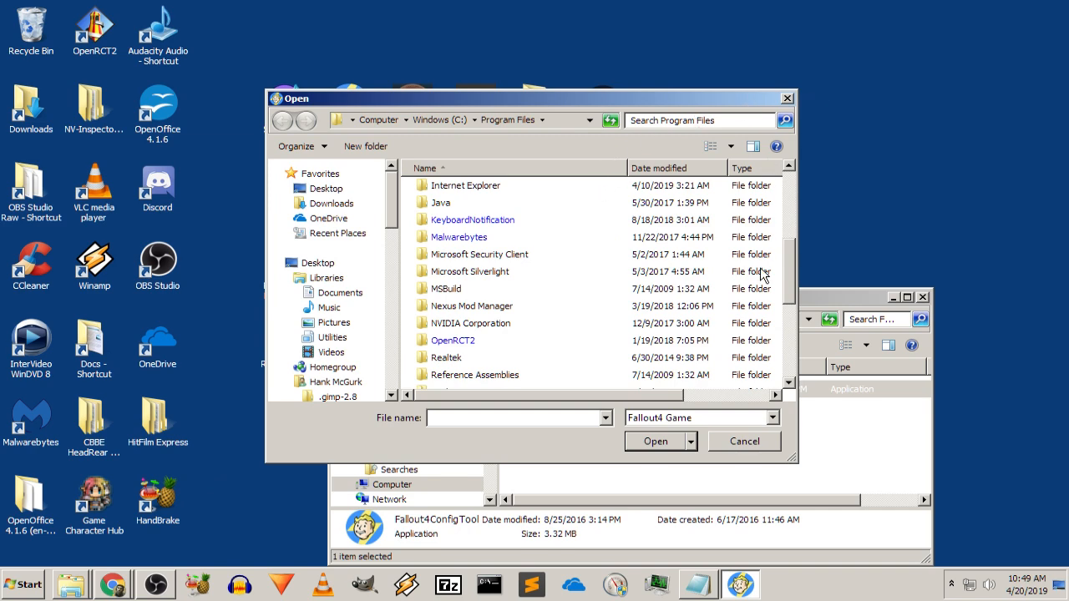
pyautogui.click(749, 444)
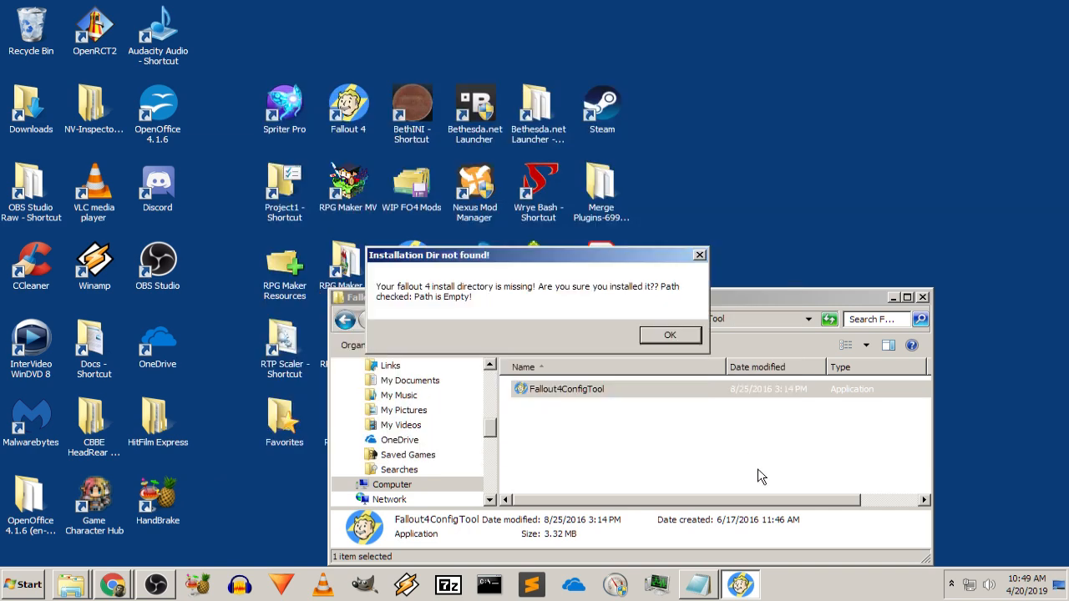
pyautogui.click(670, 336)
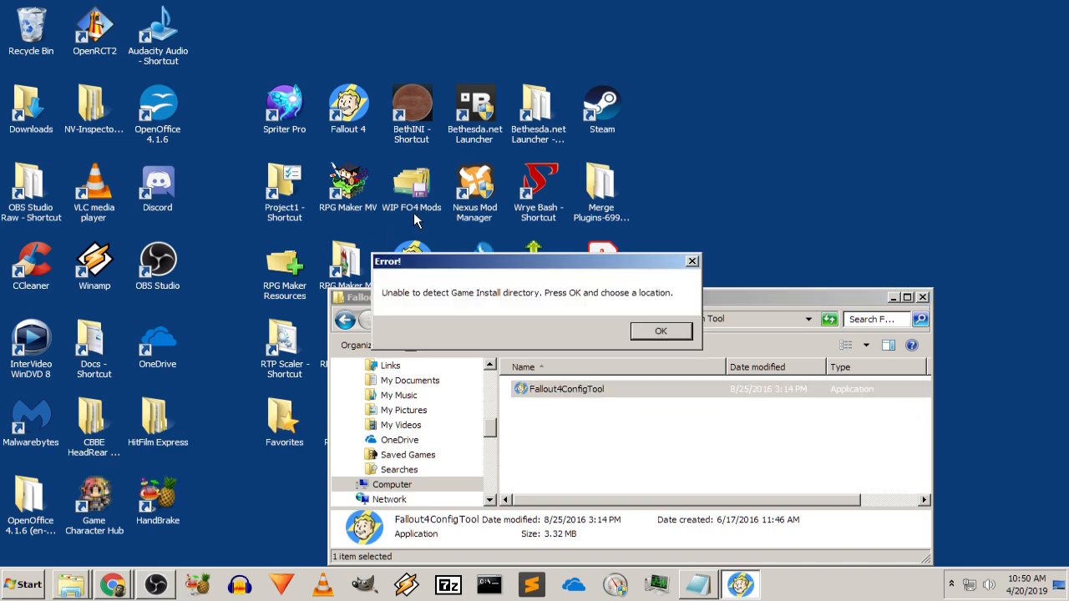
# Set the game install location by choosing the Fallout4 application in Steam\steamapps\common\Fallout 4
pyautogui.click(670, 331)
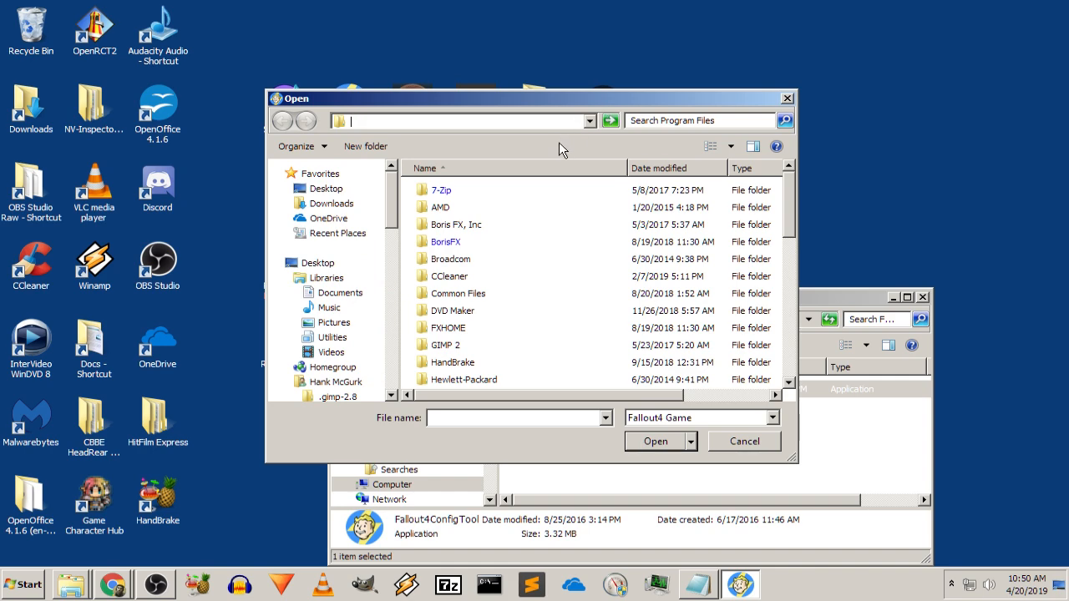
pyautogui.write('C:\\Program Files (x86)\\Steam\\steamapps\\common\\Fallout 4')
pyautogui.press('Return')
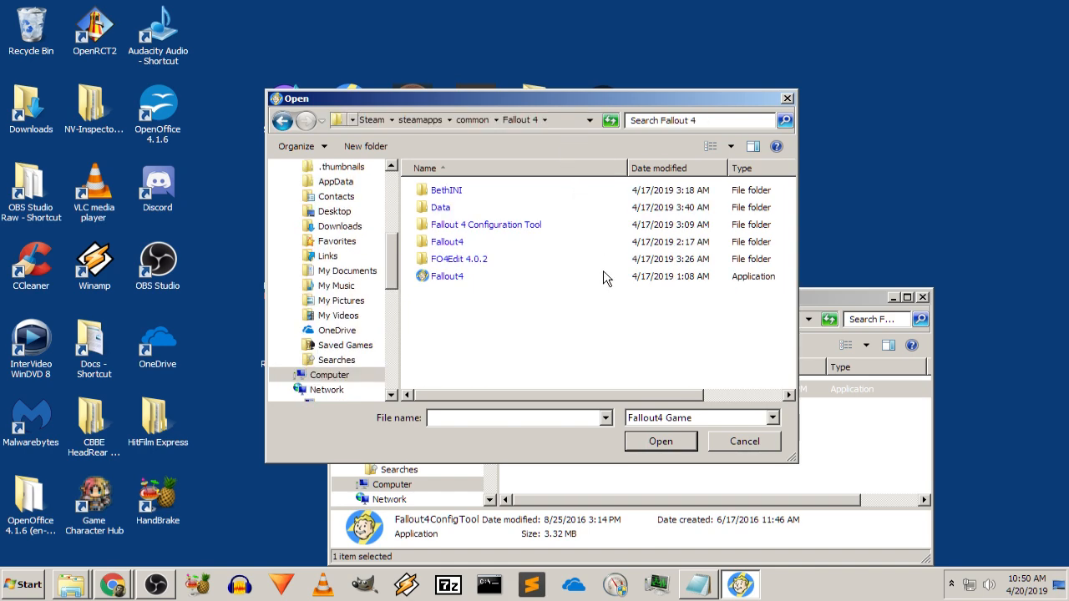
pyautogui.click(708, 590)
pyautogui.click(557, 158)
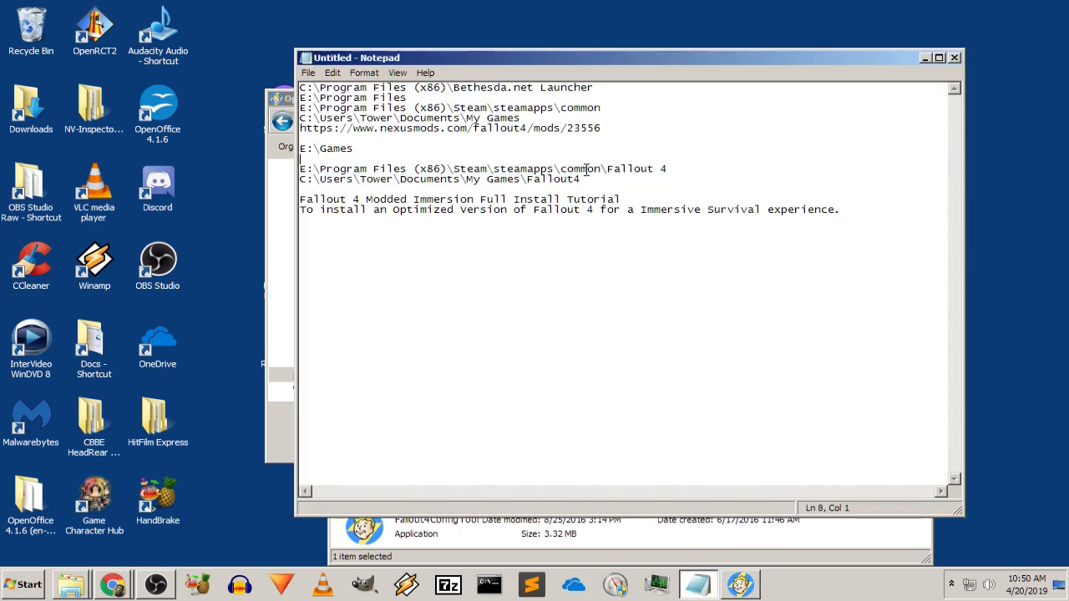
pyautogui.click(926, 58)
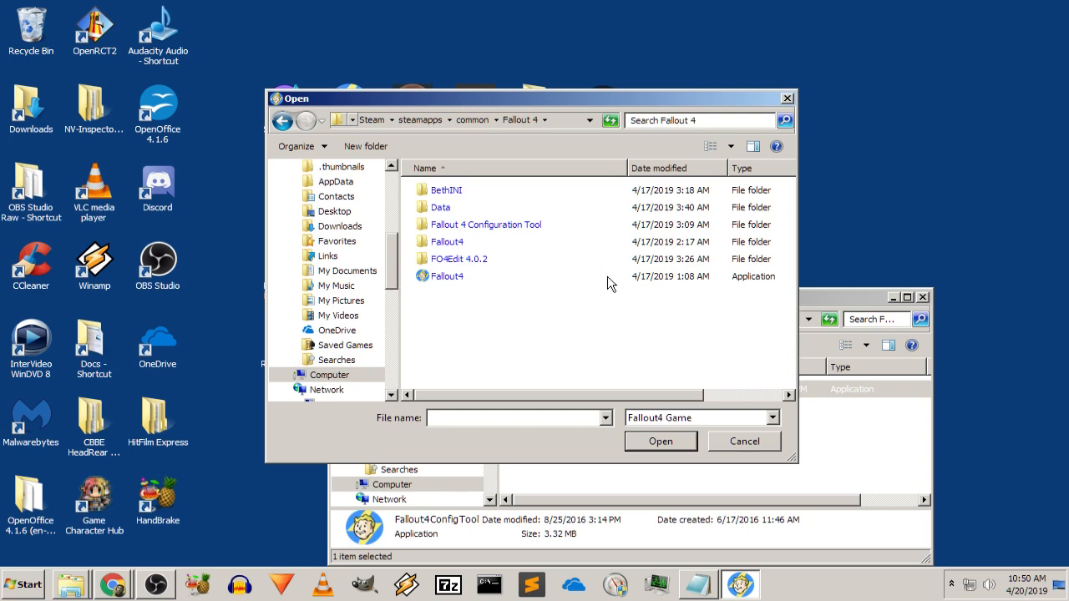
pyautogui.click(455, 276)
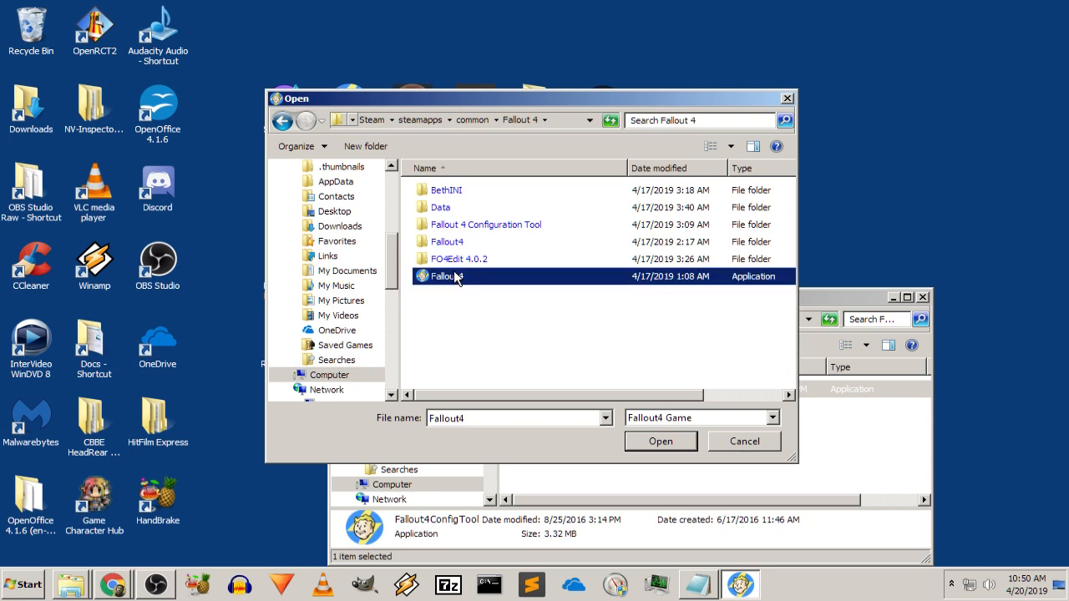
pyautogui.click(661, 442)
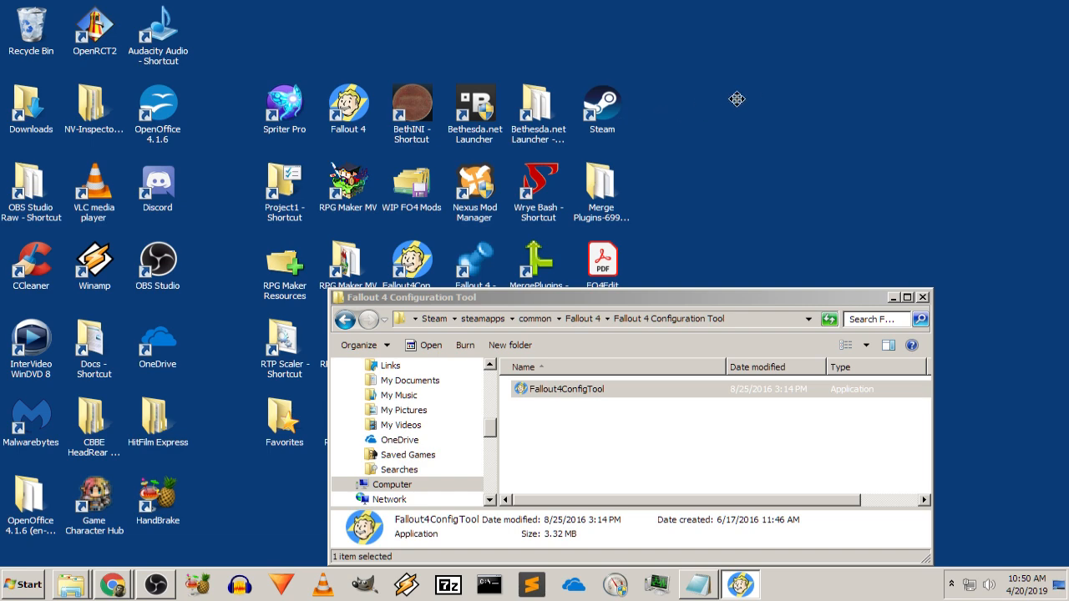
# Close the Explorer window of the Fallout 4 Configuration Tool folder
pyautogui.click(535, 485)
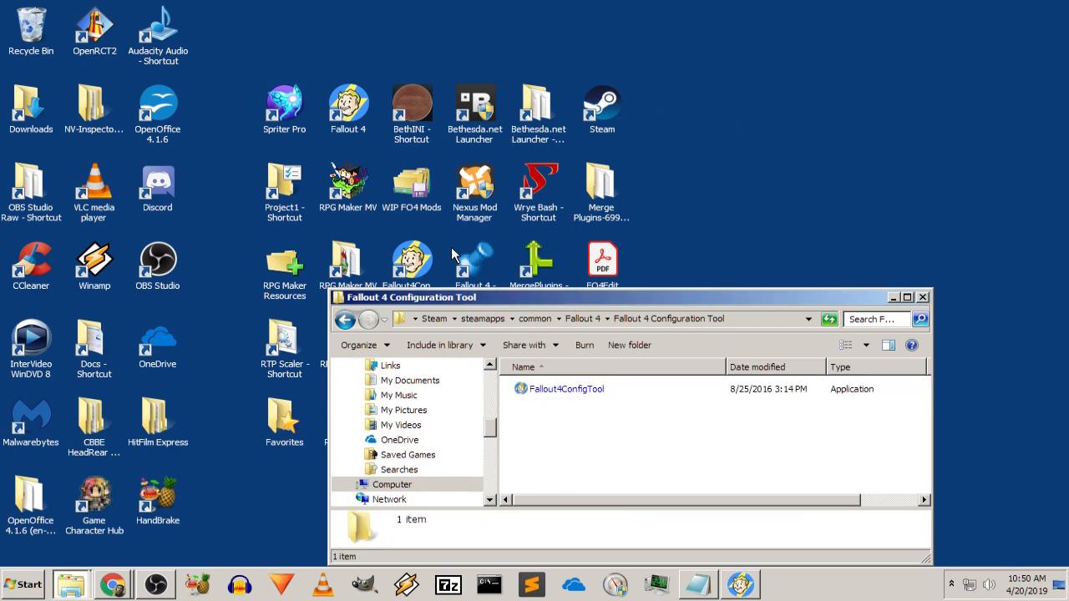
pyautogui.moveTo(577, 298); pyautogui.dragTo(396, 213)
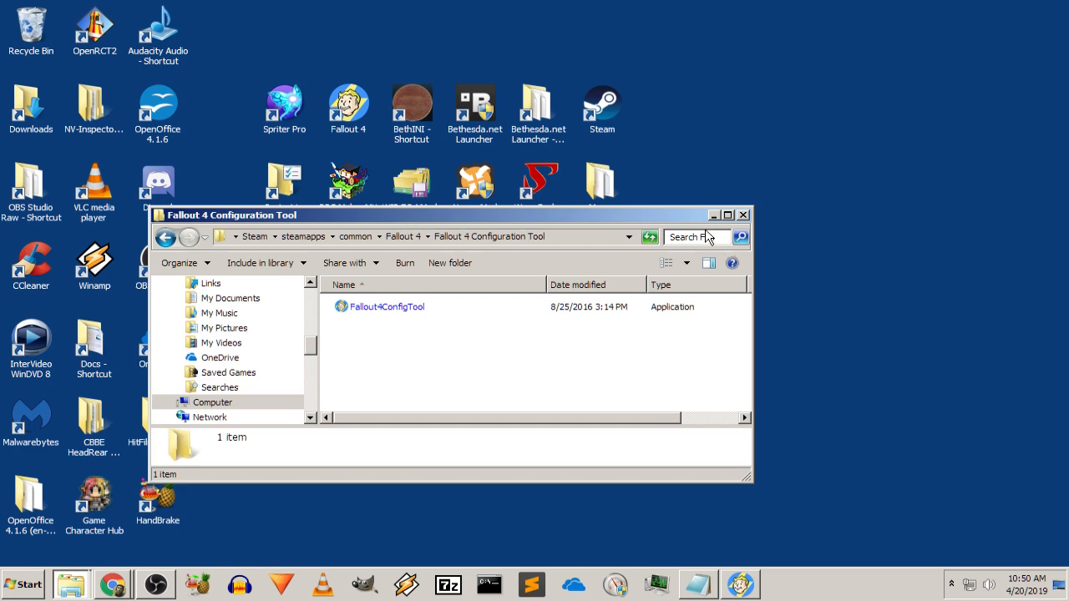
pyautogui.click(743, 215)
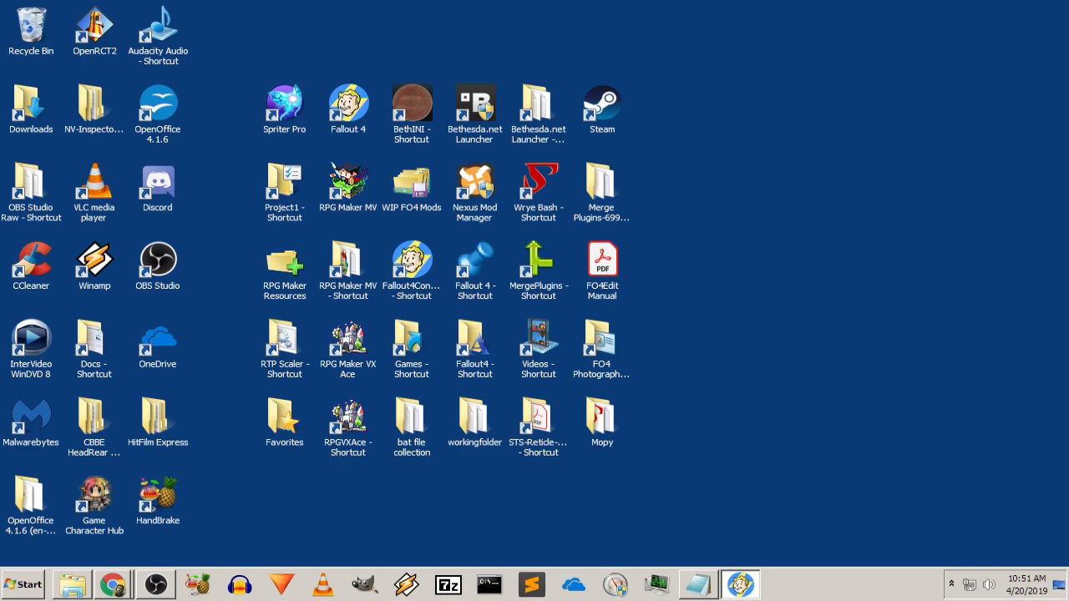
# Switch to Chrome and bring up the Nexus Mods guide's Fallout 4 Configuration Tool section, keeping the tool active
pyautogui.hotkey('alt', 'Tab')
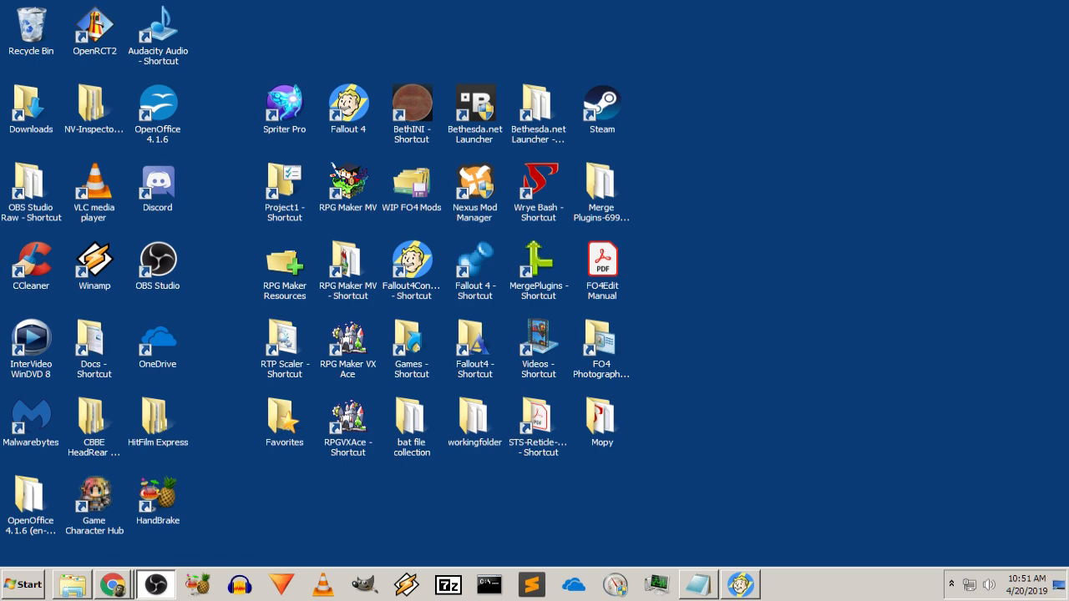
pyautogui.click(657, 114)
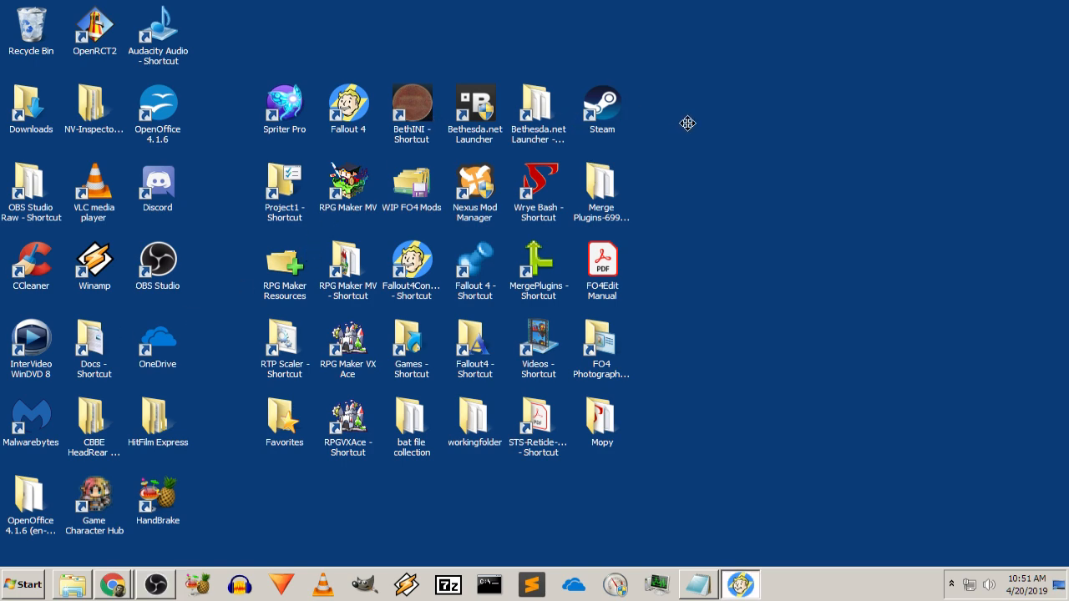
pyautogui.click(109, 584)
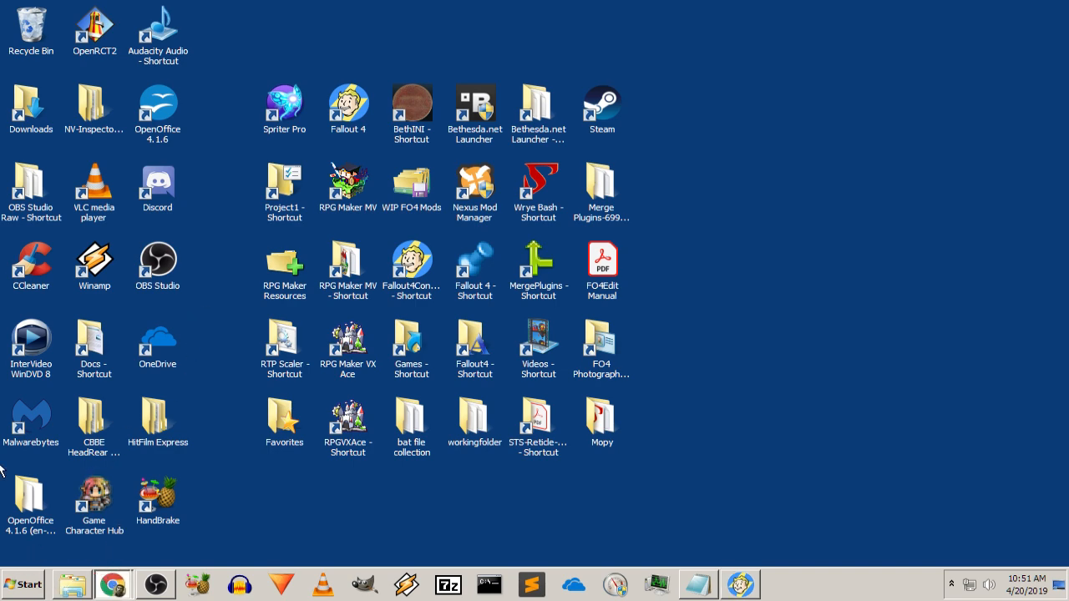
pyautogui.click(111, 584)
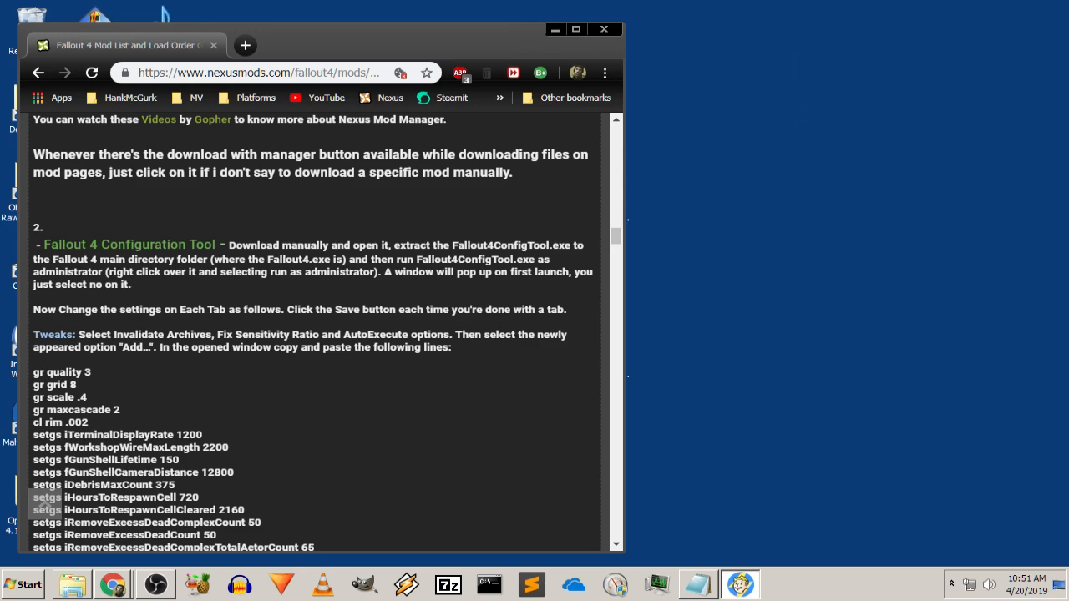
pyautogui.hotkey('alt', 'Tab')
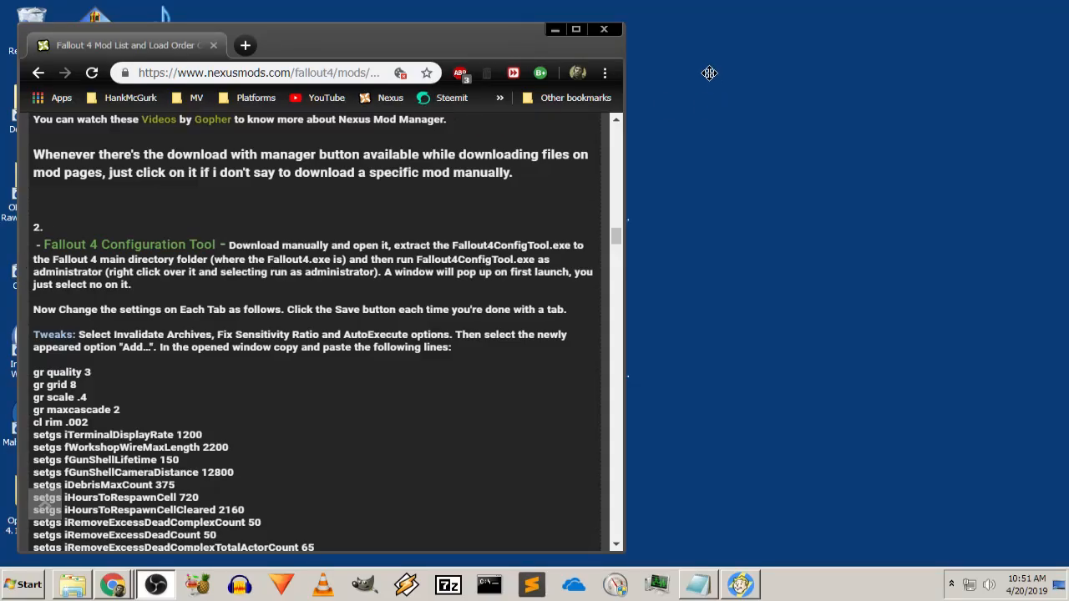
pyautogui.hotkey('alt', 'Tab')
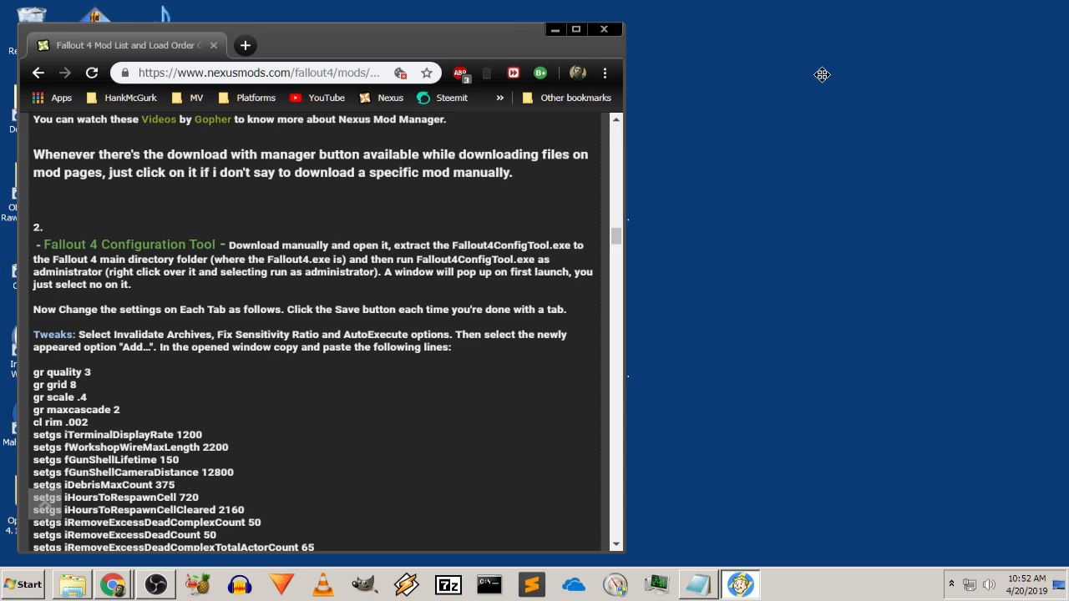
# Consult the guide's Performance through Settings instructions and save the configuration tool's current settings
pyautogui.click(196, 317)
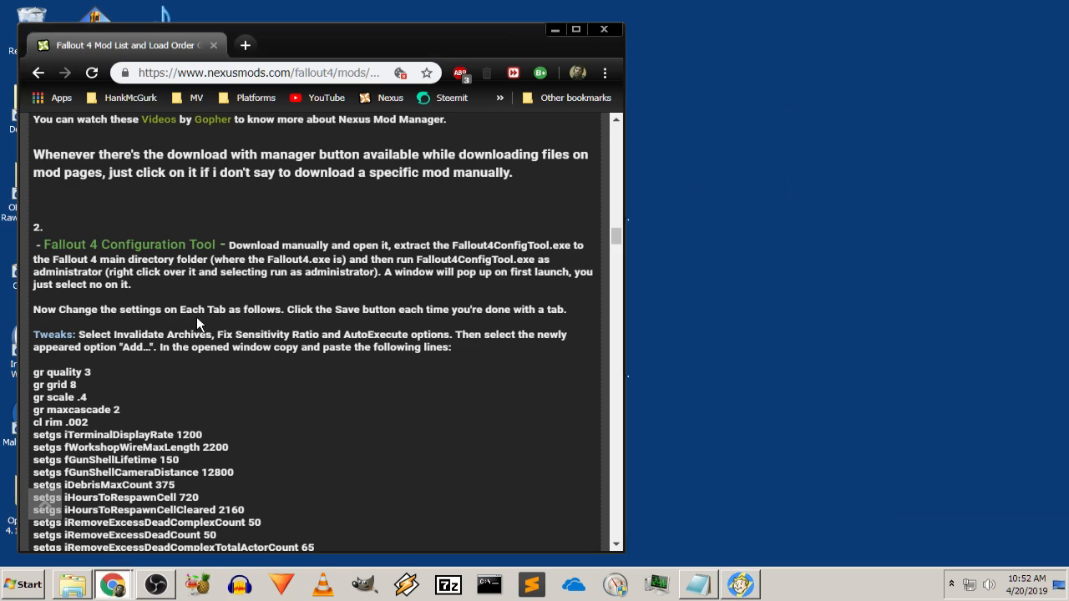
pyautogui.scroll(-3, 415, 371)
pyautogui.scroll(-10, 409, 368)
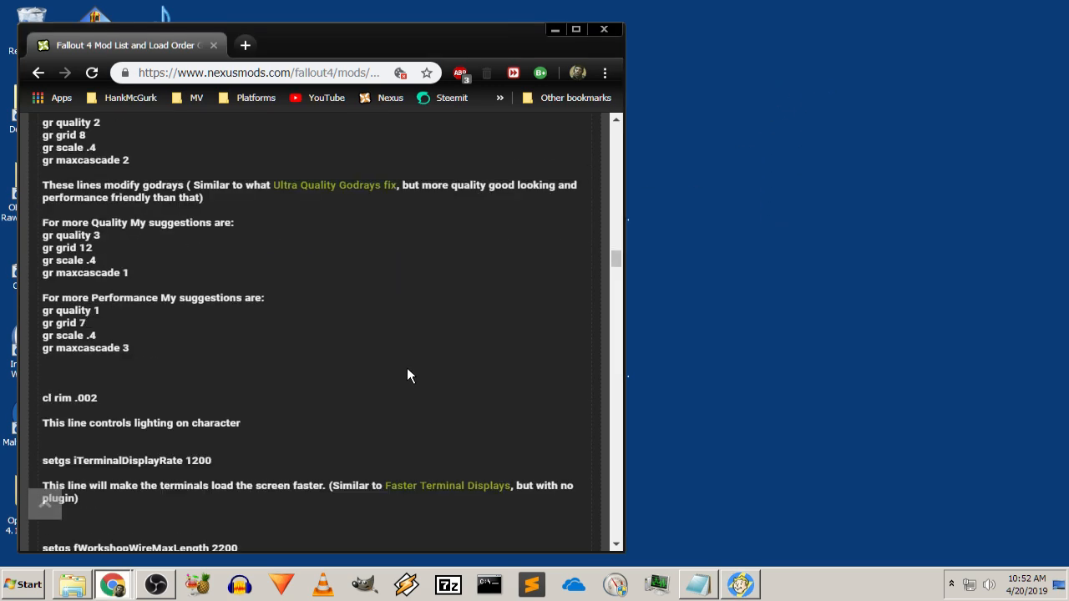
pyautogui.scroll(-15, 405, 365)
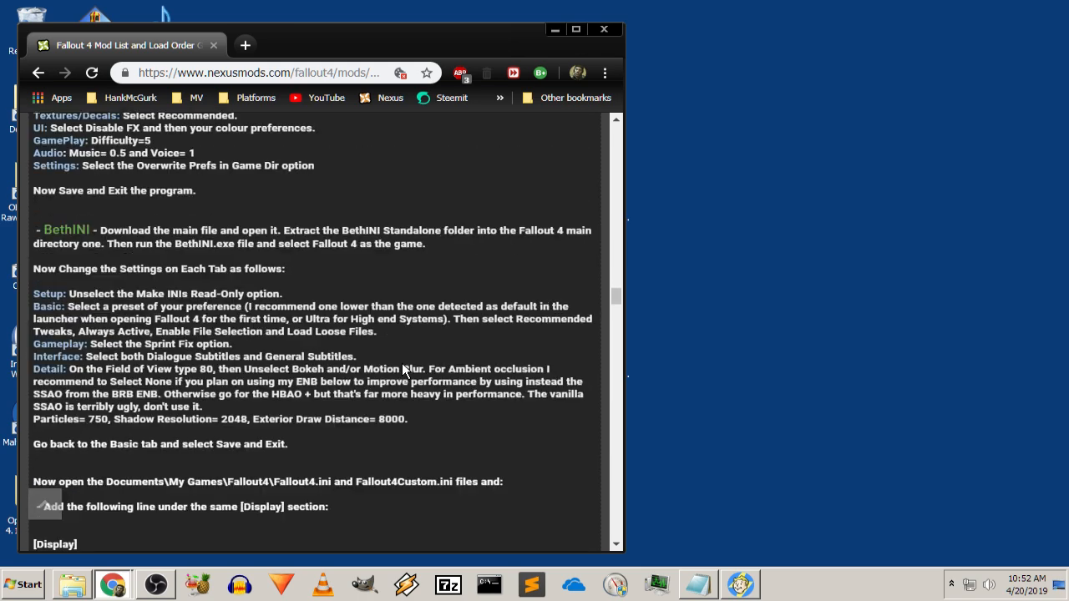
pyautogui.scroll(1, 403, 364)
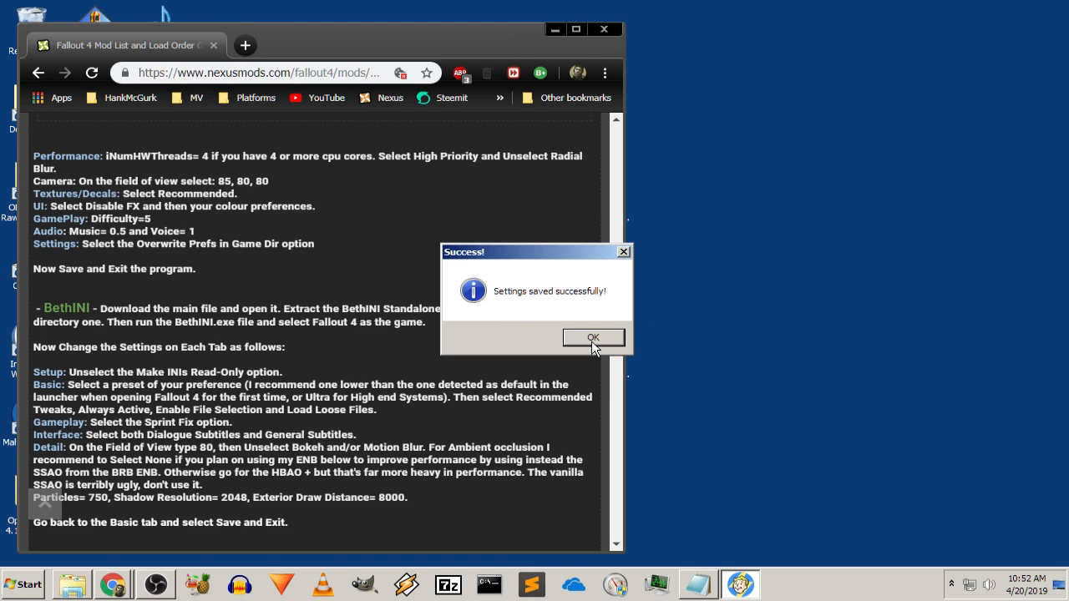
pyautogui.click(593, 338)
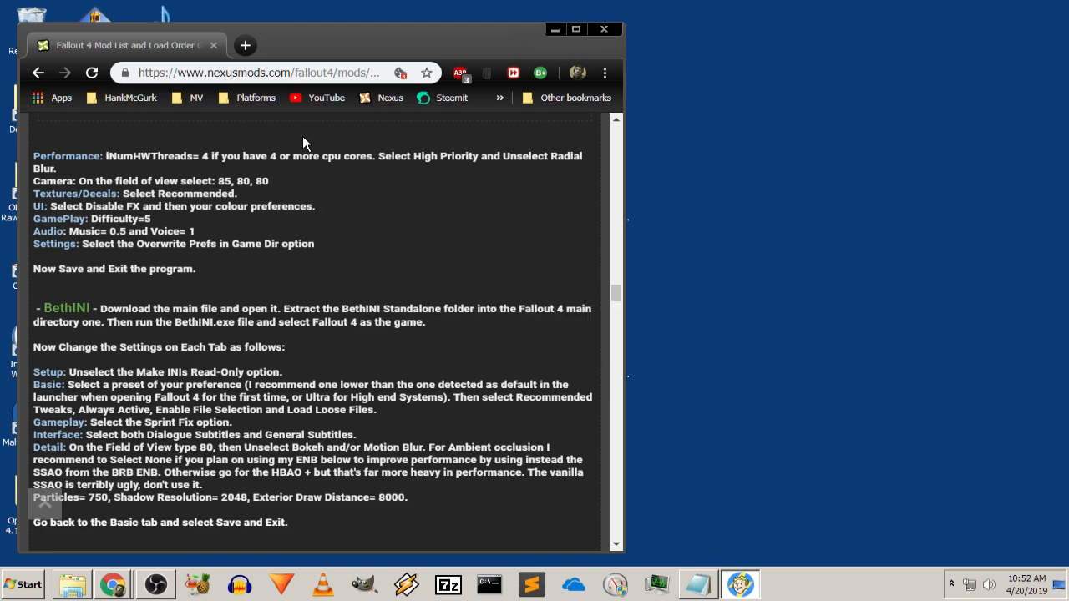
pyautogui.scroll(1, 176, 301)
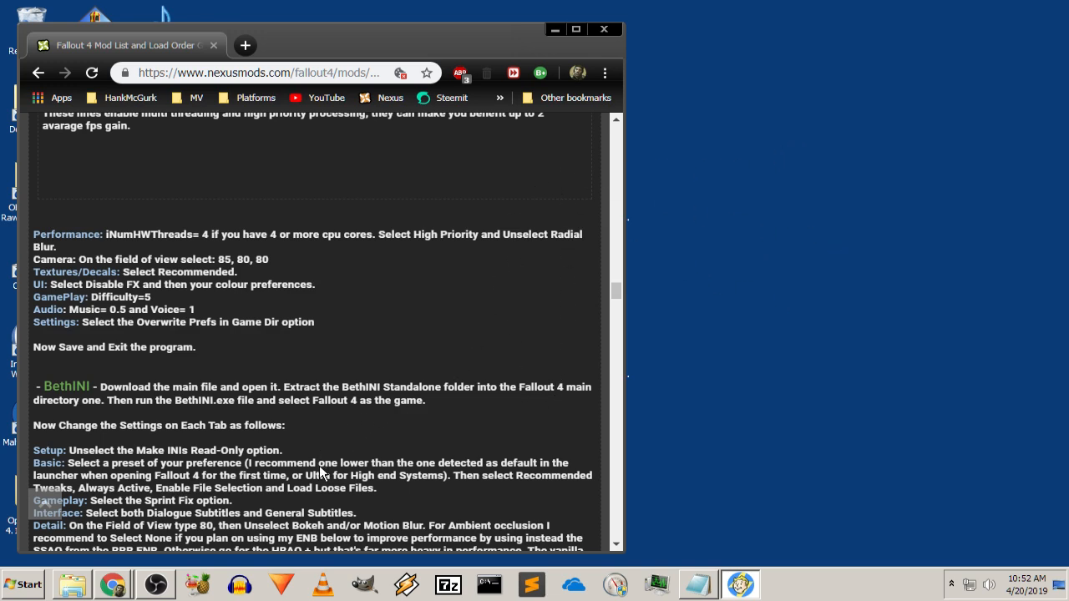
# Save the remaining configuration tool settings and exit the tool
pyautogui.click(597, 337)
pyautogui.click(585, 333)
pyautogui.click(817, 327)
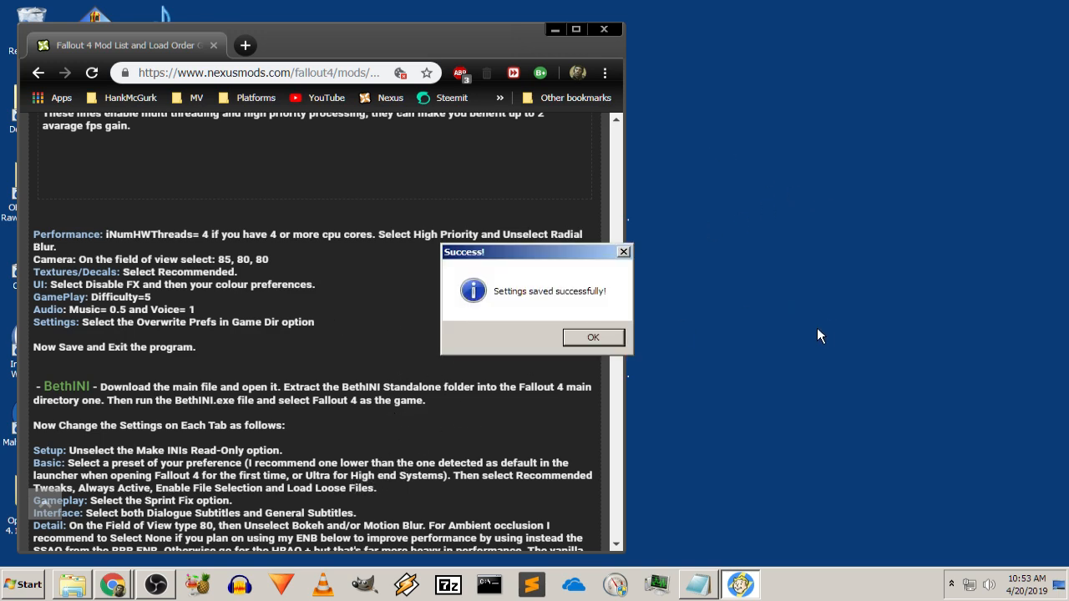
pyautogui.click(615, 337)
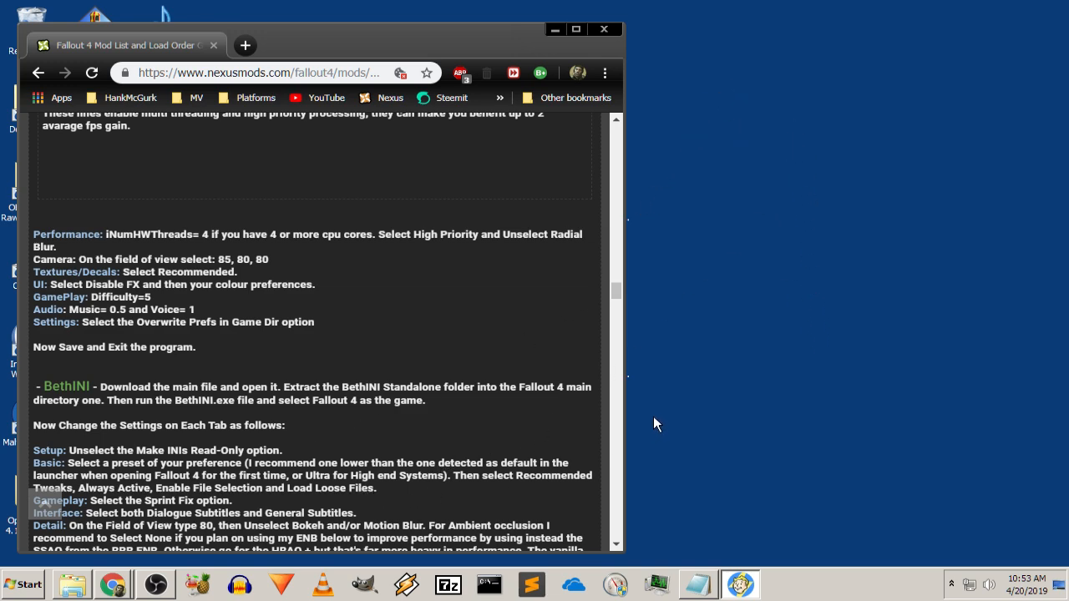
pyautogui.click(608, 341)
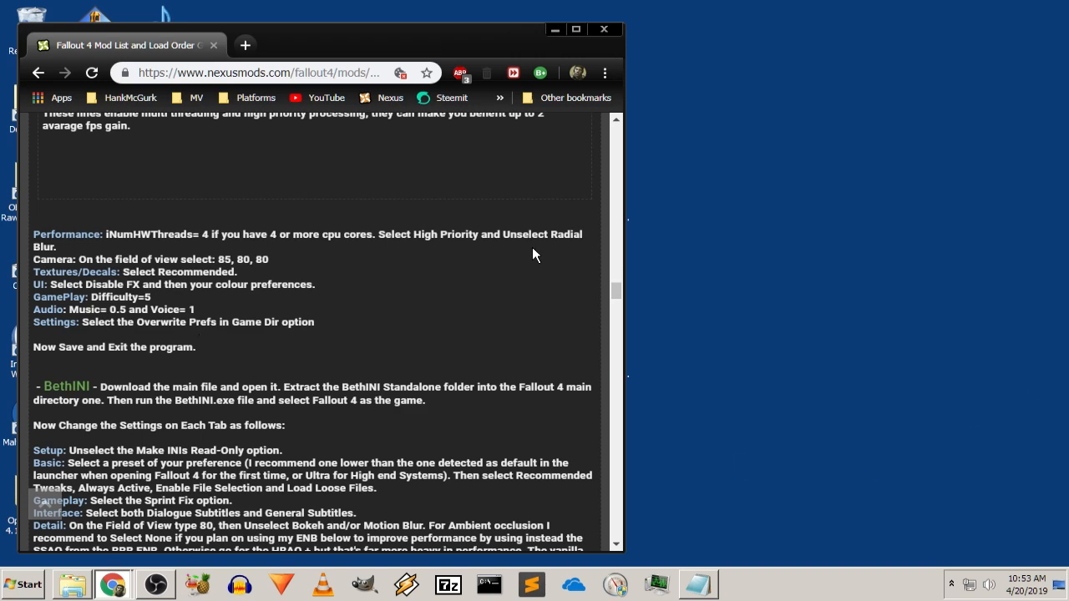
# Review the guide's BethINI, INI file edit and ENB instructions, rechecking the Fallout 4 Configuration Tool section
pyautogui.scroll(-3, 489, 342)
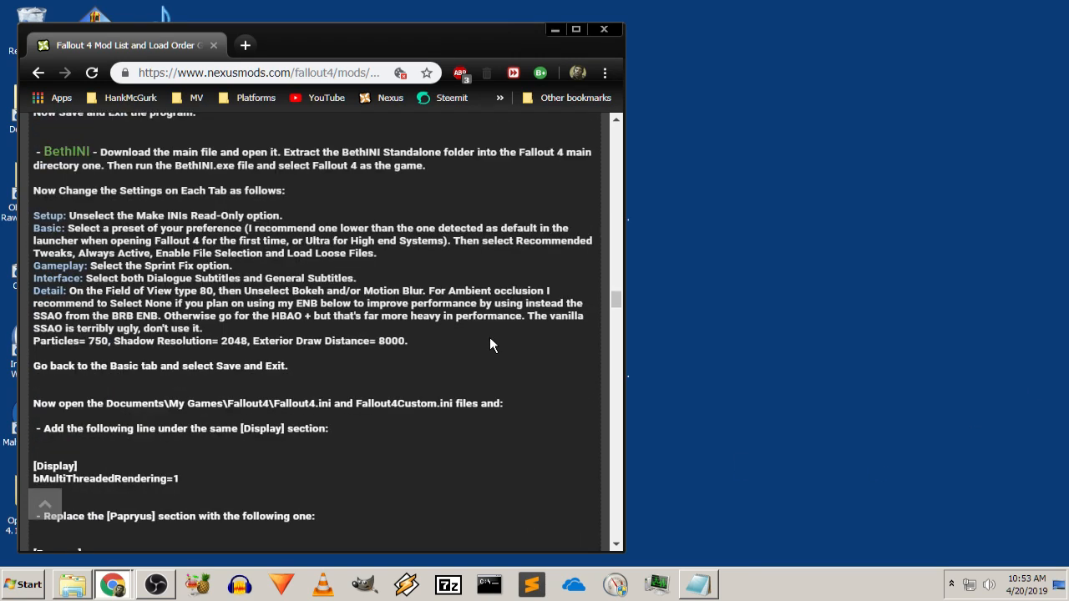
pyautogui.scroll(-2, 527, 329)
pyautogui.scroll(2, 525, 327)
pyautogui.moveTo(42, 152); pyautogui.dragTo(149, 164)
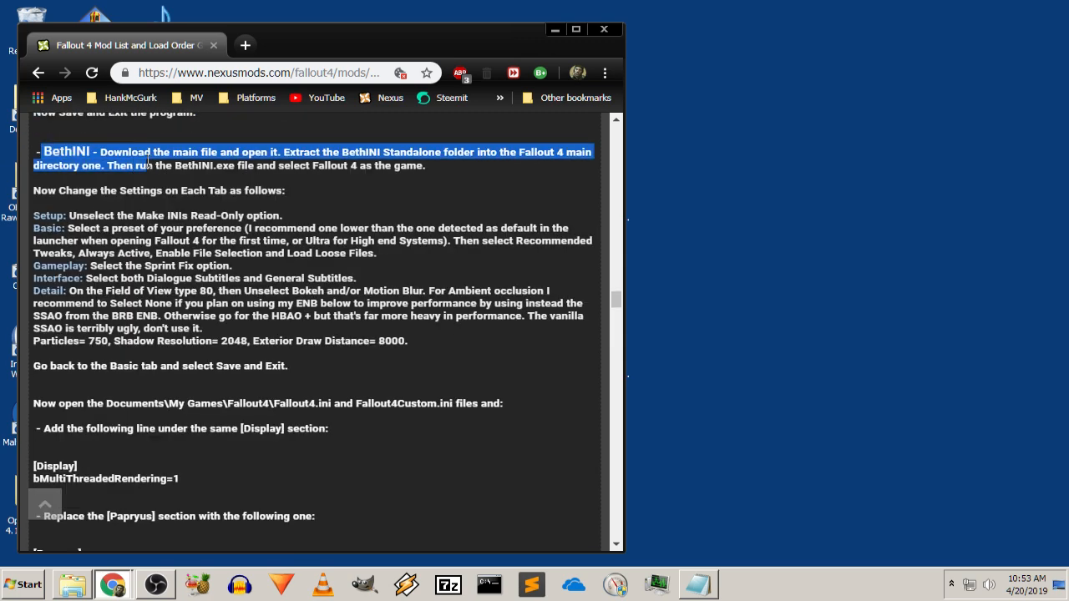
pyautogui.click(400, 291)
pyautogui.scroll(-7, 410, 294)
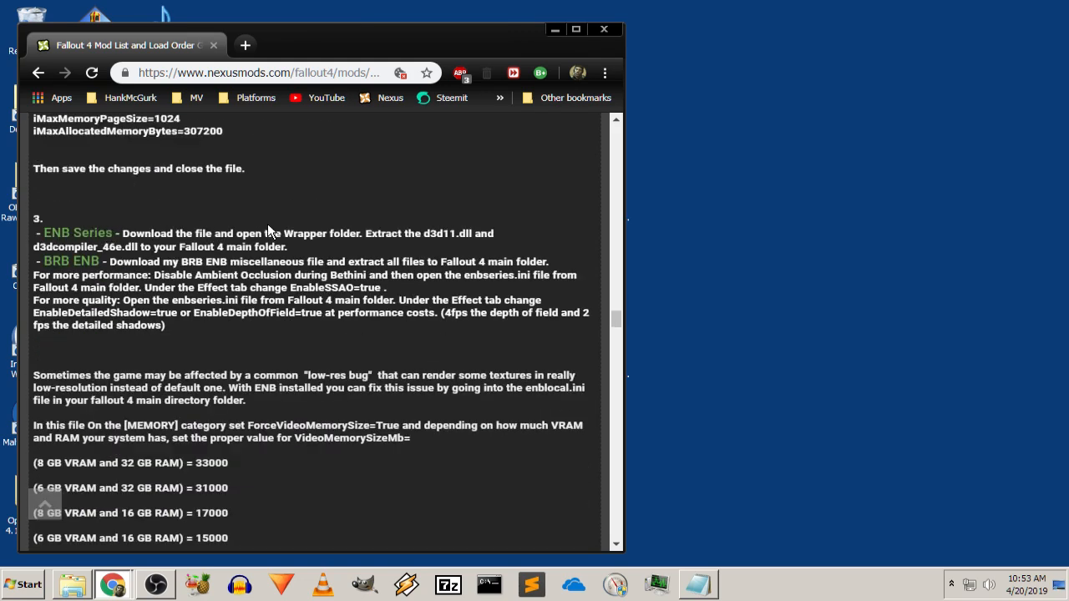
pyautogui.scroll(15, 267, 223)
pyautogui.scroll(10, 412, 315)
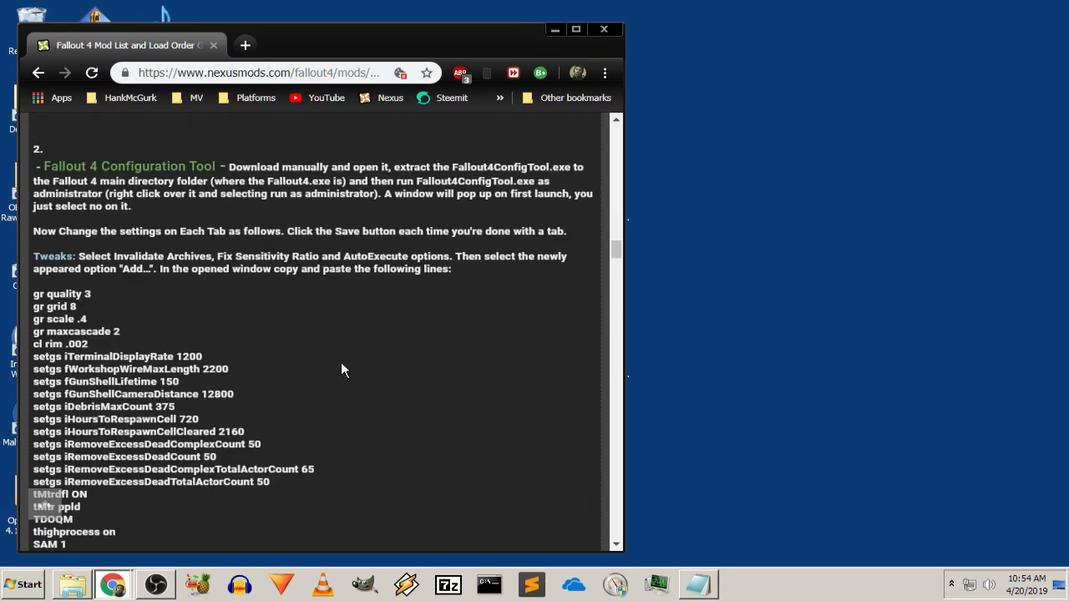
pyautogui.scroll(3, 339, 365)
pyautogui.scroll(-15, 355, 370)
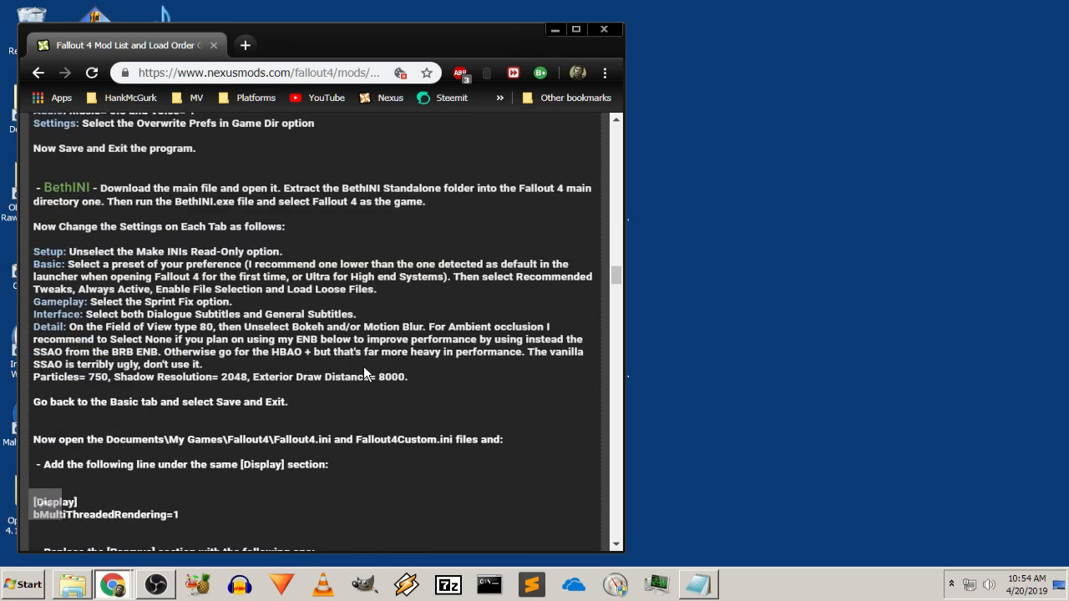
pyautogui.scroll(-1, 365, 374)
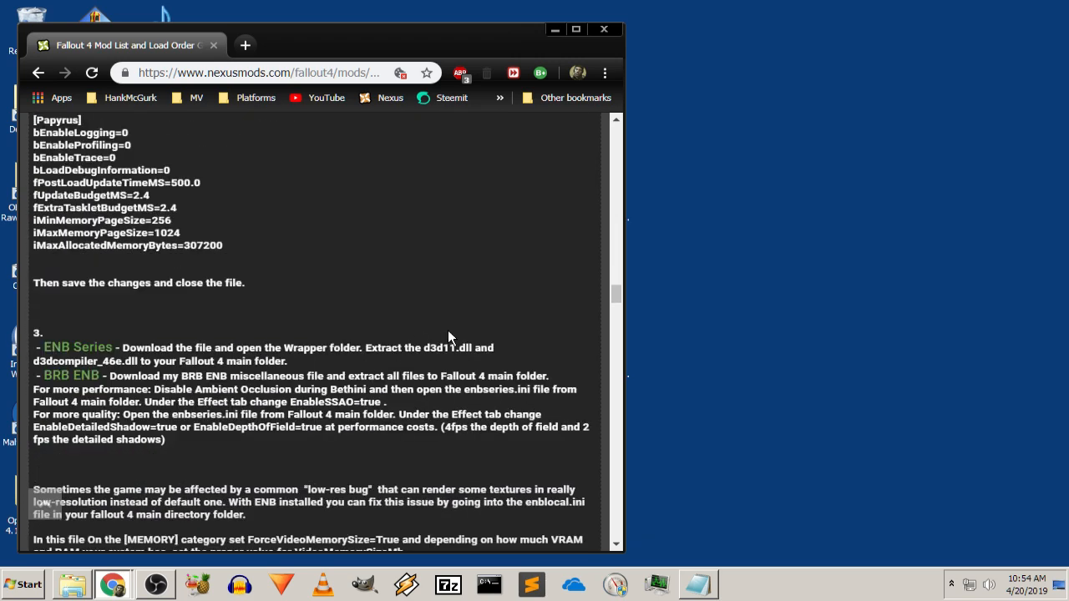
# Open the guide's ENB Series link in a new tab and review the ENBSeries v0.355 for Fallout 4 release notes
pyautogui.rightClick(75, 351)
pyautogui.click(94, 358)
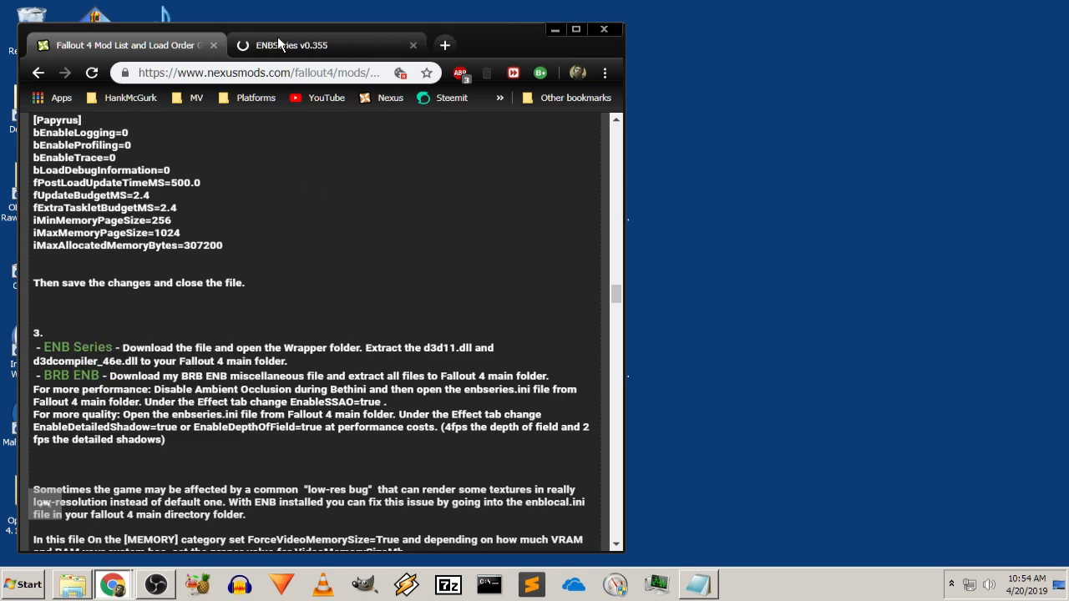
pyautogui.click(324, 52)
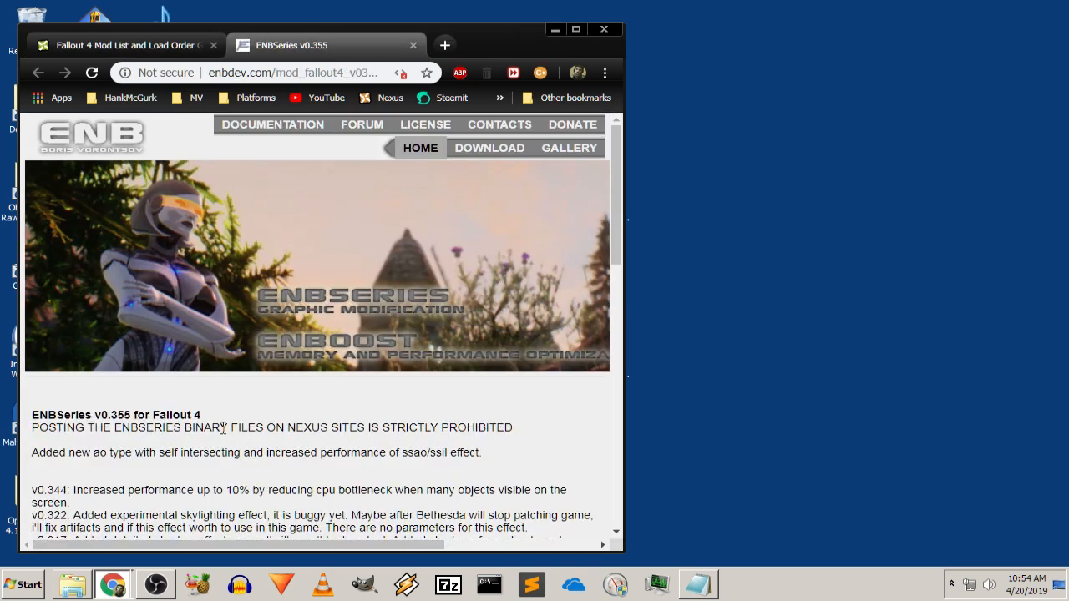
pyautogui.moveTo(215, 419); pyautogui.dragTo(93, 415)
pyautogui.moveTo(215, 407); pyautogui.dragTo(130, 416)
pyautogui.click(293, 422)
pyautogui.scroll(-5, 296, 418)
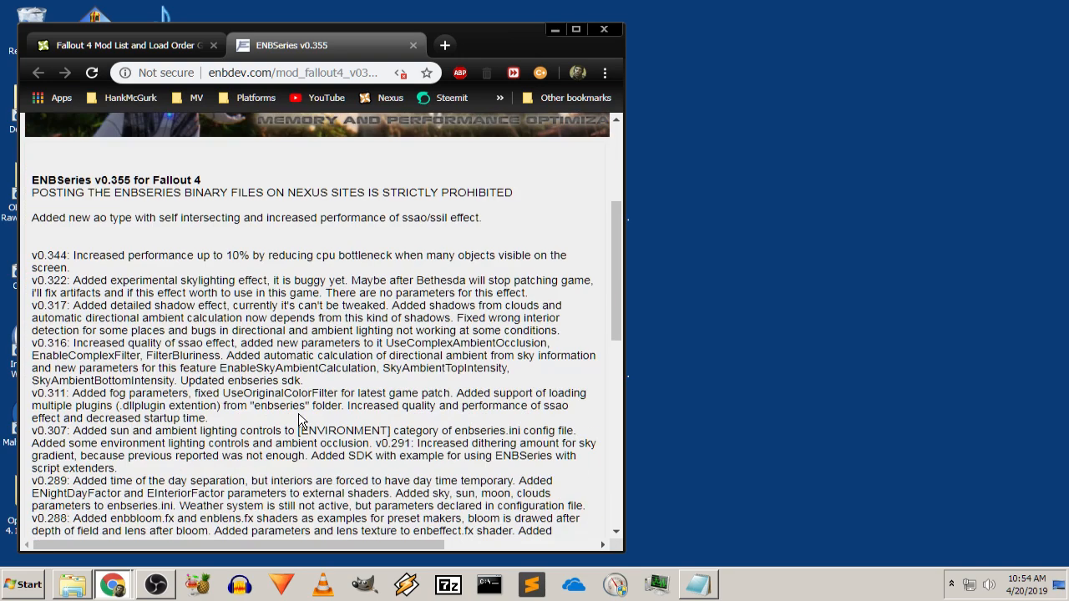
pyautogui.scroll(10, 303, 410)
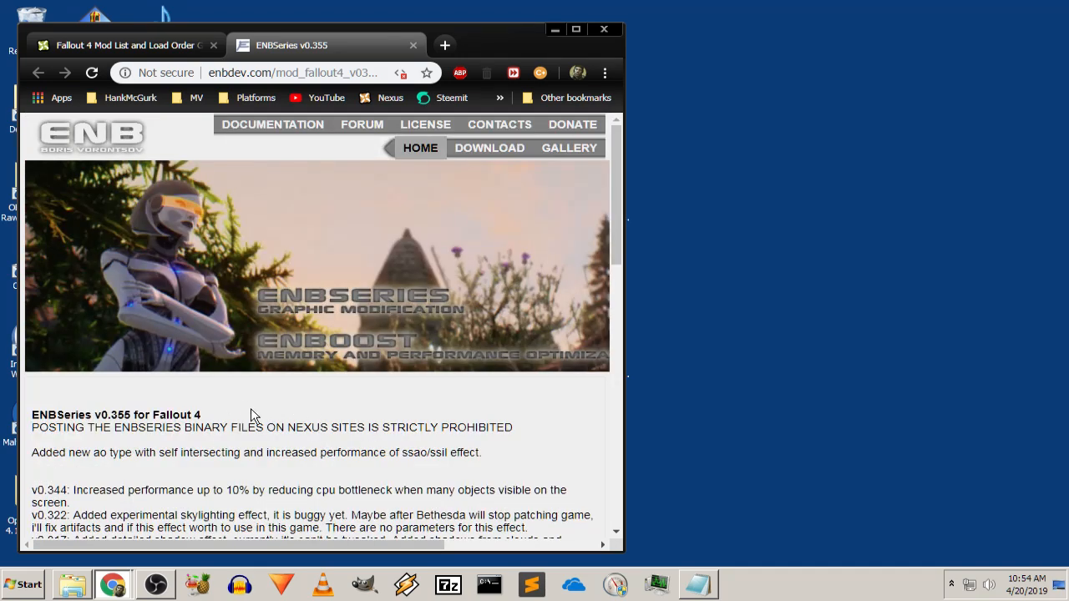
# Open the ENBSeries site's download page and look through its introductory text
pyautogui.click(470, 148)
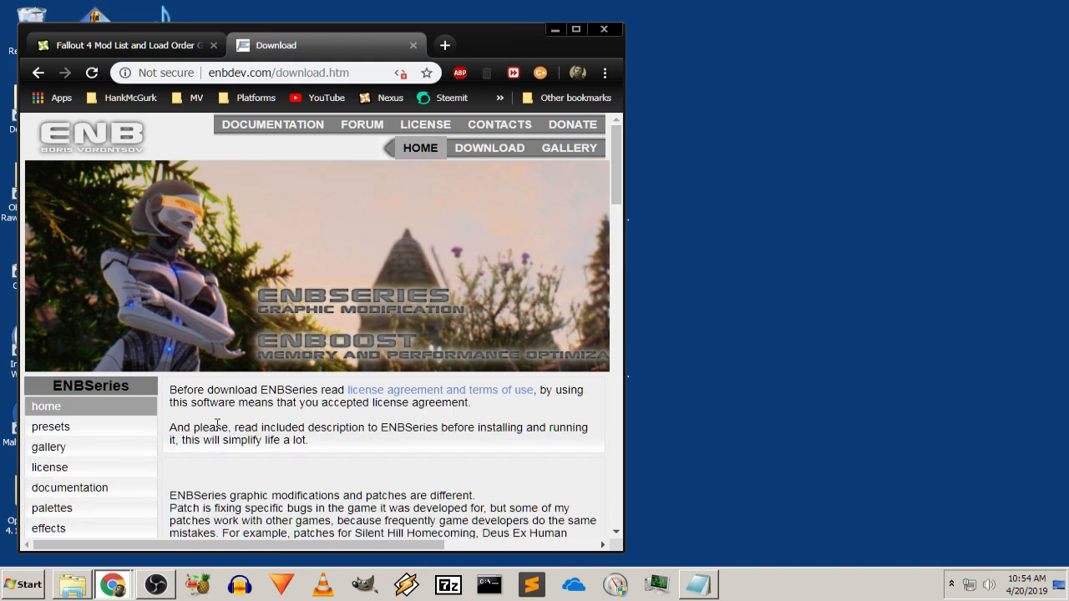
pyautogui.scroll(-1, 364, 464)
pyautogui.scroll(-4, 363, 464)
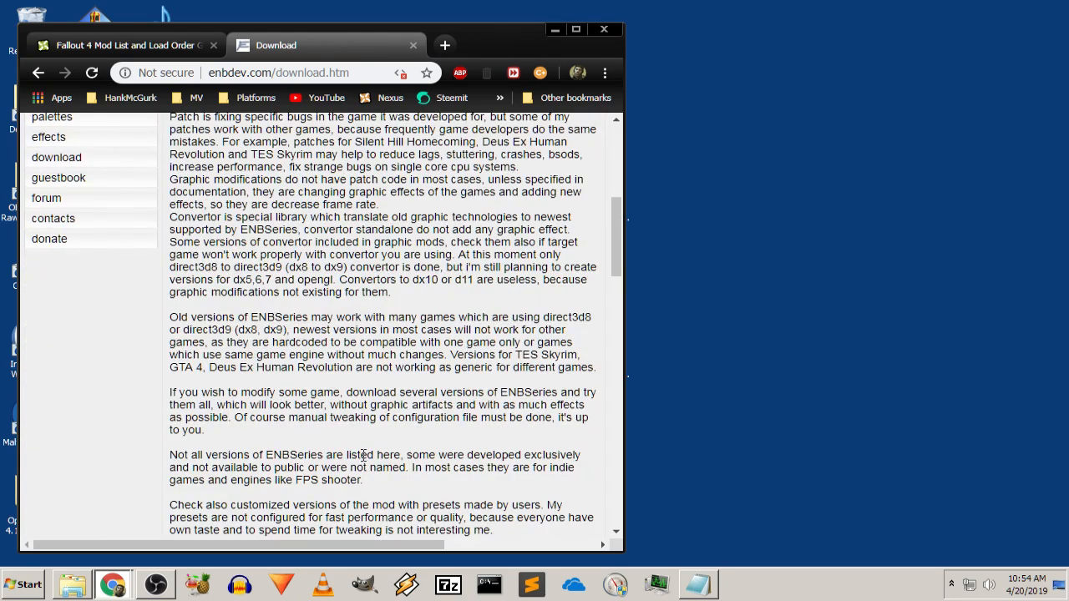
pyautogui.scroll(-1, 363, 457)
pyautogui.scroll(-2, 363, 456)
pyautogui.scroll(7, 363, 457)
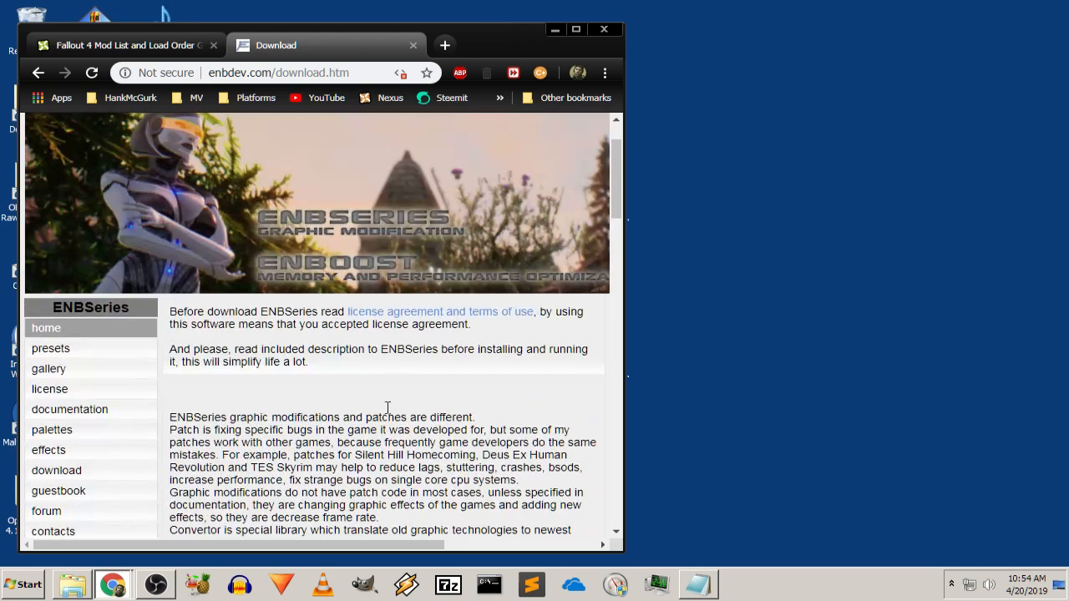
# Move the browser aside and check the Downloads folder's contents, then minimize the folder window
pyautogui.moveTo(498, 43); pyautogui.dragTo(855, 31)
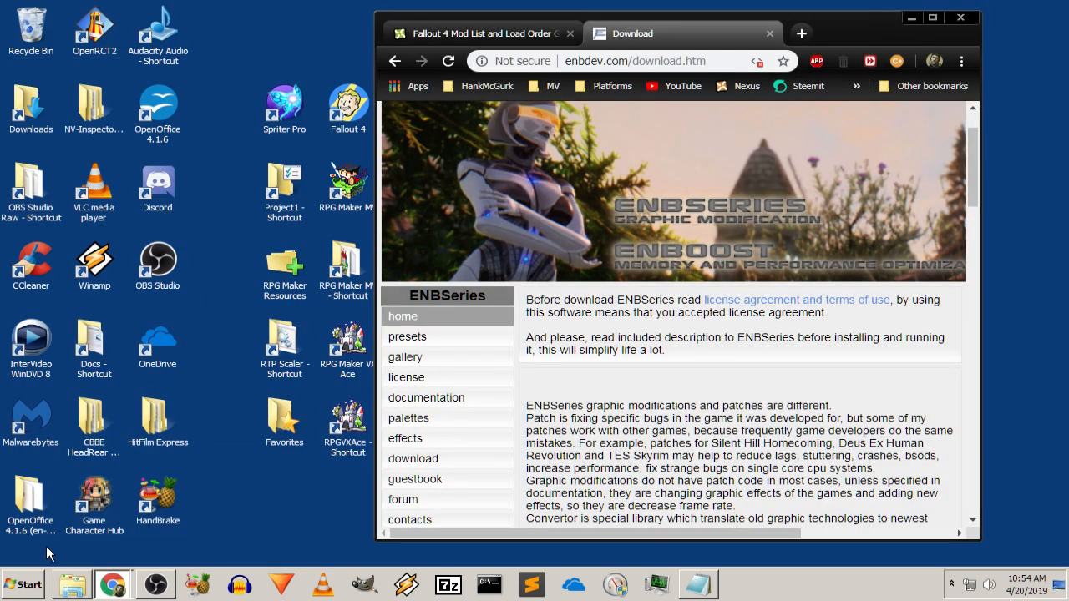
pyautogui.doubleClick(38, 113)
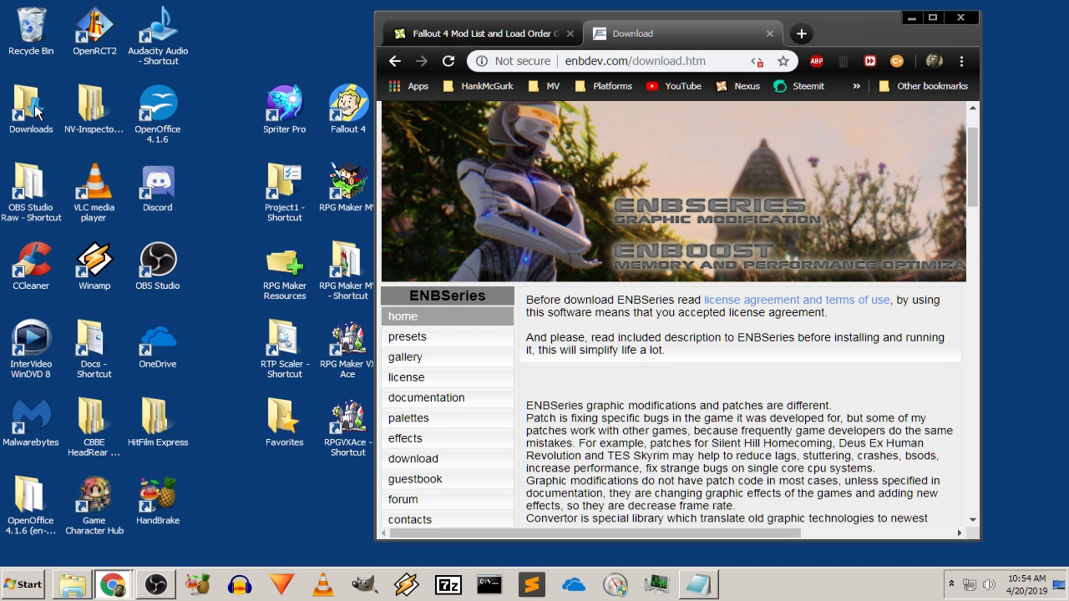
pyautogui.click(487, 327)
pyautogui.scroll(-7, 488, 327)
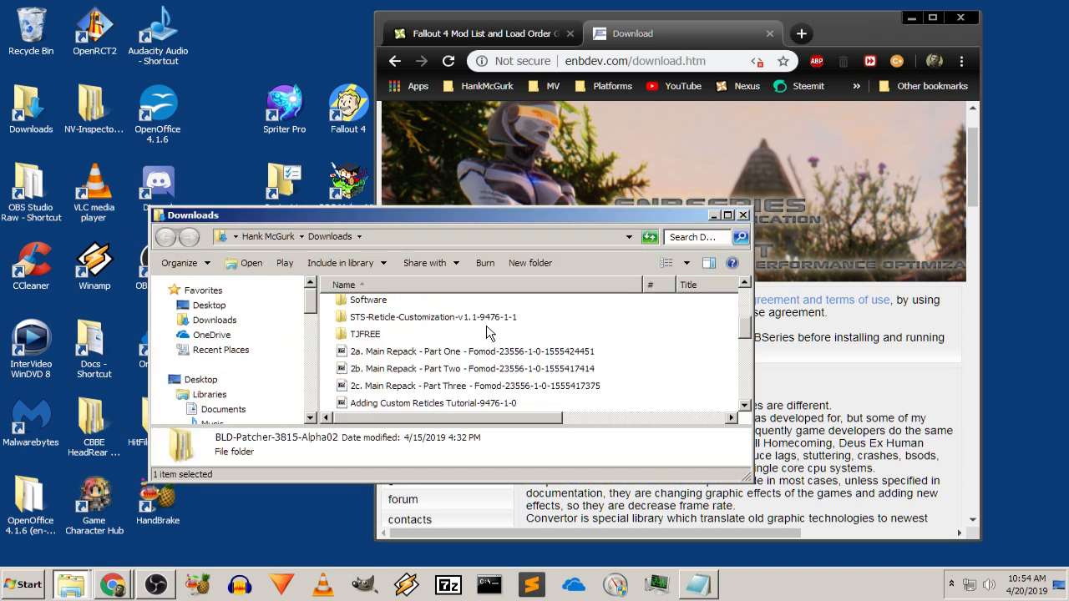
pyautogui.scroll(-3, 543, 379)
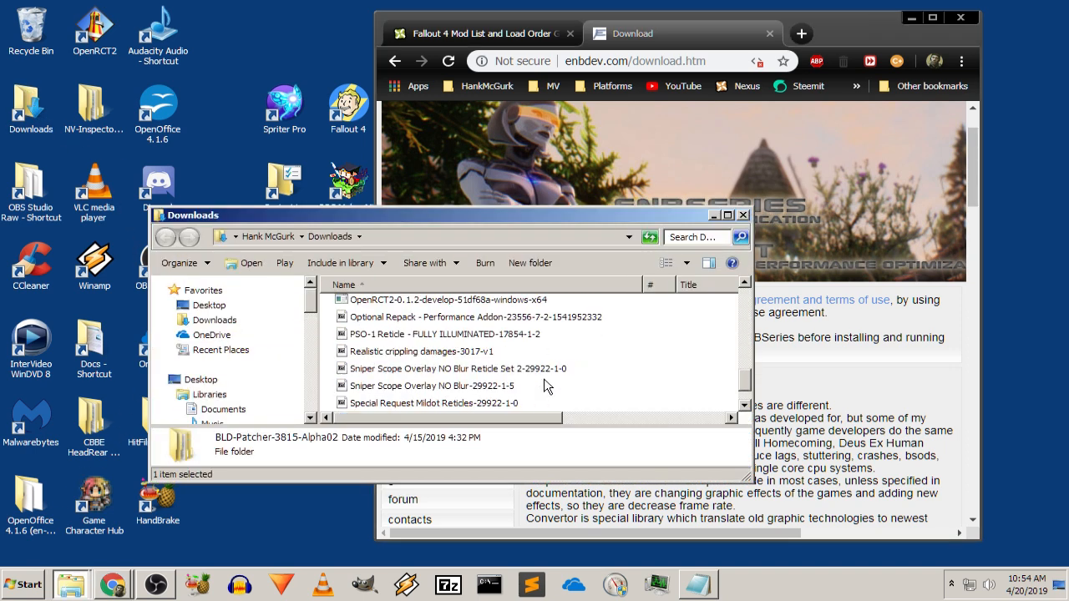
pyautogui.scroll(-1, 543, 386)
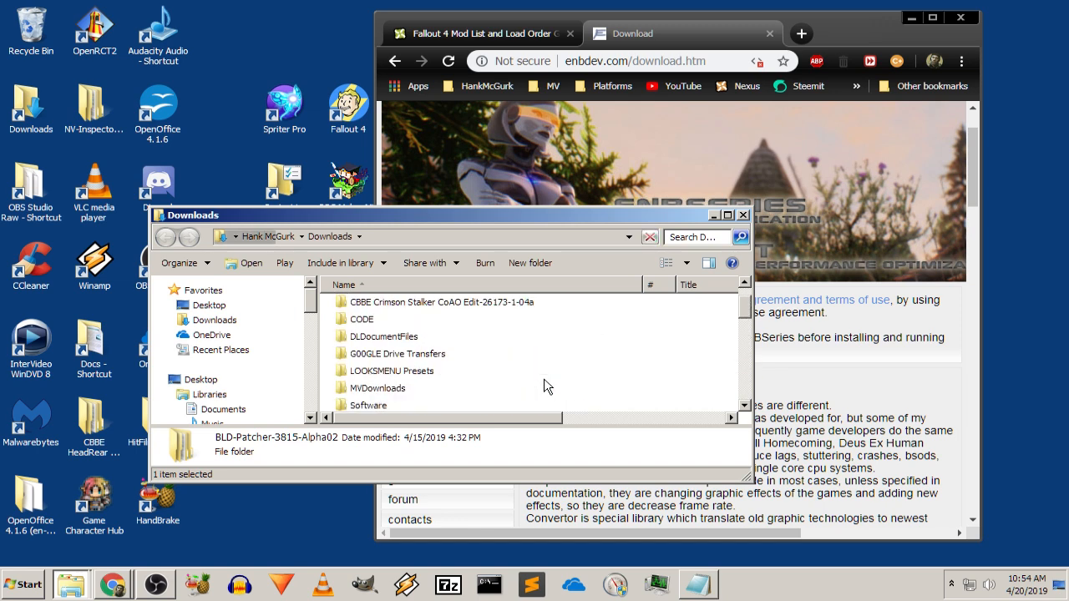
pyautogui.click(713, 215)
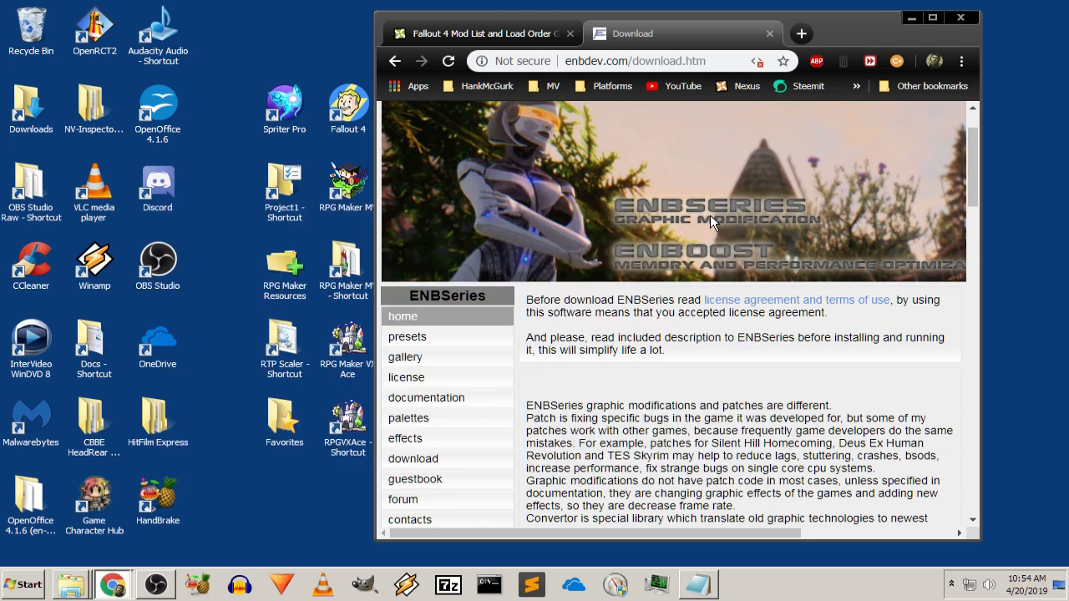
# Widen the browser window and look through the ENBSeries download page down to its Tools and Patches lists
pyautogui.scroll(-2, 492, 401)
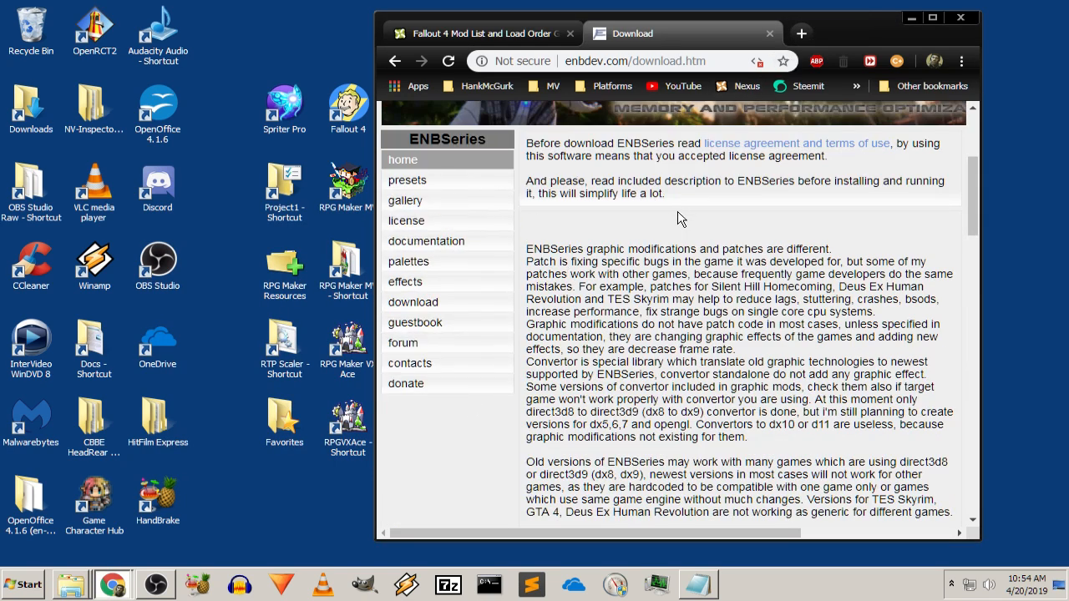
pyautogui.moveTo(374, 249); pyautogui.dragTo(142, 249)
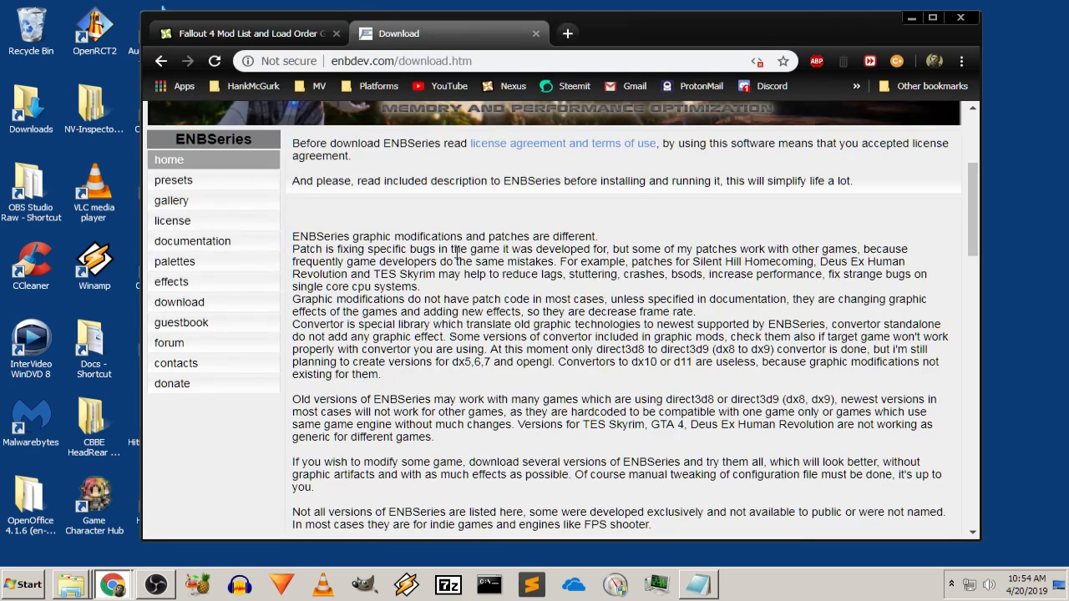
pyautogui.scroll(3, 544, 259)
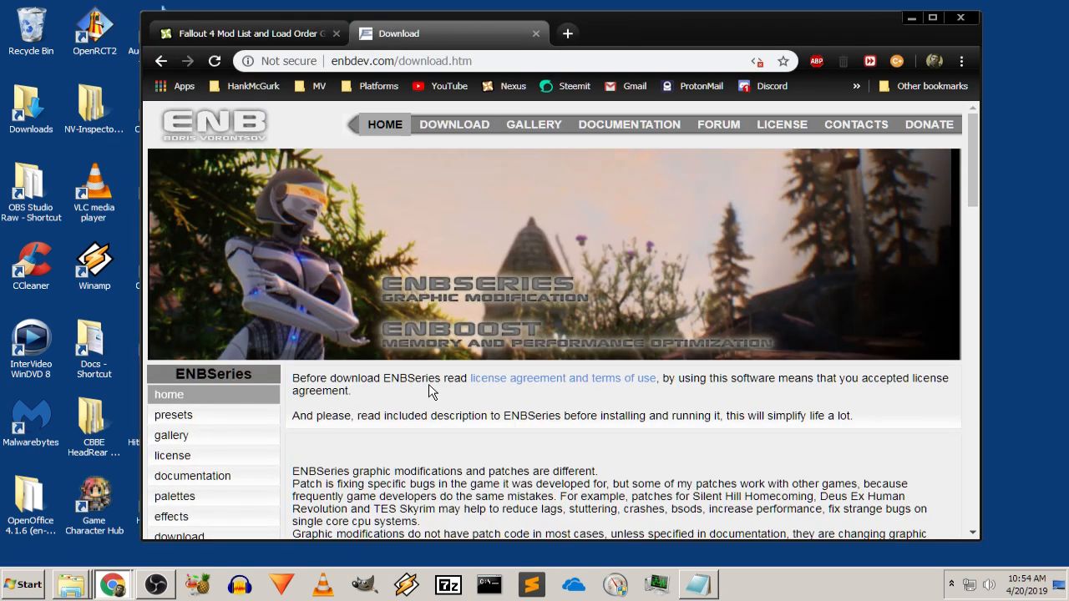
pyautogui.scroll(-5, 484, 217)
pyautogui.scroll(-5, 496, 265)
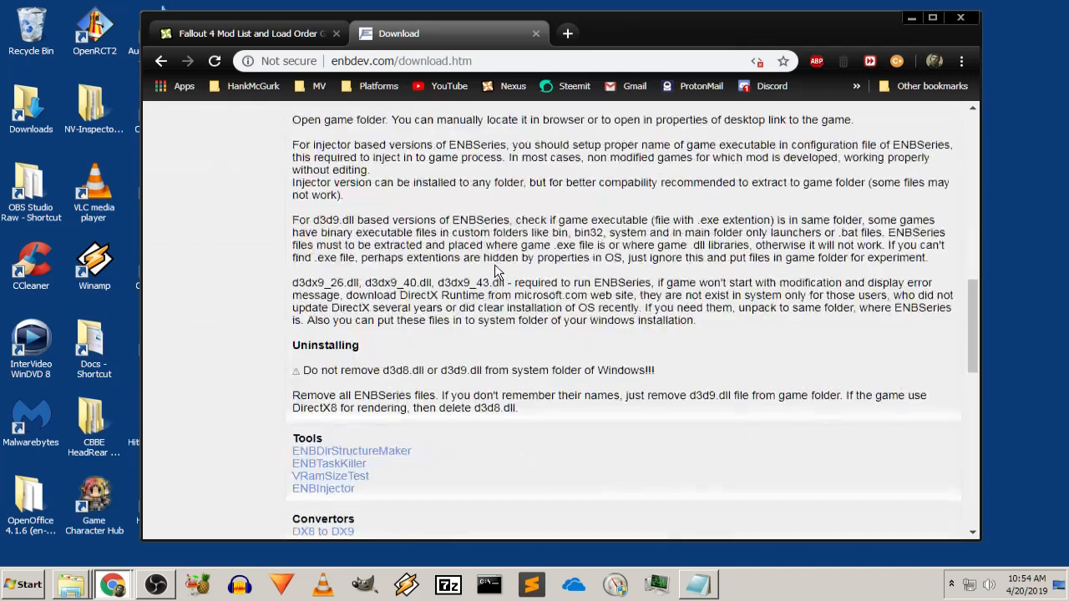
pyautogui.scroll(-1, 495, 266)
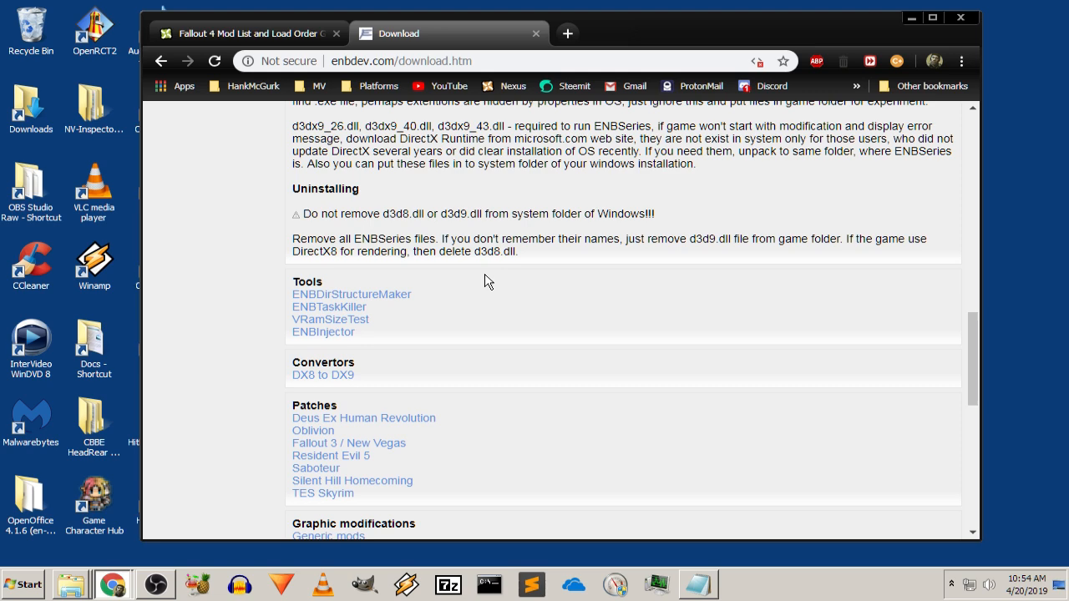
# Recheck the Nexus guide's ENB Series instruction about the Wrapper folder and return to the ENBSeries download page
pyautogui.click(250, 33)
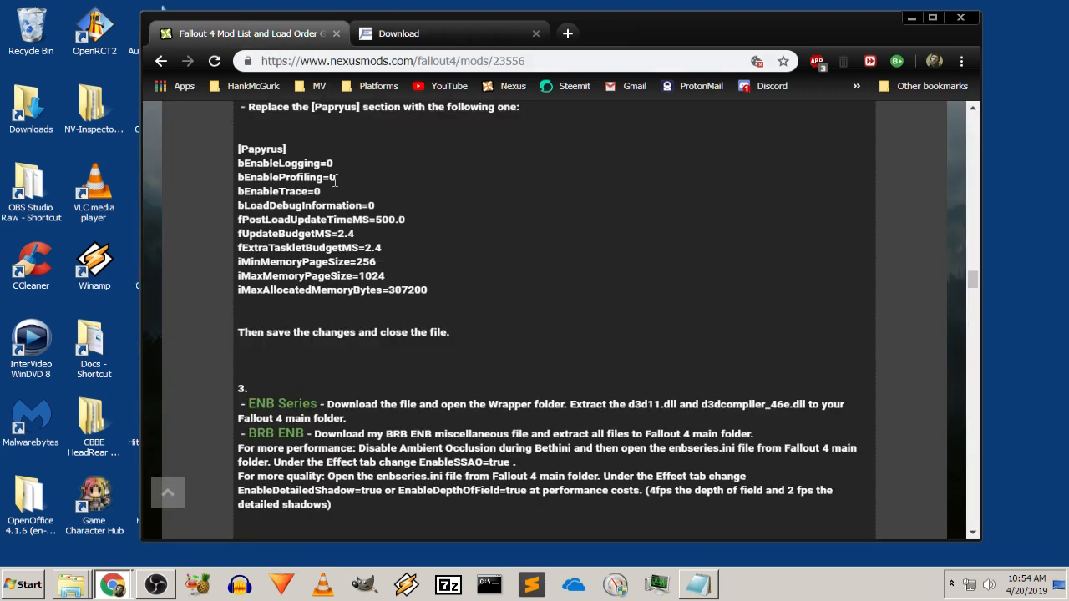
pyautogui.moveTo(381, 405); pyautogui.dragTo(498, 417)
pyautogui.rightClick(497, 415)
pyautogui.click(480, 403)
pyautogui.click(511, 422)
pyautogui.click(466, 34)
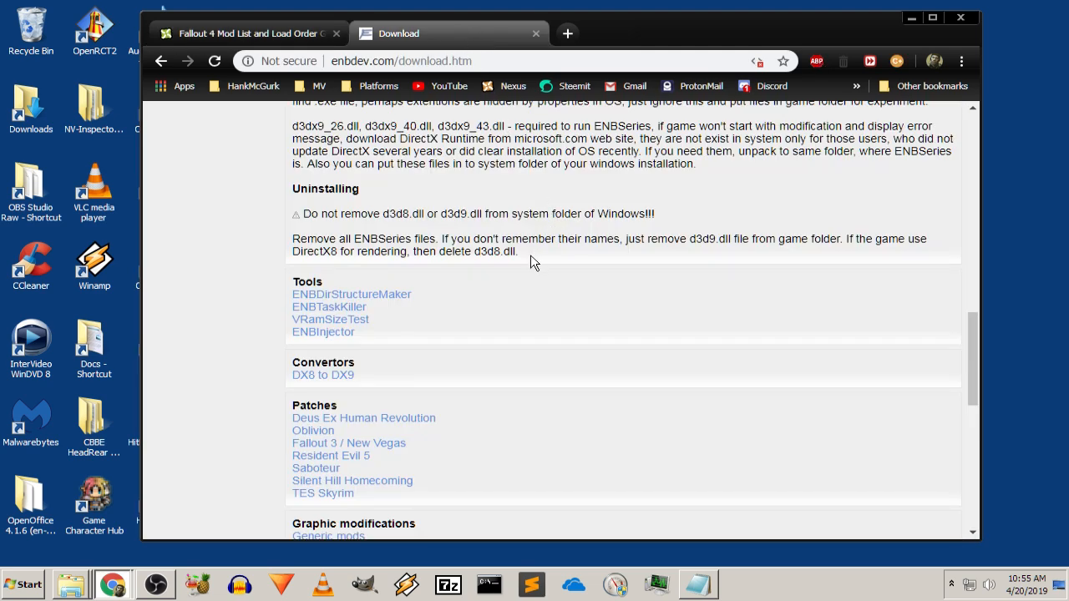
# Open the ENBSeries site's Download link in a new tab and switch to that tab
pyautogui.scroll(3, 531, 261)
pyautogui.scroll(4, 493, 286)
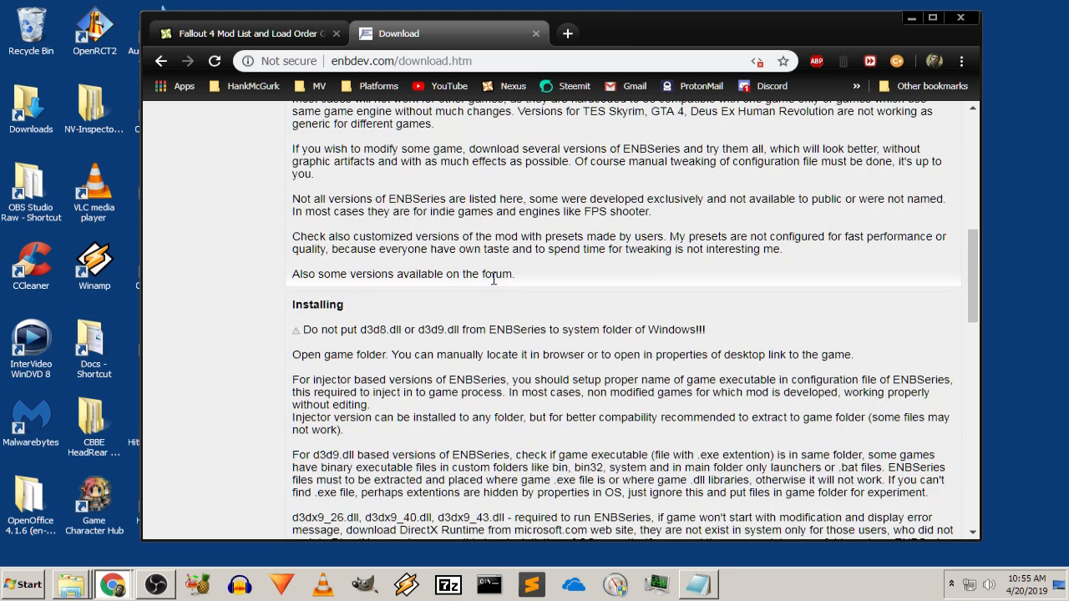
pyautogui.scroll(2, 492, 278)
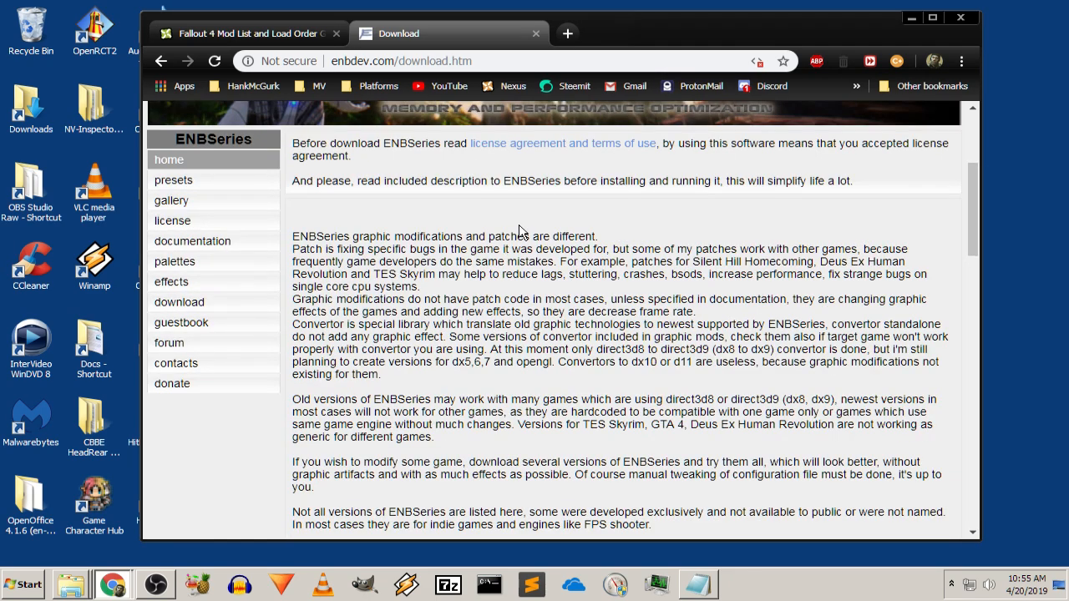
pyautogui.scroll(1, 519, 231)
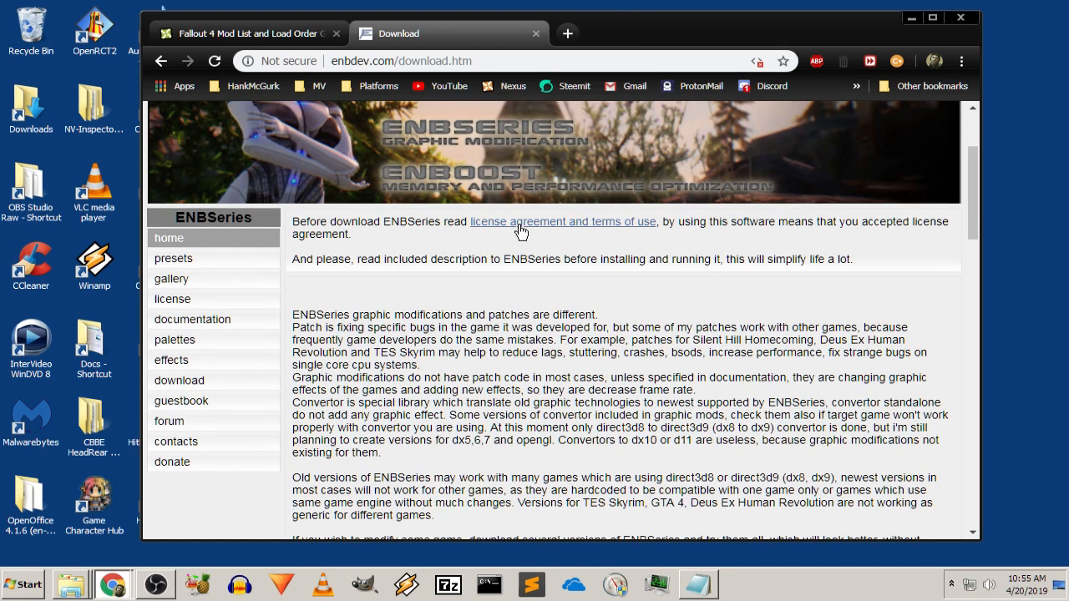
pyautogui.scroll(2, 468, 175)
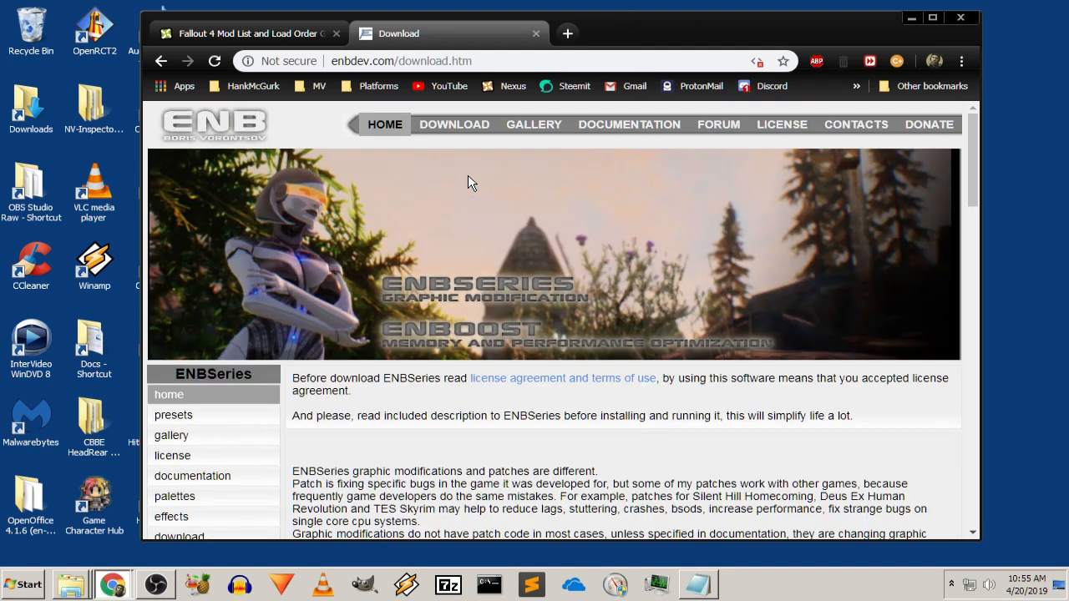
pyautogui.rightClick(467, 131)
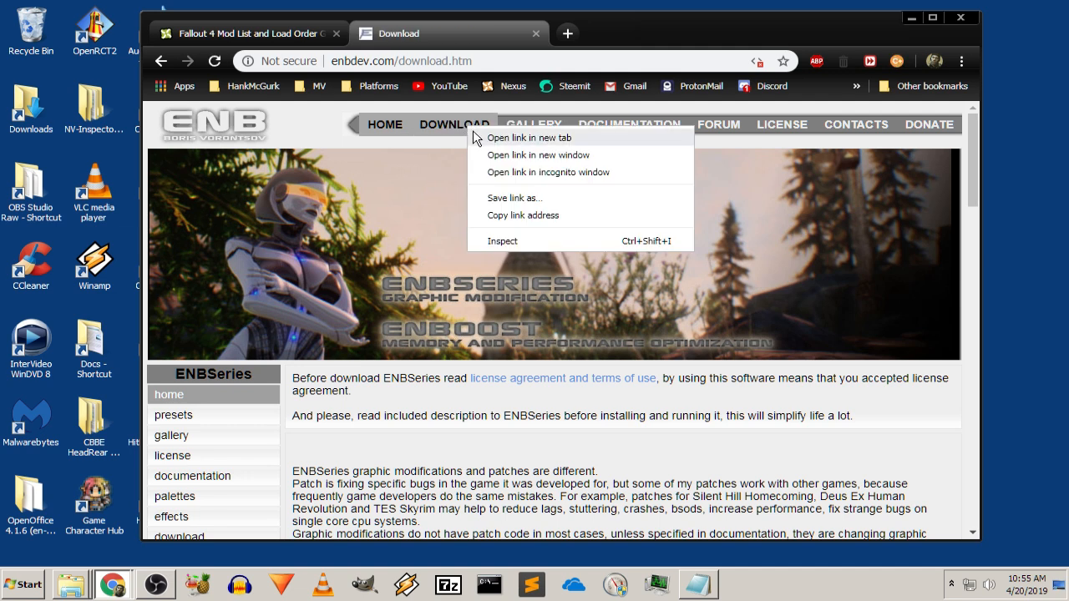
pyautogui.click(509, 137)
pyautogui.click(657, 33)
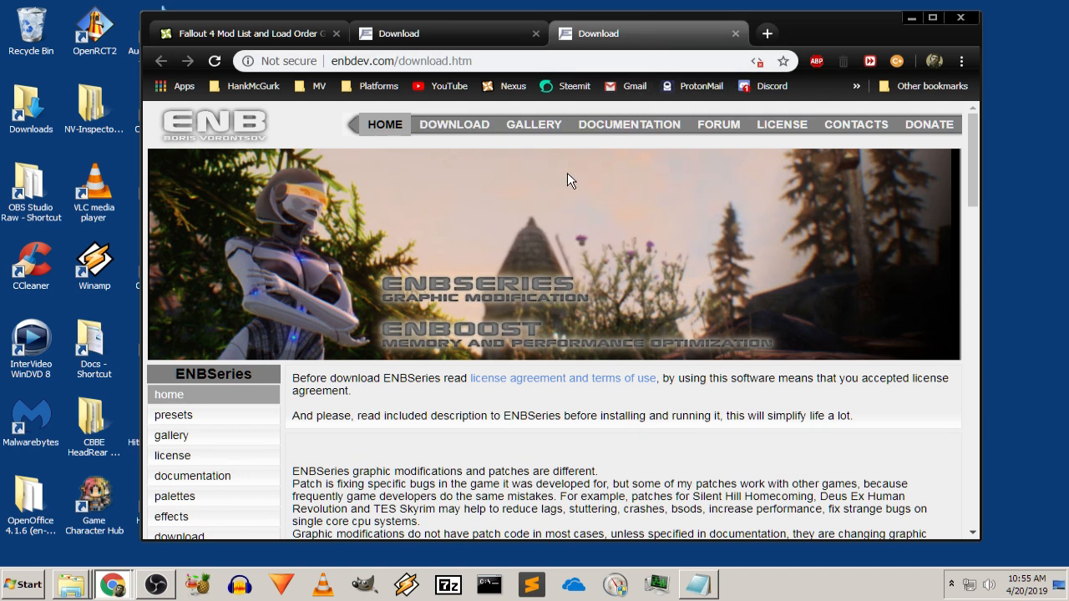
# Open the ENBSeries license agreement and terms of use and review the distribution rules
pyautogui.click(573, 379)
pyautogui.scroll(-3, 523, 393)
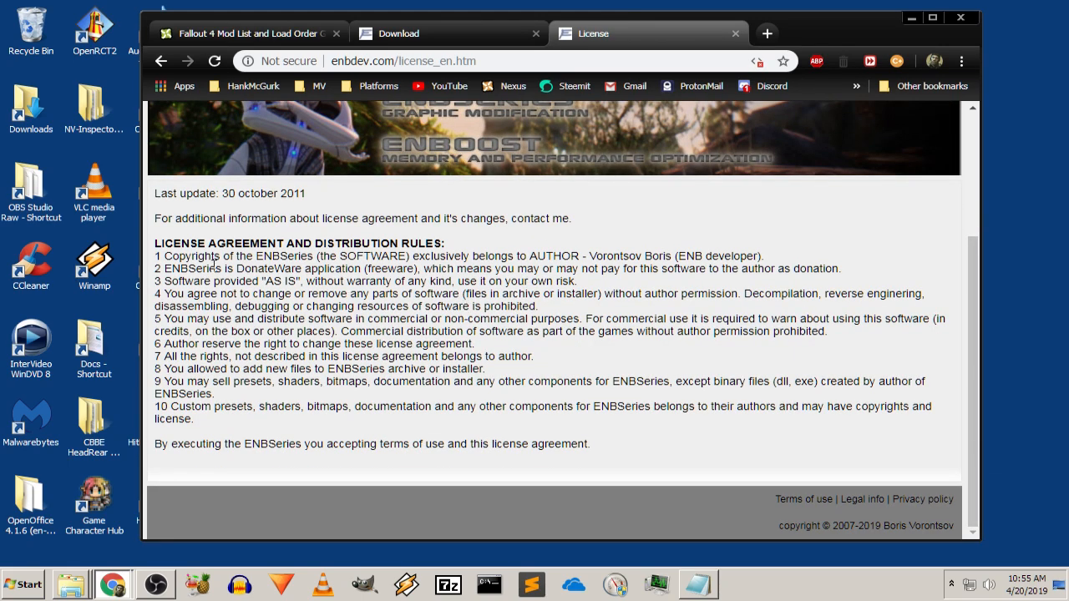
pyautogui.moveTo(161, 250); pyautogui.dragTo(331, 418)
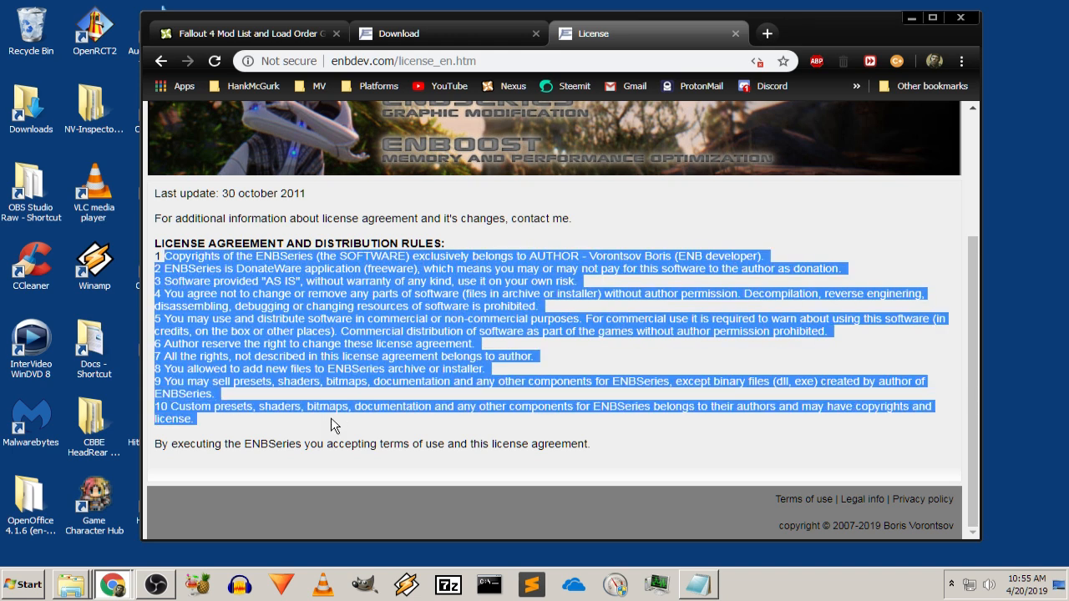
pyautogui.click(330, 417)
pyautogui.scroll(3, 496, 300)
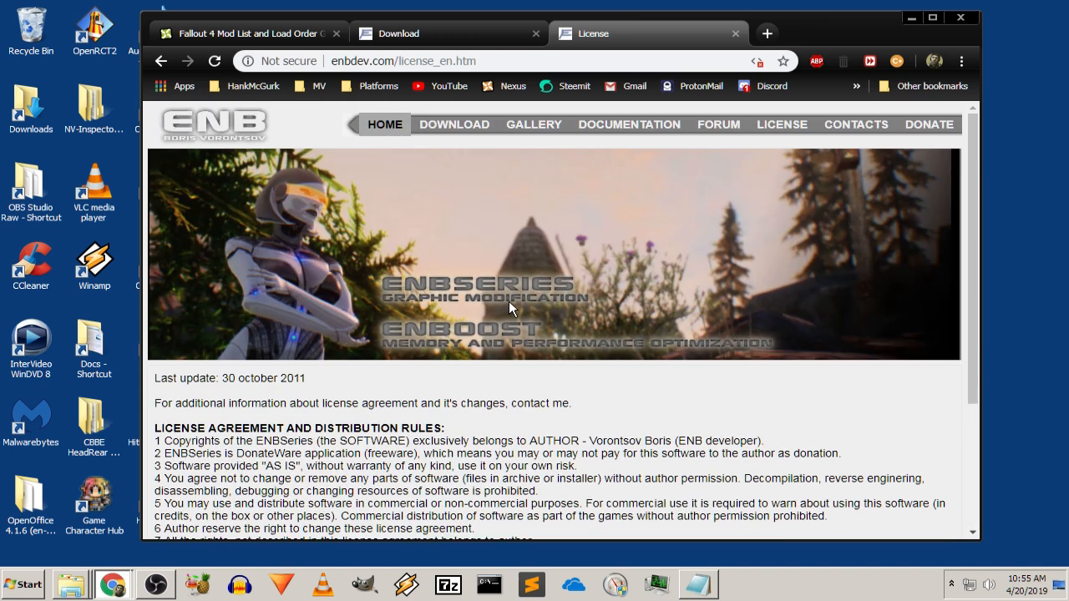
# Allow the blocked content on enbdev.com, reload the license page and close the older Download tab
pyautogui.click(751, 63)
pyautogui.click(688, 137)
pyautogui.click(747, 191)
pyautogui.click(214, 61)
pyautogui.click(536, 34)
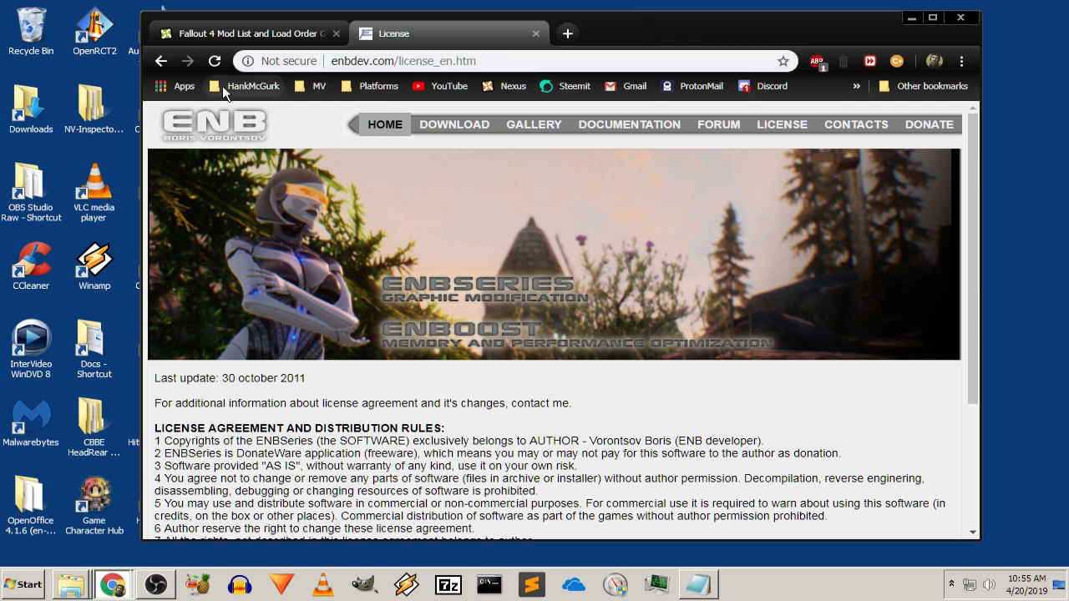
# Reopen the ENBSeries download page and read its version notes down to the Installing instructions
pyautogui.click(452, 127)
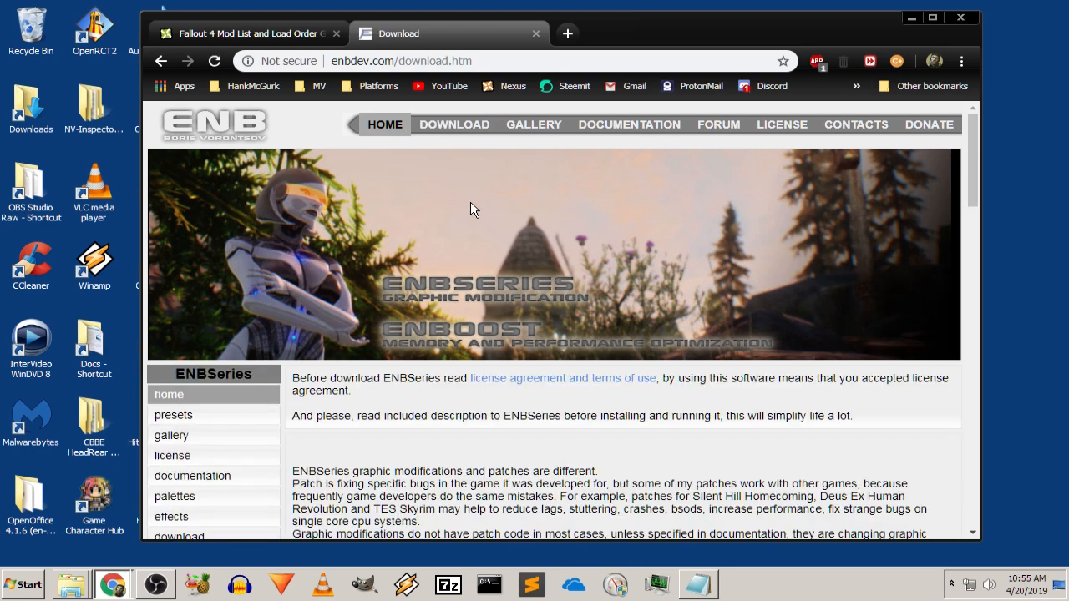
pyautogui.scroll(-8, 451, 301)
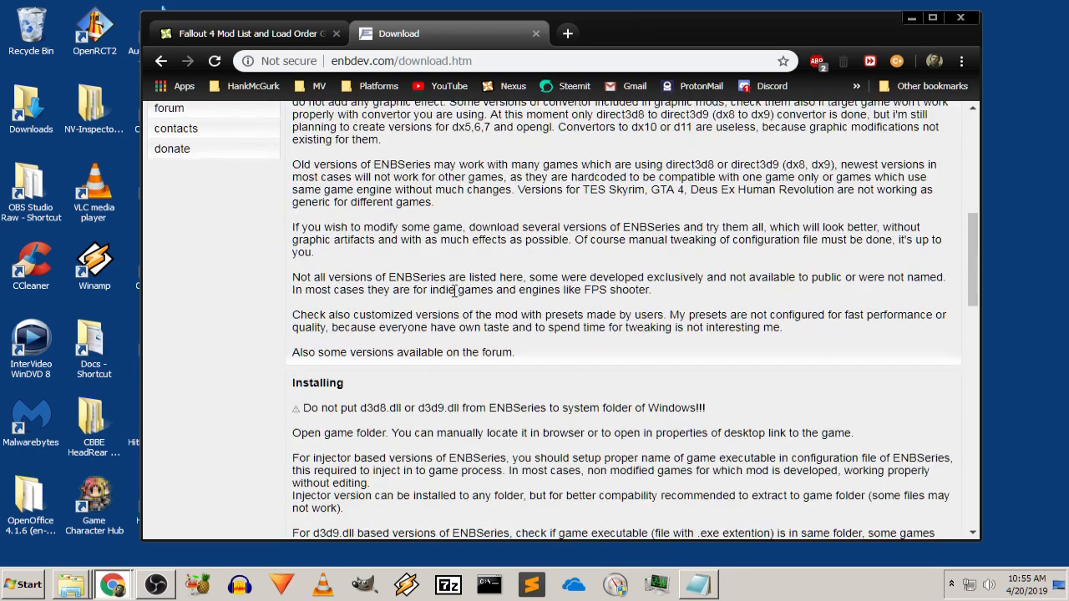
pyautogui.scroll(1, 452, 297)
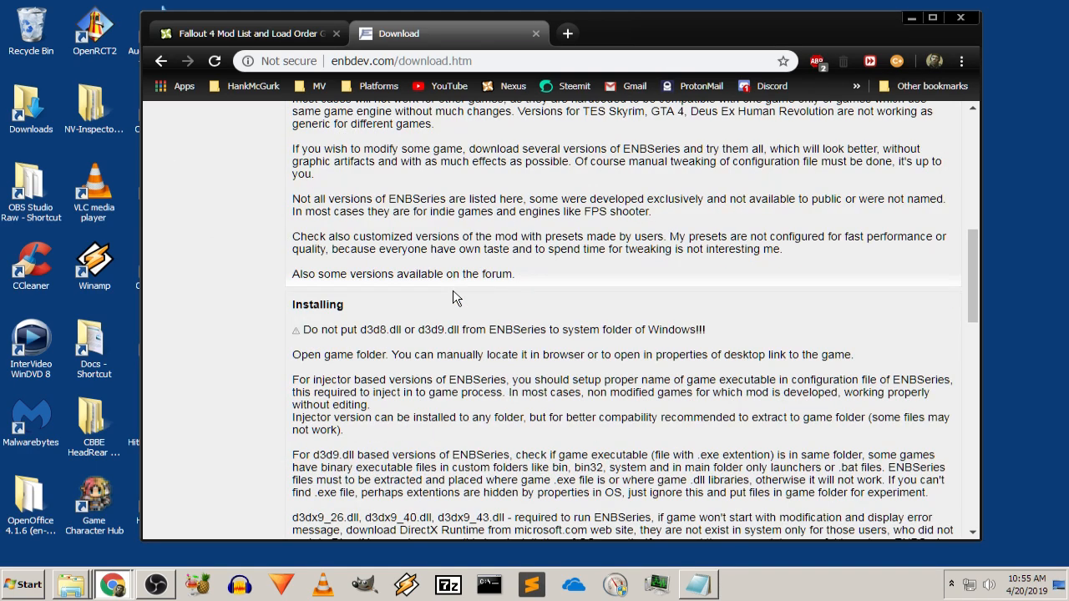
pyautogui.scroll(1, 294, 240)
pyautogui.scroll(2, 294, 209)
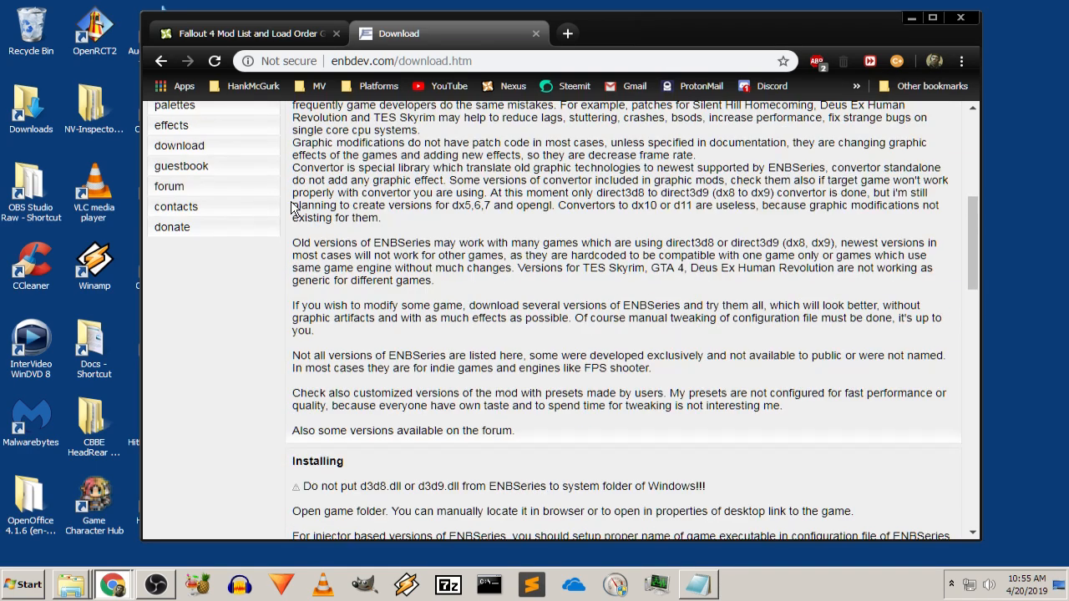
pyautogui.moveTo(294, 157); pyautogui.dragTo(401, 451)
pyautogui.scroll(-3, 402, 451)
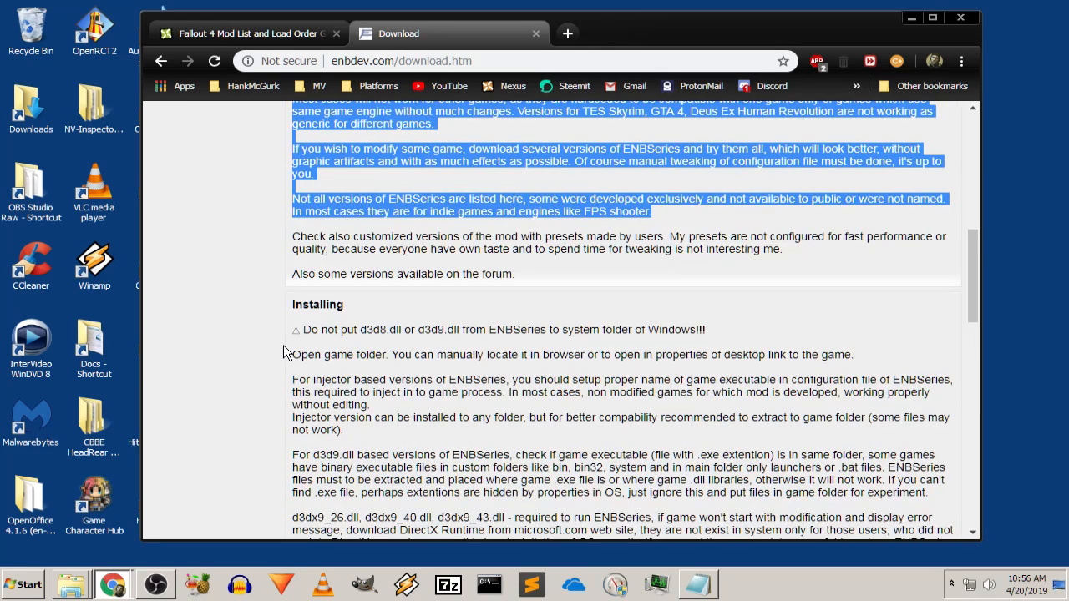
# Read the Installing and Uninstalling instructions on the ENBSeries download page, down to the Tools links
pyautogui.scroll(-3, 284, 352)
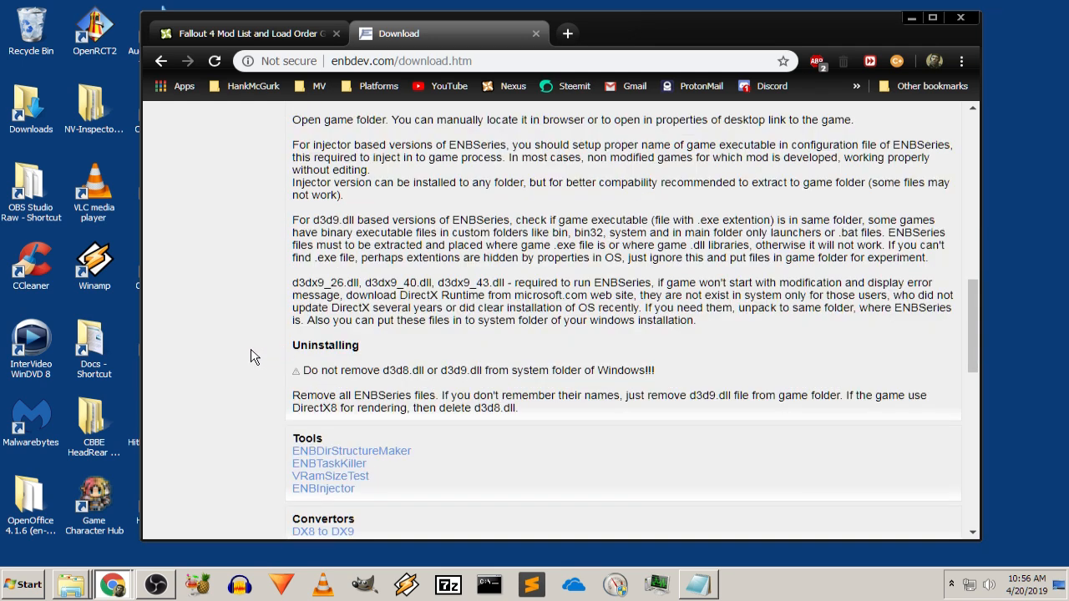
pyautogui.scroll(-1, 255, 356)
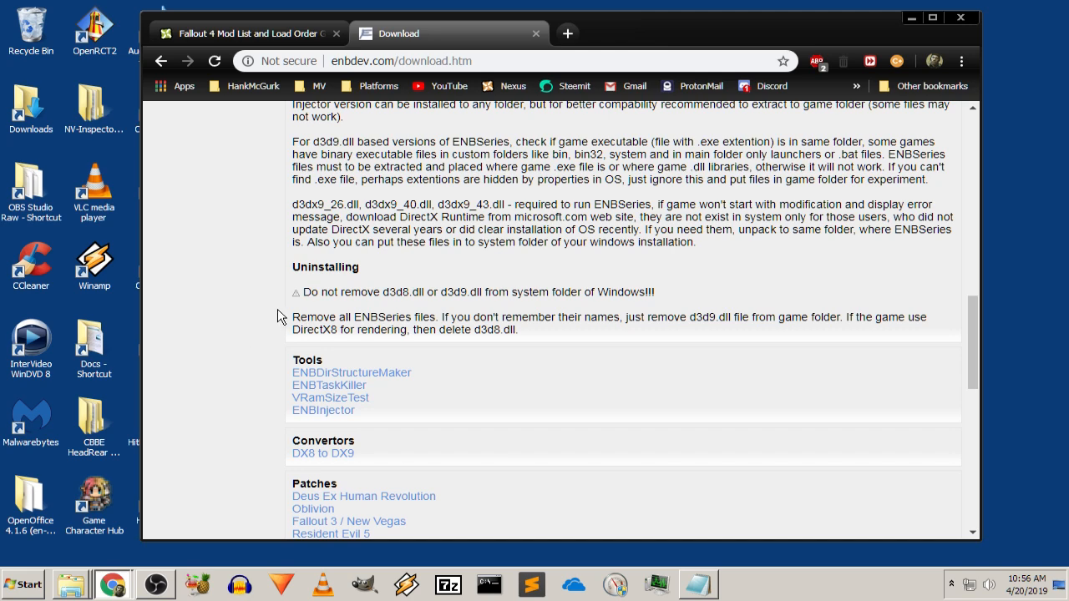
pyautogui.moveTo(292, 266); pyautogui.dragTo(654, 291)
pyautogui.click(607, 319)
pyautogui.moveTo(581, 332); pyautogui.dragTo(494, 329)
pyautogui.click(505, 324)
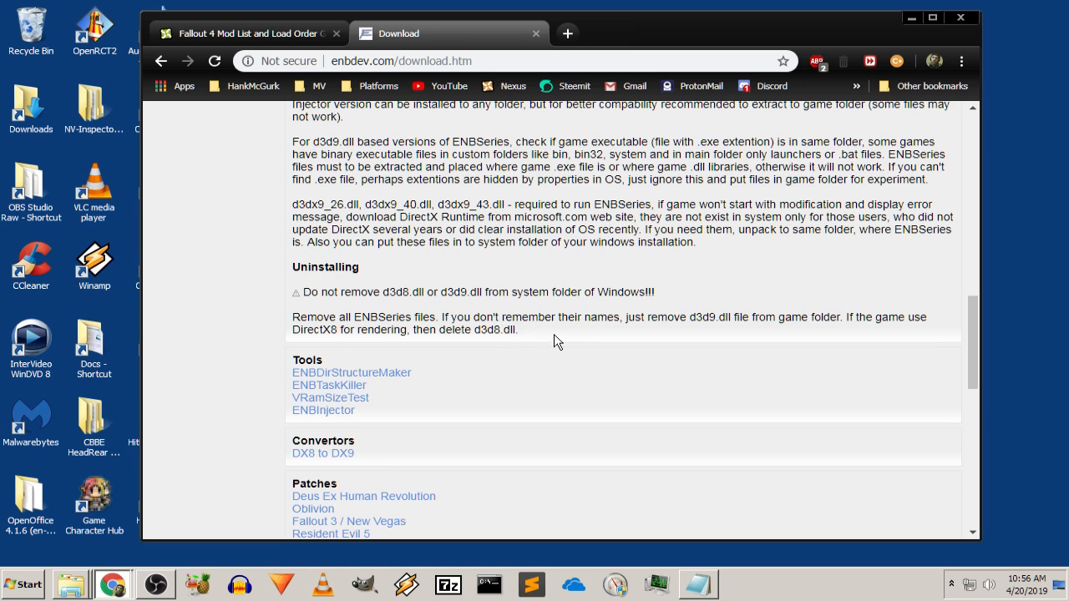
# Minimise the browser, open the Fallout 4 game folder from its desktop shortcut, look through its files and minimise it
pyautogui.click(73, 587)
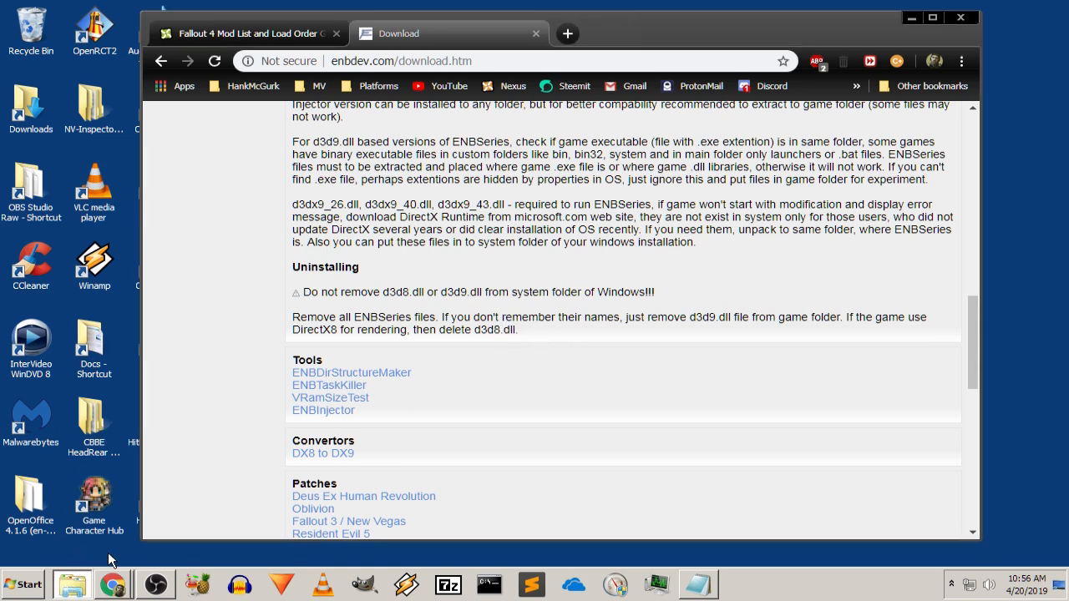
pyautogui.click(721, 31)
pyautogui.click(916, 14)
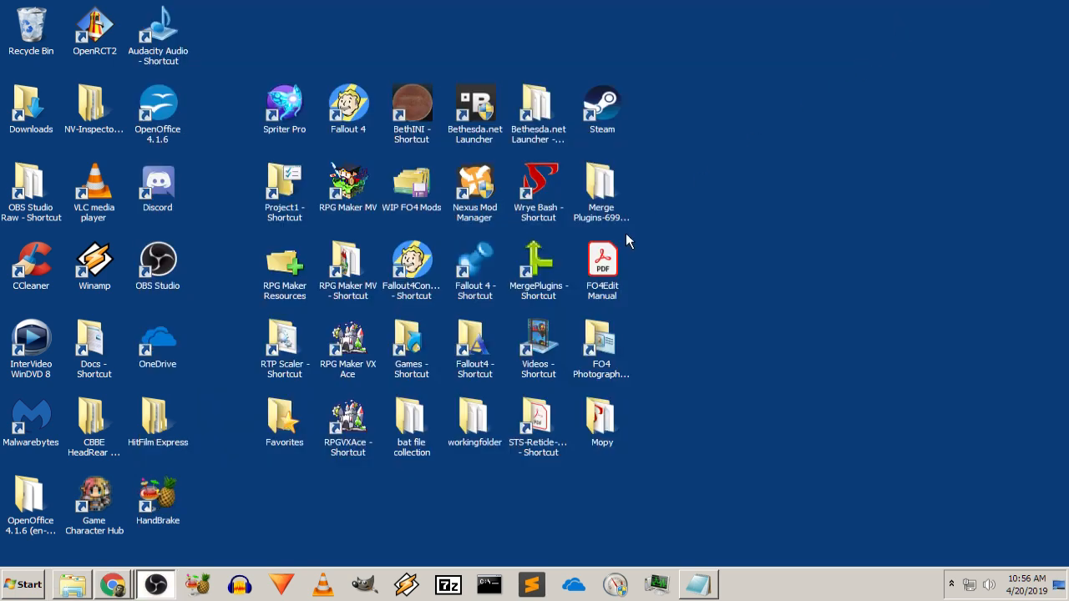
pyautogui.click(478, 276)
pyautogui.doubleClick(477, 276)
pyautogui.scroll(-6, 513, 382)
pyautogui.scroll(7, 511, 380)
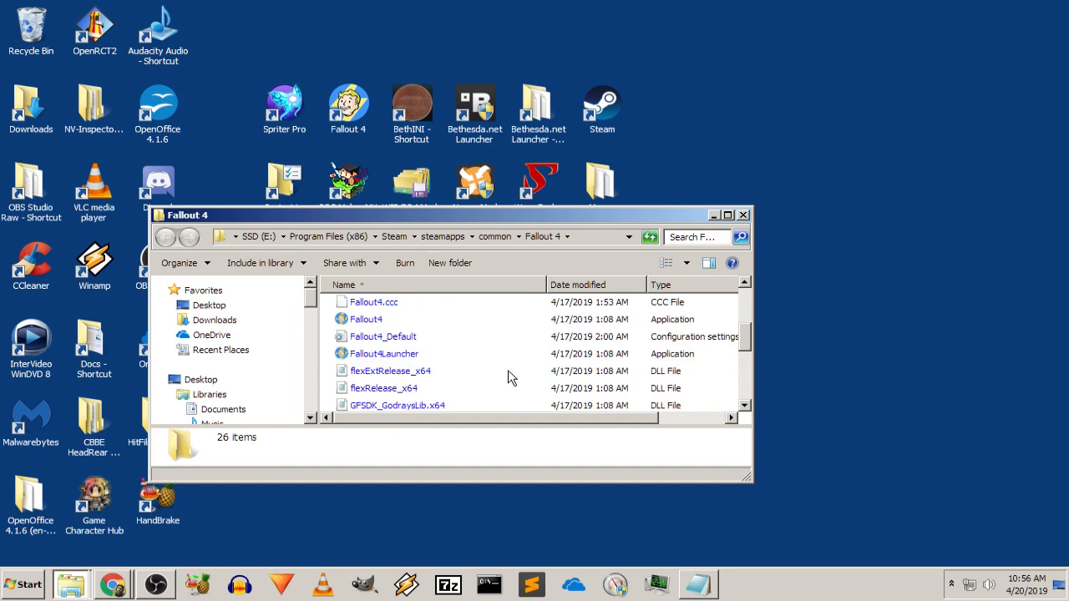
pyautogui.click(712, 216)
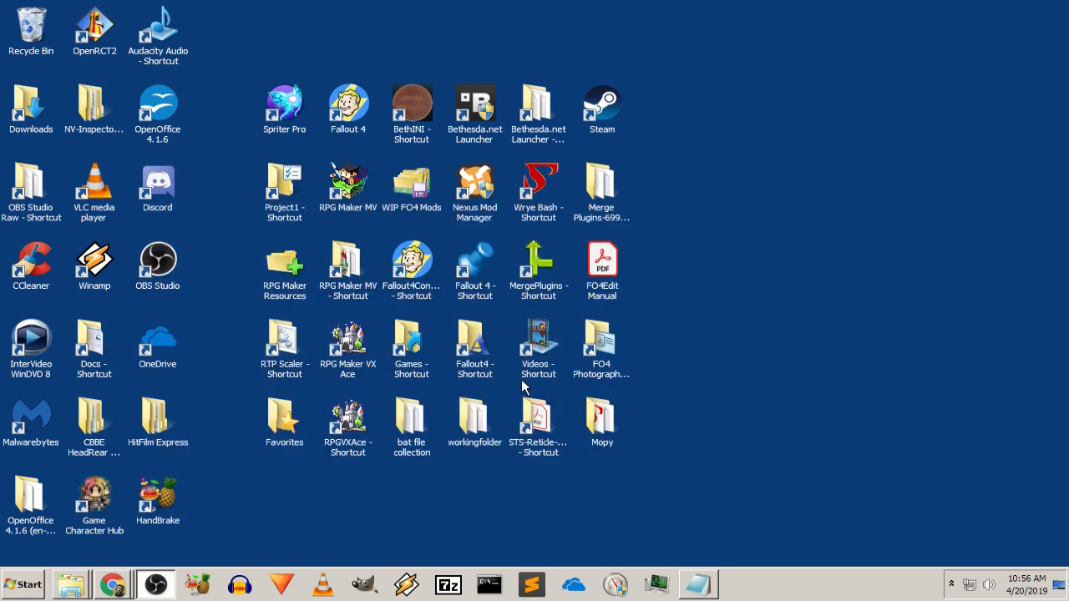
# Open the Fallout4 folder in My Games from its desktop shortcut, check its configuration files and close it
pyautogui.doubleClick(474, 341)
pyautogui.scroll(-1, 447, 344)
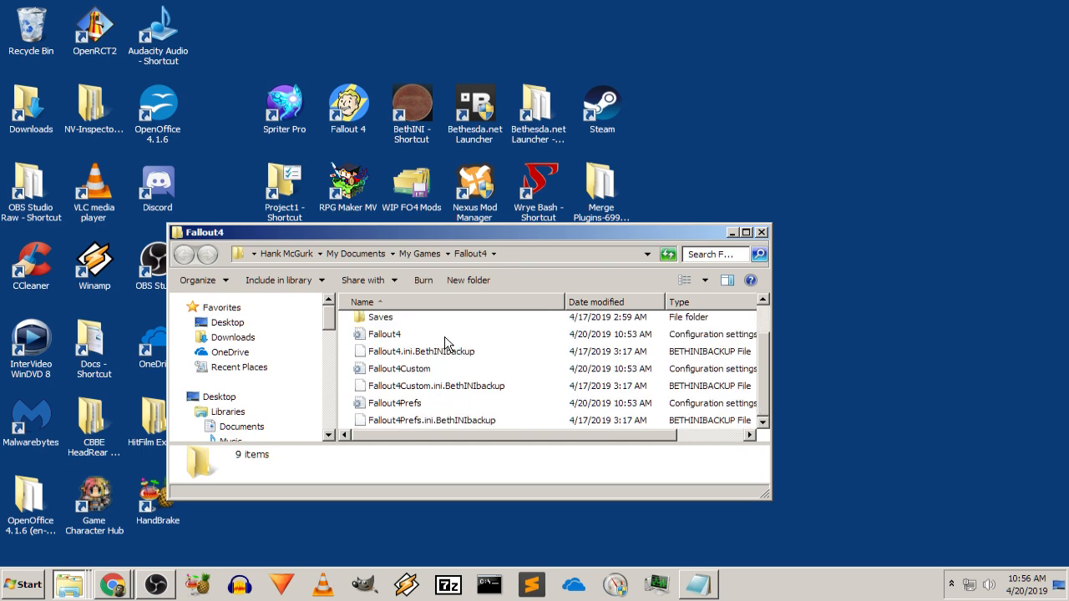
pyautogui.click(762, 233)
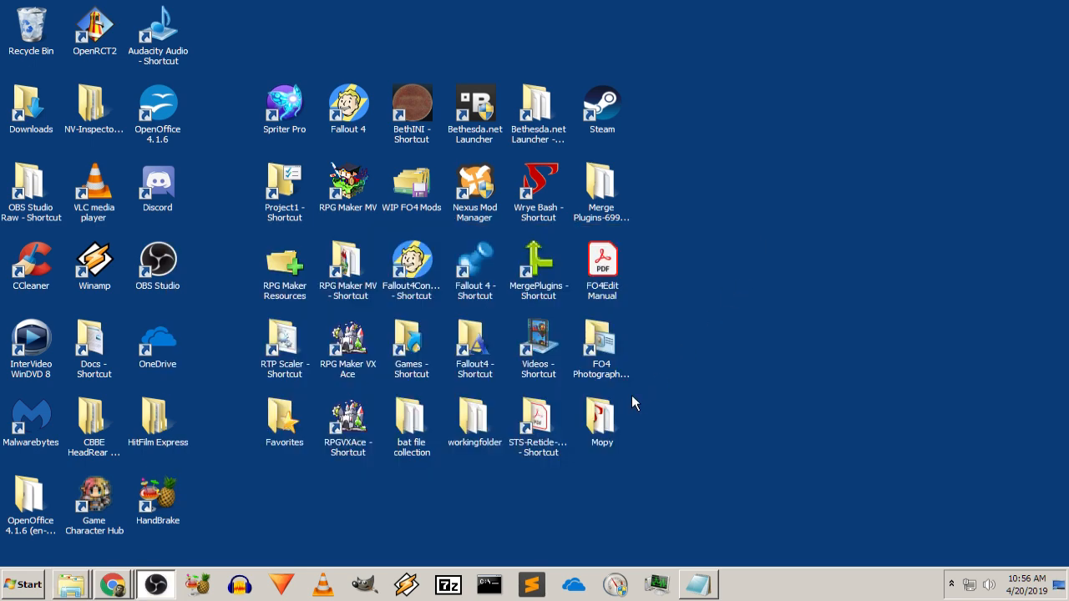
# Return to the browser and open the ENBDirStructureMaker page from the Tools list in a new tab
pyautogui.click(114, 585)
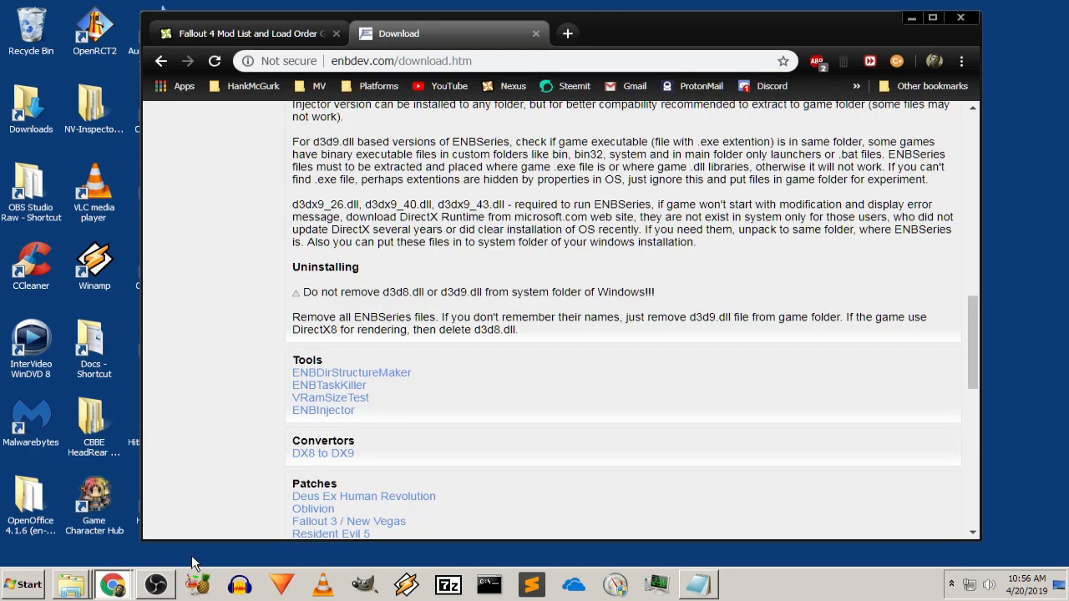
pyautogui.rightClick(391, 378)
pyautogui.click(443, 382)
pyautogui.click(622, 31)
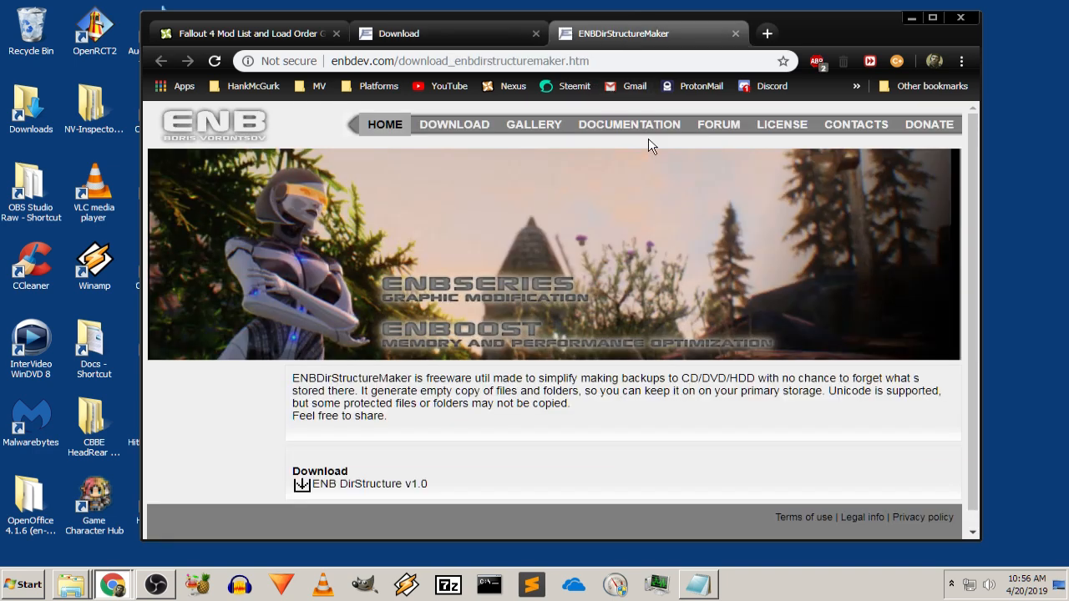
pyautogui.scroll(-1, 614, 221)
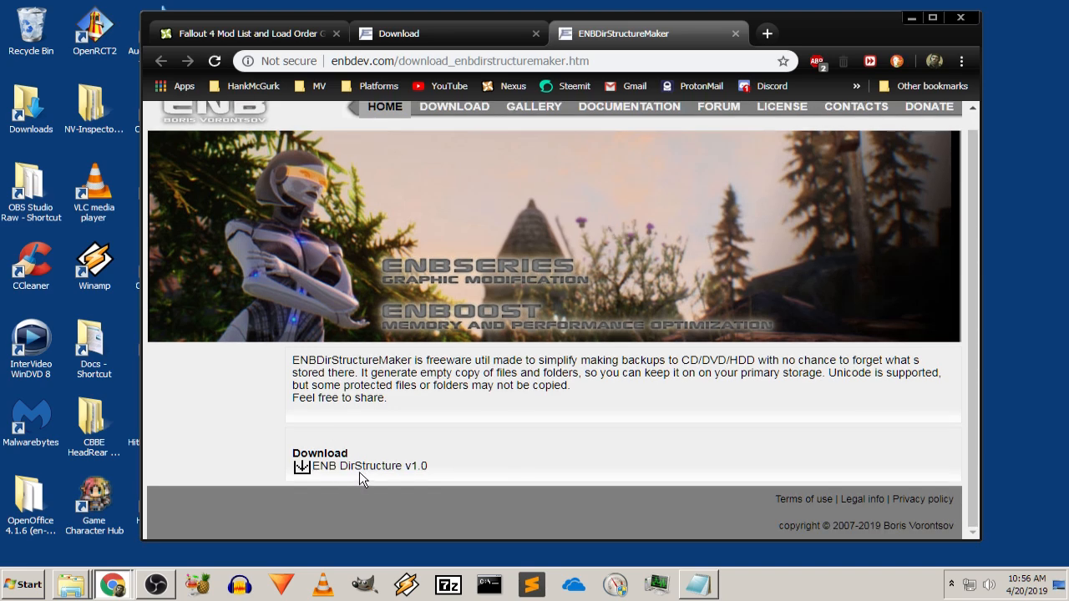
# Download ENB DirStructure v1.0 and show the downloaded archive in its folder
pyautogui.click(360, 473)
pyautogui.click(315, 521)
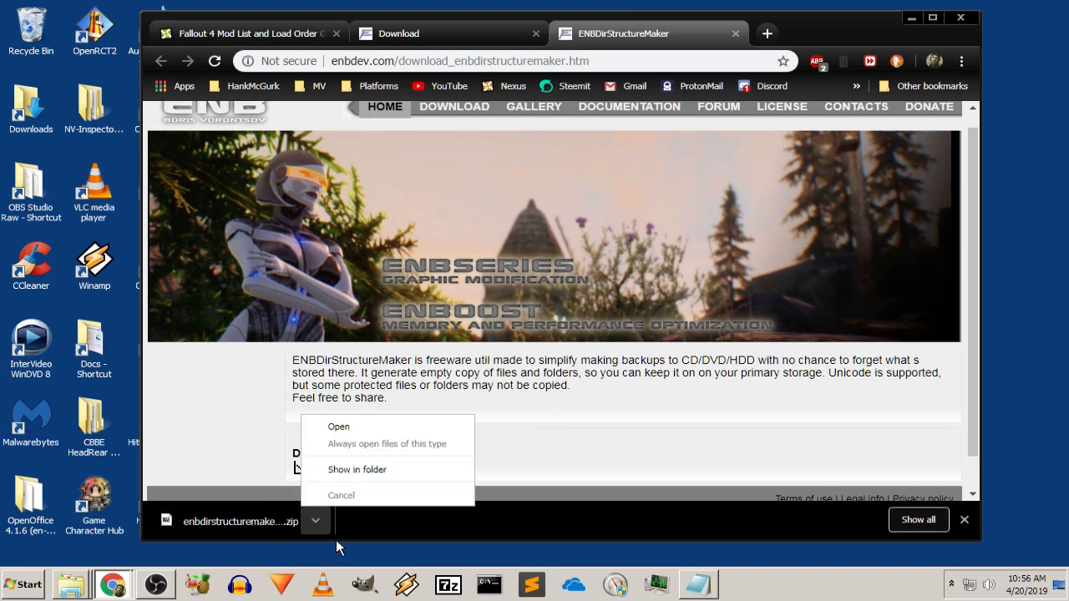
pyautogui.click(359, 471)
pyautogui.scroll(-1, 720, 215)
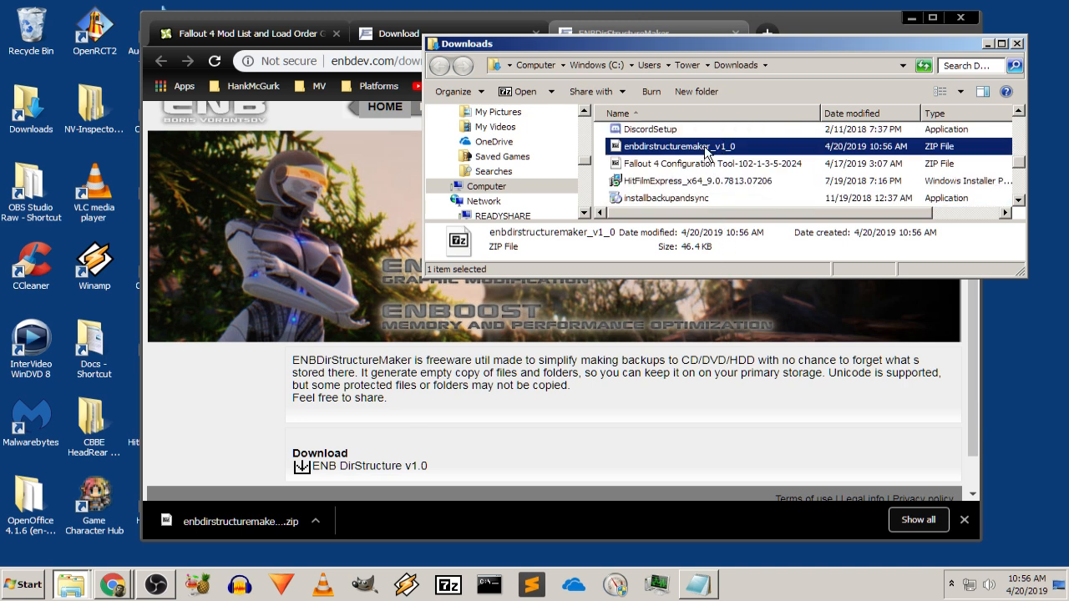
# Switch to the 7-Zip file manager and bring up the extraction settings for enbdirstructuremaker_v1_0.zip in Downloads
pyautogui.click(447, 585)
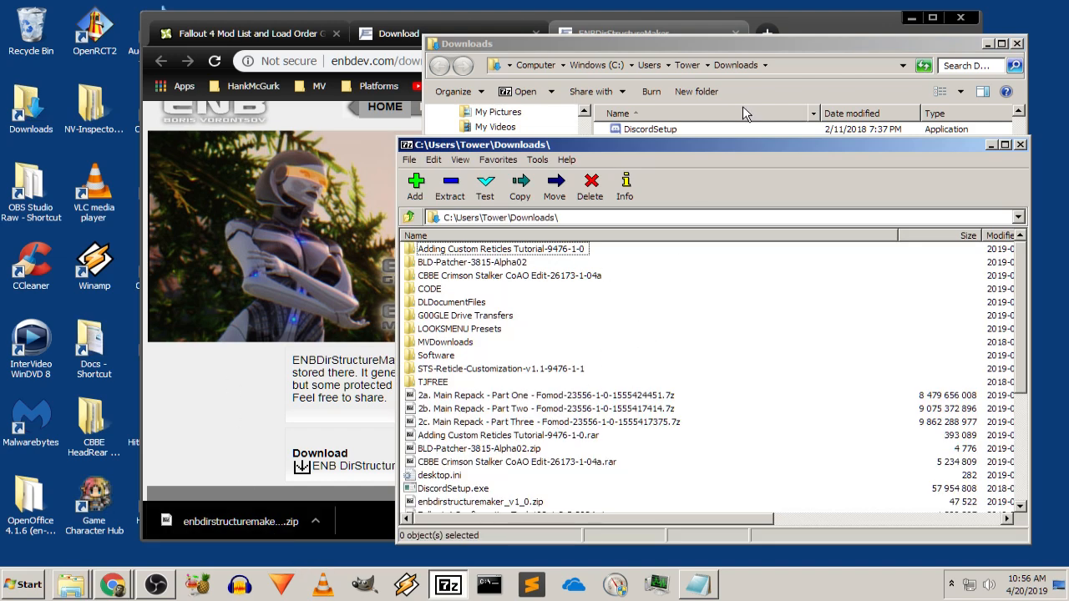
pyautogui.moveTo(720, 148); pyautogui.dragTo(636, 115)
pyautogui.scroll(-4, 582, 299)
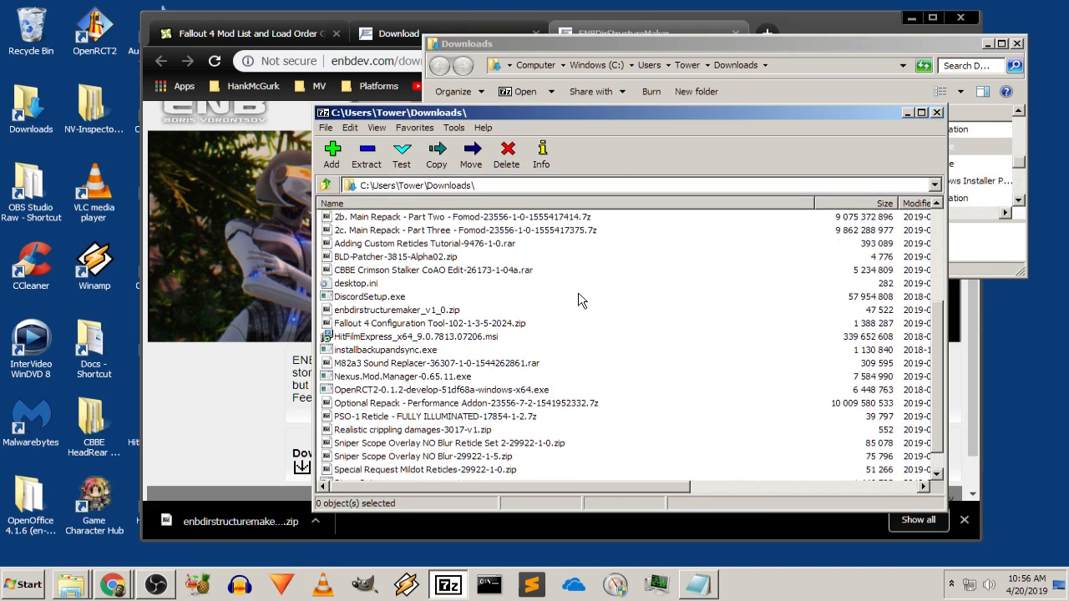
pyautogui.click(408, 311)
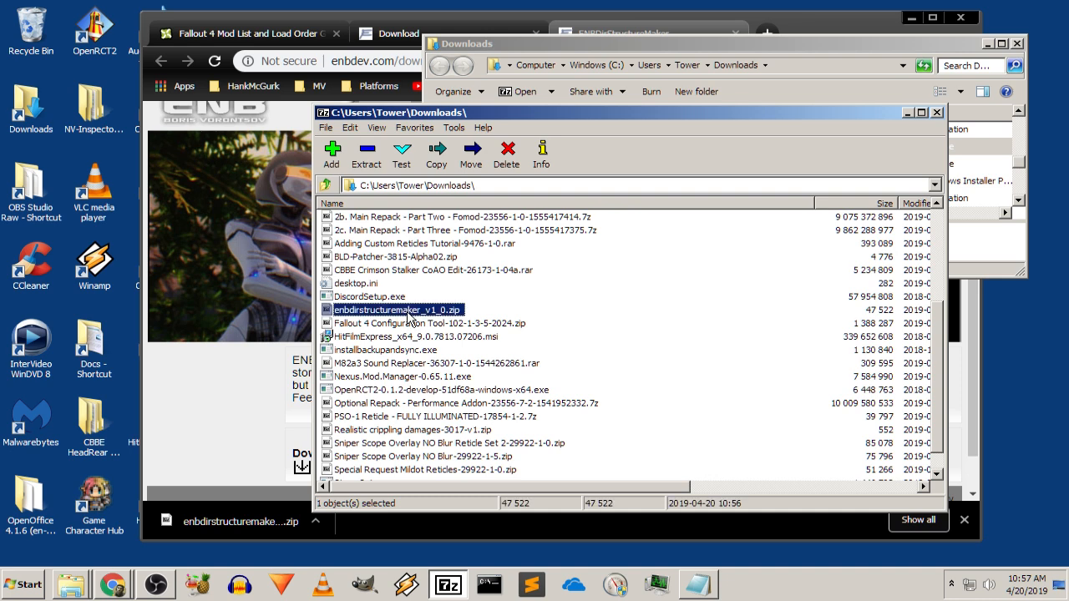
pyautogui.click(367, 154)
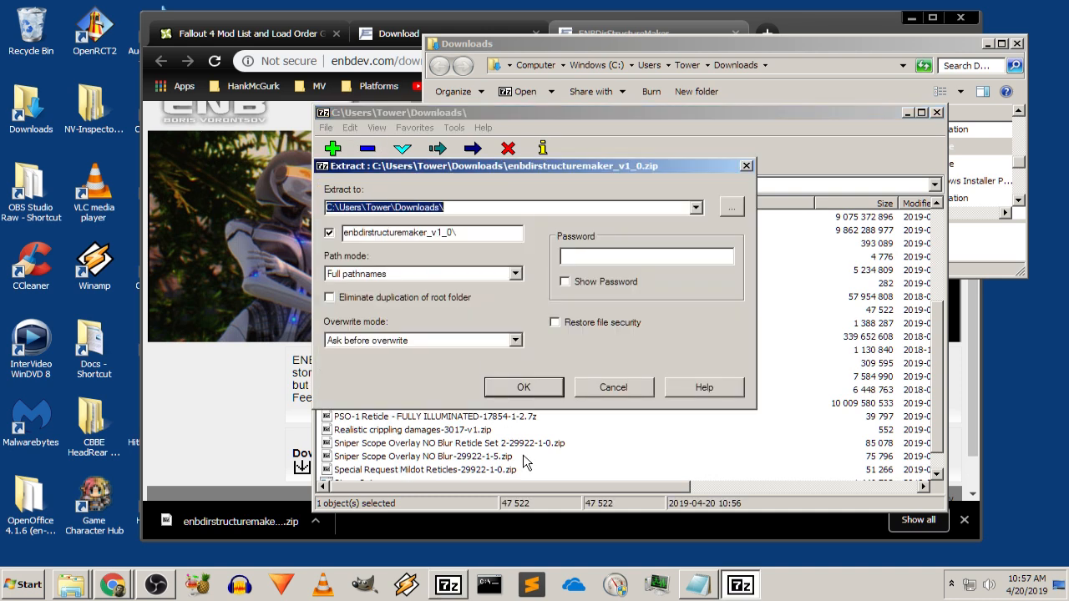
# Copy the Fallout 4 game folder's path and extract the archive to E:\Program Files (x86)\Steam\steamapps\common\Fallout 4 in its own subfolder
pyautogui.click(63, 582)
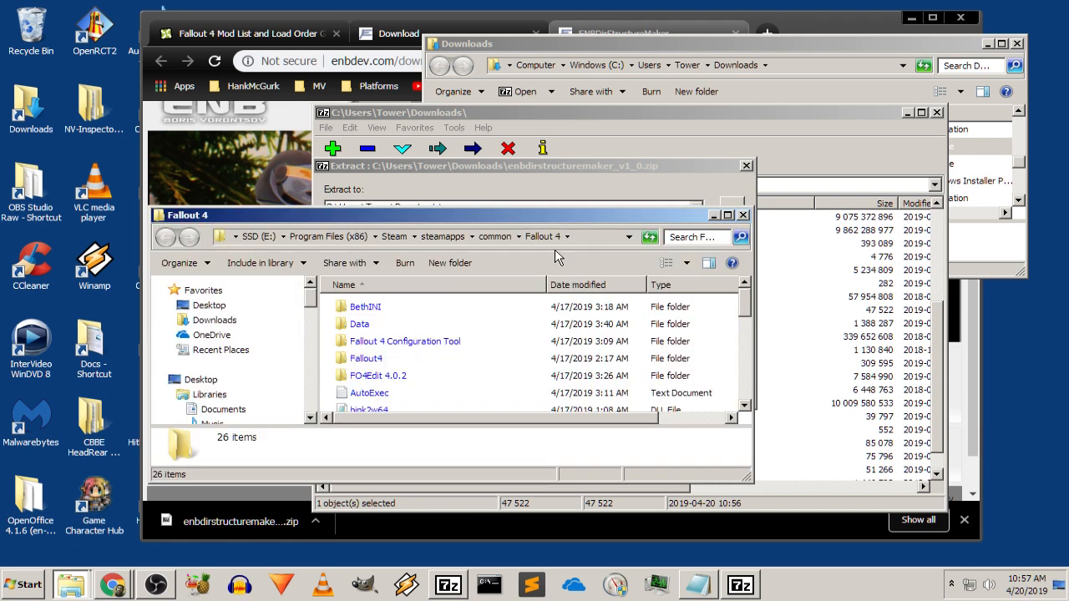
pyautogui.click(599, 241)
pyautogui.hotkey('ctrl', 'c')
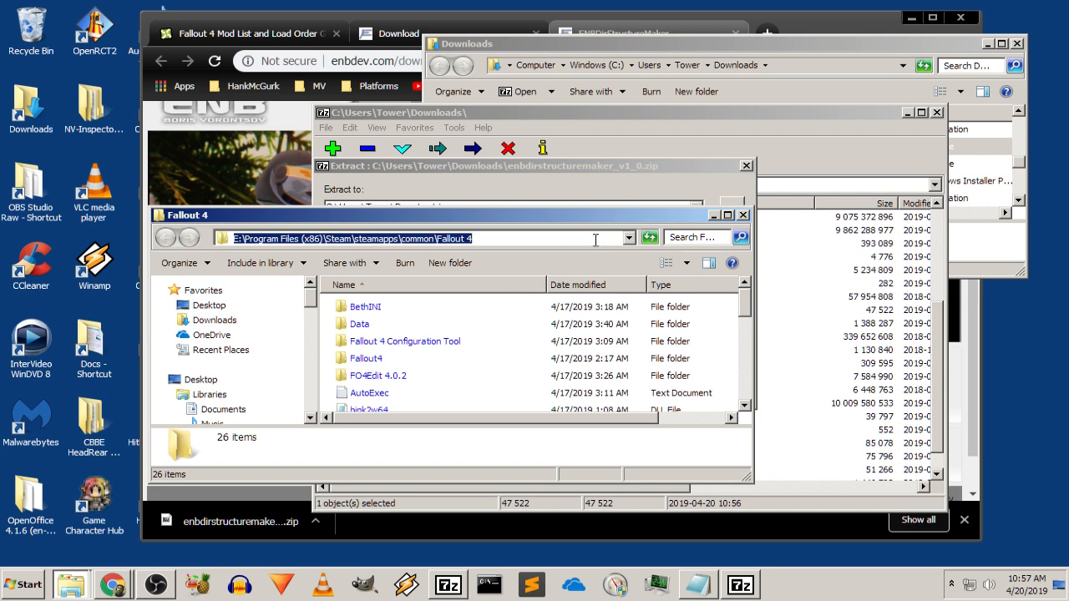
pyautogui.click(649, 163)
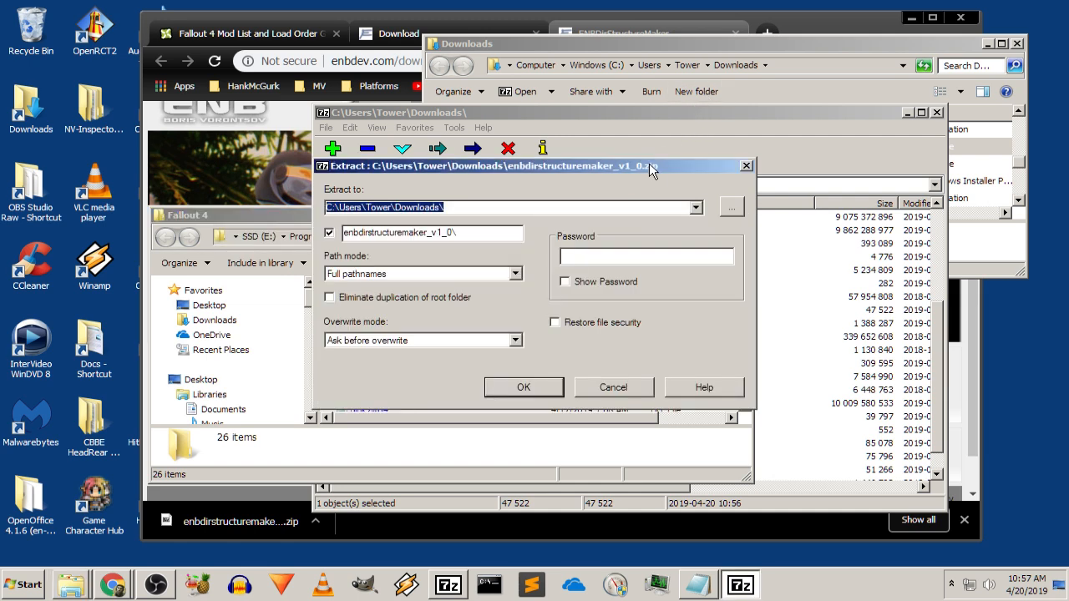
pyautogui.press('BackSpace')
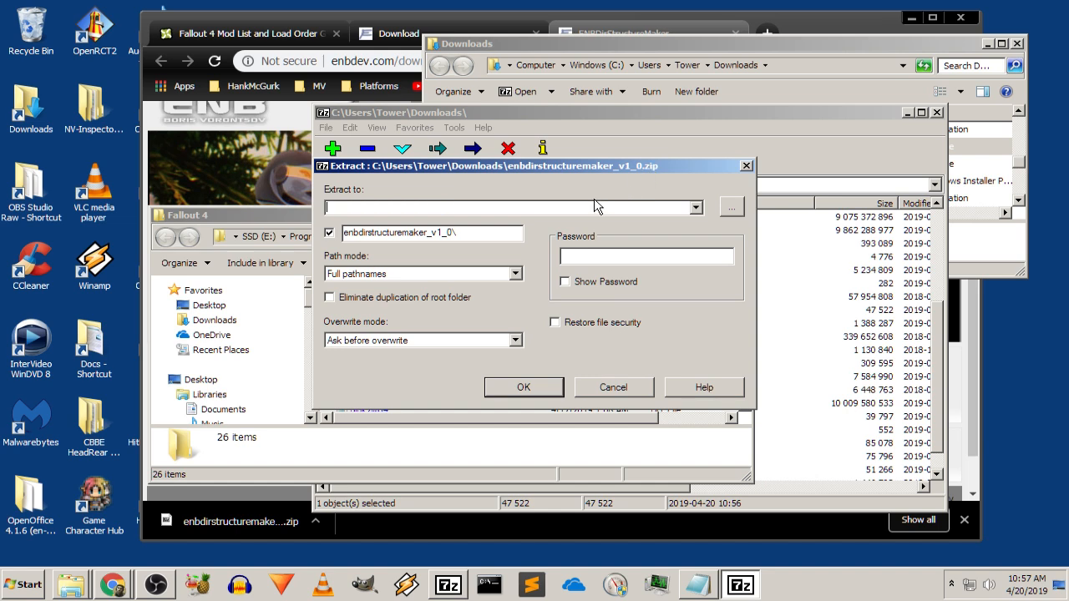
pyautogui.hotkey('ctrl', 'v')
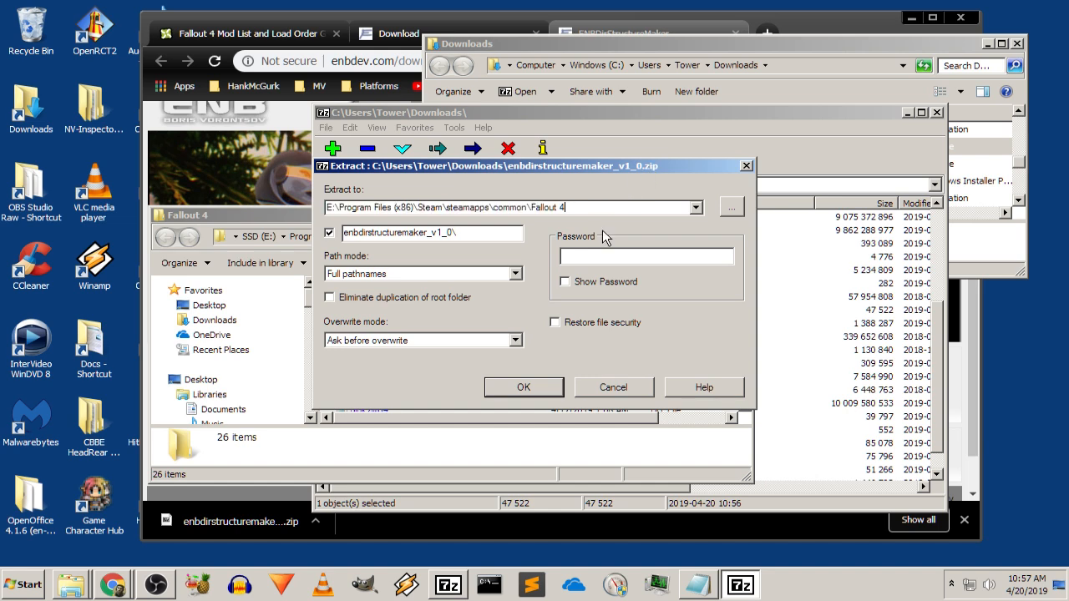
pyautogui.click(543, 390)
# Open the extracted enbdirstructuremaker_v1_0 folder inside the Fallout 4 game folder
pyautogui.rightClick(547, 457)
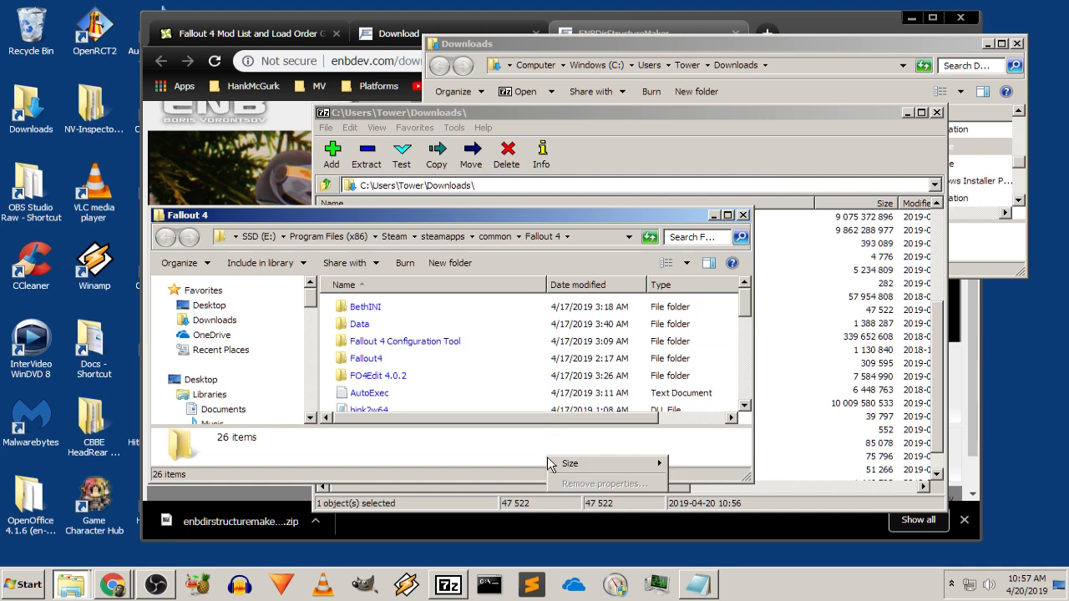
pyautogui.click(528, 407)
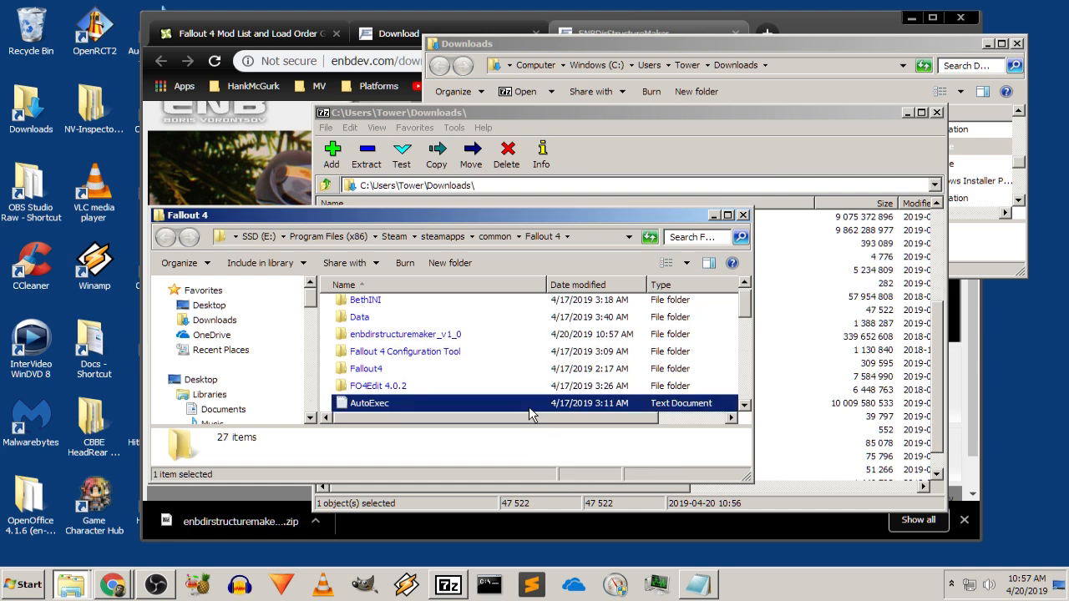
pyautogui.click(455, 352)
pyautogui.click(443, 339)
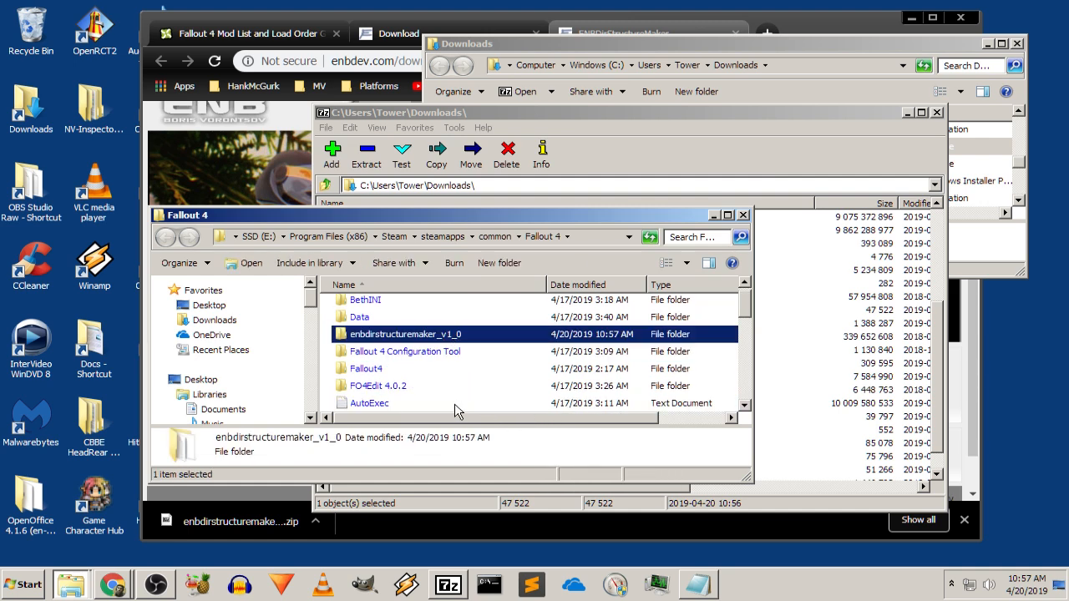
pyautogui.doubleClick(440, 338)
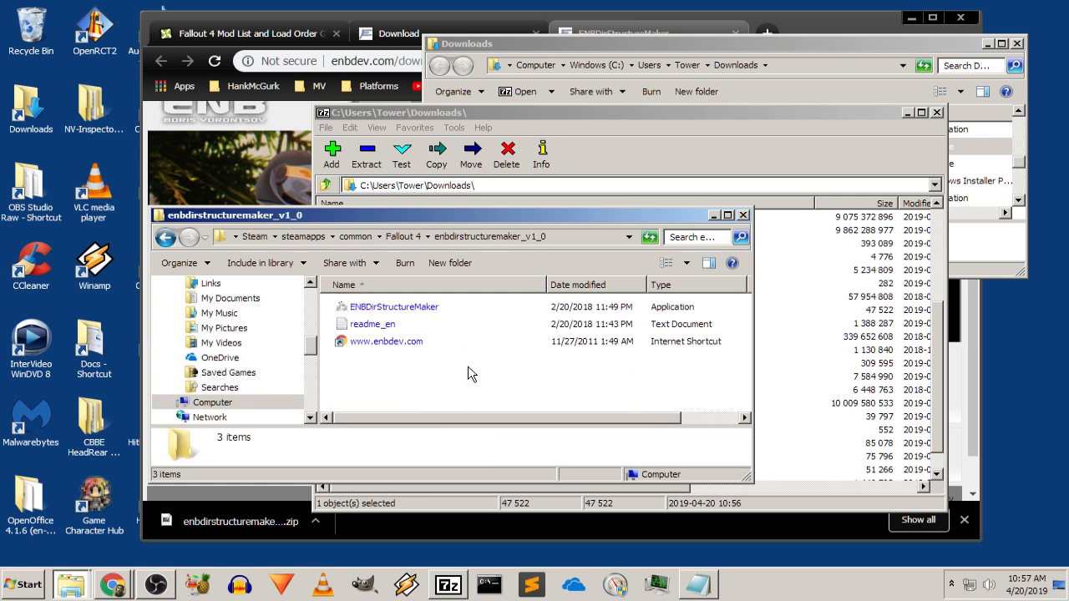
# Read the readme_en text file, close it and select the ENBDirStructureMaker application
pyautogui.doubleClick(374, 324)
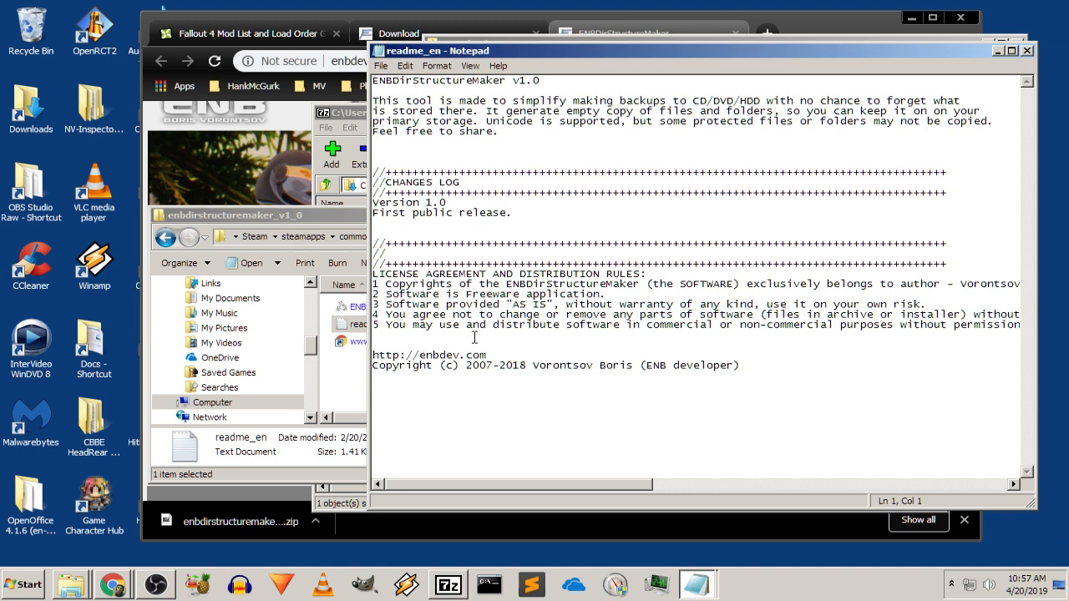
pyautogui.click(1026, 51)
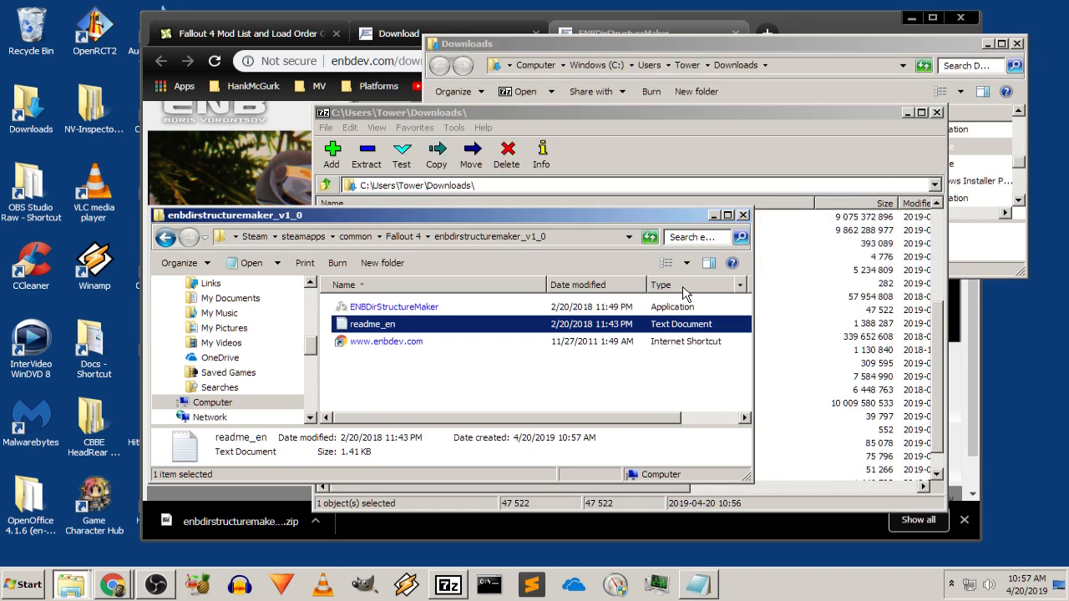
pyautogui.click(431, 307)
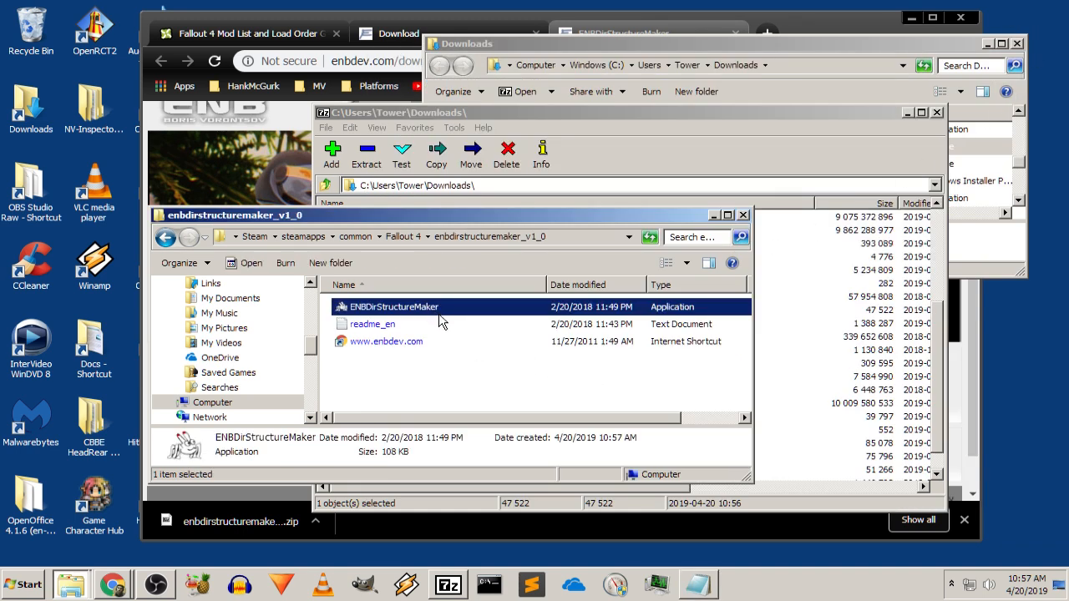
# Return to the browser's Nexus mod list guide and reread the ENB Series extraction instructions in section 3
pyautogui.click(140, 574)
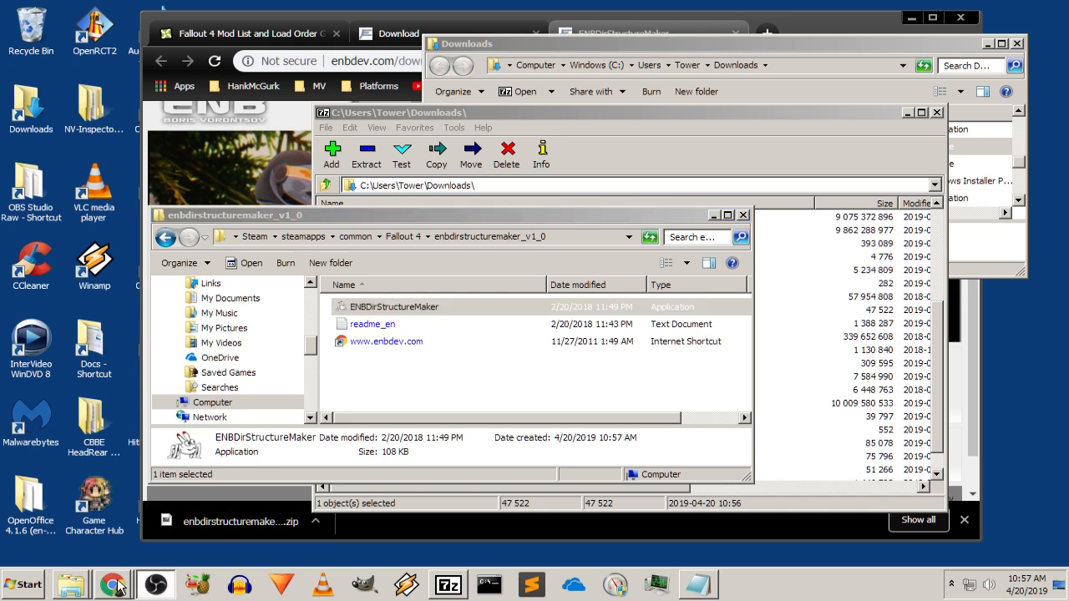
pyautogui.click(117, 580)
pyautogui.click(121, 577)
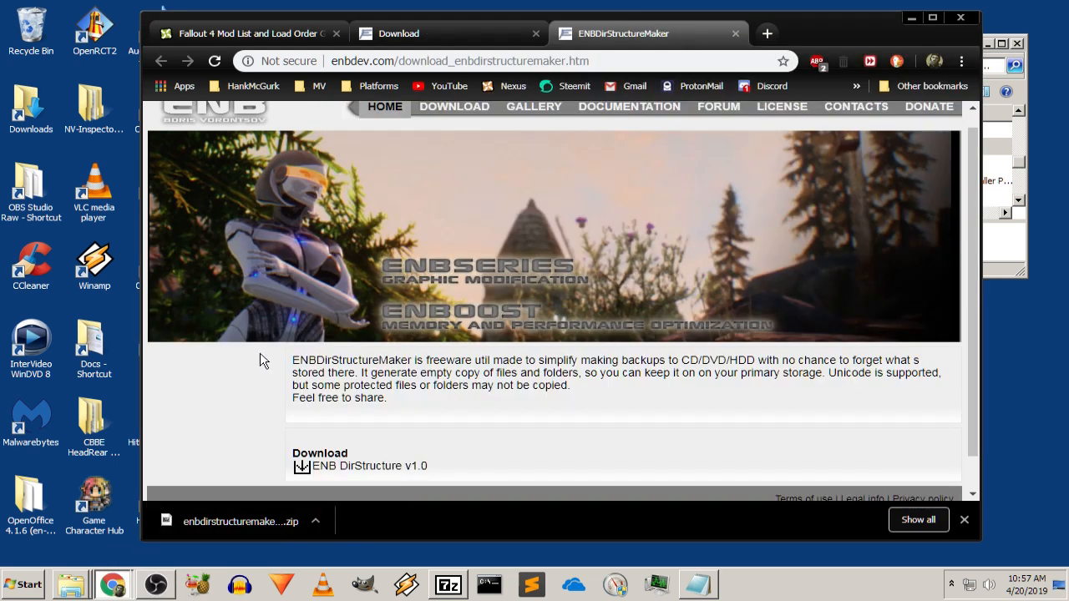
pyautogui.click(272, 34)
pyautogui.moveTo(360, 402); pyautogui.dragTo(488, 405)
pyautogui.click(431, 410)
pyautogui.click(484, 418)
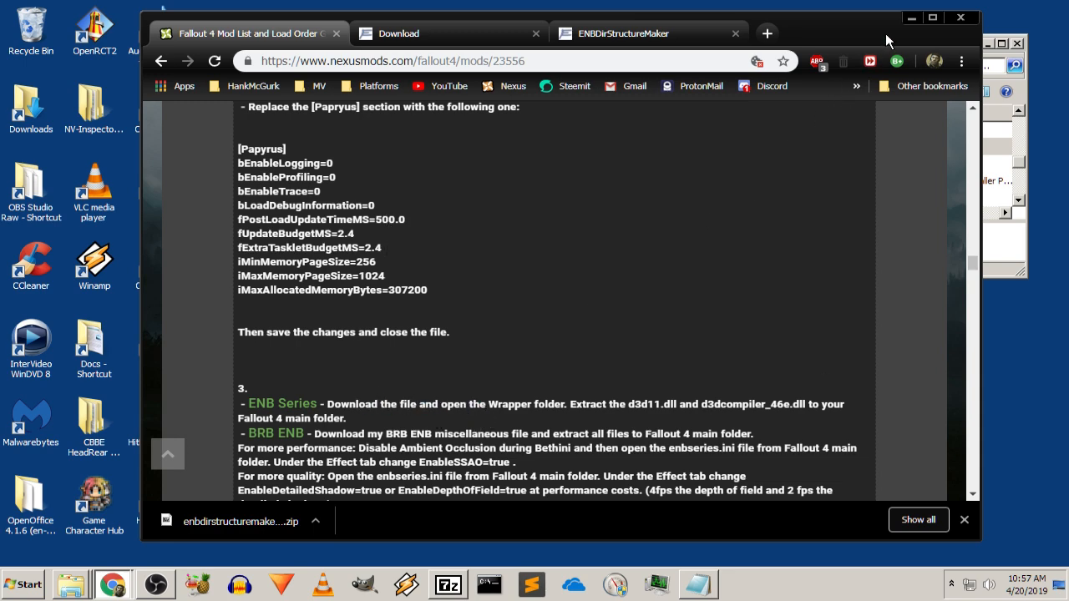
pyautogui.click(911, 16)
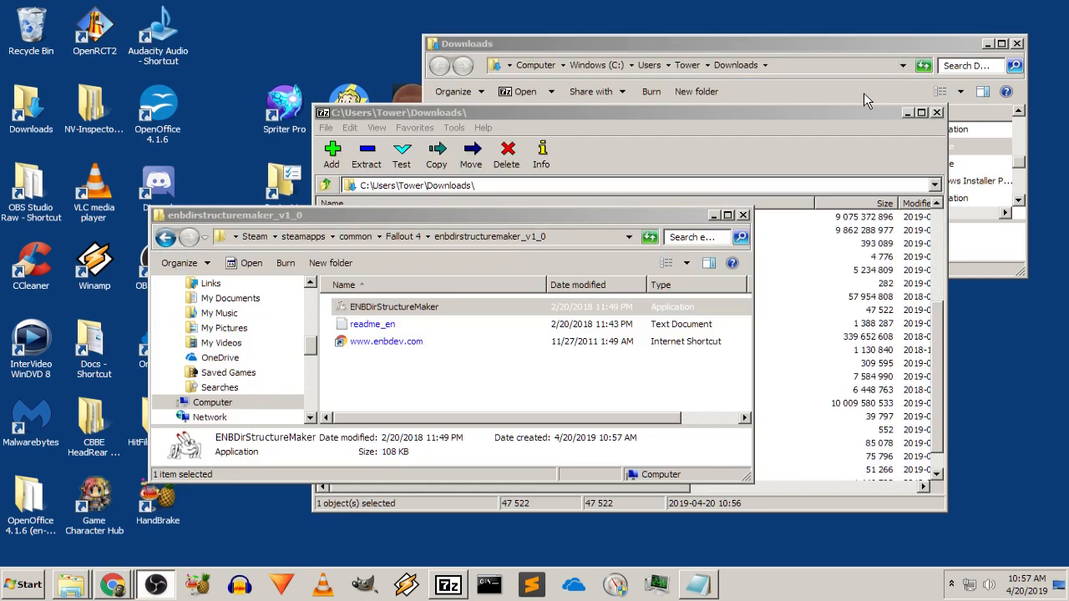
pyautogui.click(798, 109)
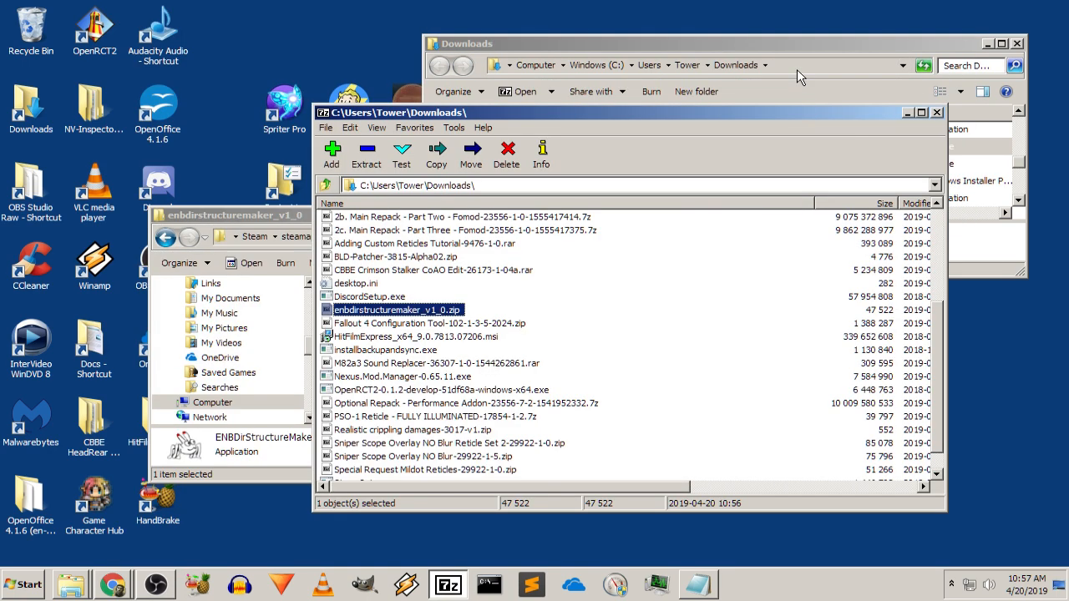
pyautogui.click(116, 587)
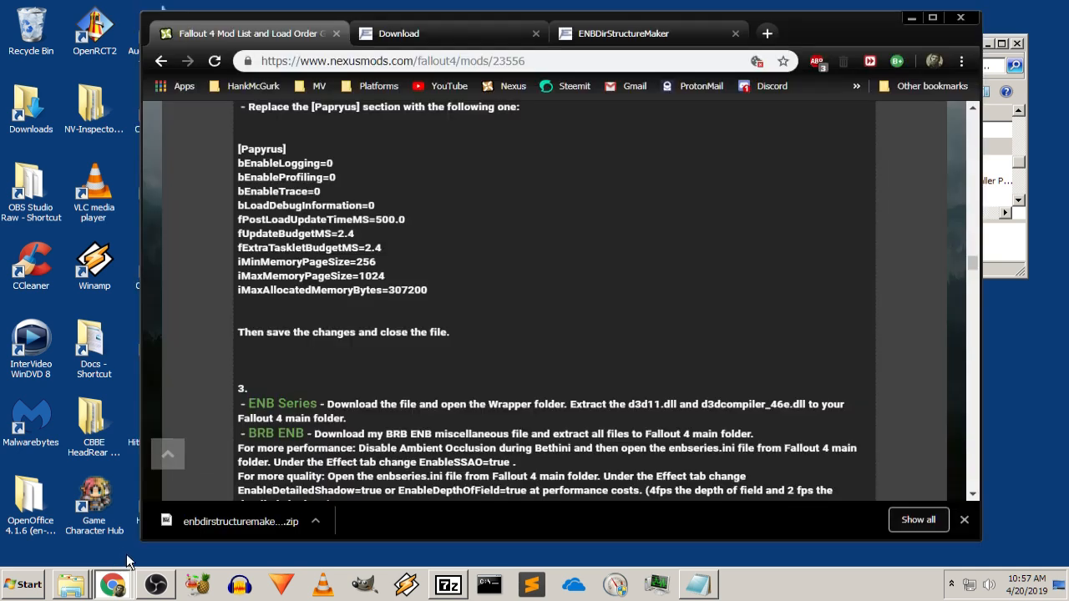
# Open the Fallout 4 page from enbdev.com's Graphic modifications list in a new browser tab and go to its version links
pyautogui.click(408, 35)
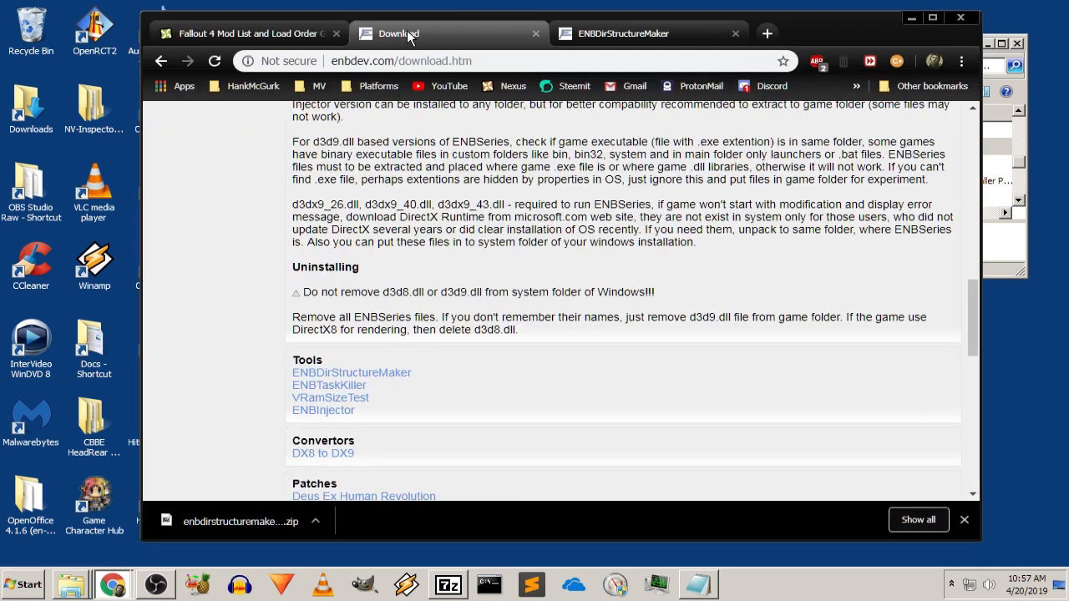
pyautogui.scroll(-2, 624, 234)
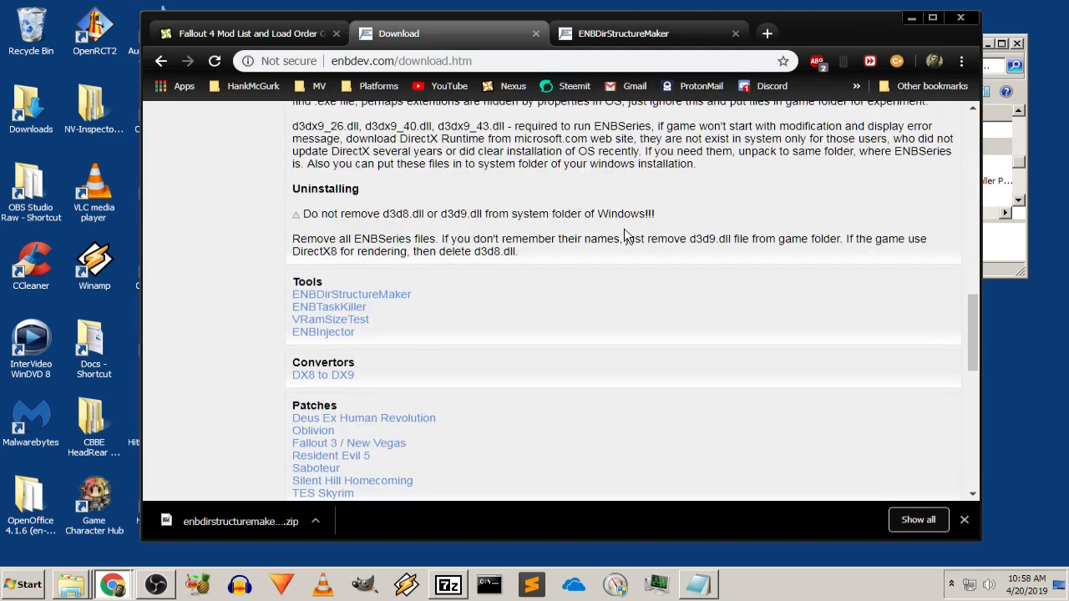
pyautogui.scroll(-3, 624, 228)
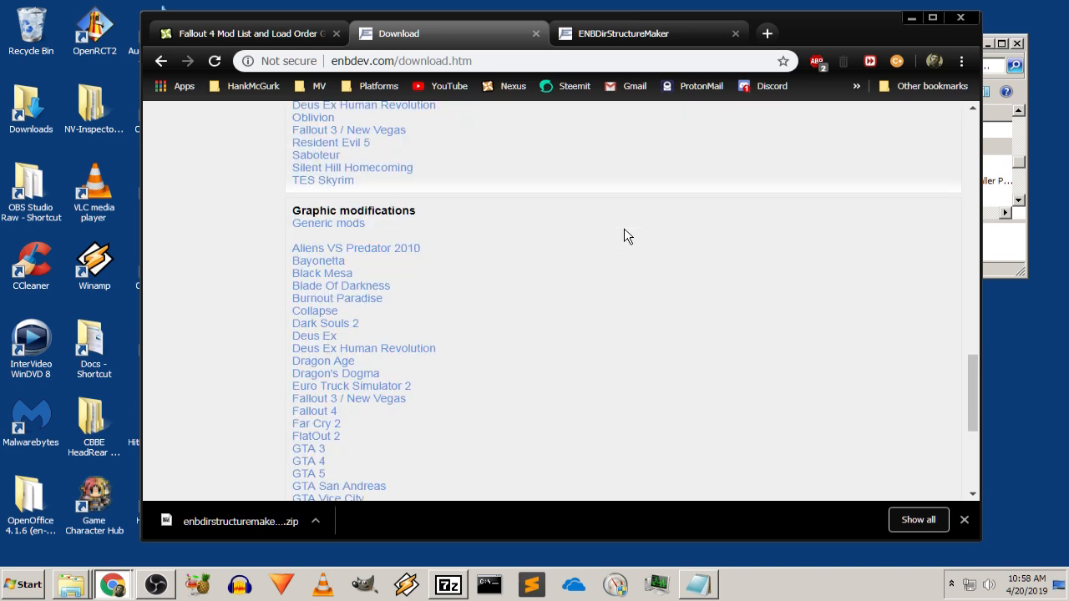
pyautogui.scroll(-3, 625, 234)
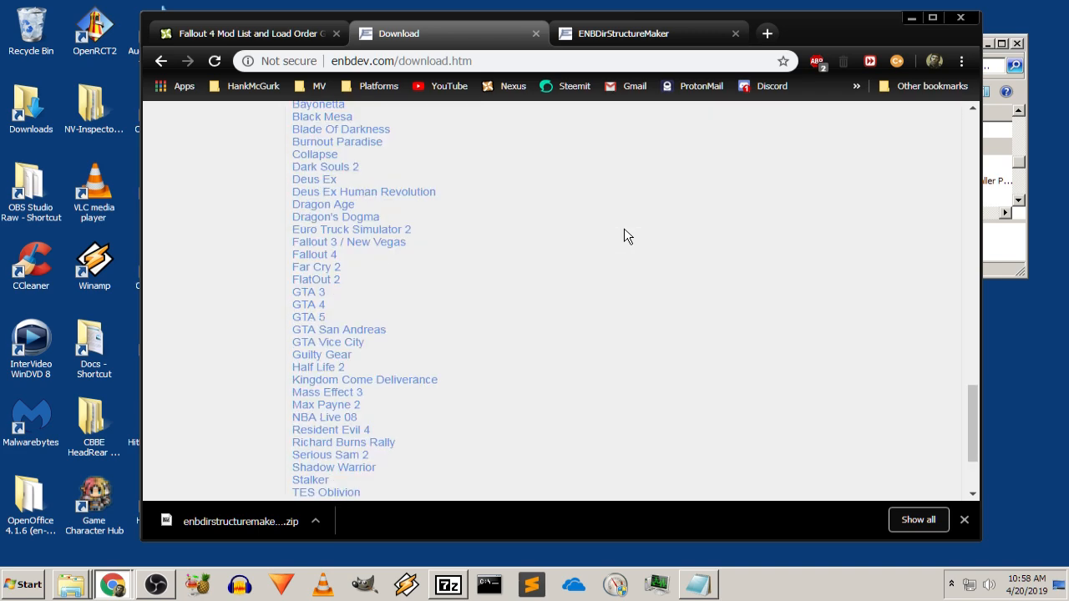
pyautogui.rightClick(309, 176)
pyautogui.click(374, 191)
pyautogui.click(564, 32)
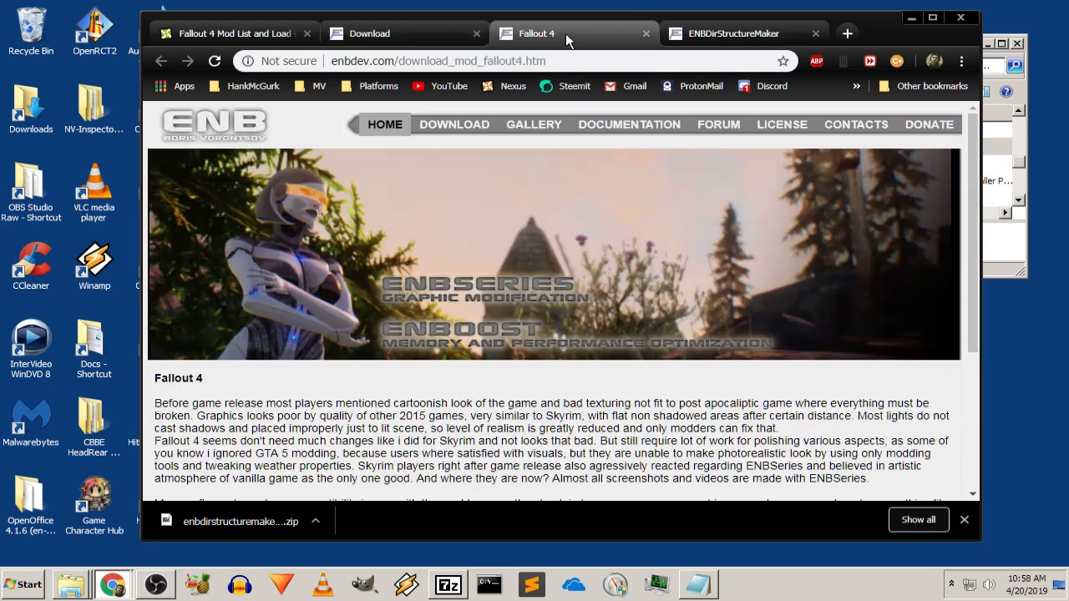
pyautogui.scroll(-2, 447, 230)
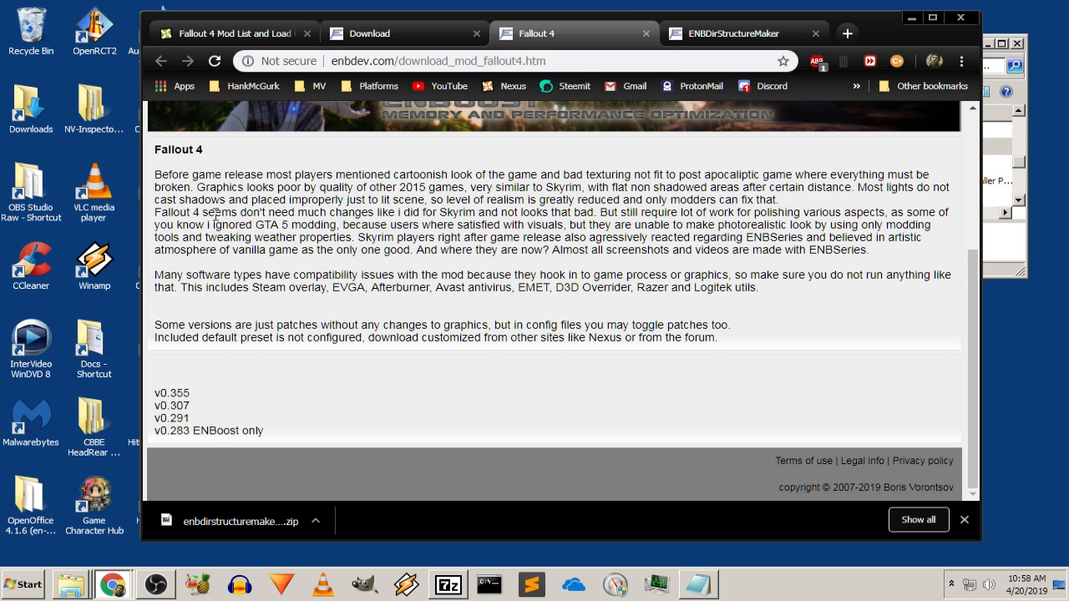
# Check the ENB Series instructions in section 3 of the Nexus guide against the ENBDirStructureMaker download page
pyautogui.click(229, 32)
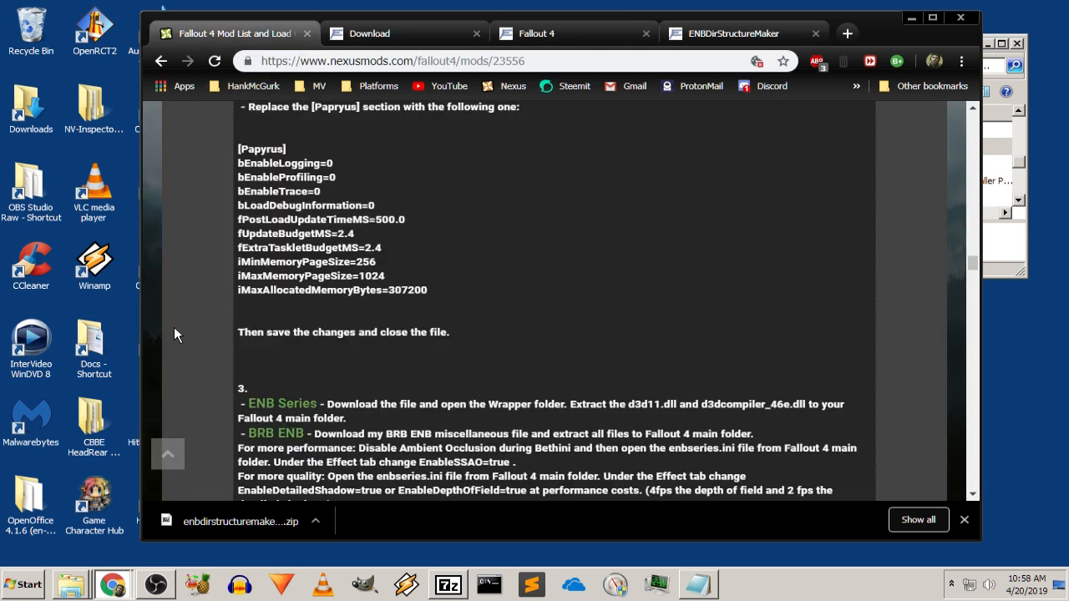
pyautogui.scroll(-1, 174, 334)
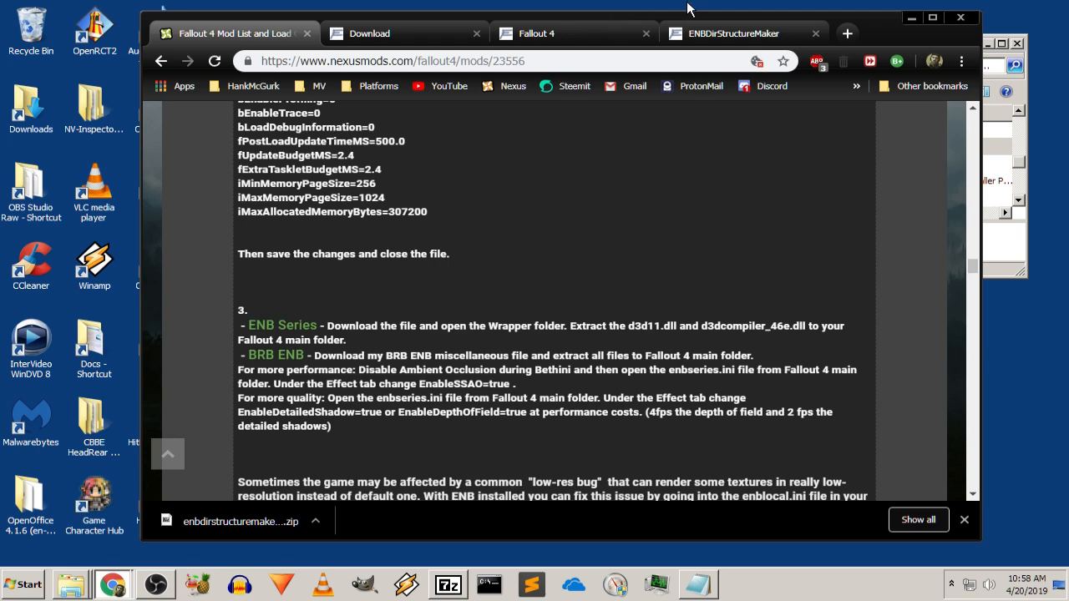
pyautogui.click(730, 34)
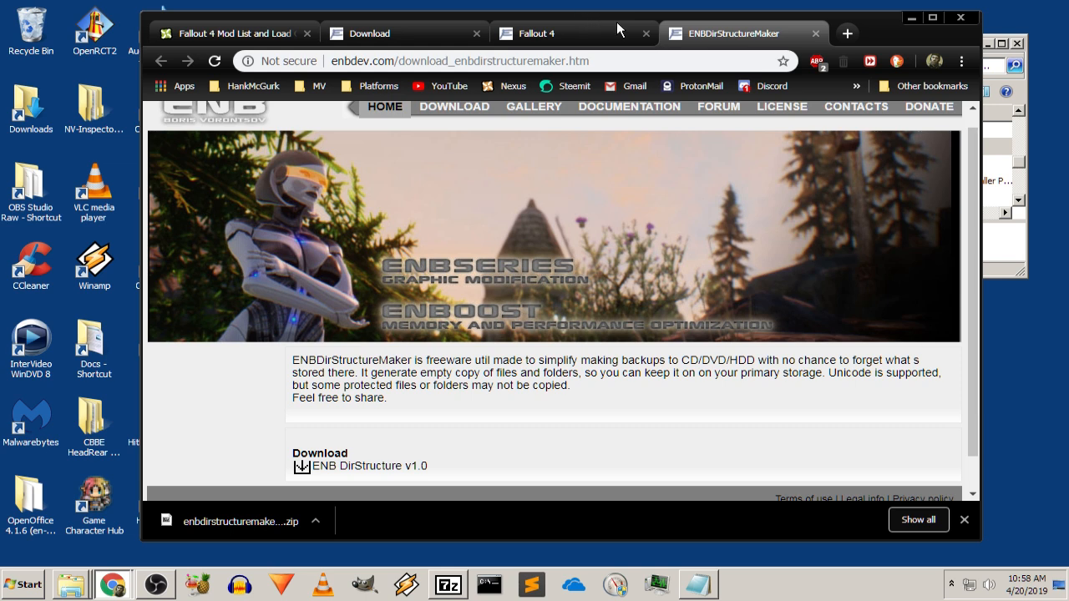
# Return to the ENB Fallout 4 page and open its v0.355 version page in a new browser tab
pyautogui.click(560, 37)
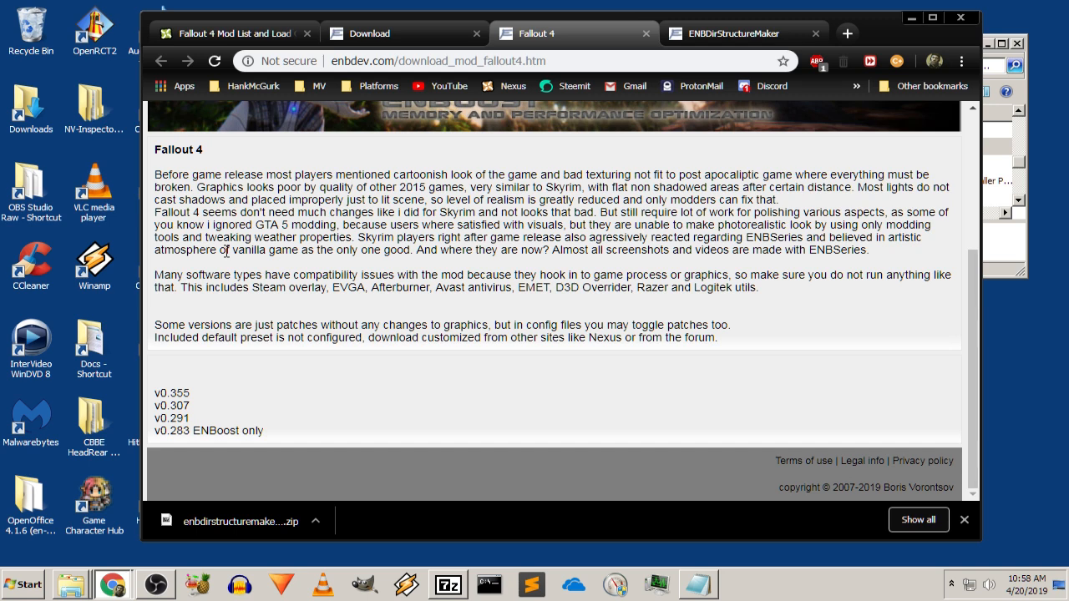
pyautogui.scroll(1, 226, 251)
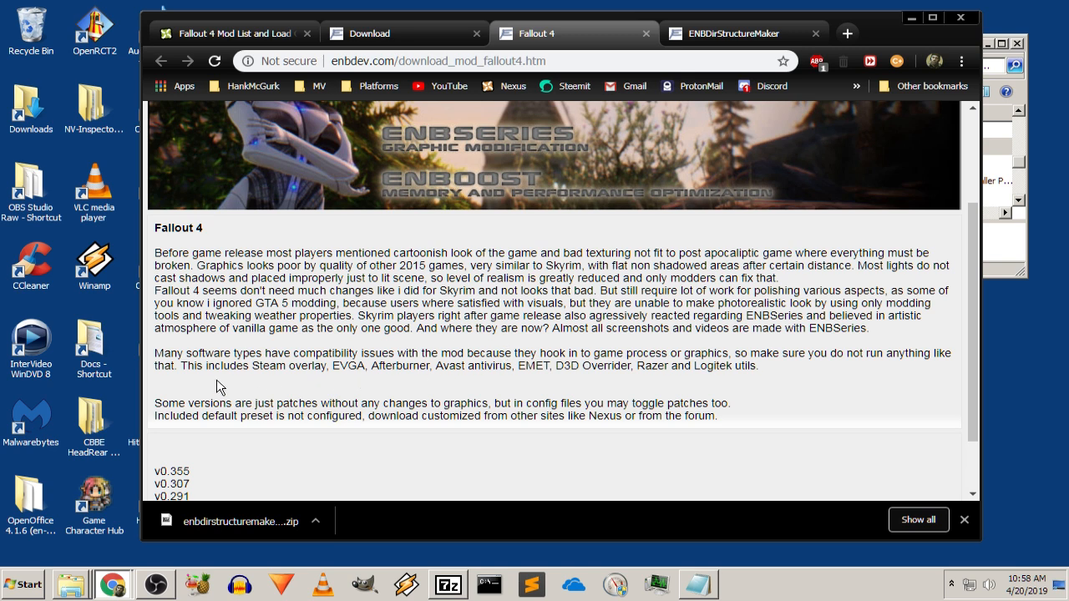
pyautogui.scroll(-1, 237, 383)
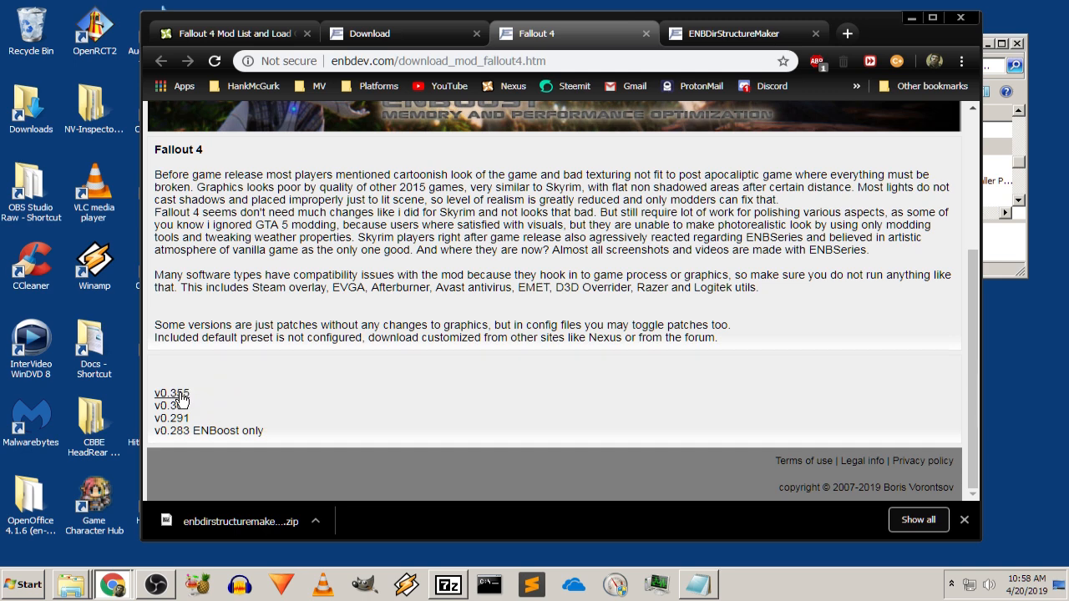
pyautogui.rightClick(181, 396)
pyautogui.click(242, 405)
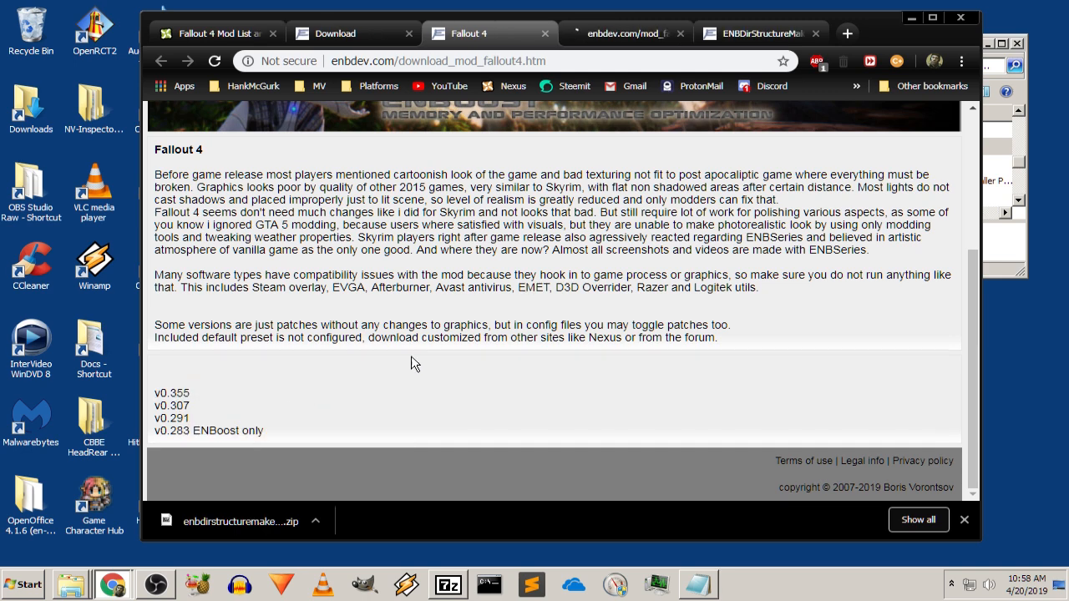
pyautogui.click(643, 33)
pyautogui.scroll(-1, 539, 294)
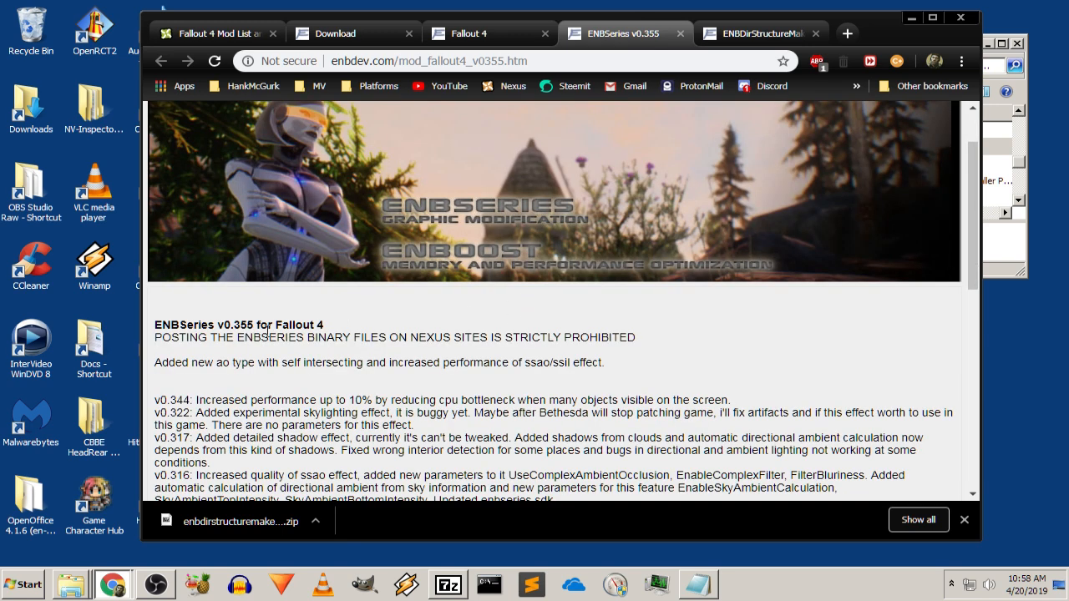
# Read the ENBSeries v0.355 for Fallout 4 page, including its posting restriction and the change notes of the earlier versions
pyautogui.moveTo(154, 324); pyautogui.dragTo(635, 353)
pyautogui.click(576, 369)
pyautogui.scroll(-2, 478, 361)
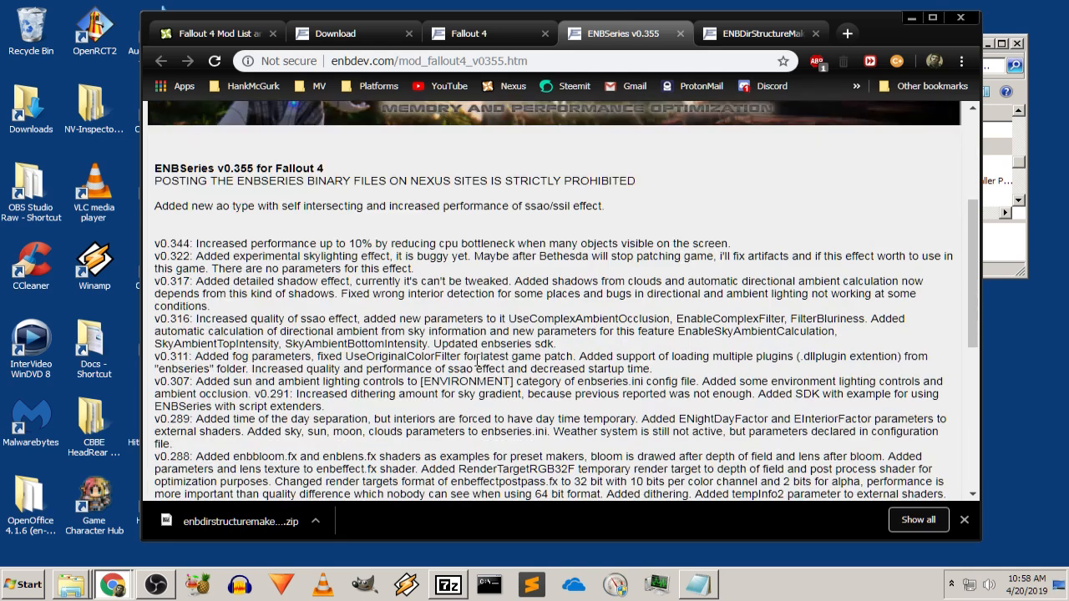
pyautogui.moveTo(163, 249); pyautogui.dragTo(167, 256)
pyautogui.click(171, 253)
pyautogui.rightClick(171, 252)
pyautogui.click(560, 267)
pyautogui.scroll(-1, 445, 268)
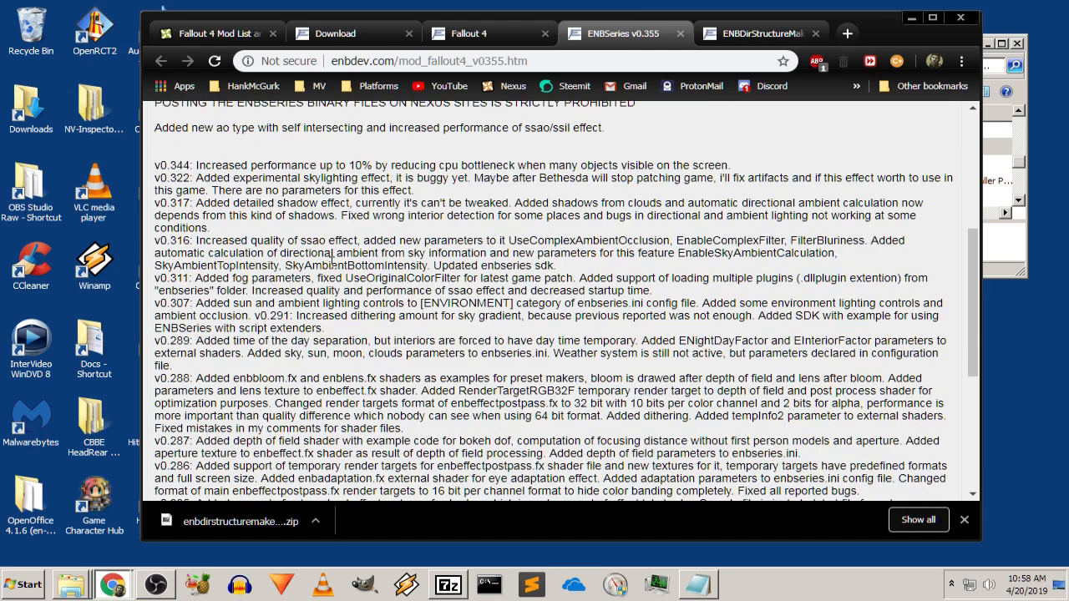
pyautogui.moveTo(177, 315); pyautogui.dragTo(208, 316)
pyautogui.moveTo(318, 303); pyautogui.dragTo(311, 292)
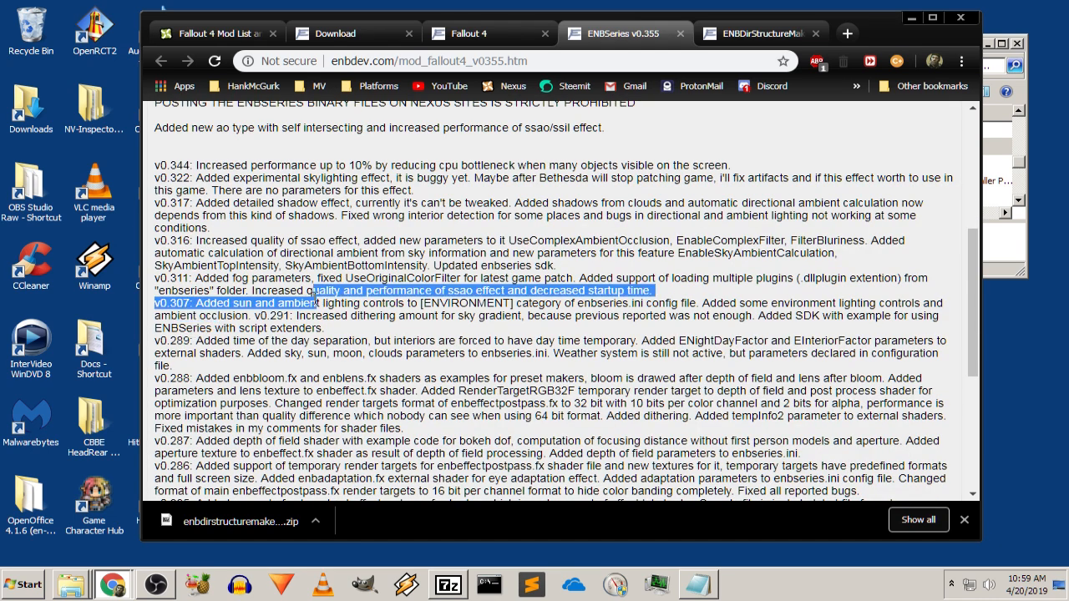
pyautogui.click(335, 320)
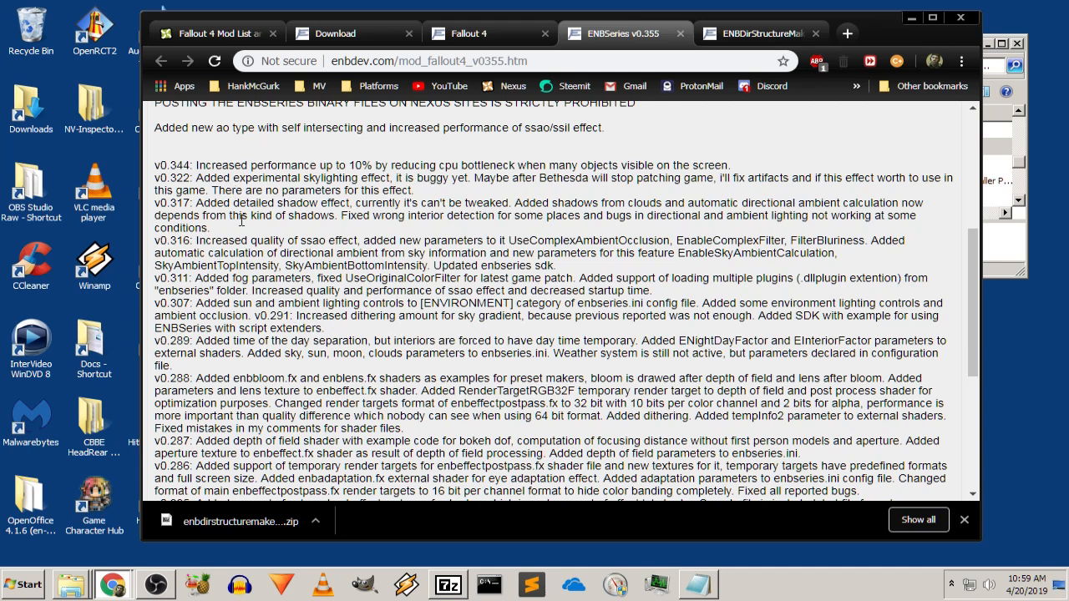
pyautogui.scroll(-2, 250, 189)
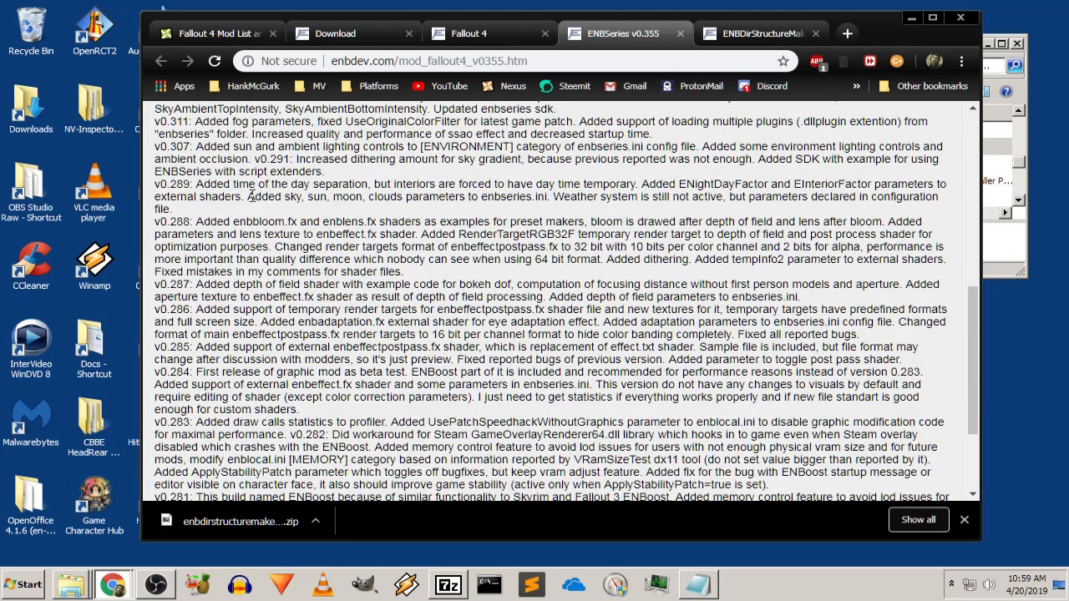
pyautogui.scroll(-1, 250, 196)
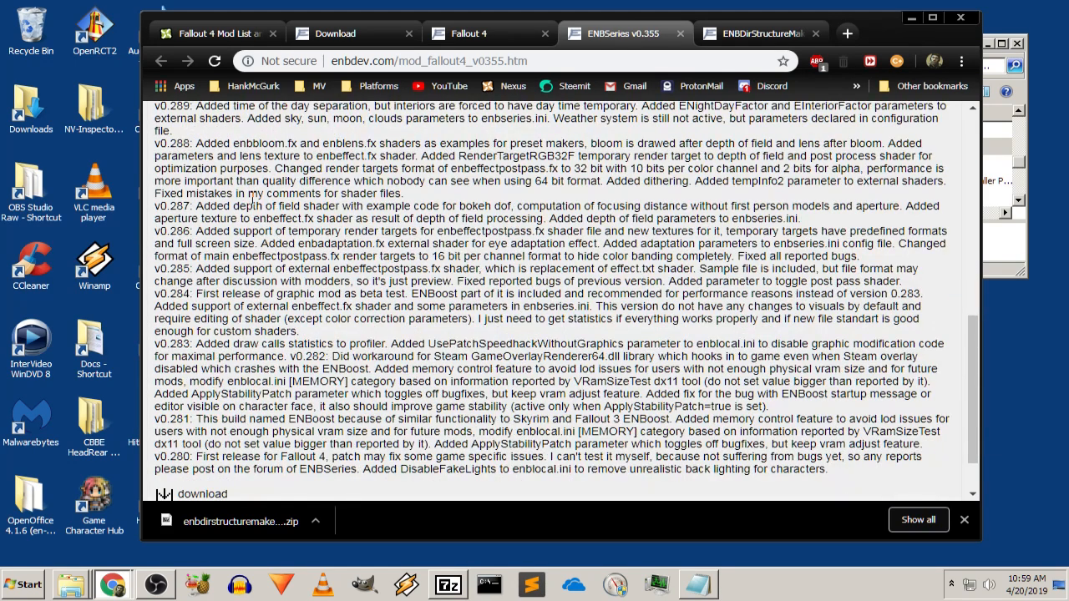
pyautogui.moveTo(385, 344); pyautogui.dragTo(763, 348)
pyautogui.click(679, 341)
pyautogui.click(760, 349)
# Download the ENBSeries v0.355 archive from the end of the page and show it in the Downloads folder
pyautogui.scroll(-2, 488, 346)
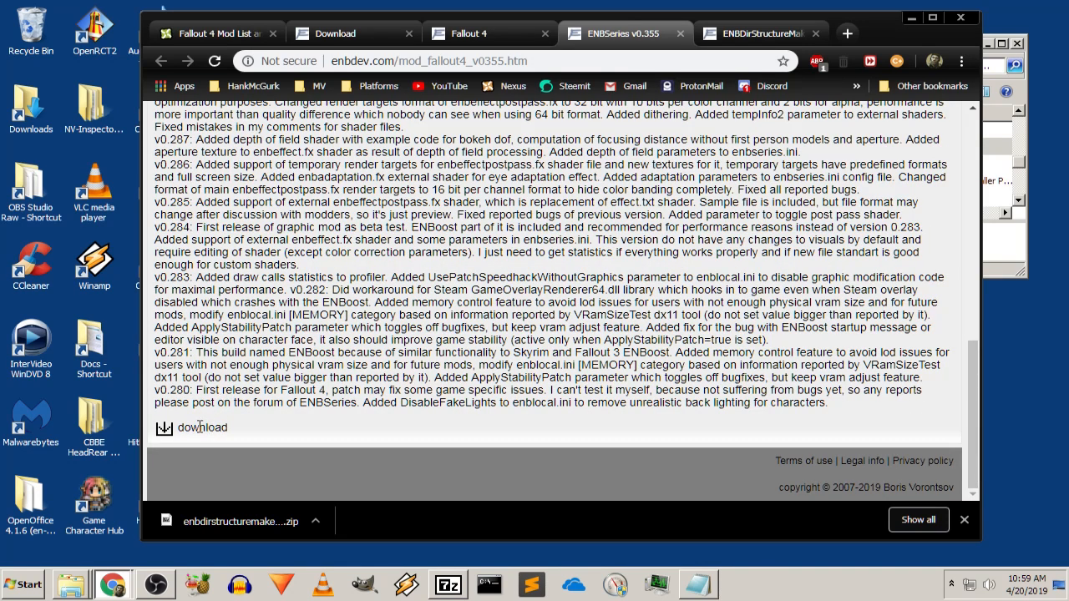
pyautogui.rightClick(162, 429)
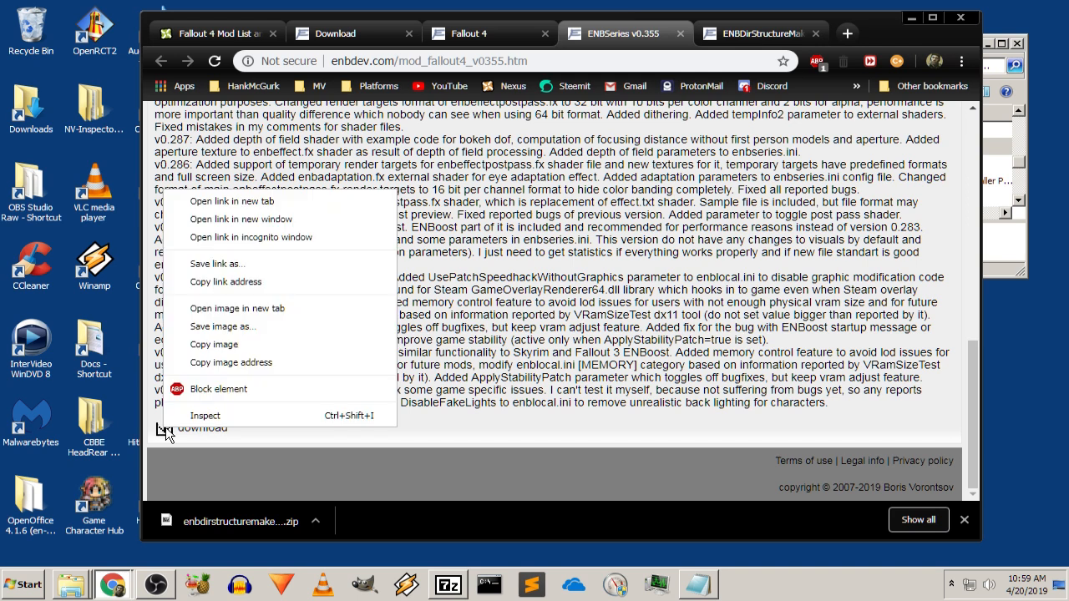
pyautogui.click(223, 204)
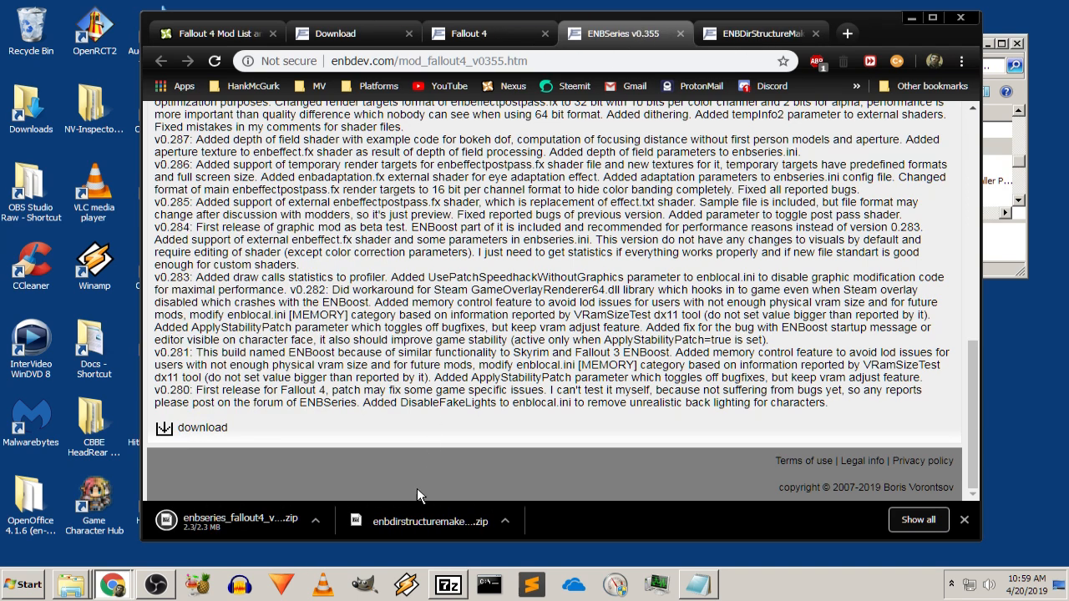
pyautogui.click(317, 522)
pyautogui.click(330, 474)
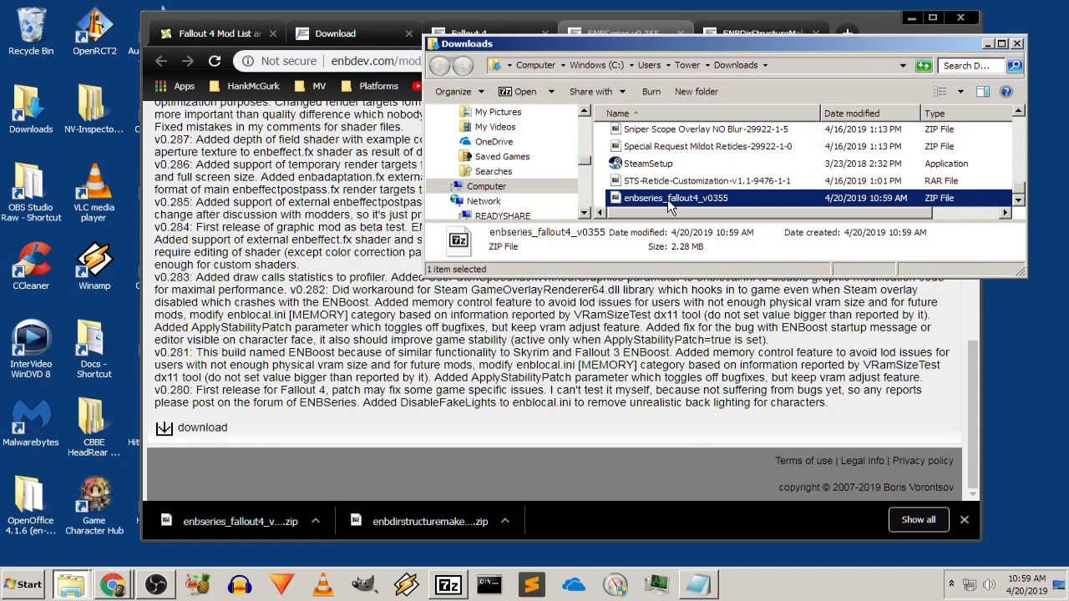
# Extract enbseries_fallout4_v0355.zip with 7-Zip to the Steam\steamapps\common\Fallout 4 folder, in its own enbseries_fallout4_v0355 subfolder
pyautogui.click(449, 586)
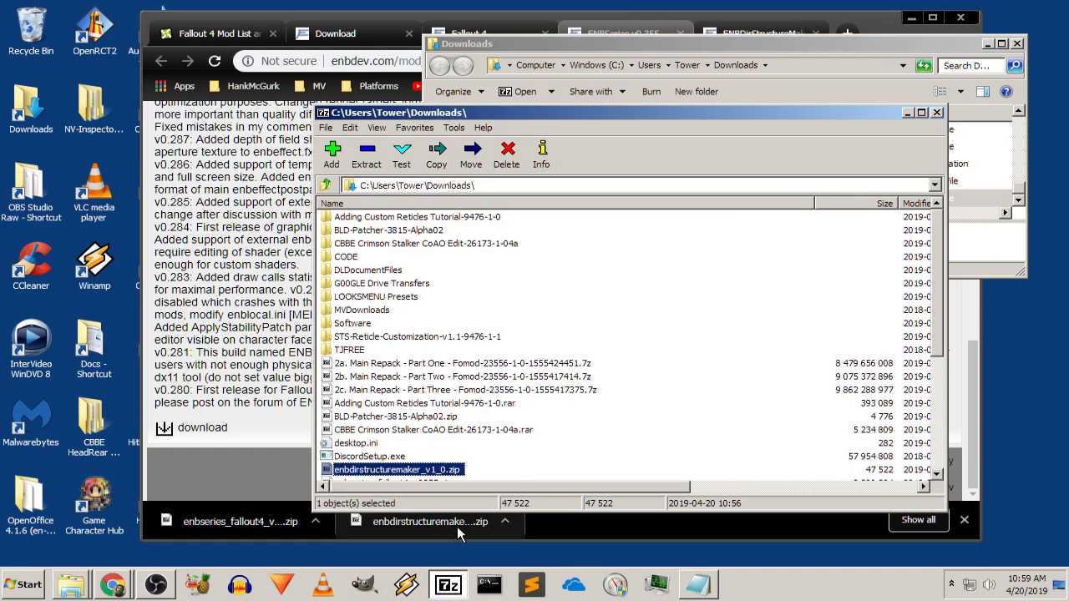
pyautogui.scroll(-2, 495, 394)
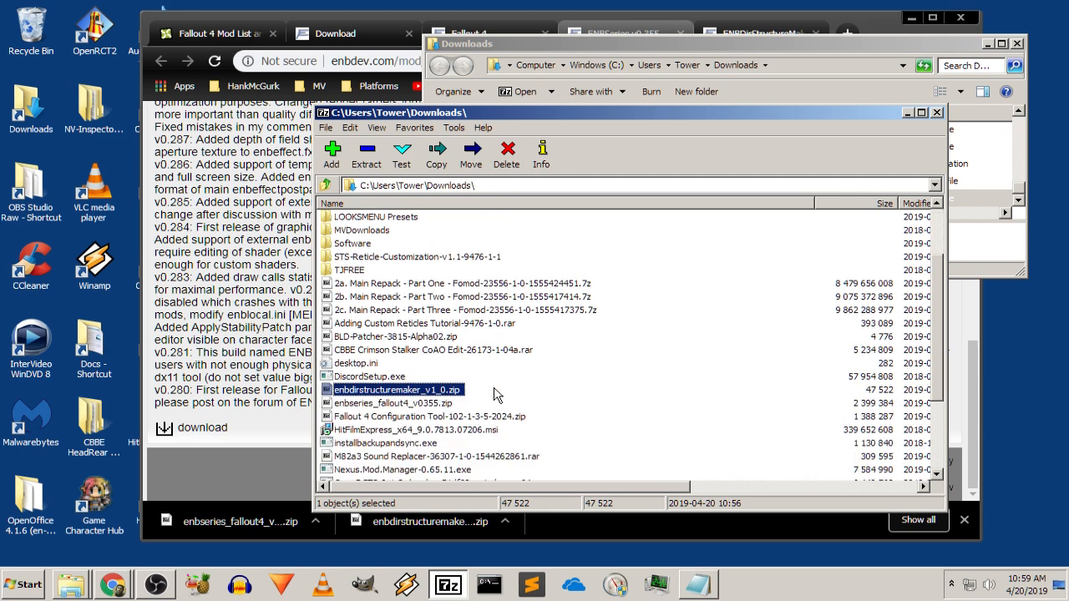
pyautogui.click(394, 405)
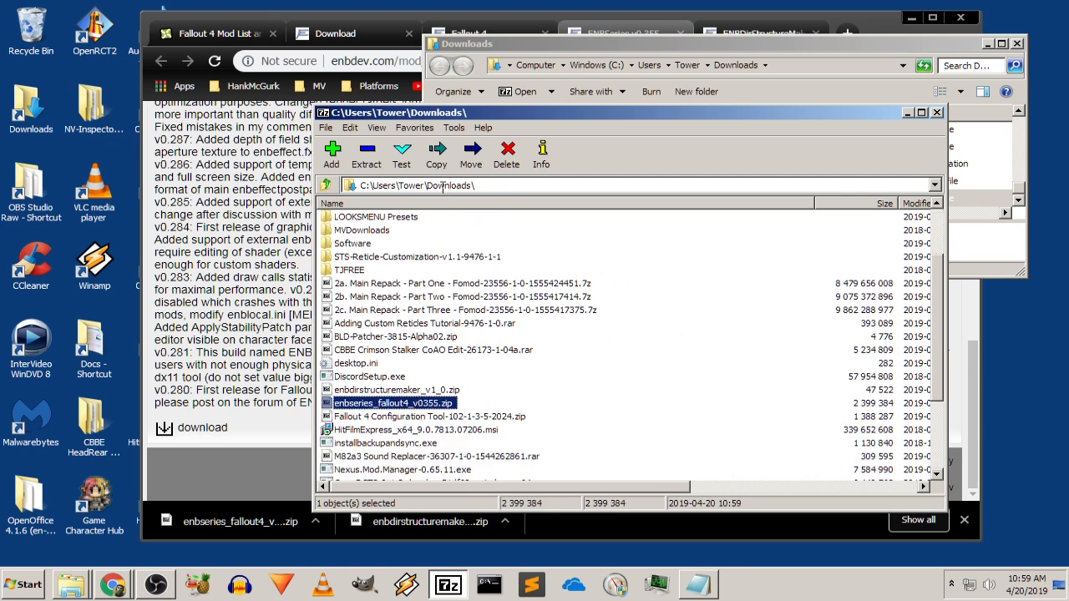
pyautogui.click(367, 154)
pyautogui.press('BackSpace')
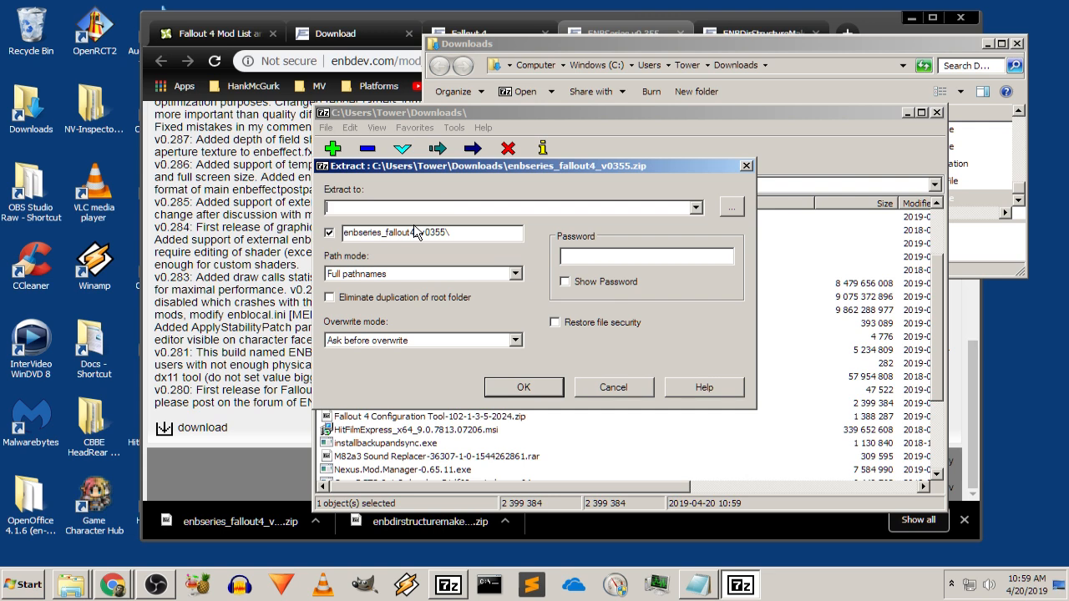
pyautogui.write('C:\\Program Files (x86)\\Steam\\steamapps\\common\\Fallout 4\\')
pyautogui.press('Return')
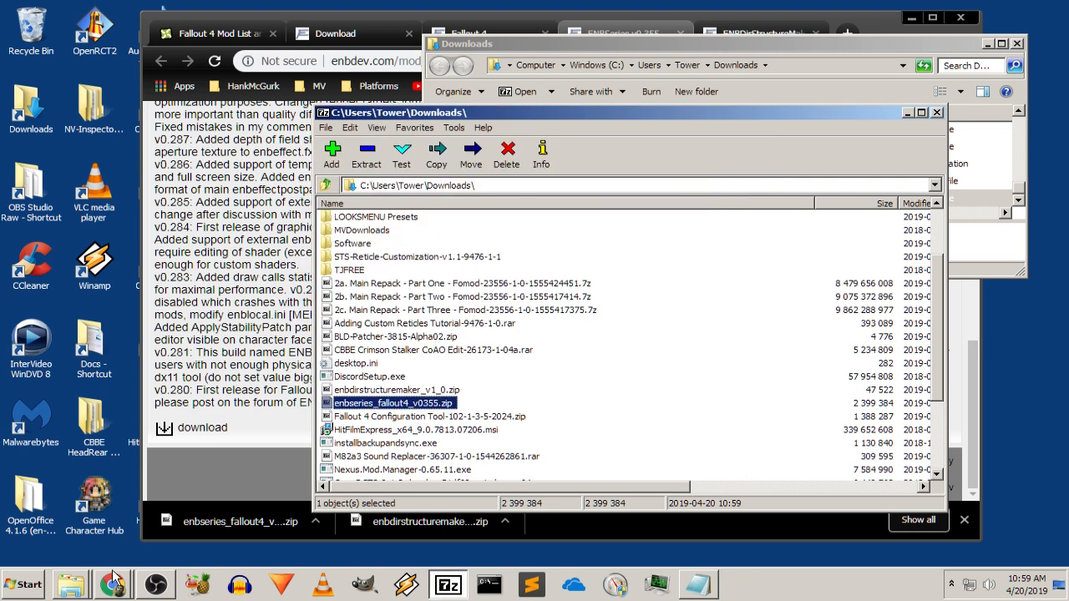
# Minimize the 7-Zip, Downloads and browser windows to reach the enbdirstructuremaker_v1_0 folder window
pyautogui.click(81, 587)
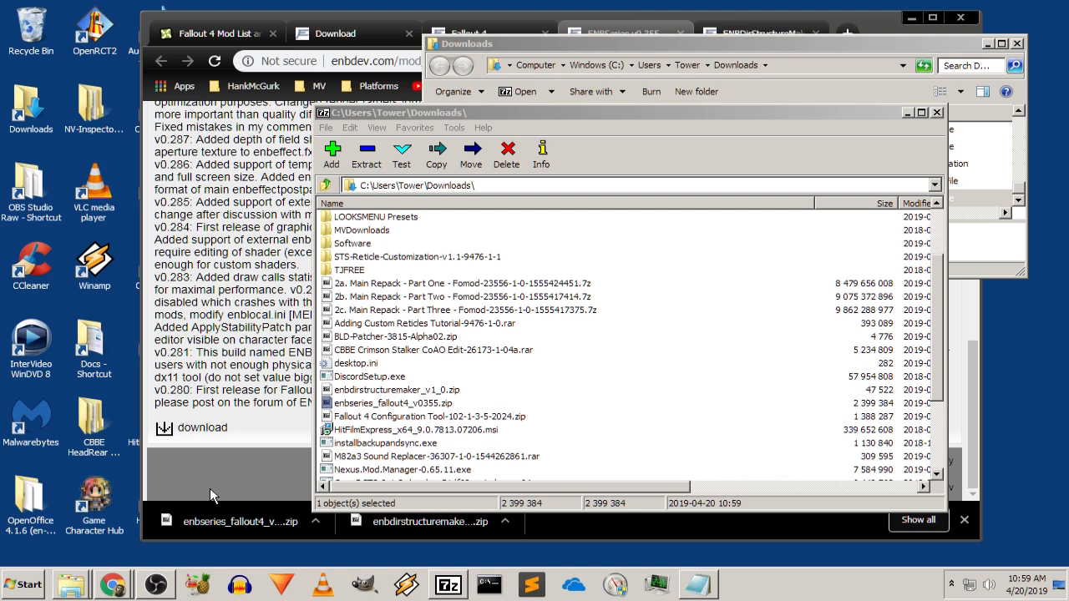
pyautogui.click(908, 112)
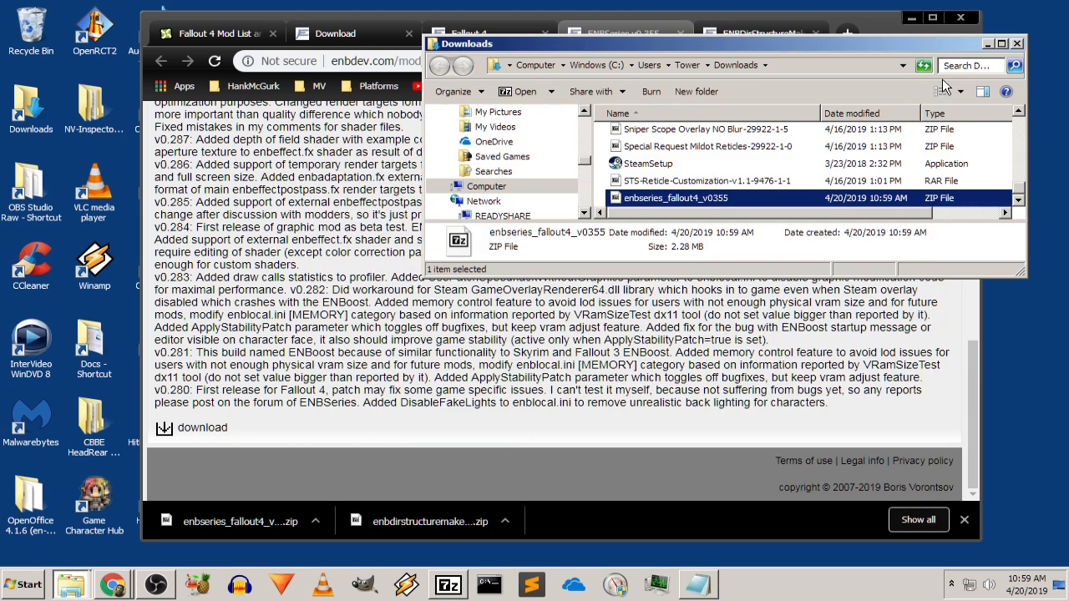
pyautogui.click(987, 47)
pyautogui.moveTo(911, 23); pyautogui.dragTo(907, 45)
pyautogui.click(907, 41)
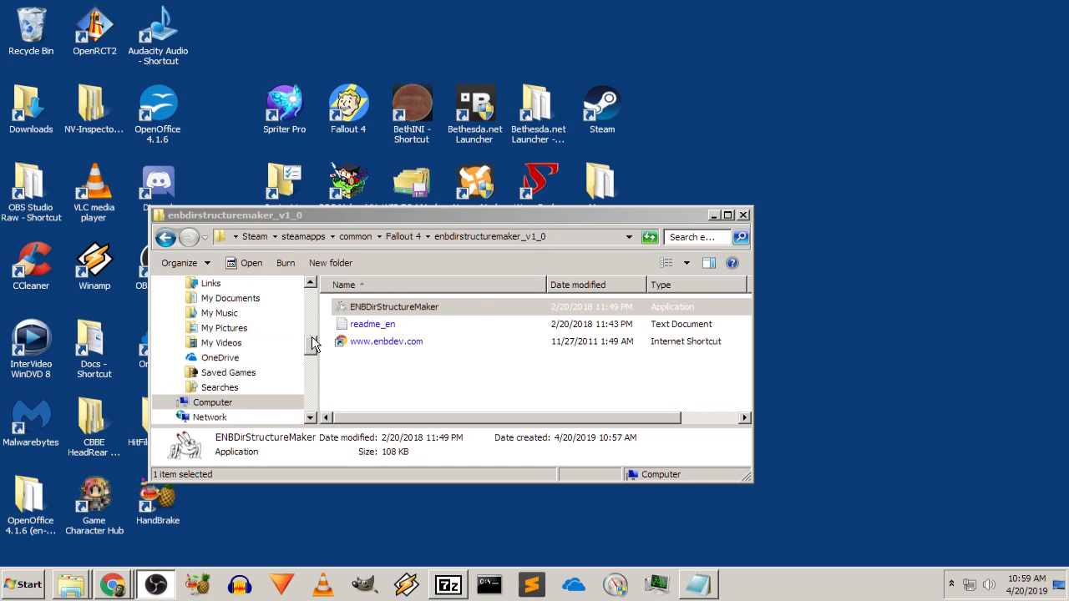
# Open the WrapperVersion folder inside enbseries_fallout4_v0355 in the main Fallout 4 folder
pyautogui.click(711, 214)
pyautogui.click(479, 268)
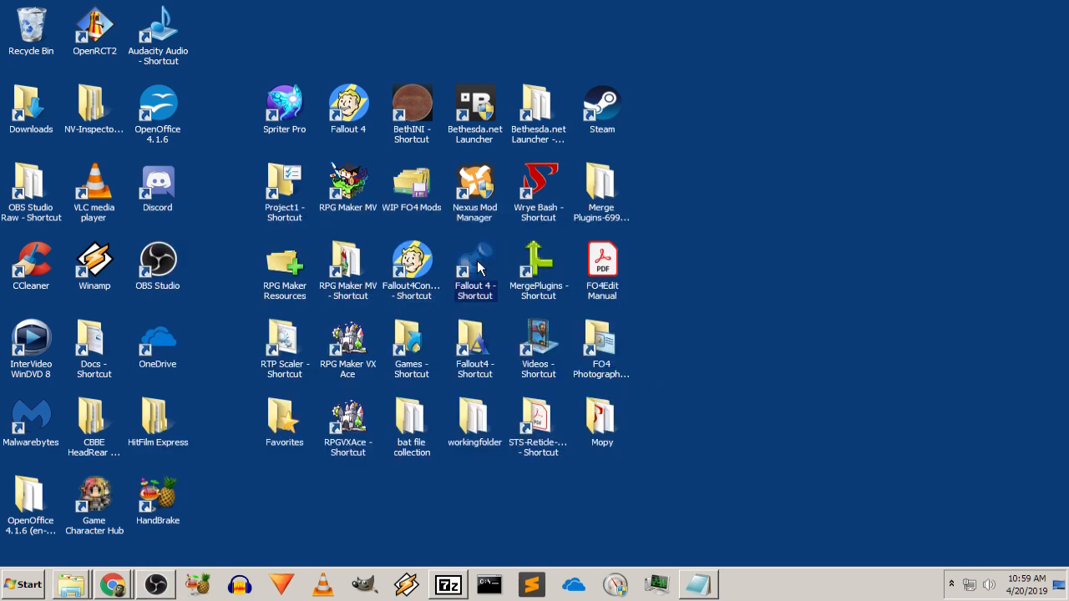
pyautogui.doubleClick(478, 267)
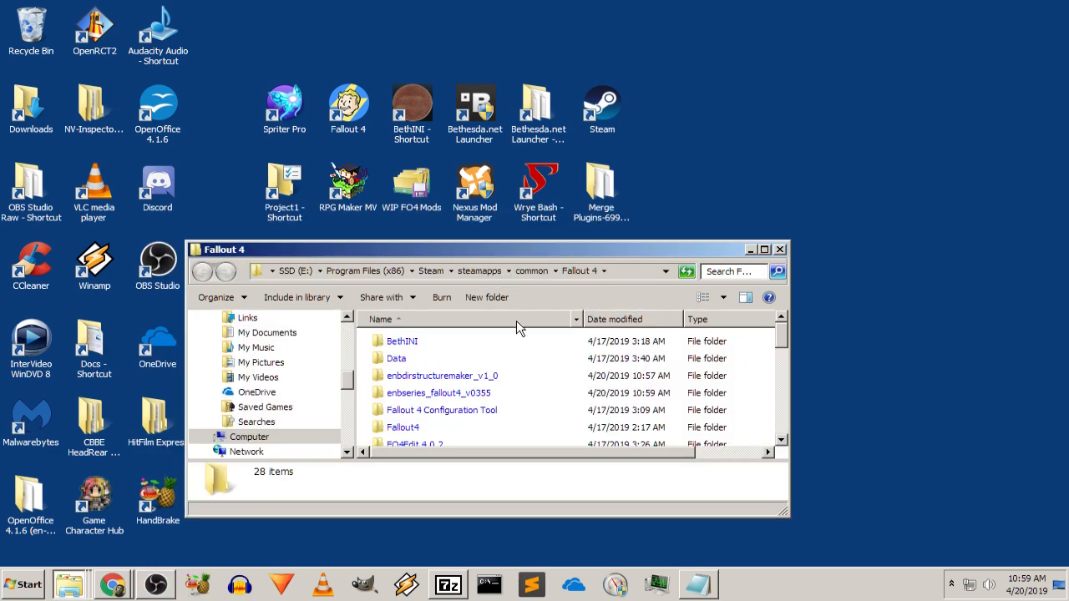
pyautogui.click(462, 396)
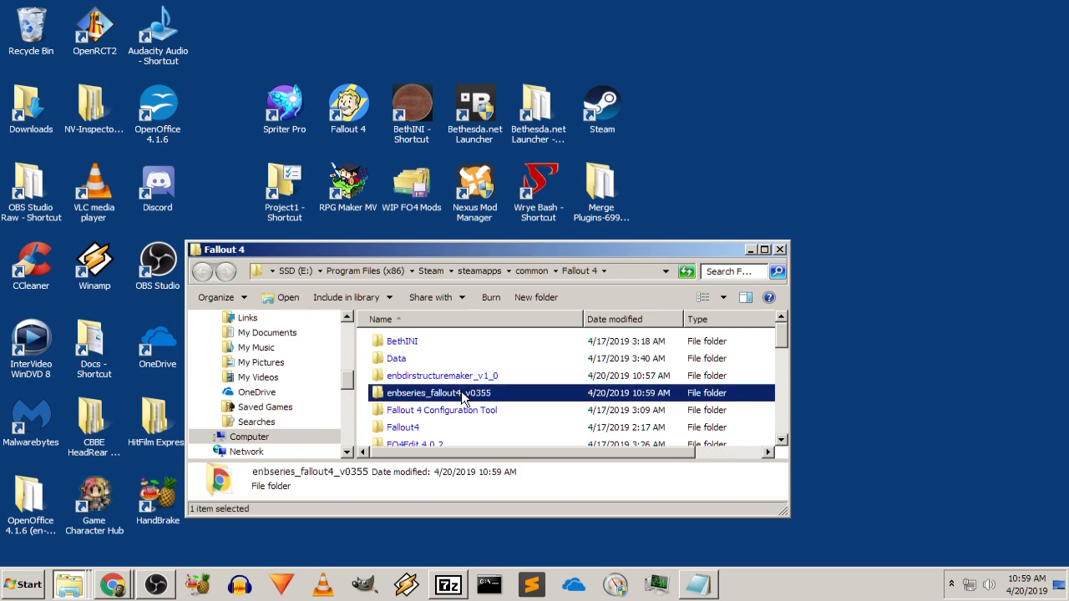
pyautogui.doubleClick(462, 395)
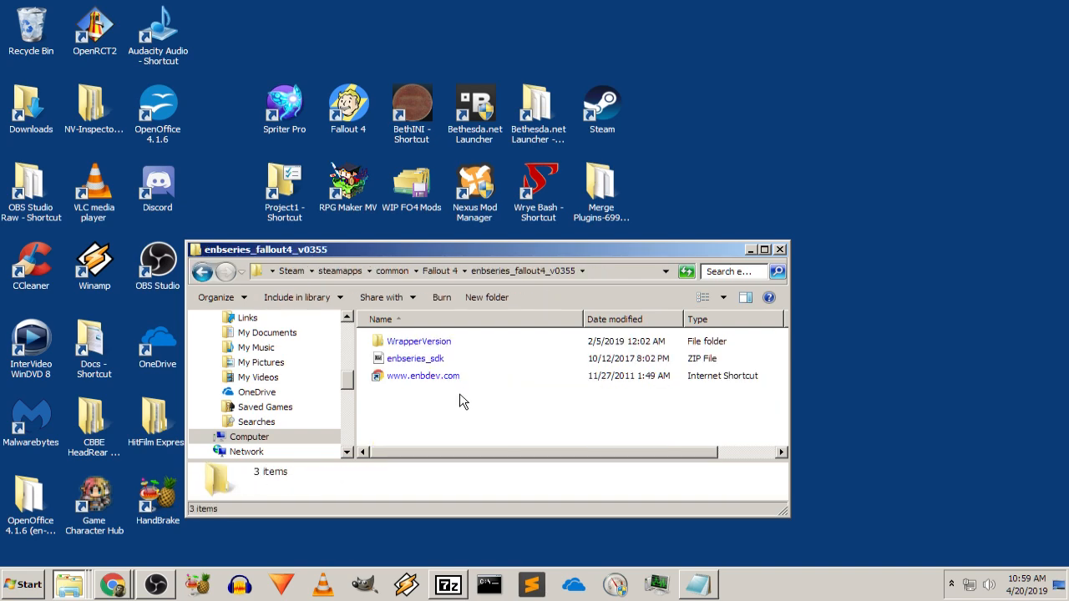
pyautogui.doubleClick(443, 344)
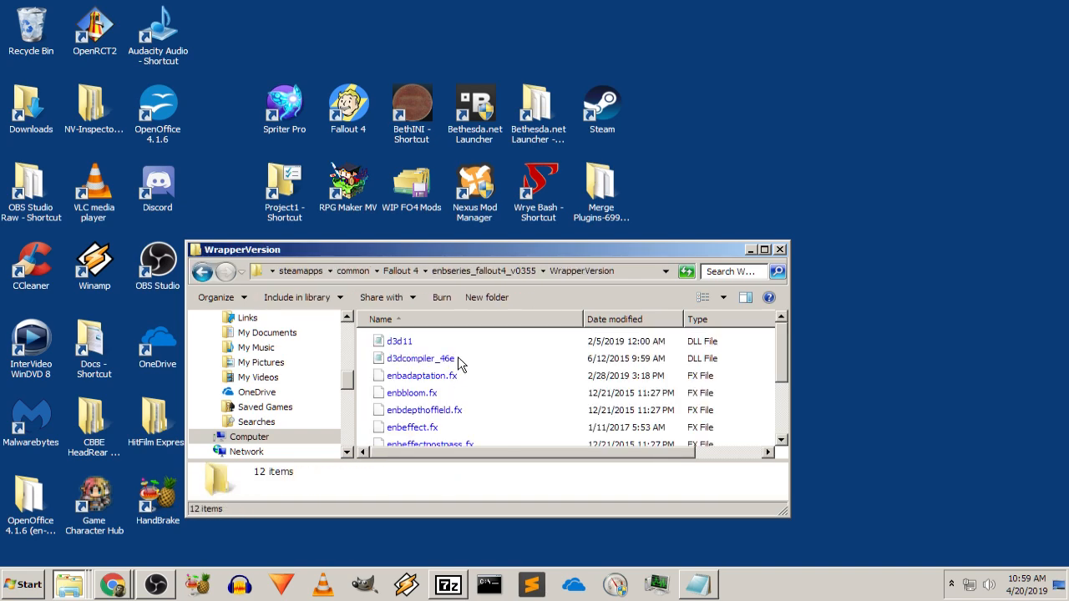
# Check the Nexus Mods guide's ENB Series instructions for which Wrapper folder files belong in the Fallout 4 main folder
pyautogui.click(104, 588)
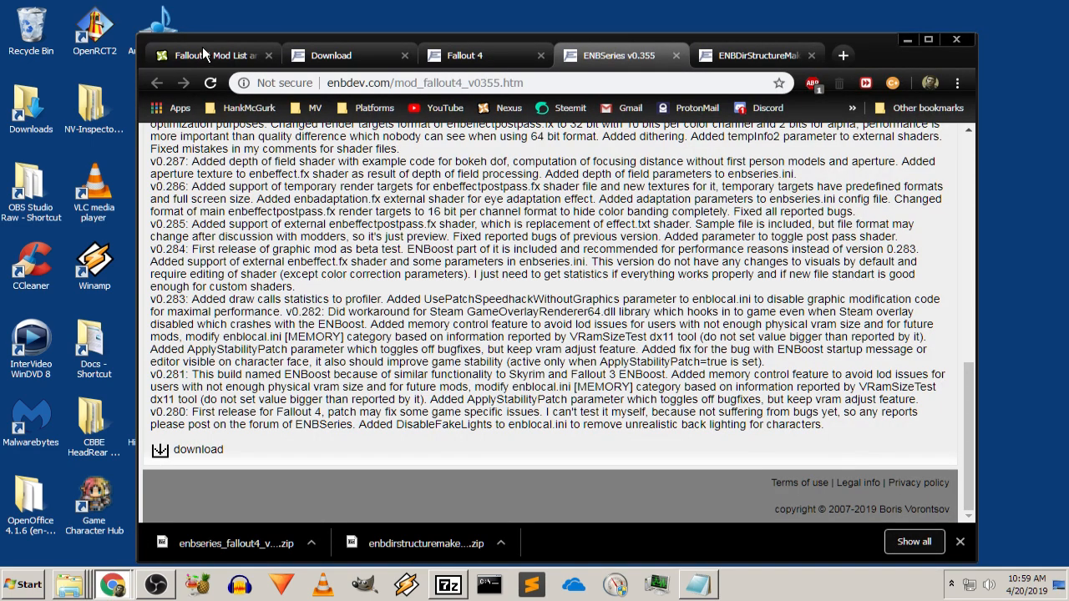
pyautogui.click(203, 55)
pyautogui.moveTo(381, 351); pyautogui.dragTo(541, 356)
pyautogui.rightClick(541, 355)
pyautogui.click(539, 334)
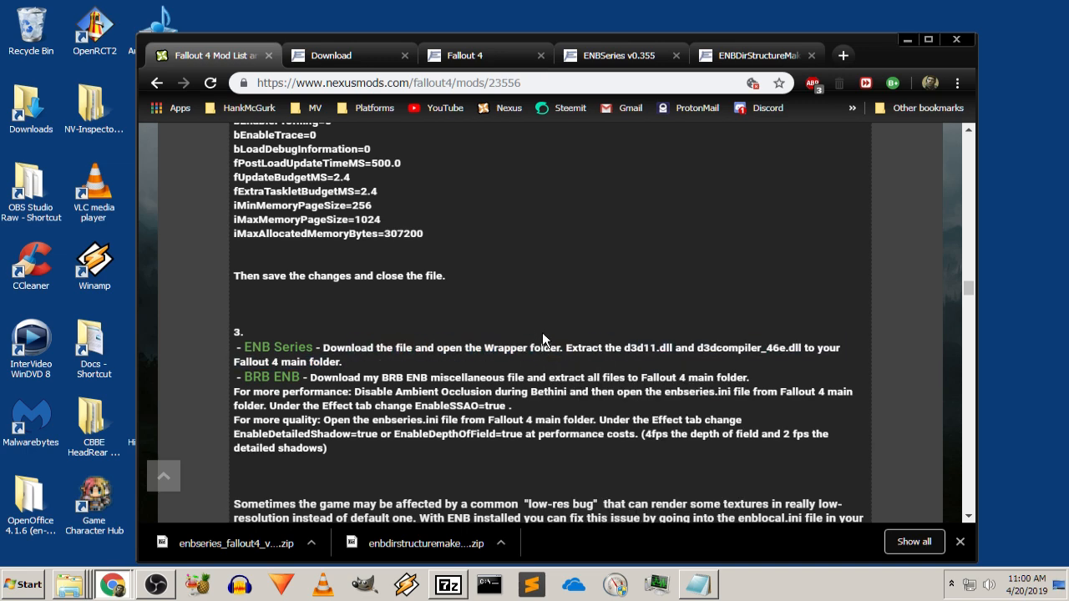
pyautogui.moveTo(639, 347); pyautogui.dragTo(652, 347)
pyautogui.moveTo(660, 351); pyautogui.dragTo(631, 353)
pyautogui.moveTo(696, 350); pyautogui.dragTo(716, 351)
pyautogui.click(773, 345)
pyautogui.click(905, 40)
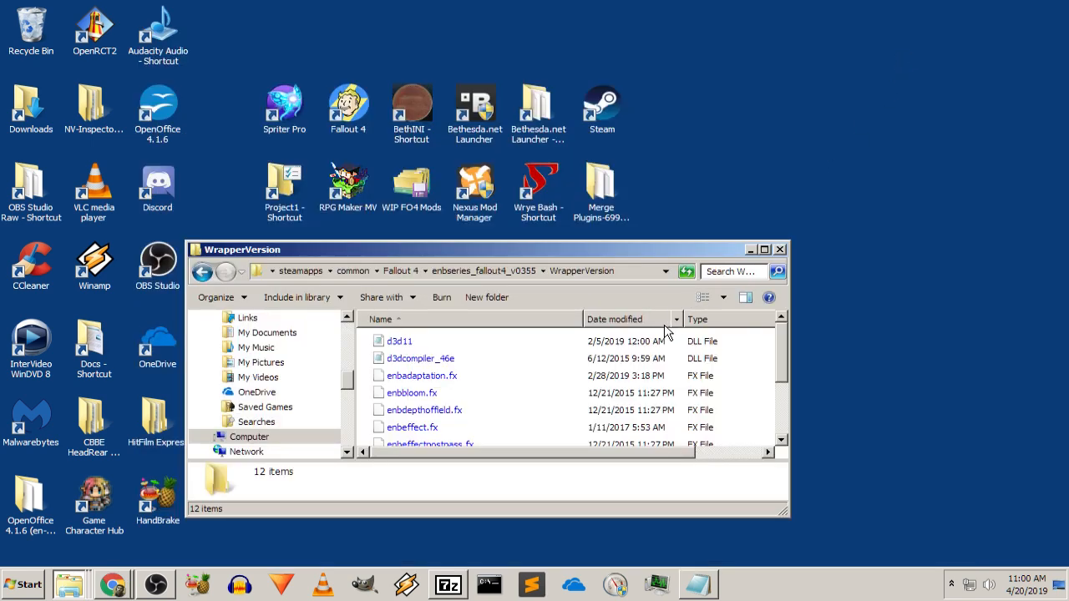
# Move d3d11 and d3dcompiler_46e from the WrapperVersion folder to the main Fallout 4 folder
pyautogui.click(422, 344)
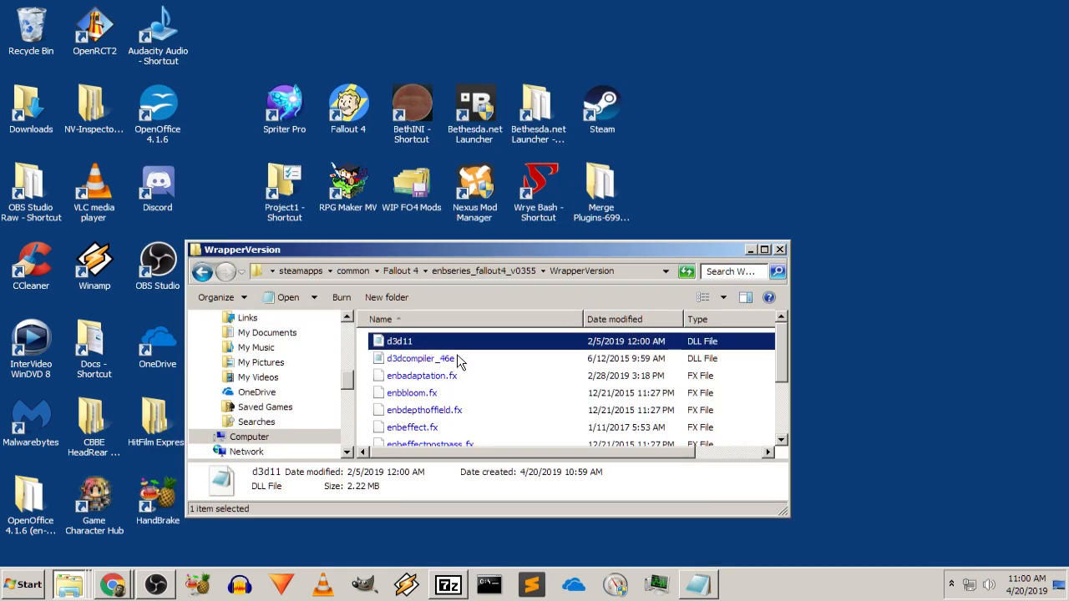
pyautogui.keyDown('ctrl'); pyautogui.click(458, 359); pyautogui.keyUp('ctrl')
pyautogui.scroll(-2, 484, 384)
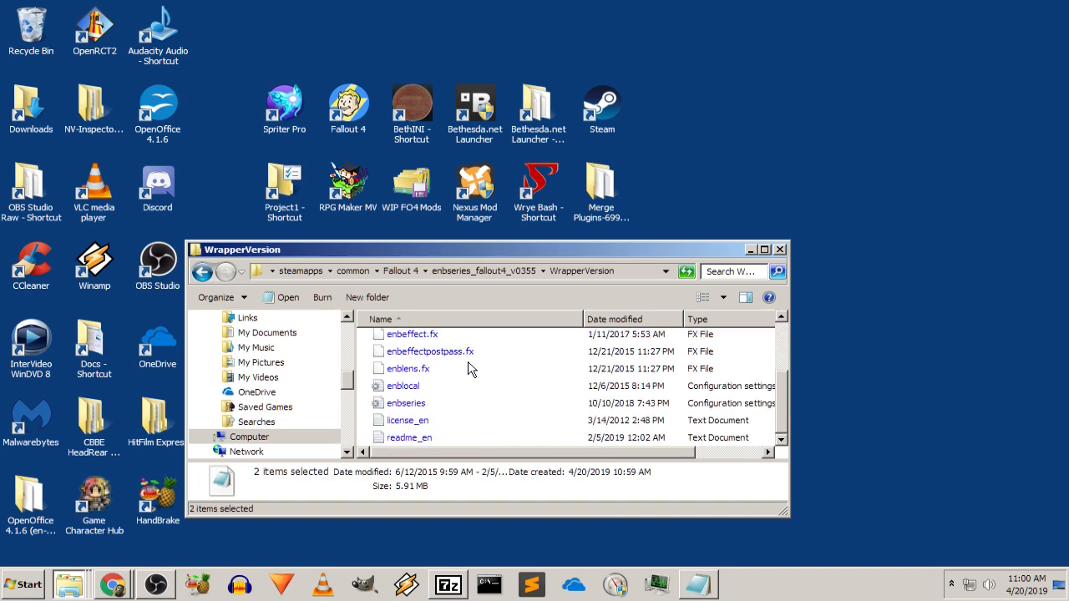
pyautogui.scroll(3, 468, 393)
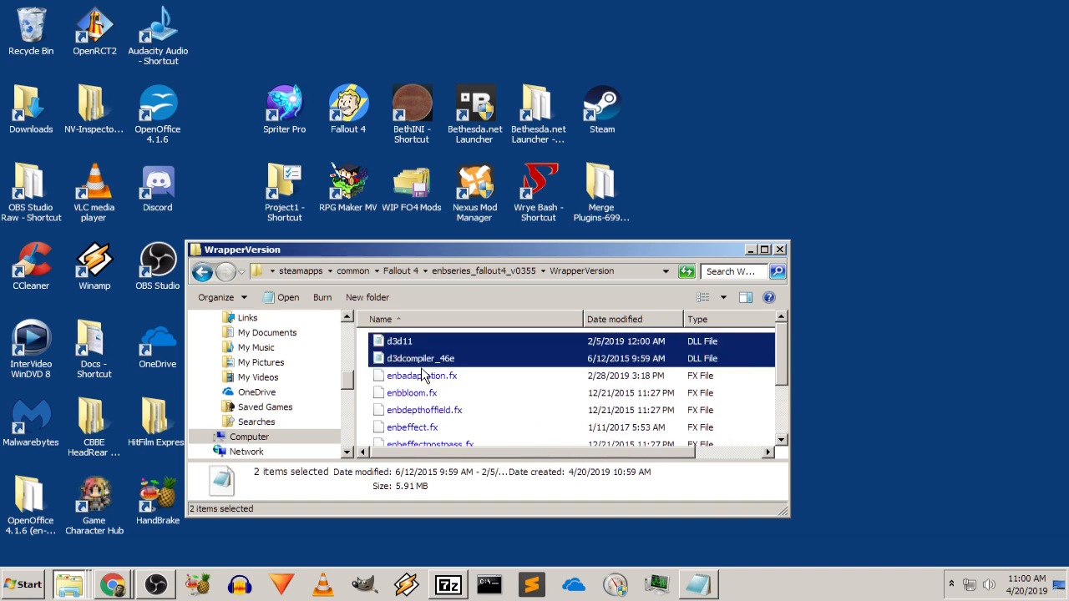
pyautogui.rightClick(423, 361)
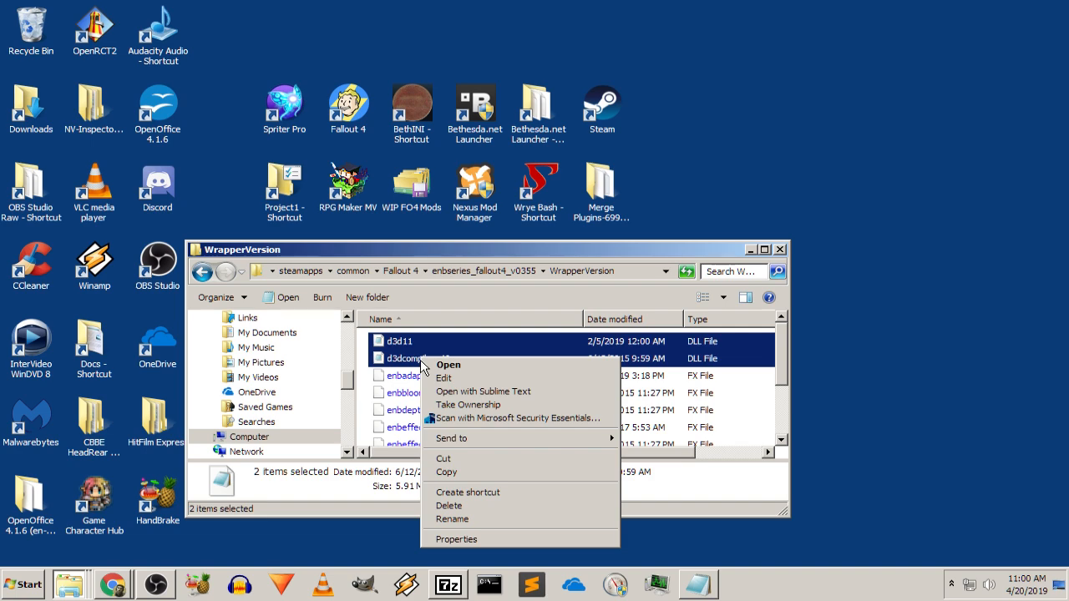
pyautogui.click(444, 459)
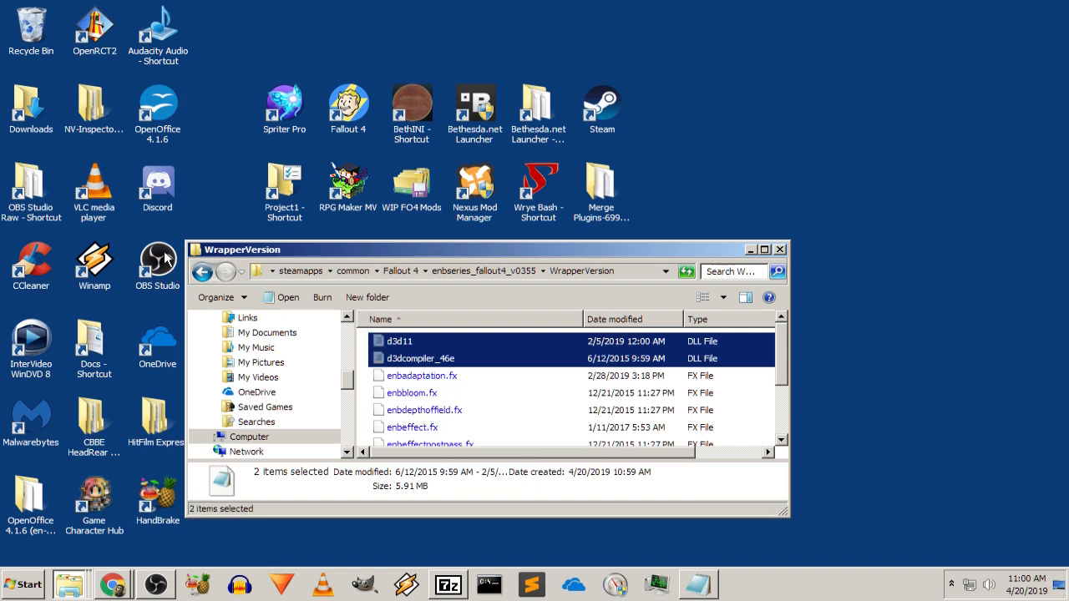
pyautogui.click(202, 271)
pyautogui.click(203, 272)
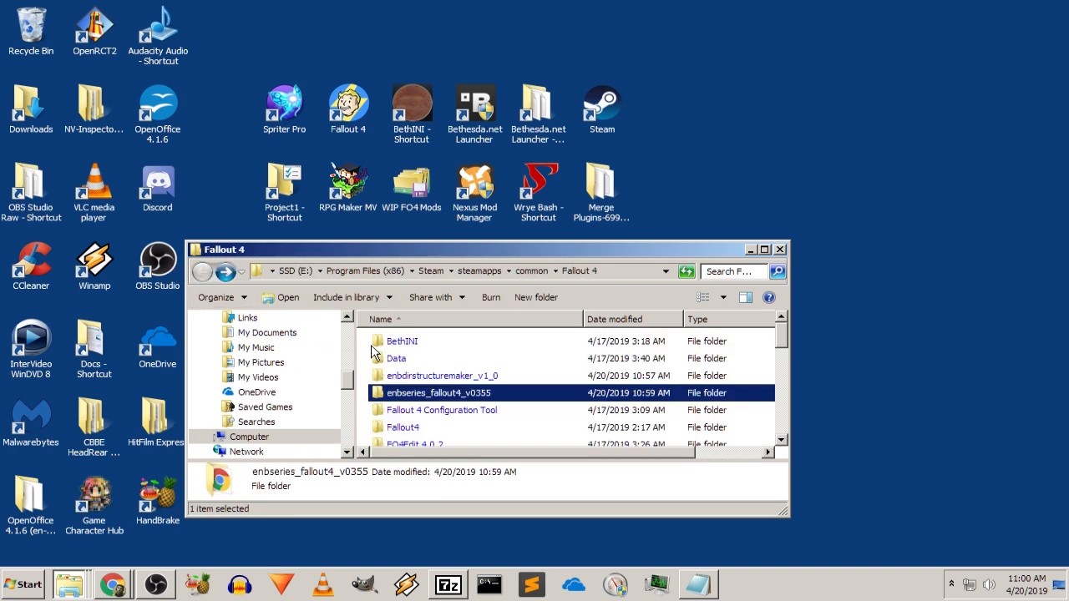
pyautogui.scroll(-3, 468, 368)
pyautogui.rightClick(492, 382)
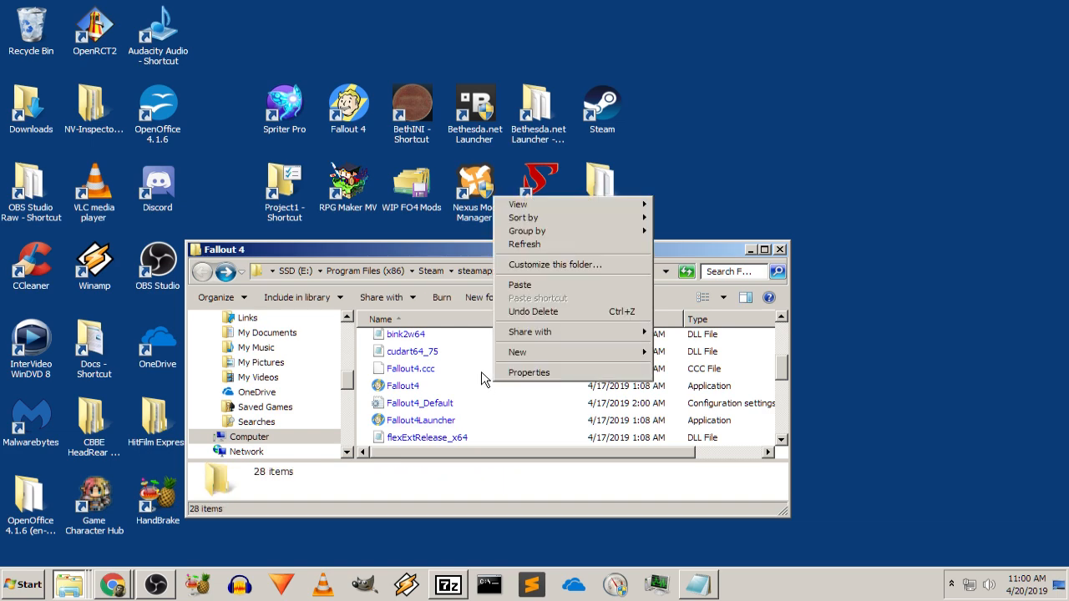
pyautogui.click(519, 285)
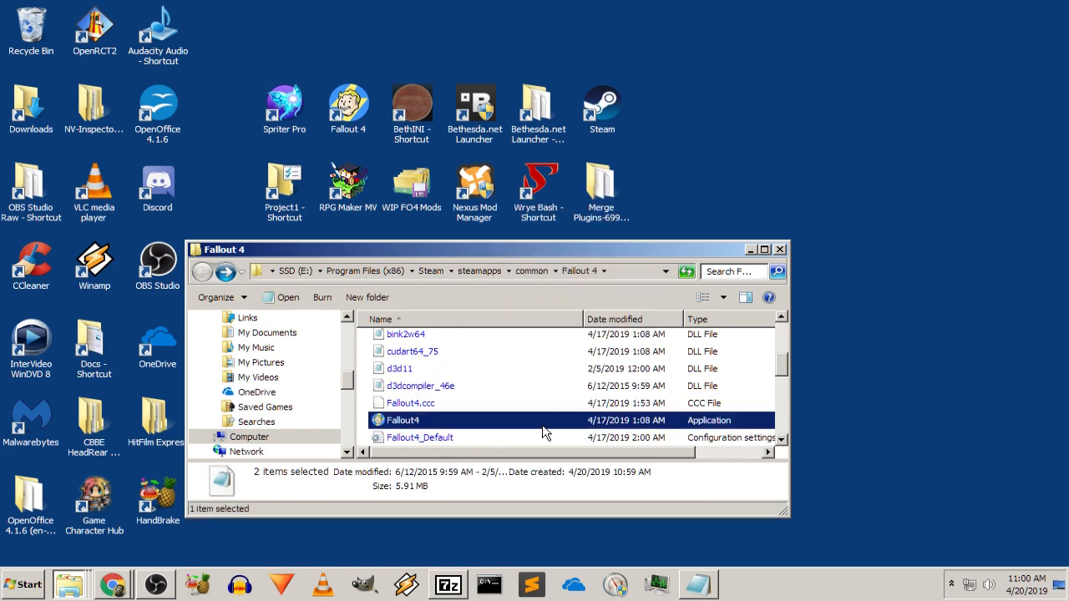
pyautogui.click(480, 420)
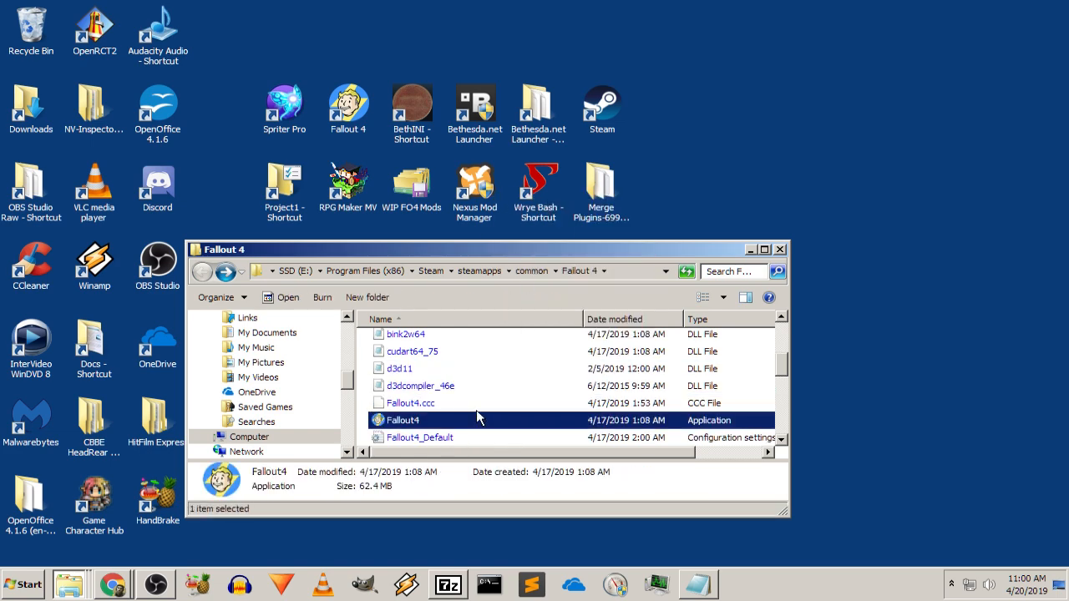
# Read the guide's BRB ENB instructions and close the Download, Fallout 4 and ENBSeries v0.355 browser tabs
pyautogui.click(124, 587)
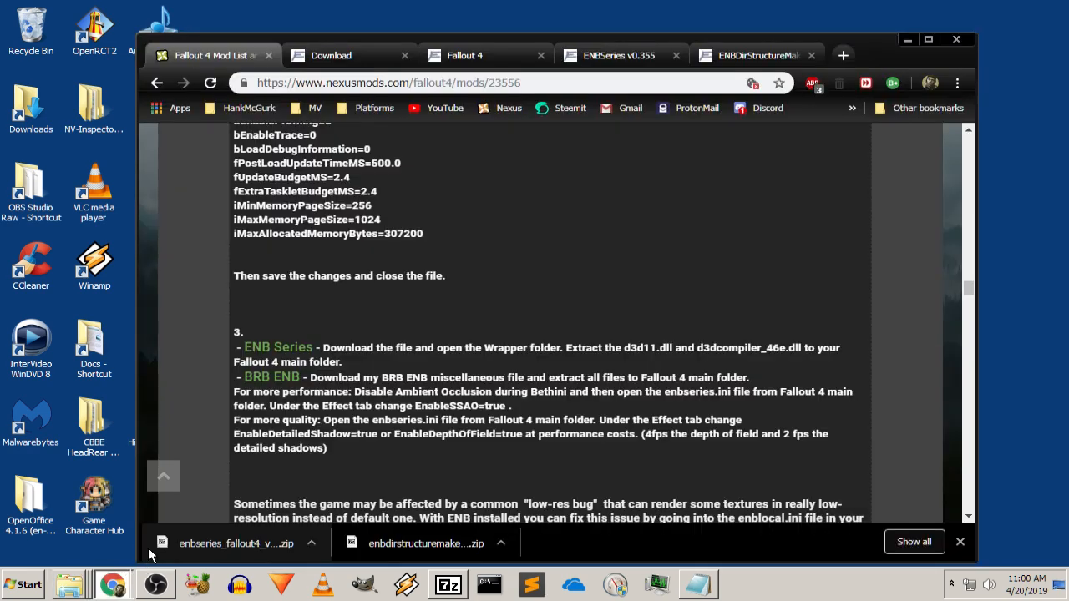
pyautogui.moveTo(309, 378); pyautogui.dragTo(536, 408)
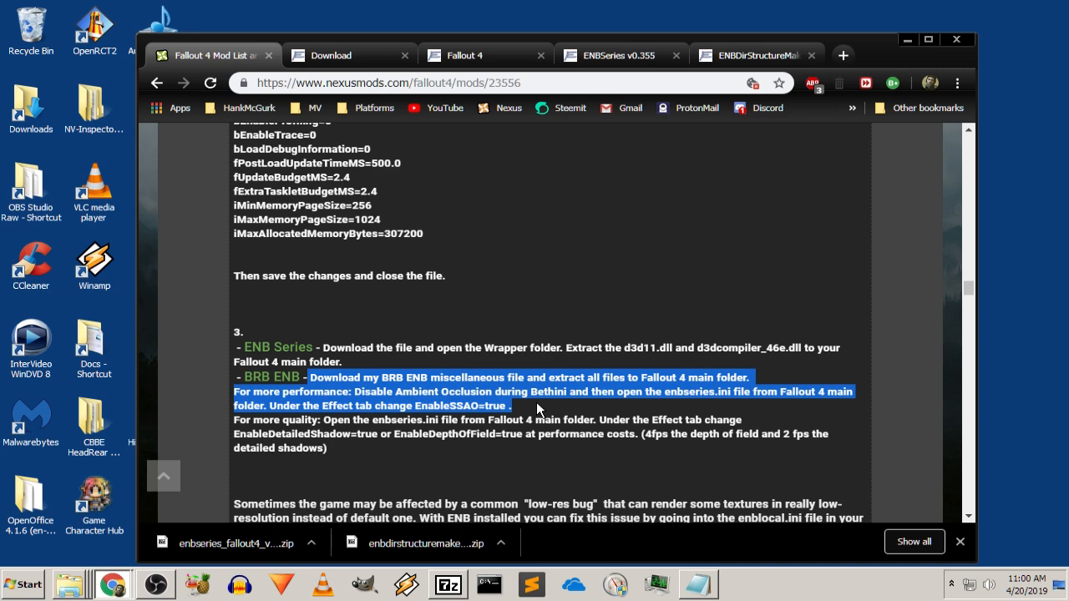
pyautogui.click(536, 402)
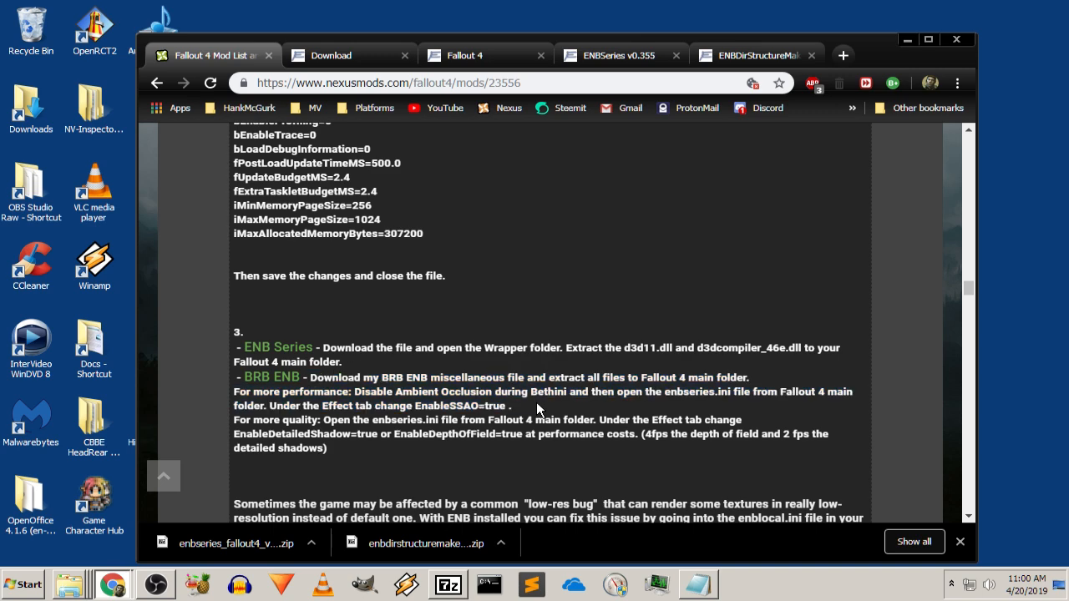
pyautogui.click(406, 56)
pyautogui.click(406, 56)
pyautogui.click(406, 56)
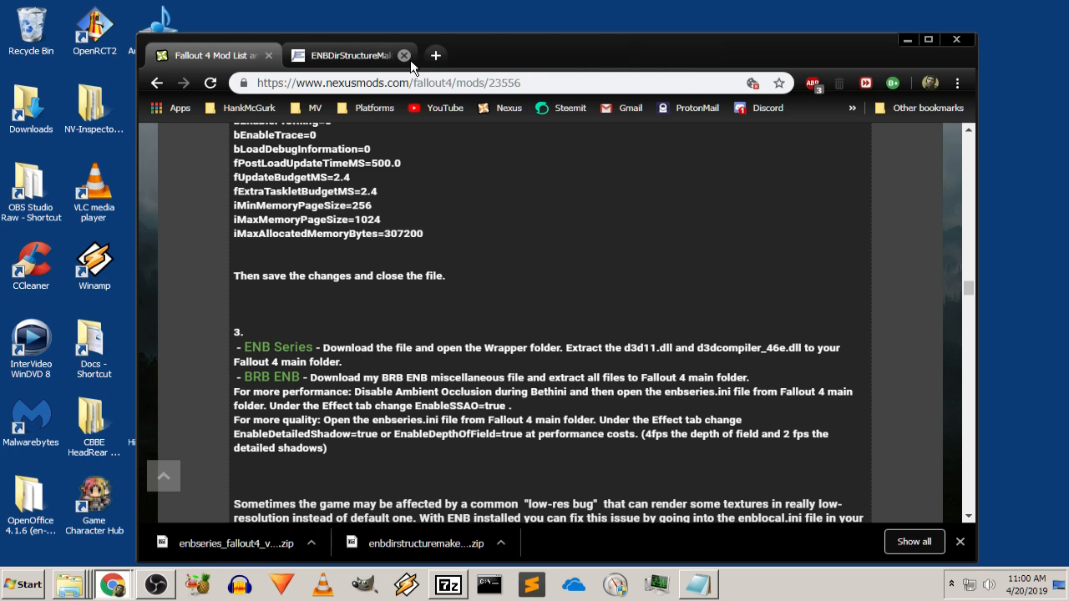
# Open the guide's BRB ENB link in a new tab and expand the 2. BRB ENB entry under Miscellaneous Files
pyautogui.rightClick(296, 385)
pyautogui.click(338, 384)
pyautogui.click(420, 56)
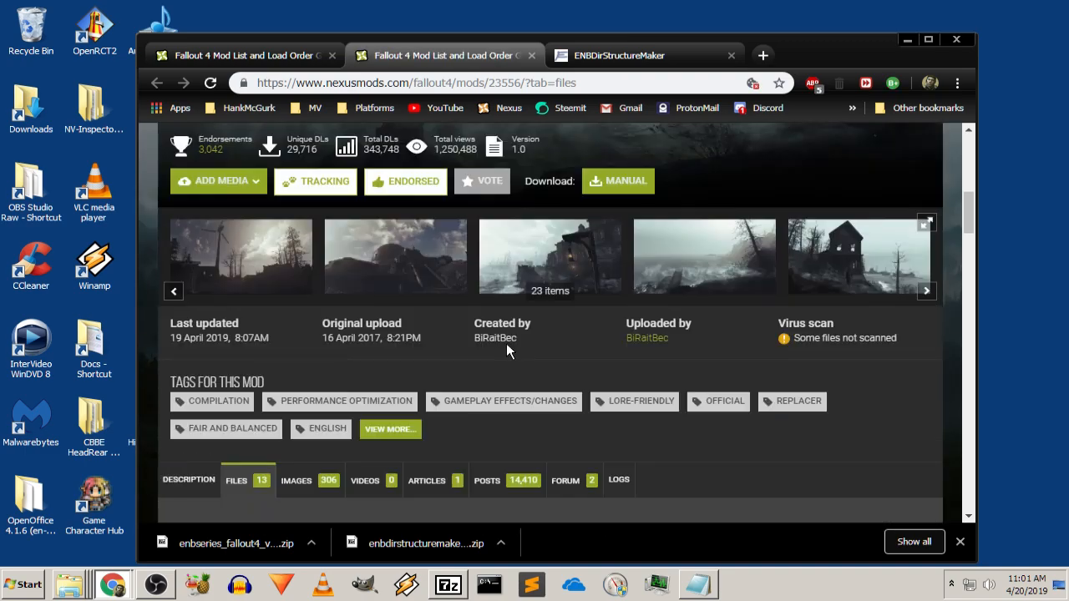
pyautogui.scroll(-8, 524, 320)
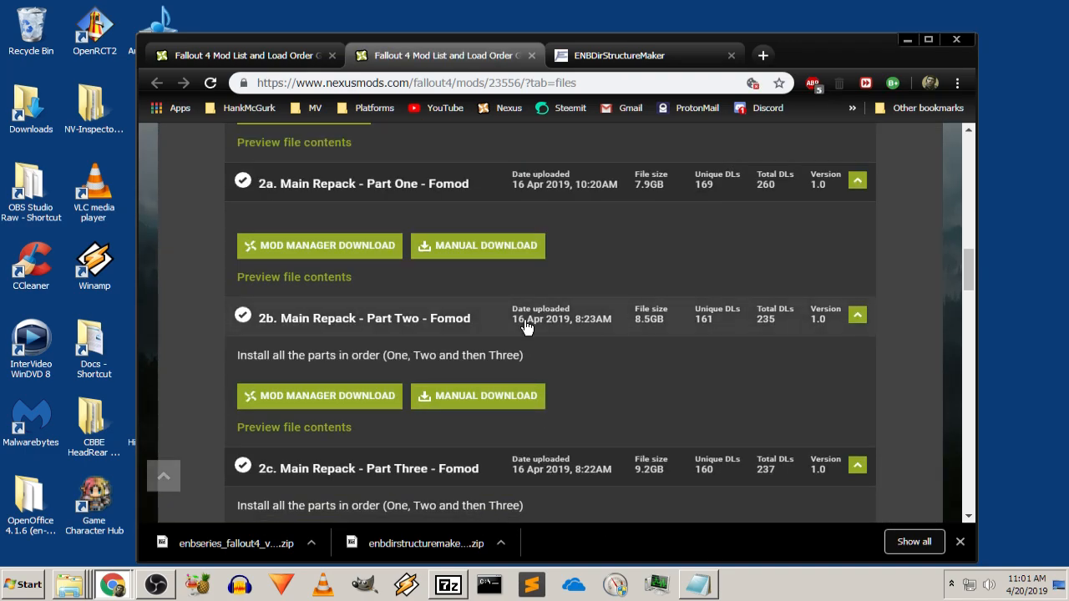
pyautogui.scroll(-10, 775, 361)
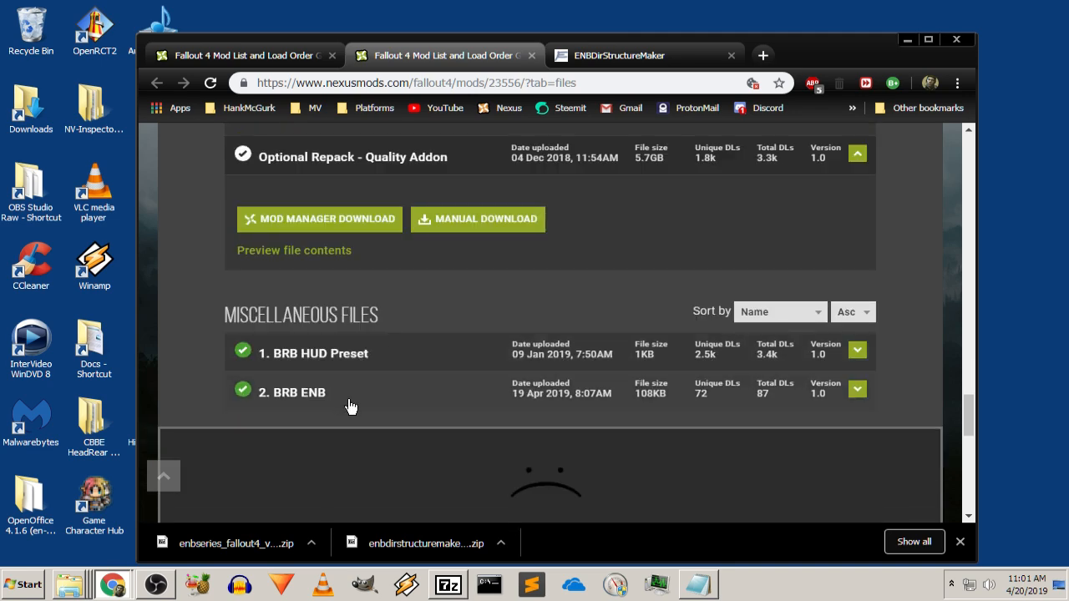
pyautogui.click(856, 389)
pyautogui.scroll(-1, 436, 336)
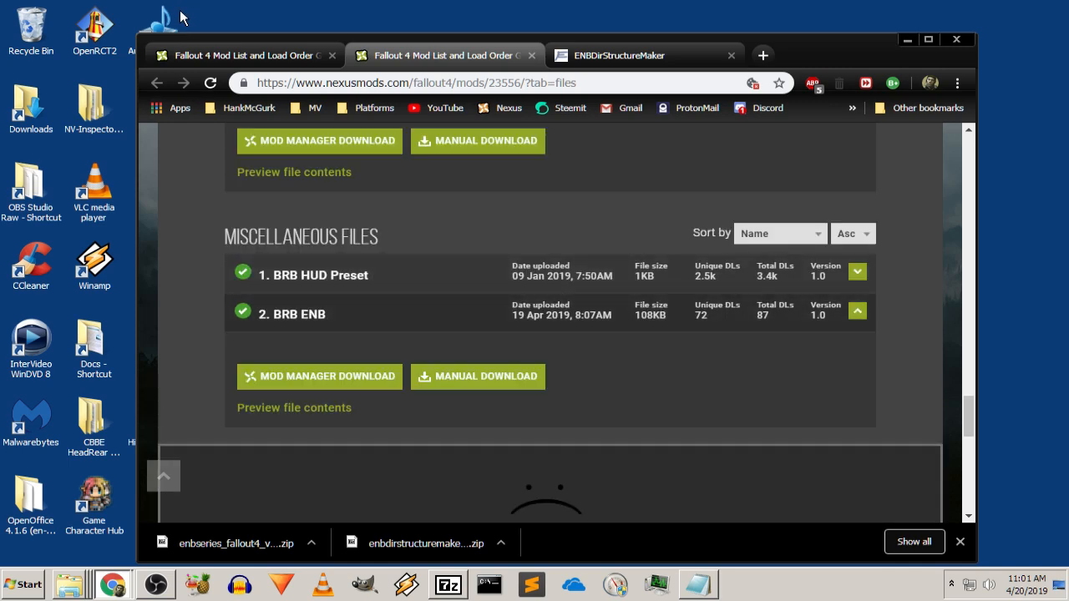
# Recheck the guide's BRB ENB instructions and manually download the 2. BRB ENB file, showing it in the Downloads folder
pyautogui.click(233, 54)
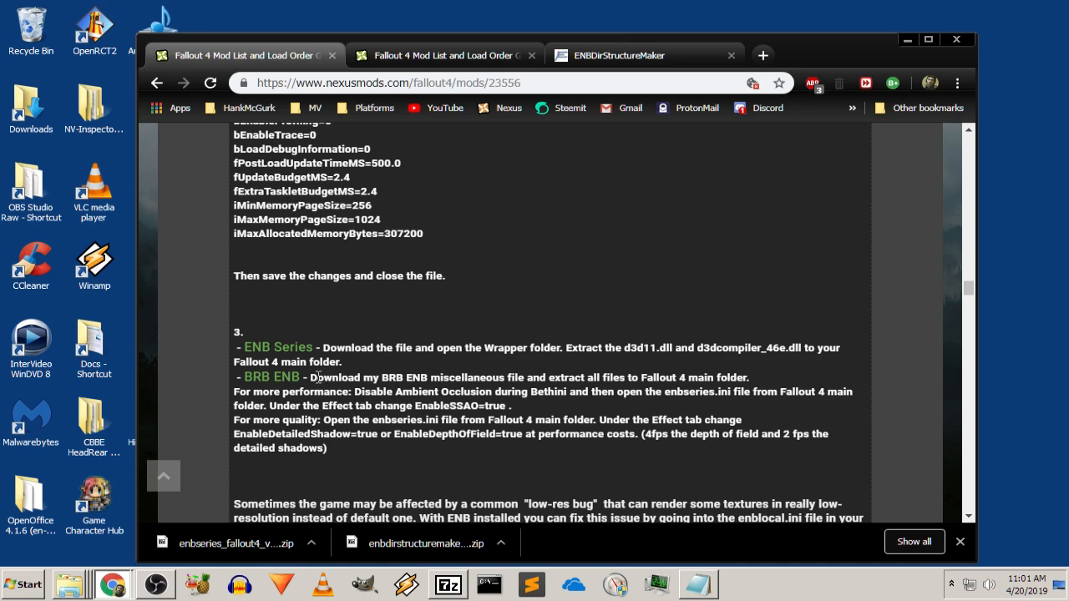
pyautogui.moveTo(319, 378); pyautogui.dragTo(514, 405)
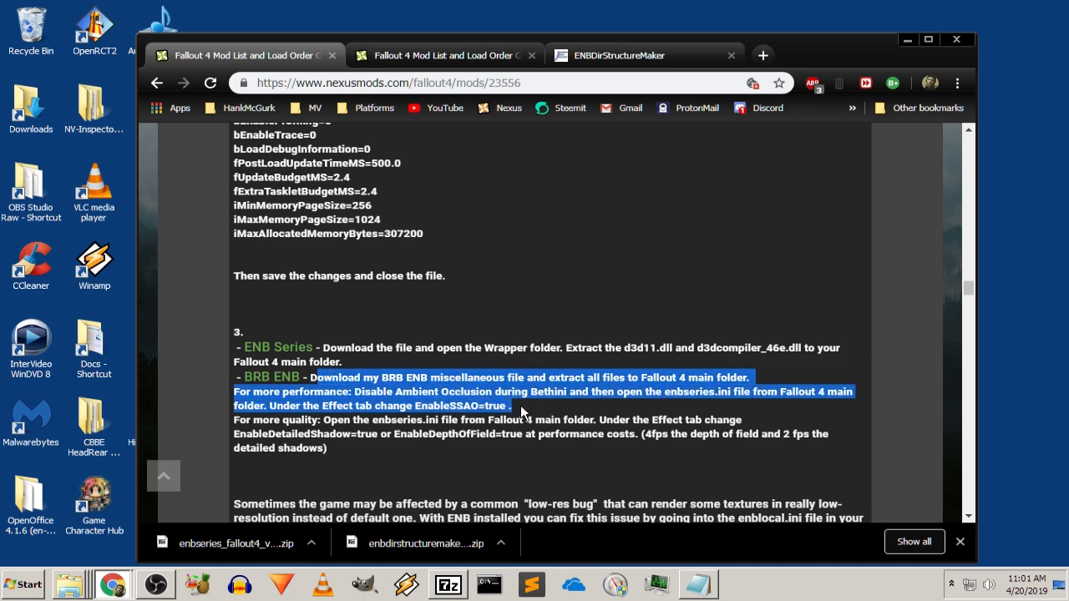
pyautogui.click(450, 455)
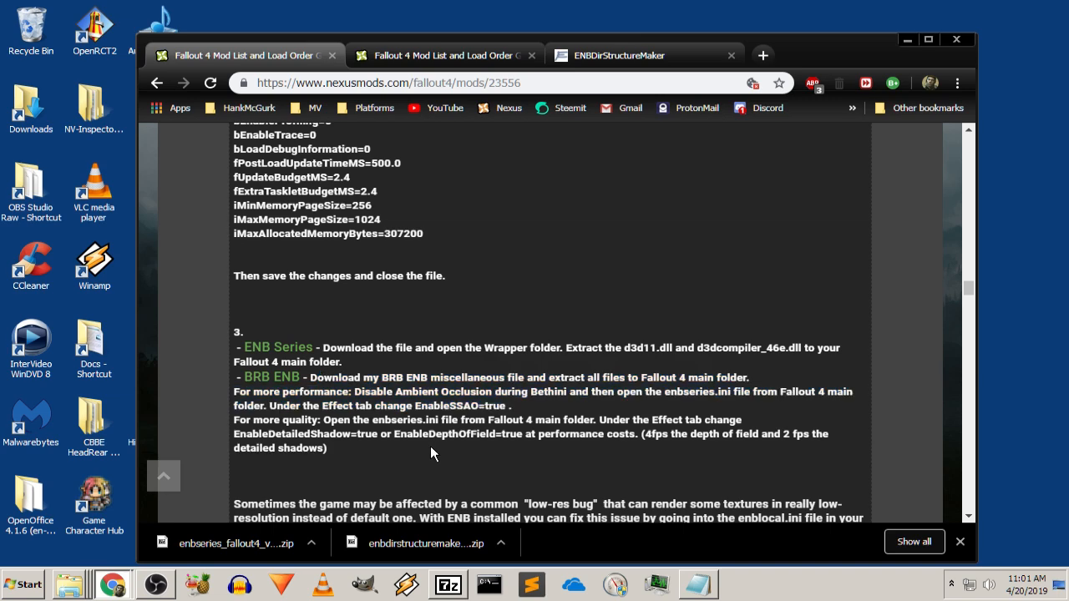
pyautogui.click(445, 56)
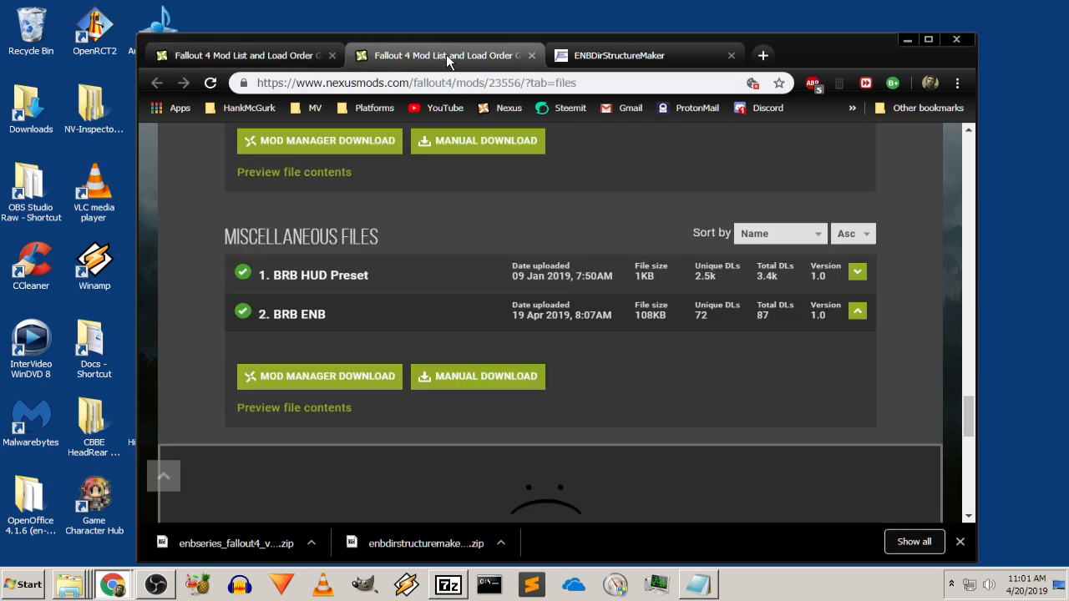
pyautogui.click(516, 380)
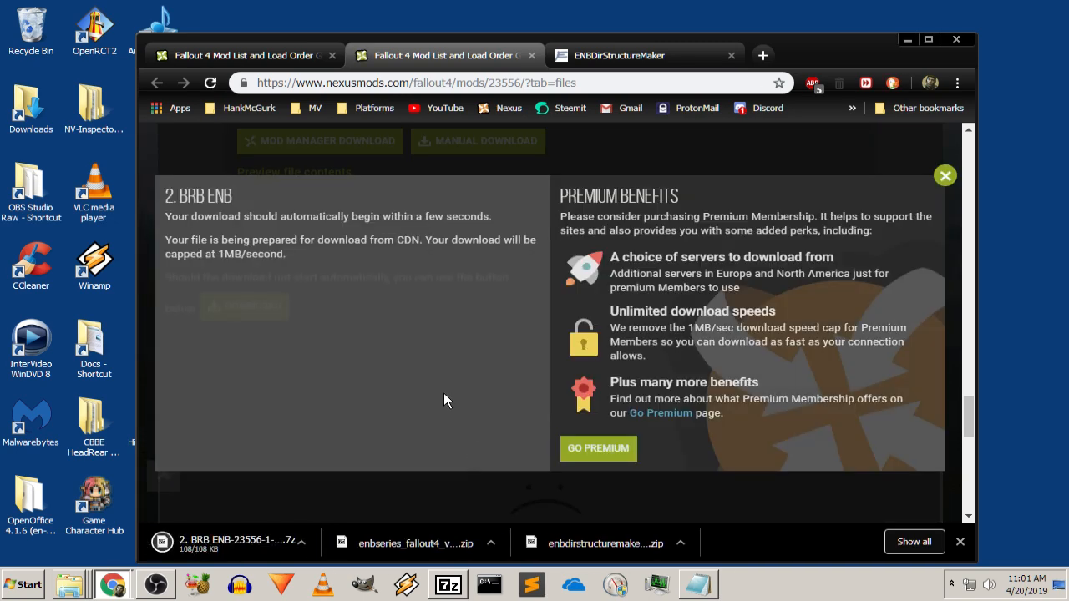
pyautogui.click(944, 175)
pyautogui.click(311, 543)
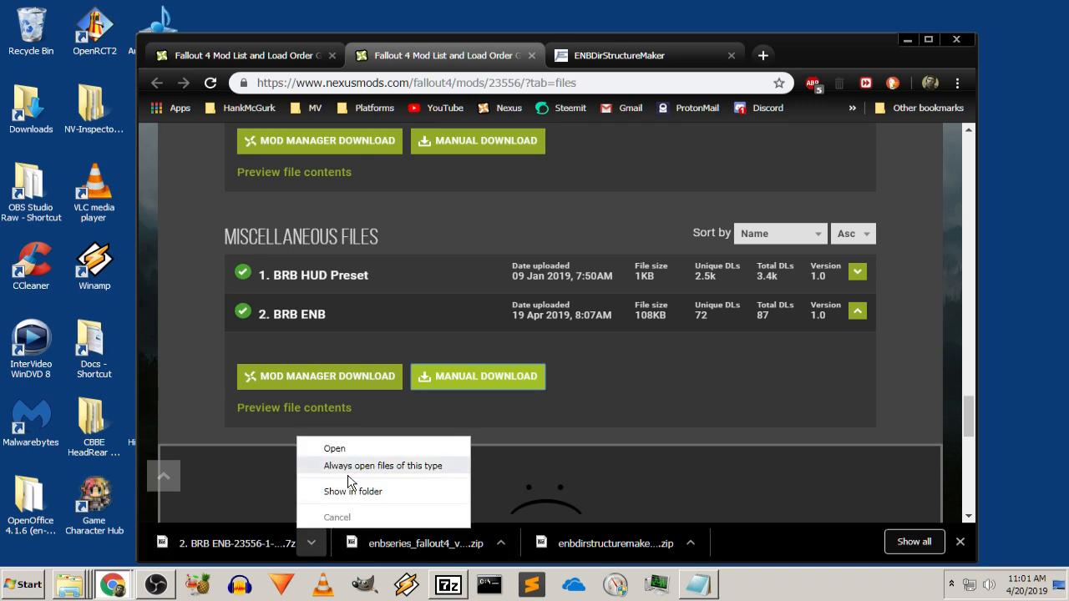
pyautogui.click(317, 493)
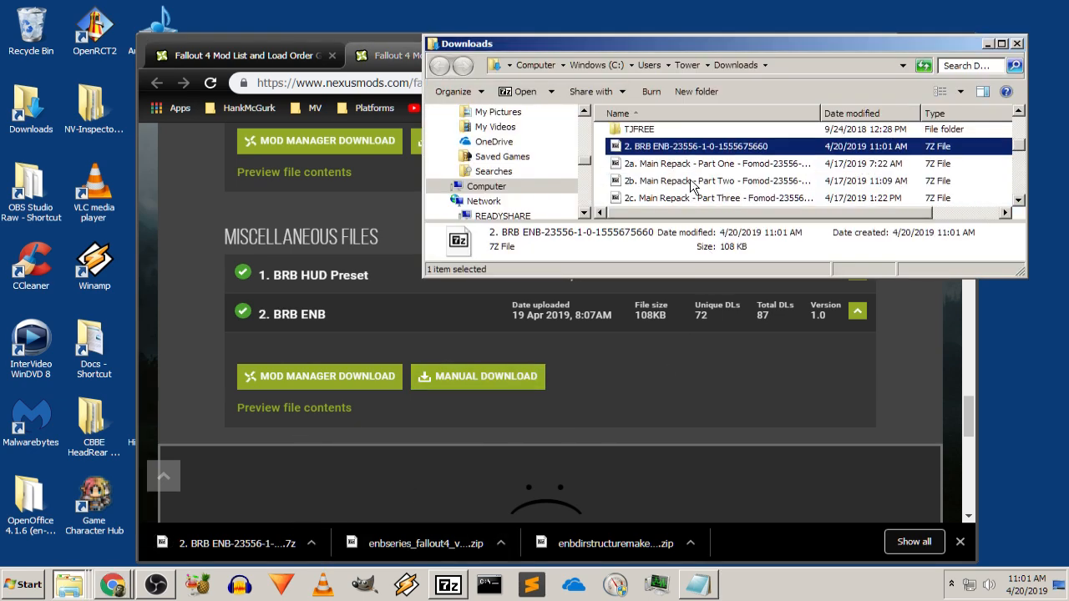
# Open the 7-Zip extraction settings for the 2. BRB ENB archive in Downloads and clear the destination path
pyautogui.click(448, 584)
pyautogui.click(406, 337)
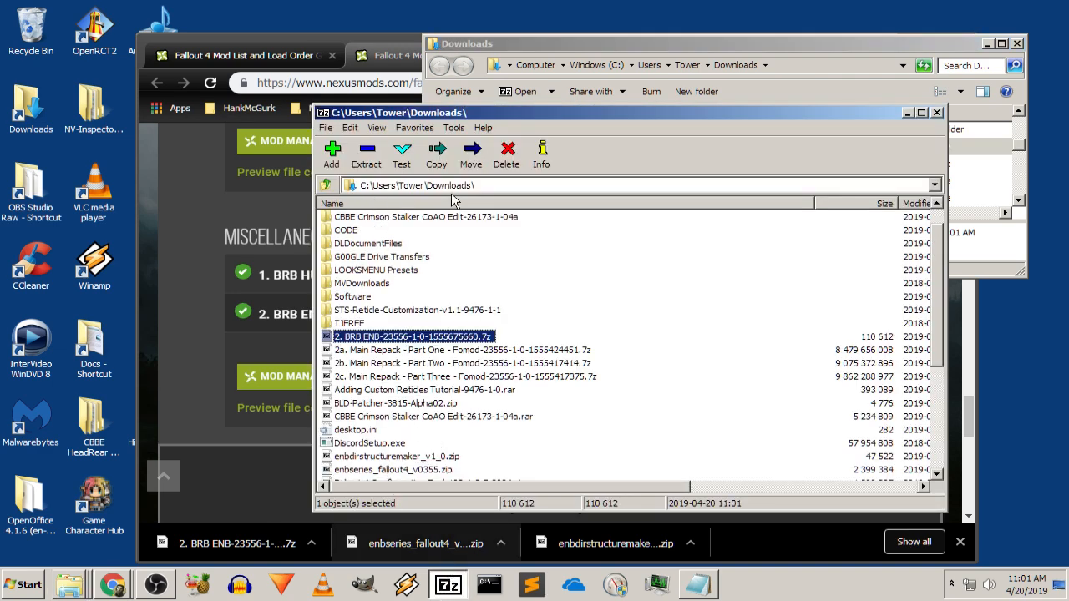
pyautogui.click(368, 155)
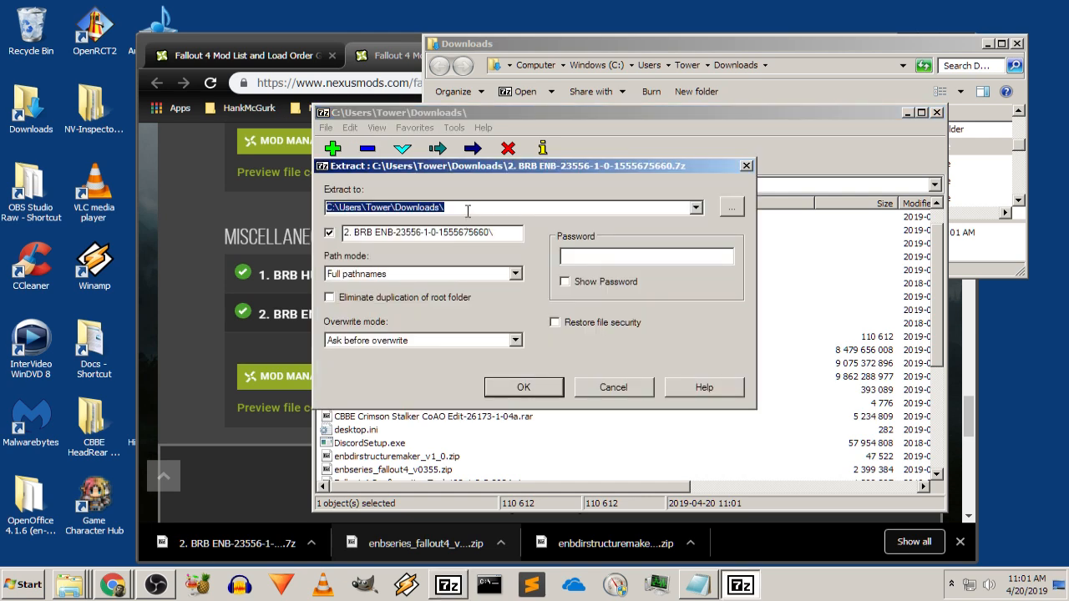
pyautogui.press('BackSpace')
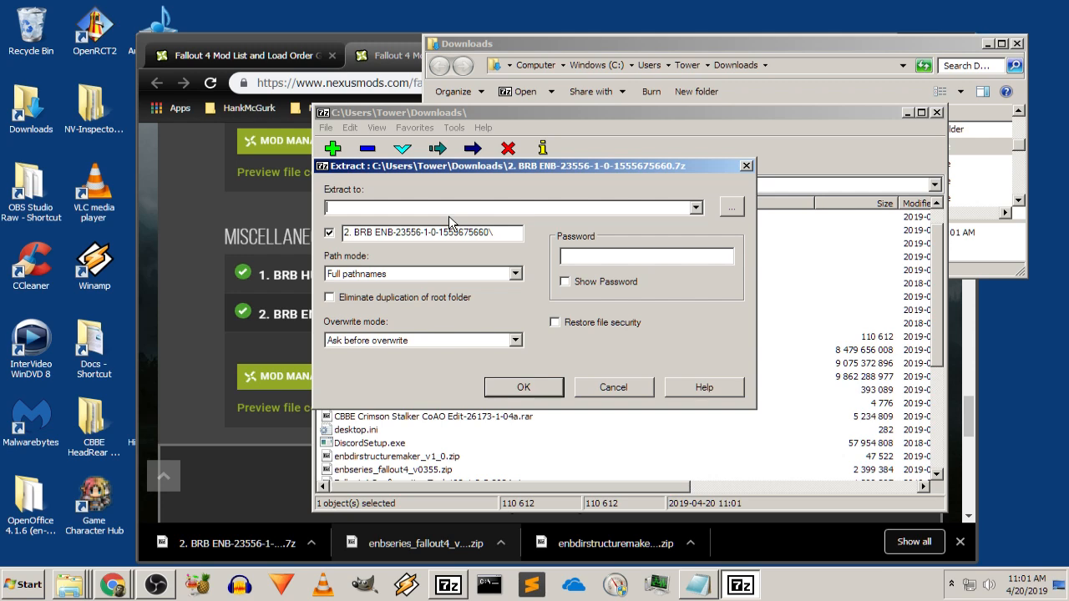
# Copy E:\Program Files (x86)\Steam\steamapps\common\Fallout 4 from the Notepad notes and extract the BRB ENB archive to that path
pyautogui.click(698, 584)
pyautogui.moveTo(684, 169); pyautogui.dragTo(578, 175)
pyautogui.click(650, 166)
pyautogui.rightClick(579, 175)
pyautogui.click(566, 178)
pyautogui.moveTo(678, 169); pyautogui.dragTo(303, 169)
pyautogui.hotkey('ctrl', 'c')
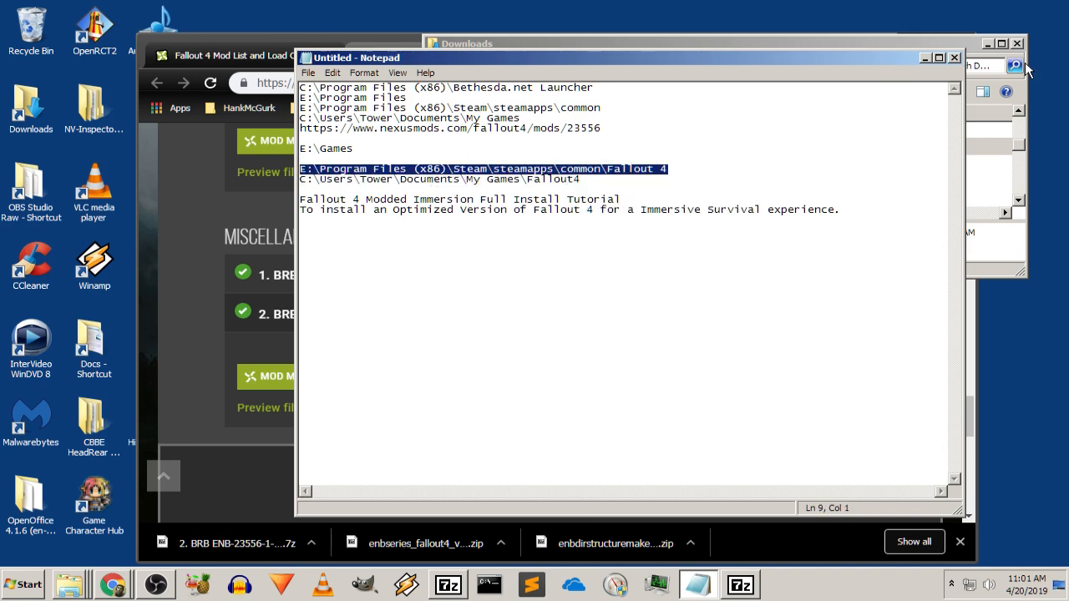
pyautogui.click(925, 58)
pyautogui.click(656, 207)
pyautogui.hotkey('ctrl', 'v')
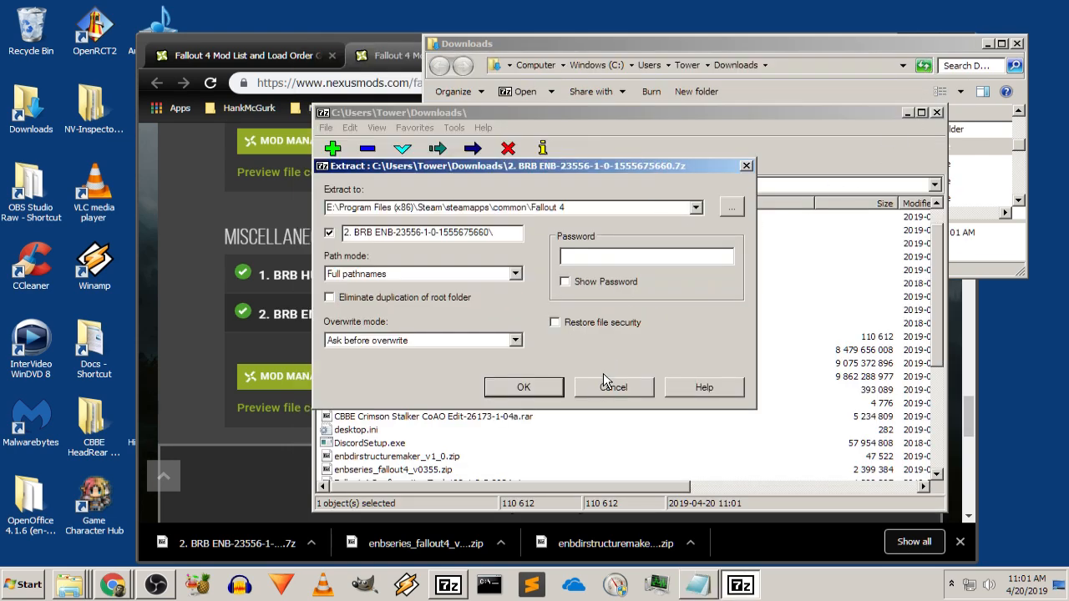
pyautogui.click(545, 387)
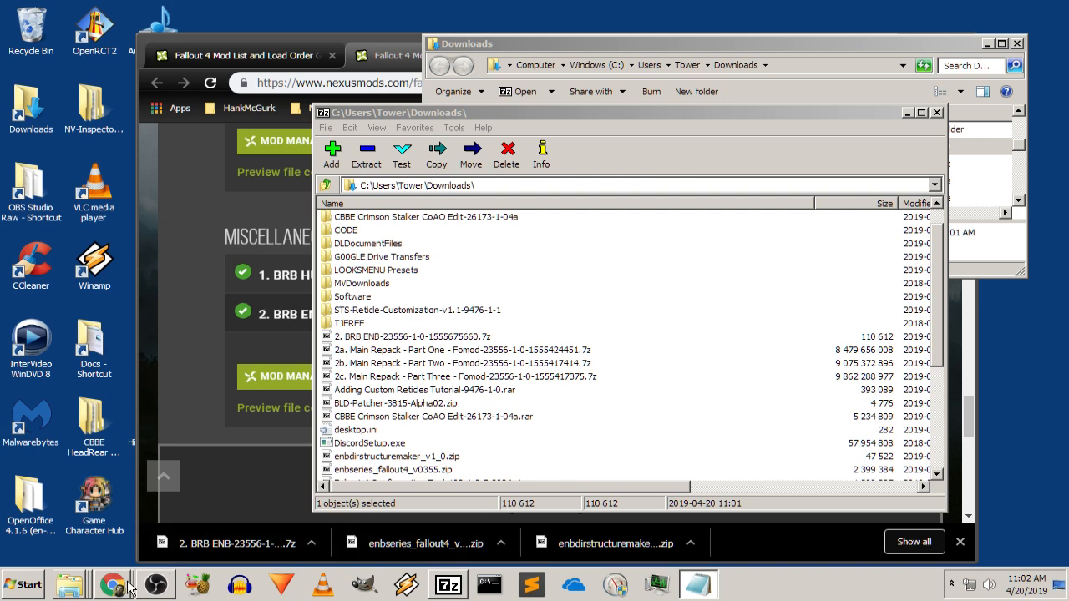
pyautogui.click(76, 564)
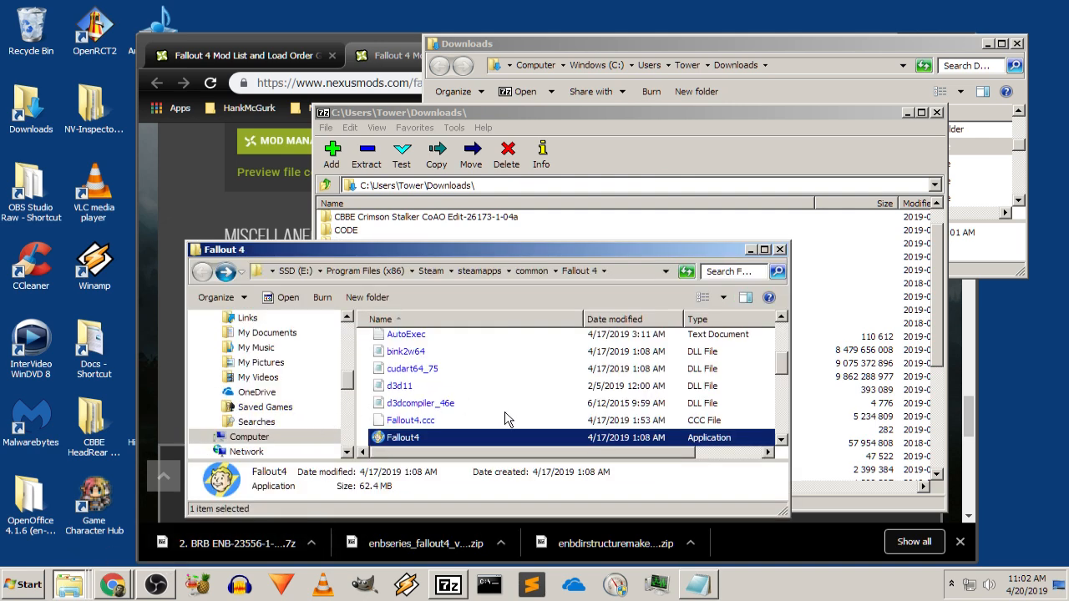
pyautogui.scroll(3, 504, 416)
pyautogui.doubleClick(480, 343)
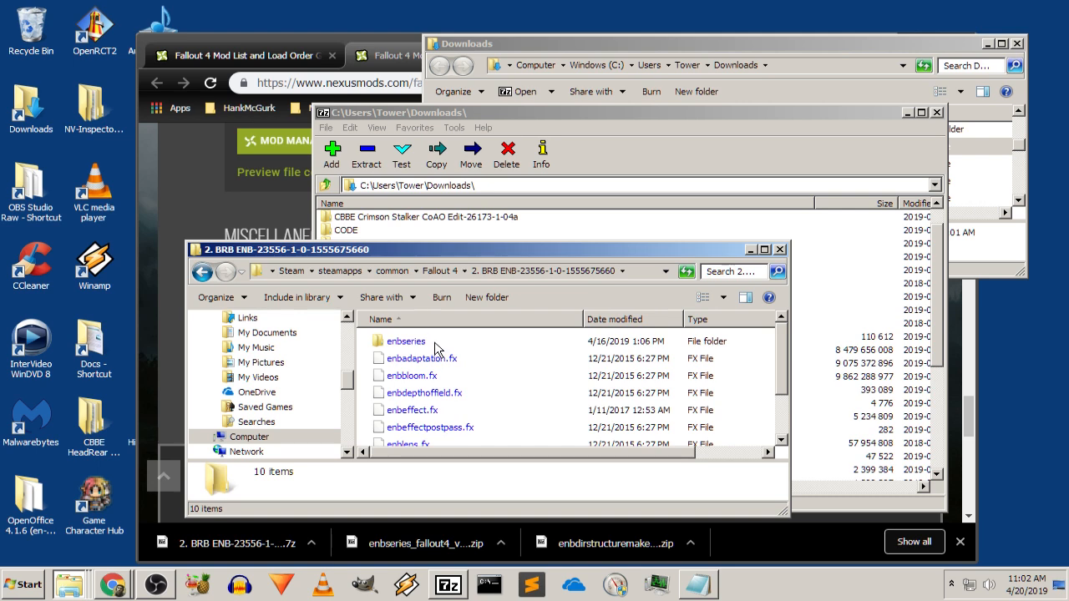
# Reread step 3 of the Nexus Mods guide for where the BRB ENB files belong
pyautogui.click(193, 56)
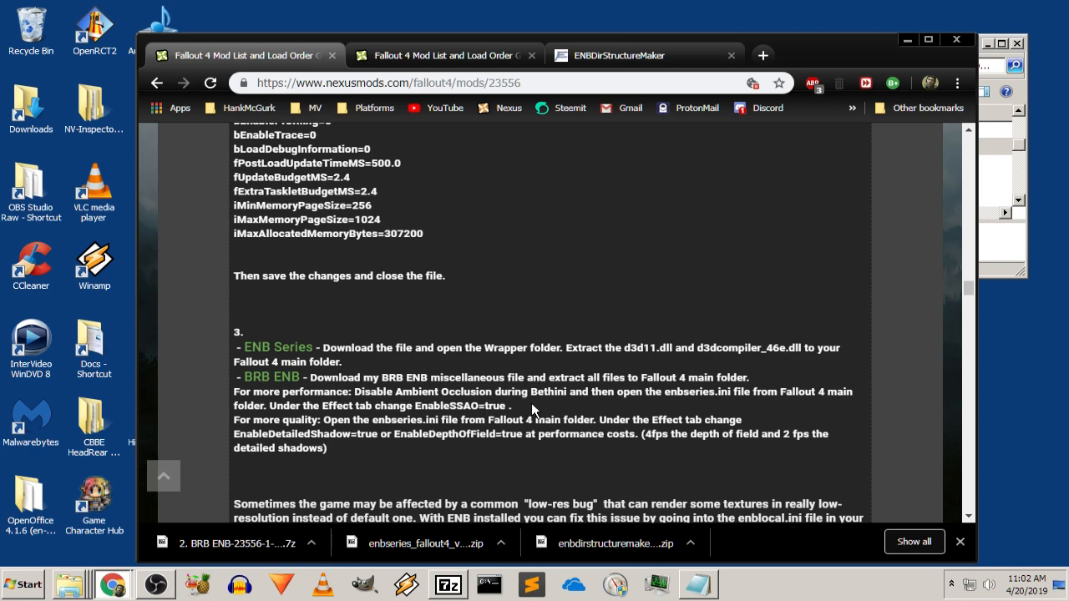
pyautogui.scroll(-1, 533, 398)
pyautogui.scroll(-1, 534, 398)
pyautogui.scroll(-1, 536, 397)
pyautogui.scroll(1, 536, 398)
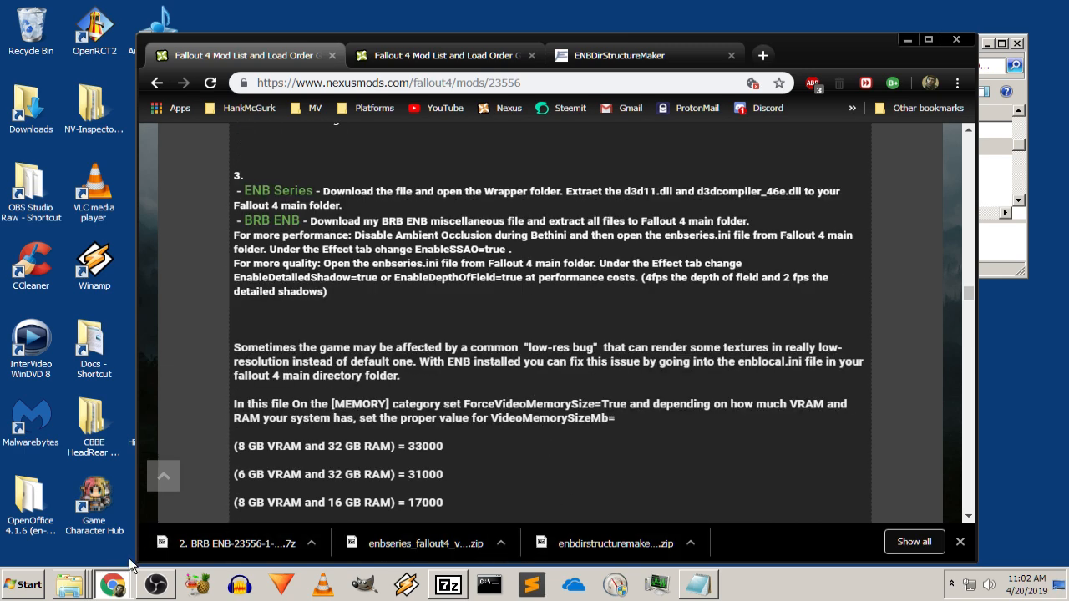
# Cut everything inside the extracted BRB ENB folder, from the enbseries folder through nvdebris
pyautogui.click(71, 587)
pyautogui.click(74, 551)
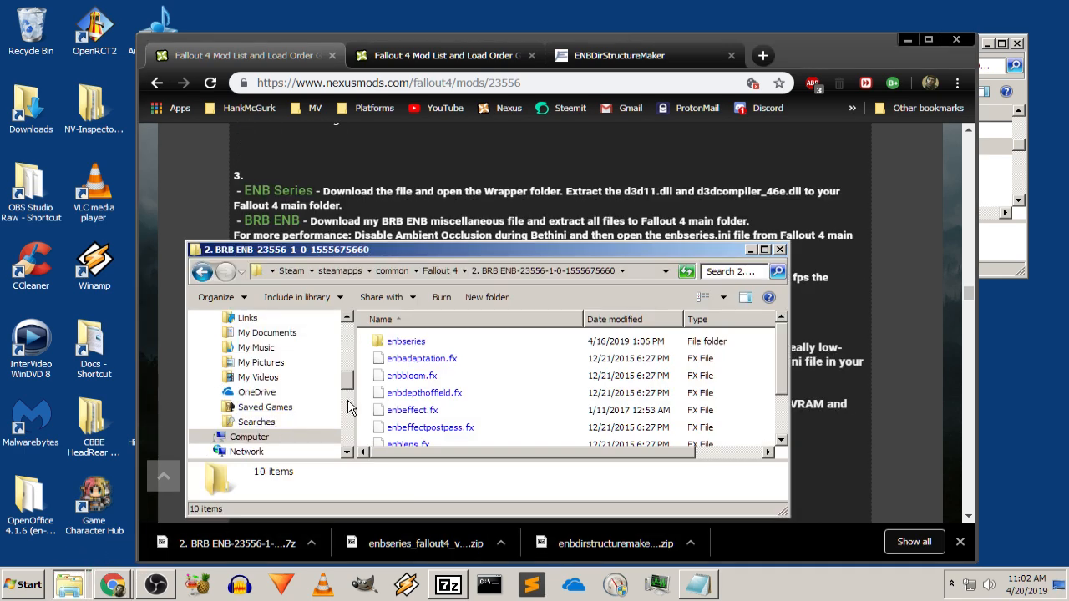
pyautogui.scroll(-1, 427, 351)
pyautogui.scroll(1, 428, 351)
pyautogui.click(429, 346)
pyautogui.scroll(-1, 443, 399)
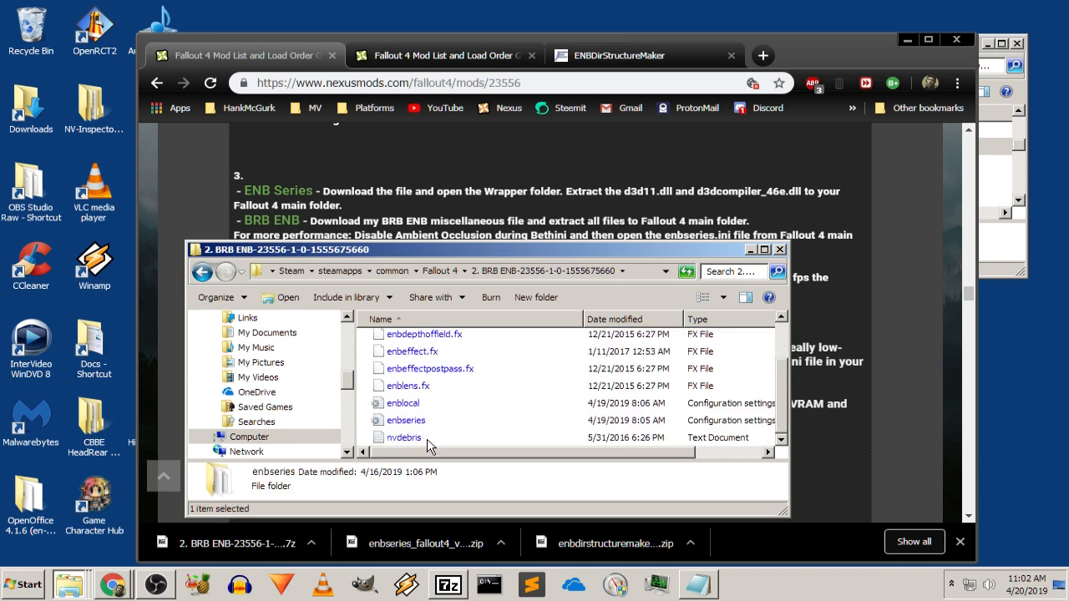
pyautogui.keyDown('shift'); pyautogui.click(427, 440); pyautogui.keyUp('shift')
pyautogui.rightClick(429, 404)
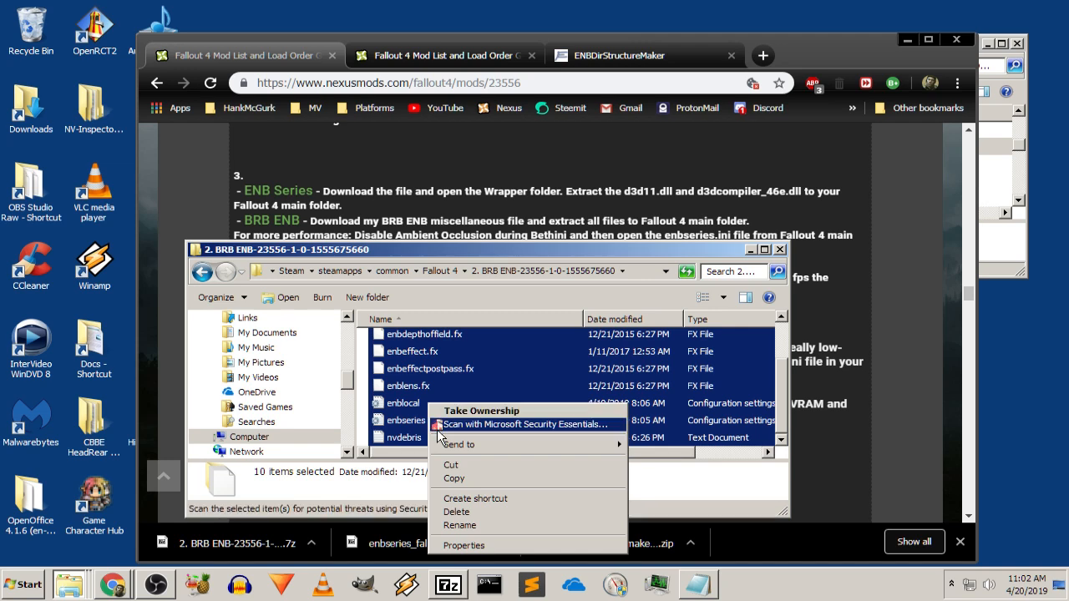
pyautogui.click(450, 465)
# Paste the cut BRB ENB files into the main Fallout 4 folder, replacing existing files for all conflicts
pyautogui.click(202, 272)
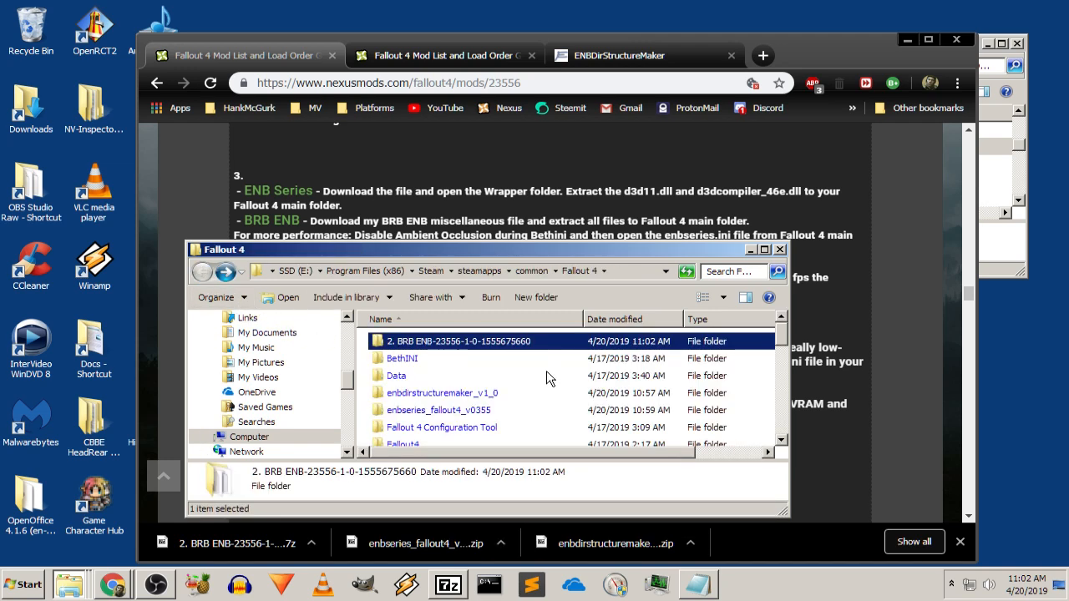
pyautogui.scroll(-2, 551, 377)
pyautogui.rightClick(520, 379)
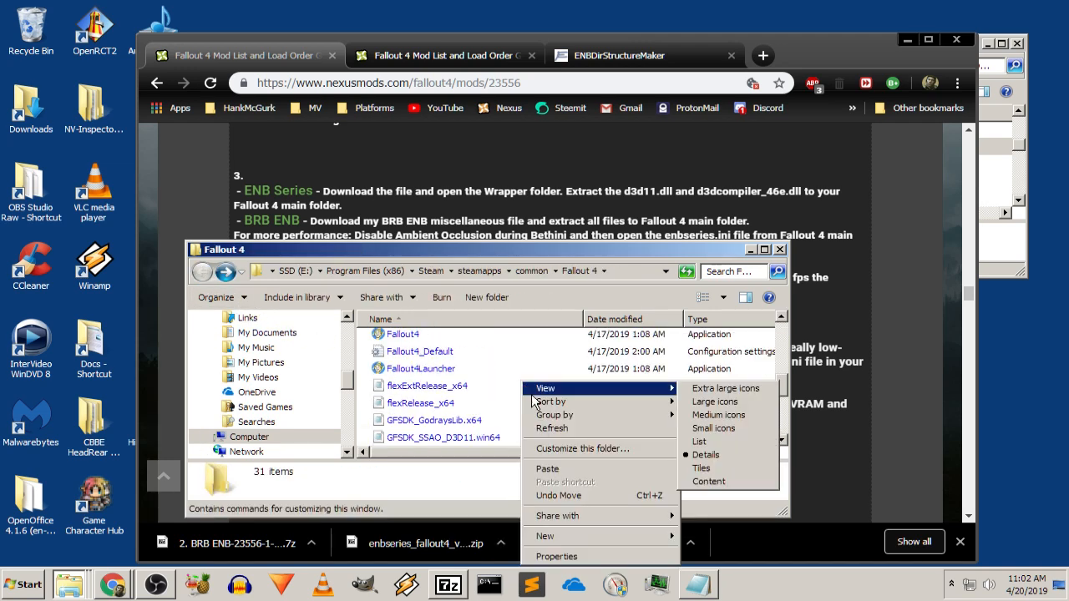
pyautogui.click(558, 470)
pyautogui.click(365, 431)
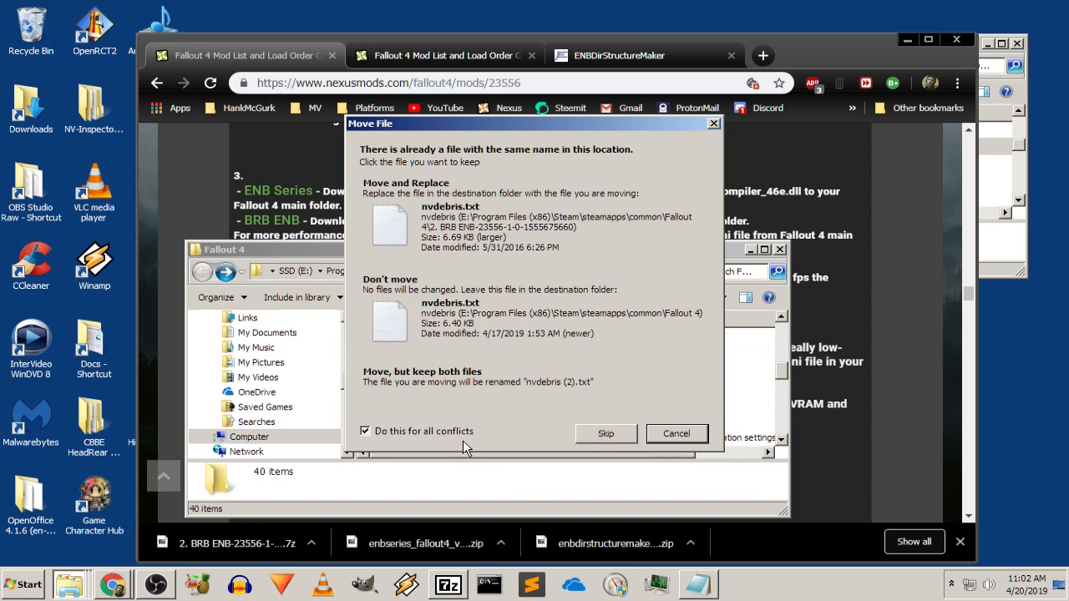
pyautogui.click(503, 220)
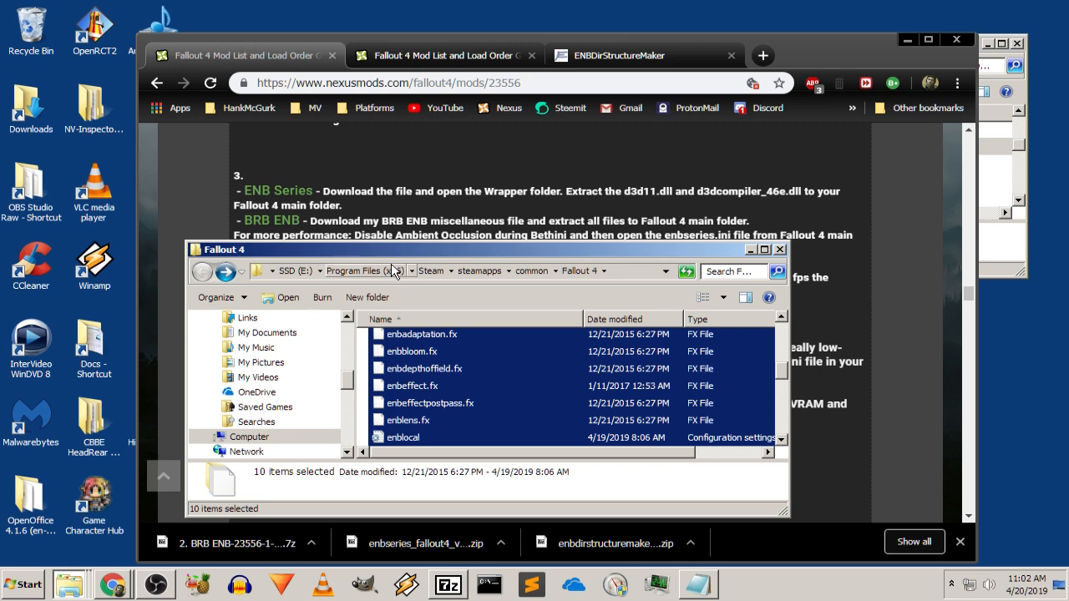
pyautogui.scroll(5, 501, 374)
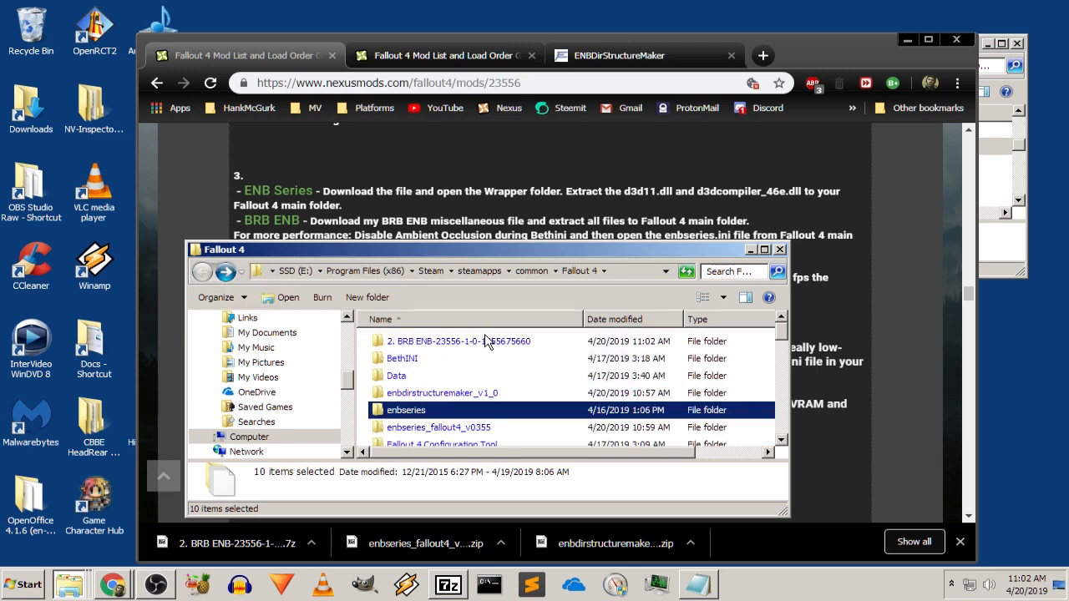
pyautogui.doubleClick(493, 344)
pyautogui.click(214, 270)
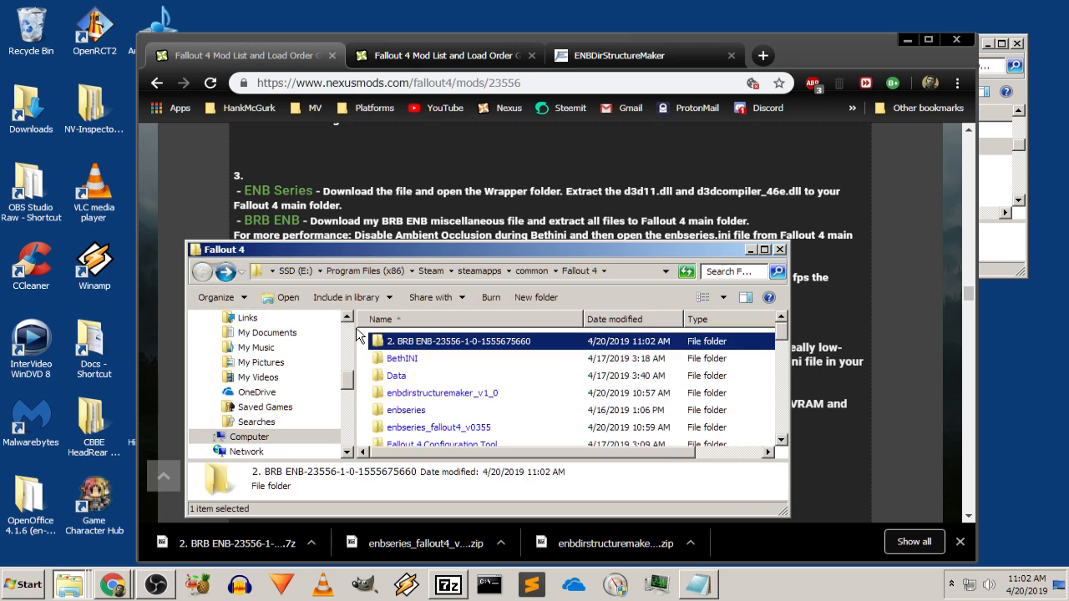
pyautogui.rightClick(391, 340)
pyautogui.click(433, 522)
pyautogui.click(598, 354)
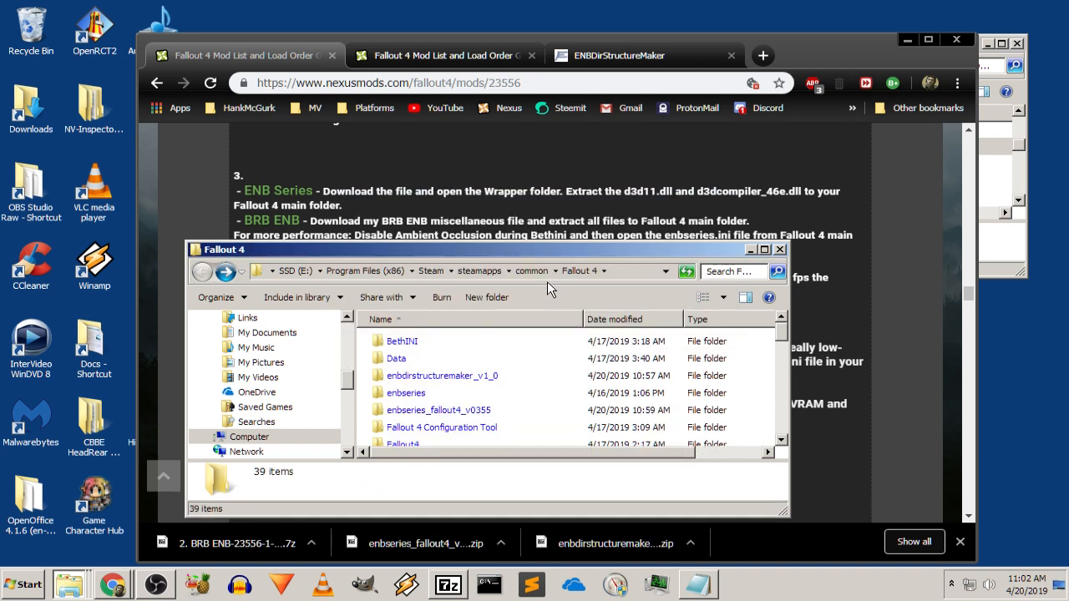
# Read the guide's performance advice on Ambient Occlusion in Bethini and the EnableSSAO setting in enbseries.ini
pyautogui.click(668, 184)
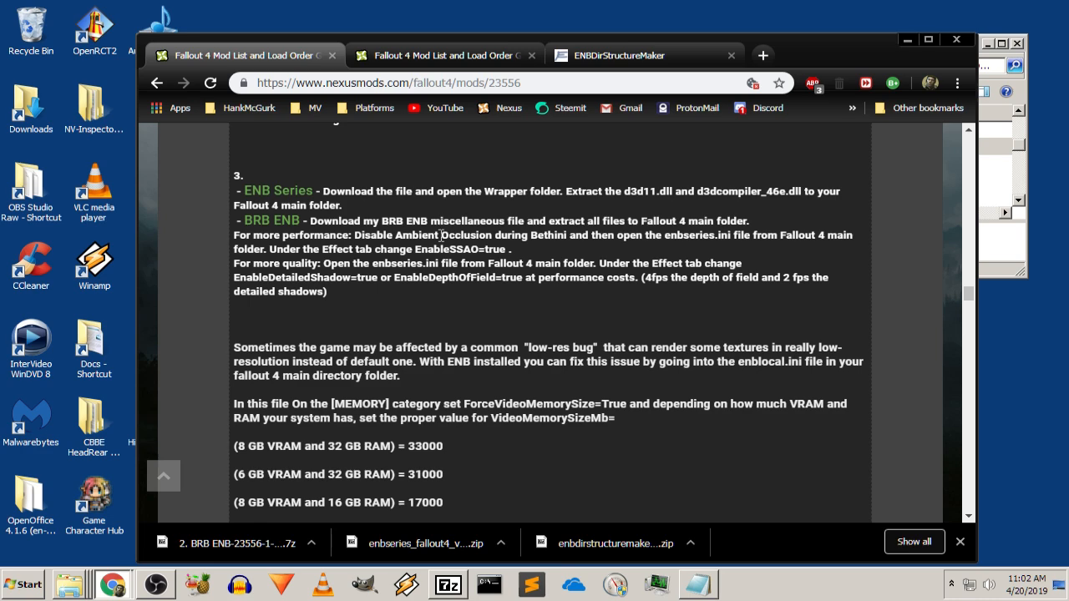
pyautogui.moveTo(239, 236); pyautogui.dragTo(518, 250)
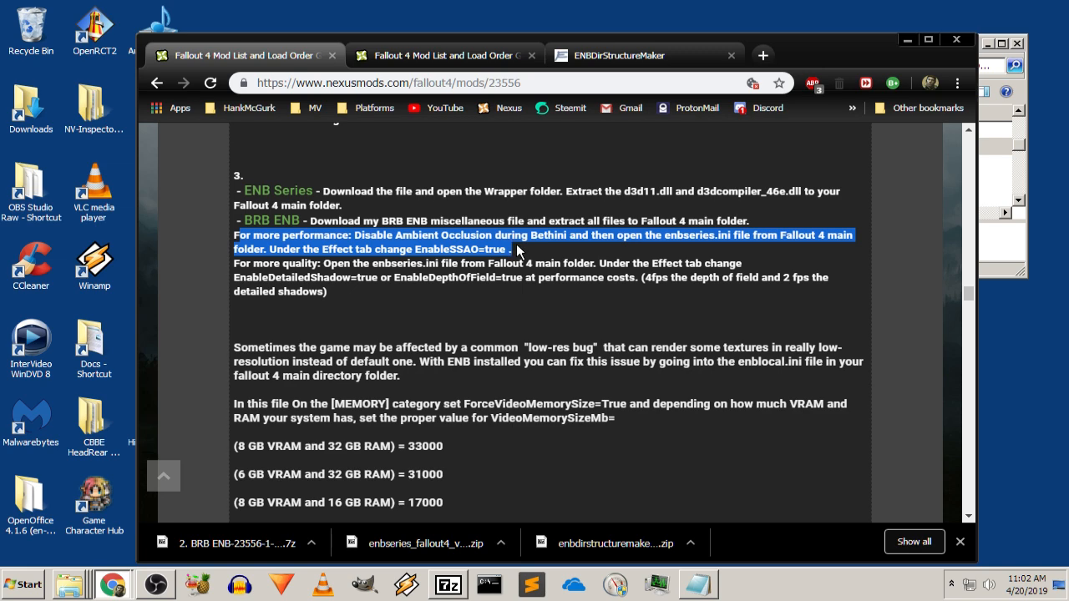
pyautogui.click(584, 241)
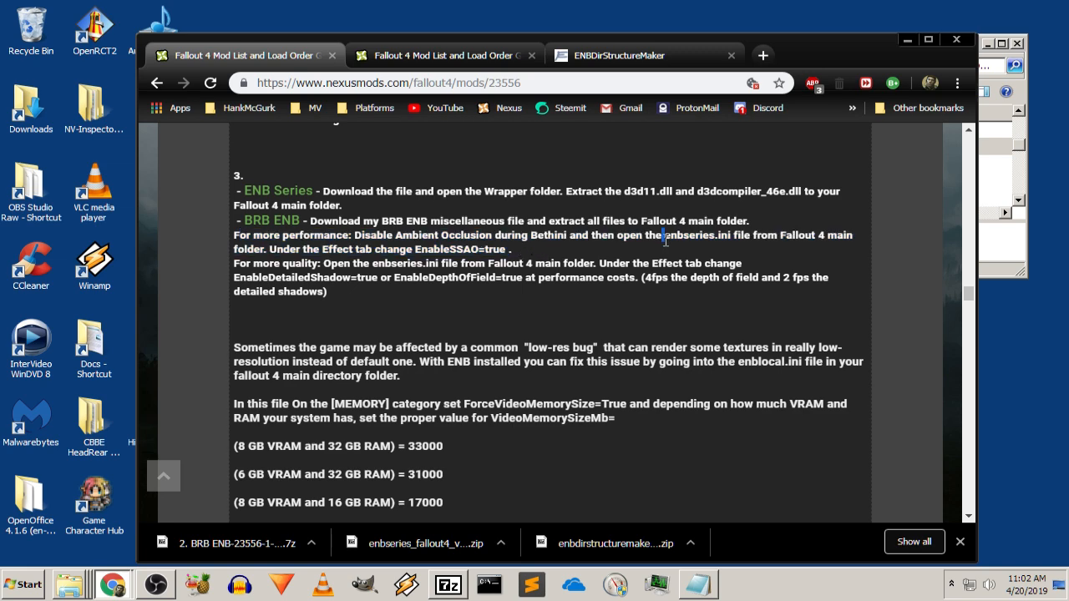
pyautogui.moveTo(665, 237); pyautogui.dragTo(722, 251)
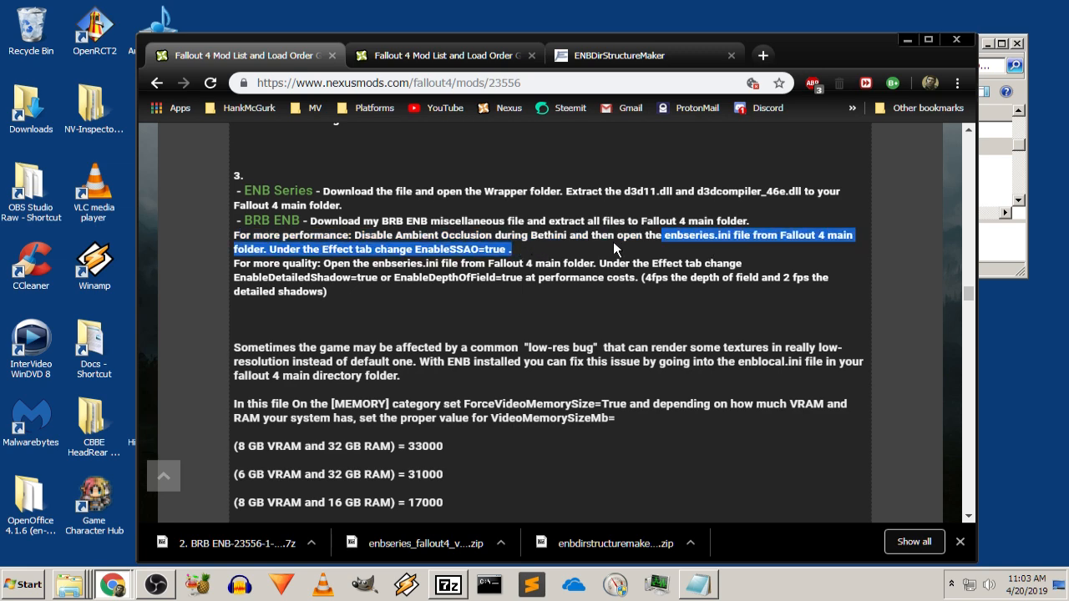
pyautogui.click(641, 255)
pyautogui.moveTo(333, 250); pyautogui.dragTo(507, 251)
pyautogui.click(397, 250)
pyautogui.click(568, 259)
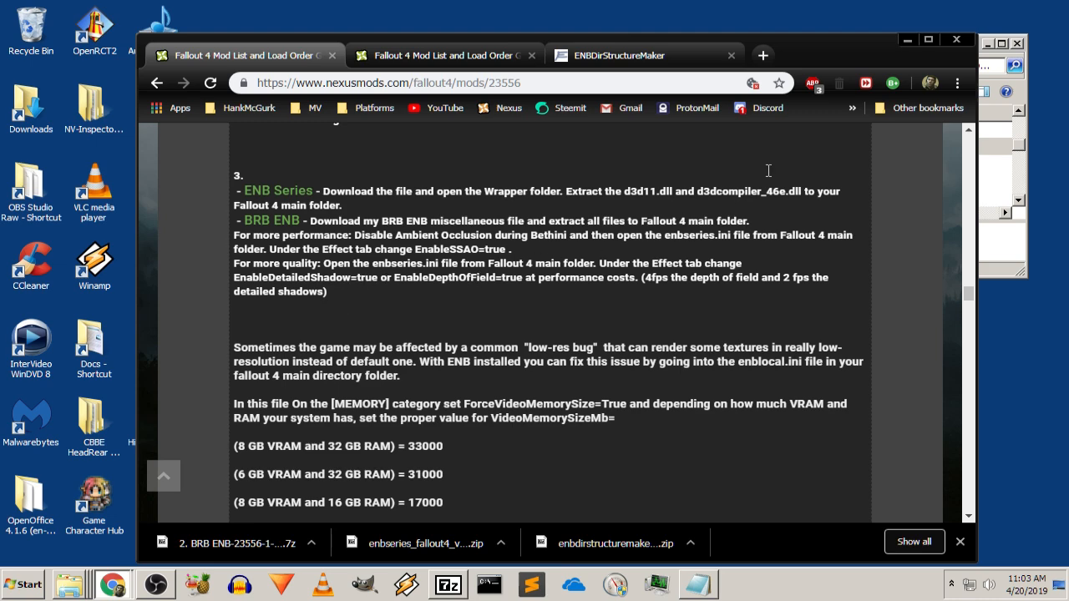
# Clear the desktop by minimizing the browser and folder windows and closing 7-Zip, and launch BethINI
pyautogui.click(908, 39)
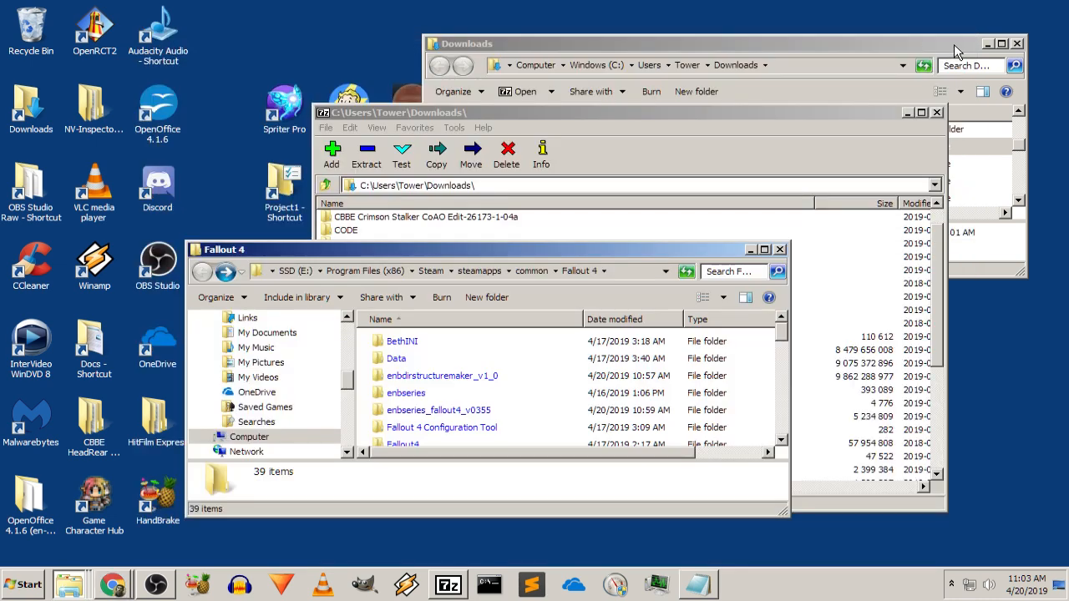
pyautogui.click(751, 249)
pyautogui.click(937, 112)
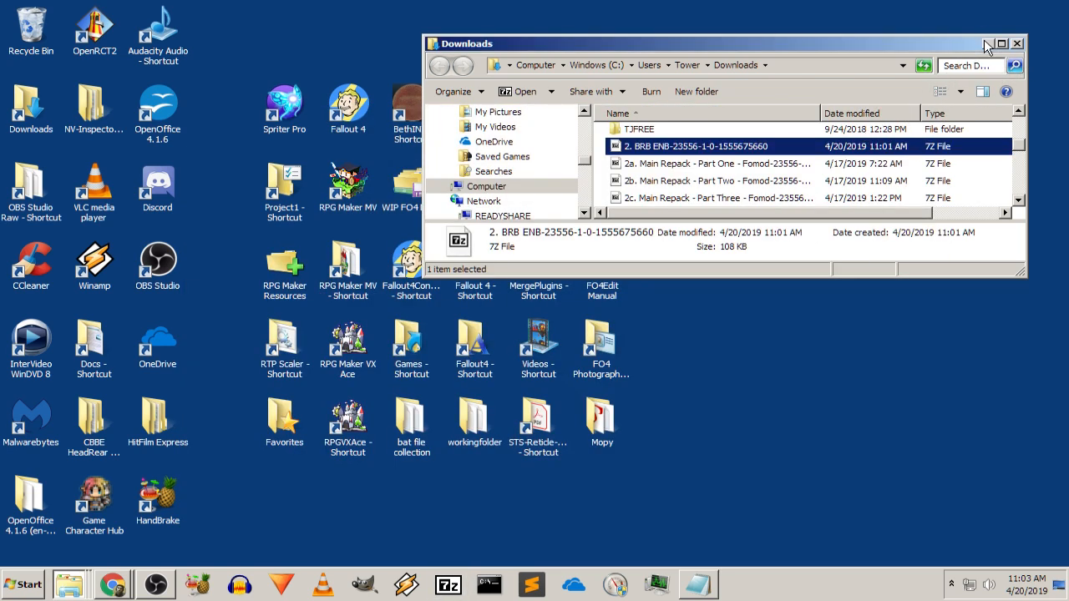
pyautogui.click(987, 44)
pyautogui.doubleClick(412, 104)
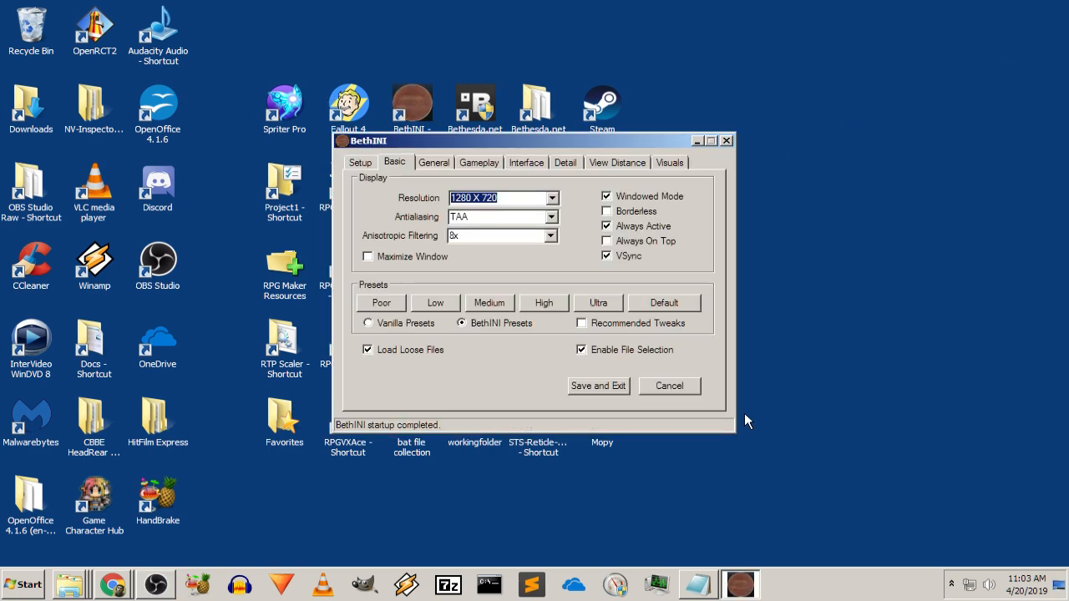
# Close the ENBDirStructureMaker tab and the downloads bar, and arrange the narrowed guide window and BethINI side by side
pyautogui.click(111, 586)
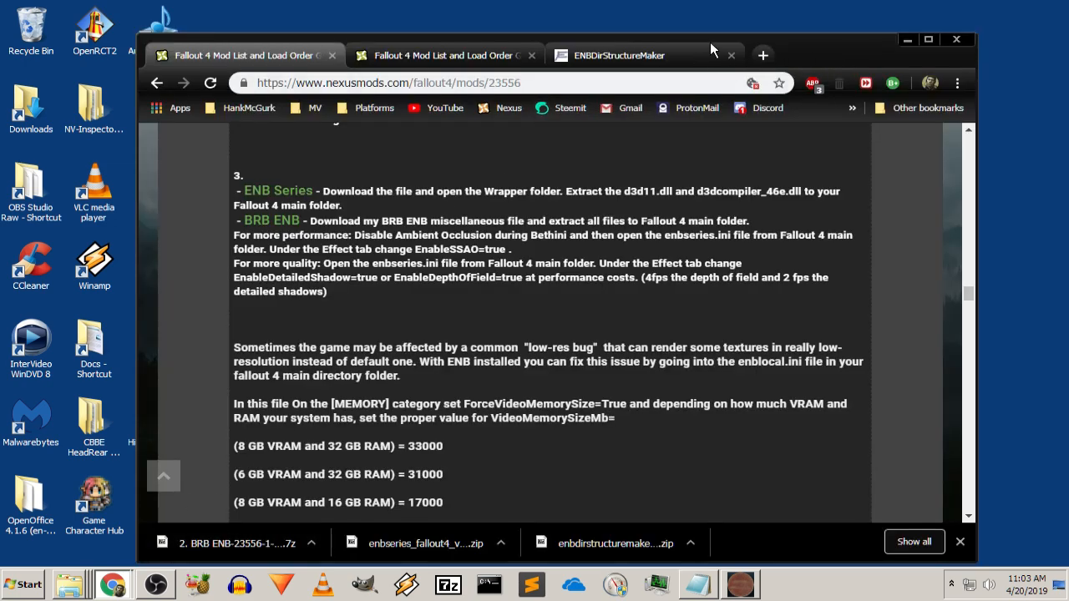
pyautogui.moveTo(710, 45); pyautogui.dragTo(587, 32)
pyautogui.click(608, 42)
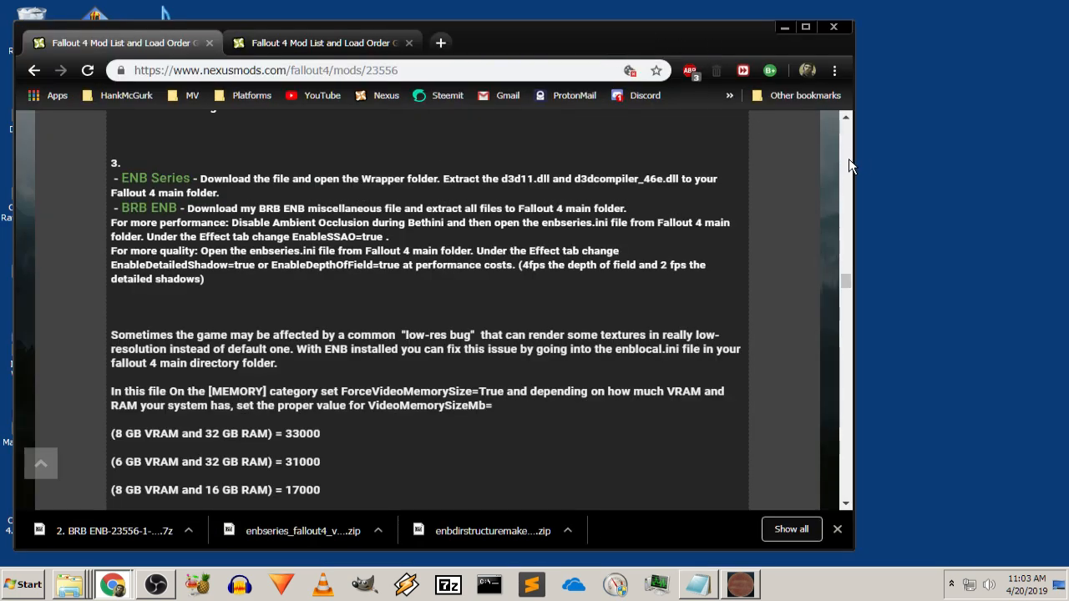
pyautogui.moveTo(854, 159); pyautogui.dragTo(636, 157)
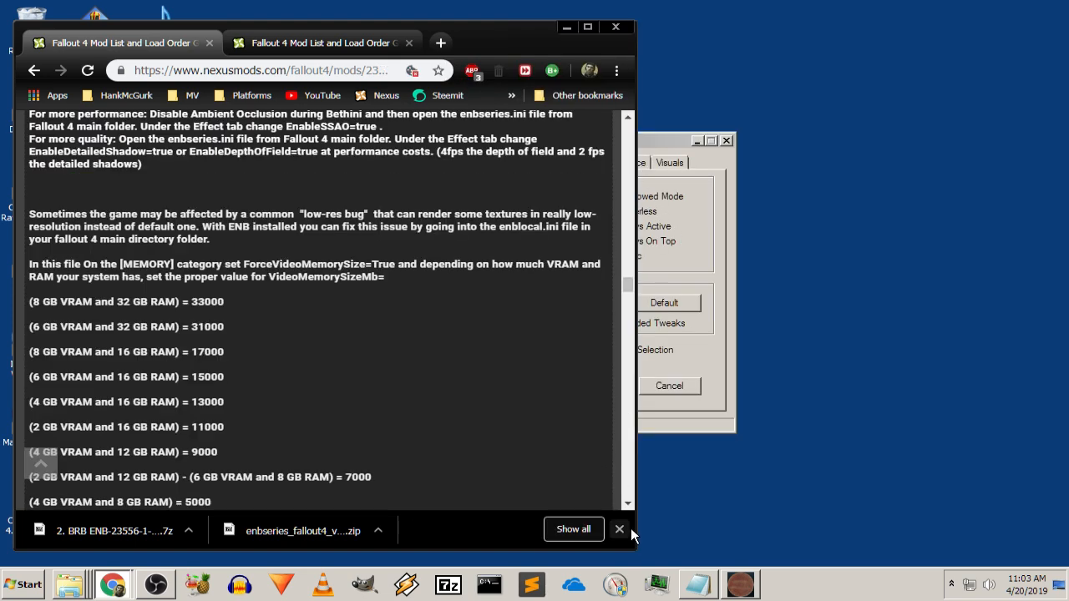
pyautogui.click(620, 530)
pyautogui.click(664, 142)
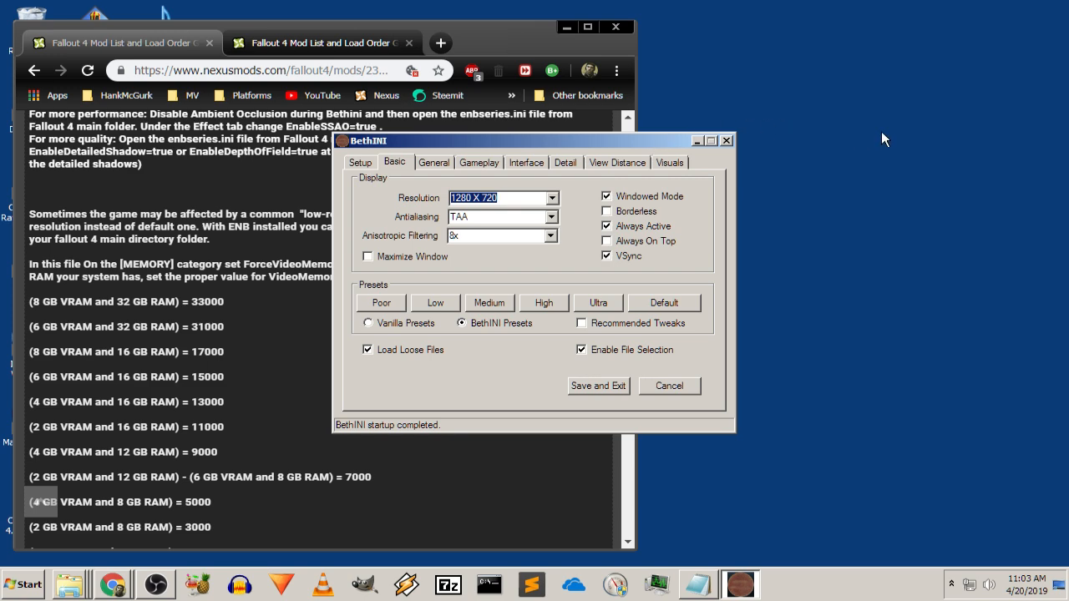
pyautogui.moveTo(651, 143); pyautogui.dragTo(968, 131)
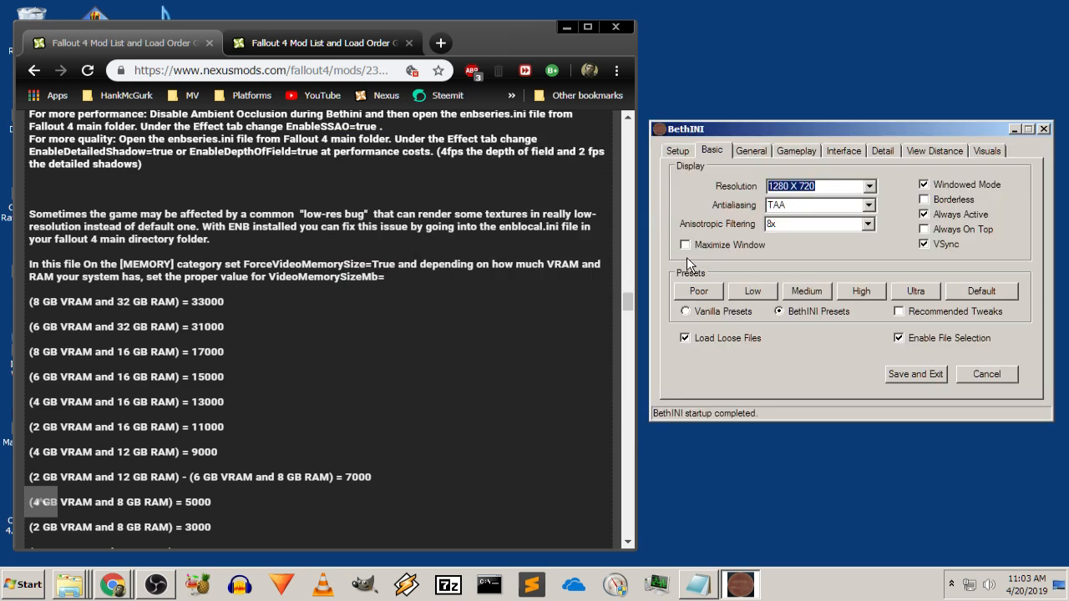
# Review BethINI's Basic, General, Gameplay, Interface, Detail, View Distance, Visuals and Setup settings alongside the guide's ENB instructions
pyautogui.moveTo(372, 226); pyautogui.dragTo(372, 236)
pyautogui.scroll(1, 372, 236)
pyautogui.click(210, 206)
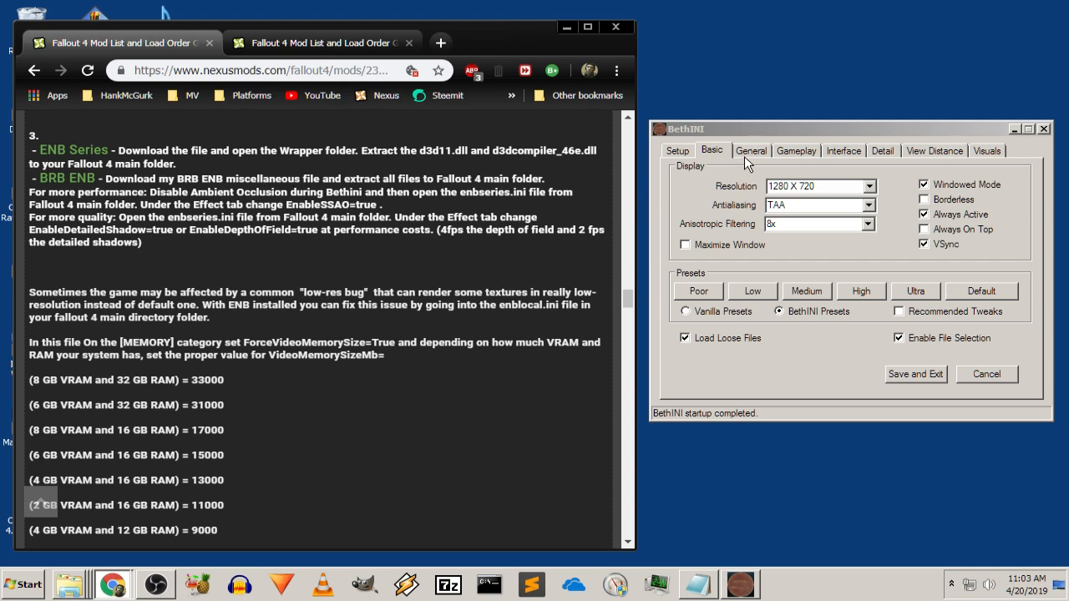
pyautogui.click(668, 153)
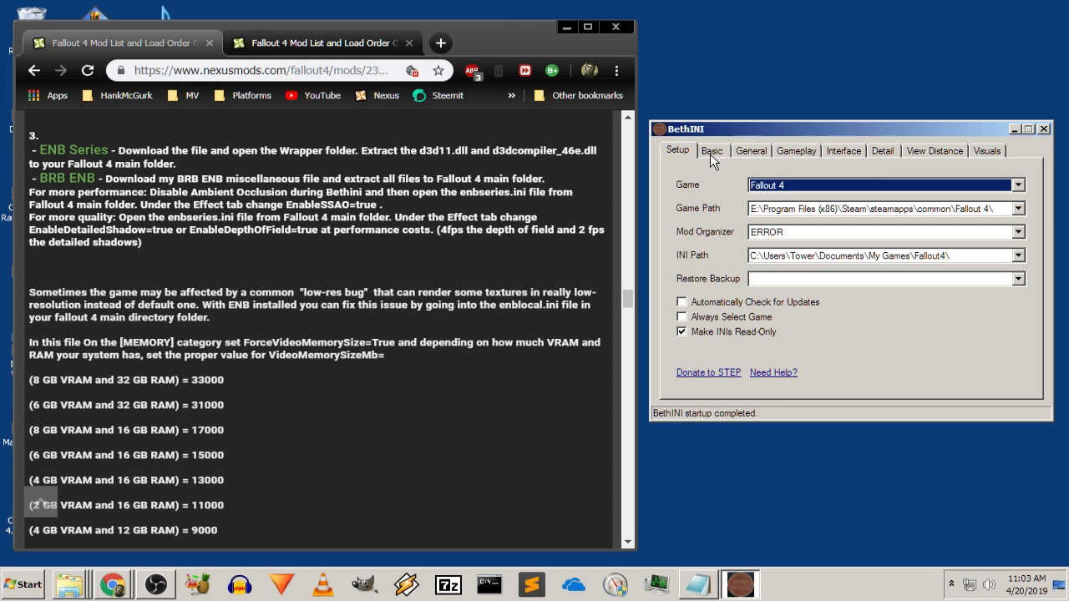
pyautogui.click(710, 153)
pyautogui.click(746, 149)
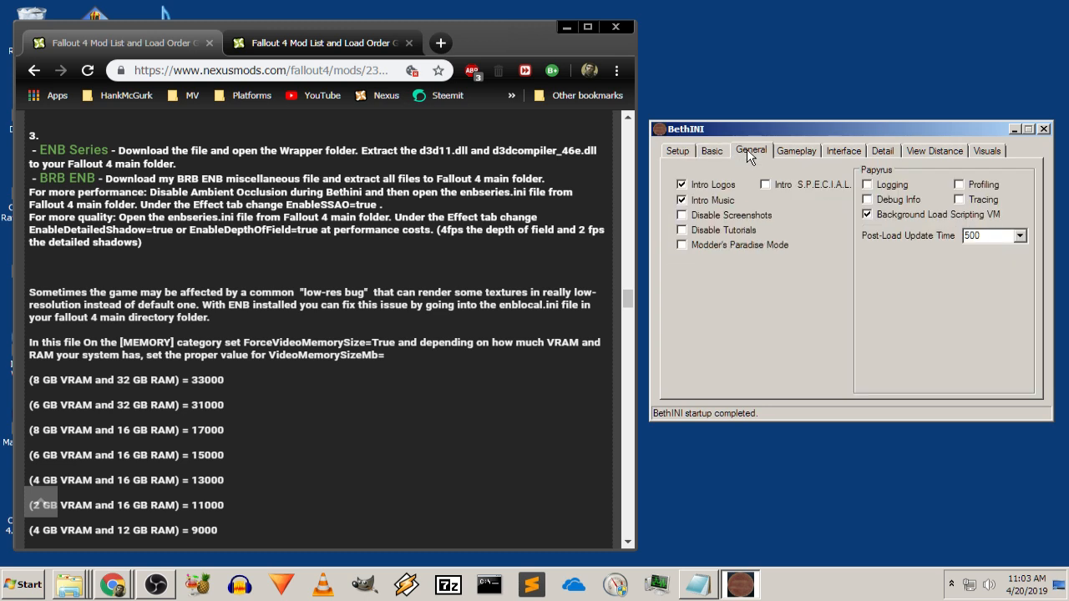
pyautogui.click(783, 147)
pyautogui.click(830, 150)
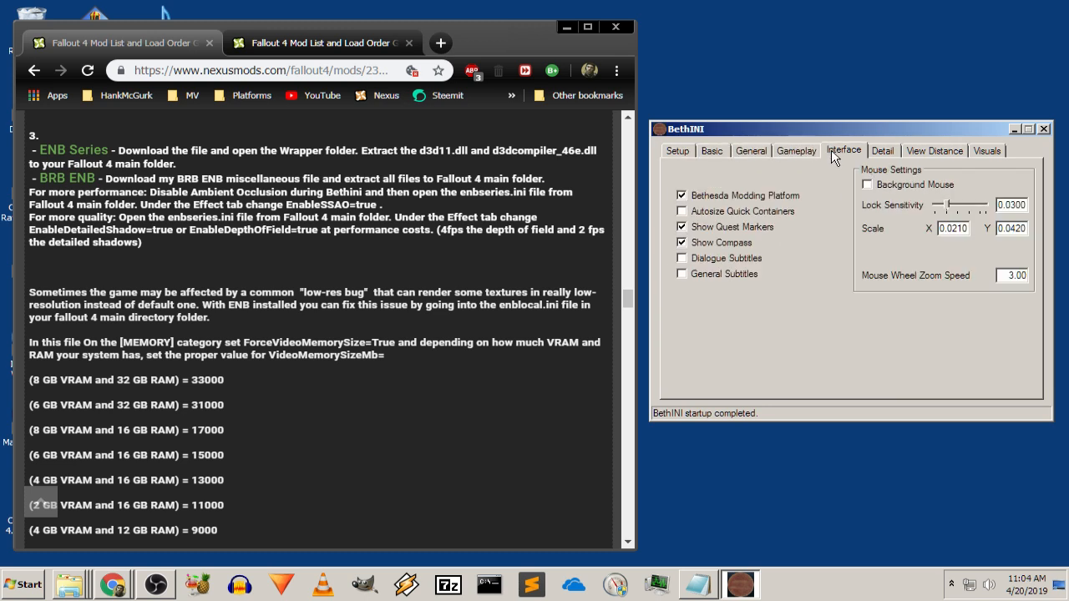
pyautogui.click(892, 152)
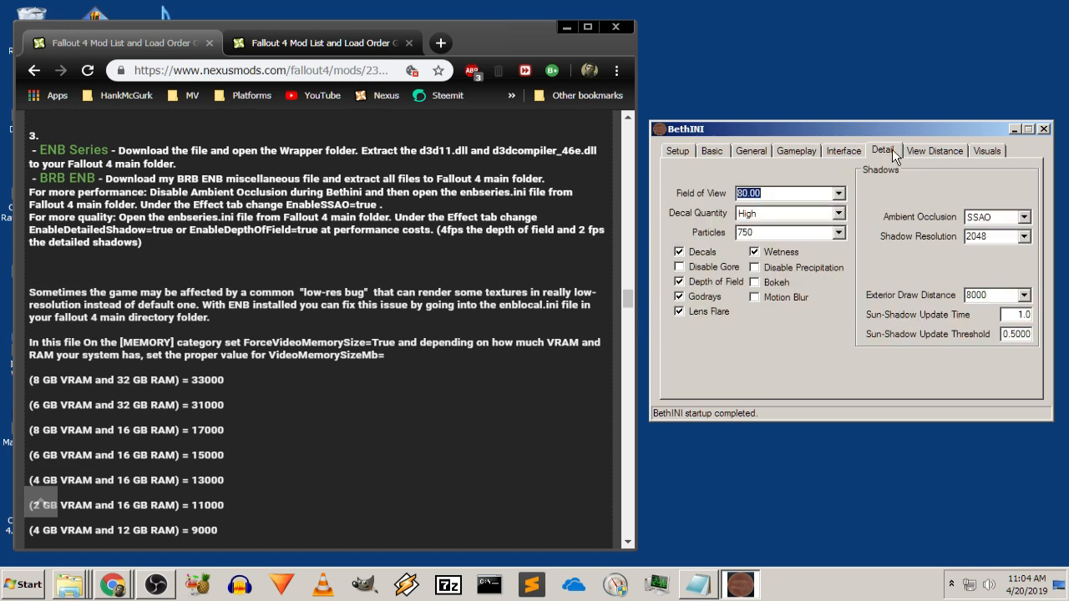
pyautogui.click(924, 148)
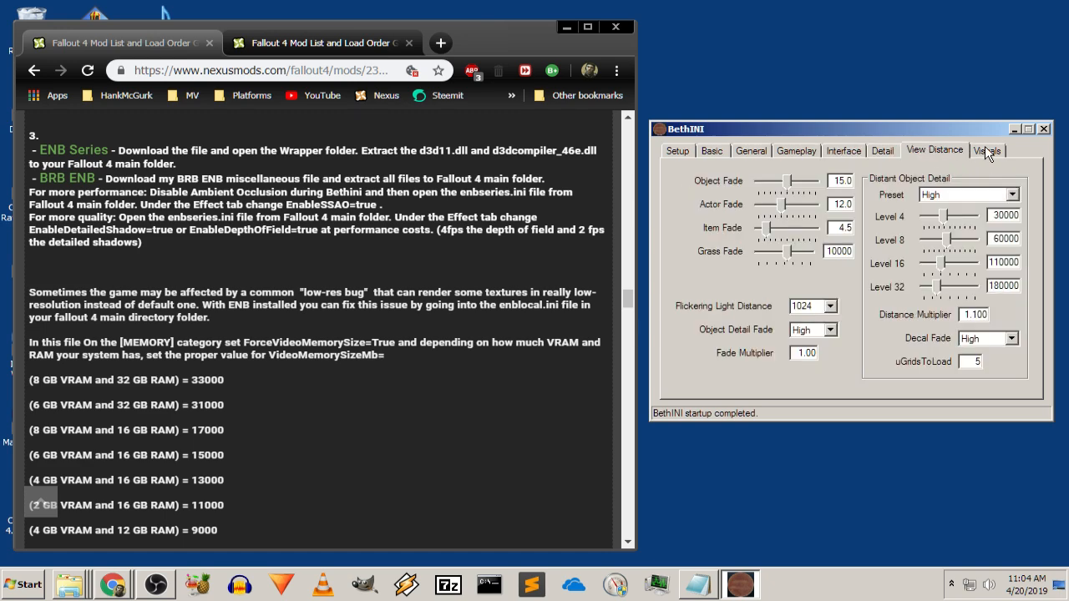
pyautogui.click(984, 148)
pyautogui.click(678, 151)
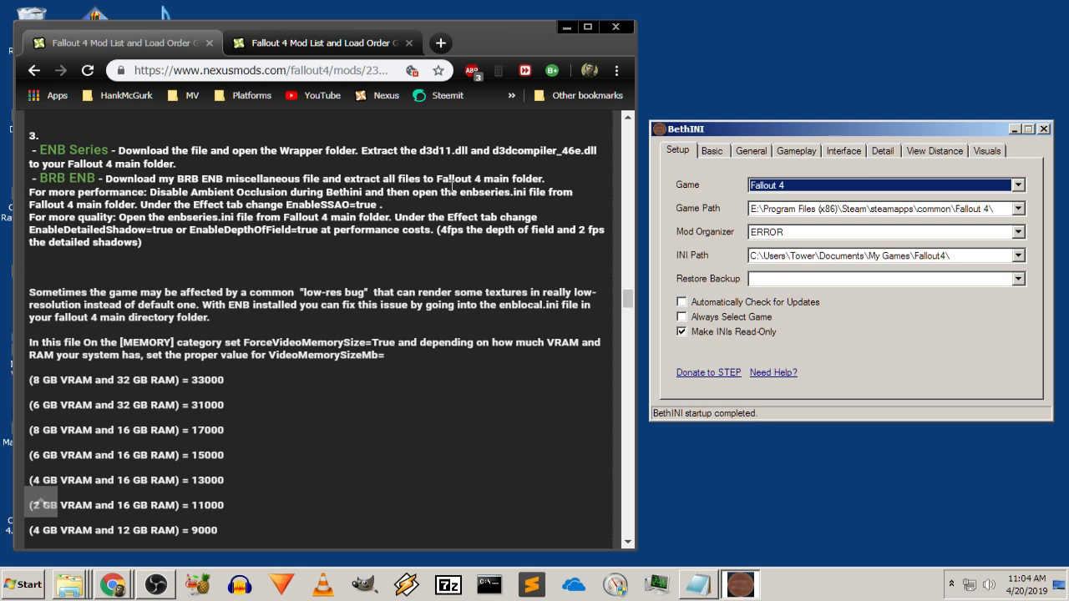
# Enable Recommended Tweaks in BethINI's Basic settings and apply the High BethINI preset
pyautogui.click(715, 149)
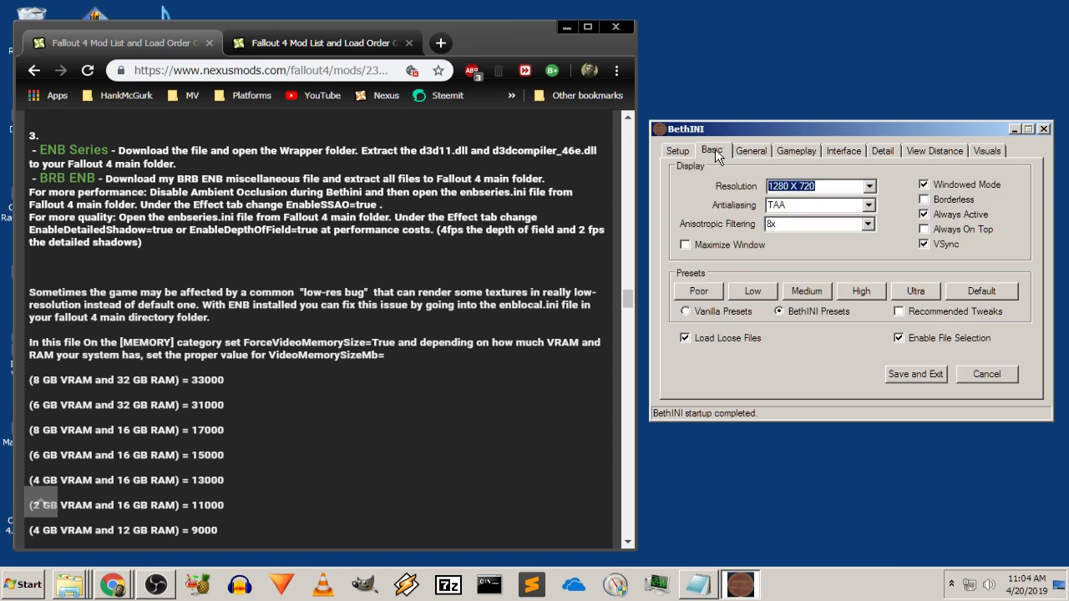
pyautogui.click(900, 311)
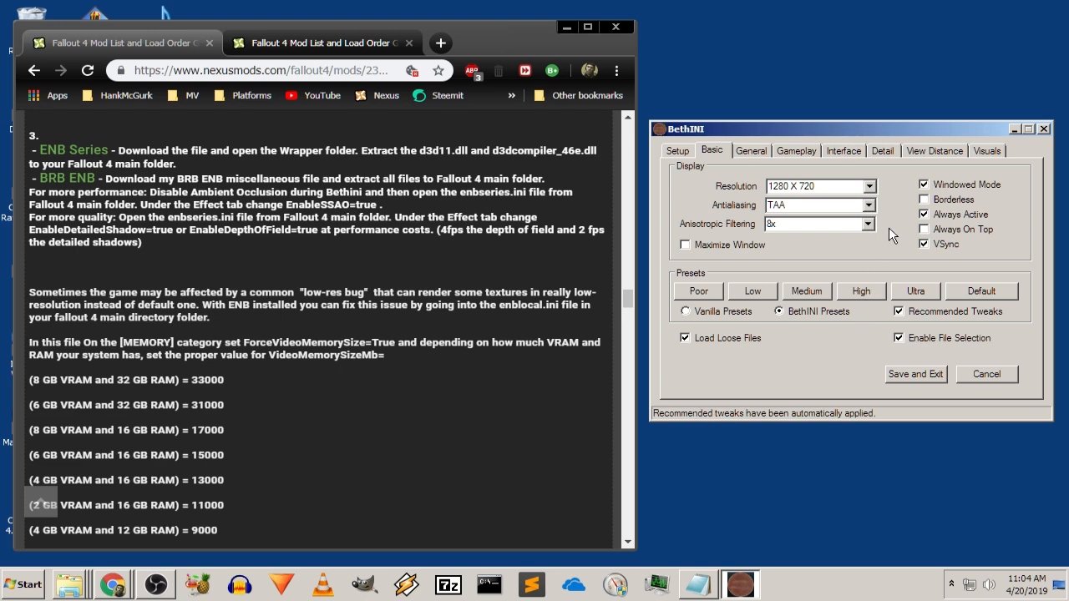
pyautogui.click(762, 152)
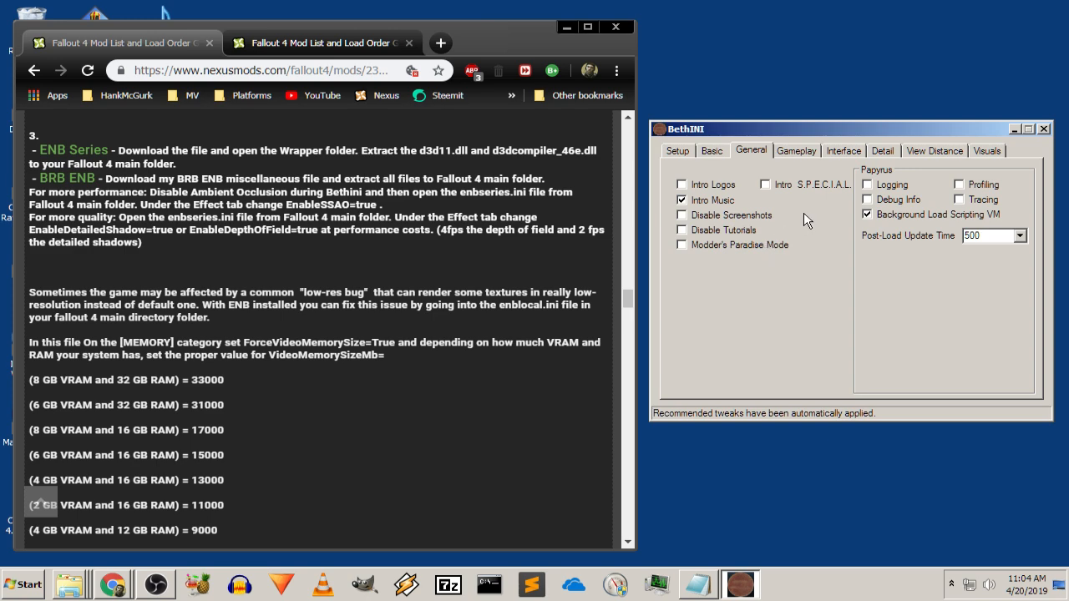
pyautogui.click(678, 151)
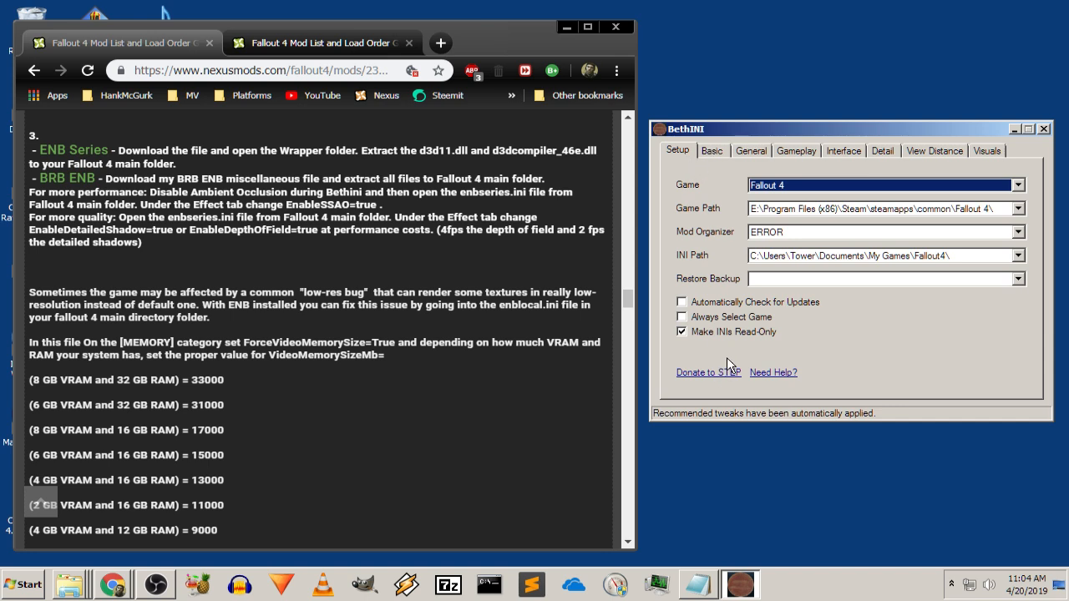
pyautogui.click(712, 152)
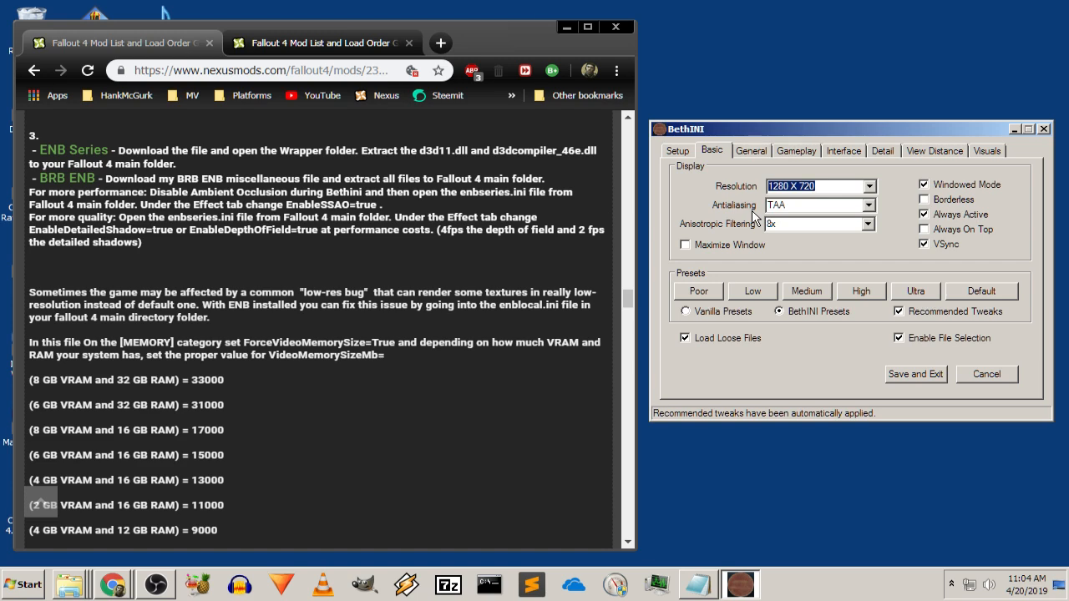
pyautogui.click(861, 291)
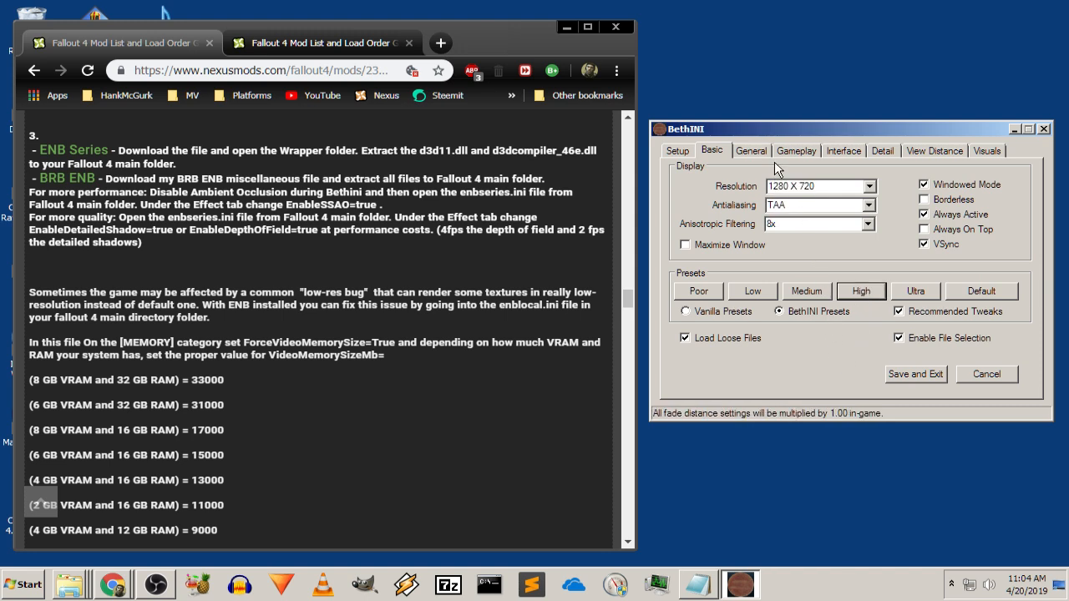
# Turn off Intro Music and turn on Disable Tutorials in the General settings
pyautogui.click(751, 151)
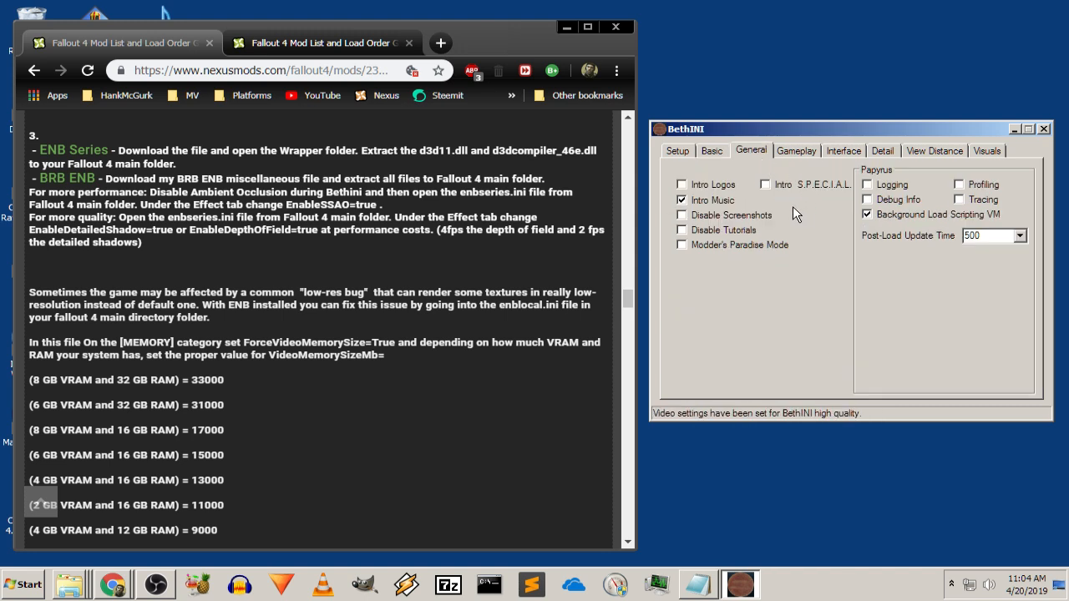
pyautogui.click(690, 204)
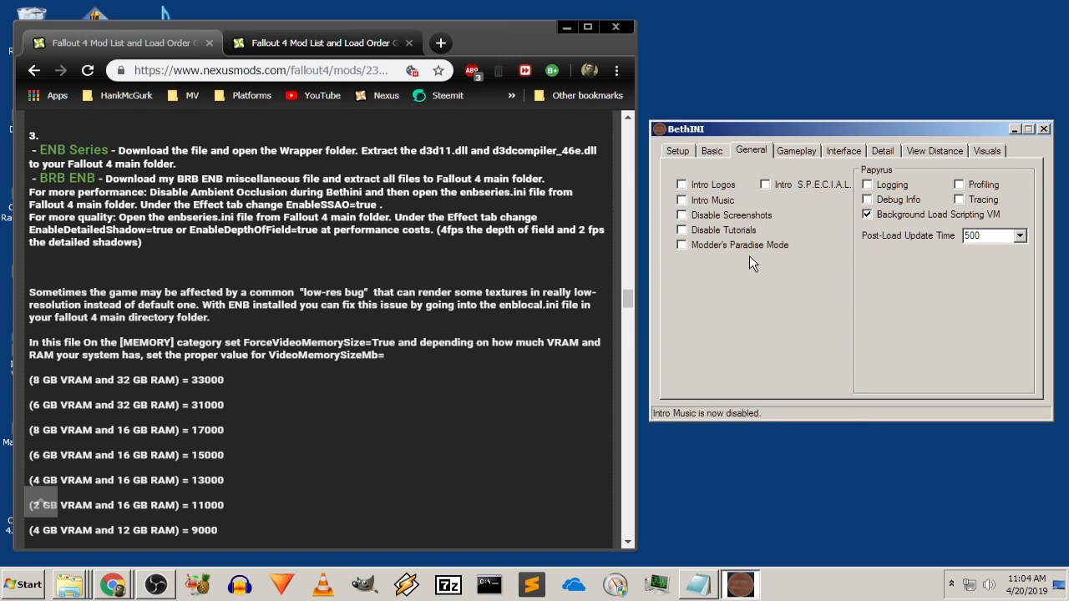
pyautogui.click(681, 230)
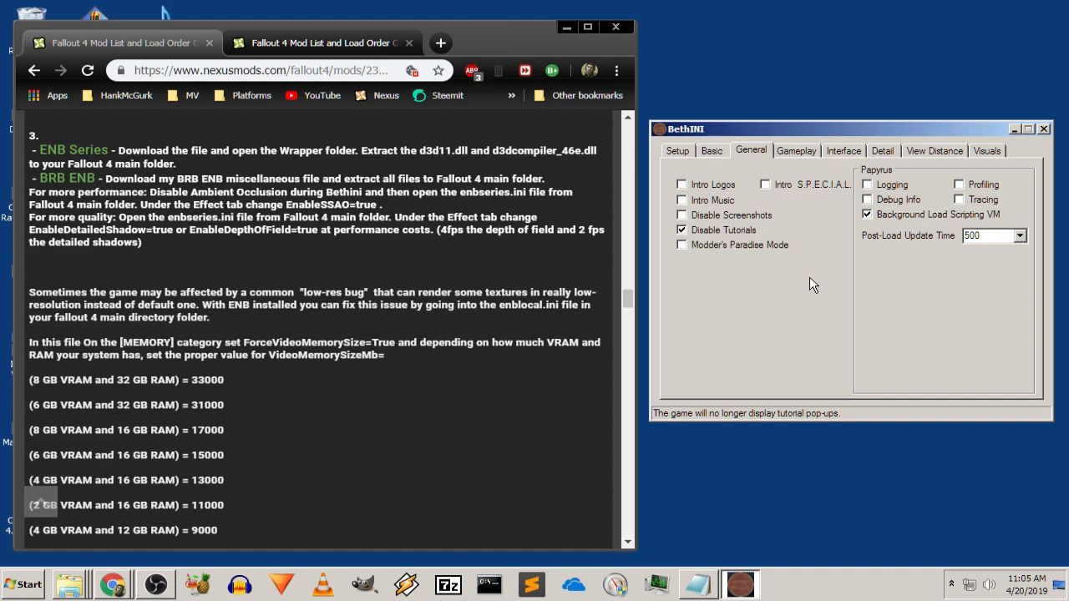
# Look over the Gameplay, Interface and Detail settings and find the BethINI settings instructions in the guide
pyautogui.click(797, 151)
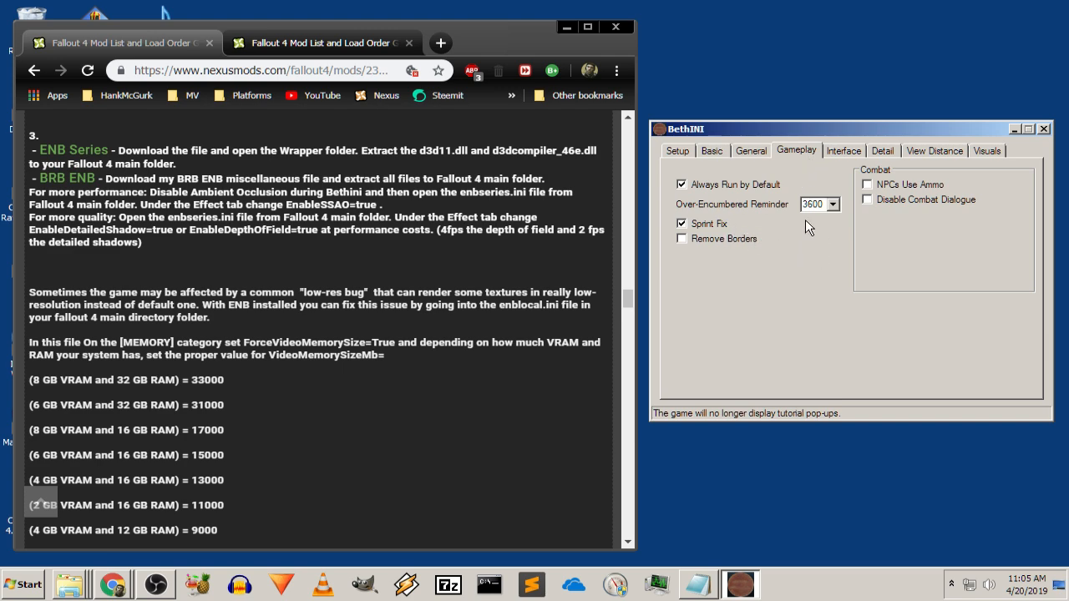
pyautogui.click(841, 151)
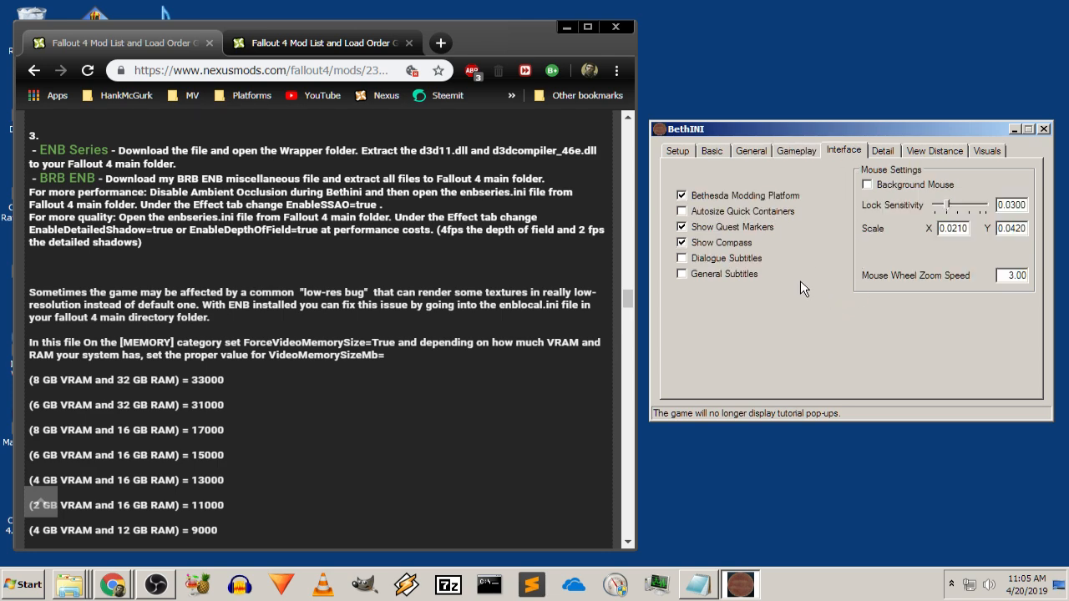
pyautogui.click(897, 153)
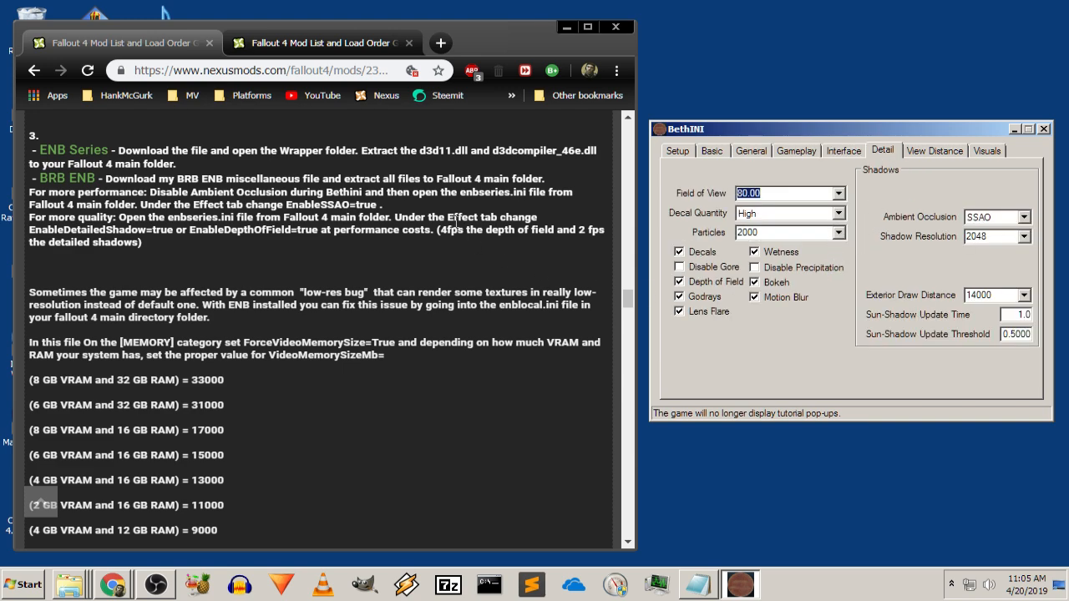
pyautogui.click(461, 227)
pyautogui.scroll(7, 458, 251)
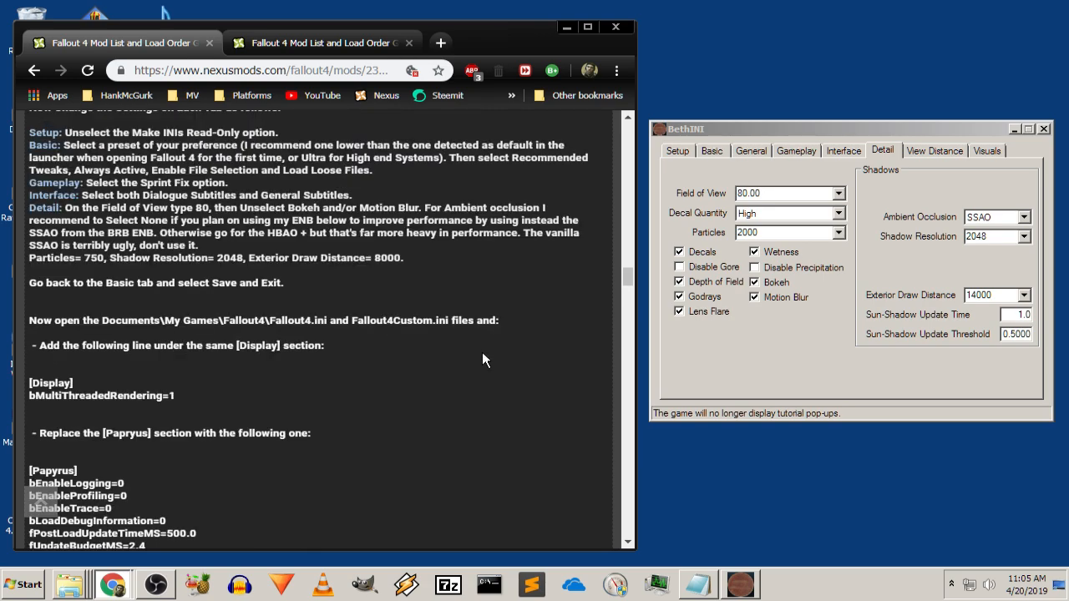
pyautogui.scroll(7, 480, 376)
pyautogui.scroll(8, 480, 378)
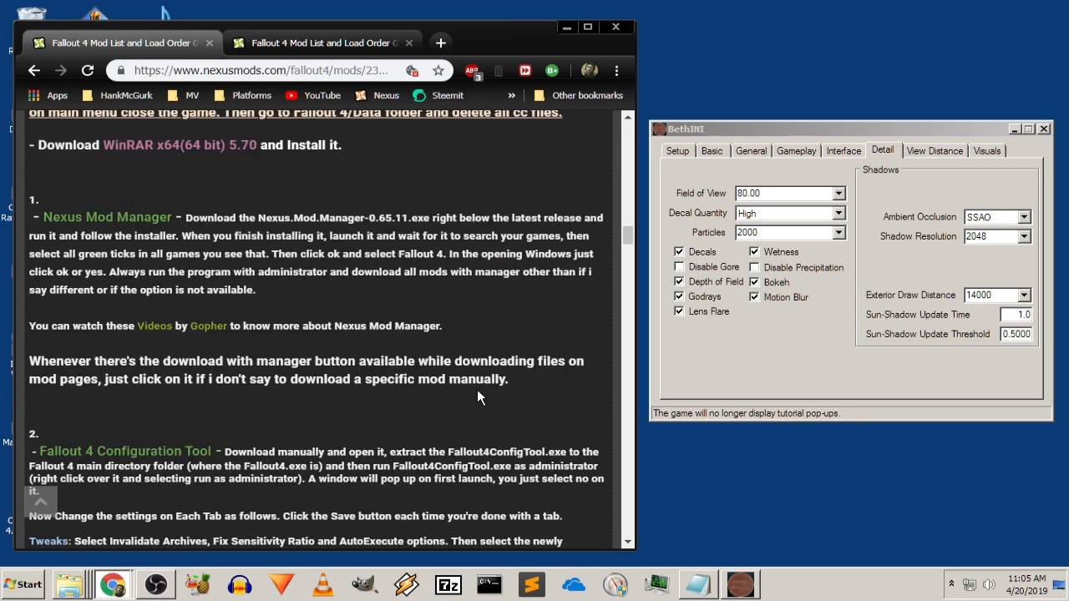
pyautogui.scroll(-14, 477, 389)
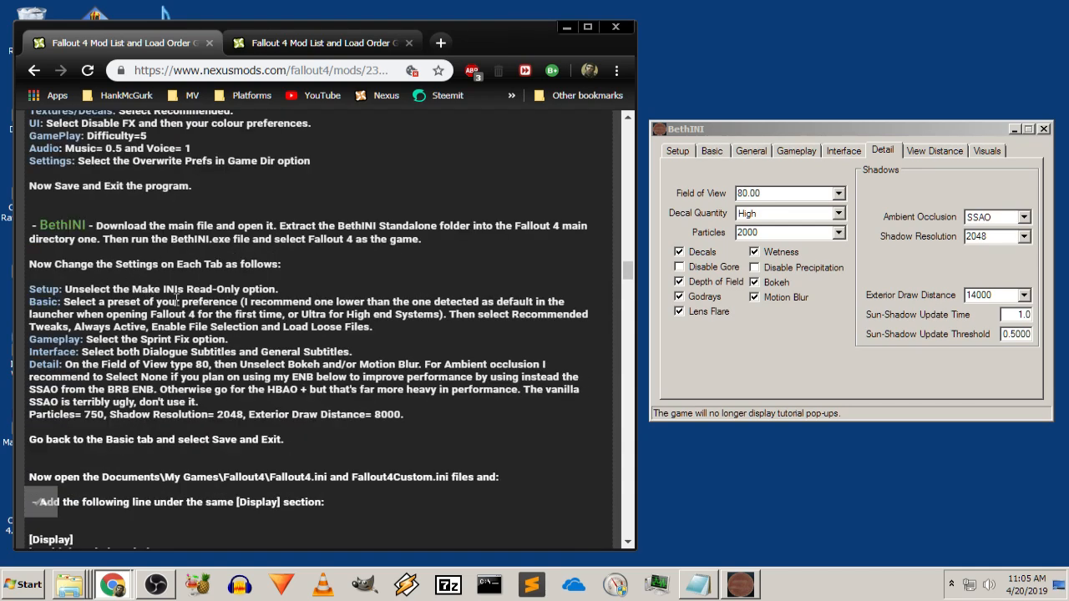
# Turn off Make INIs Read-Only in the Setup settings and VSync in the Basic settings
pyautogui.click(678, 152)
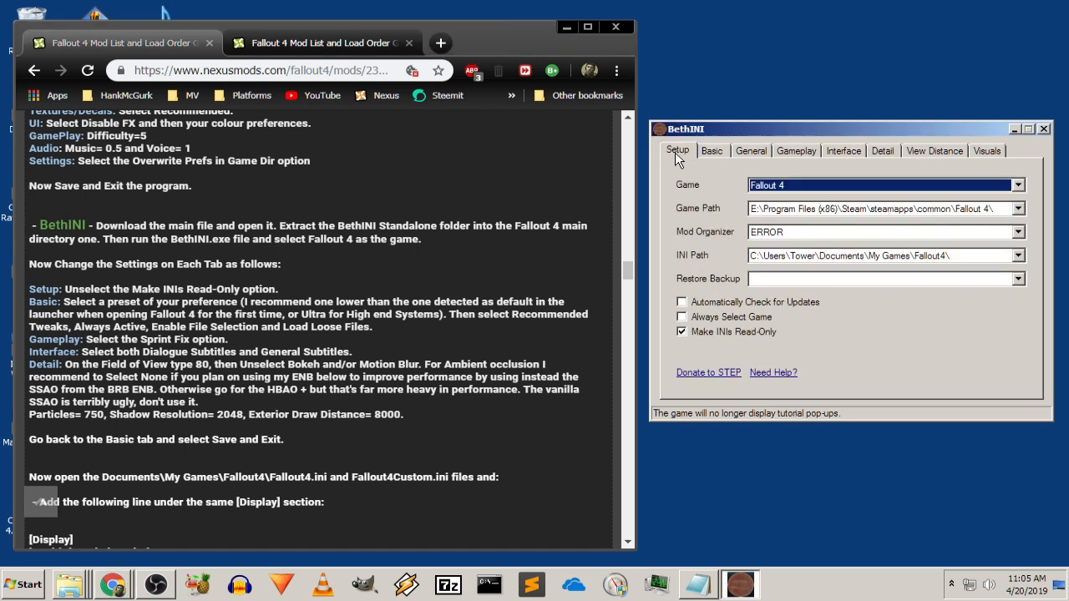
pyautogui.click(681, 336)
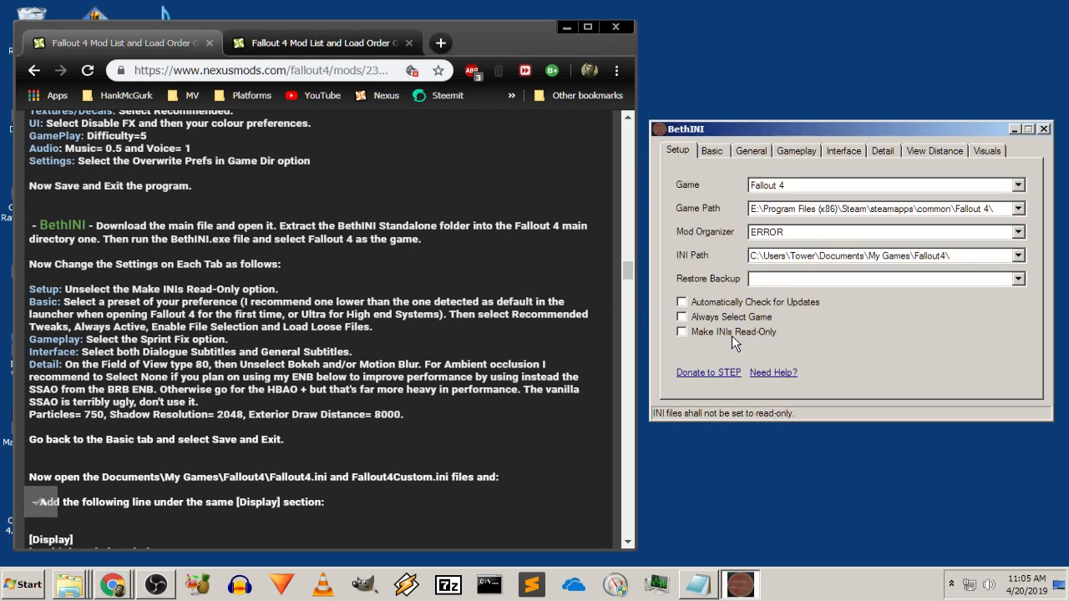
pyautogui.click(712, 152)
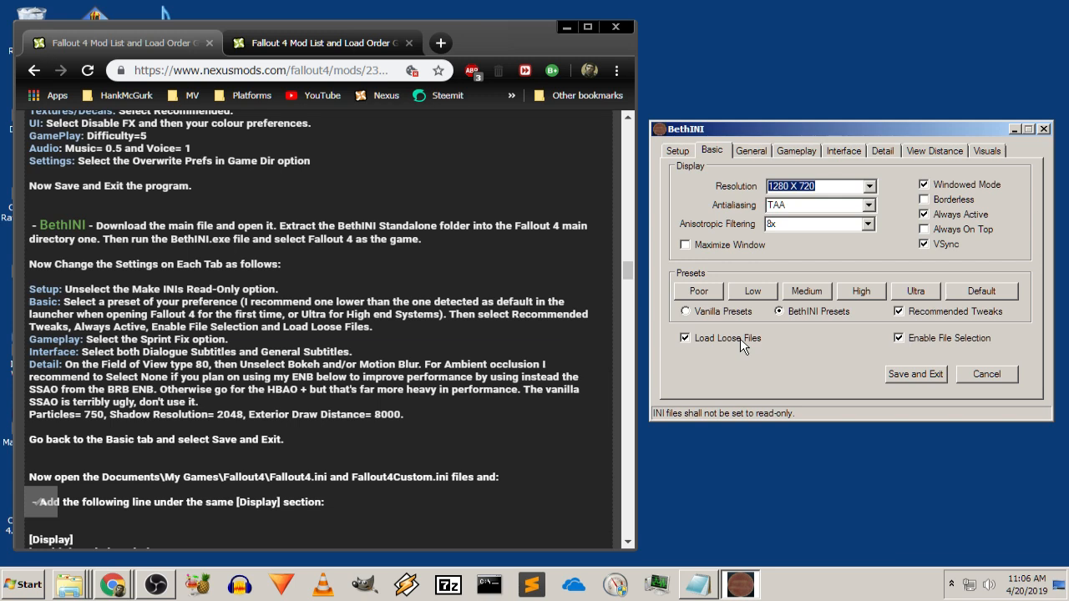
pyautogui.click(925, 244)
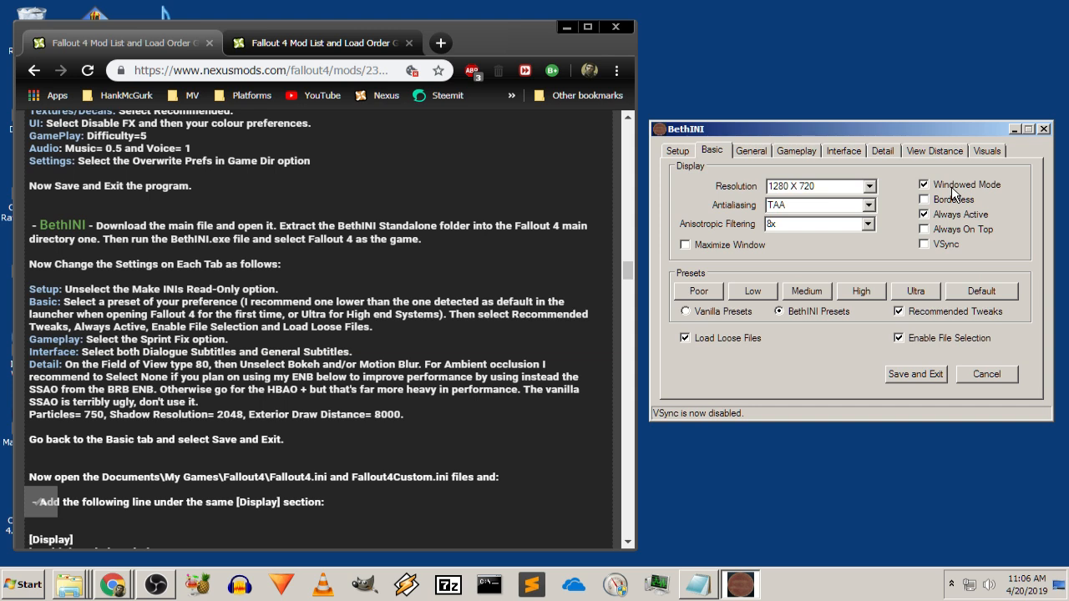
# Turn off Always Run by Default in the Gameplay settings and Bethesda Modding Platform in the Interface settings
pyautogui.click(796, 151)
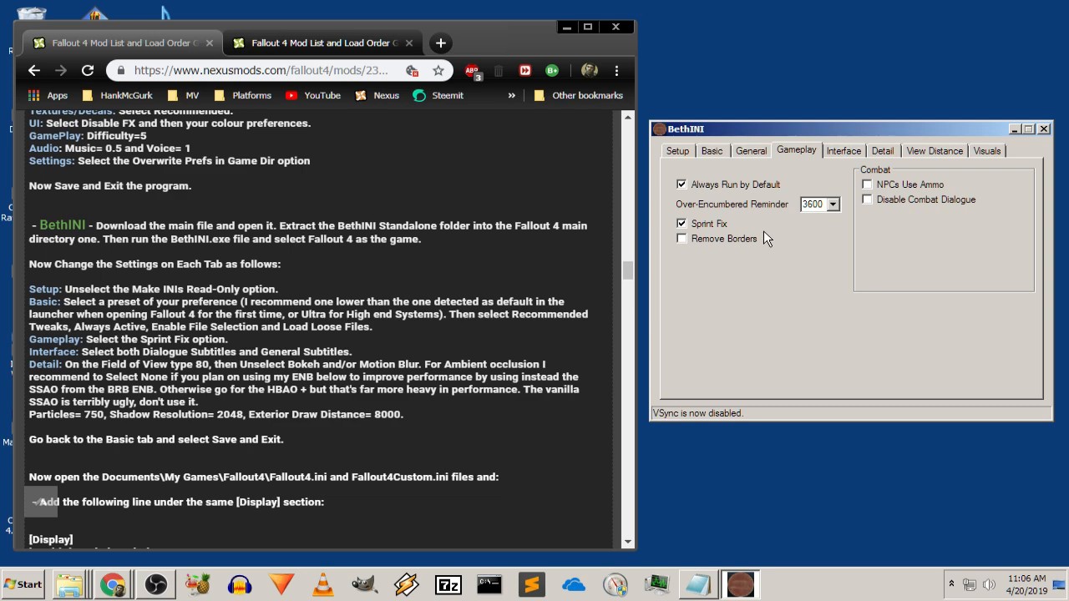
pyautogui.click(735, 185)
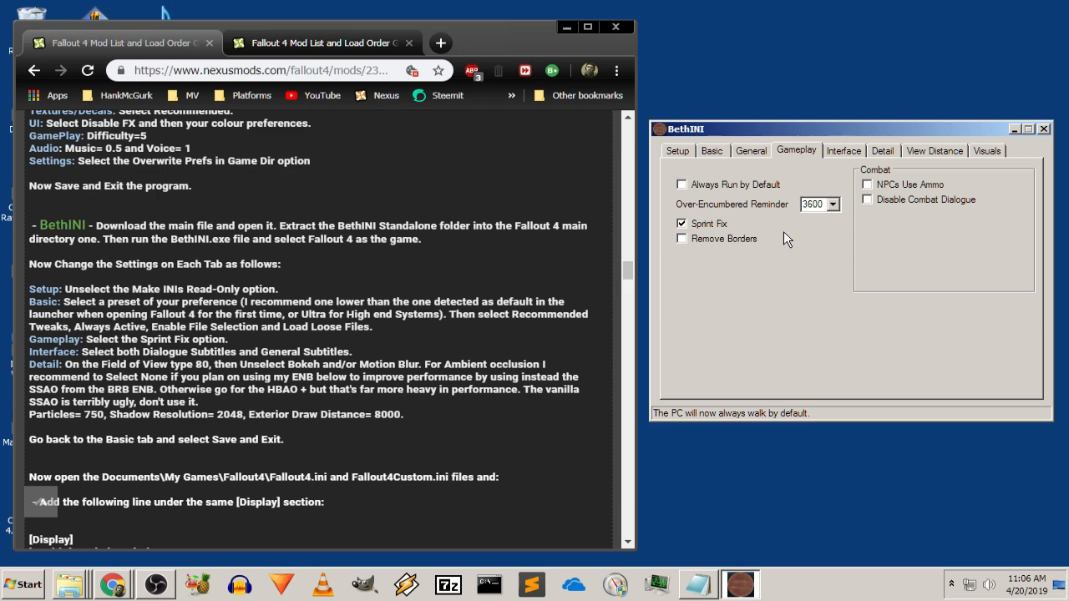
pyautogui.click(843, 152)
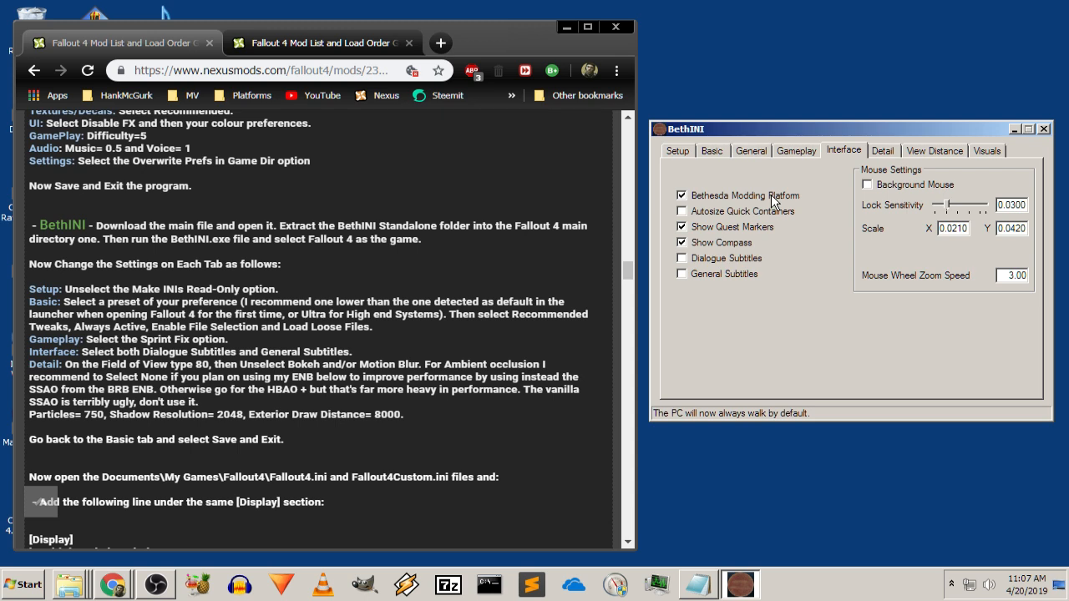
pyautogui.click(770, 194)
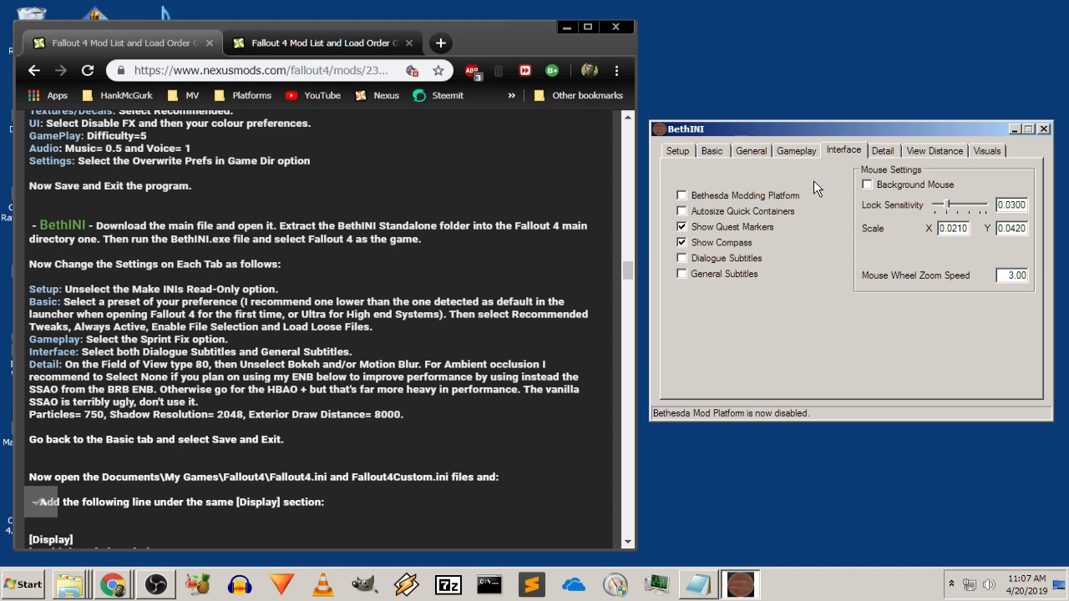
# Turn off Bokeh and Motion Blur in the Detail settings, as the guide recommends
pyautogui.click(881, 151)
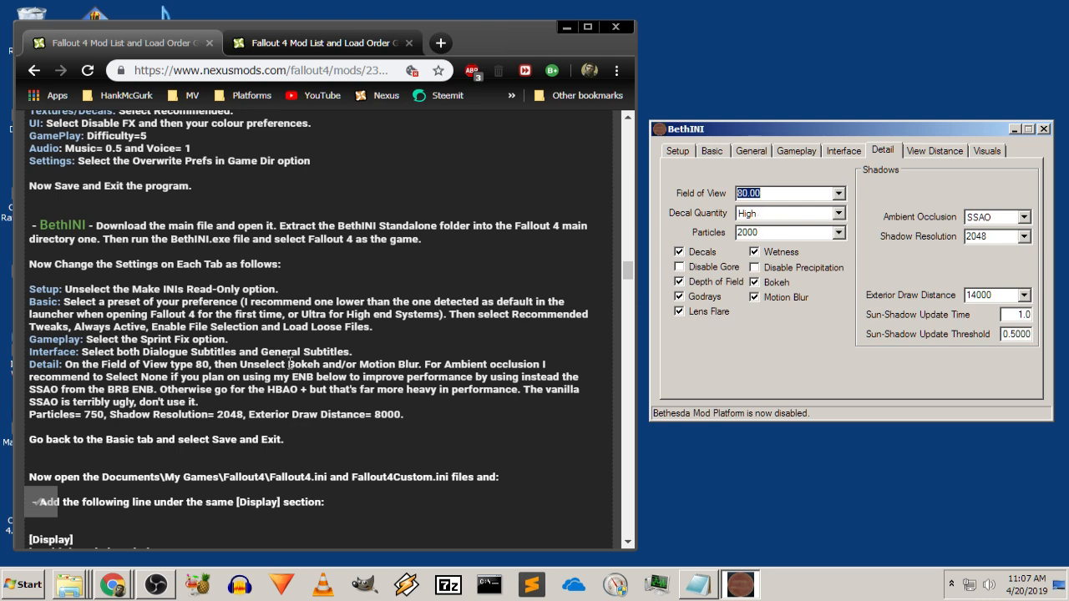
pyautogui.moveTo(289, 367); pyautogui.dragTo(421, 343)
pyautogui.rightClick(421, 343)
pyautogui.moveTo(330, 368); pyautogui.dragTo(335, 366)
pyautogui.click(756, 280)
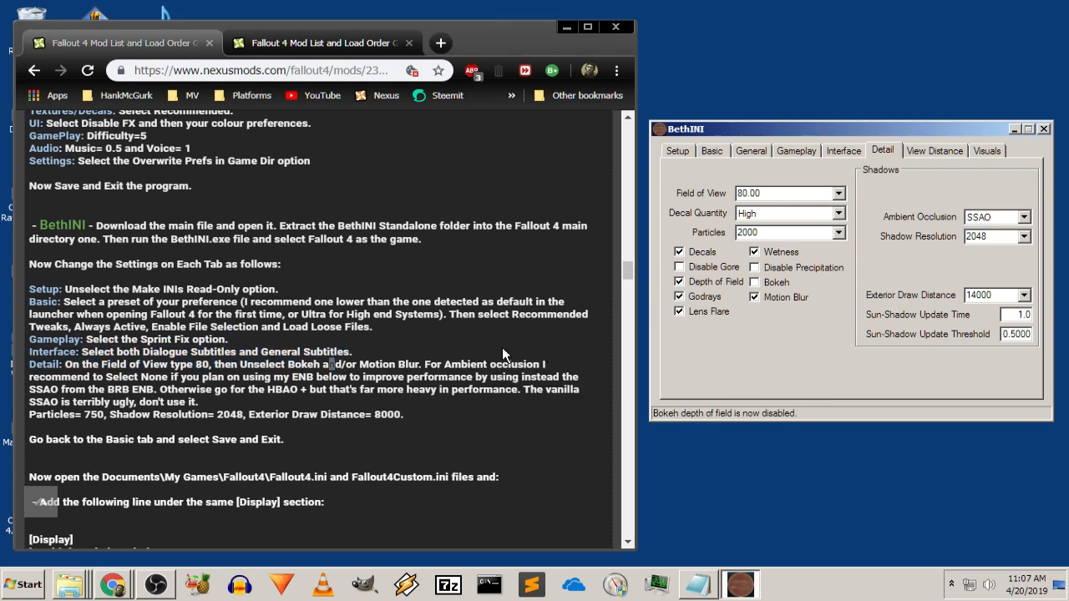
pyautogui.click(755, 297)
# Check the guide's Ambient Occlusion recommendation and set Ambient Occlusion to None in the Detail settings
pyautogui.click(488, 338)
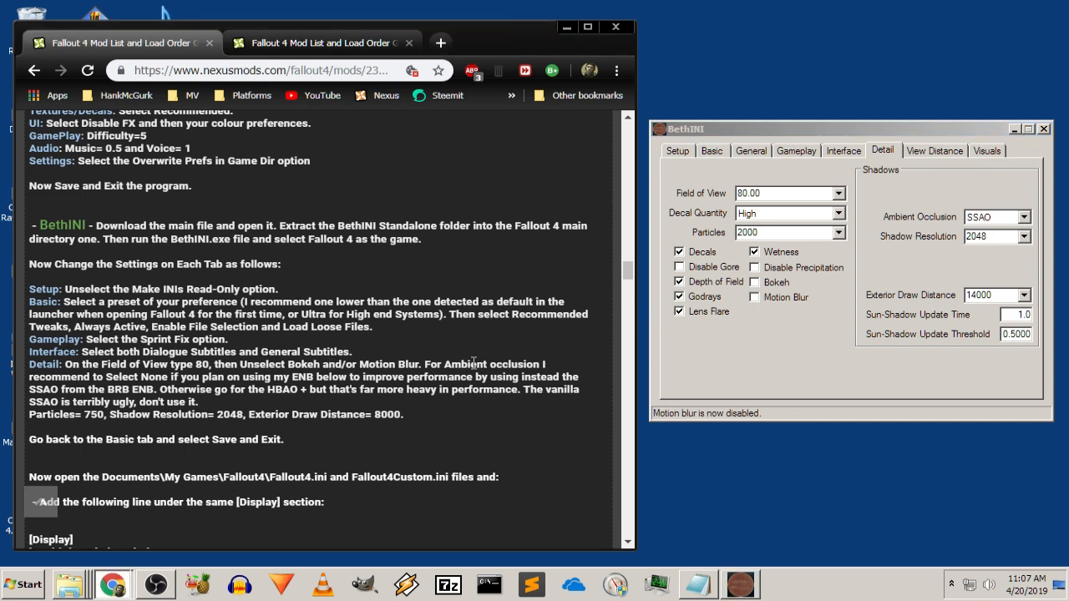
pyautogui.moveTo(139, 377)
pyautogui.mouseDown()
pyautogui.moveTo(279, 390)
pyautogui.moveTo(299, 379)
pyautogui.moveTo(360, 378)
pyautogui.moveTo(371, 390)
pyautogui.moveTo(430, 377)
pyautogui.moveTo(190, 402)
pyautogui.moveTo(117, 378)
pyautogui.moveTo(59, 390)
pyautogui.moveTo(151, 394)
pyautogui.mouseUp()
pyautogui.click(151, 396)
pyautogui.click(994, 217)
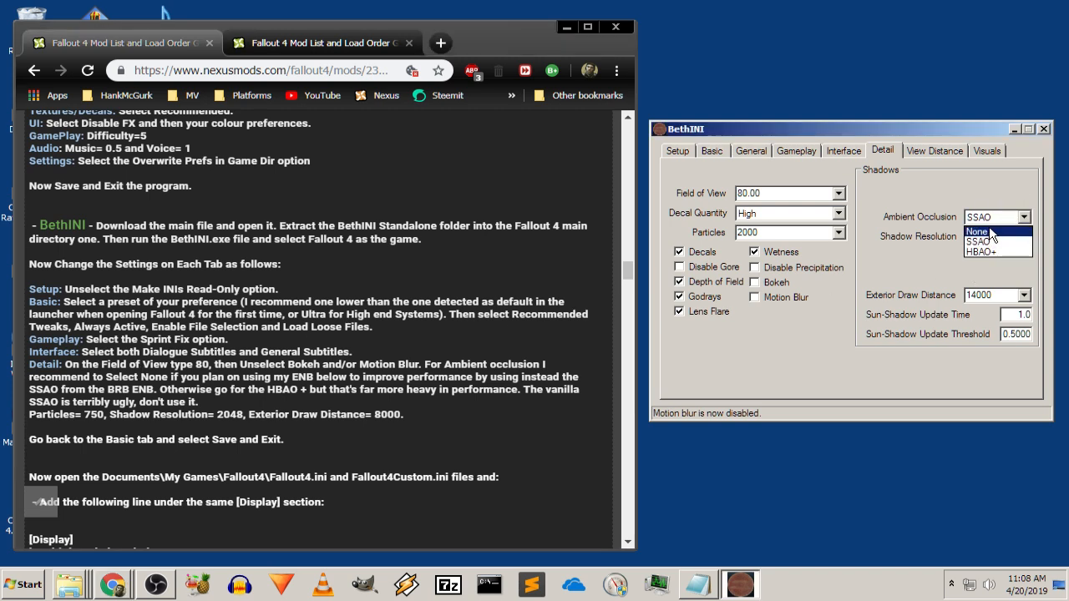
pyautogui.click(989, 232)
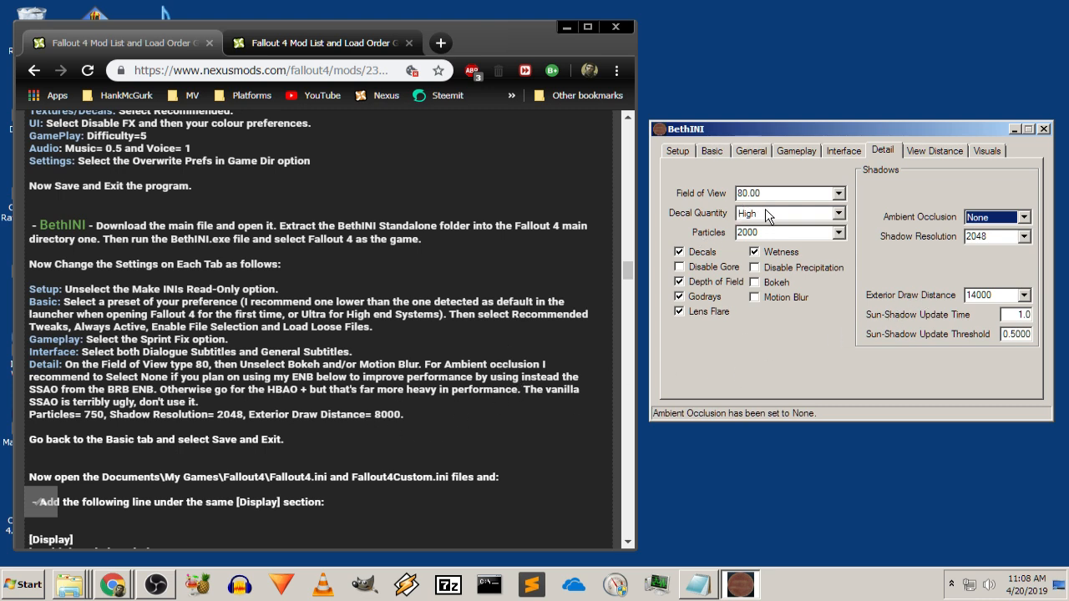
# Set Particles to 750 and Exterior Draw Distance to 8000 in the Detail settings, and save and exit BethINI from the Basic settings
pyautogui.doubleClick(770, 233)
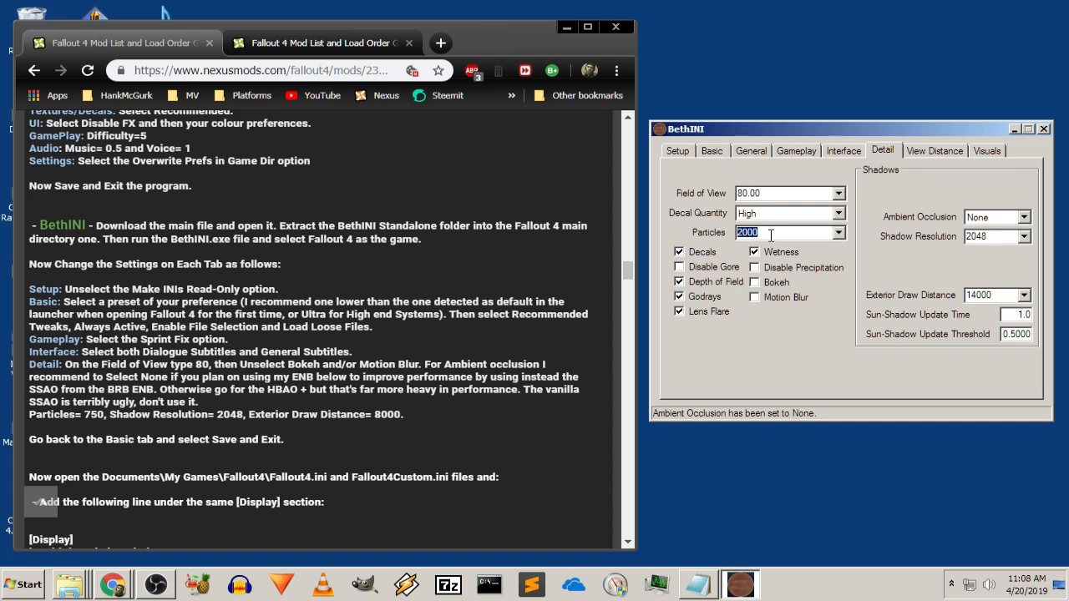
pyautogui.press('BackSpace')
pyautogui.write('750')
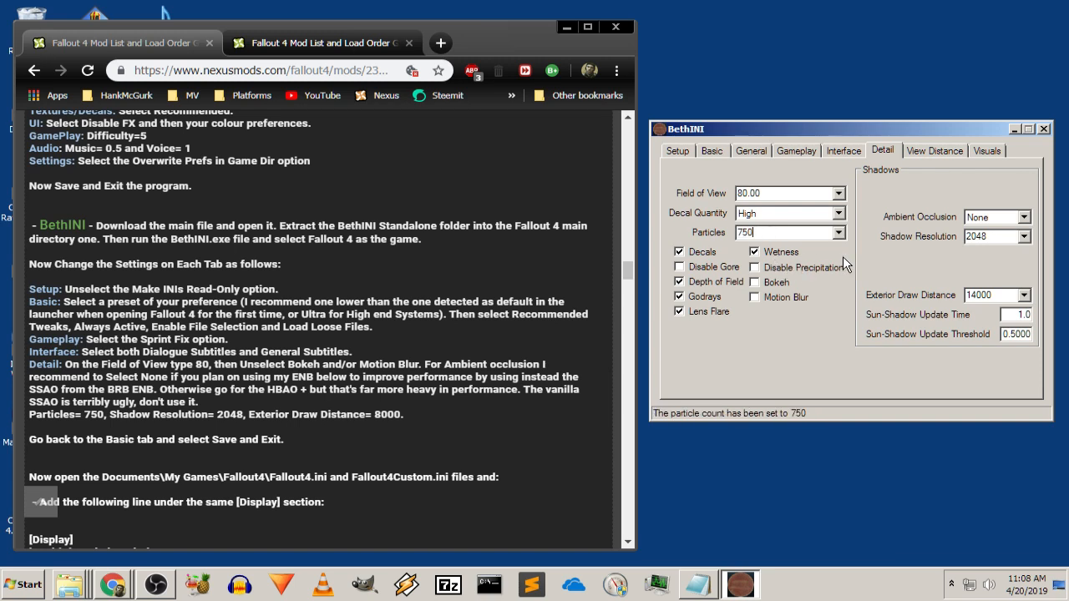
pyautogui.doubleClick(995, 235)
pyautogui.doubleClick(1000, 294)
pyautogui.press('BackSpace')
pyautogui.write('8000')
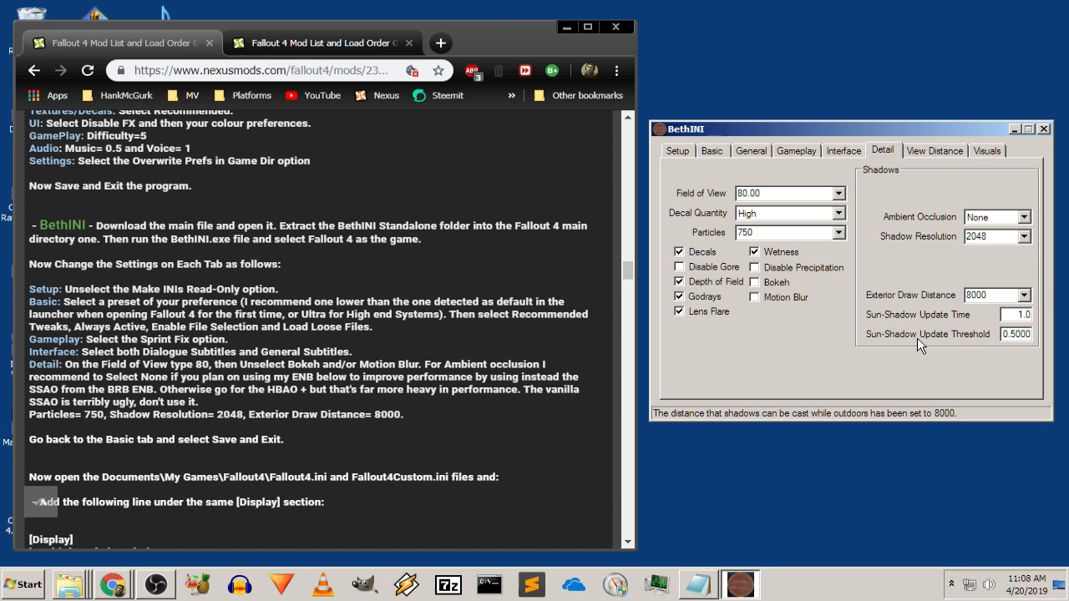
pyautogui.click(713, 152)
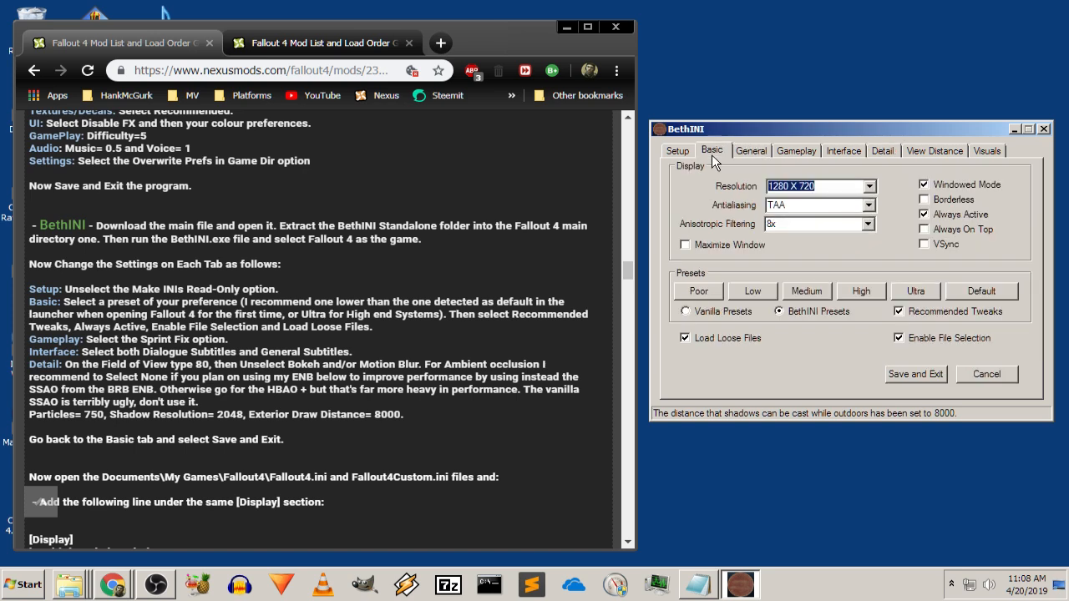
pyautogui.click(903, 376)
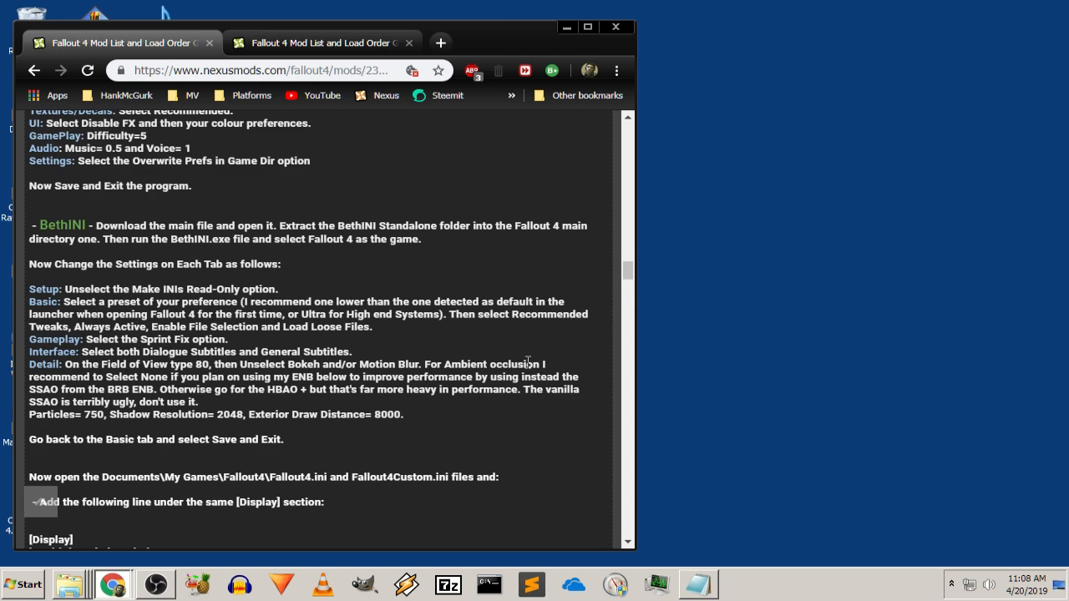
# Read the guide's INI editing instructions and open the My Games Fallout4 folder from its desktop shortcut, beside the guide
pyautogui.moveTo(153, 483); pyautogui.dragTo(499, 479)
pyautogui.click(254, 486)
pyautogui.scroll(-4, 236, 462)
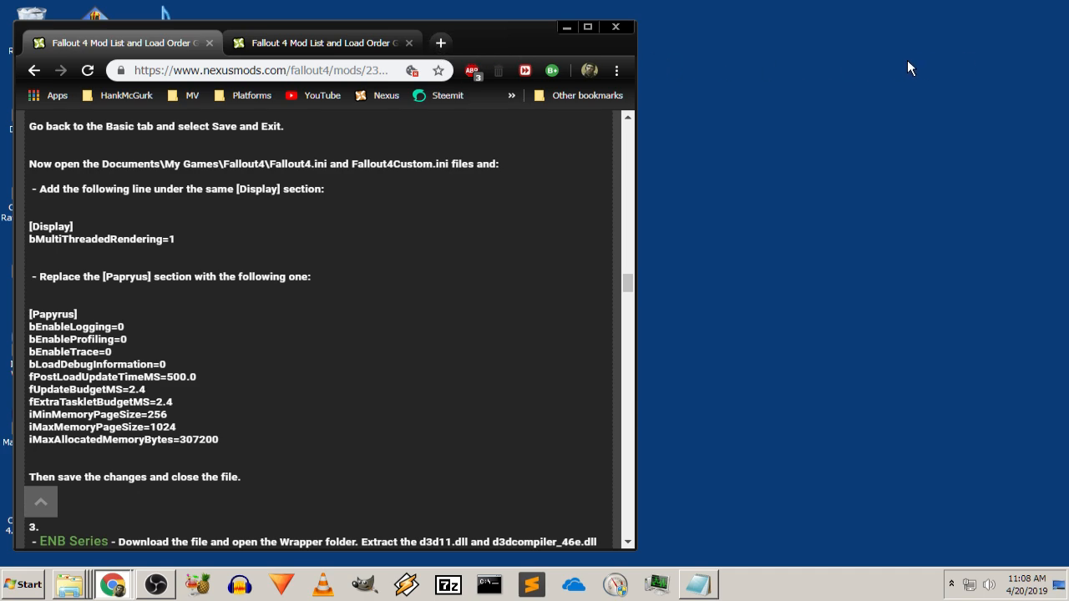
pyautogui.moveTo(471, 46); pyautogui.dragTo(911, 49)
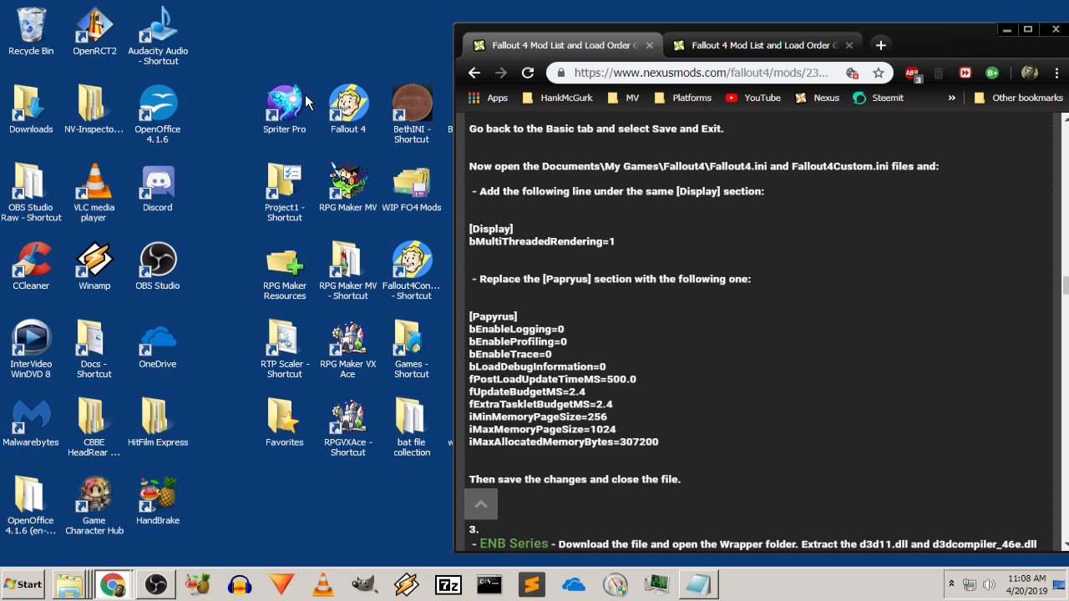
pyautogui.moveTo(939, 42); pyautogui.dragTo(236, 21)
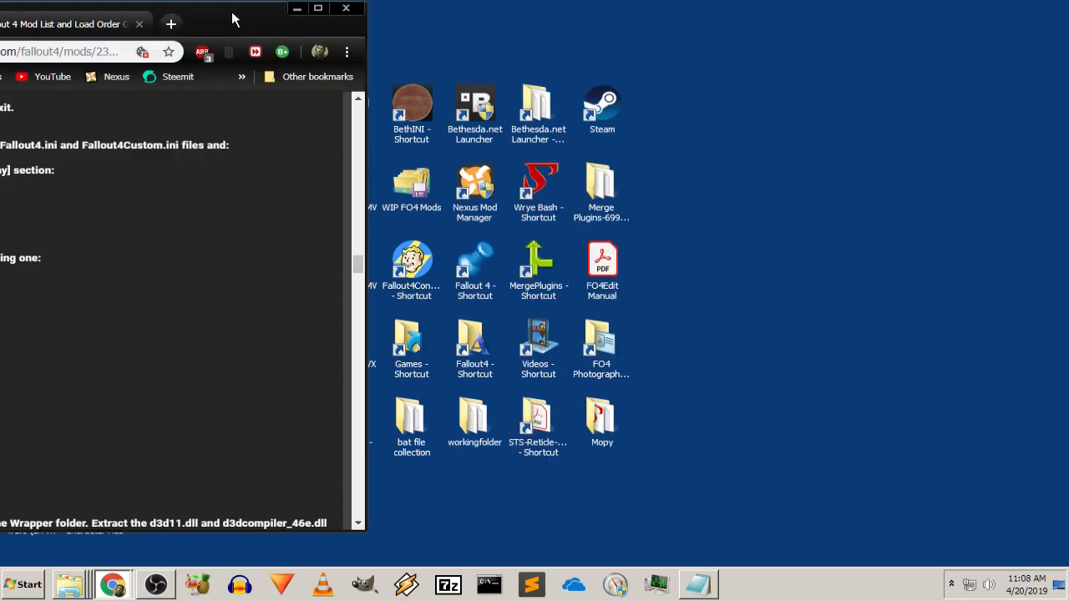
pyautogui.doubleClick(482, 358)
pyautogui.moveTo(268, 18); pyautogui.dragTo(477, 34)
pyautogui.click(762, 59)
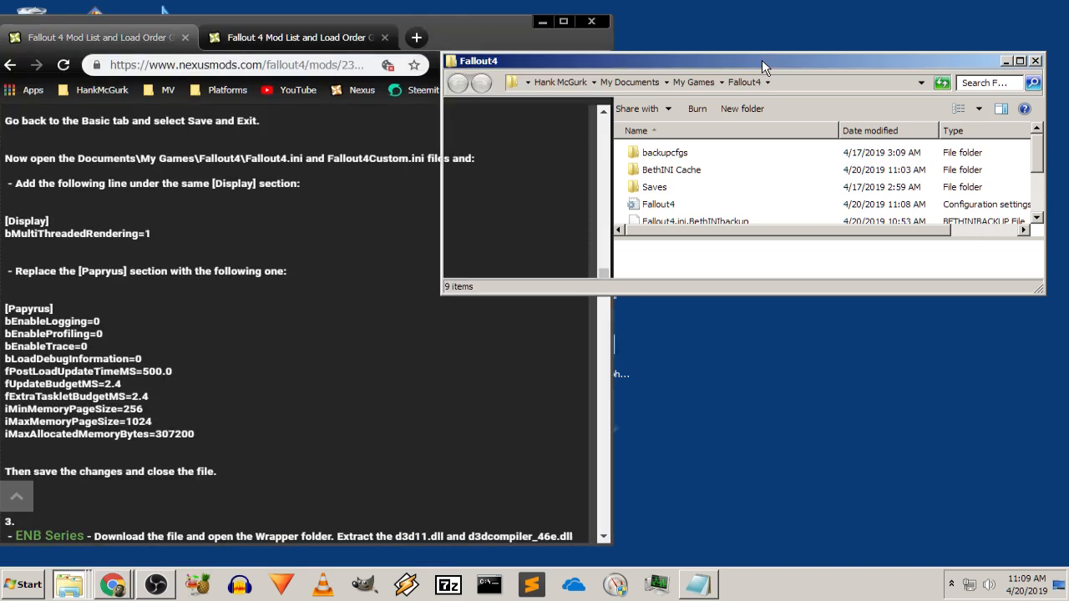
pyautogui.moveTo(471, 35); pyautogui.dragTo(485, 40)
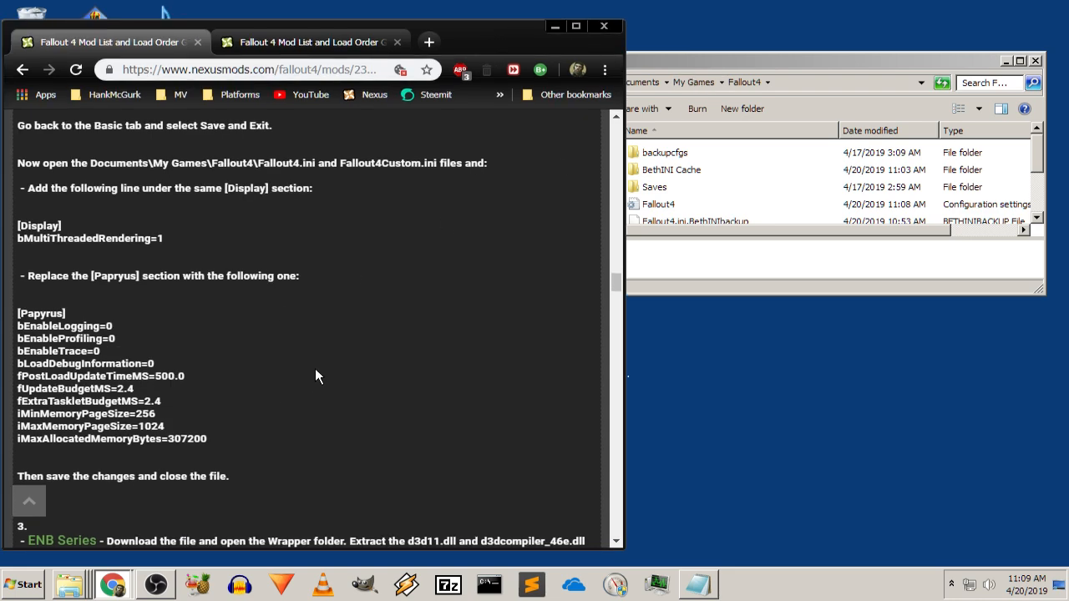
# Check which INI files the guide names, open Fallout4.ini in Notepad and go to its [Display] section
pyautogui.scroll(2, 284, 270)
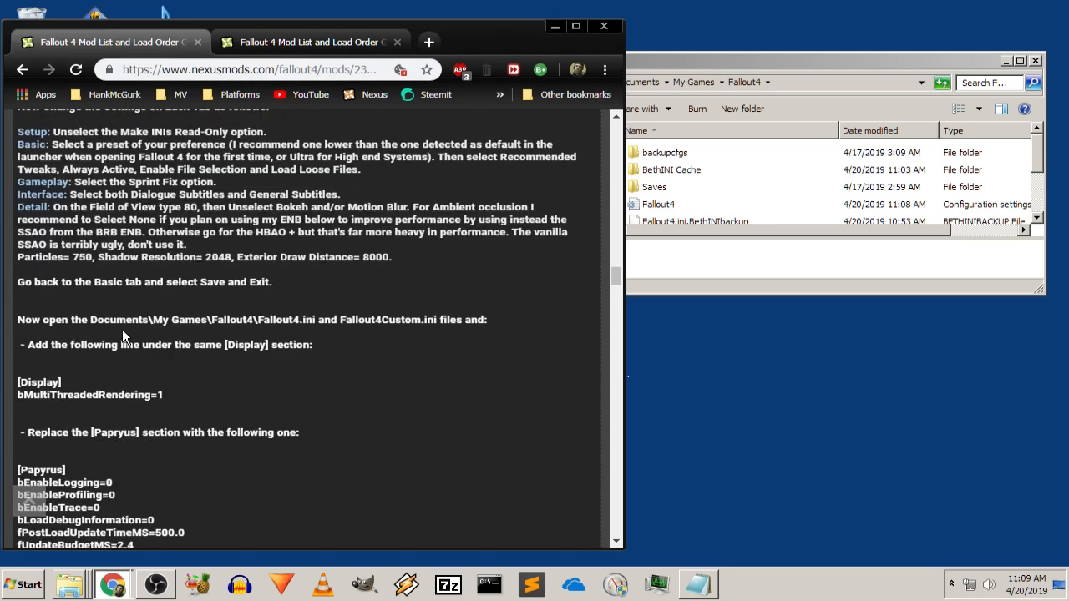
pyautogui.moveTo(259, 323); pyautogui.dragTo(316, 323)
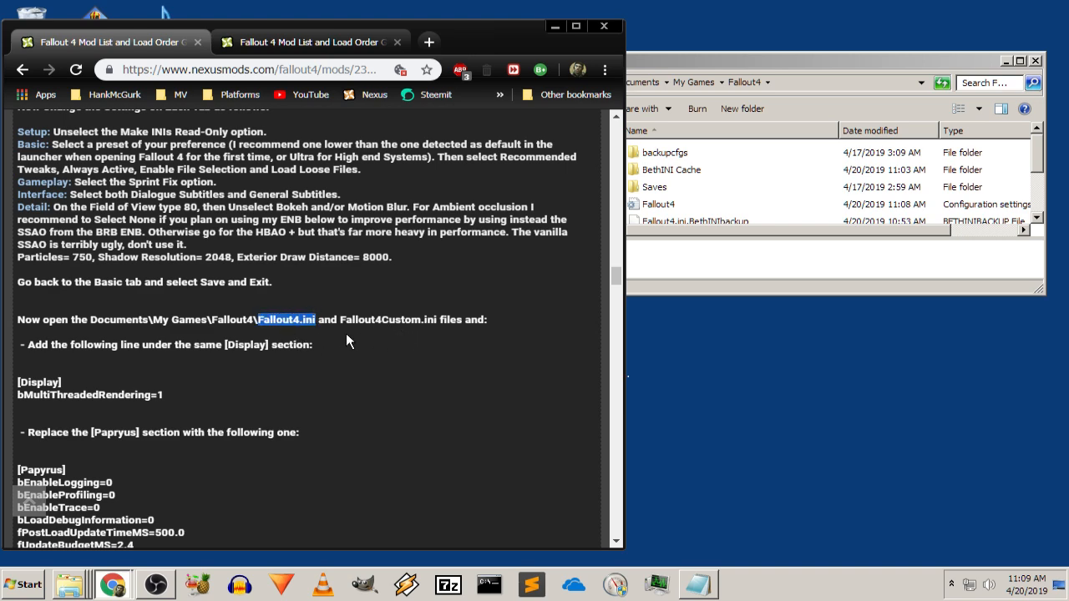
pyautogui.moveTo(389, 324); pyautogui.dragTo(488, 324)
pyautogui.click(382, 324)
pyautogui.click(723, 204)
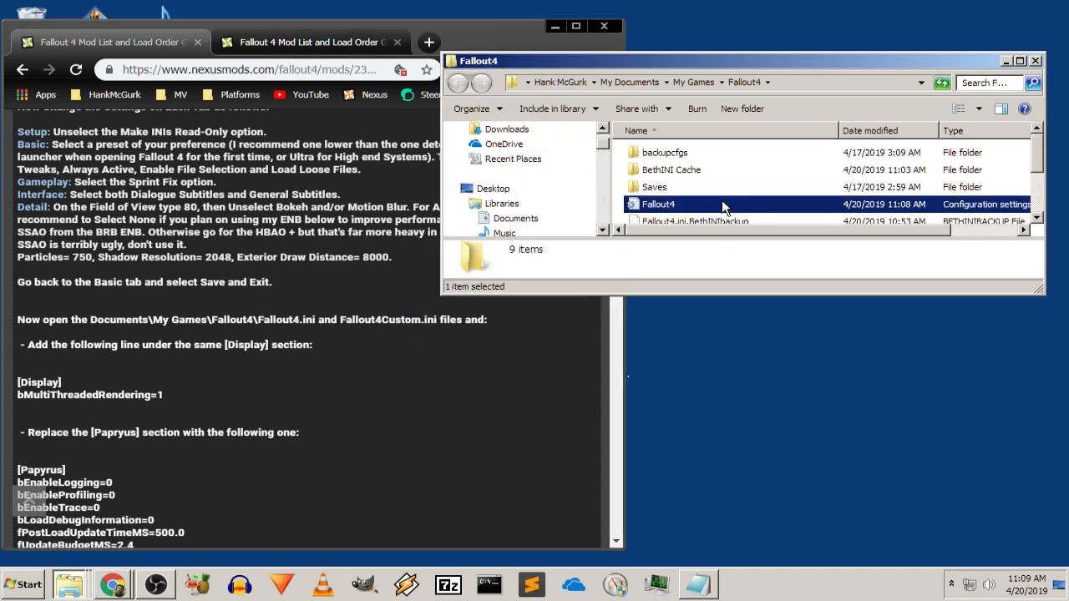
pyautogui.doubleClick(678, 208)
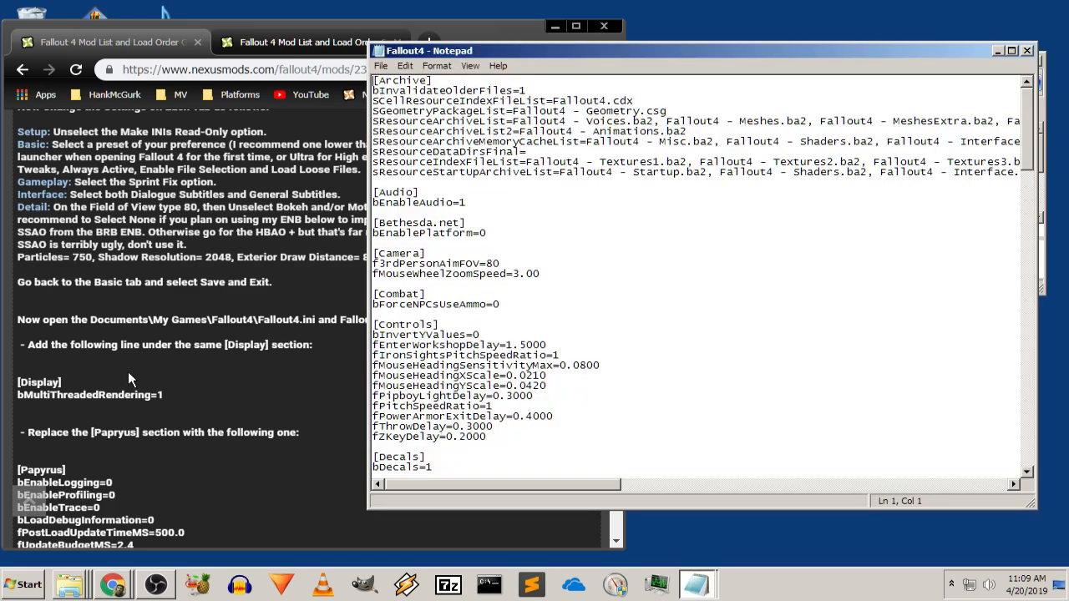
pyautogui.click(426, 334)
pyautogui.scroll(-4, 443, 367)
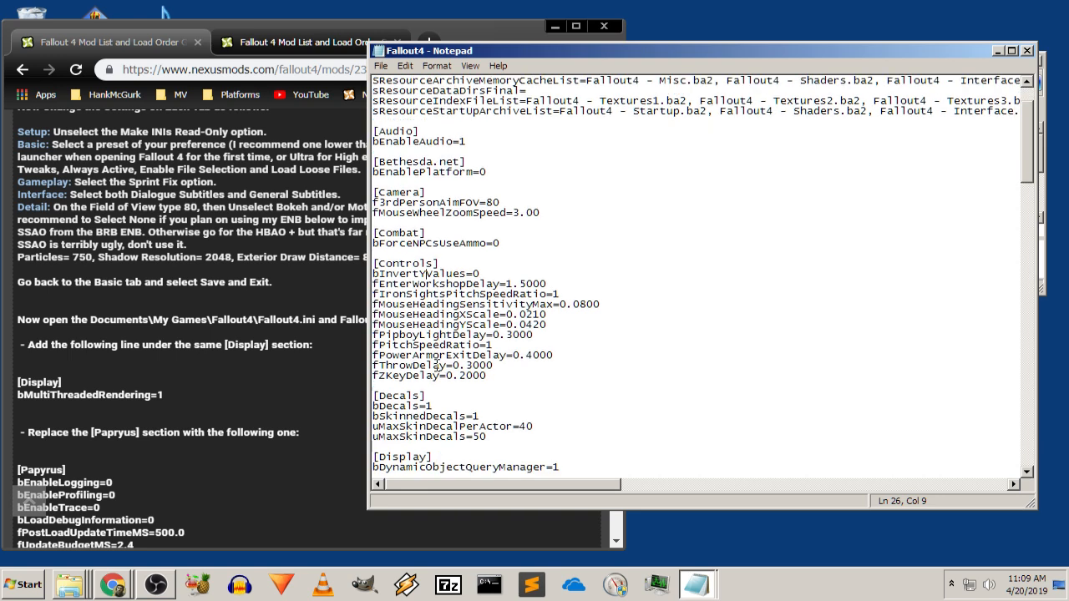
pyautogui.scroll(-4, 455, 368)
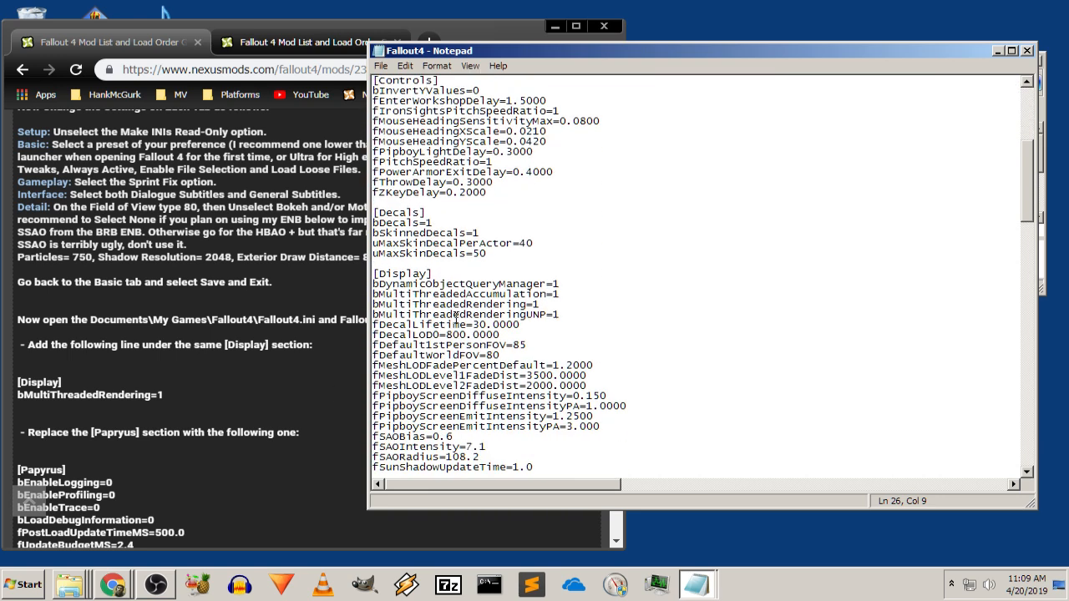
# Try to add the guide's bMultiThreadedRendering=1 line under [Display] in Fallout4.ini, and remove the inserted blank line
pyautogui.click(167, 392)
pyautogui.keyDown('shift'); pyautogui.click(16, 398); pyautogui.keyUp('shift')
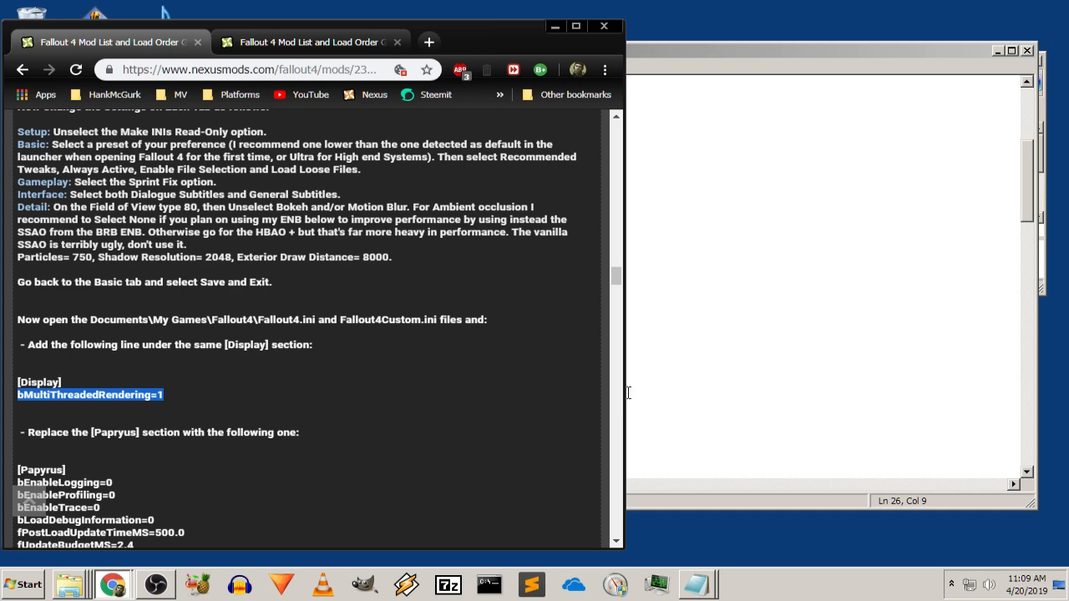
pyautogui.click(842, 57)
pyautogui.click(507, 267)
pyautogui.press('Return')
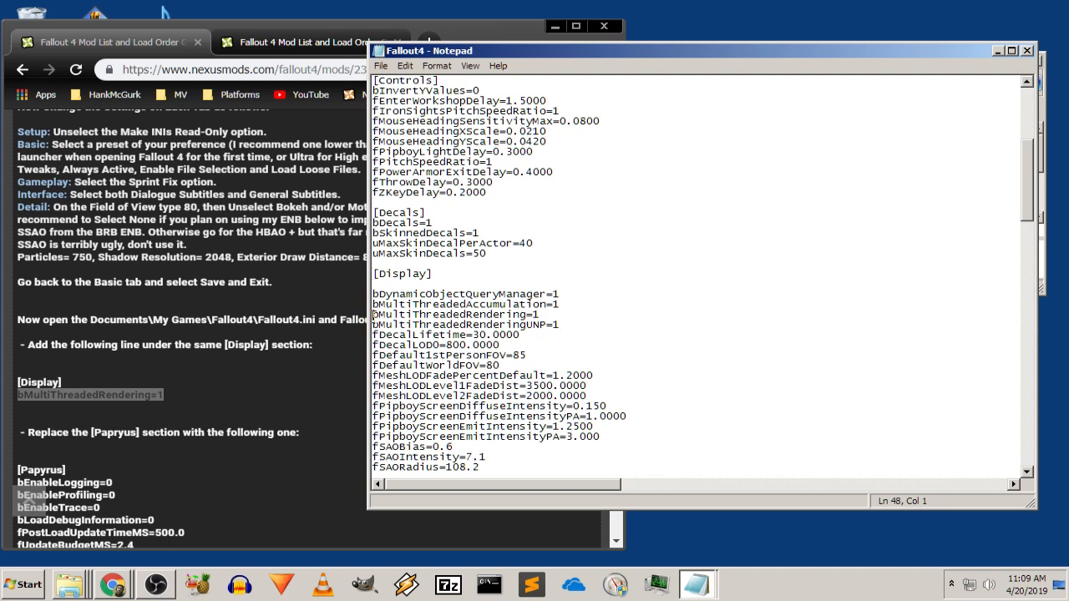
pyautogui.moveTo(374, 314); pyautogui.dragTo(551, 314)
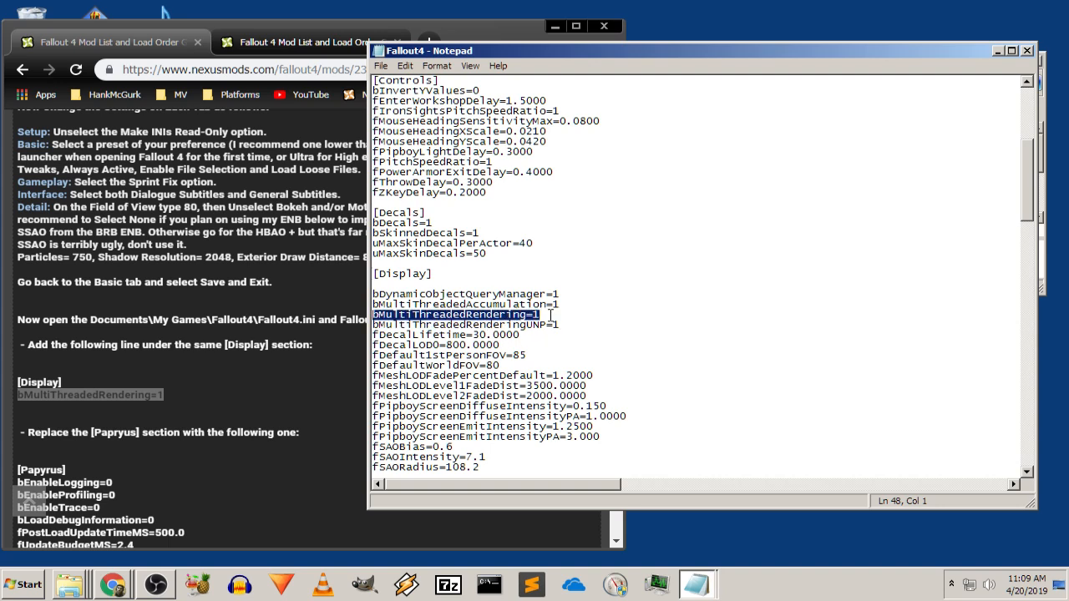
pyautogui.click(560, 295)
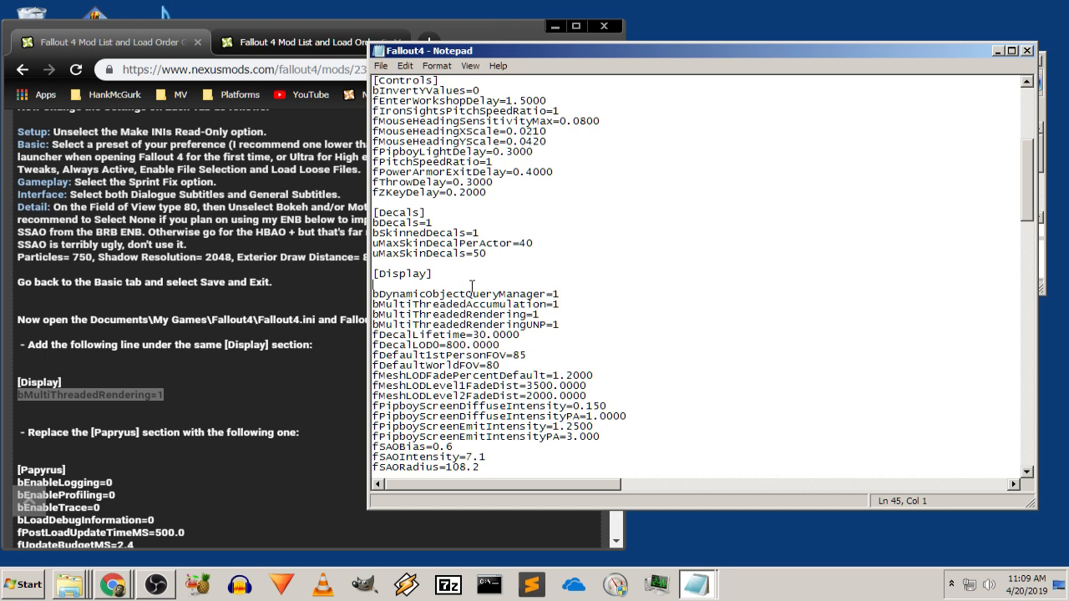
pyautogui.press('BackSpace')
pyautogui.click(629, 293)
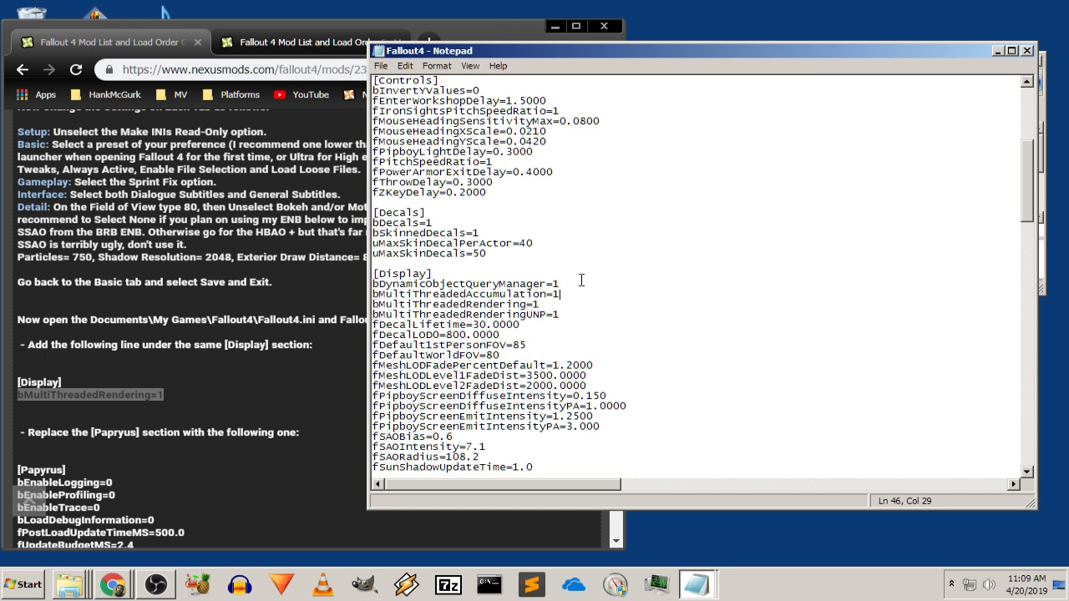
# Save Fallout4.ini and close it
pyautogui.click(393, 66)
pyautogui.click(418, 107)
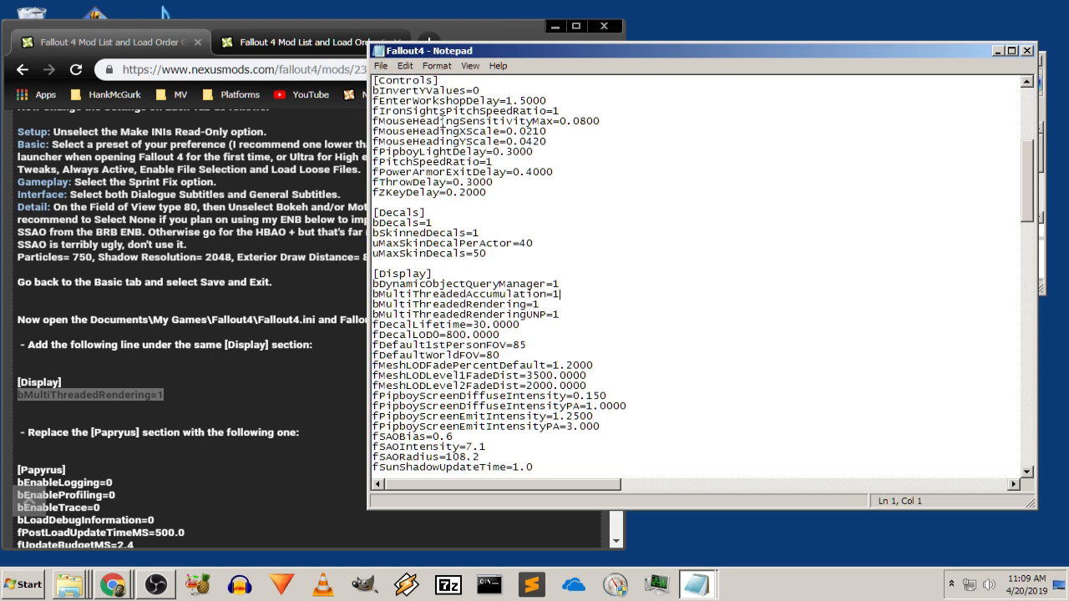
pyautogui.click(1027, 51)
# Open Fallout4Custom.ini from the Fallout4 folder and check its [Display] section for the guide's bMultiThreadedRendering=1 line
pyautogui.click(715, 215)
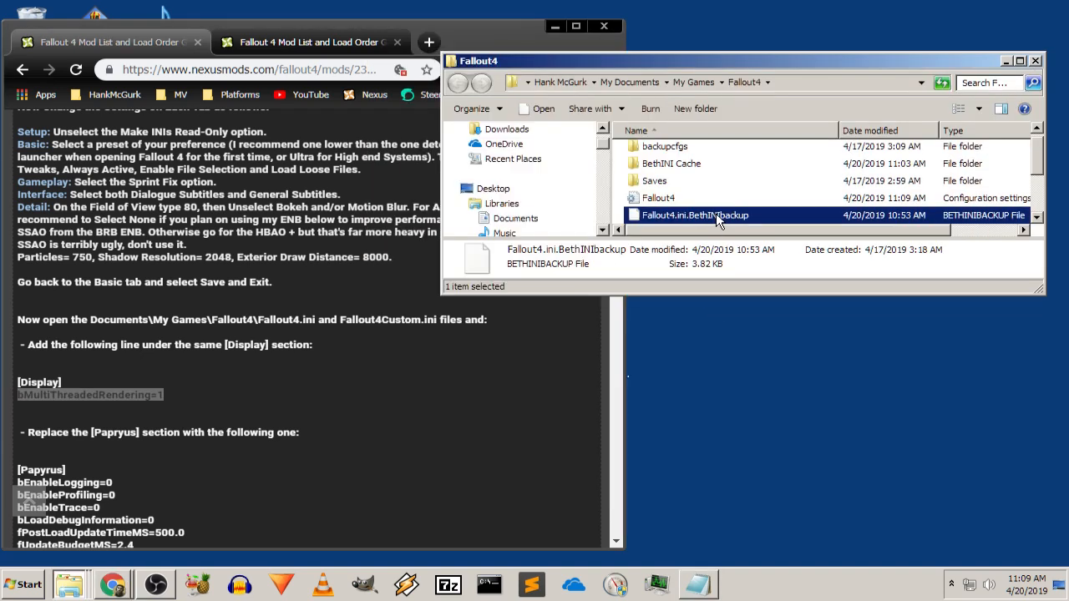
pyautogui.scroll(-2, 716, 214)
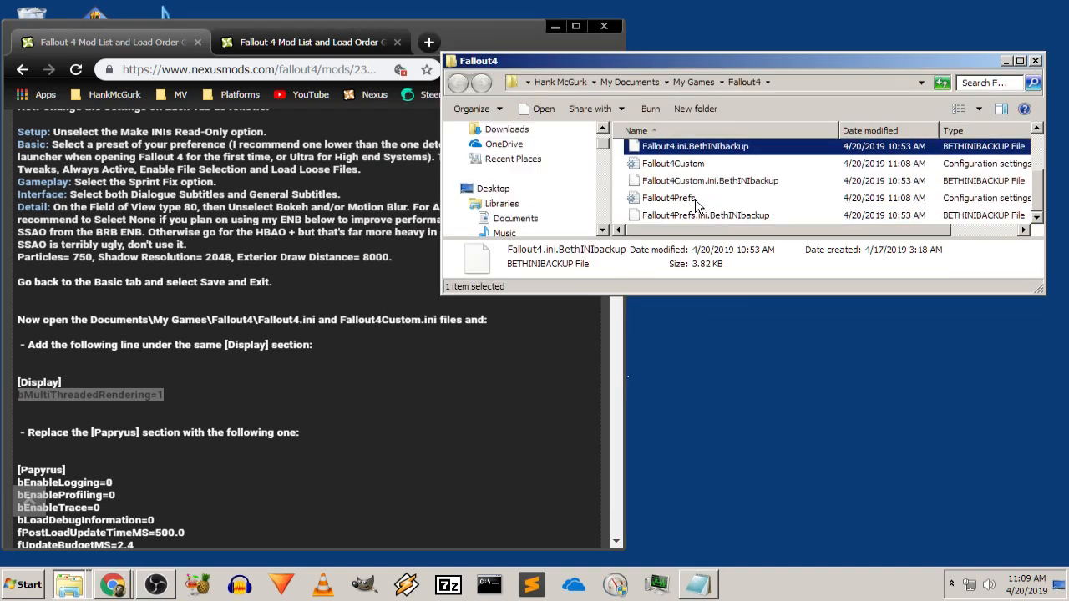
pyautogui.scroll(1, 733, 203)
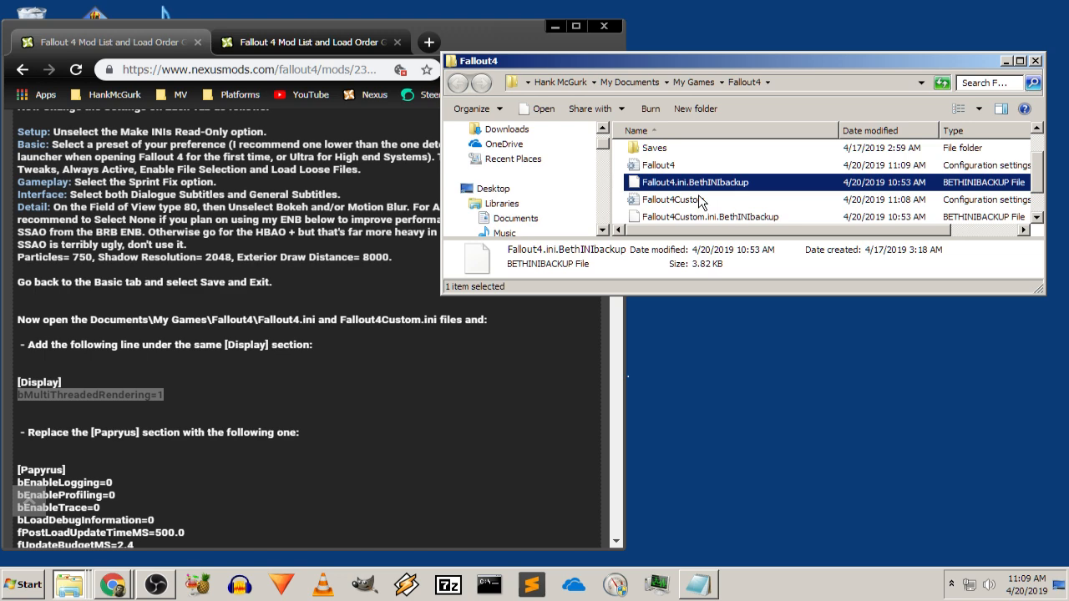
pyautogui.doubleClick(700, 195)
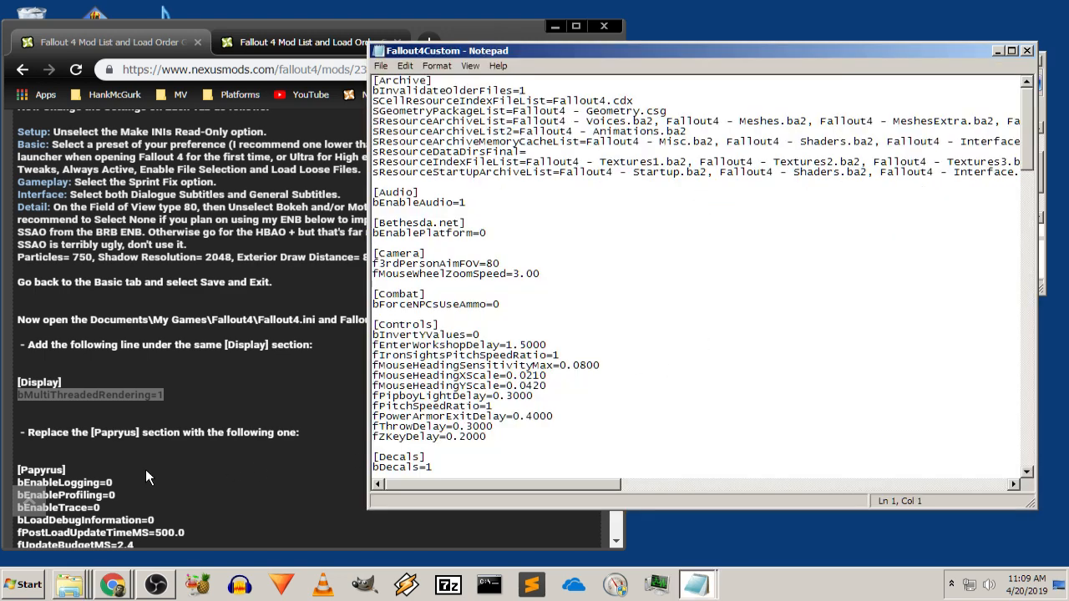
pyautogui.click(527, 325)
pyautogui.scroll(-4, 517, 334)
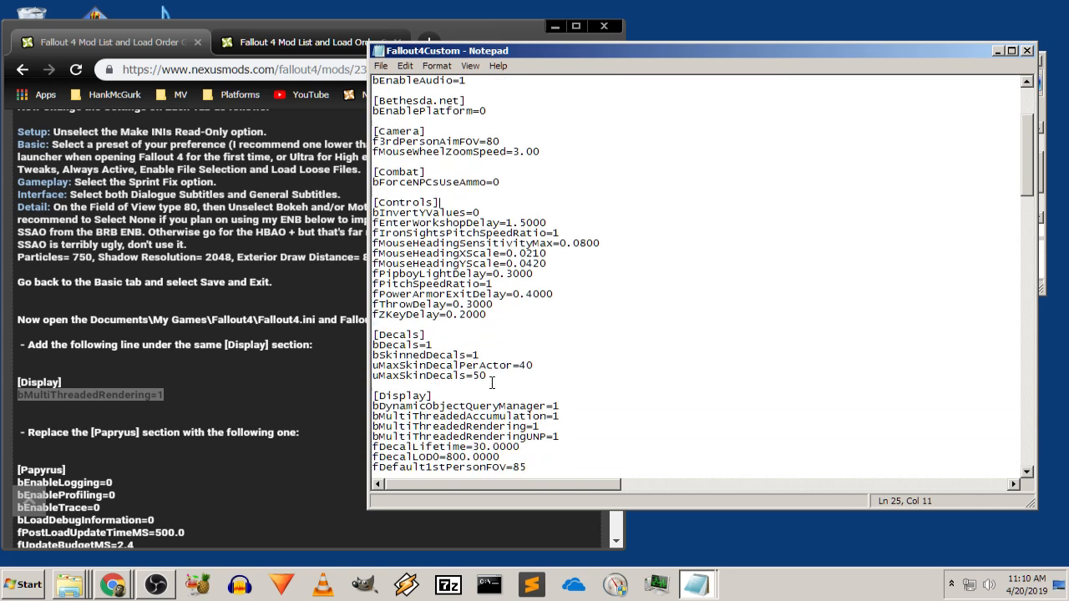
pyautogui.moveTo(551, 426); pyautogui.dragTo(382, 426)
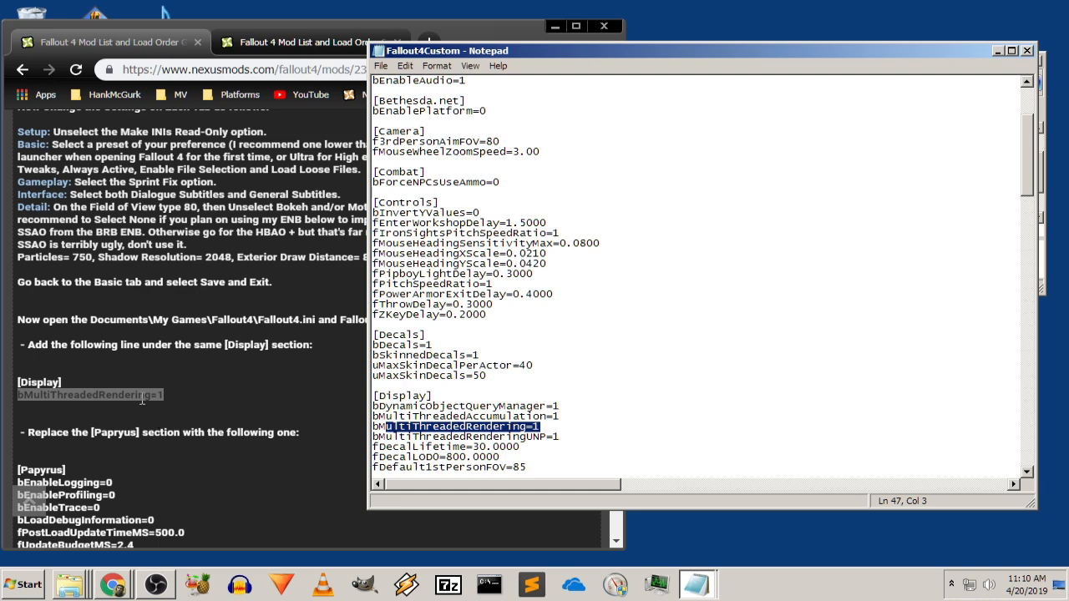
pyautogui.click(866, 286)
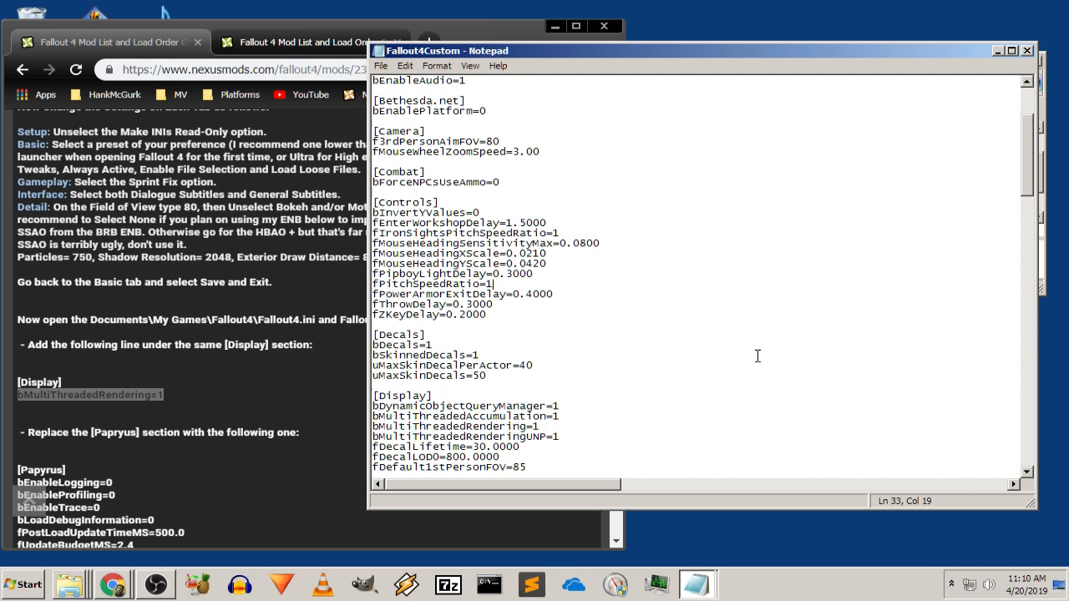
# Compare the [Papyrus] section of Fallout4Custom.ini with the replacement section given in the guide
pyautogui.click(333, 456)
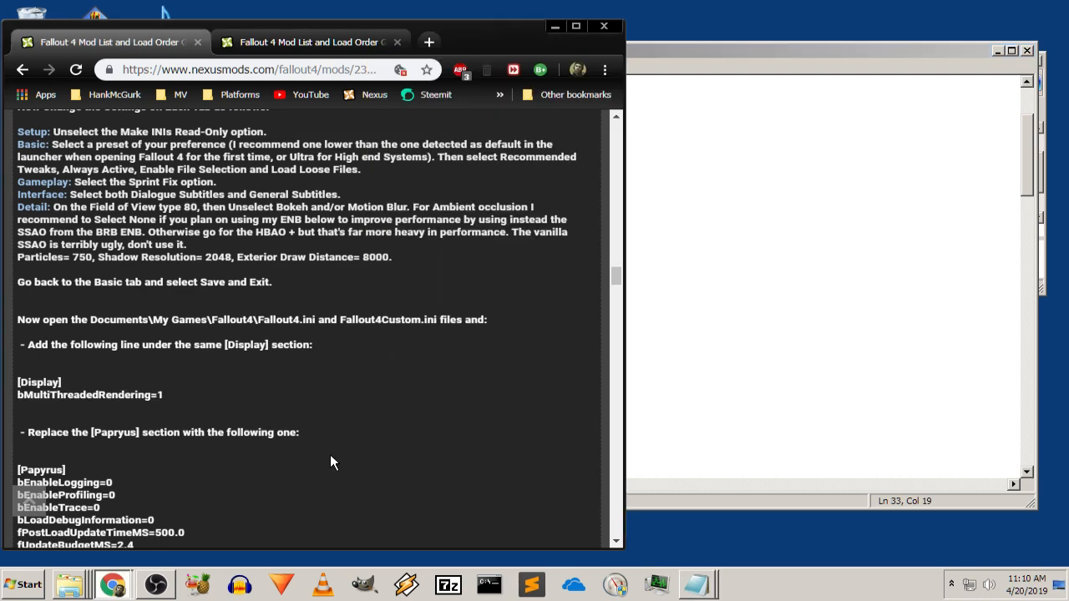
pyautogui.click(980, 295)
pyautogui.scroll(-2, 811, 344)
pyautogui.scroll(-12, 810, 344)
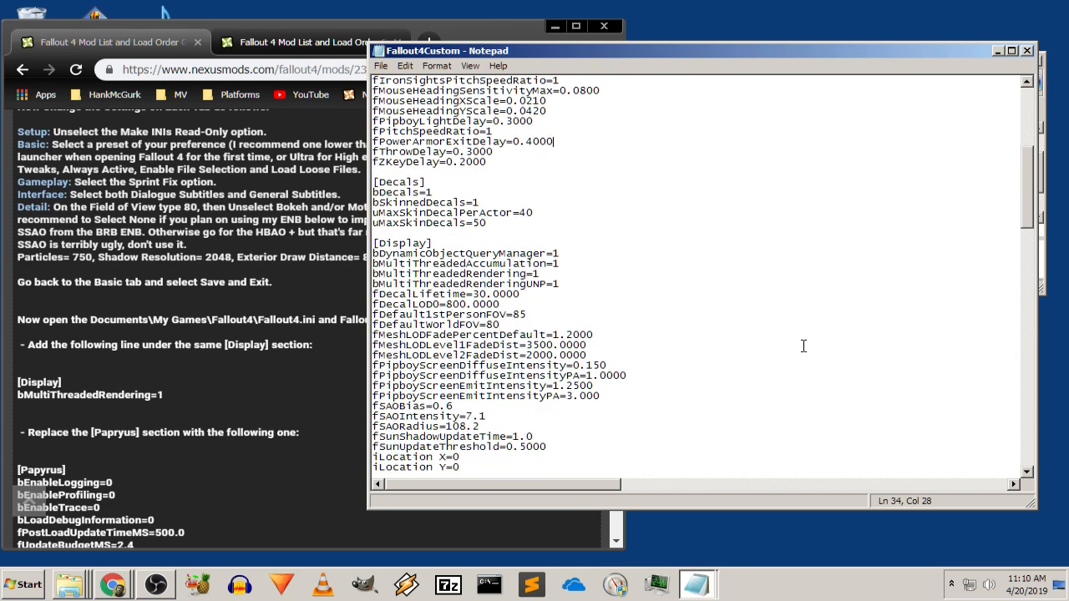
pyautogui.scroll(-19, 801, 345)
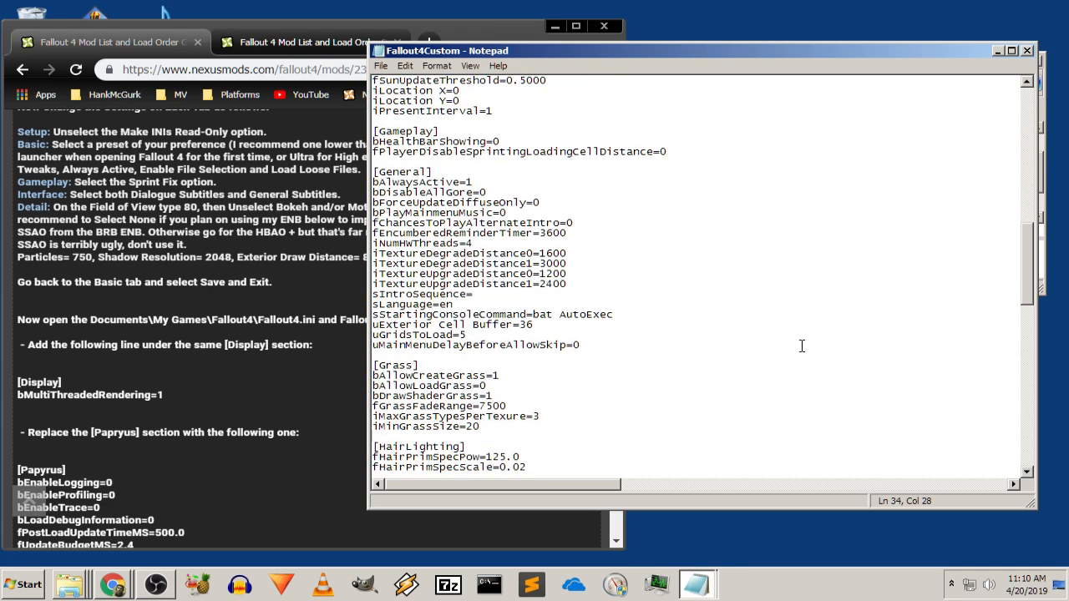
pyautogui.scroll(-2, 690, 349)
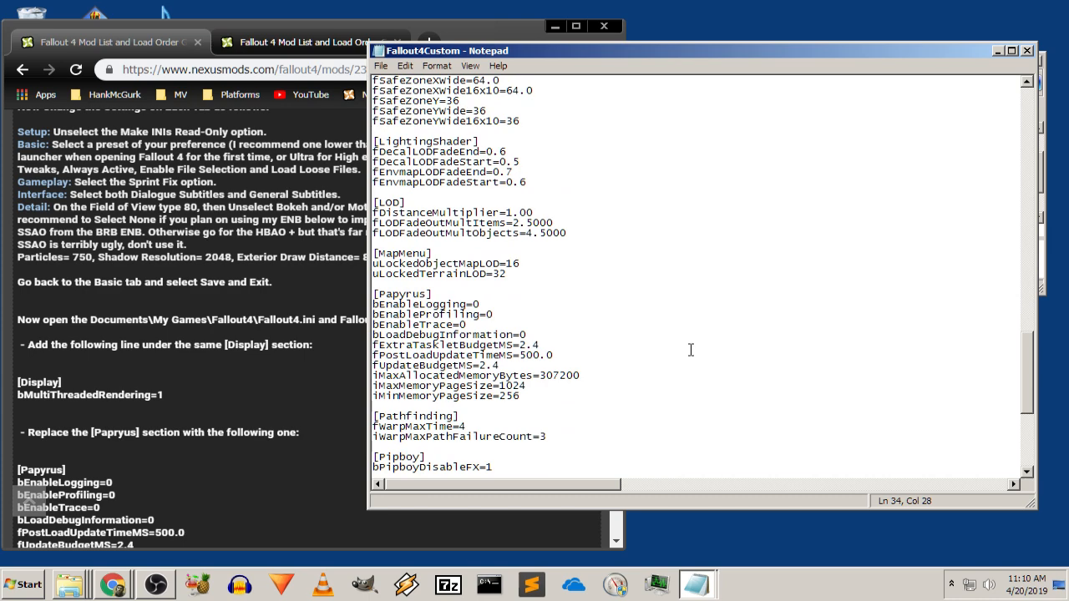
pyautogui.click(125, 470)
pyautogui.scroll(-2, 125, 470)
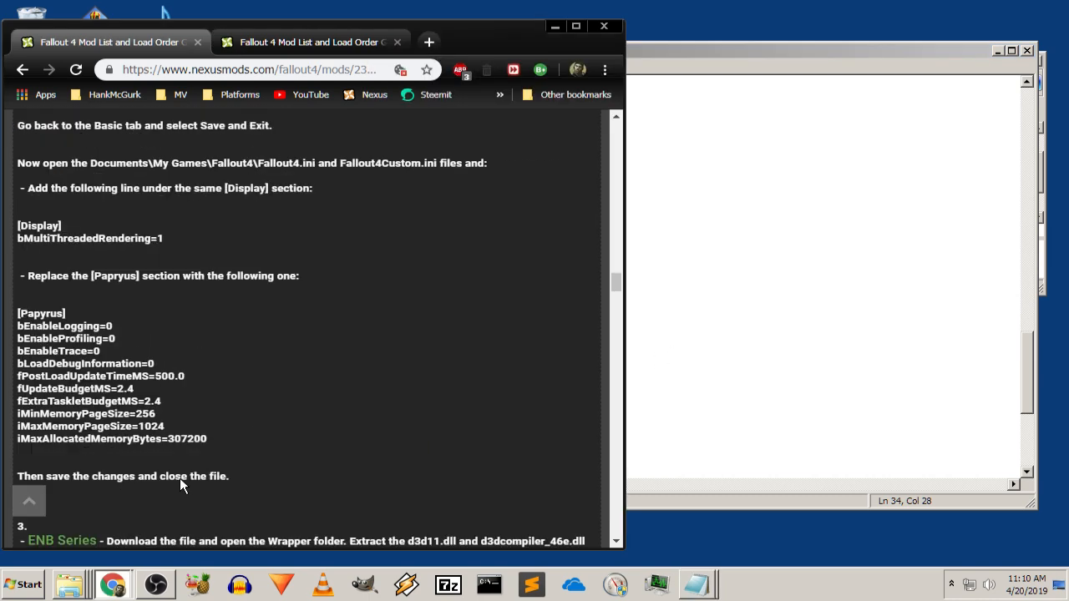
pyautogui.click(863, 345)
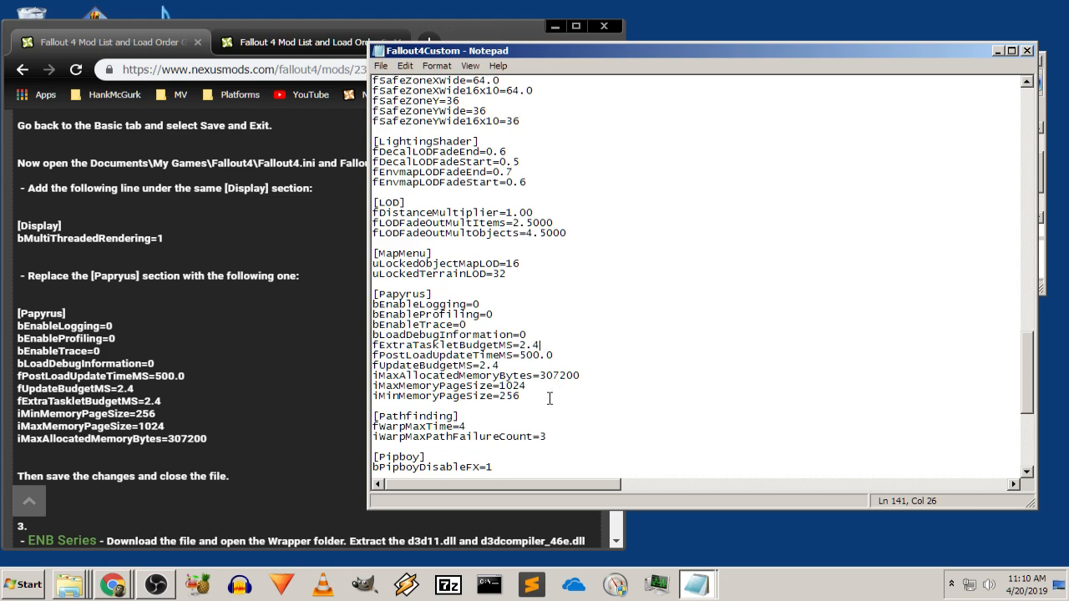
# Replace the [Papyrus] settings in Fallout4Custom.ini with the lines from the guide, bEnableLogging=0 through iMaxAllocatedMemoryBytes=307200
pyautogui.moveTo(551, 404); pyautogui.dragTo(364, 309)
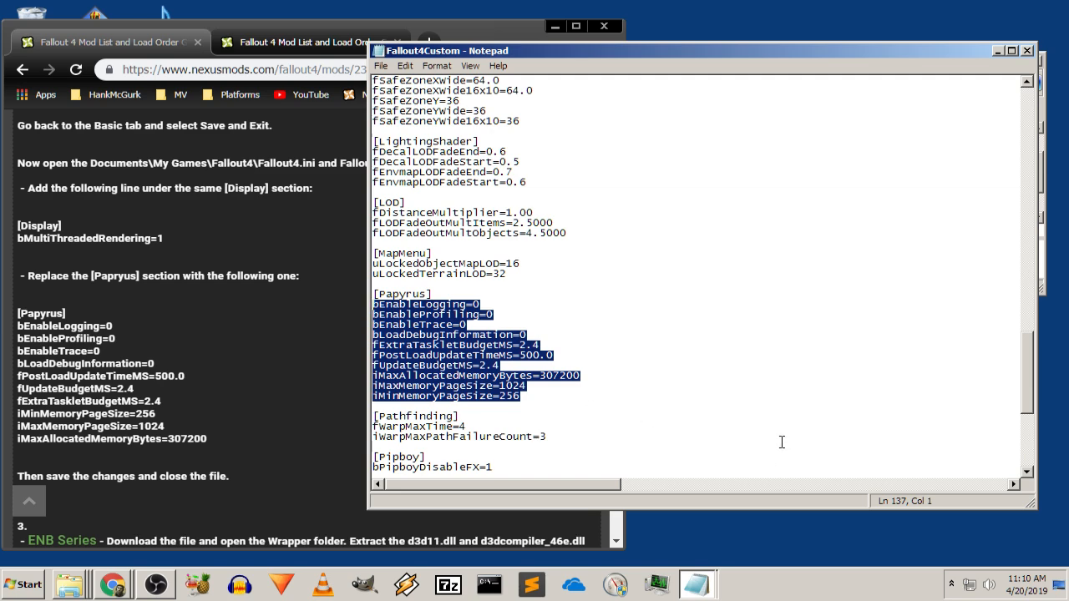
pyautogui.press('Delete')
pyautogui.moveTo(224, 440); pyautogui.dragTo(18, 326)
pyautogui.hotkey('ctrl', 'c')
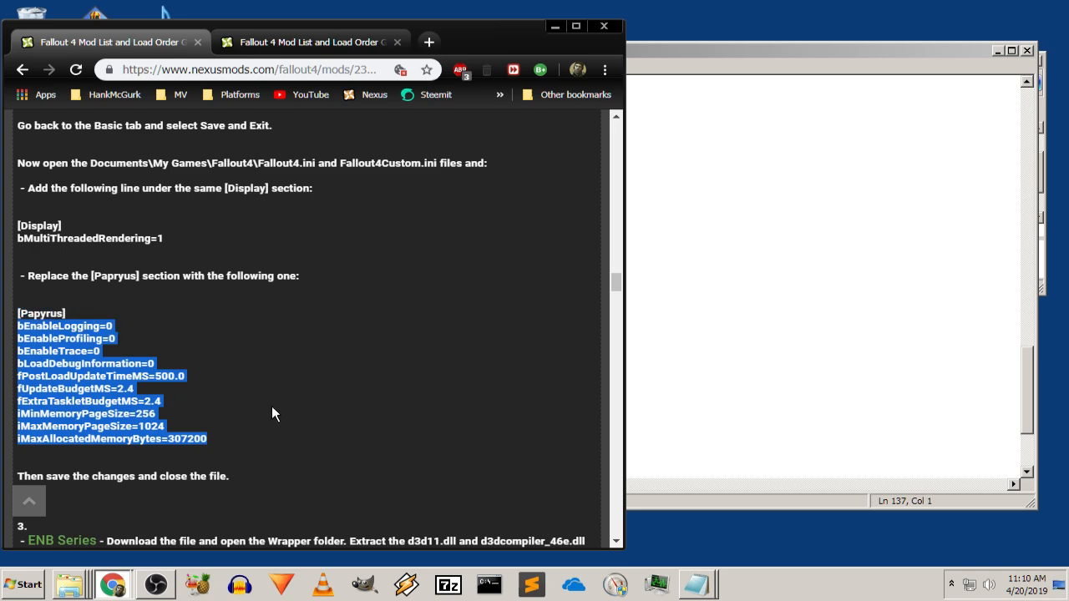
pyautogui.click(984, 346)
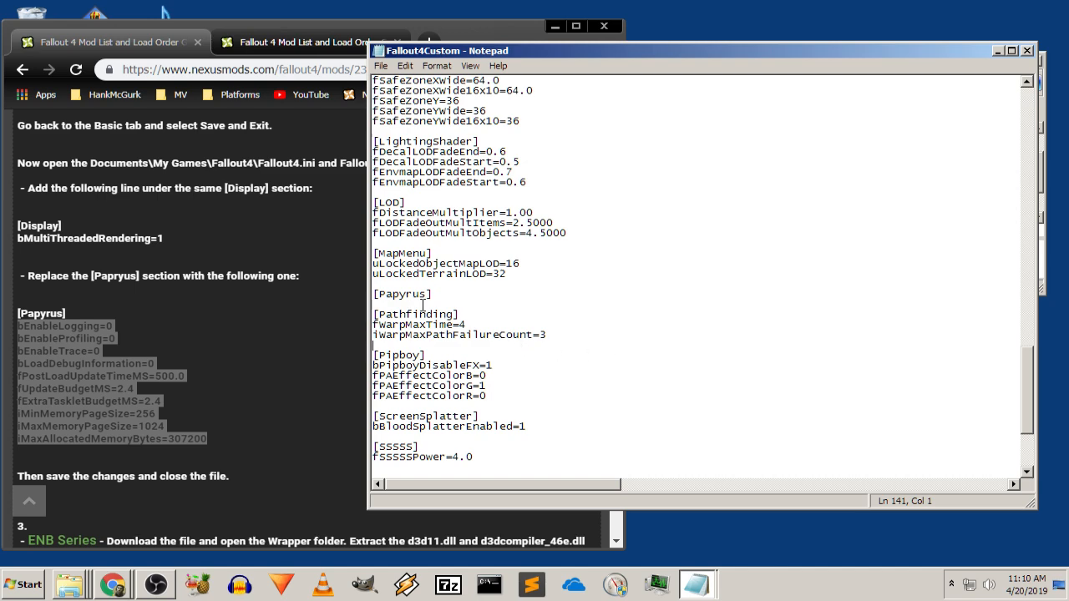
pyautogui.click(404, 65)
pyautogui.click(415, 81)
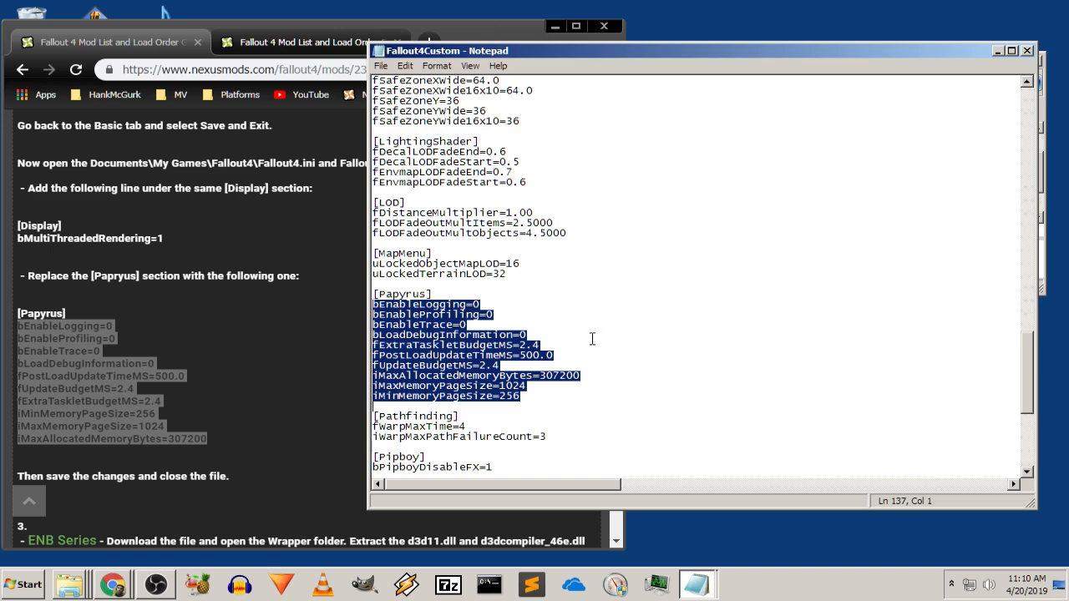
pyautogui.press('Delete')
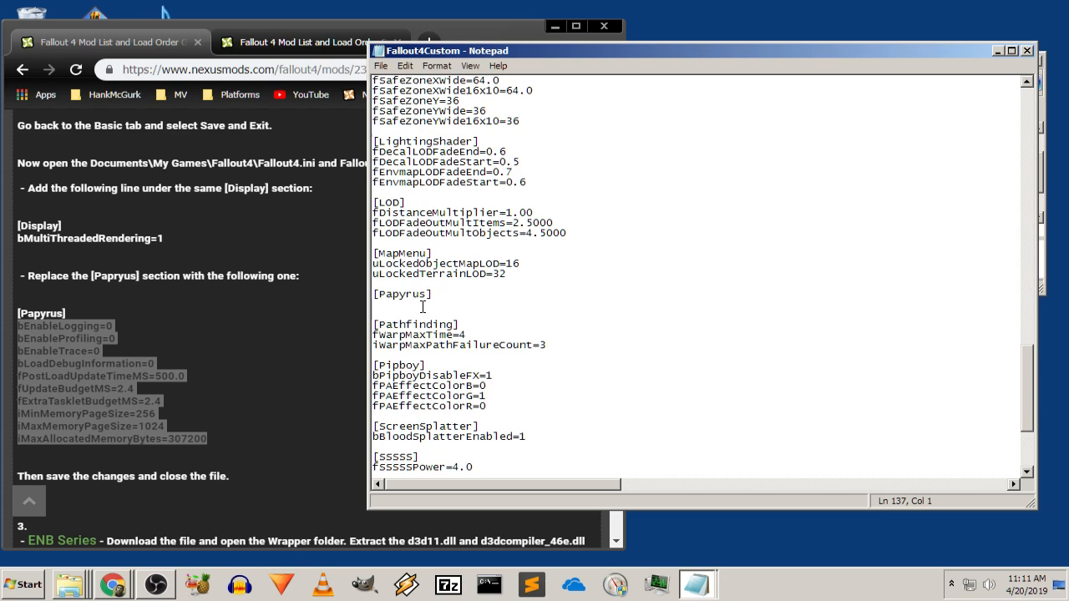
pyautogui.hotkey('ctrl', 'v')
pyautogui.press('Up')
pyautogui.press('Up')
# Save Fallout4Custom.ini and close it
pyautogui.click(381, 66)
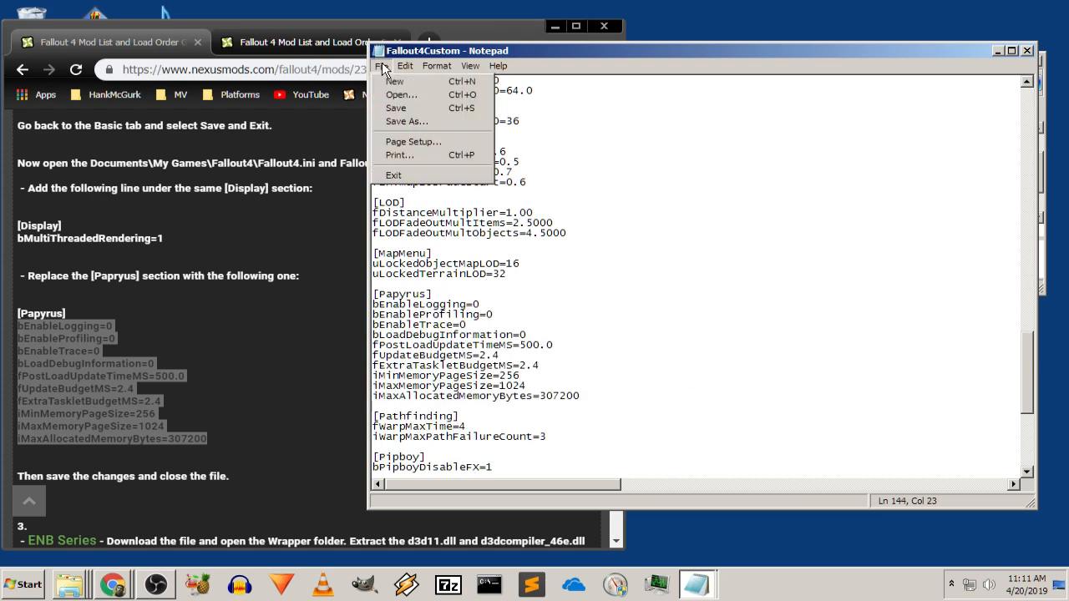
pyautogui.click(396, 108)
pyautogui.click(705, 231)
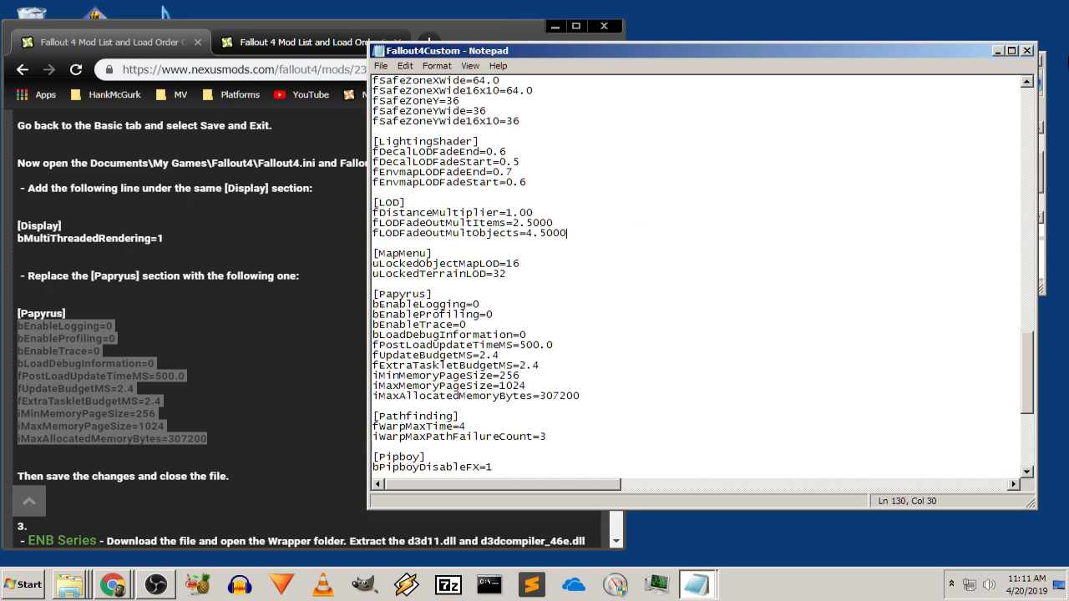
pyautogui.click(1027, 50)
# Open Fallout4.ini from the Fallout4 folder and compare its [Papyrus] section with the guide's replacement lines
pyautogui.click(686, 167)
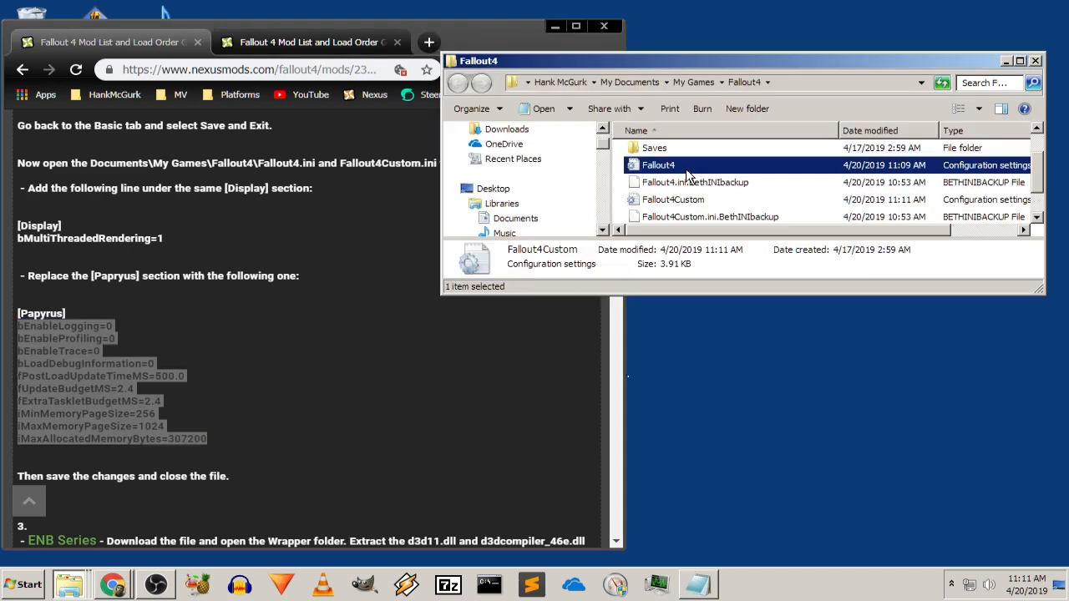
pyautogui.doubleClick(687, 173)
pyautogui.click(618, 251)
pyautogui.scroll(-15, 639, 263)
pyautogui.scroll(-20, 645, 278)
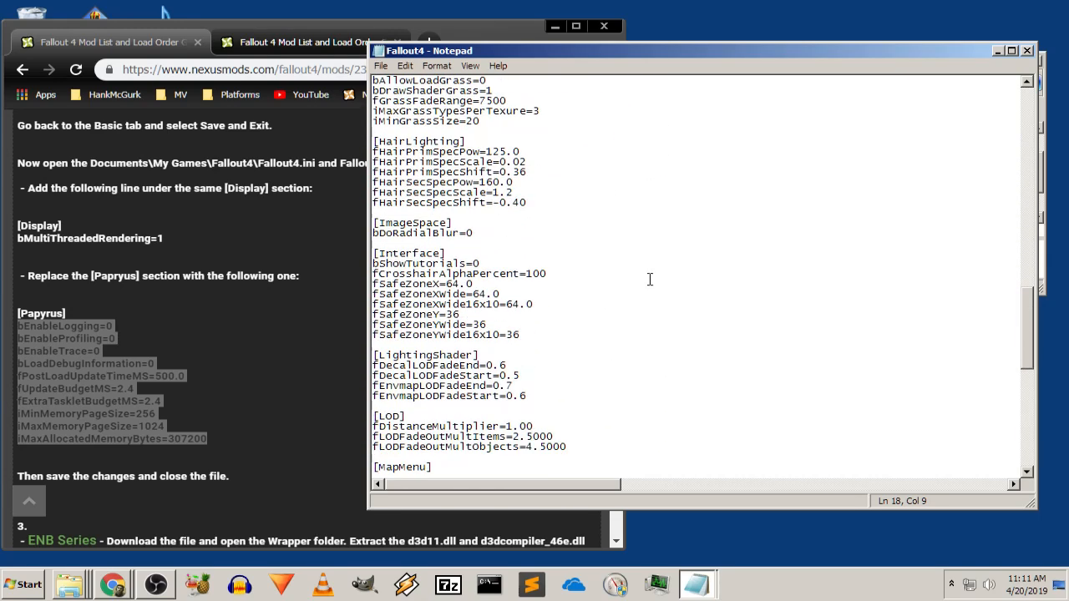
pyautogui.scroll(-11, 648, 279)
pyautogui.scroll(-3, 638, 283)
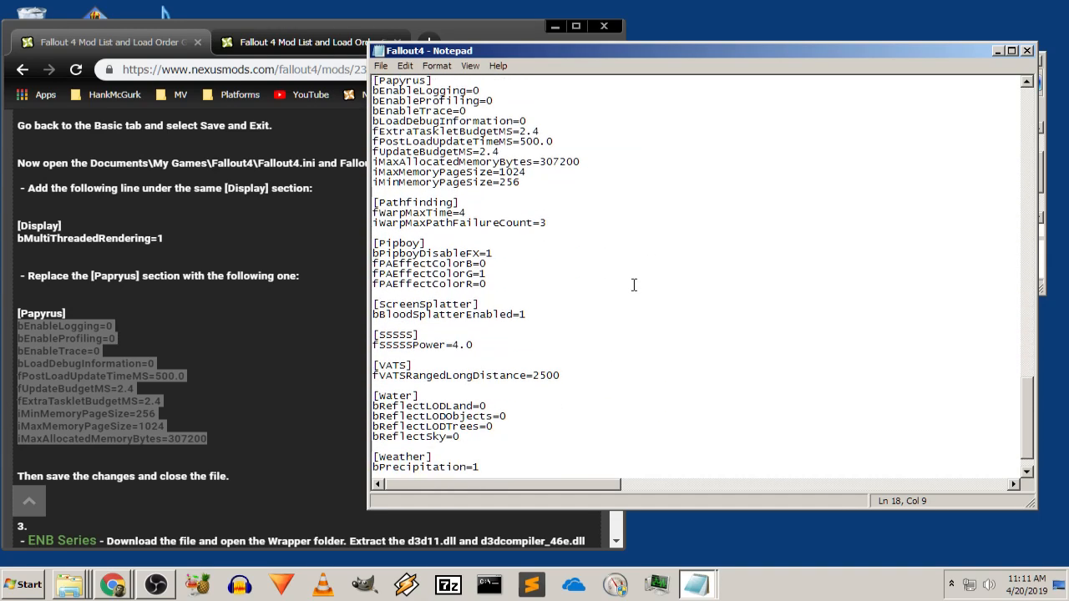
pyautogui.scroll(-2, 633, 286)
pyautogui.scroll(8, 627, 287)
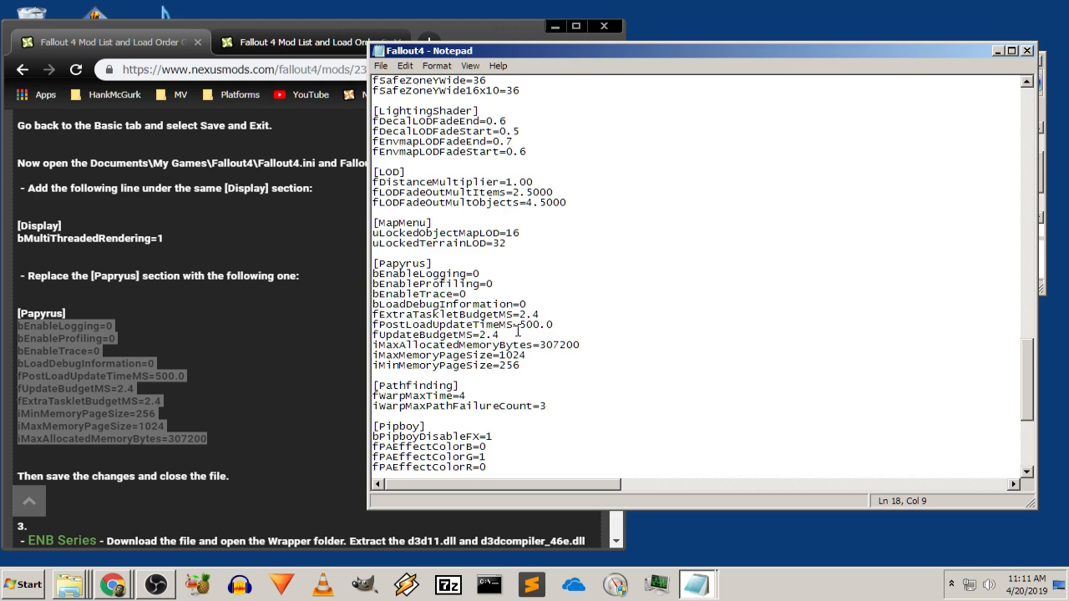
# Replace the [Papyrus] settings in Fallout4.ini with the lines copied from the guide
pyautogui.moveTo(552, 366); pyautogui.dragTo(362, 280)
pyautogui.rightClick(362, 281)
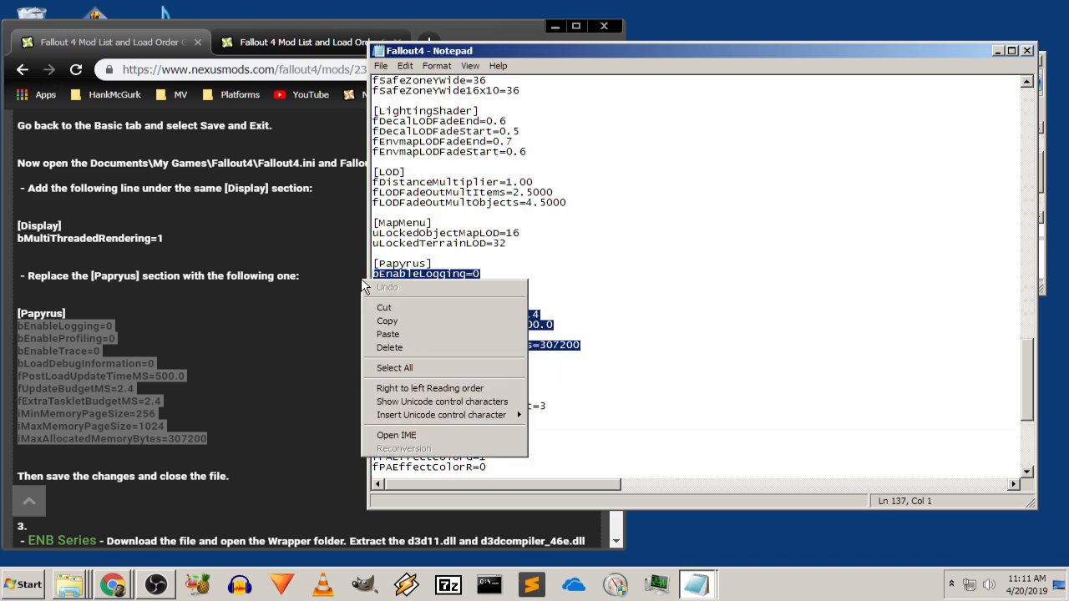
pyautogui.click(628, 286)
pyautogui.moveTo(545, 366); pyautogui.dragTo(373, 274)
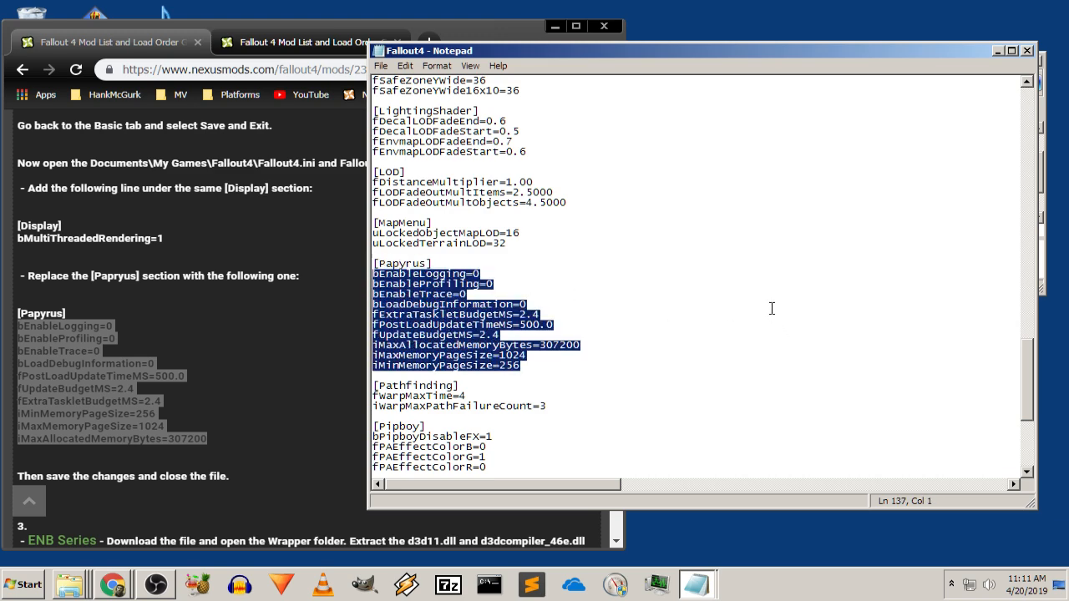
pyautogui.press('Delete')
pyautogui.hotkey('ctrl', 'v')
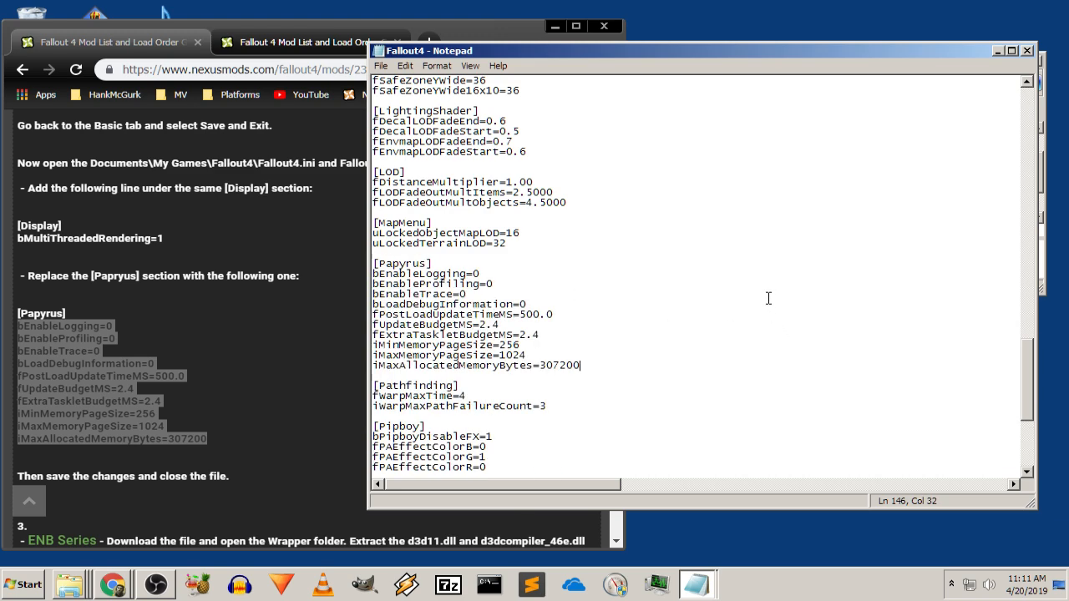
pyautogui.click(793, 306)
# Save the updated Fallout4.ini and close the file
pyautogui.click(380, 67)
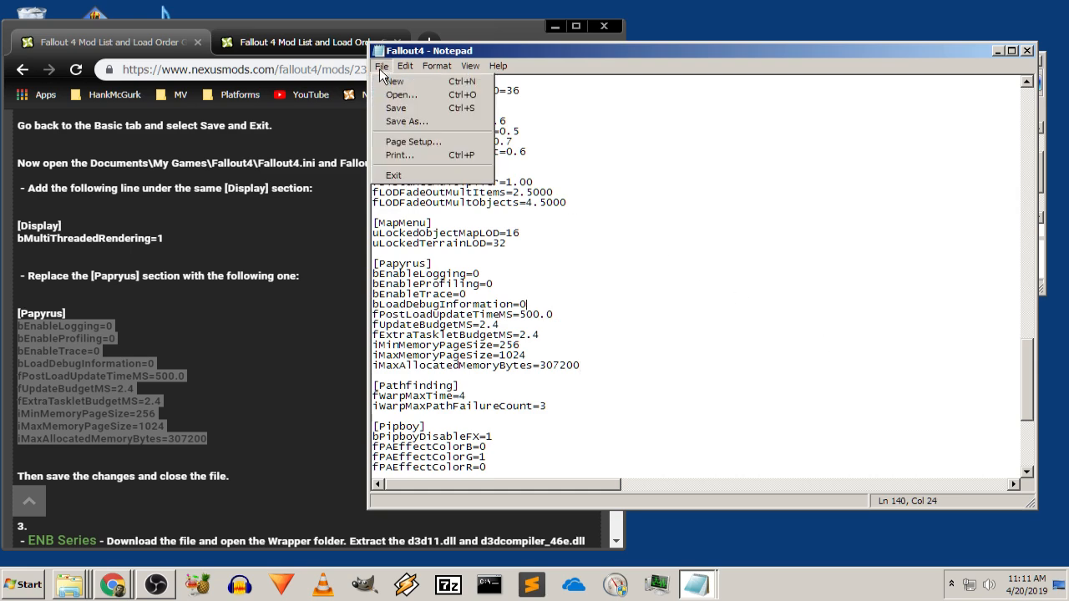
pyautogui.click(390, 110)
pyautogui.click(593, 243)
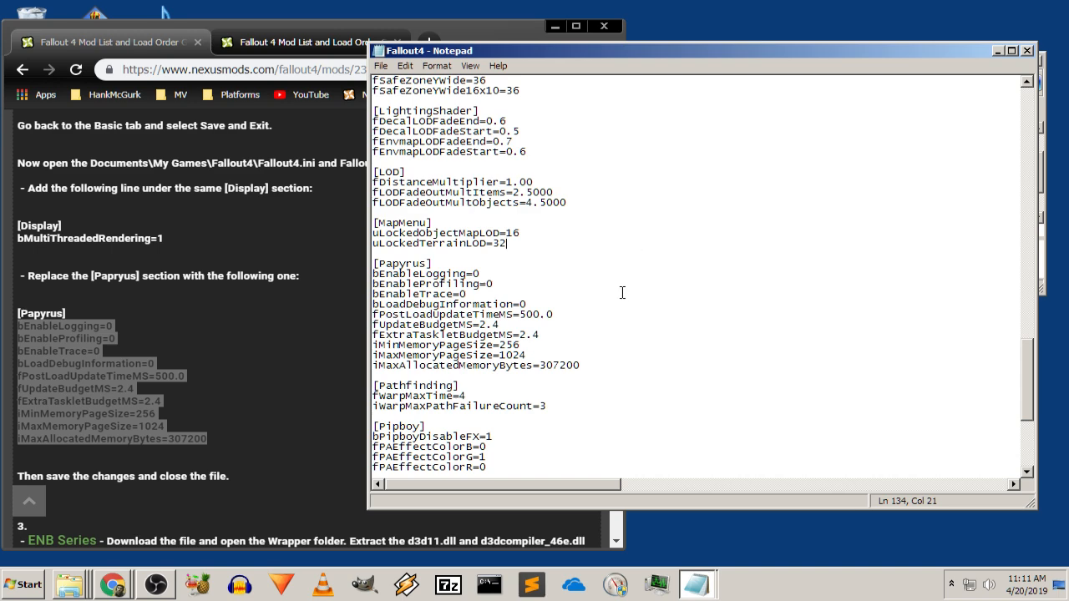
pyautogui.scroll(1, 693, 275)
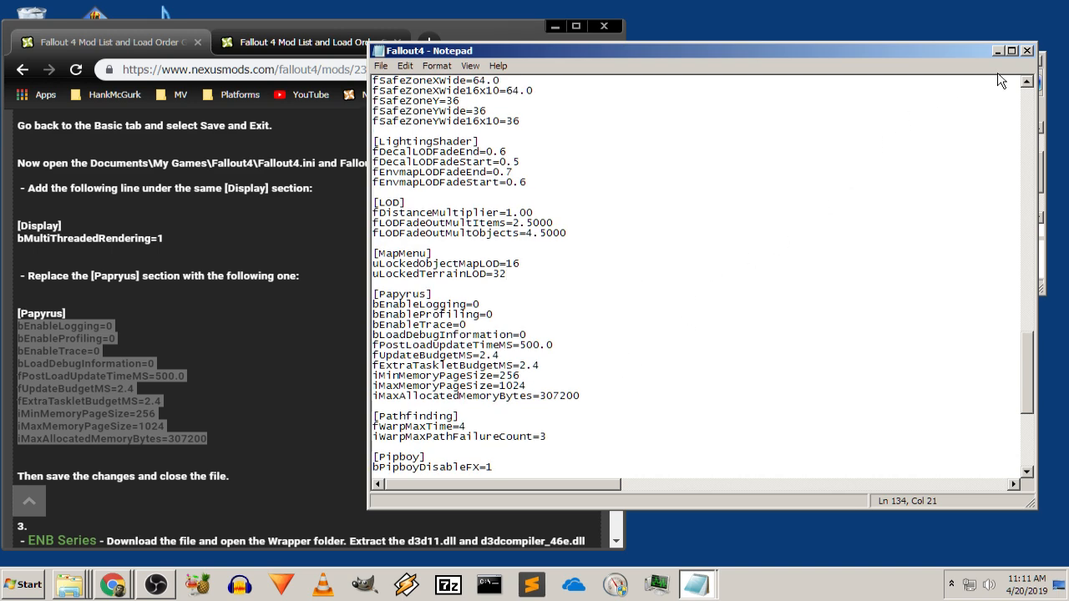
pyautogui.click(379, 65)
pyautogui.click(390, 110)
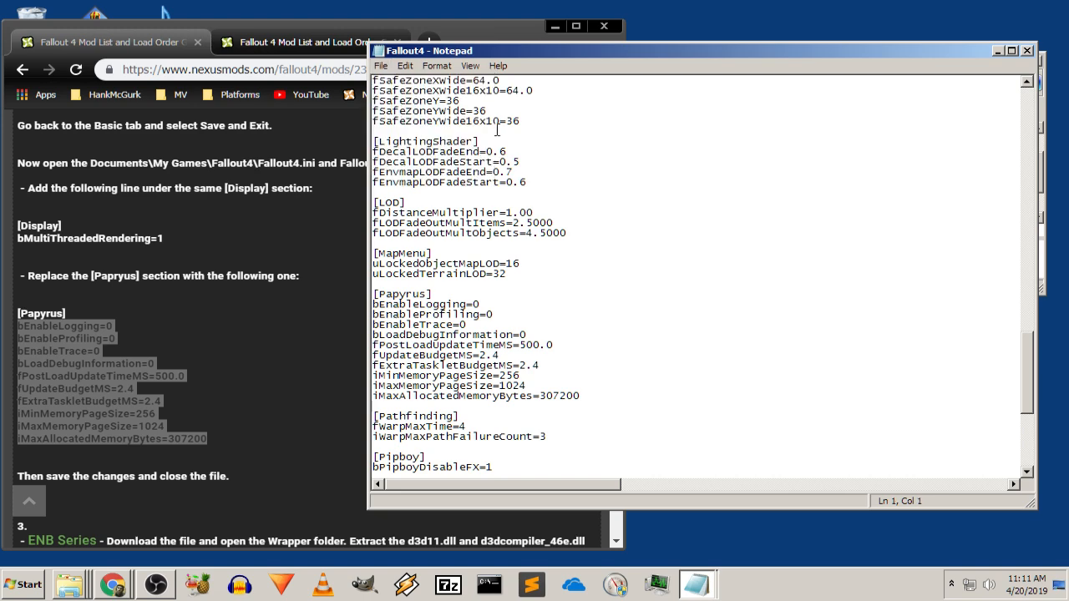
pyautogui.click(1028, 51)
# Deselect the copied lines in the guide and go to its step 3 on ENB Series and BRB ENB
pyautogui.click(319, 339)
pyautogui.click(317, 339)
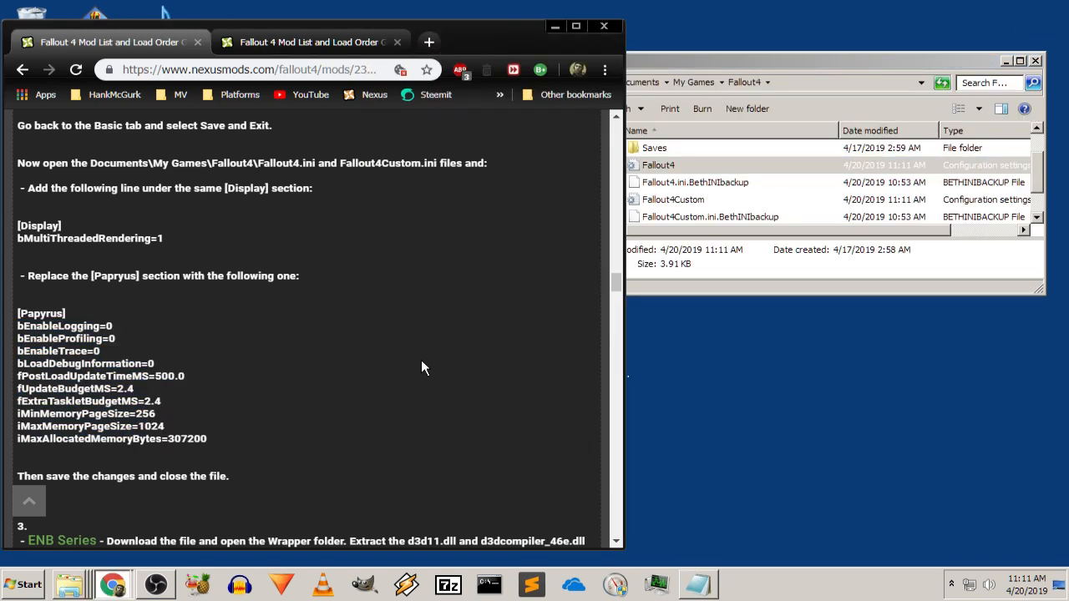
pyautogui.scroll(-3, 420, 361)
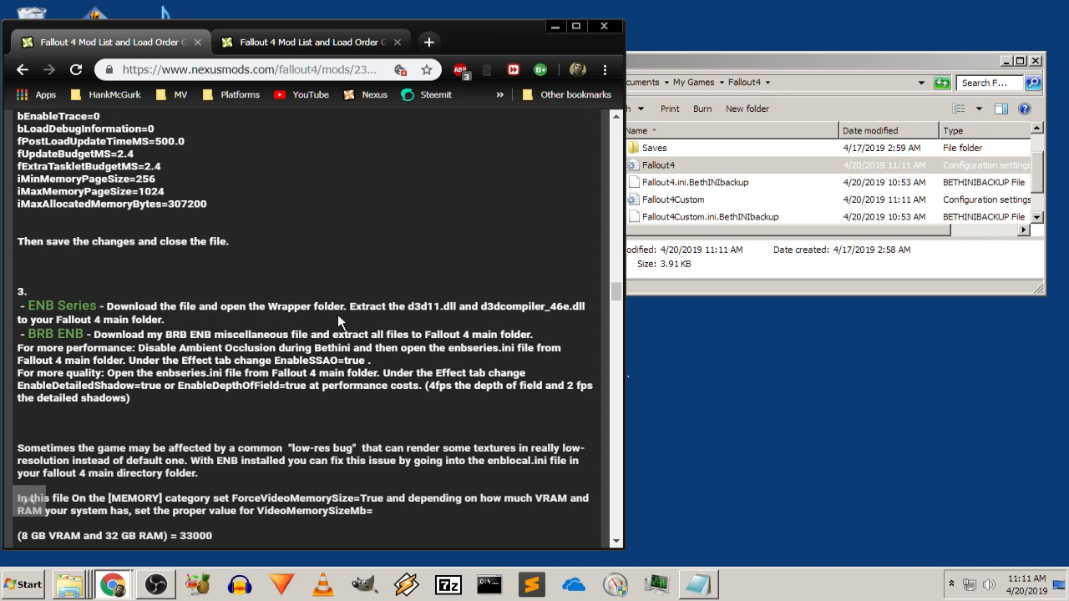
# Put away the My Games folder, open the Steam Fallout 4 main folder, and place it beside the guide
pyautogui.click(1005, 61)
pyautogui.click(554, 26)
pyautogui.doubleClick(487, 336)
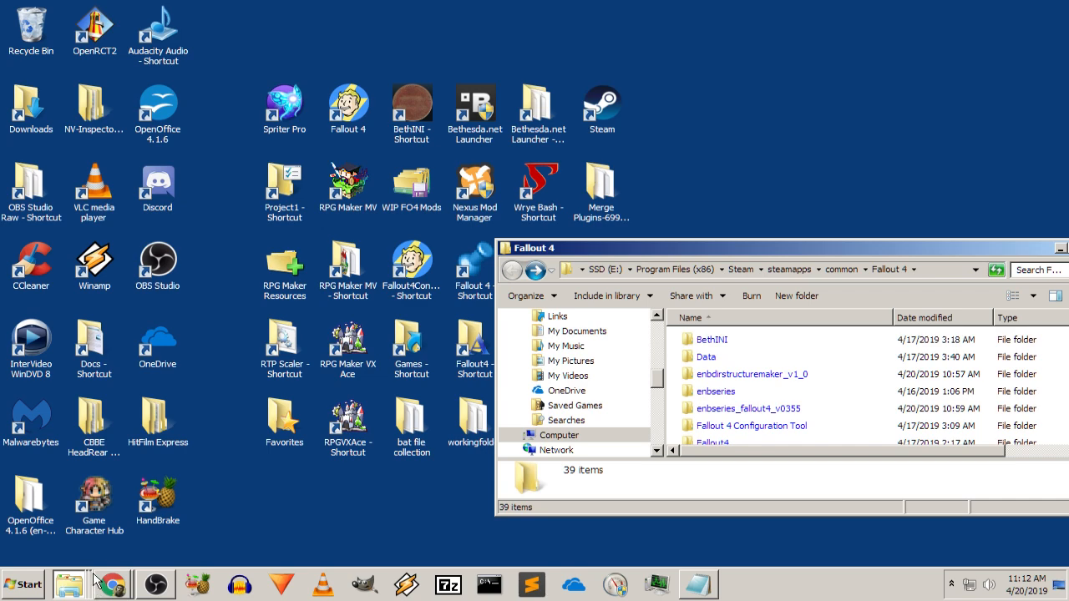
pyautogui.click(113, 585)
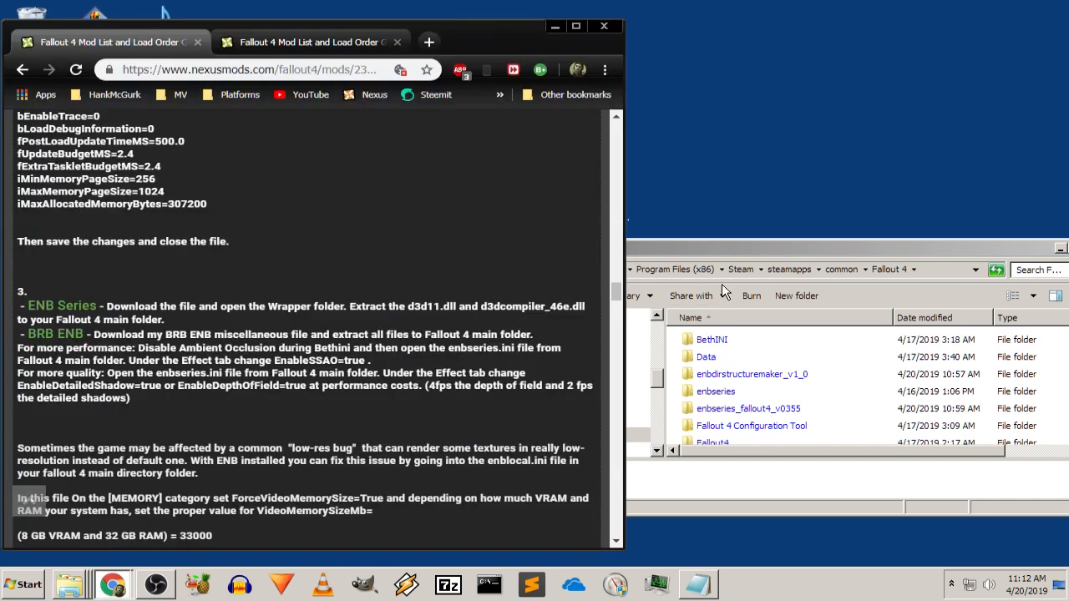
pyautogui.moveTo(734, 244); pyautogui.dragTo(679, 158)
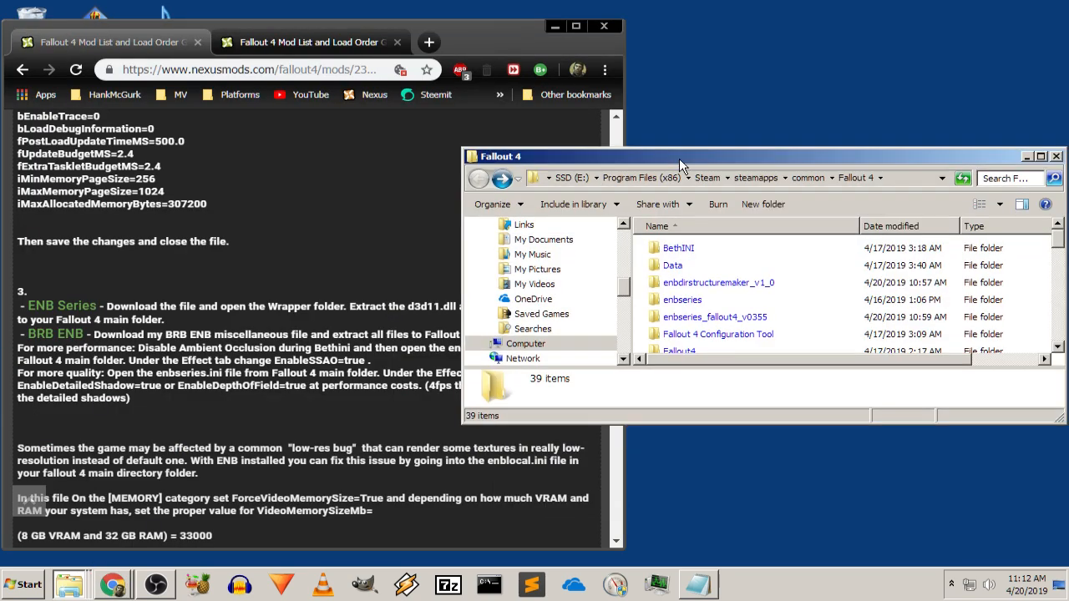
pyautogui.scroll(-3, 736, 243)
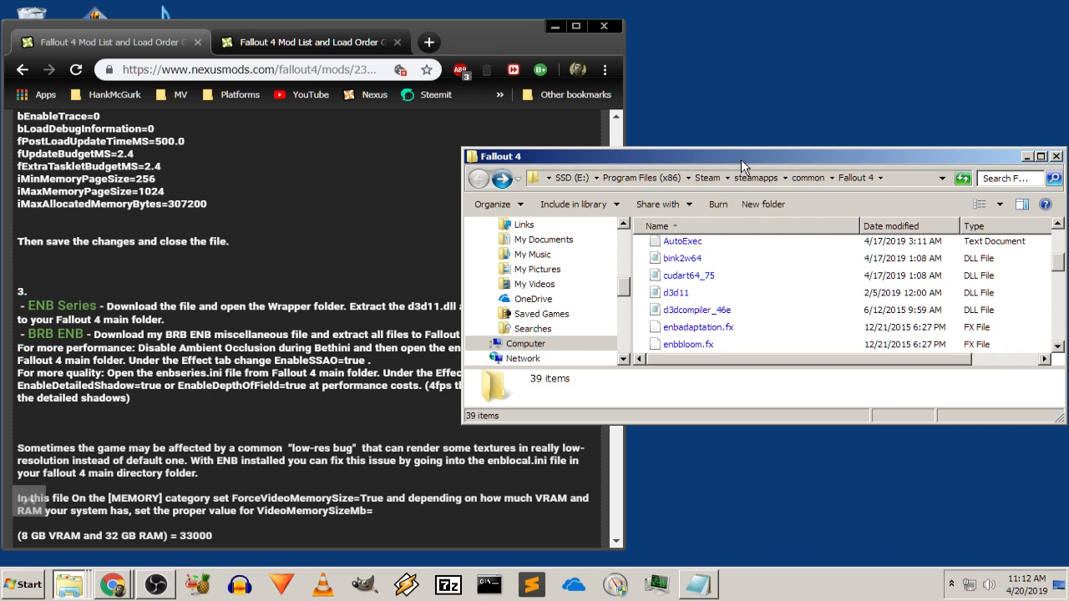
pyautogui.moveTo(742, 162); pyautogui.dragTo(752, 21)
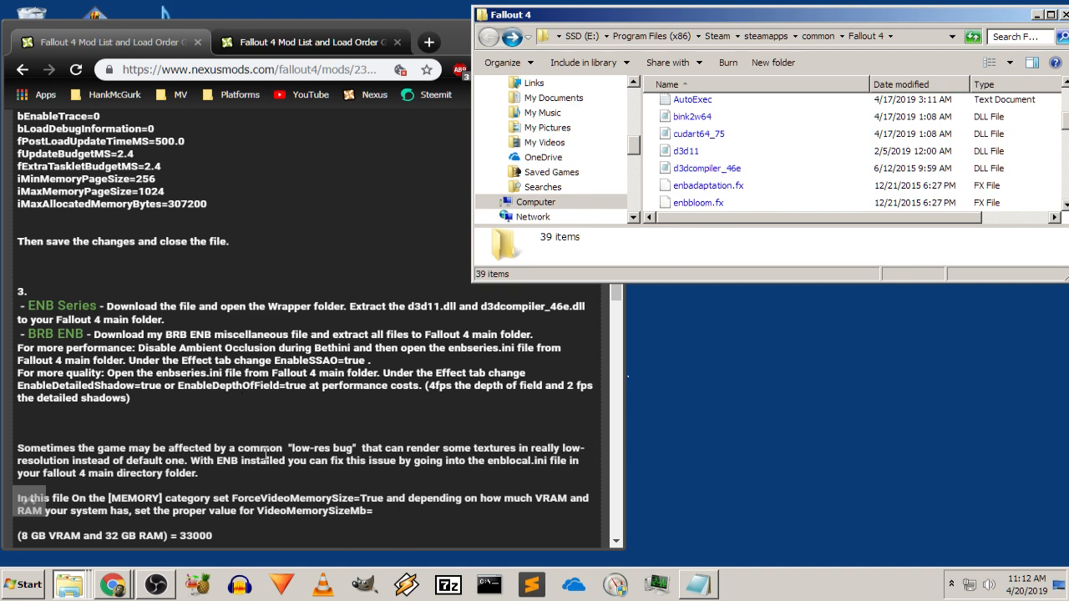
# Check the Fallout 4 main folder for the ENB files and folders that the guide says to extract there
pyautogui.click(775, 191)
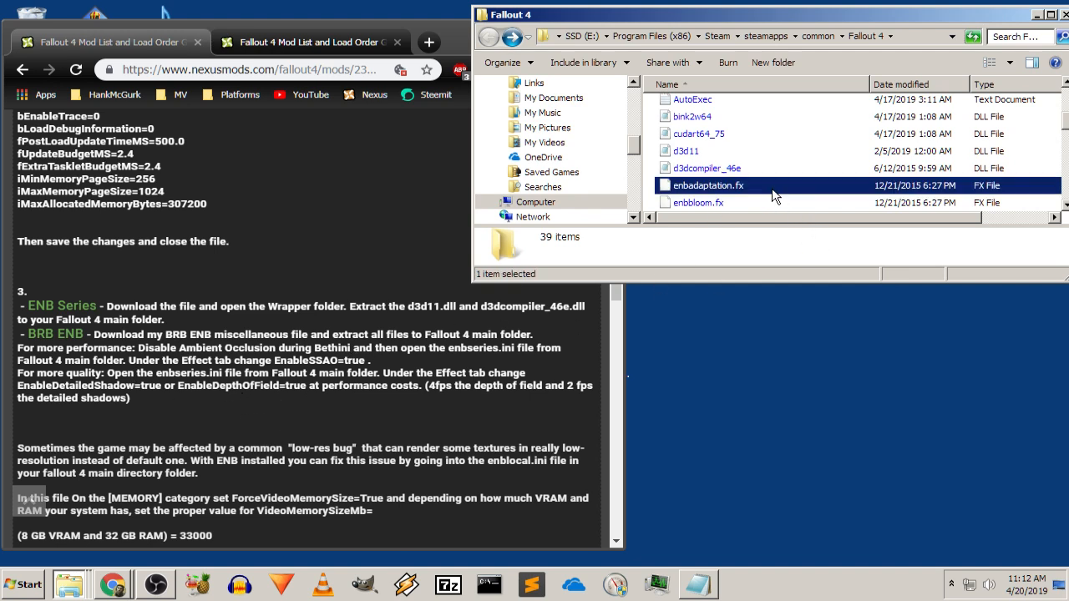
pyautogui.scroll(-5, 771, 194)
pyautogui.scroll(-3, 771, 196)
pyautogui.scroll(8, 770, 196)
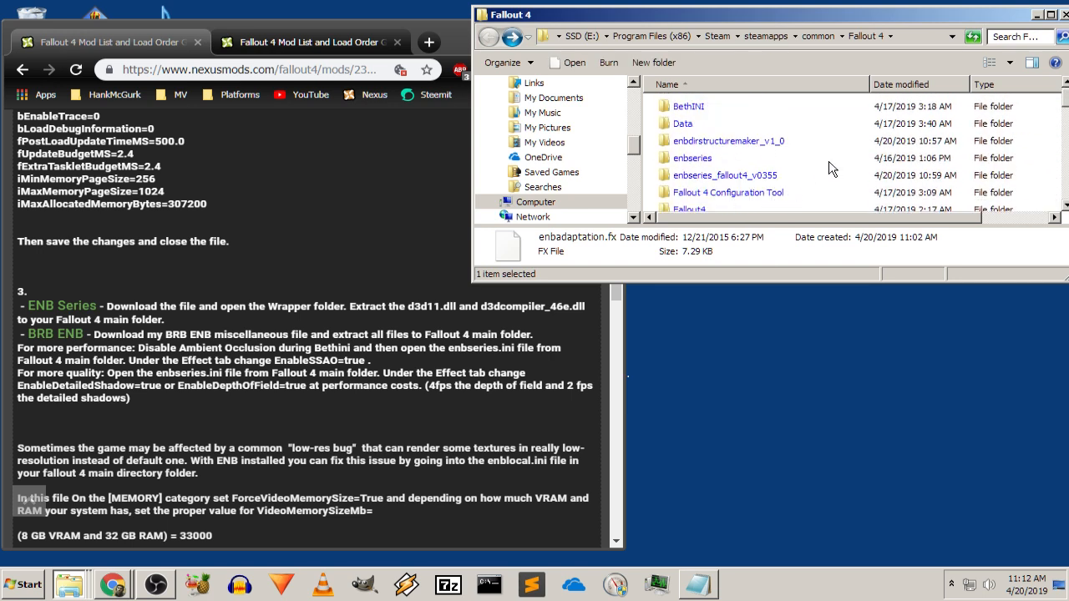
pyautogui.scroll(-1, 814, 181)
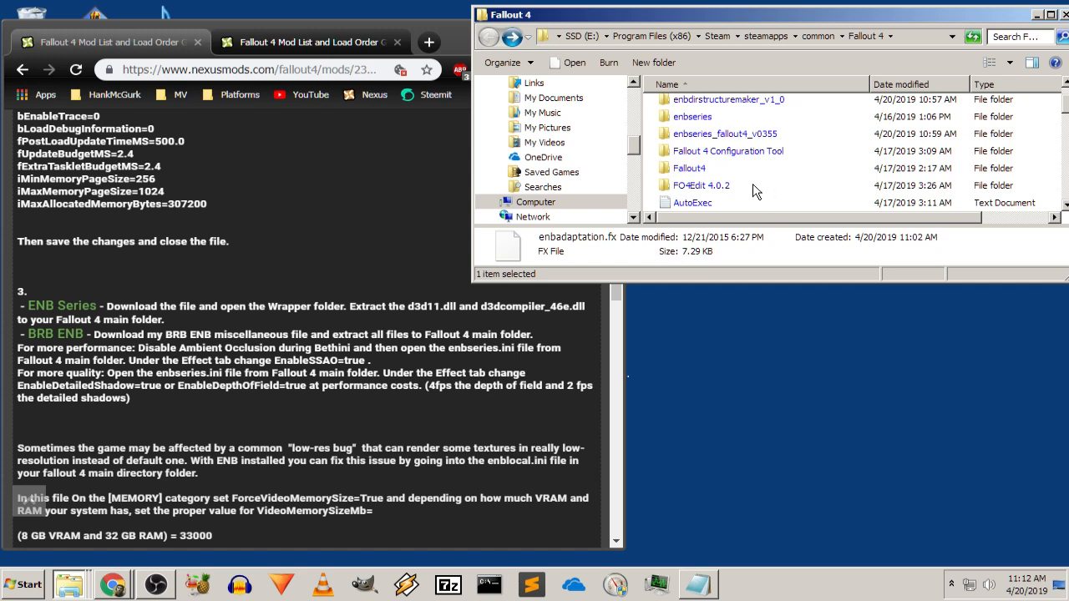
pyautogui.scroll(1, 747, 184)
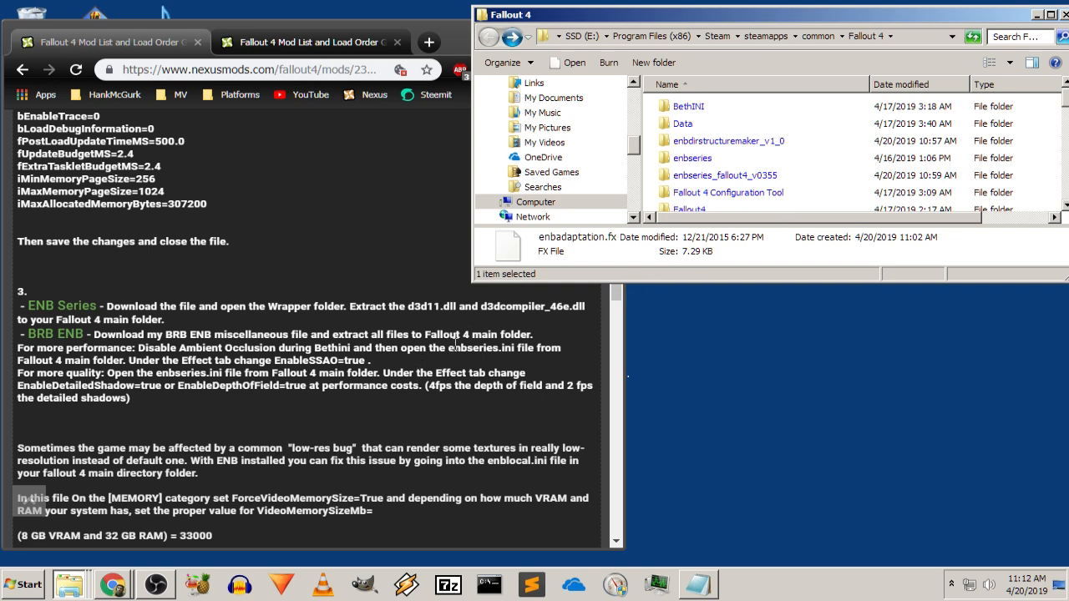
# Open the enbseries folder inside the Fallout 4 main folder and review its files
pyautogui.click(727, 162)
pyautogui.doubleClick(728, 161)
pyautogui.scroll(-2, 754, 142)
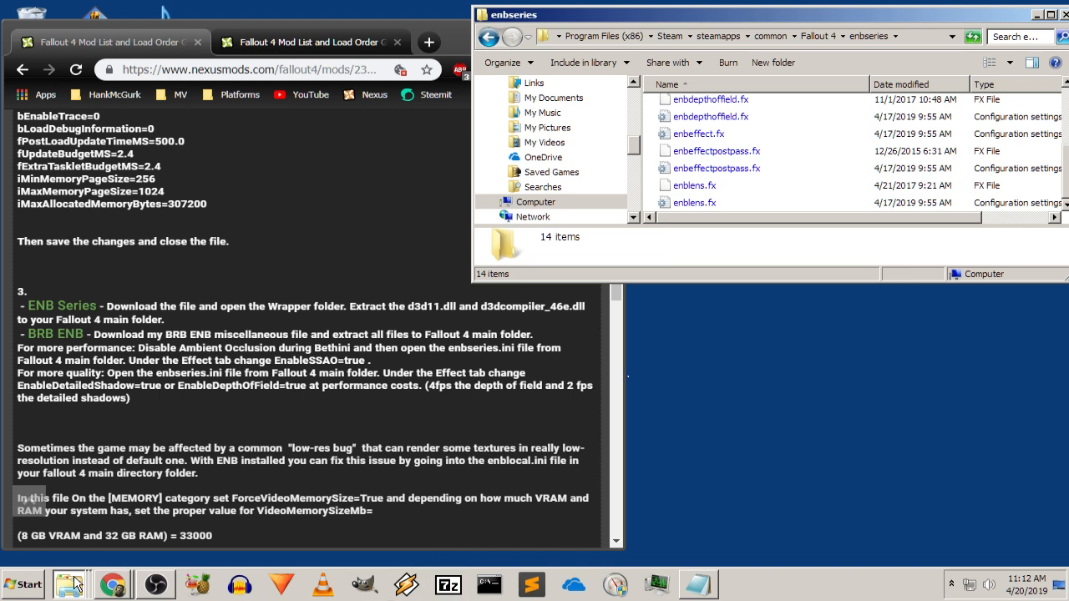
pyautogui.click(76, 485)
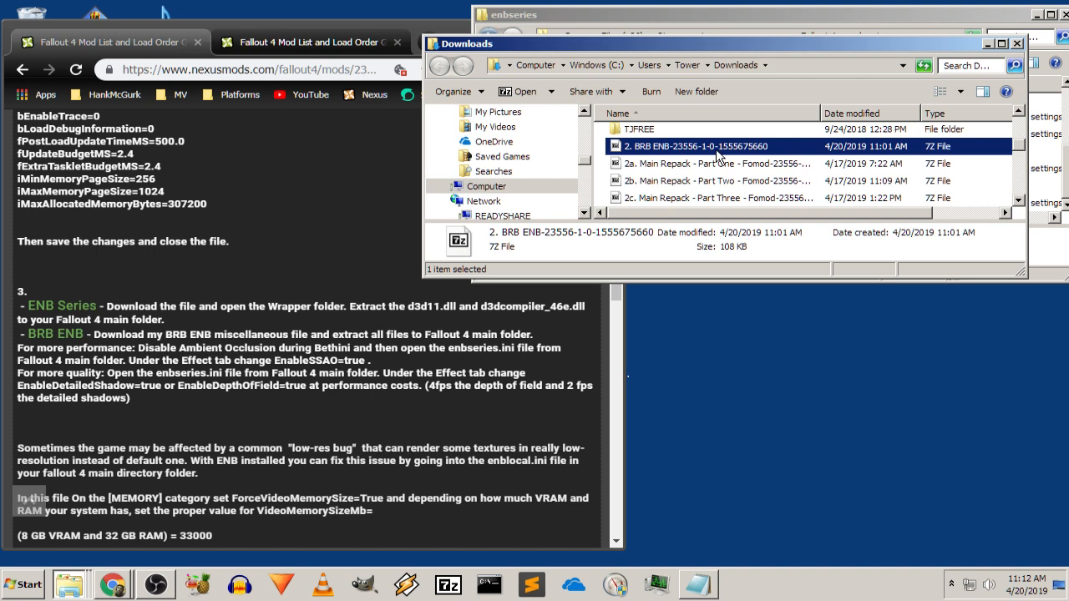
pyautogui.click(987, 44)
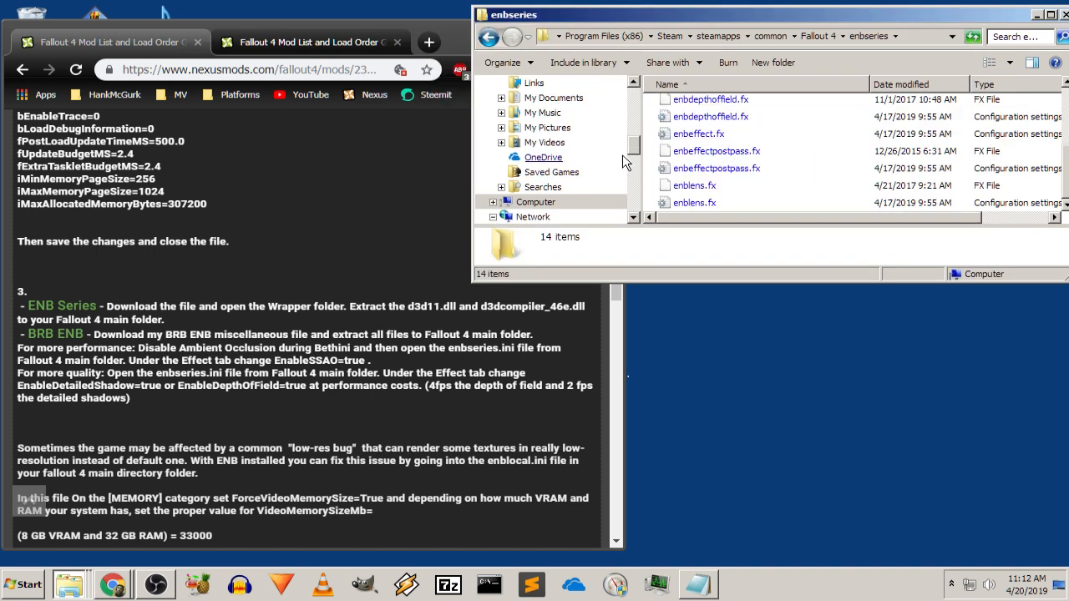
pyautogui.scroll(2, 818, 178)
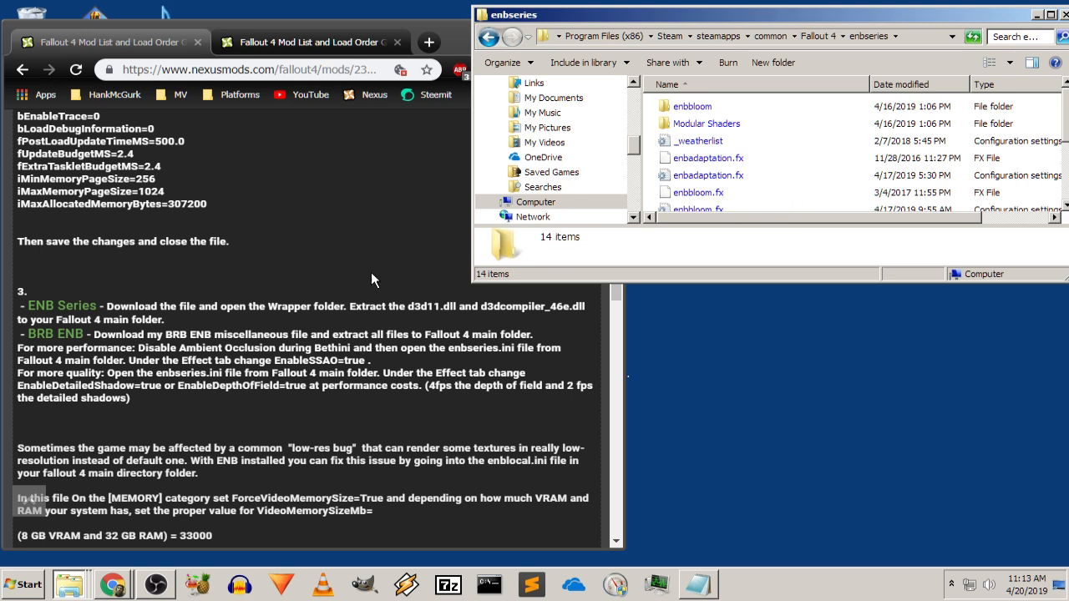
# Highlight the guide's performance tip on EnableSSAO and look for the settings file inside the enbseries folder
pyautogui.click(142, 355)
pyautogui.moveTo(140, 349); pyautogui.dragTo(378, 371)
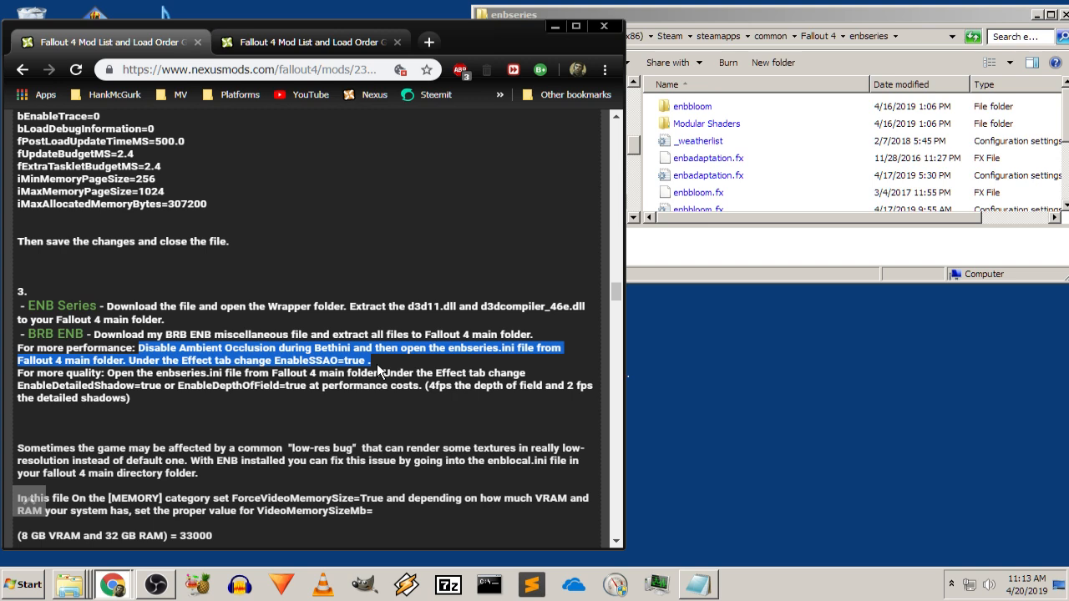
pyautogui.click(857, 164)
pyautogui.scroll(-1, 814, 209)
pyautogui.scroll(-2, 814, 208)
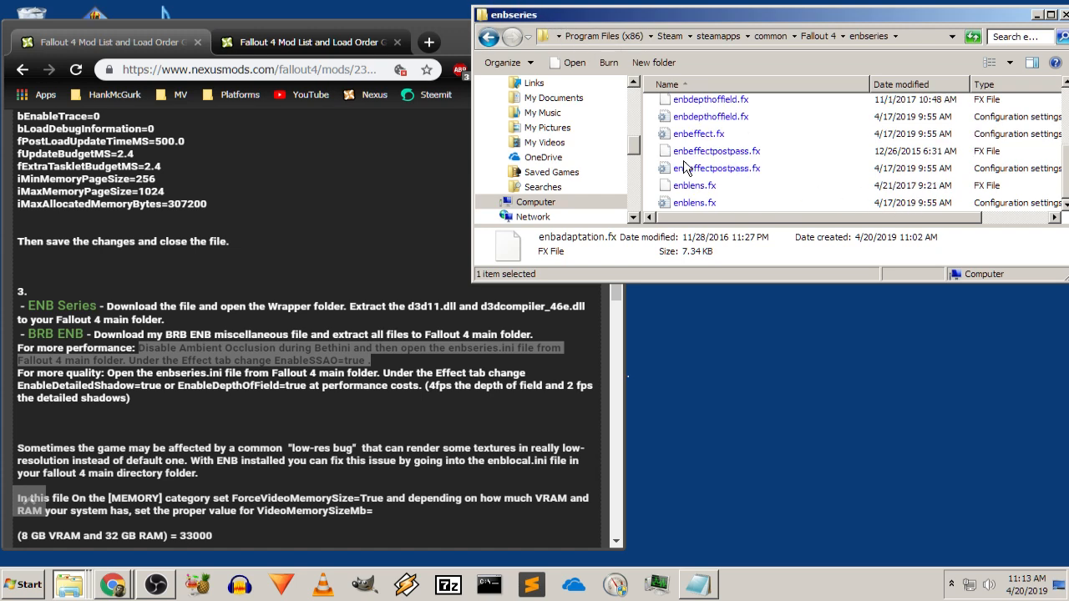
# Open the enbseries configuration file from the Fallout 4 main folder and narrow its window so the guide stays readable
pyautogui.click(488, 36)
pyautogui.scroll(-4, 812, 169)
pyautogui.scroll(-2, 768, 170)
pyautogui.scroll(4, 768, 169)
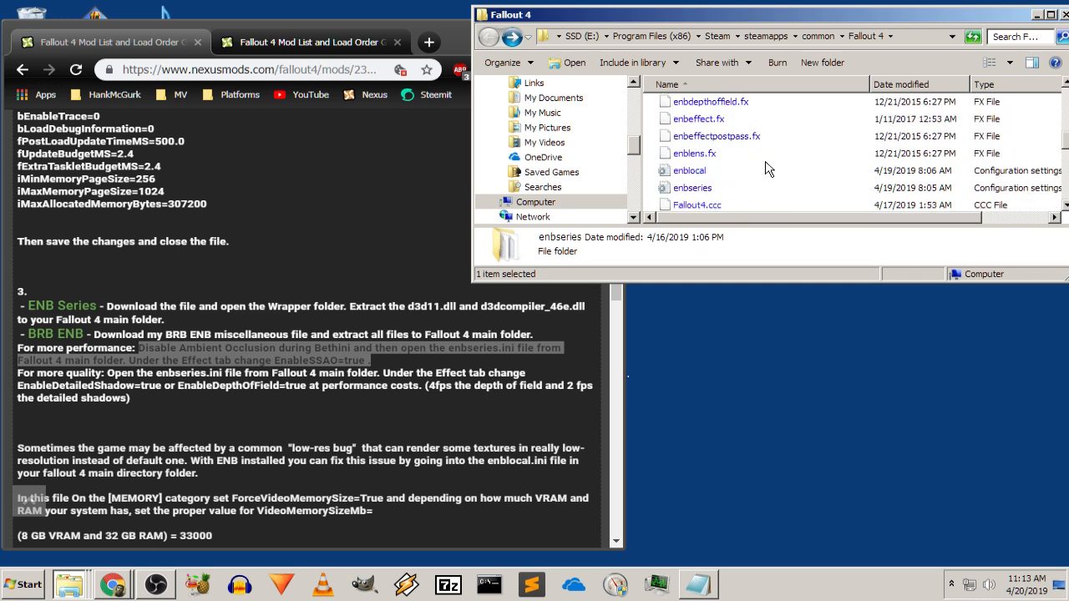
pyautogui.click(706, 188)
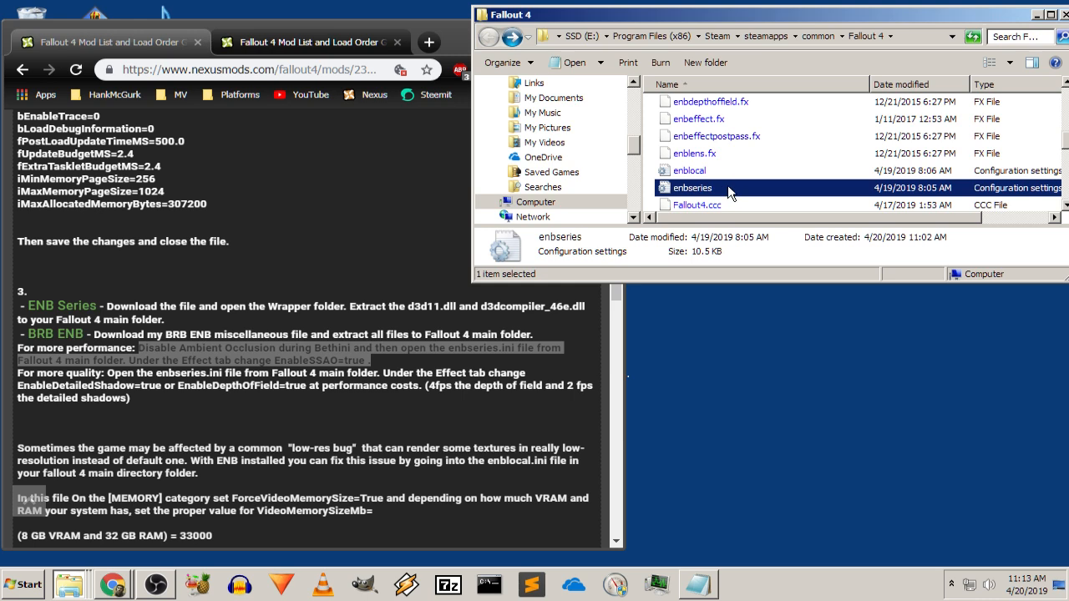
pyautogui.doubleClick(727, 189)
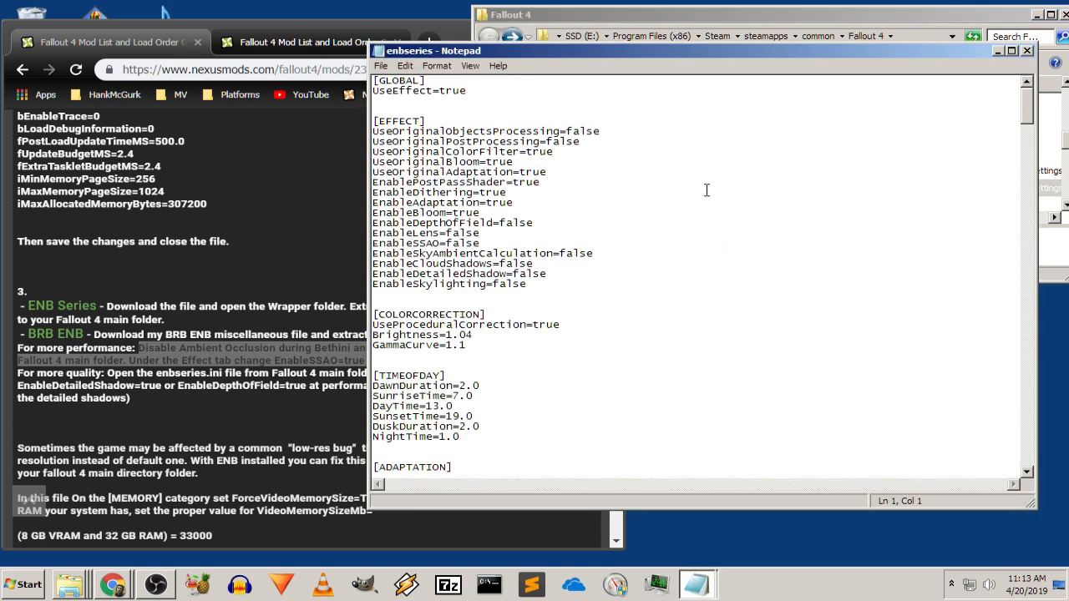
pyautogui.click(695, 191)
pyautogui.moveTo(365, 157); pyautogui.dragTo(654, 189)
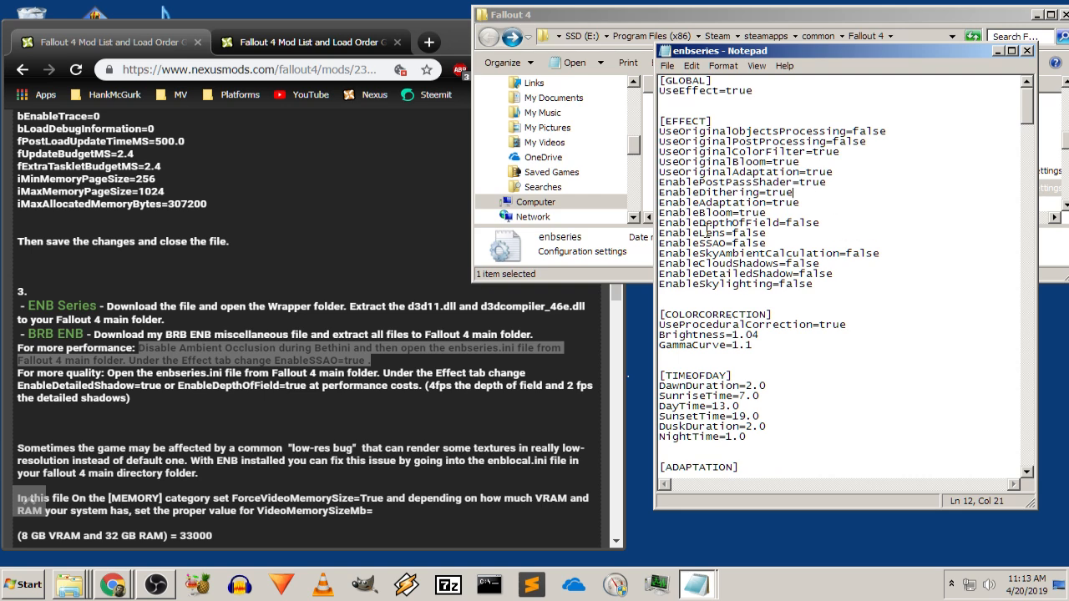
# Set EnableSSAO to true in the [EFFECT] section of the enbseries file and save it
pyautogui.click(776, 243)
pyautogui.moveTo(777, 243); pyautogui.dragTo(735, 243)
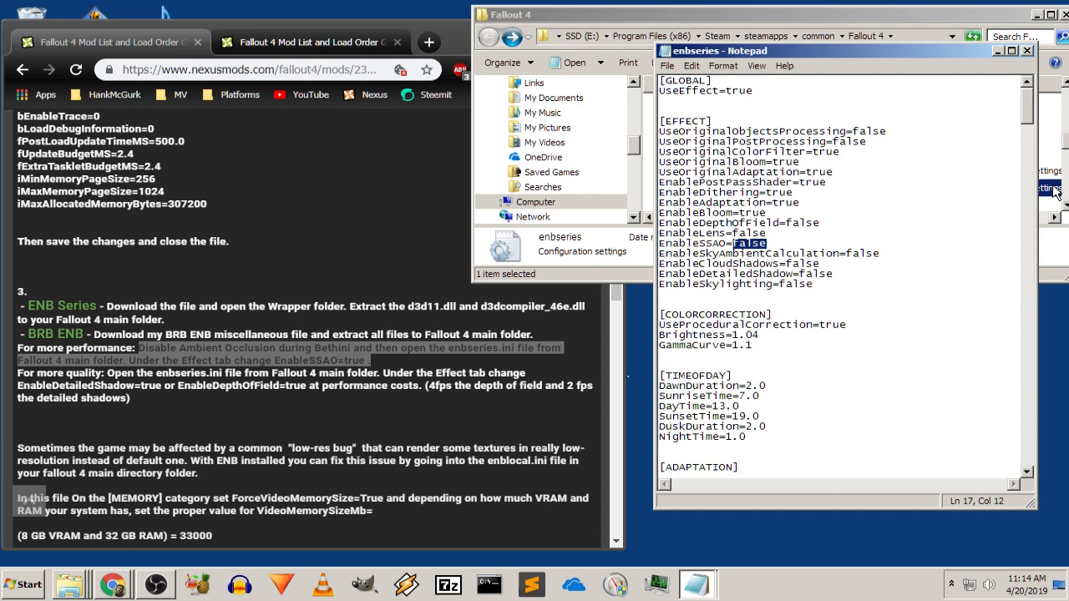
pyautogui.write('true')
pyautogui.click(940, 144)
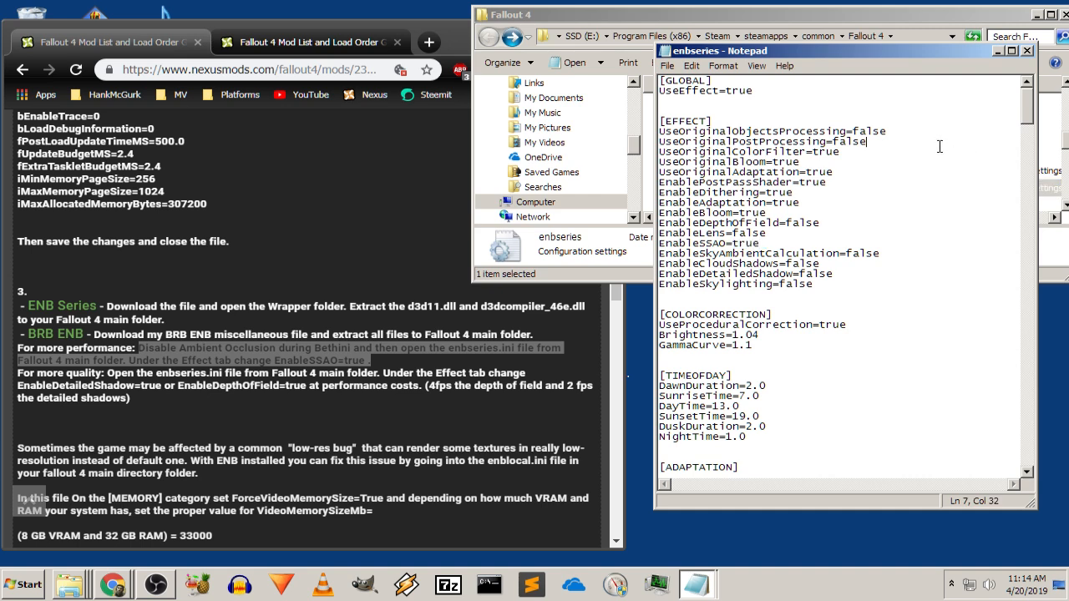
pyautogui.click(668, 66)
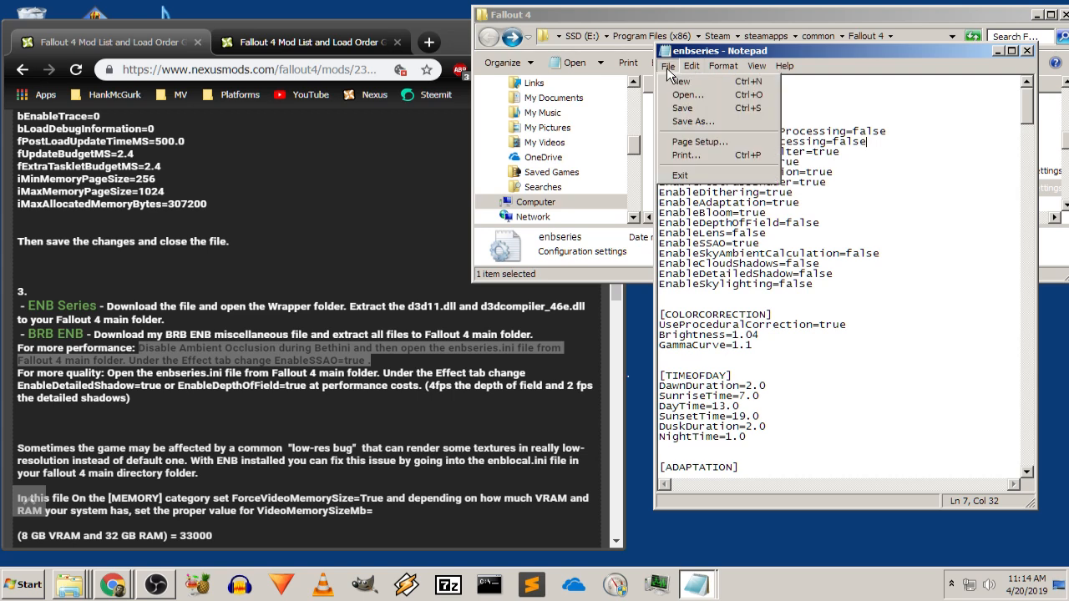
pyautogui.click(682, 107)
# Compare the guide's quality tip on EnableDetailedShadow and EnableDepthOfField with the file's [EFFECT] section
pyautogui.click(798, 263)
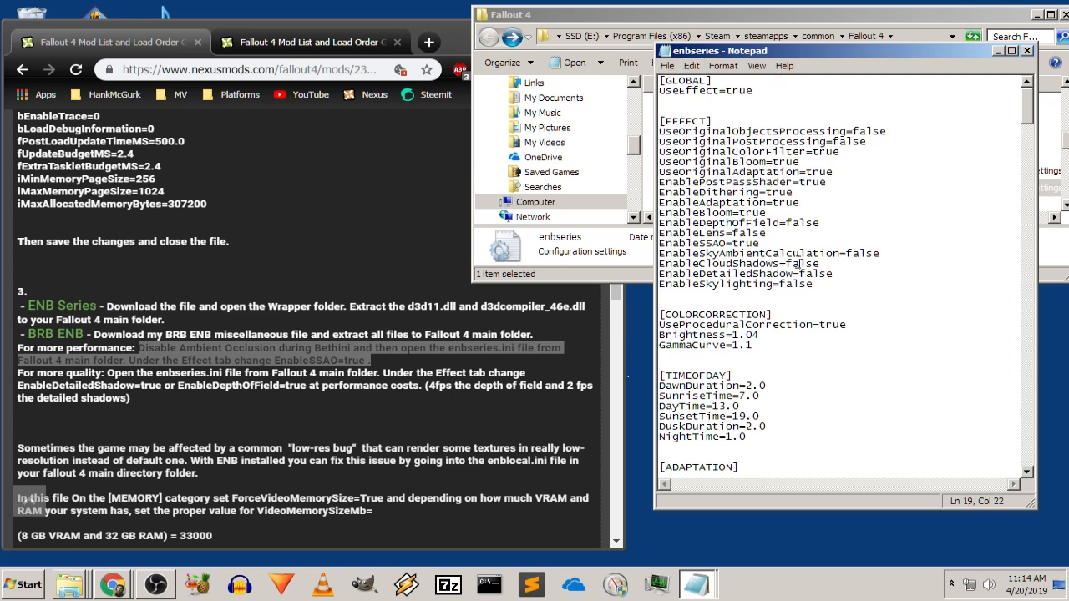
pyautogui.click(70, 413)
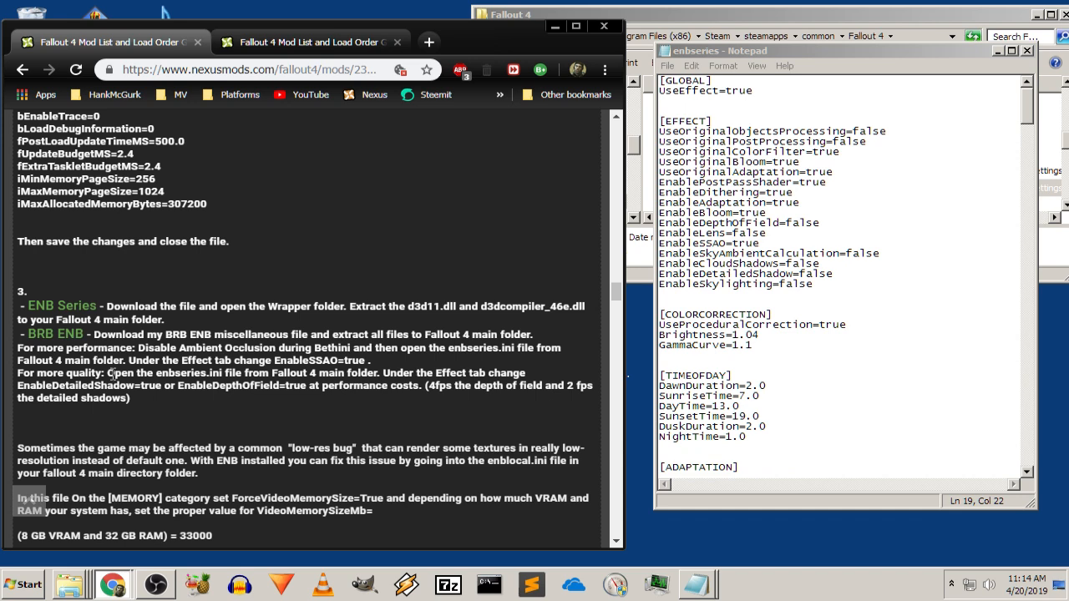
pyautogui.moveTo(165, 373); pyautogui.dragTo(219, 375)
pyautogui.moveTo(219, 373)
pyautogui.mouseDown()
pyautogui.moveTo(235, 374)
pyautogui.moveTo(225, 373)
pyautogui.mouseUp()
pyautogui.click(760, 274)
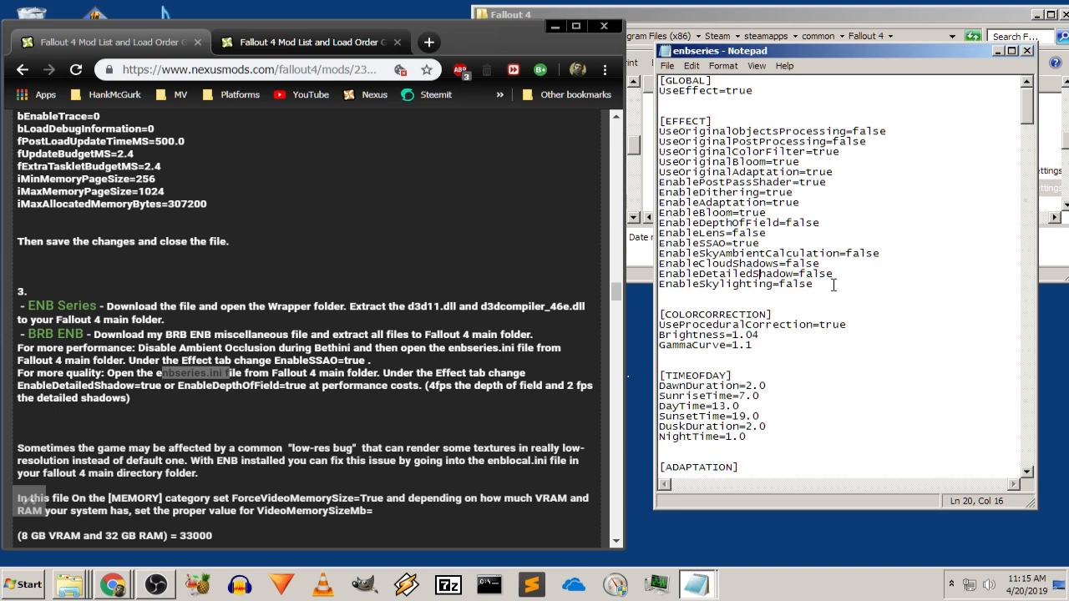
pyautogui.click(866, 264)
pyautogui.scroll(-1, 838, 262)
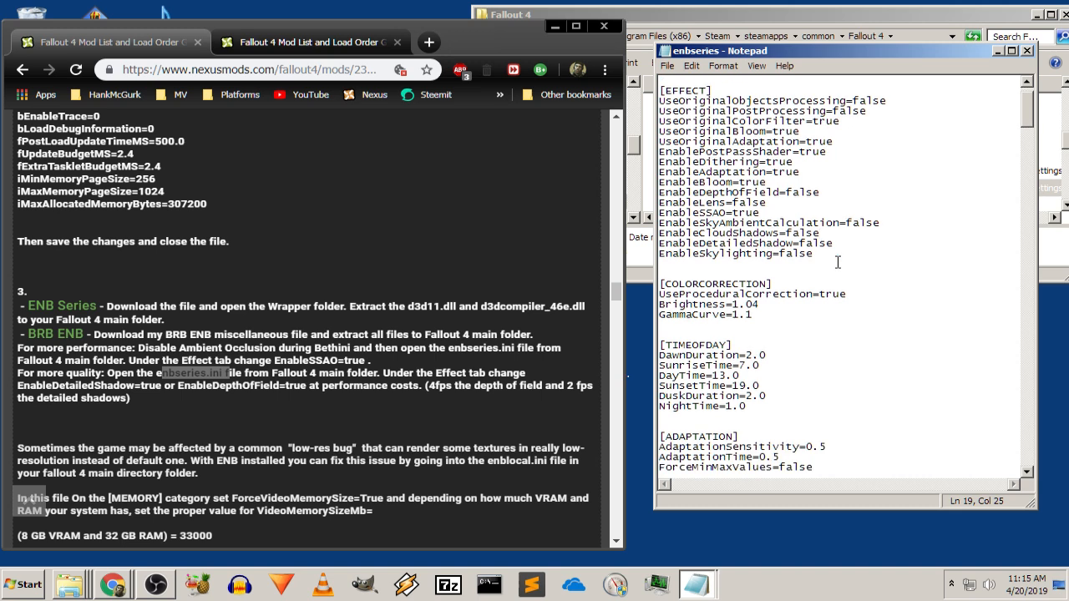
pyautogui.click(827, 203)
pyautogui.click(413, 365)
pyautogui.moveTo(383, 372); pyautogui.dragTo(397, 403)
pyautogui.click(412, 402)
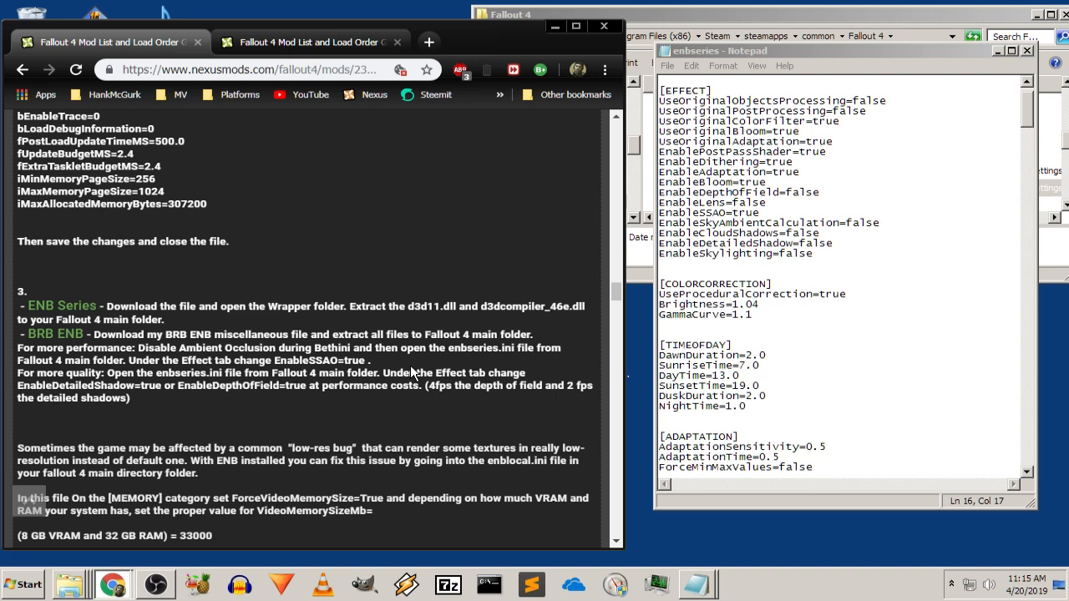
pyautogui.click(860, 164)
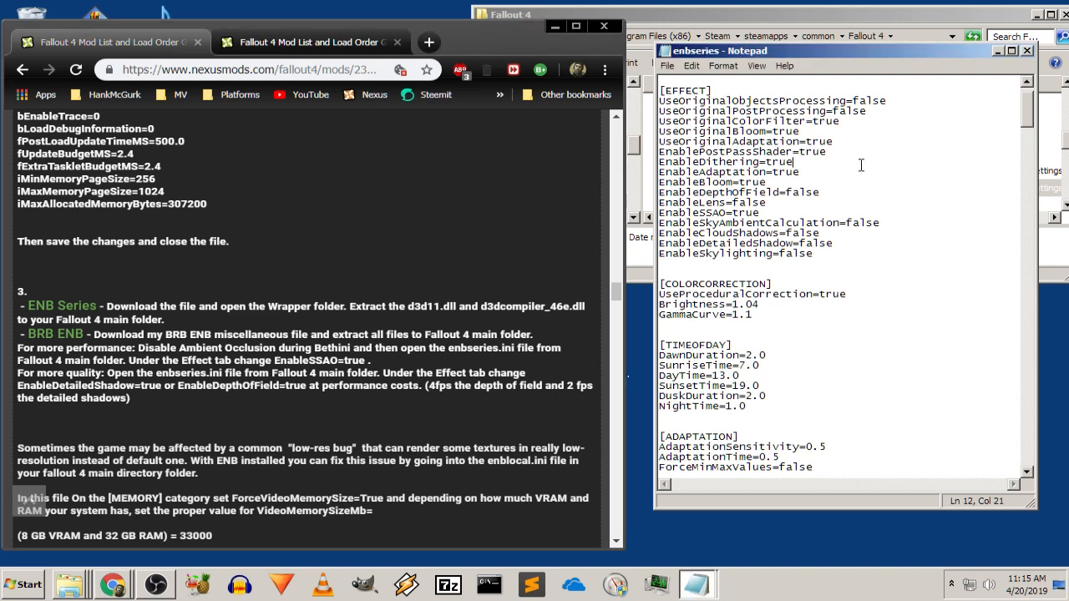
pyautogui.scroll(1, 860, 164)
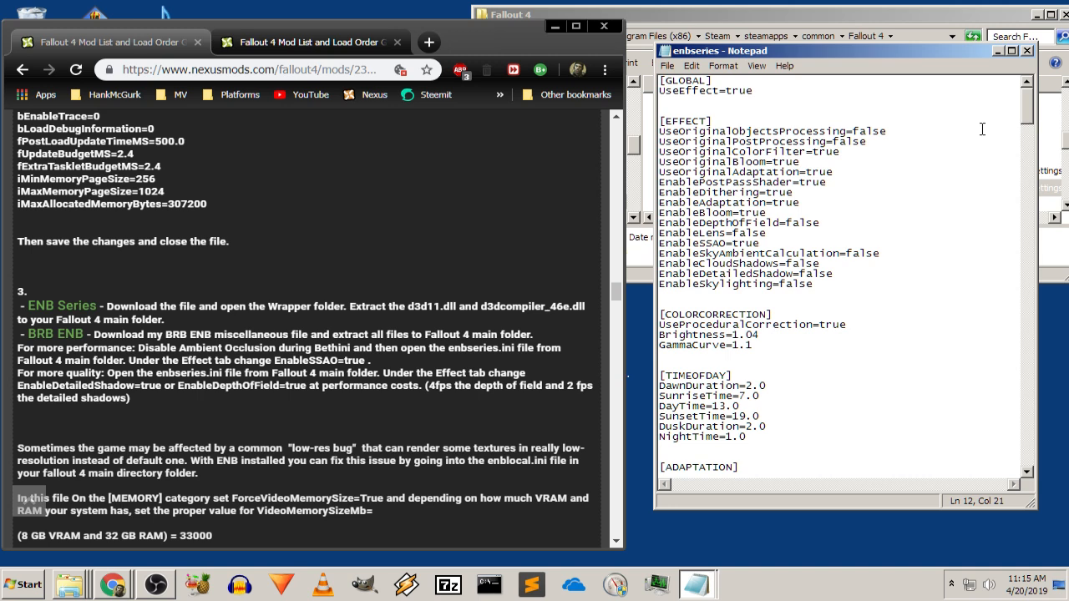
# Look through the remaining sections of the enbseries file, then save and close it
pyautogui.scroll(-10, 982, 129)
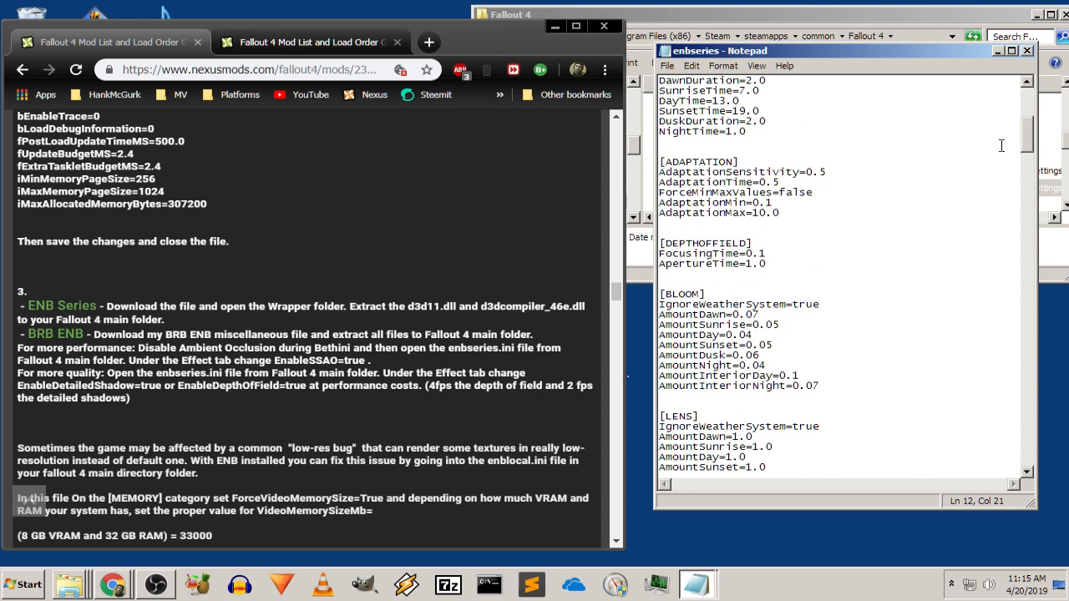
pyautogui.scroll(-5, 1006, 205)
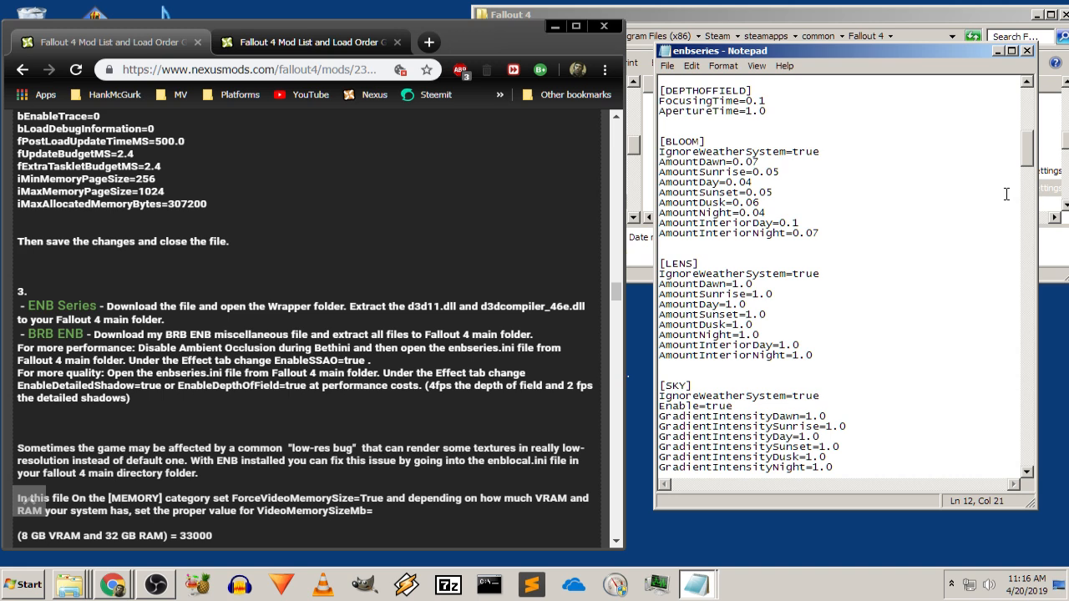
pyautogui.scroll(-9, 1002, 194)
pyautogui.scroll(-6, 996, 193)
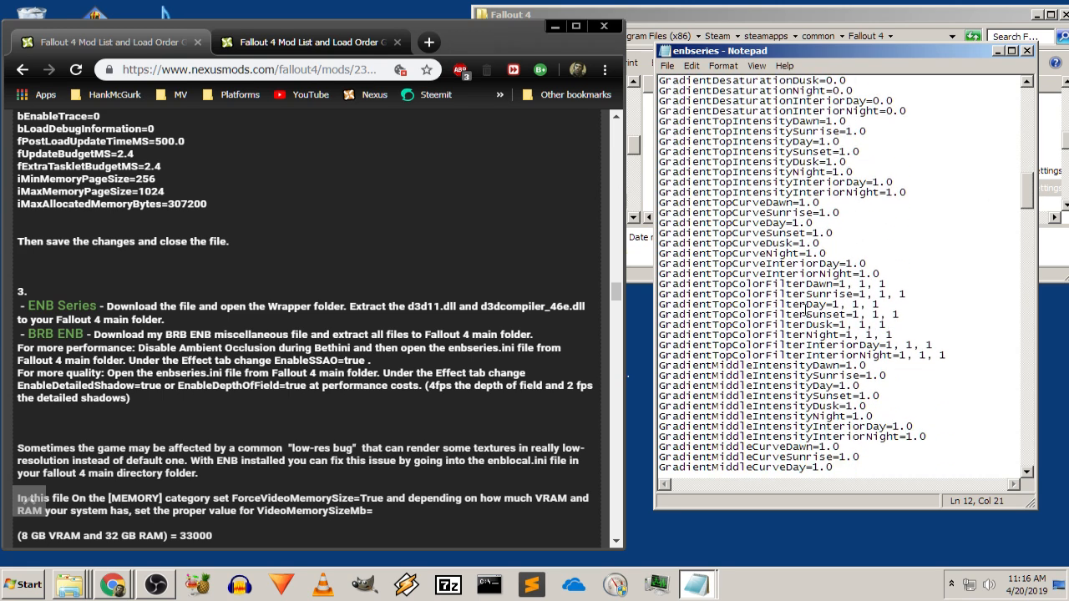
pyautogui.click(667, 65)
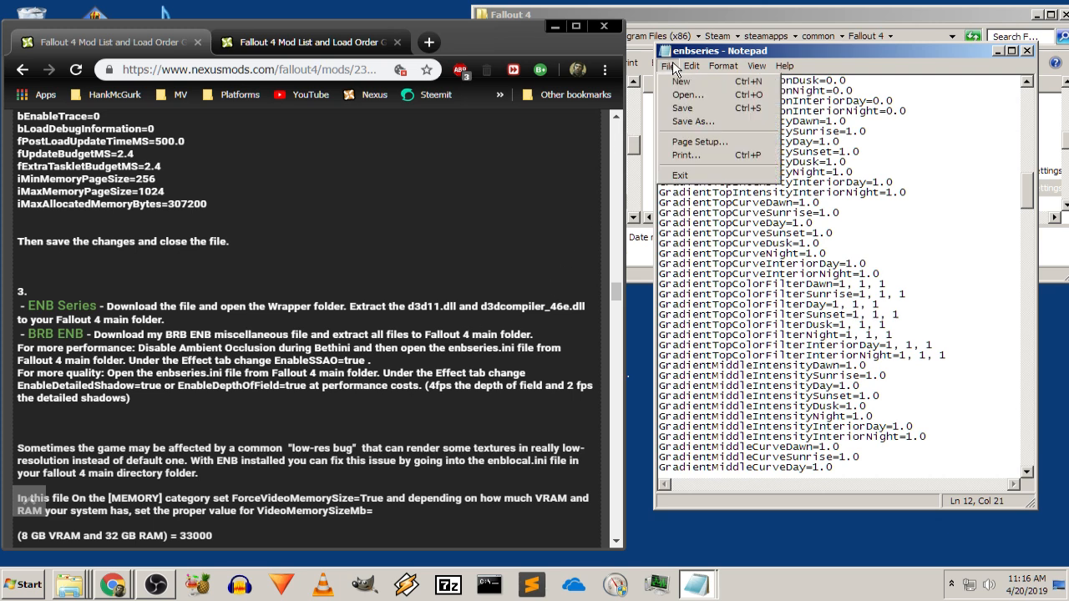
pyautogui.click(683, 108)
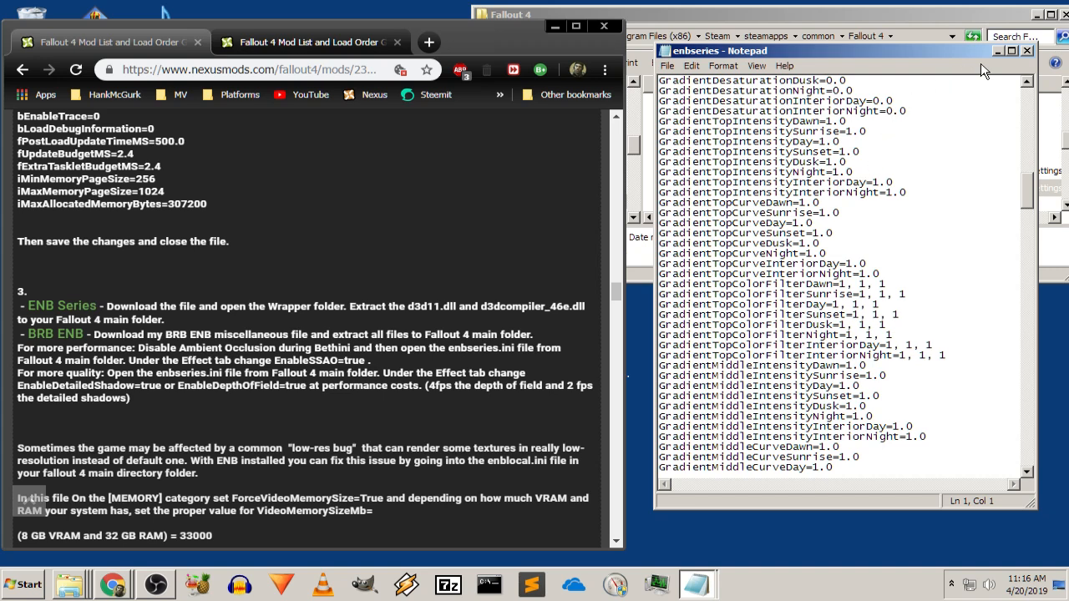
pyautogui.click(1027, 52)
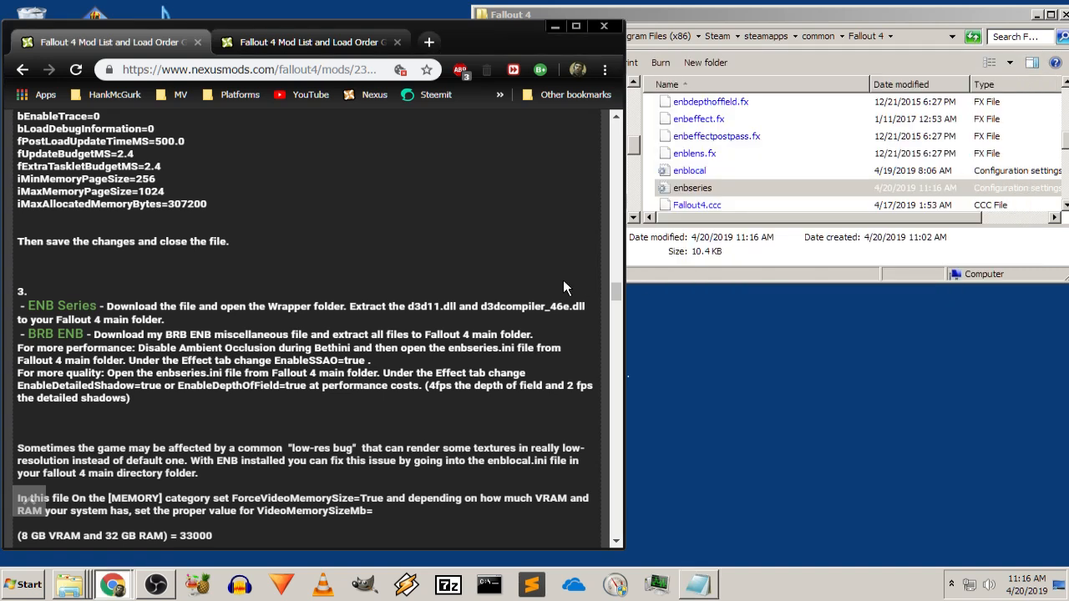
# Read the guide's low-res bug fix for enblocal.ini and its VideoMemorySizeMb values by VRAM and RAM
pyautogui.scroll(-2, 563, 276)
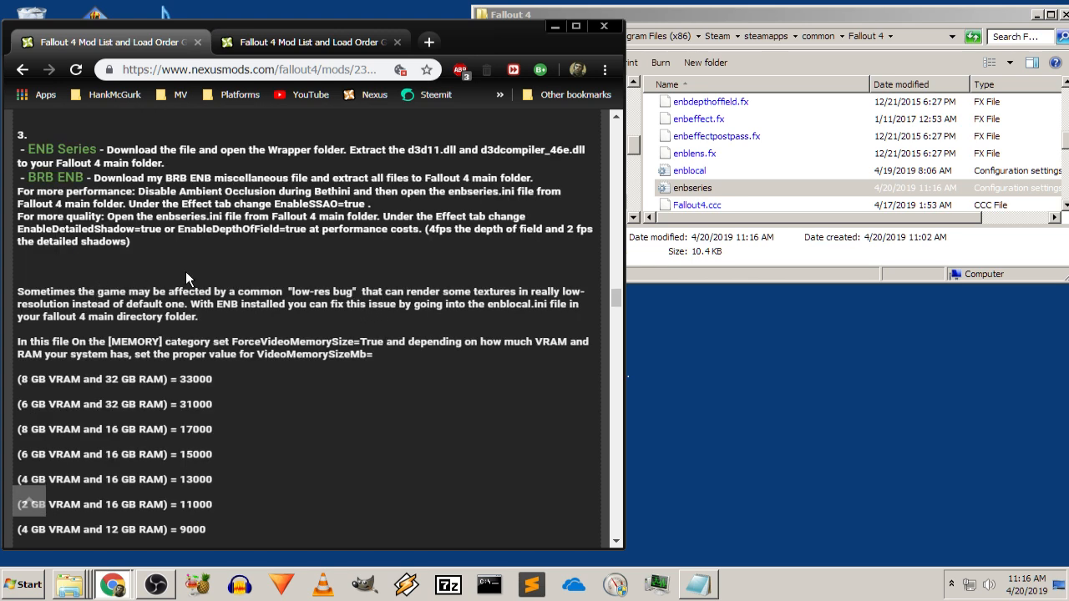
pyautogui.moveTo(48, 291); pyautogui.dragTo(223, 324)
pyautogui.click(231, 319)
pyautogui.moveTo(109, 343); pyautogui.dragTo(198, 356)
pyautogui.click(265, 359)
pyautogui.scroll(-1, 373, 361)
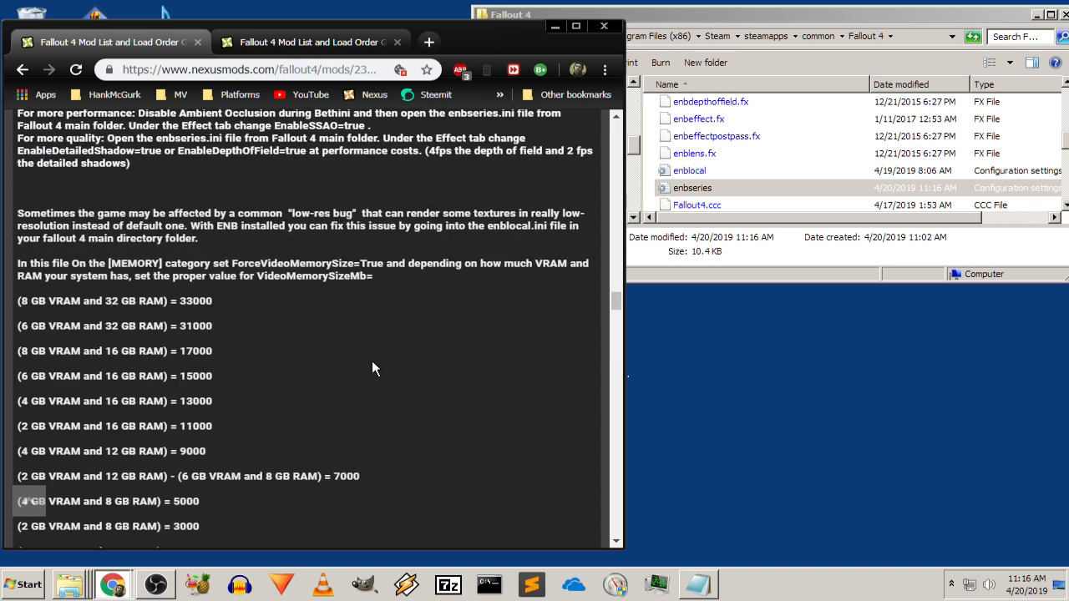
pyautogui.scroll(-2, 372, 367)
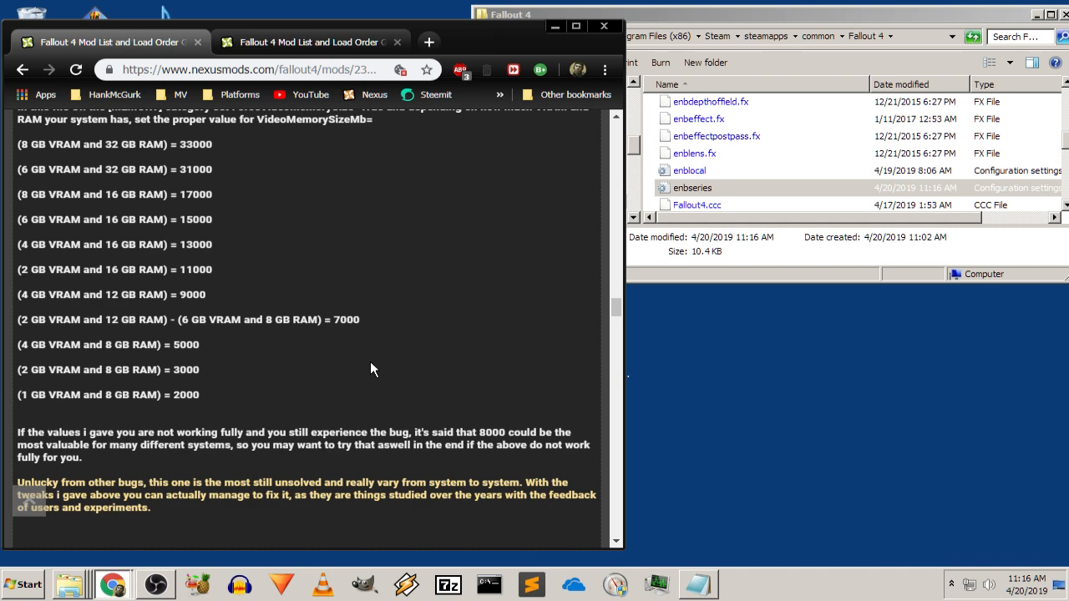
pyautogui.scroll(2, 370, 363)
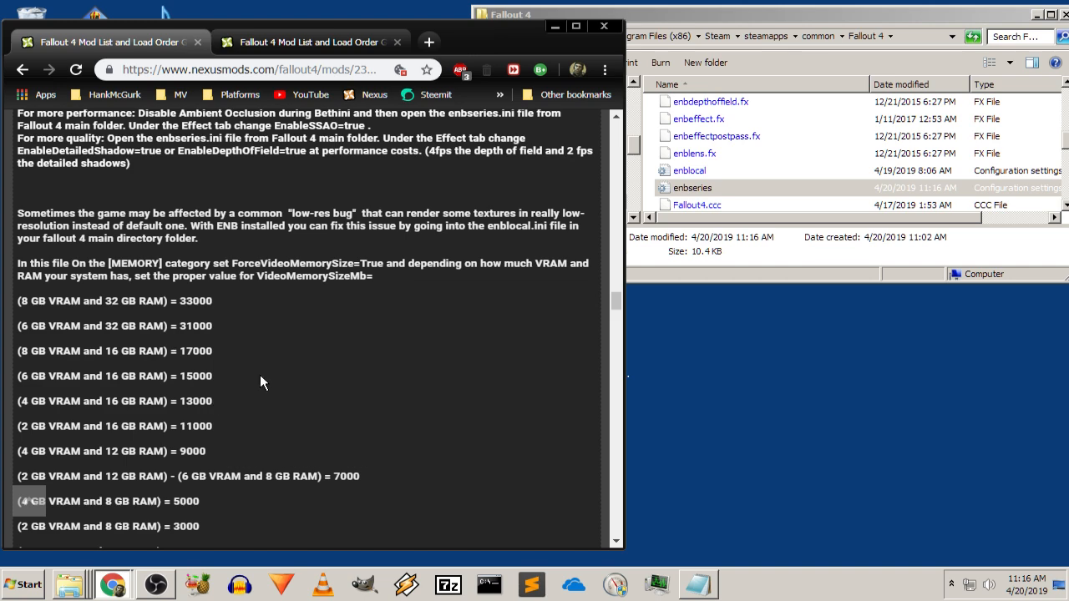
pyautogui.scroll(-1, 259, 374)
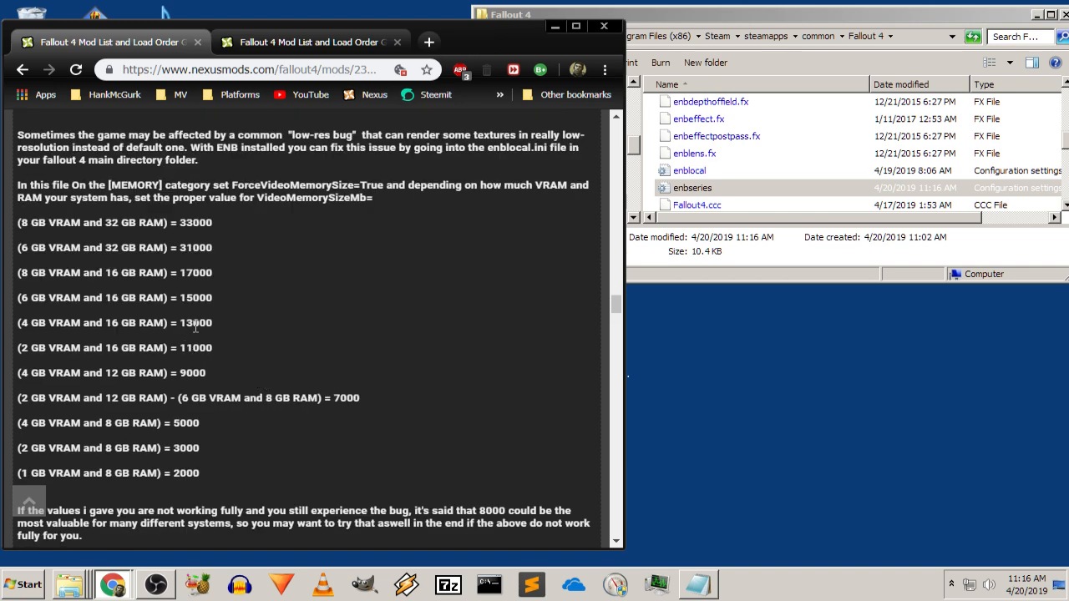
pyautogui.scroll(1, 190, 342)
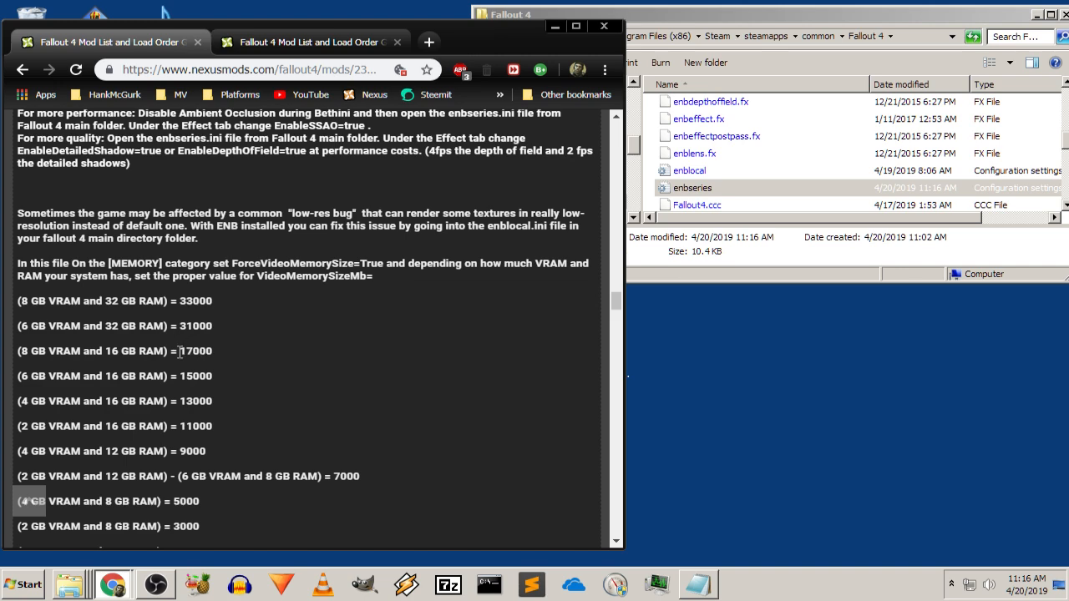
pyautogui.rightClick(179, 351)
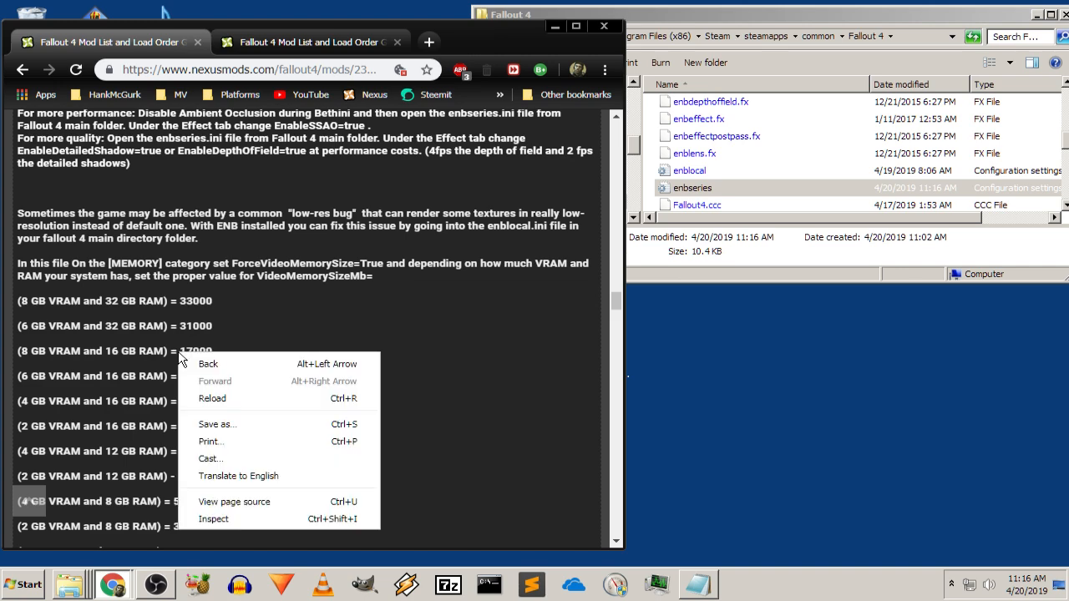
pyautogui.click(250, 315)
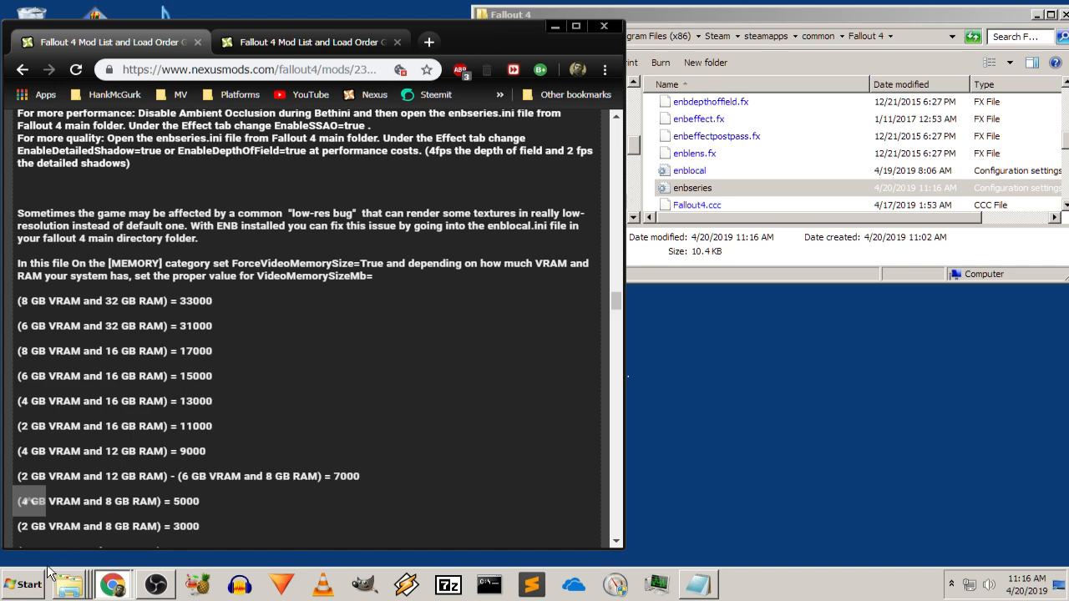
# Check the computer's installed memory in the system properties and close the window
pyautogui.click(34, 584)
pyautogui.click(288, 326)
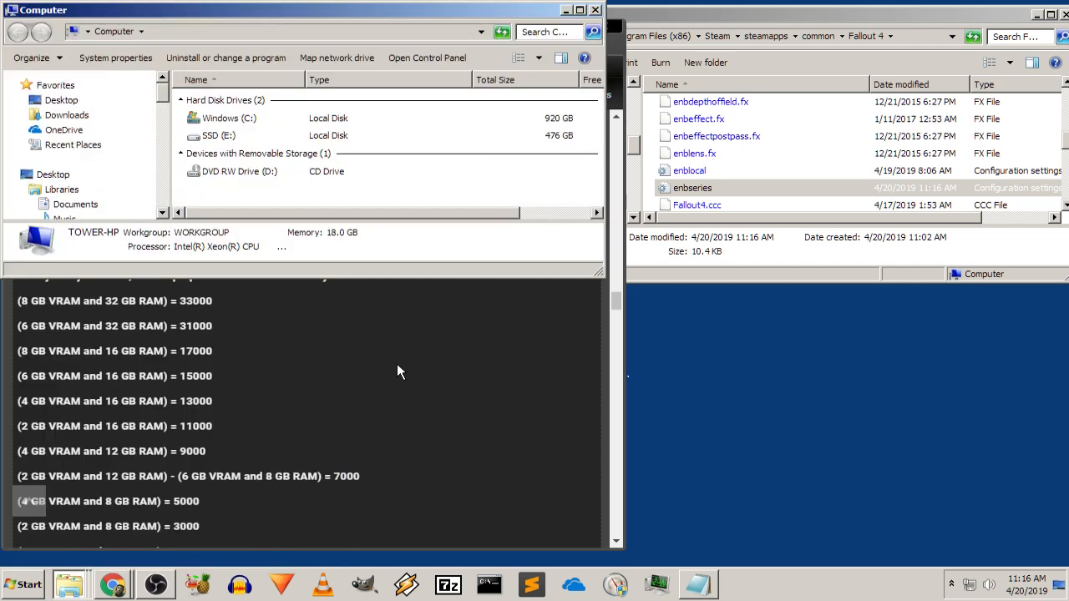
pyautogui.moveTo(243, 11); pyautogui.dragTo(308, 62)
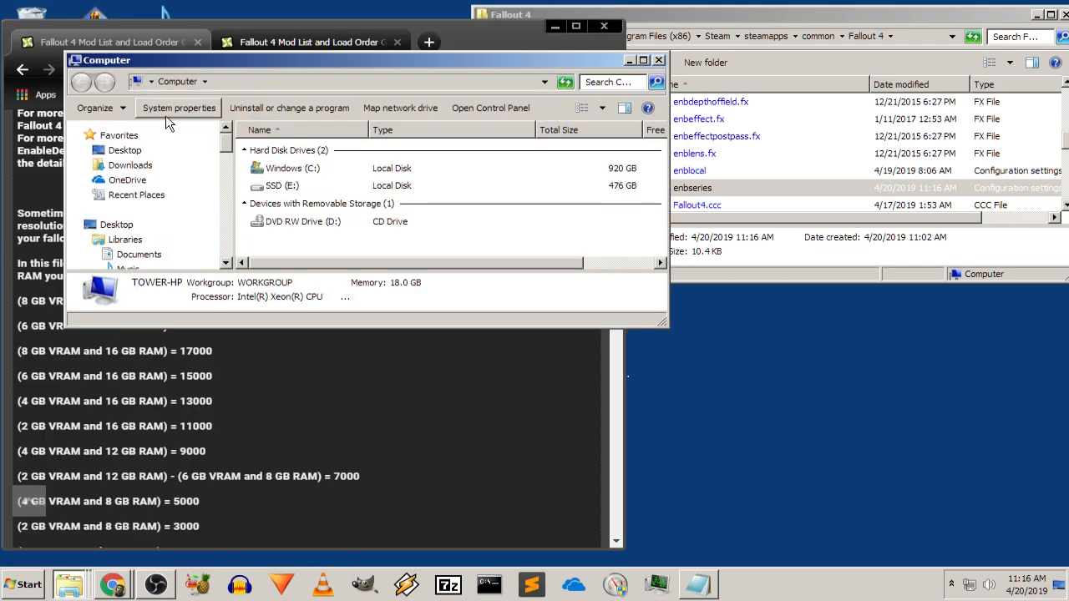
pyautogui.click(167, 122)
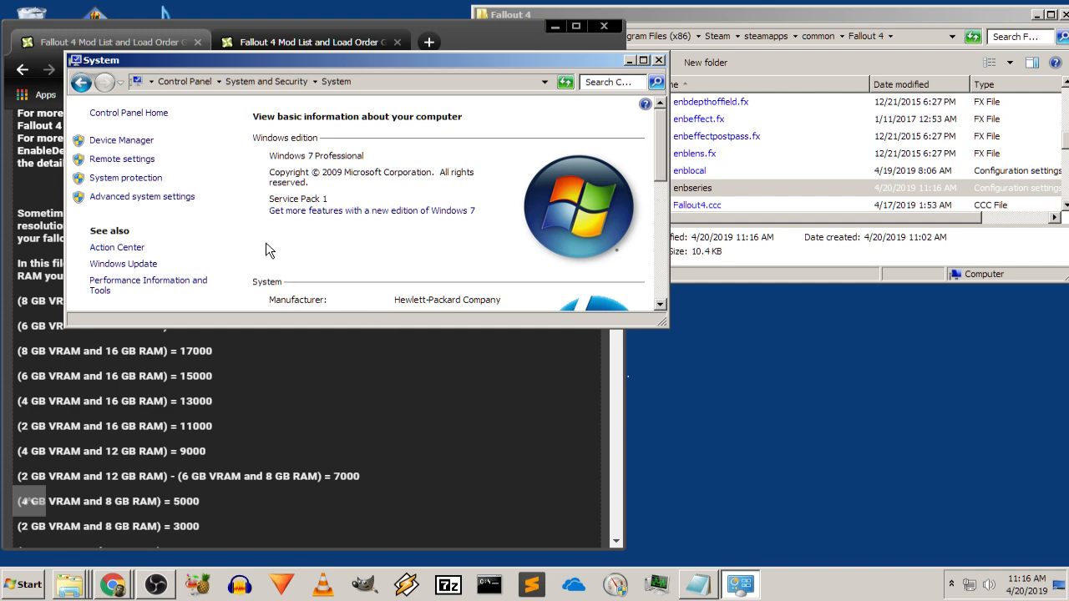
pyautogui.scroll(-3, 268, 247)
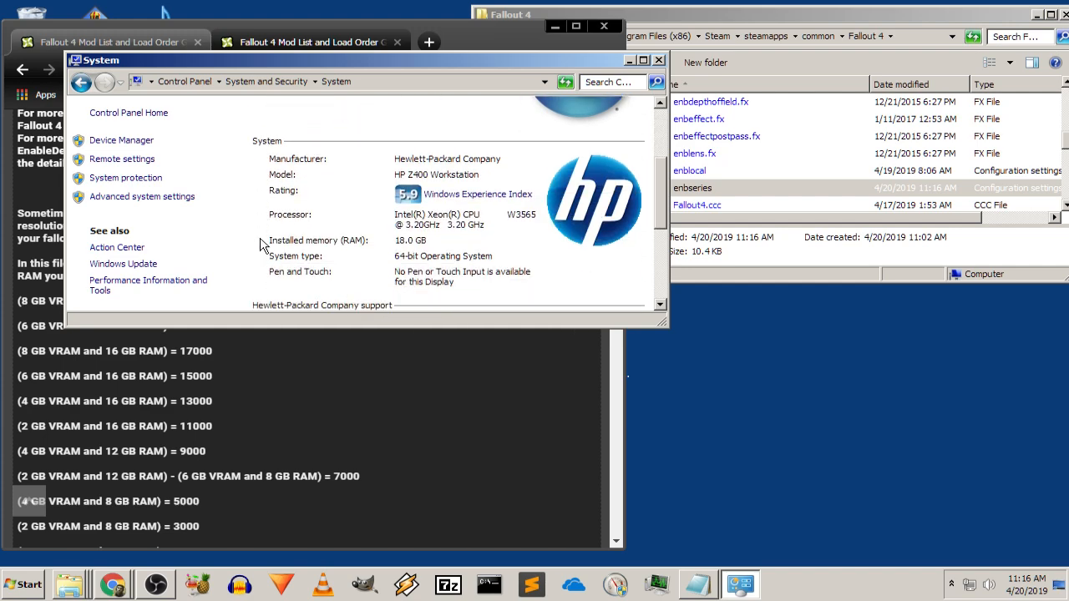
pyautogui.click(659, 60)
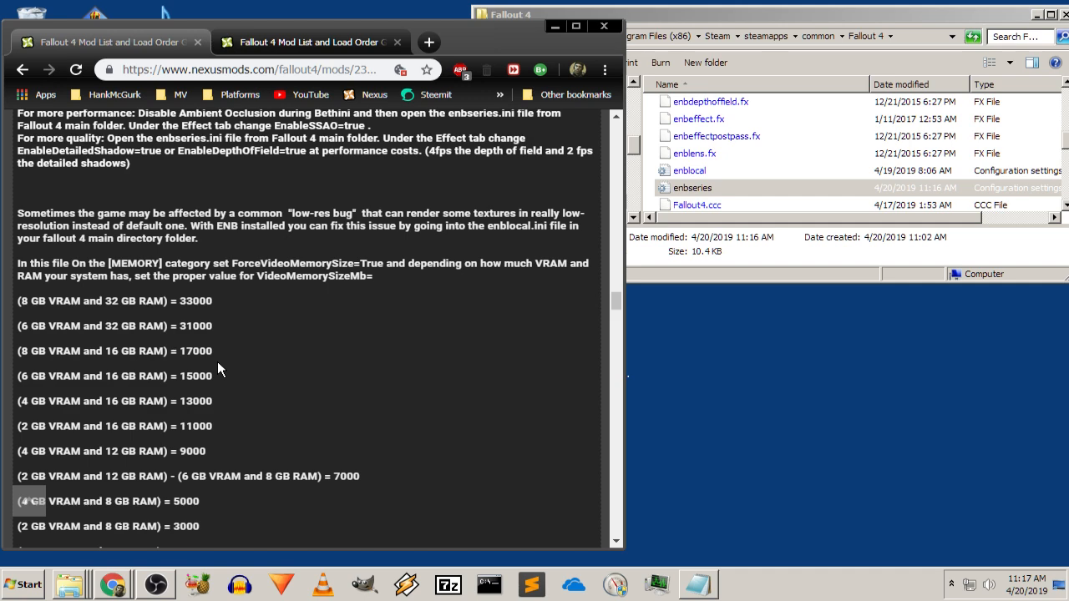
# Examine the guide's VideoMemorySizeMb list, especially the 8 GB VRAM and 16 GB RAM entry, and the fallback advice below it
pyautogui.scroll(-1, 215, 366)
pyautogui.scroll(1, 133, 309)
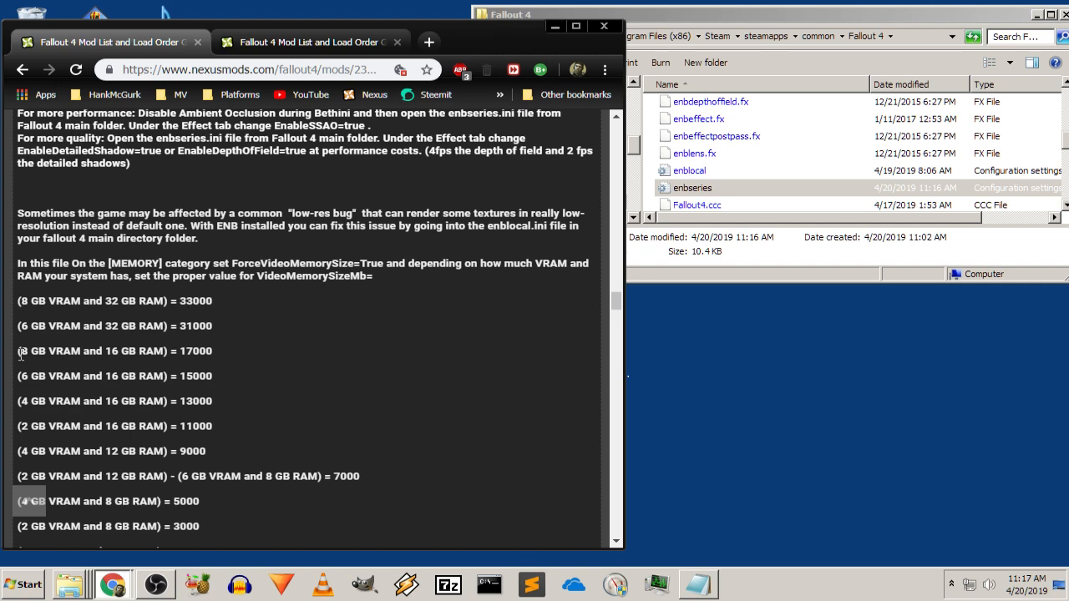
pyautogui.moveTo(18, 351); pyautogui.dragTo(238, 366)
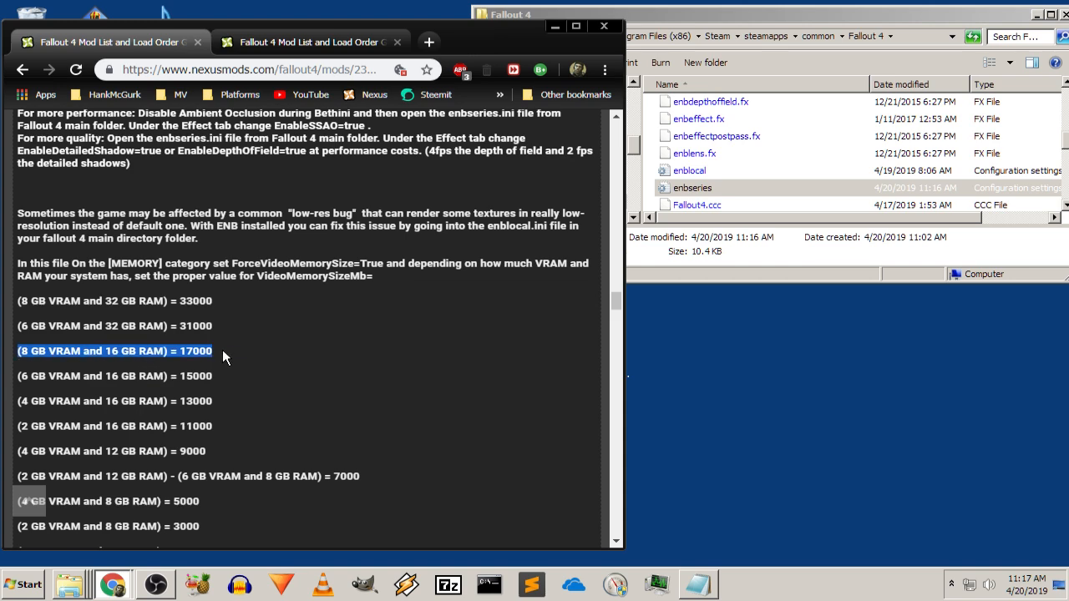
pyautogui.scroll(-2, 222, 351)
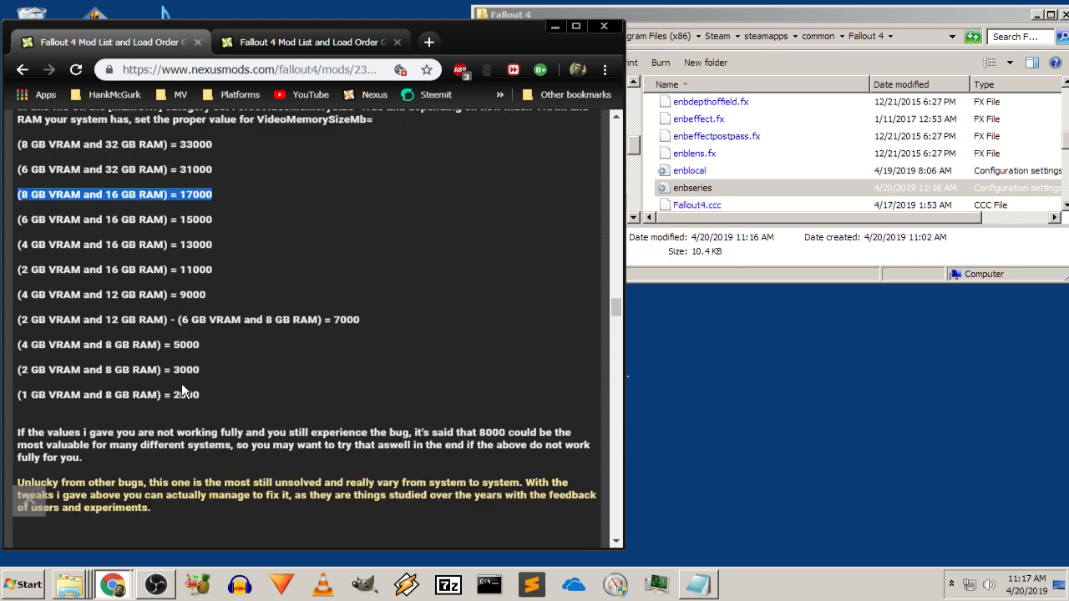
pyautogui.scroll(-2, 181, 389)
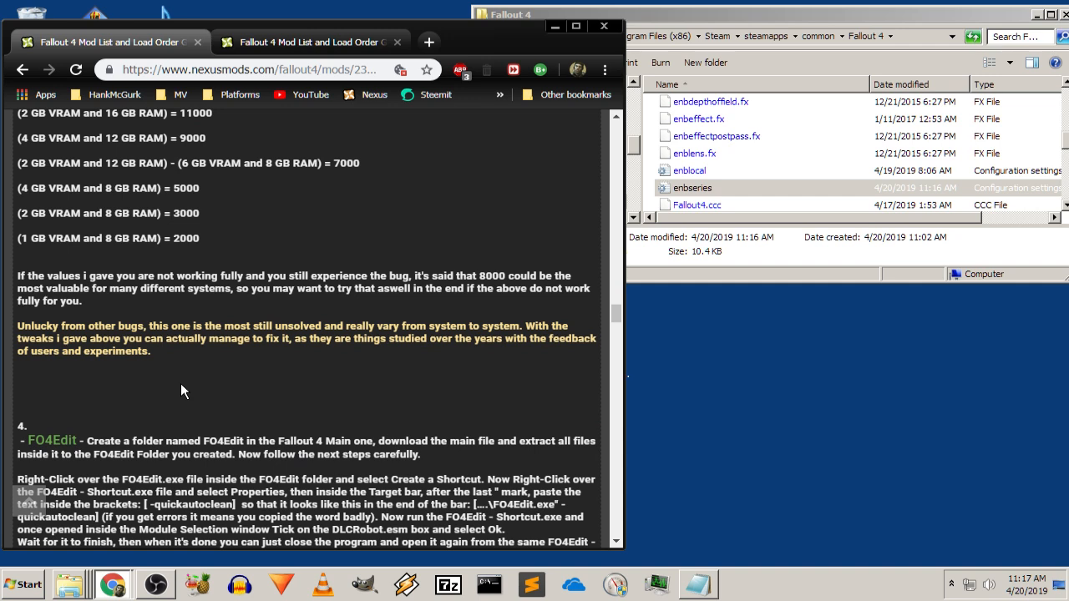
pyautogui.scroll(3, 180, 389)
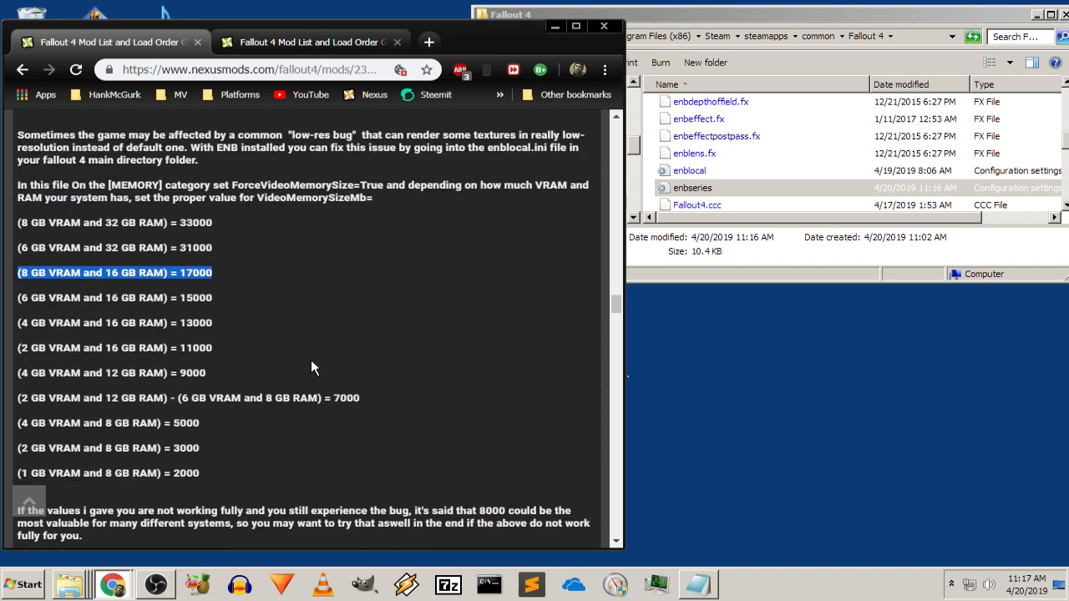
pyautogui.scroll(3, 273, 320)
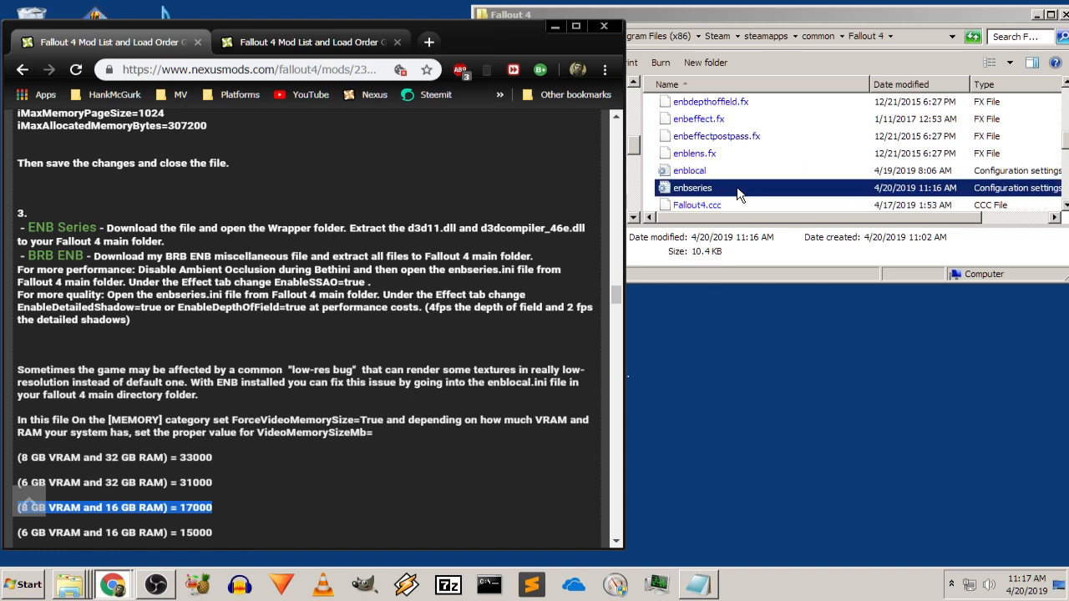
# Open the enblocal configuration file and compare its VideoMemorySizeMb line with the guide's entry for 4 GB VRAM and 16 GB RAM
pyautogui.click(704, 173)
pyautogui.doubleClick(704, 173)
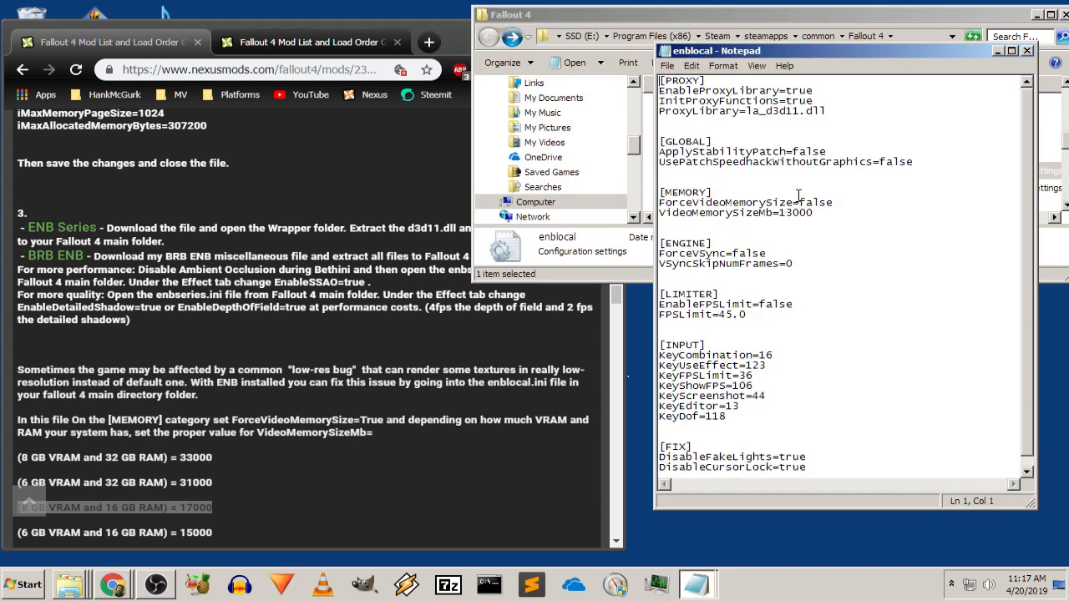
pyautogui.click(845, 216)
pyautogui.click(366, 347)
pyautogui.scroll(-2, 366, 347)
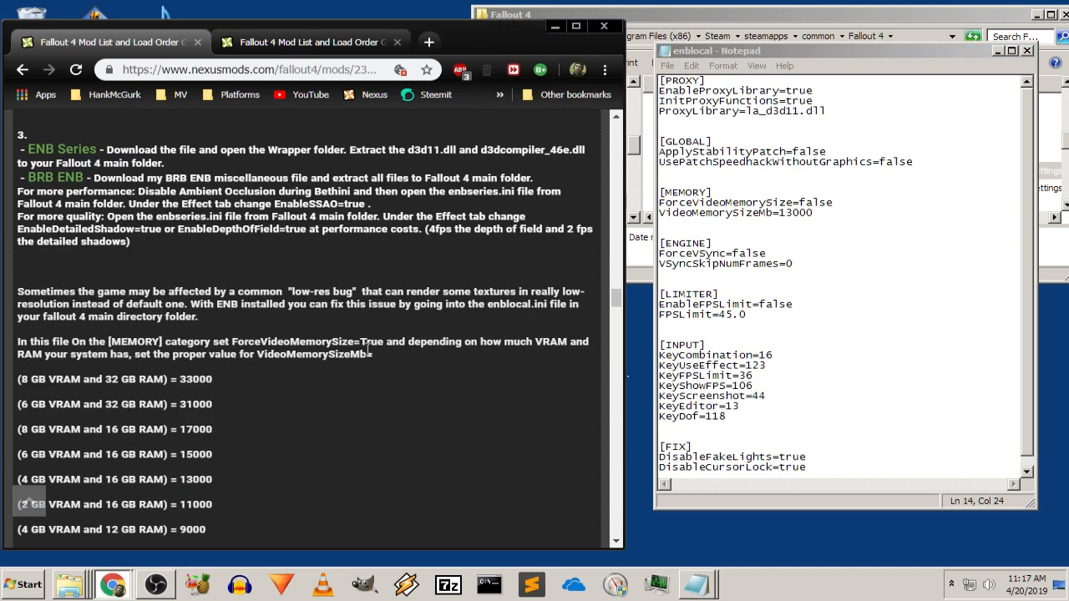
pyautogui.moveTo(196, 468); pyautogui.dragTo(222, 484)
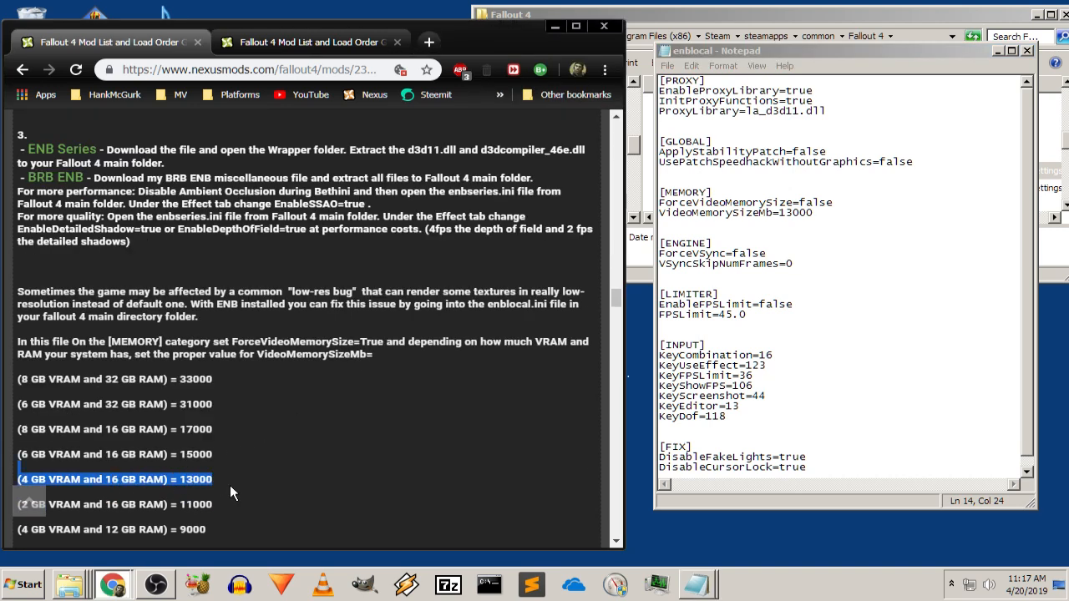
pyautogui.click(792, 216)
pyautogui.click(815, 216)
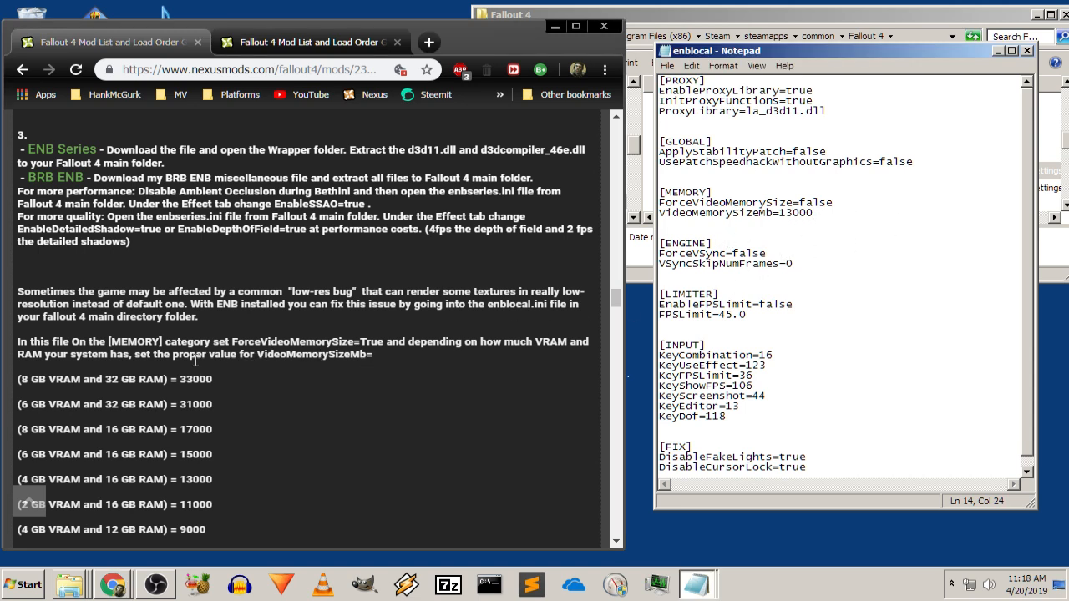
# Check the guide's ForceVideoMemorySize=True instruction and its fallback advice against the [MEMORY] section of the enblocal file
pyautogui.moveTo(230, 343); pyautogui.dragTo(389, 342)
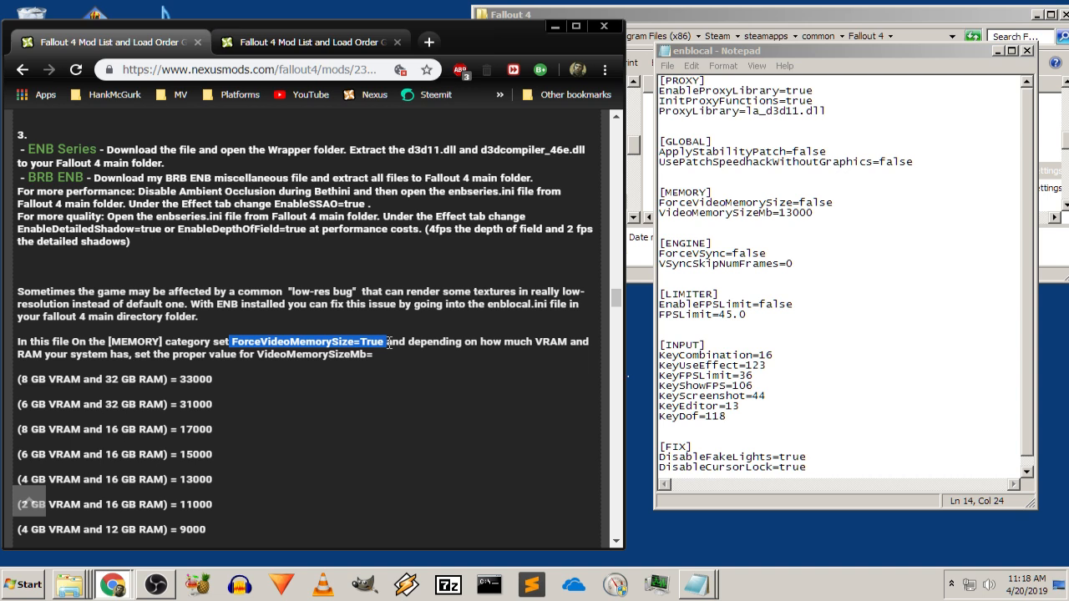
pyautogui.scroll(-2, 420, 372)
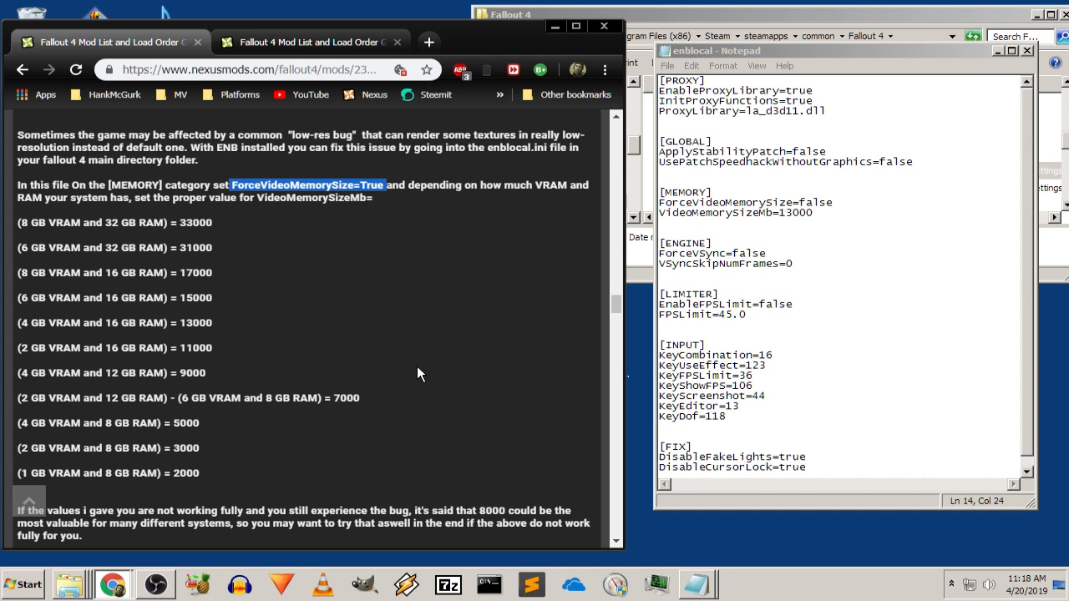
pyautogui.scroll(-2, 419, 374)
pyautogui.moveTo(151, 429); pyautogui.dragTo(61, 404)
pyautogui.click(209, 404)
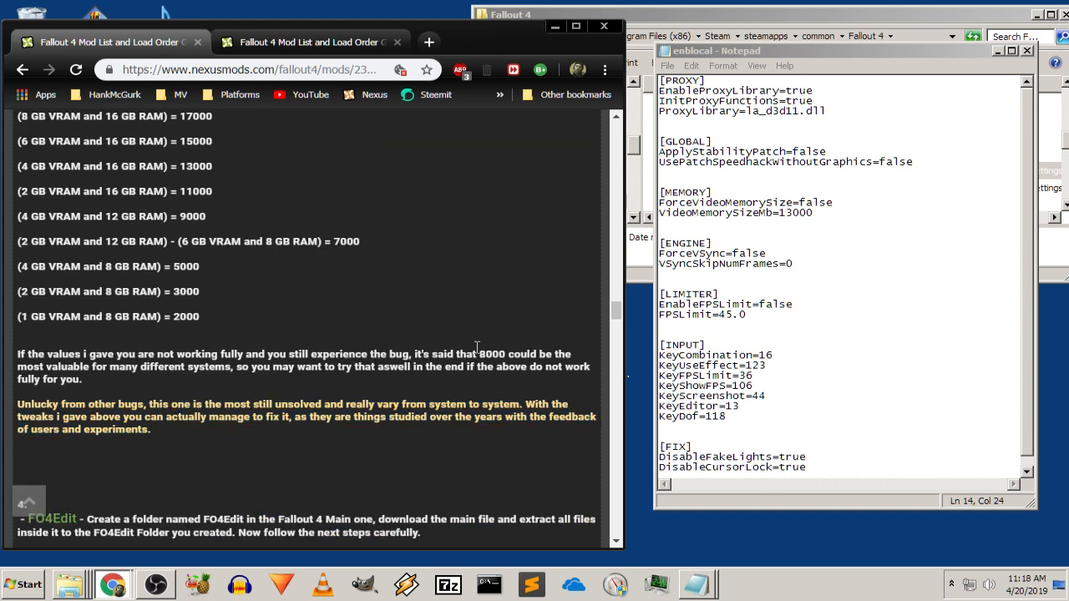
pyautogui.moveTo(835, 203); pyautogui.dragTo(814, 202)
pyautogui.click(827, 210)
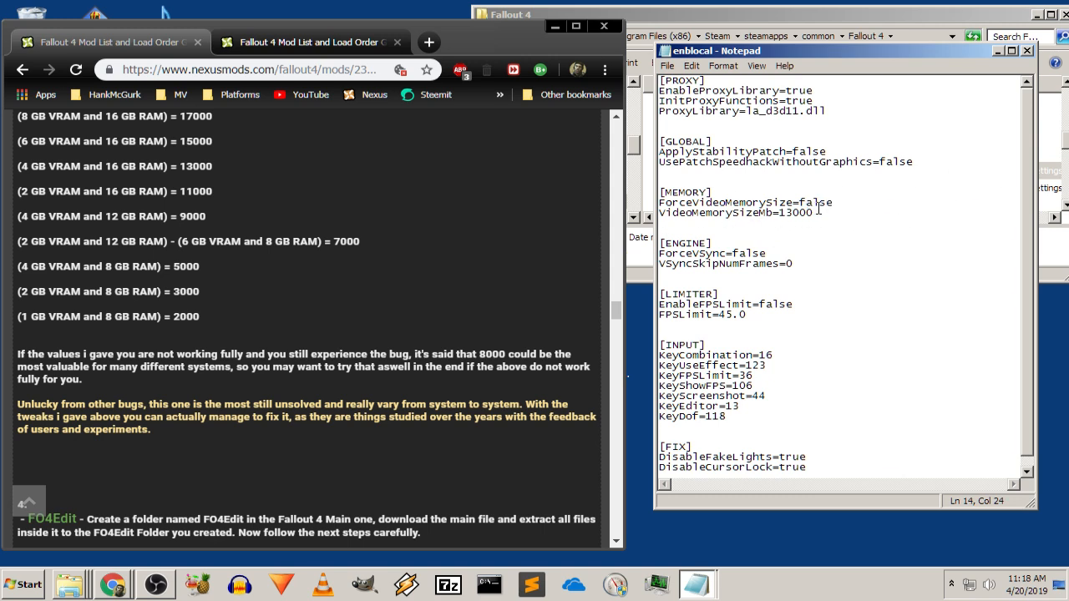
pyautogui.click(871, 243)
pyautogui.scroll(-1, 451, 304)
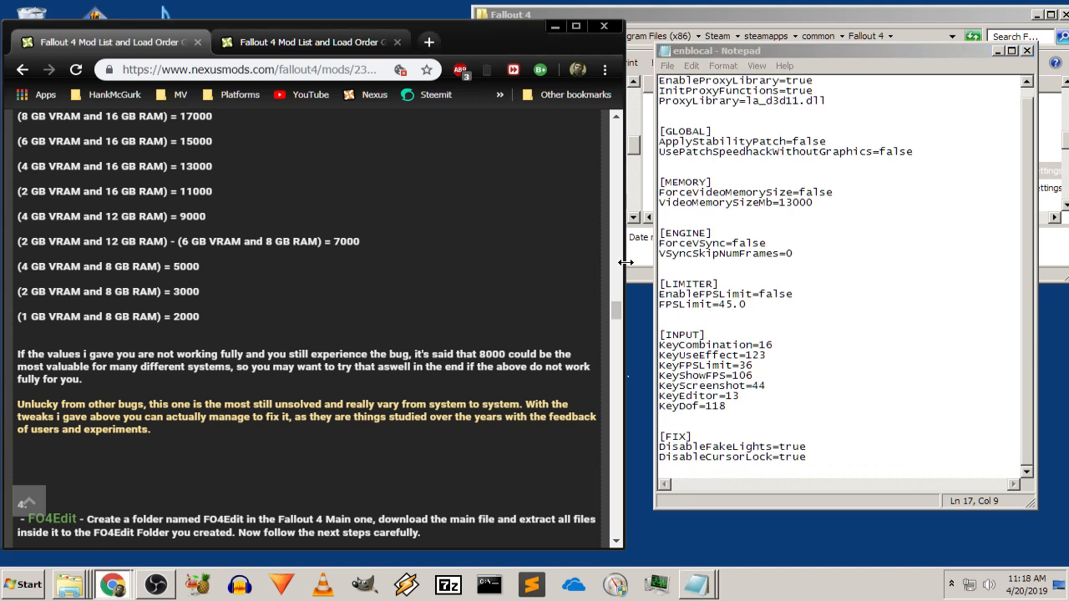
pyautogui.click(778, 221)
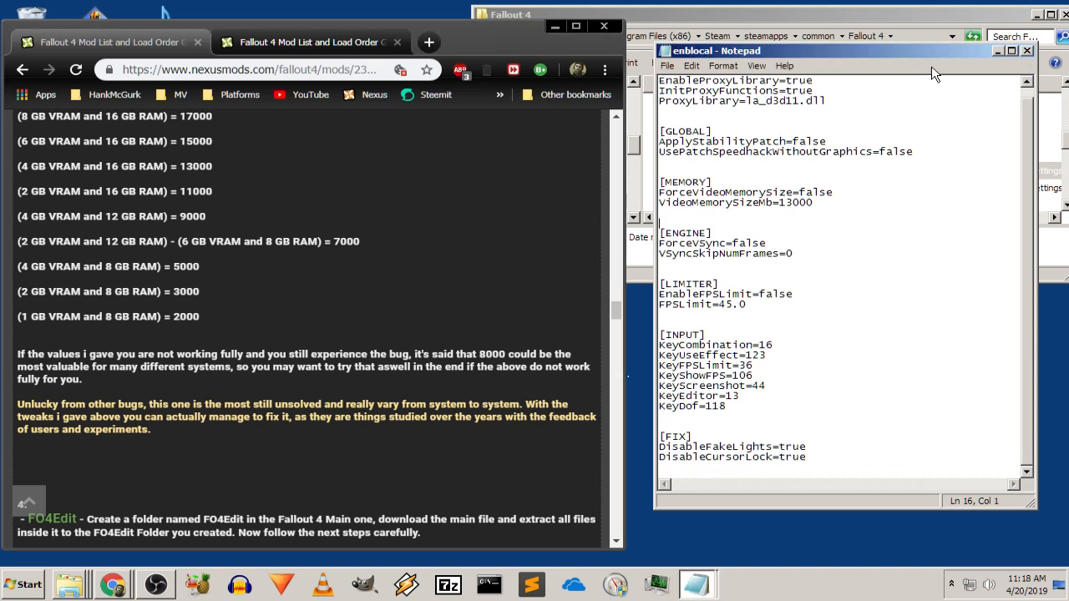
# Save and close the enblocal file, and go on to the guide's section 4 on FO4Edit and F4SE
pyautogui.click(667, 66)
pyautogui.click(682, 108)
pyautogui.click(1027, 51)
pyautogui.scroll(-4, 422, 298)
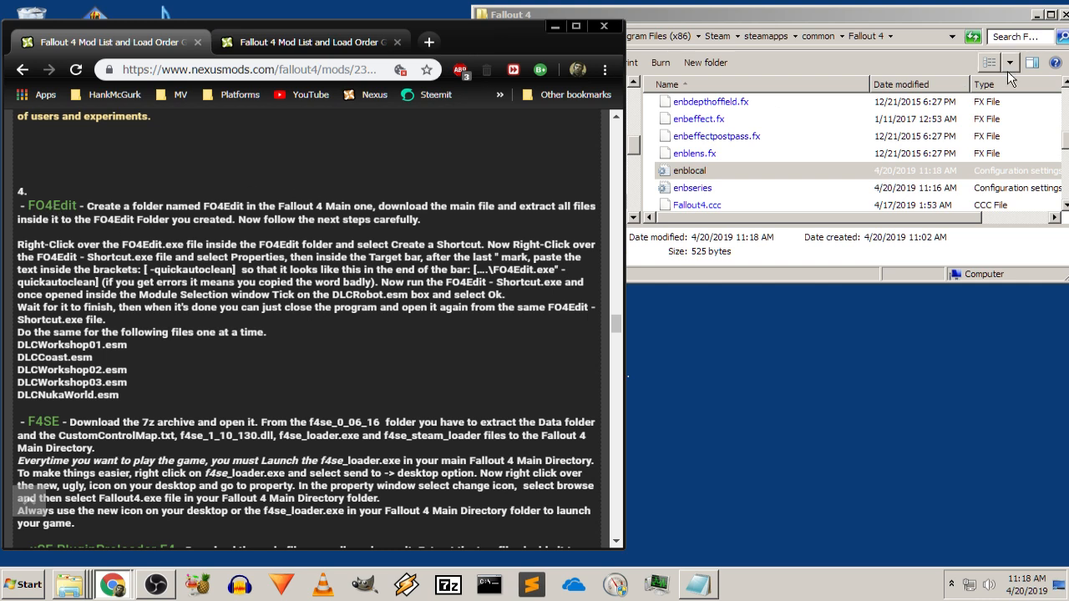
# Close the Fallout 4 folder window and minimize the browser to clear the desktop
pyautogui.moveTo(917, 15); pyautogui.dragTo(968, 88)
pyautogui.click(991, 105)
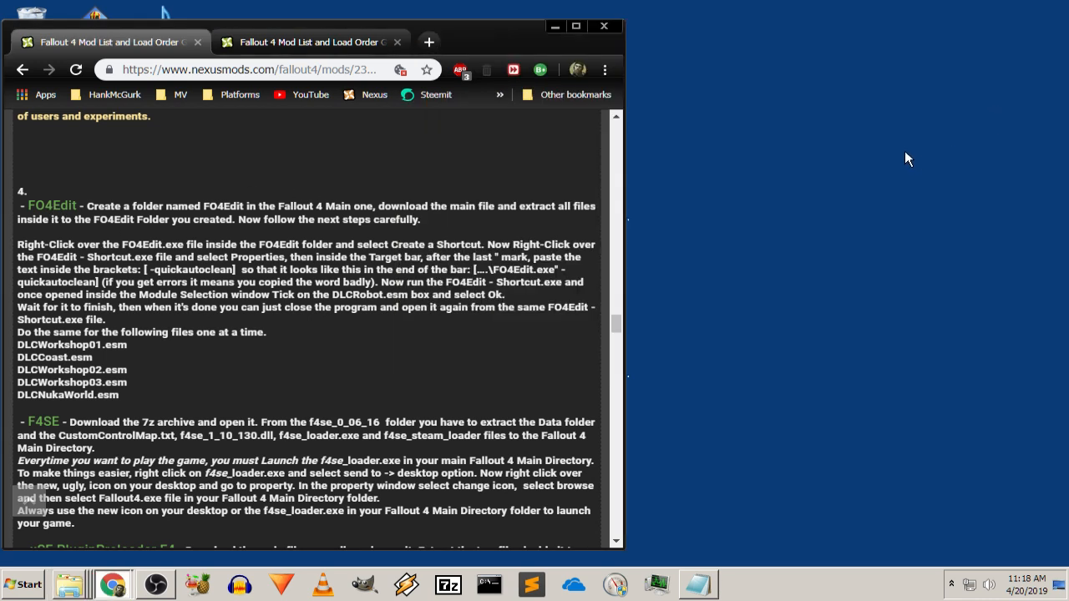
pyautogui.moveTo(586, 20); pyautogui.dragTo(786, 69)
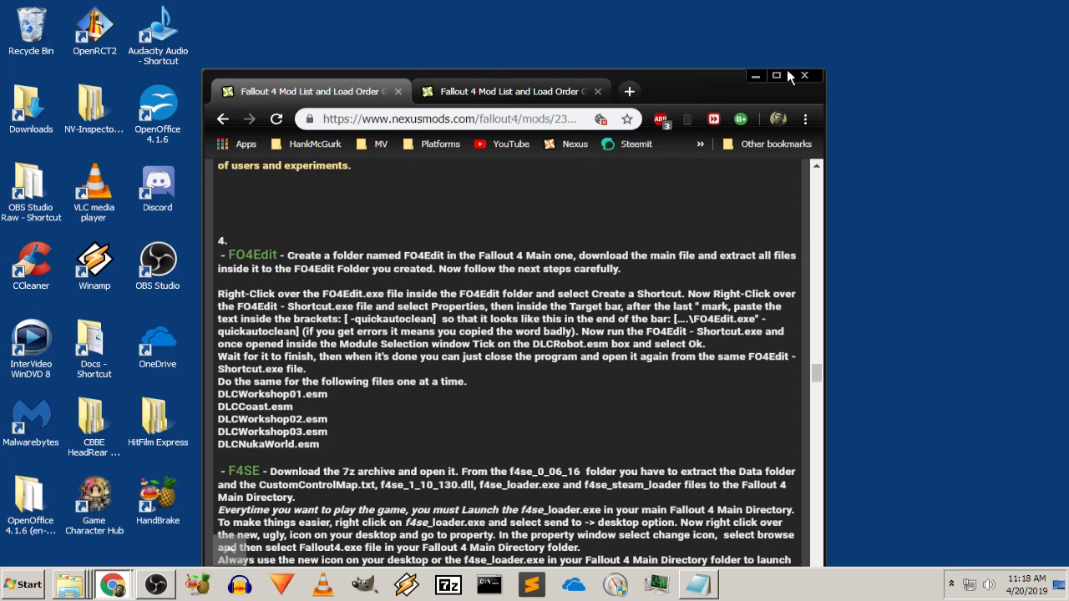
pyautogui.click(754, 75)
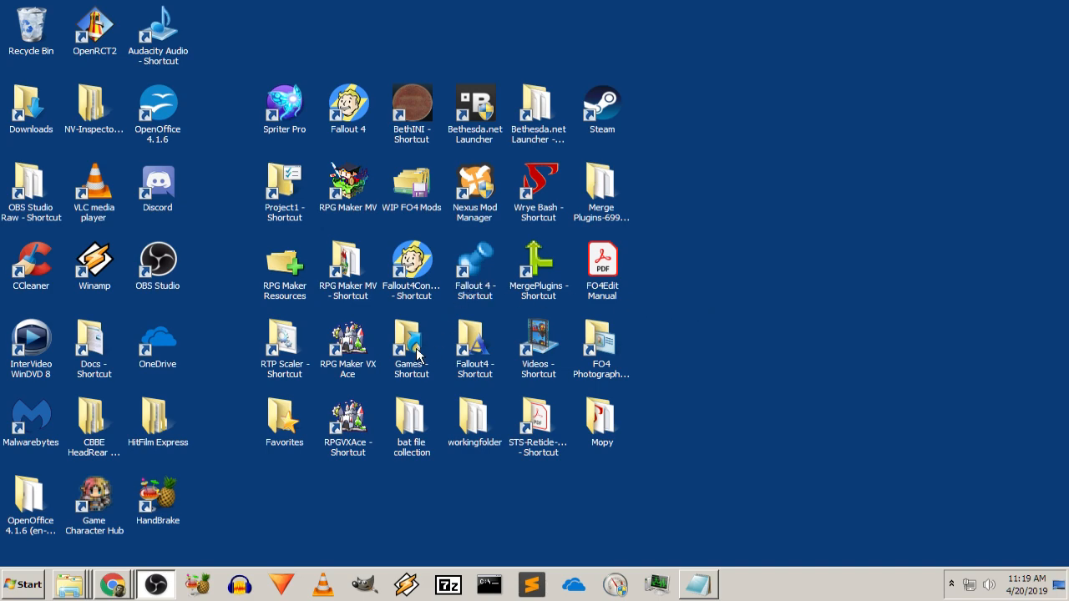
# Open the FO4Edit 4.0.2 folder inside the Fallout 4 game directory
pyautogui.doubleClick(474, 272)
pyautogui.scroll(-1, 652, 258)
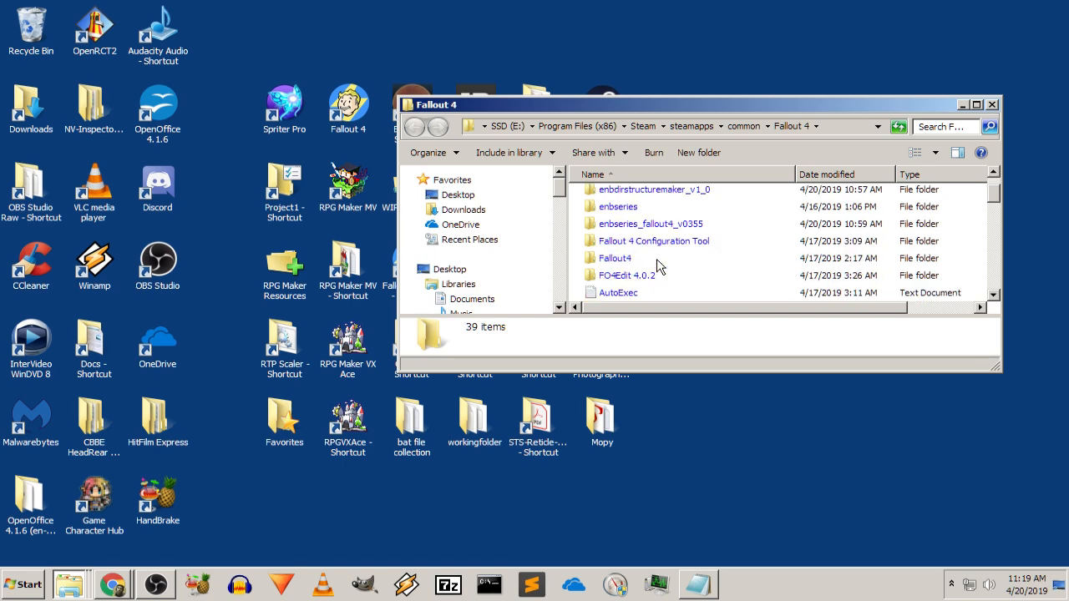
pyautogui.click(644, 282)
pyautogui.doubleClick(644, 282)
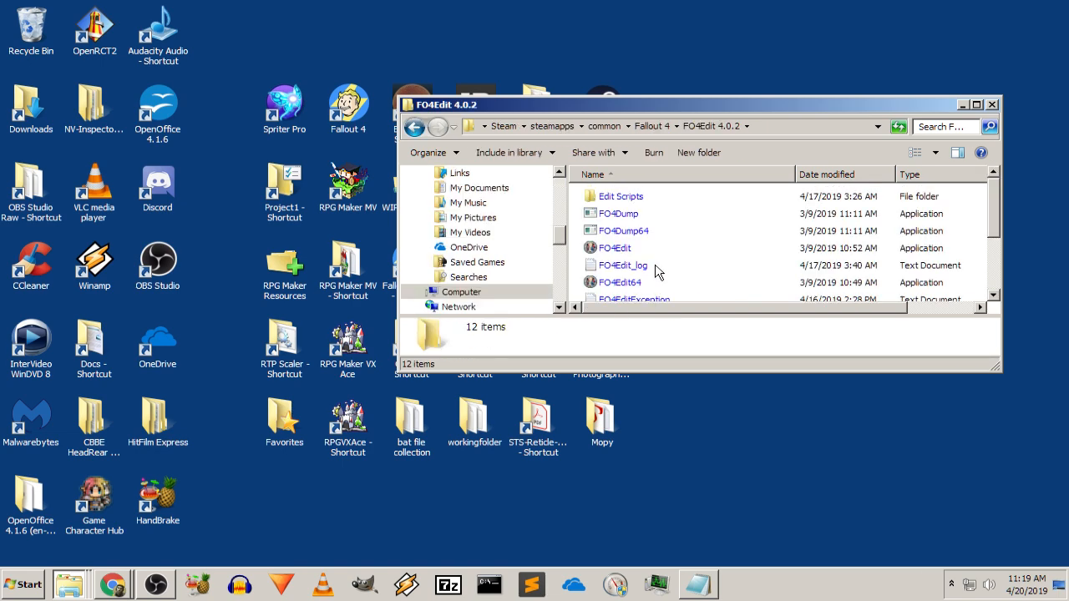
pyautogui.scroll(-1, 656, 280)
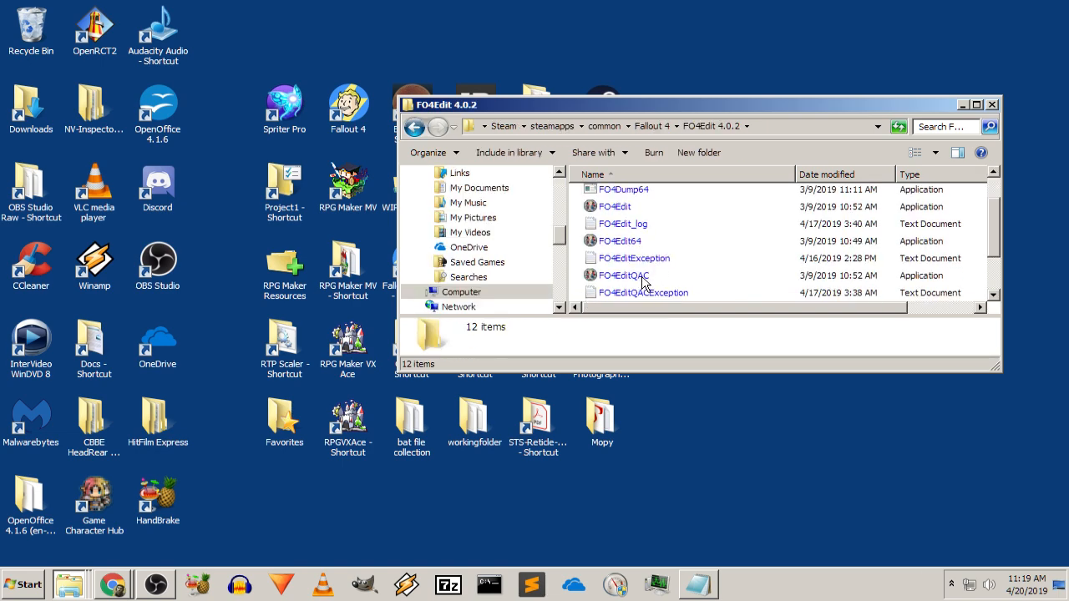
# Create a desktop shortcut for the FO4Edit application
pyautogui.click(619, 206)
pyautogui.rightClick(619, 207)
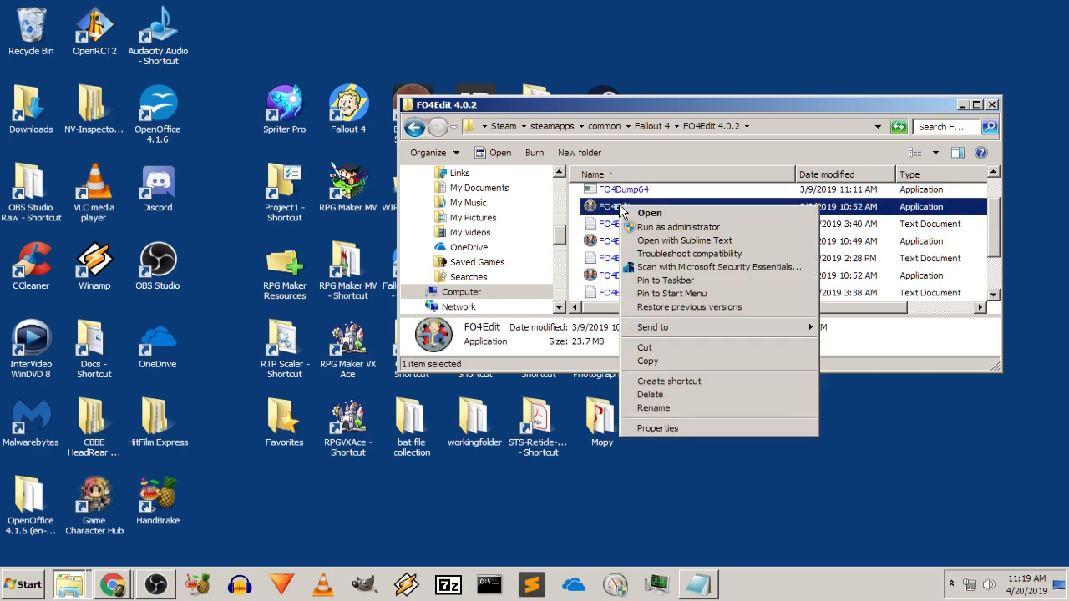
pyautogui.moveTo(711, 331)
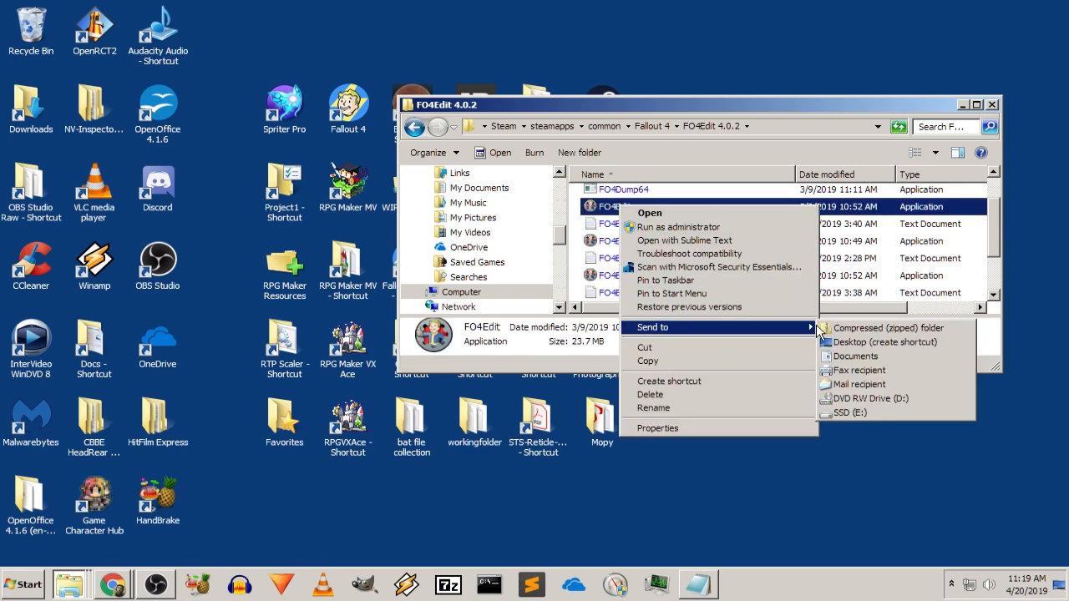
pyautogui.click(846, 342)
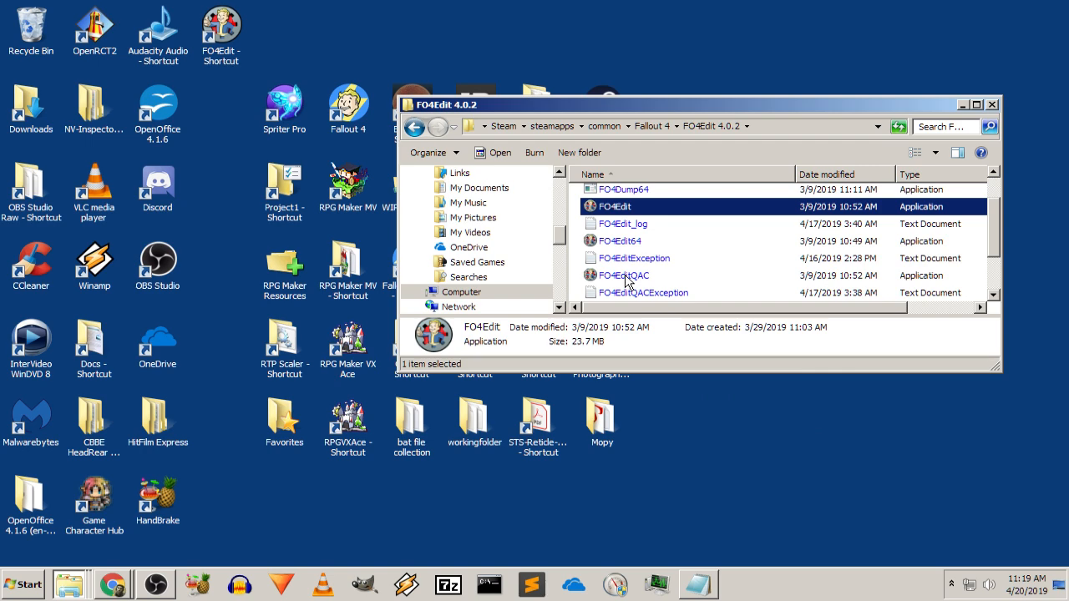
# Create a desktop shortcut for the FO4Edit64 application
pyautogui.click(633, 242)
pyautogui.rightClick(633, 242)
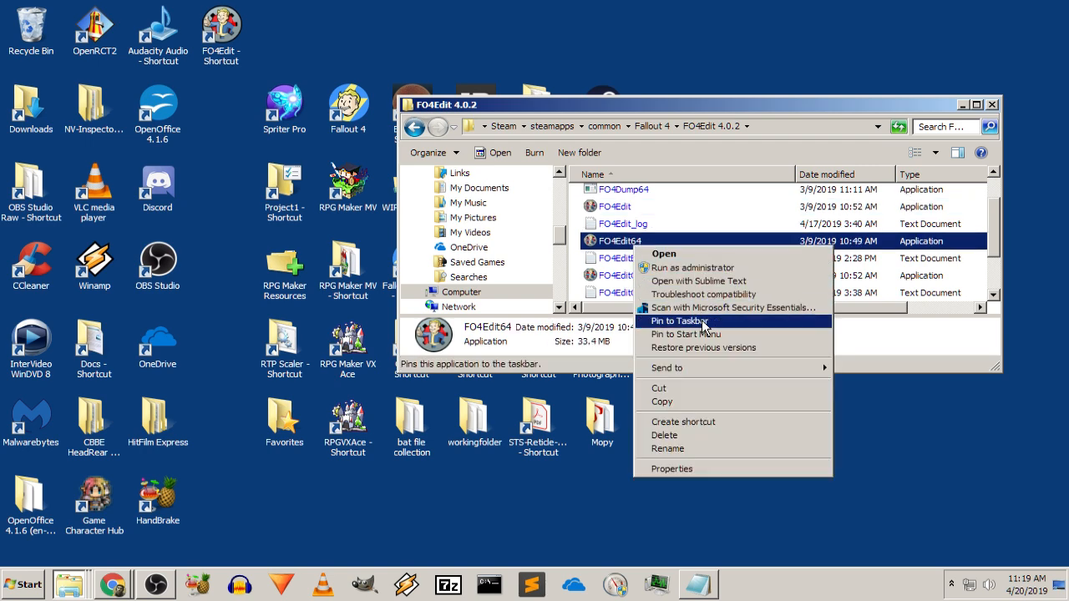
pyautogui.moveTo(819, 367)
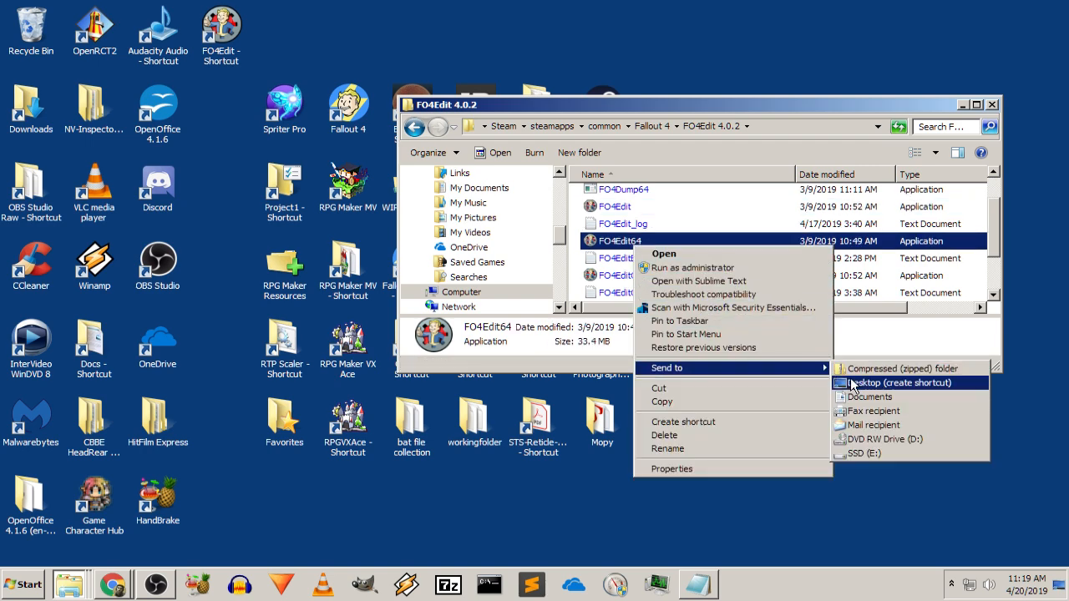
pyautogui.click(852, 383)
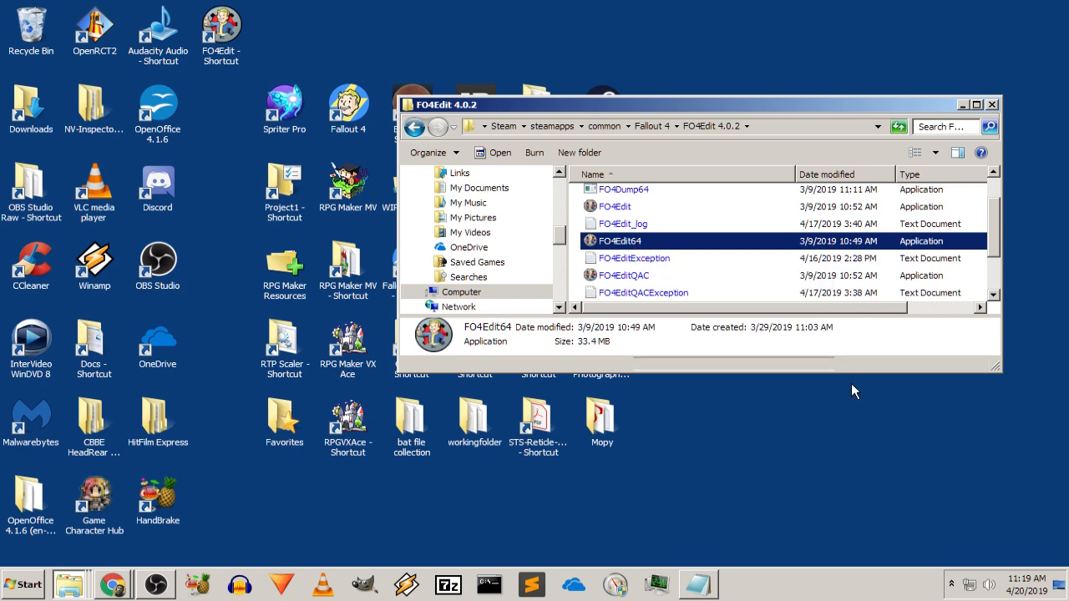
# Create a desktop shortcut for the FO4EditQAC application
pyautogui.click(628, 281)
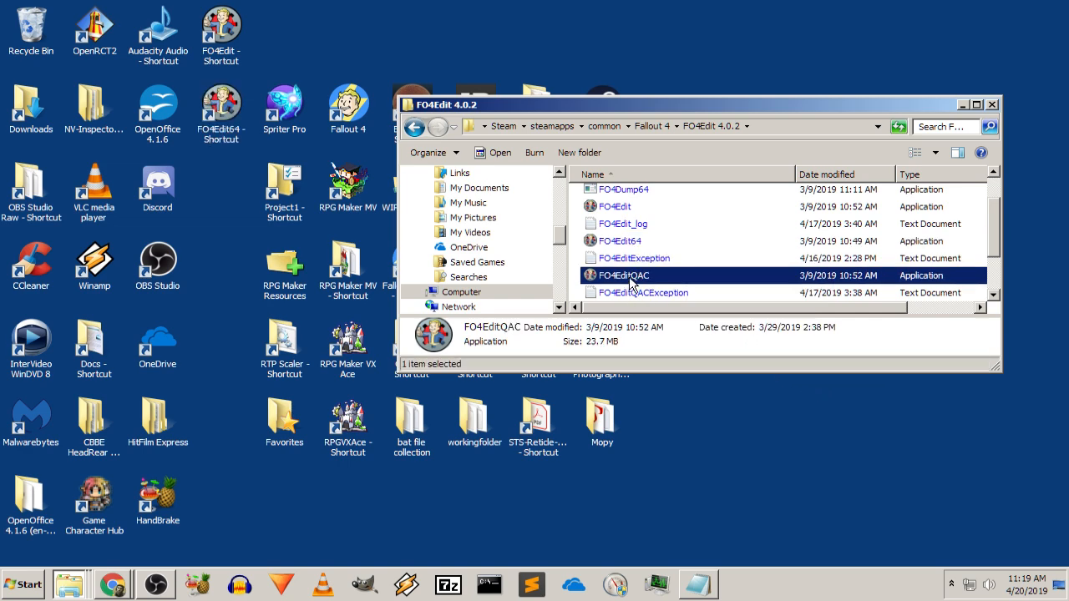
pyautogui.rightClick(629, 279)
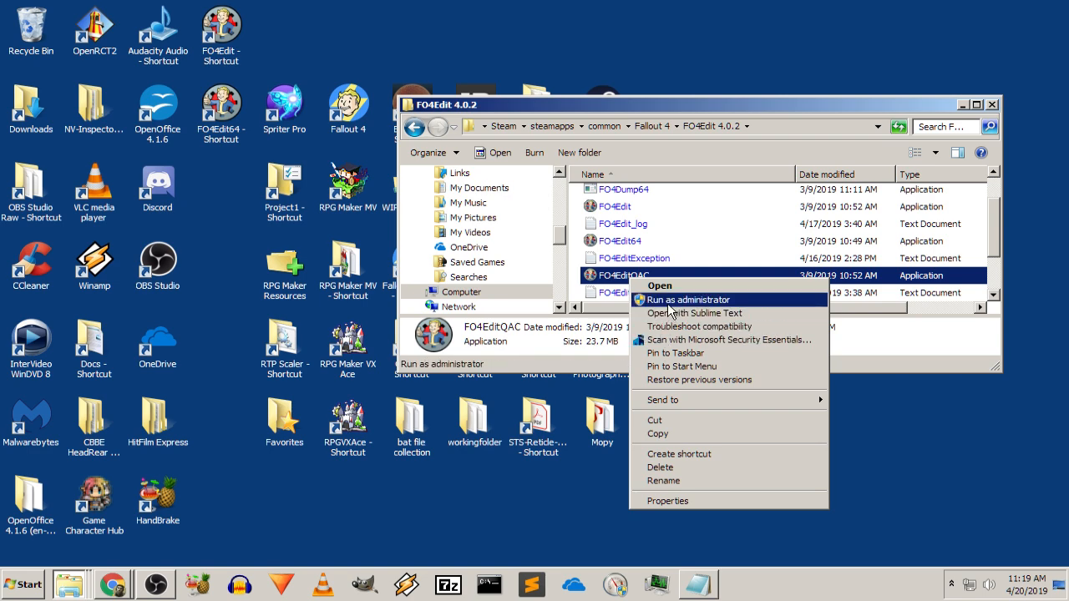
pyautogui.moveTo(670, 401)
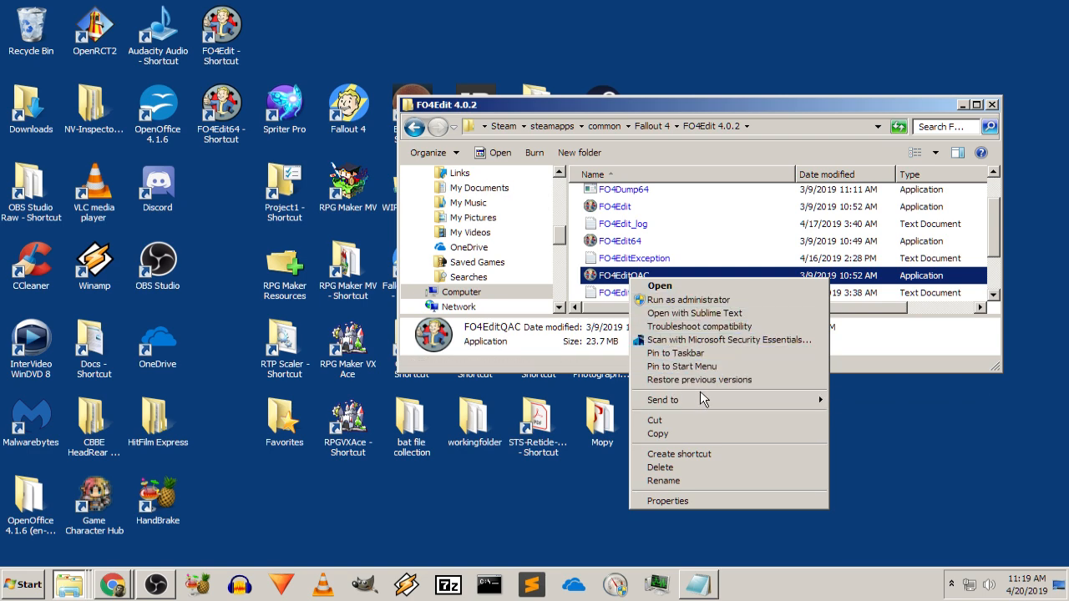
pyautogui.click(831, 414)
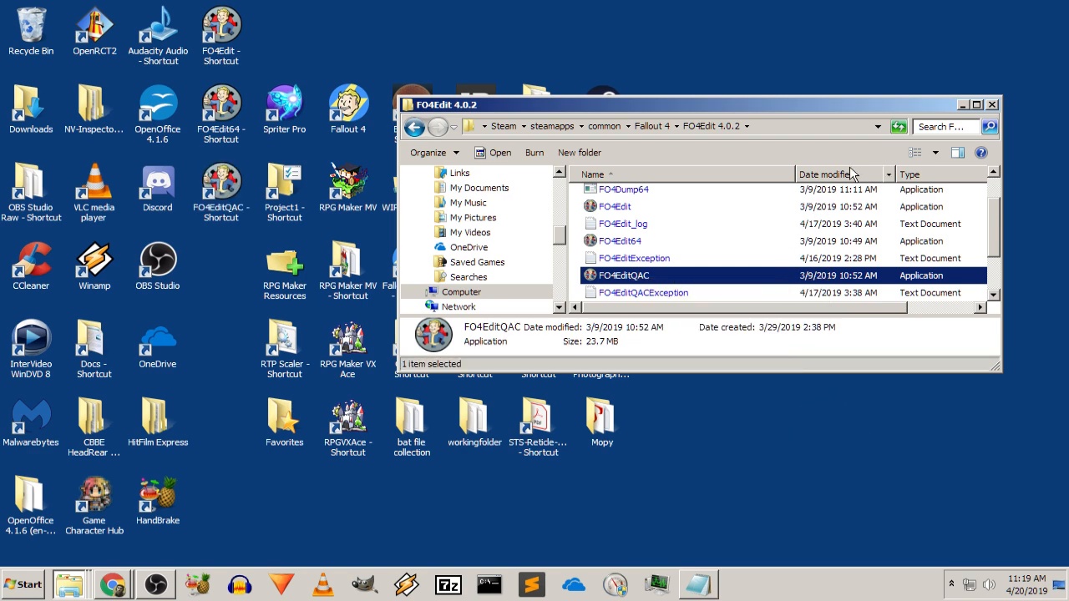
# Minimize the folder window and arrange the FO4Edit, FO4Edit64 and FO4EditQAC shortcuts in a column beside the Steam shortcut
pyautogui.click(962, 105)
pyautogui.moveTo(238, 29); pyautogui.dragTo(659, 125)
pyautogui.moveTo(227, 108); pyautogui.dragTo(660, 199)
pyautogui.click(219, 191)
pyautogui.moveTo(219, 190); pyautogui.dragTo(676, 267)
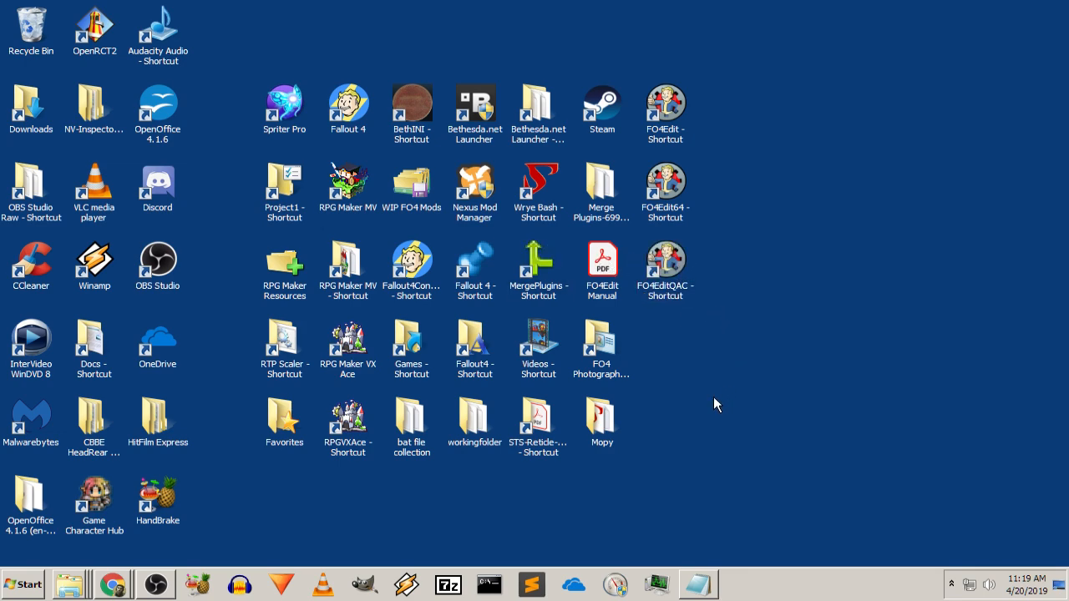
# Launch FO4Edit from its desktop shortcut and load only Fallout4.esm and DLCRobot.esm, excluding the other five DLC modules
pyautogui.doubleClick(680, 109)
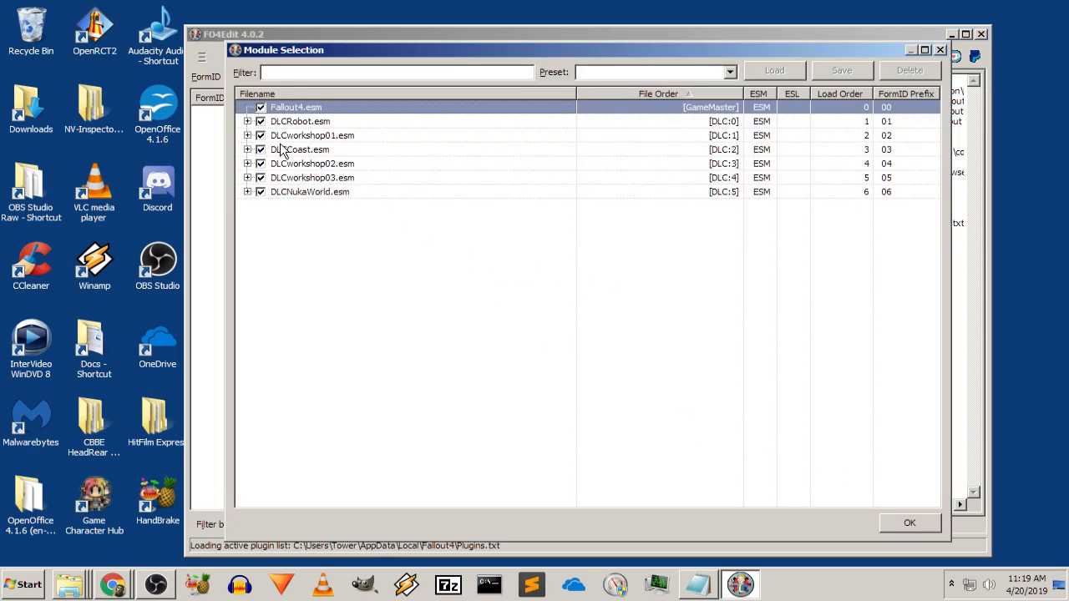
pyautogui.click(261, 135)
pyautogui.click(260, 149)
pyautogui.click(261, 164)
pyautogui.click(260, 178)
pyautogui.click(261, 193)
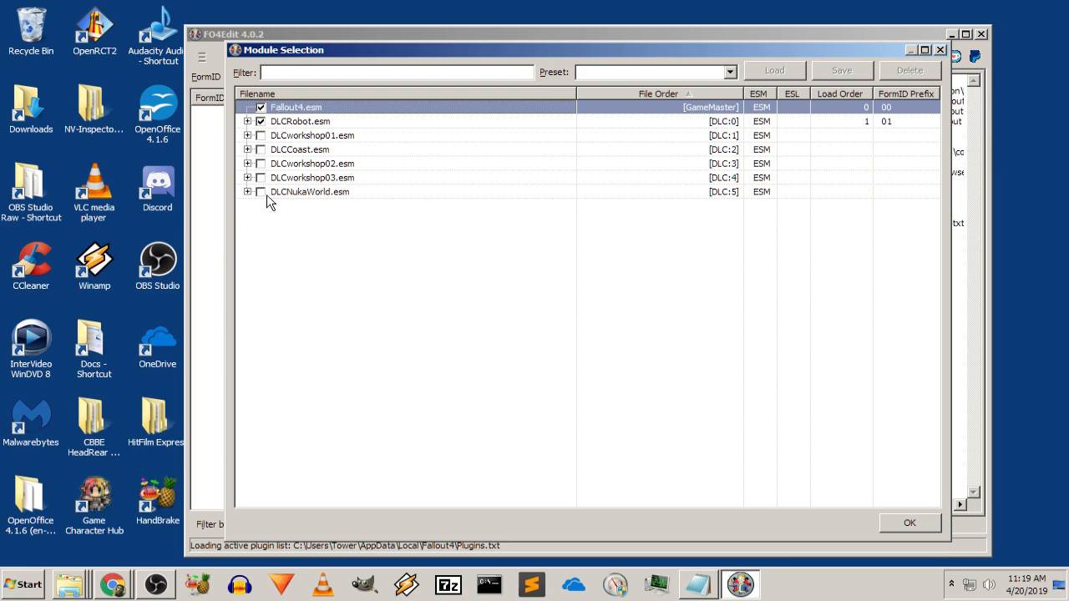
pyautogui.click(905, 523)
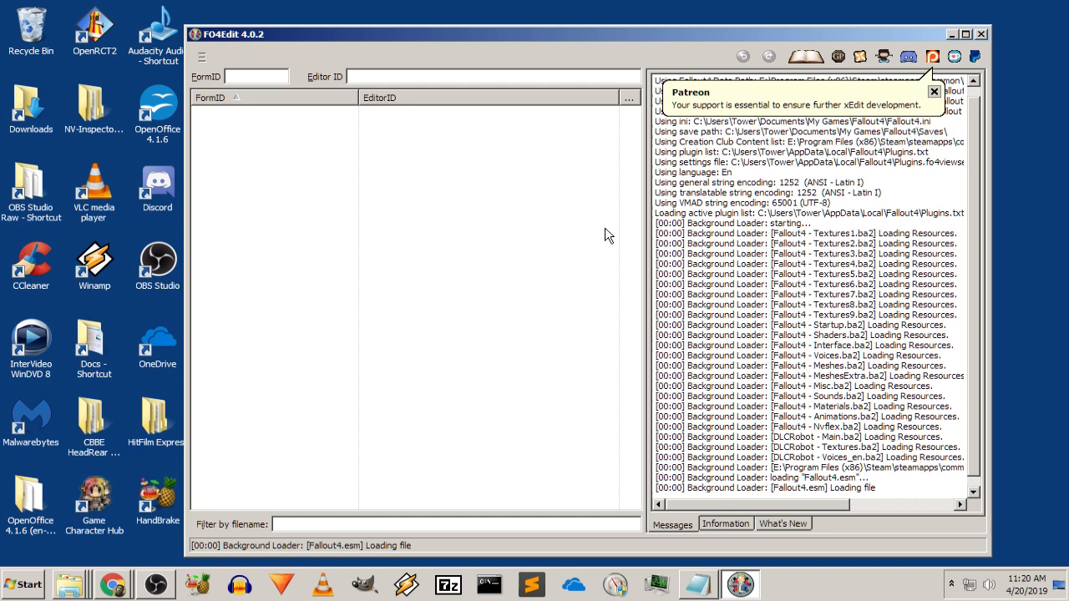
# Open the README from the FO4Edit 4.0.2 folder, review its xEdit guide and version notes, and close the file and folder
pyautogui.click(71, 590)
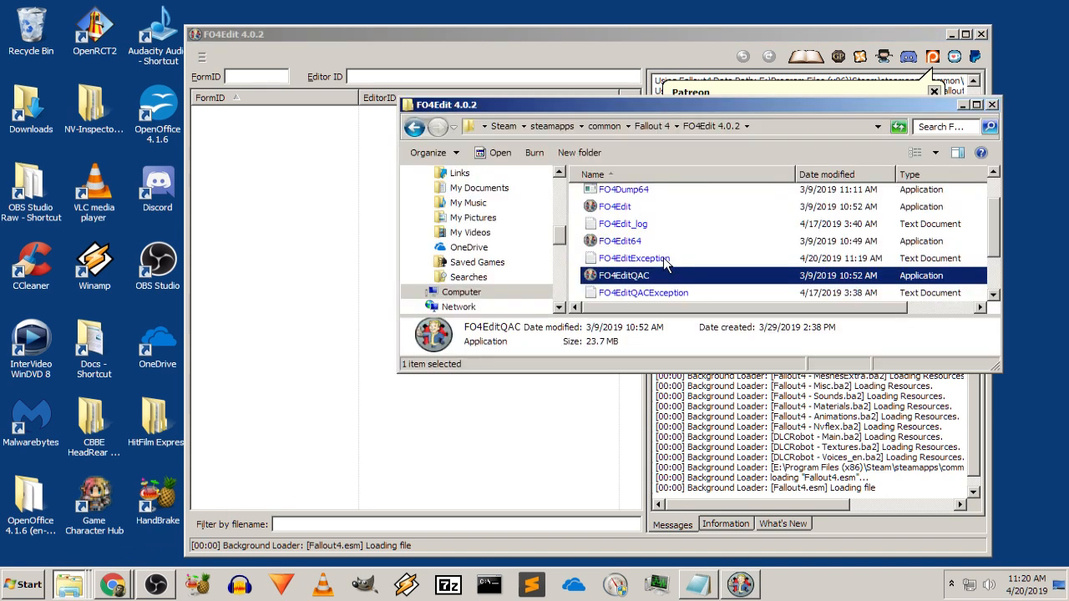
pyautogui.scroll(-1, 666, 264)
pyautogui.doubleClick(633, 282)
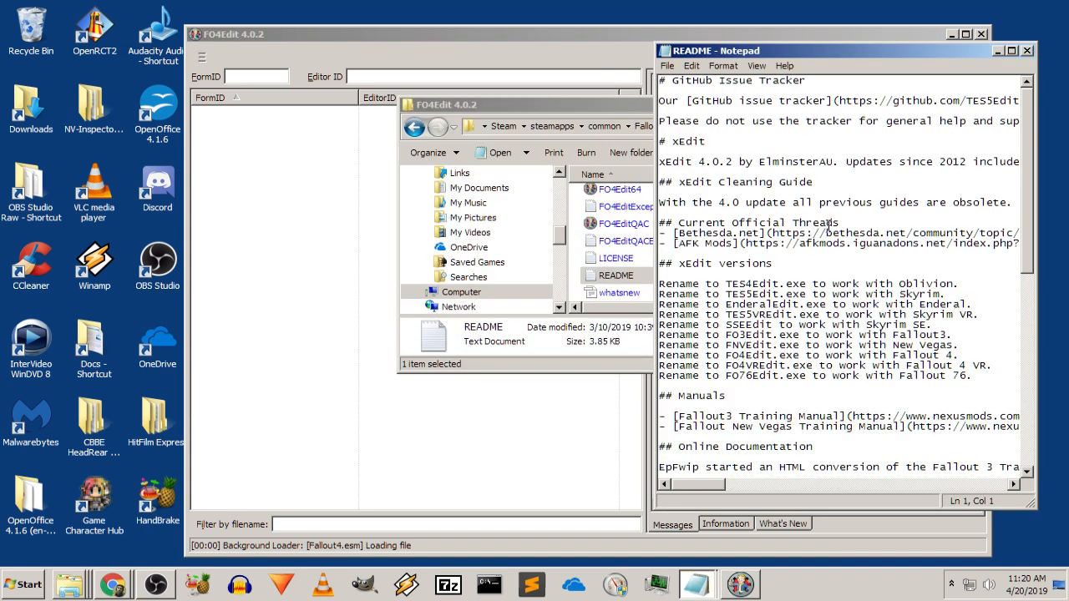
pyautogui.click(1011, 51)
pyautogui.scroll(-9, 374, 285)
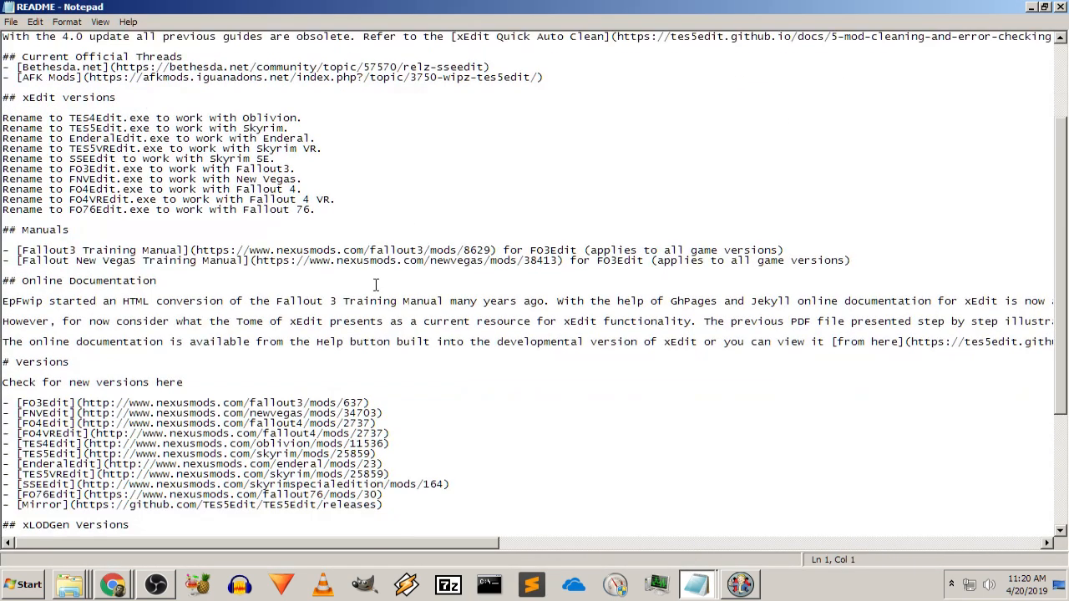
pyautogui.scroll(9, 390, 342)
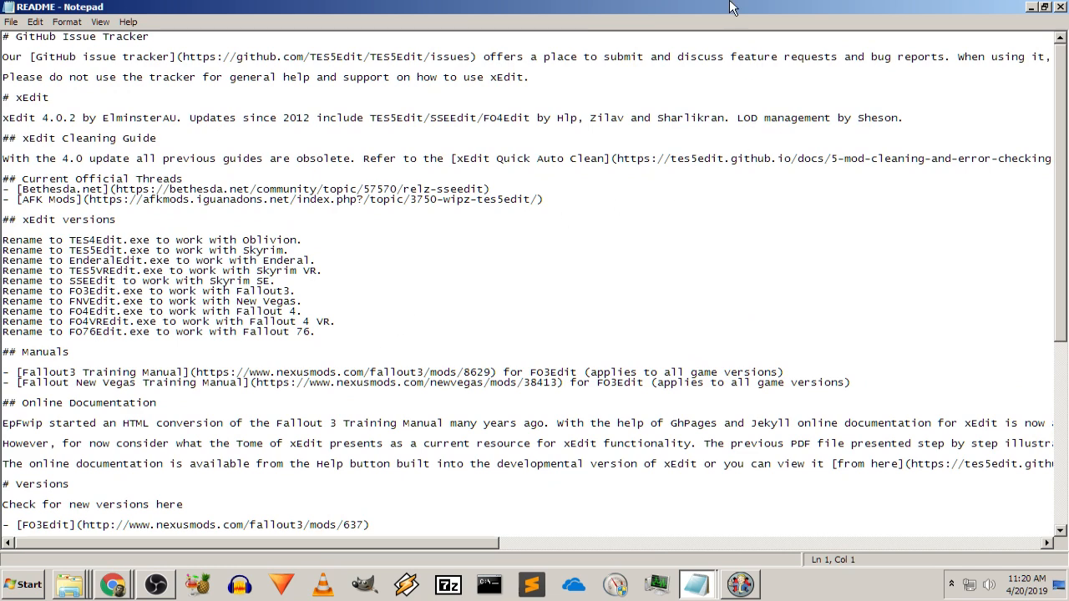
pyautogui.click(1045, 7)
pyautogui.click(860, 86)
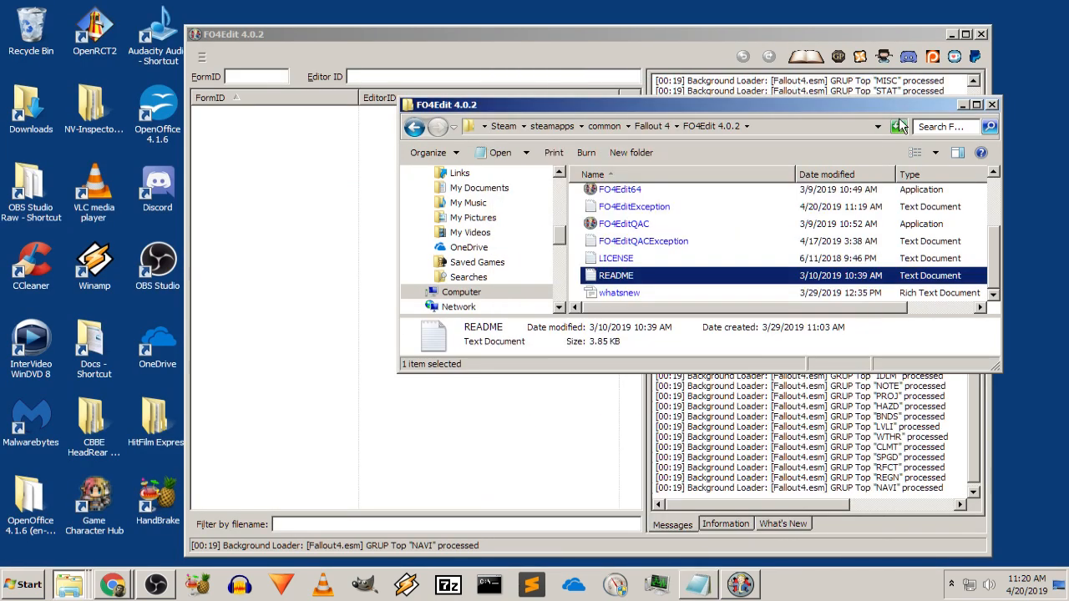
pyautogui.click(992, 104)
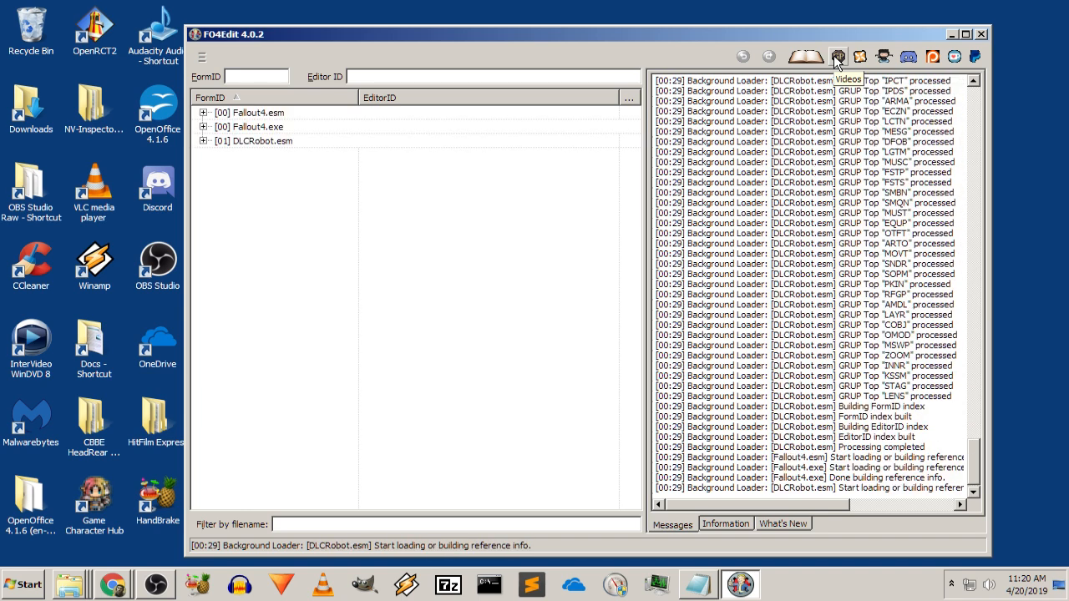
# Open the xEdit tutorial videos linked from FO4Edit and look over the How to Use xEdit playlist in a maximized browser
pyautogui.click(837, 57)
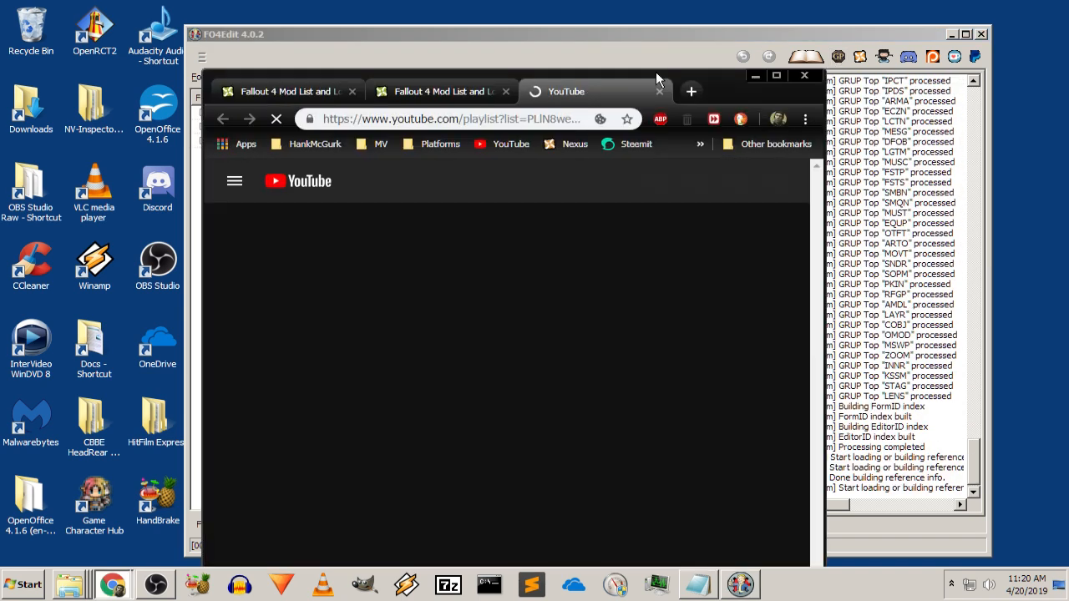
pyautogui.moveTo(734, 82); pyautogui.dragTo(721, 31)
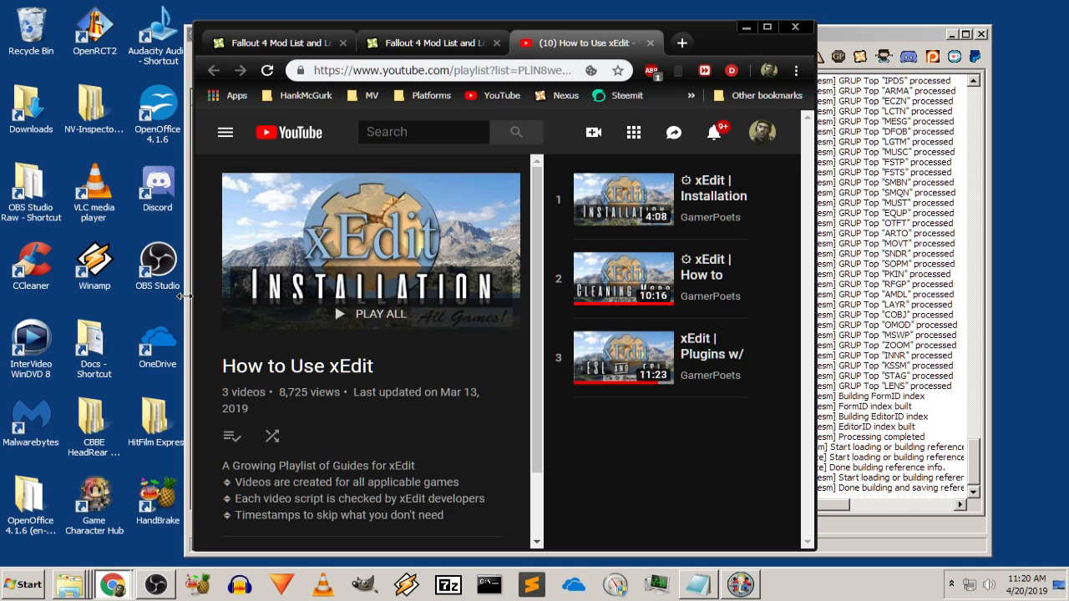
pyautogui.click(767, 27)
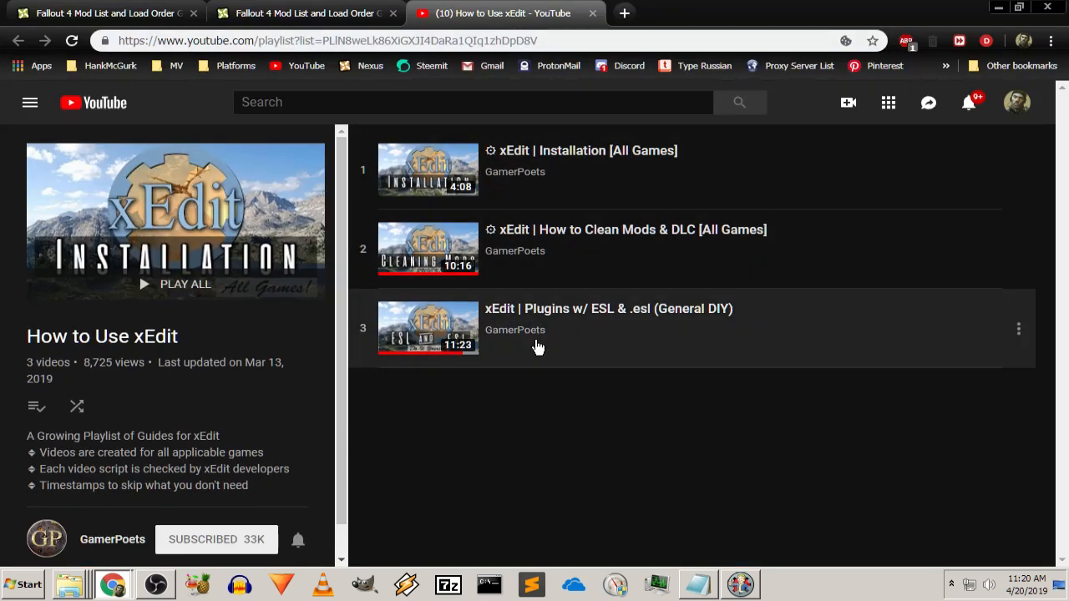
pyautogui.scroll(-1, 179, 370)
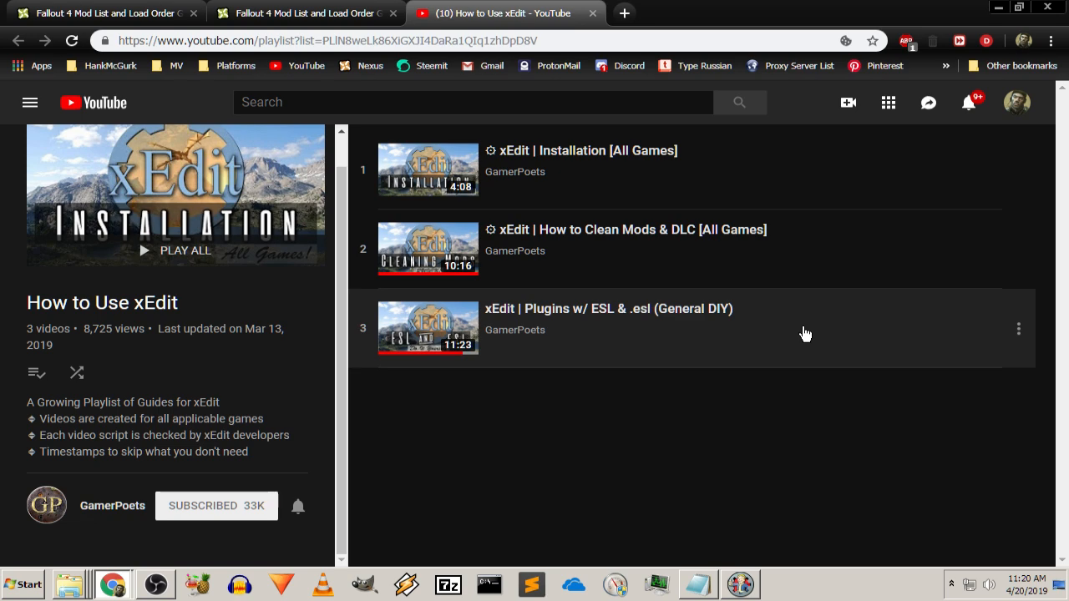
# Open the signed-in account's own YouTube channel and look through its home page sections for the Fallout 4 playlists
pyautogui.click(1016, 102)
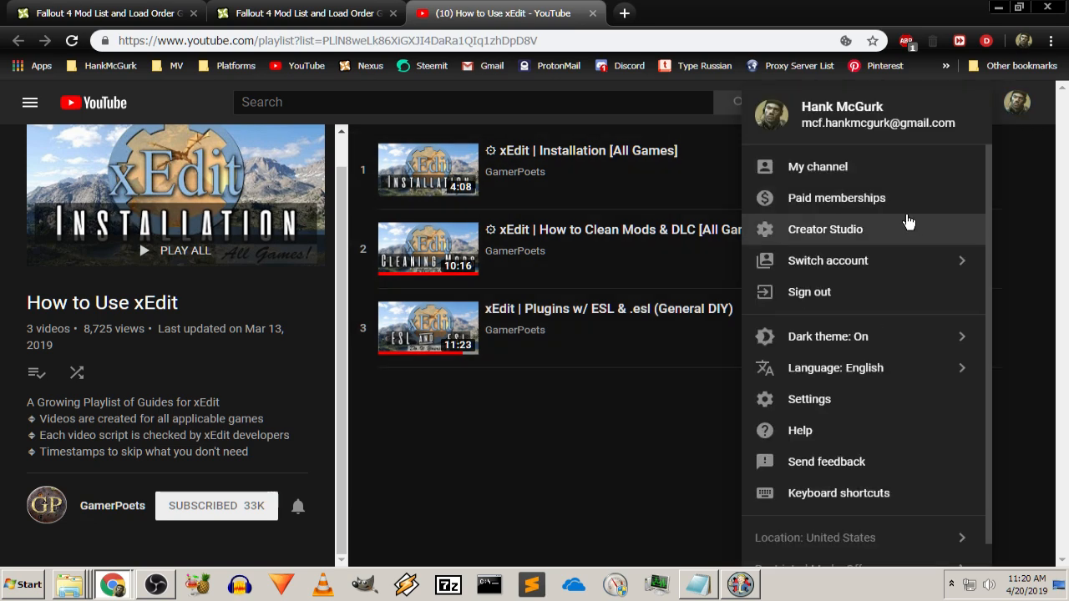
pyautogui.click(854, 176)
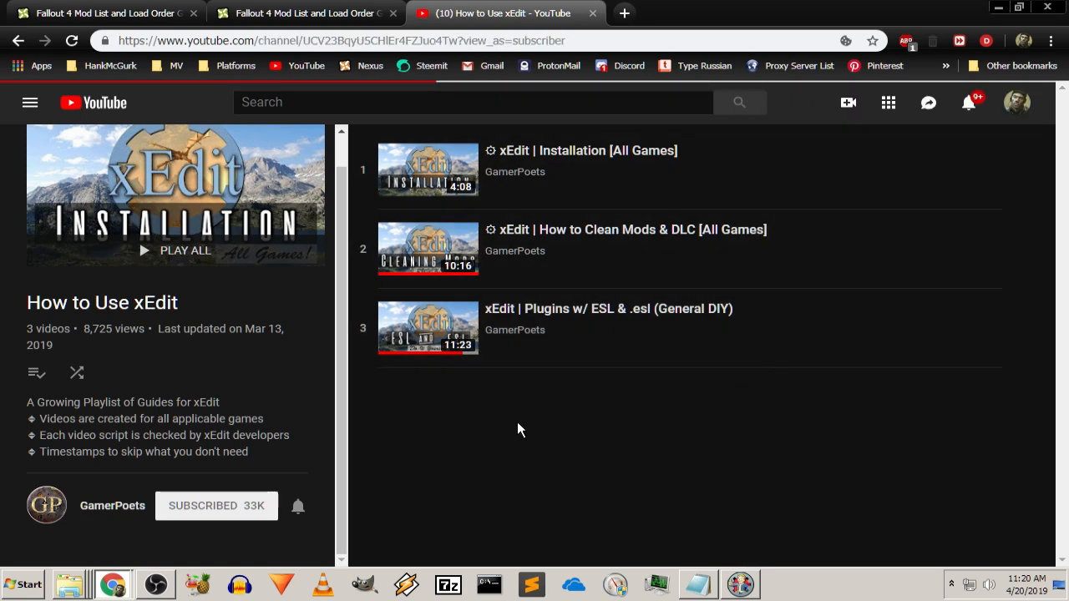
pyautogui.scroll(-1, 650, 298)
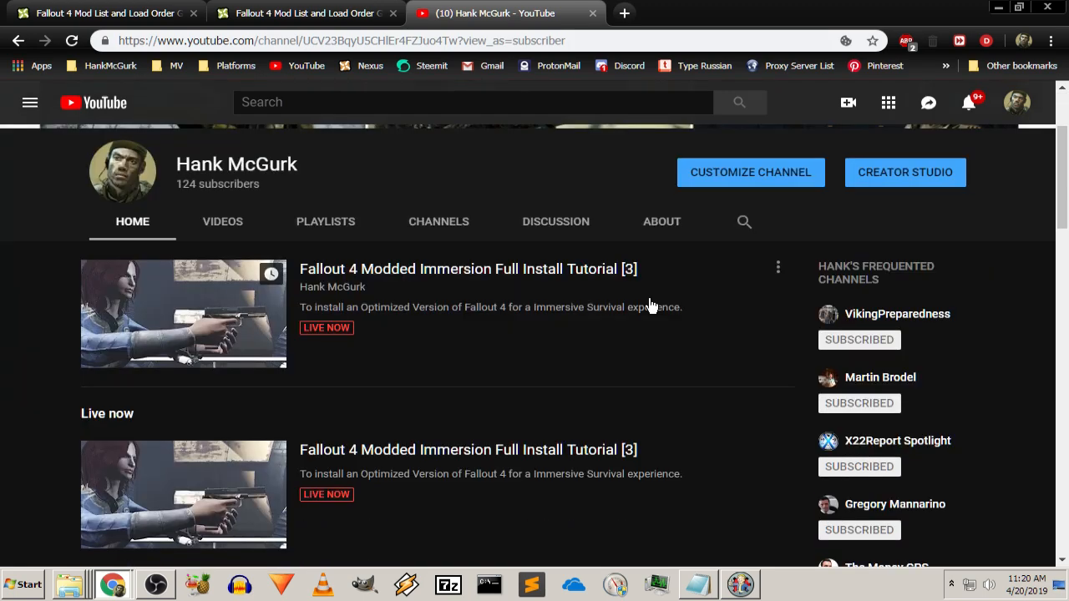
pyautogui.scroll(-7, 650, 305)
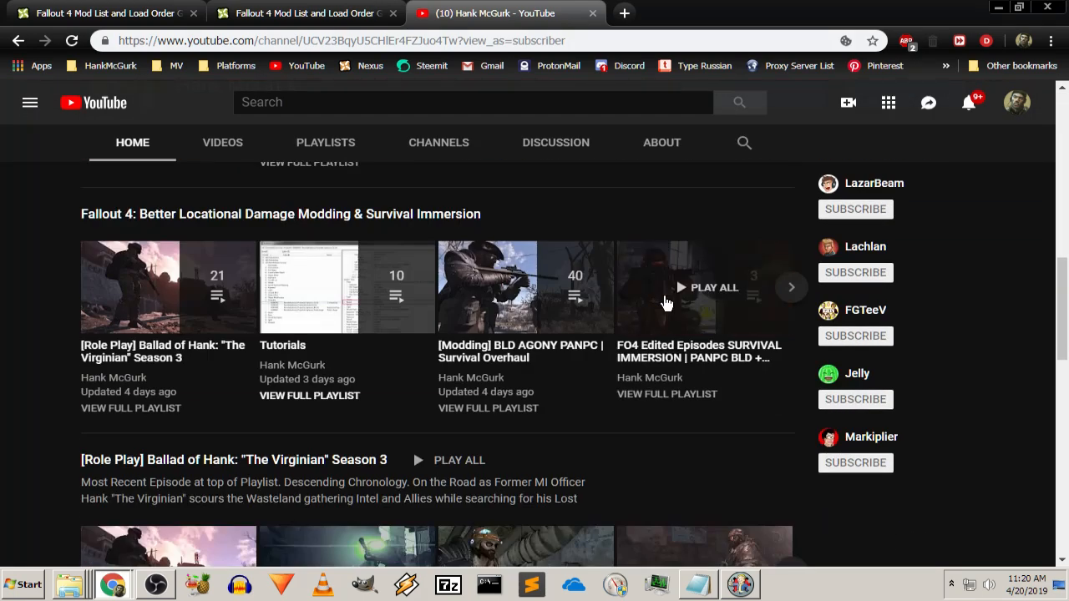
pyautogui.scroll(-6, 666, 302)
pyautogui.scroll(-3, 786, 300)
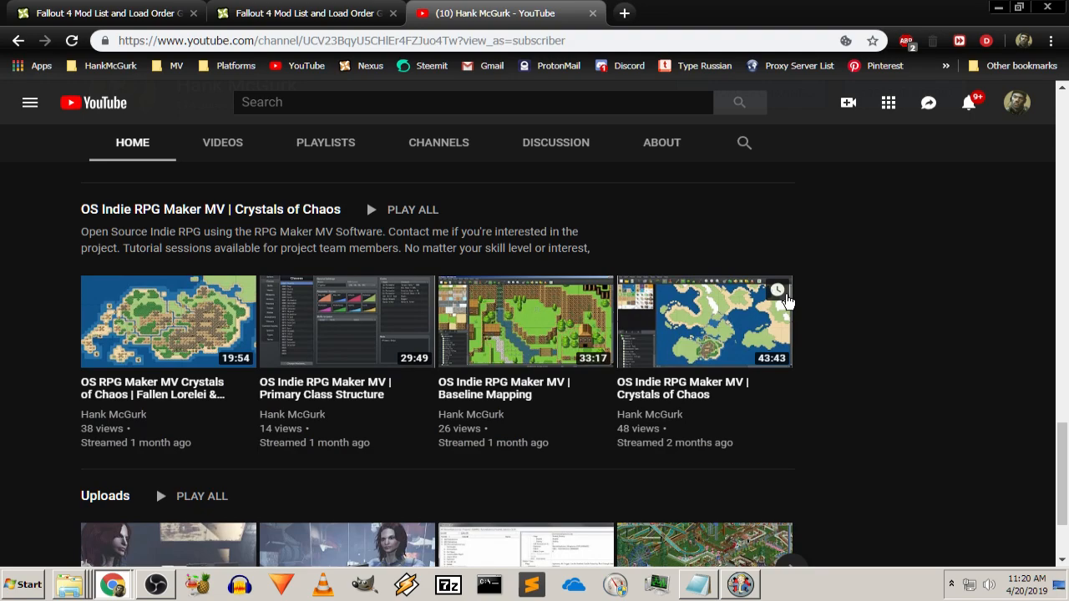
pyautogui.scroll(-2, 786, 301)
# Browse the further playlists in the channel's "Fallout 4: Better Locational Damage Modding & Survival Immersion" section
pyautogui.scroll(10, 787, 287)
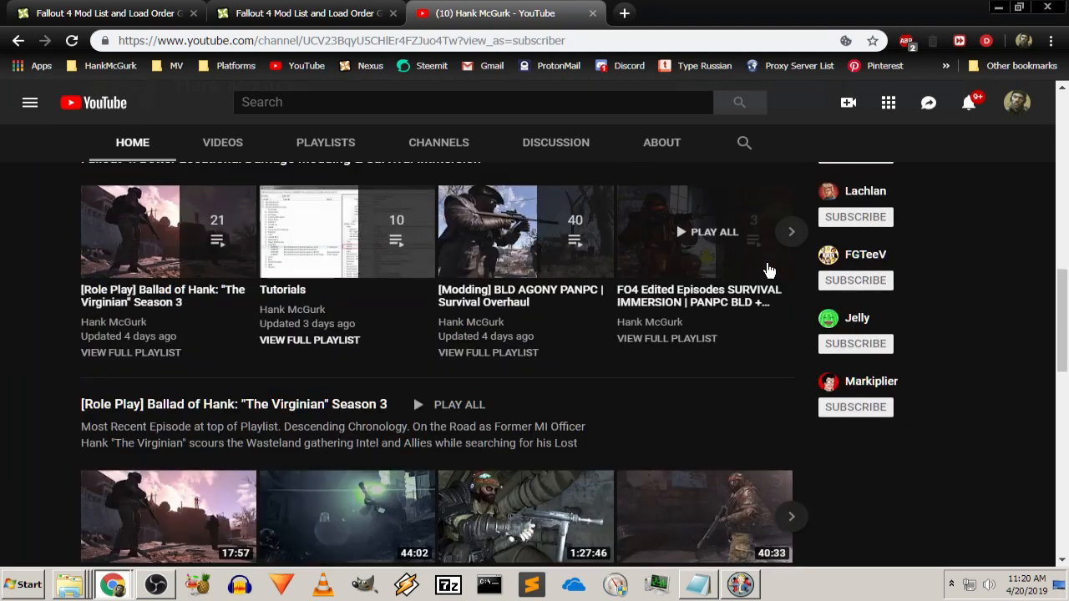
pyautogui.scroll(4, 768, 269)
pyautogui.scroll(-2, 799, 411)
pyautogui.click(791, 392)
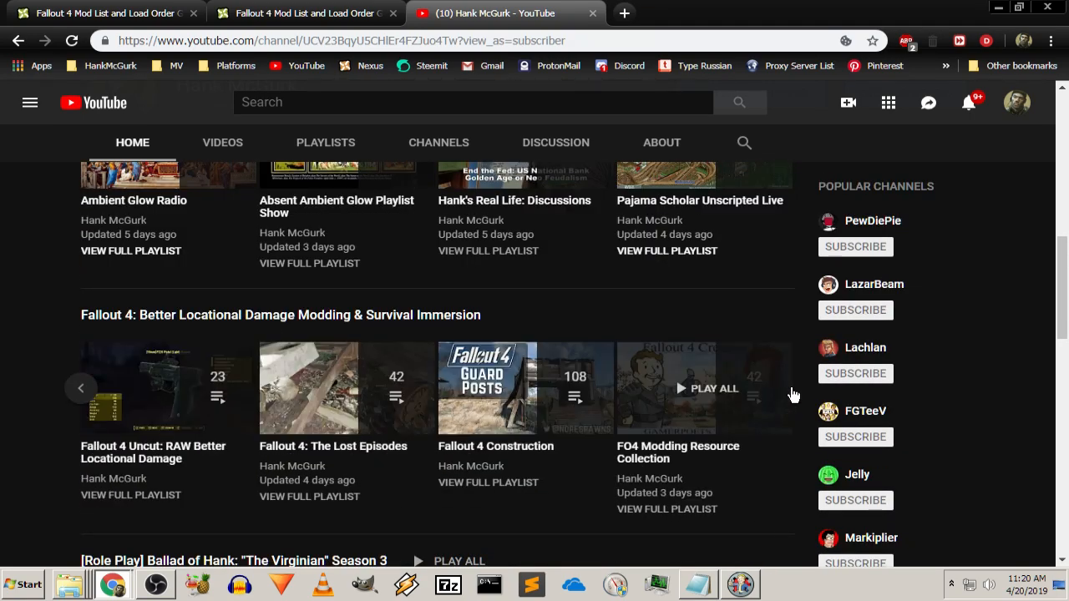
pyautogui.scroll(2, 780, 375)
pyautogui.scroll(-1, 772, 351)
pyautogui.scroll(-2, 772, 351)
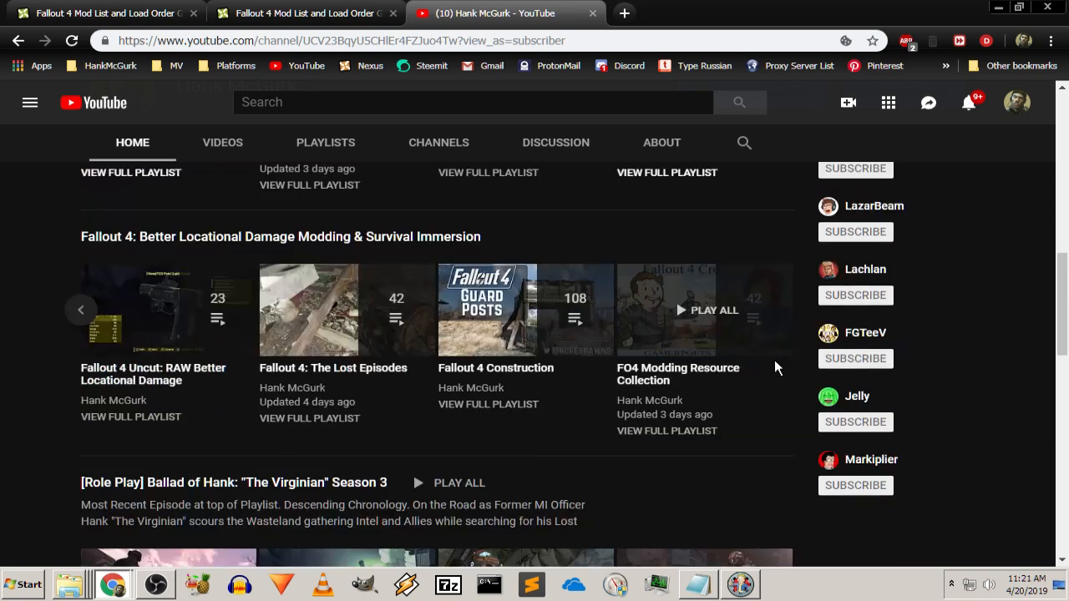
# Open the FO4 Modding Resource Collection playlist, look through its videos to the end of the list, and close the YouTube tab
pyautogui.click(663, 381)
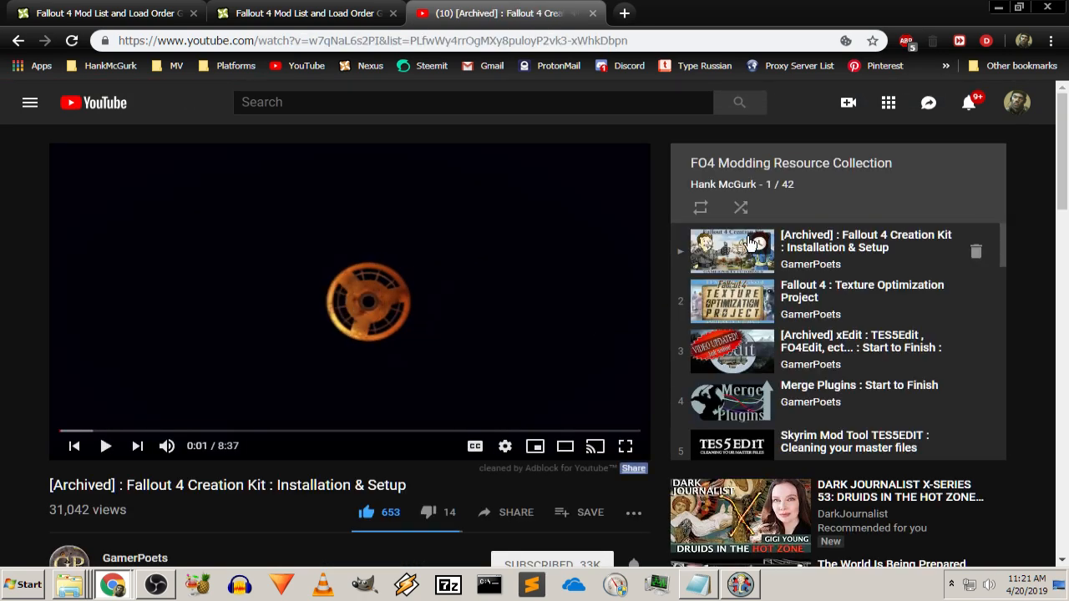
pyautogui.scroll(-5, 746, 298)
pyautogui.scroll(-14, 746, 298)
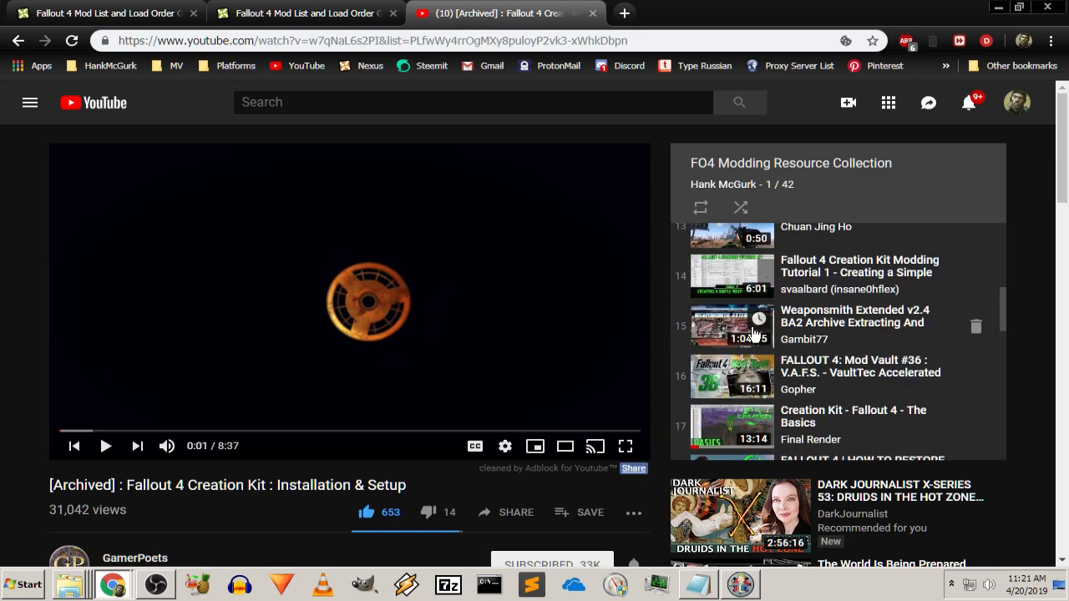
pyautogui.scroll(-4, 751, 336)
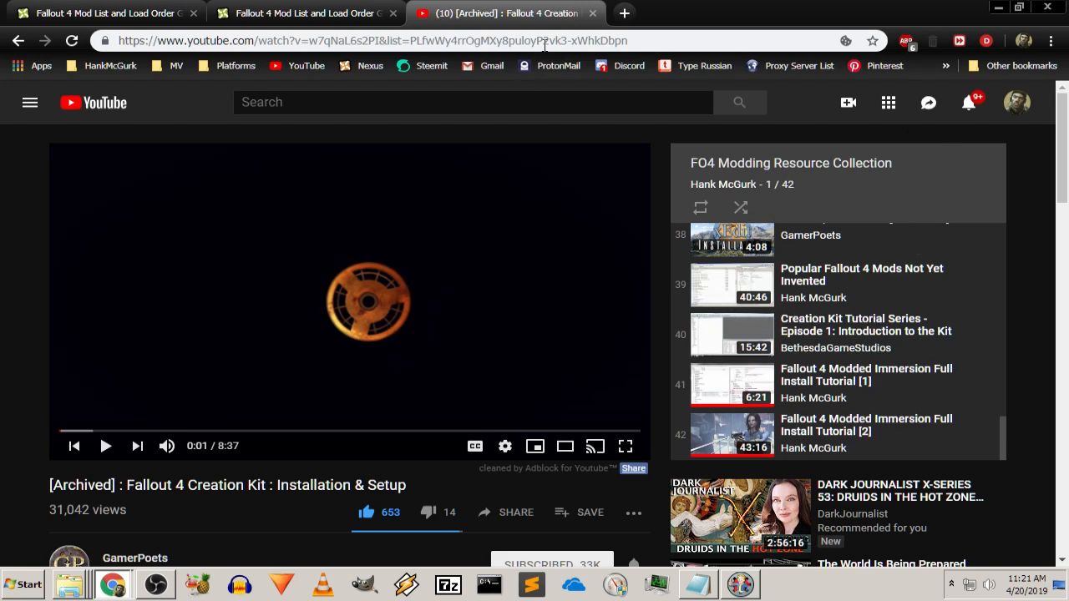
pyautogui.click(592, 13)
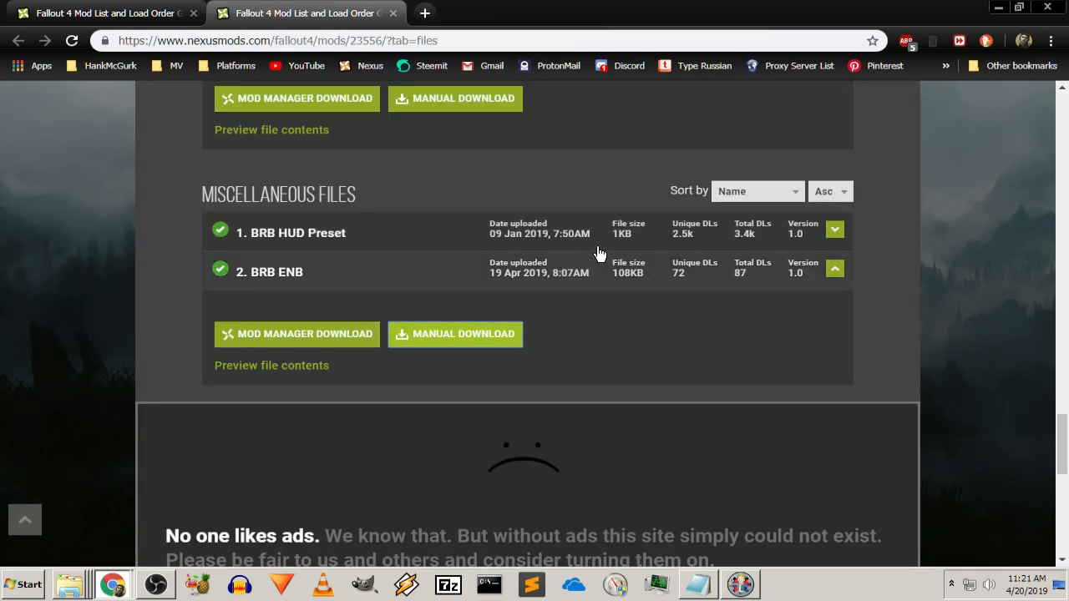
# Restore the browser to a smaller window, close FO4Edit, and position the browser beside the FO4Edit desktop shortcuts
pyautogui.doubleClick(842, 7)
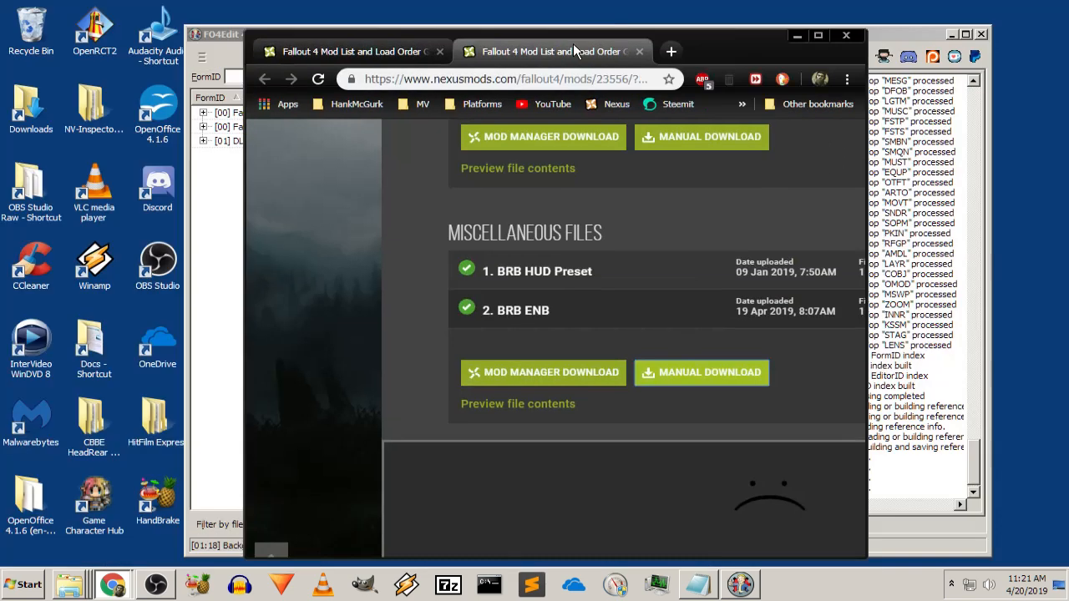
pyautogui.moveTo(438, 50); pyautogui.dragTo(183, 46)
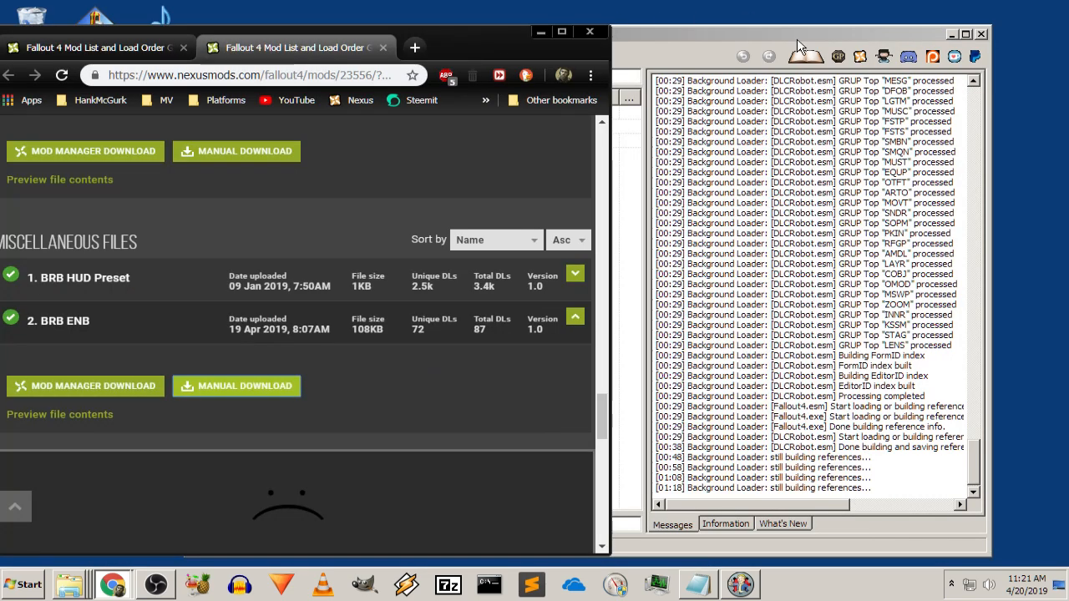
pyautogui.click(797, 38)
pyautogui.moveTo(797, 38); pyautogui.dragTo(878, 38)
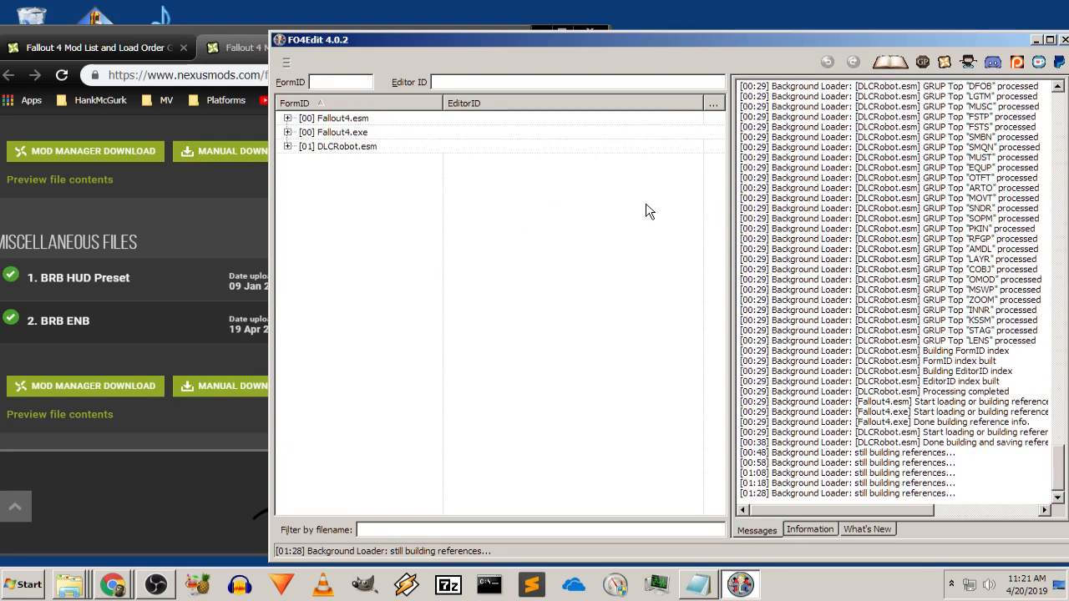
pyautogui.click(1064, 39)
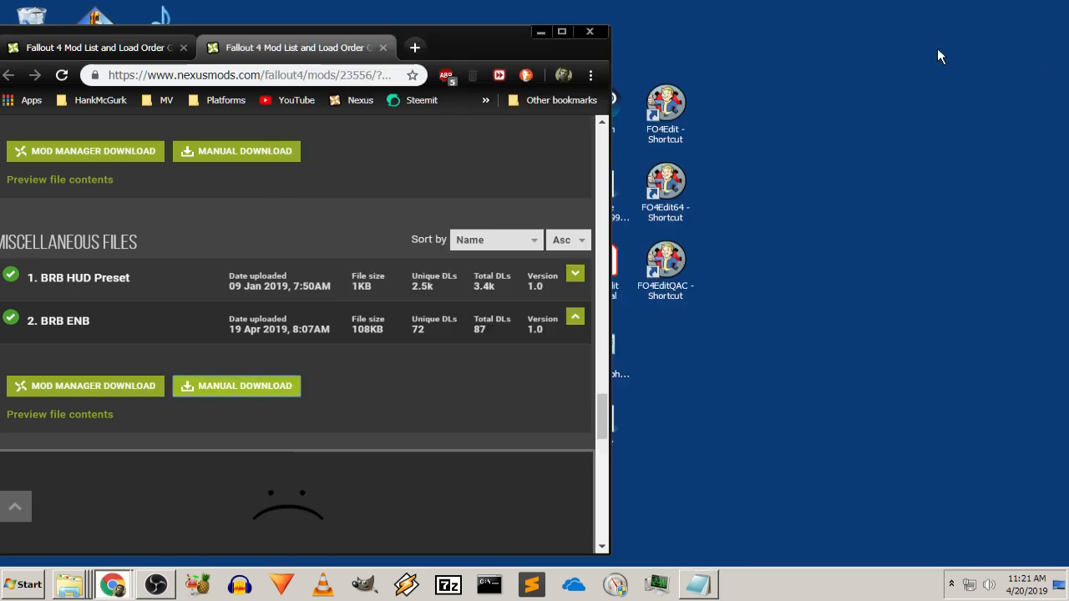
pyautogui.moveTo(537, 55); pyautogui.dragTo(559, 58)
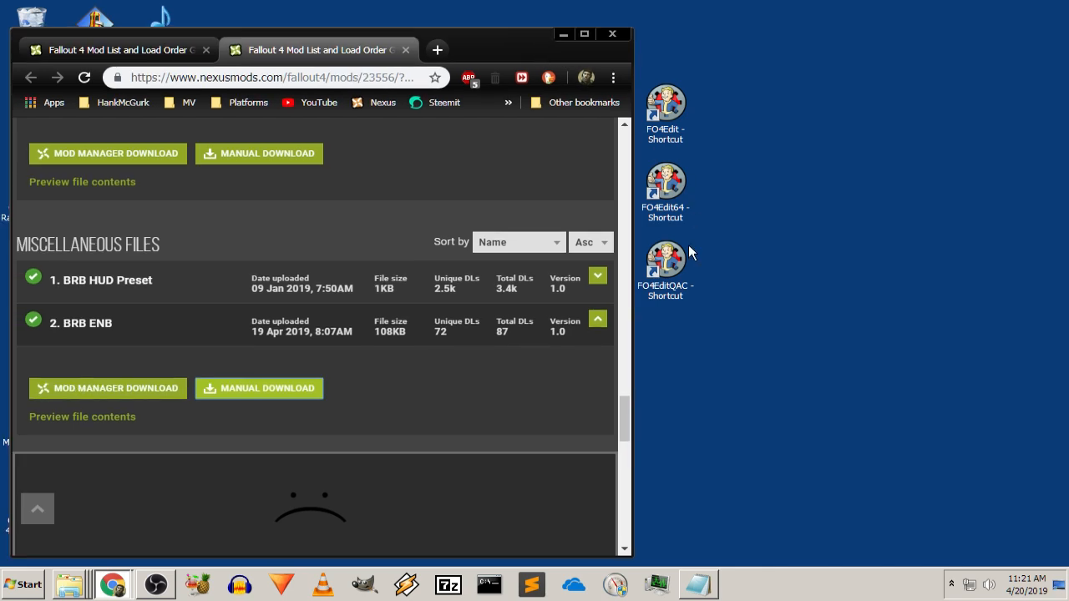
# Review the mod guide's FO4Edit instructions on the -quickautoclean shortcut argument and dismiss the browser window from the desktop
pyautogui.click(659, 267)
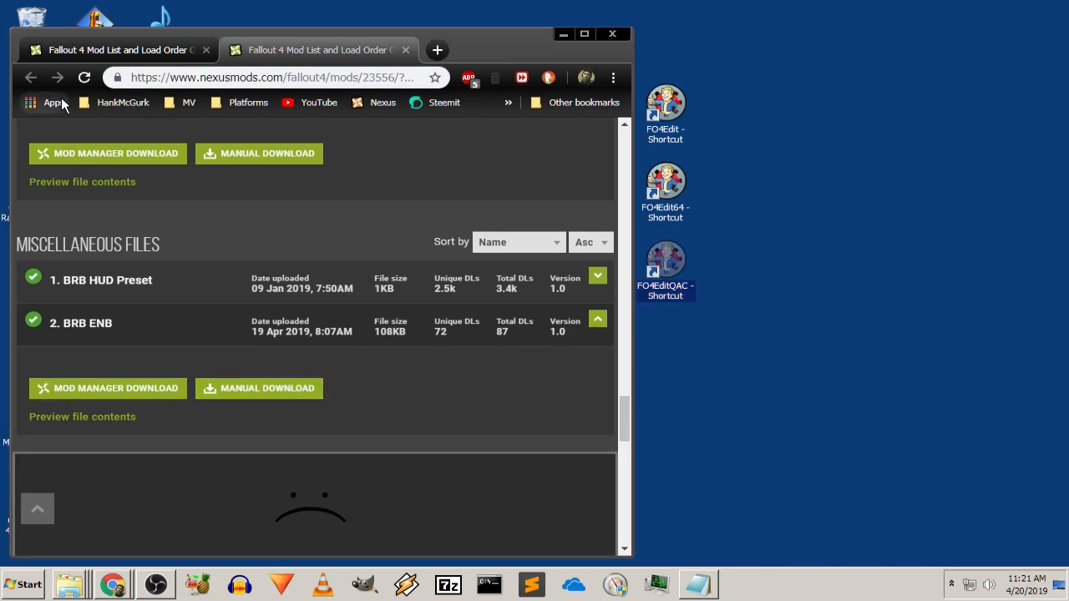
pyautogui.click(119, 50)
pyautogui.scroll(-2, 323, 387)
pyautogui.scroll(2, 323, 386)
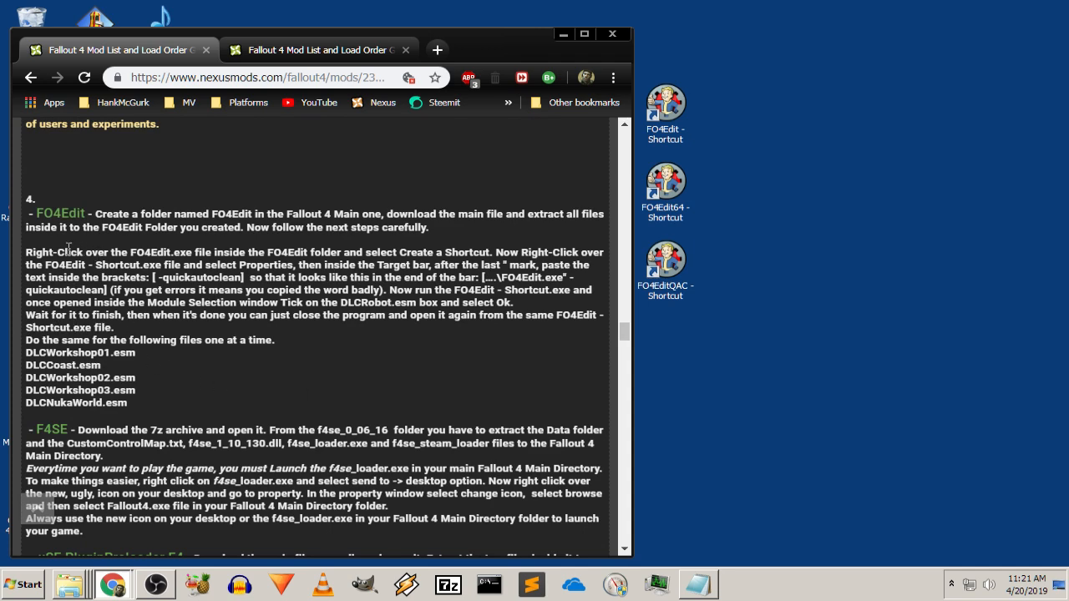
pyautogui.moveTo(68, 248); pyautogui.dragTo(173, 290)
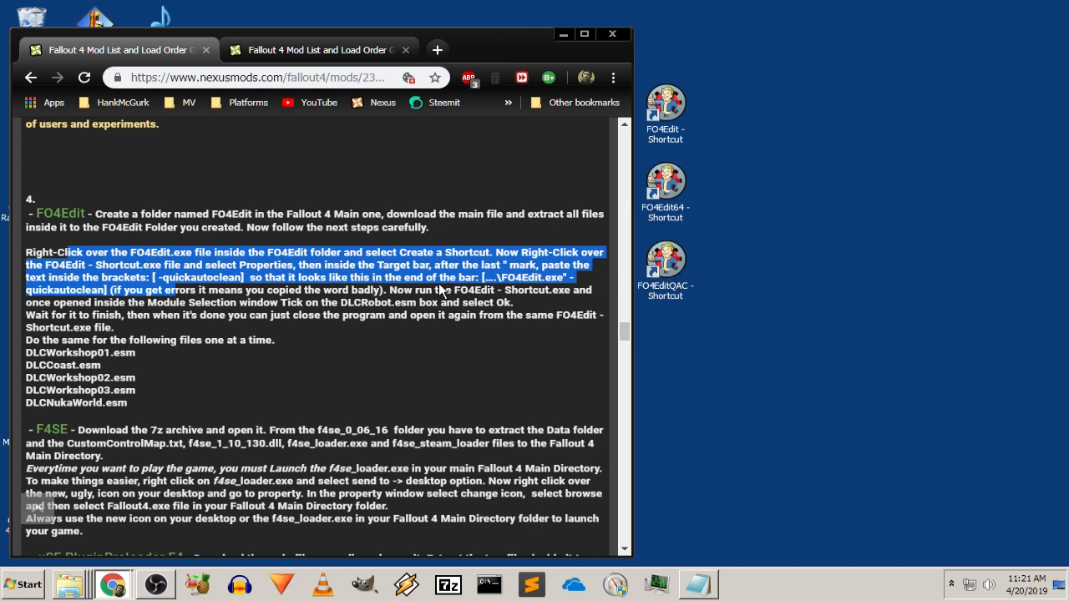
pyautogui.click(489, 267)
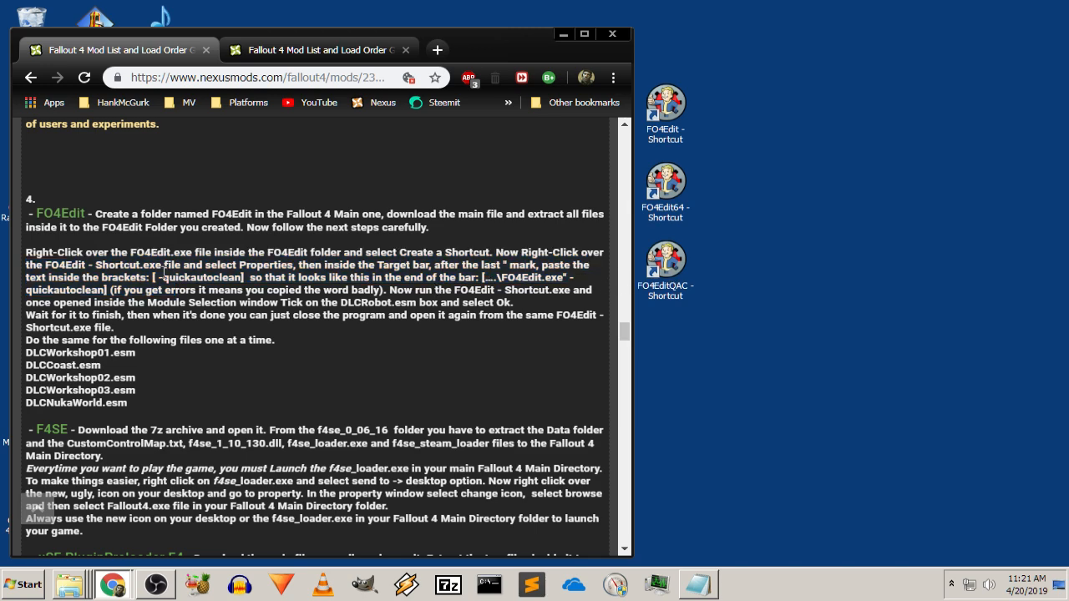
pyautogui.moveTo(157, 277); pyautogui.dragTo(245, 282)
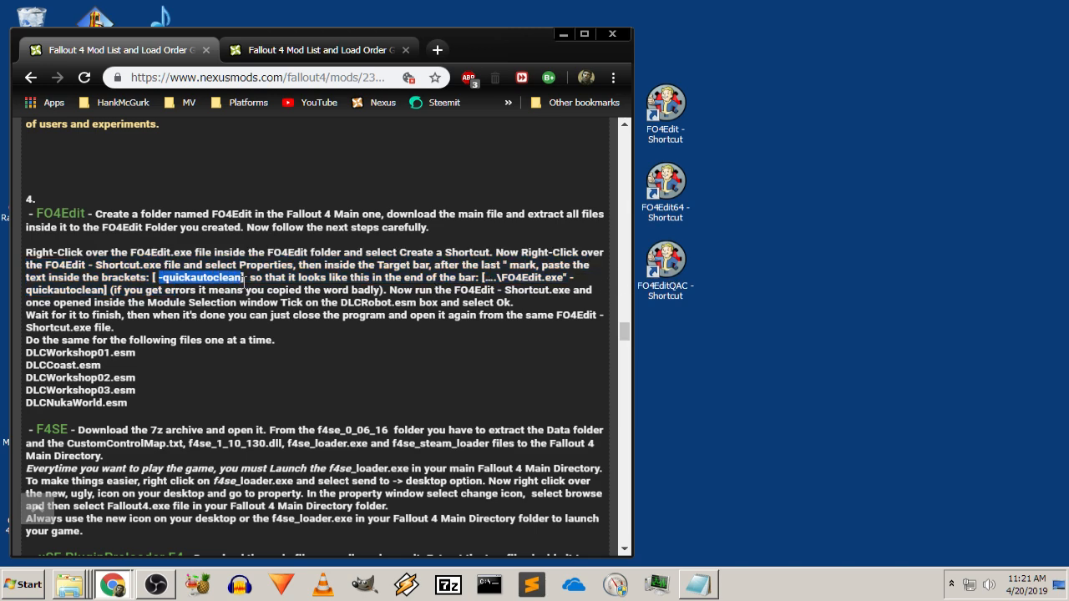
pyautogui.click(291, 304)
pyautogui.click(603, 33)
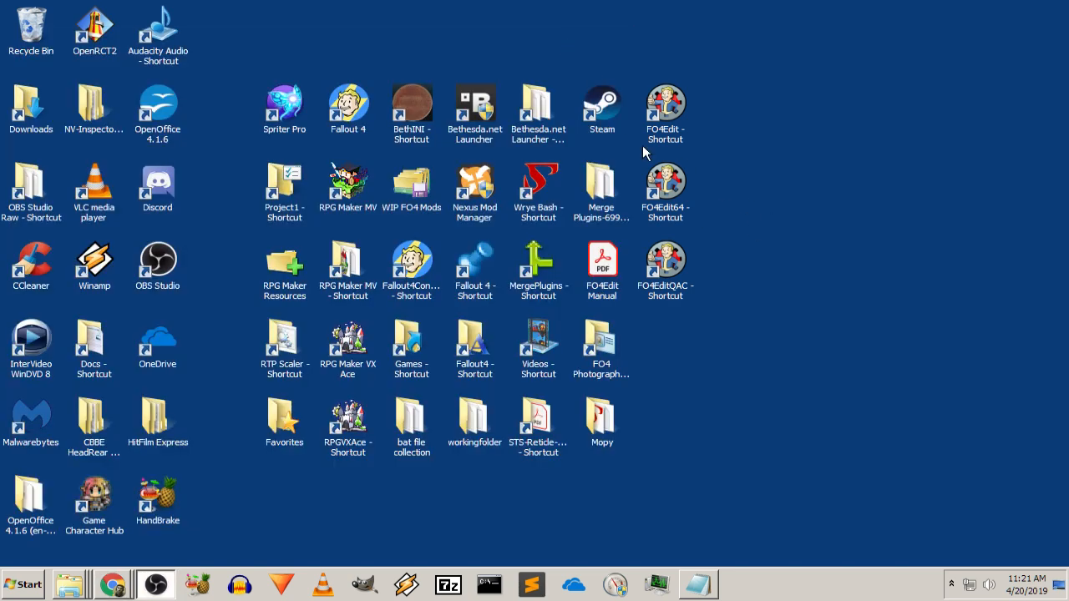
# Open the FO4Edit Manual PDF from the desktop, maximize it, and look over its table of contents through to the Introduction
pyautogui.doubleClick(606, 265)
pyautogui.scroll(-10, 698, 167)
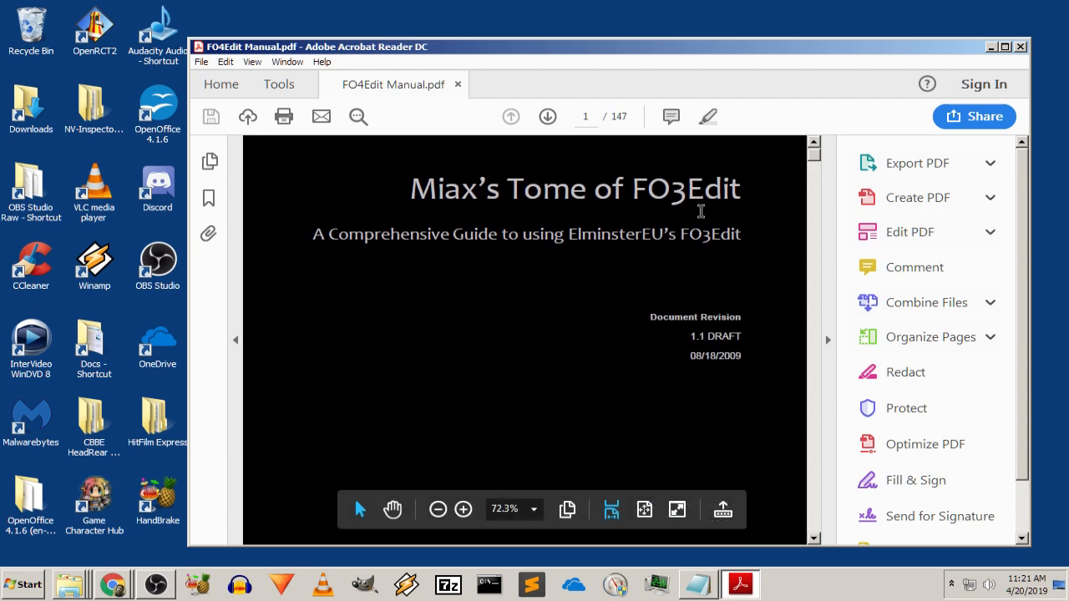
pyautogui.scroll(-10, 744, 277)
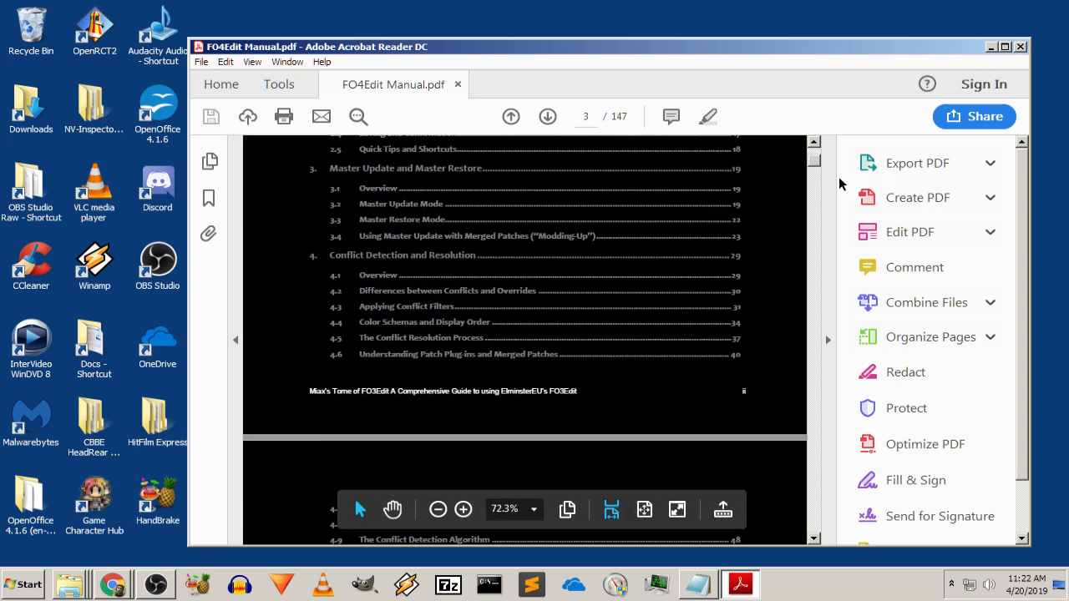
pyautogui.click(1005, 47)
pyautogui.scroll(-4, 451, 271)
pyautogui.scroll(-10, 506, 280)
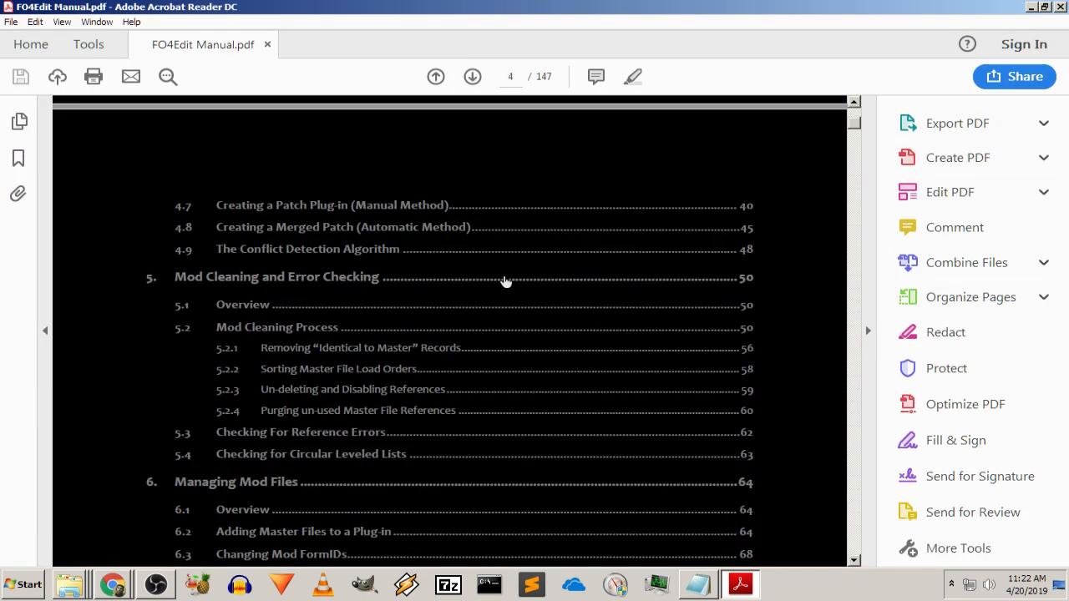
pyautogui.scroll(-12, 513, 280)
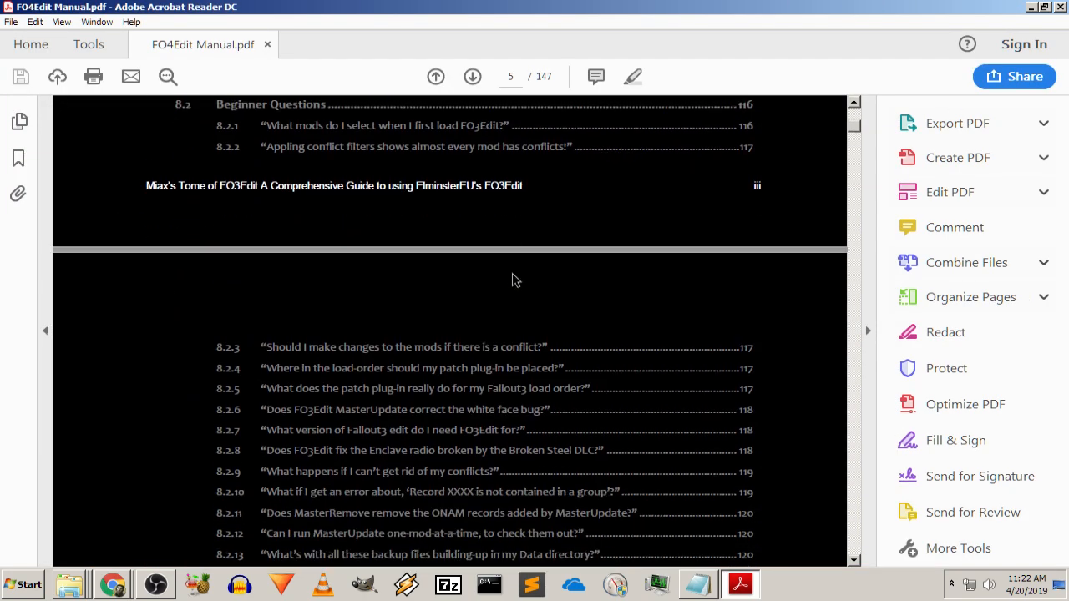
pyautogui.scroll(-12, 519, 276)
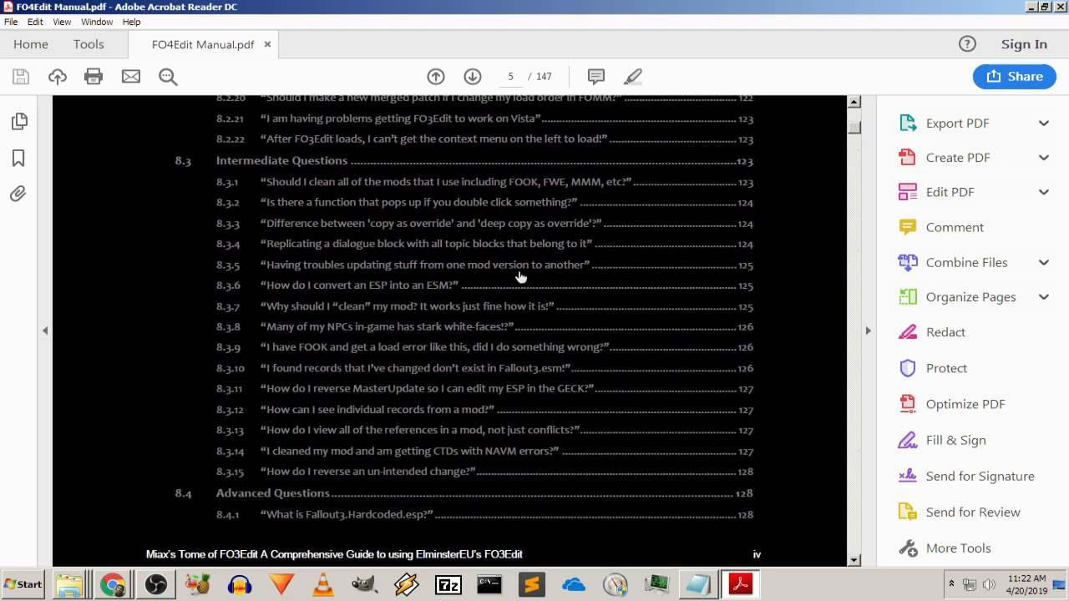
pyautogui.scroll(-12, 520, 276)
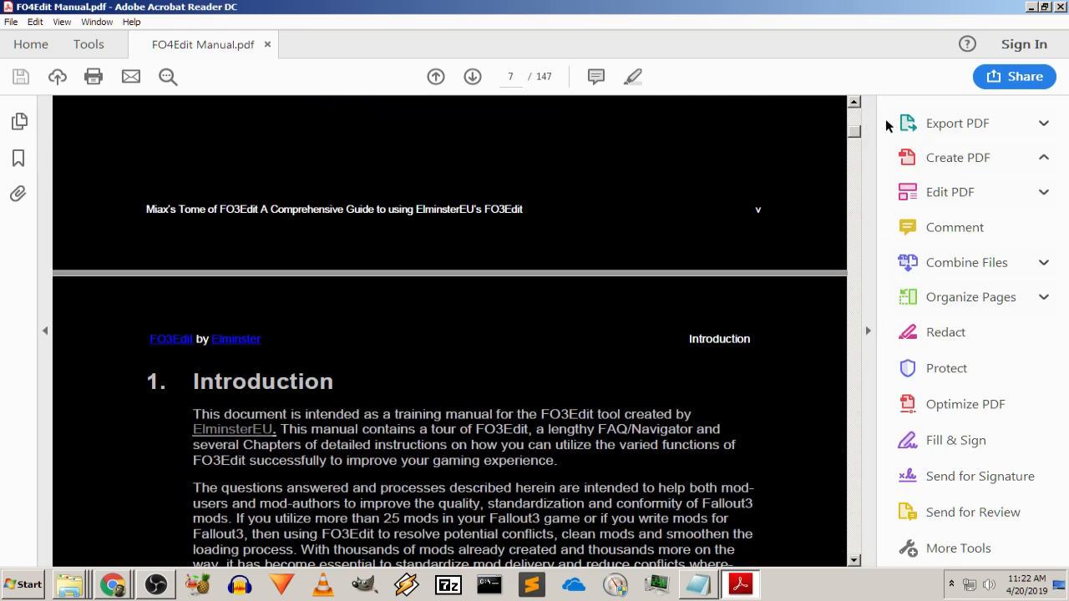
# Examine the manual's chapter on Master Update and Master Restore, including using Master Update with merged patches
pyautogui.moveTo(852, 142); pyautogui.dragTo(854, 190)
pyautogui.scroll(-15, 815, 210)
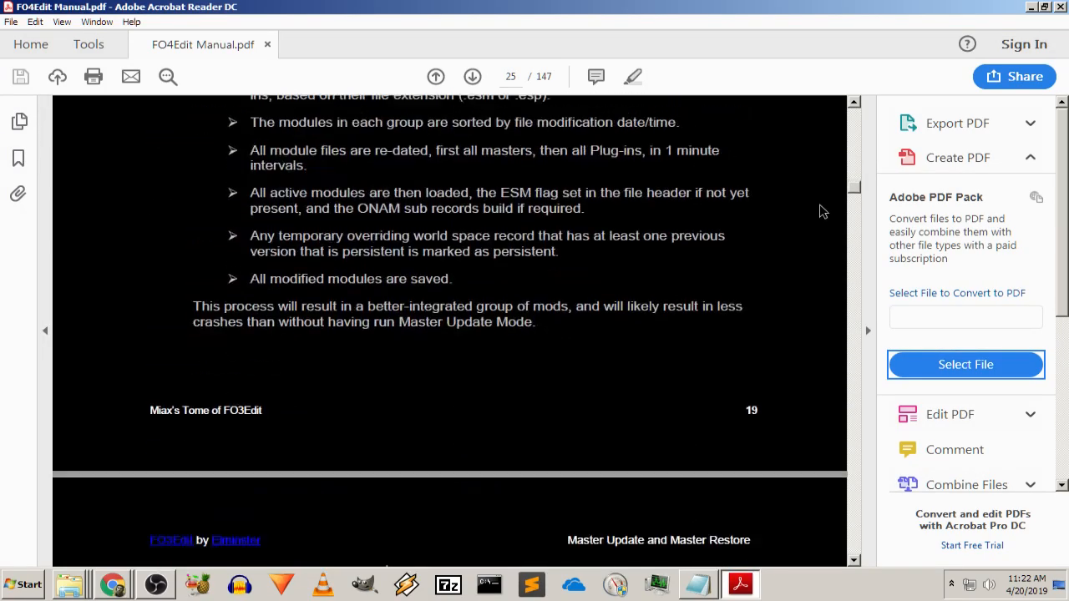
pyautogui.scroll(-20, 831, 201)
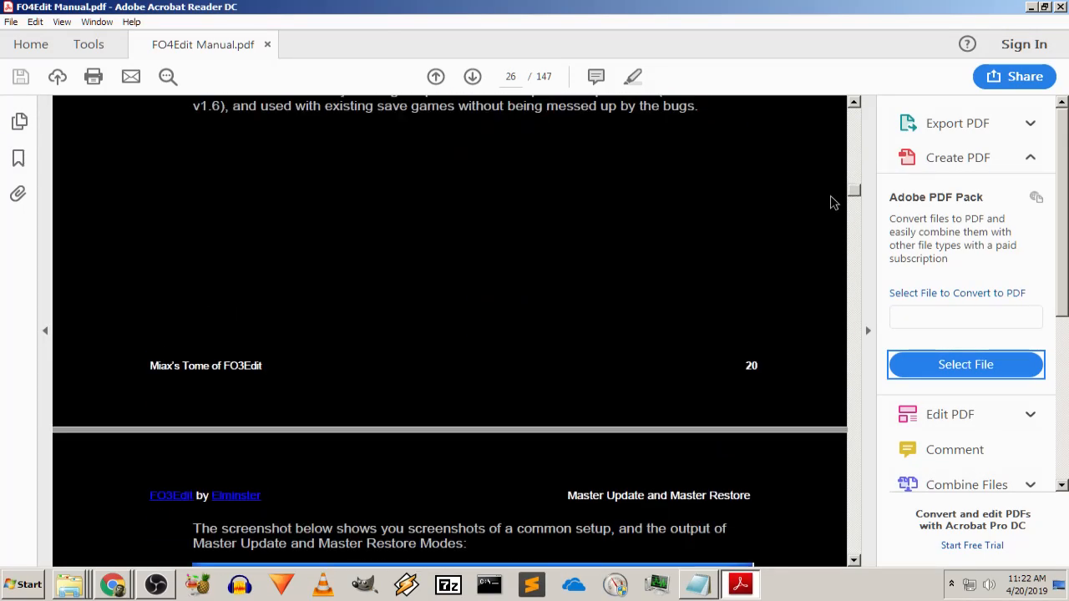
pyautogui.scroll(-20, 831, 201)
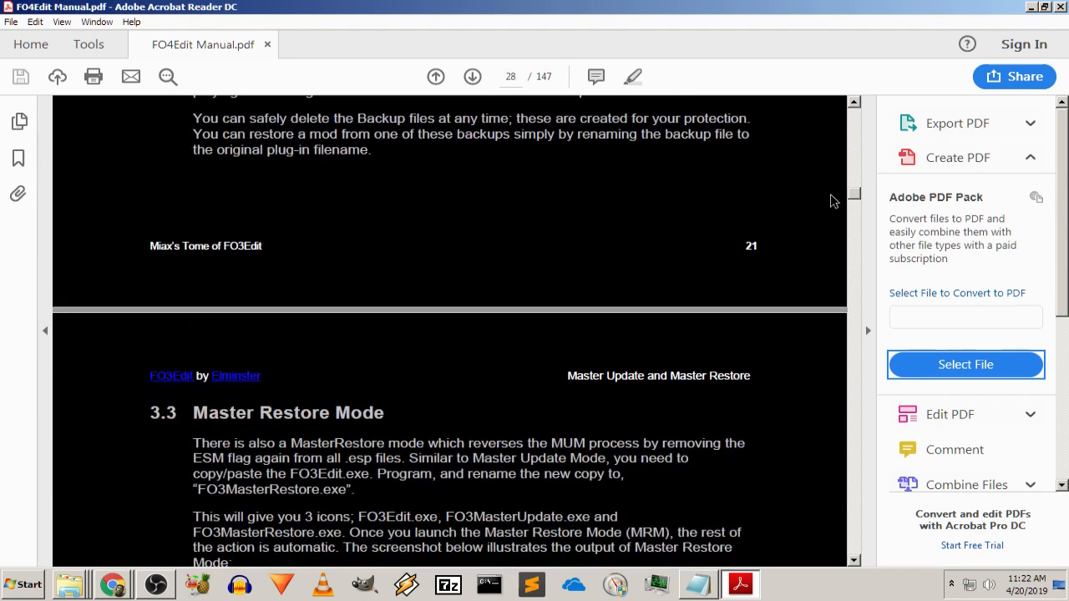
pyautogui.scroll(-20, 830, 201)
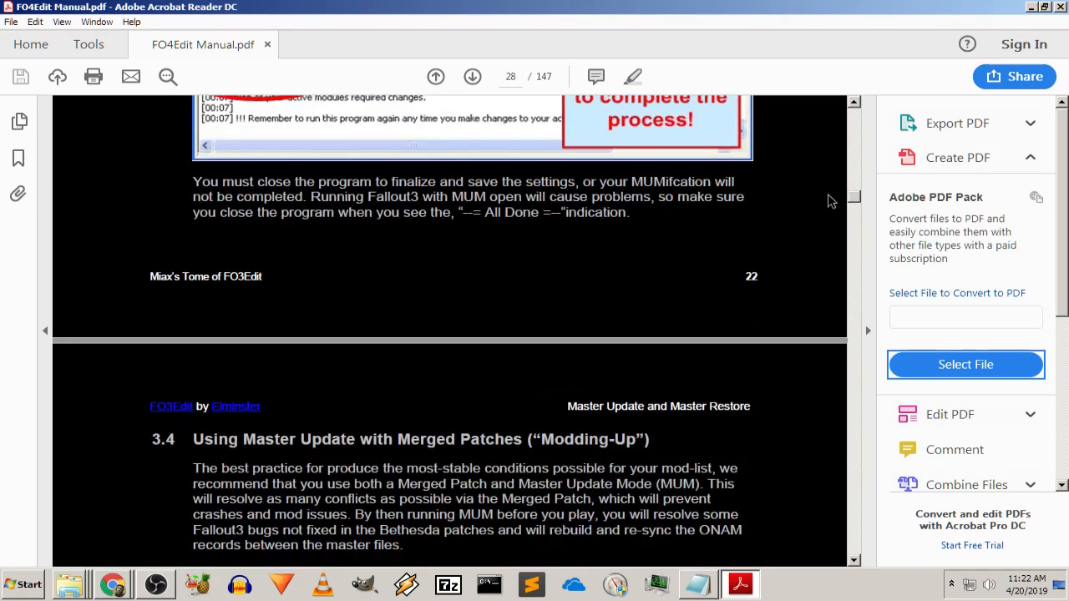
pyautogui.scroll(-20, 781, 218)
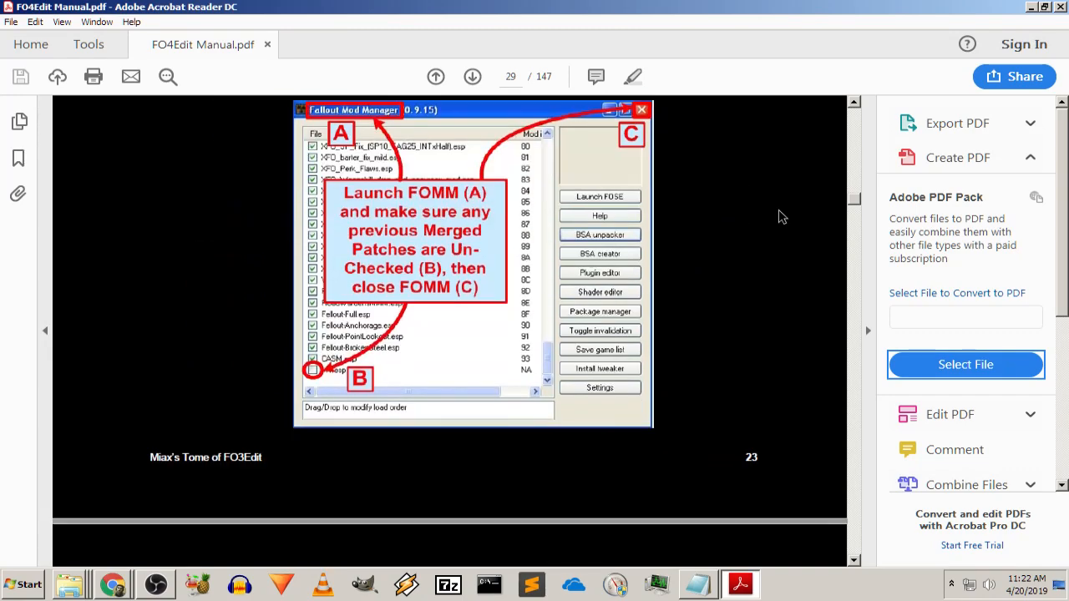
pyautogui.scroll(-5, 783, 209)
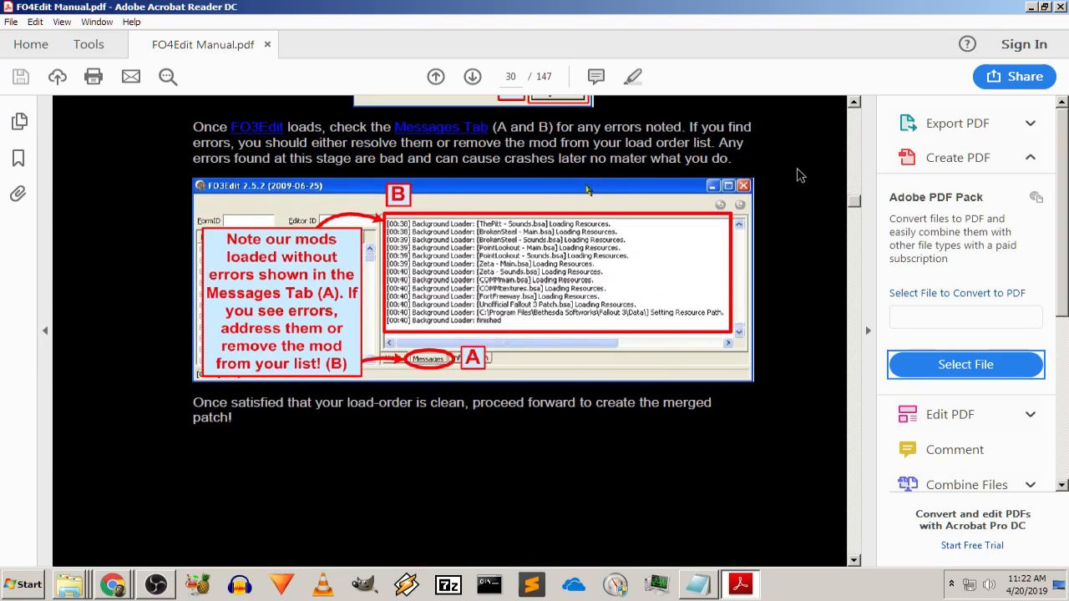
# Close the FO4Edit manual and run the FO4EditQAC desktop shortcut to quick auto clean DLCRobot.esm
pyautogui.moveTo(856, 8); pyautogui.dragTo(824, 122)
pyautogui.click(914, 127)
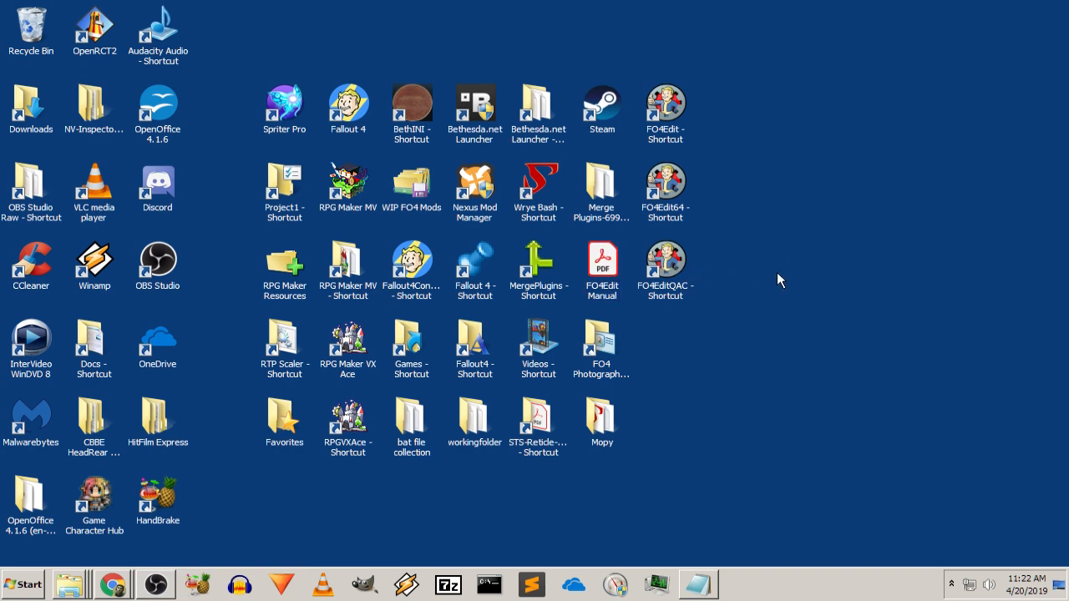
pyautogui.click(657, 273)
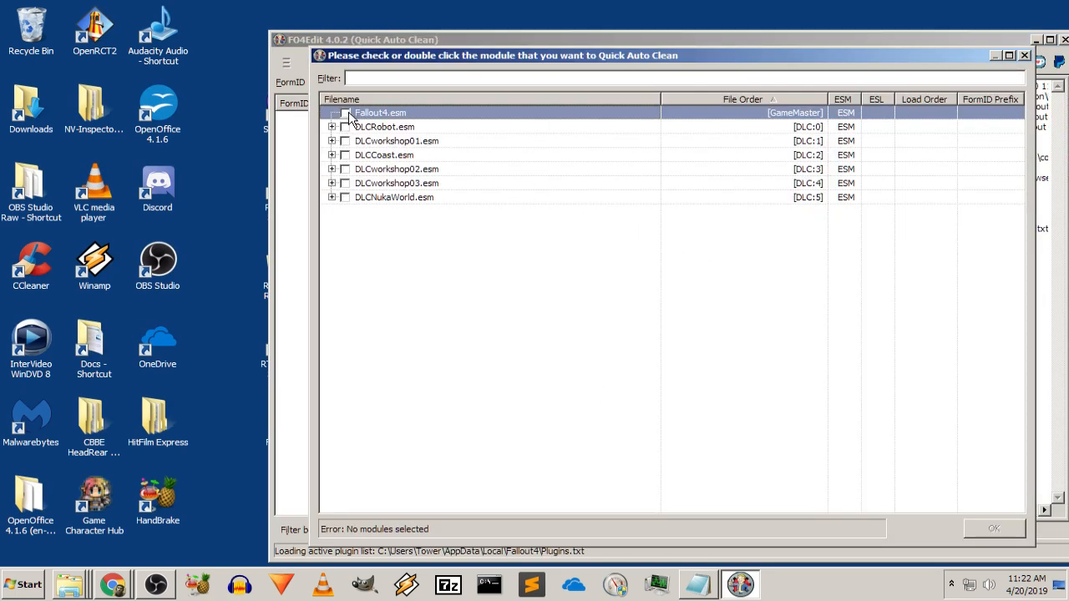
pyautogui.click(346, 114)
pyautogui.click(354, 128)
pyautogui.click(344, 126)
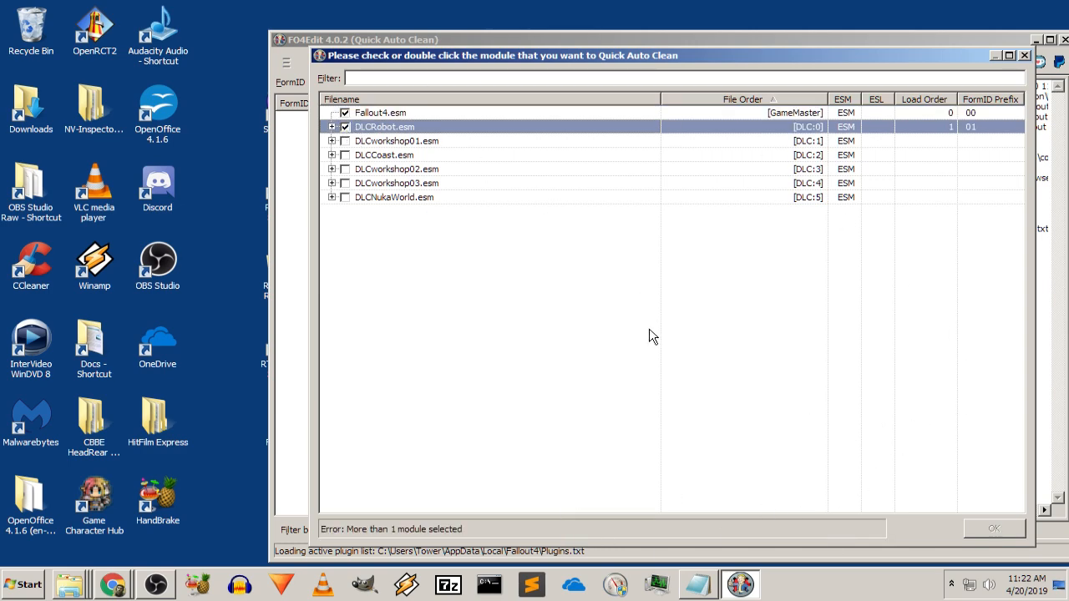
pyautogui.click(344, 113)
pyautogui.click(344, 114)
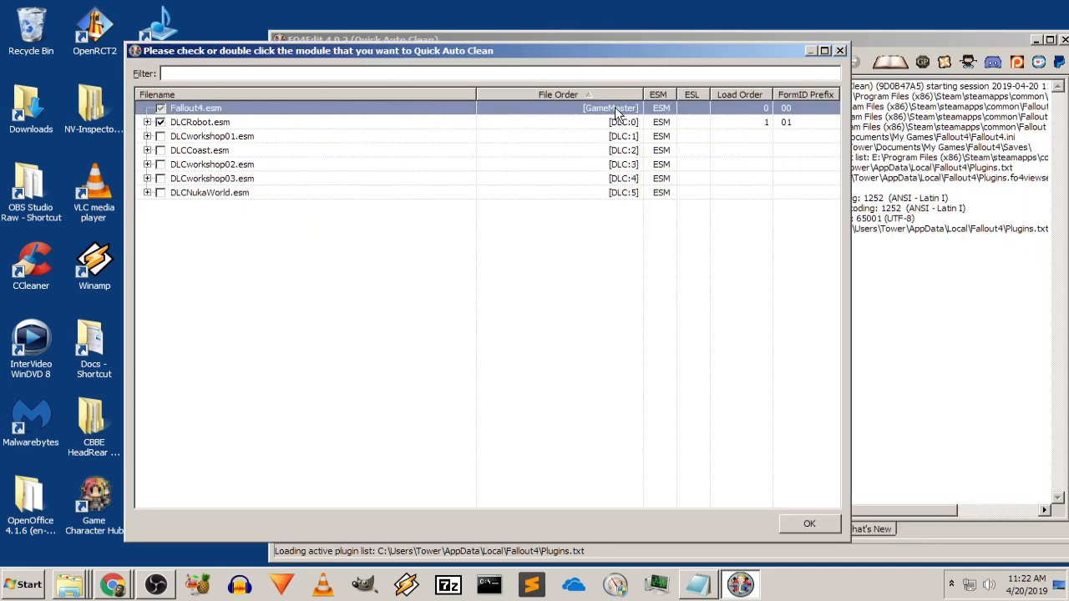
pyautogui.click(806, 524)
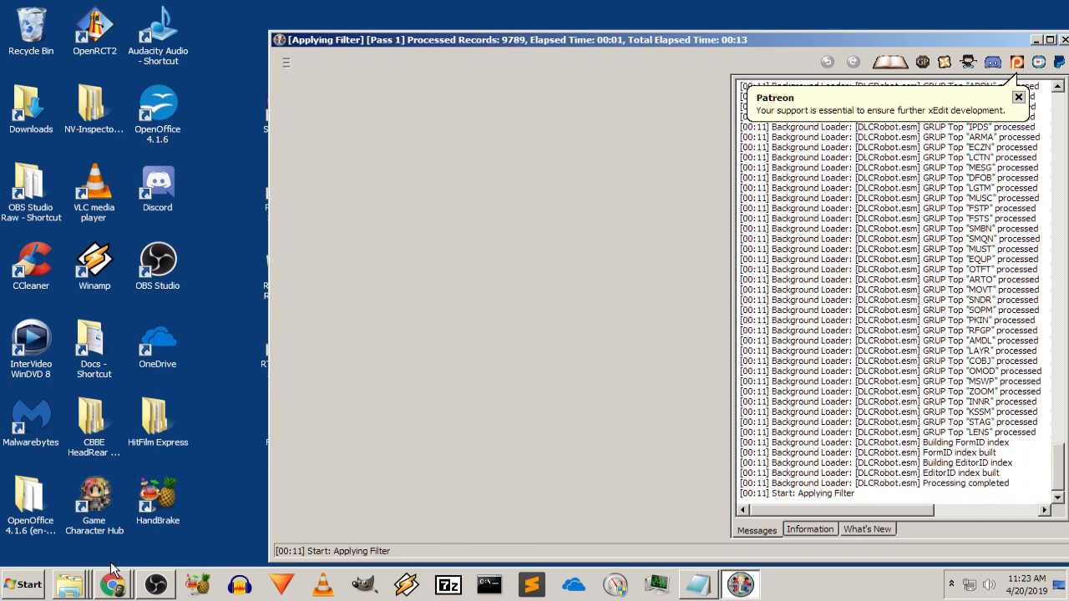
# Switch to the browser and read the mod guide's Step 1: Textures Optimization section, expanding its spoilers through the addon and Main Repack instructions
pyautogui.click(113, 584)
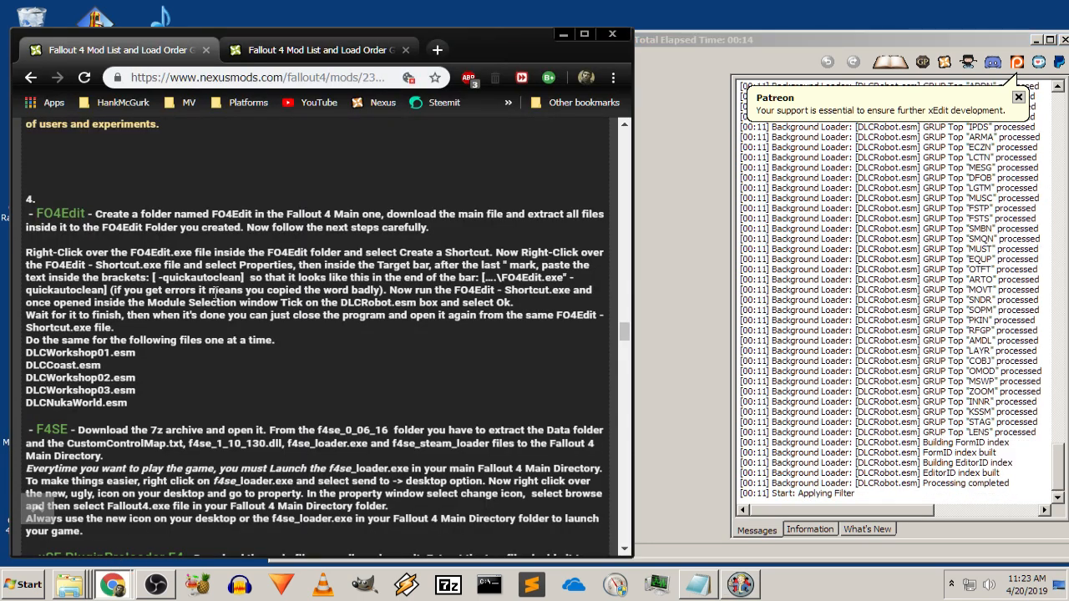
pyautogui.scroll(-4, 121, 336)
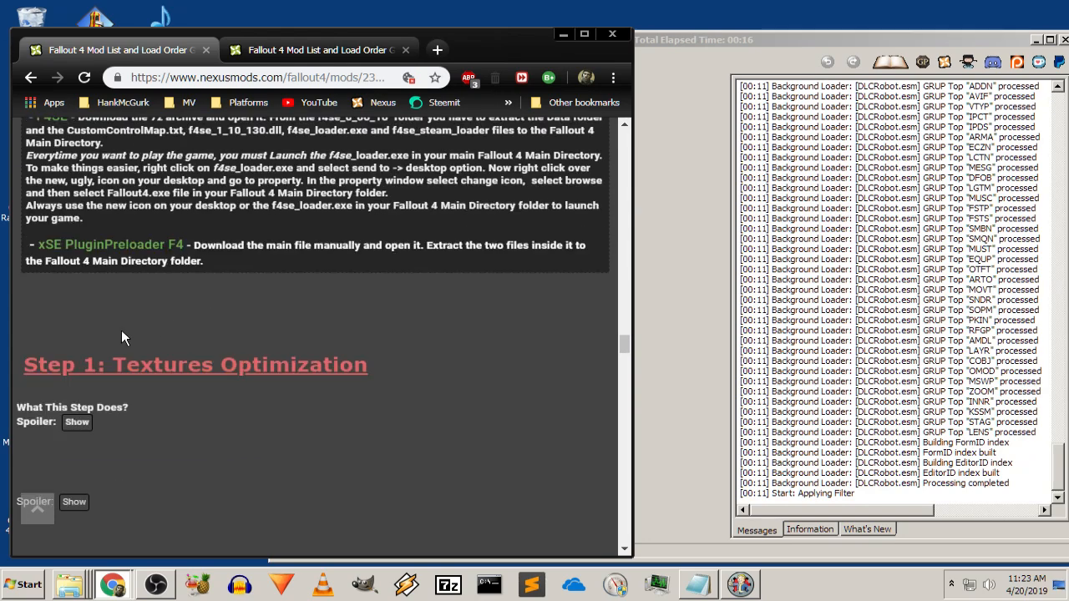
pyautogui.click(76, 423)
pyautogui.scroll(-6, 234, 338)
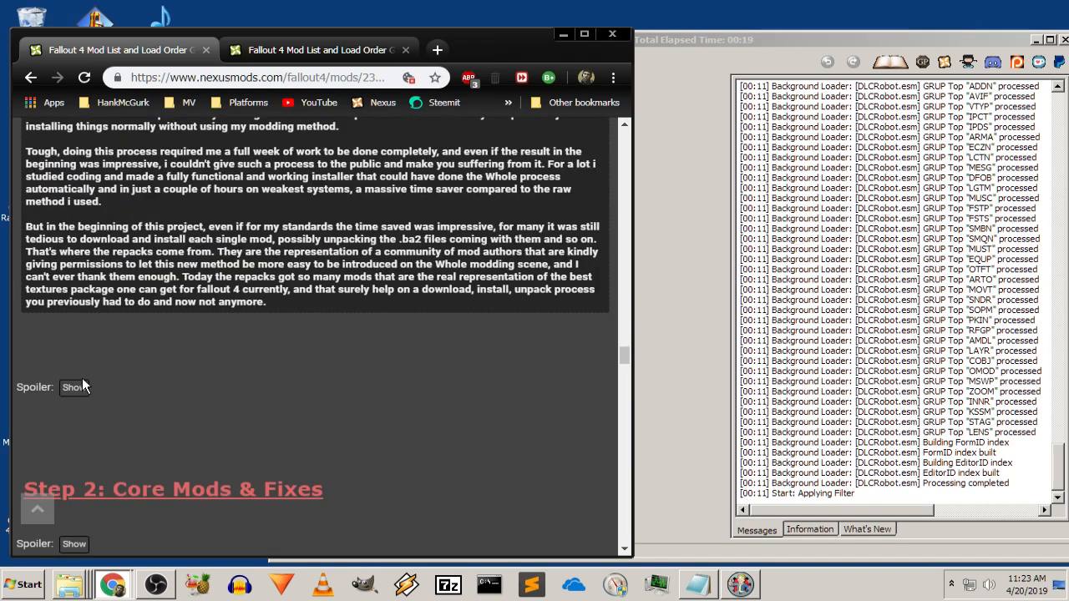
pyautogui.click(75, 387)
pyautogui.scroll(-3, 284, 260)
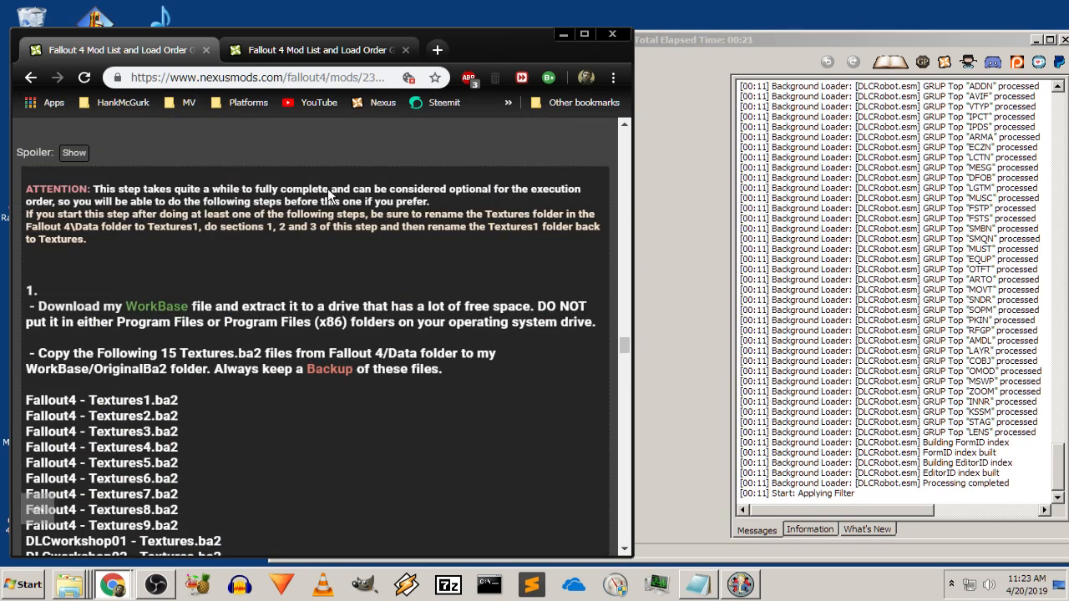
pyautogui.scroll(-5, 336, 223)
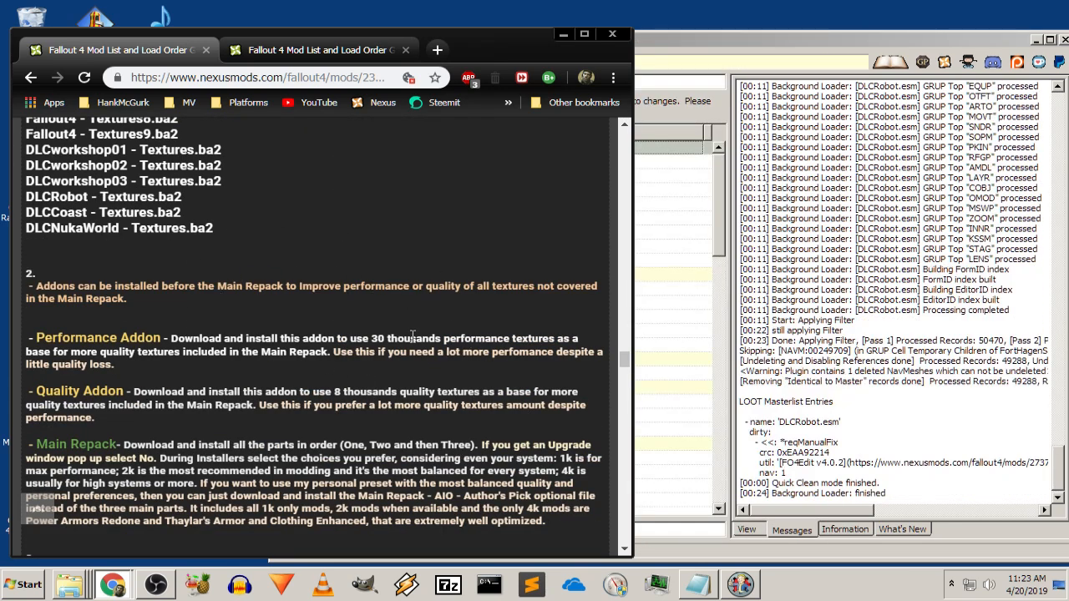
pyautogui.scroll(-1, 399, 325)
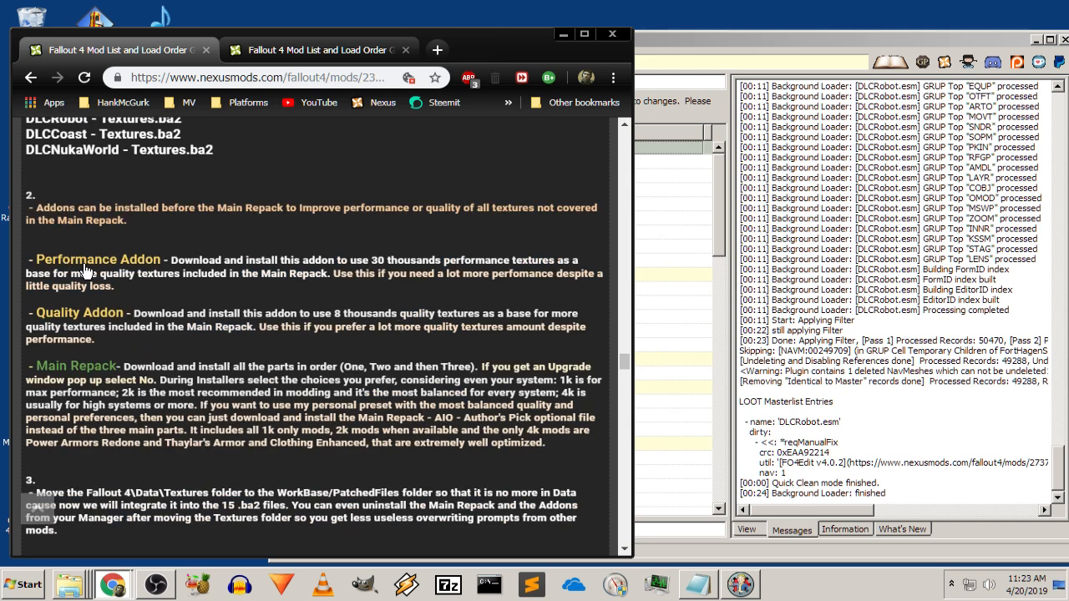
pyautogui.scroll(-1, 83, 271)
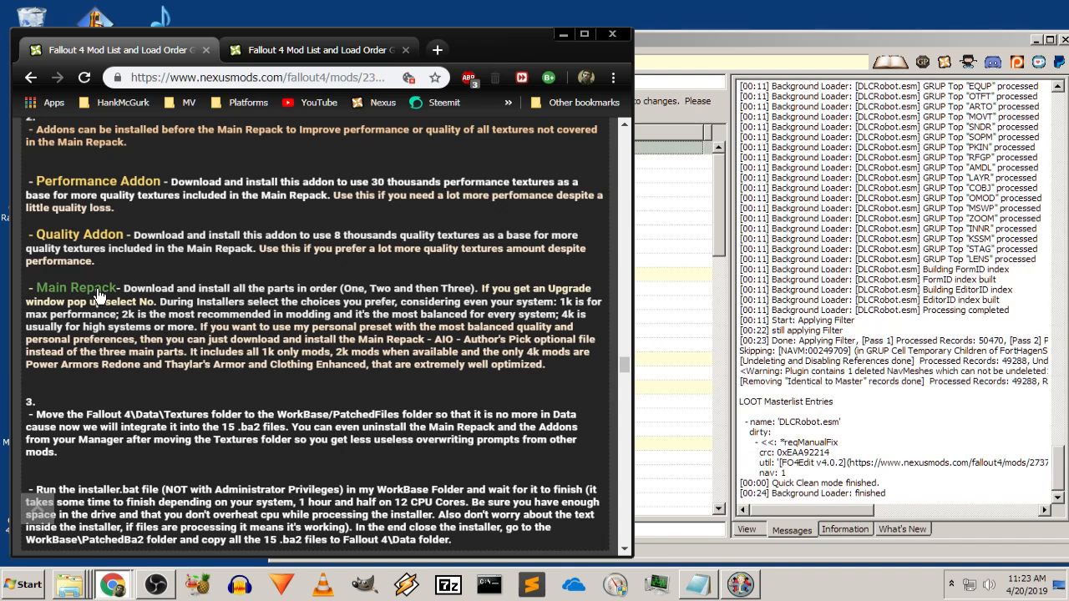
pyautogui.scroll(-1, 248, 332)
# Open the guide's Performance Addon and Main Repack links in new browser tabs
pyautogui.scroll(1, 247, 332)
pyautogui.scroll(2, 254, 335)
pyautogui.rightClick(115, 336)
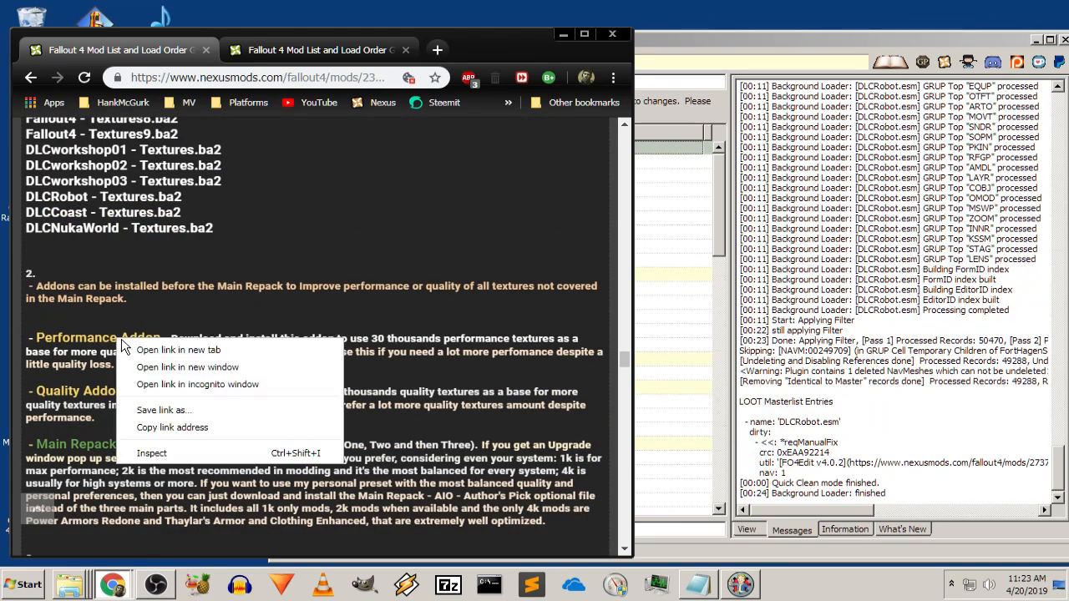
pyautogui.click(137, 349)
pyautogui.scroll(-1, 120, 399)
pyautogui.rightClick(90, 368)
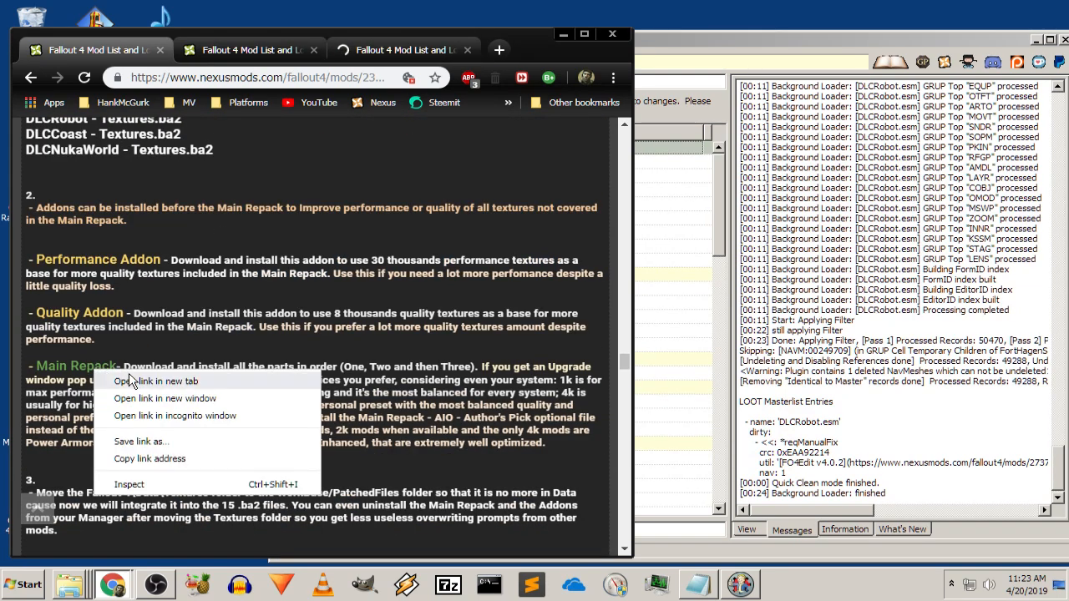
pyautogui.click(134, 378)
# Review the mod page's file list in the first newly opened tab, checking the Main Repack parts, optional repack addons and miscellaneous files
pyautogui.click(313, 50)
pyautogui.scroll(-12, 313, 303)
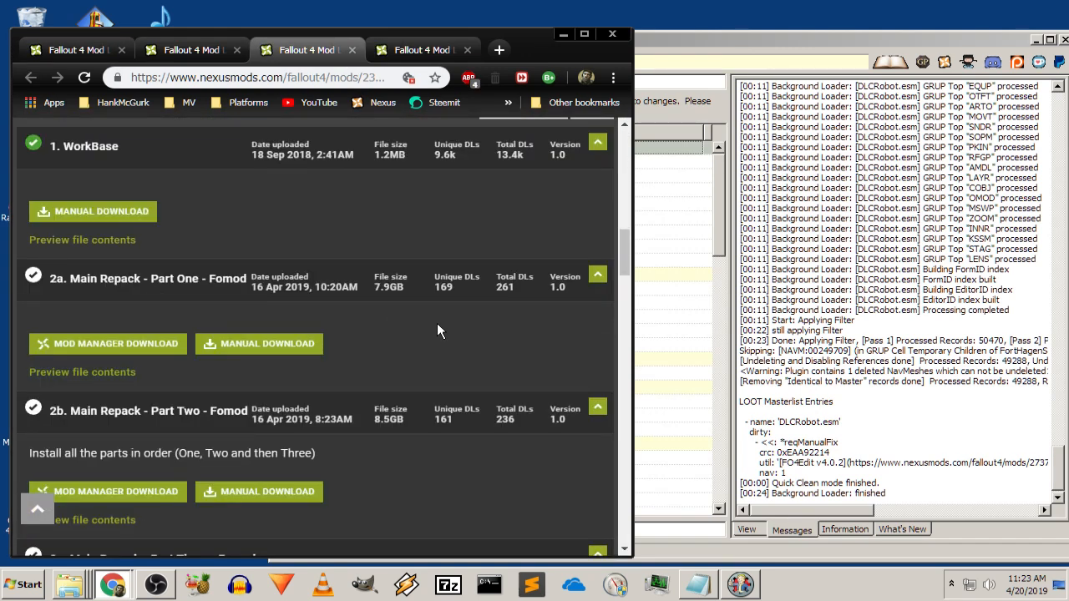
pyautogui.scroll(-1, 435, 320)
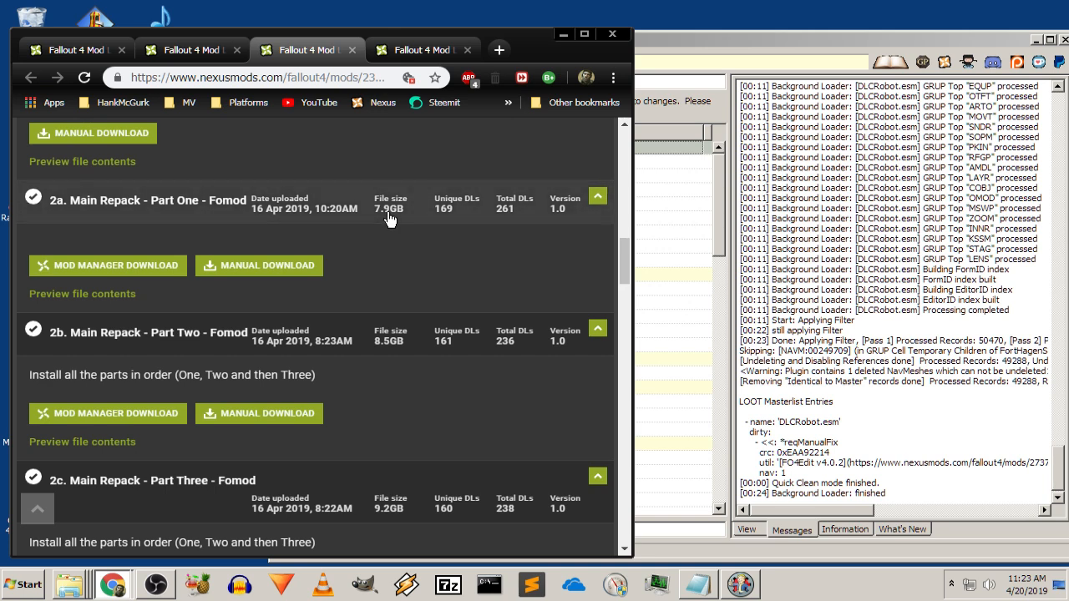
pyautogui.scroll(-1, 389, 218)
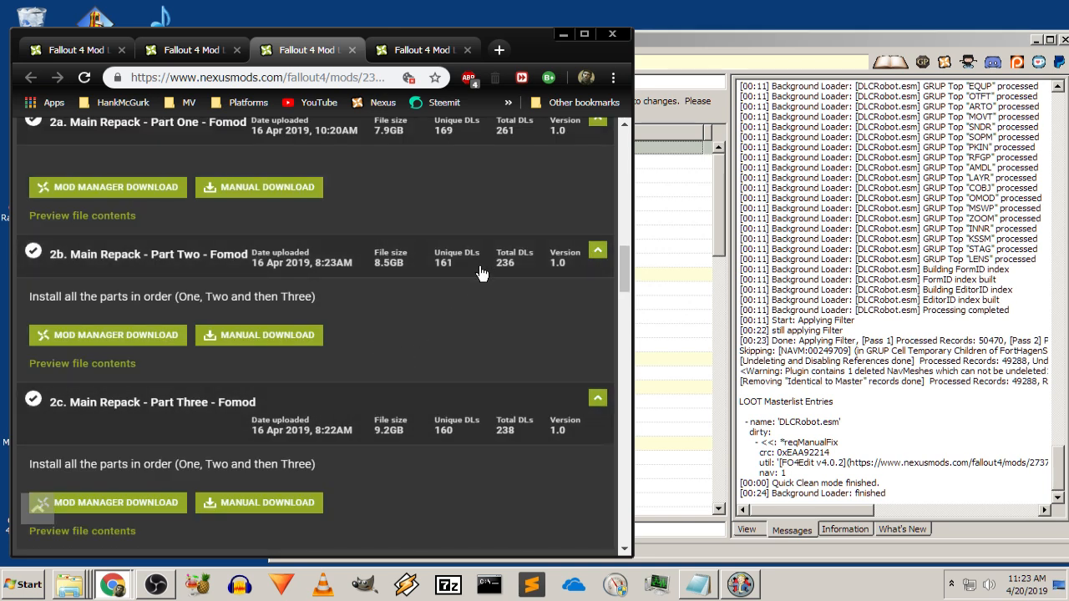
pyautogui.scroll(-12, 482, 271)
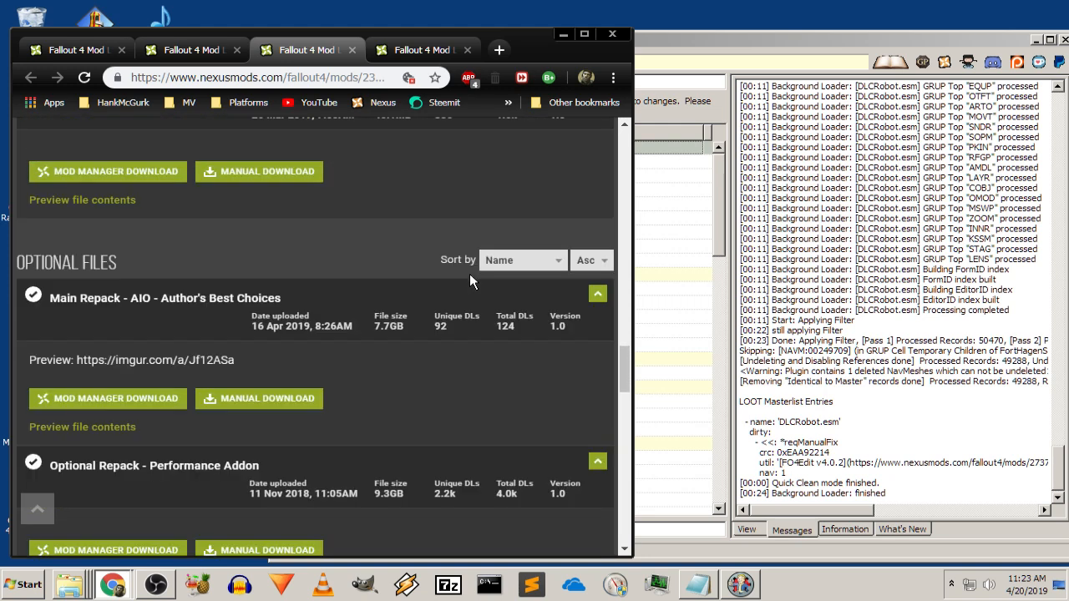
pyautogui.scroll(-1, 469, 273)
pyautogui.scroll(-2, 383, 332)
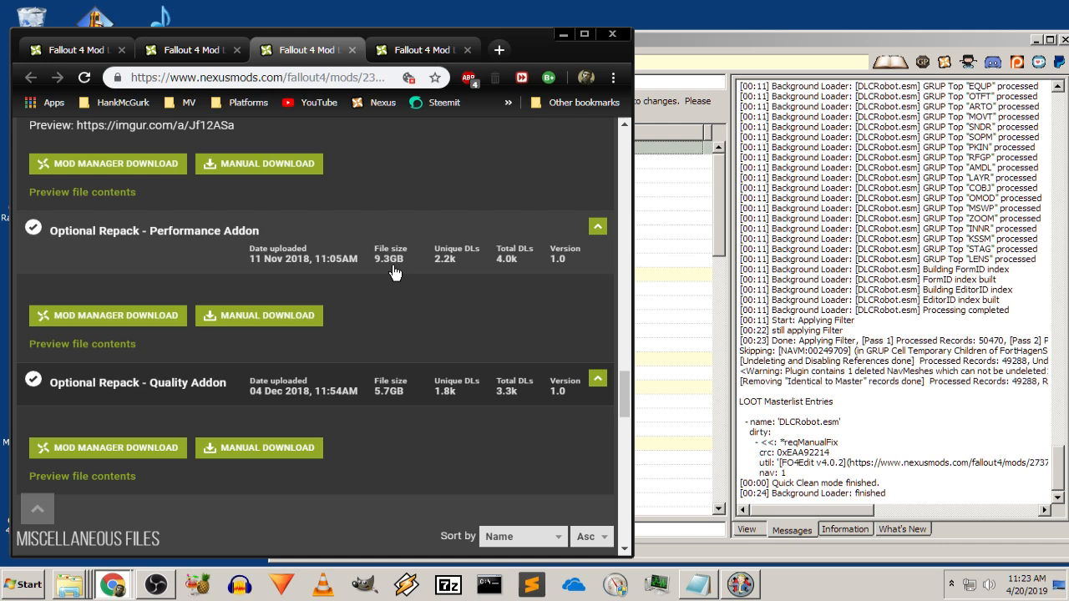
pyautogui.scroll(-2, 417, 348)
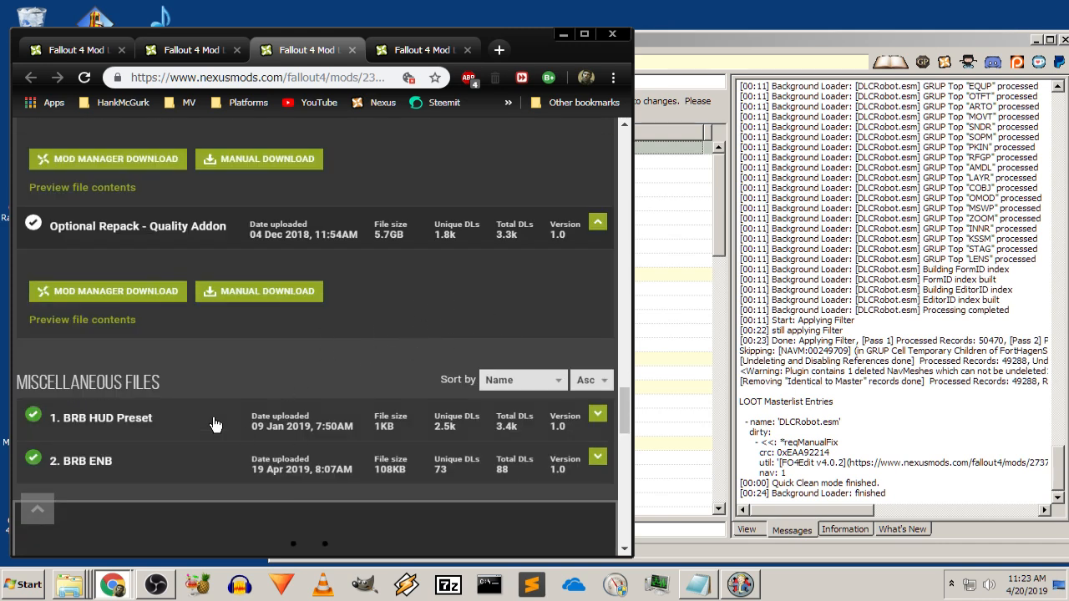
pyautogui.scroll(8, 368, 313)
pyautogui.scroll(4, 405, 370)
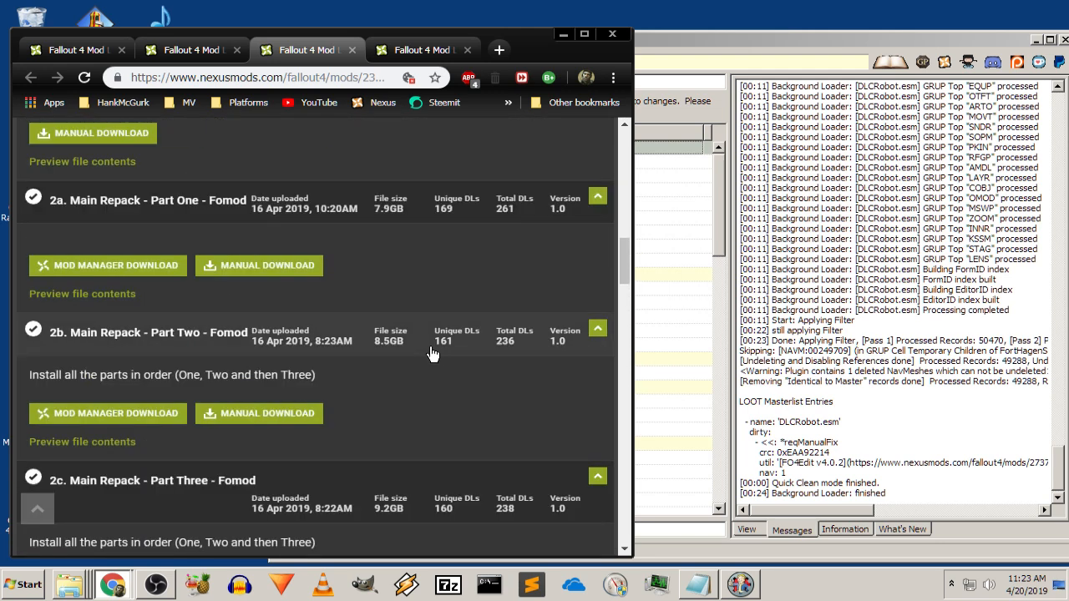
pyautogui.scroll(5, 503, 243)
pyautogui.scroll(3, 493, 243)
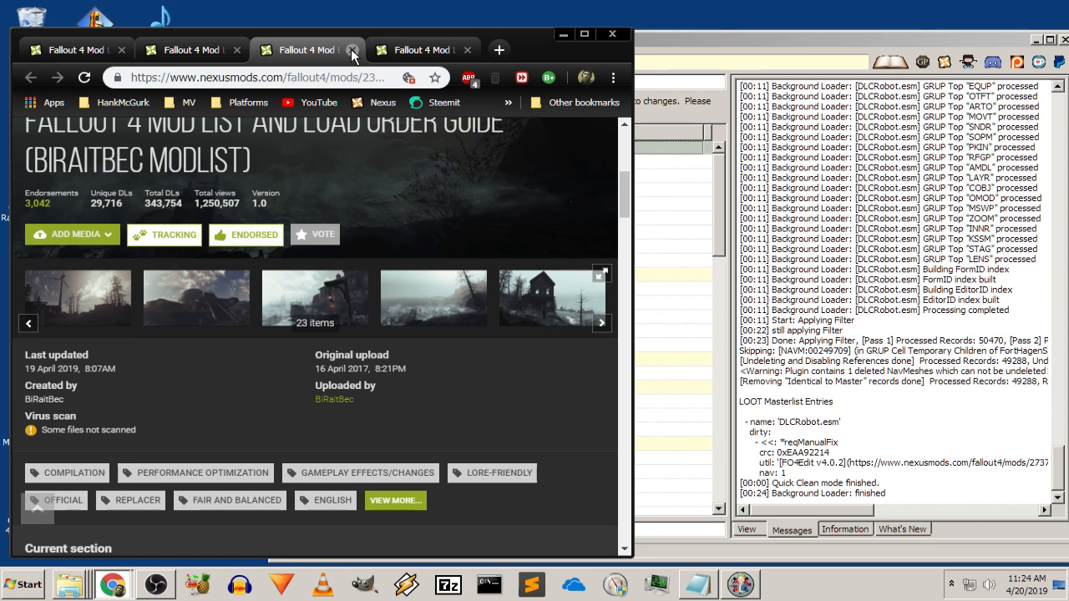
# Minimize the browser, move the FO4Edit window fully into view and close it
pyautogui.click(561, 37)
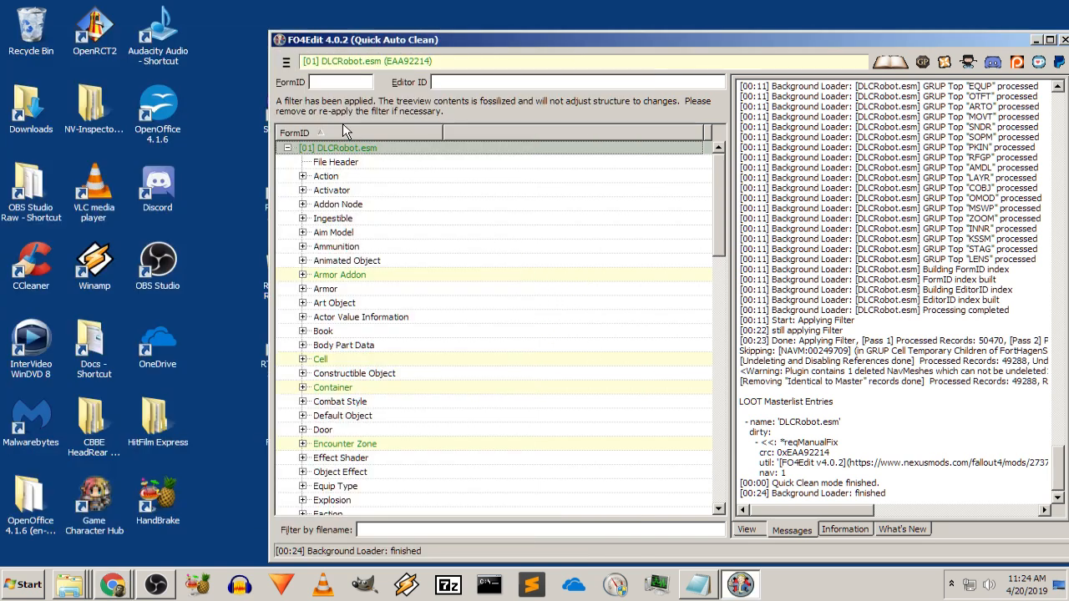
pyautogui.moveTo(956, 46); pyautogui.dragTo(829, 43)
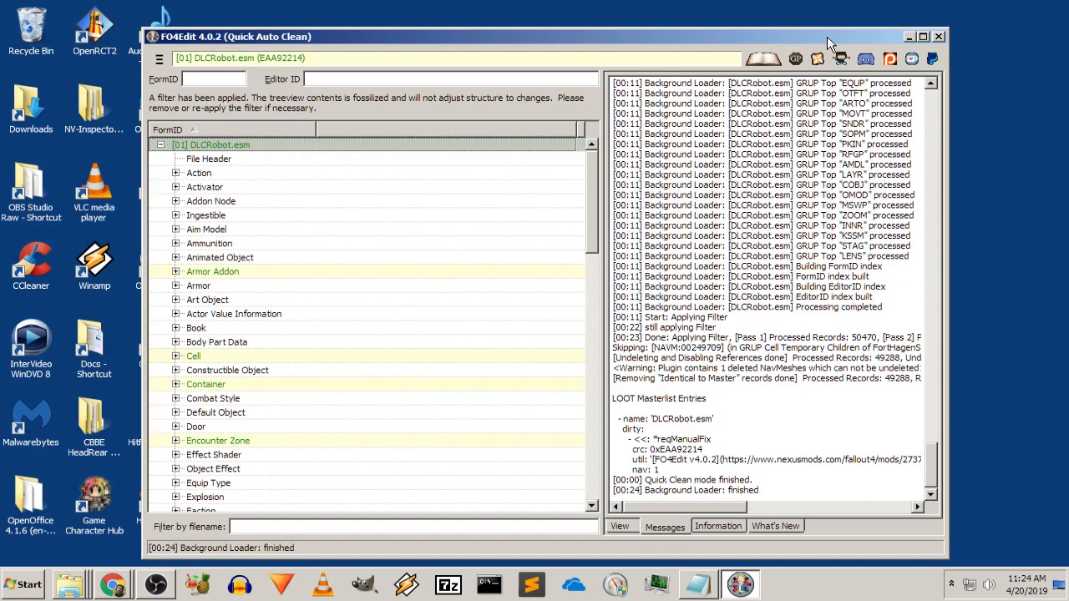
pyautogui.click(936, 37)
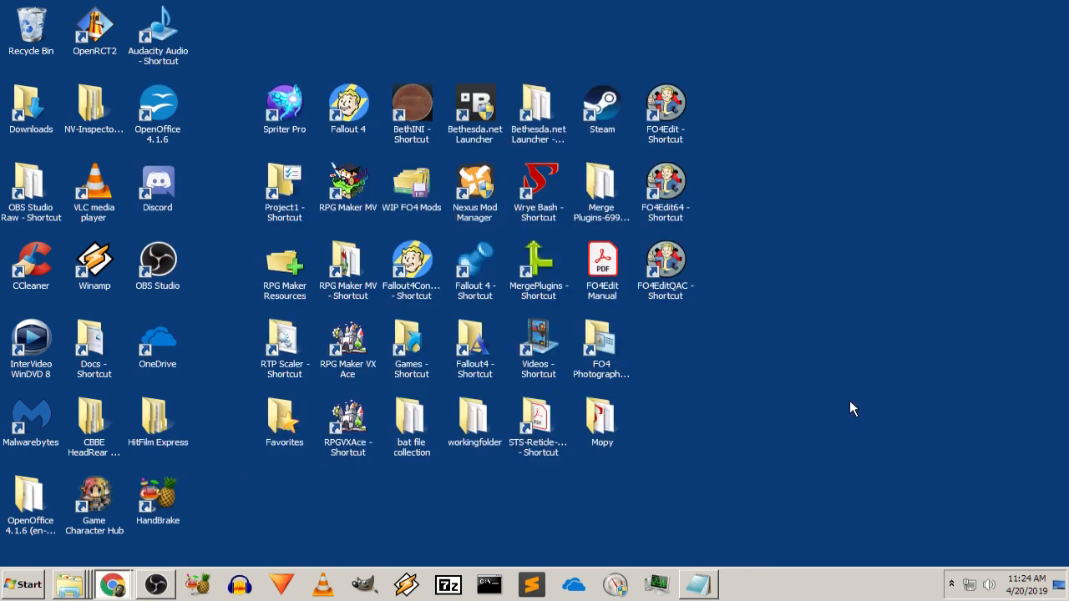
# Relaunch FO4EditQAC, quick auto clean DLCworkshop01.esm, check the message log and close FO4Edit
pyautogui.doubleClick(675, 272)
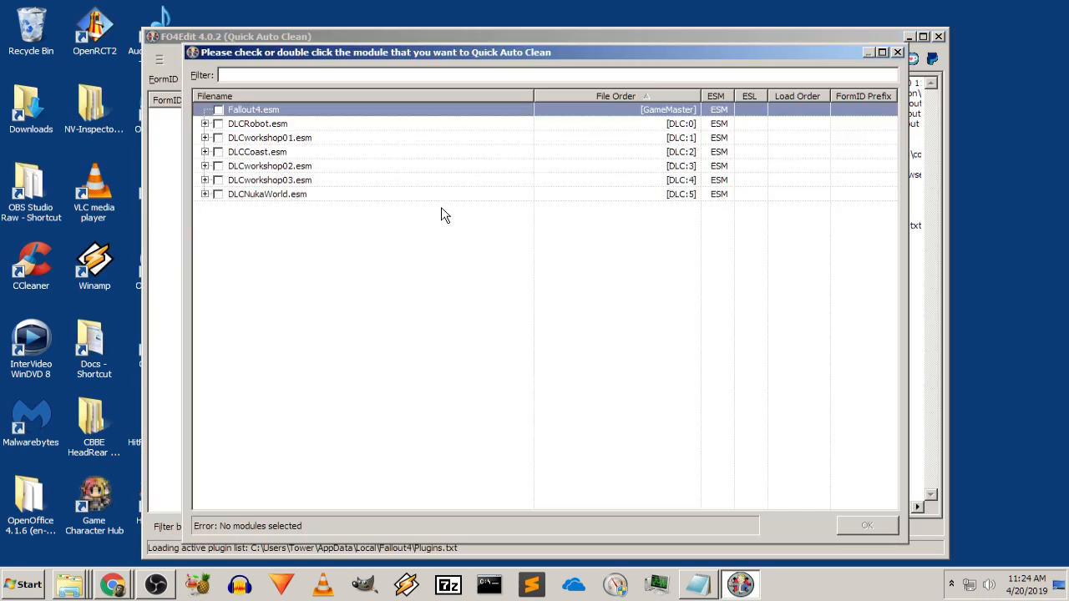
pyautogui.click(218, 137)
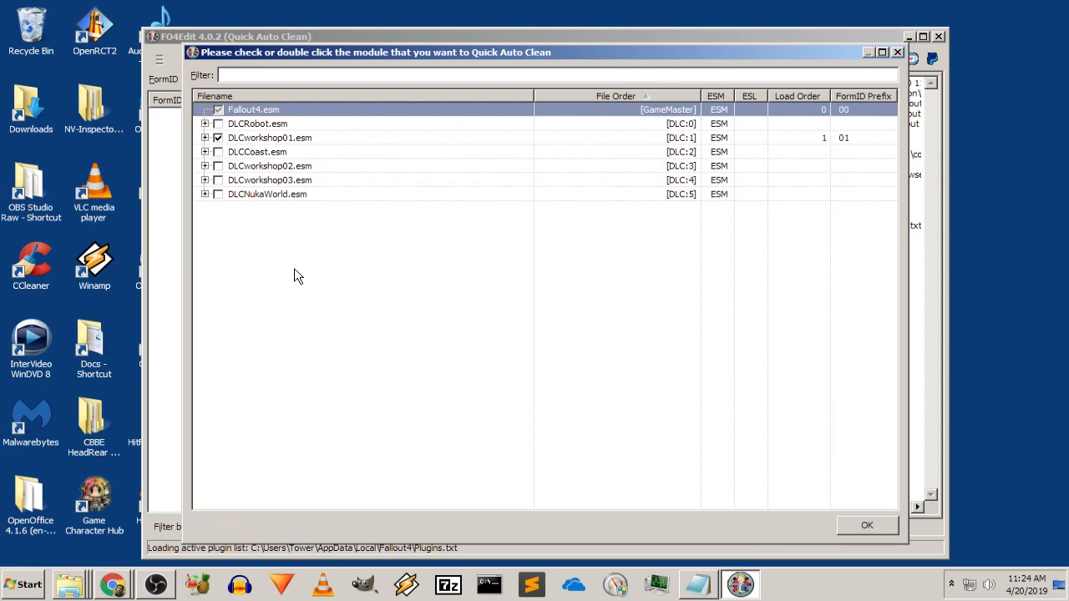
pyautogui.click(866, 524)
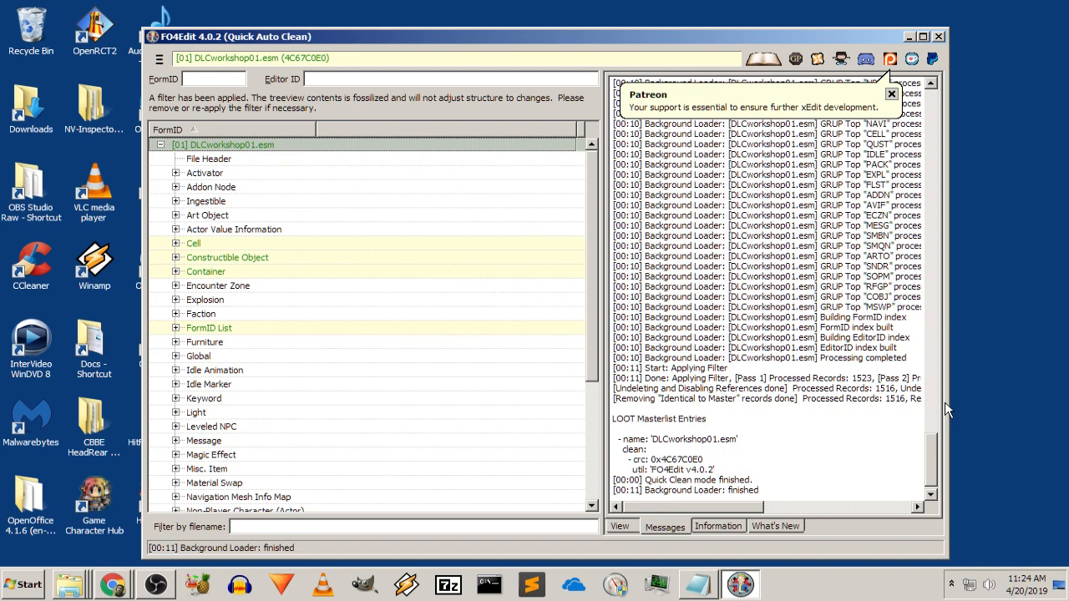
pyautogui.moveTo(931, 462)
pyautogui.mouseDown()
pyautogui.moveTo(936, 420)
pyautogui.moveTo(944, 458)
pyautogui.mouseUp()
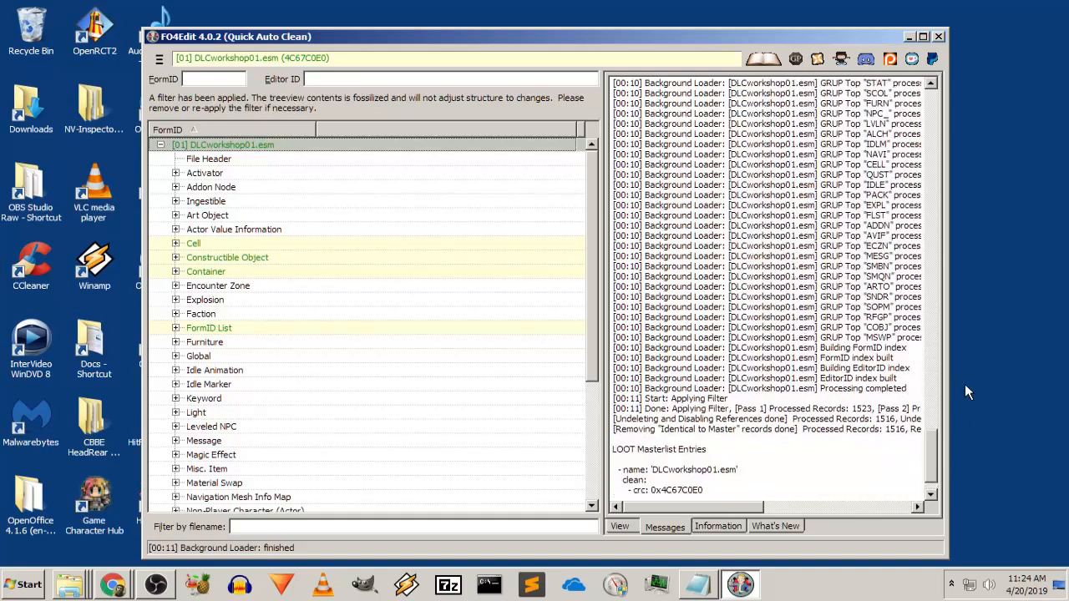
pyautogui.click(938, 36)
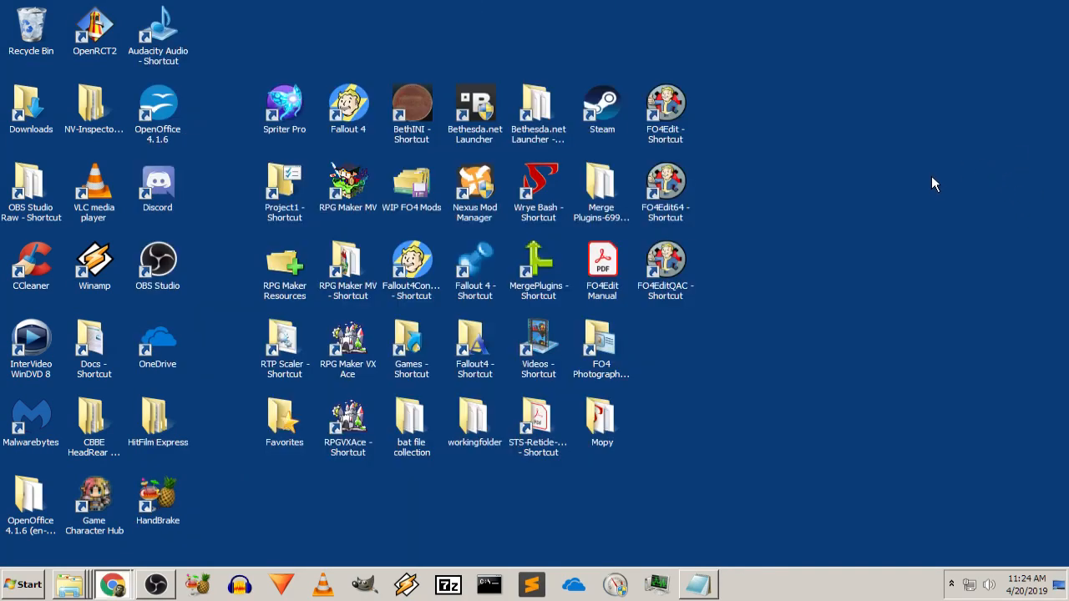
# Relaunch FO4EditQAC and quick auto clean DLCCoast.esm
pyautogui.doubleClick(664, 267)
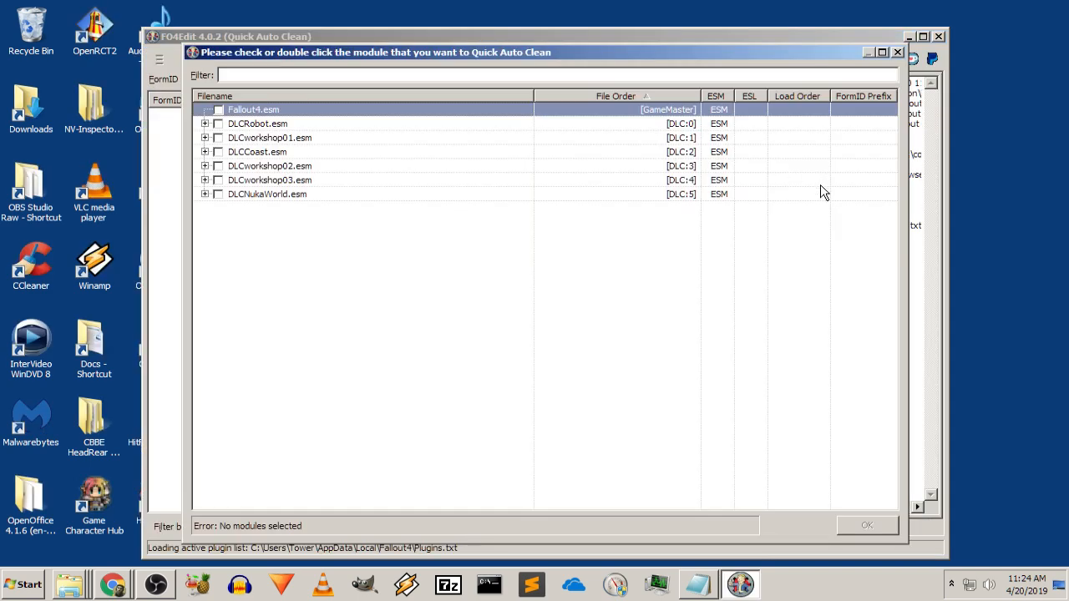
pyautogui.click(251, 152)
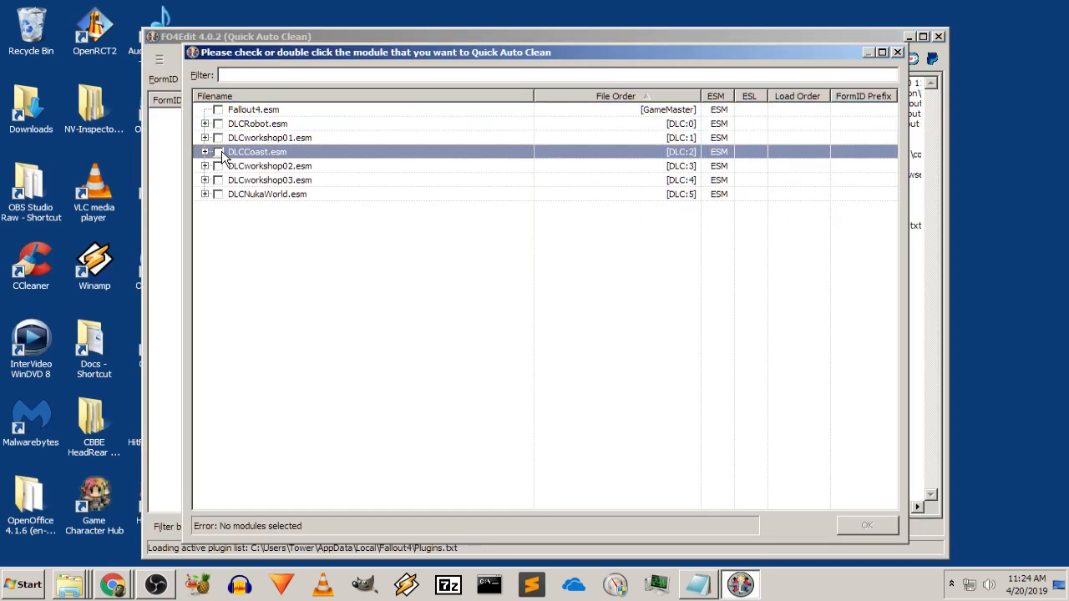
pyautogui.click(219, 152)
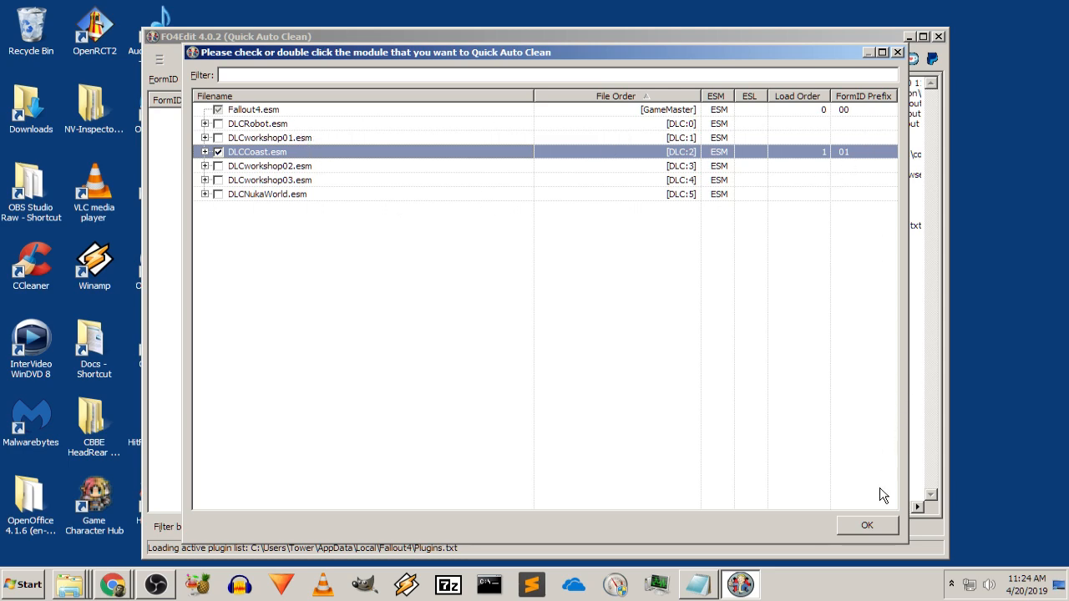
pyautogui.click(885, 524)
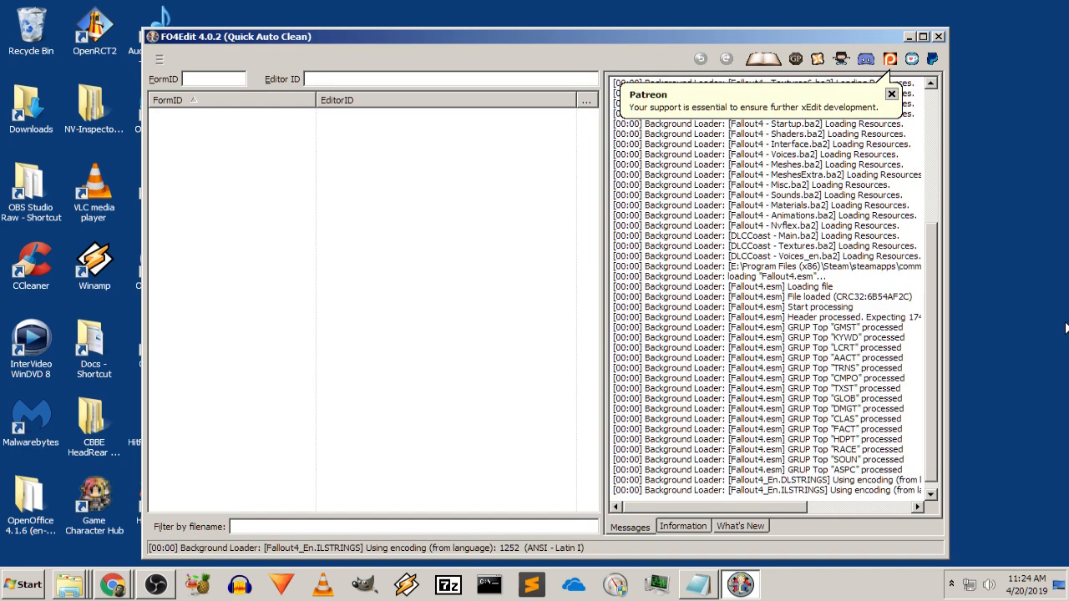
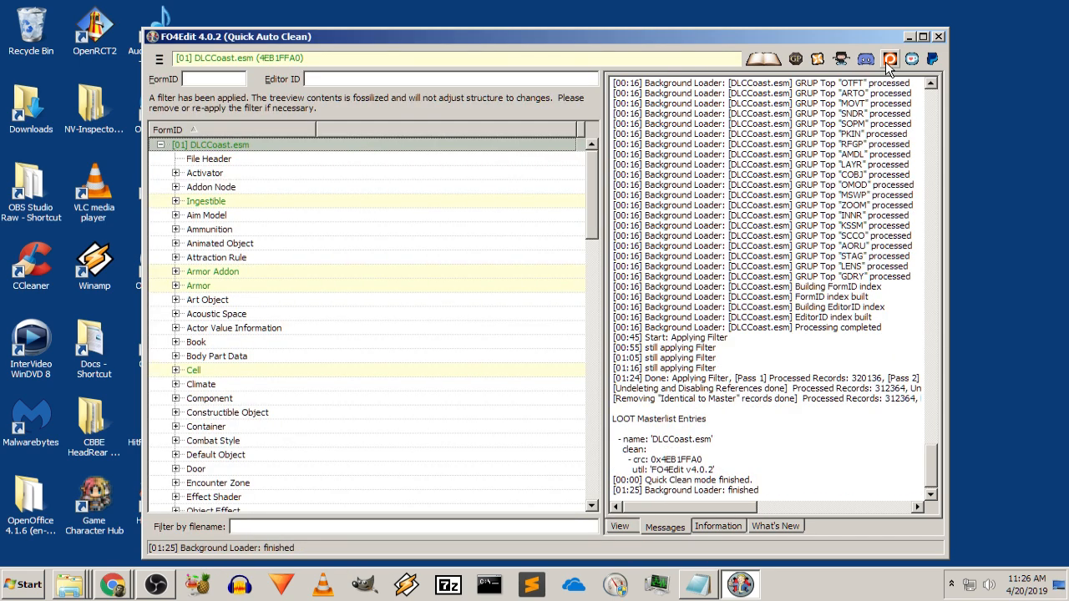
# Close the finished FO4Edit session, relaunch FO4EditQAC and quick auto clean DLCworkshop02.esm
pyautogui.moveTo(591, 167)
pyautogui.mouseDown()
pyautogui.moveTo(598, 392)
pyautogui.moveTo(599, 161)
pyautogui.mouseUp()
pyautogui.click(940, 36)
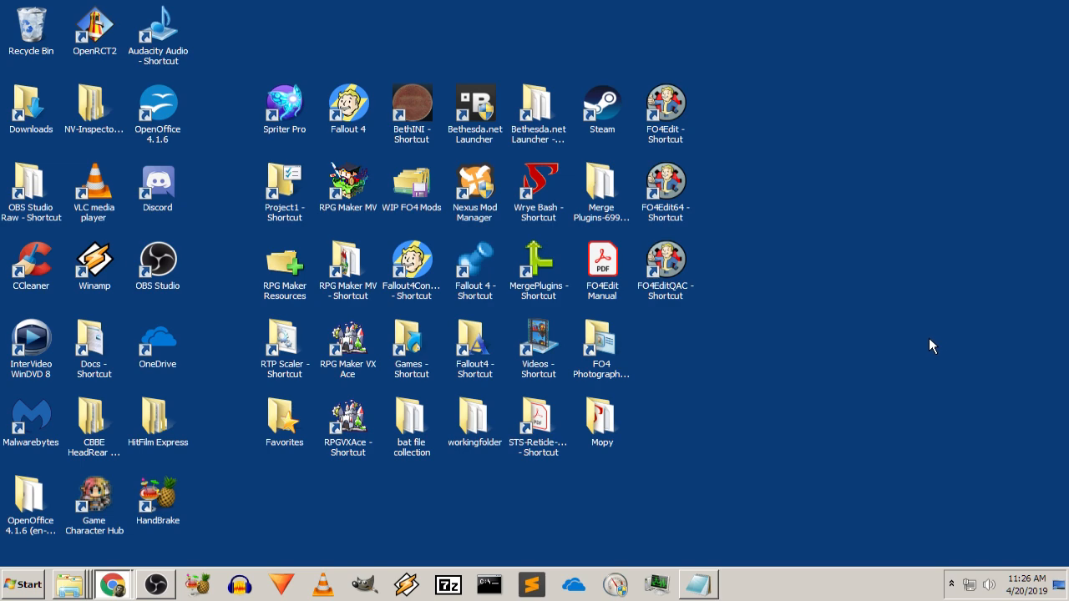
pyautogui.doubleClick(668, 252)
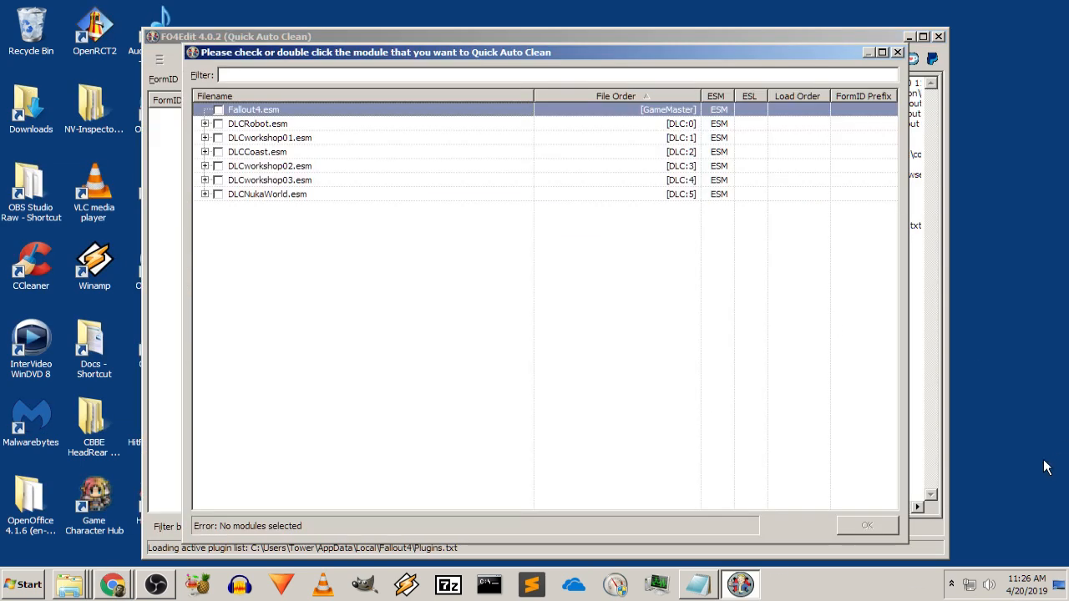
pyautogui.click(303, 143)
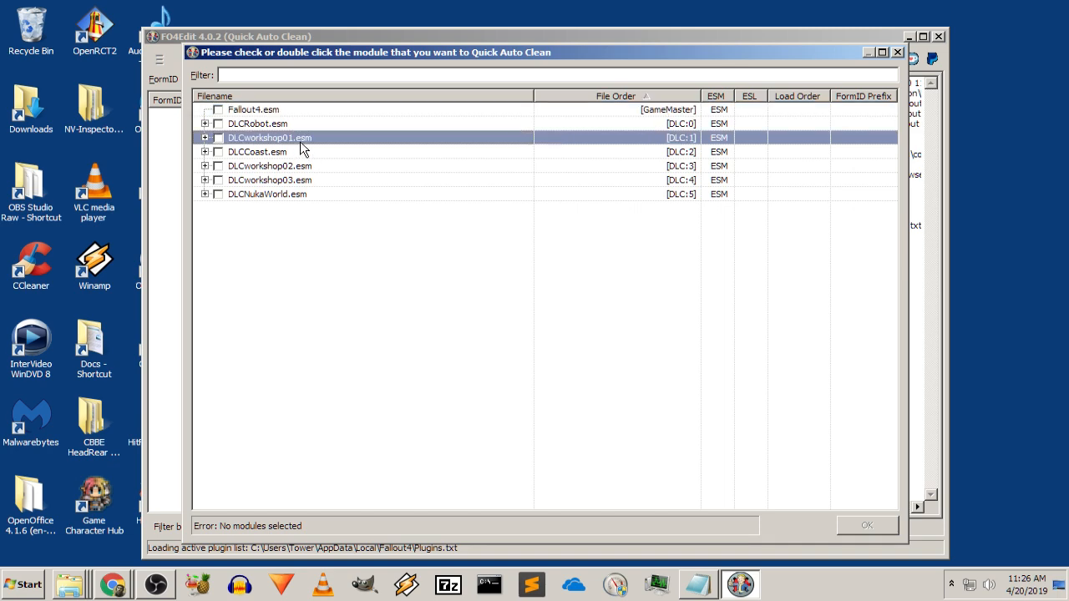
pyautogui.click(256, 168)
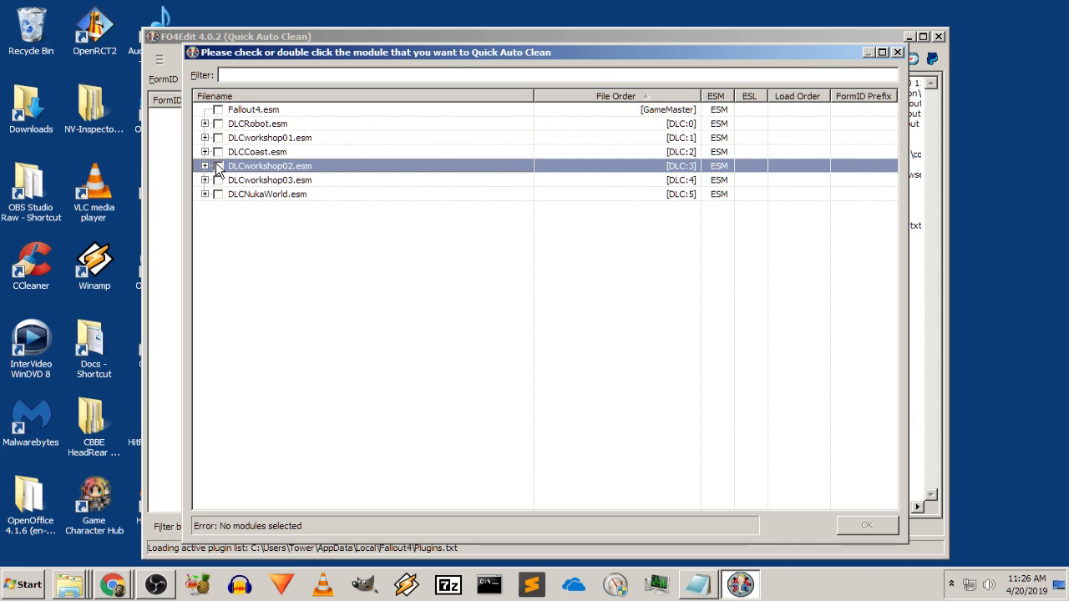
pyautogui.click(218, 167)
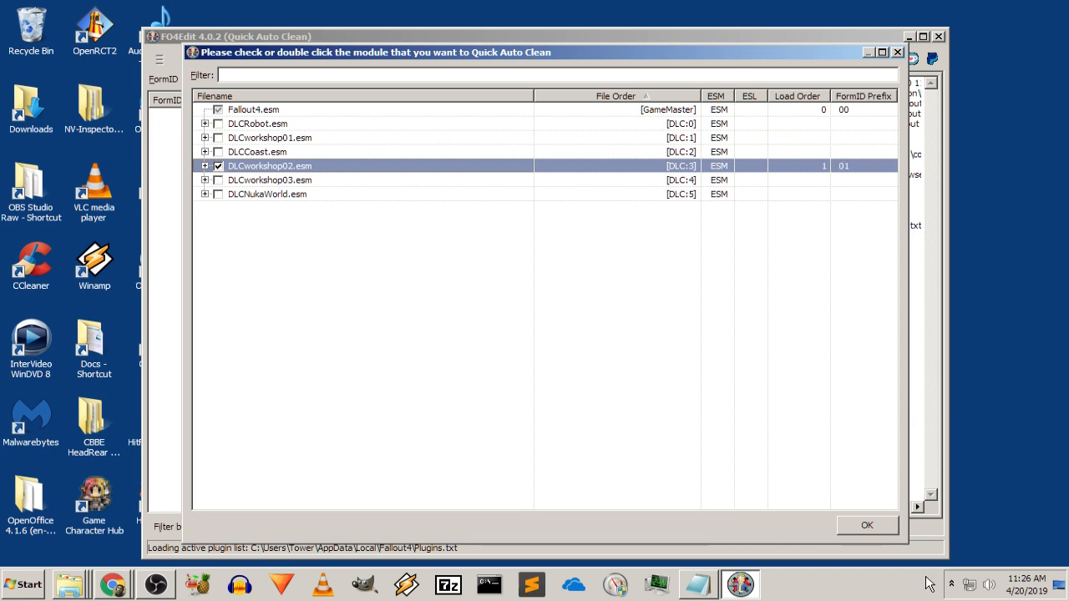
pyautogui.click(868, 525)
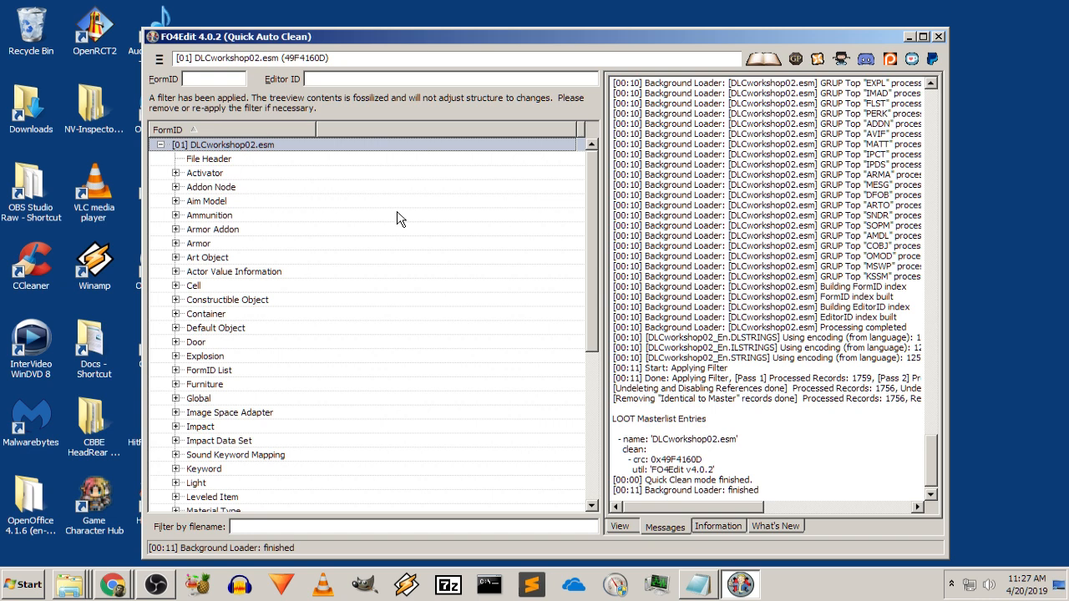
# Check the DLCworkshop02.esm record tree and message log back to the start, and close FO4Edit
pyautogui.moveTo(592, 286)
pyautogui.mouseDown()
pyautogui.moveTo(605, 456)
pyautogui.moveTo(605, 279)
pyautogui.mouseUp()
pyautogui.scroll(-2, 762, 378)
pyautogui.moveTo(934, 465); pyautogui.dragTo(940, 96)
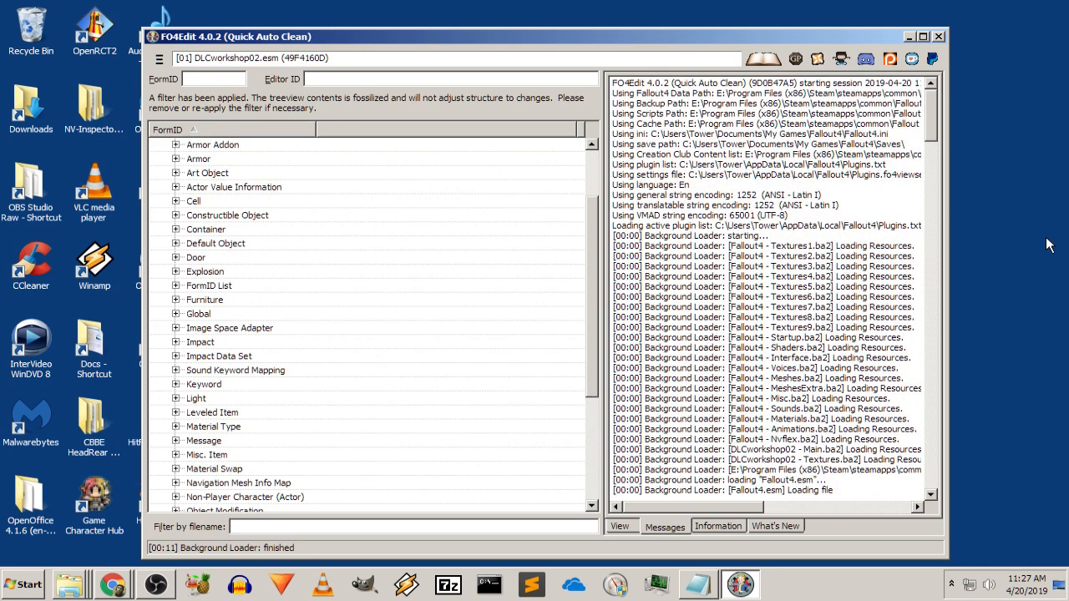
pyautogui.click(939, 37)
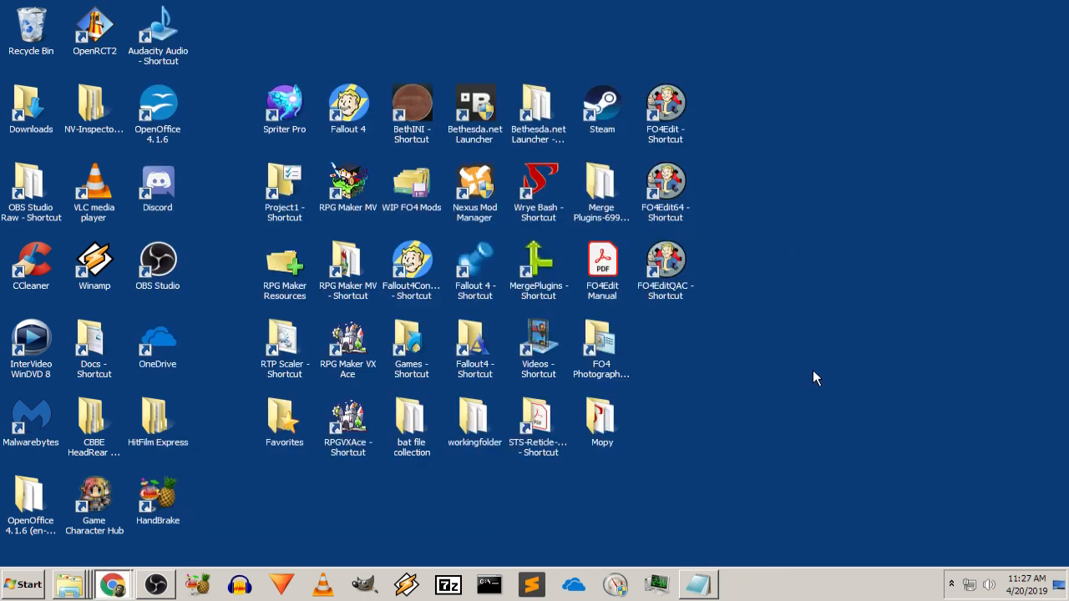
# Relaunch FO4EditQAC, quick auto clean DLCworkshop03.esm and close FO4Edit
pyautogui.doubleClick(668, 269)
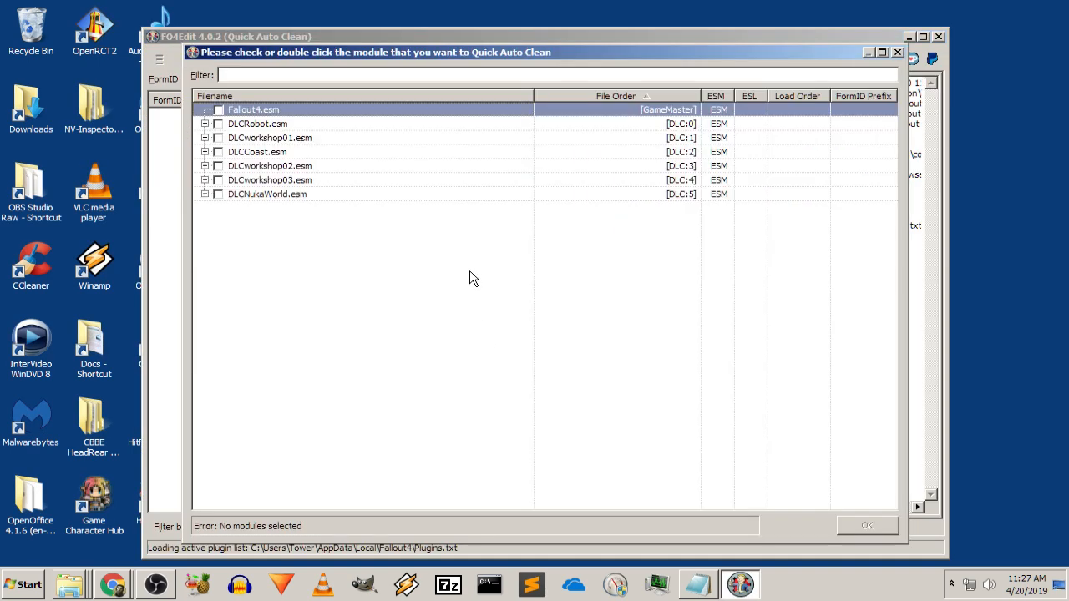
pyautogui.click(296, 183)
pyautogui.click(218, 180)
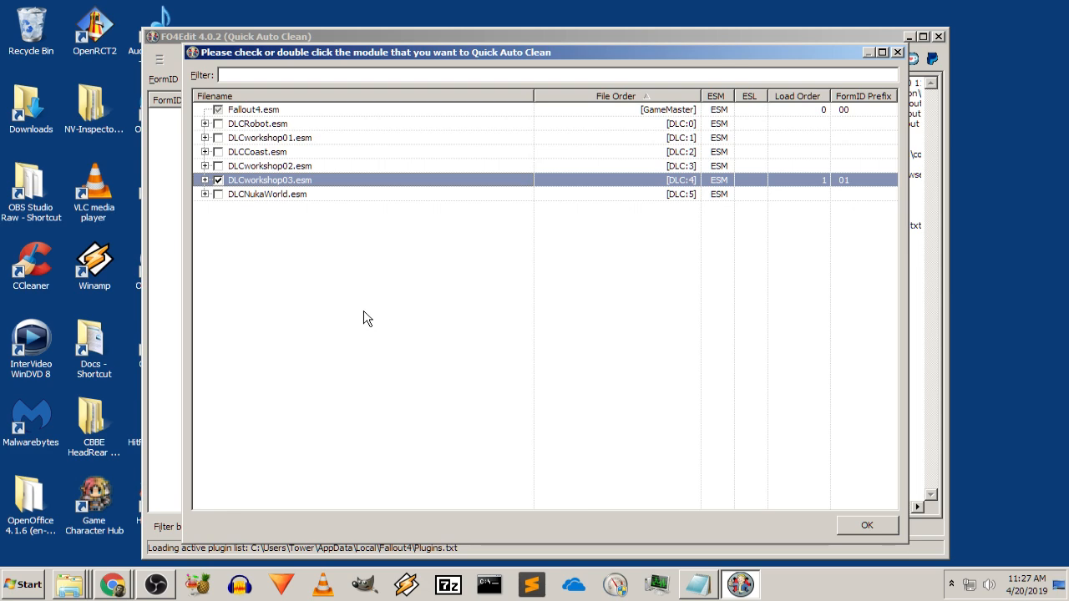
pyautogui.click(866, 525)
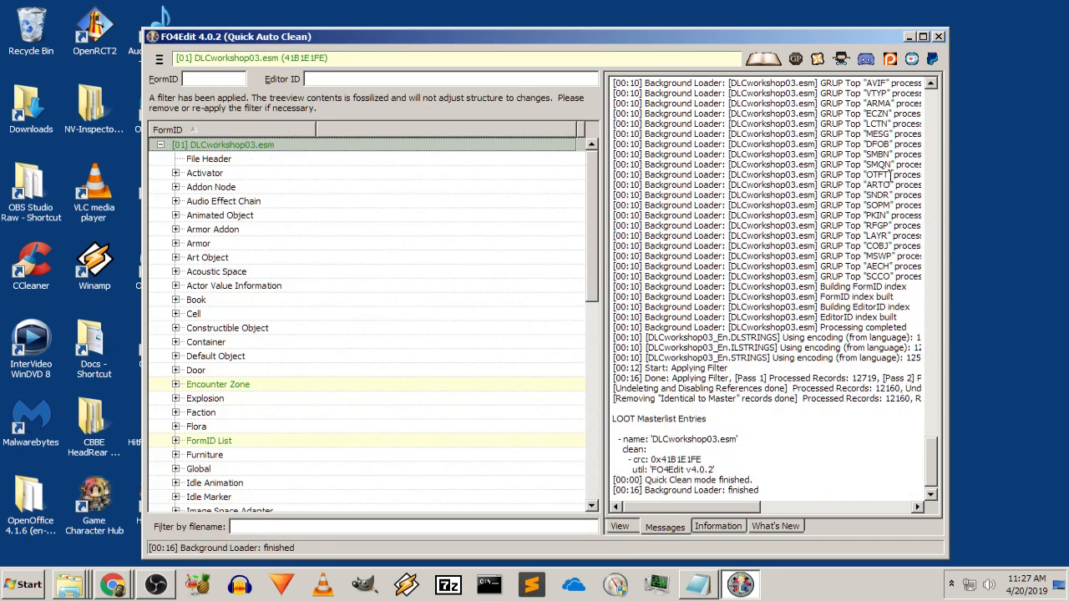
pyautogui.click(939, 38)
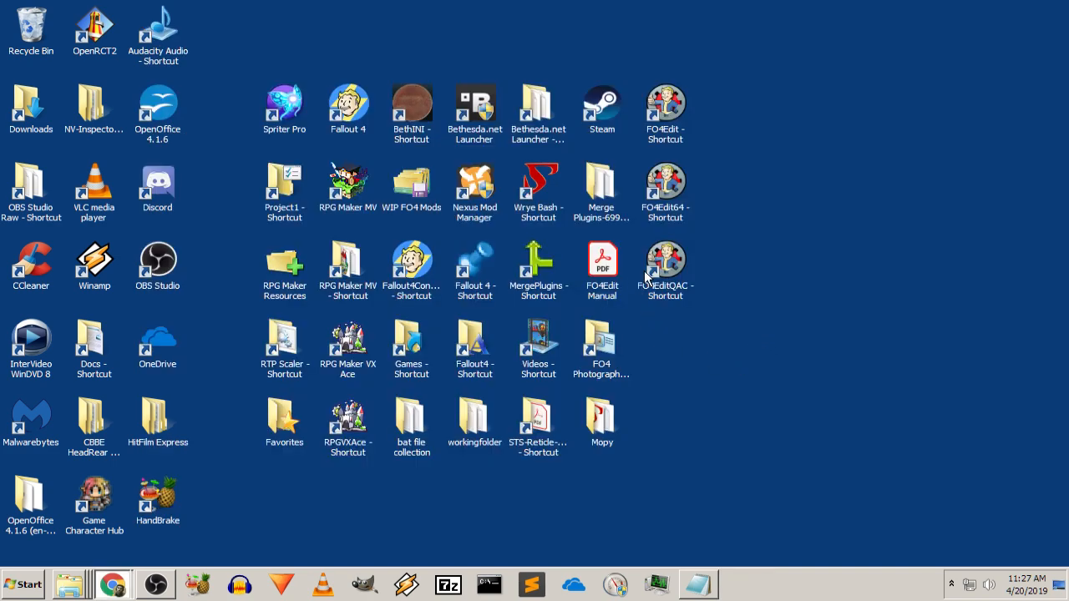
# Relaunch FO4EditQAC, quick auto clean DLCNukaWorld.esm and close FO4Edit
pyautogui.doubleClick(691, 301)
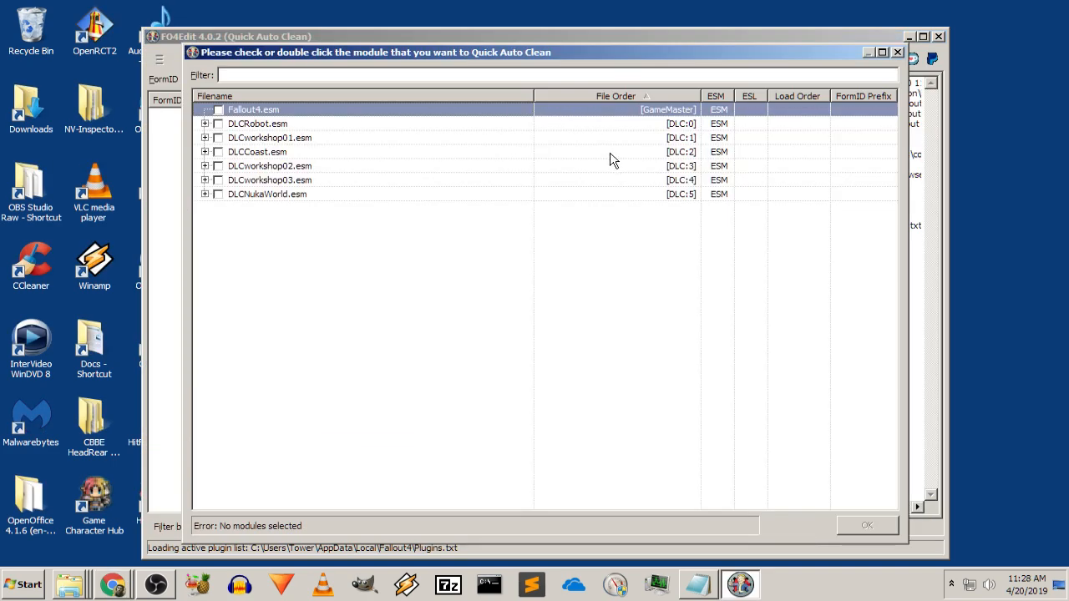
pyautogui.click(311, 194)
pyautogui.click(219, 193)
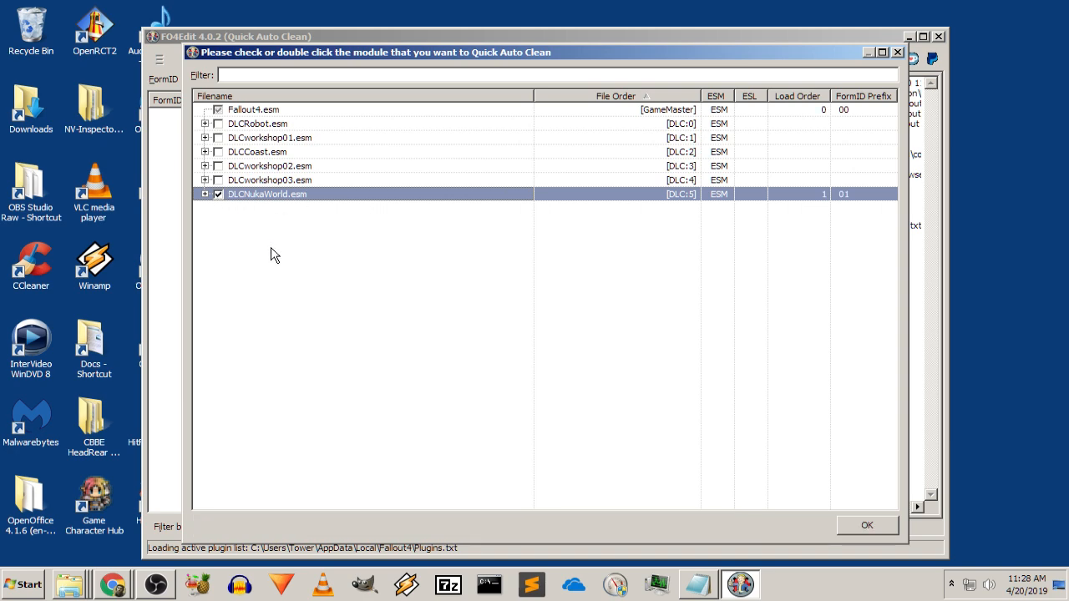
pyautogui.click(867, 525)
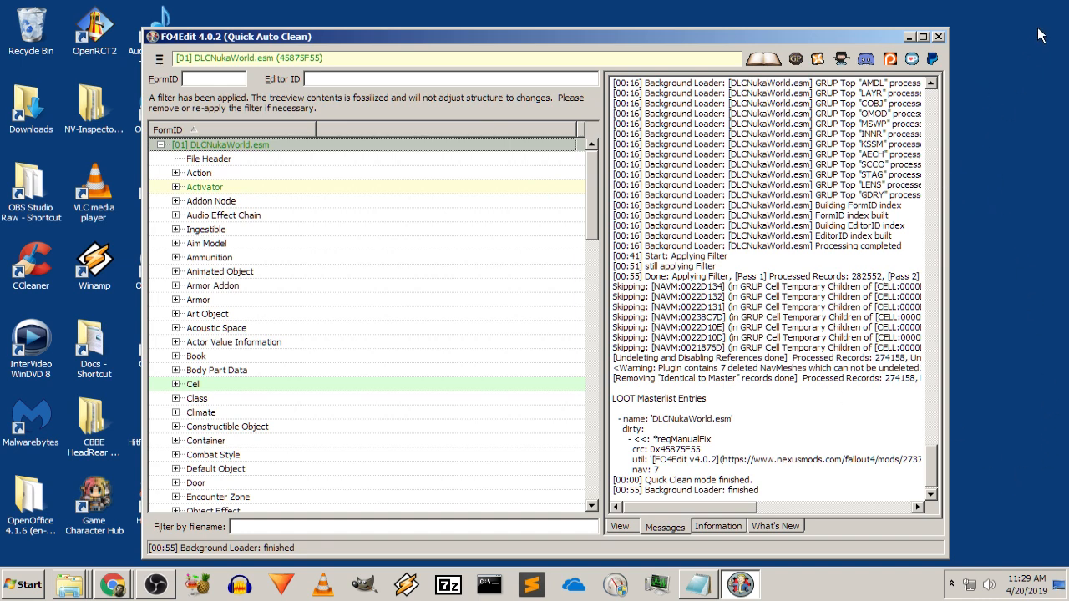
pyautogui.click(939, 36)
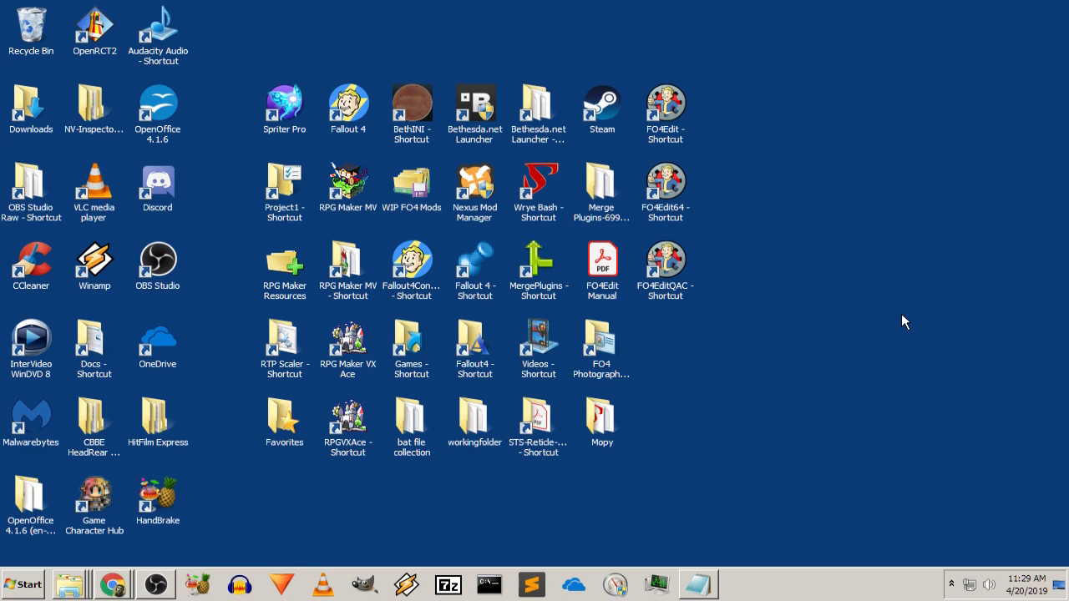
# Switch to Chrome, maximize its window and close the last two Fallout 4 Mod List file-page tabs
pyautogui.click(111, 583)
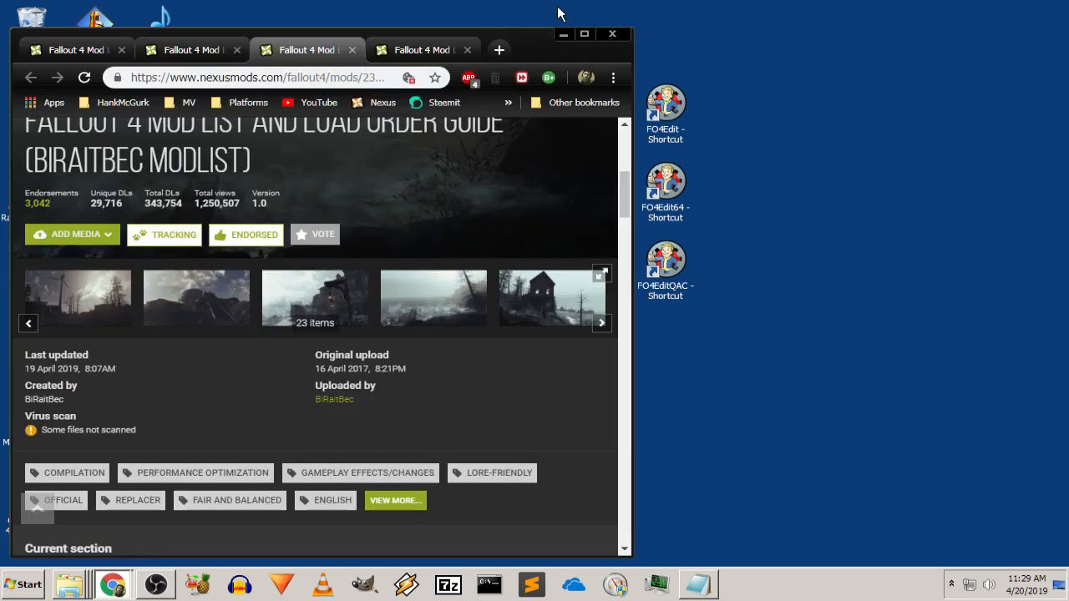
pyautogui.click(583, 34)
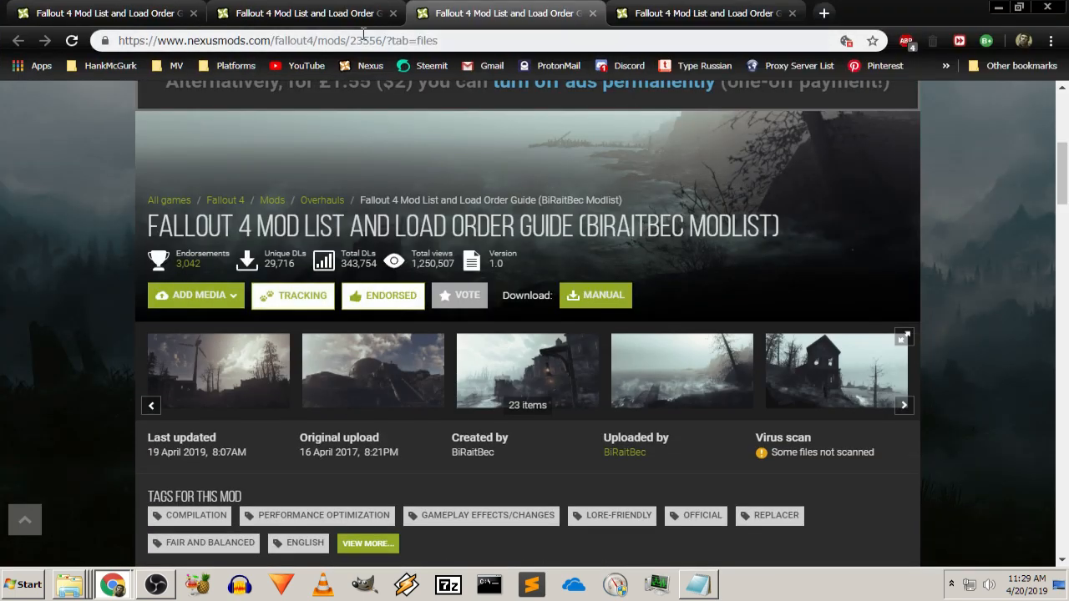
pyautogui.click(592, 13)
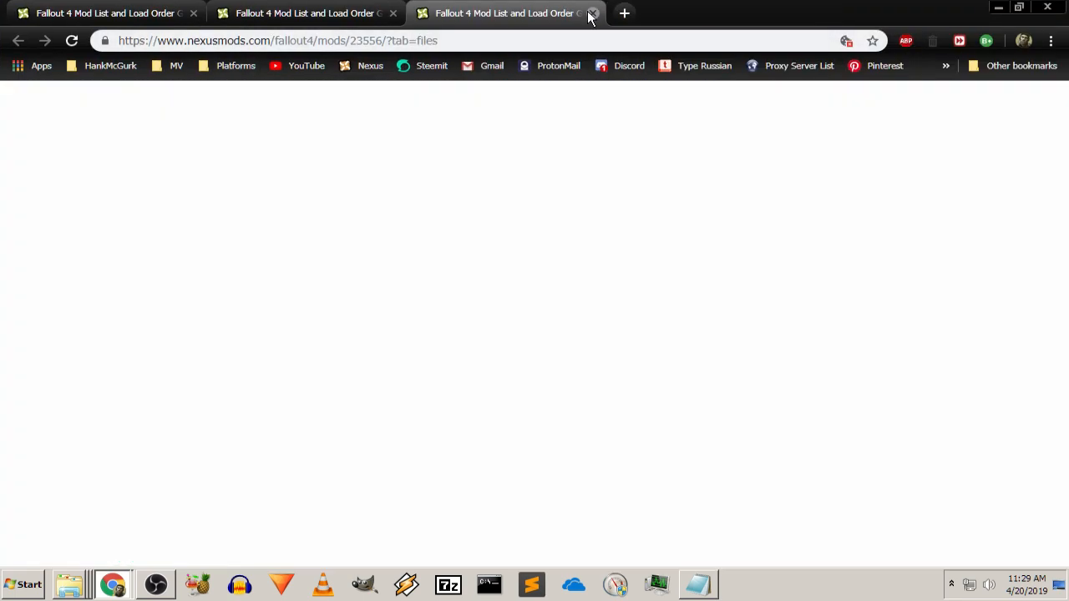
pyautogui.click(592, 13)
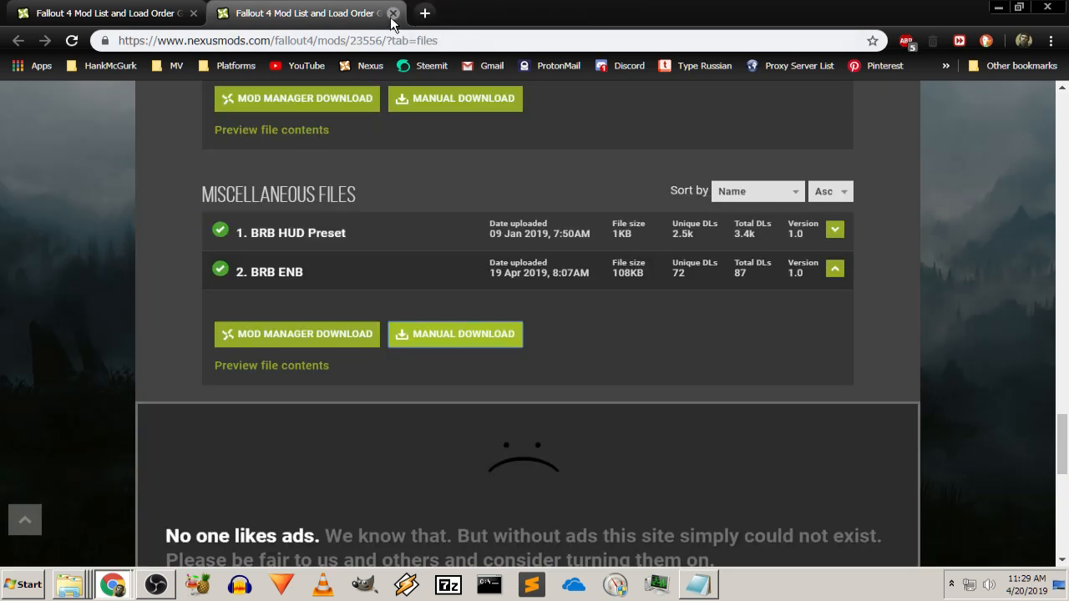
# Find the F4SE entry in section 4 of the mod guide and open its linked page in a new tab
pyautogui.click(86, 15)
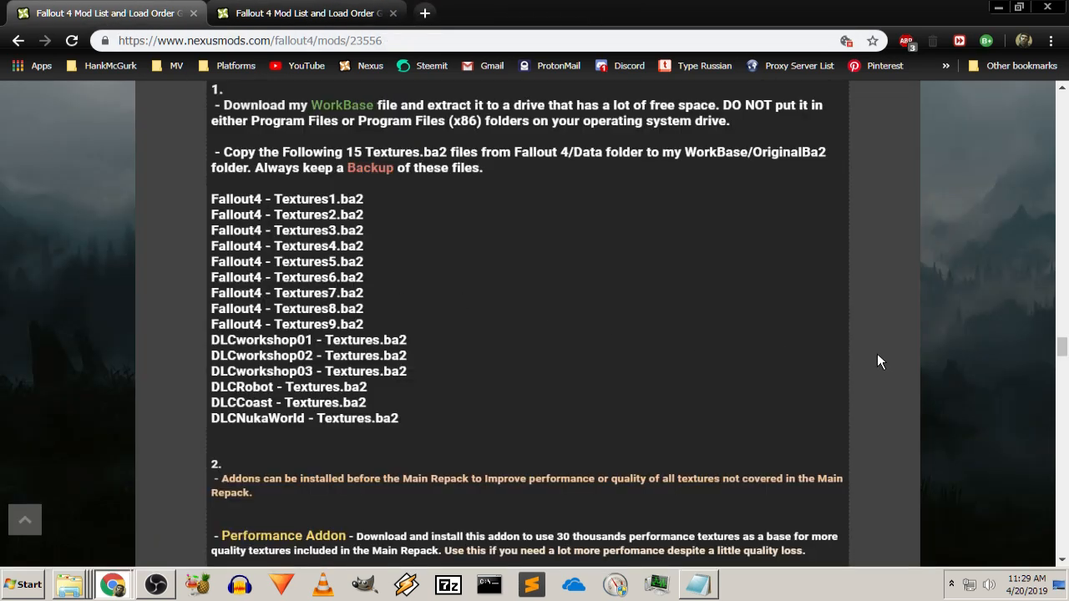
pyautogui.scroll(-2, 628, 351)
pyautogui.scroll(20, 628, 357)
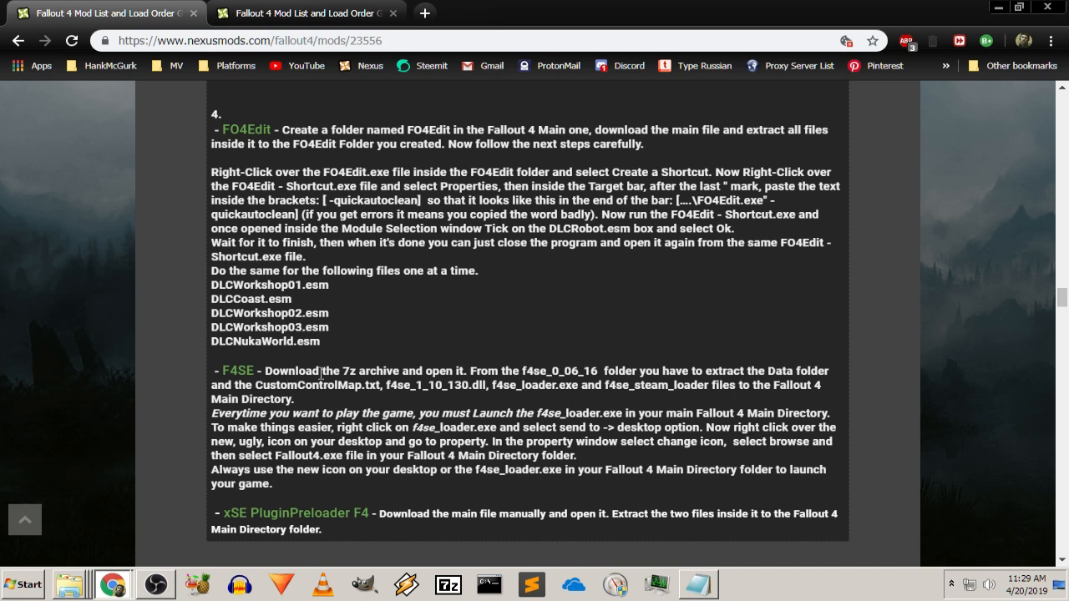
pyautogui.rightClick(249, 371)
pyautogui.click(272, 384)
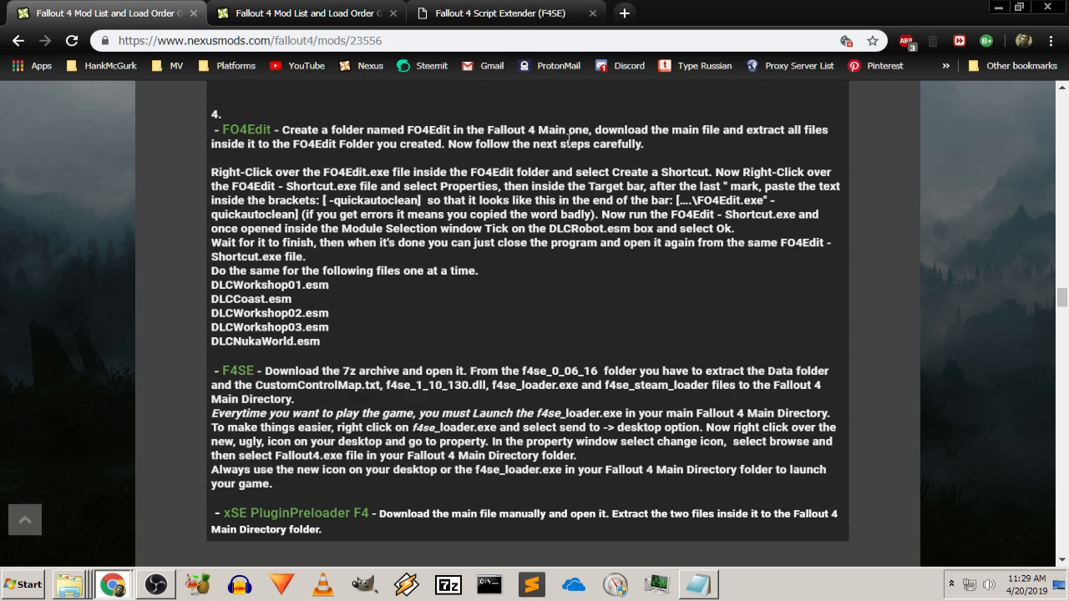
pyautogui.click(535, 15)
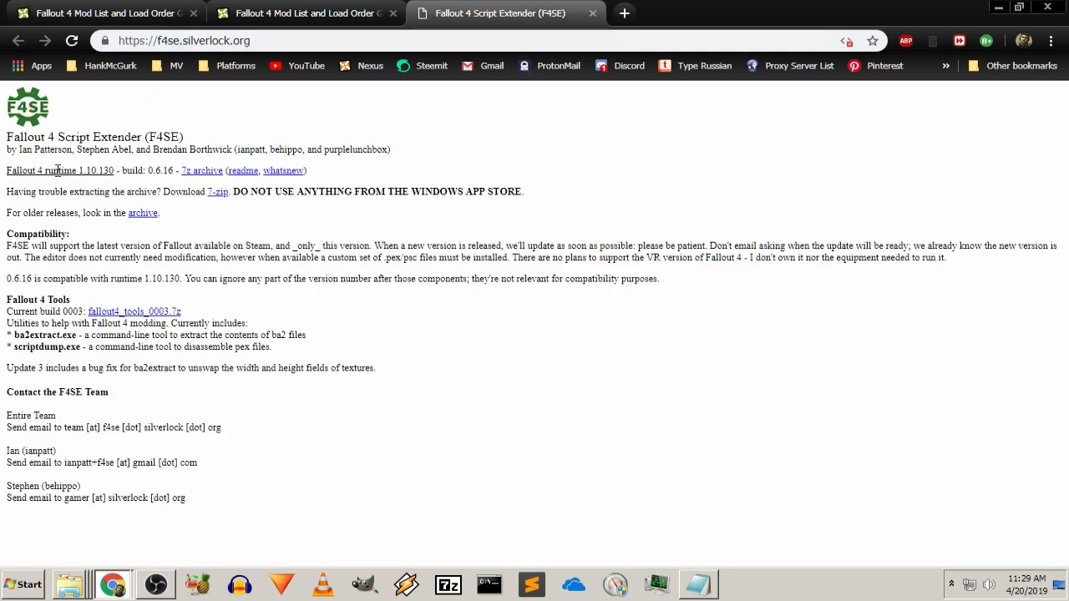
# Check the Fallout 4 runtime version on the F4SE page and download the build 0.6.16 7z archive
pyautogui.moveTo(80, 170); pyautogui.dragTo(120, 175)
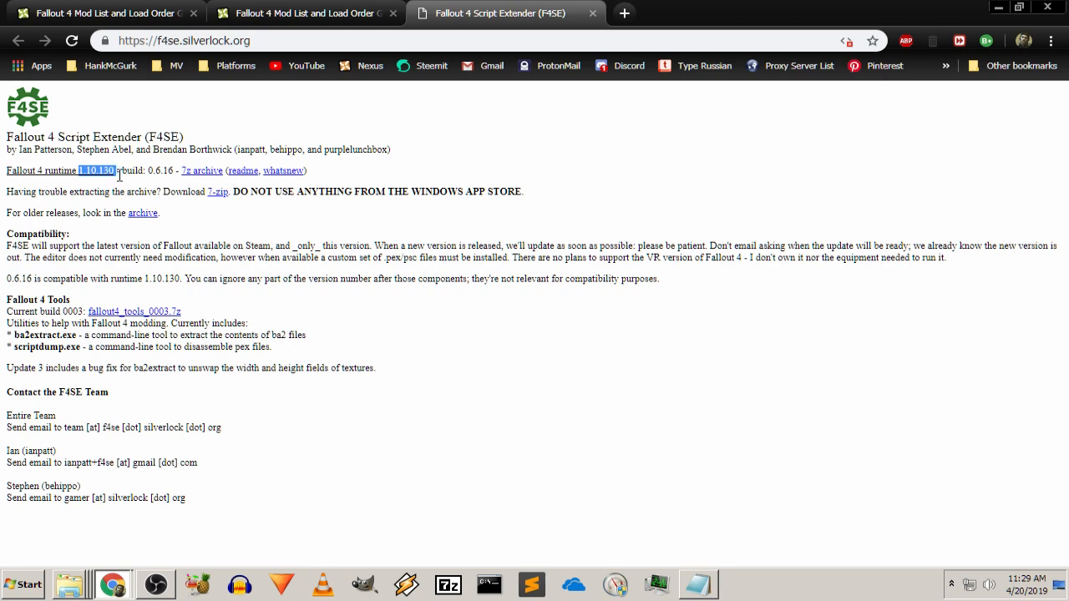
pyautogui.click(133, 191)
pyautogui.rightClick(205, 177)
pyautogui.click(210, 182)
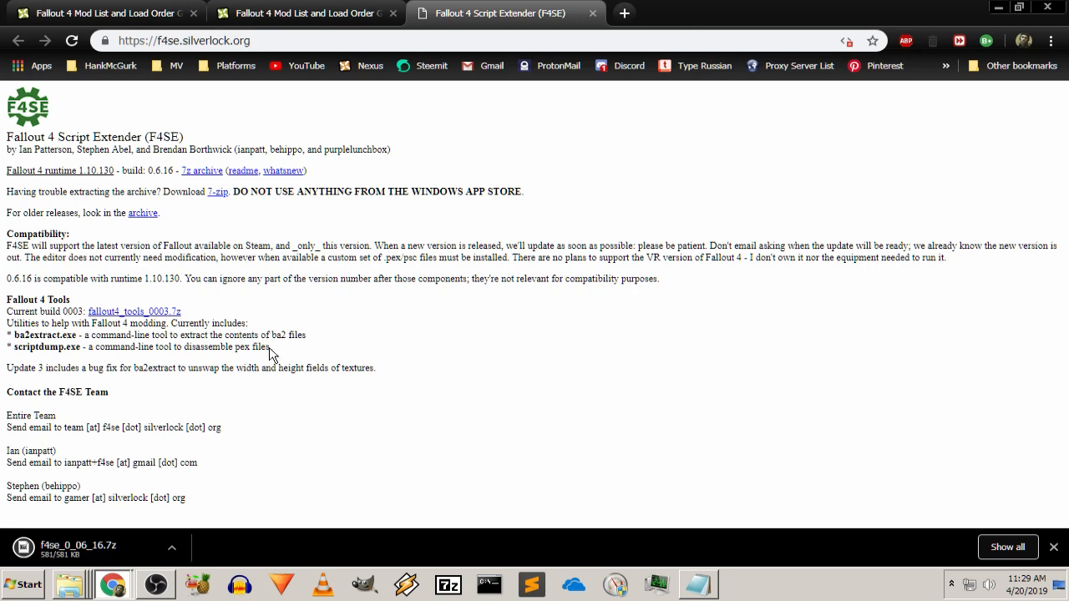
# Show the downloaded F4SE archive in its folder, and select f4se_0_06_16.7z in the 7-Zip file manager
pyautogui.click(172, 549)
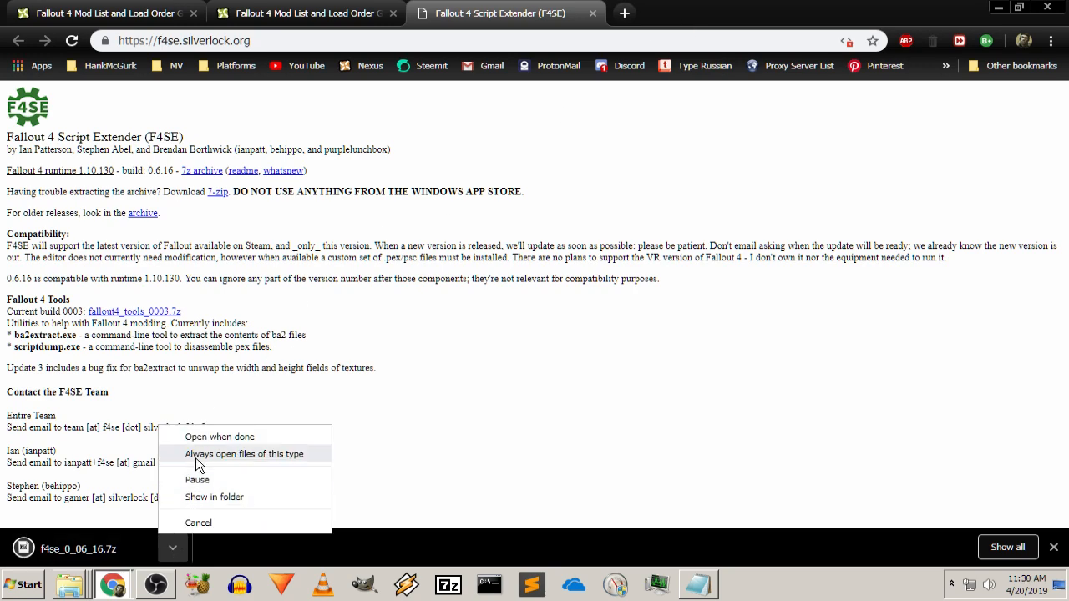
pyautogui.click(200, 498)
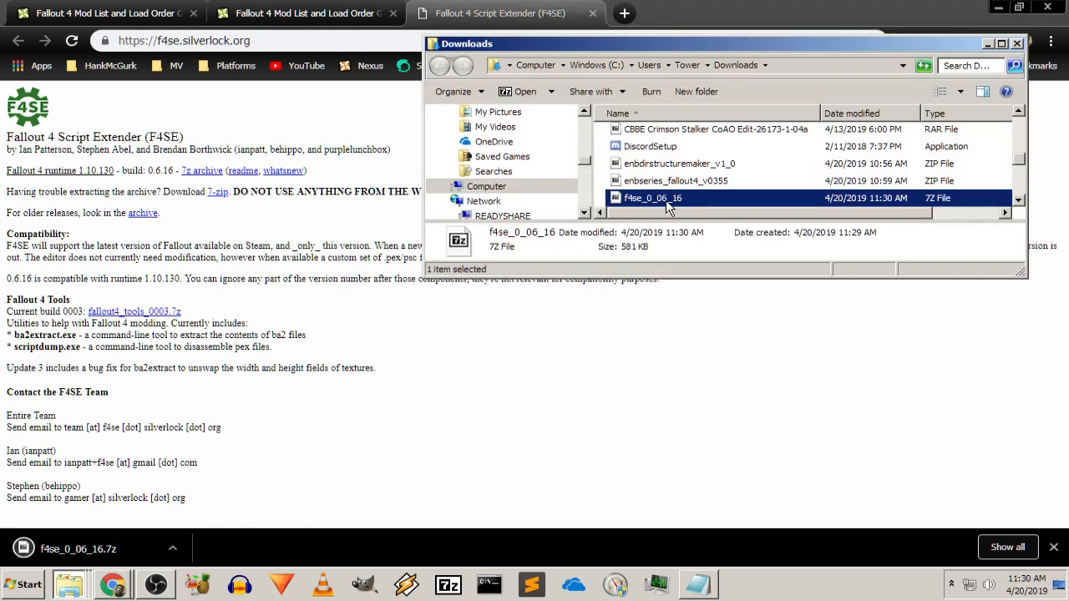
pyautogui.scroll(-1, 666, 200)
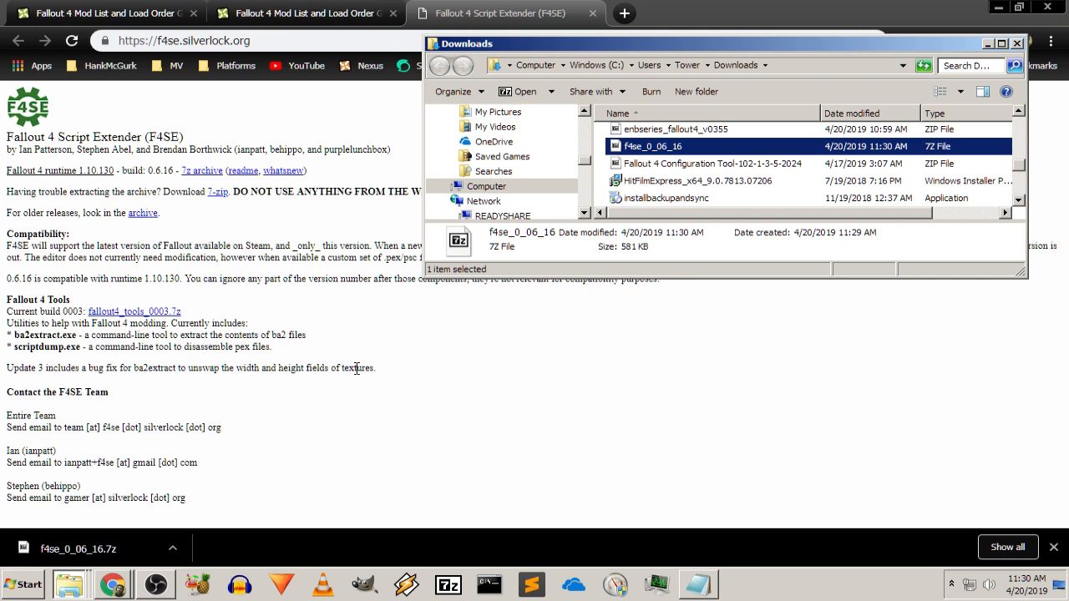
pyautogui.click(448, 585)
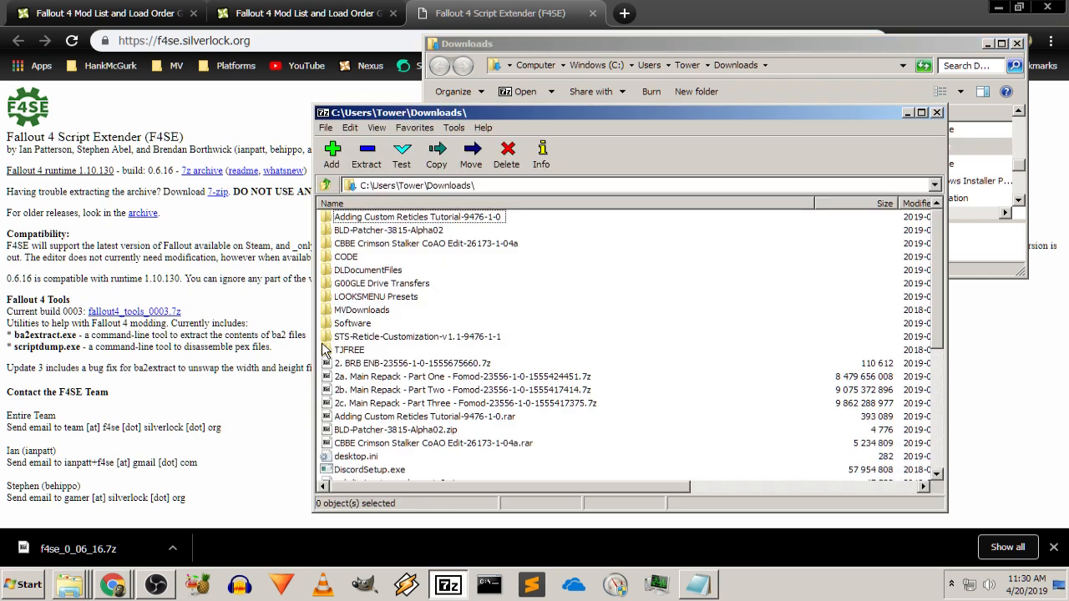
pyautogui.scroll(-2, 484, 373)
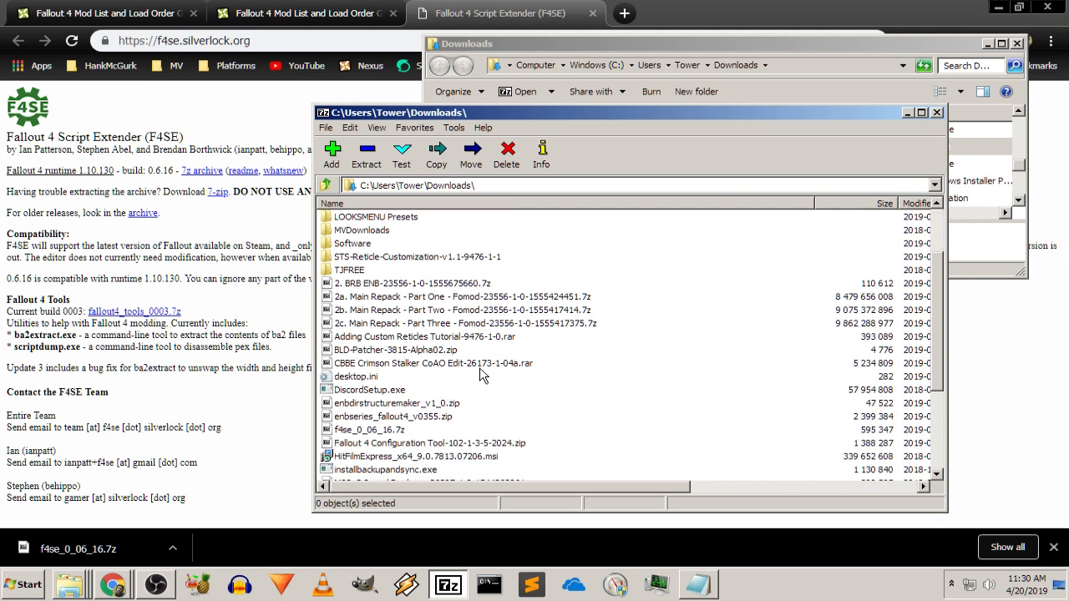
pyautogui.click(405, 431)
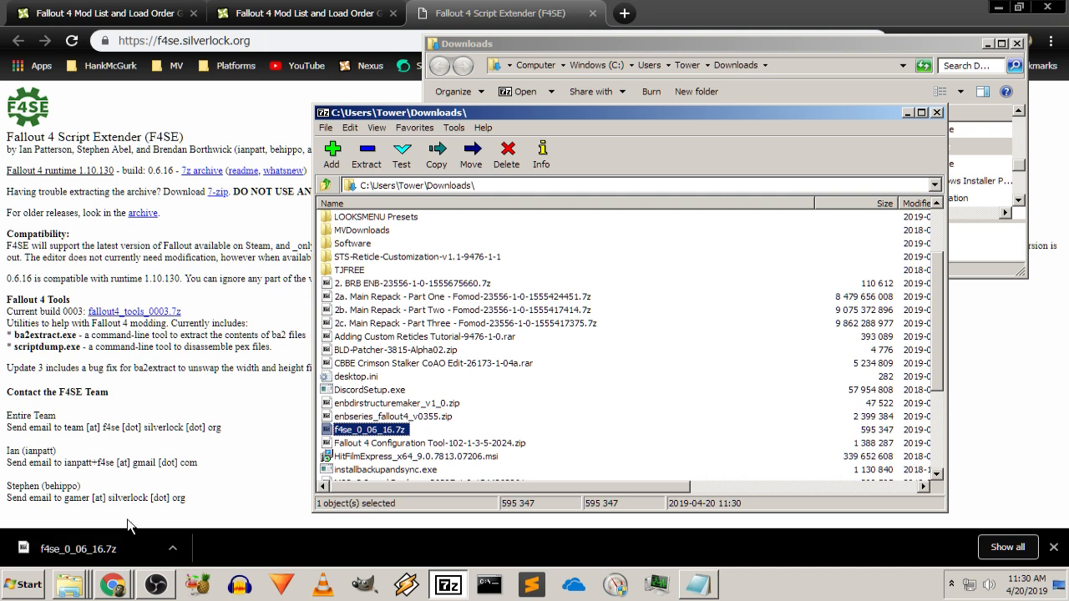
# Read the F4SE entry in section 4 of the mod guide for which files to extract to the Fallout 4 Main Directory
pyautogui.click(97, 15)
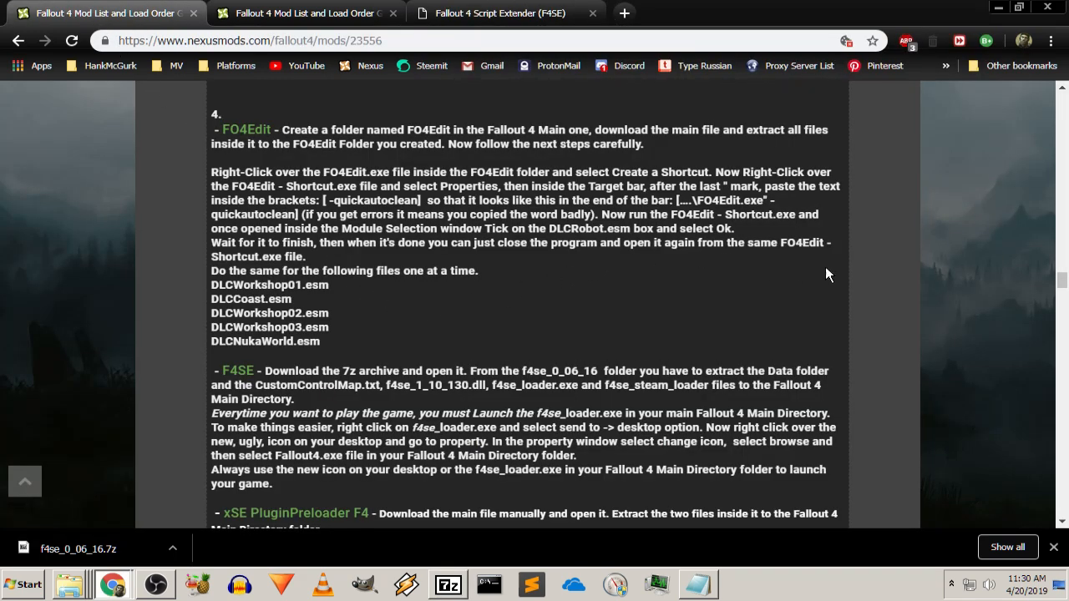
pyautogui.moveTo(598, 368); pyautogui.dragTo(720, 368)
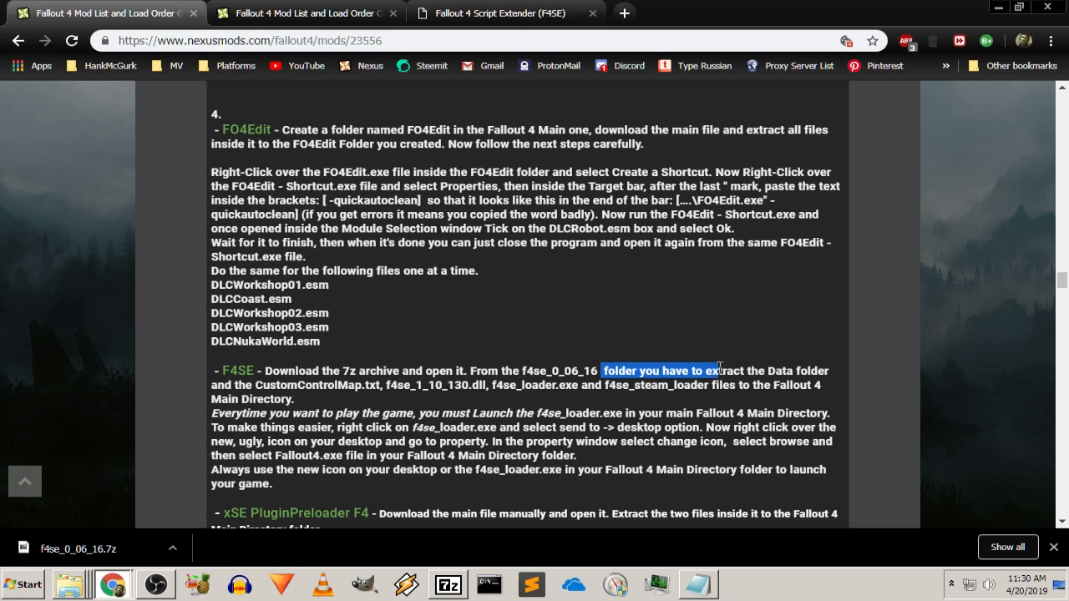
pyautogui.moveTo(719, 368); pyautogui.dragTo(387, 387)
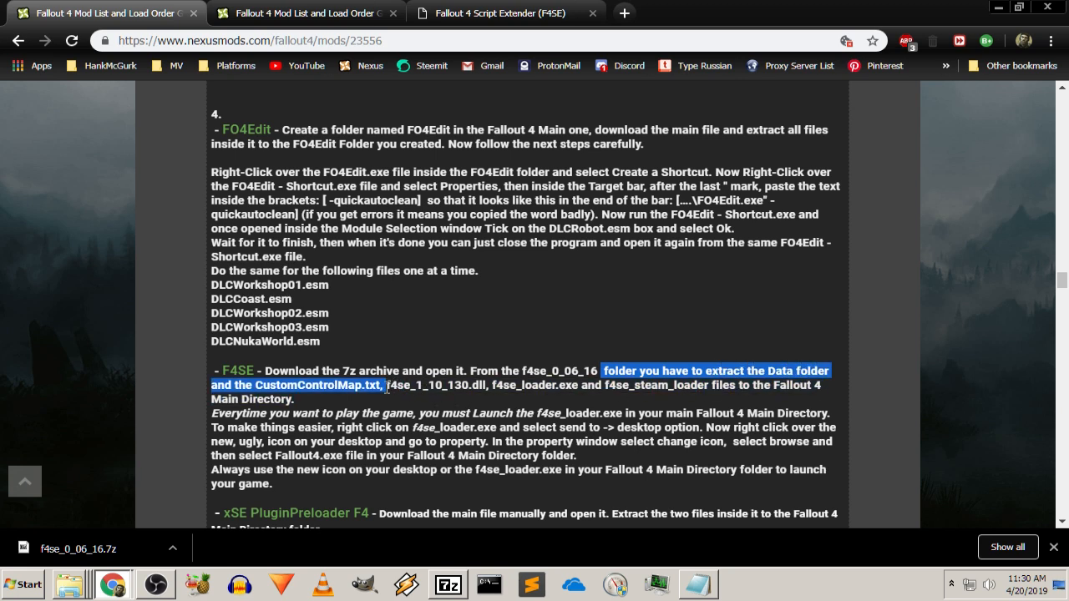
pyautogui.moveTo(387, 387); pyautogui.dragTo(493, 385)
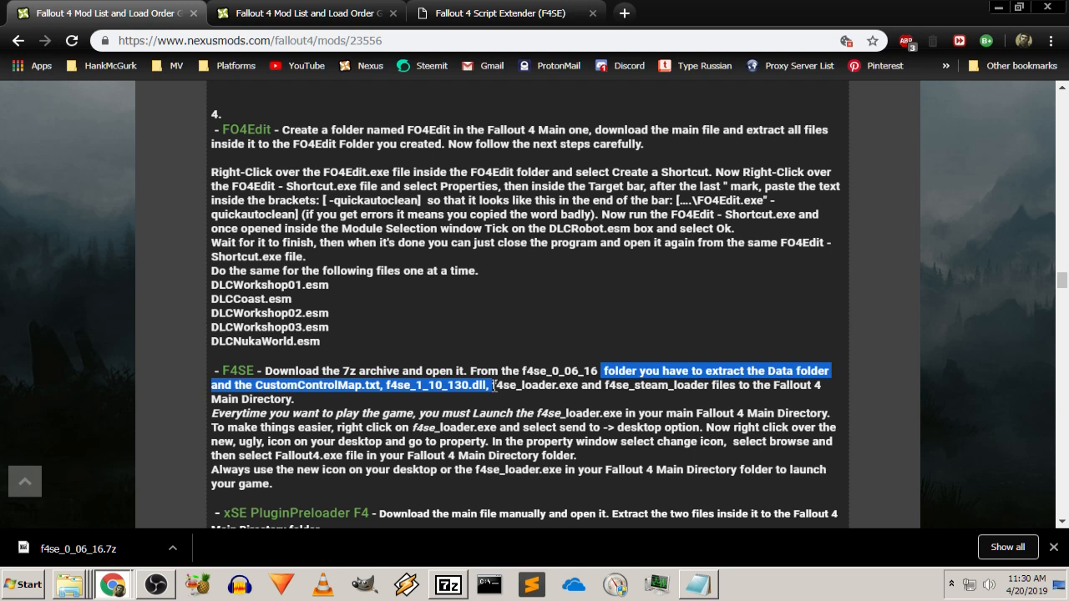
pyautogui.moveTo(494, 386); pyautogui.dragTo(568, 386)
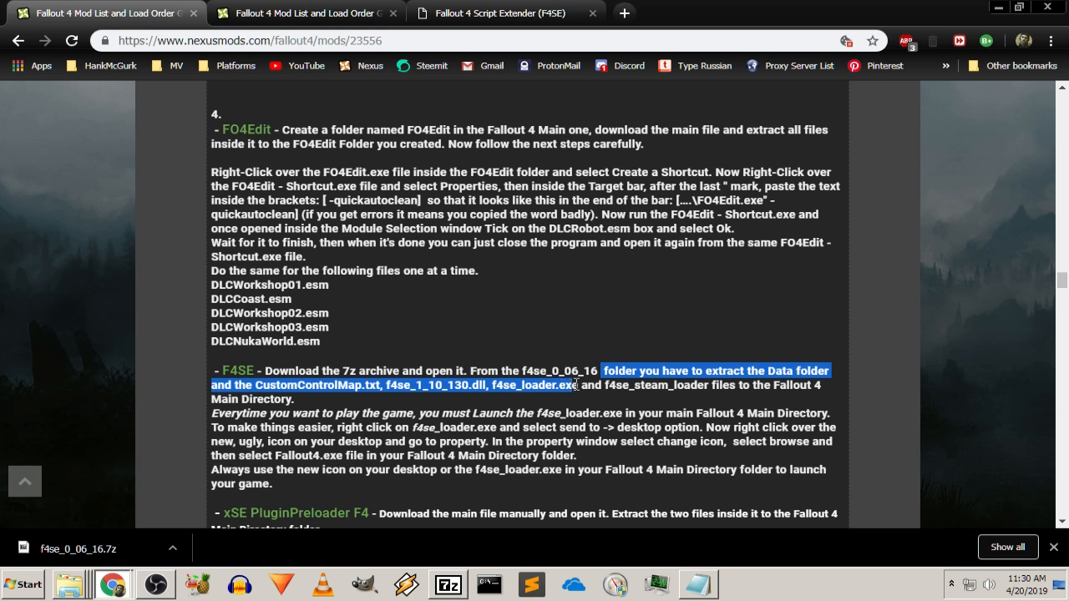
pyautogui.moveTo(578, 385); pyautogui.dragTo(635, 389)
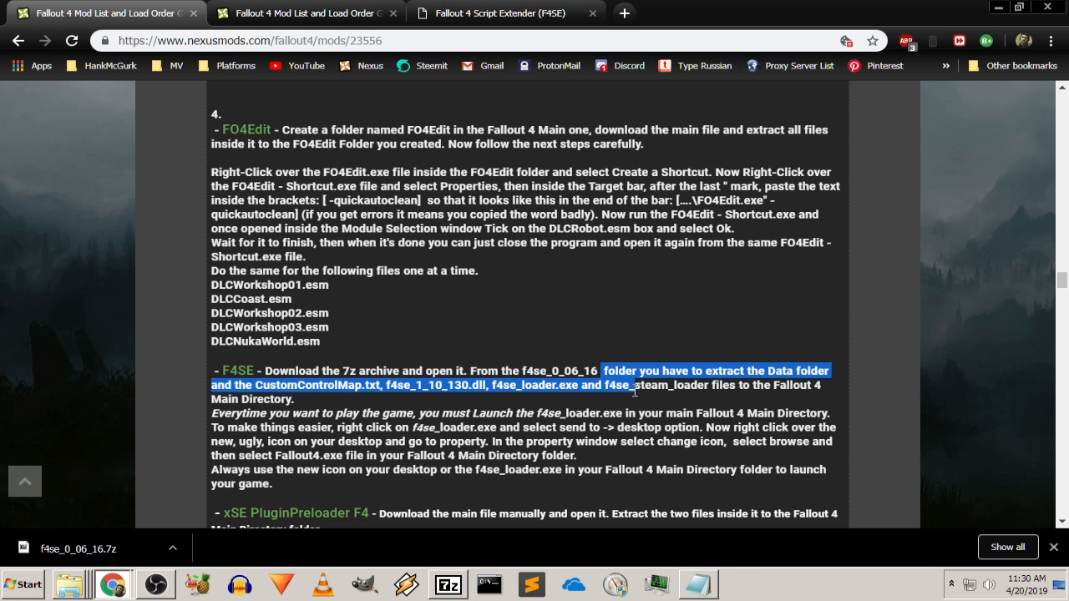
pyautogui.moveTo(635, 392); pyautogui.dragTo(699, 405)
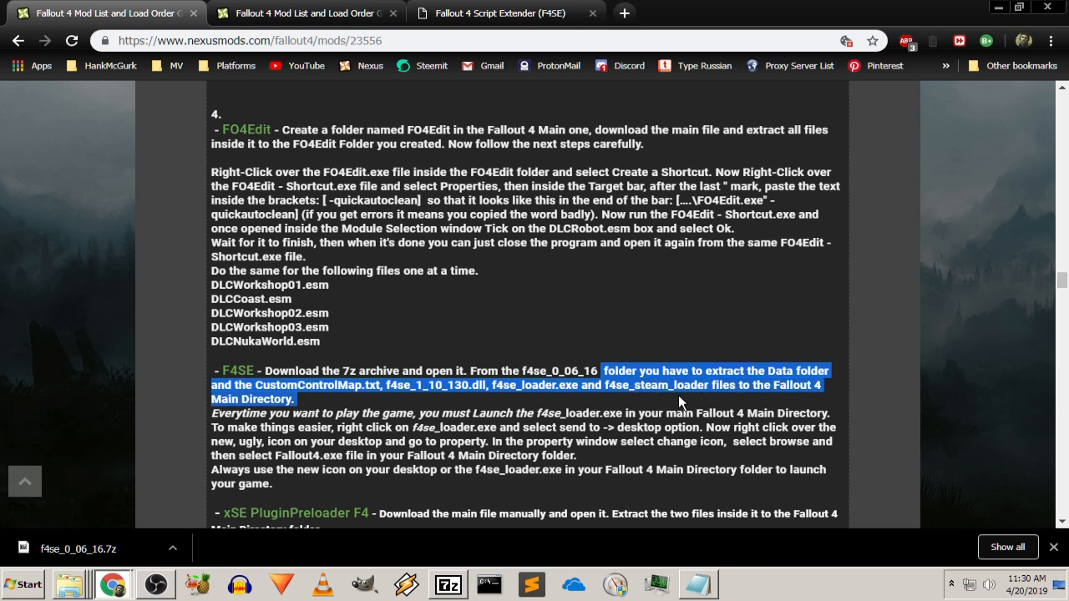
pyautogui.click(663, 390)
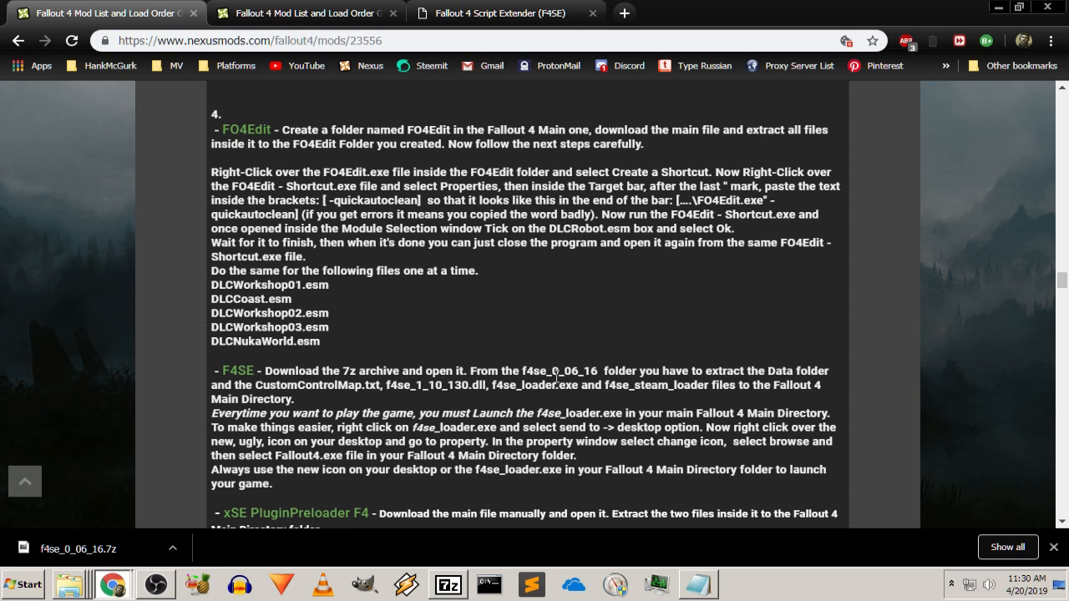
pyautogui.moveTo(470, 371); pyautogui.dragTo(548, 390)
pyautogui.click(520, 399)
pyautogui.scroll(-1, 433, 401)
# Minimize the browser and extract f4se_0_06_16.7z with 7-Zip into its own f4se_0_06_16 subfolder of Downloads
pyautogui.moveTo(783, 16); pyautogui.dragTo(767, 77)
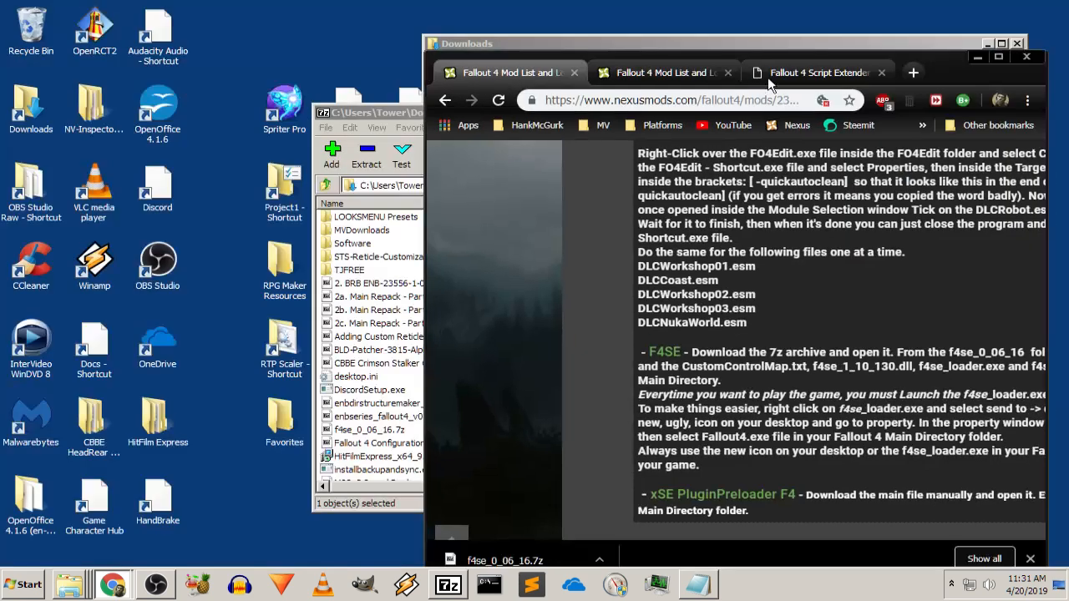
pyautogui.click(975, 57)
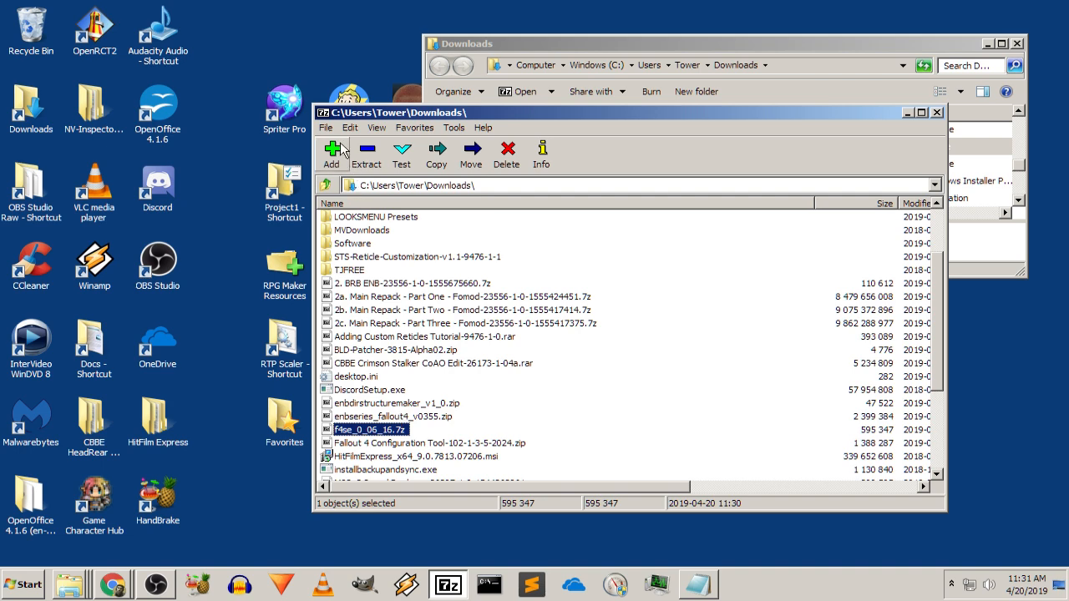
pyautogui.click(367, 163)
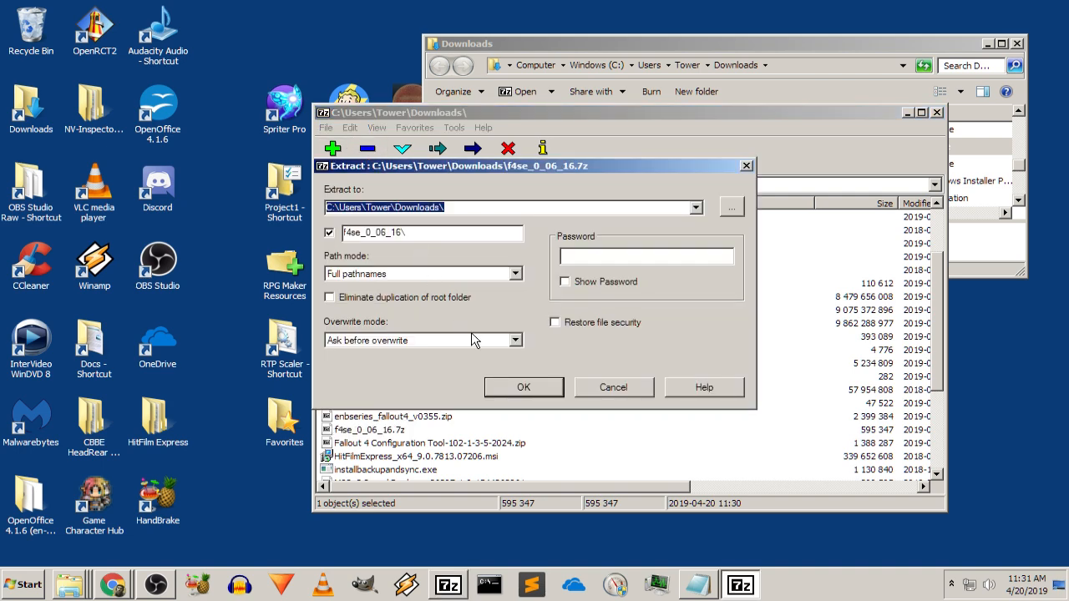
pyautogui.click(522, 384)
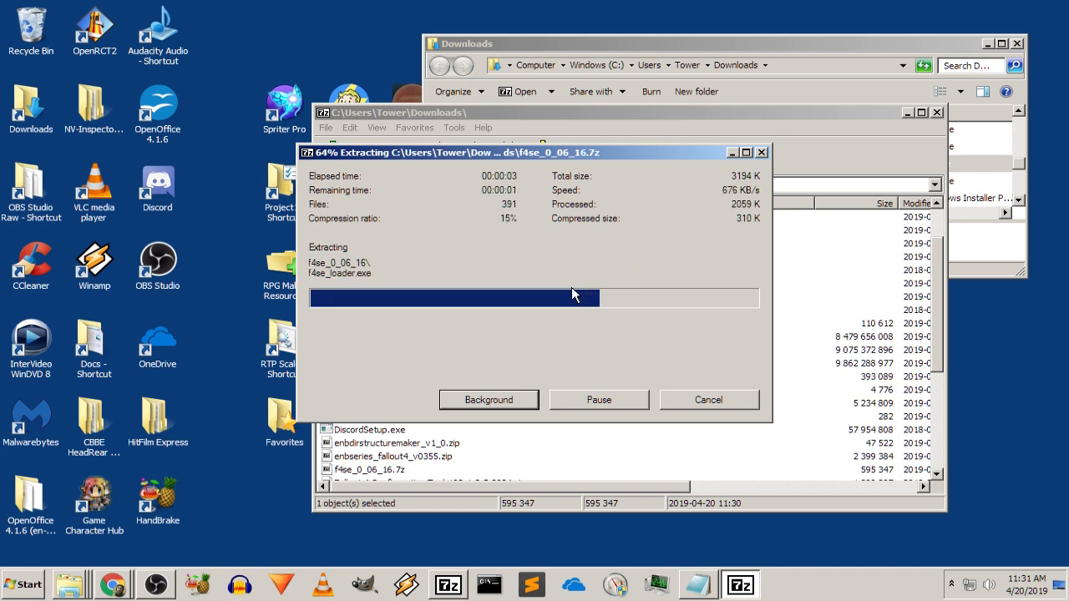
# Locate the extracted f4se_0_06_16 folder in 7-Zip, and select it in a new Explorer window of Downloads
pyautogui.scroll(2, 448, 368)
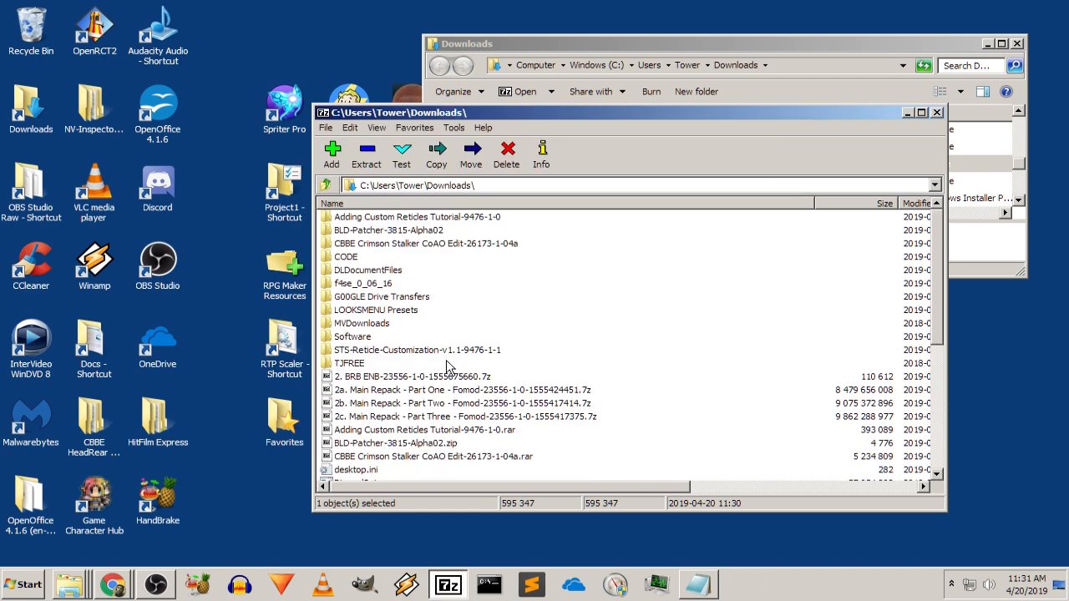
pyautogui.click(396, 285)
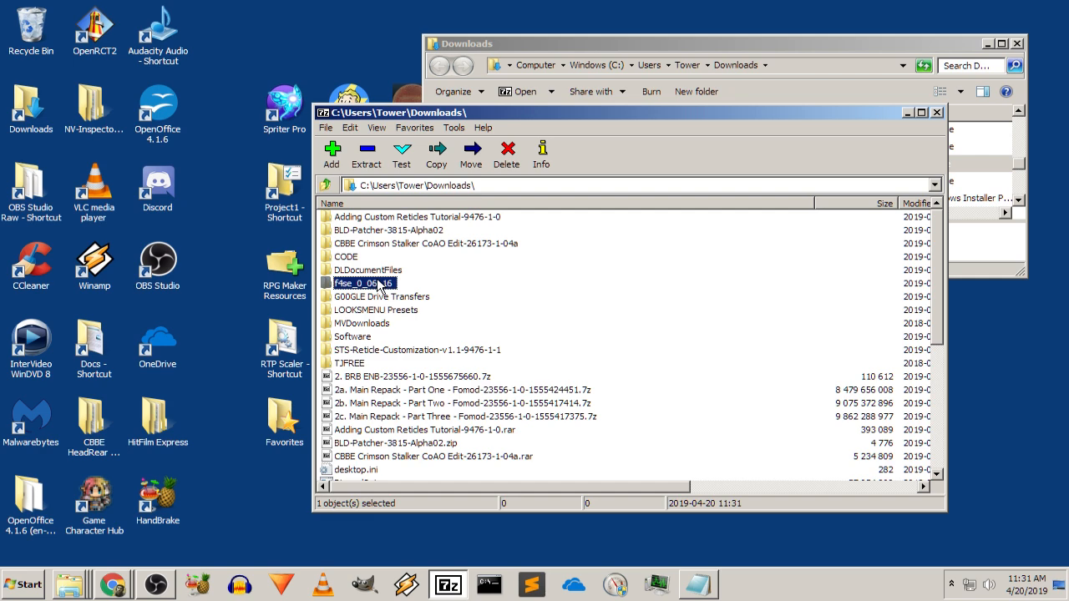
pyautogui.doubleClick(31, 104)
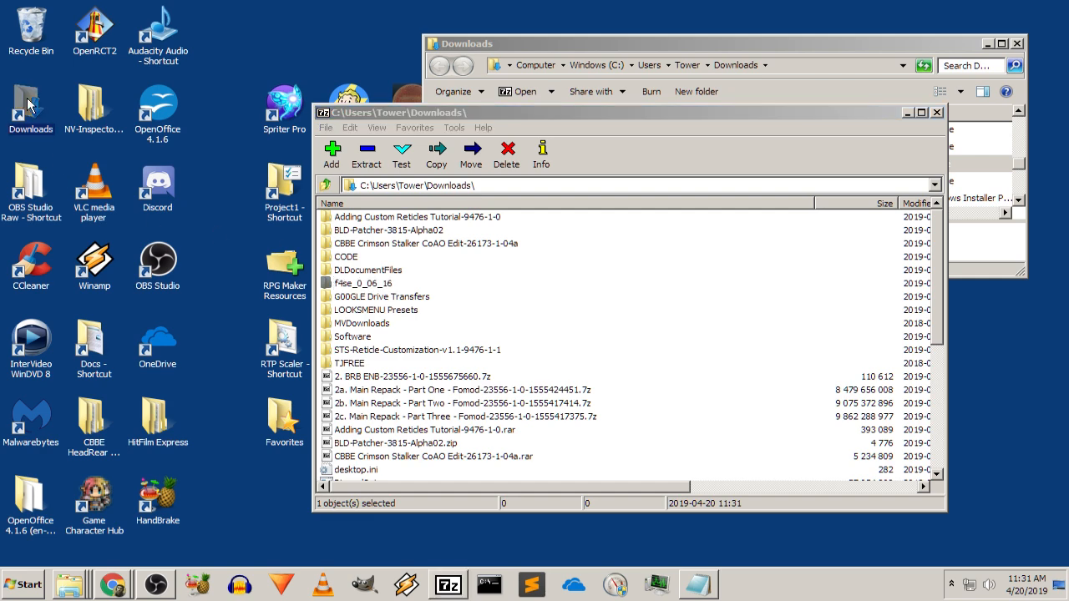
pyautogui.click(655, 301)
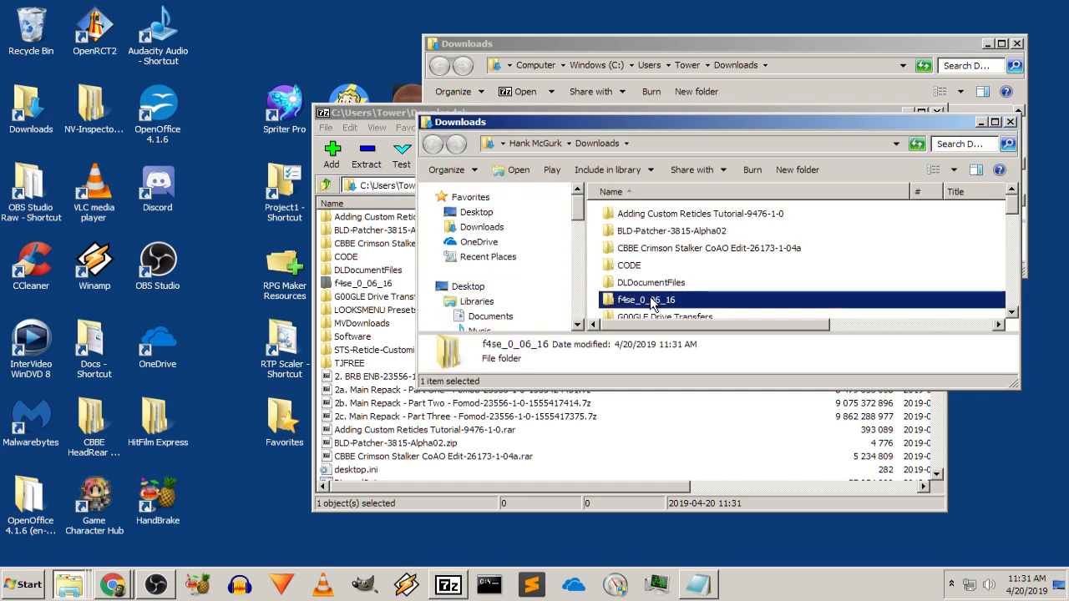
# Restore the browser and place it beside the folder windows with the guide's F4SE instructions in view
pyautogui.click(114, 585)
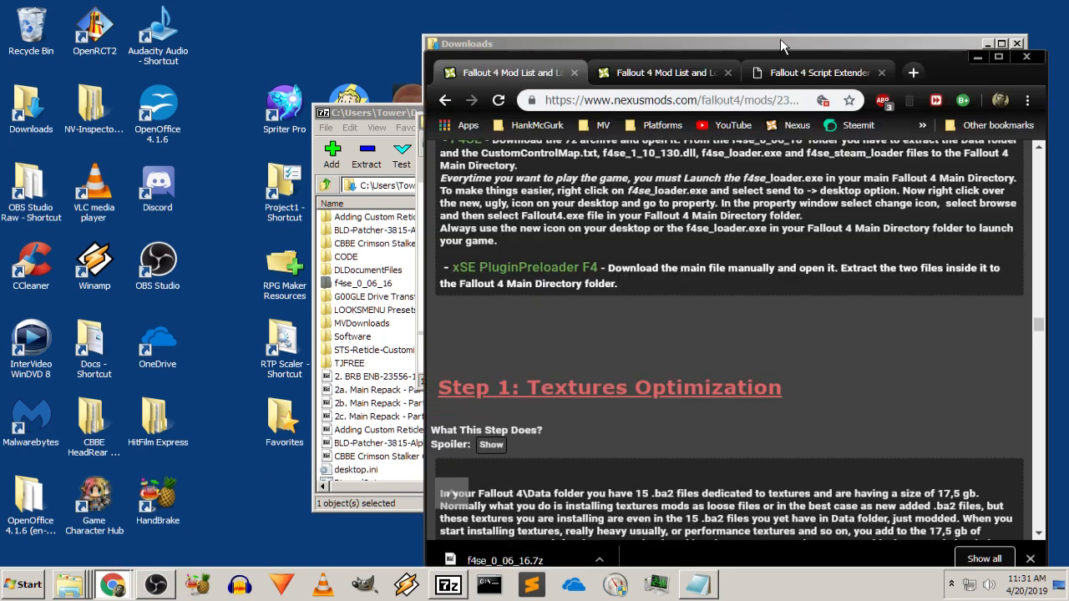
pyautogui.moveTo(781, 40); pyautogui.dragTo(756, 22)
pyautogui.click(728, 387)
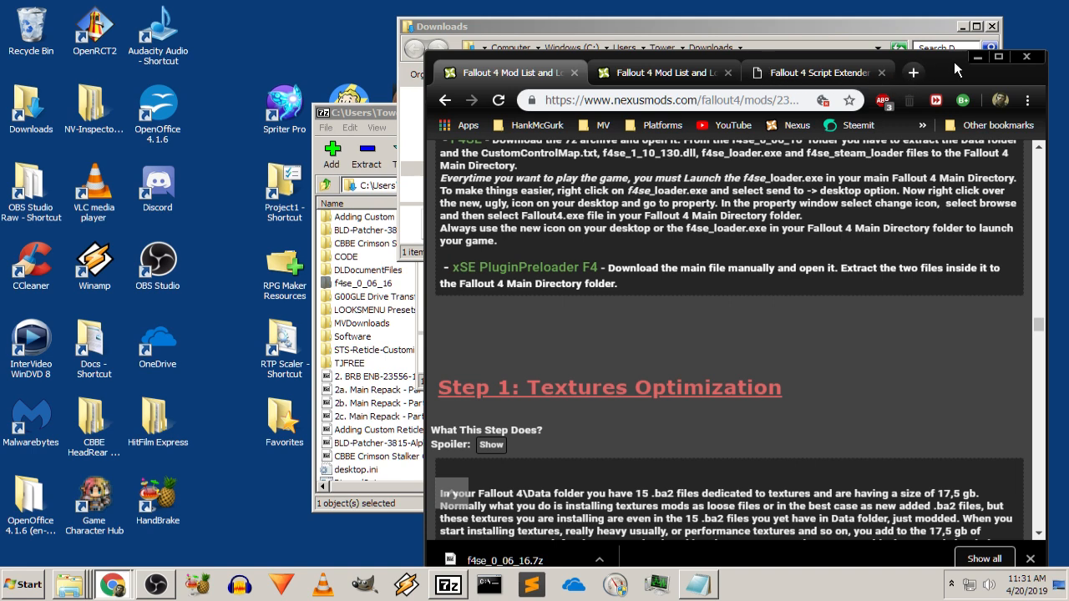
pyautogui.moveTo(955, 75); pyautogui.dragTo(535, 46)
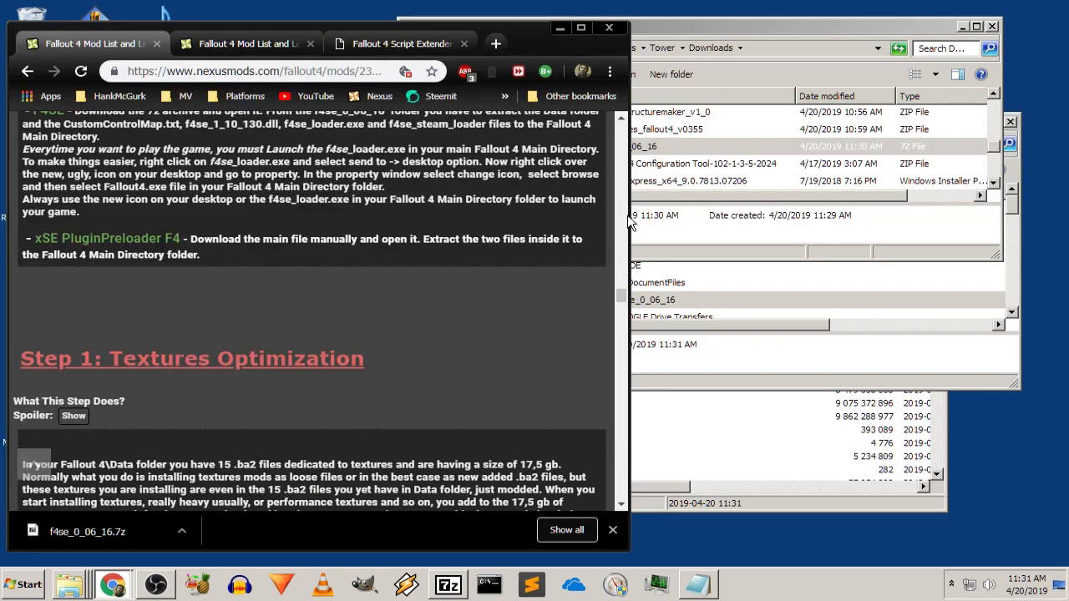
pyautogui.scroll(1, 457, 215)
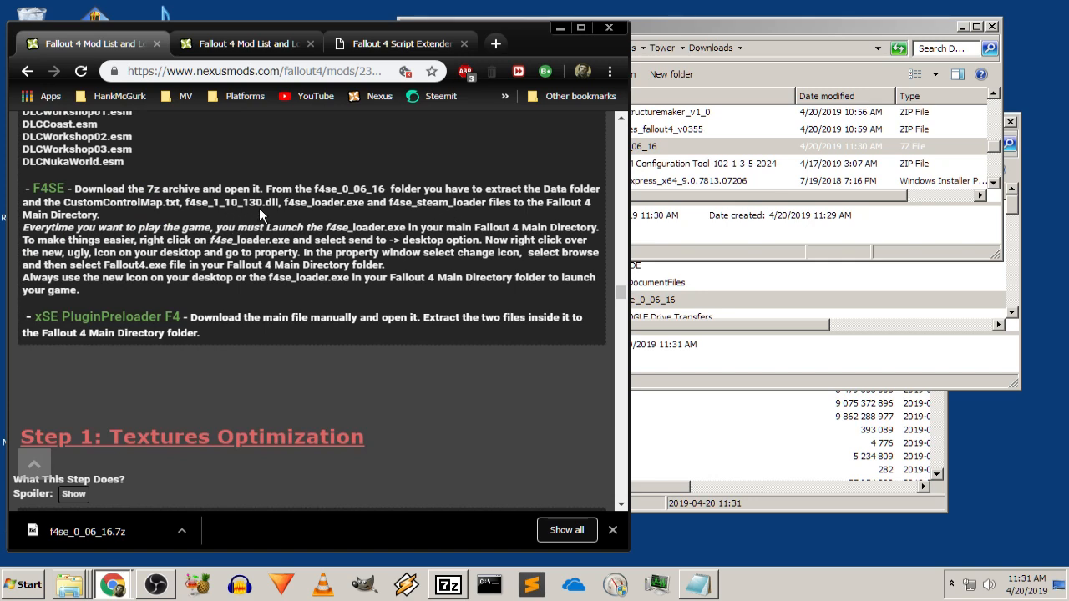
# Open the inner f4se_0_06_16 folder of the extracted archive in Explorer and position its window below the F4SE instructions
pyautogui.click(795, 23)
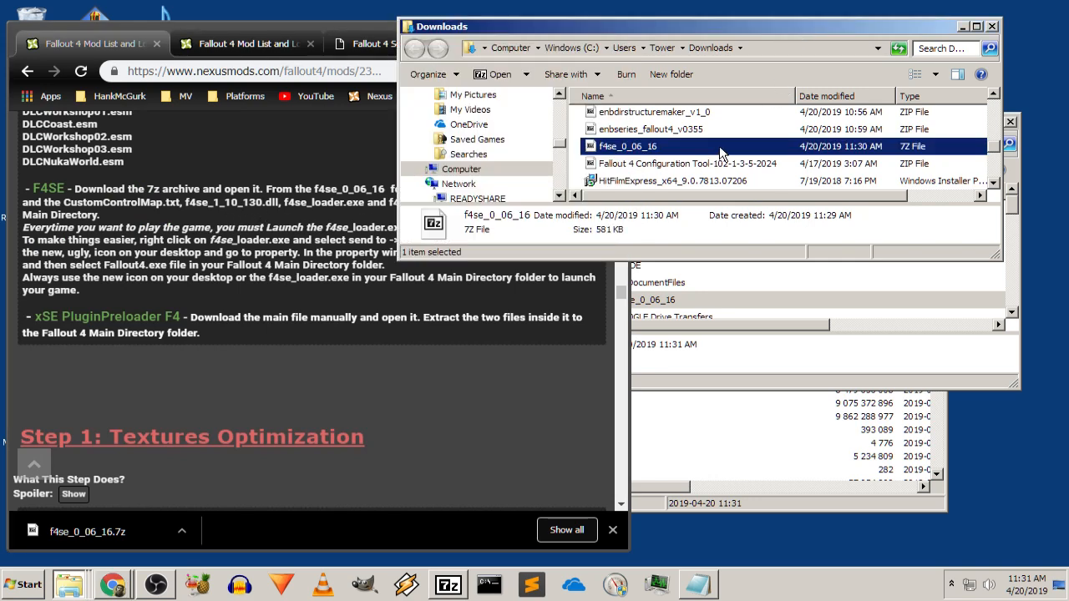
pyautogui.scroll(8, 735, 182)
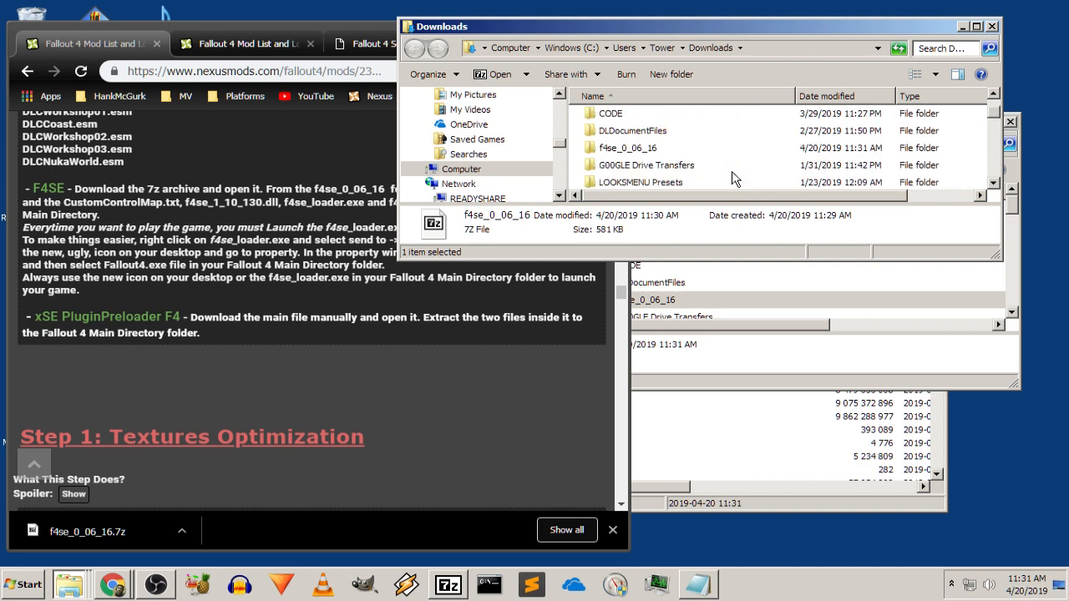
pyautogui.scroll(1, 689, 173)
pyautogui.doubleClick(632, 148)
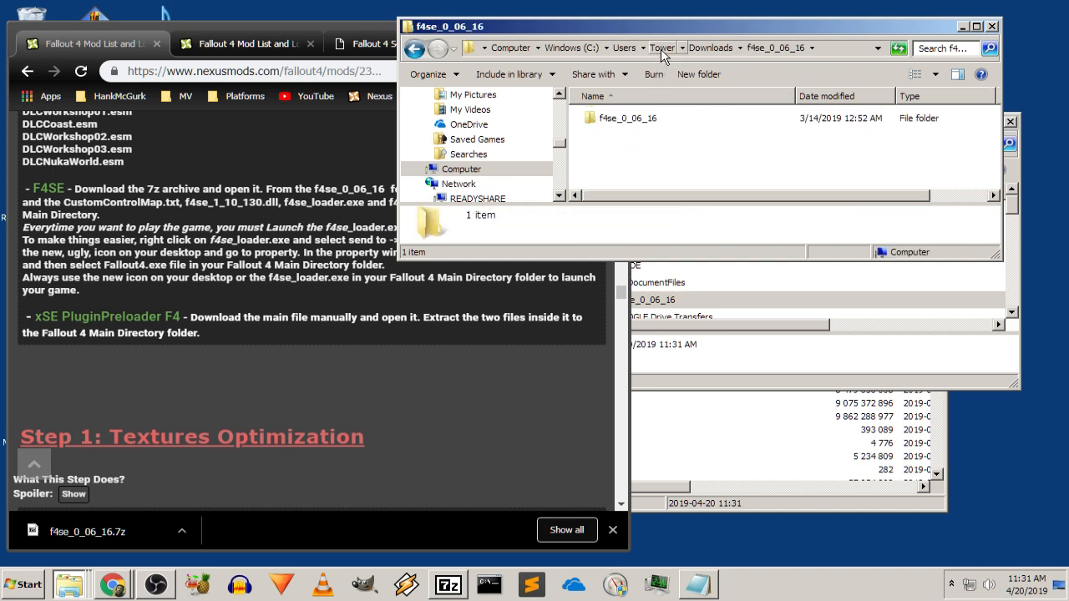
pyautogui.moveTo(701, 26); pyautogui.dragTo(713, 286)
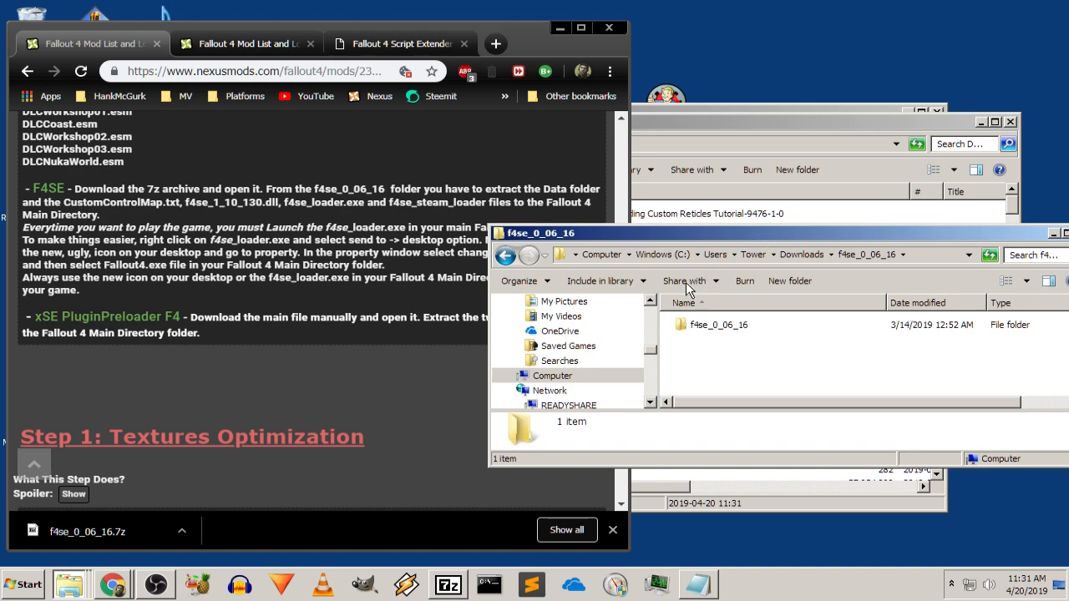
pyautogui.doubleClick(639, 378)
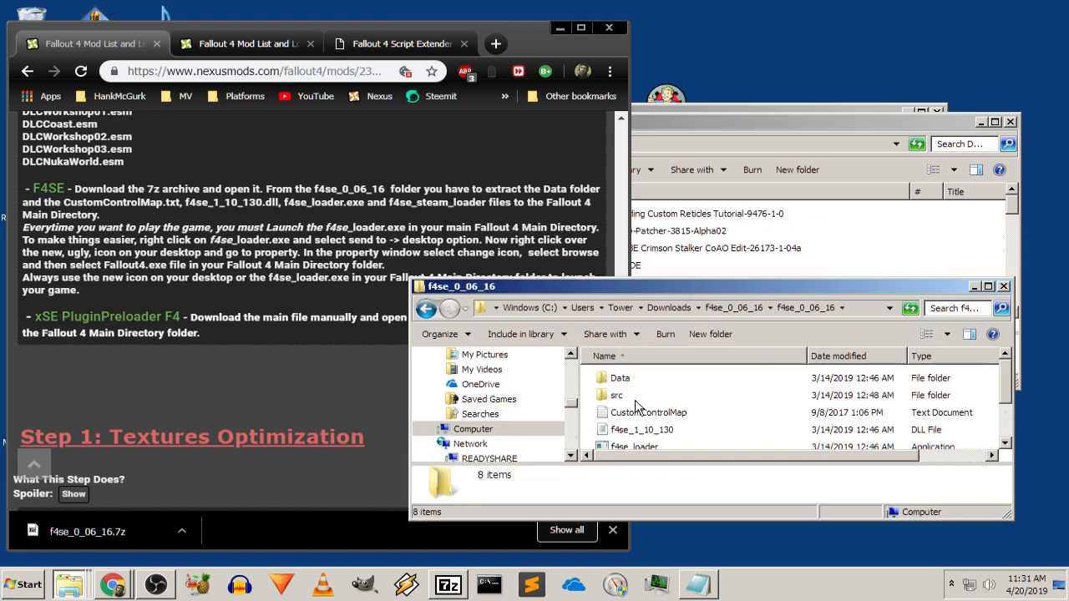
# Compare the contents of the extracted f4se_0_06_16 folder with the files listed in the guide's F4SE entry
pyautogui.moveTo(537, 34); pyautogui.dragTo(547, 39)
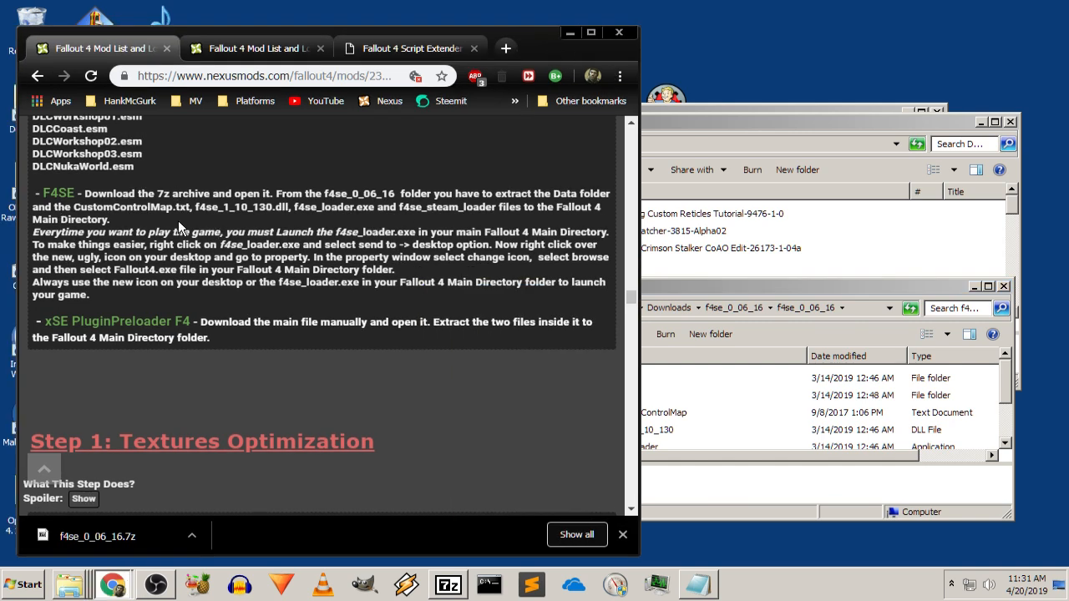
pyautogui.click(771, 296)
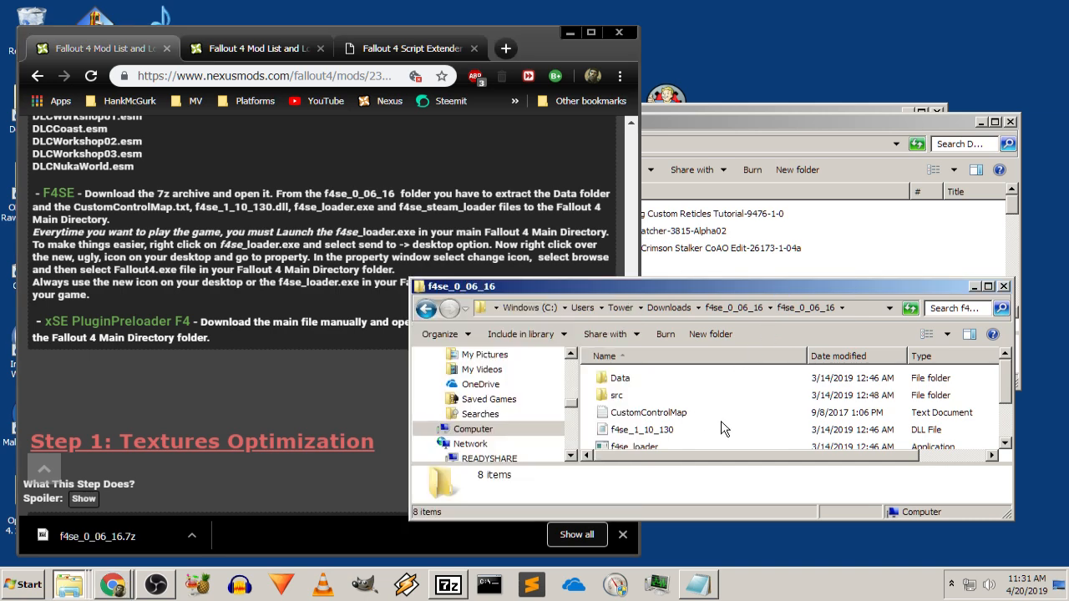
pyautogui.scroll(-1, 700, 436)
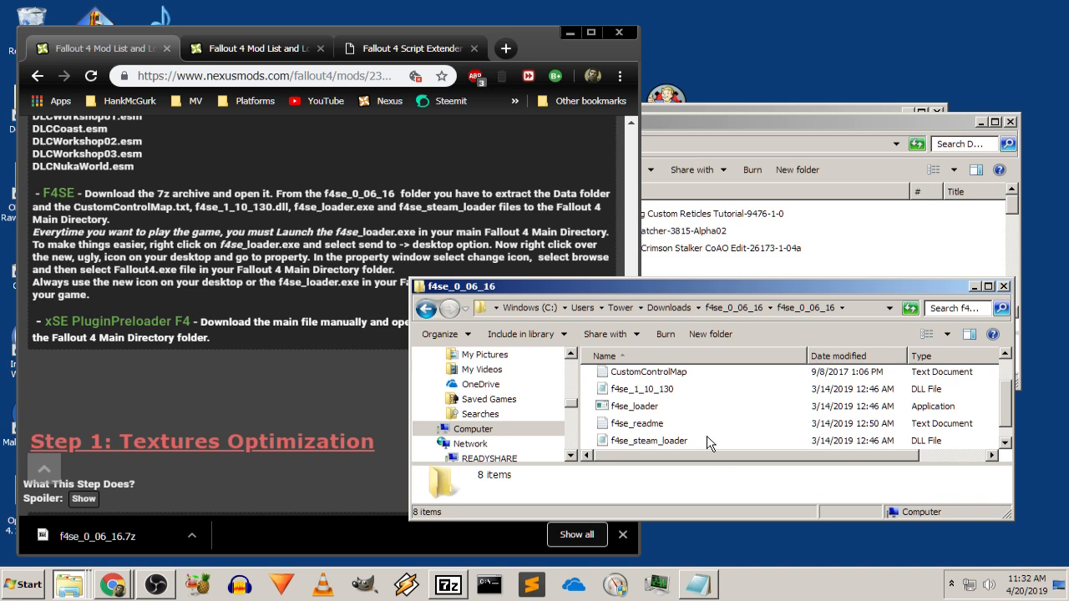
pyautogui.scroll(-1, 682, 423)
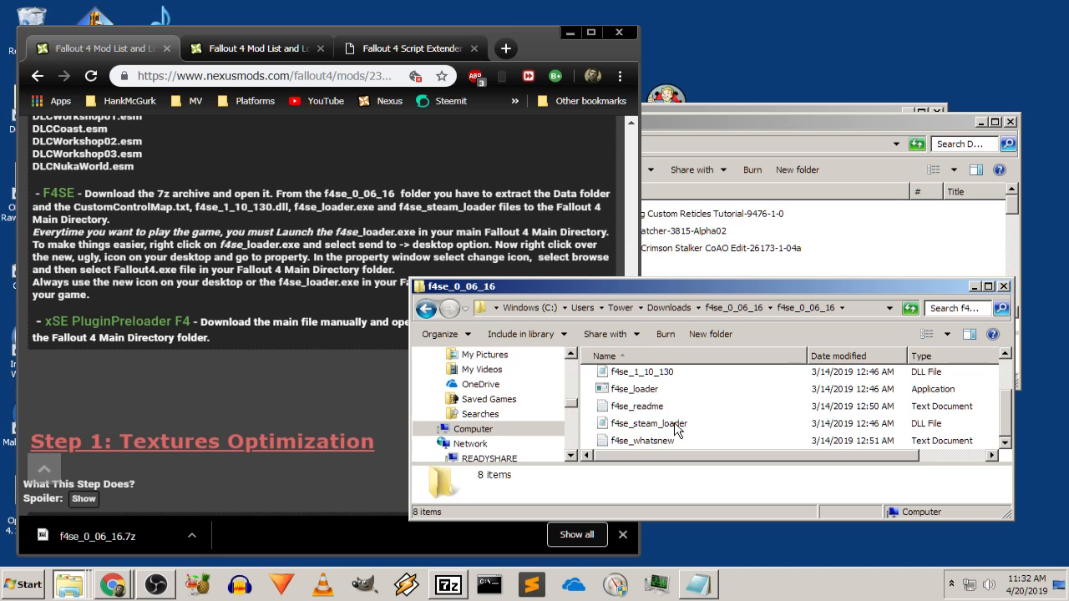
pyautogui.scroll(3, 676, 426)
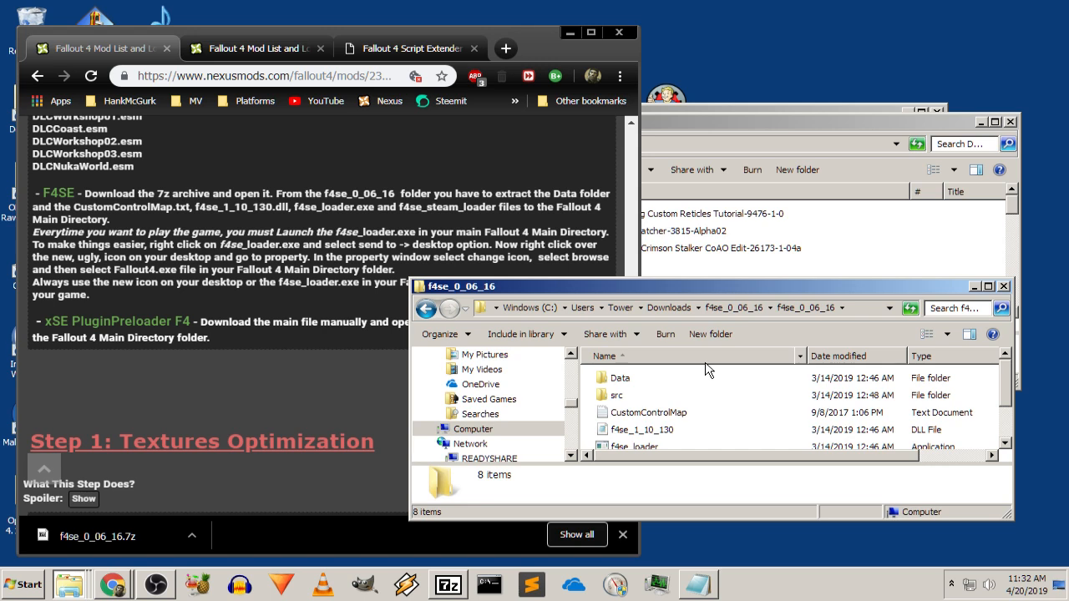
pyautogui.scroll(-1, 706, 369)
pyautogui.scroll(1, 711, 380)
pyautogui.scroll(-1, 712, 381)
pyautogui.scroll(1, 711, 377)
# Select everything from Data to f4se_whatsnew in the inner f4se_0_06_16 folder and cut it
pyautogui.click(618, 379)
pyautogui.scroll(-1, 678, 414)
pyautogui.keyDown('shift'); pyautogui.click(669, 443); pyautogui.keyUp('shift')
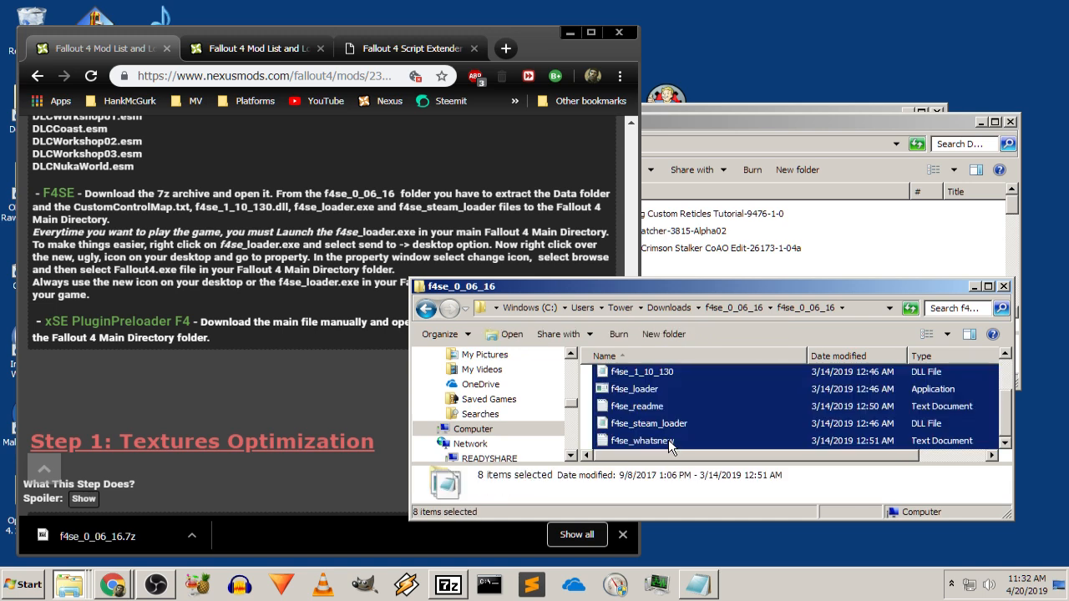
pyautogui.rightClick(665, 418)
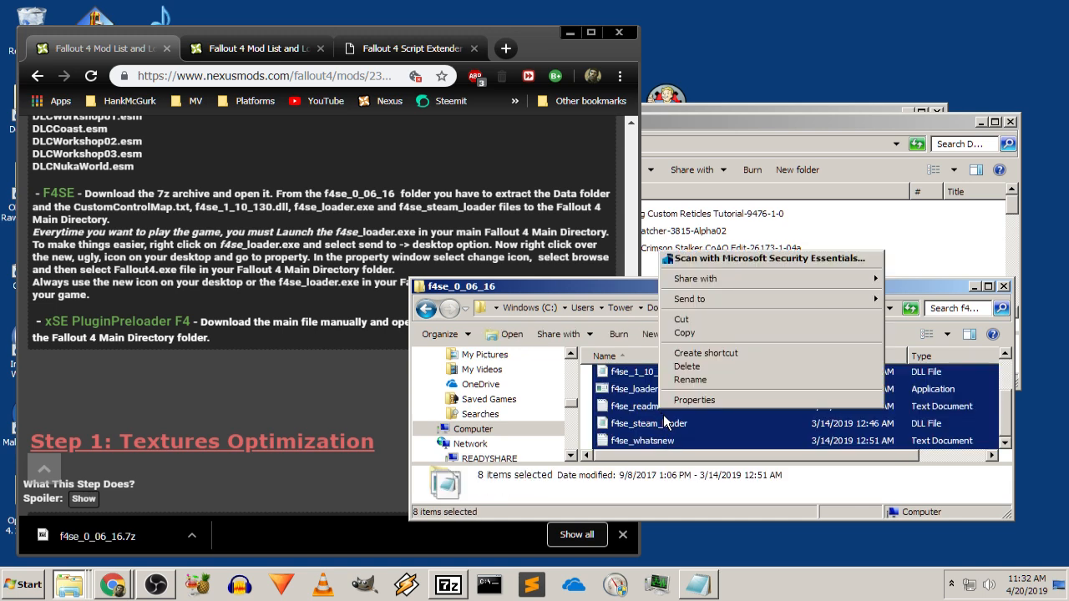
pyautogui.click(673, 320)
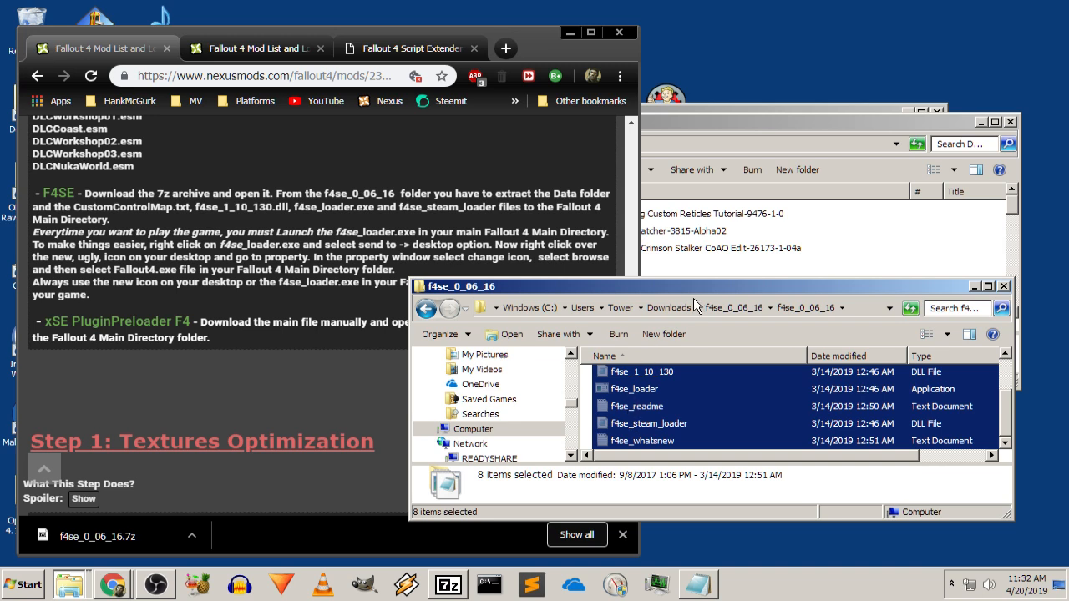
# Clear the desktop by minimizing the Fallout4, Downloads and f4se_0_06_16 folder windows, the archive window and the browser
pyautogui.click(794, 122)
pyautogui.moveTo(793, 122); pyautogui.dragTo(557, 131)
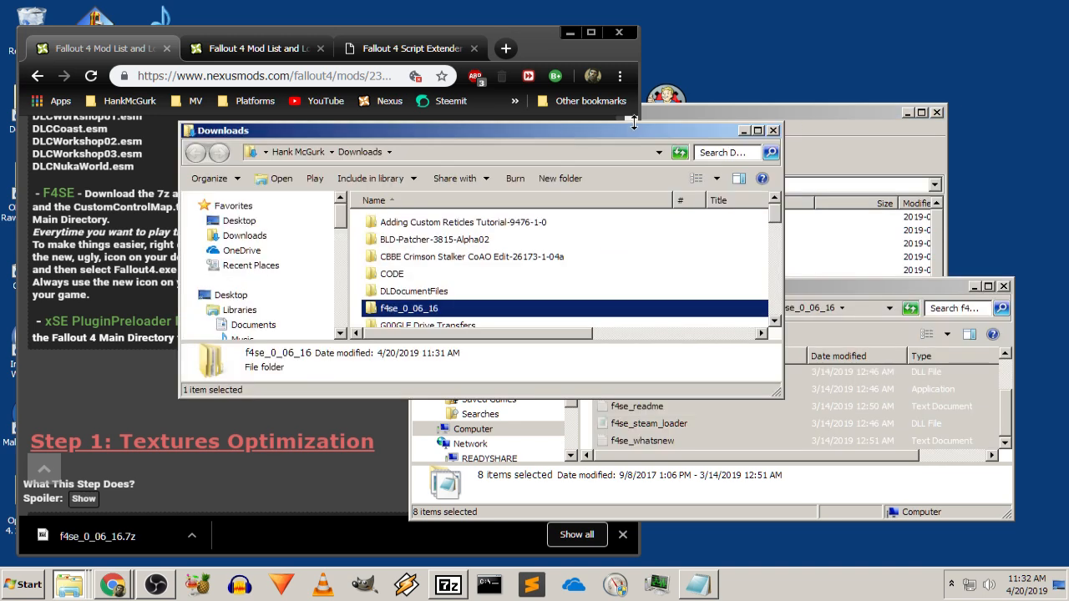
pyautogui.click(71, 584)
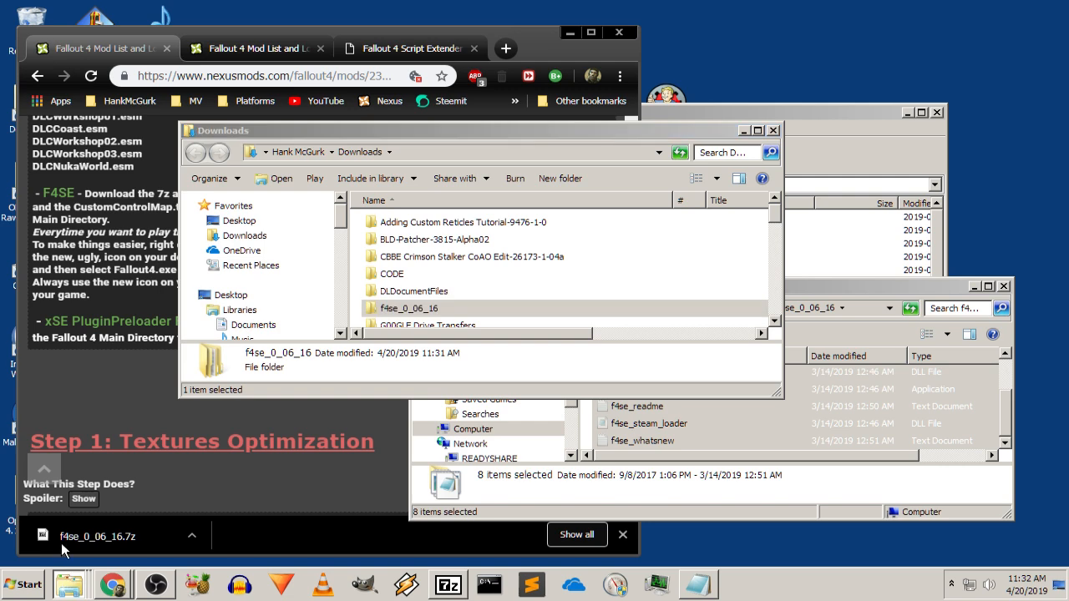
pyautogui.click(59, 516)
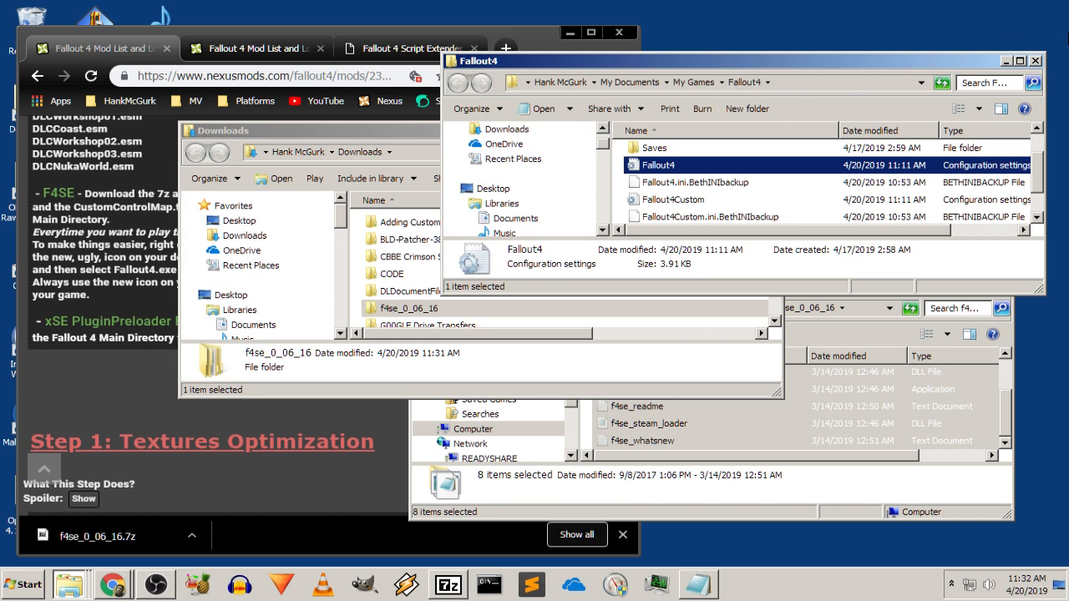
pyautogui.click(1006, 60)
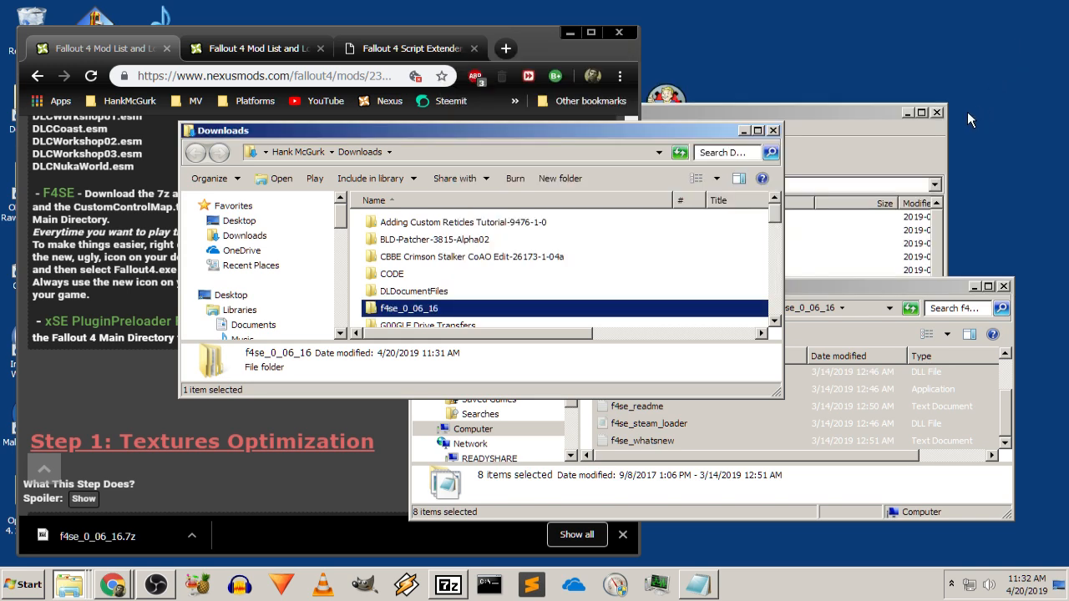
pyautogui.click(744, 131)
pyautogui.click(974, 286)
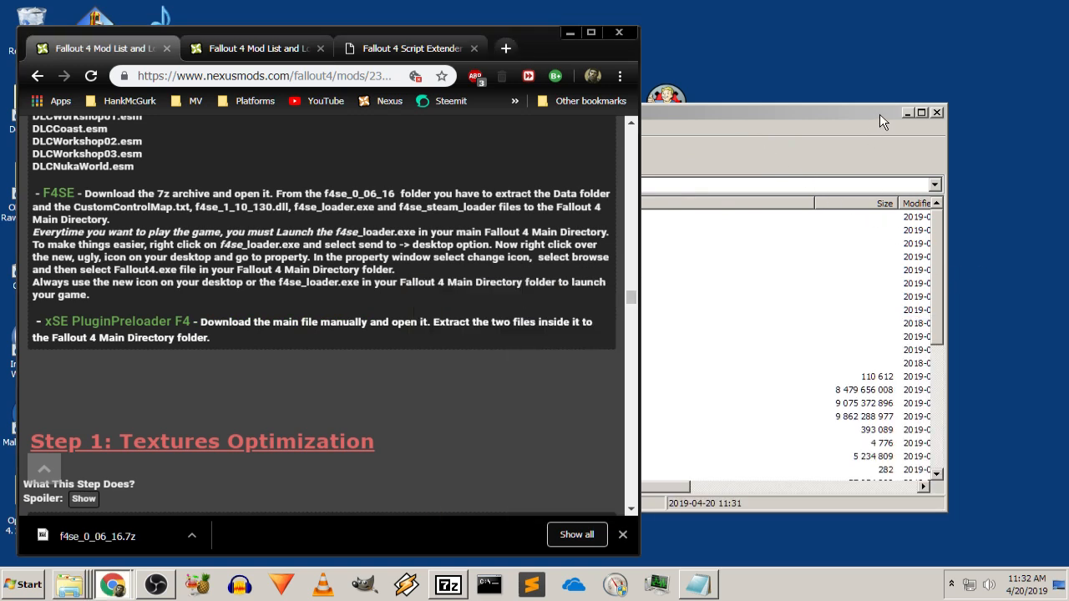
pyautogui.click(908, 113)
pyautogui.click(569, 33)
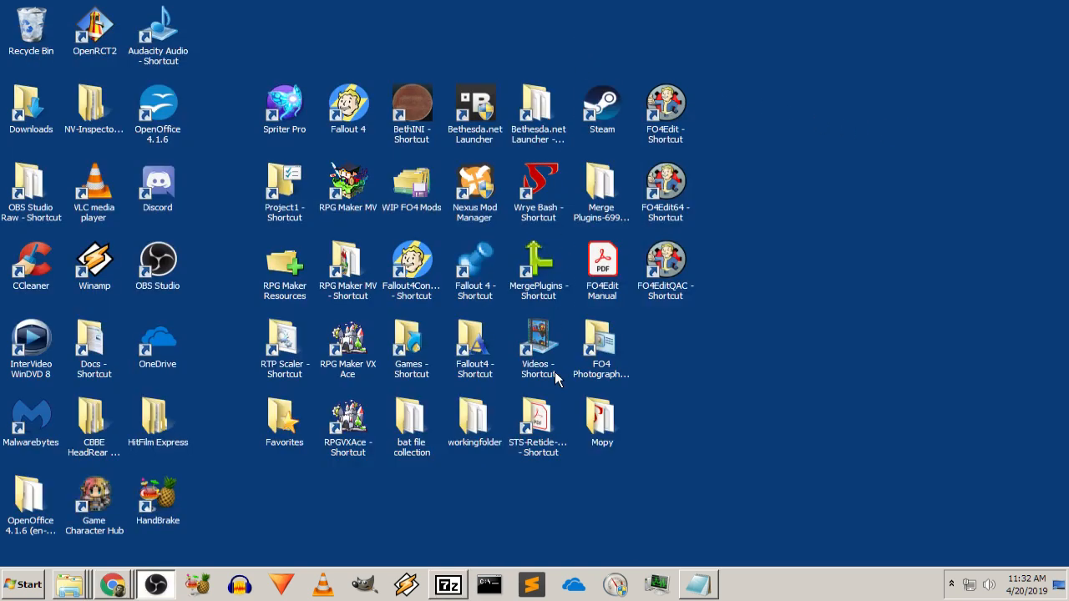
# Open the Fallout 4 main directory from its desktop shortcut and paste the cut F4SE files, merging the Data folder for all current items
pyautogui.doubleClick(484, 284)
pyautogui.scroll(-3, 429, 313)
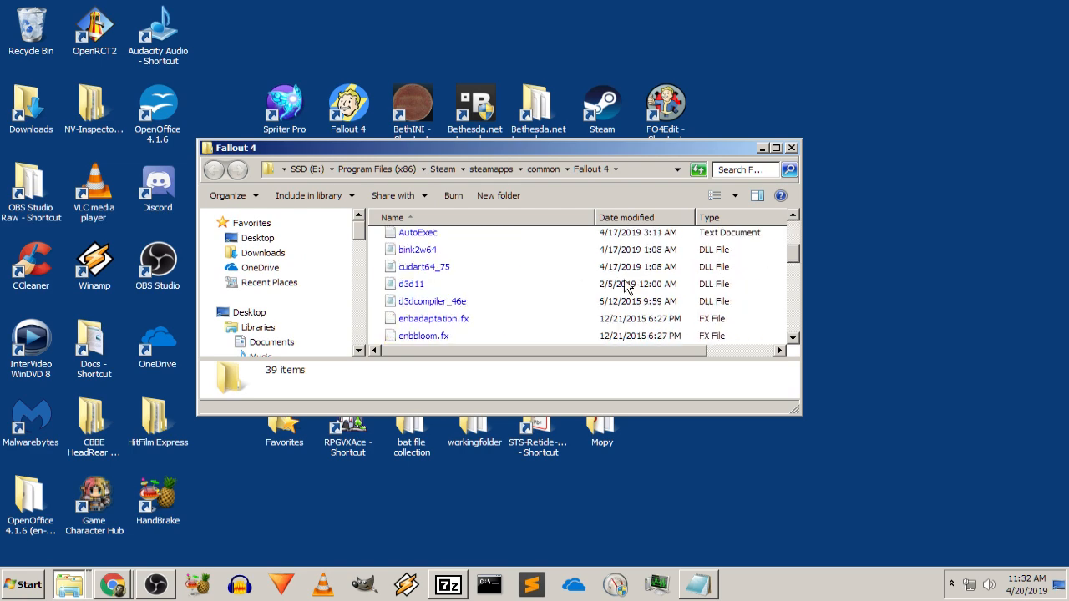
pyautogui.scroll(1, 556, 303)
pyautogui.rightClick(502, 286)
pyautogui.moveTo(511, 295)
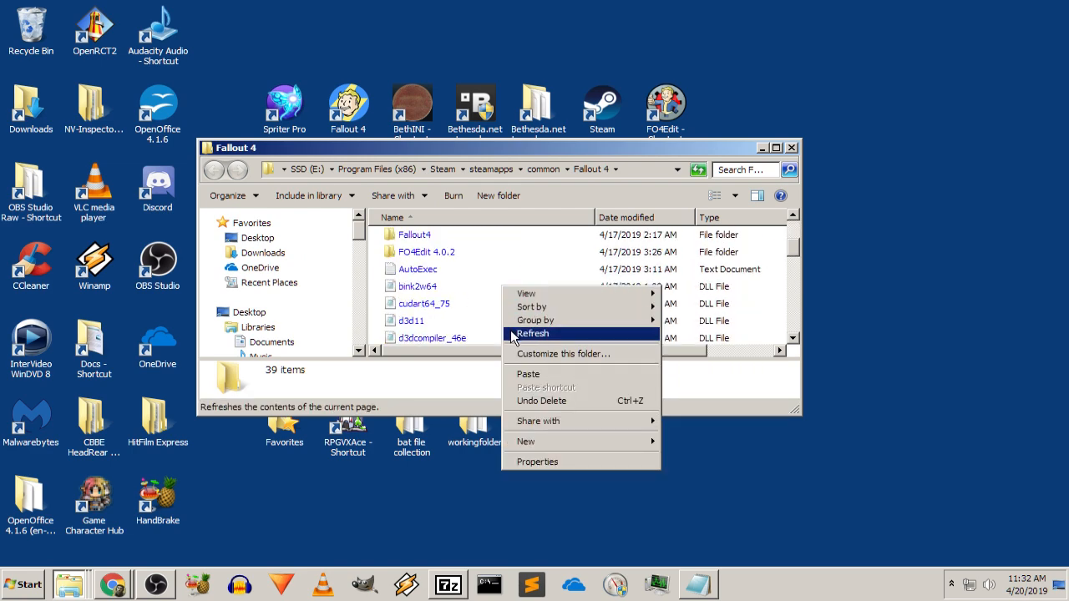
pyautogui.click(529, 375)
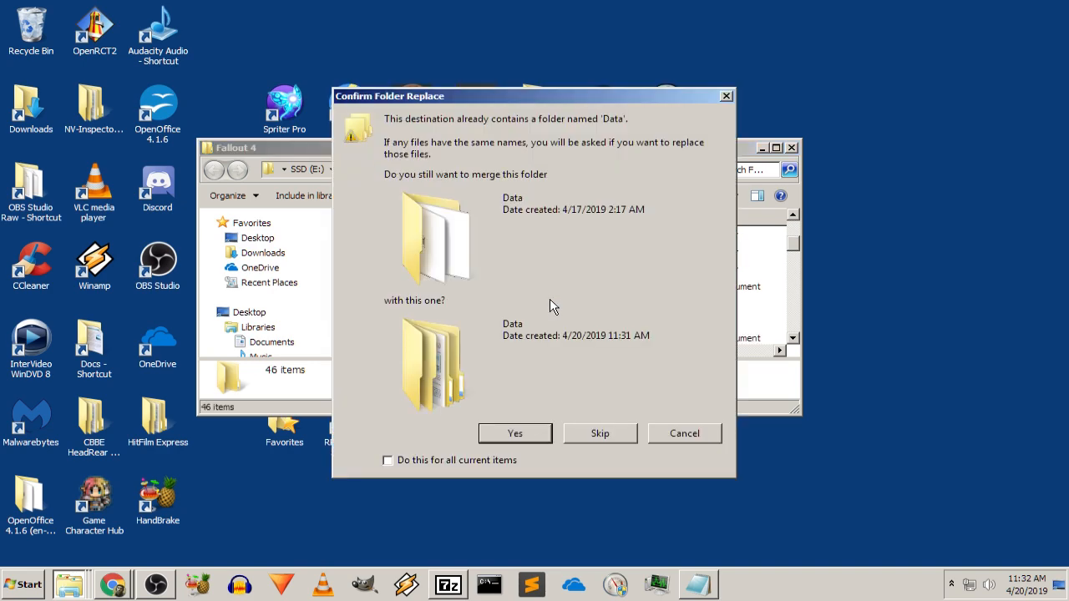
pyautogui.click(459, 460)
pyautogui.click(536, 440)
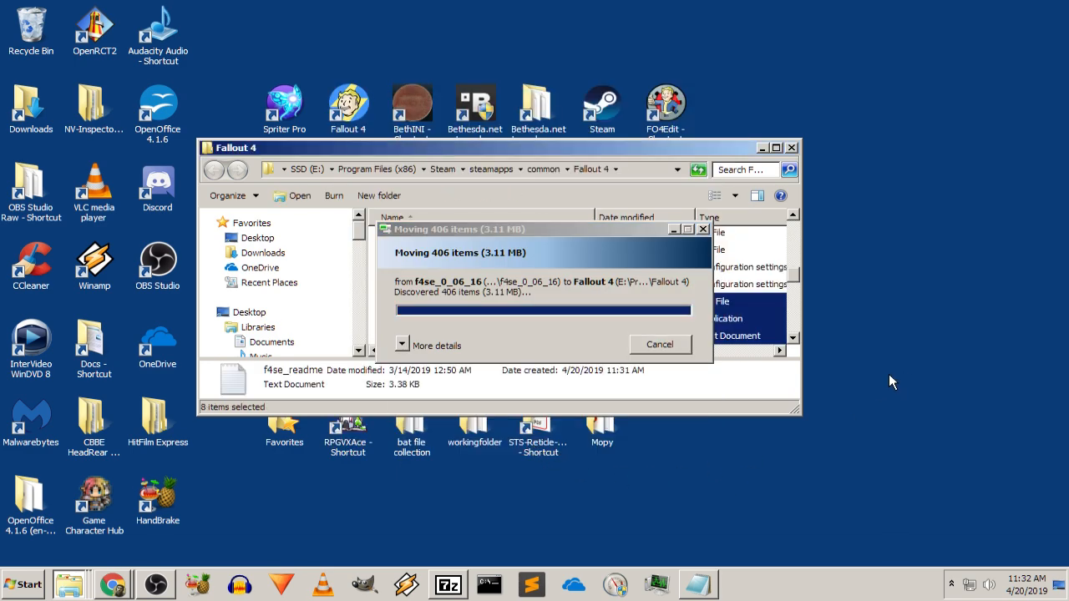
# Open f4se_readme from the Fallout 4 folder in Notepad, read its compatibility, installation and FAQ sections, and close it
pyautogui.scroll(-2, 554, 310)
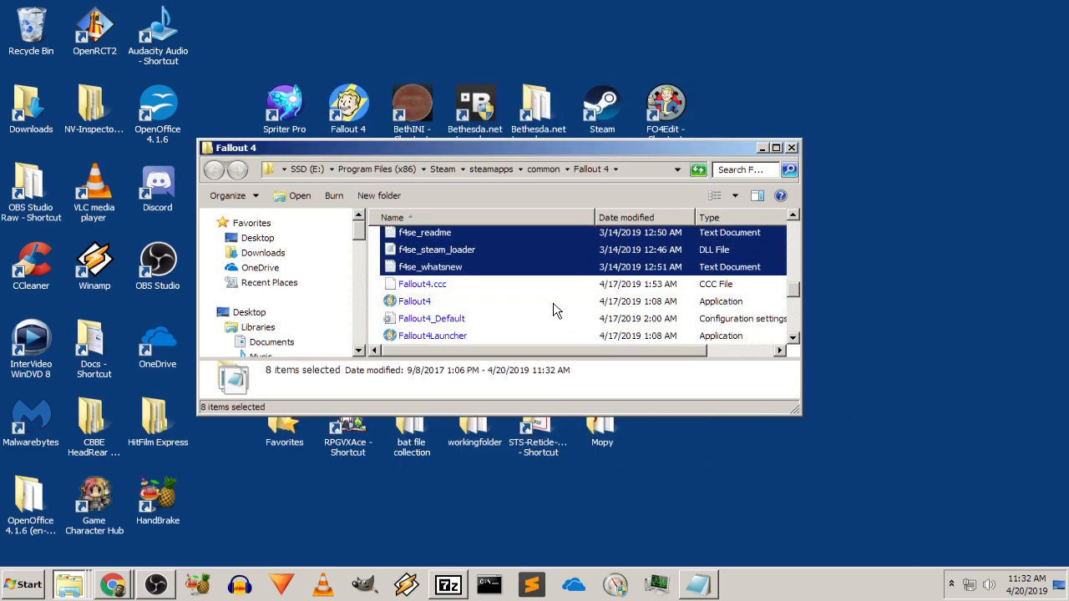
pyautogui.scroll(2, 552, 311)
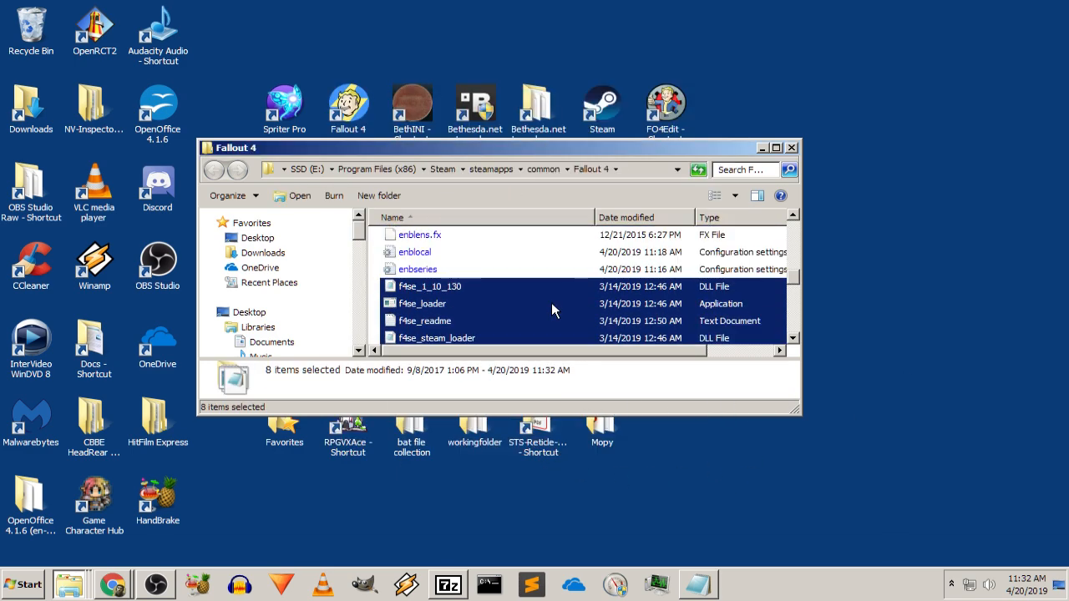
pyautogui.doubleClick(450, 323)
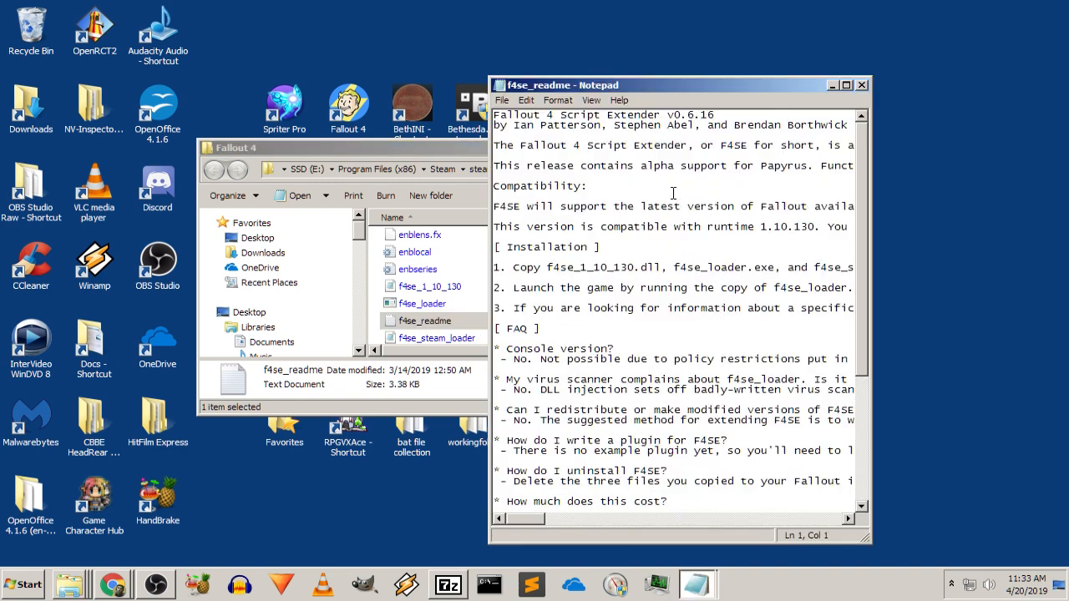
pyautogui.click(846, 86)
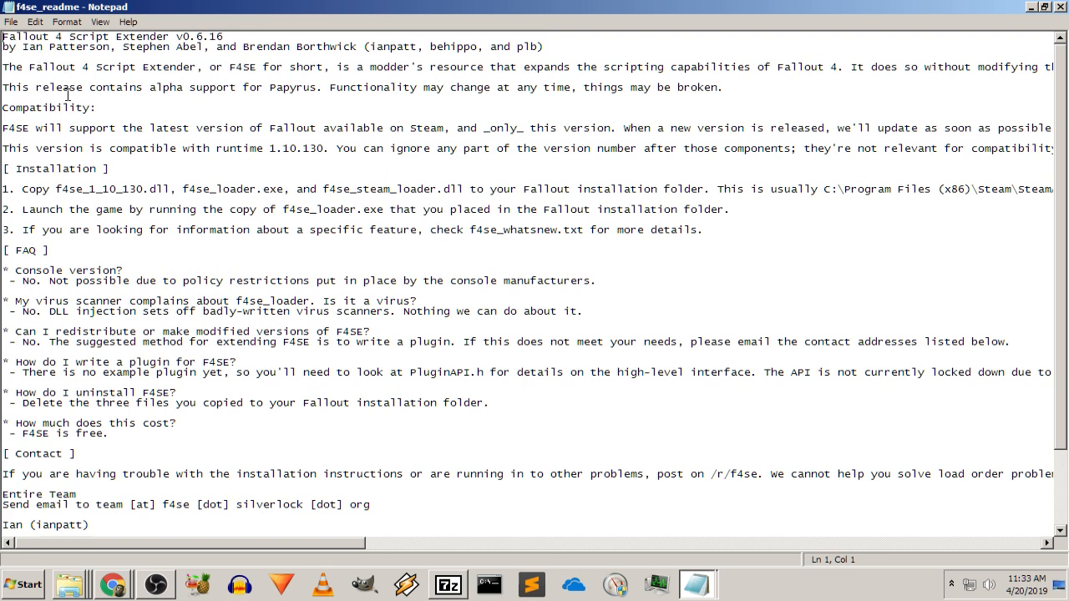
pyautogui.moveTo(155, 94); pyautogui.dragTo(323, 78)
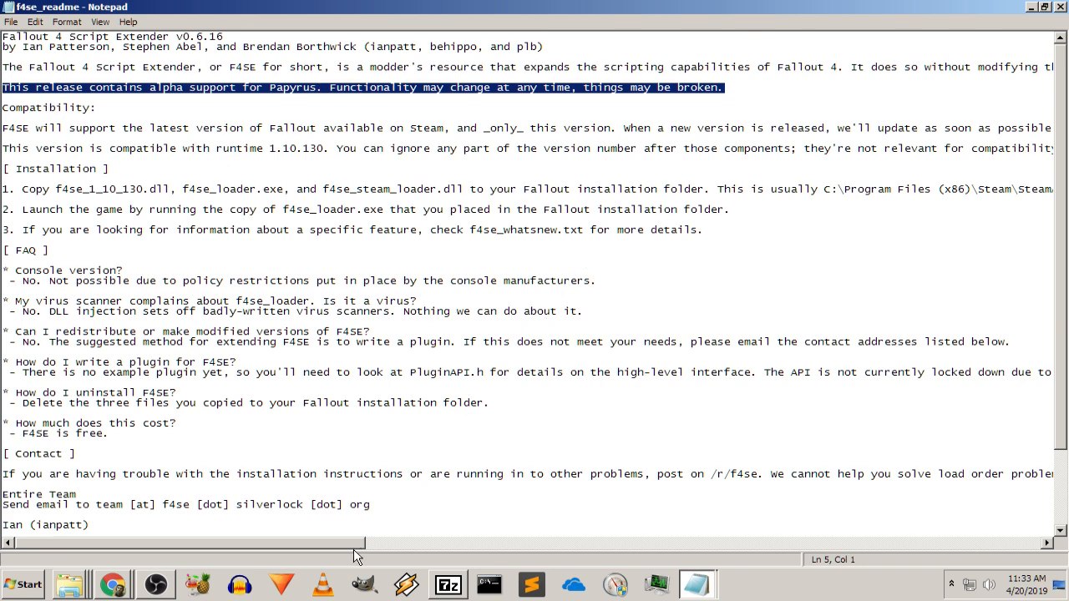
pyautogui.moveTo(354, 550); pyautogui.dragTo(278, 501)
pyautogui.scroll(-3, 146, 265)
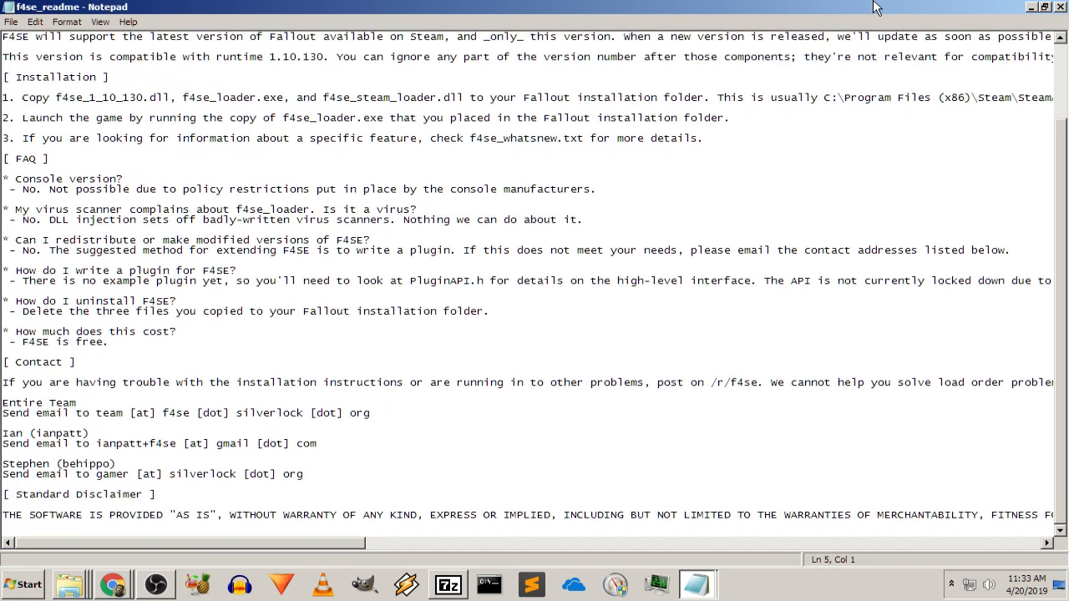
pyautogui.click(1045, 6)
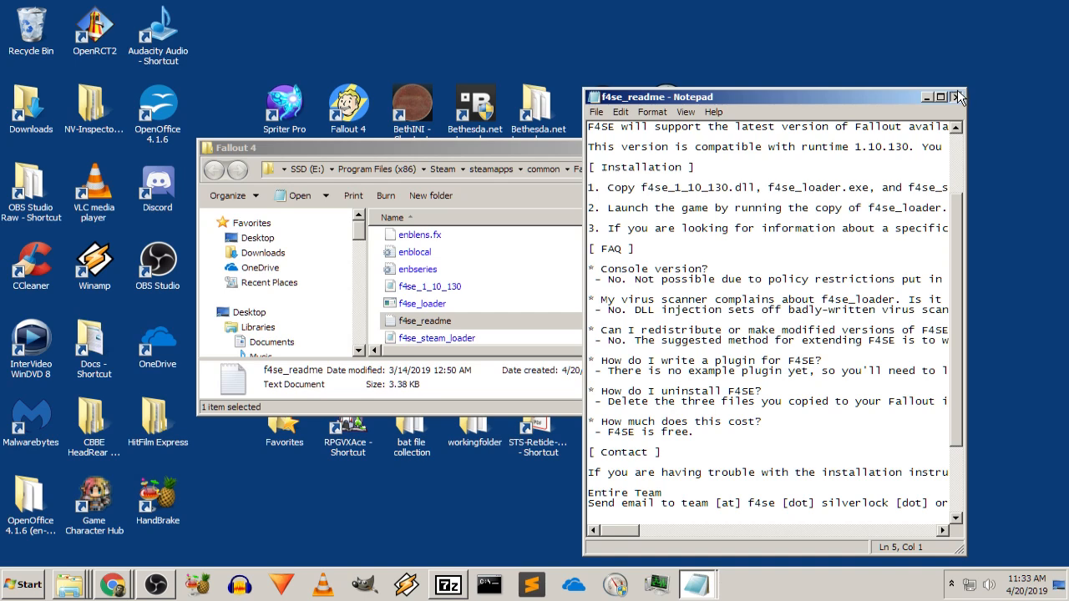
pyautogui.click(957, 97)
# Examine the contents of the Fallout 4 main directory and its Data folder for the moved F4SE files
pyautogui.scroll(-1, 571, 254)
pyautogui.scroll(-4, 542, 283)
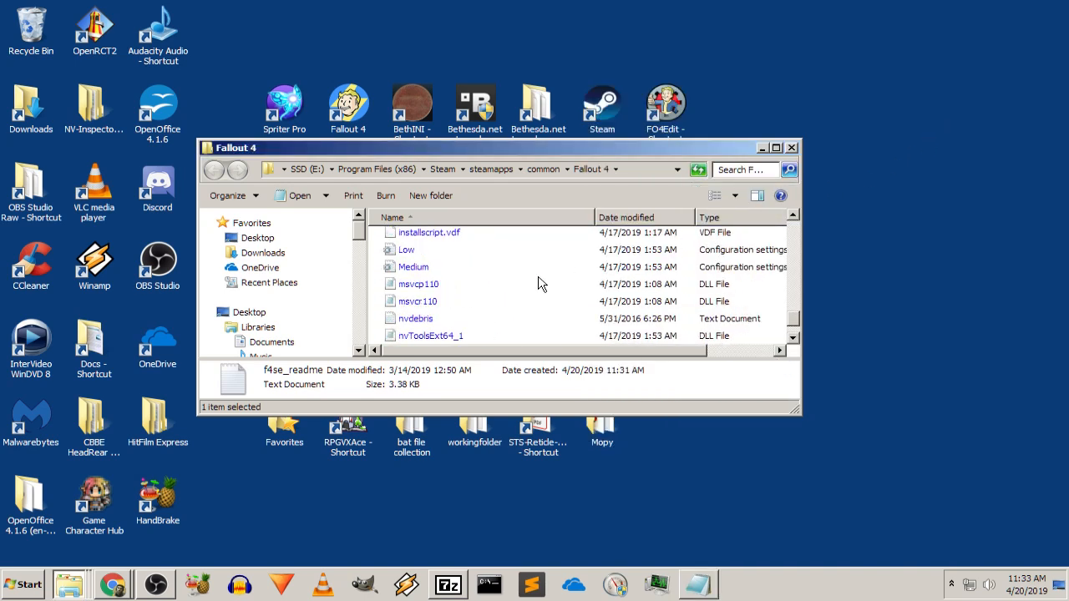
pyautogui.scroll(4, 537, 282)
pyautogui.scroll(8, 537, 282)
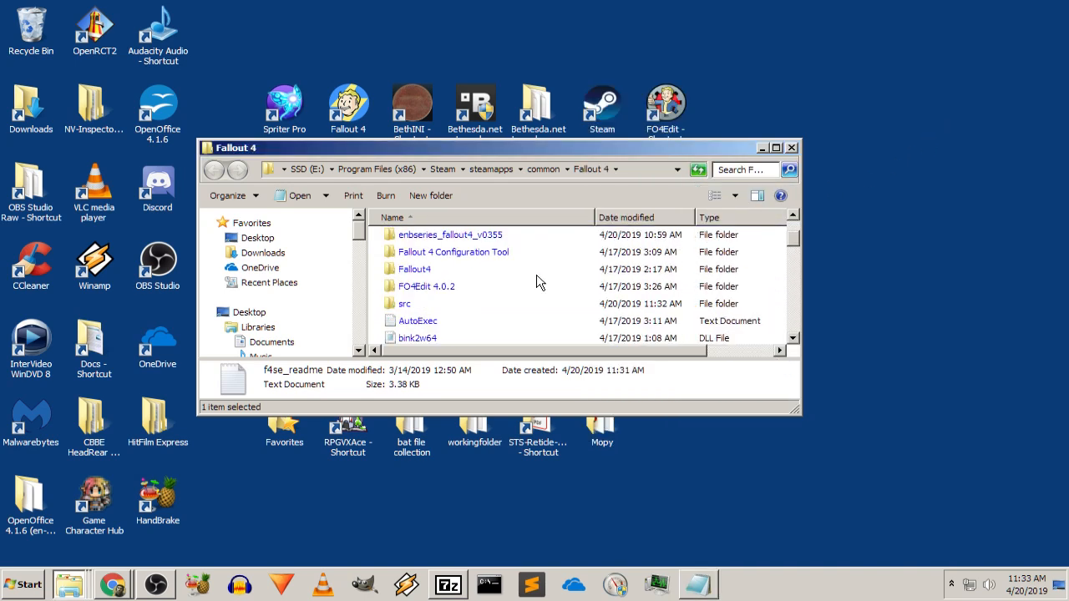
pyautogui.scroll(2, 538, 282)
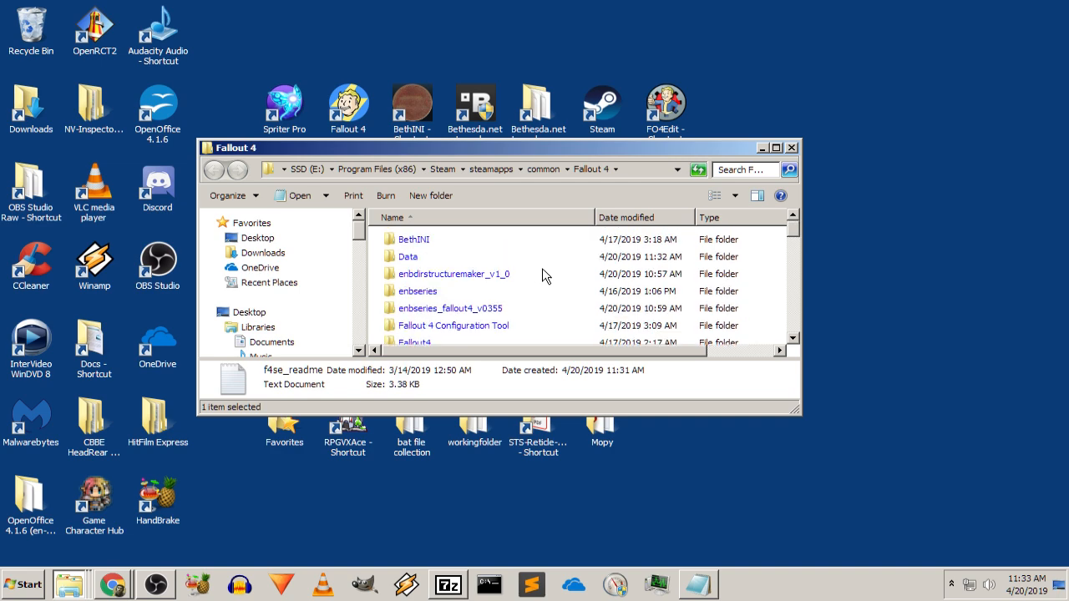
pyautogui.doubleClick(430, 258)
pyautogui.scroll(-12, 492, 267)
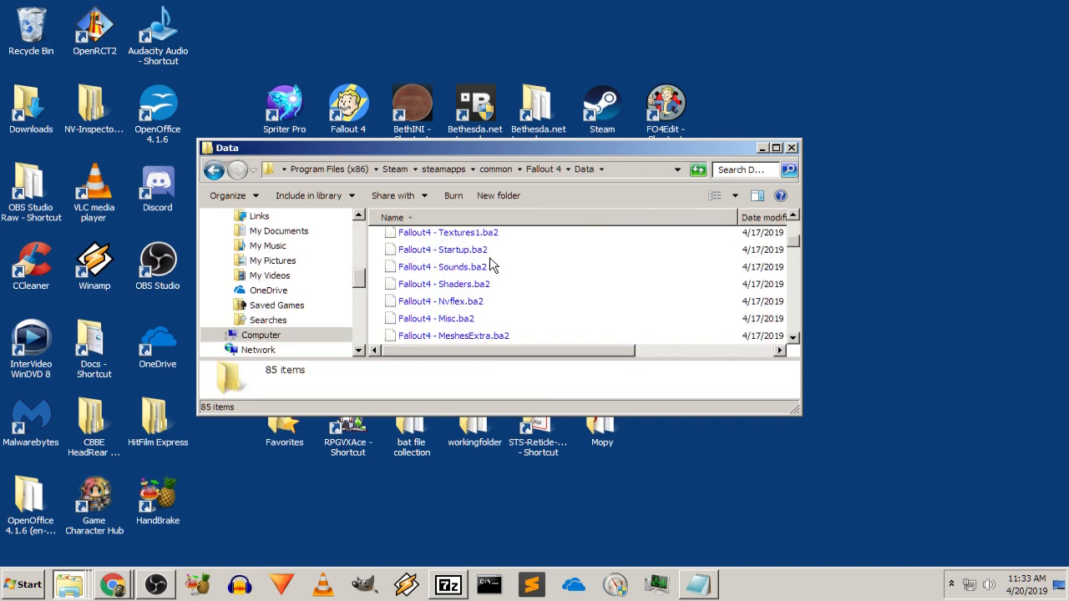
pyautogui.scroll(-8, 491, 265)
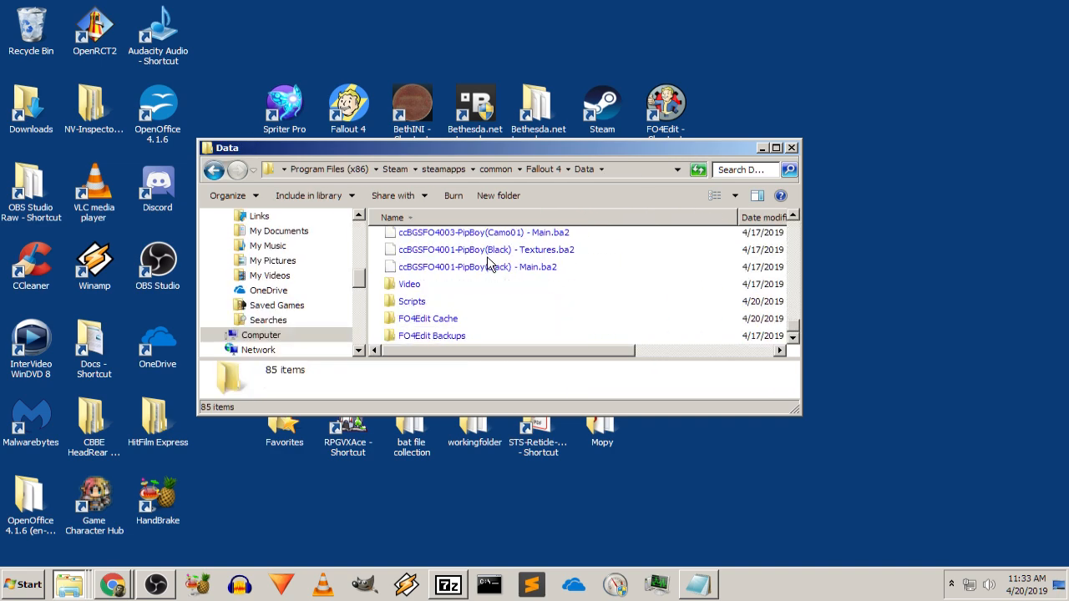
pyautogui.scroll(6, 640, 251)
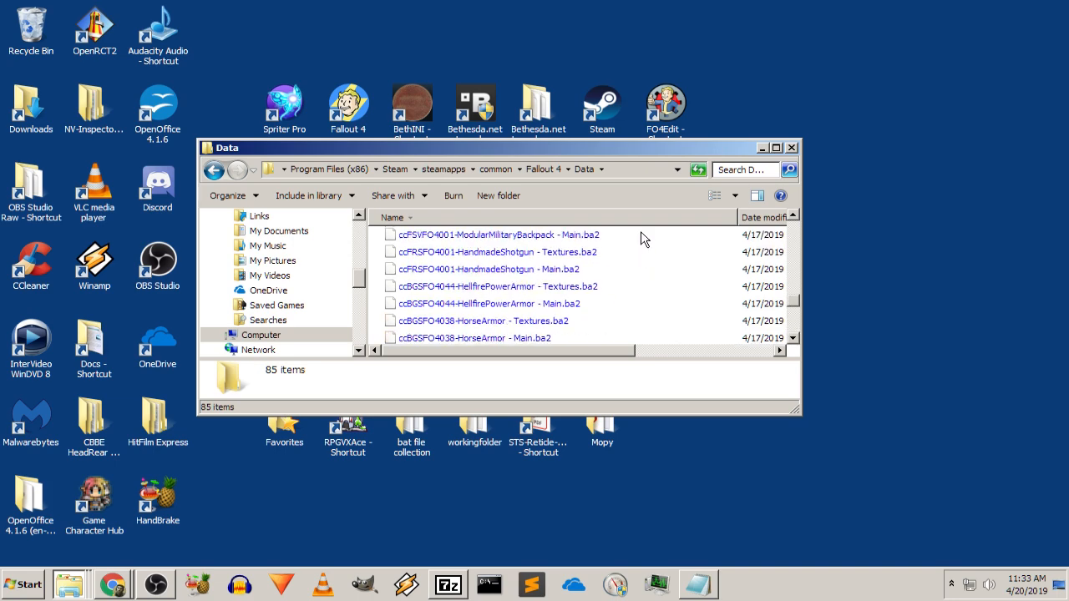
pyautogui.scroll(10, 662, 194)
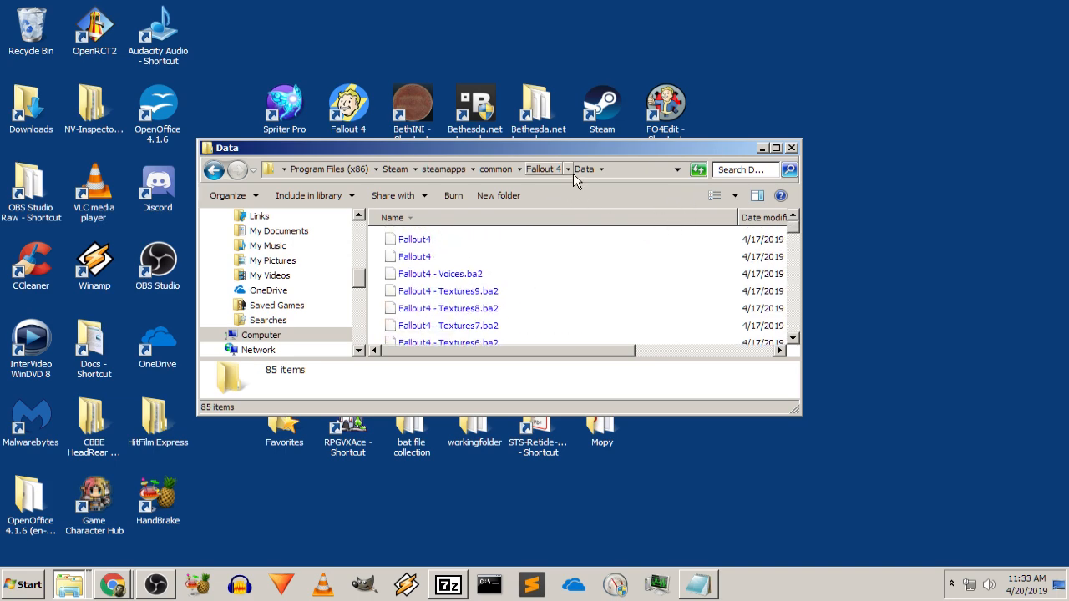
# Review the guide's F4SE instructions in the browser on launching f4se_loader.exe and creating a desktop icon for it
pyautogui.click(112, 585)
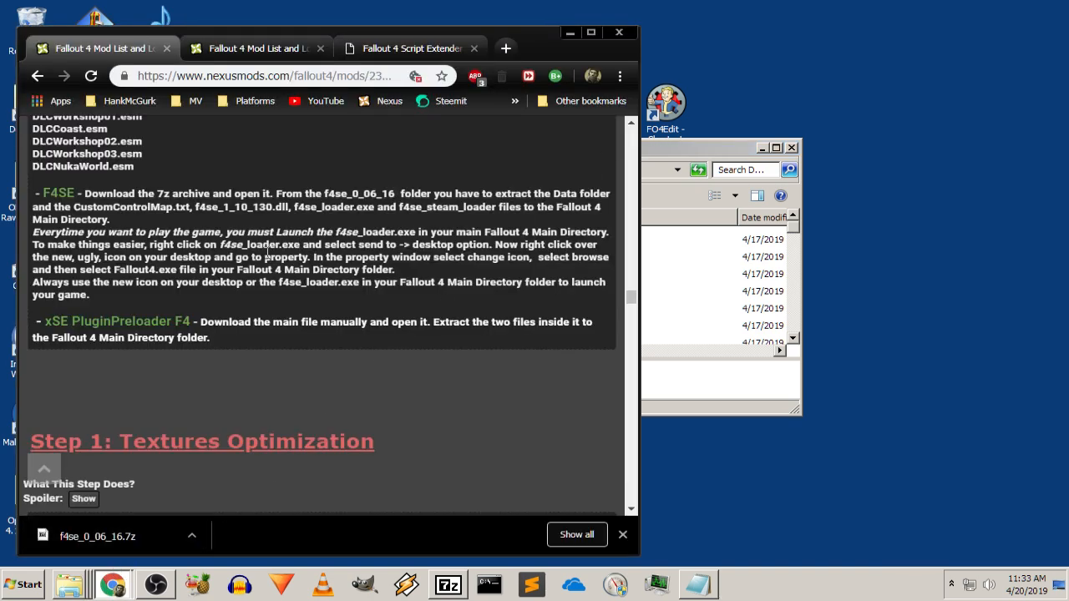
pyautogui.moveTo(33, 233); pyautogui.dragTo(414, 232)
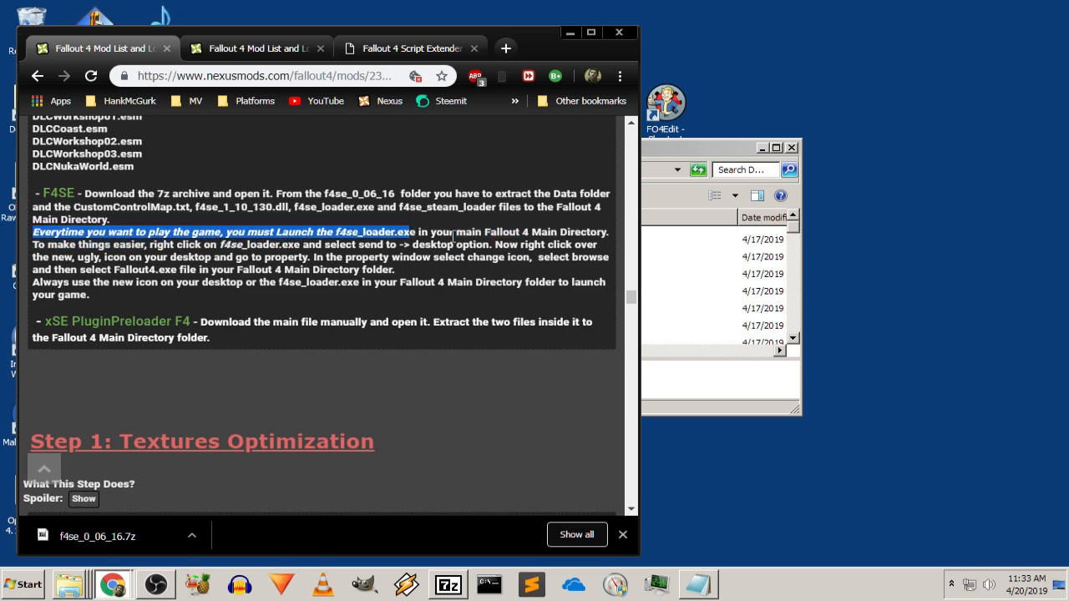
pyautogui.moveTo(500, 231); pyautogui.dragTo(531, 253)
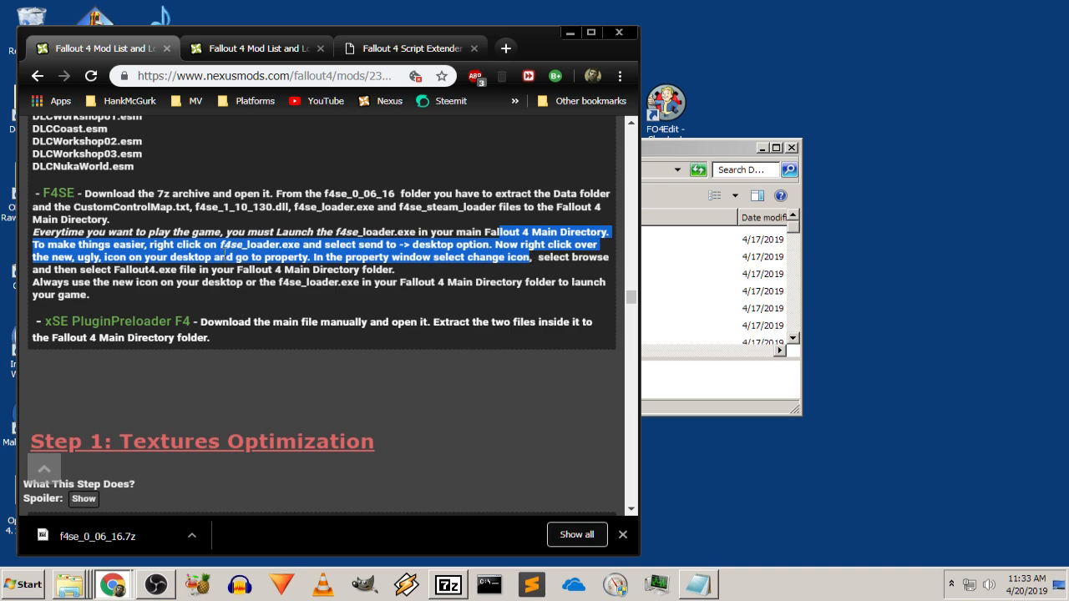
pyautogui.click(165, 238)
pyautogui.moveTo(124, 245); pyautogui.dragTo(300, 245)
pyautogui.click(224, 244)
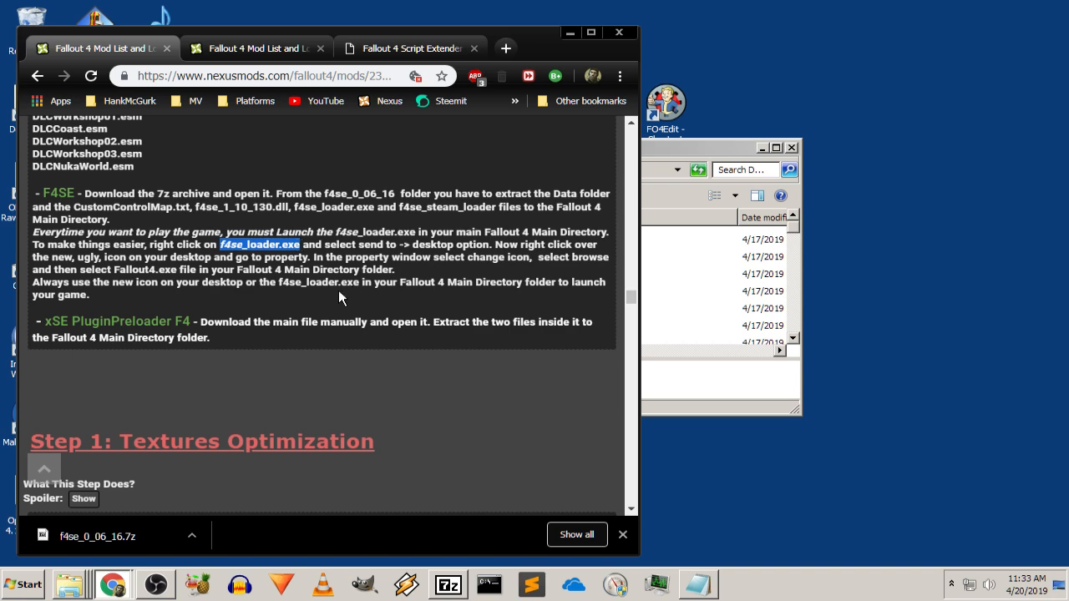
pyautogui.click(216, 271)
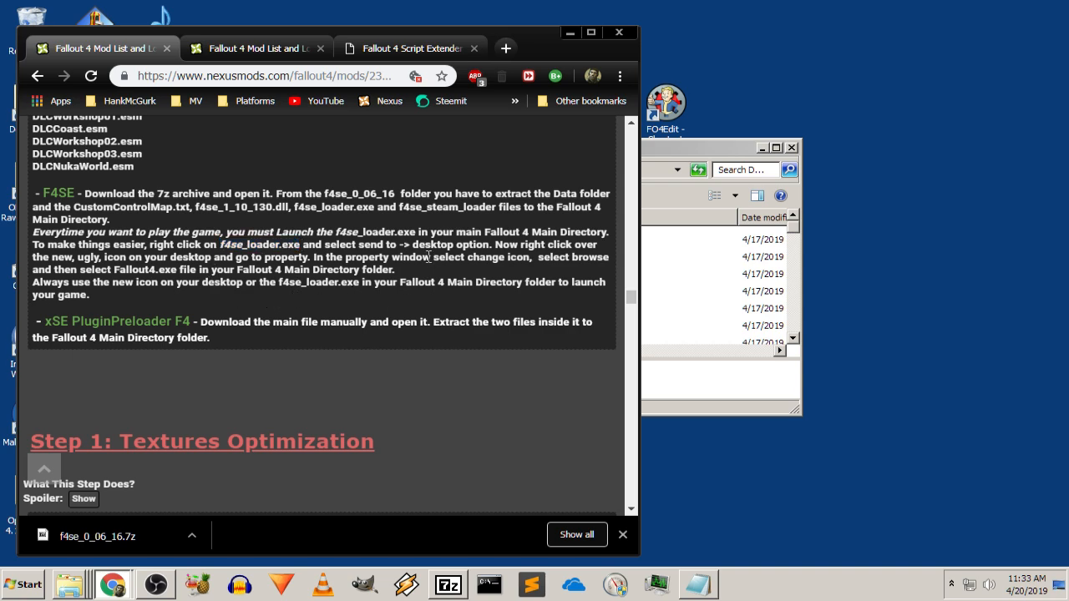
# Return to the Fallout 4 main directory in Explorer and send f4se_loader to the desktop as a shortcut
pyautogui.click(704, 147)
pyautogui.click(214, 170)
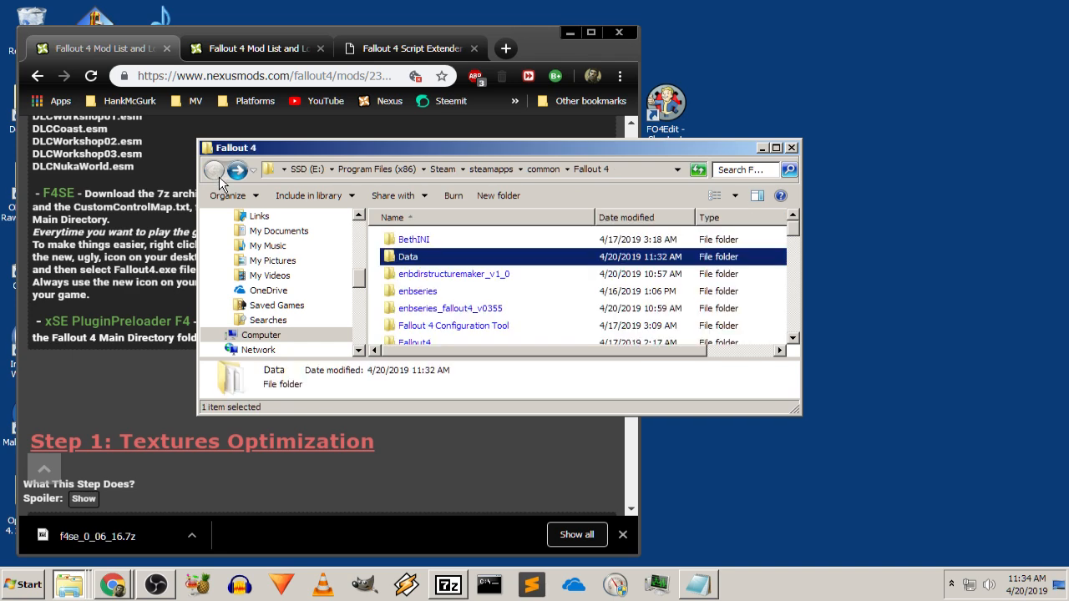
pyautogui.scroll(-3, 479, 254)
pyautogui.scroll(-2, 479, 257)
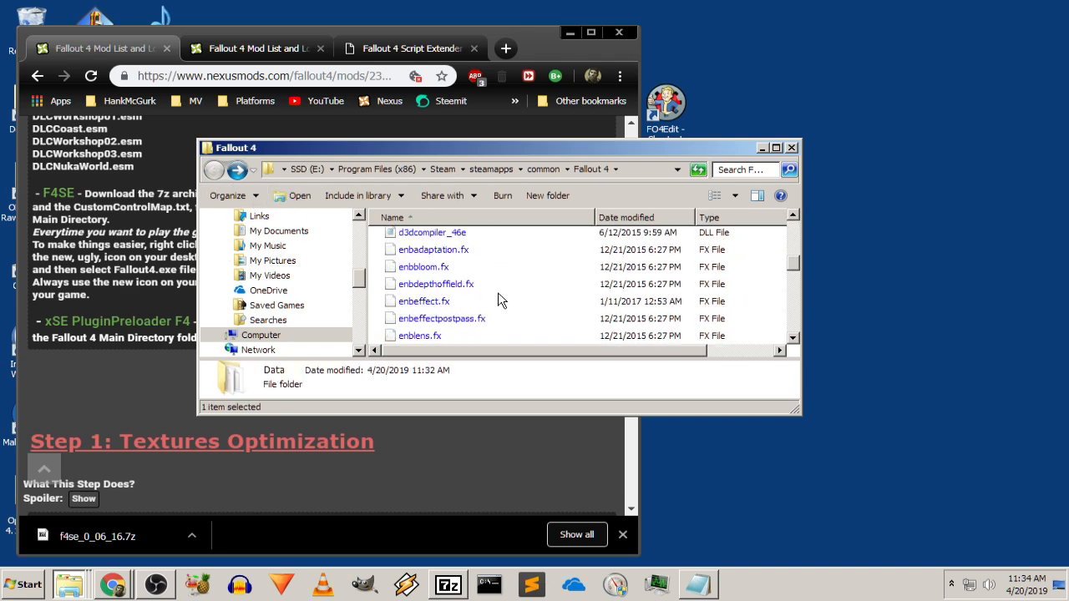
pyautogui.scroll(-4, 500, 299)
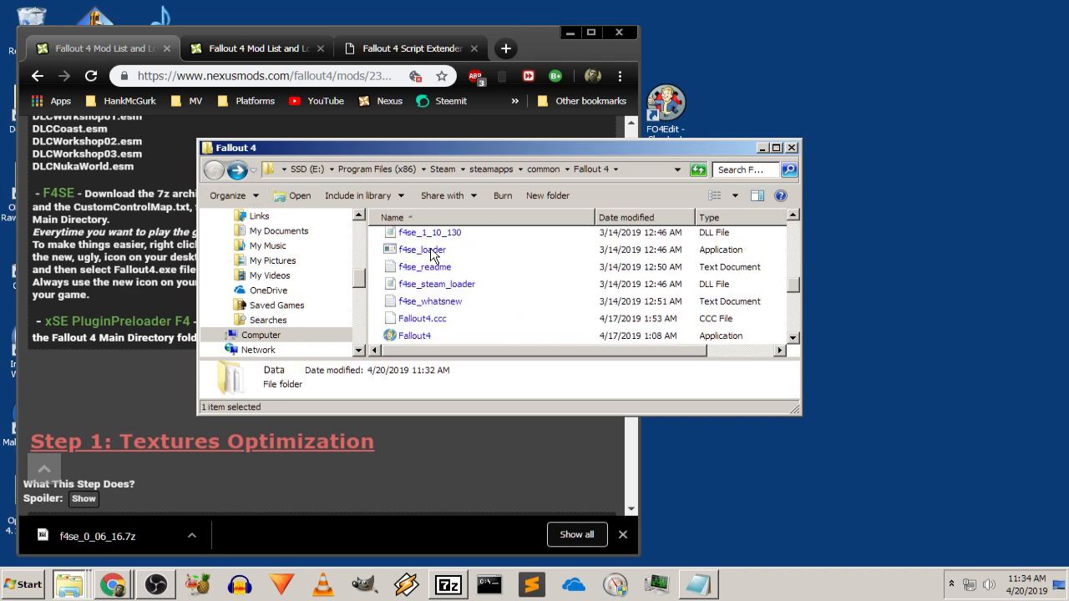
pyautogui.click(432, 253)
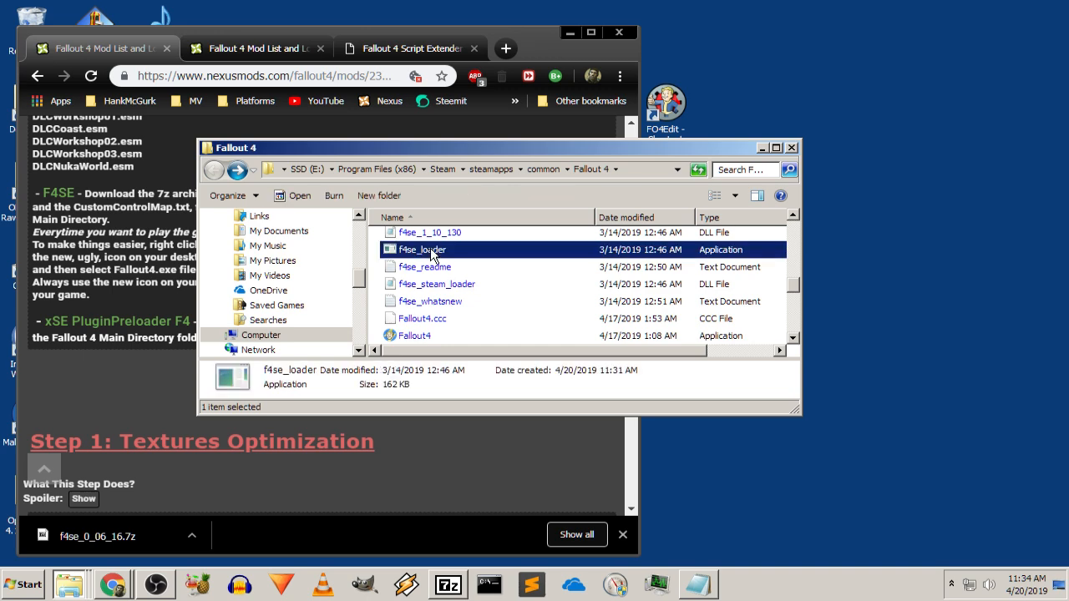
pyautogui.rightClick(432, 254)
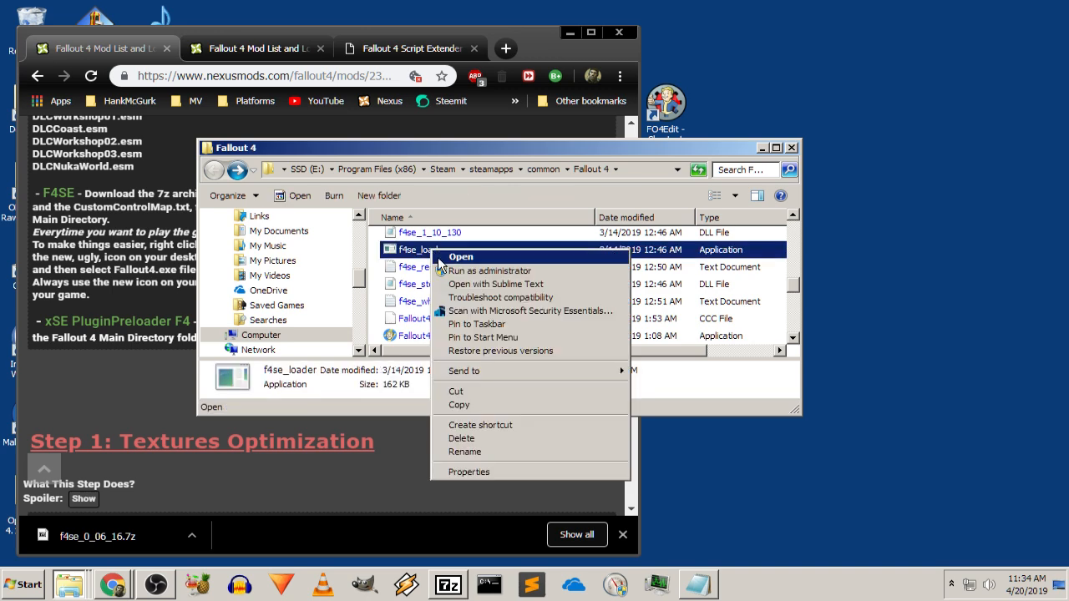
pyautogui.moveTo(515, 372)
pyautogui.click(660, 387)
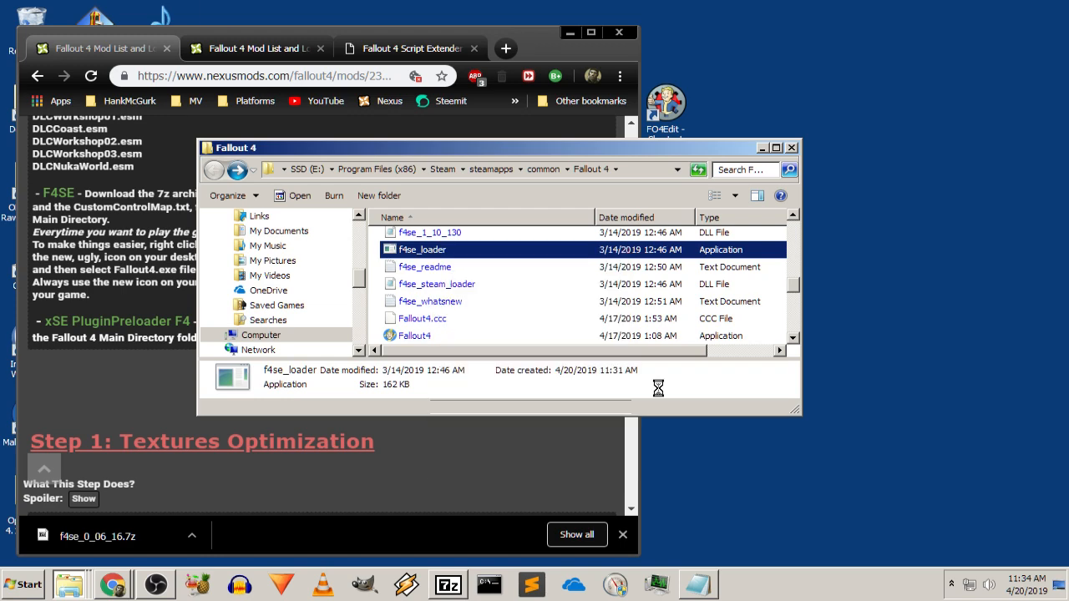
# Check the guide's instructions for changing the shortcut's icon, then move the f4se_loader desktop shortcut directly below the FO4EditQAC shortcut
pyautogui.click(762, 147)
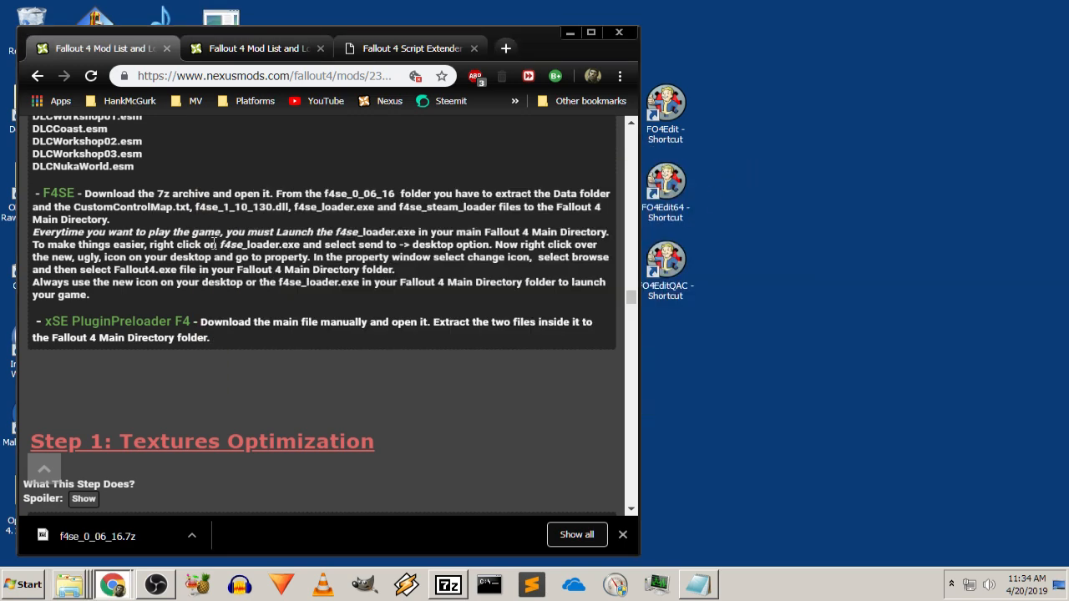
pyautogui.moveTo(154, 264); pyautogui.dragTo(410, 275)
pyautogui.click(389, 297)
pyautogui.click(570, 33)
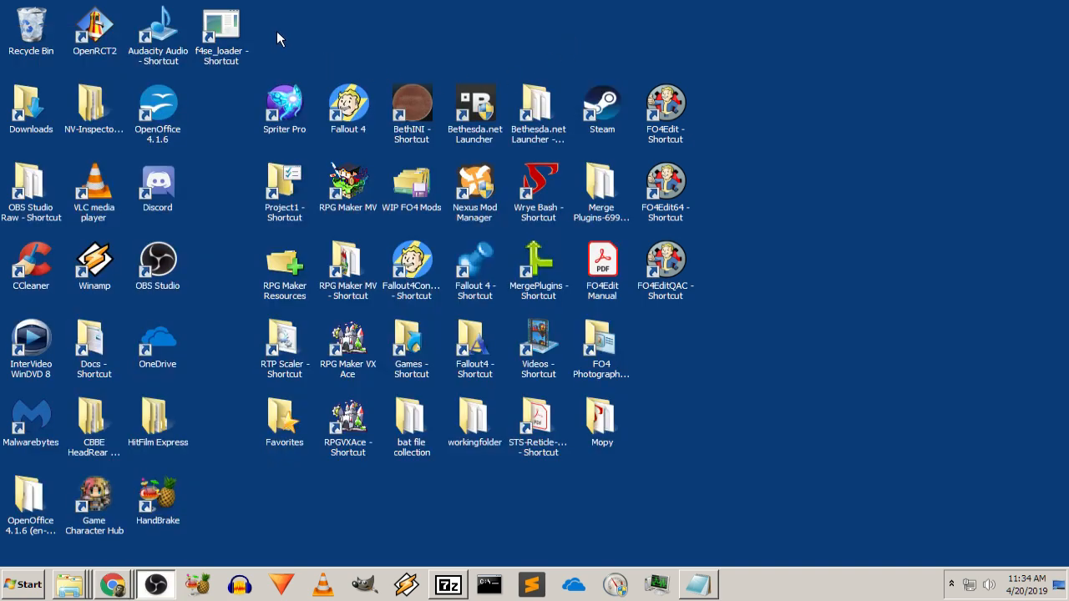
pyautogui.moveTo(231, 29); pyautogui.dragTo(676, 337)
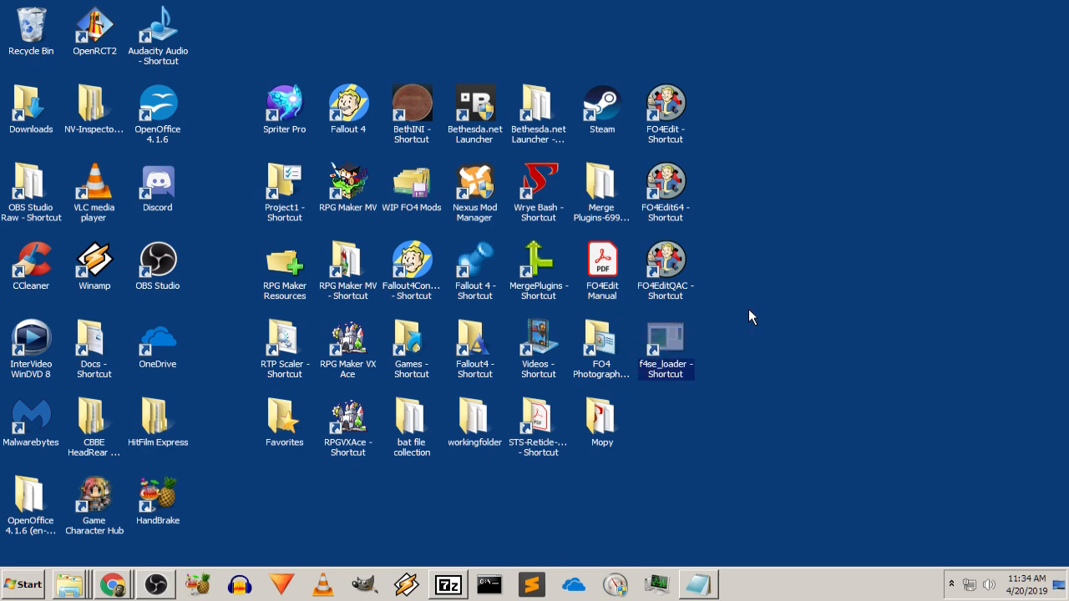
# Open the f4se_loader shortcut's properties and start browsing for a different icon file
pyautogui.rightClick(660, 359)
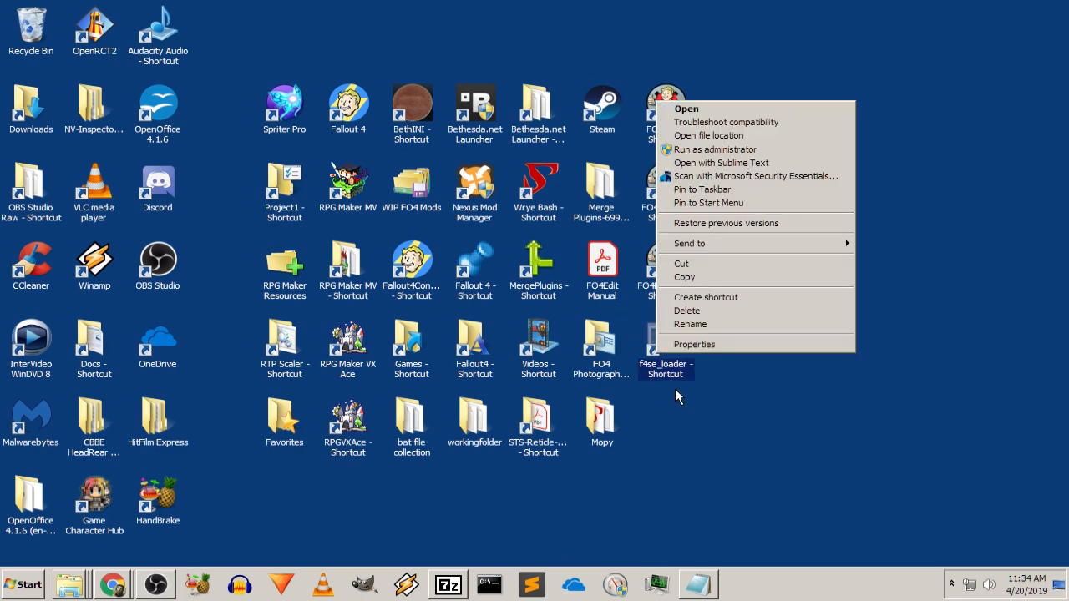
pyautogui.click(693, 345)
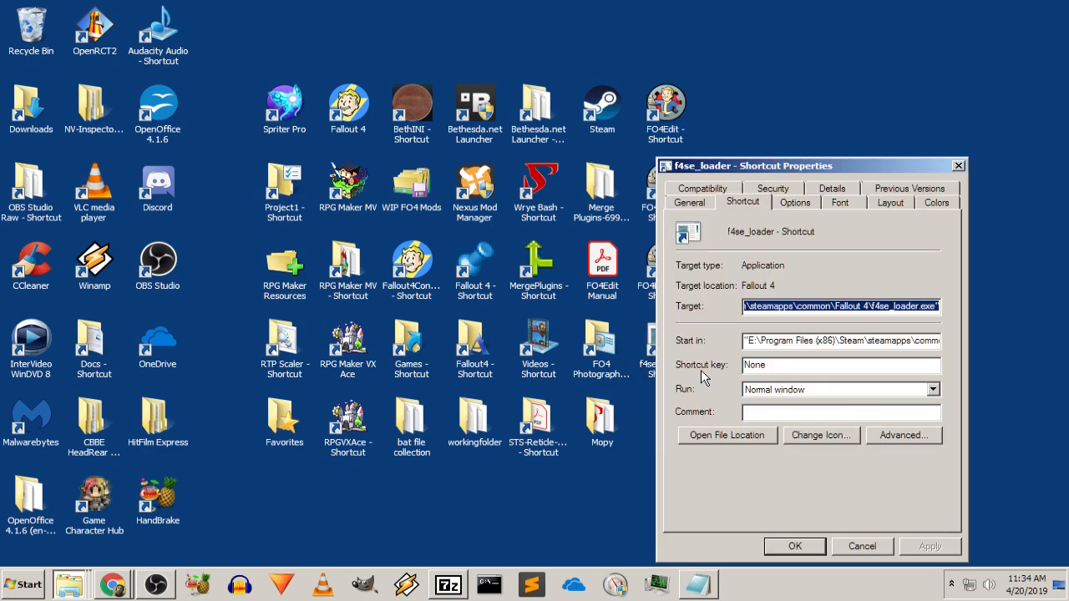
pyautogui.click(789, 440)
pyautogui.click(715, 305)
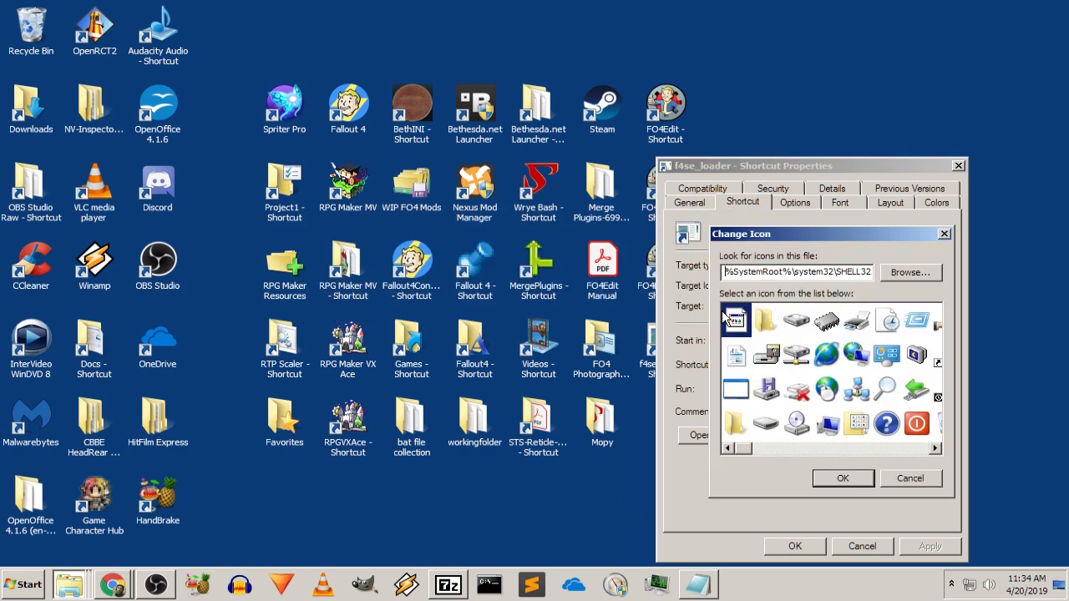
pyautogui.click(912, 277)
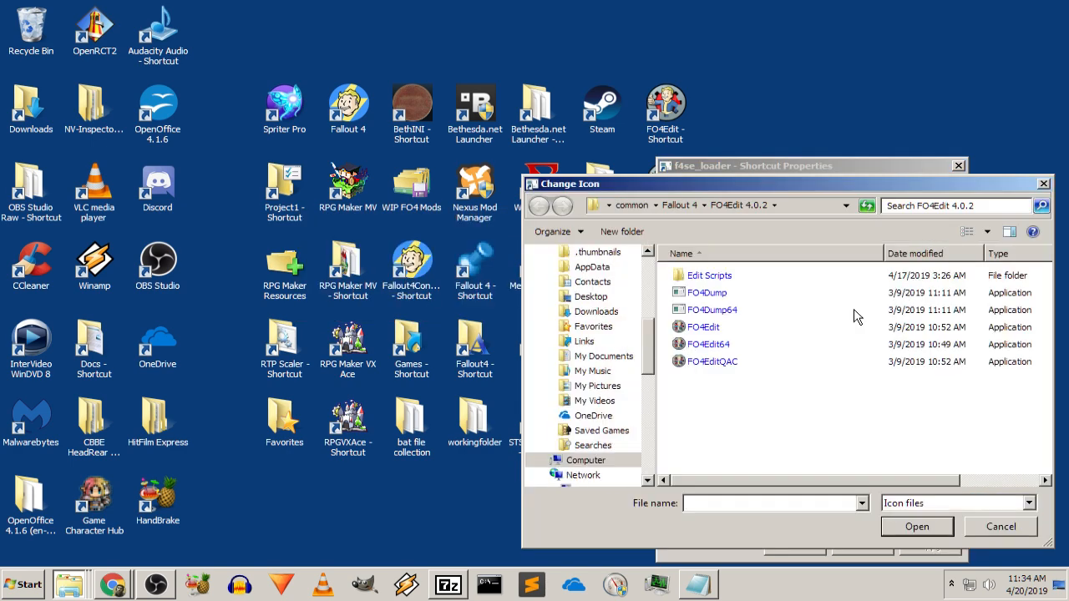
# Choose the Fallout4 application in the Fallout 4 main directory as the shortcut's icon source and apply its icon
pyautogui.click(674, 204)
pyautogui.click(722, 421)
pyautogui.scroll(-3, 721, 428)
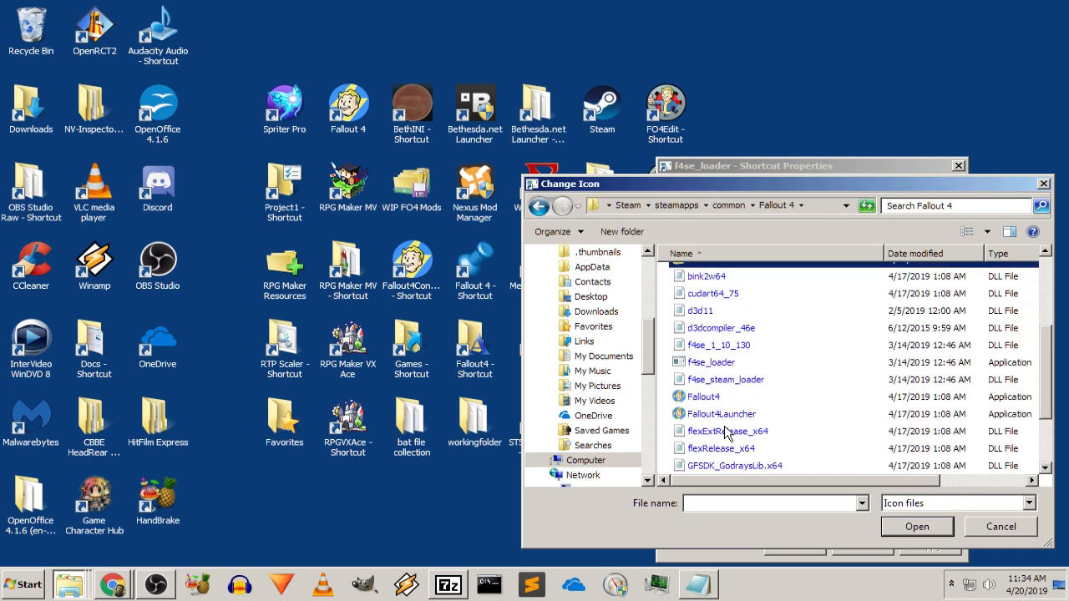
pyautogui.click(712, 398)
pyautogui.click(919, 527)
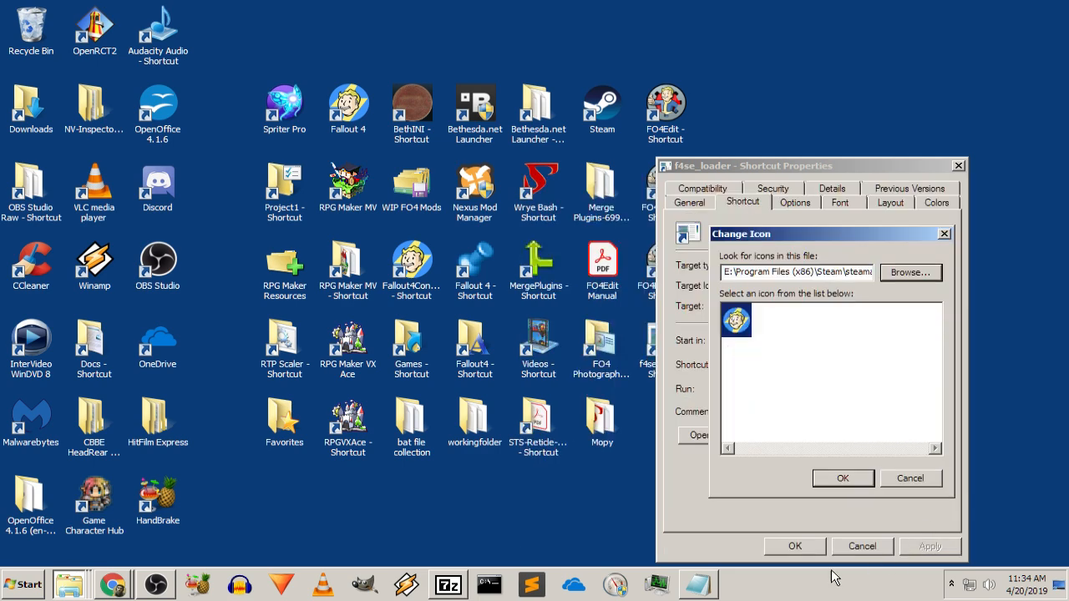
pyautogui.click(860, 477)
pyautogui.click(918, 547)
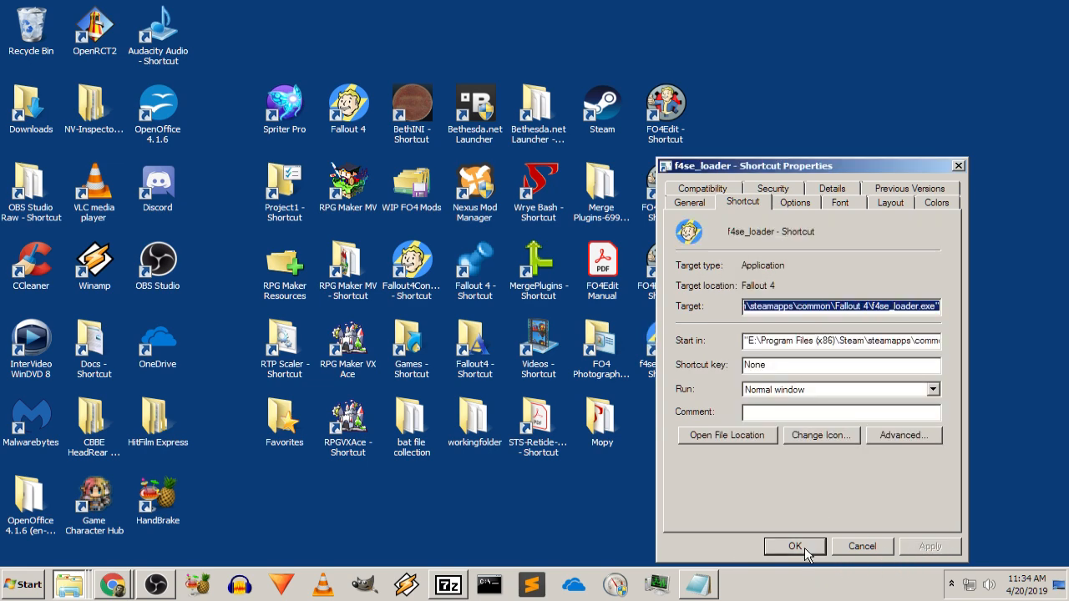
pyautogui.click(807, 547)
pyautogui.click(656, 343)
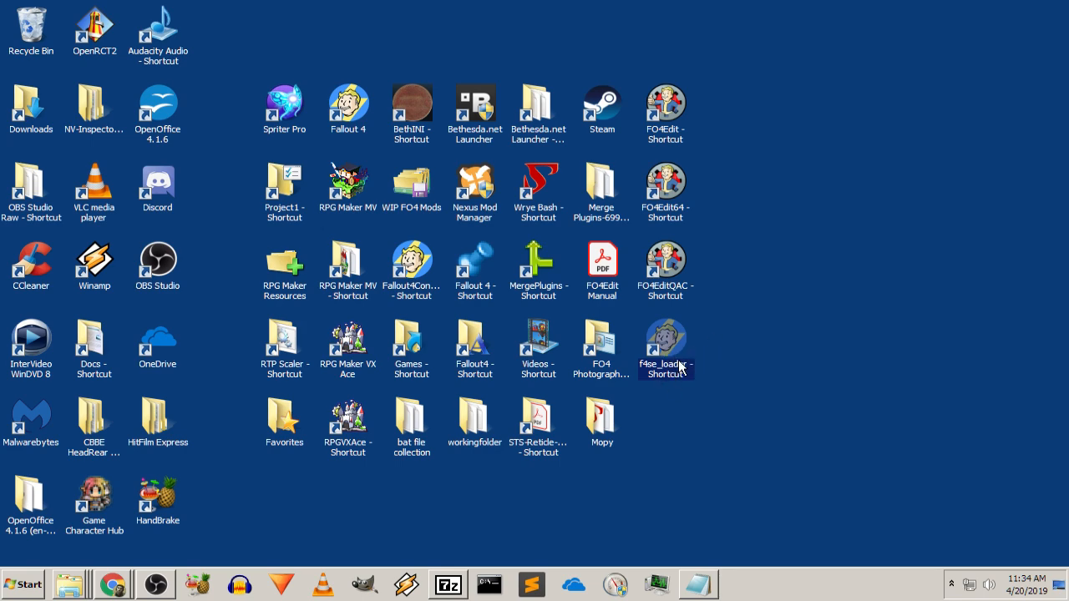
pyautogui.click(821, 361)
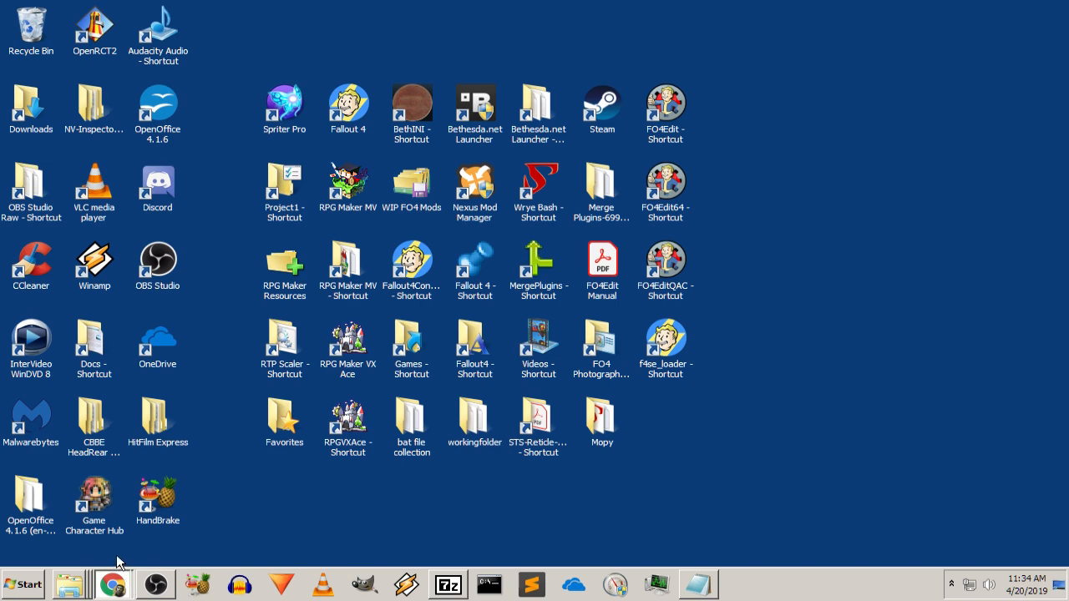
# Return to the mod guide in the browser, dismiss the finished download notice and minimize the browser
pyautogui.click(116, 581)
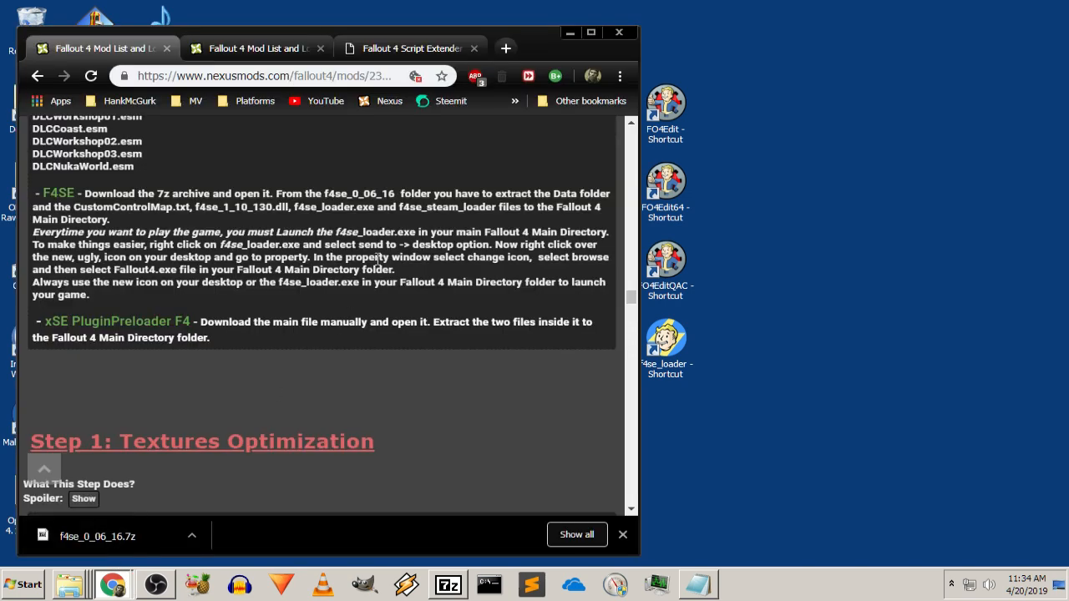
pyautogui.click(622, 535)
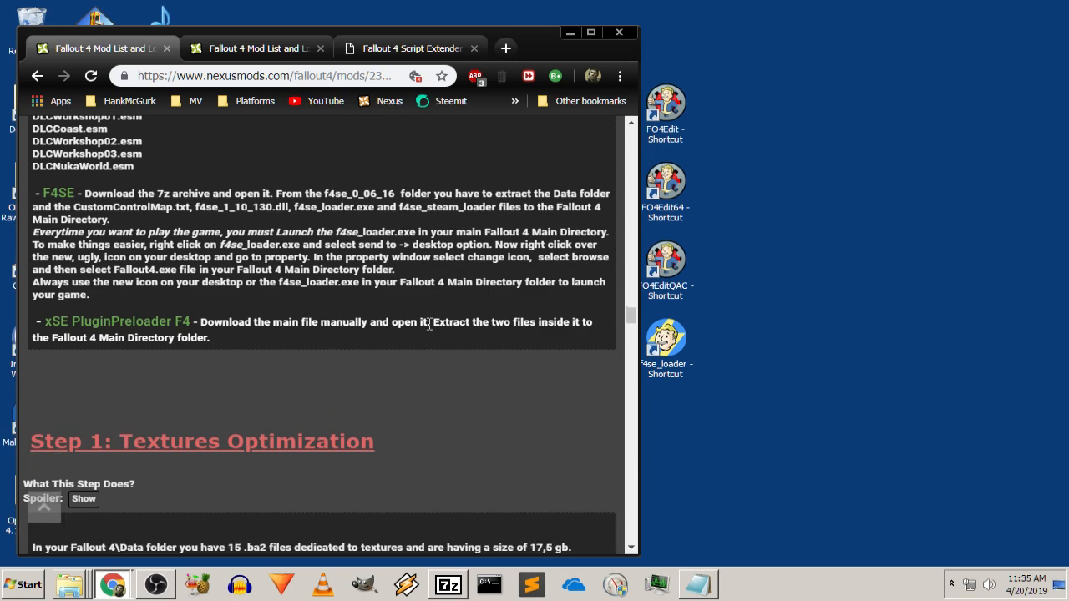
pyautogui.click(567, 33)
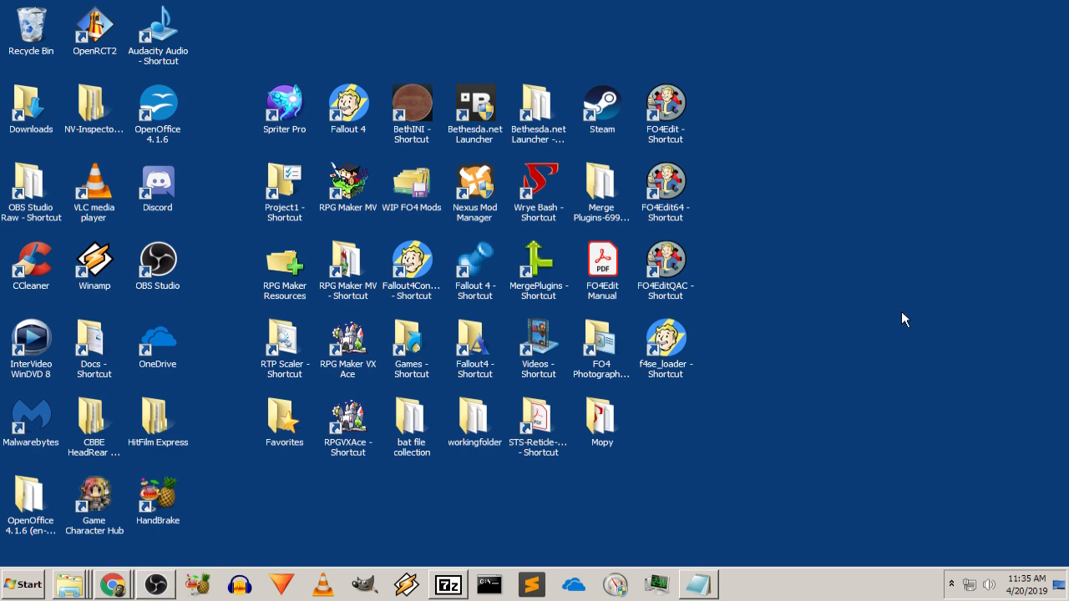
# Launch Steam from the desktop and close its news window over the Fallout 4 library page
pyautogui.rightClick(599, 116)
pyautogui.click(622, 123)
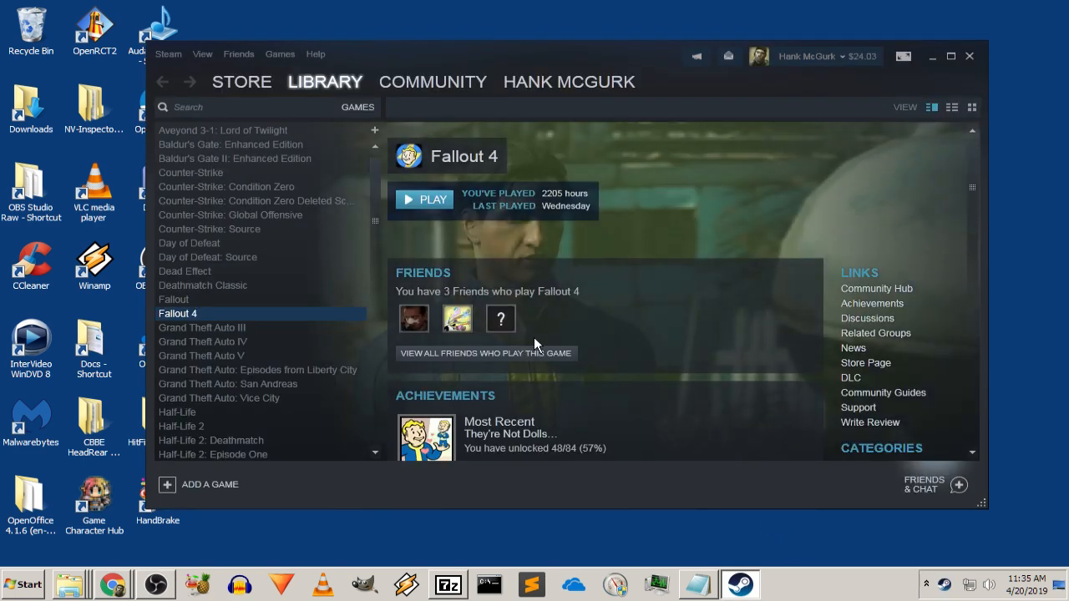
pyautogui.scroll(-2, 720, 221)
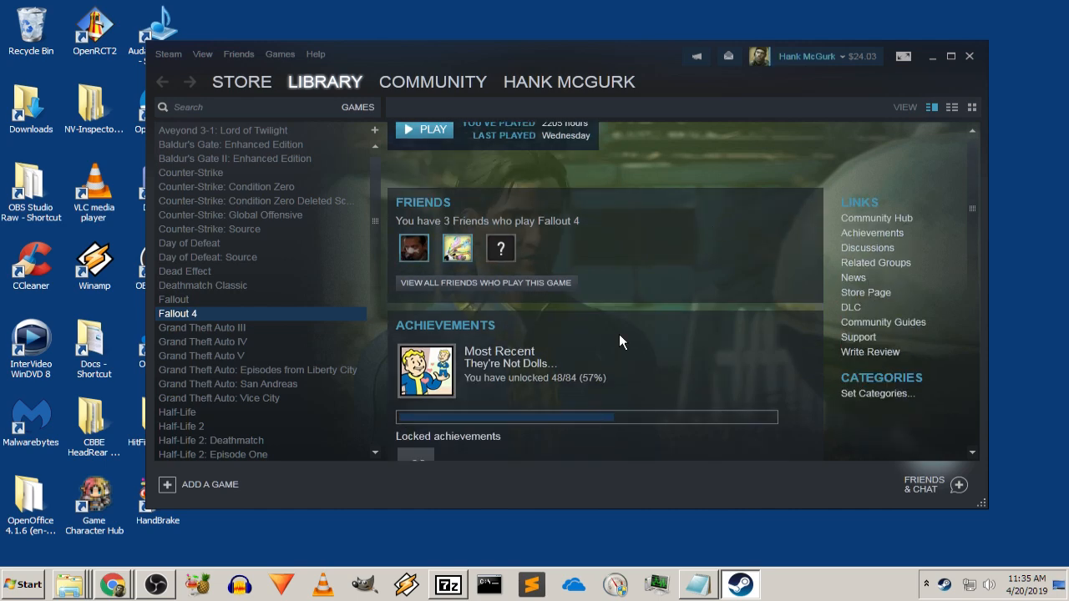
pyautogui.rightClick(270, 314)
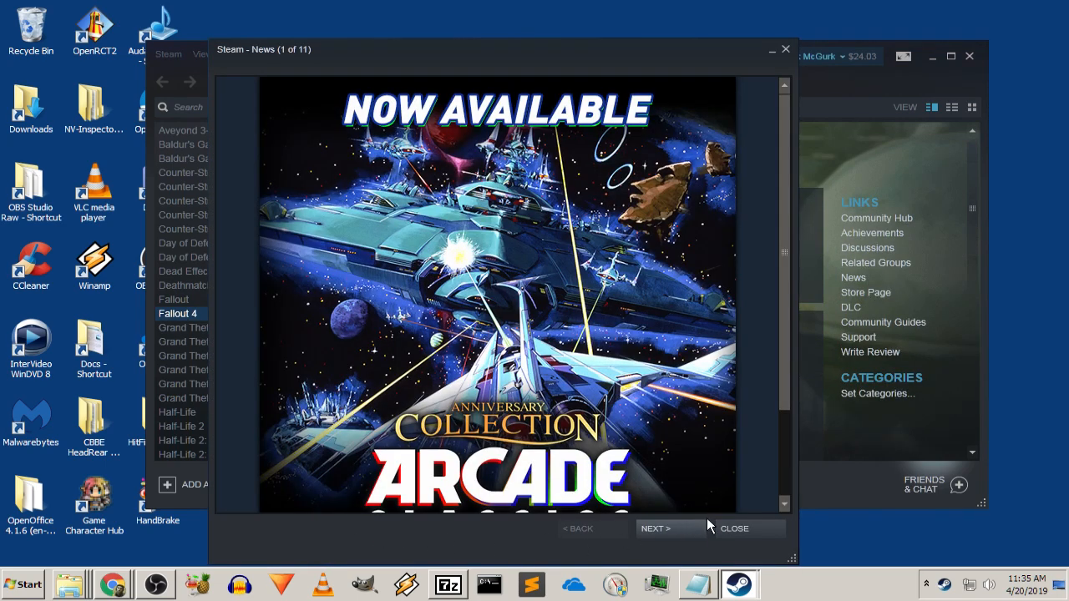
pyautogui.click(735, 527)
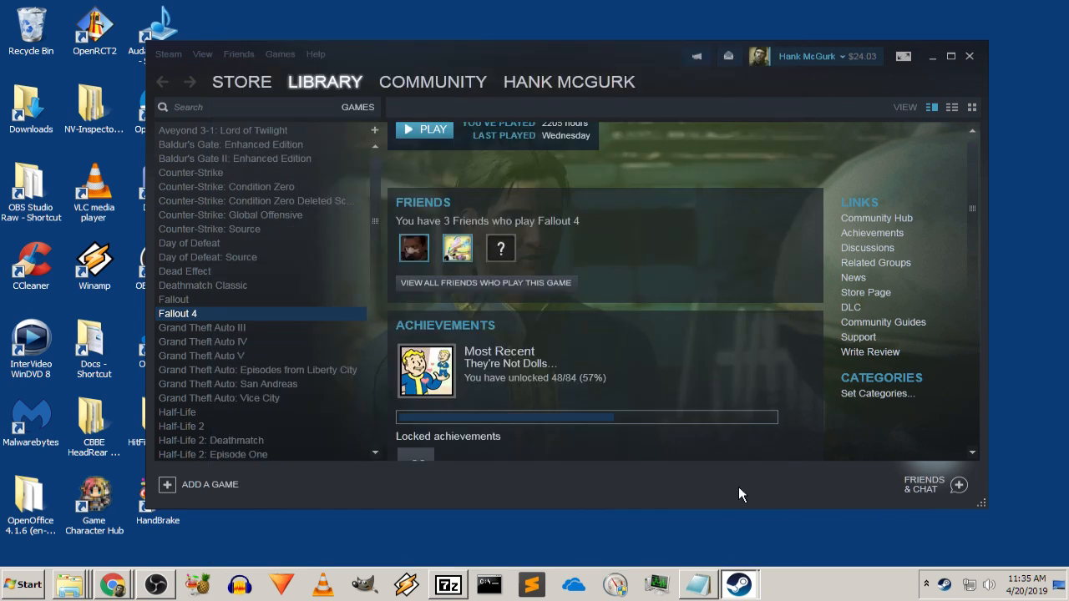
# Examine the automatic update setting in Fallout 4's Steam properties, then close the properties and the Steam window
pyautogui.rightClick(324, 314)
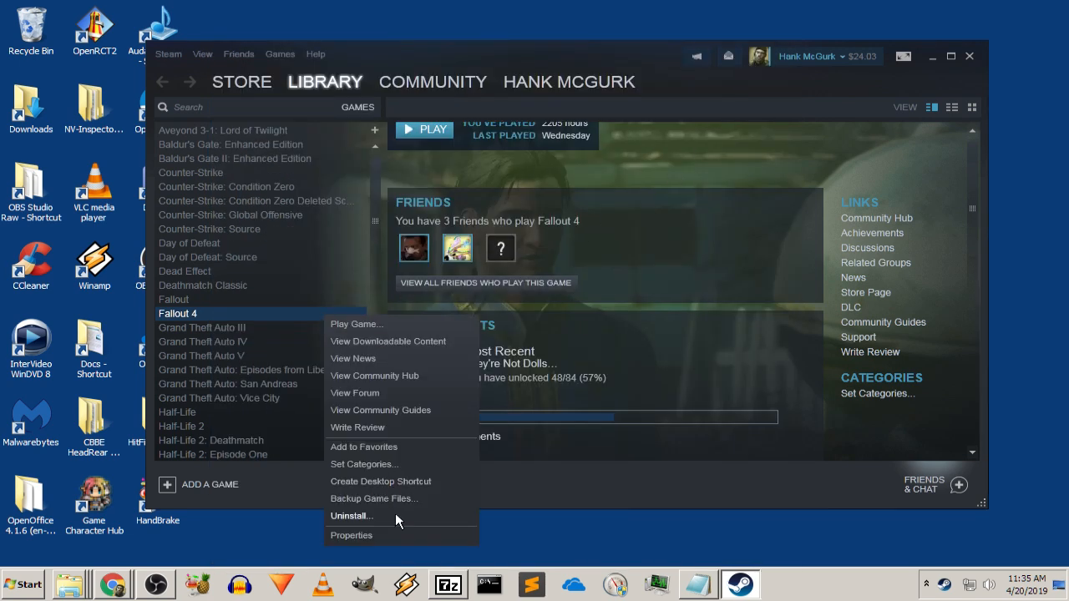
pyautogui.click(354, 535)
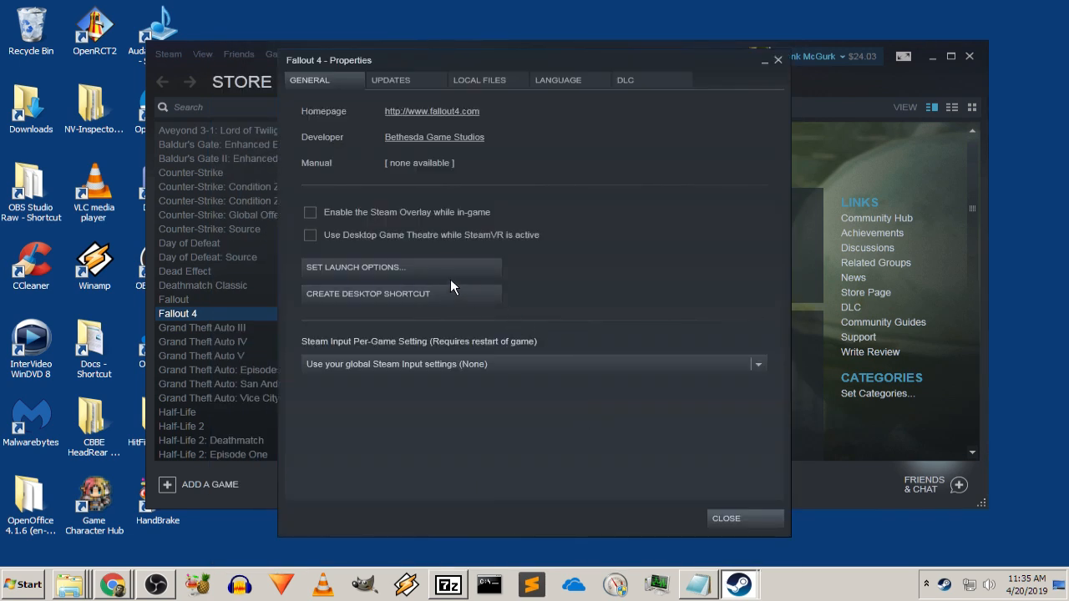
pyautogui.click(405, 82)
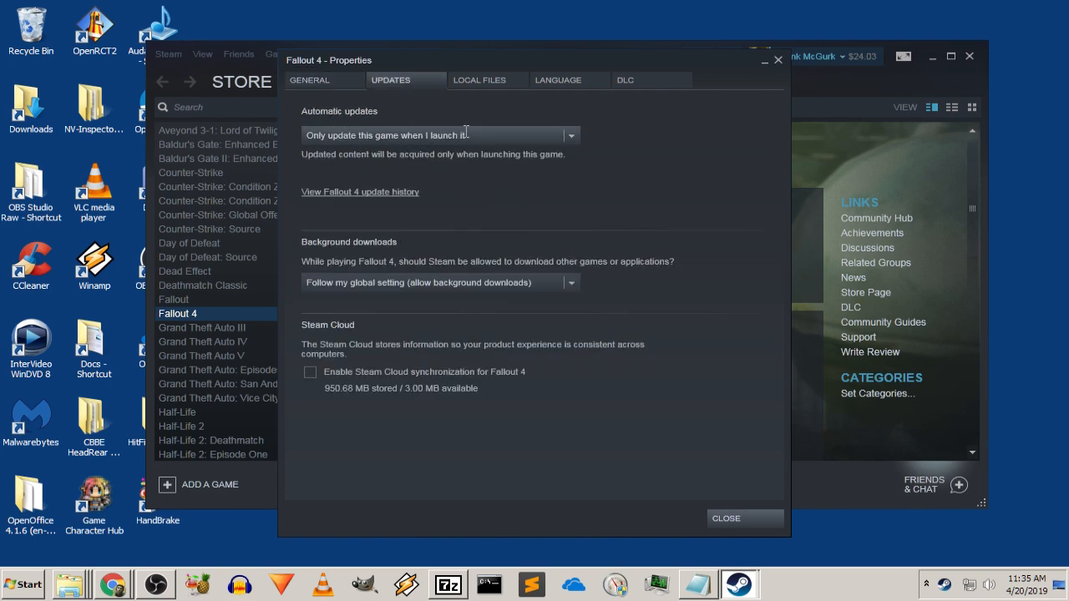
pyautogui.rightClick(479, 134)
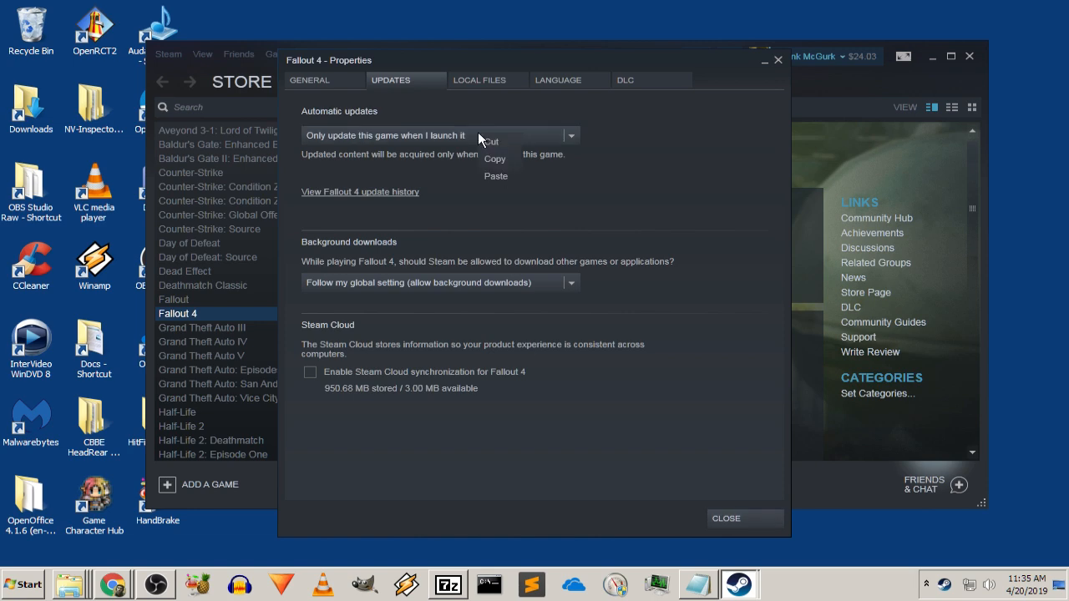
pyautogui.click(448, 174)
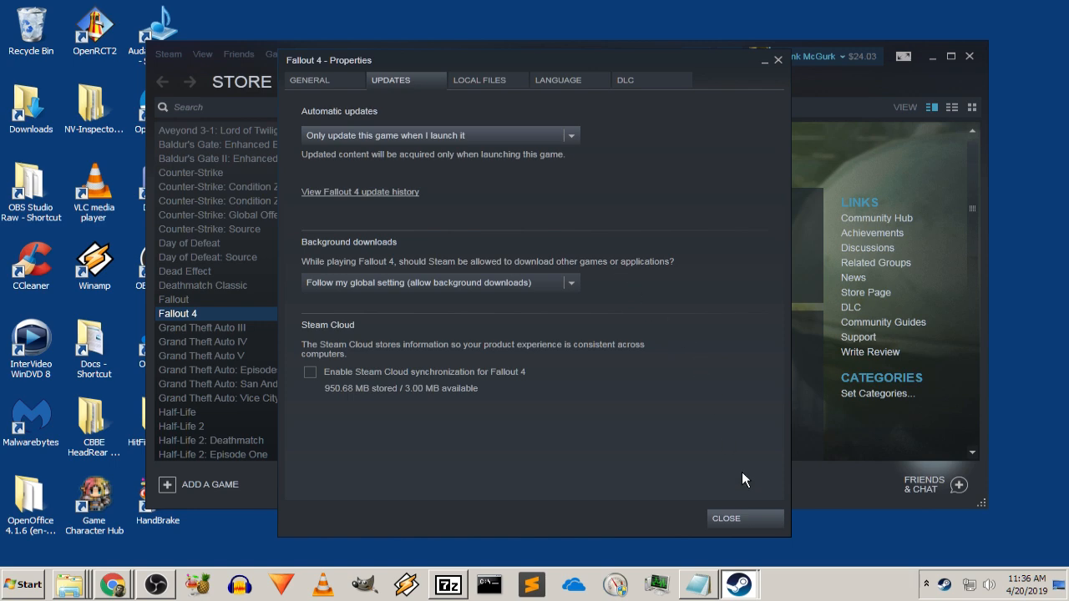
pyautogui.click(748, 519)
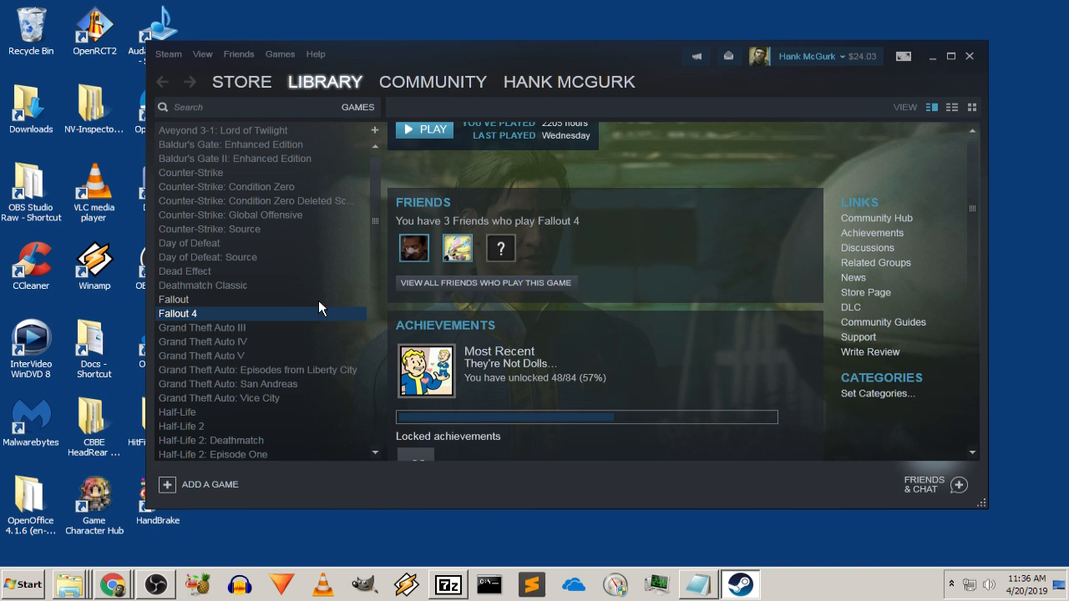
pyautogui.scroll(2, 727, 187)
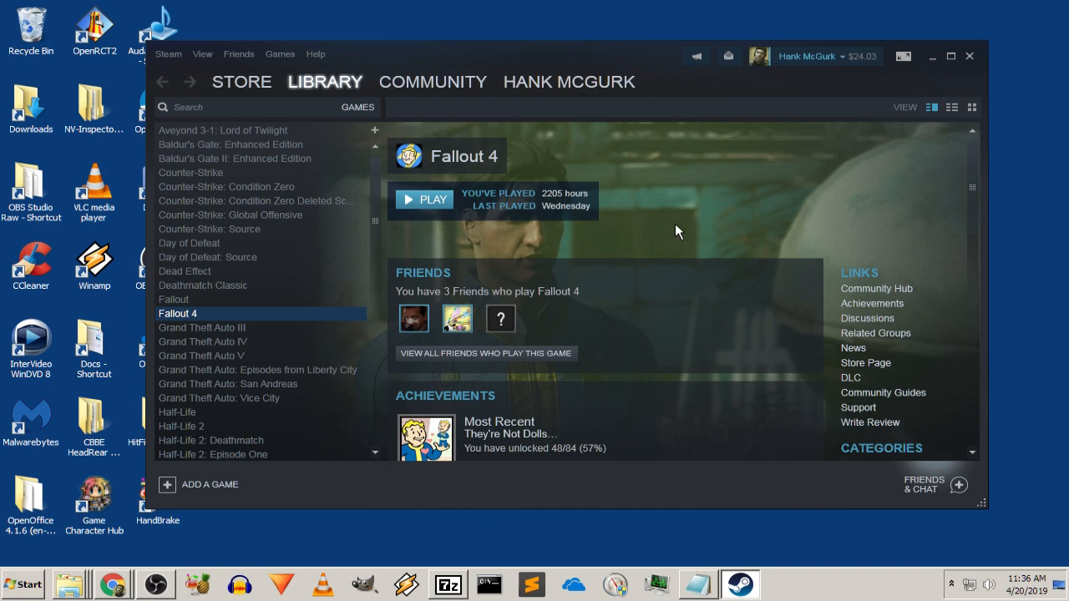
pyautogui.click(970, 56)
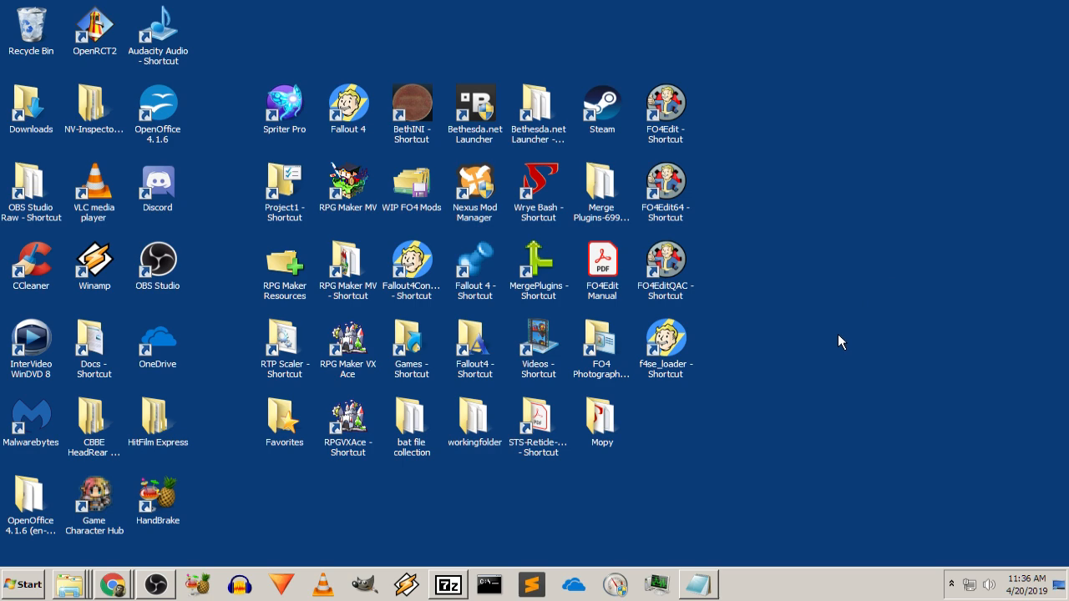
# Review the guide's F4SE instructions in the browser on changing the icon and launching the game through the new desktop shortcut
pyautogui.click(115, 584)
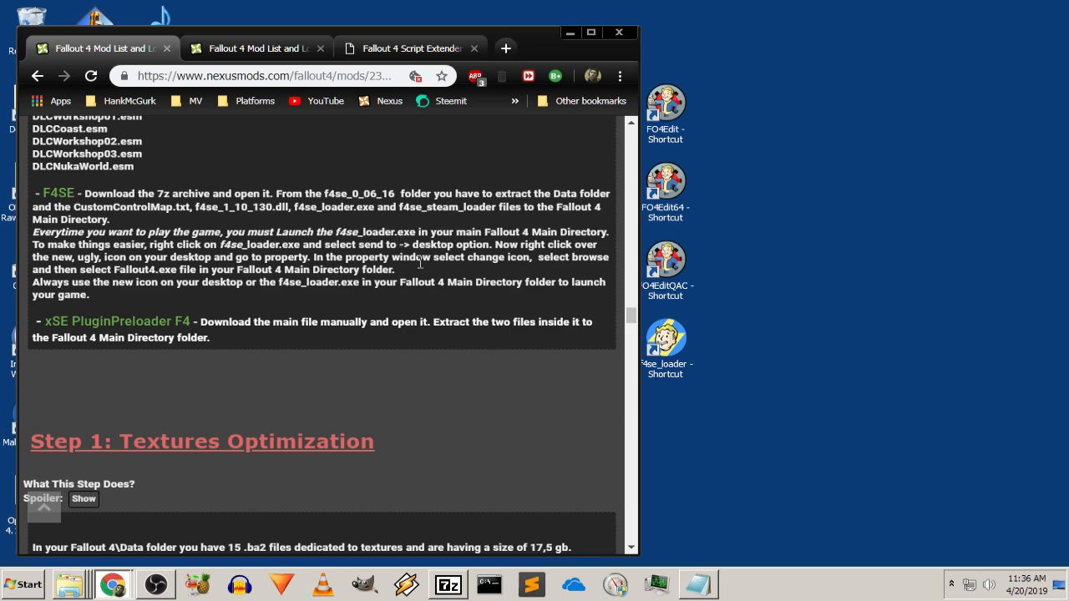
pyautogui.moveTo(423, 268); pyautogui.dragTo(357, 261)
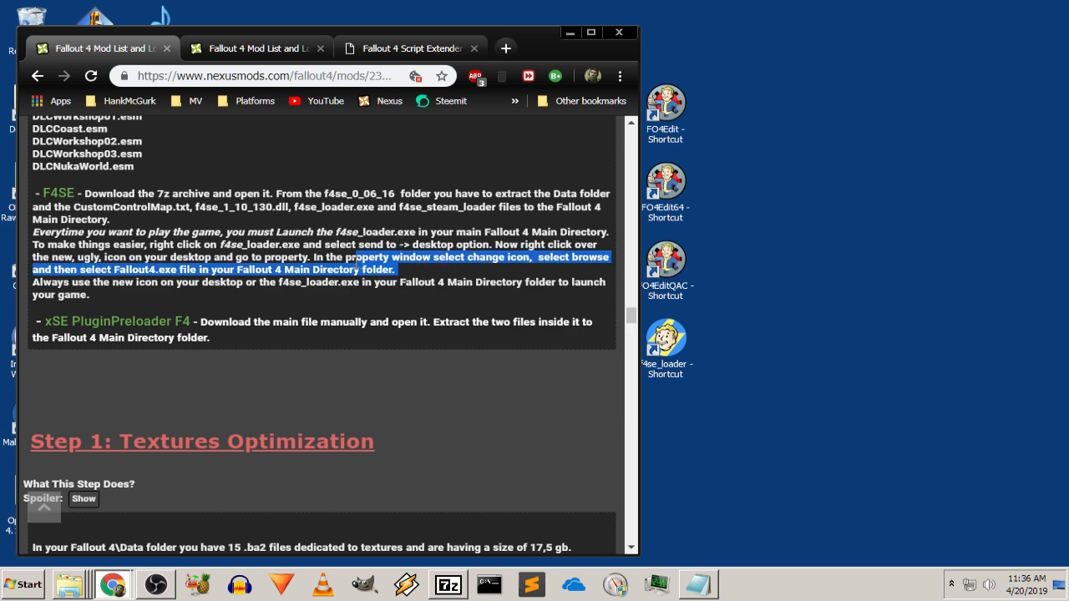
pyautogui.click(377, 251)
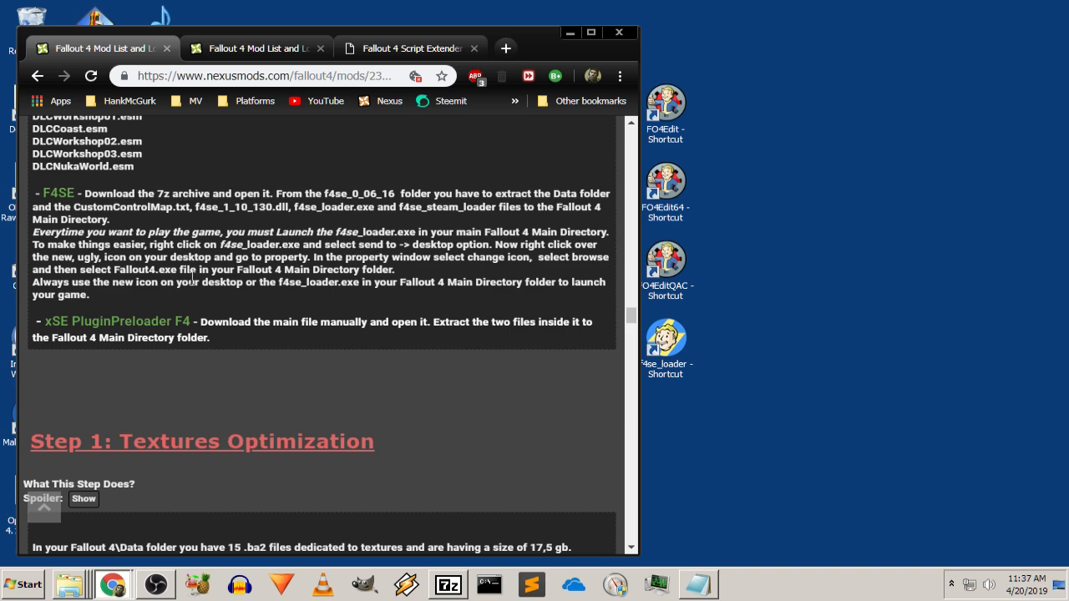
pyautogui.click(772, 370)
pyautogui.click(676, 343)
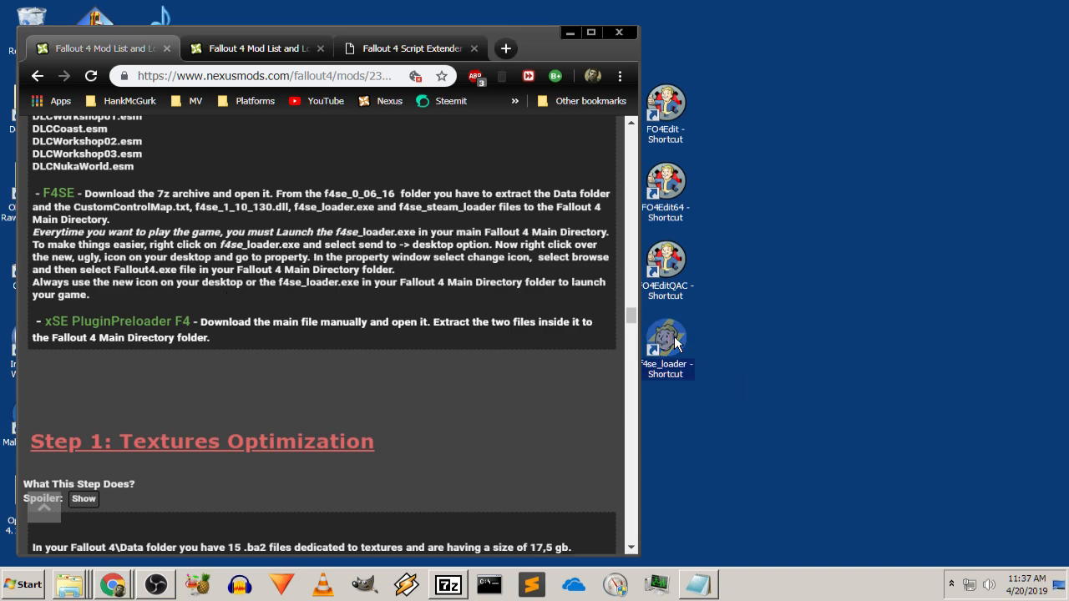
pyautogui.click(325, 300)
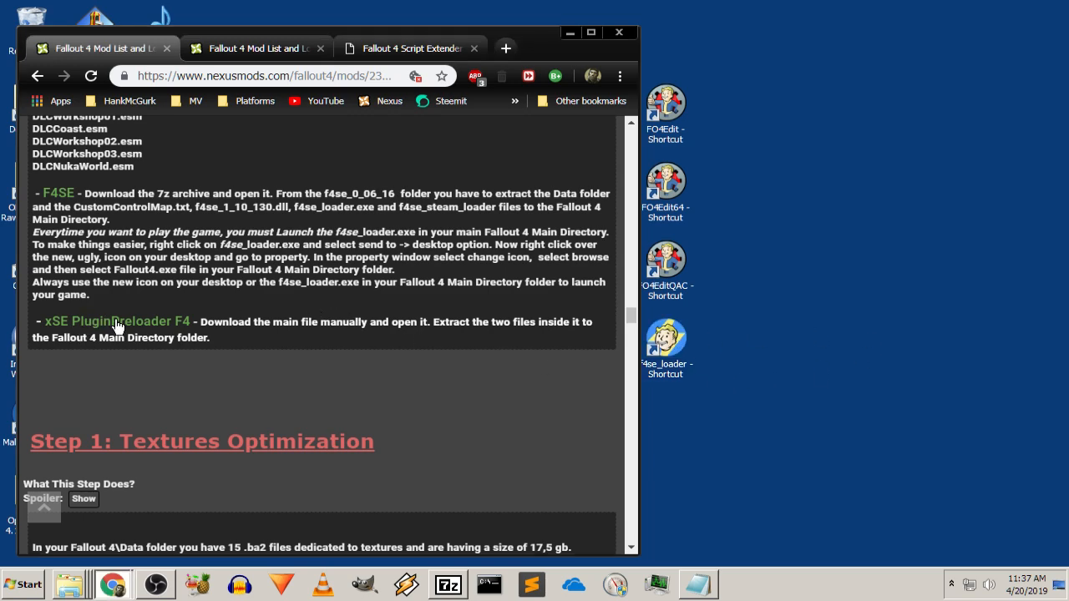
# Open the guide's xSE PluginPreloader F4 link in a new tab, maximize the browser and show the main file's download options
pyautogui.rightClick(161, 326)
pyautogui.click(170, 329)
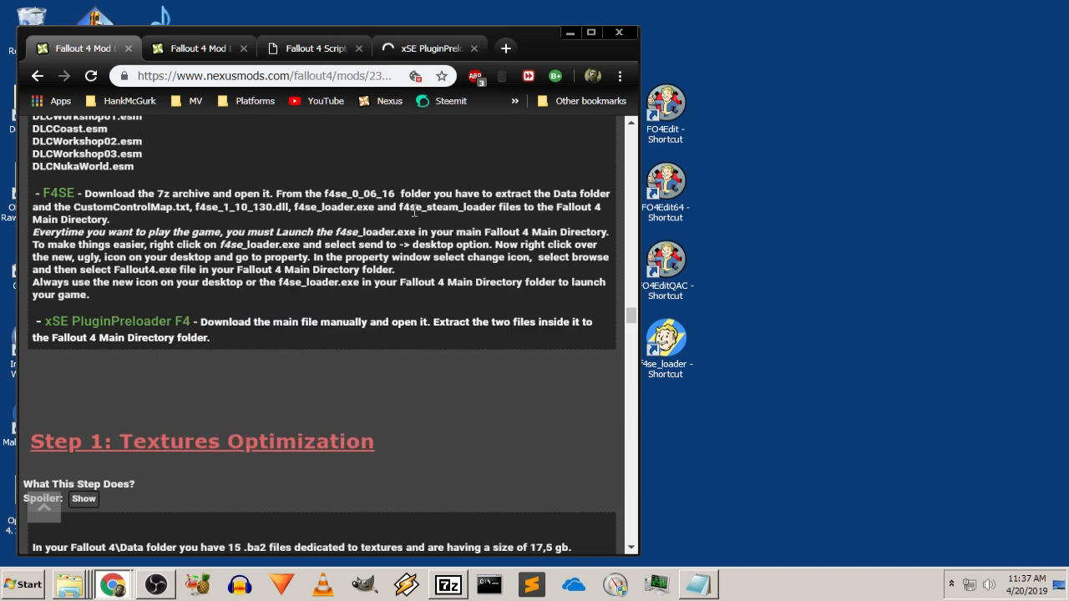
pyautogui.click(424, 52)
pyautogui.scroll(-6, 467, 282)
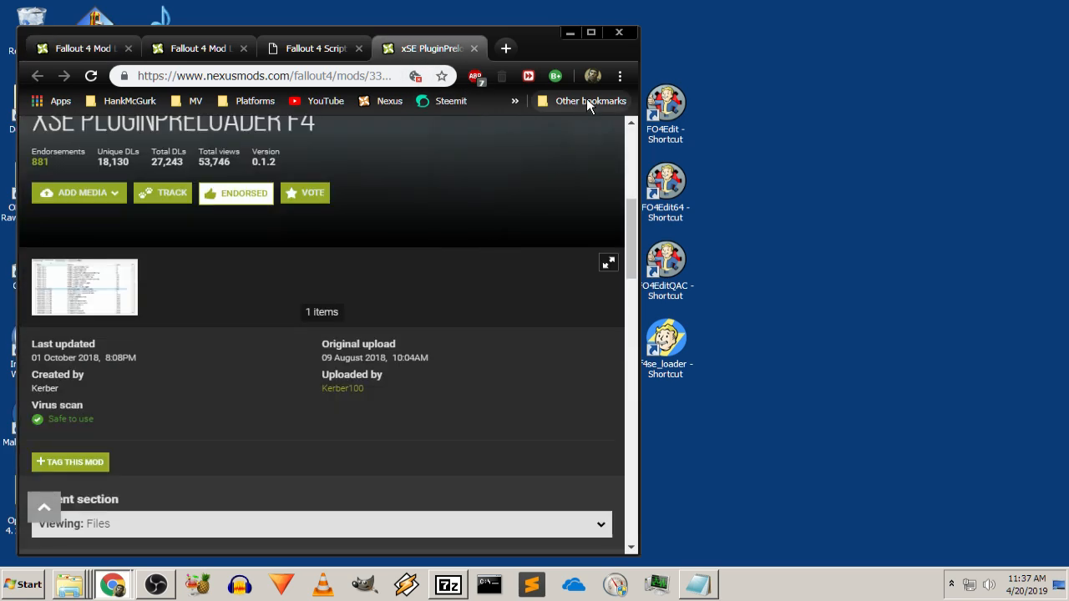
pyautogui.click(592, 31)
pyautogui.scroll(-4, 741, 294)
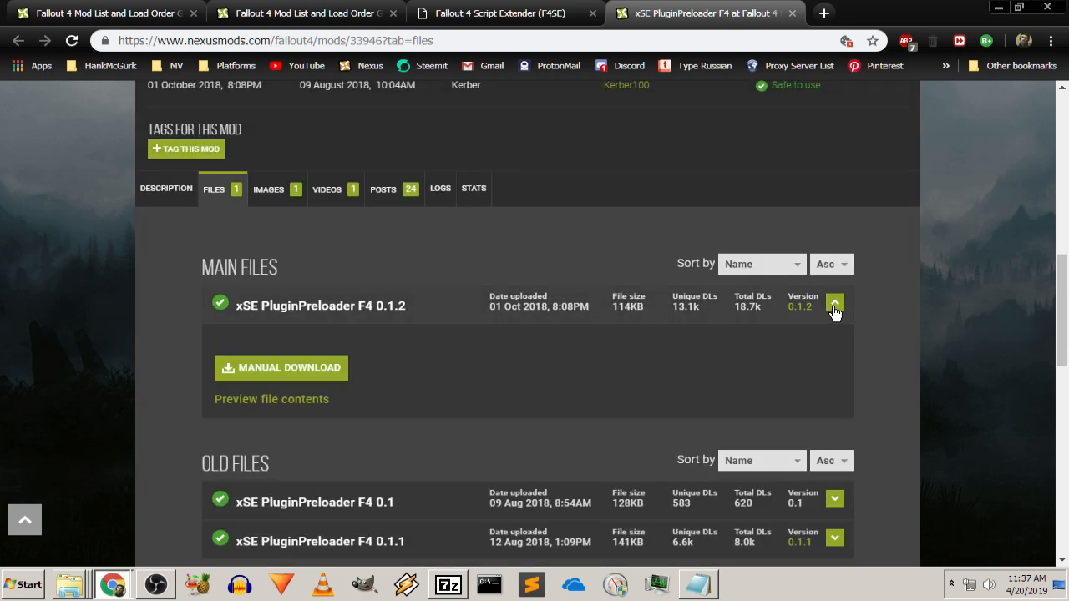
# Open the xSE PluginPreloader F4 mod description and read what it does and whether it is needed
pyautogui.scroll(-2, 459, 372)
pyautogui.scroll(3, 181, 320)
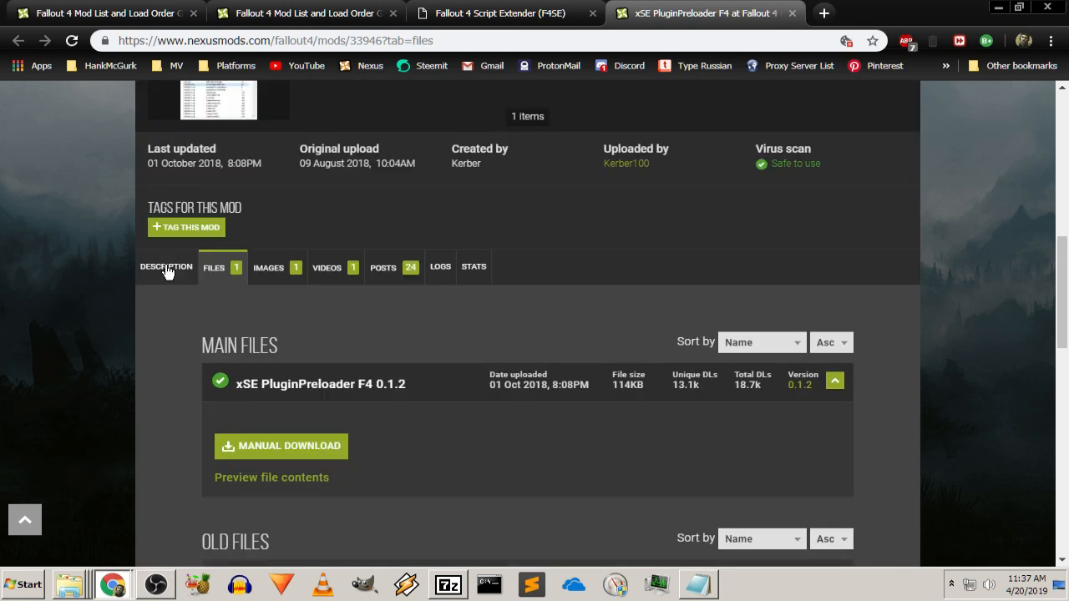
pyautogui.click(167, 267)
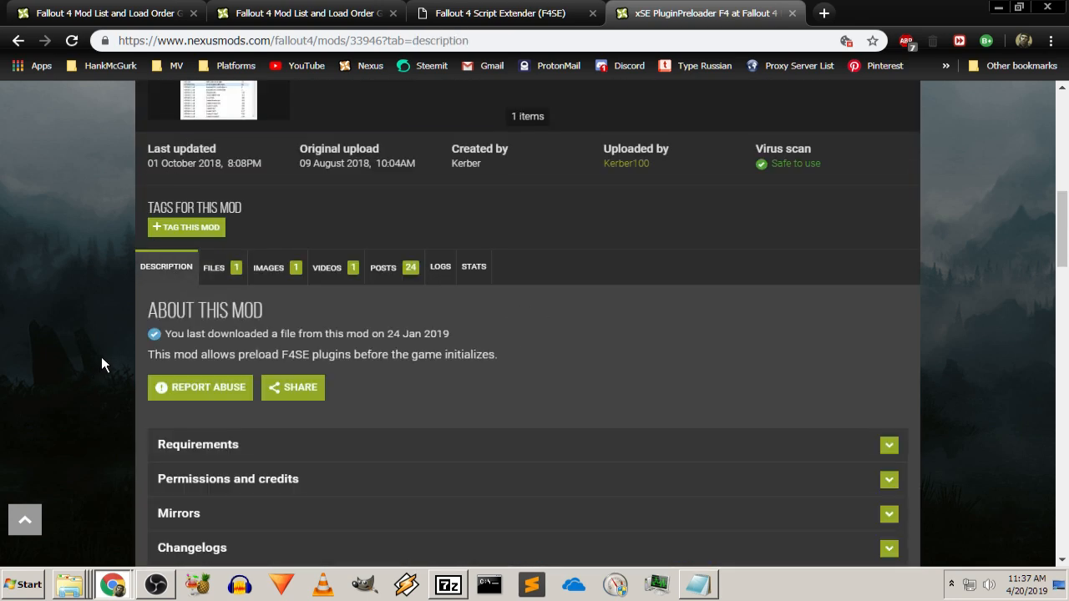
pyautogui.scroll(-3, 102, 357)
pyautogui.moveTo(179, 362); pyautogui.dragTo(498, 381)
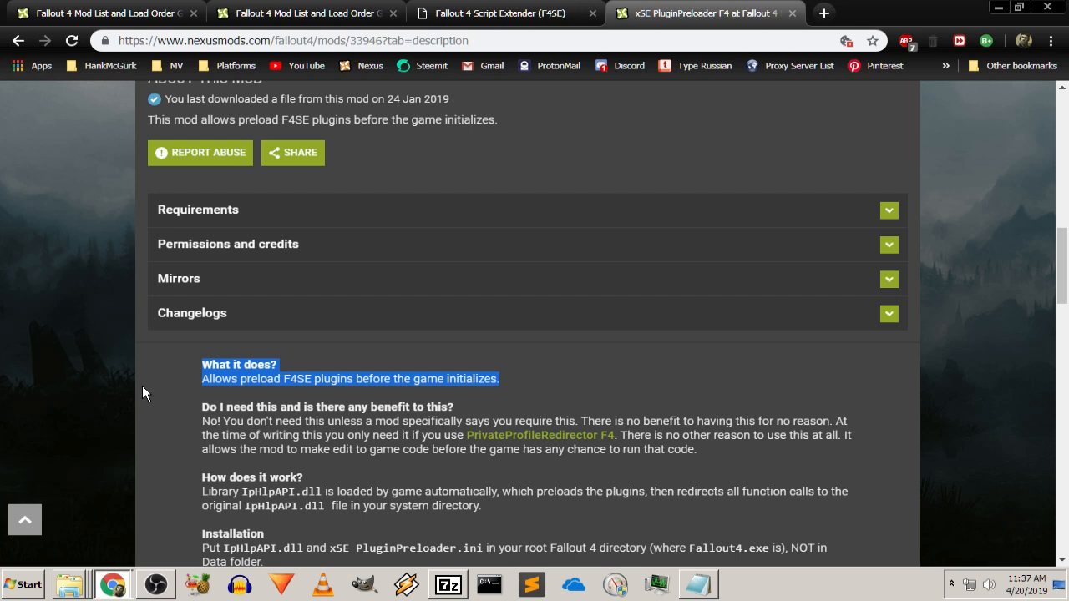
pyautogui.scroll(-1, 228, 349)
pyautogui.moveTo(208, 330); pyautogui.dragTo(226, 356)
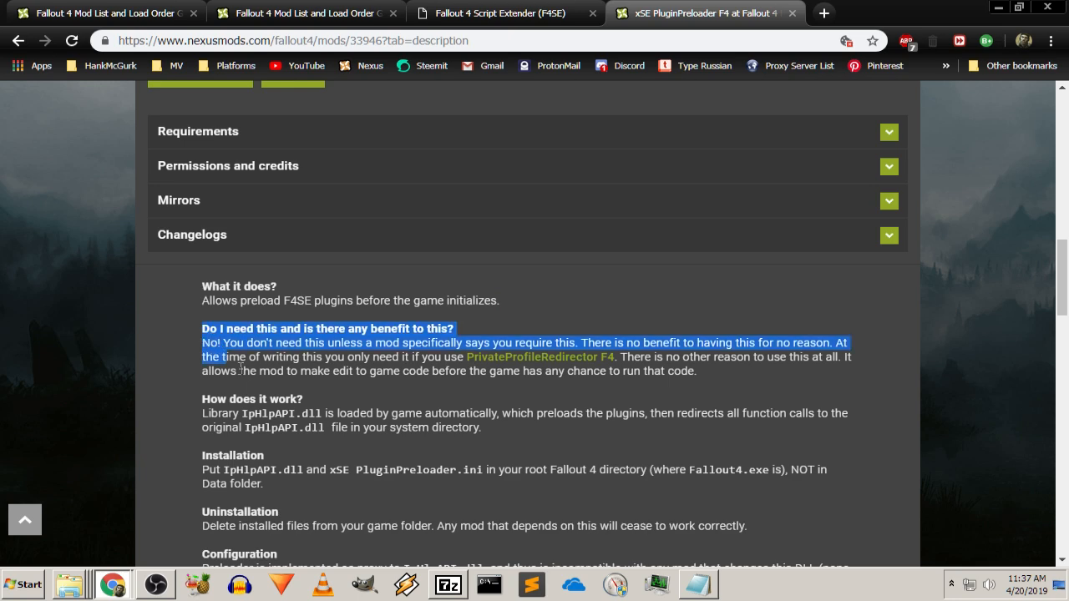
pyautogui.click(242, 369)
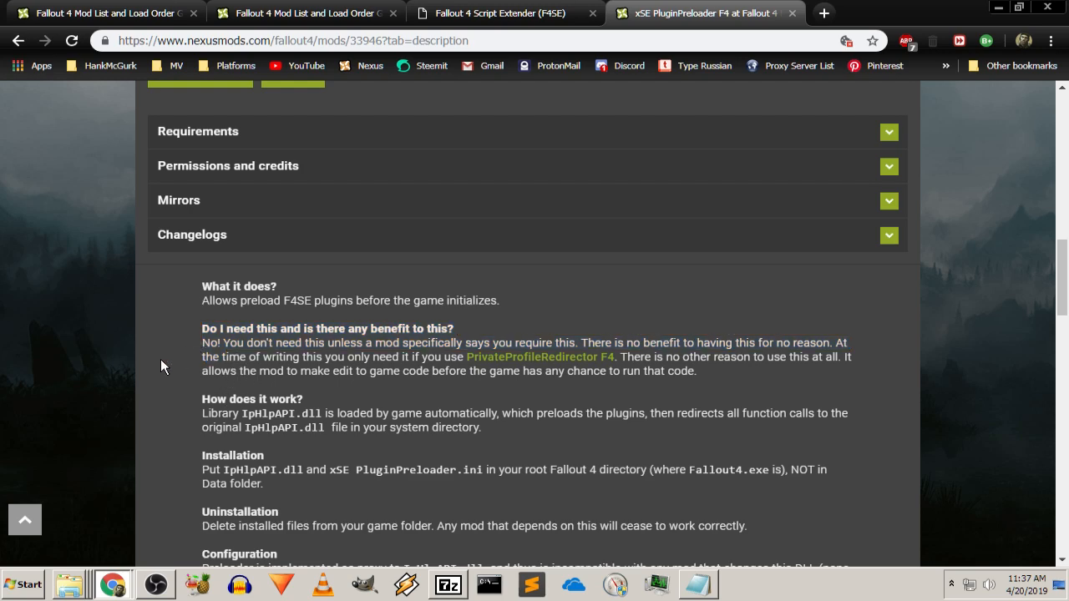
# Read the description's installation, configuration and Q&A sections through to the credits, then return to the start of the description
pyautogui.scroll(-2, 161, 361)
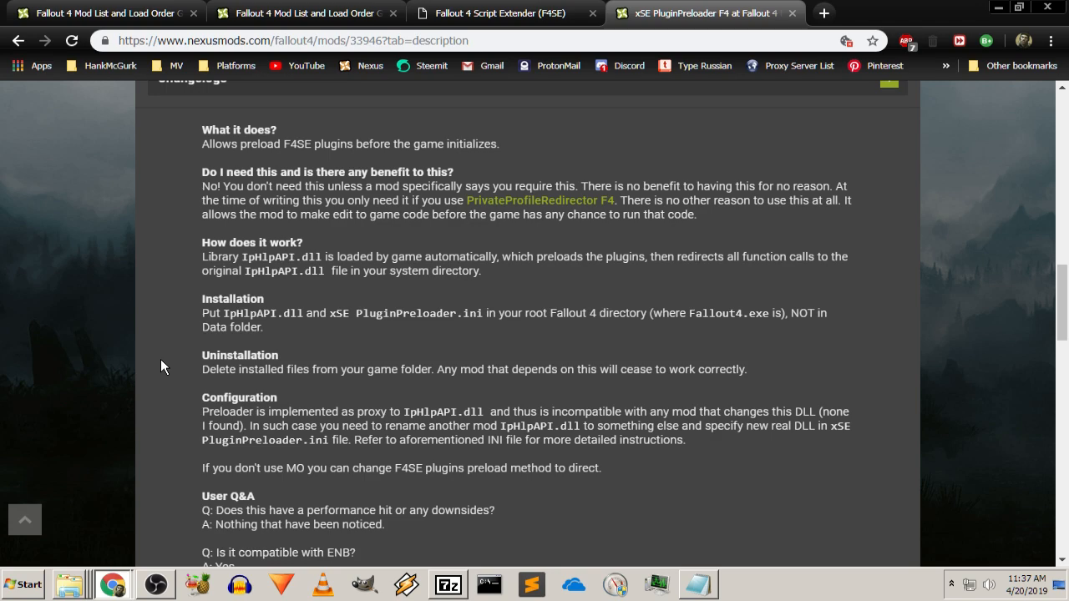
pyautogui.scroll(-2, 162, 361)
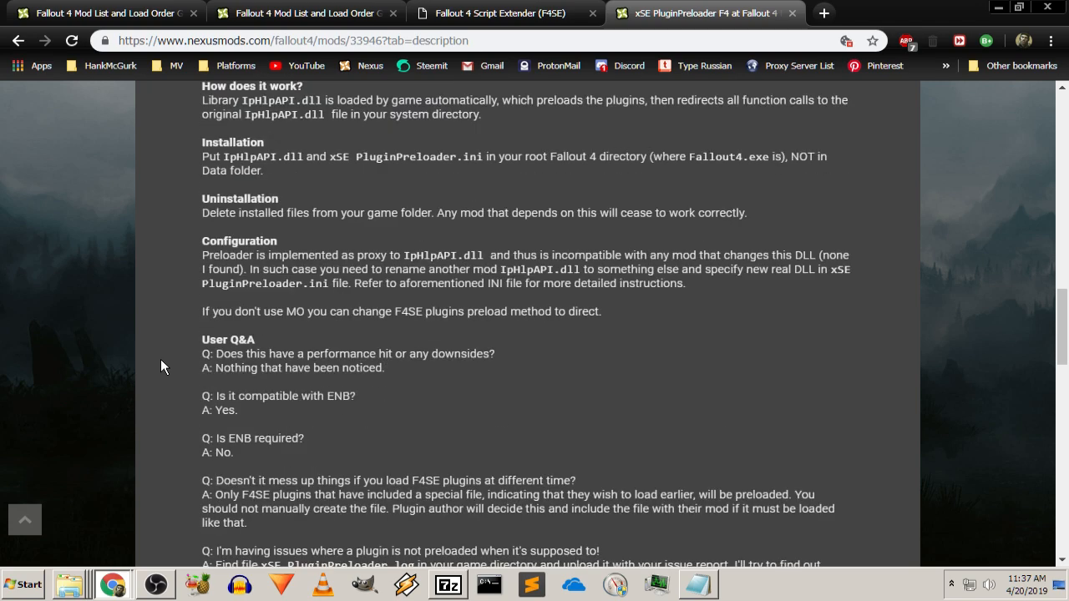
pyautogui.scroll(-7, 164, 361)
pyautogui.scroll(12, 173, 370)
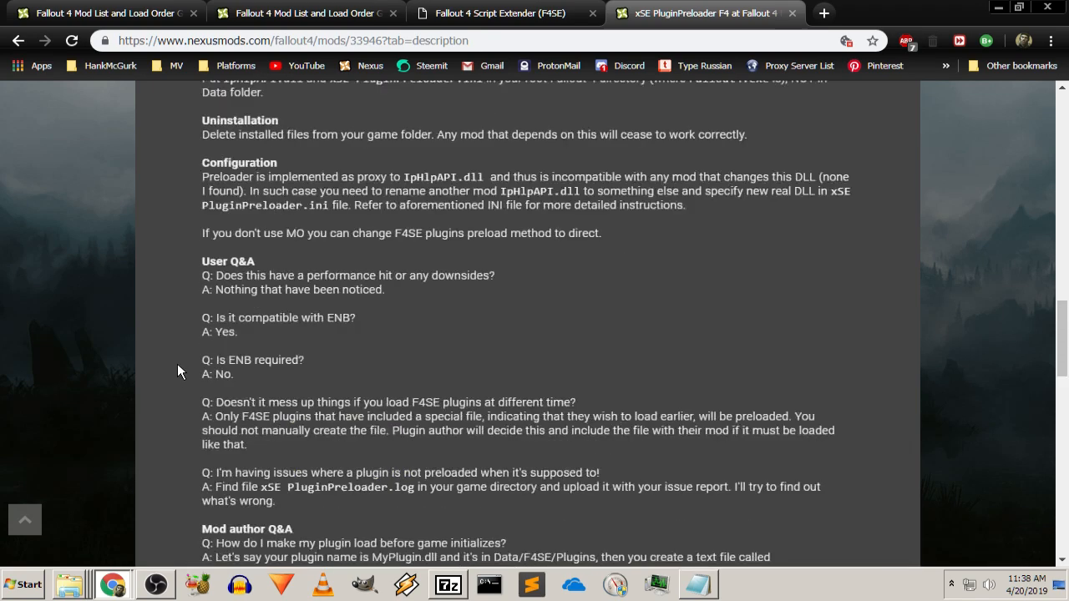
pyautogui.scroll(-8, 192, 367)
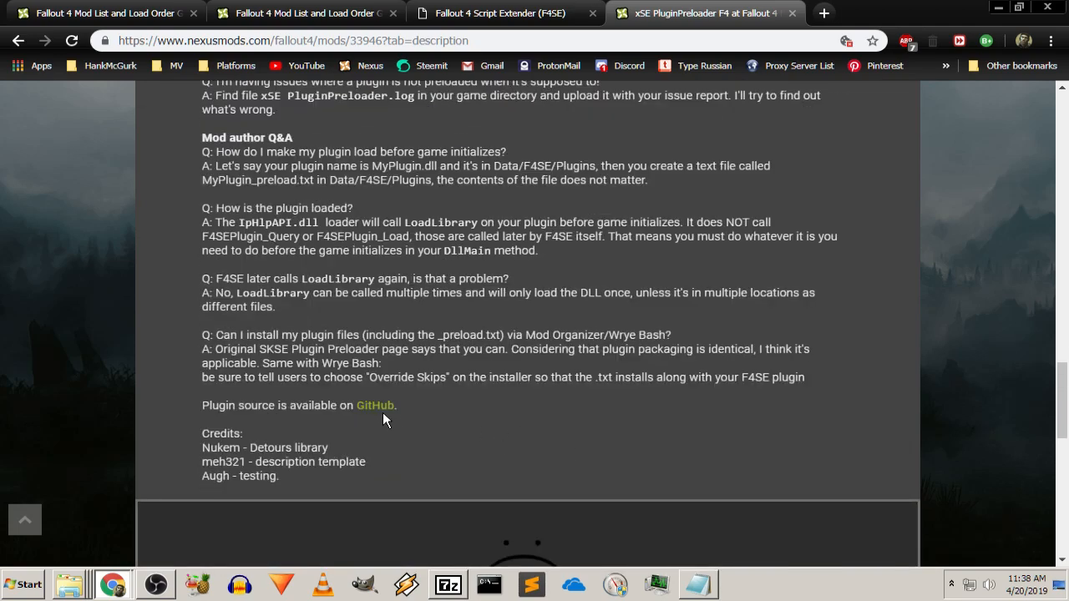
pyautogui.scroll(3, 393, 407)
pyautogui.scroll(10, 409, 401)
pyautogui.scroll(2, 569, 430)
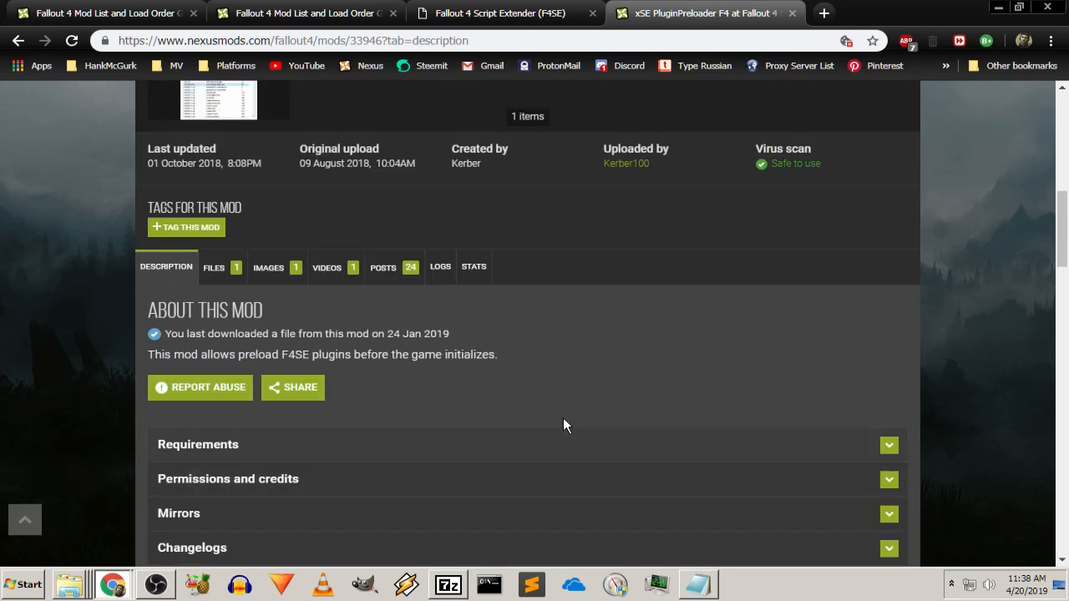
# Manually download the main file xSE PluginPreloader F4 0.1.2 and dismiss the download overlay
pyautogui.click(218, 268)
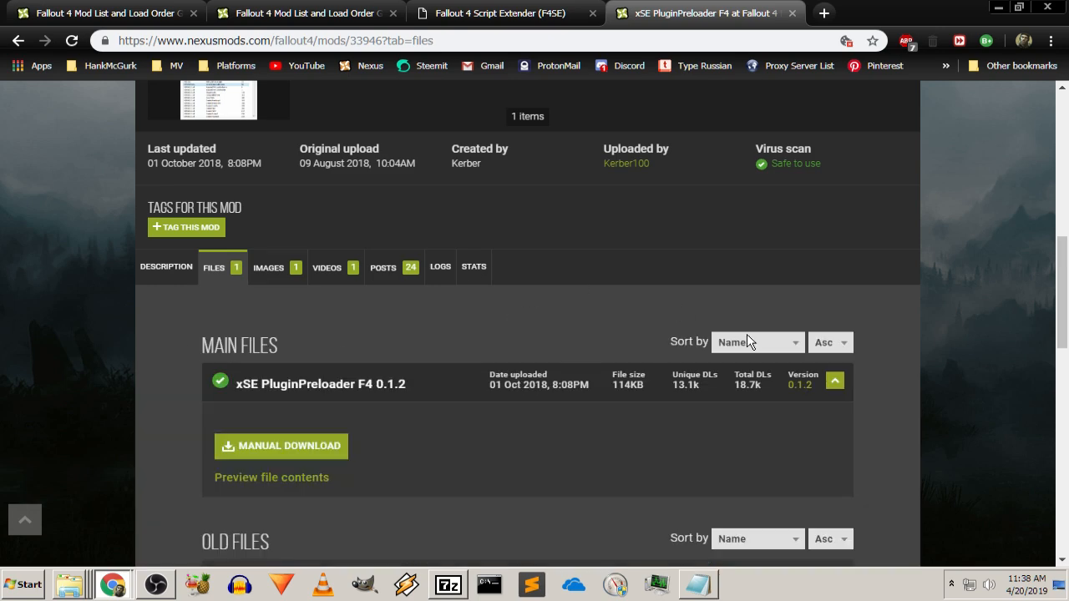
pyautogui.scroll(-1, 423, 334)
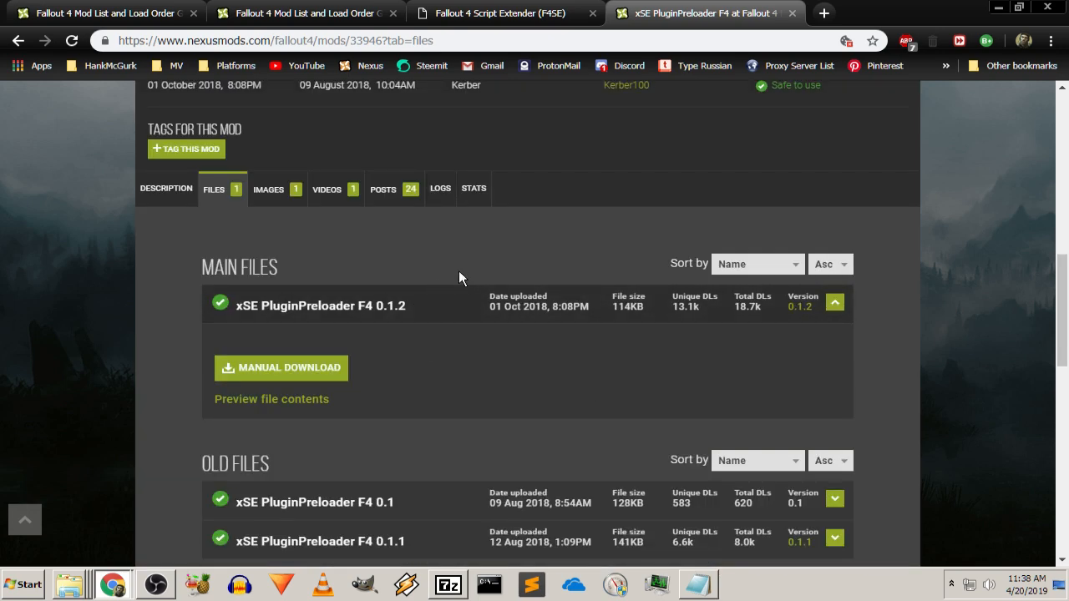
pyautogui.click(328, 370)
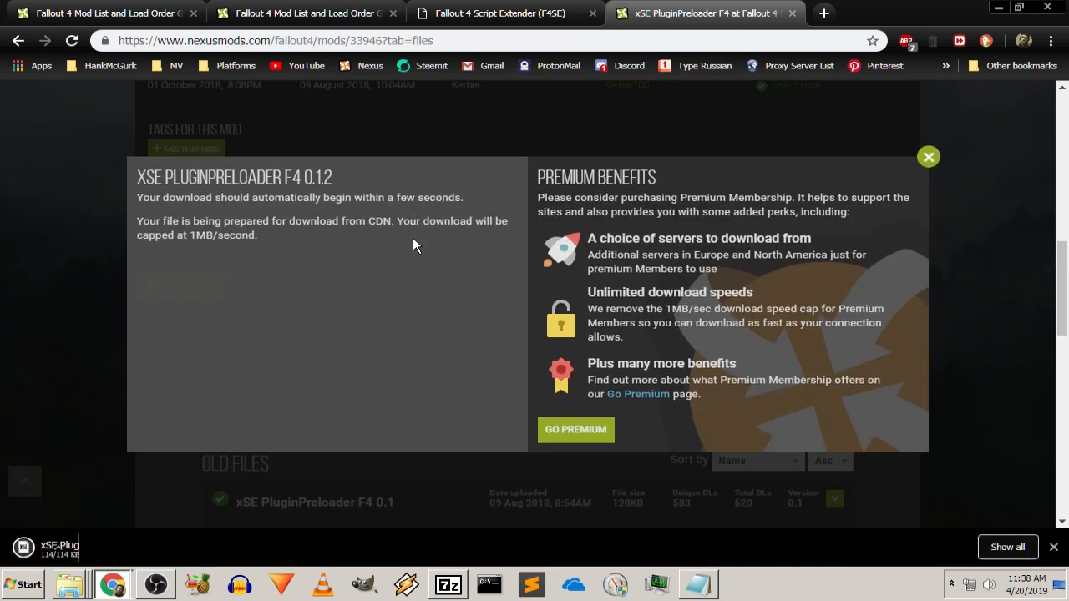
pyautogui.click(927, 157)
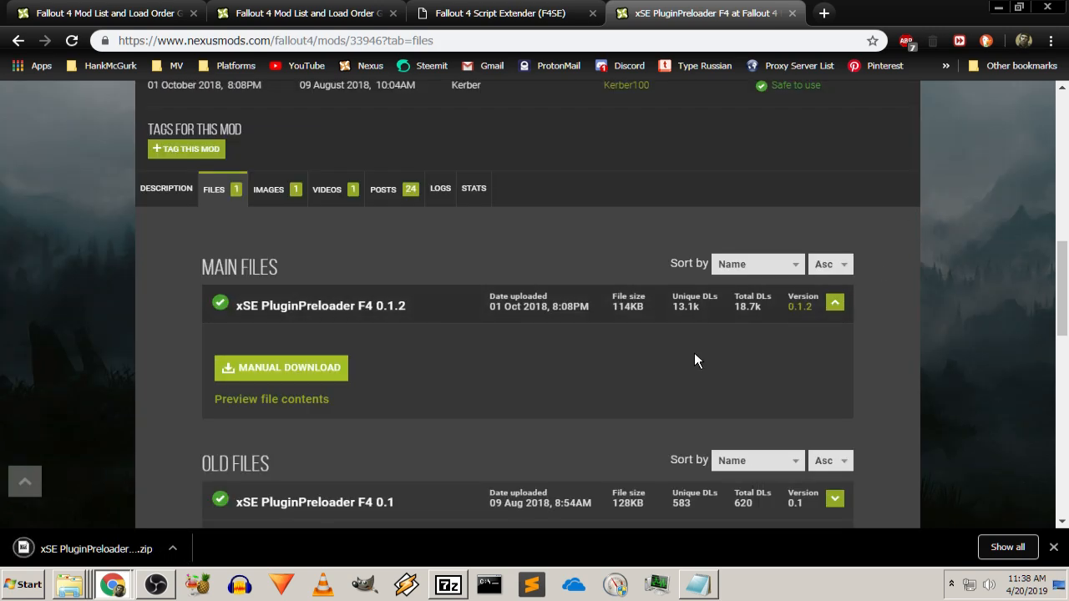
# Show the downloaded archive in its folder and arrange the restored browser and the Downloads window side by side
pyautogui.click(172, 548)
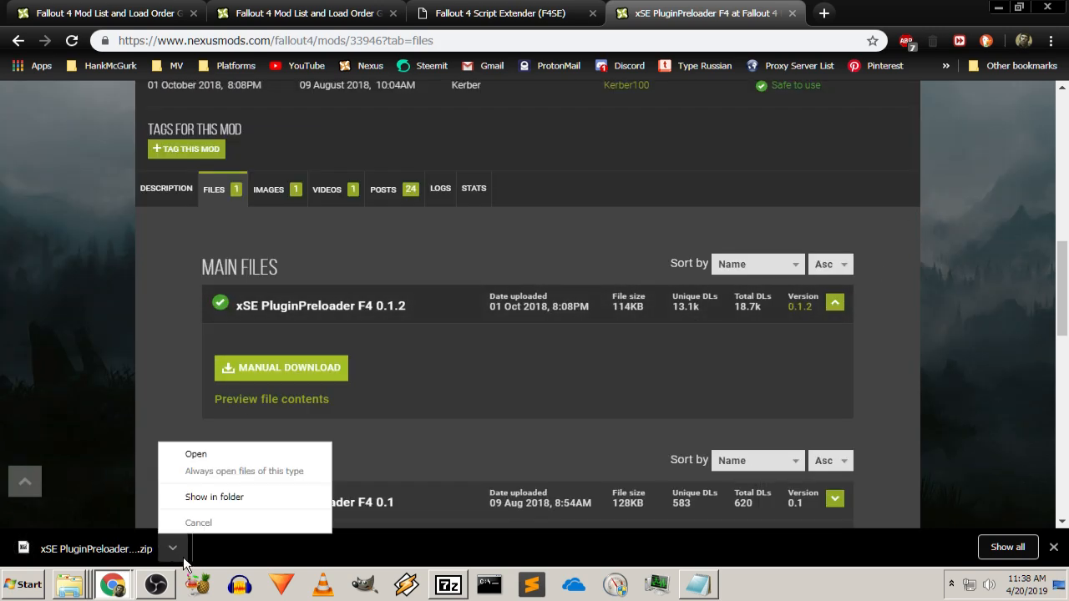
pyautogui.click(202, 499)
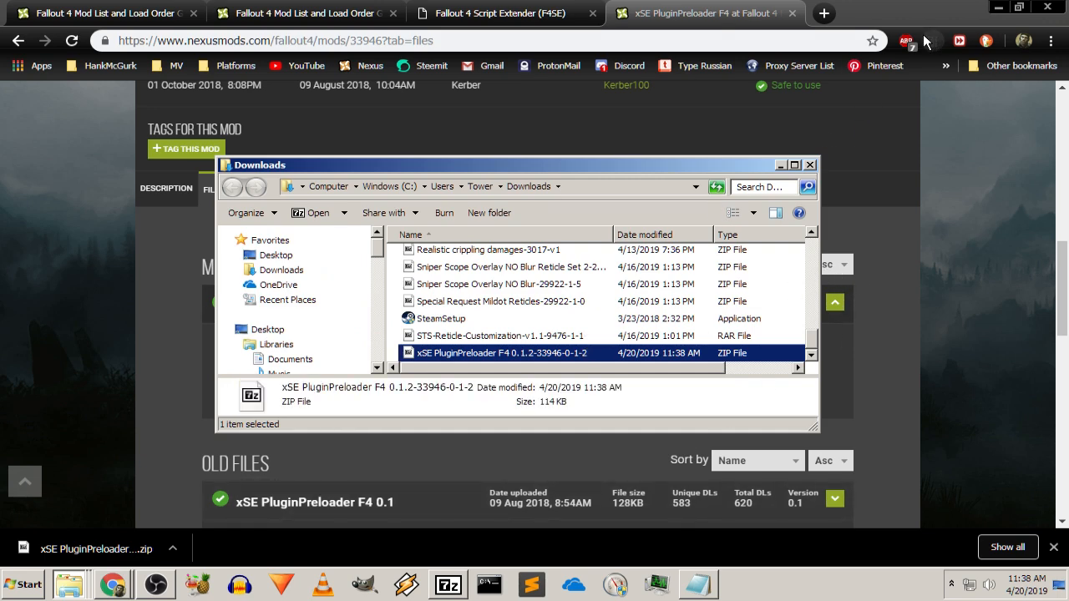
pyautogui.click(877, 15)
pyautogui.doubleClick(871, 24)
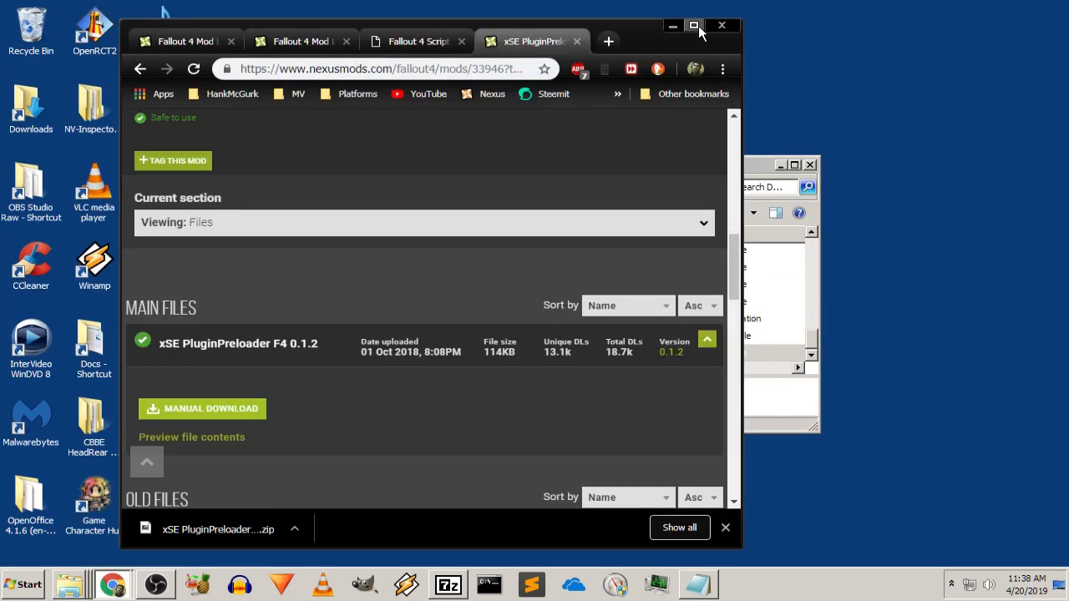
pyautogui.moveTo(571, 50); pyautogui.dragTo(468, 52)
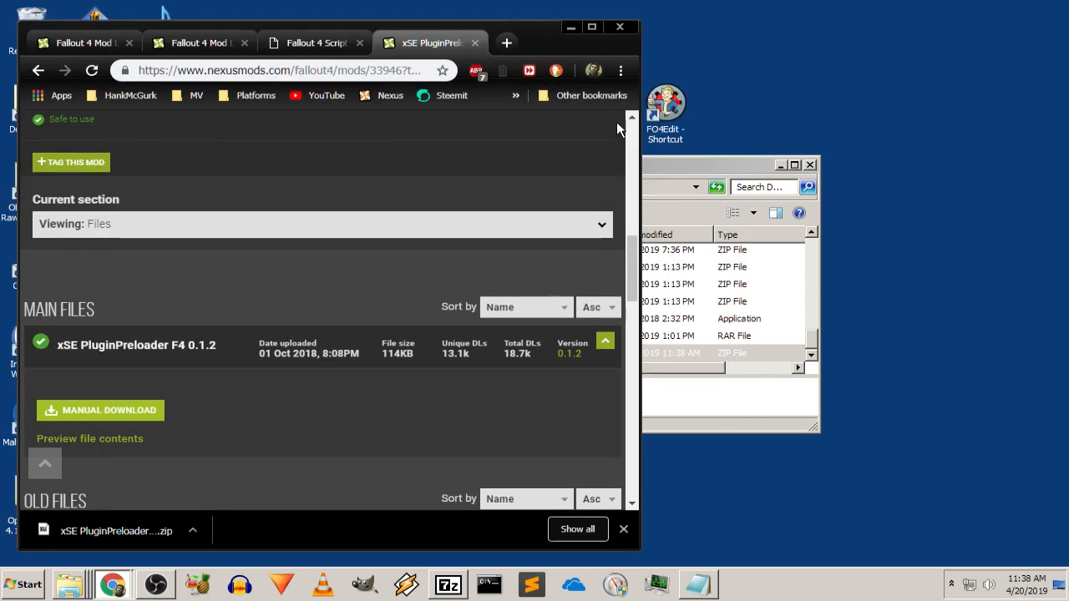
pyautogui.click(763, 164)
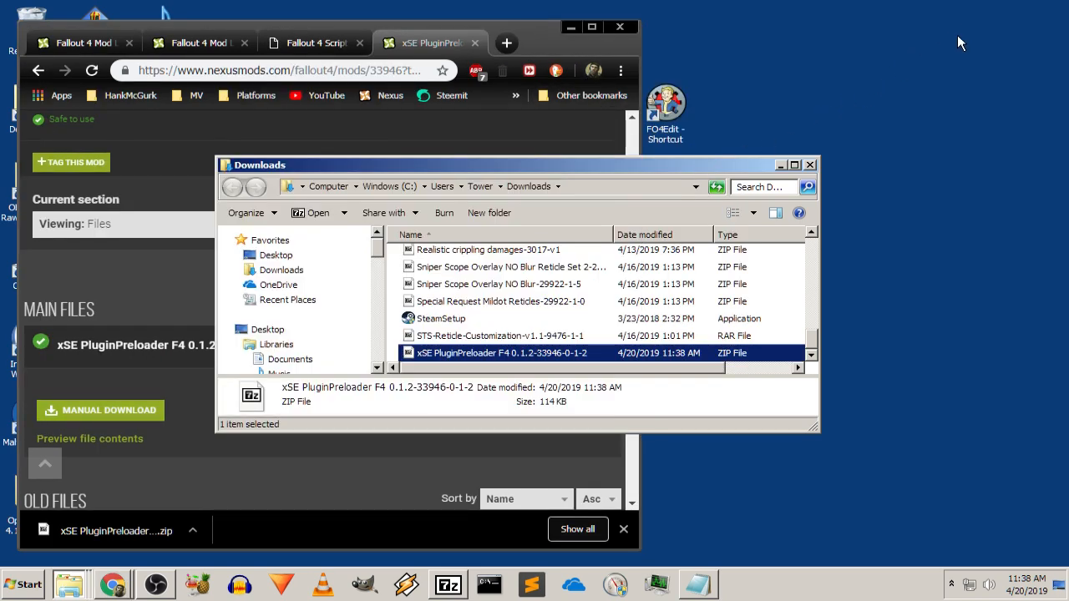
pyautogui.moveTo(696, 165); pyautogui.dragTo(930, 36)
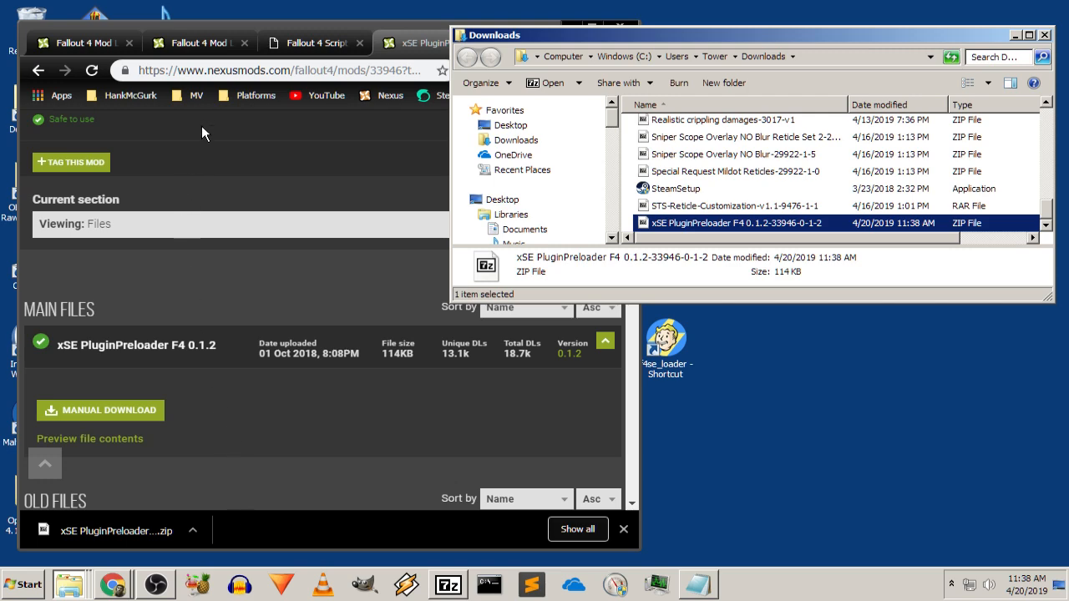
# Review the mod guide's xSE PluginPreloader F4 instructions about extracting the archive's files
pyautogui.click(77, 35)
pyautogui.moveTo(247, 316); pyautogui.dragTo(360, 332)
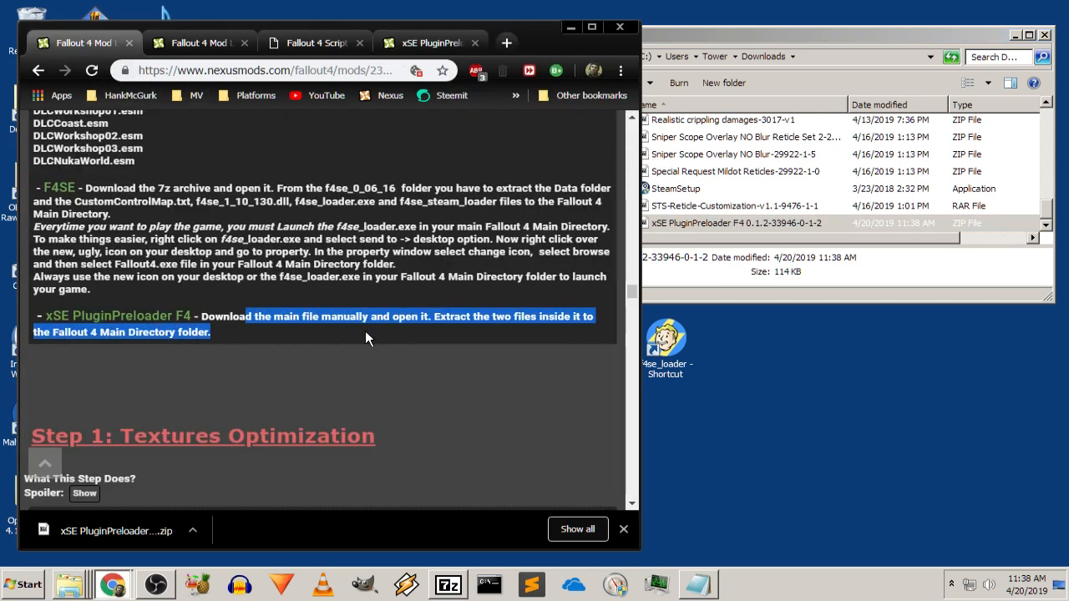
pyautogui.click(365, 331)
pyautogui.moveTo(433, 317); pyautogui.dragTo(454, 326)
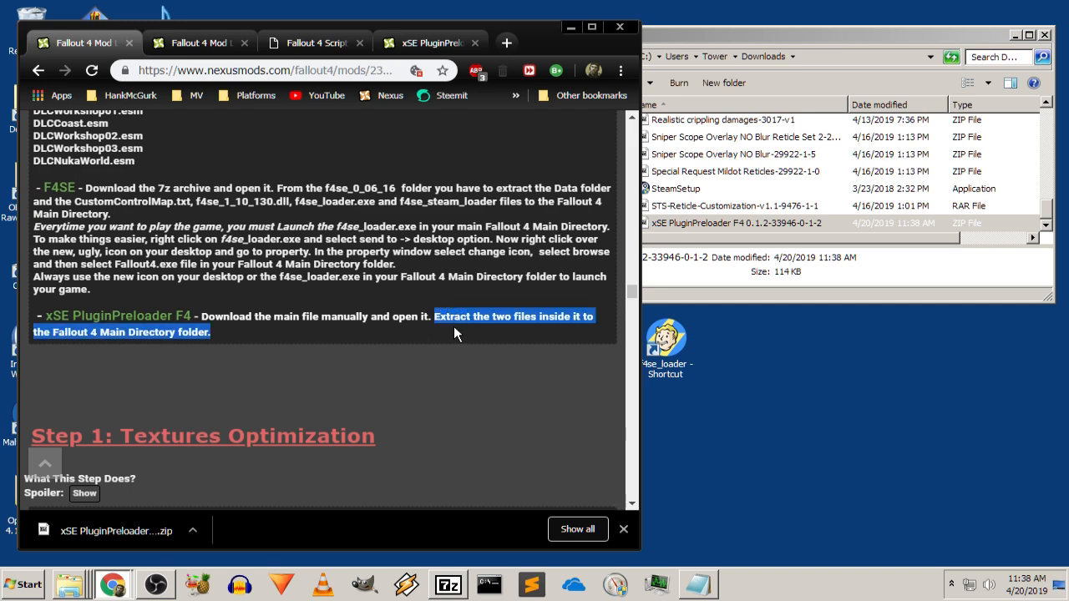
pyautogui.click(390, 331)
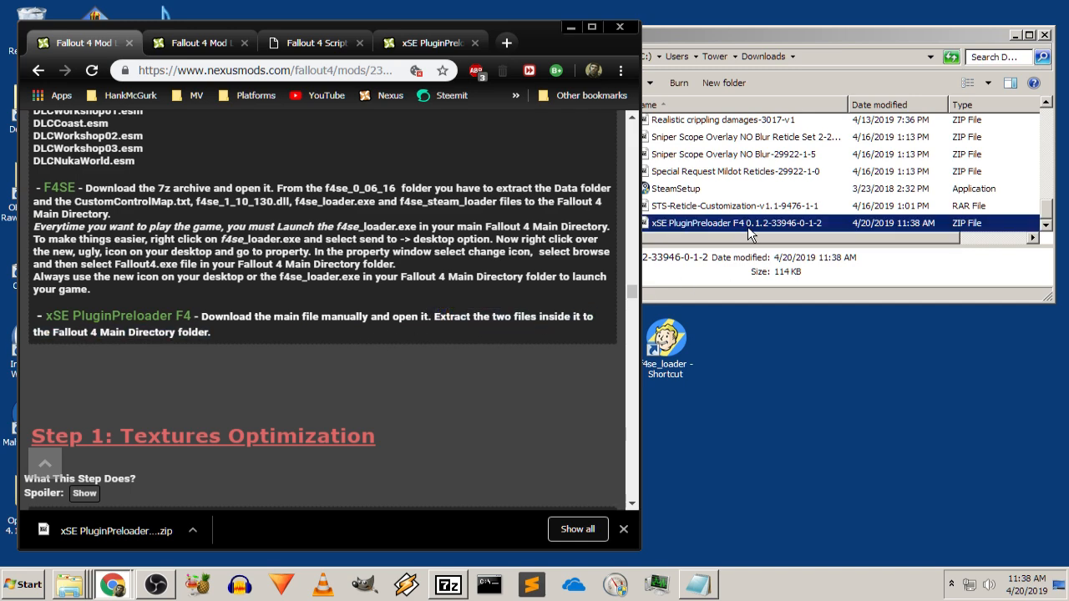
# In 7-Zip, extract xSE PluginPreloader F4 0.1.2-33946-0-1-2.zip into its own subfolder of Downloads
pyautogui.click(884, 35)
pyautogui.click(458, 586)
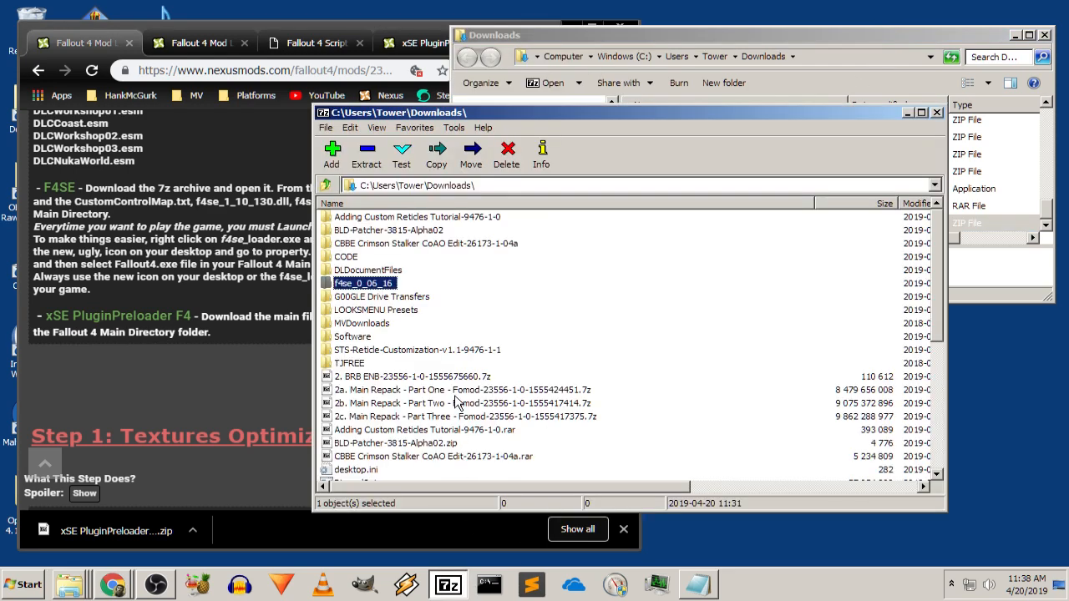
pyautogui.scroll(-5, 483, 305)
pyautogui.scroll(-2, 483, 305)
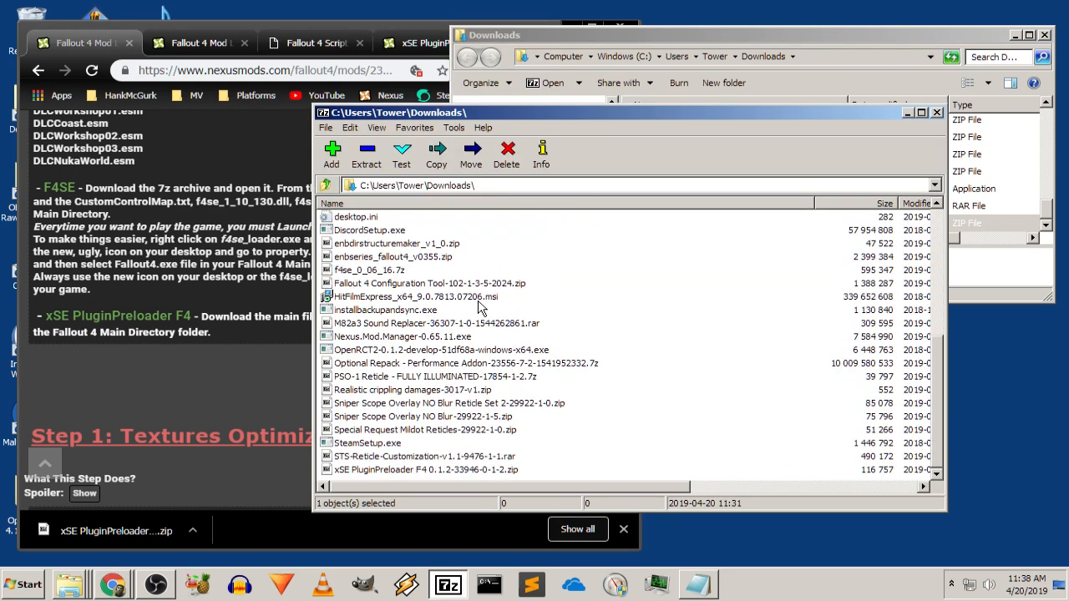
pyautogui.click(451, 471)
pyautogui.click(366, 154)
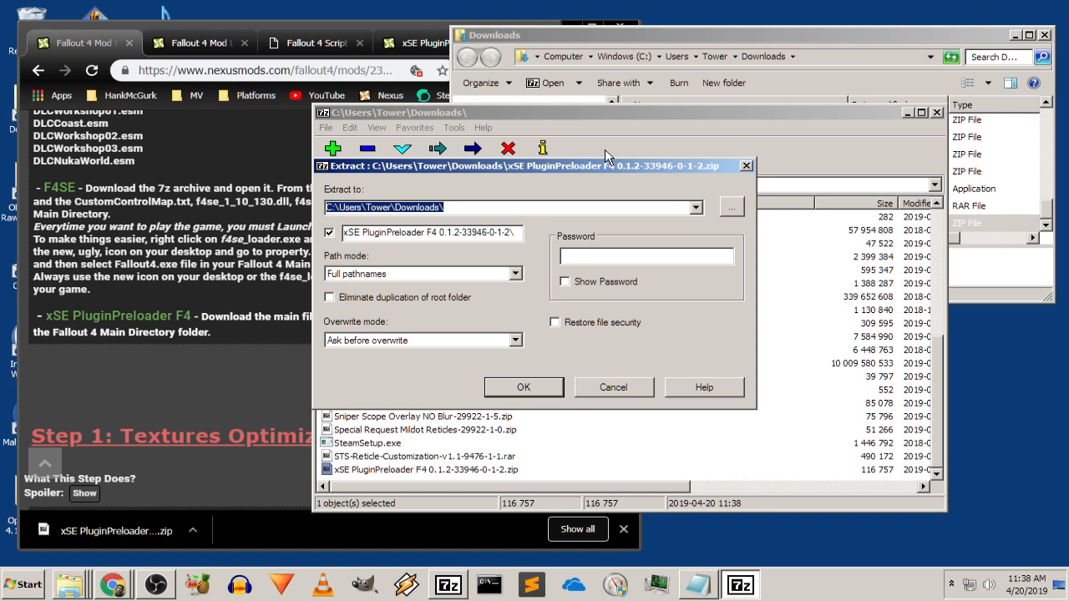
pyautogui.moveTo(646, 163); pyautogui.dragTo(888, 125)
pyautogui.click(272, 325)
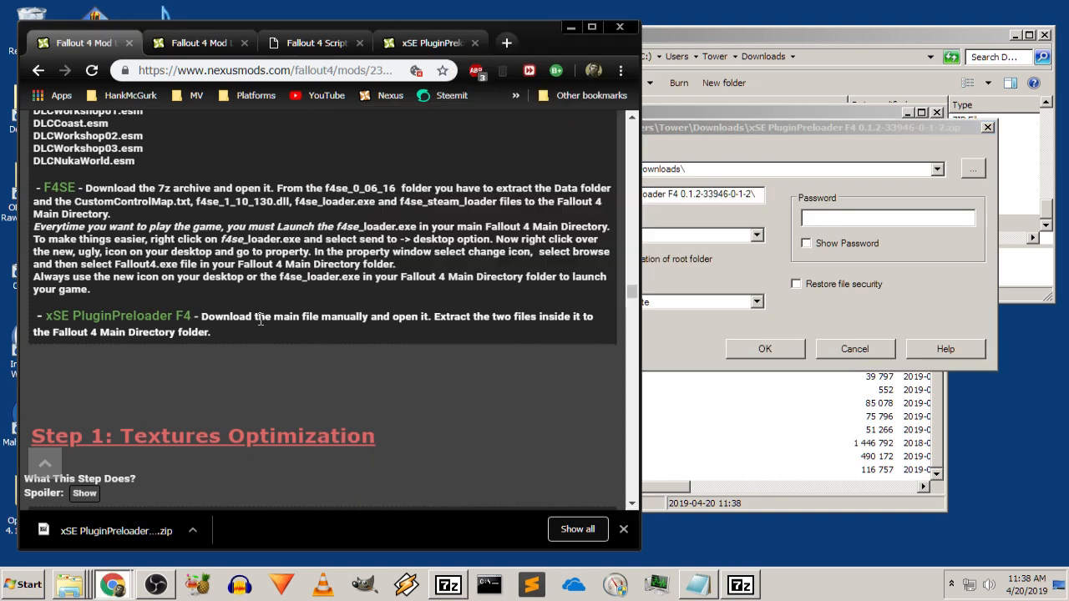
pyautogui.click(741, 140)
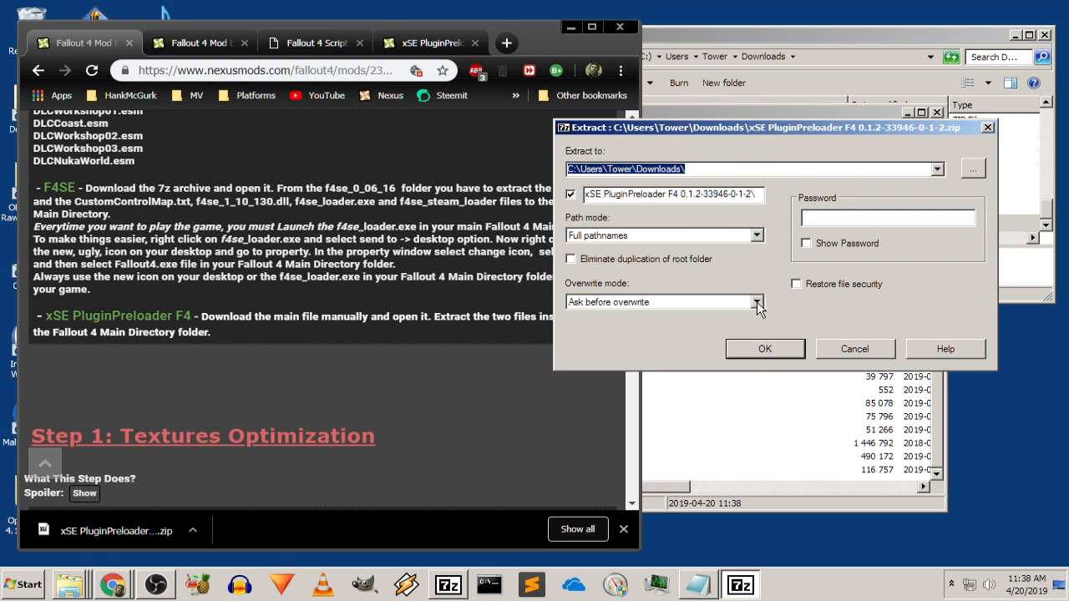
pyautogui.click(766, 351)
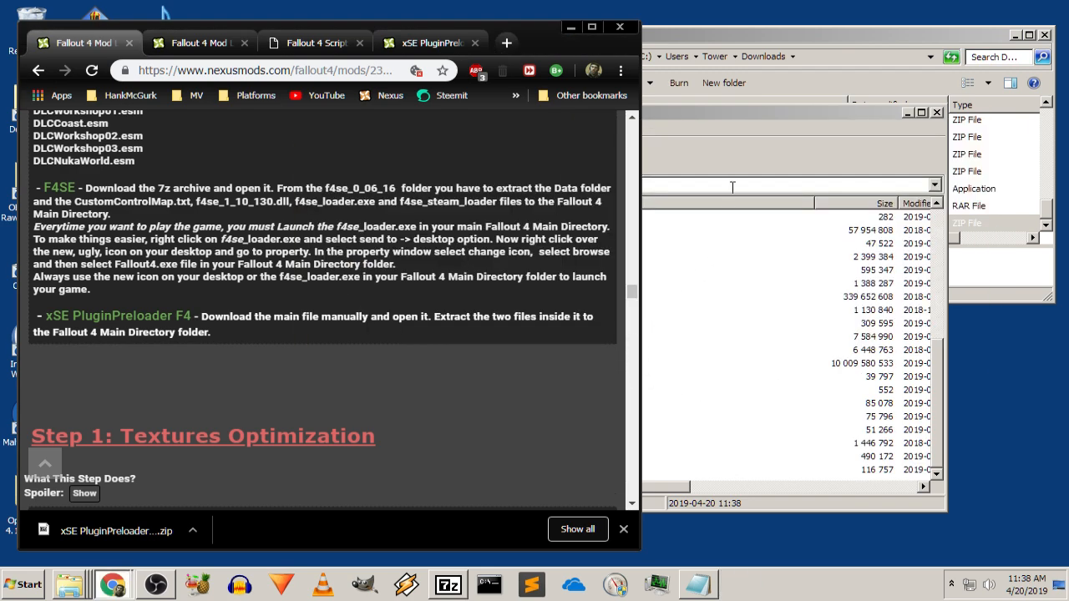
# Open the extracted xSE PluginPreloader F4 0.1.2-33946-0-1-2 folder in 7-Zip and move the window clear of the guide text
pyautogui.click(733, 118)
pyautogui.scroll(4, 540, 292)
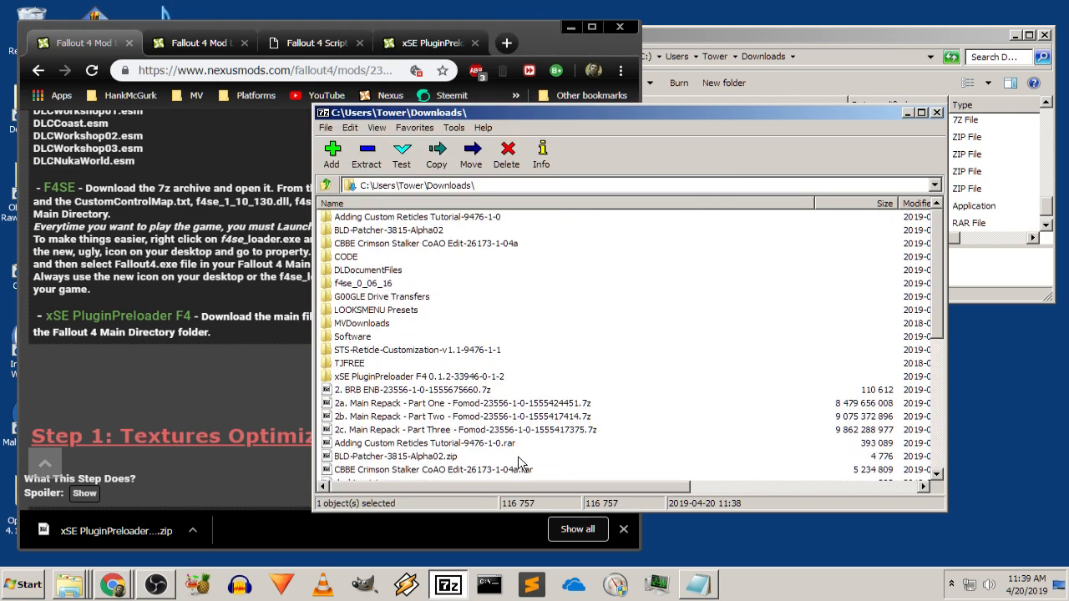
pyautogui.doubleClick(442, 377)
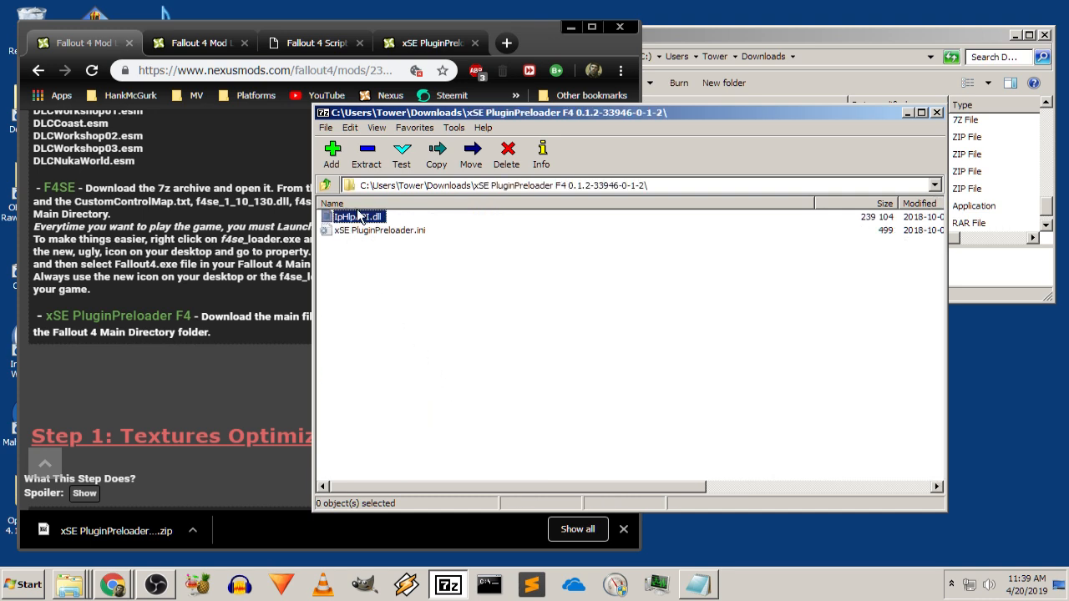
pyautogui.click(397, 289)
pyautogui.moveTo(587, 119); pyautogui.dragTo(709, 137)
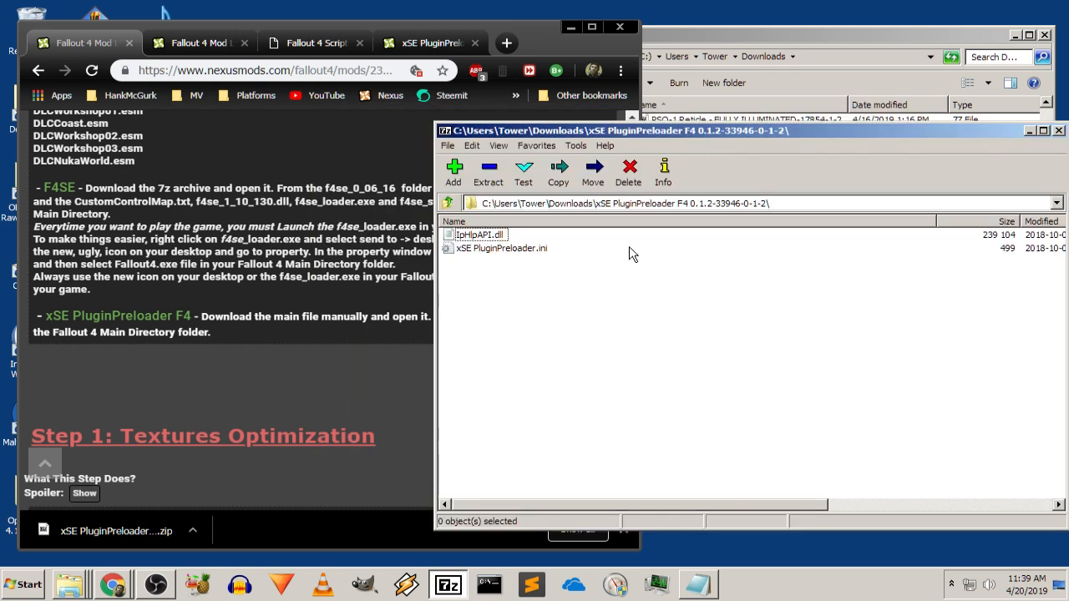
pyautogui.click(386, 345)
pyautogui.click(753, 133)
pyautogui.click(479, 235)
pyautogui.keyDown('shift'); pyautogui.click(498, 249); pyautogui.keyUp('shift')
pyautogui.rightClick(496, 250)
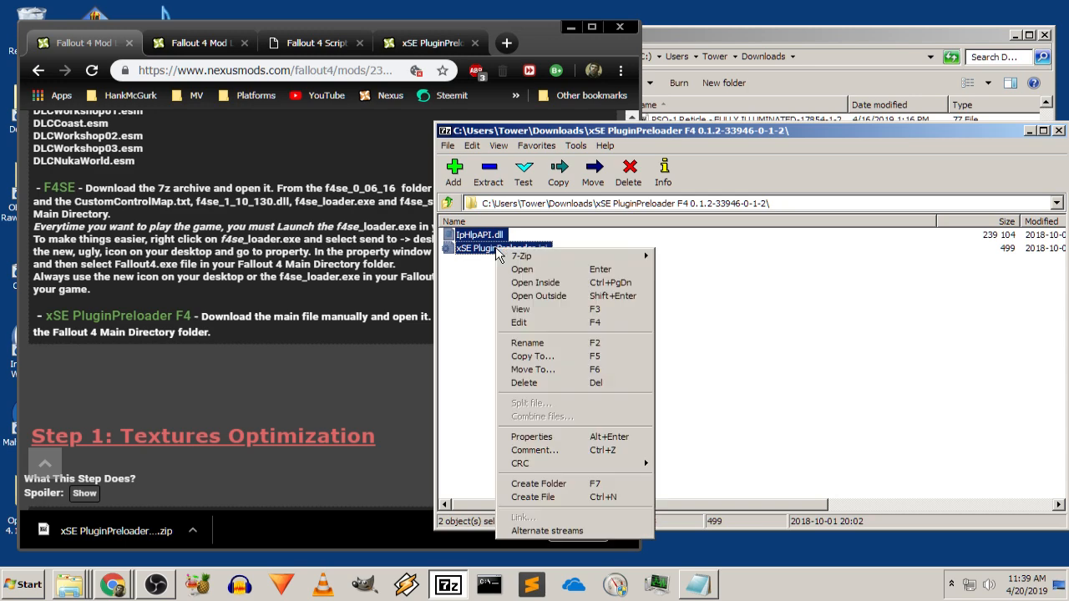
pyautogui.click(452, 290)
# Switch to the Downloads folder in Windows Explorer and open the extracted xSE PluginPreloader F4 0.1.2-33946-0-1-2 folder
pyautogui.click(121, 541)
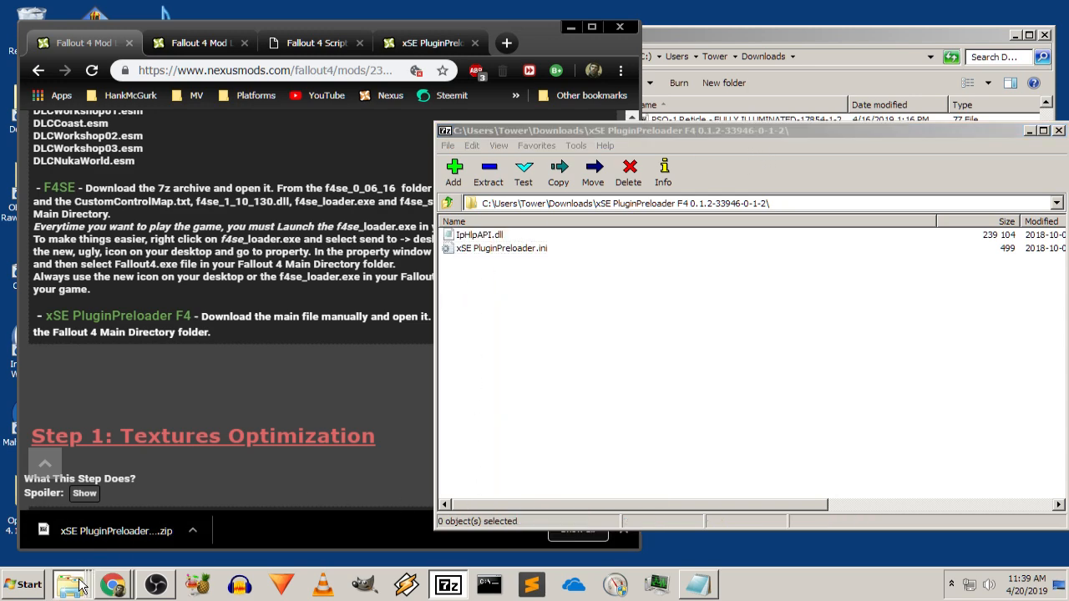
pyautogui.scroll(10, 665, 192)
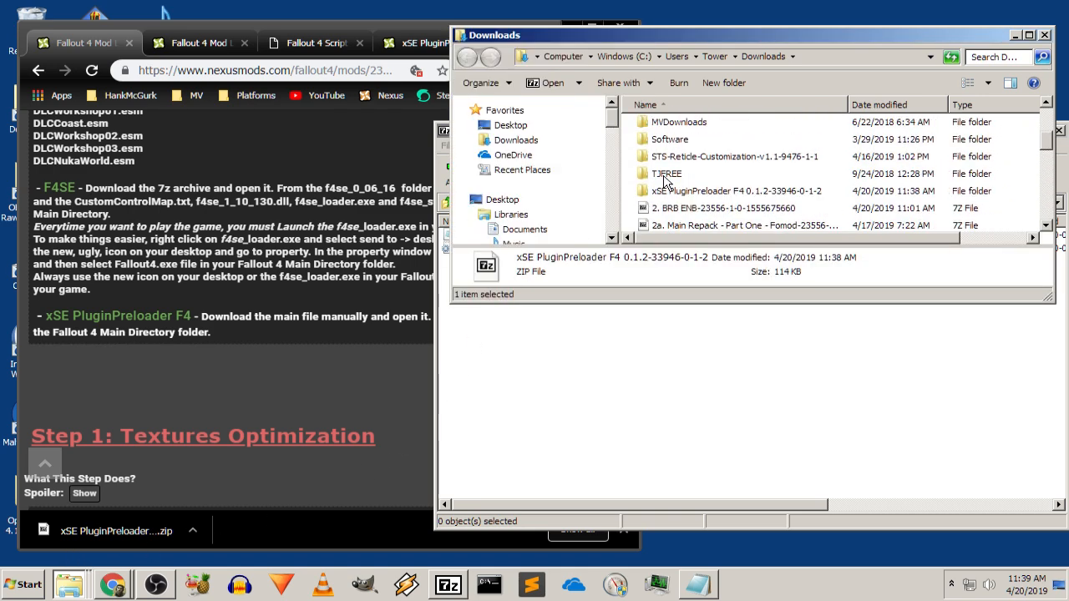
pyautogui.scroll(-1, 723, 214)
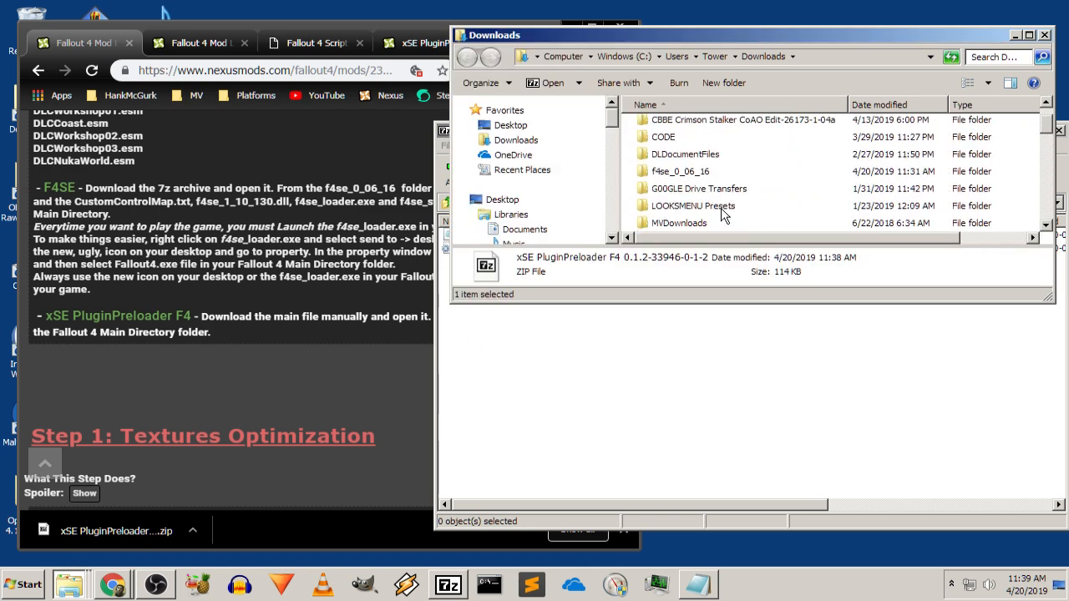
pyautogui.scroll(1, 706, 180)
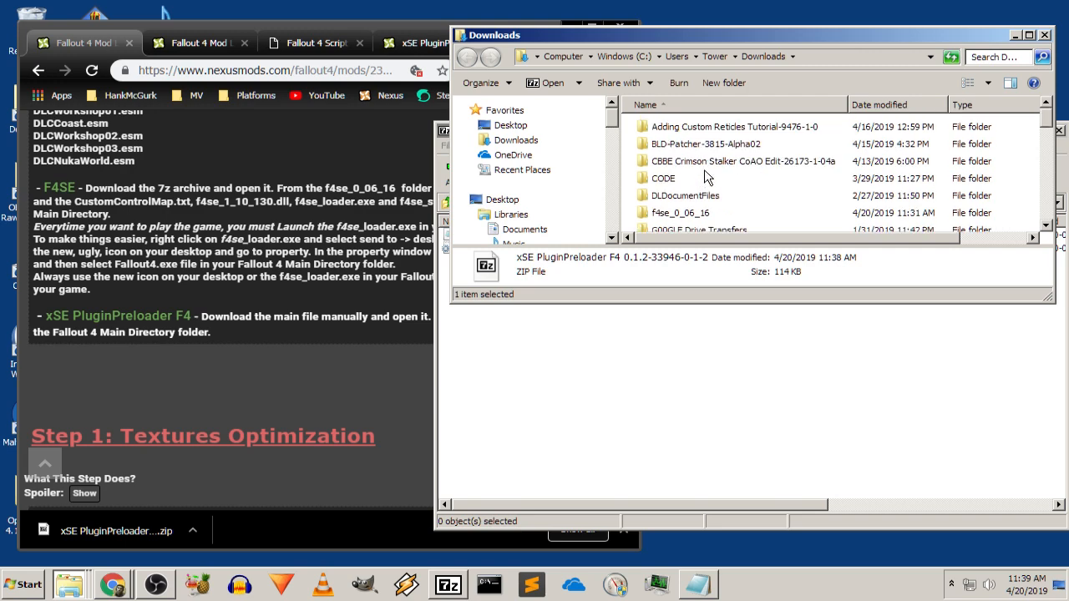
pyautogui.click(772, 198)
pyautogui.scroll(-3, 766, 202)
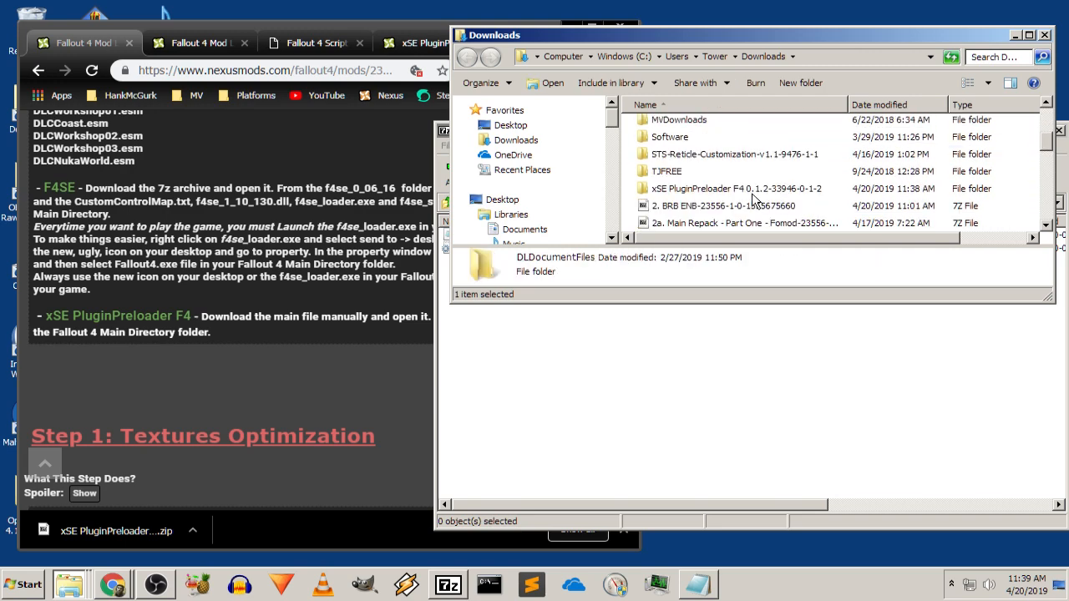
pyautogui.doubleClick(756, 192)
# Cut the IpHlpAPI and xSE PluginPreloader files from the extracted folder
pyautogui.click(688, 132)
pyautogui.keyDown('shift'); pyautogui.click(691, 146); pyautogui.keyUp('shift')
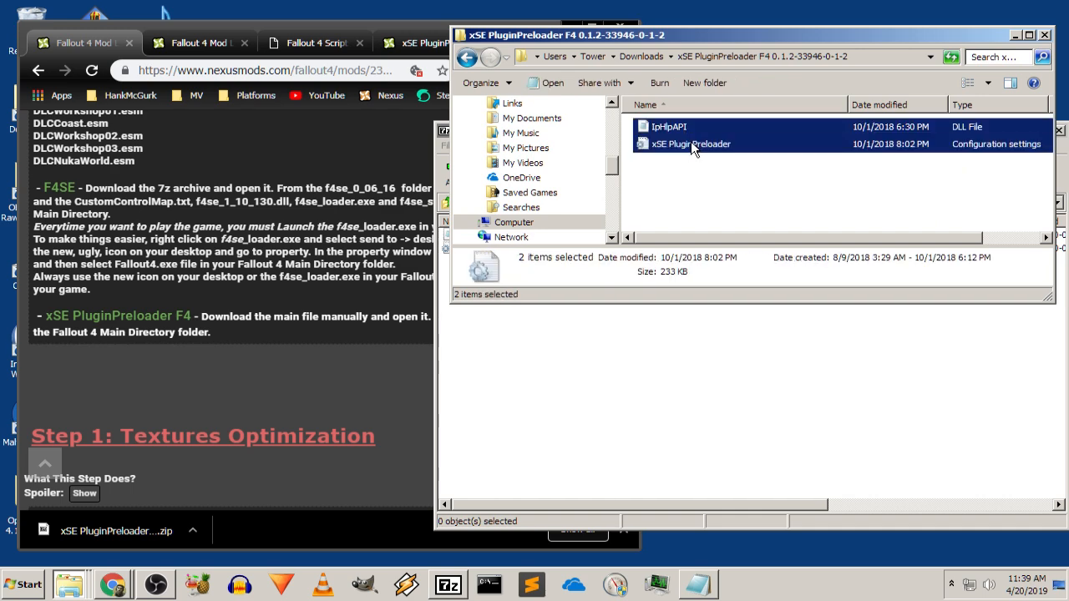
pyautogui.rightClick(692, 144)
pyautogui.click(739, 265)
# Paste the two cut files into the Fallout 4 main directory, check they are there, and minimize that window
pyautogui.click(25, 584)
pyautogui.click(67, 589)
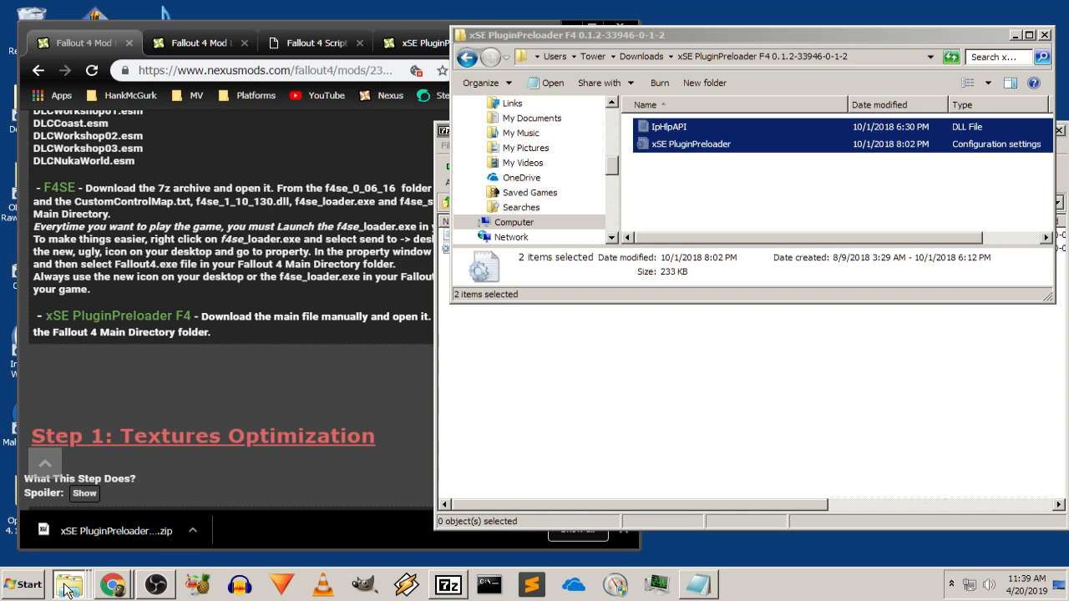
pyautogui.click(64, 534)
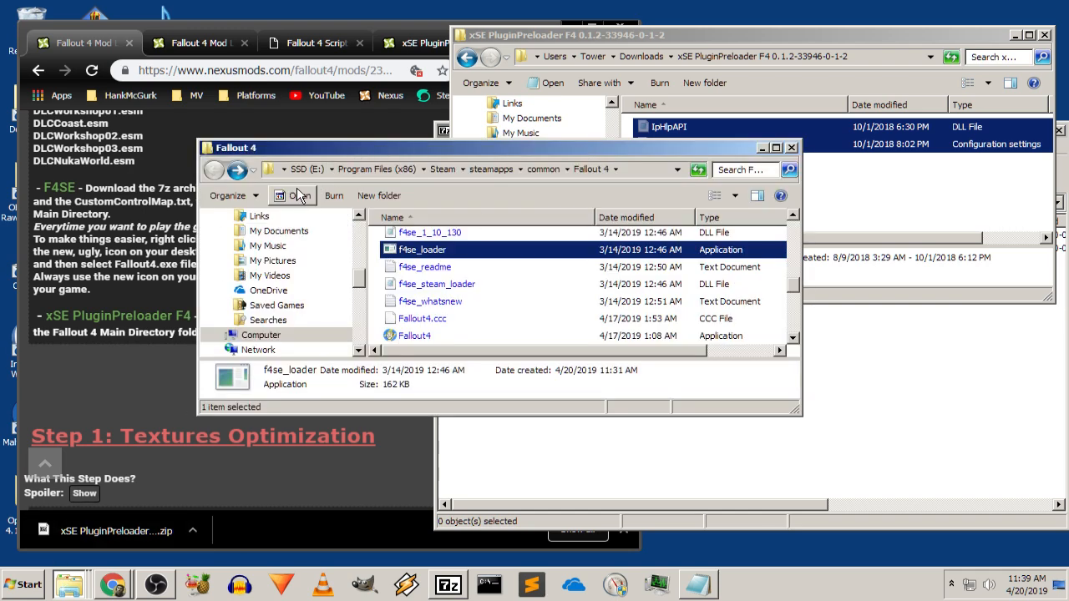
pyautogui.scroll(-1, 635, 292)
pyautogui.rightClick(572, 278)
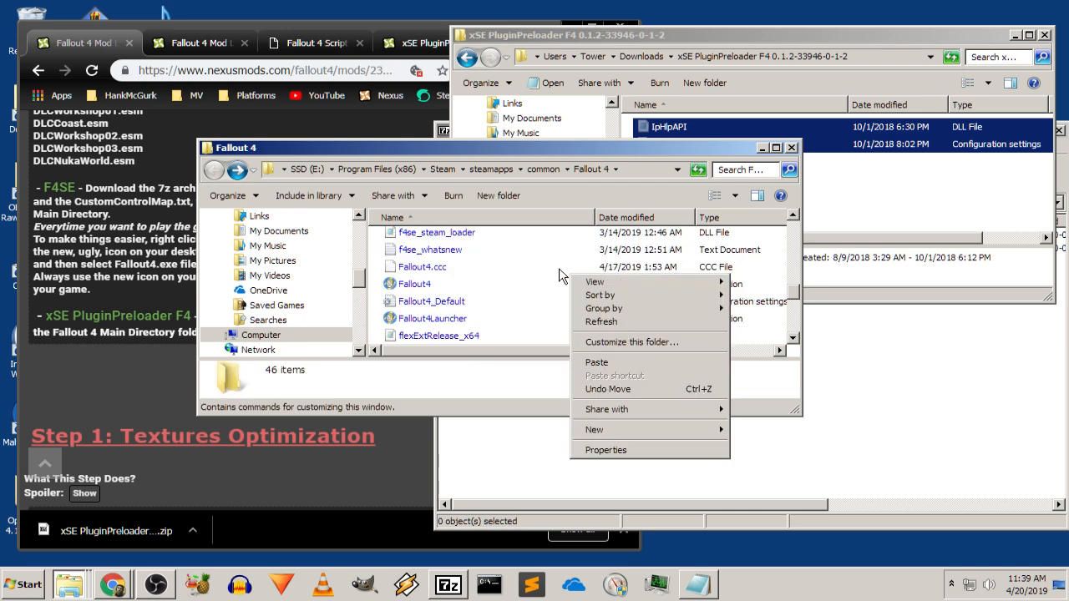
pyautogui.click(606, 364)
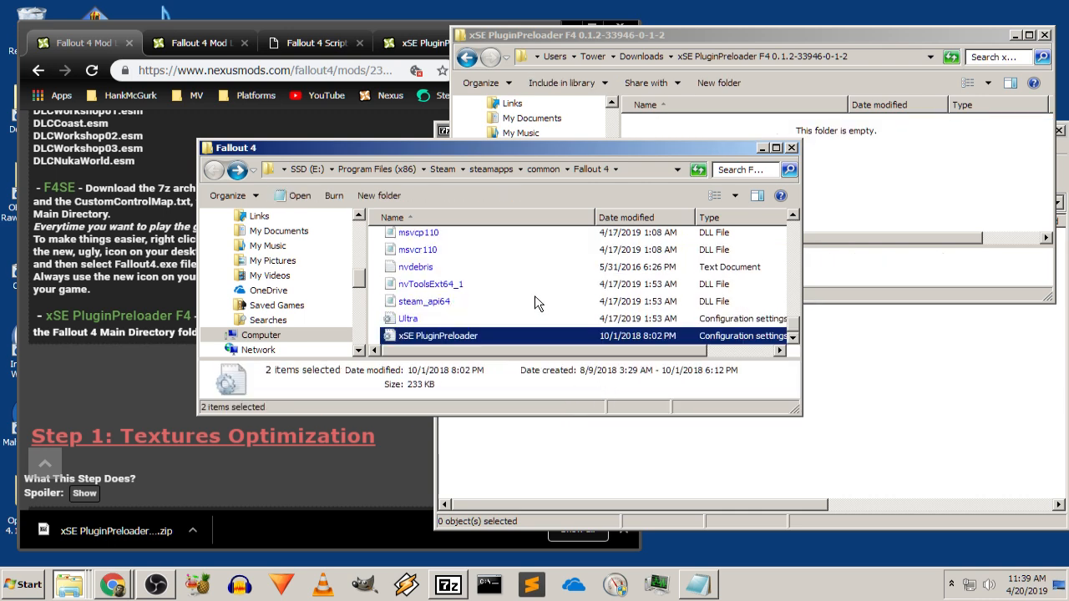
pyautogui.scroll(3, 539, 309)
pyautogui.scroll(-1, 539, 310)
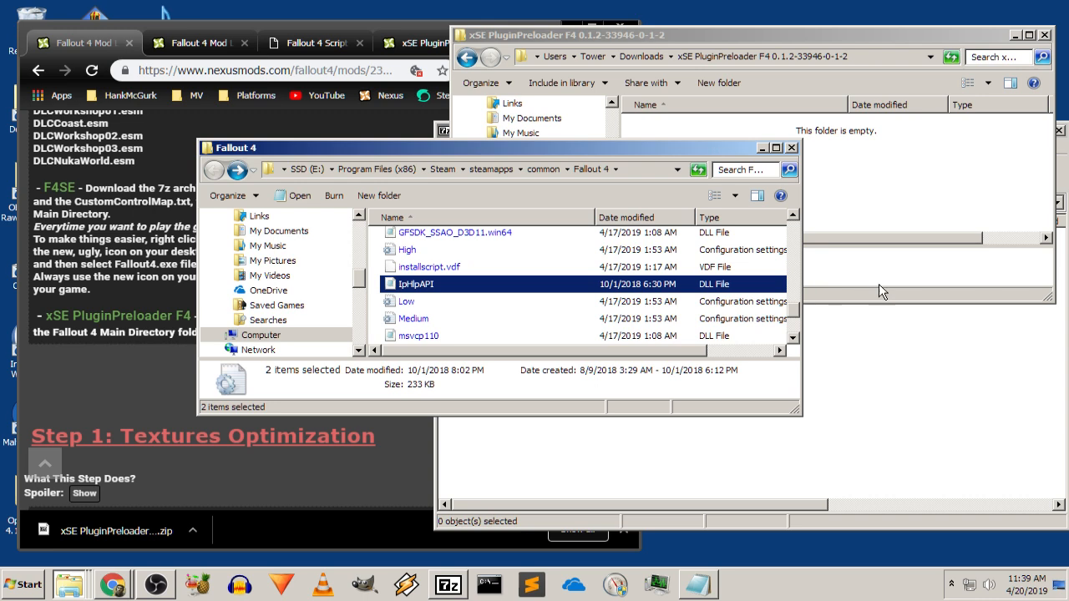
pyautogui.click(759, 149)
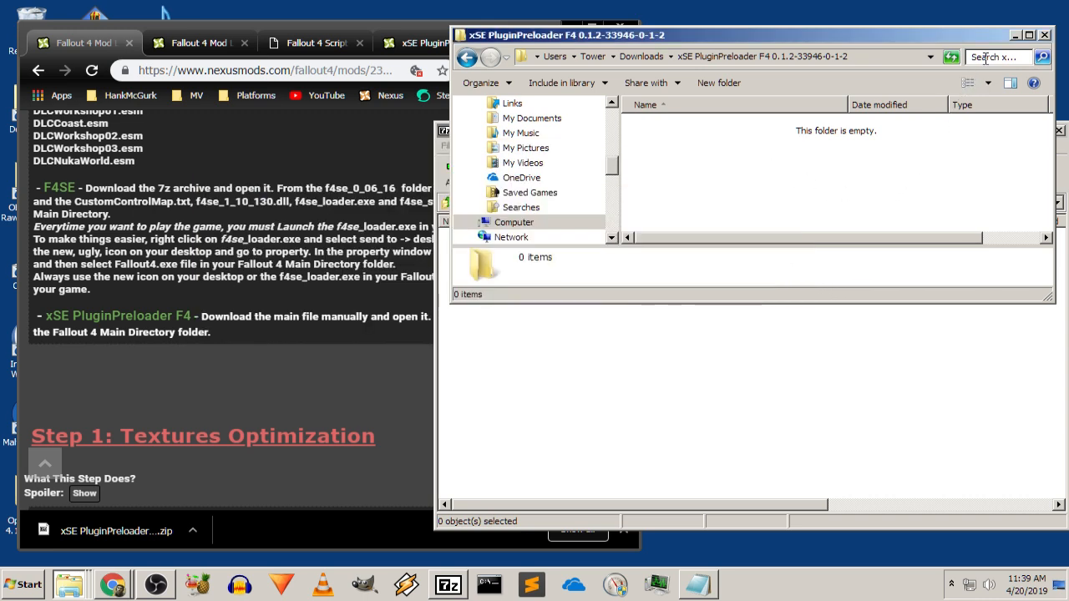
# Return to Downloads and delete the emptied xSE PluginPreloader F4 0.1.2-33946-0-1-2 folder
pyautogui.click(467, 57)
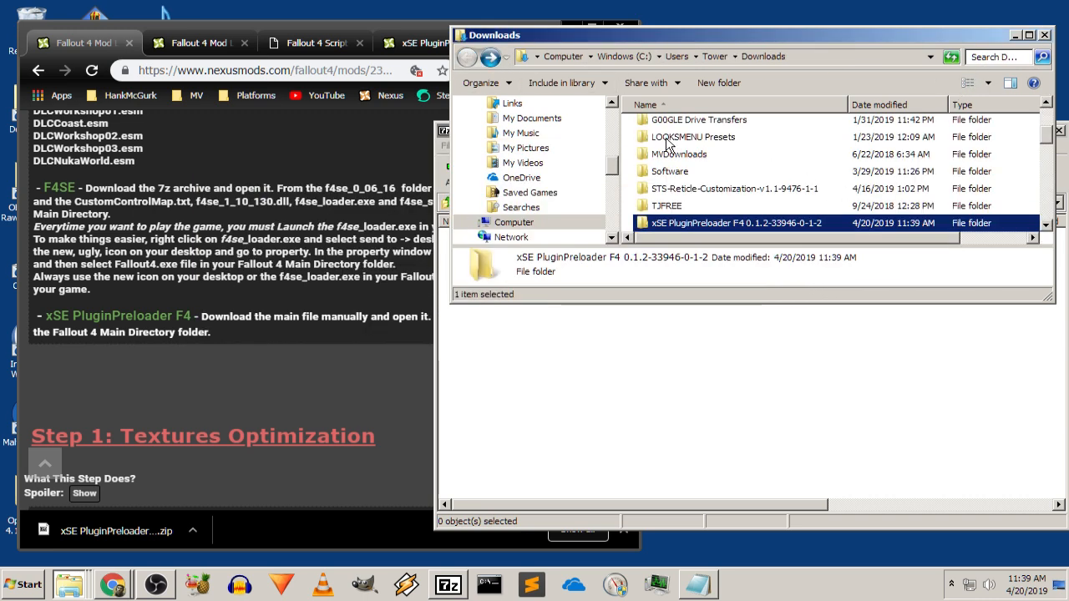
pyautogui.rightClick(714, 222)
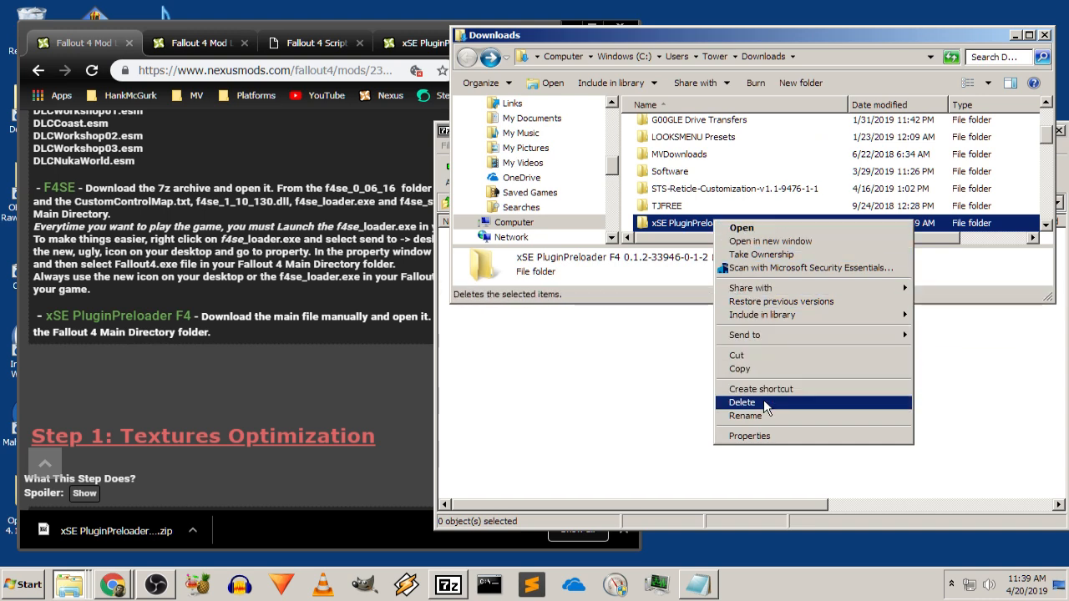
pyautogui.click(743, 402)
pyautogui.click(628, 350)
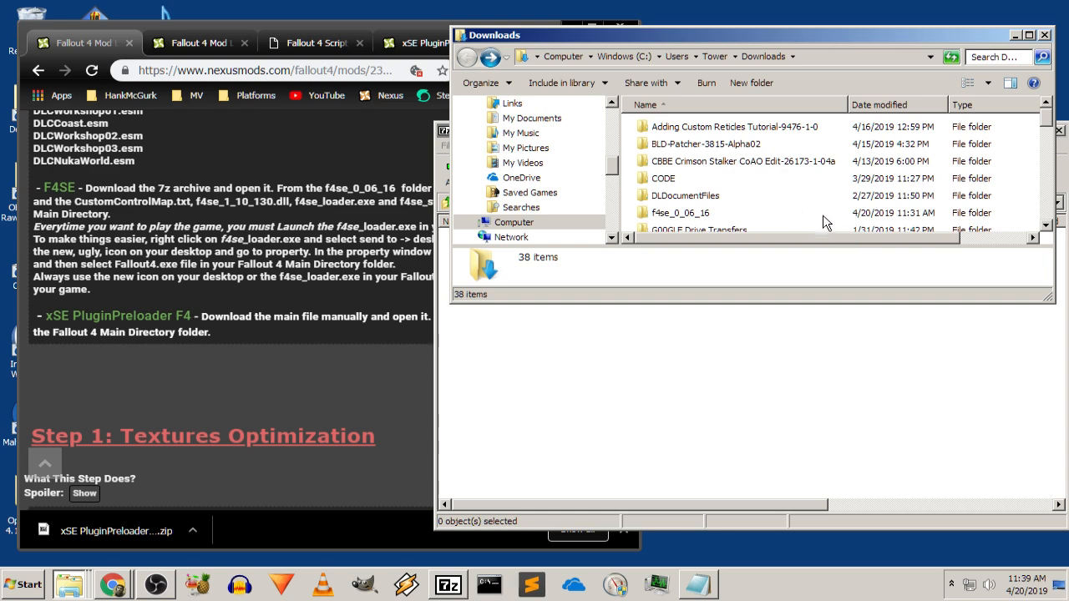
# Check the contents of the f4se_0_06_16 folder in Downloads and delete the folder
pyautogui.doubleClick(732, 212)
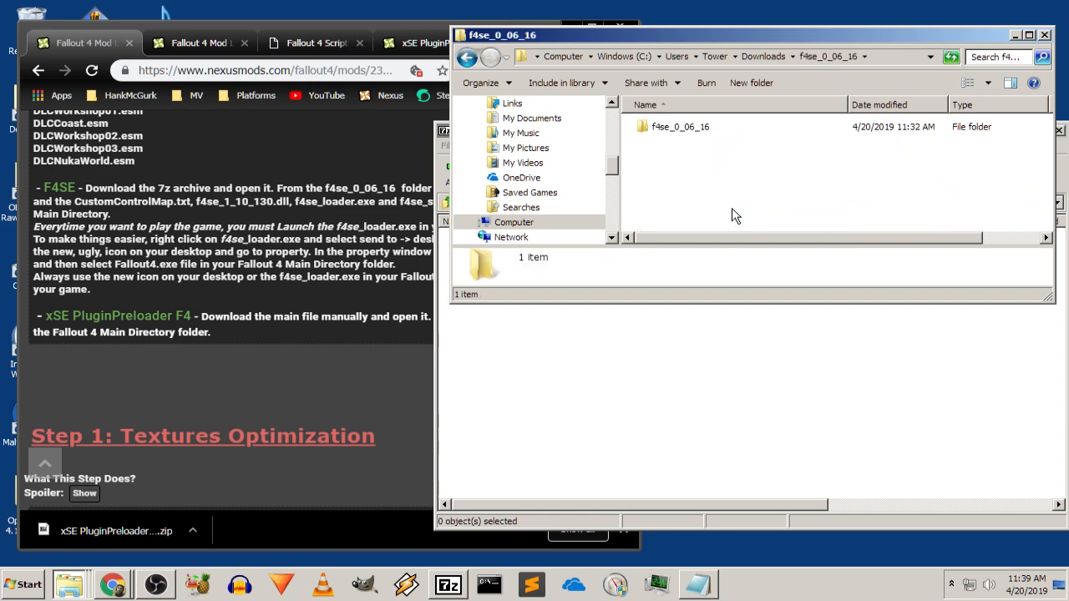
pyautogui.doubleClick(701, 129)
pyautogui.click(468, 57)
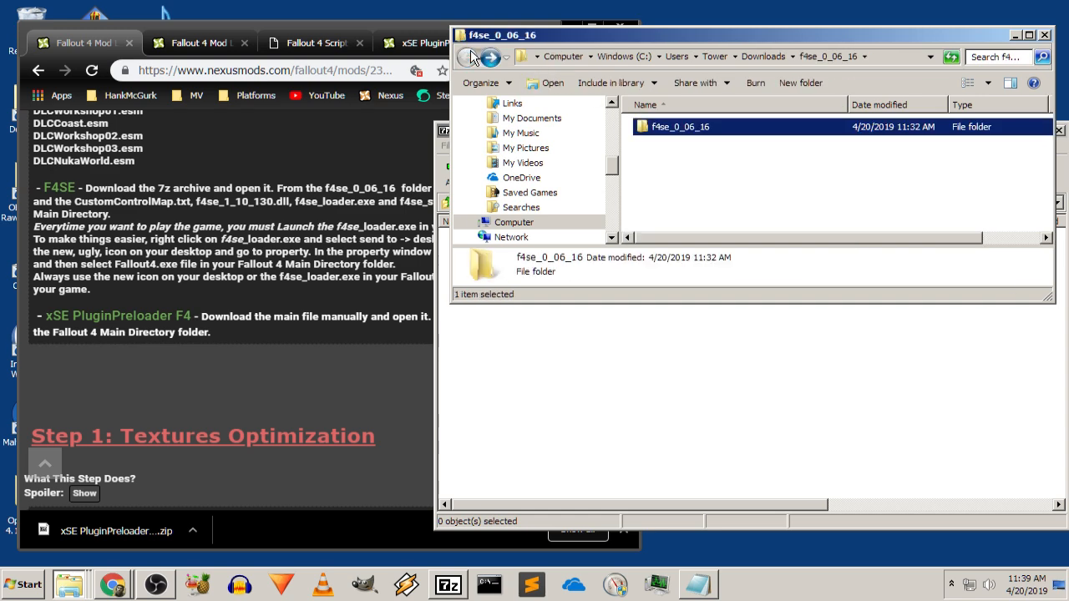
pyautogui.click(468, 57)
pyautogui.rightClick(669, 212)
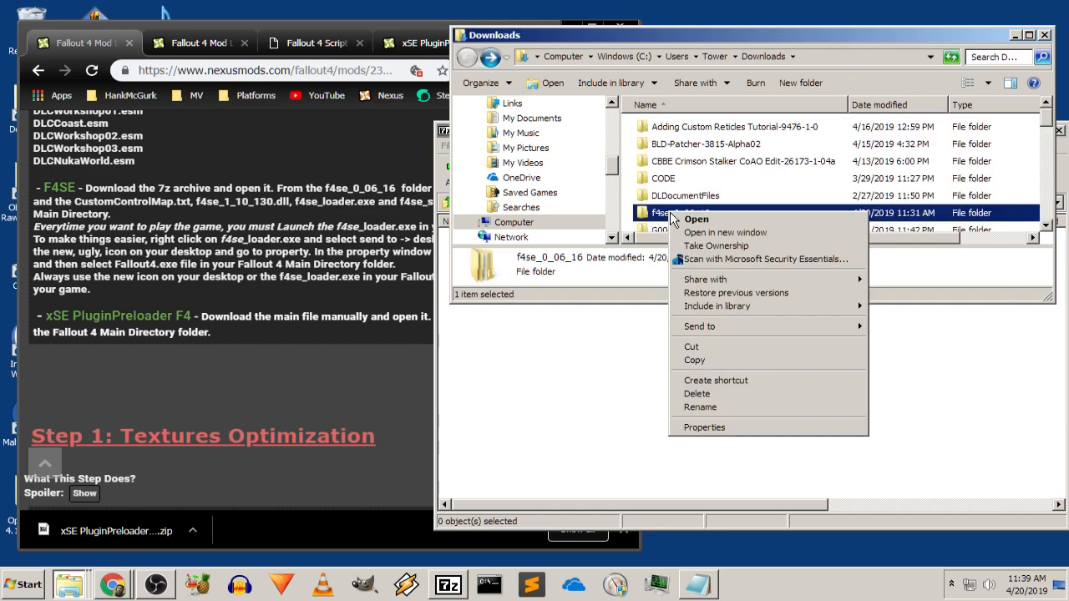
pyautogui.click(696, 394)
pyautogui.click(610, 356)
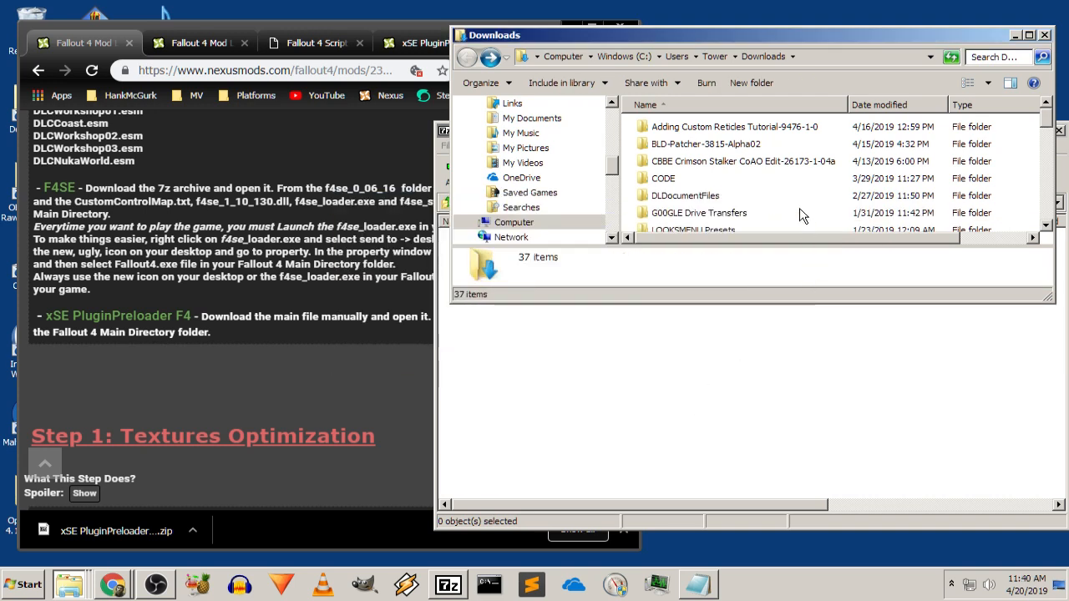
# Minimize the Downloads window and close the unresponsive 7-Zip window
pyautogui.scroll(-5, 629, 374)
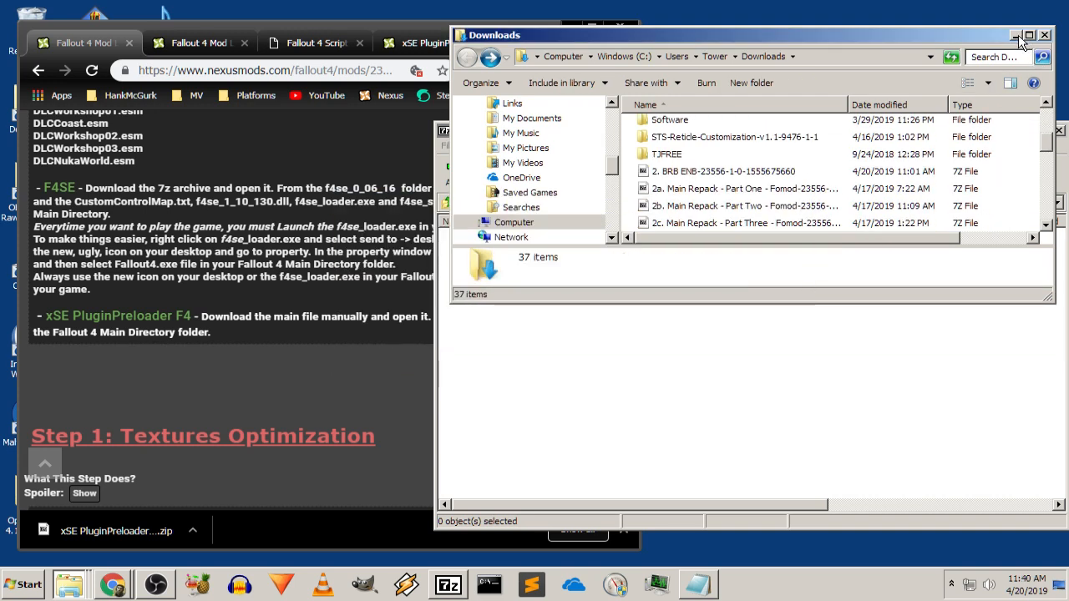
pyautogui.click(1015, 35)
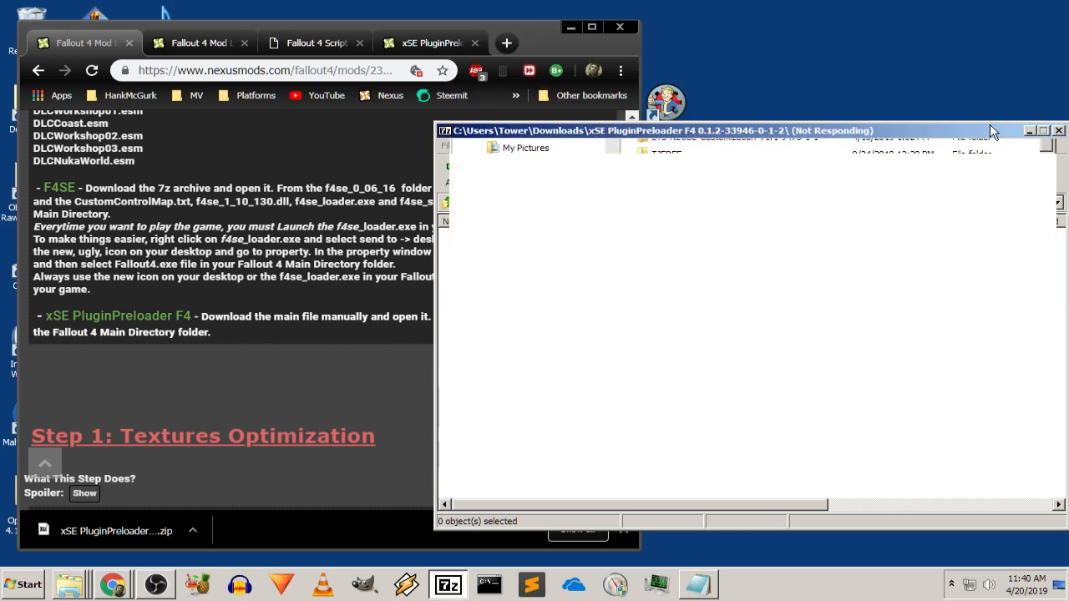
pyautogui.moveTo(998, 131); pyautogui.dragTo(896, 113)
pyautogui.click(959, 114)
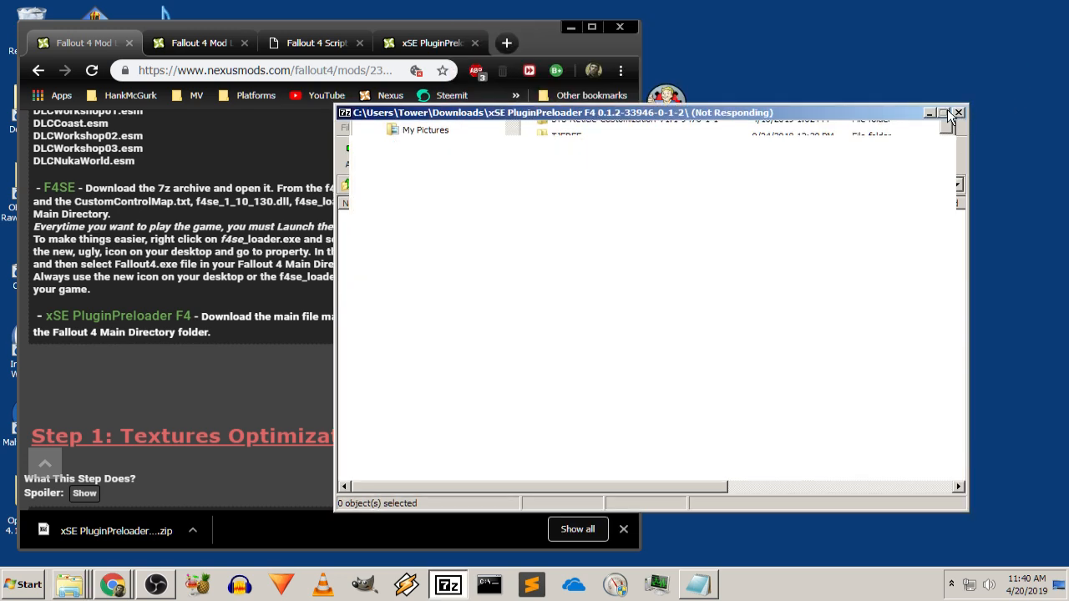
pyautogui.click(483, 222)
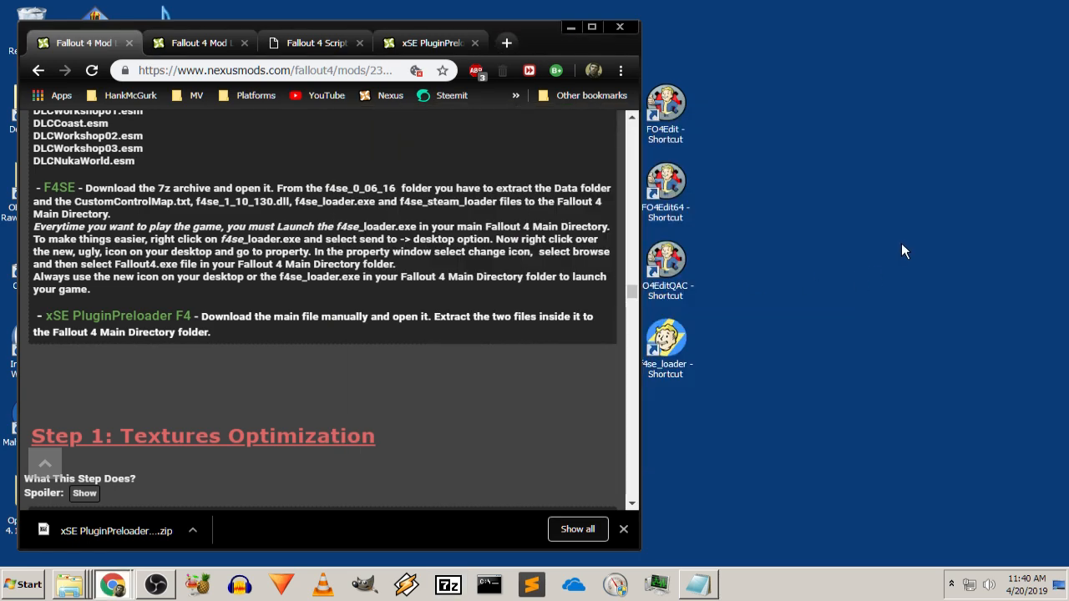
# Read the guide's Step 1: Textures Optimization explanation of the vanilla .ba2 texture files and the usual way of installing texture mods
pyautogui.scroll(-2, 449, 384)
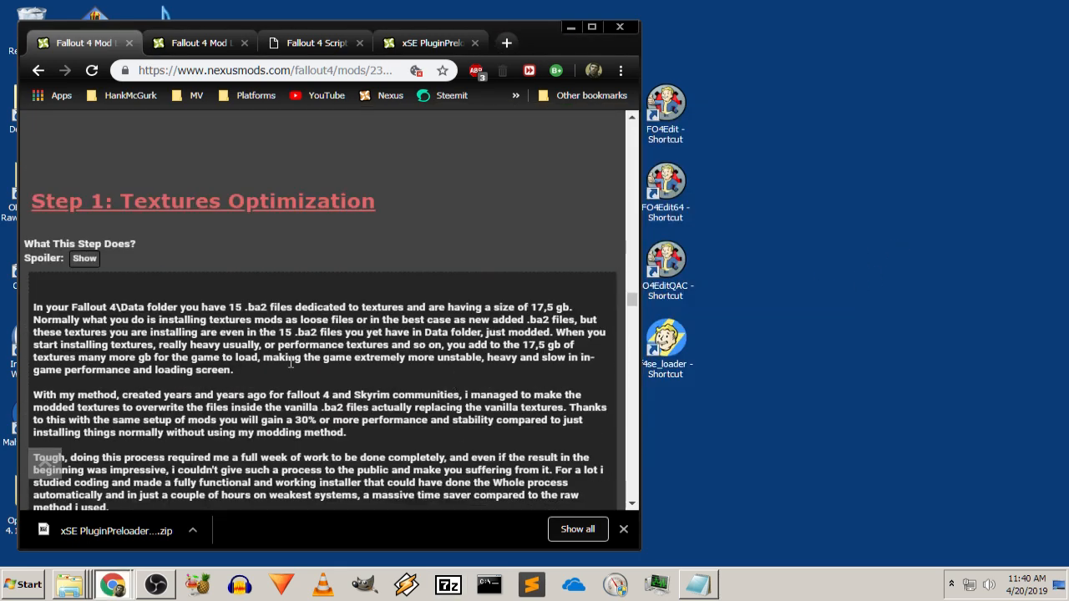
pyautogui.scroll(-2, 269, 306)
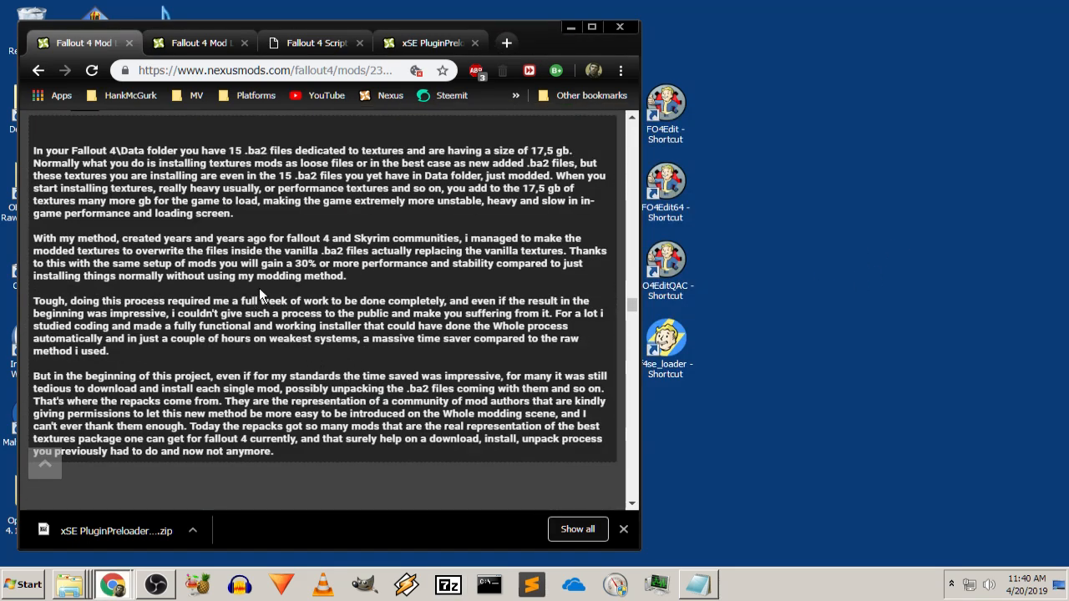
pyautogui.moveTo(45, 150); pyautogui.dragTo(217, 189)
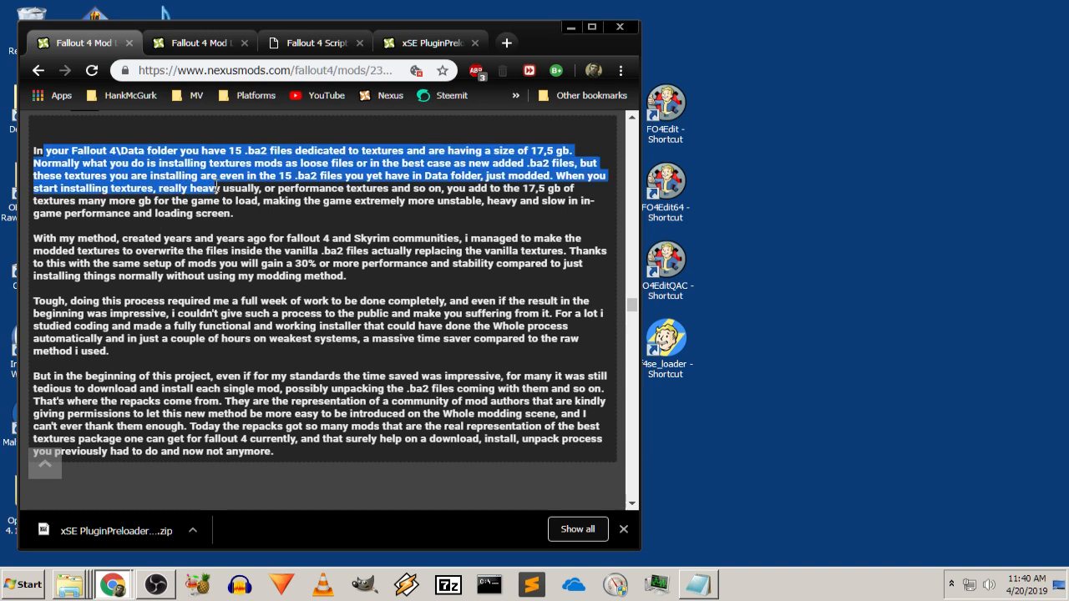
pyautogui.click(228, 153)
pyautogui.moveTo(227, 152); pyautogui.dragTo(573, 149)
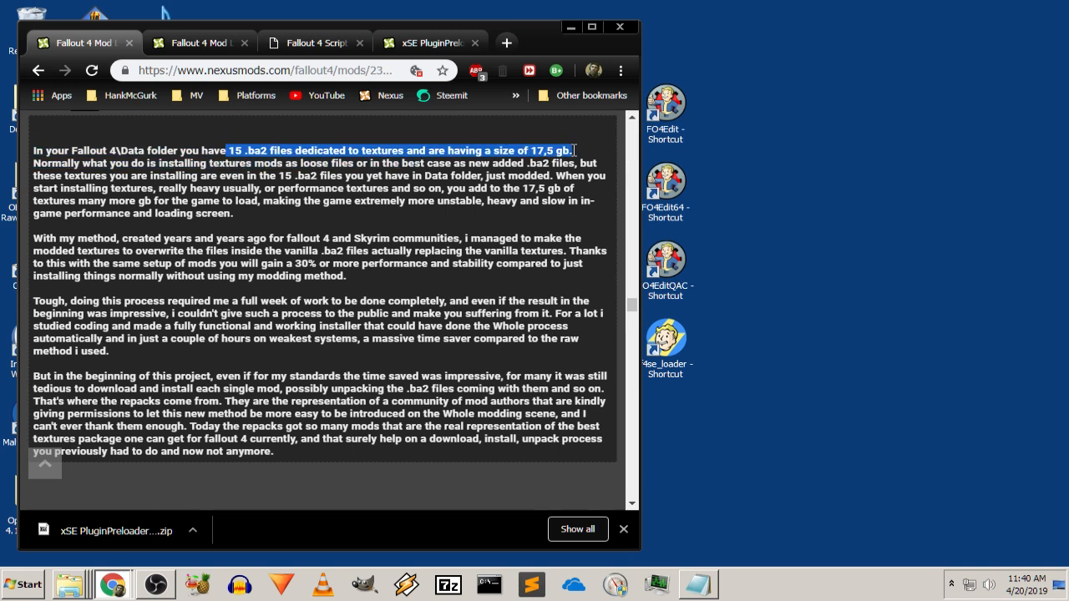
pyautogui.click(421, 209)
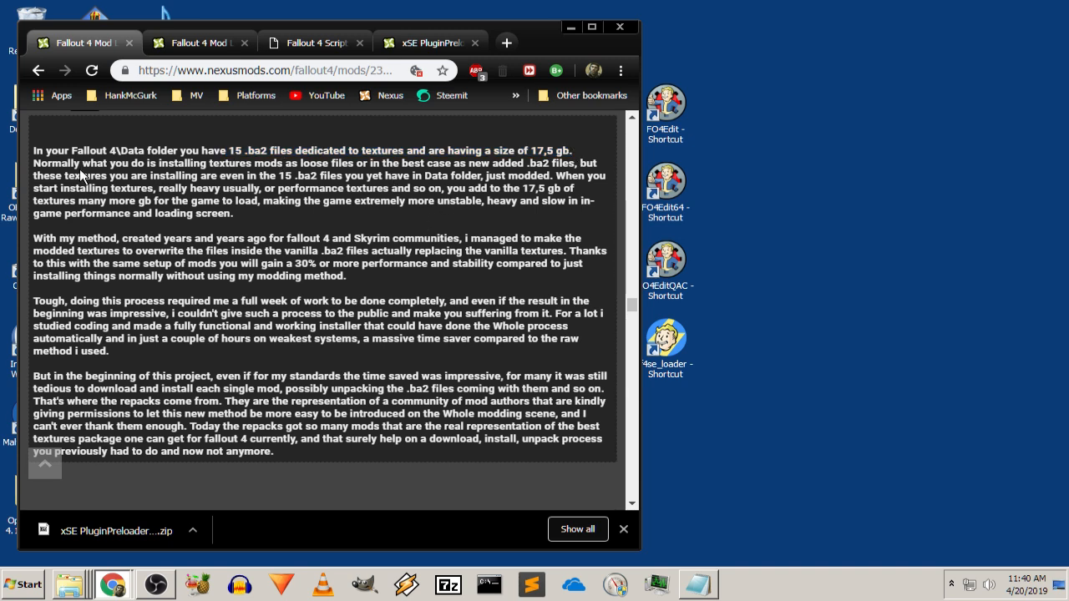
pyautogui.moveTo(81, 175); pyautogui.dragTo(168, 164)
pyautogui.click(169, 165)
pyautogui.doubleClick(229, 163)
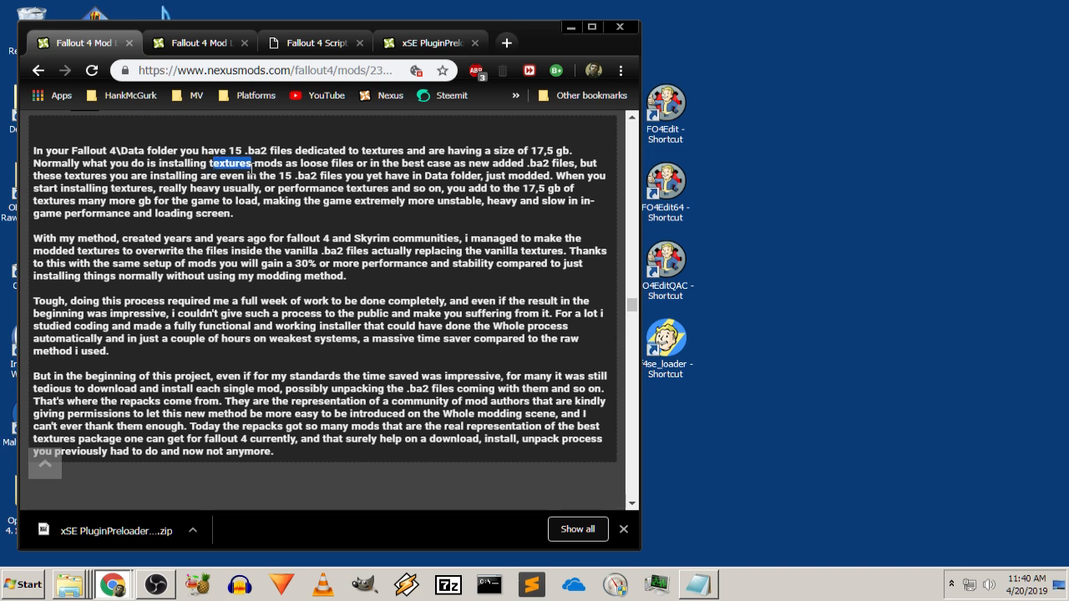
pyautogui.moveTo(382, 163); pyautogui.dragTo(412, 175)
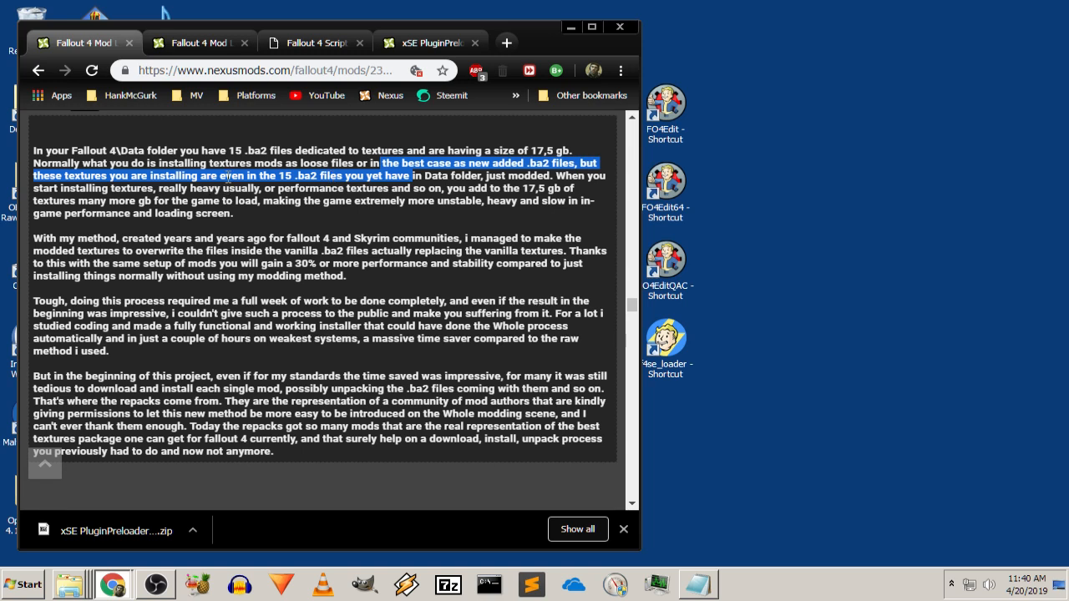
pyautogui.click(281, 173)
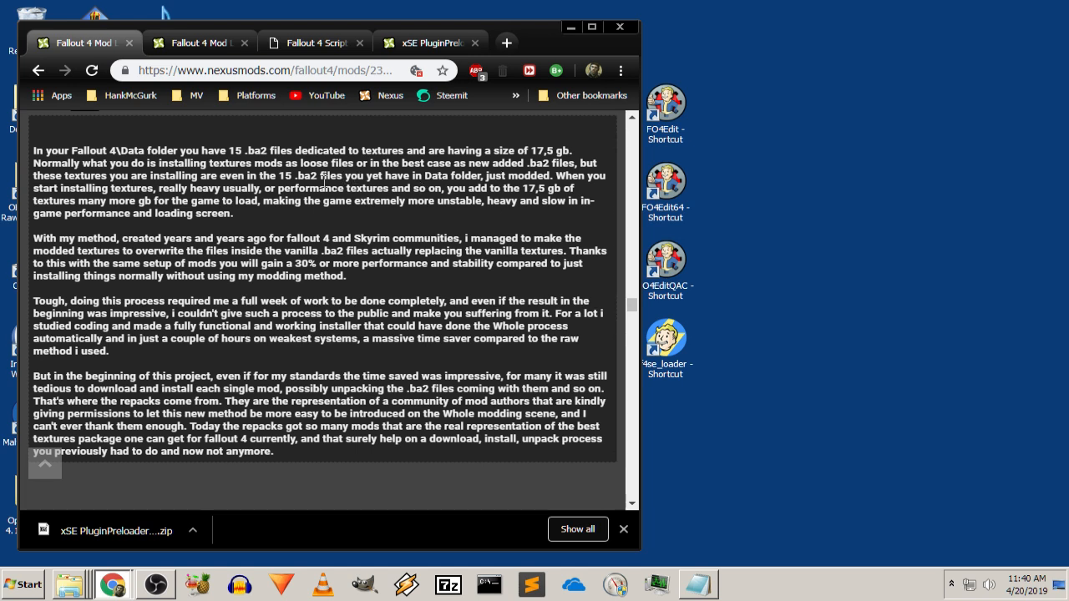
# Examine the guide's explanation of how added heavy textures affect game loading, stability and performance
pyautogui.moveTo(117, 189); pyautogui.dragTo(161, 189)
pyautogui.moveTo(76, 192); pyautogui.dragTo(219, 189)
pyautogui.click(164, 187)
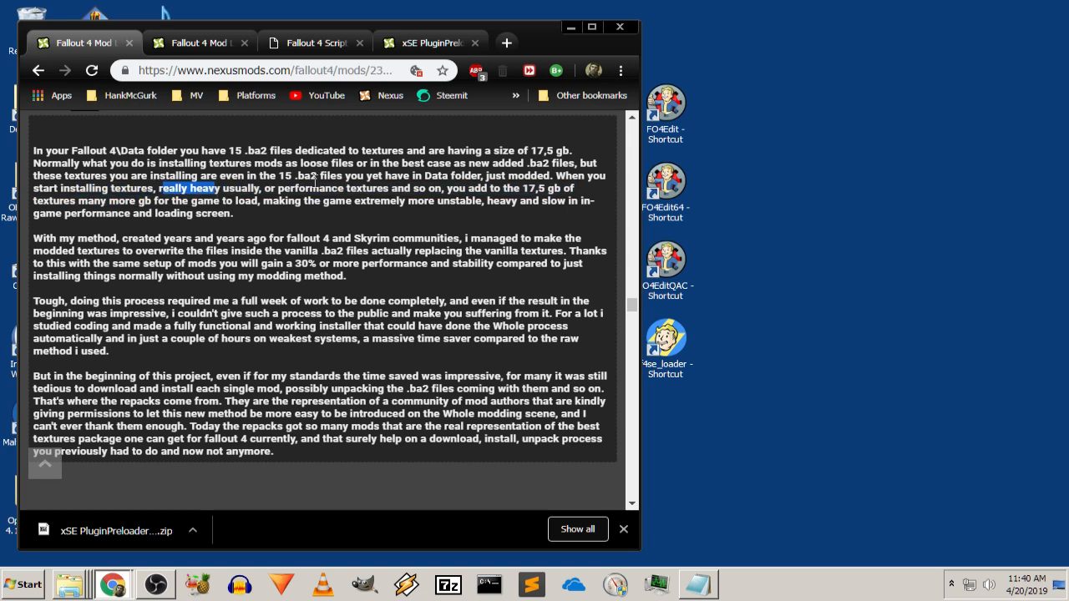
pyautogui.moveTo(513, 189); pyautogui.dragTo(565, 191)
pyautogui.click(566, 191)
pyautogui.moveTo(129, 202); pyautogui.dragTo(314, 222)
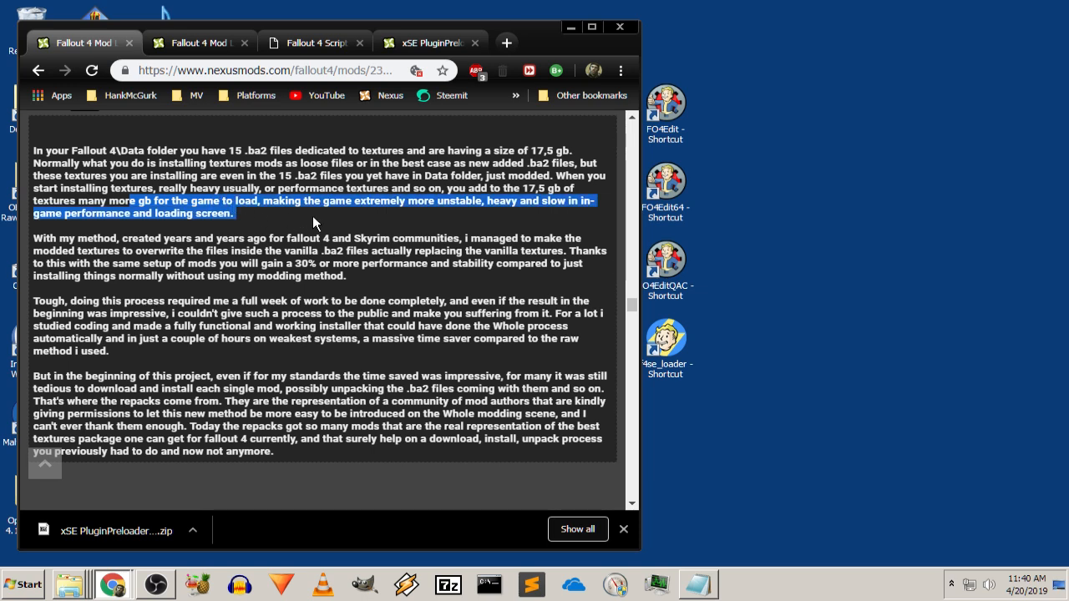
pyautogui.click(263, 221)
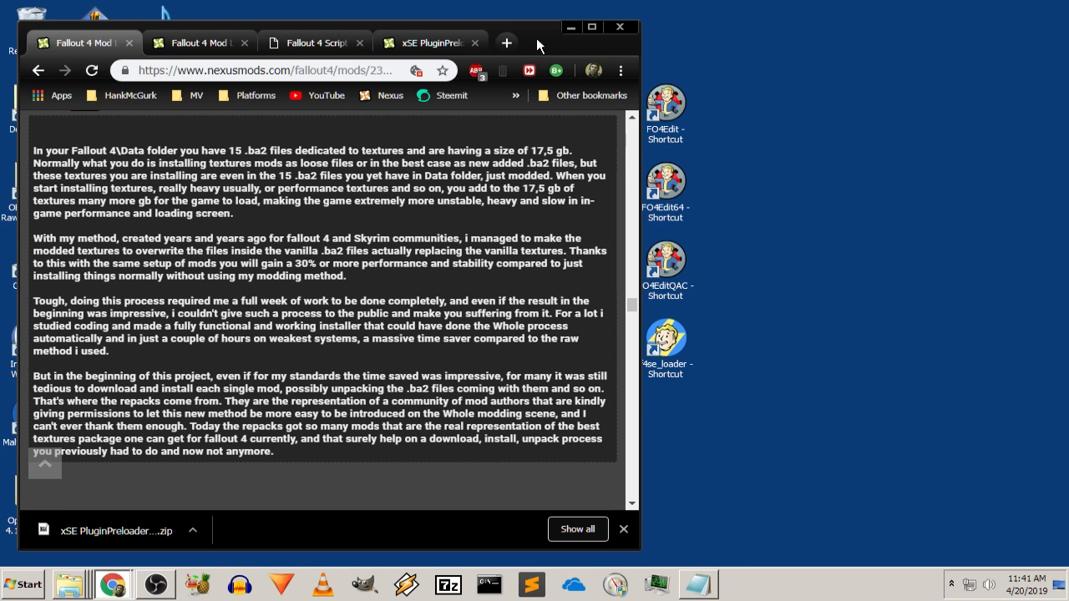
# Reposition and enlarge the browser window and read how the guide's method overwrites textures inside the vanilla .ba2 files
pyautogui.moveTo(537, 38); pyautogui.dragTo(520, 33)
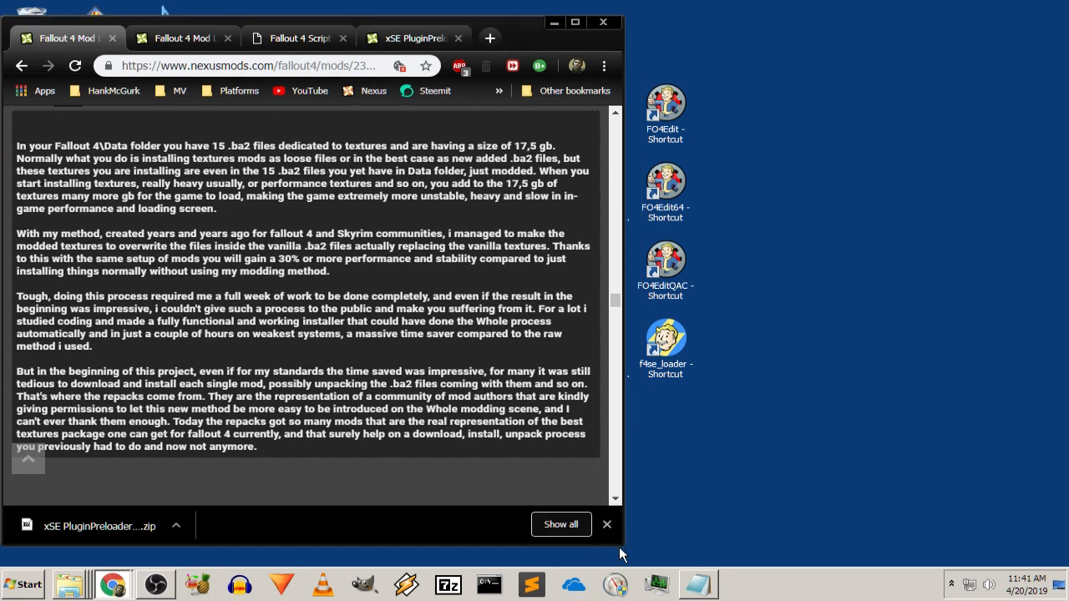
pyautogui.moveTo(618, 547); pyautogui.dragTo(625, 561)
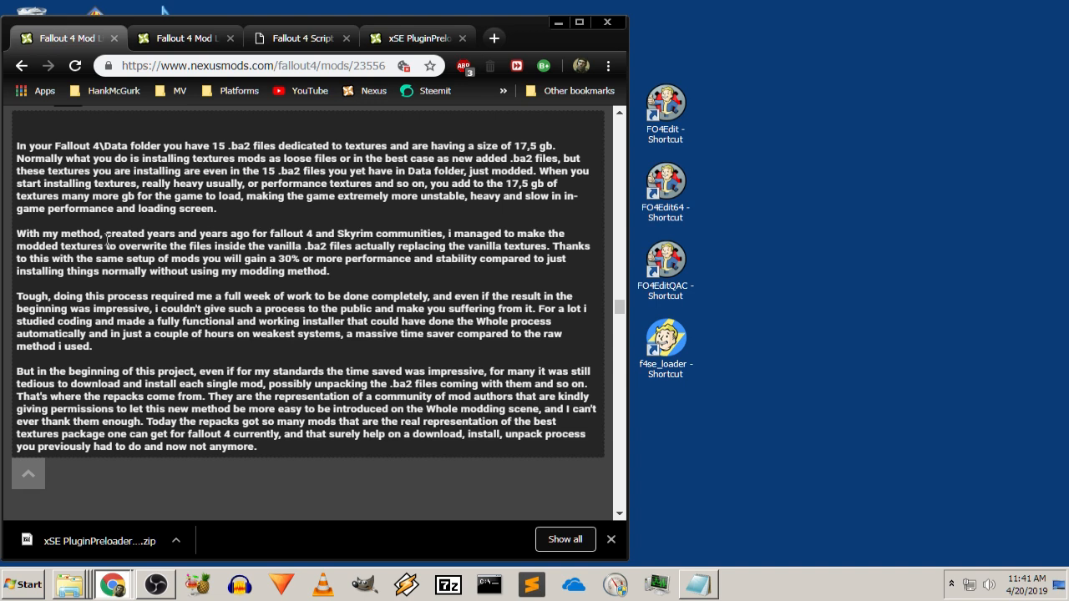
pyautogui.moveTo(107, 240); pyautogui.dragTo(159, 247)
pyautogui.click(172, 260)
pyautogui.scroll(-5, 325, 292)
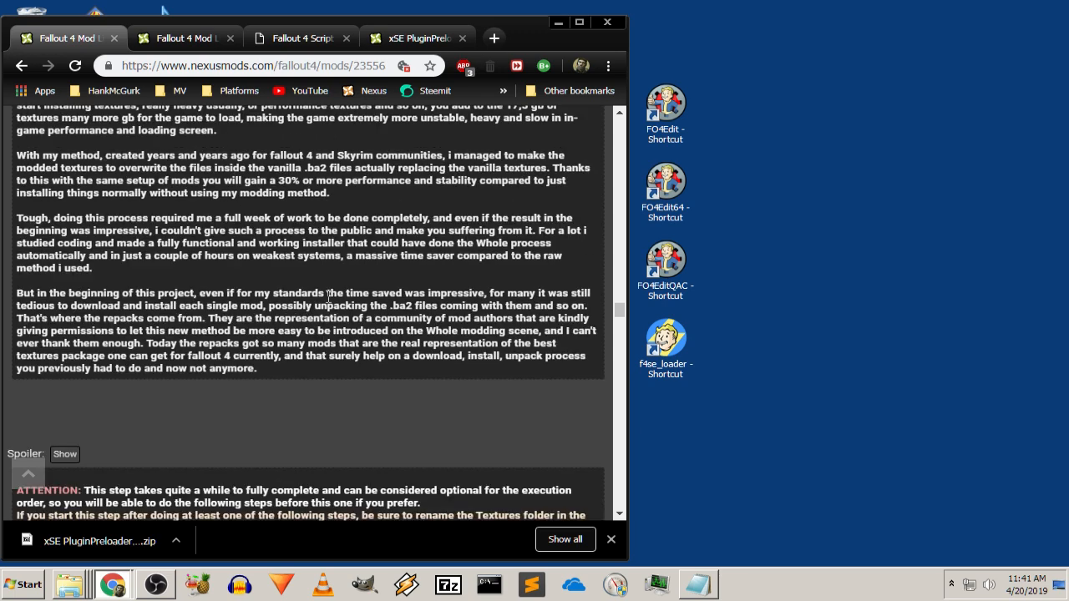
# Skim the guide's CREDITS section from Main Repack - Part One through the merged mods and BRB ENB
pyautogui.scroll(-15, 564, 181)
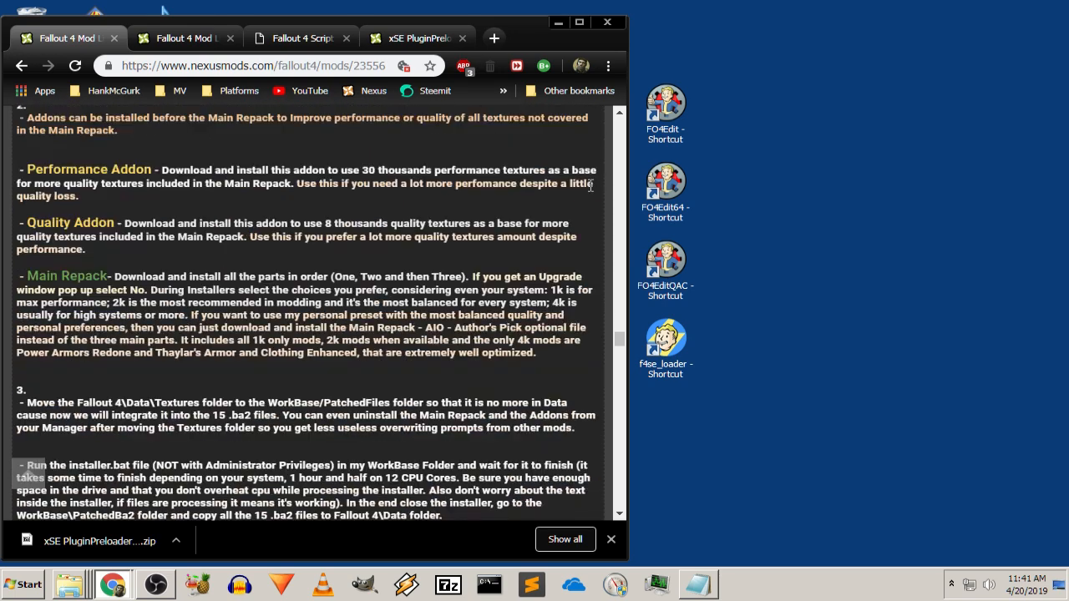
pyautogui.scroll(-20, 622, 166)
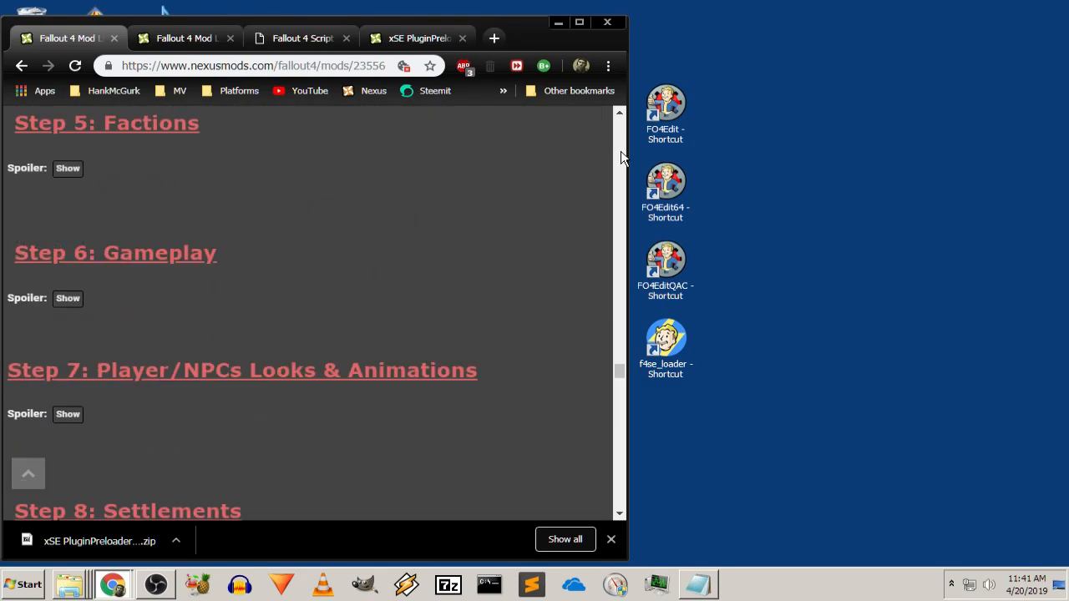
pyautogui.scroll(-1, 489, 293)
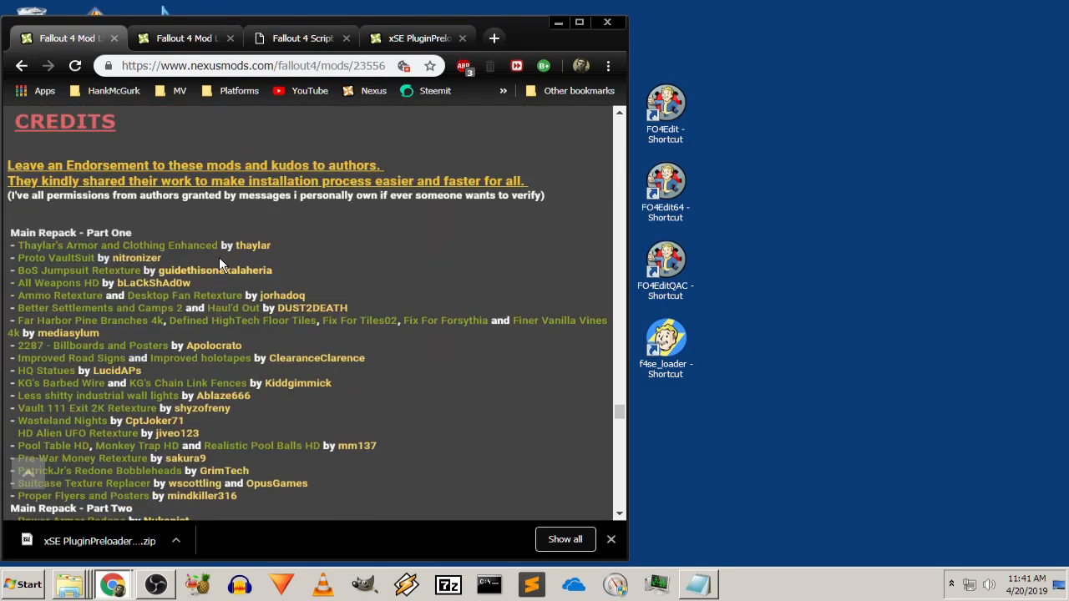
pyautogui.moveTo(10, 232); pyautogui.dragTo(323, 304)
pyautogui.scroll(-1, 247, 392)
pyautogui.scroll(-5, 249, 390)
pyautogui.scroll(-7, 260, 383)
pyautogui.scroll(-3, 271, 381)
pyautogui.scroll(-4, 301, 348)
pyautogui.scroll(5, 324, 304)
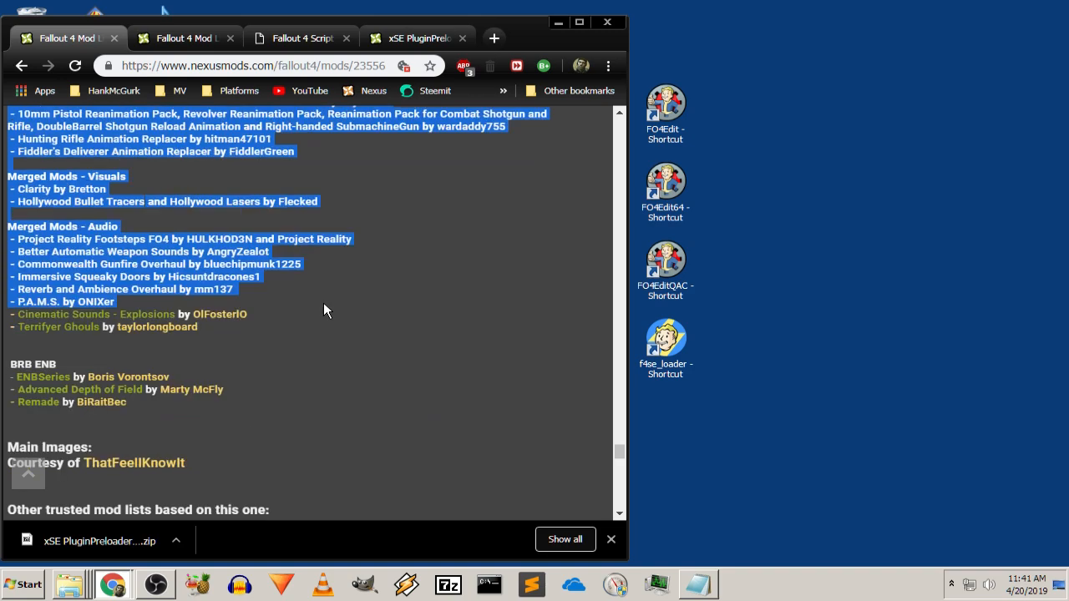
pyautogui.click(372, 328)
pyautogui.scroll(2, 376, 341)
pyautogui.scroll(14, 375, 350)
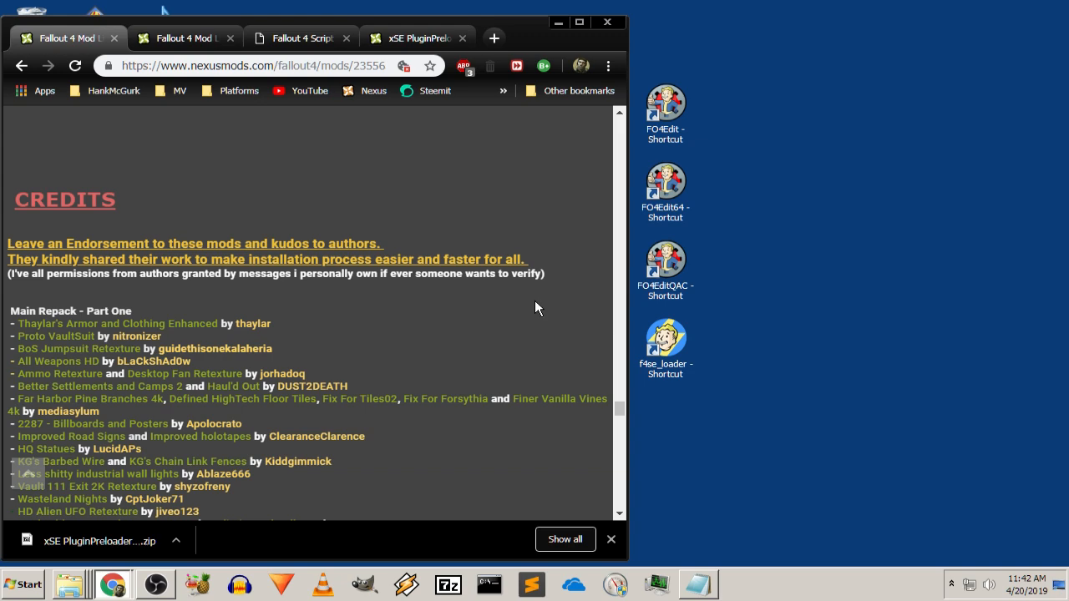
# Examine the credited mods for the three Main Repack parts, the optional addons and the Merged Mods groups
pyautogui.scroll(-1, 535, 308)
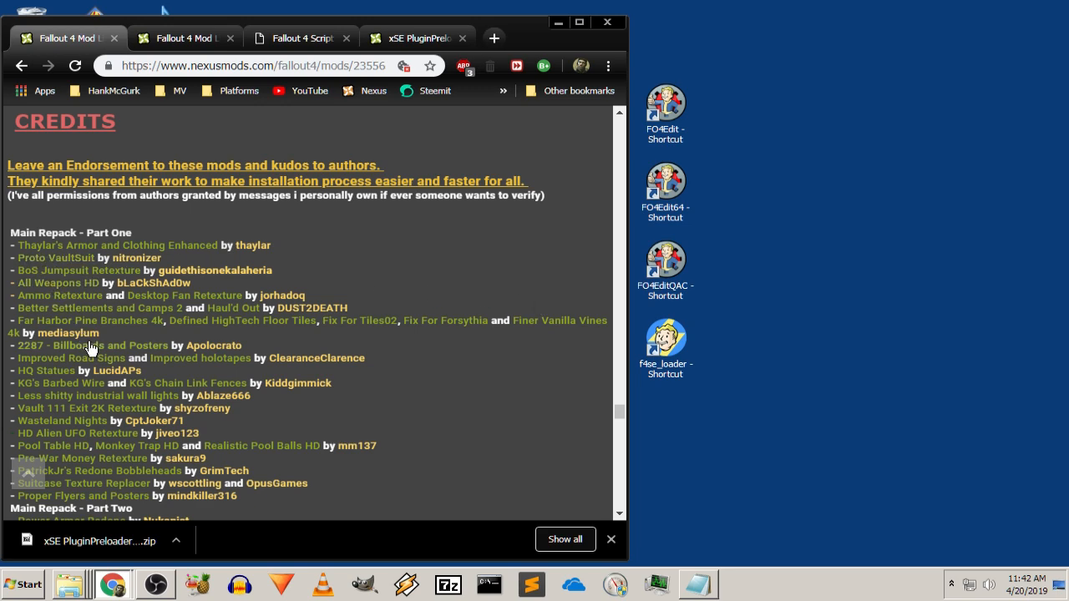
pyautogui.scroll(-1, 403, 414)
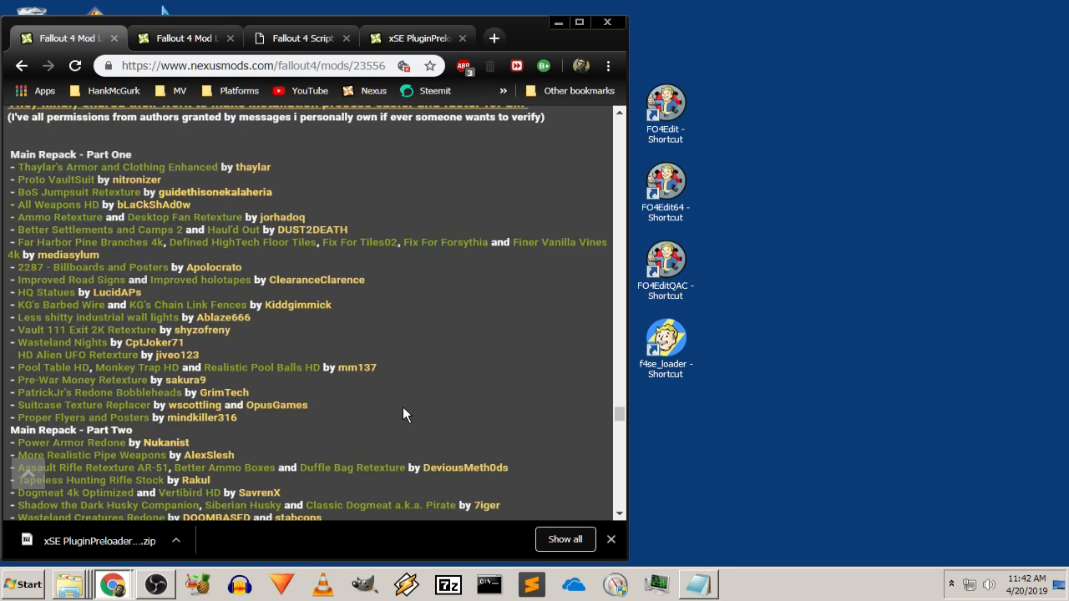
pyautogui.scroll(-1, 404, 413)
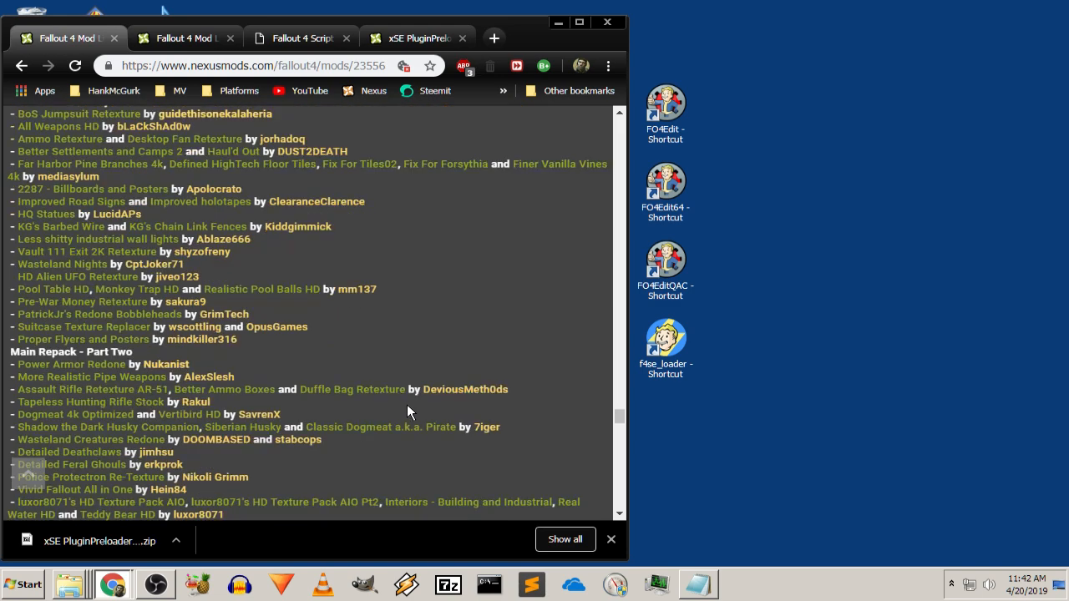
pyautogui.scroll(-1, 563, 341)
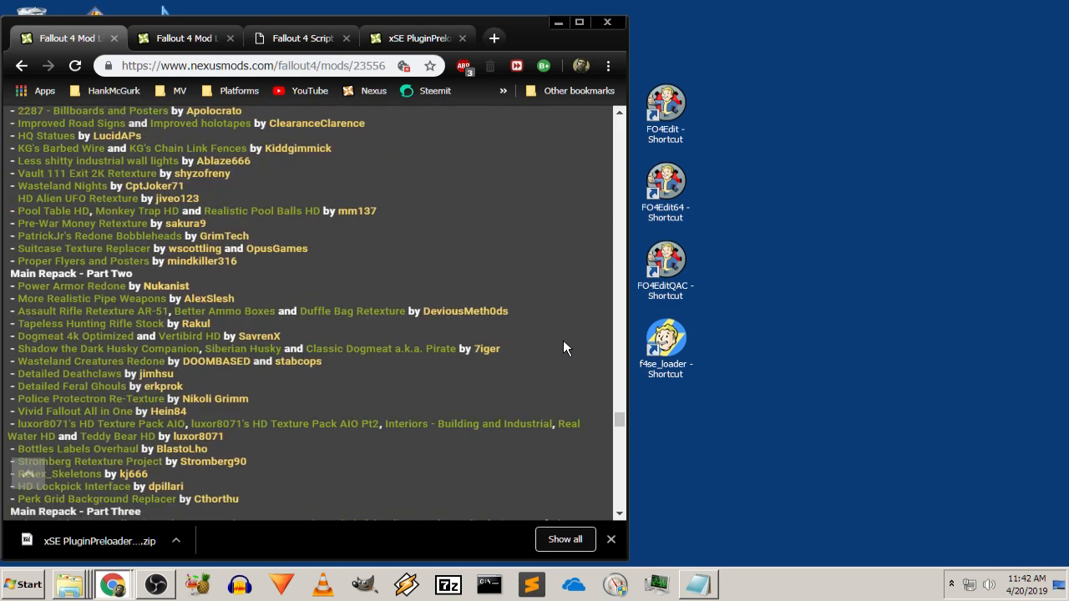
pyautogui.scroll(-1, 563, 341)
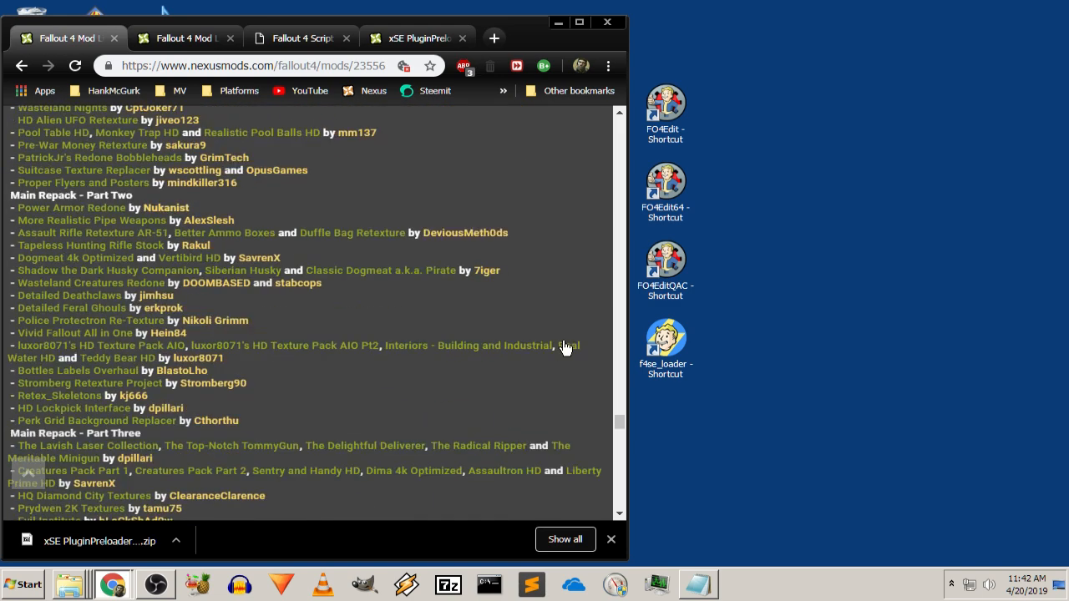
pyautogui.scroll(-1, 564, 342)
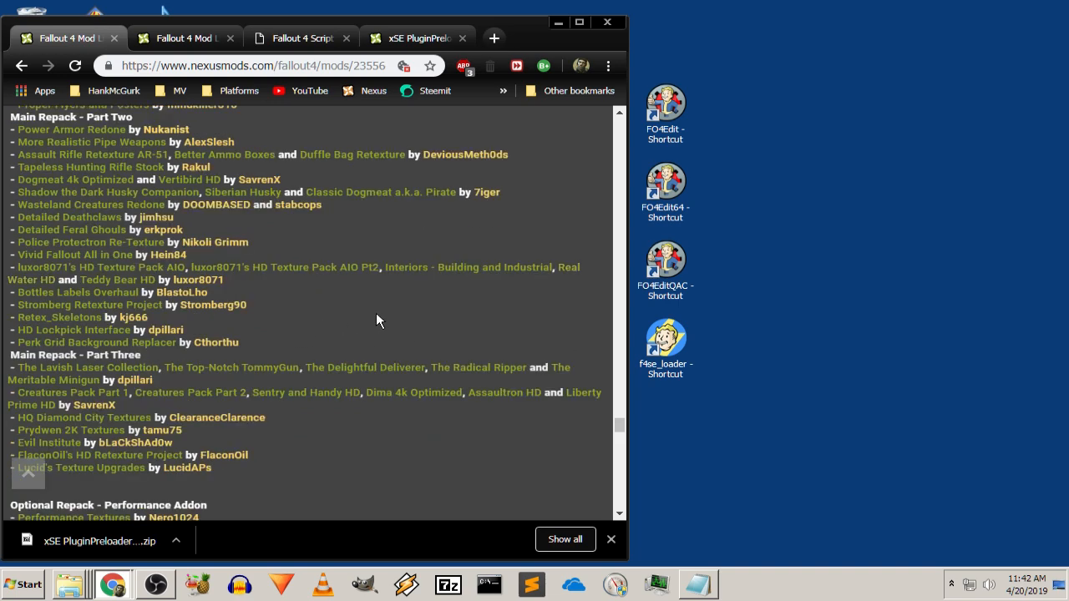
pyautogui.scroll(-1, 381, 316)
pyautogui.scroll(-1, 469, 383)
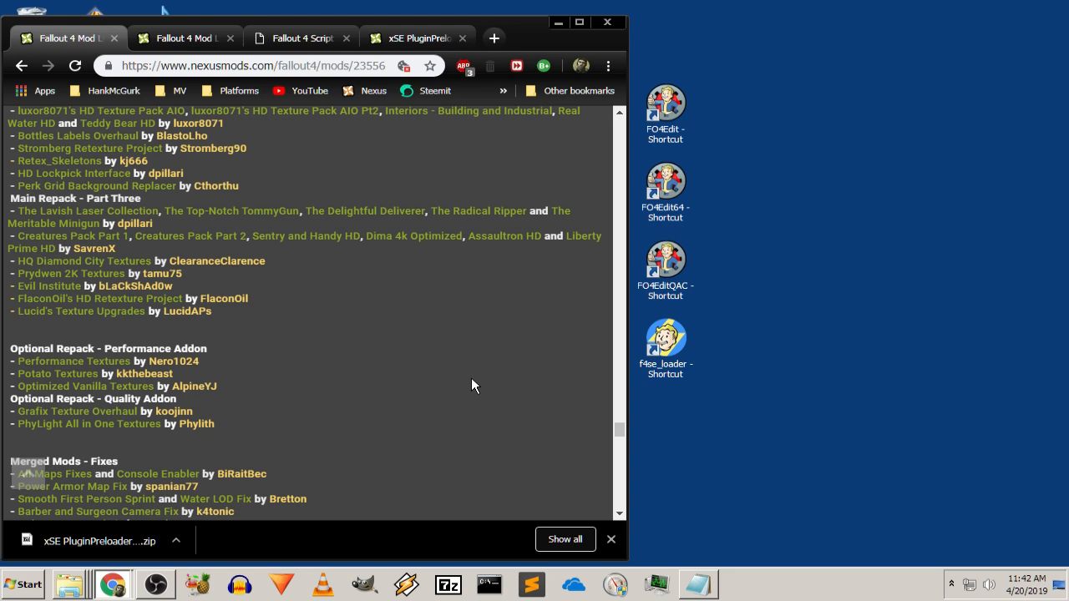
pyautogui.scroll(-1, 471, 384)
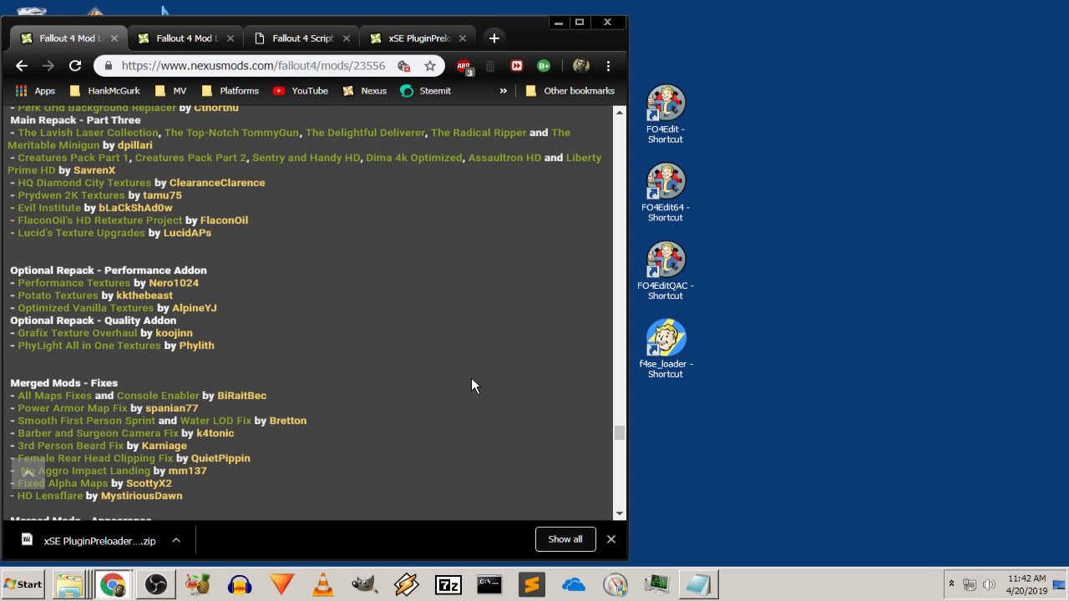
pyautogui.scroll(-4, 471, 378)
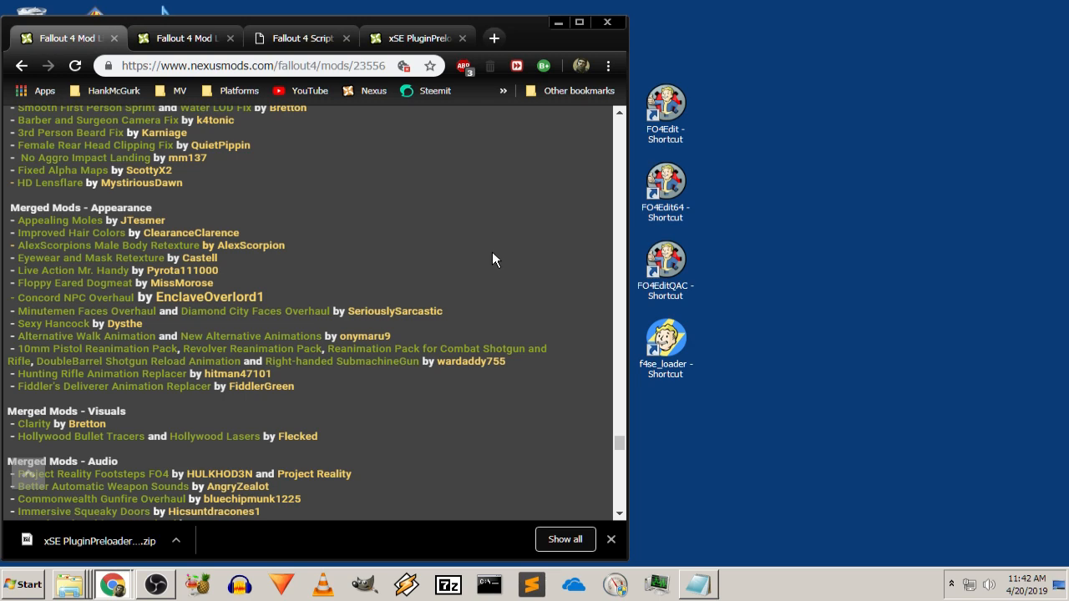
# Review the credits lists again from Main Repack - Part One to Merged Mods - Audio
pyautogui.scroll(15, 493, 252)
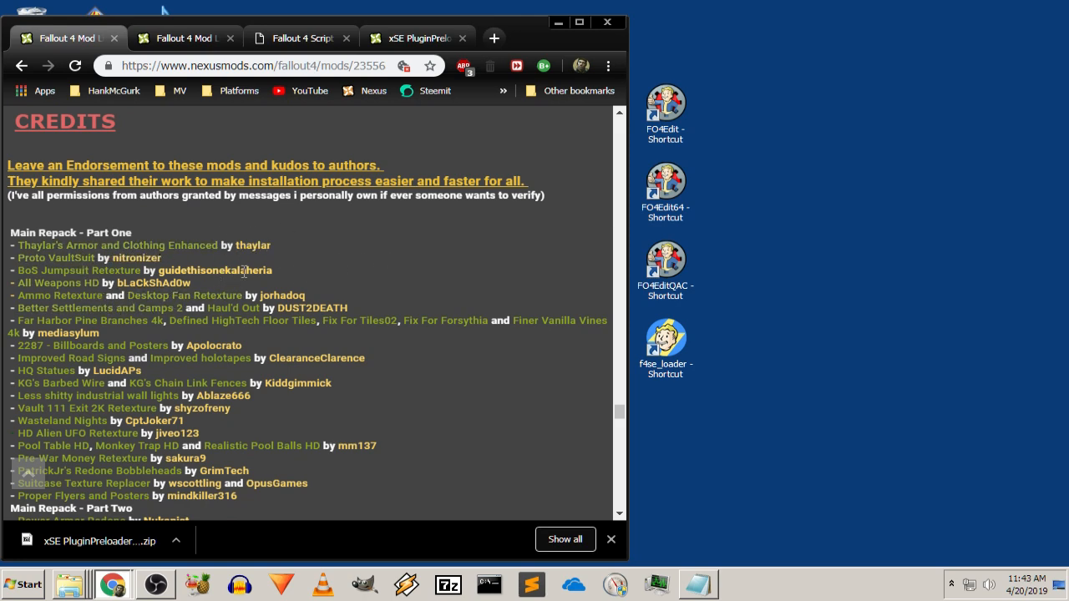
pyautogui.scroll(-6, 483, 245)
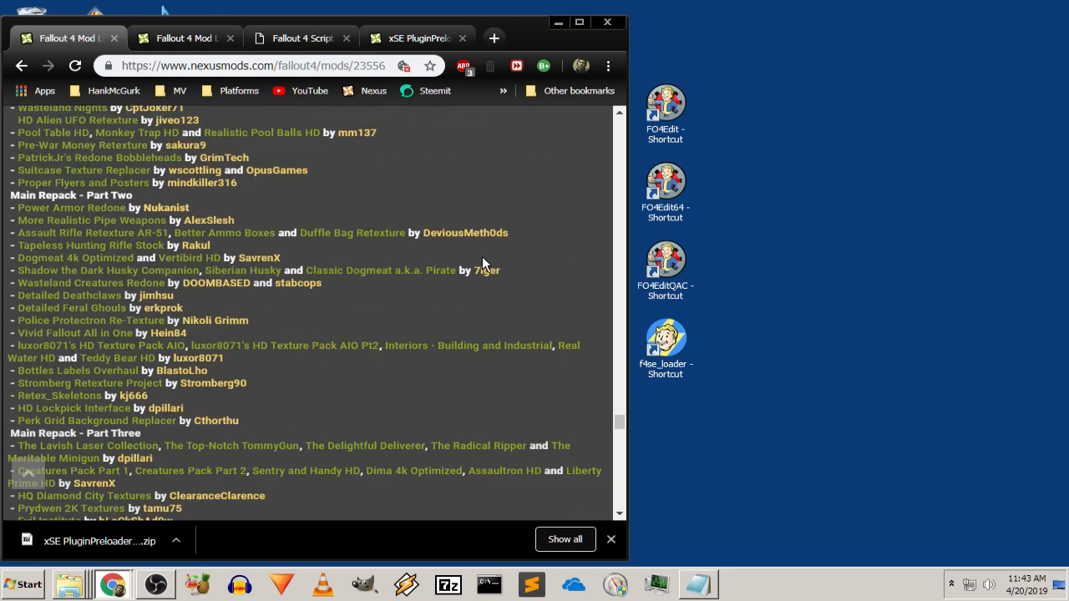
pyautogui.scroll(-8, 483, 259)
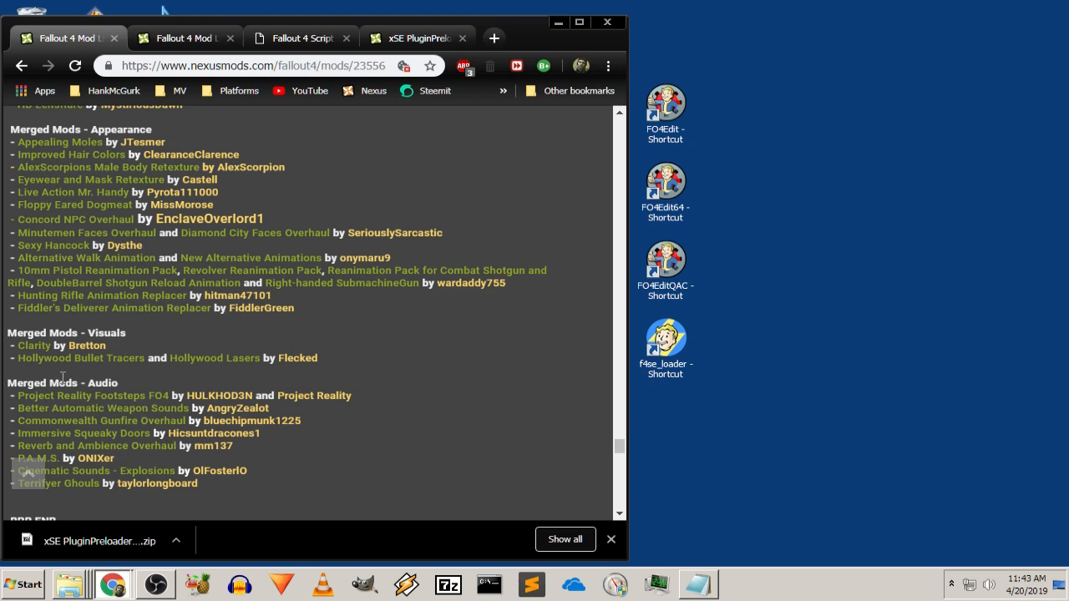
pyautogui.scroll(3, 450, 486)
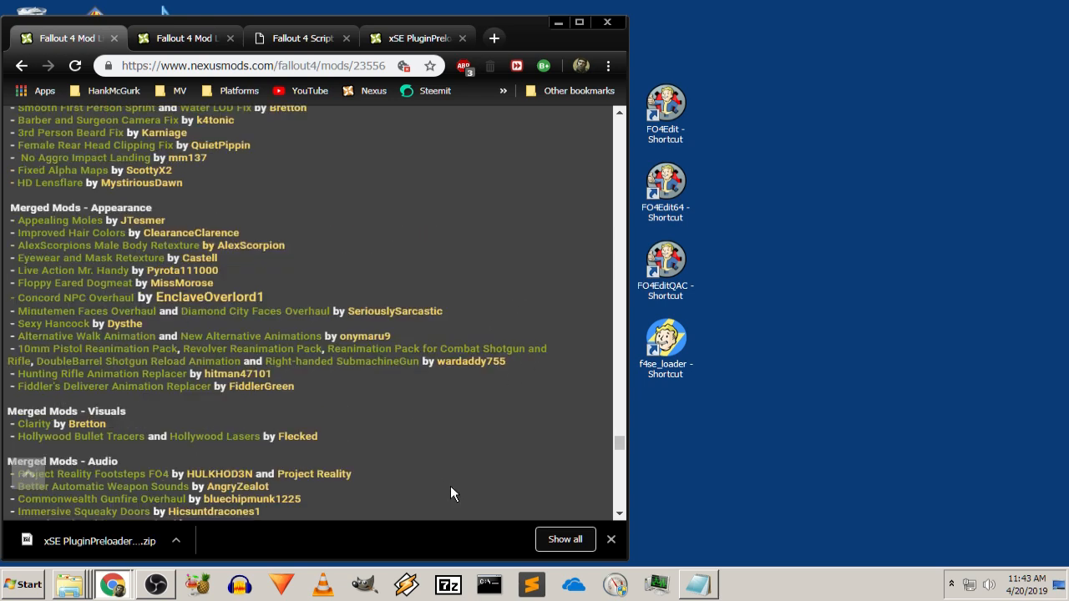
# Return to Step 1 and read its ATTENTION note and section 1 on the WorkBase file and the 15 Textures.ba2 files
pyautogui.scroll(20, 455, 481)
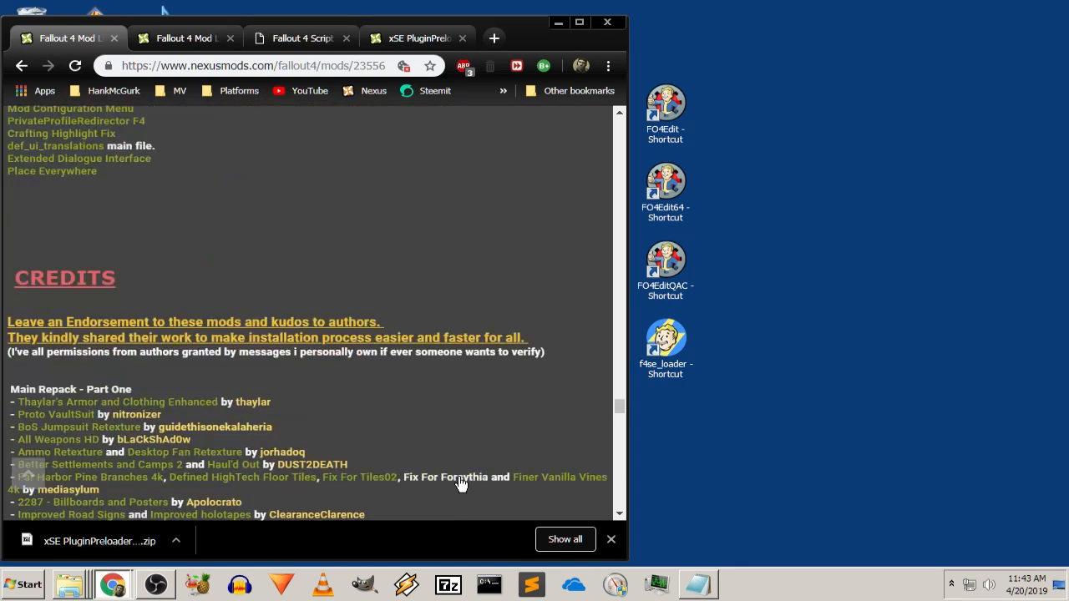
pyautogui.scroll(-1, 496, 451)
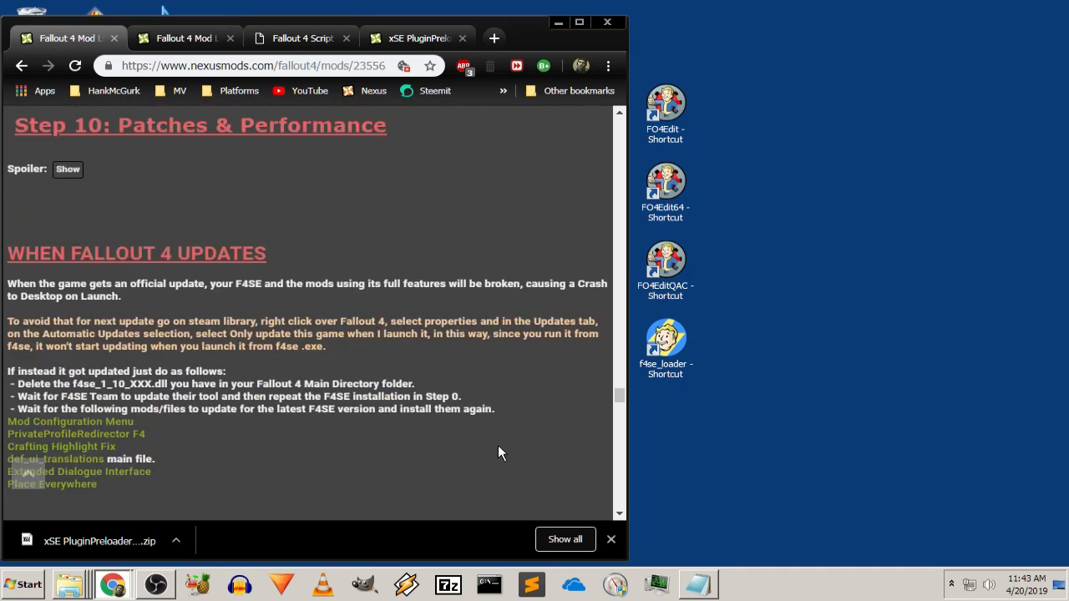
pyautogui.scroll(13, 498, 452)
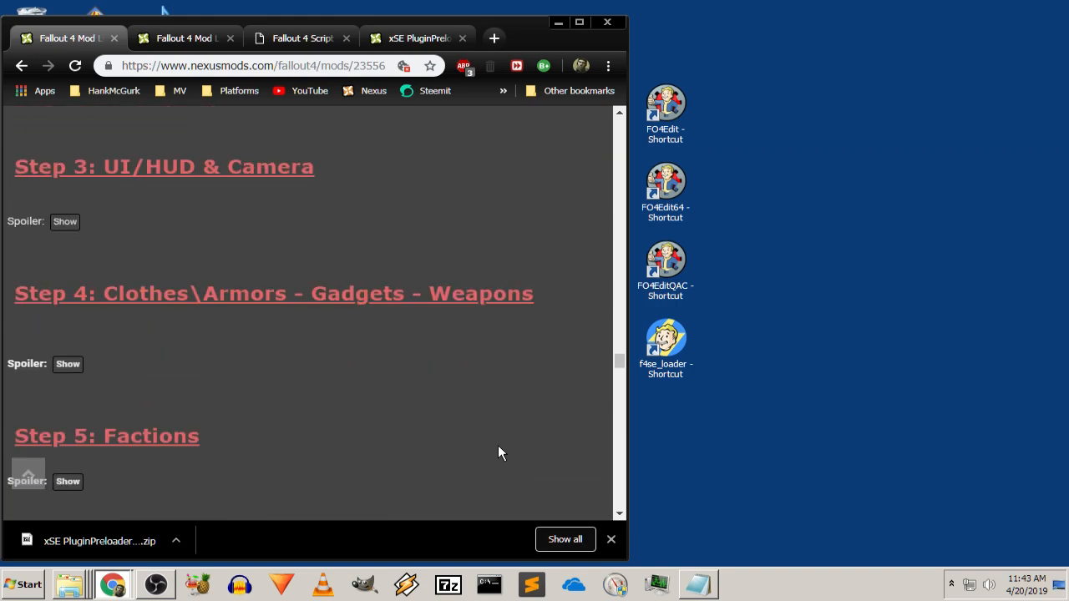
pyautogui.scroll(12, 498, 445)
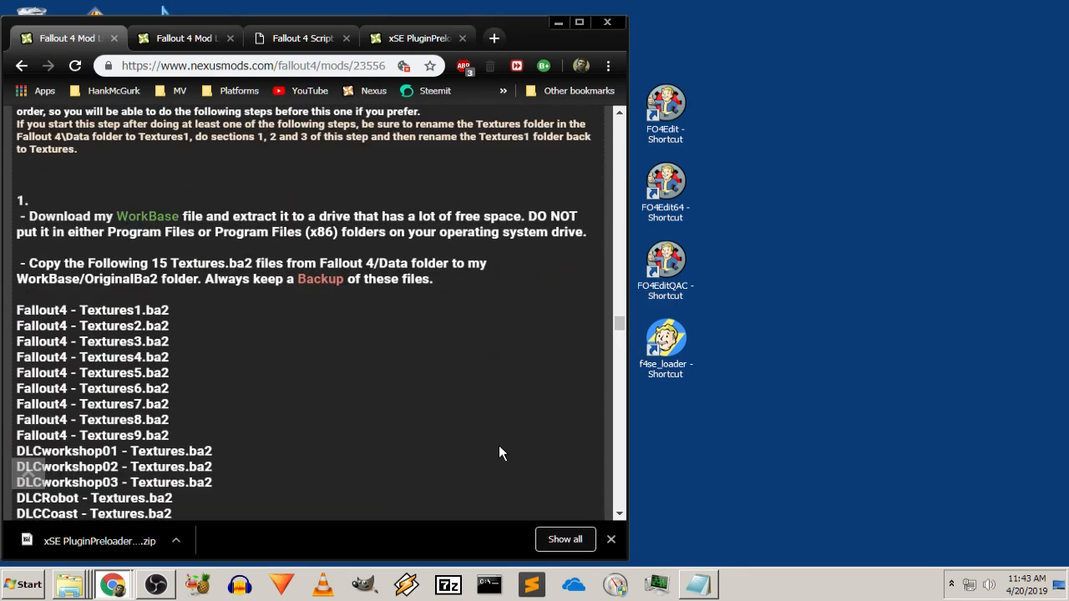
pyautogui.scroll(-1, 498, 445)
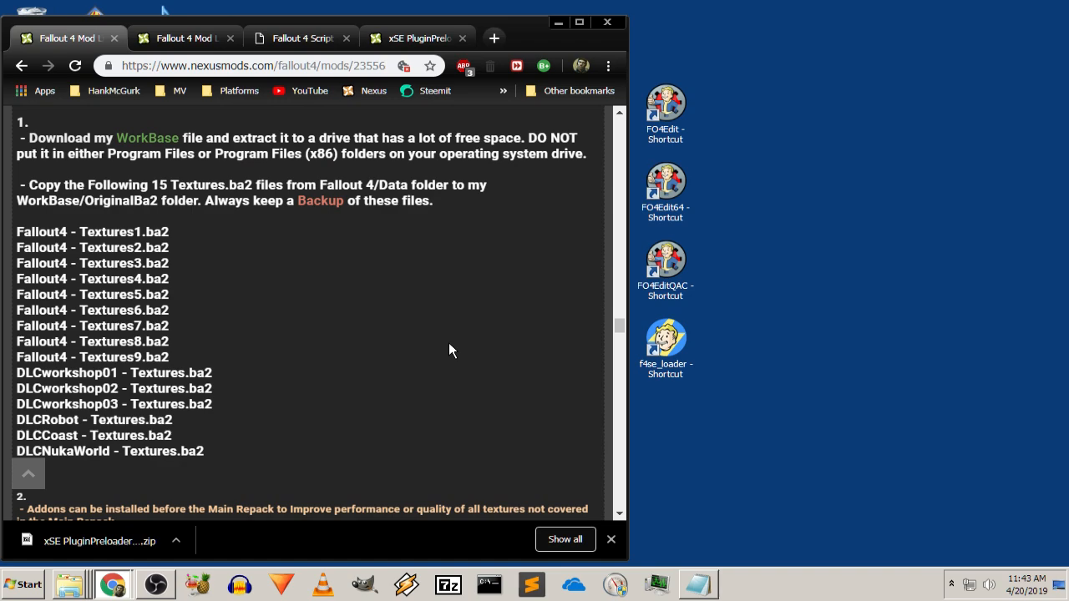
pyautogui.scroll(2, 427, 325)
pyautogui.scroll(5, 426, 326)
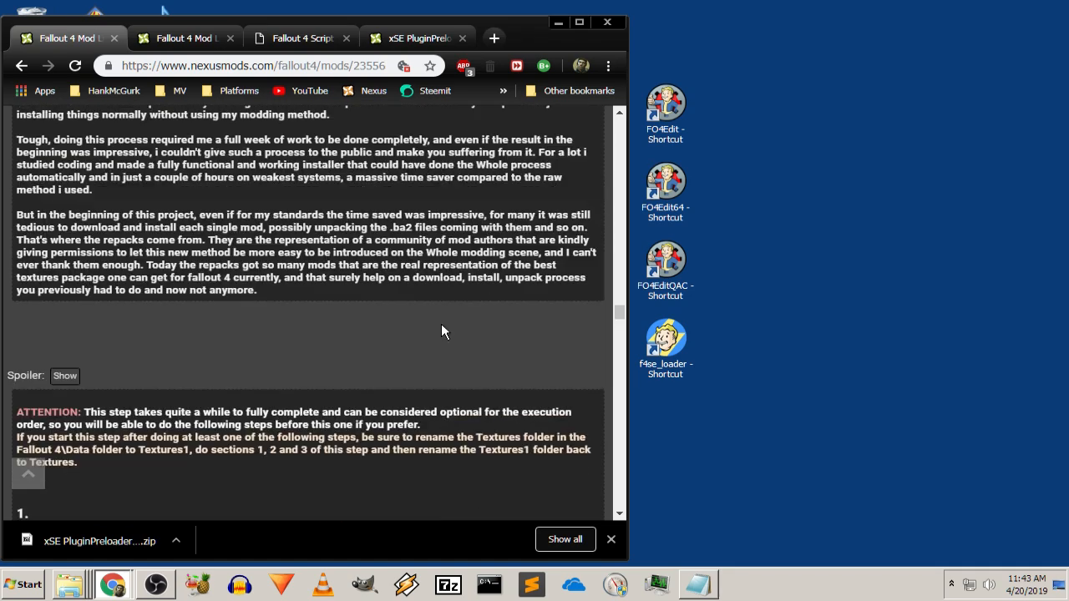
pyautogui.scroll(-4, 443, 326)
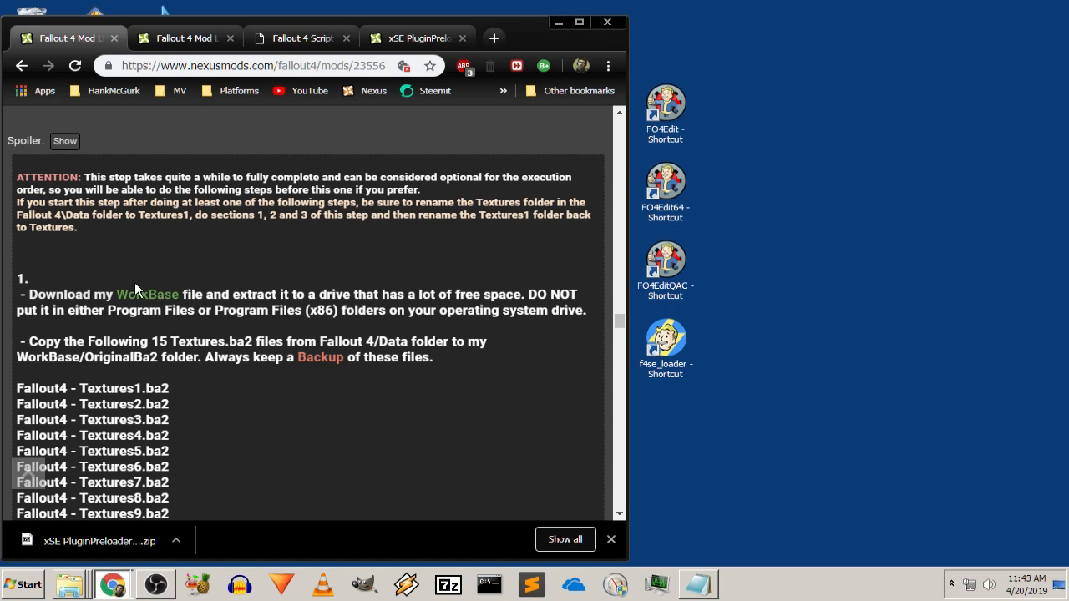
# Find the WorkBase entry among the main files on the mod's Files page
pyautogui.click(189, 40)
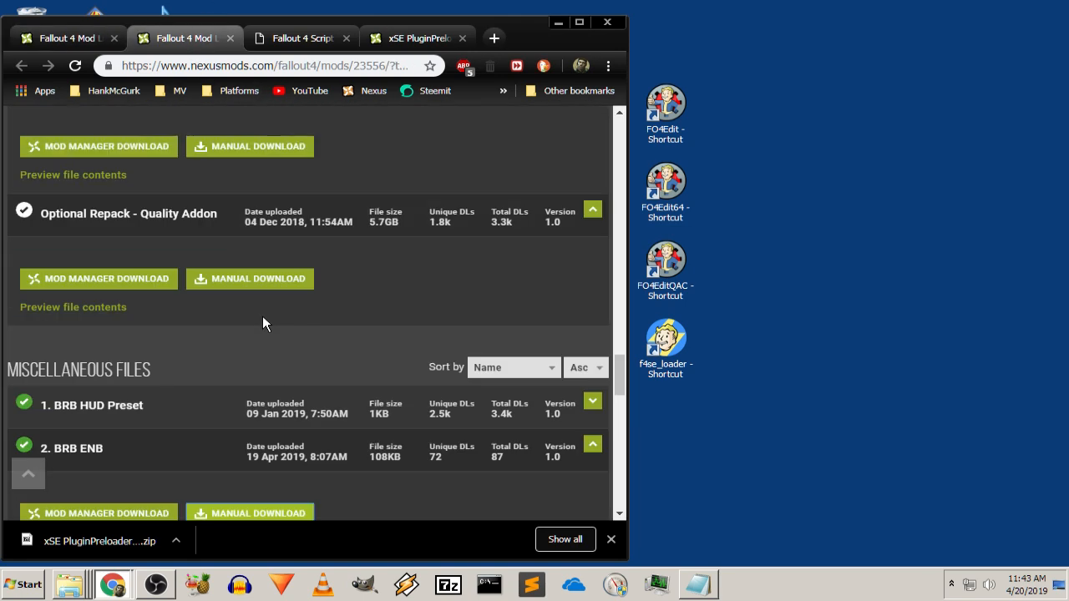
pyautogui.scroll(12, 336, 334)
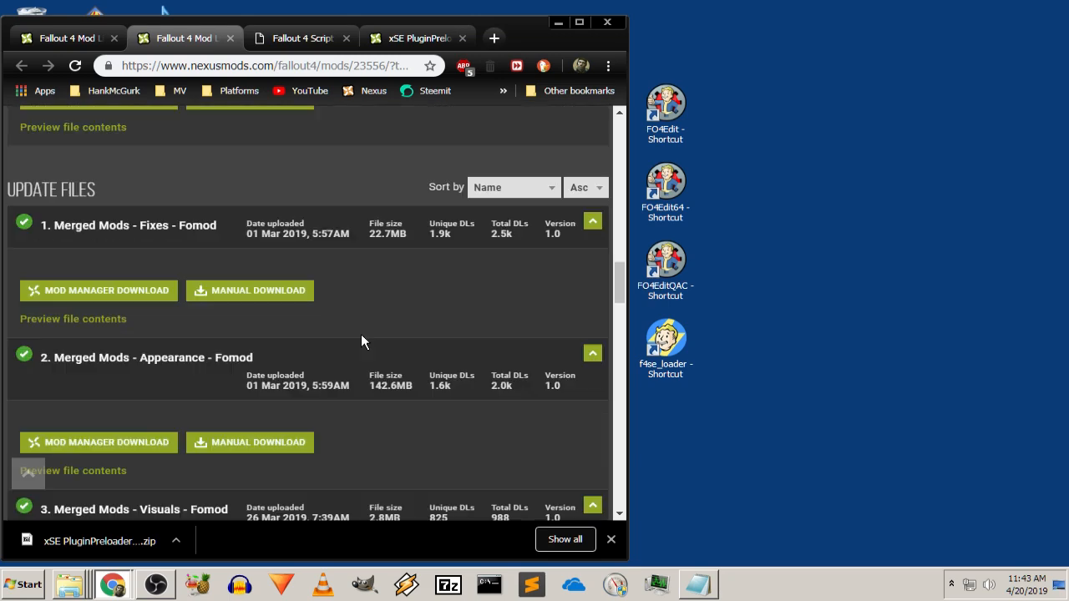
pyautogui.scroll(8, 360, 334)
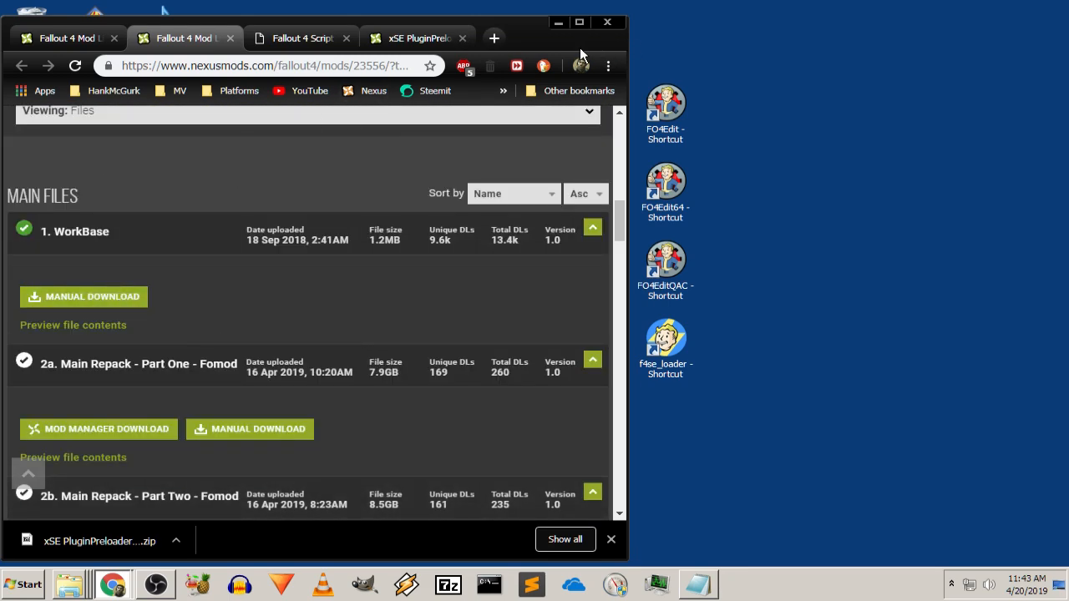
# Minimize the browser, check the contents of the desktop's workingfolder, and close that folder
pyautogui.click(559, 22)
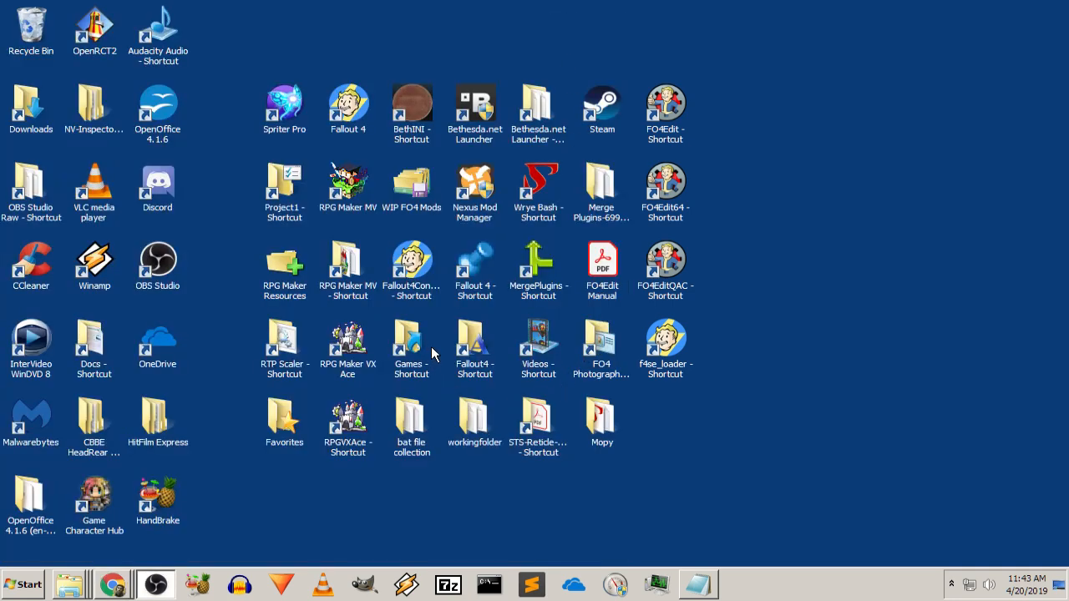
pyautogui.doubleClick(473, 424)
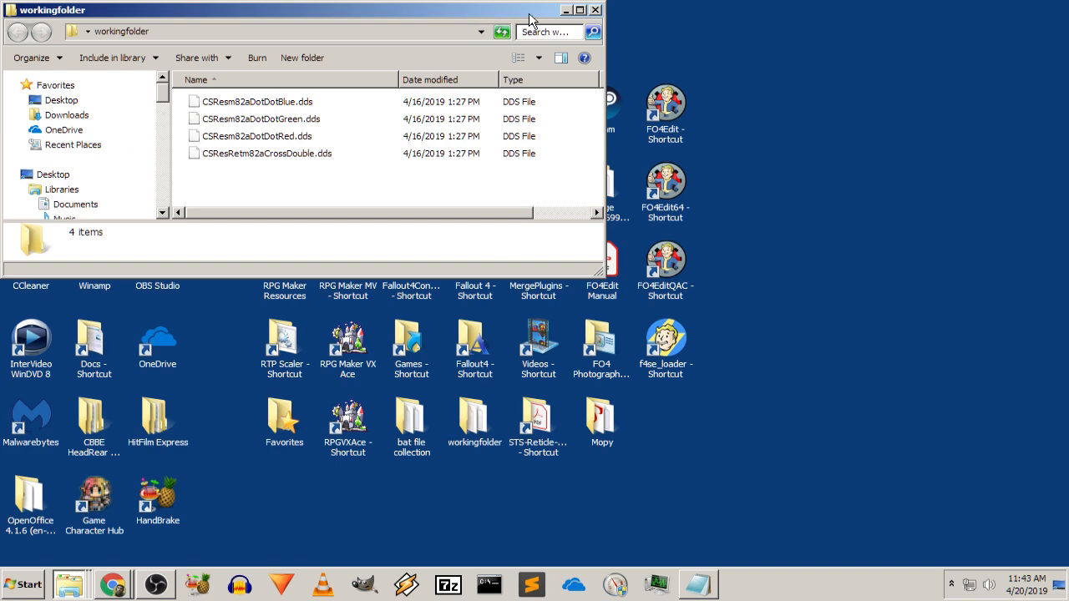
pyautogui.moveTo(540, 14); pyautogui.dragTo(550, 46)
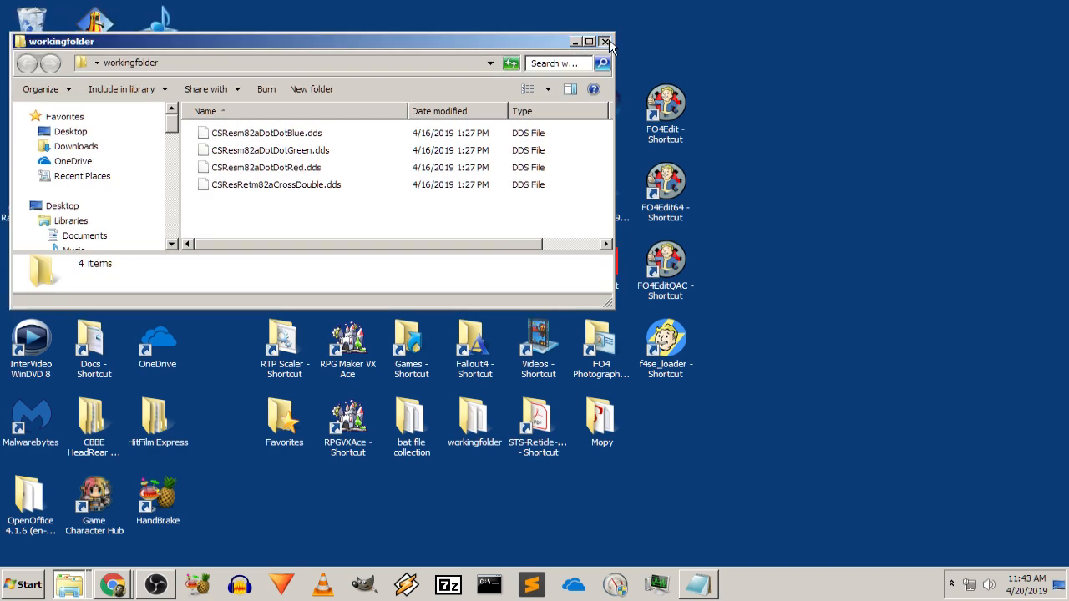
pyautogui.click(605, 42)
# Look through the Fallout 4 installation folder and its Fallout4 subfolder, and close the window
pyautogui.doubleClick(468, 288)
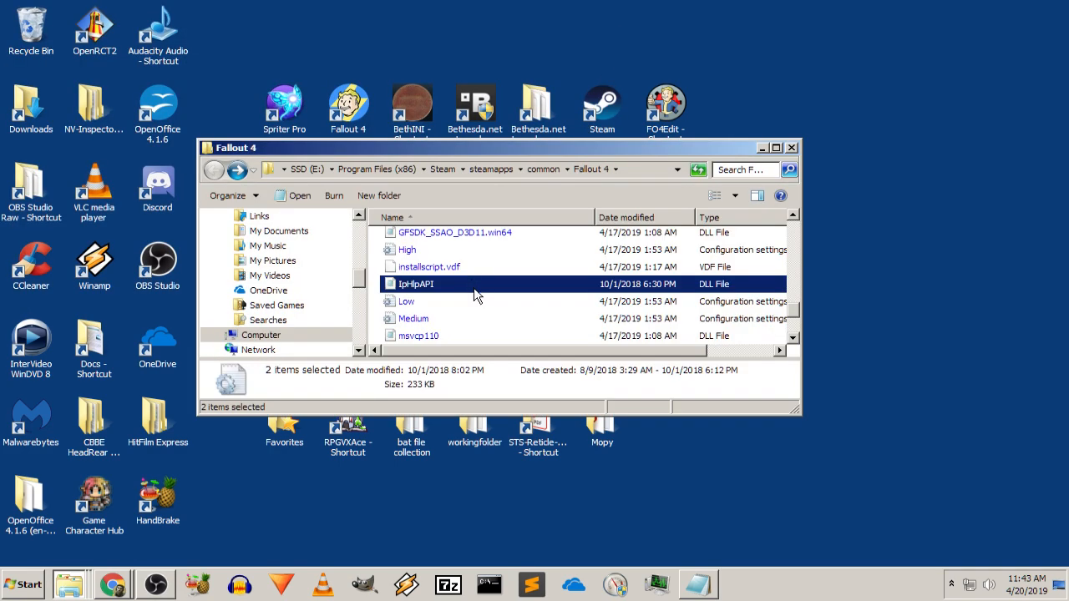
pyautogui.scroll(3, 478, 294)
pyautogui.scroll(5, 483, 288)
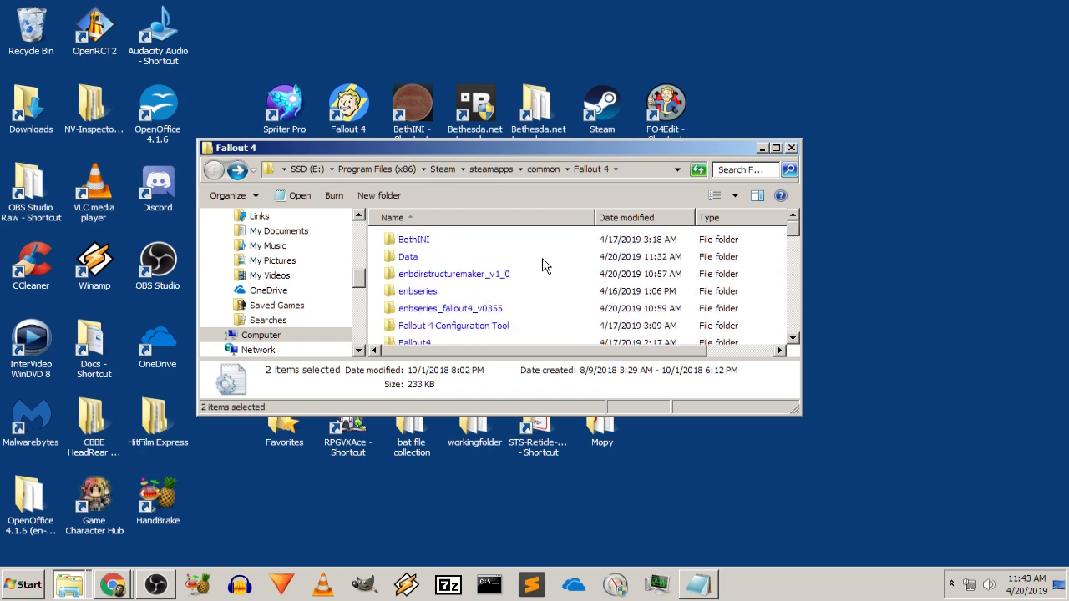
pyautogui.scroll(-1, 544, 261)
pyautogui.scroll(-1, 523, 290)
pyautogui.scroll(2, 523, 287)
pyautogui.scroll(-1, 497, 245)
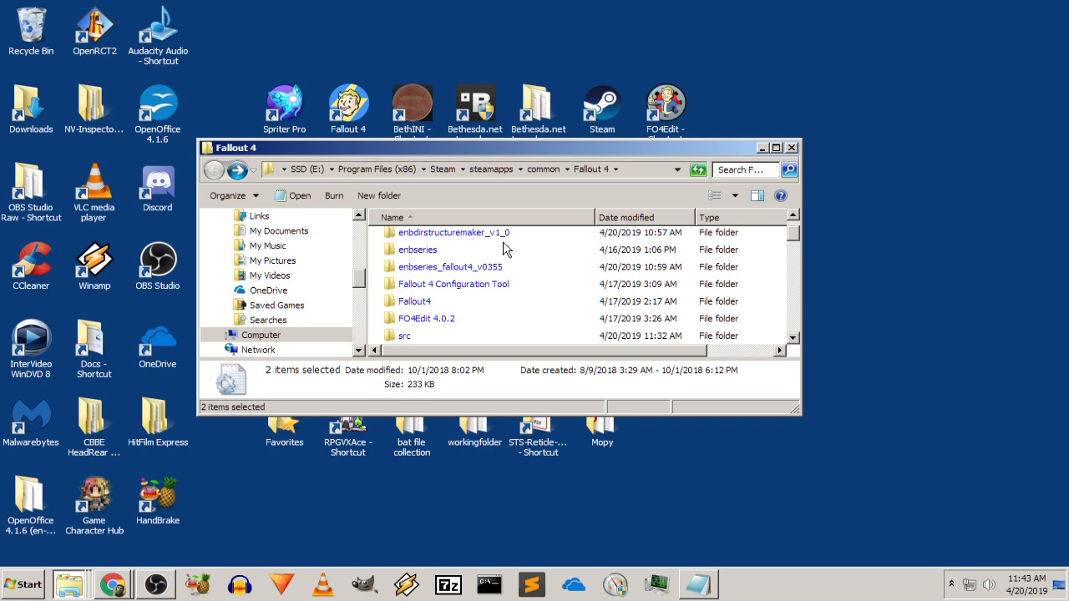
pyautogui.doubleClick(462, 301)
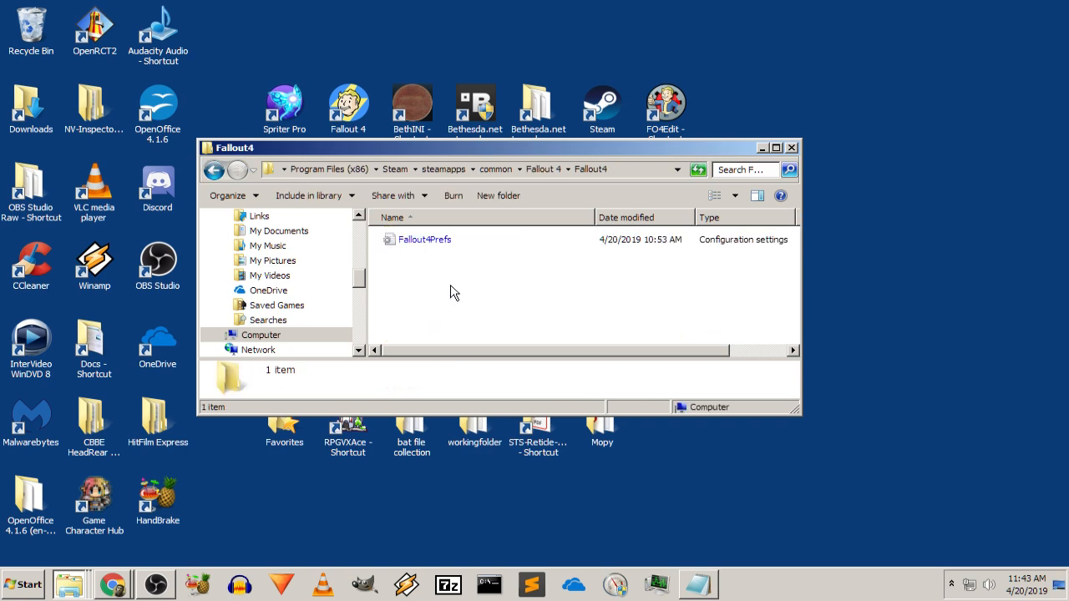
pyautogui.click(217, 171)
pyautogui.click(790, 148)
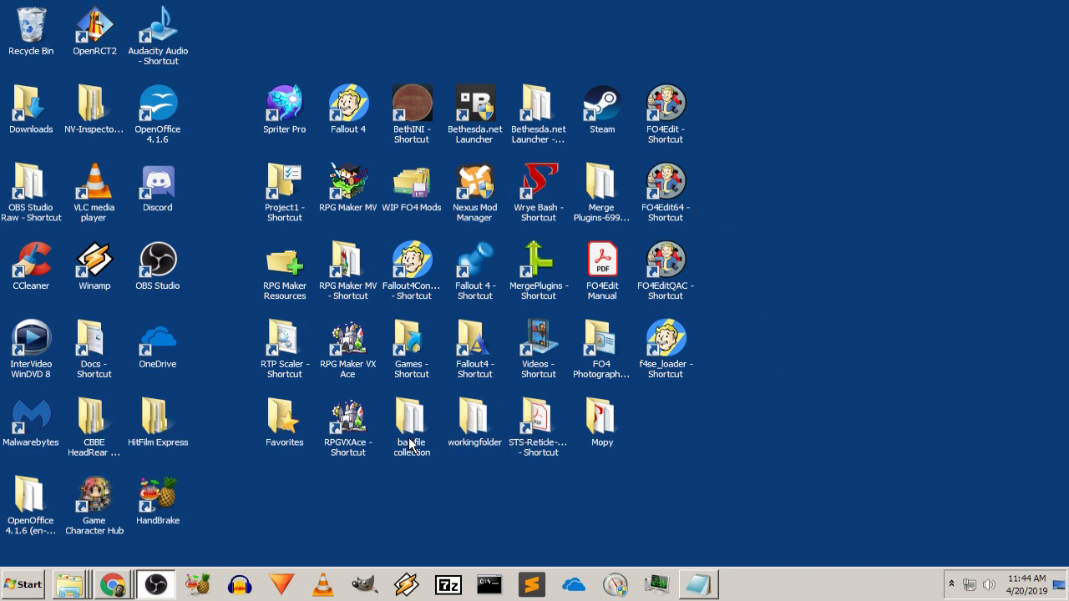
# Check the configuration files in the My Games Fallout4 folder and close it
pyautogui.doubleClick(488, 348)
pyautogui.scroll(-1, 695, 227)
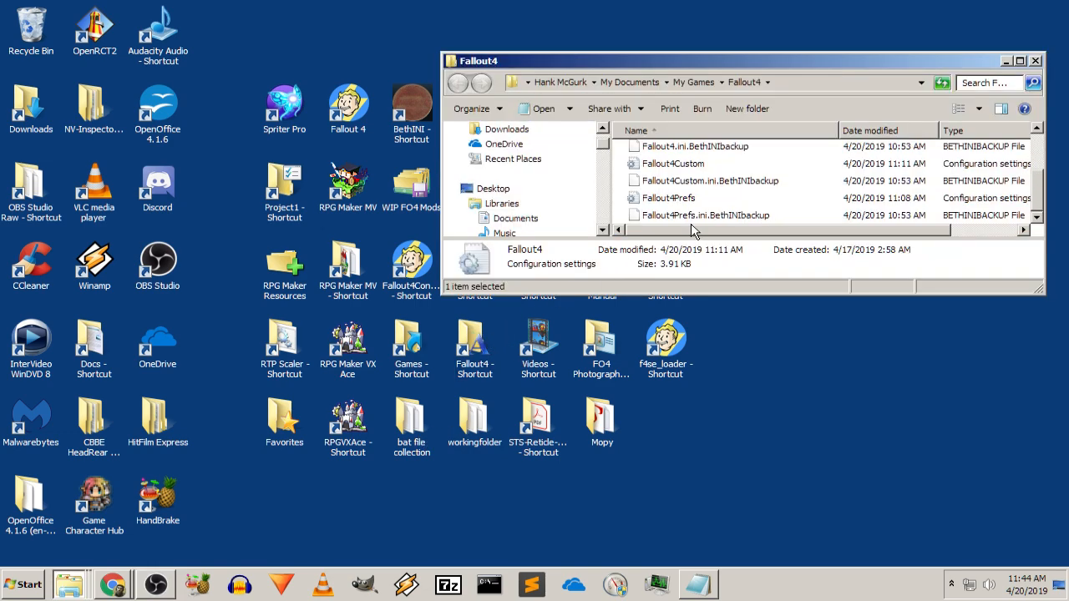
pyautogui.scroll(2, 694, 222)
pyautogui.click(1036, 62)
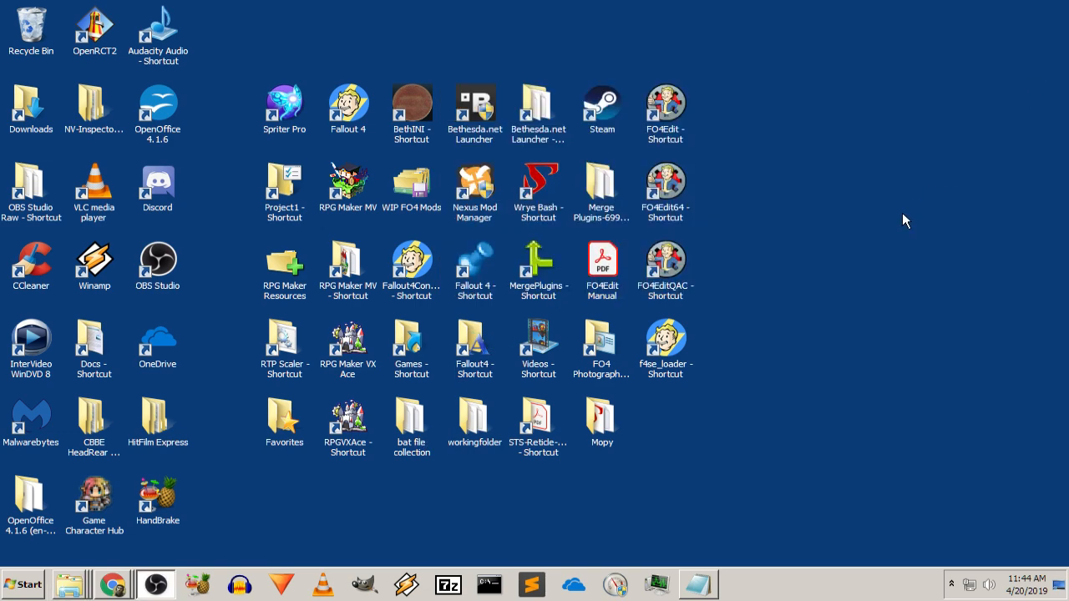
# Return to the mod's Files page in the browser and manually download the 1. WorkBase file
pyautogui.click(128, 553)
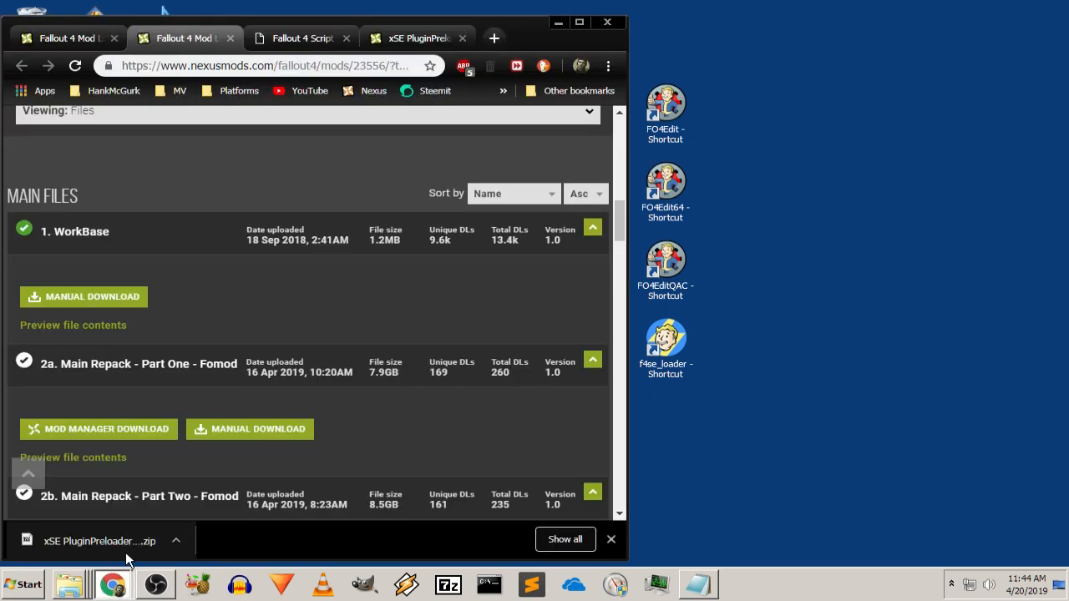
pyautogui.moveTo(547, 42); pyautogui.dragTo(602, 46)
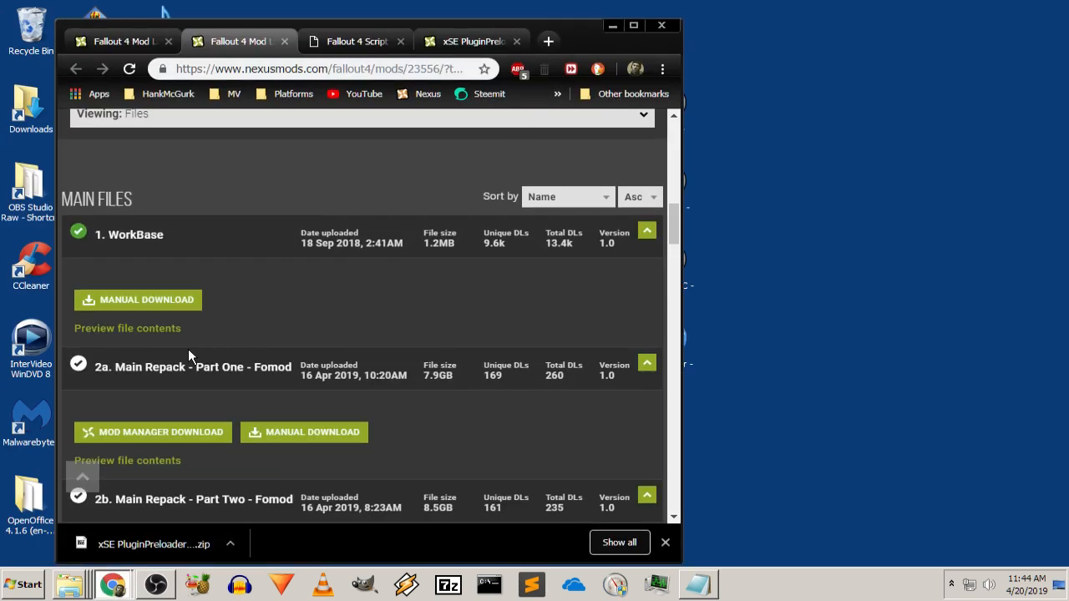
pyautogui.click(125, 299)
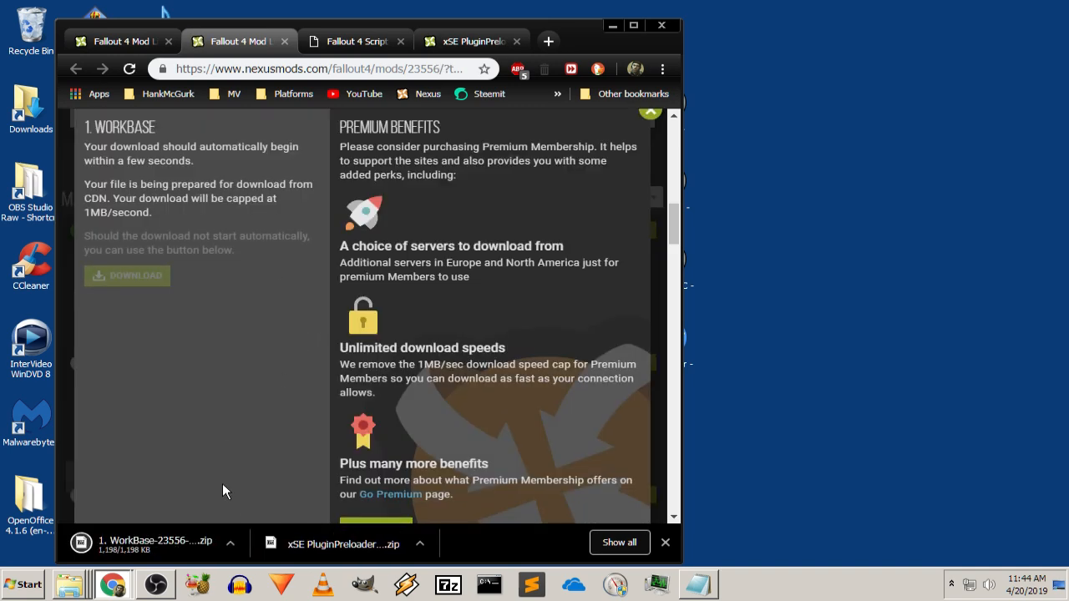
# Show the downloaded WorkBase archive in its folder, minimize the browser, and move the Downloads window higher on the desktop
pyautogui.click(230, 543)
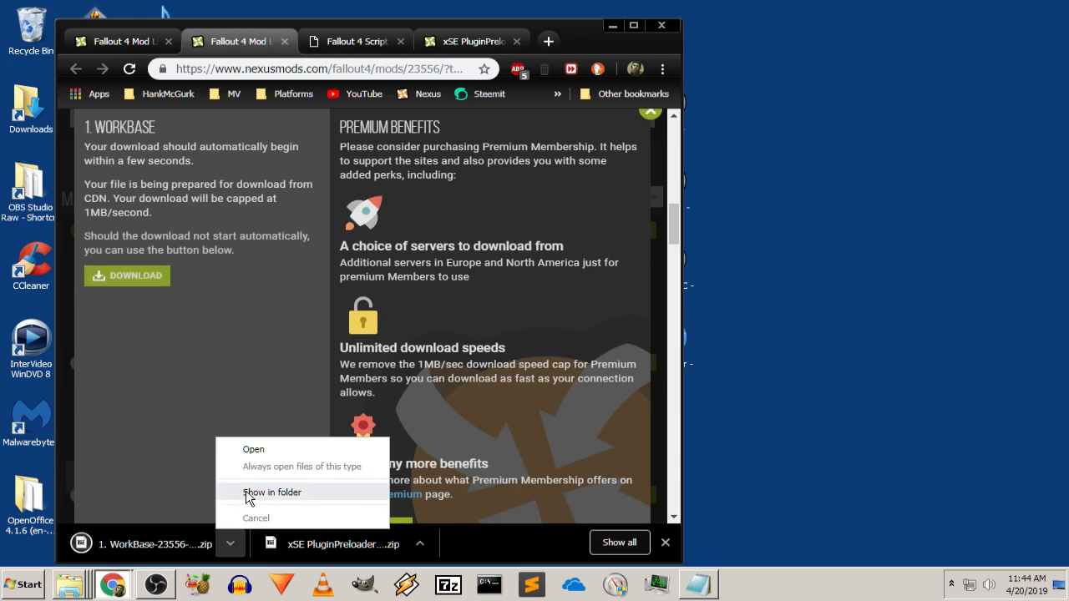
pyautogui.click(248, 495)
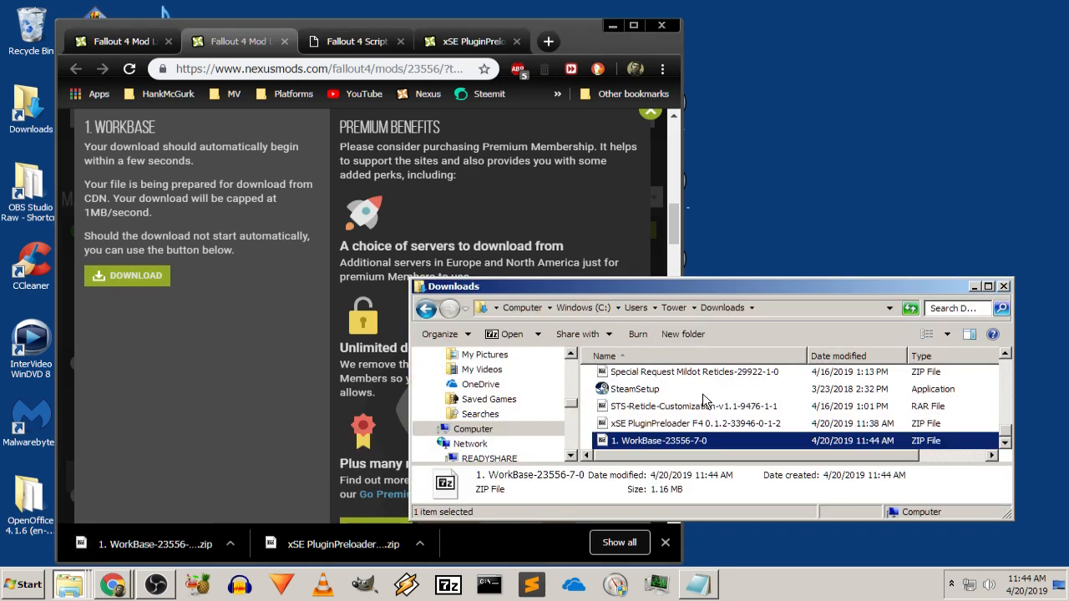
pyautogui.click(613, 26)
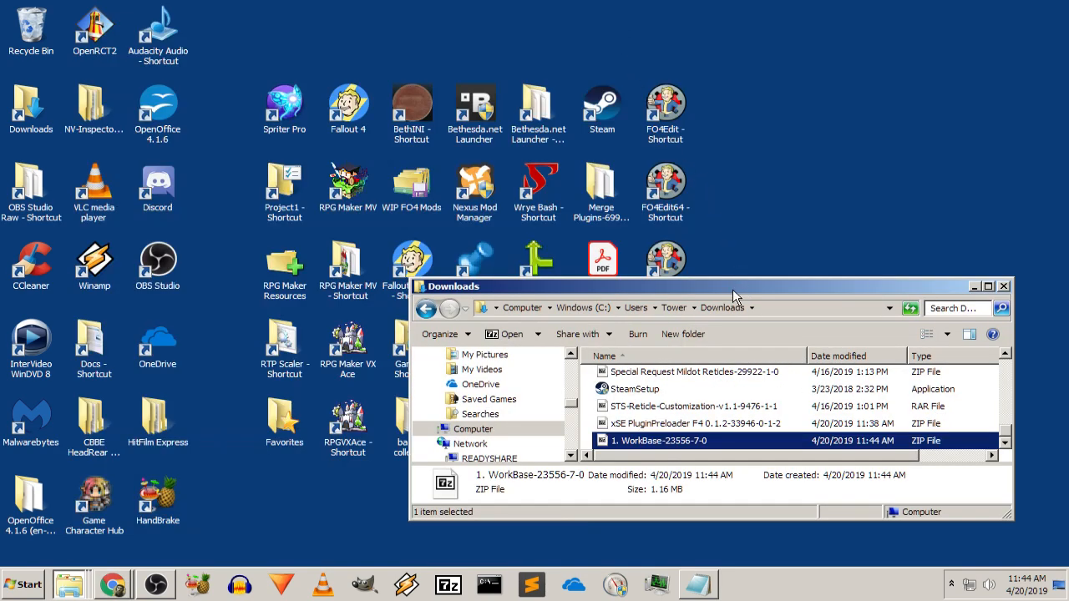
pyautogui.moveTo(729, 289); pyautogui.dragTo(782, 128)
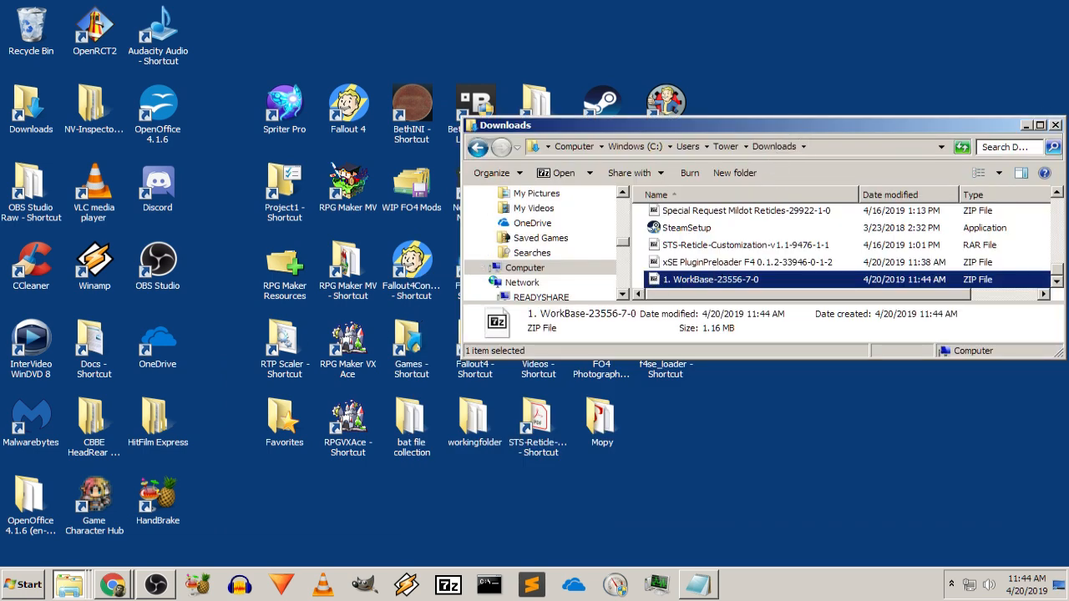
# Restore the browser, dismiss the WorkBase download notice, and switch to the guide's Step 1 page
pyautogui.click(112, 584)
pyautogui.click(134, 534)
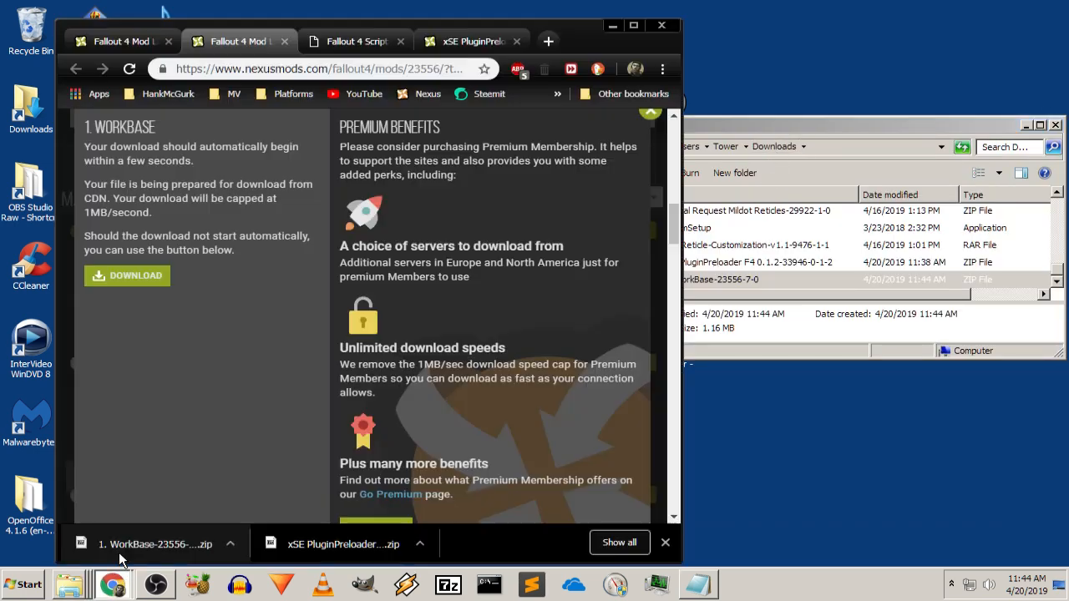
pyautogui.scroll(2, 575, 192)
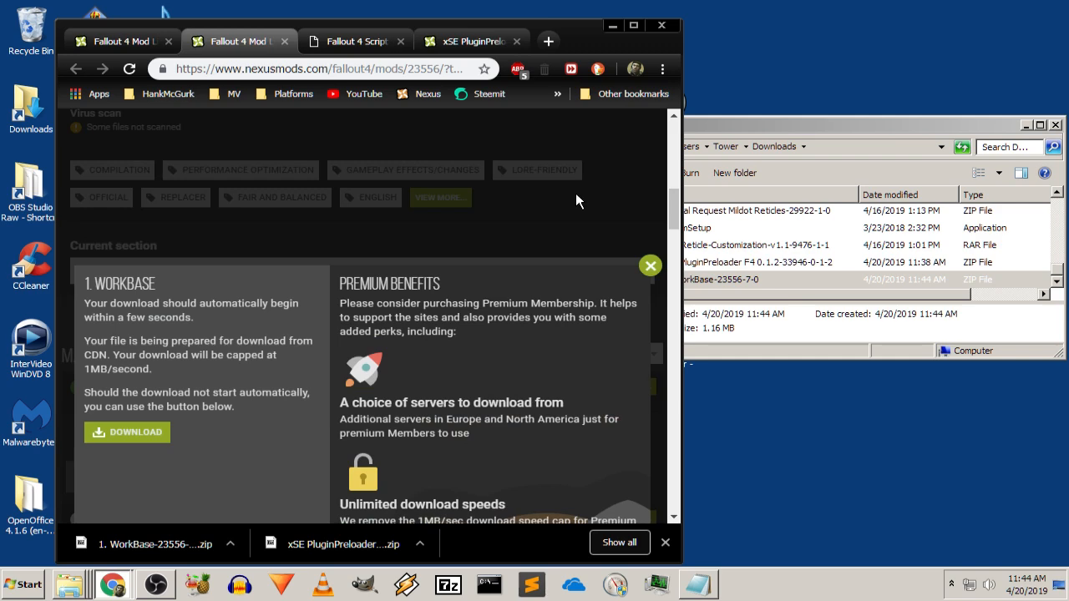
pyautogui.click(650, 266)
pyautogui.click(107, 40)
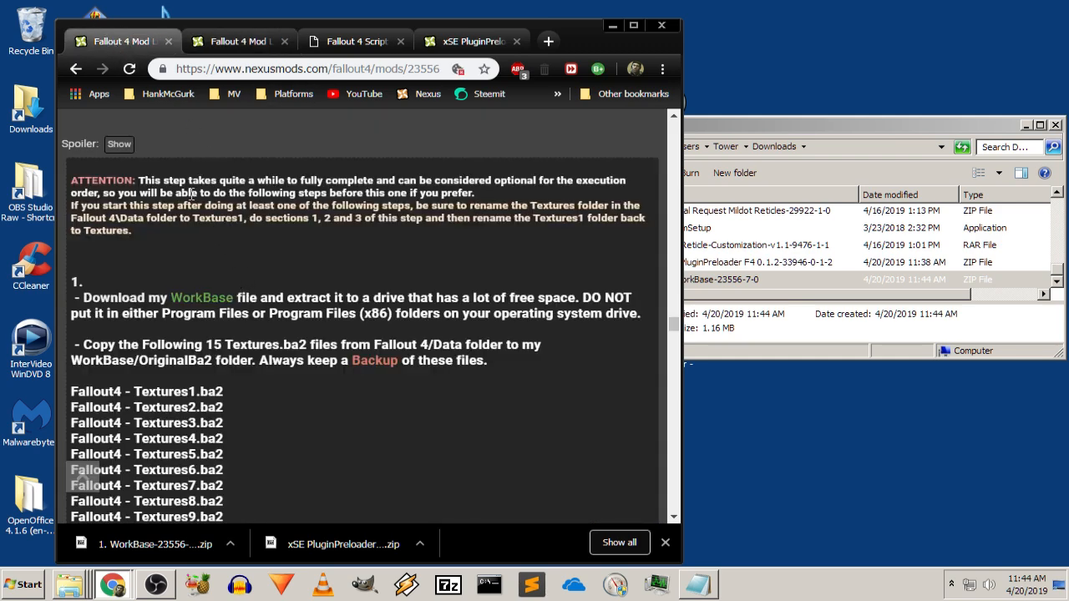
# Read section 1's instruction on extracting WorkBase to a spacious drive outside the Program Files folders
pyautogui.moveTo(86, 294); pyautogui.dragTo(639, 314)
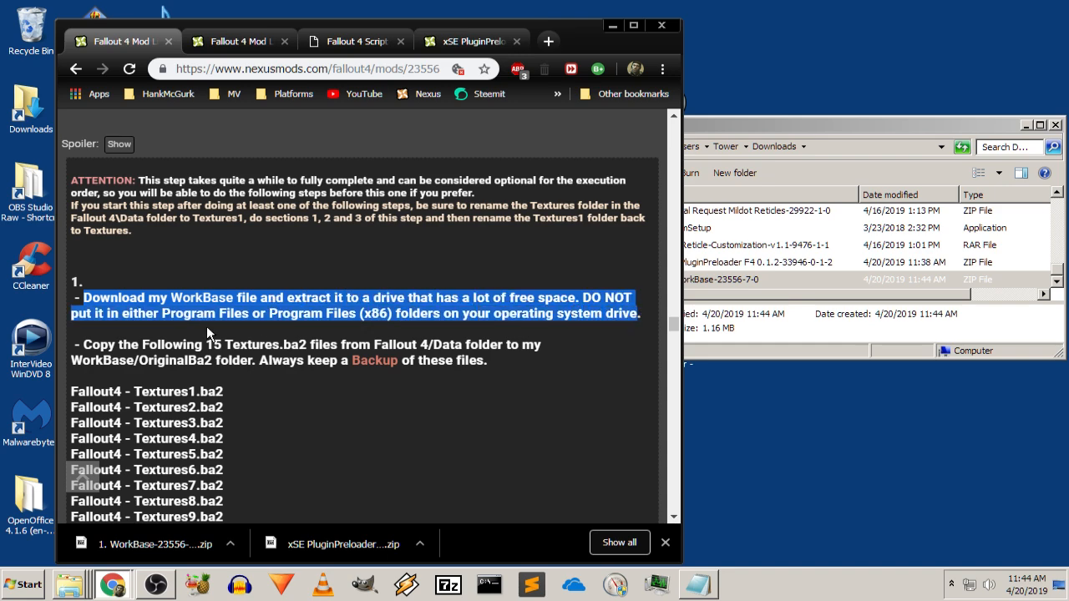
pyautogui.click(155, 313)
pyautogui.moveTo(270, 310); pyautogui.dragTo(492, 315)
pyautogui.click(493, 315)
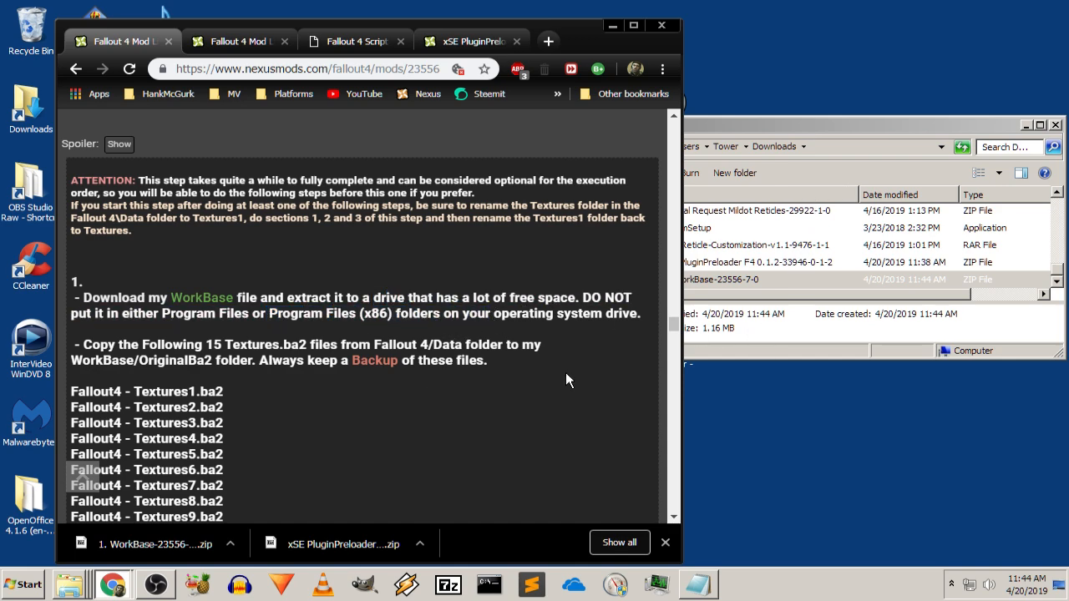
# Bring the Downloads window with the WorkBase archive to the front, and minimize it again
pyautogui.click(810, 123)
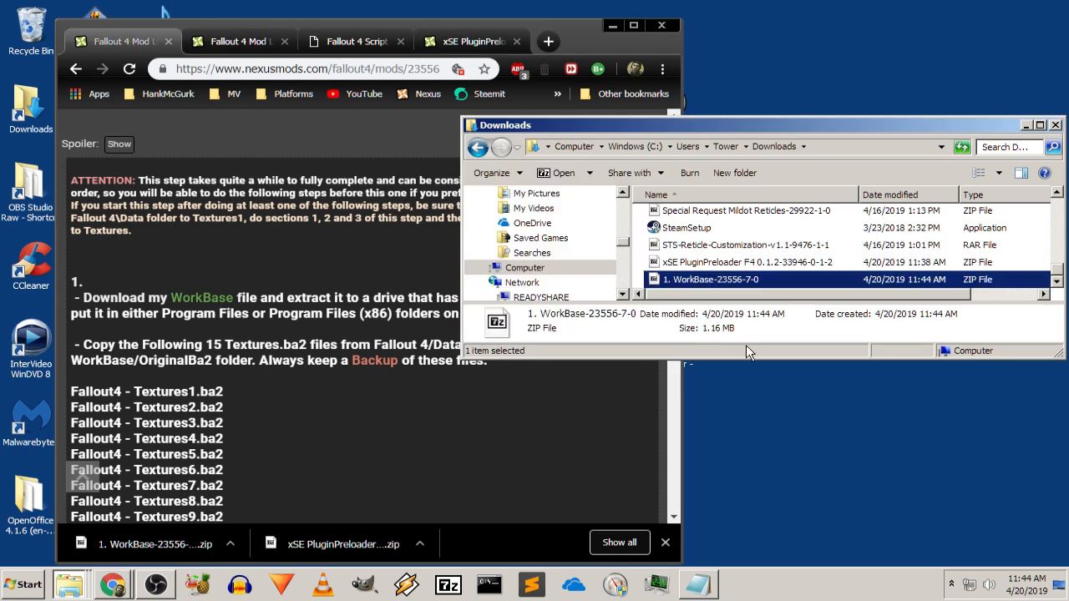
pyautogui.click(90, 587)
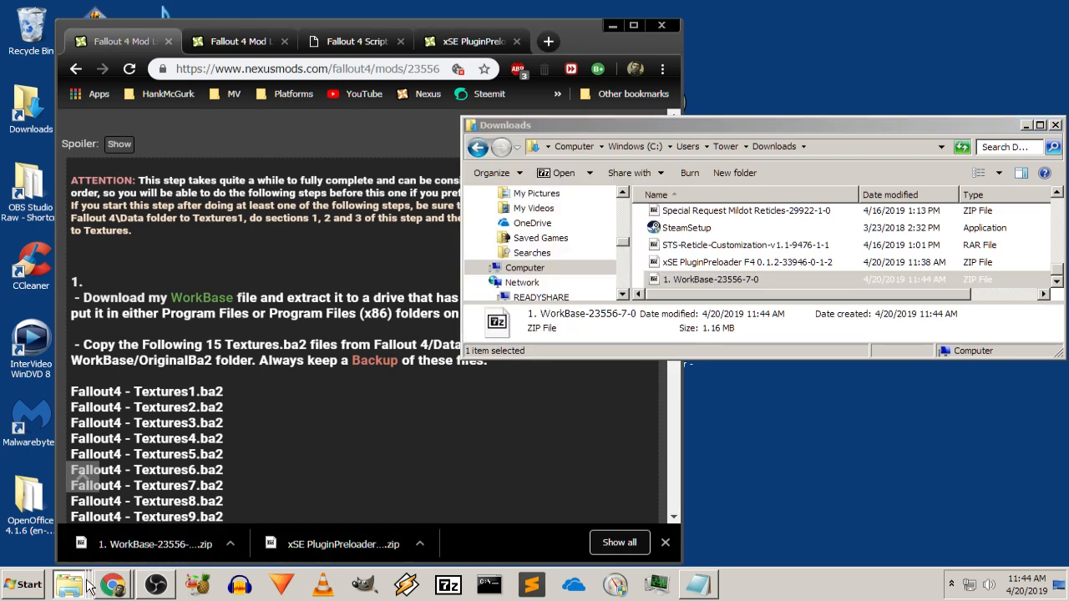
pyautogui.click(166, 516)
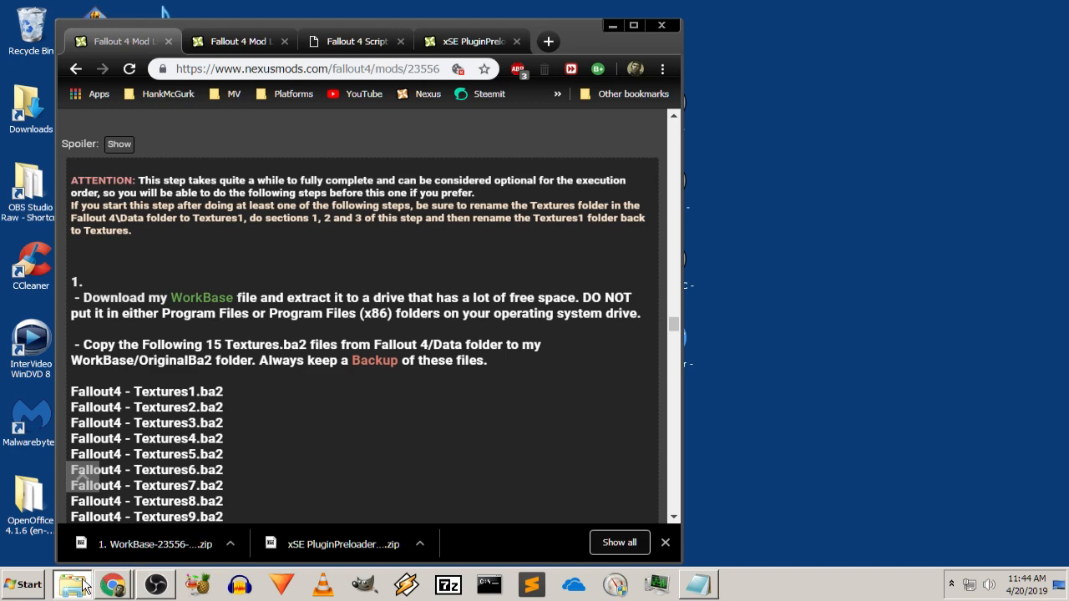
# Browse to the WorkBase folder inside E:\Games\1. WorkBase-23556-7-0 and move its window away from the browser page
pyautogui.click(28, 584)
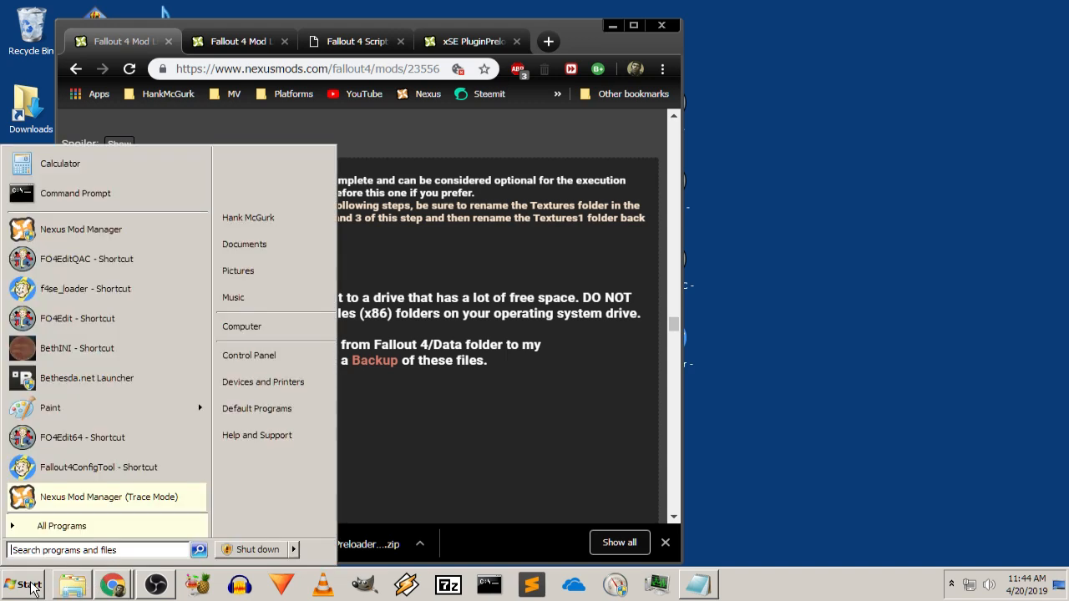
pyautogui.click(242, 328)
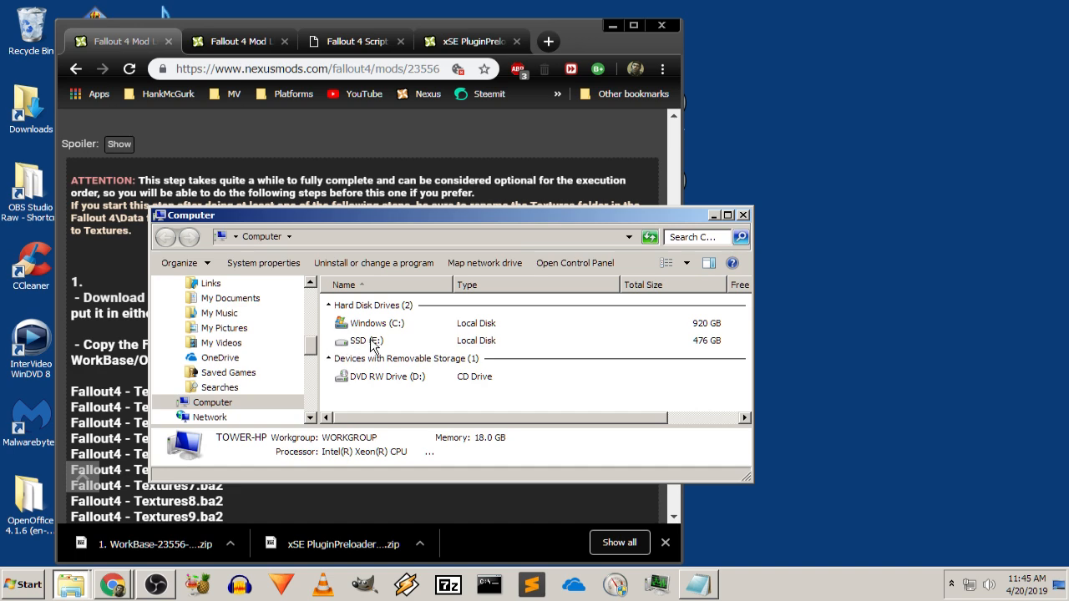
pyautogui.doubleClick(369, 339)
pyautogui.scroll(-1, 451, 339)
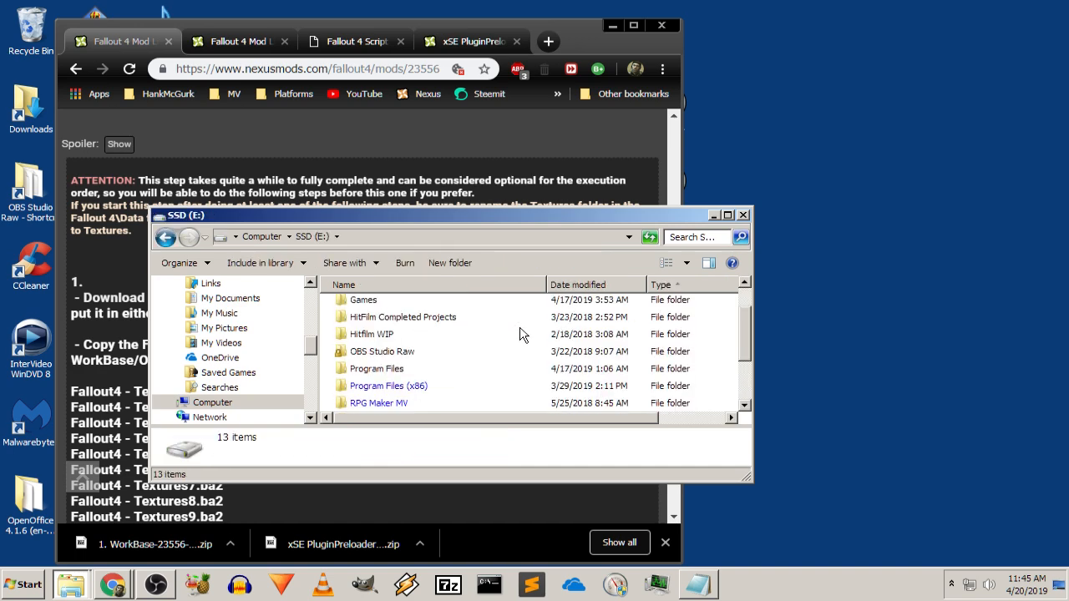
pyautogui.scroll(1, 468, 343)
pyautogui.click(388, 338)
pyautogui.doubleClick(388, 340)
pyautogui.doubleClick(439, 309)
pyautogui.doubleClick(380, 309)
pyautogui.scroll(-1, 526, 303)
pyautogui.scroll(1, 526, 302)
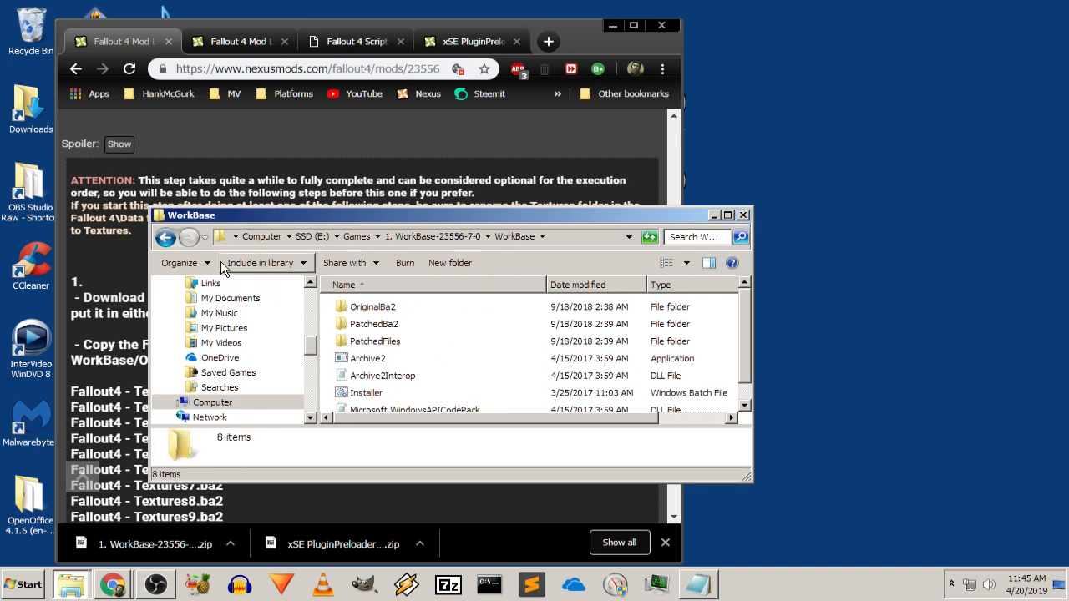
pyautogui.moveTo(427, 218); pyautogui.dragTo(669, 216)
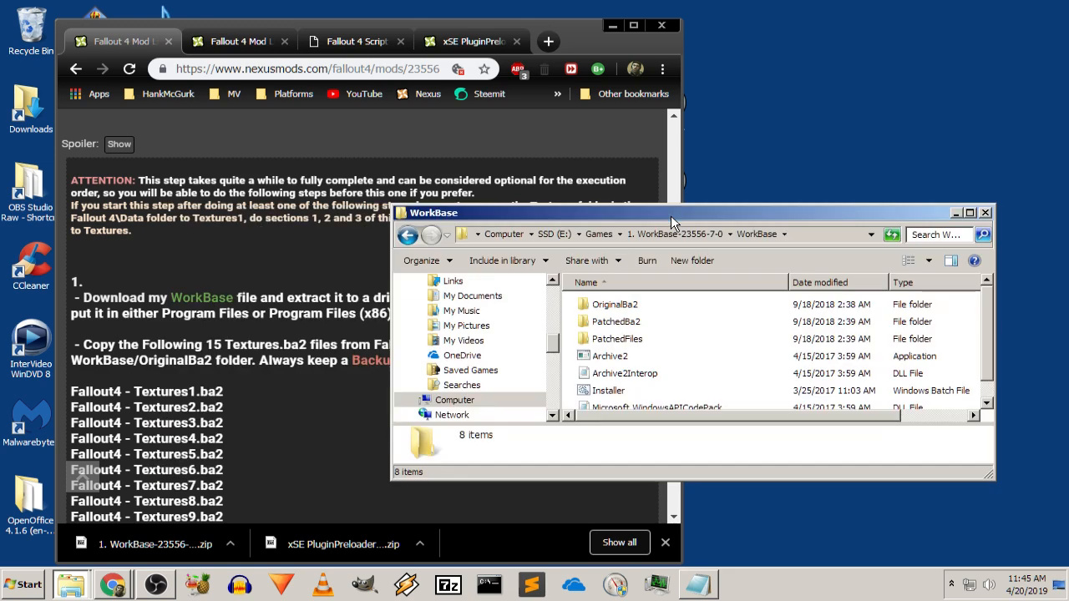
# Switch to 7-Zip, select 1. WorkBase-23556-7-0.zip in the Downloads folder, and shift the window to uncover the folder window
pyautogui.click(448, 584)
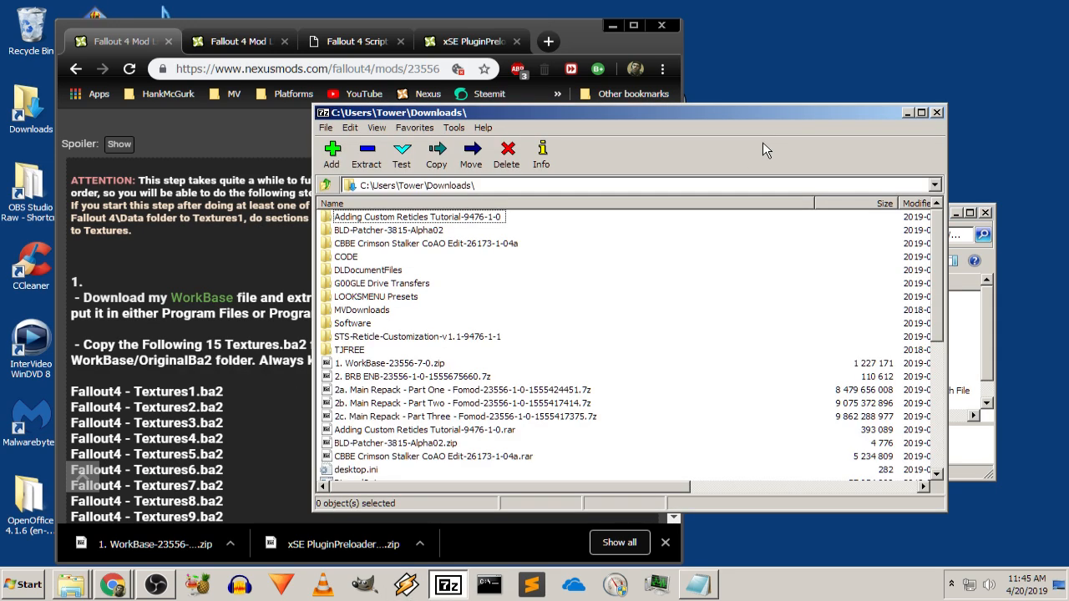
pyautogui.scroll(-3, 509, 316)
pyautogui.scroll(-4, 509, 319)
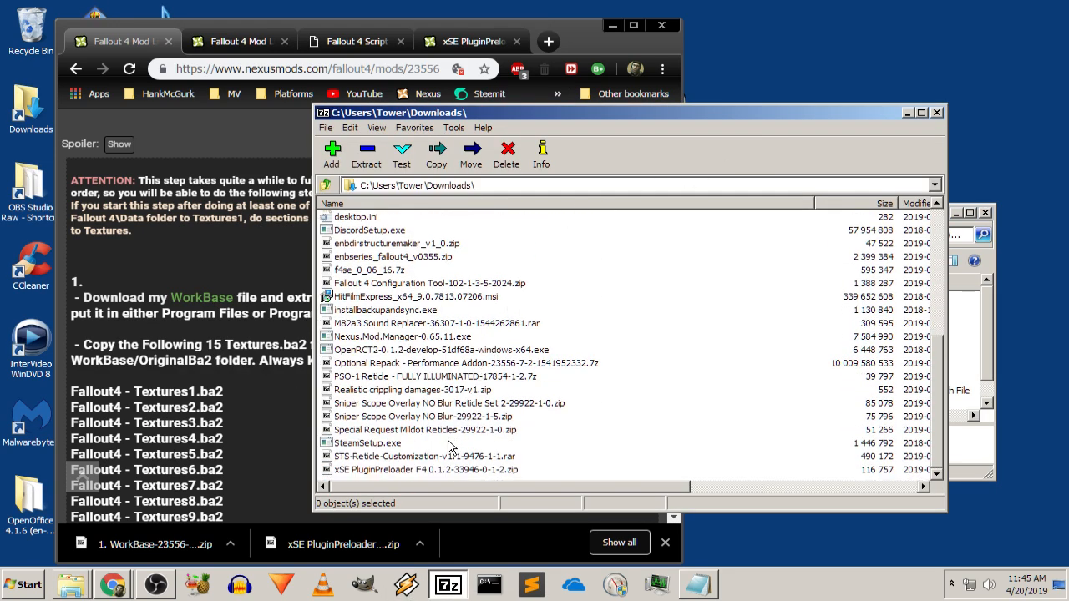
pyautogui.scroll(4, 445, 469)
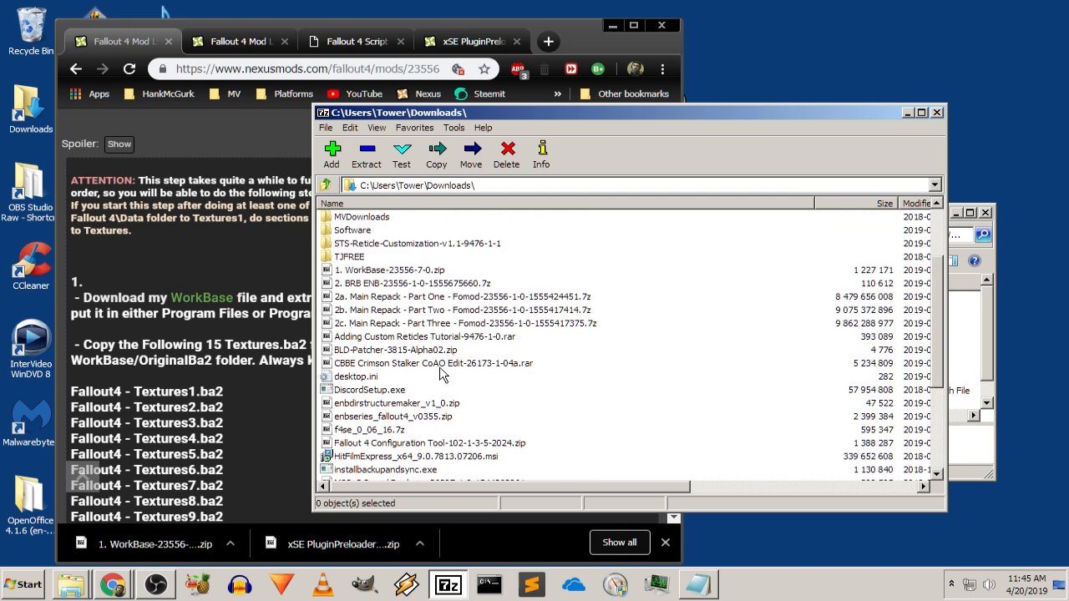
pyautogui.click(424, 270)
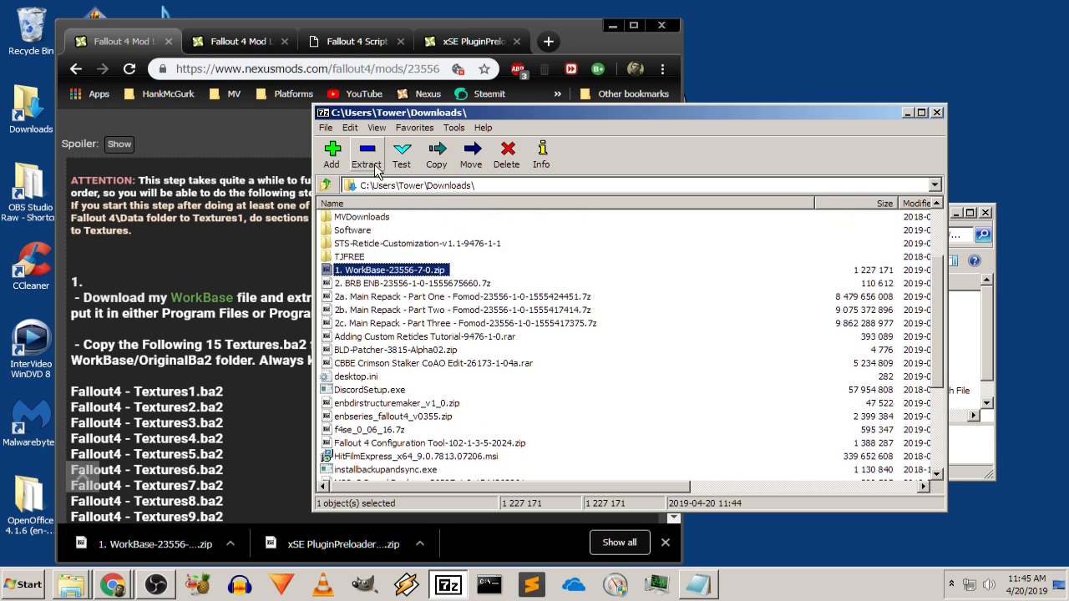
pyautogui.moveTo(550, 115); pyautogui.dragTo(348, 140)
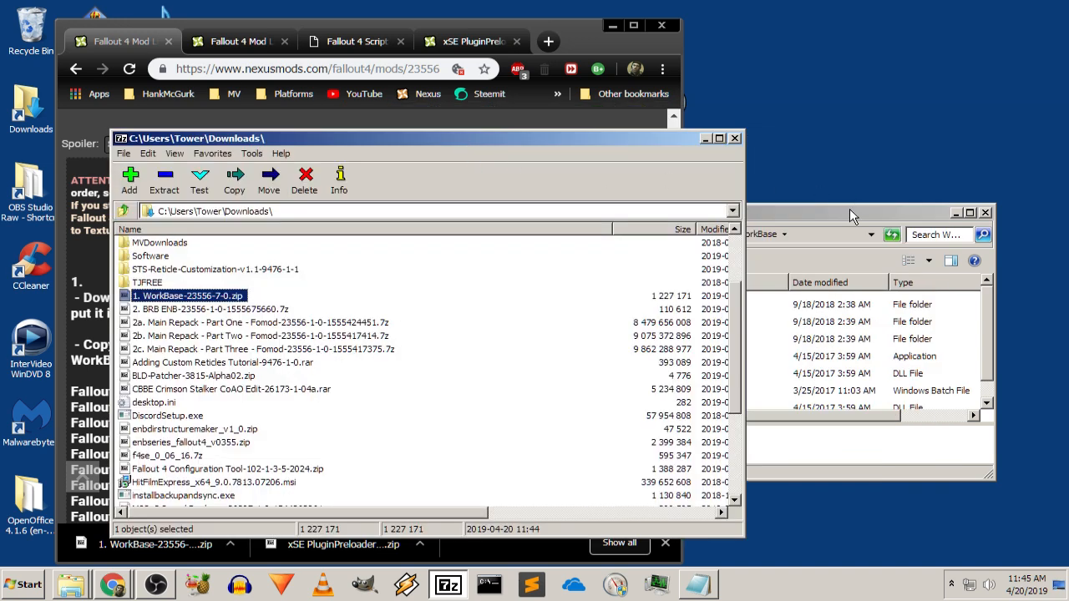
# Go back to the E:\Games folder as the extraction location and select the 1. WorkBase-23556-7-0.zip archive in 7-Zip
pyautogui.click(786, 256)
pyautogui.click(598, 235)
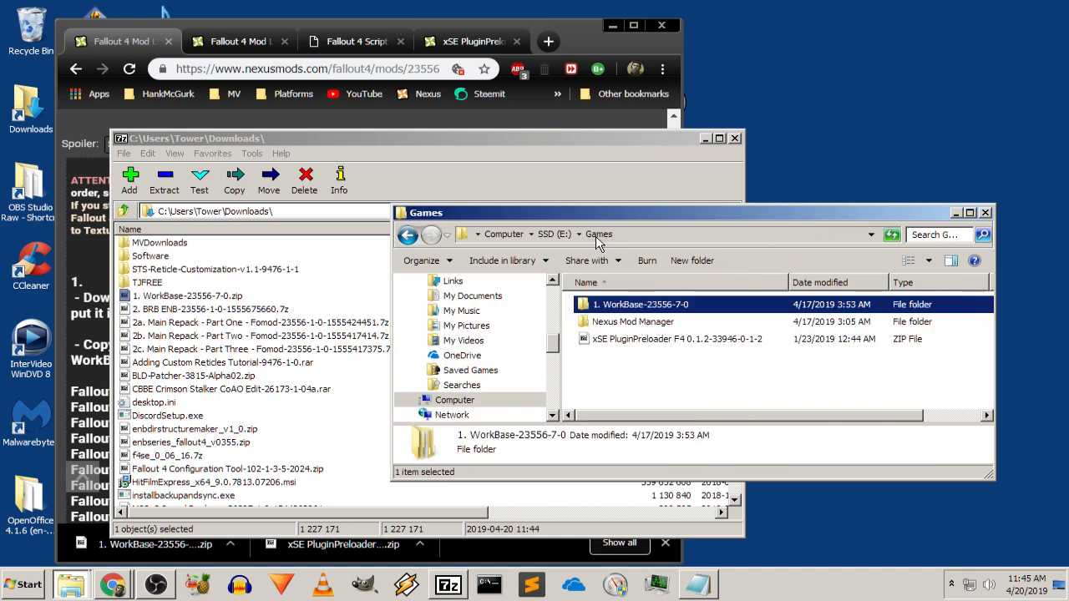
pyautogui.click(408, 234)
pyautogui.click(408, 234)
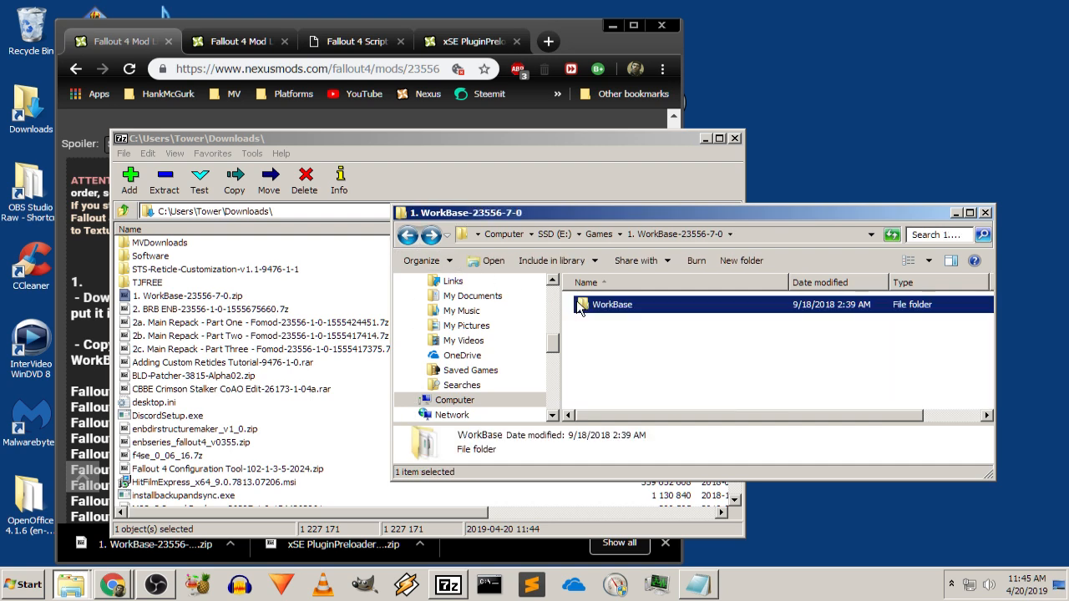
pyautogui.click(408, 235)
pyautogui.click(408, 235)
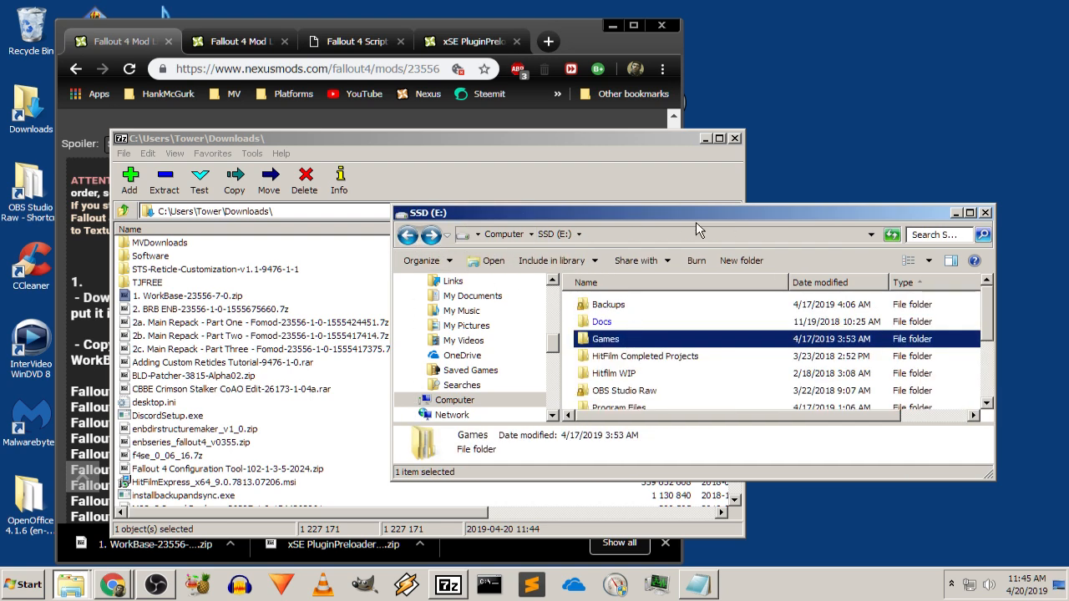
pyautogui.click(431, 235)
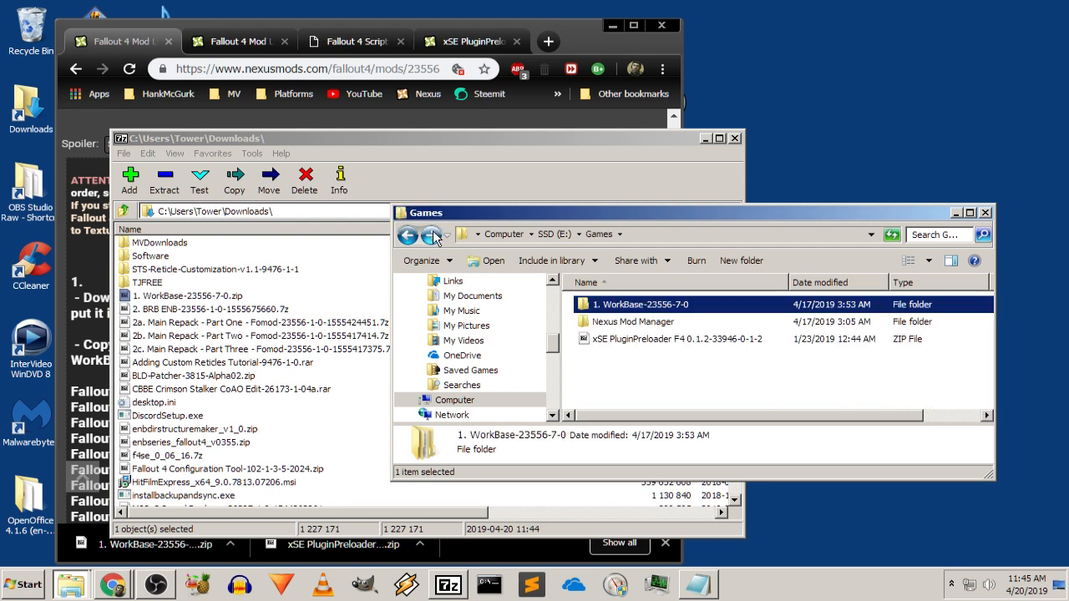
pyautogui.click(205, 300)
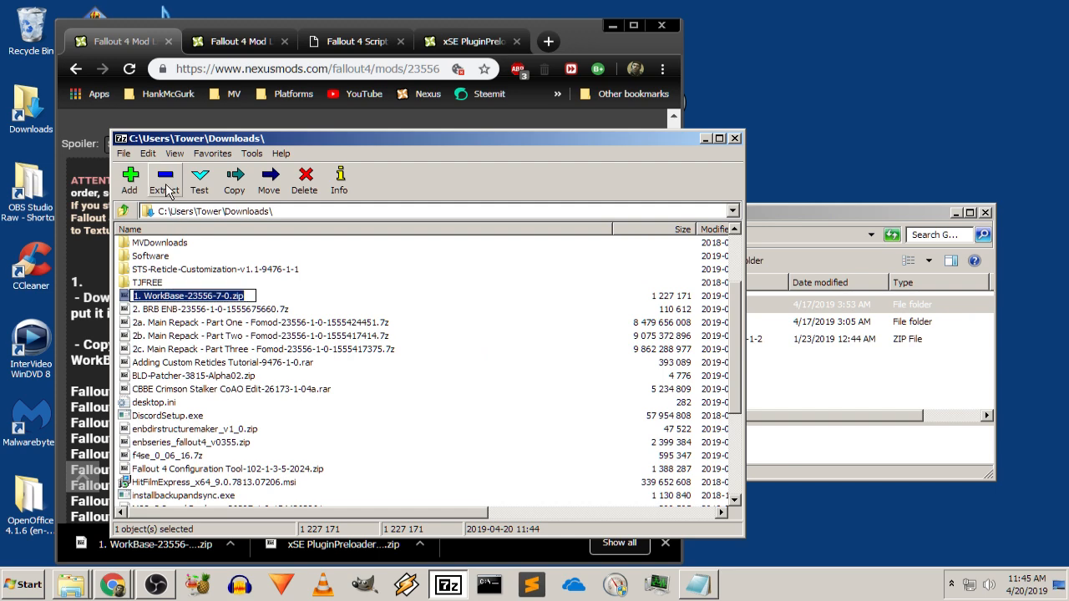
pyautogui.click(777, 211)
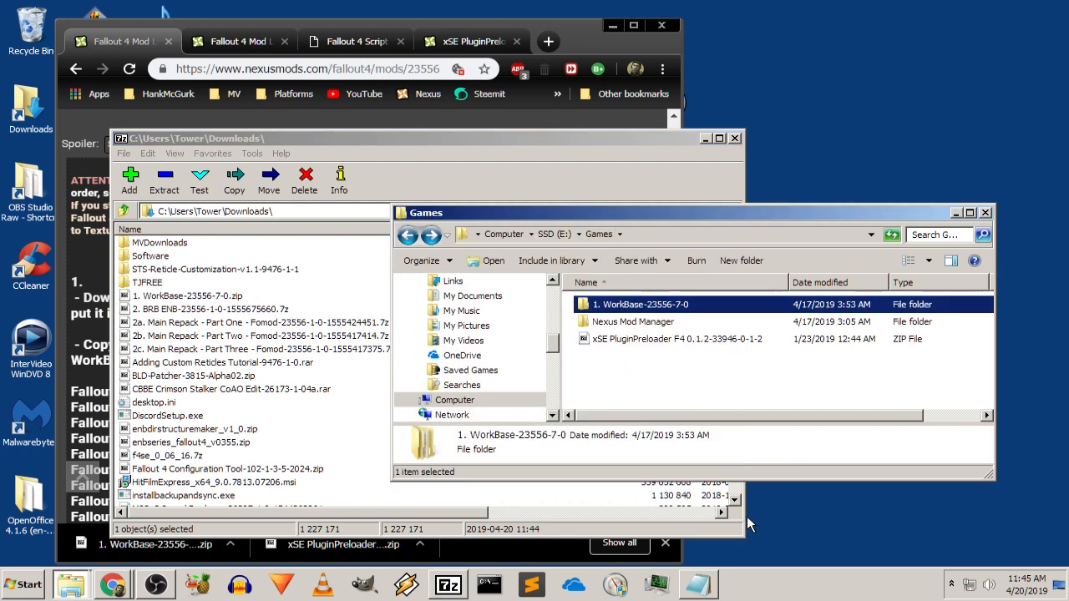
# Switch to Notepad, highlight the Fallout 4 install paths and the E:\Games path, and minimize the notes
pyautogui.click(706, 583)
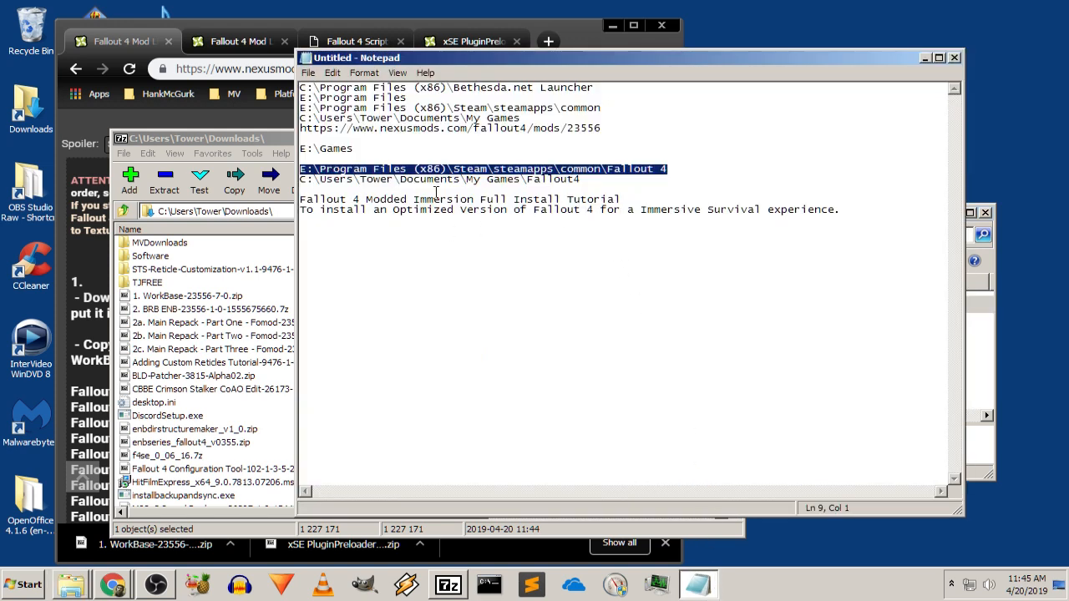
pyautogui.moveTo(625, 183); pyautogui.dragTo(340, 168)
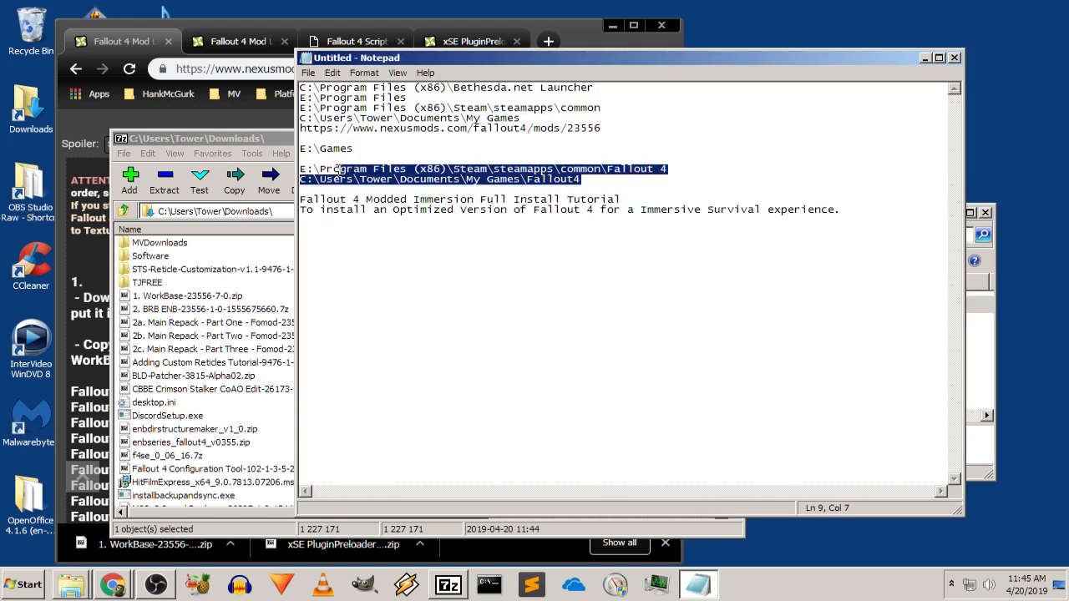
pyautogui.click(366, 159)
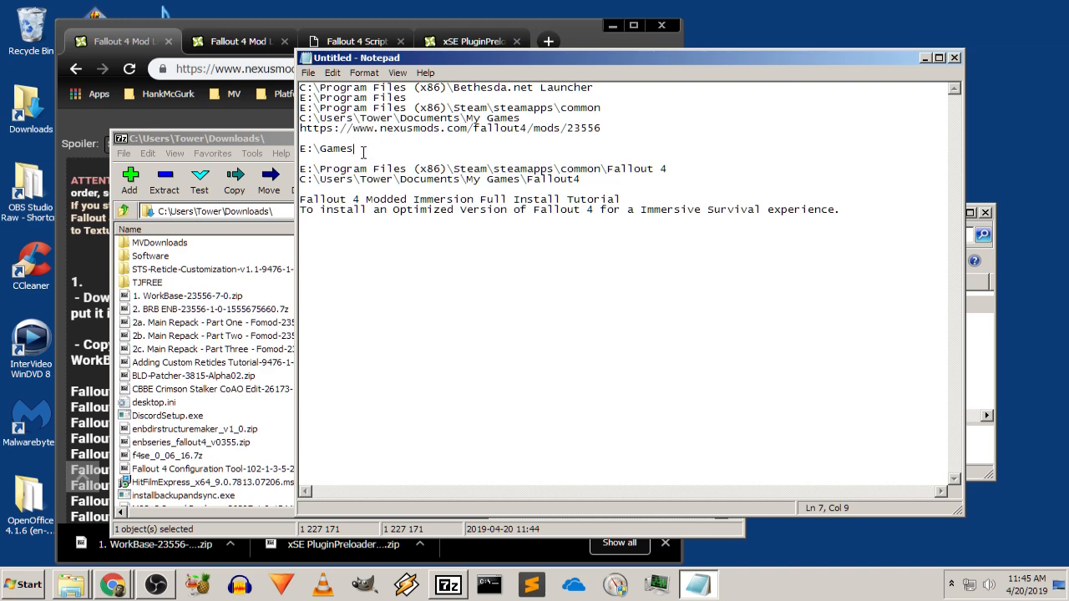
pyautogui.moveTo(363, 151); pyautogui.dragTo(307, 151)
pyautogui.click(608, 146)
pyautogui.click(925, 59)
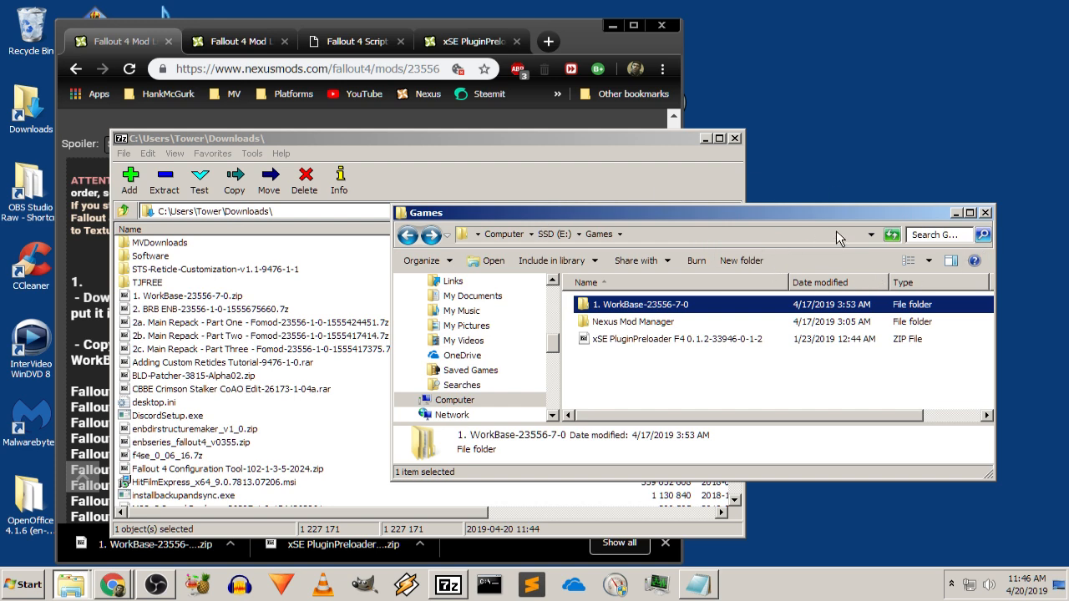
# Move the Games folder window up clear of the archive list and close 7-Zip
pyautogui.moveTo(861, 213); pyautogui.dragTo(906, 85)
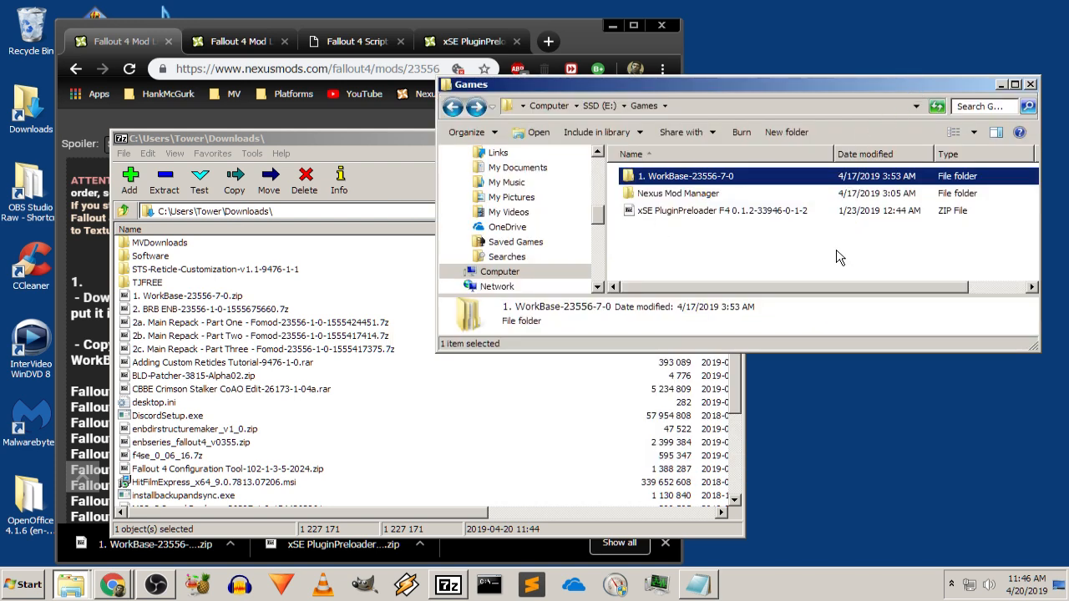
pyautogui.click(798, 276)
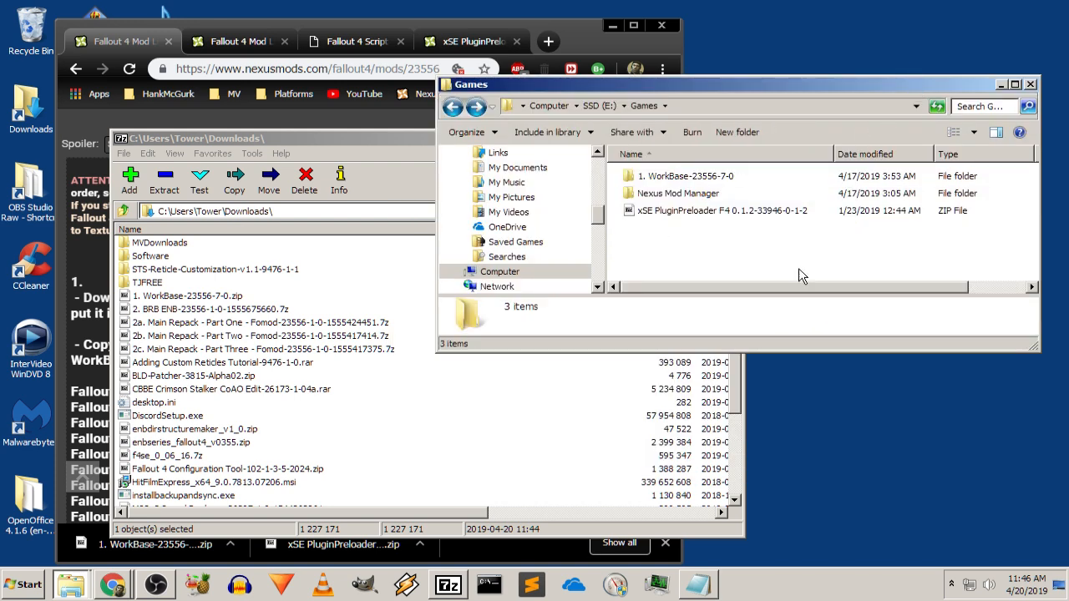
pyautogui.click(378, 139)
pyautogui.click(735, 138)
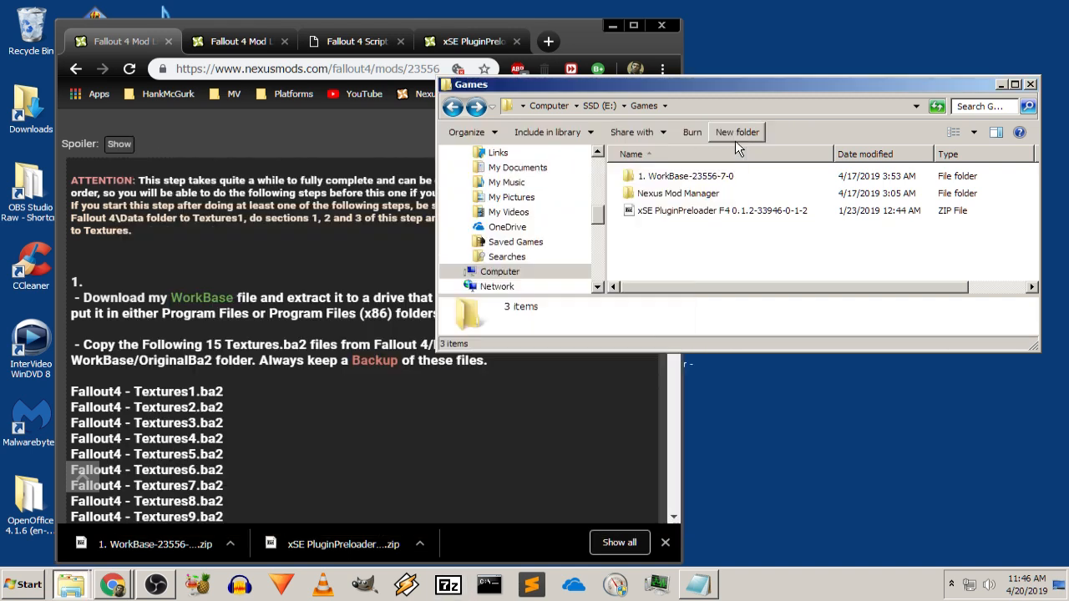
# Open the WorkBase folder inside 1. WorkBase-23556-7-0 and check the contents of its OriginalBa2 subfolder
pyautogui.doubleClick(691, 177)
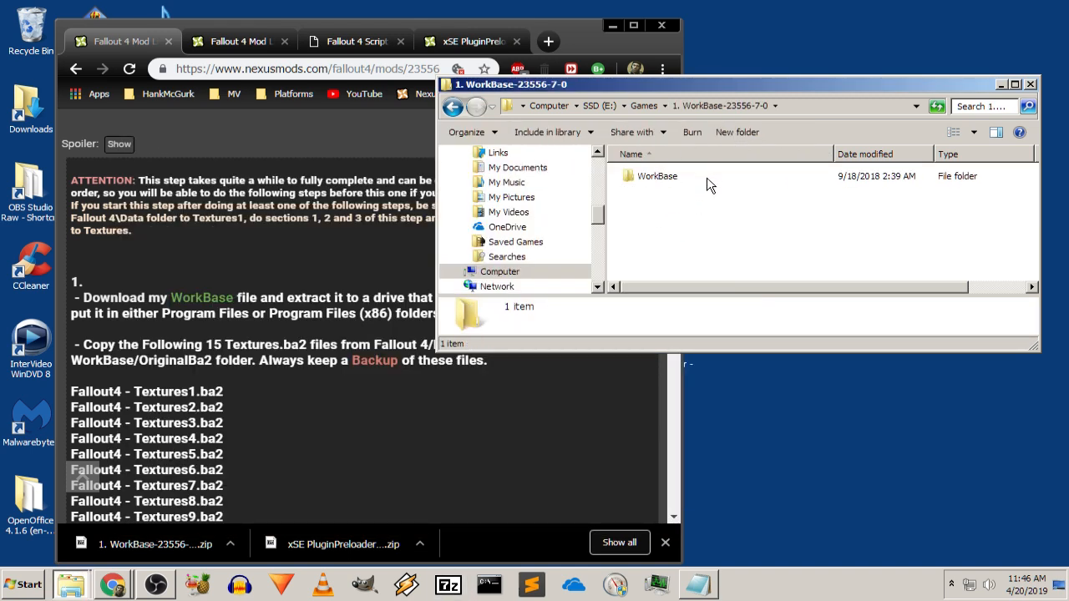
pyautogui.doubleClick(670, 182)
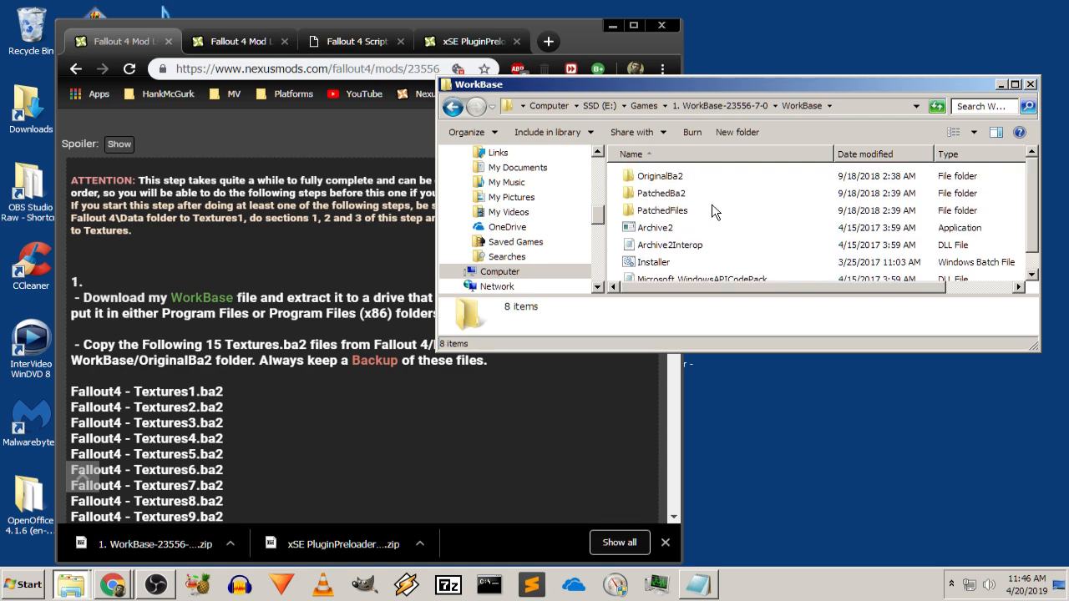
pyautogui.doubleClick(685, 179)
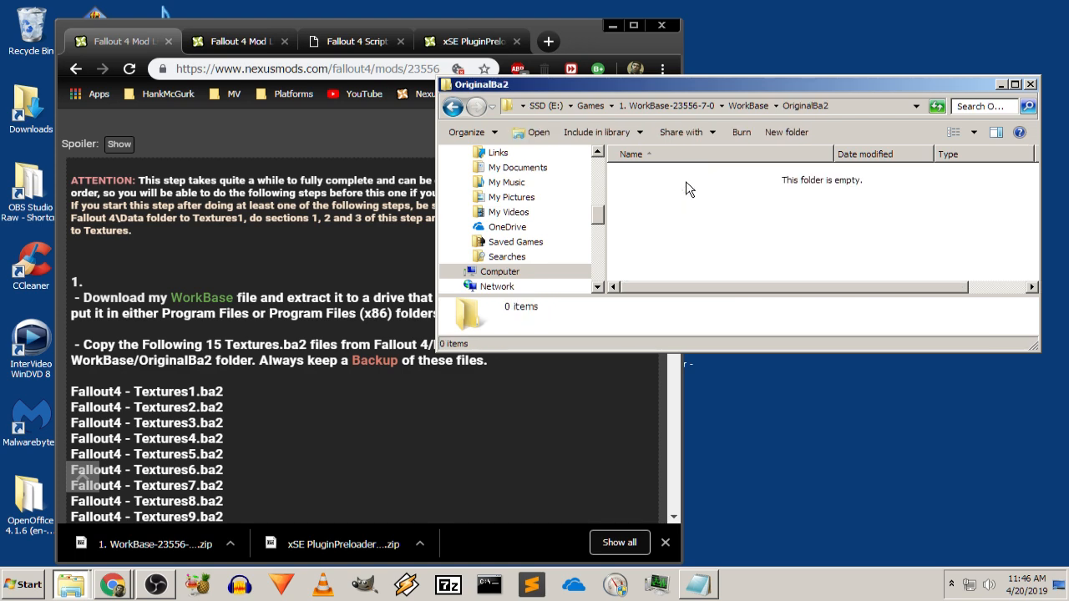
pyautogui.click(451, 106)
# Read the mod page's instruction on copying the Textures.ba2 files from Fallout 4/Data to WorkBase/OriginalBa2
pyautogui.click(302, 297)
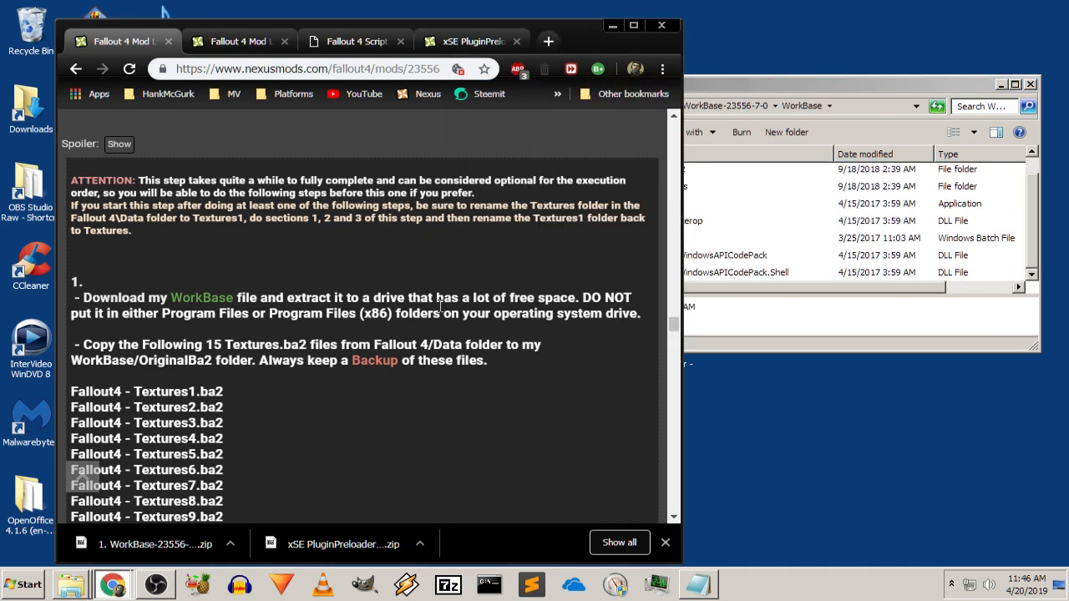
pyautogui.scroll(-2, 585, 342)
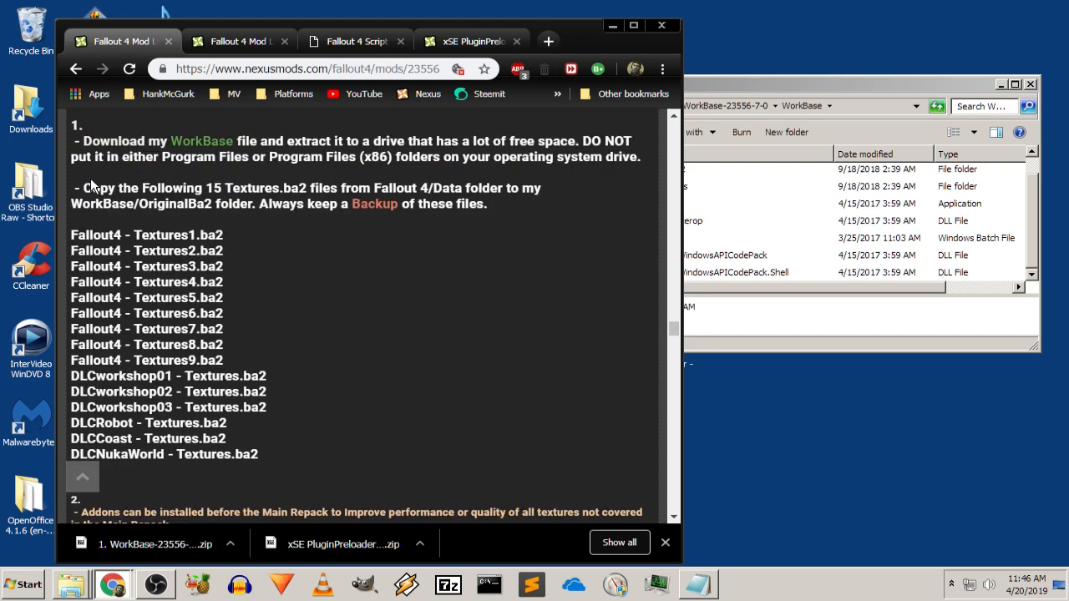
pyautogui.moveTo(84, 187); pyautogui.dragTo(497, 205)
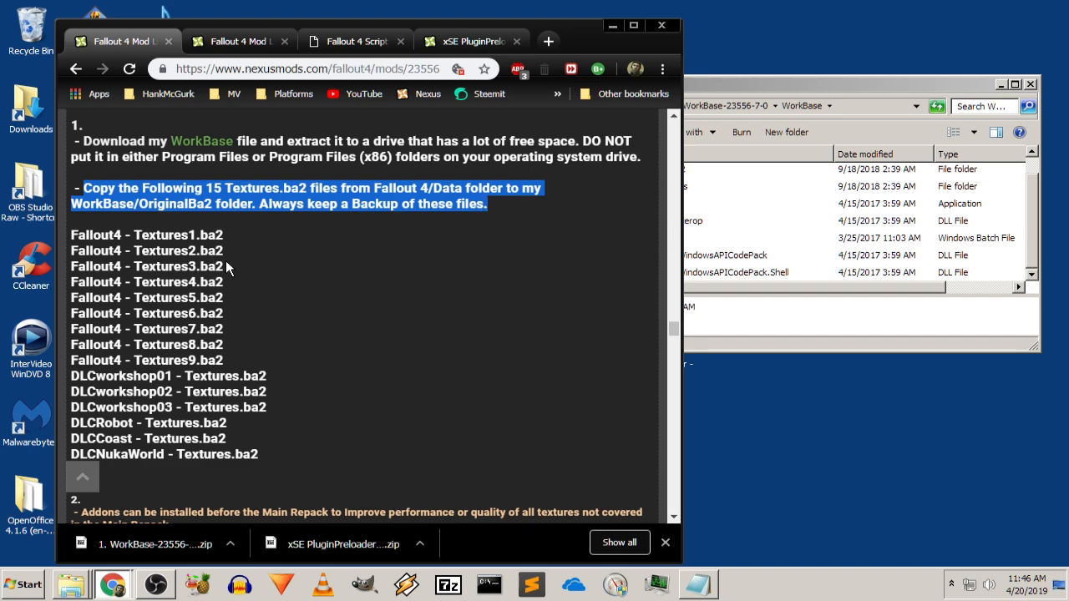
pyautogui.click(161, 205)
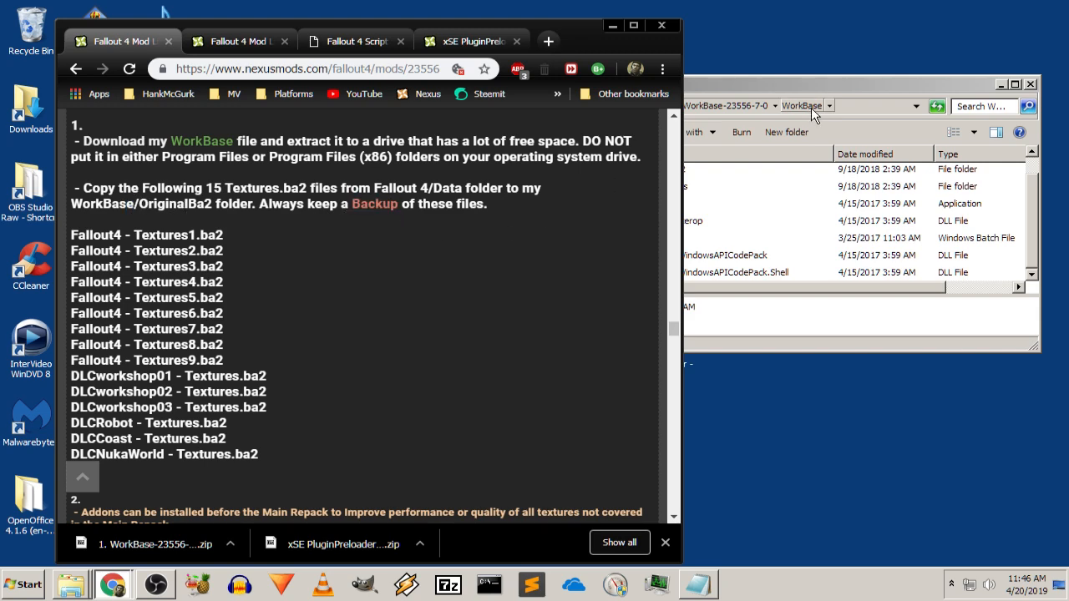
# Return to the WorkBase folder window and open the OriginalBa2 folder
pyautogui.click(820, 83)
pyautogui.scroll(1, 814, 227)
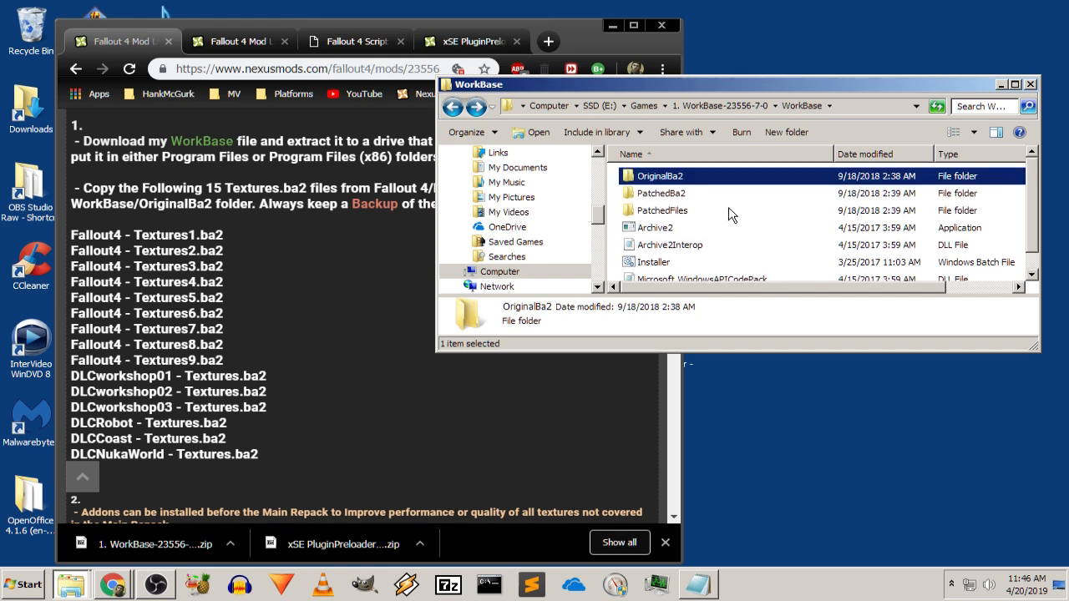
pyautogui.doubleClick(687, 177)
# Review the mod page's list of Textures.ba2 files and move the browser window aside to uncover the OriginalBa2 window
pyautogui.click(335, 294)
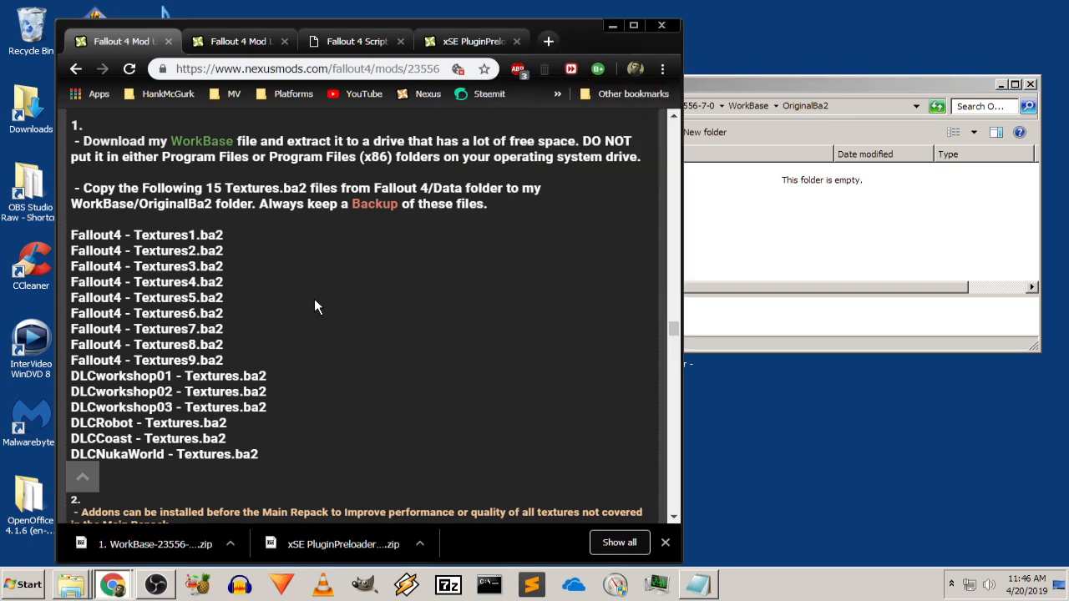
pyautogui.scroll(-2, 315, 306)
pyautogui.scroll(2, 315, 306)
pyautogui.click(789, 84)
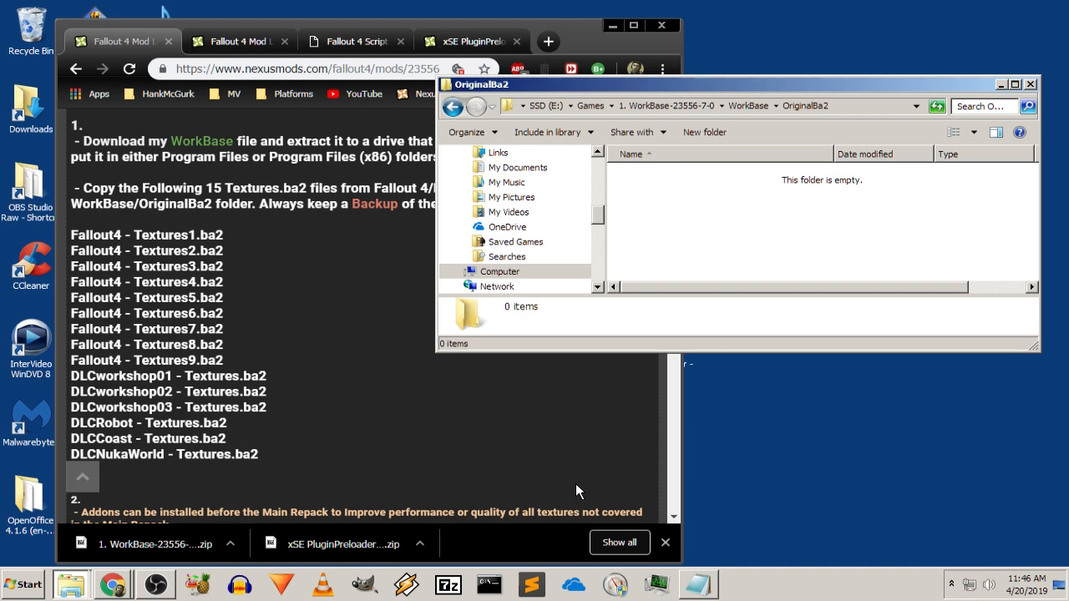
pyautogui.click(573, 37)
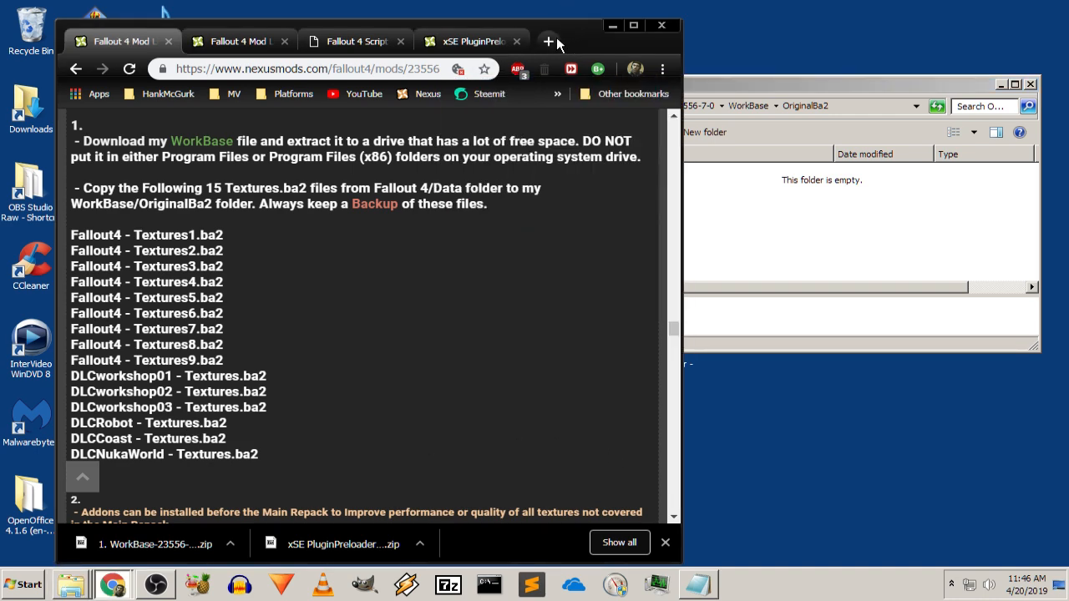
pyautogui.moveTo(528, 40); pyautogui.dragTo(479, 41)
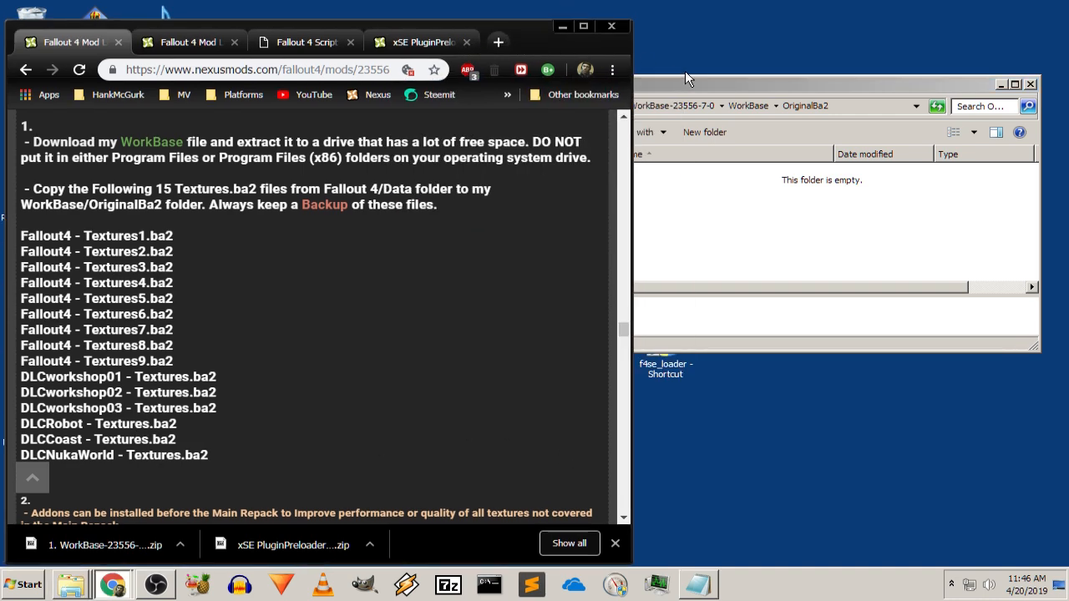
# Minimize the browser and move the OriginalBa2 window down to uncover the Fallout 4 folder shortcuts on the desktop
pyautogui.click(777, 83)
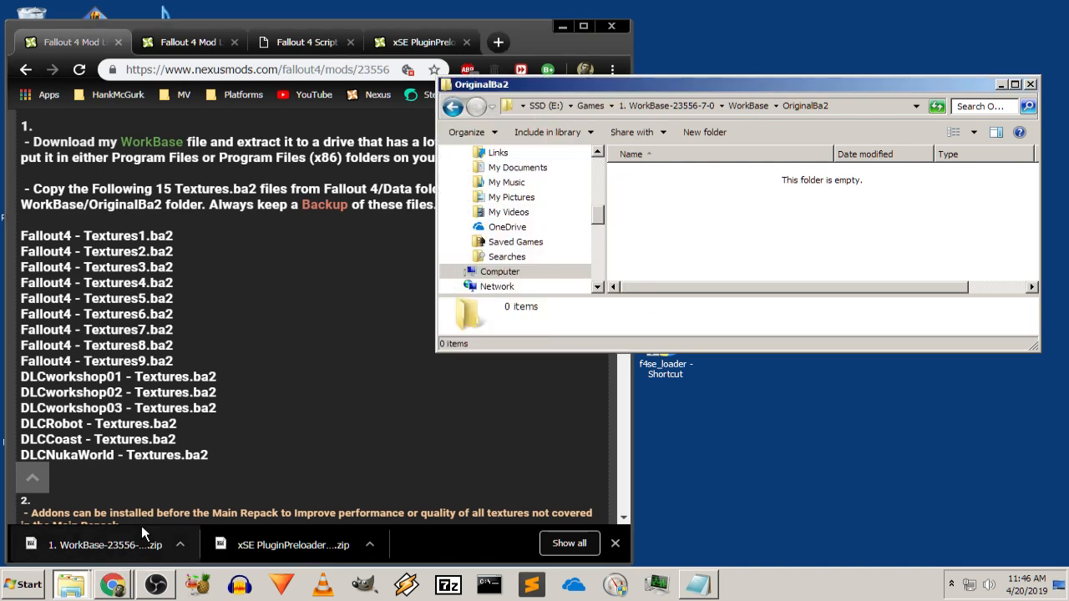
pyautogui.click(115, 585)
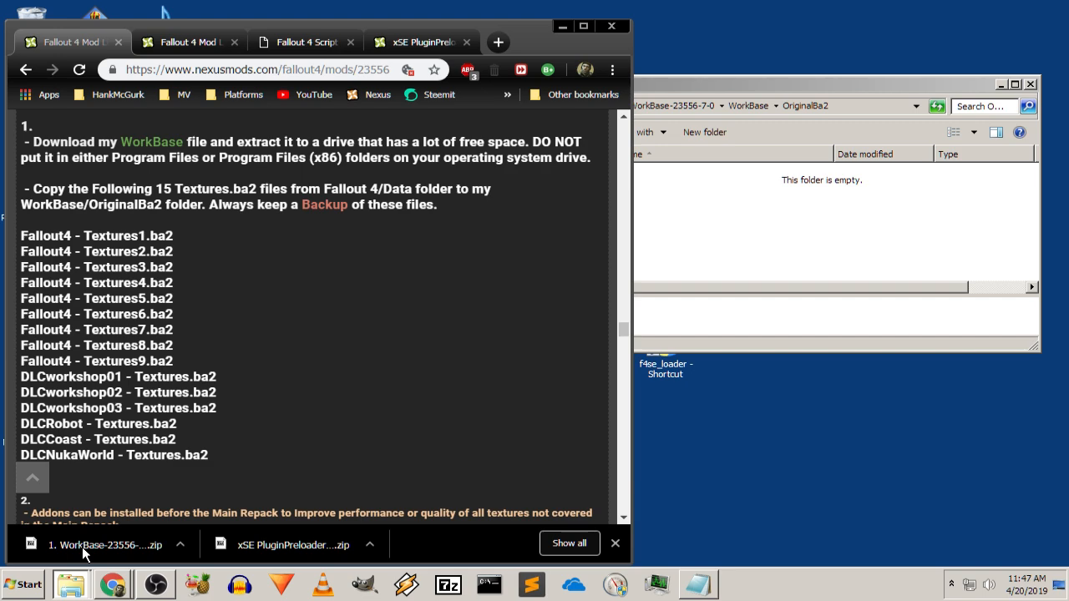
pyautogui.click(562, 26)
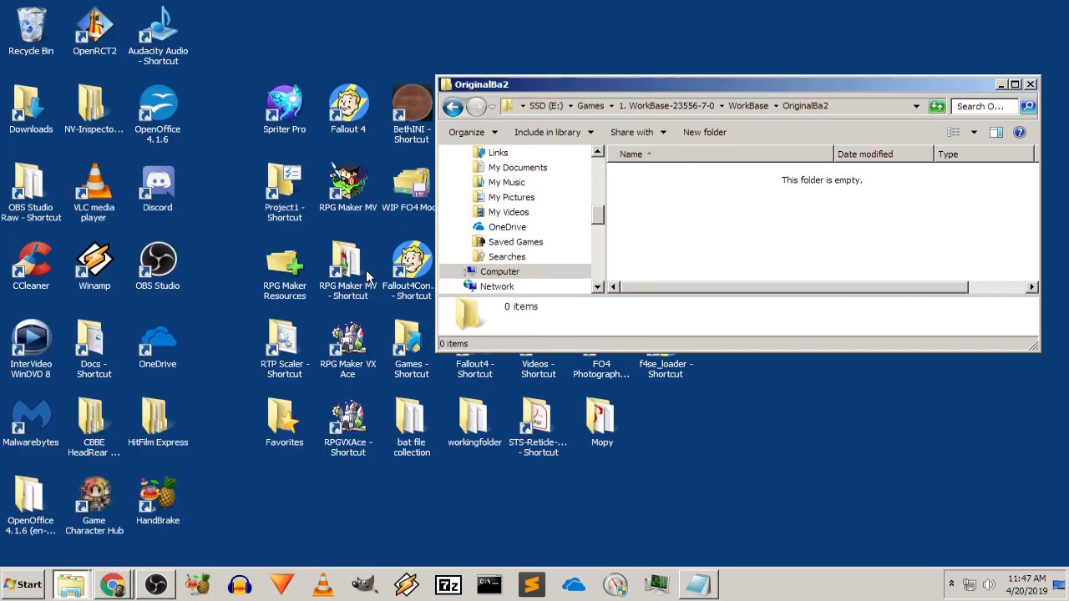
pyautogui.moveTo(650, 84); pyautogui.dragTo(375, 408)
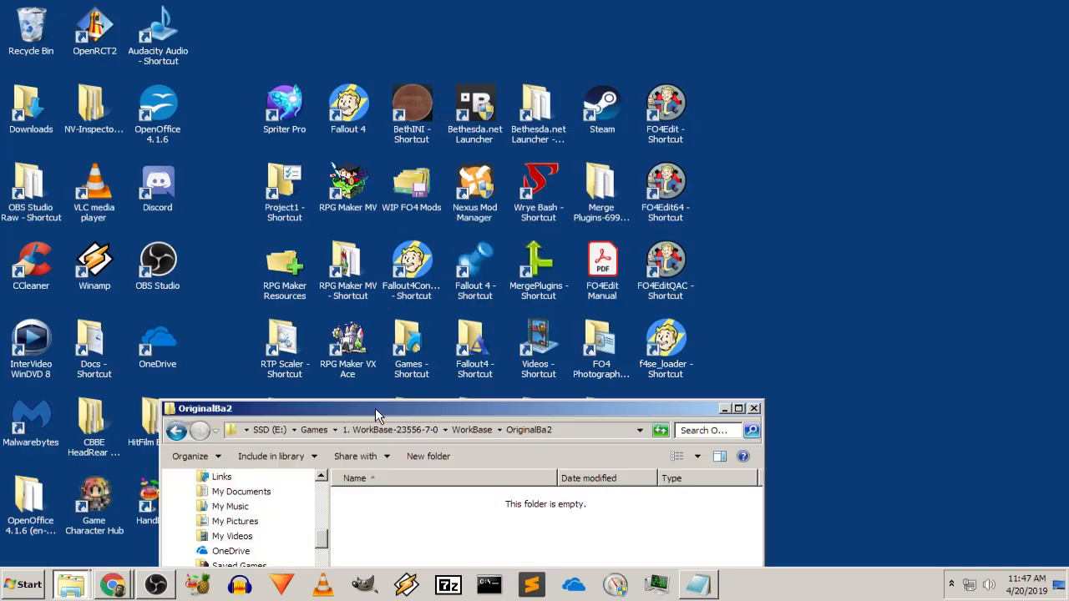
# Open the Fallout 4 installation folder from its desktop shortcut and enter the Data folder
pyautogui.doubleClick(477, 273)
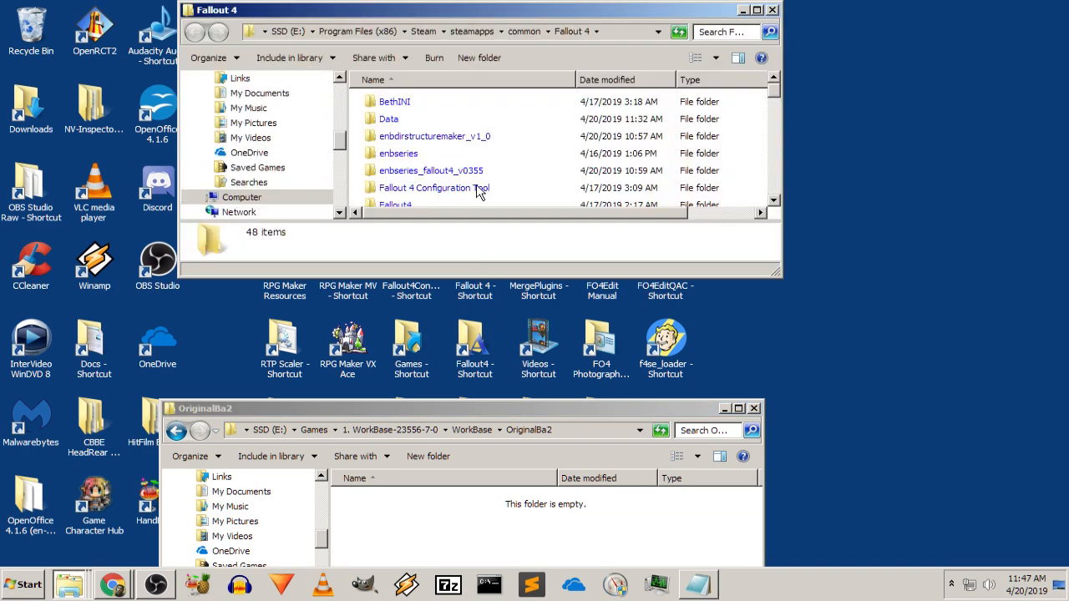
pyautogui.scroll(-2, 463, 159)
pyautogui.scroll(2, 460, 159)
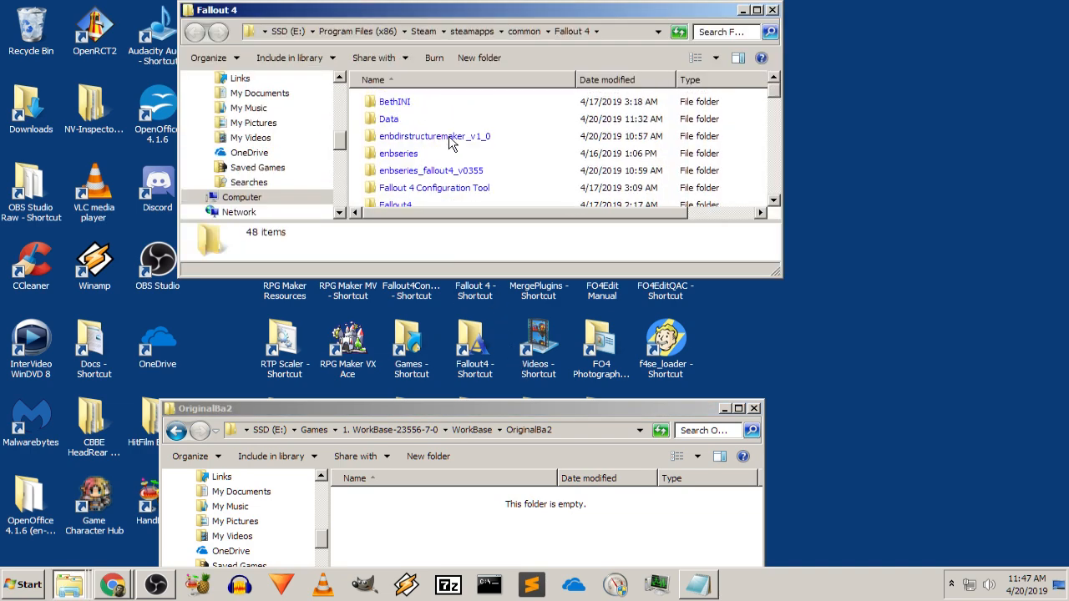
pyautogui.doubleClick(398, 119)
# Arrange the mod page's file list beside the Data window, with the OriginalBa2 window directly below the Data window
pyautogui.moveTo(473, 408); pyautogui.dragTo(651, 274)
pyautogui.click(506, 154)
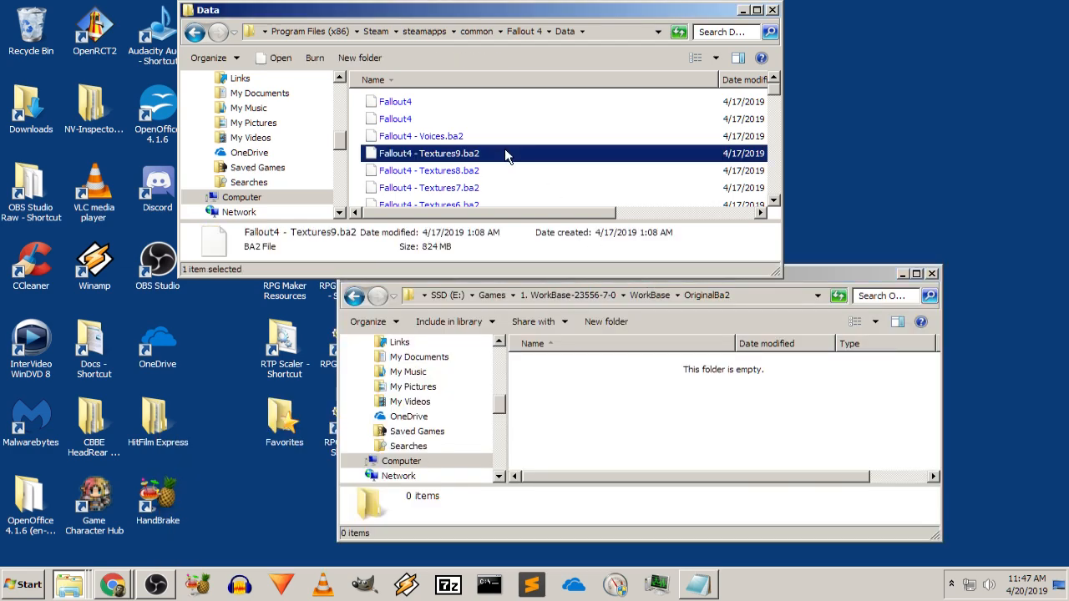
pyautogui.scroll(-6, 506, 157)
pyautogui.click(113, 585)
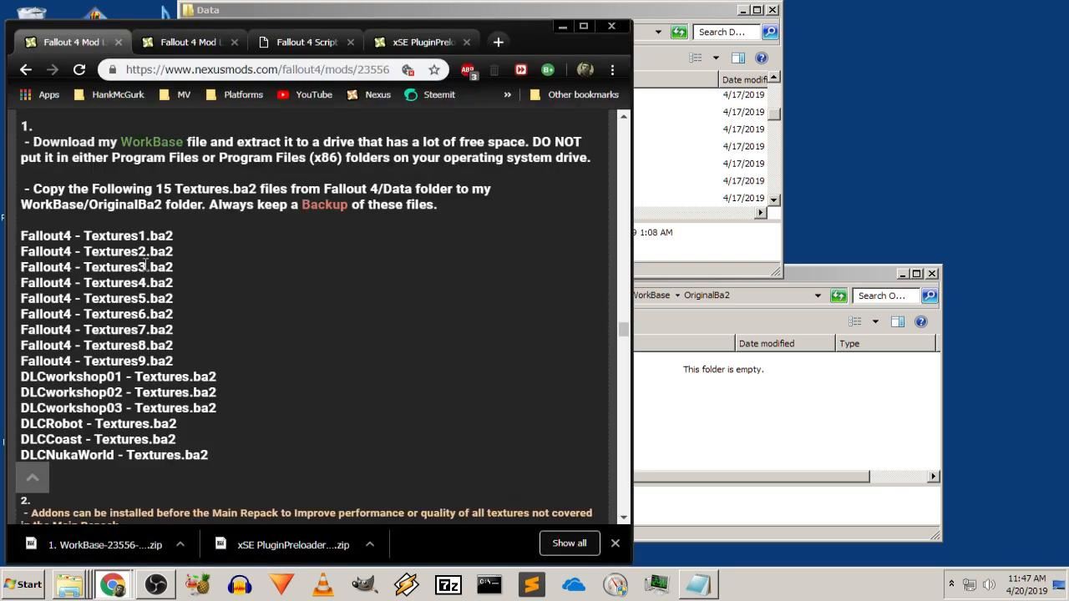
pyautogui.click(691, 12)
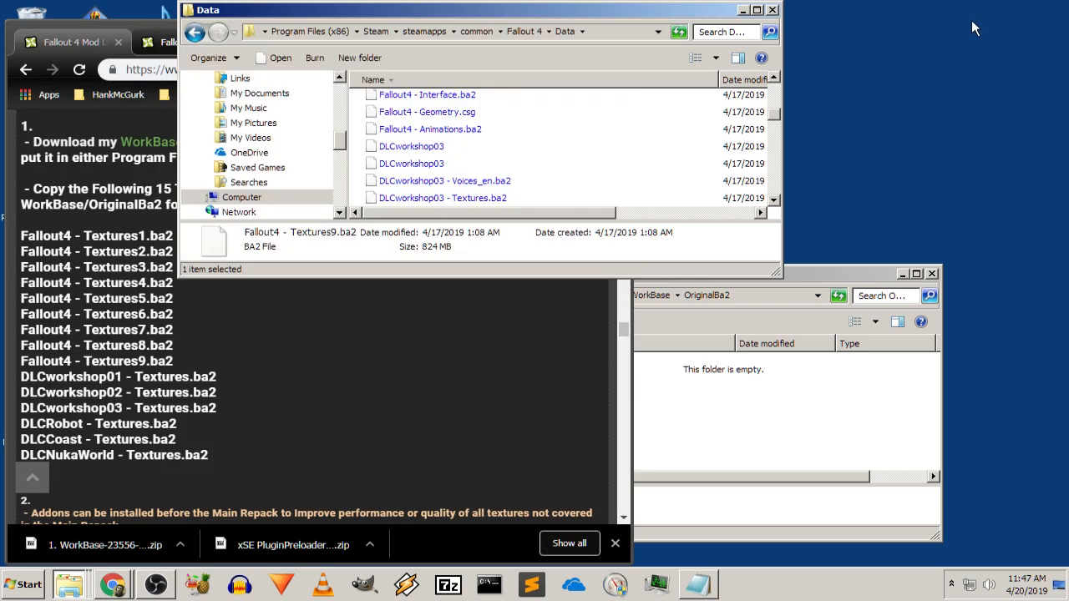
pyautogui.moveTo(971, 20); pyautogui.dragTo(971, 20)
pyautogui.click(774, 321)
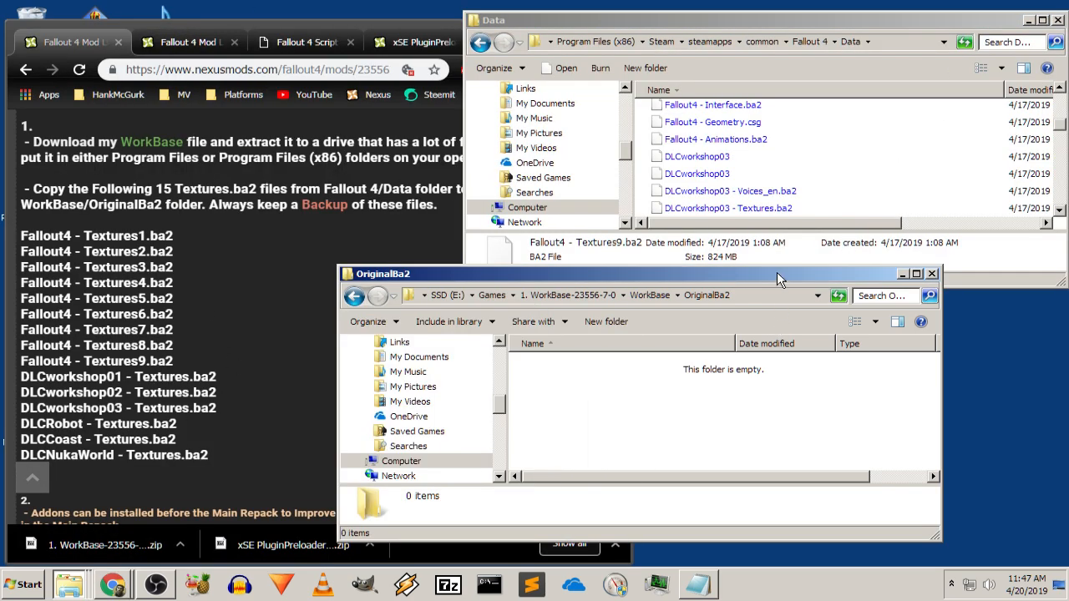
pyautogui.moveTo(755, 274); pyautogui.dragTo(875, 296)
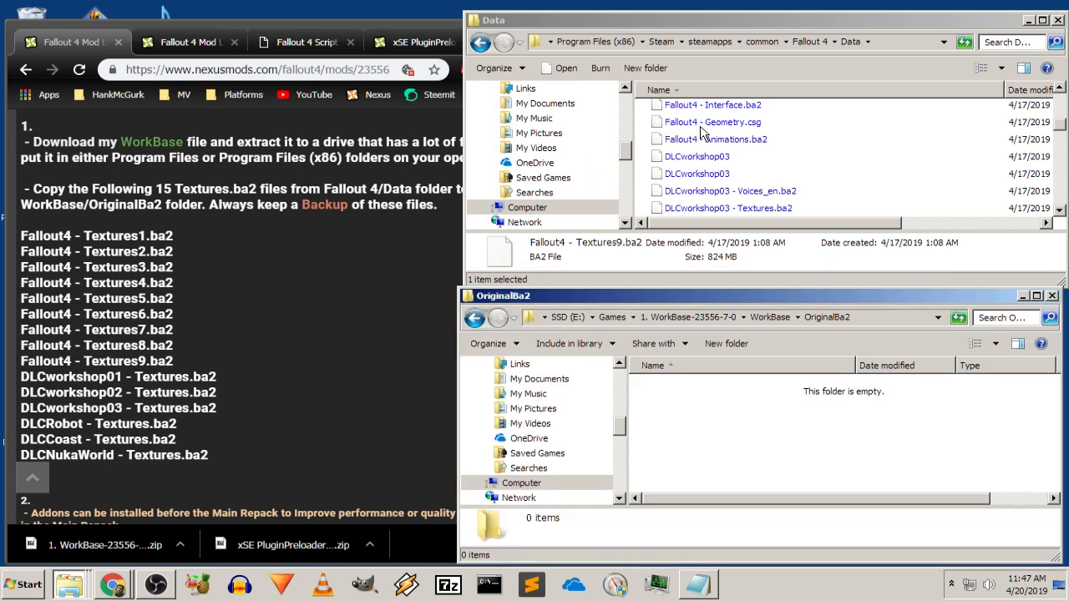
# Look through the Data folder for the Textures.ba2 files listed on the mod page
pyautogui.click(708, 159)
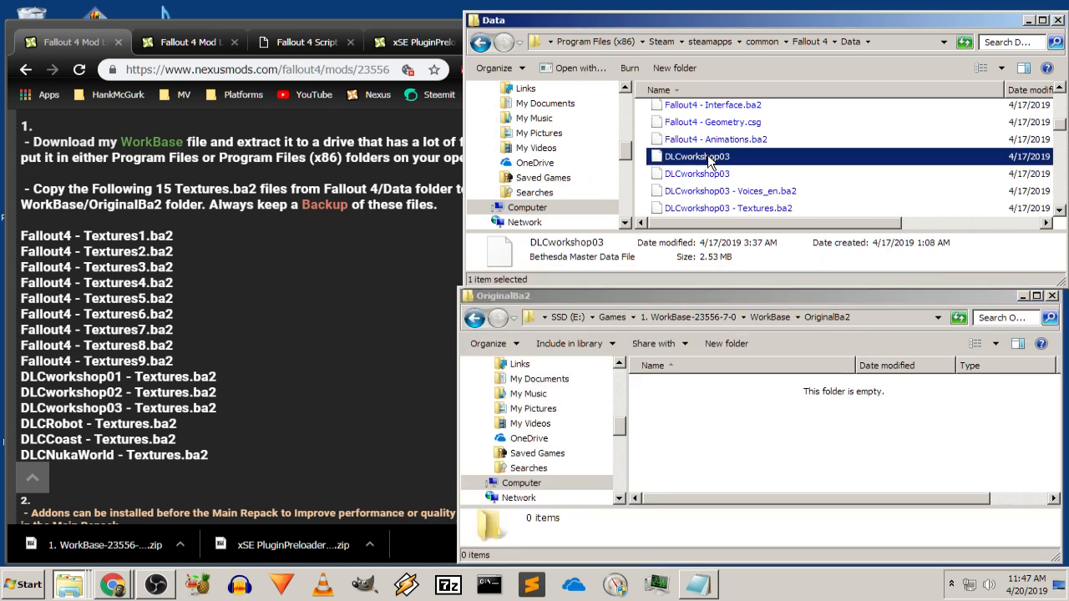
pyautogui.scroll(7, 708, 163)
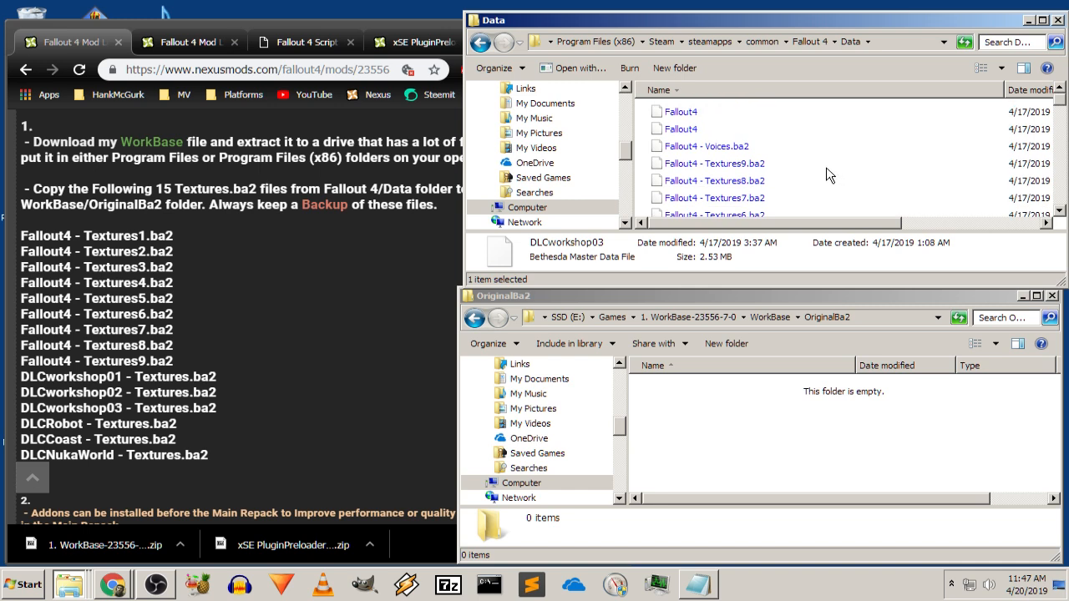
pyautogui.scroll(-7, 735, 159)
pyautogui.scroll(-6, 795, 190)
pyautogui.scroll(-8, 795, 190)
pyautogui.scroll(9, 789, 182)
pyautogui.scroll(6, 800, 167)
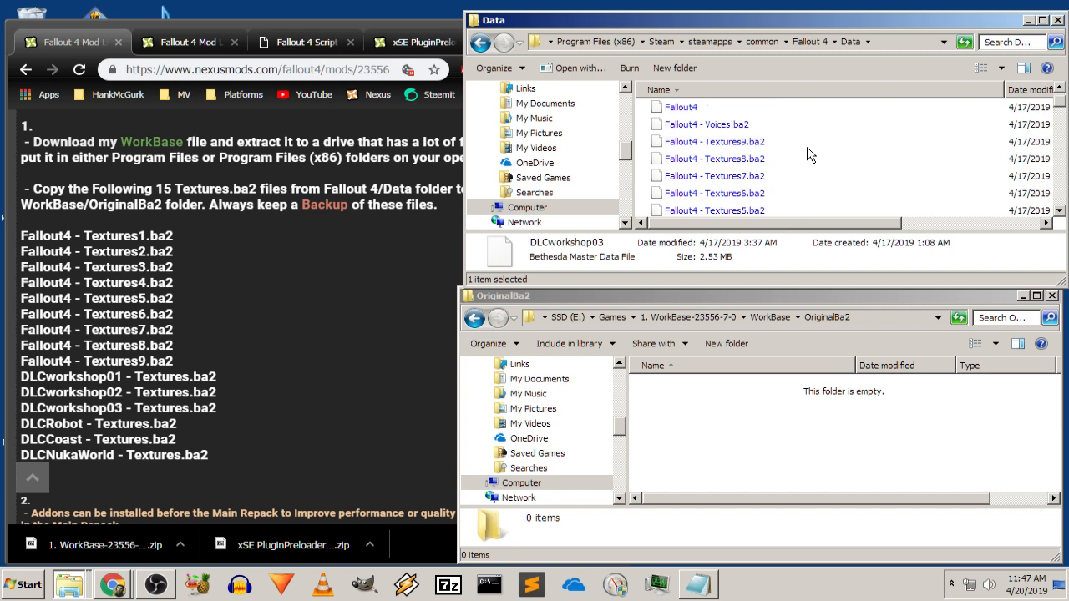
# Select Fallout4 - Textures1.ba2 through Fallout4 - Textures9.ba2 one by one in the Data folder
pyautogui.scroll(-3, 807, 155)
pyautogui.click(758, 141)
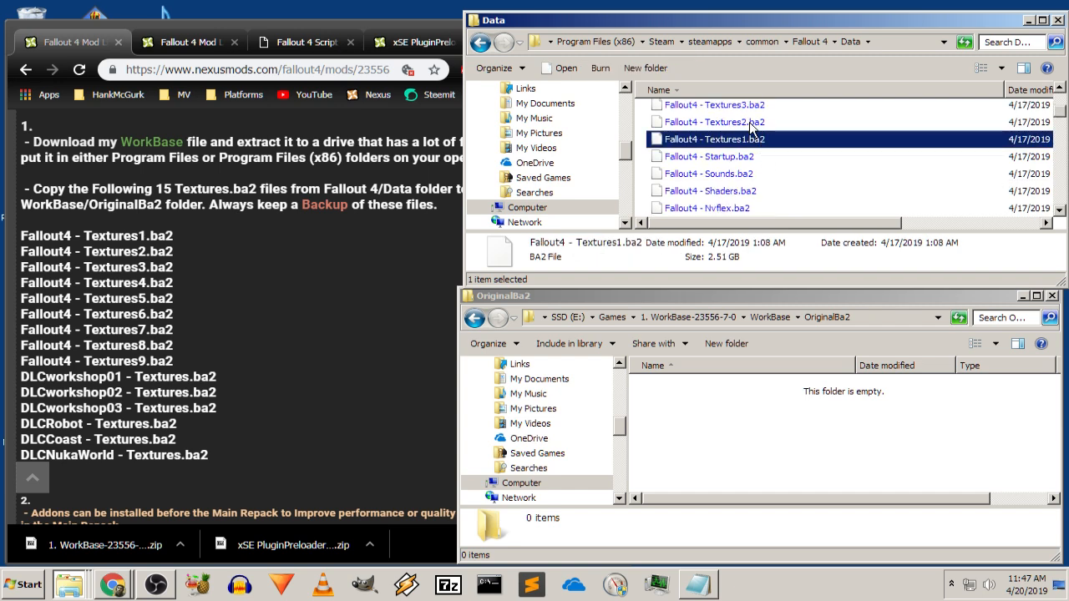
pyautogui.keyDown('ctrl'); pyautogui.click(751, 123); pyautogui.keyUp('ctrl')
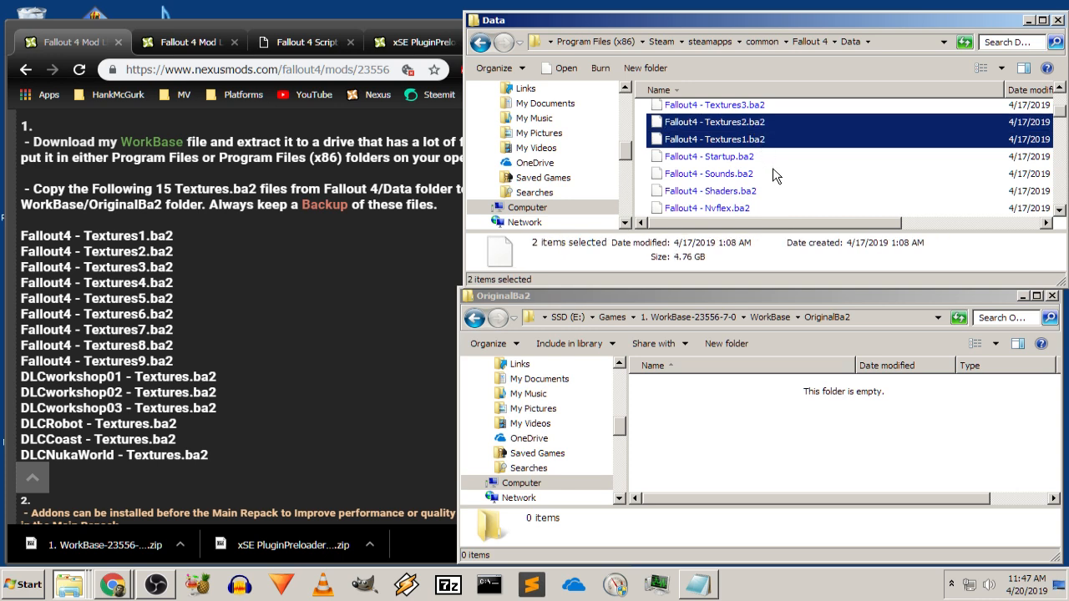
pyautogui.scroll(1, 773, 174)
pyautogui.keyDown('ctrl'); pyautogui.click(725, 142); pyautogui.keyUp('ctrl')
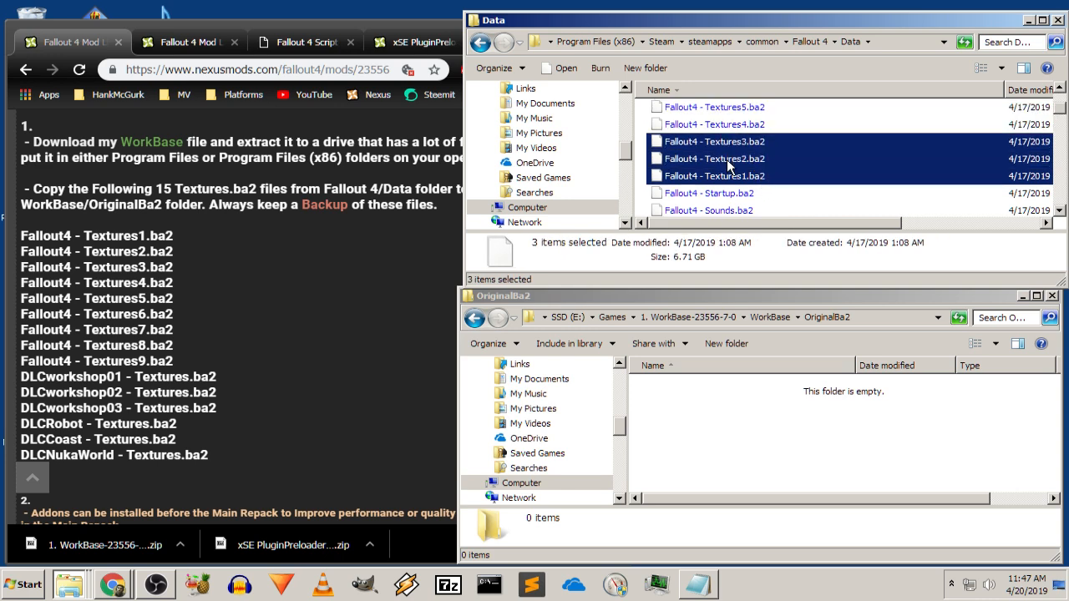
pyautogui.keyDown('ctrl'); pyautogui.click(725, 123); pyautogui.keyUp('ctrl')
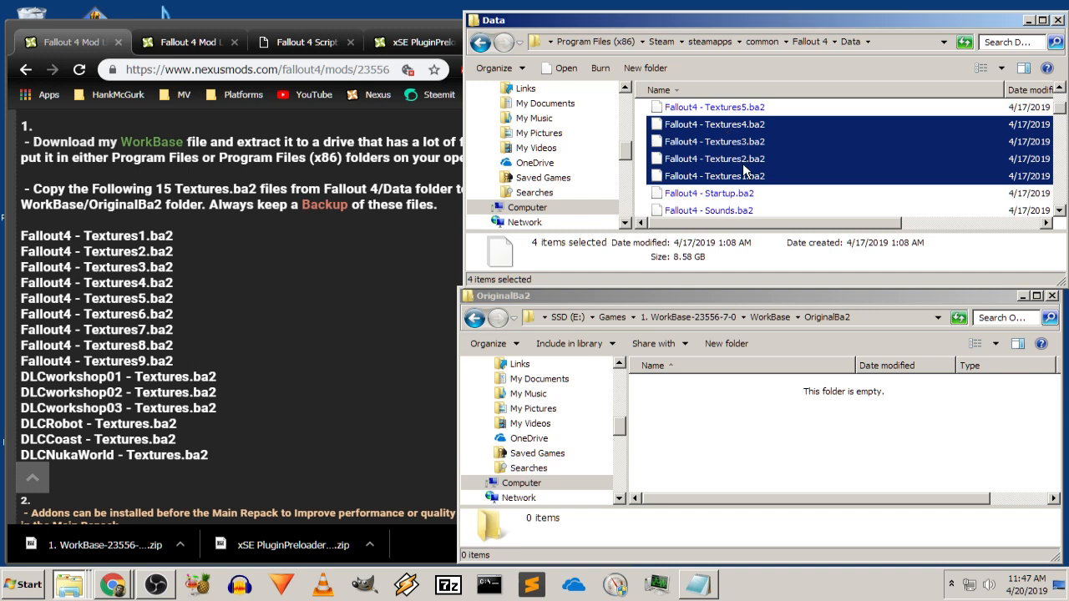
pyautogui.scroll(1, 743, 170)
pyautogui.keyDown('ctrl'); pyautogui.click(704, 158); pyautogui.keyUp('ctrl')
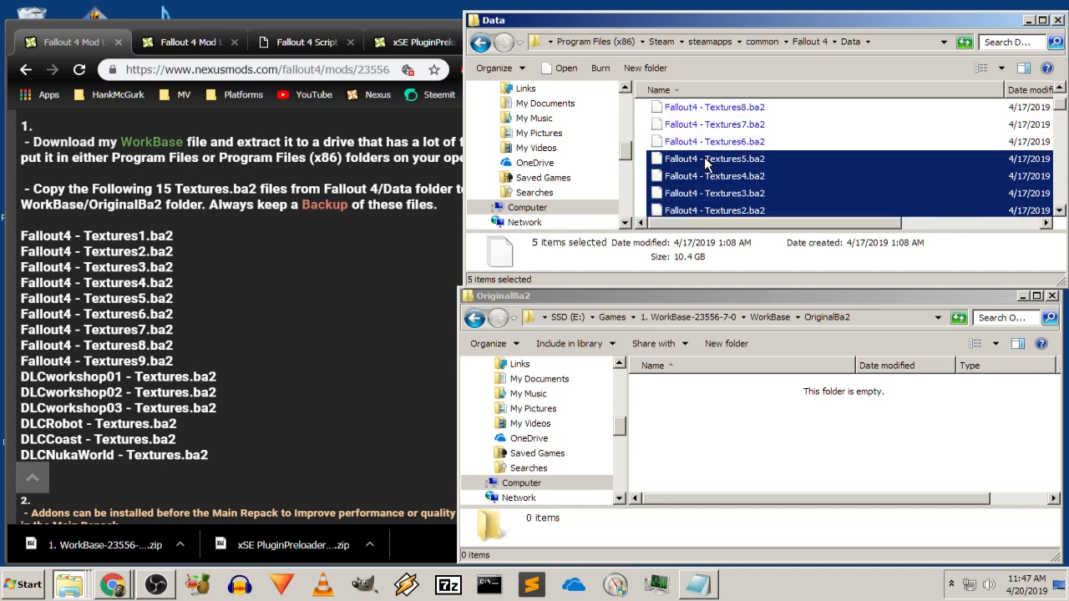
pyautogui.keyDown('ctrl'); pyautogui.click(715, 142); pyautogui.keyUp('ctrl')
pyautogui.keyDown('ctrl'); pyautogui.click(710, 125); pyautogui.keyUp('ctrl')
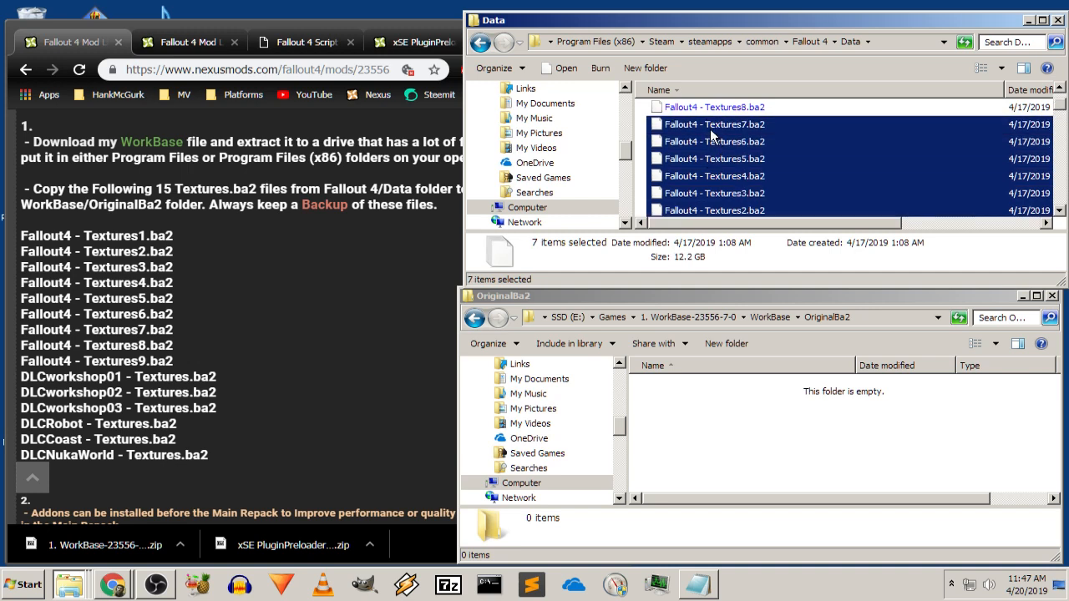
pyautogui.scroll(1, 715, 147)
pyautogui.keyDown('ctrl'); pyautogui.click(712, 160); pyautogui.keyUp('ctrl')
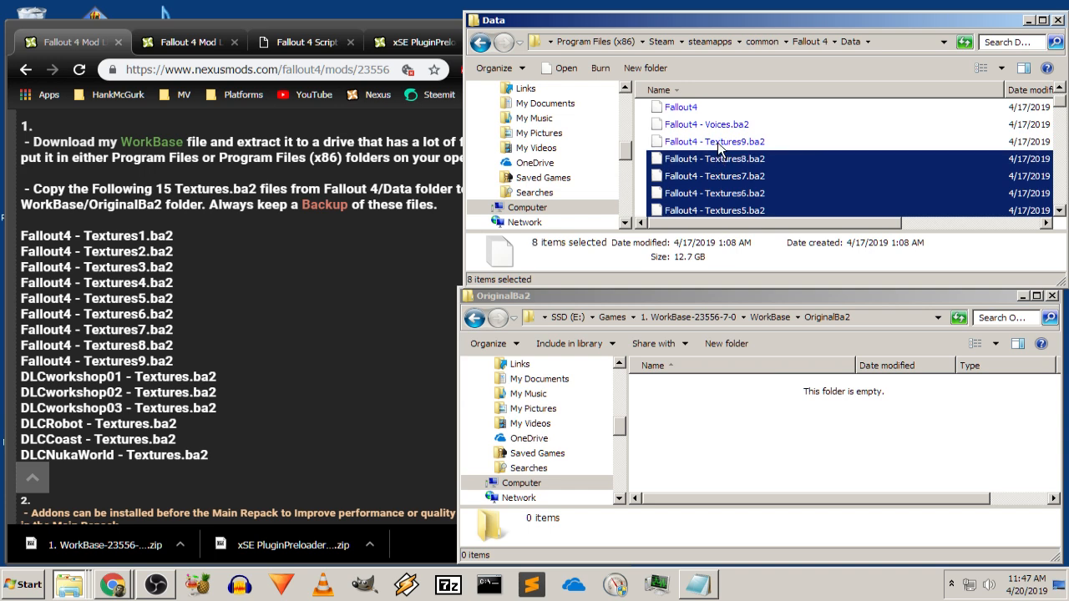
pyautogui.keyDown('ctrl'); pyautogui.click(725, 143); pyautogui.keyUp('ctrl')
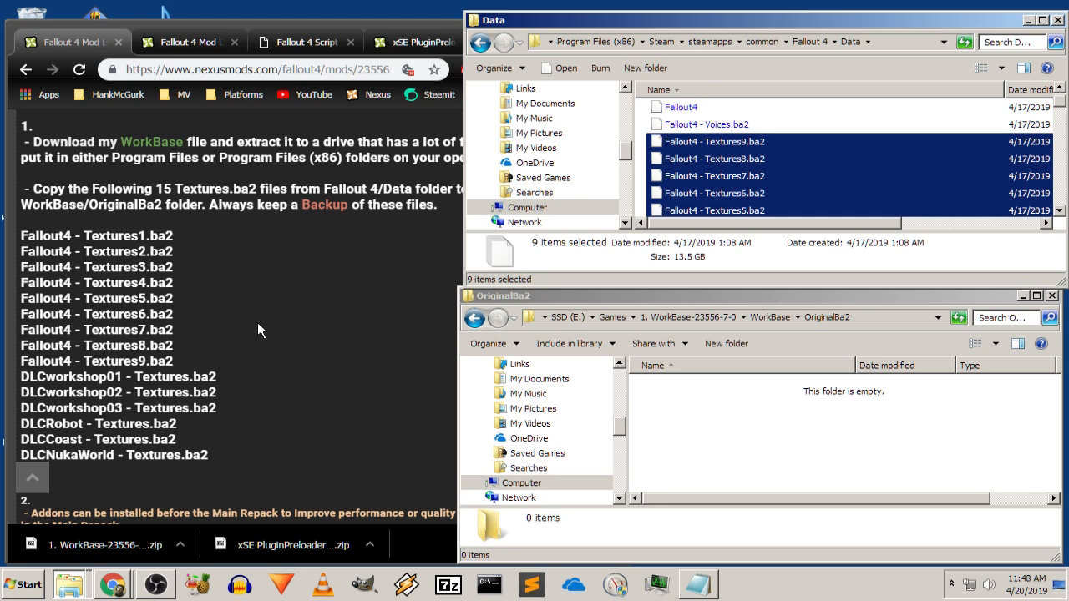
# Try to add DLCworkshop01 - Textures.ba2 to the selected Fallout4 texture files
pyautogui.scroll(-5, 728, 172)
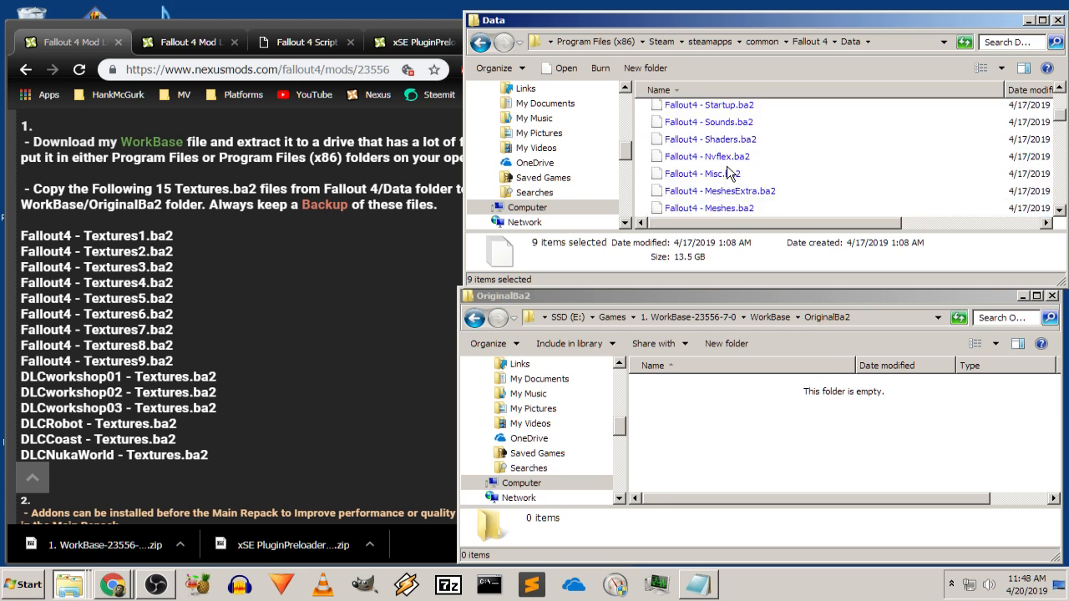
pyautogui.scroll(-2, 735, 171)
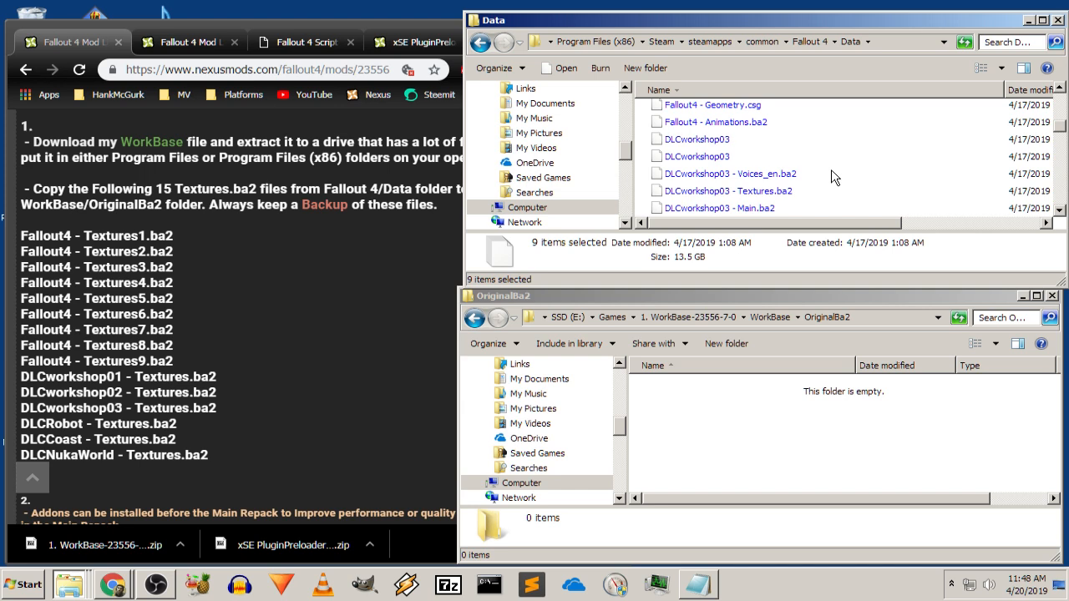
pyautogui.scroll(-1, 834, 176)
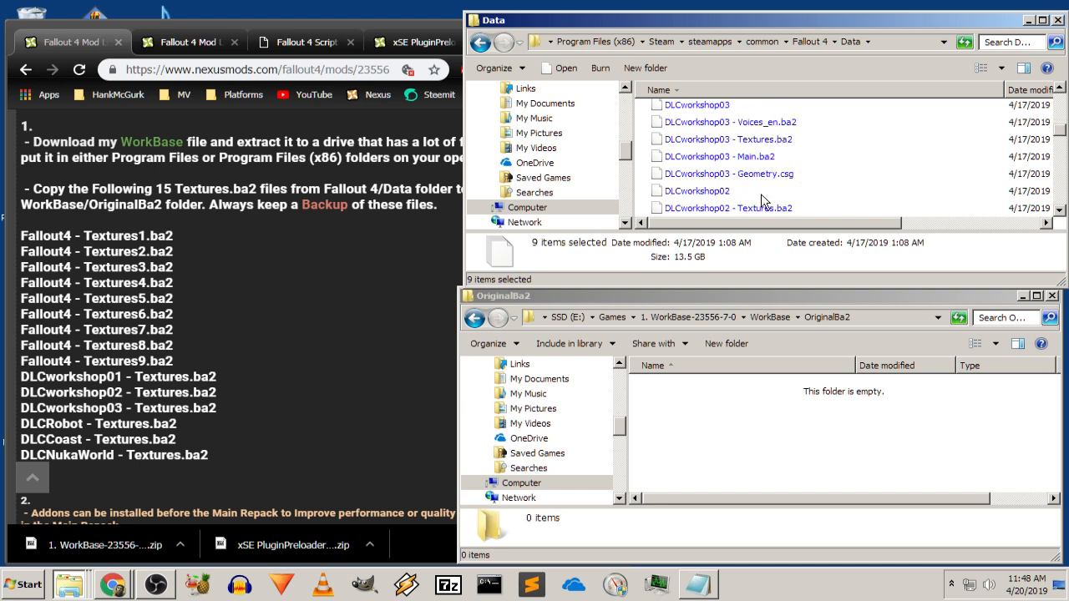
pyautogui.scroll(-1, 814, 179)
pyautogui.scroll(-2, 810, 179)
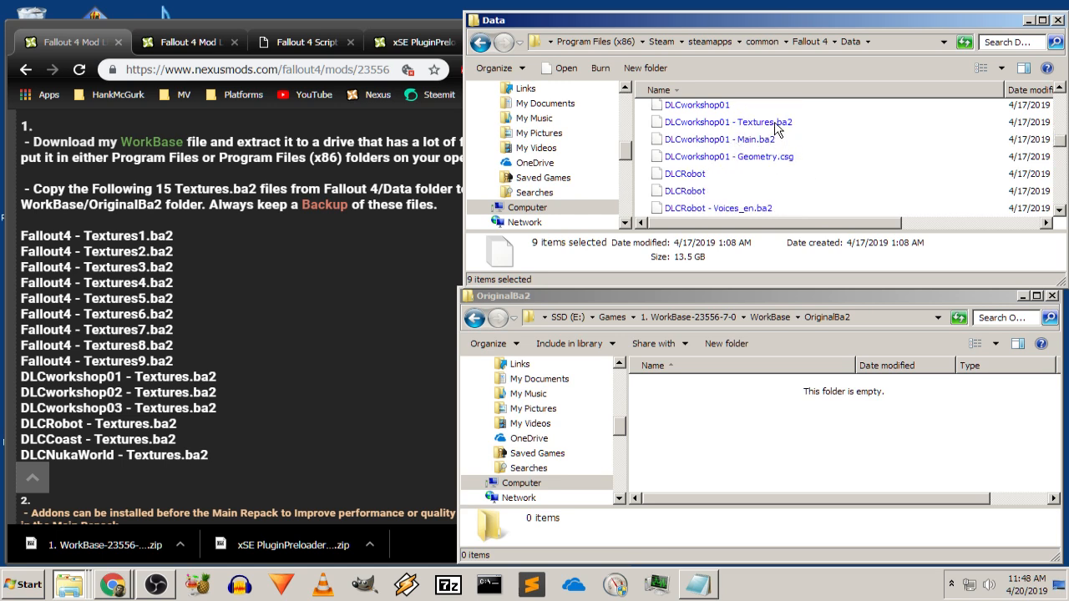
pyautogui.keyDown('shift'); pyautogui.click(776, 125); pyautogui.keyUp('shift')
pyautogui.scroll(1, 784, 142)
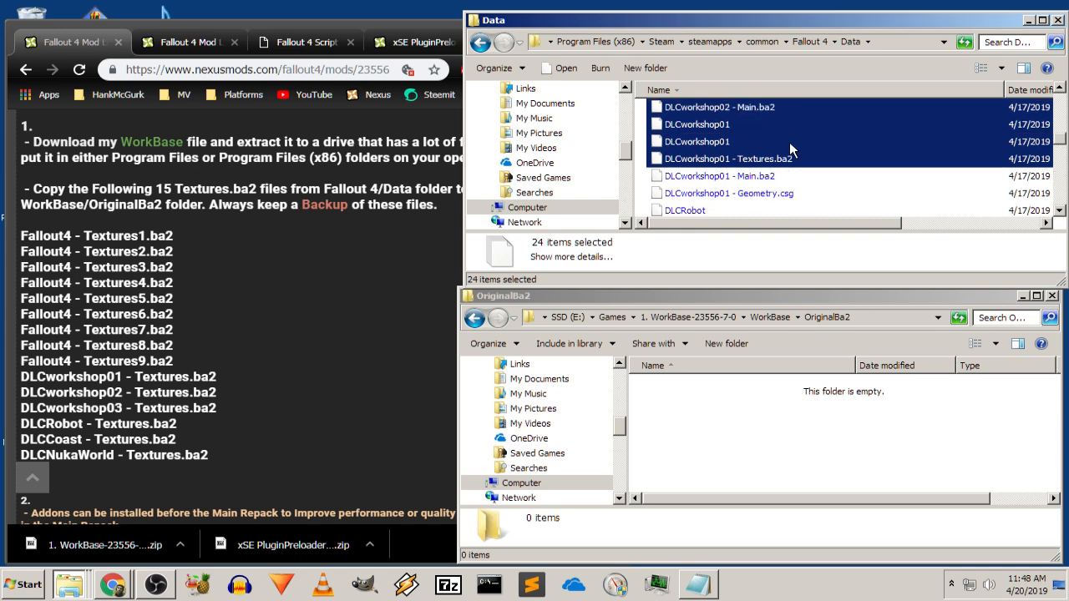
pyautogui.keyDown('ctrl'); pyautogui.click(739, 155); pyautogui.keyUp('ctrl')
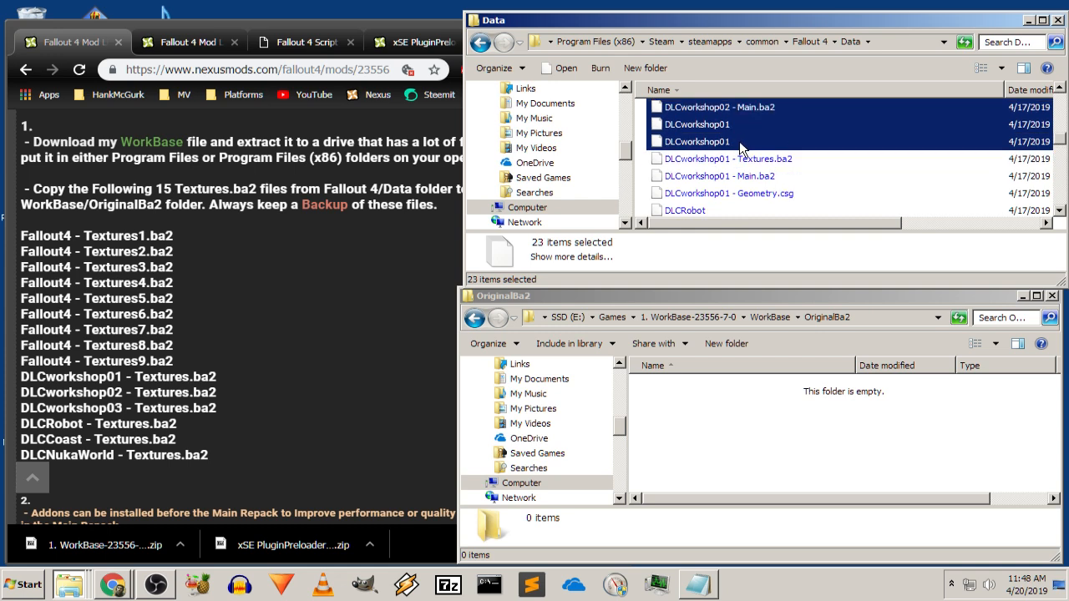
pyautogui.click(781, 165)
pyautogui.scroll(2, 815, 165)
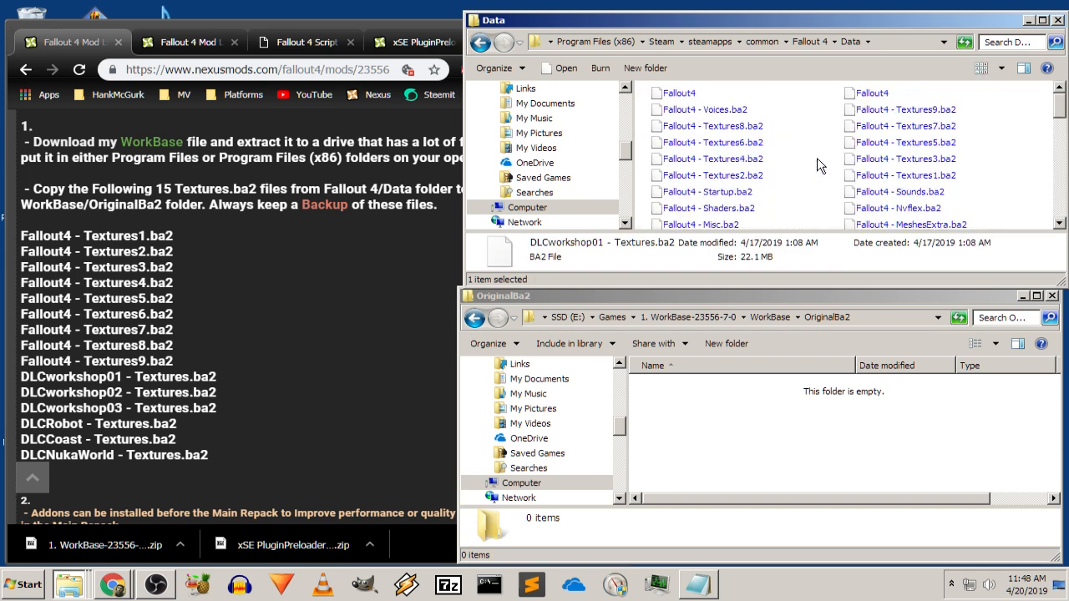
pyautogui.scroll(-2, 818, 165)
pyautogui.scroll(3, 817, 164)
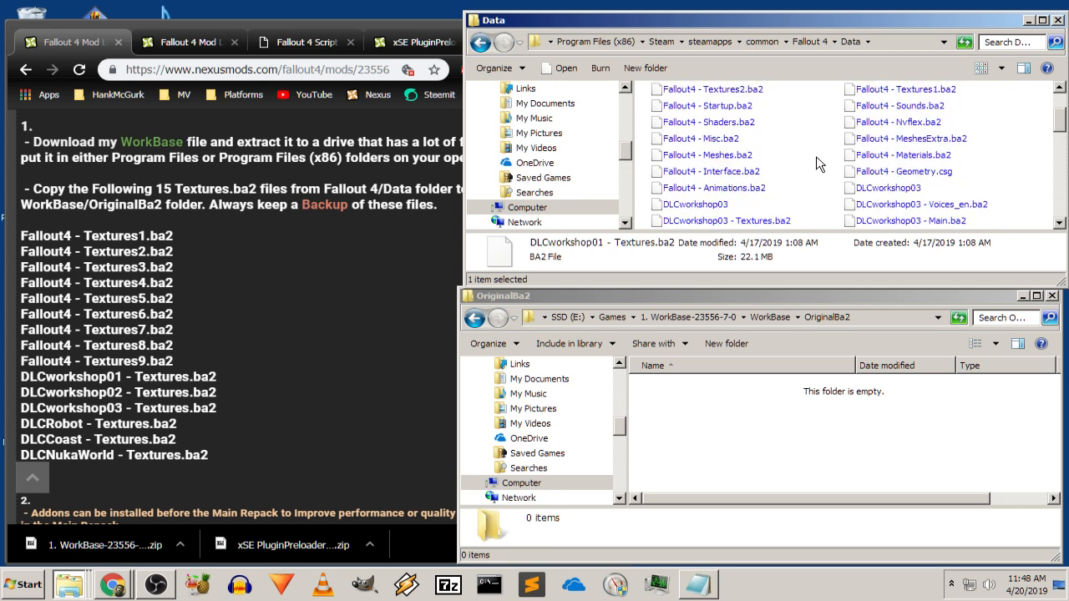
pyautogui.keyDown('ctrl'); pyautogui.click(818, 158); pyautogui.keyUp('ctrl')
pyautogui.scroll(-1, 990, 144)
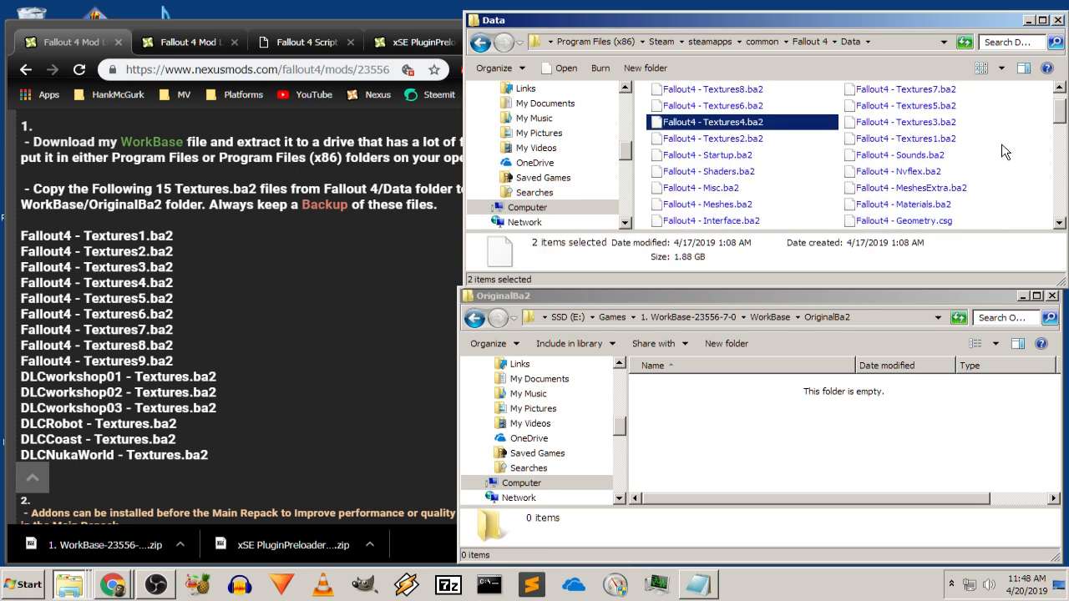
pyautogui.click(996, 143)
pyautogui.scroll(-2, 1007, 142)
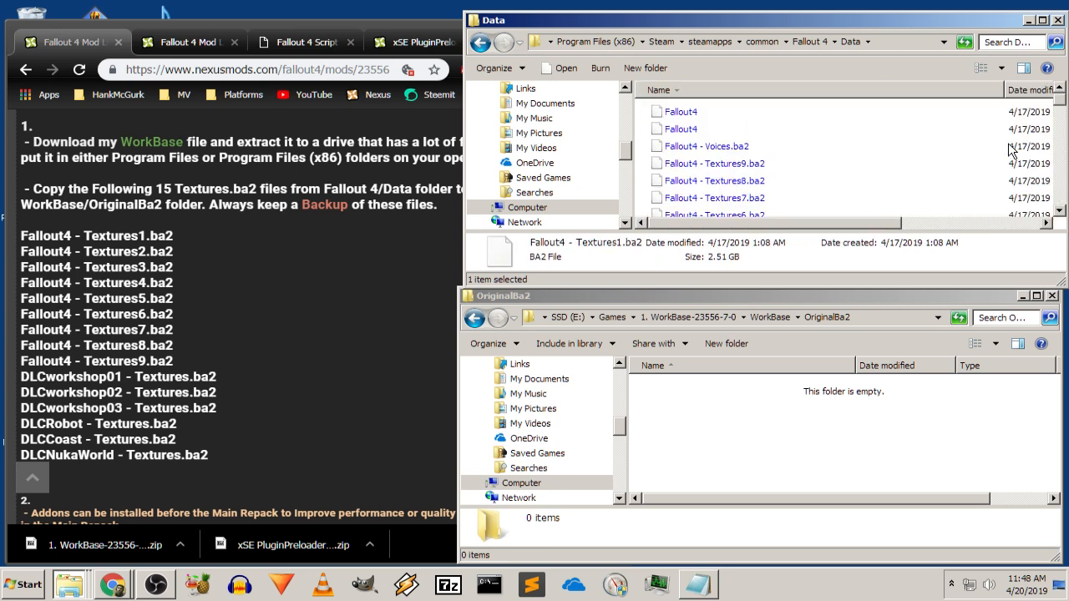
# Select the whole range from Fallout4 - Textures9.ba2 to Fallout4 - Textures1.ba2 in the Data folder
pyautogui.click(726, 171)
pyautogui.scroll(-3, 735, 171)
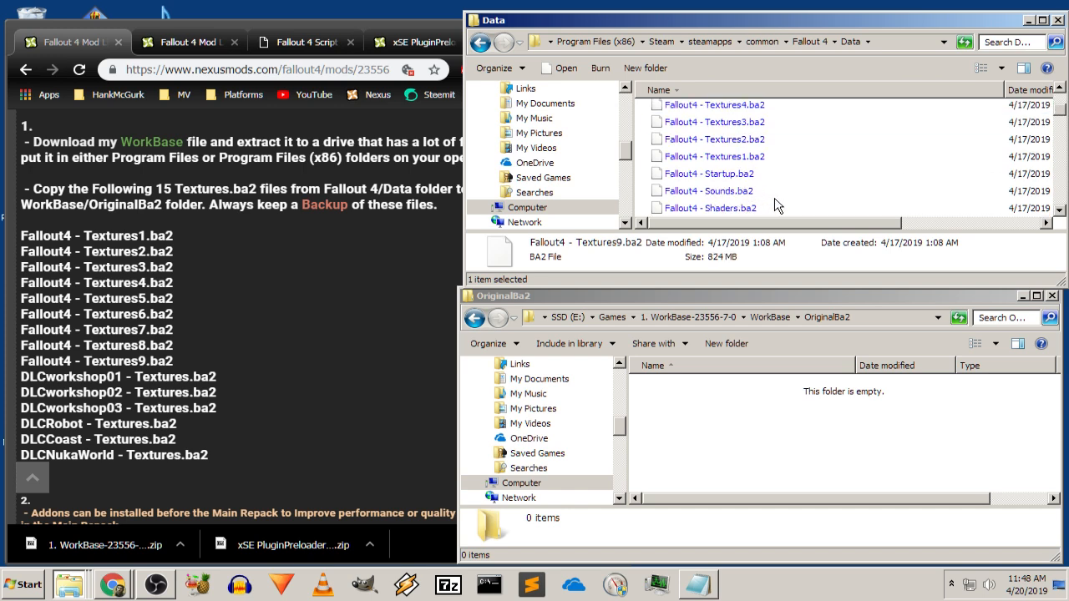
pyautogui.keyDown('shift'); pyautogui.click(760, 165); pyautogui.keyUp('shift')
# Add the DLCworkshop01, DLCworkshop02 and DLCworkshop03 Textures.ba2 files to the selected Fallout4 texture files in the Data folder
pyautogui.scroll(-6, 786, 172)
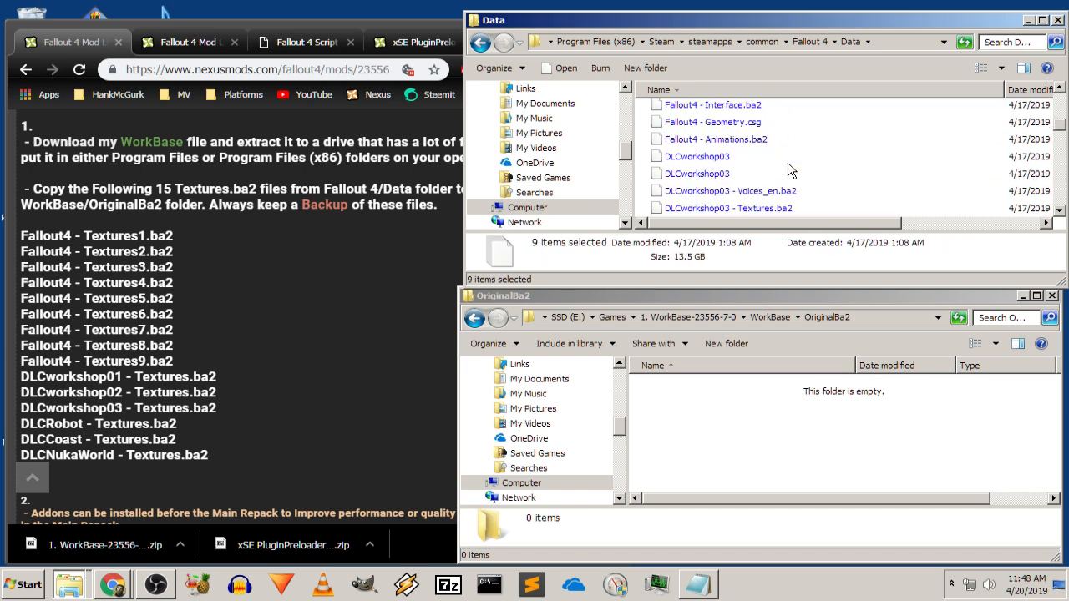
pyautogui.scroll(-4, 789, 171)
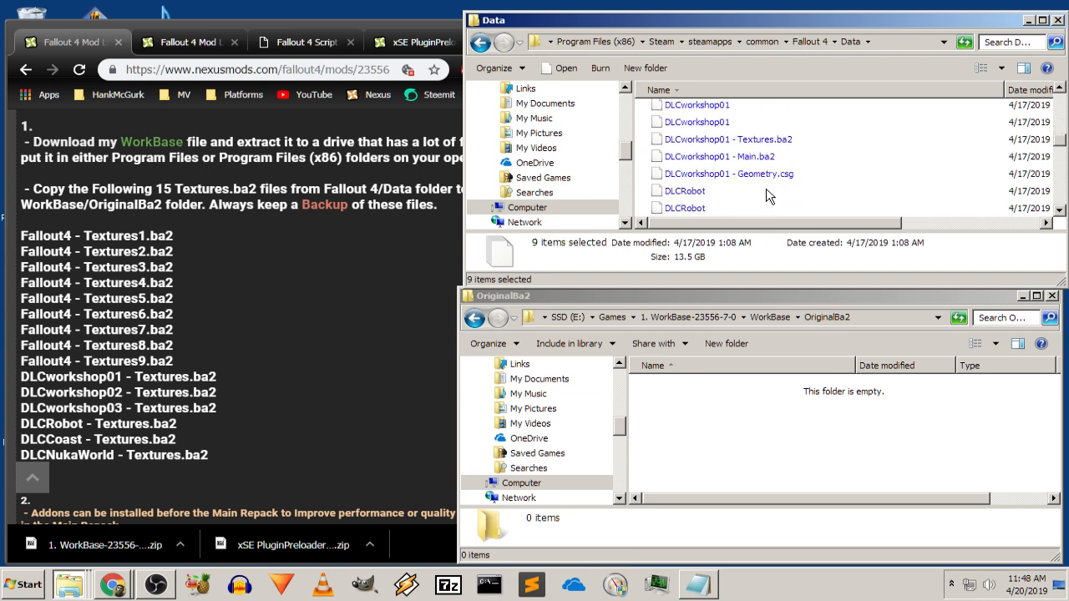
pyautogui.keyDown('ctrl'); pyautogui.click(776, 142); pyautogui.keyUp('ctrl')
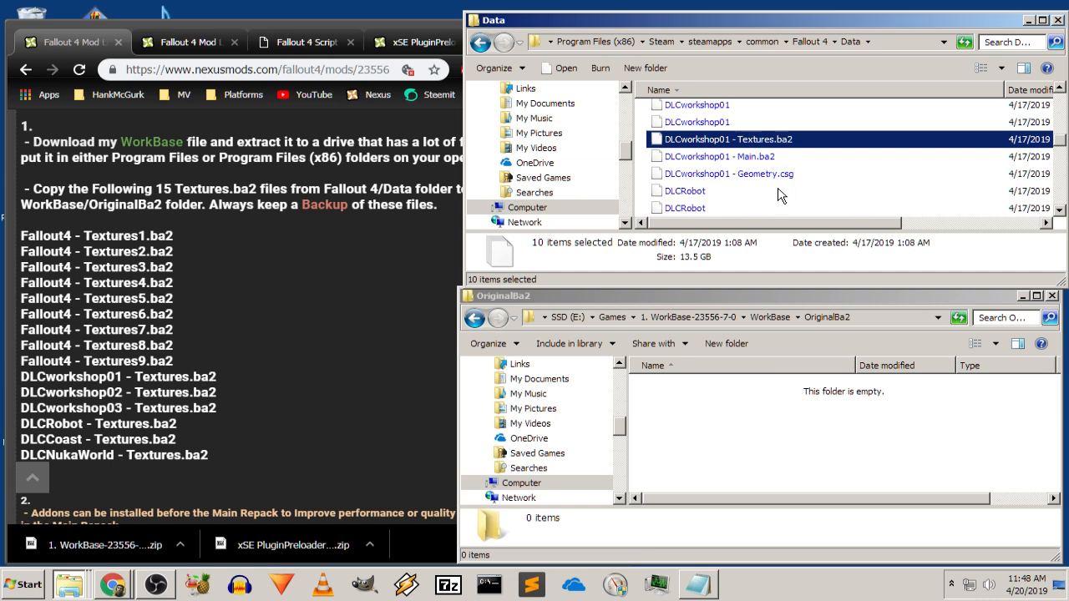
pyautogui.scroll(-4, 777, 194)
pyautogui.scroll(6, 777, 194)
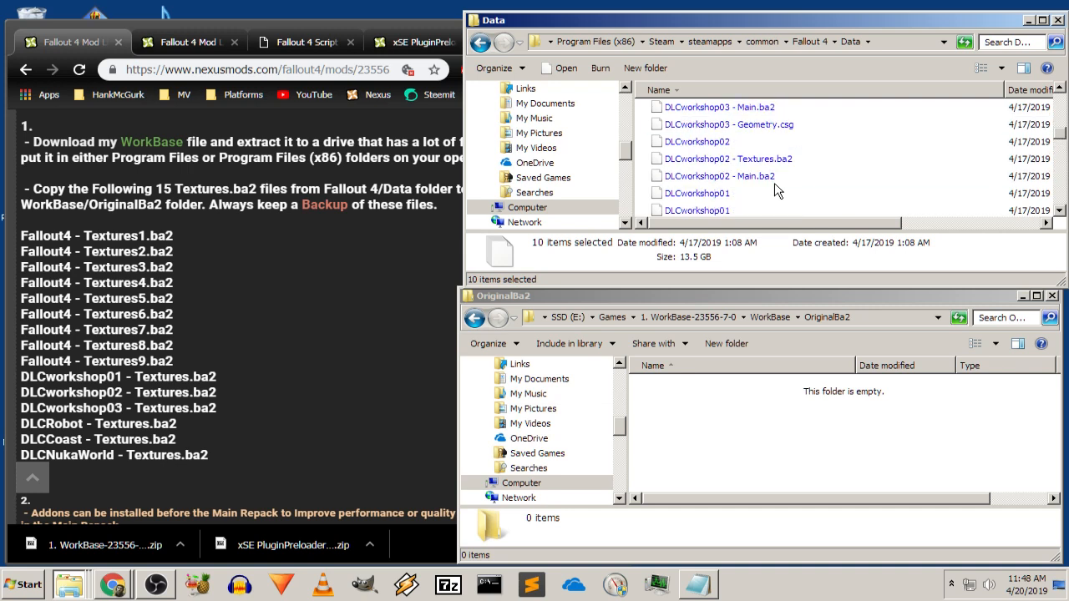
pyautogui.keyDown('ctrl'); pyautogui.click(775, 160); pyautogui.keyUp('ctrl')
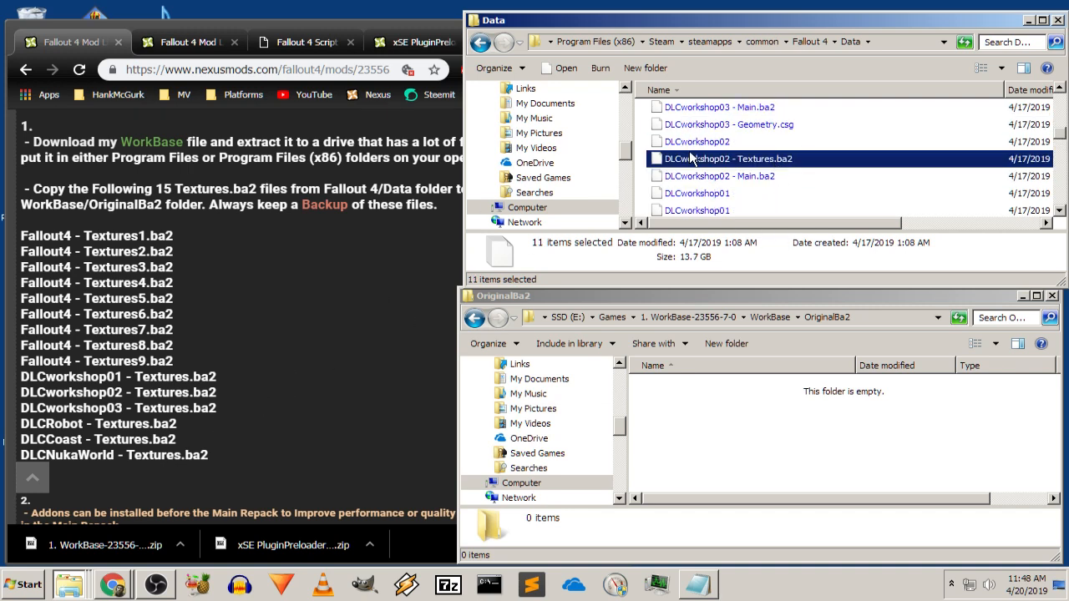
pyautogui.scroll(1, 791, 121)
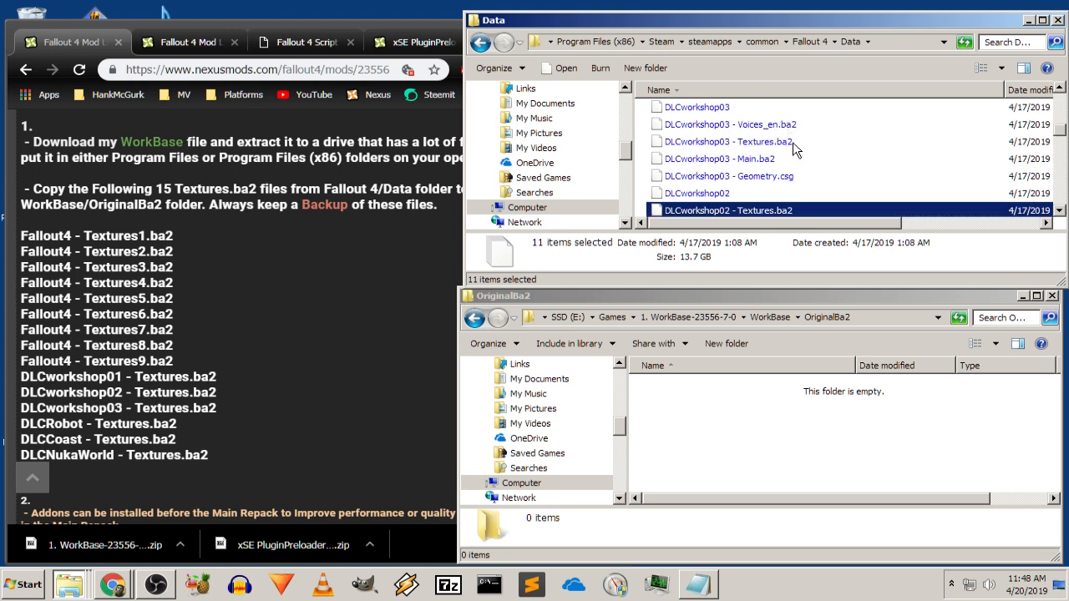
pyautogui.keyDown('ctrl'); pyautogui.click(792, 144); pyautogui.keyUp('ctrl')
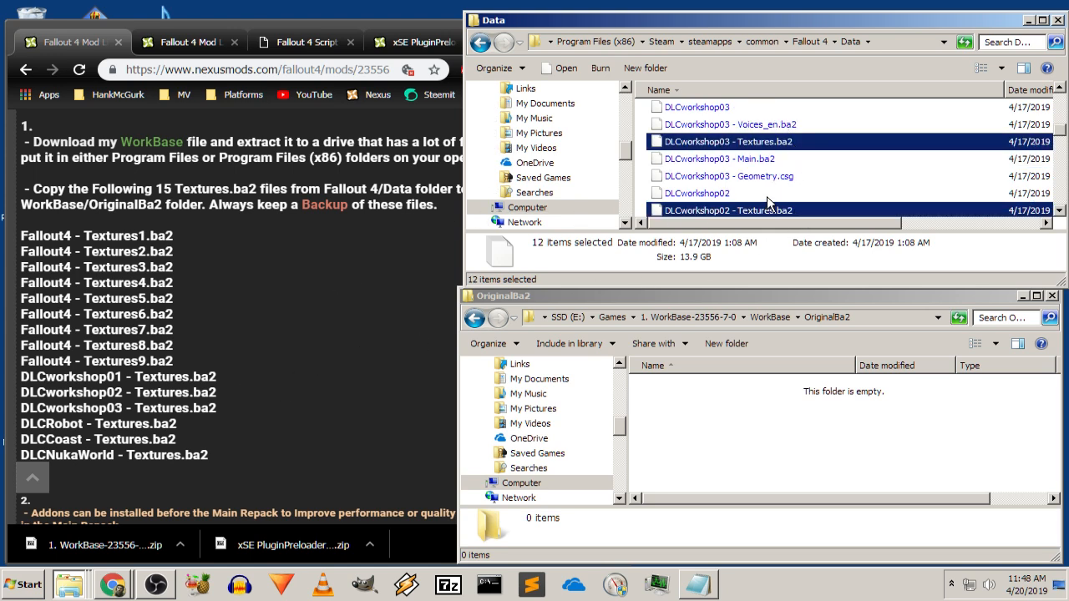
# Extend the Data folder selection with the DLCRobot, DLCCoast and DLCNukaWorld Textures.ba2 files
pyautogui.scroll(-4, 767, 201)
pyautogui.scroll(-1, 760, 197)
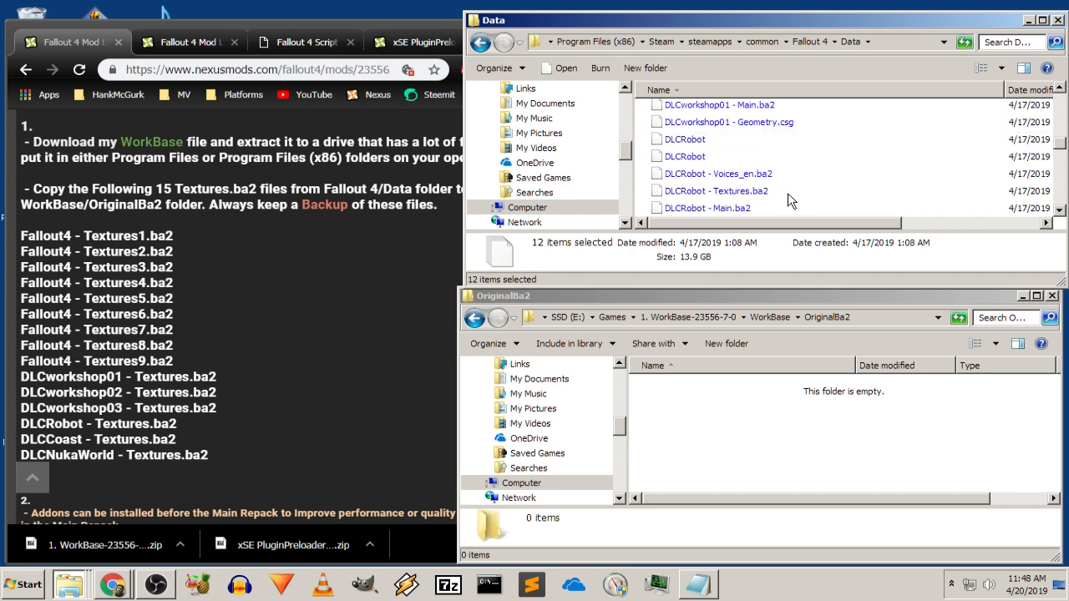
pyautogui.keyDown('ctrl'); pyautogui.click(775, 192); pyautogui.keyUp('ctrl')
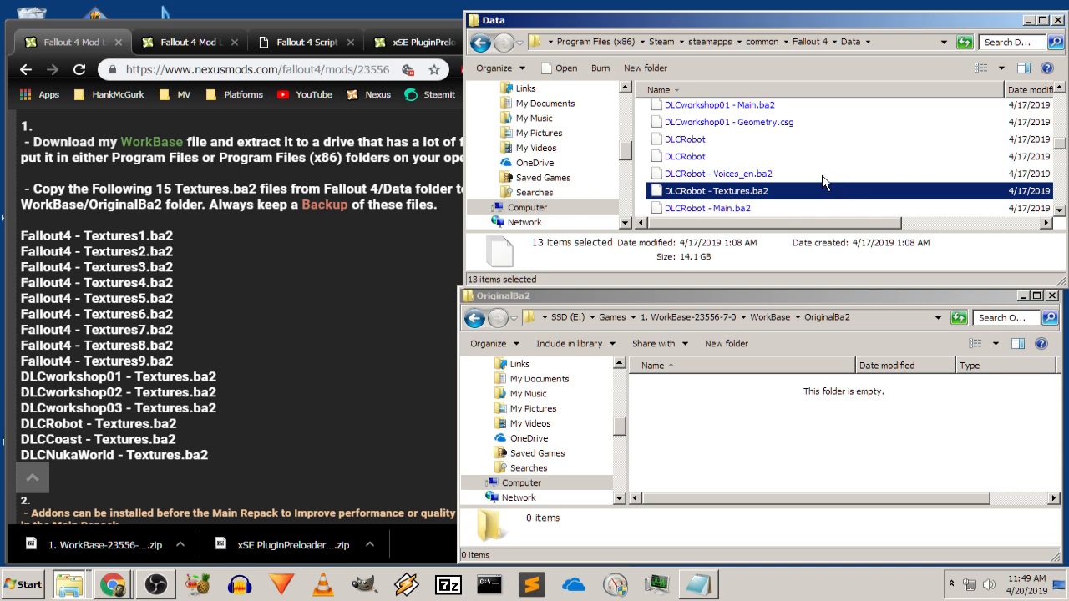
pyautogui.scroll(-1, 827, 175)
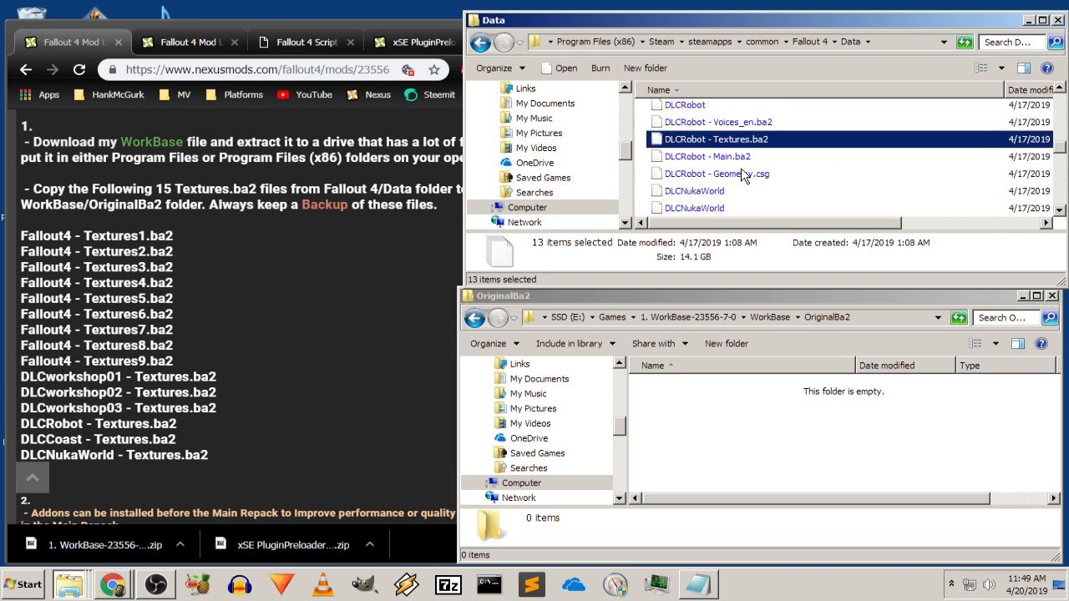
pyautogui.scroll(-3, 743, 174)
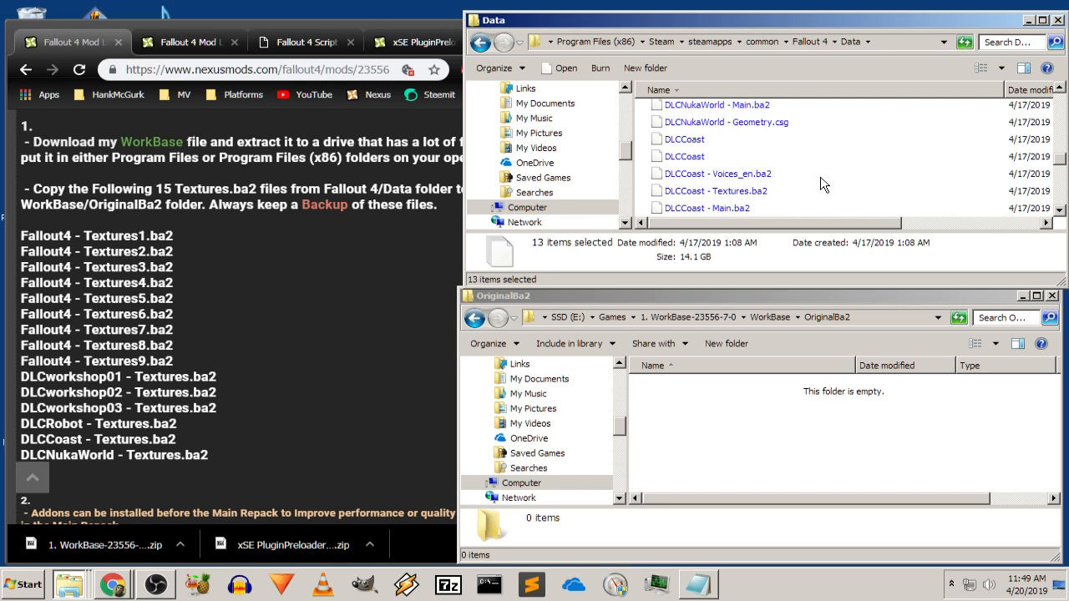
pyautogui.keyDown('ctrl'); pyautogui.click(774, 191); pyautogui.keyUp('ctrl')
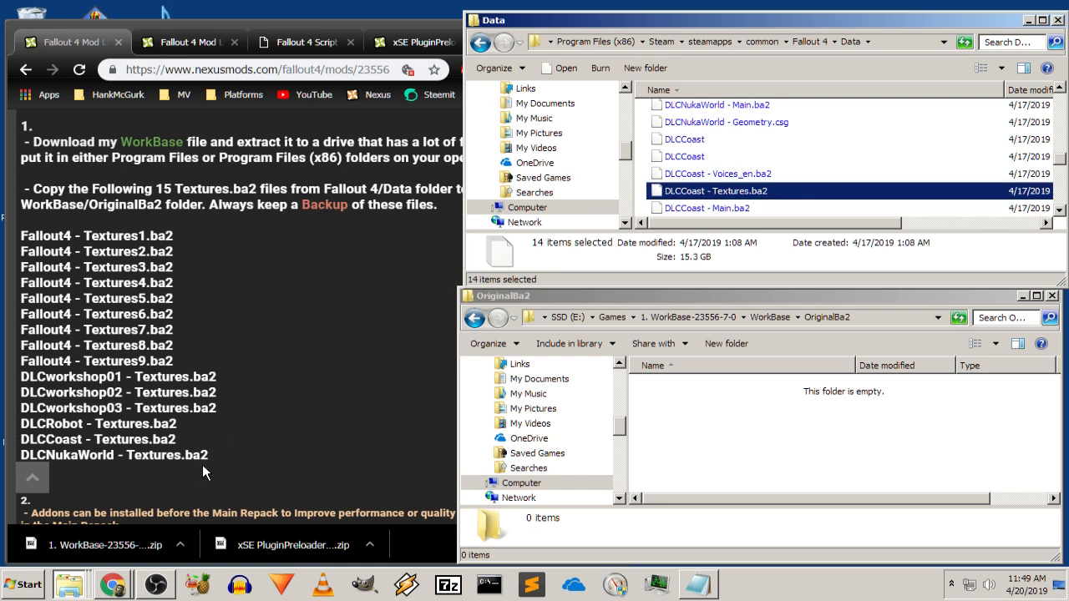
pyautogui.scroll(-1, 803, 201)
pyautogui.scroll(1, 764, 178)
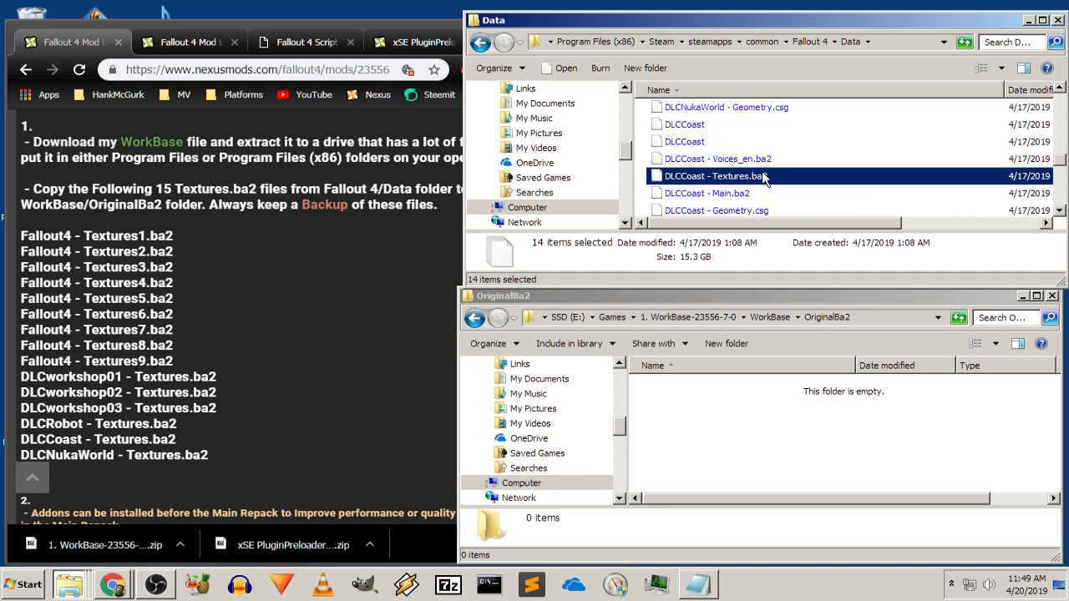
pyautogui.scroll(1, 764, 178)
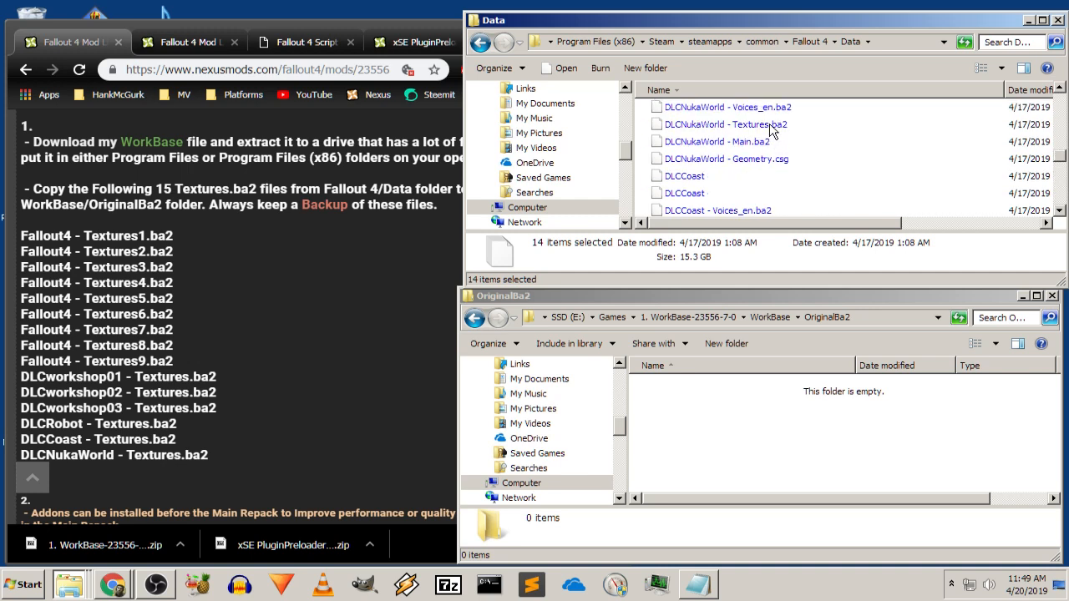
pyautogui.keyDown('ctrl'); pyautogui.click(770, 125); pyautogui.keyUp('ctrl')
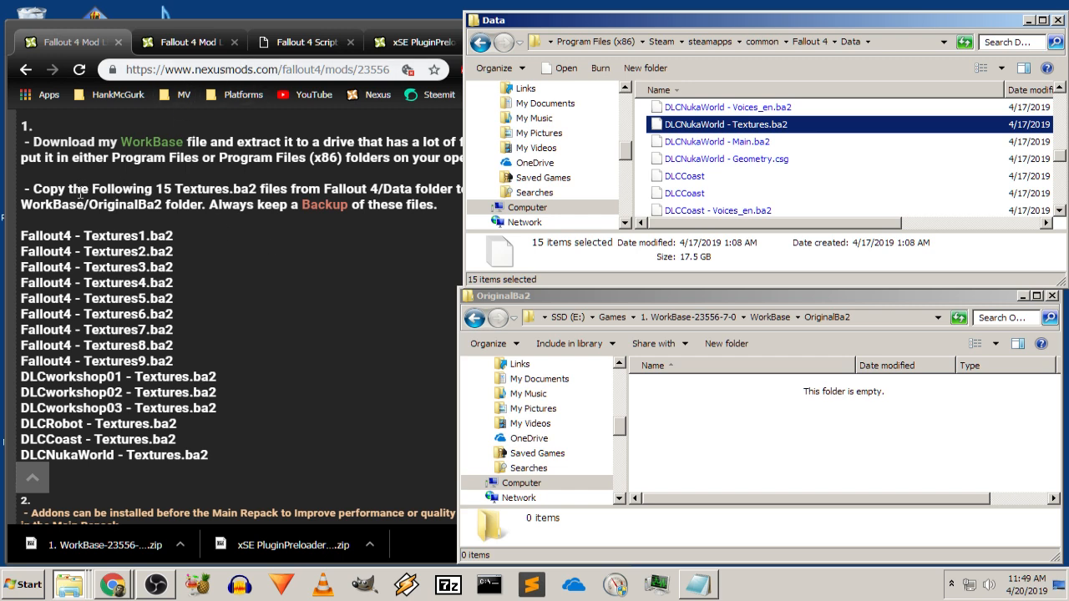
# Copy the 15 selected Textures.ba2 files from the Data folder into WorkBase's OriginalBa2 folder
pyautogui.rightClick(684, 124)
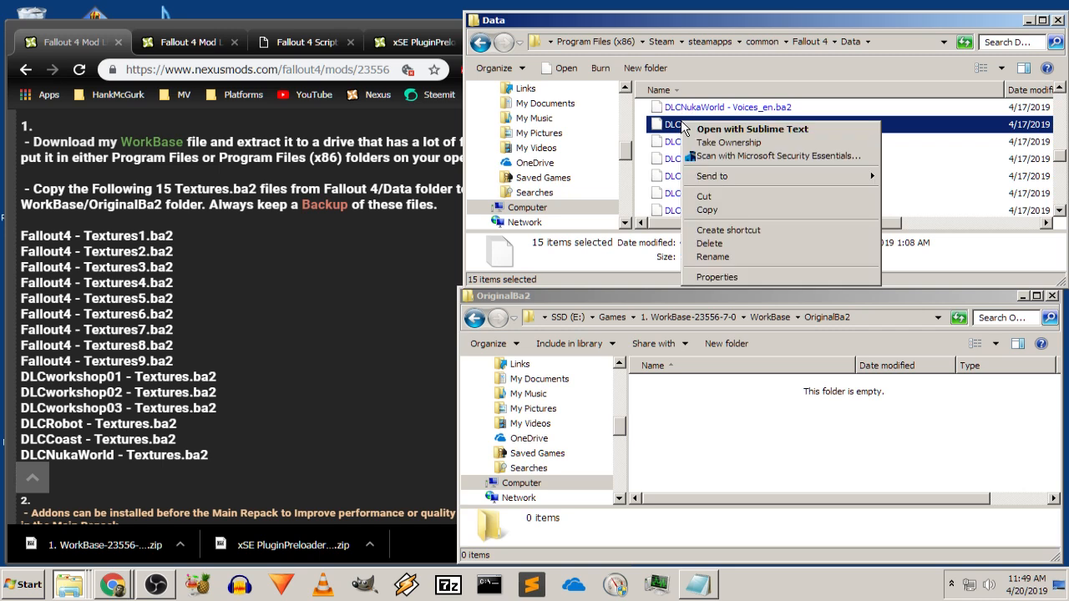
pyautogui.click(703, 211)
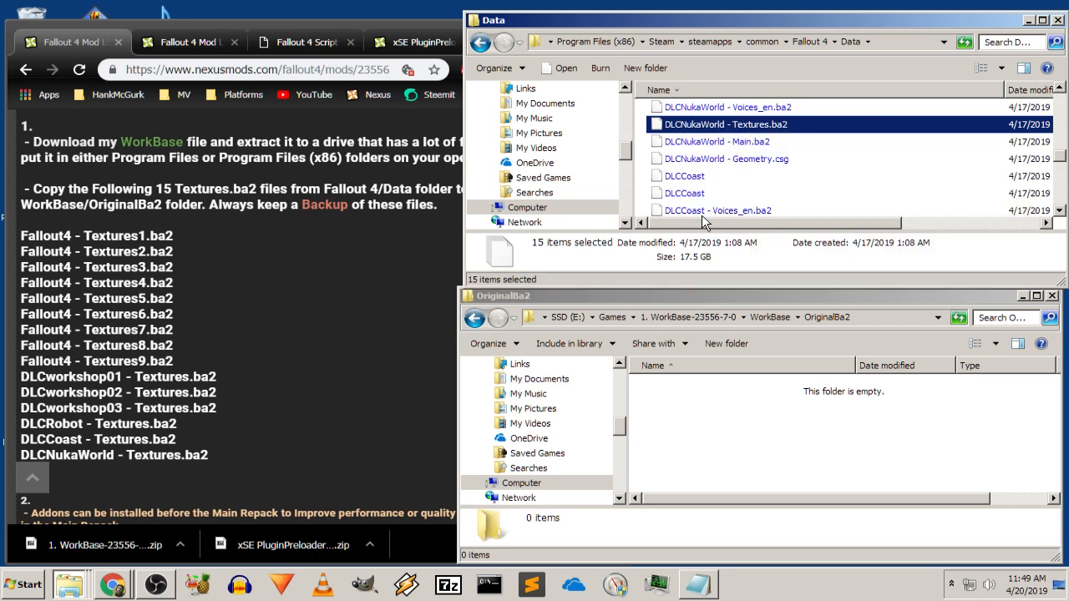
pyautogui.click(701, 399)
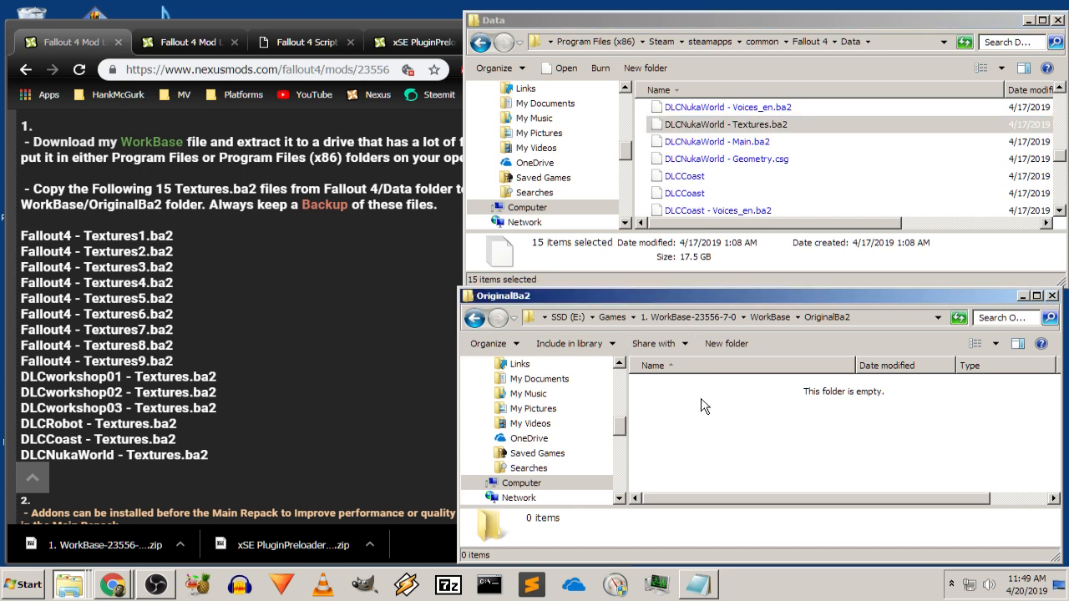
pyautogui.rightClick(702, 406)
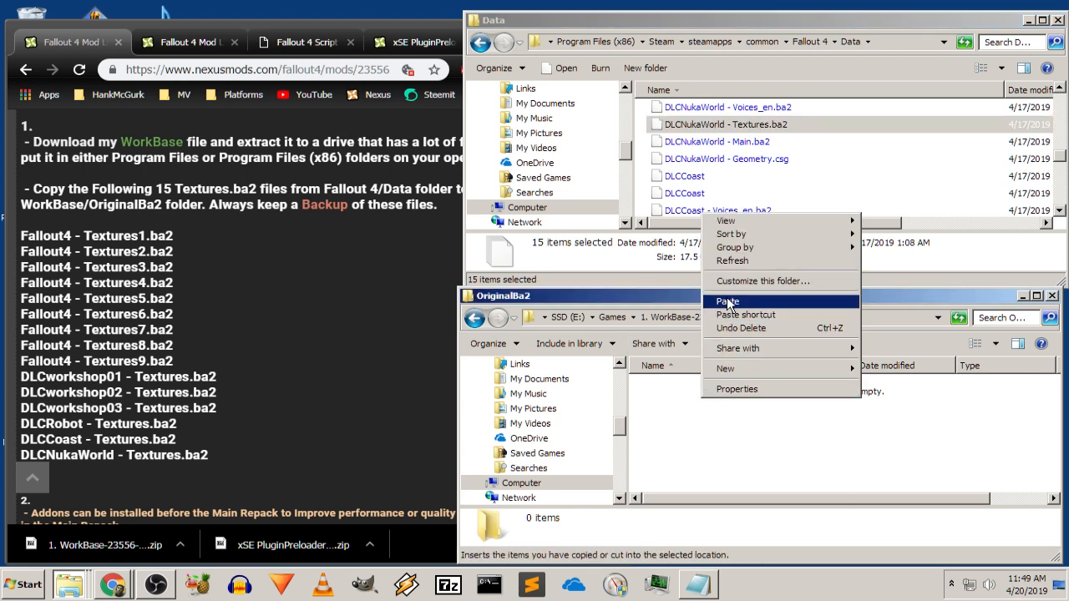
pyautogui.click(718, 303)
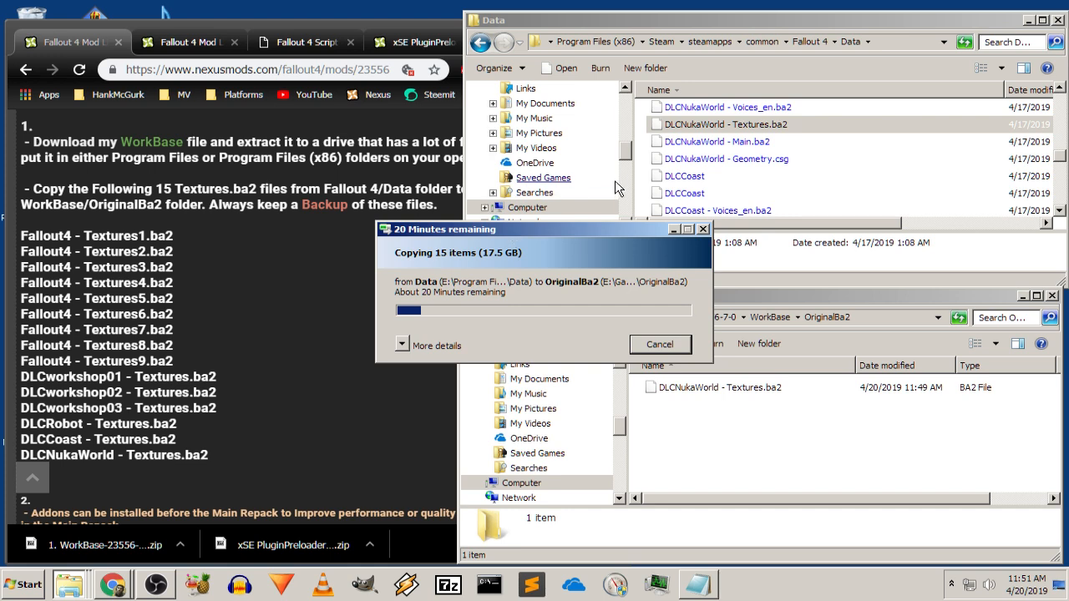
# Minimize the copy progress window and both the OriginalBa2 and Data folder windows to uncover the mod guide
pyautogui.click(673, 229)
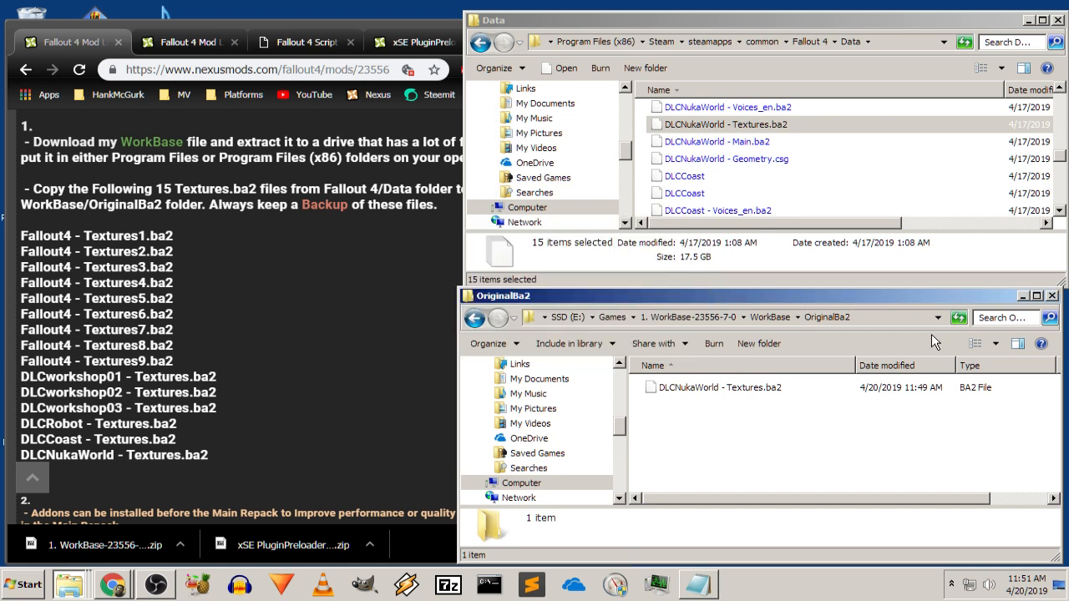
pyautogui.moveTo(963, 298); pyautogui.dragTo(809, 240)
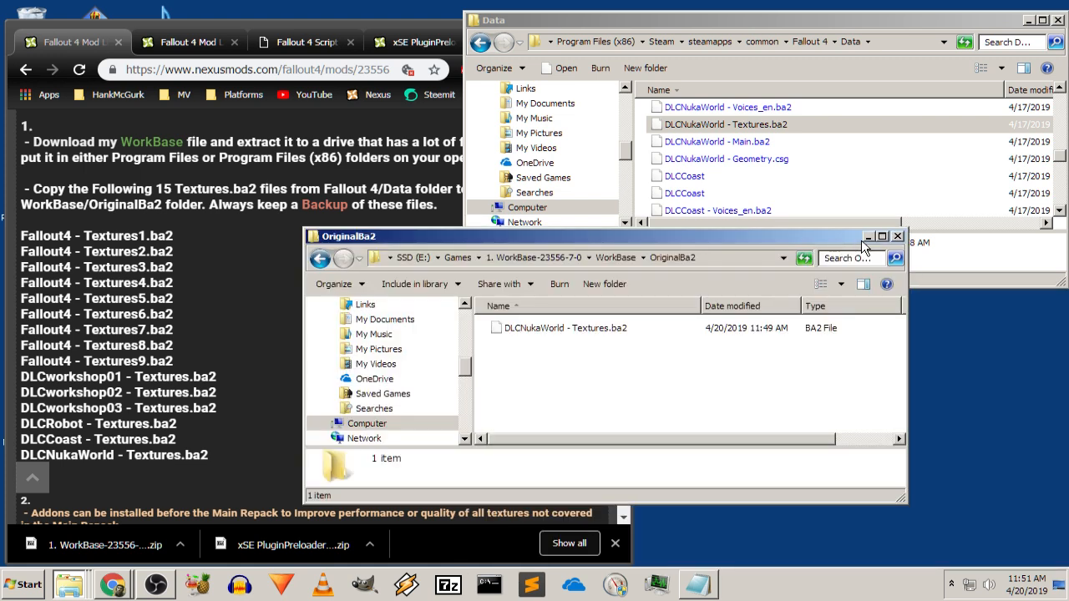
pyautogui.click(867, 238)
pyautogui.moveTo(859, 15); pyautogui.dragTo(788, 36)
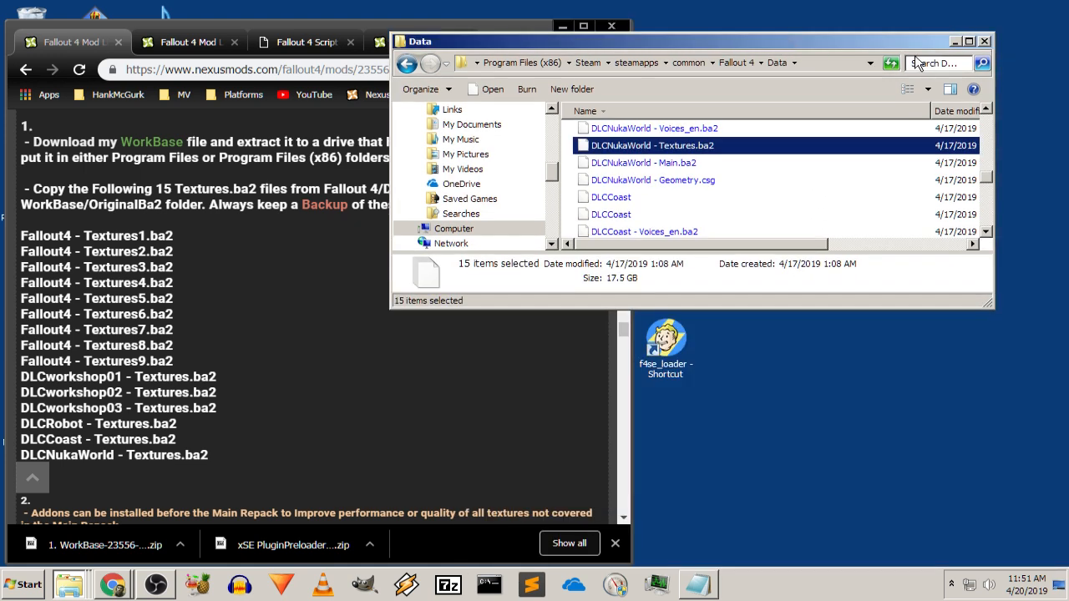
pyautogui.click(956, 41)
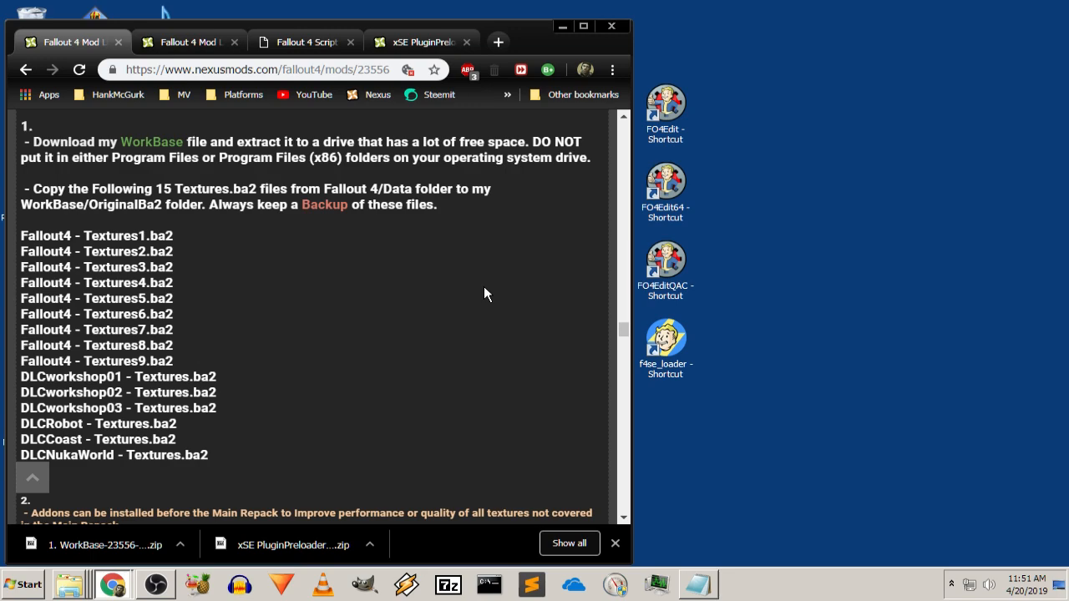
# Expand the spoiler under Step 2: Core Mods & Fixes in the mod guide to show its mod list
pyautogui.scroll(-5, 484, 288)
pyautogui.scroll(-4, 461, 289)
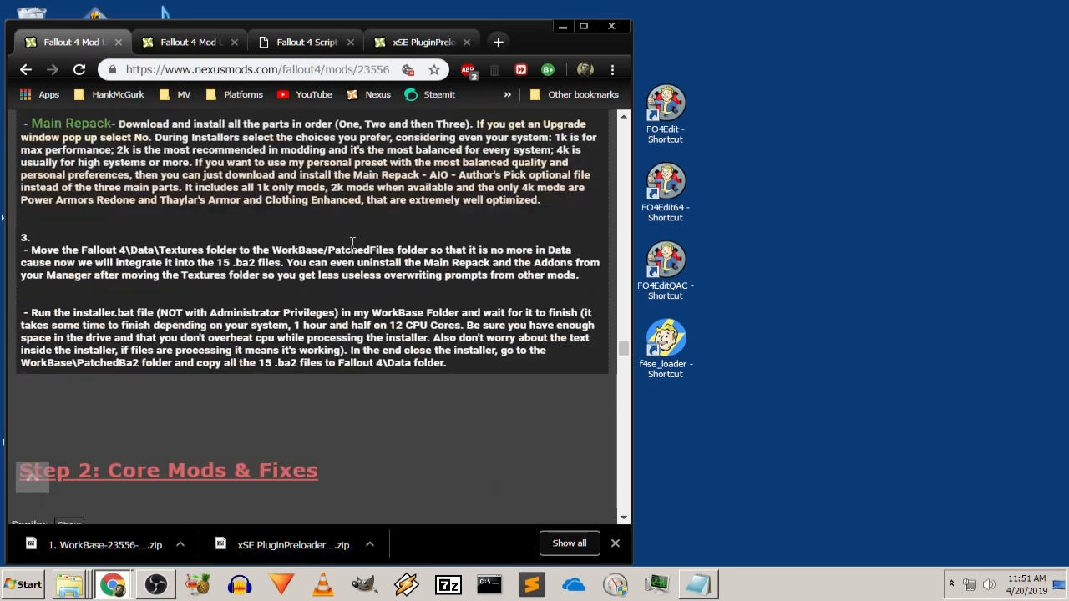
pyautogui.scroll(-1, 360, 253)
pyautogui.click(70, 291)
pyautogui.scroll(-2, 332, 266)
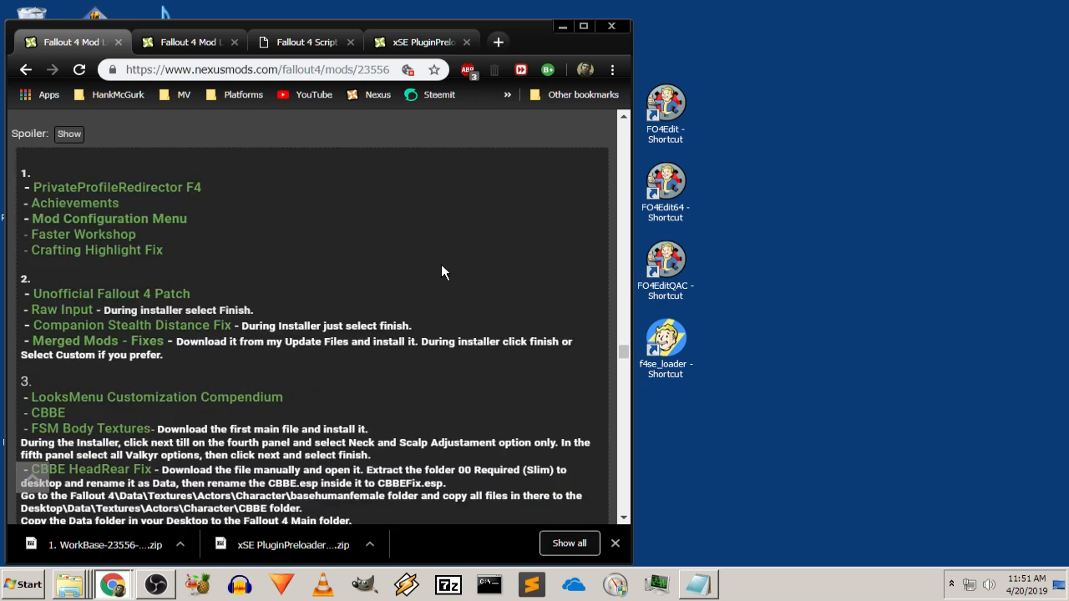
pyautogui.scroll(-1, 442, 267)
pyautogui.scroll(1, 444, 283)
# Close the xSE PluginPreloader and Fallout 4 Script Extender browser tabs
pyautogui.moveTo(502, 46); pyautogui.dragTo(521, 46)
pyautogui.click(487, 41)
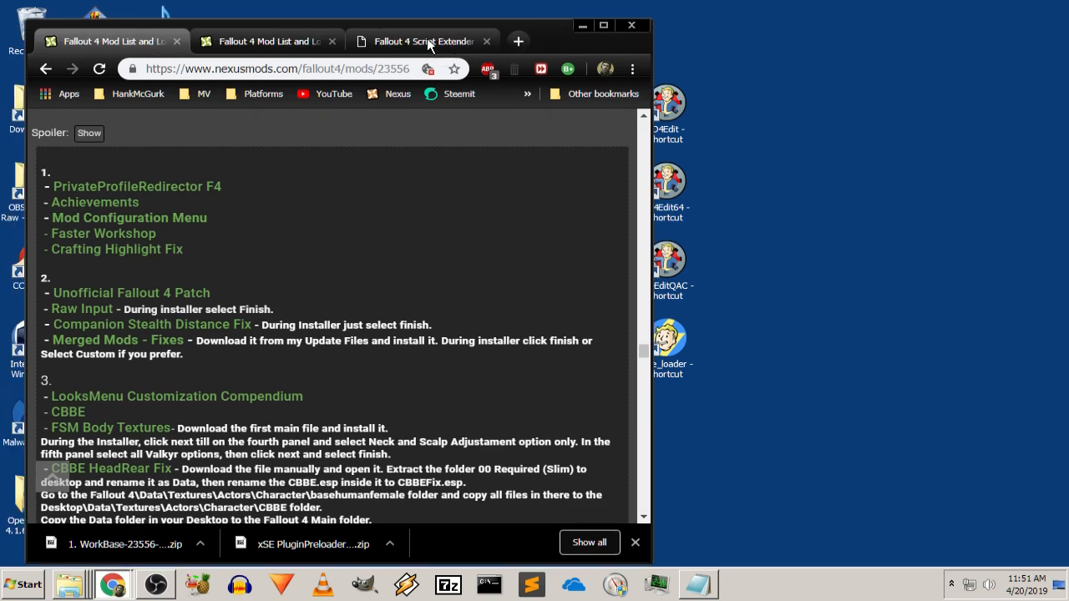
pyautogui.click(488, 41)
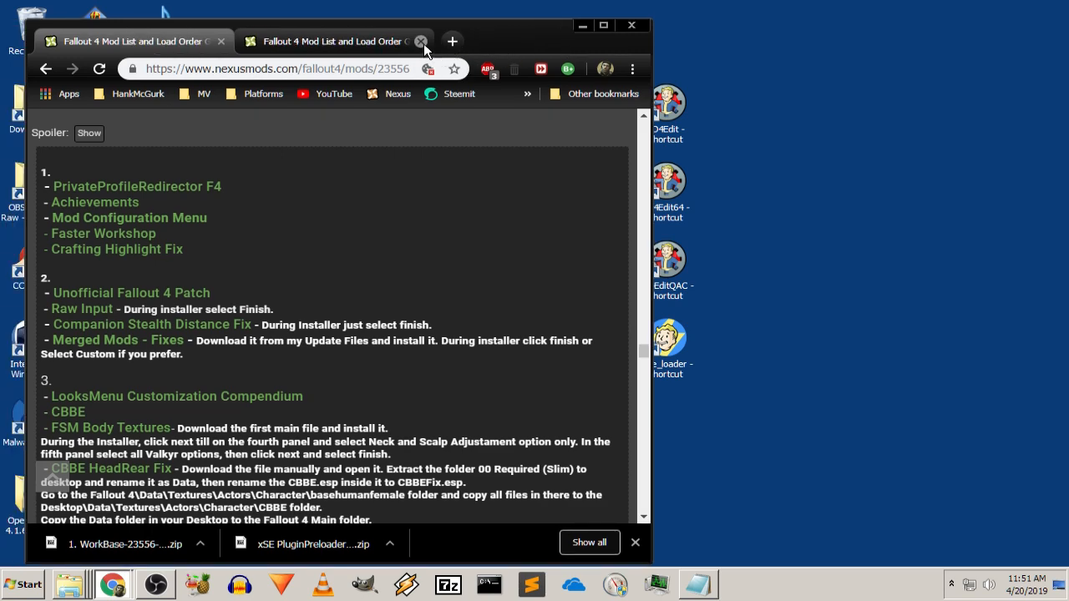
# Open the guide's PrivateProfileRedirector F4 link in a new tab and bring up its main files in a widened browser window
pyautogui.rightClick(140, 185)
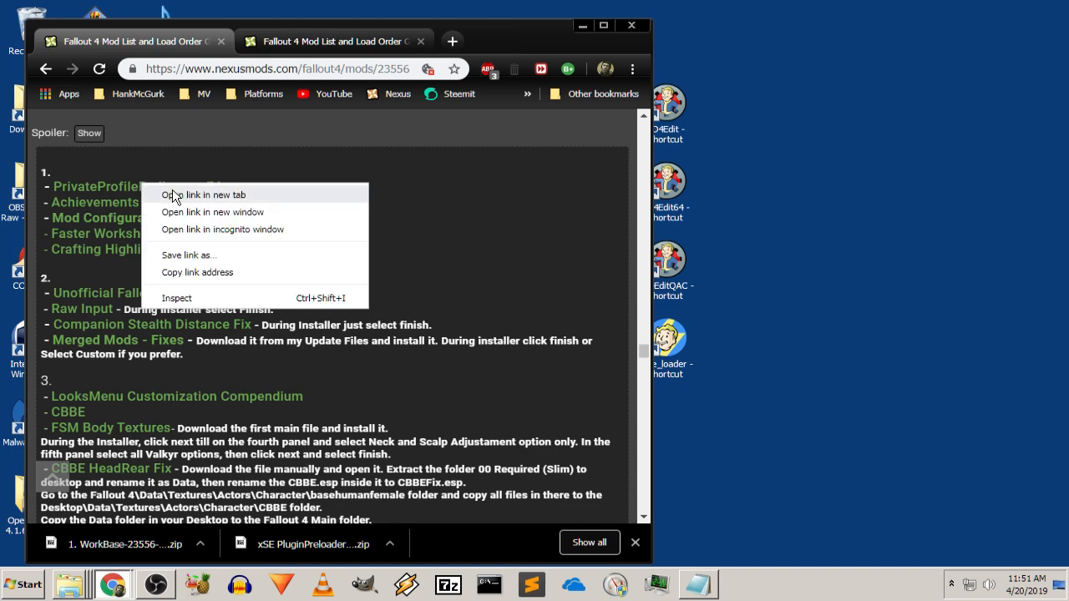
pyautogui.click(201, 195)
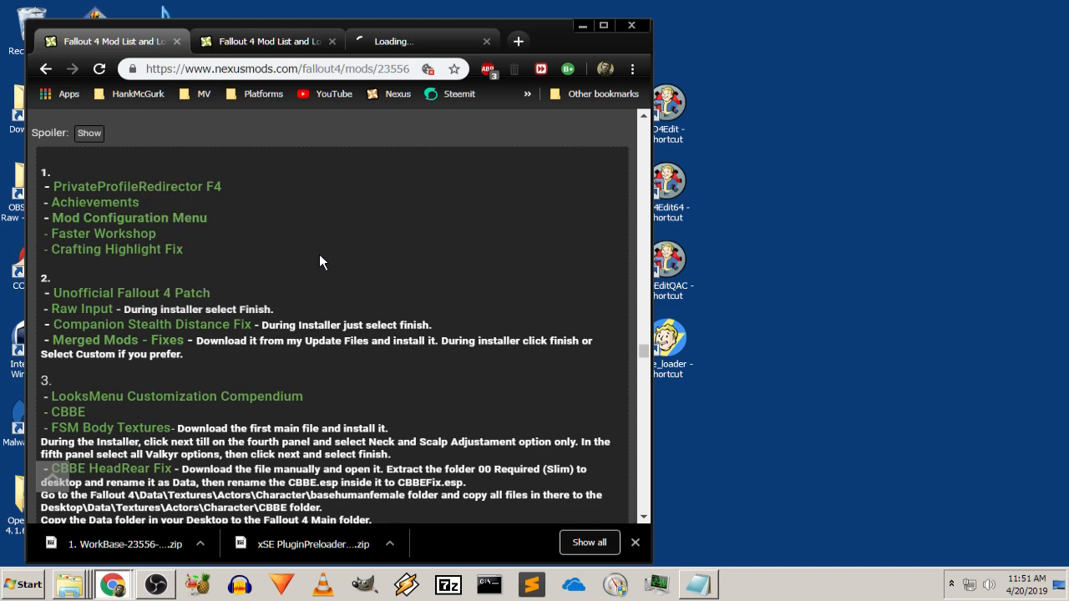
pyautogui.click(399, 38)
pyautogui.scroll(-2, 484, 276)
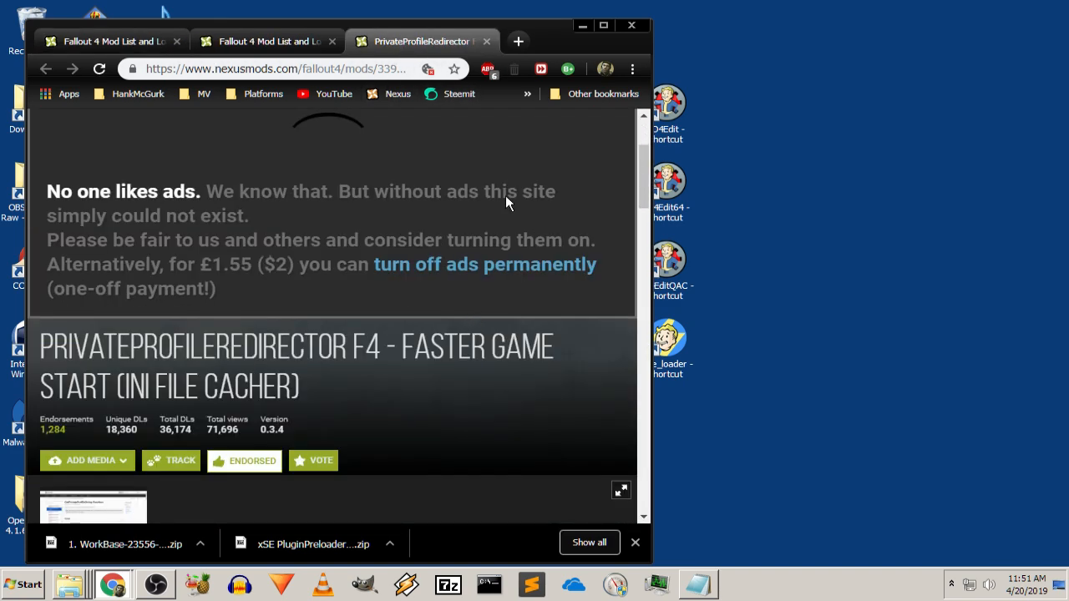
pyautogui.moveTo(652, 45); pyautogui.dragTo(1034, 41)
pyautogui.scroll(-5, 130, 309)
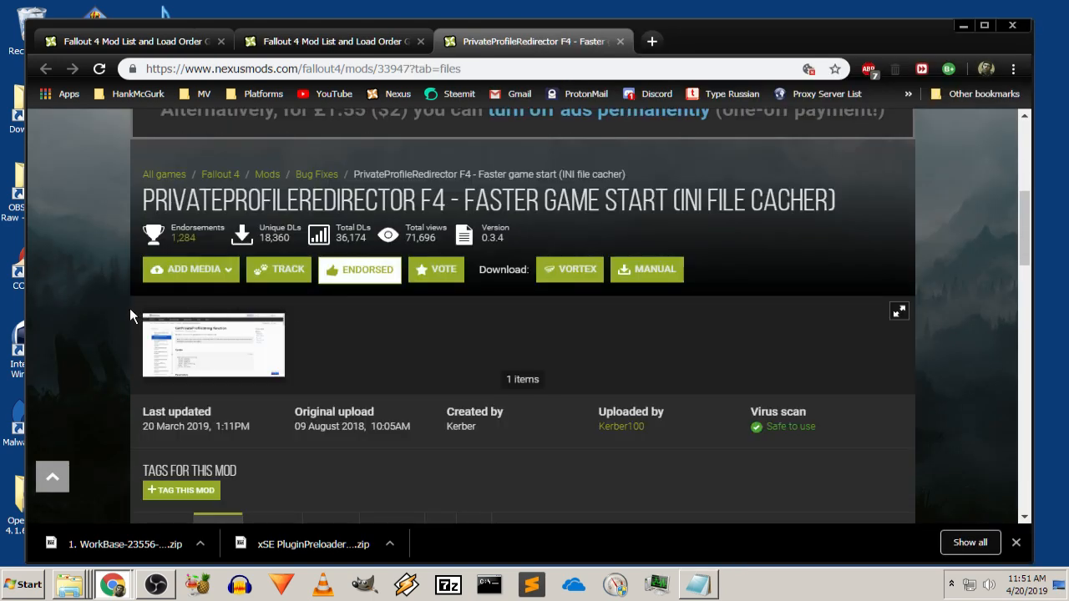
pyautogui.scroll(-1, 106, 335)
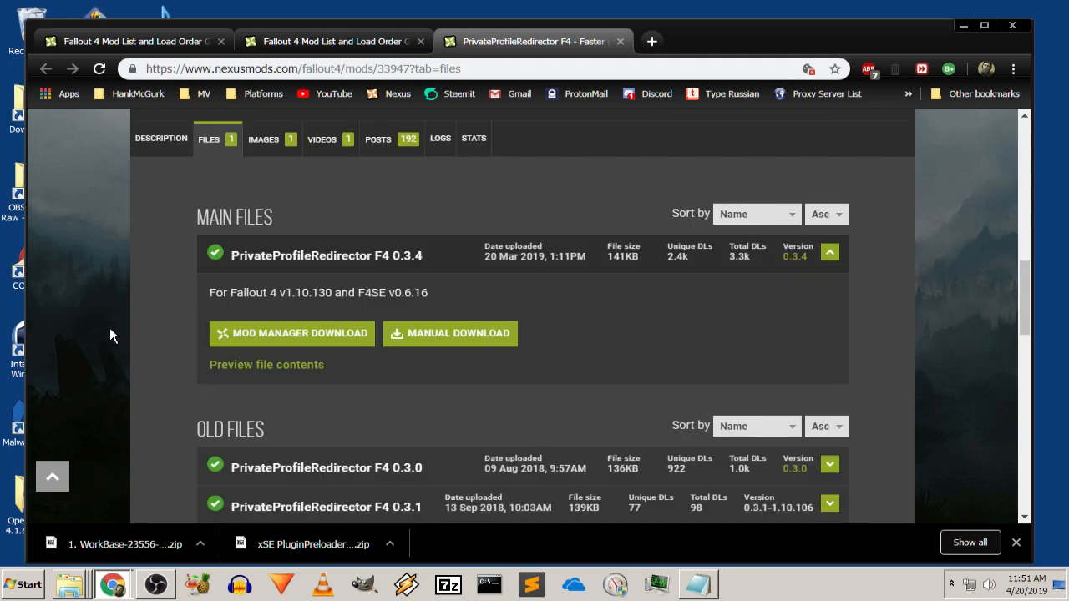
# Review the guide's Step 2 list, send the PrivateProfileRedirector F4 0.3.4 main file to the mod manager and close the download overlay
pyautogui.click(137, 44)
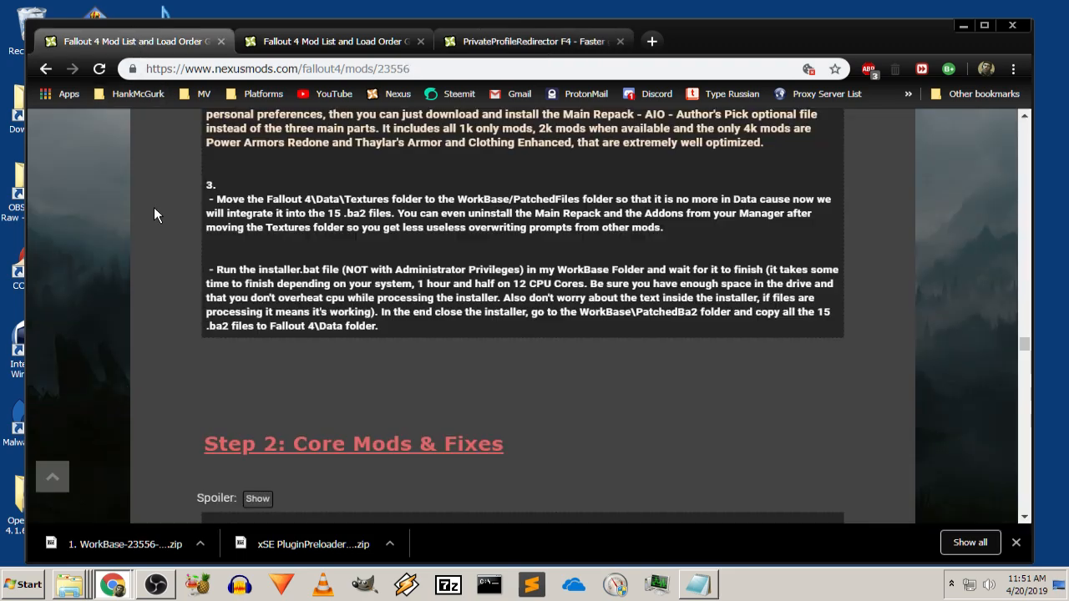
pyautogui.scroll(-2, 158, 227)
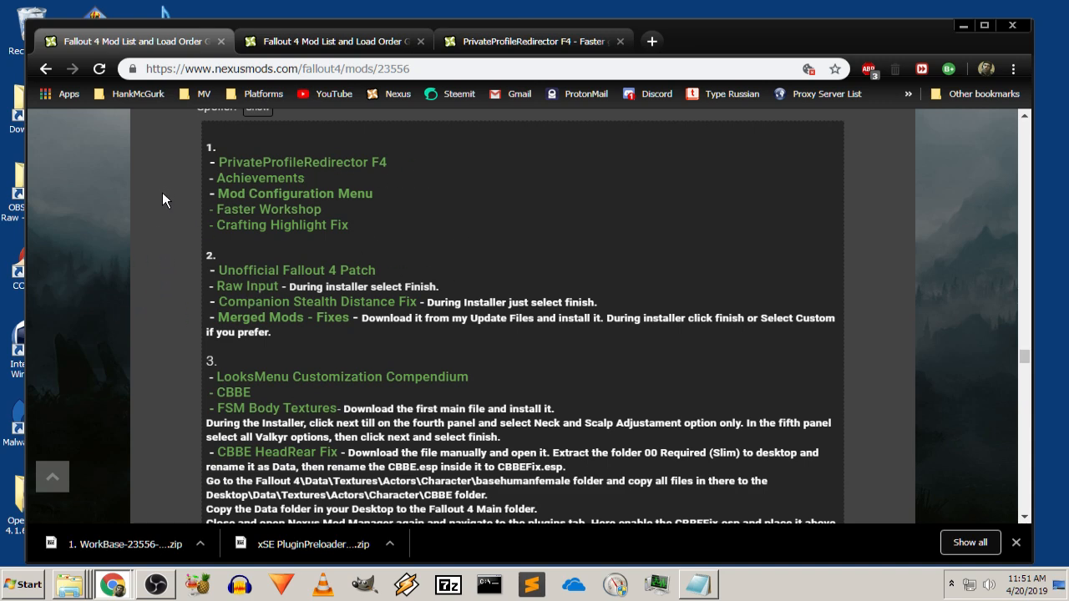
pyautogui.scroll(1, 164, 192)
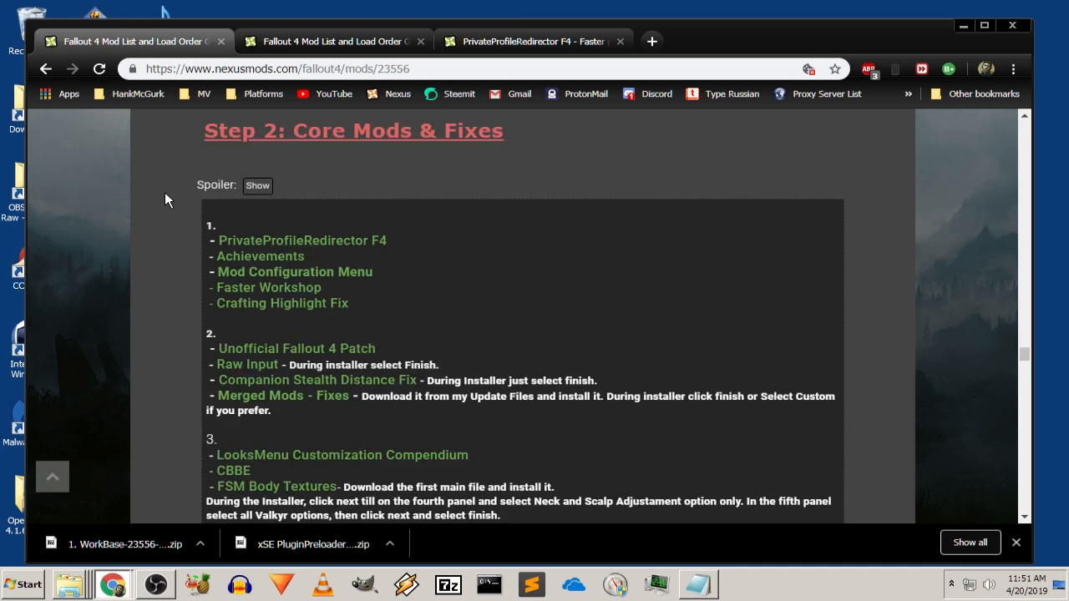
pyautogui.click(553, 37)
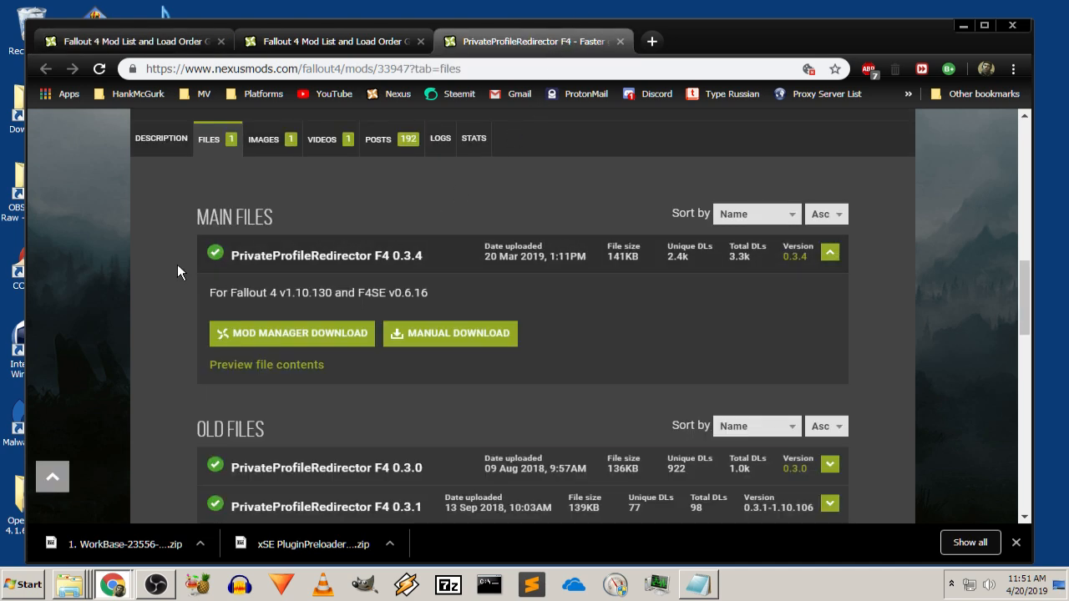
pyautogui.click(288, 336)
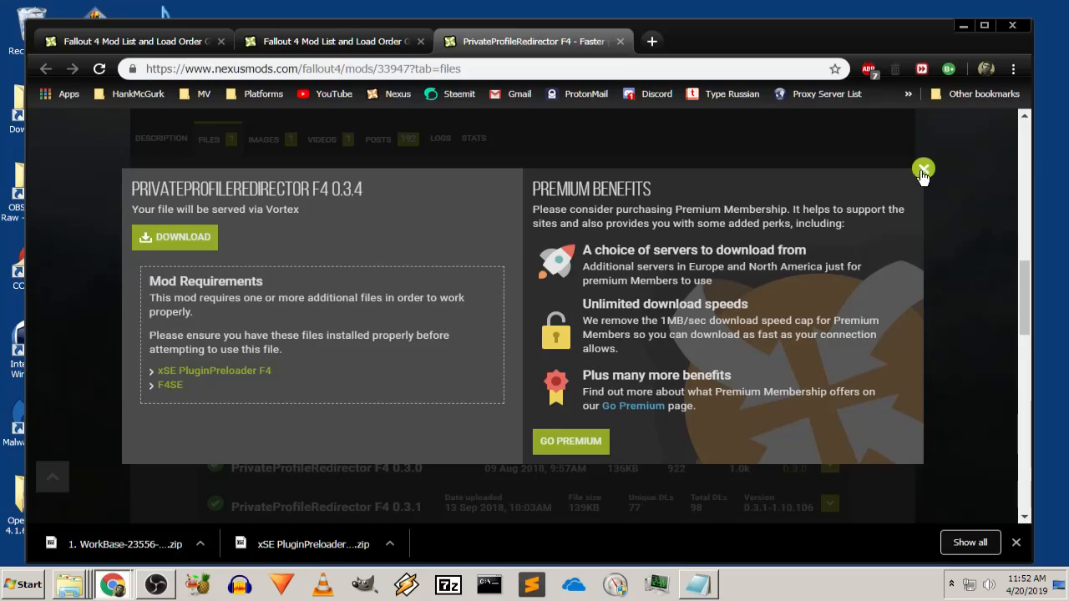
pyautogui.click(923, 170)
# Minimize the browser and start Nexus Mod Manager from the desktop with Fallout 4 as the managed game
pyautogui.click(963, 25)
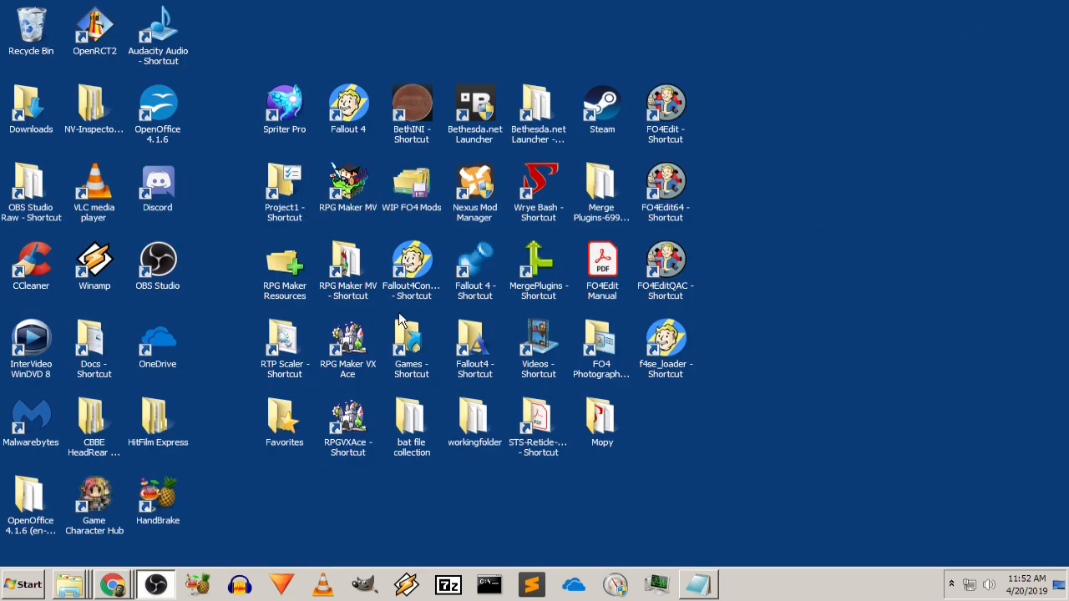
pyautogui.click(470, 190)
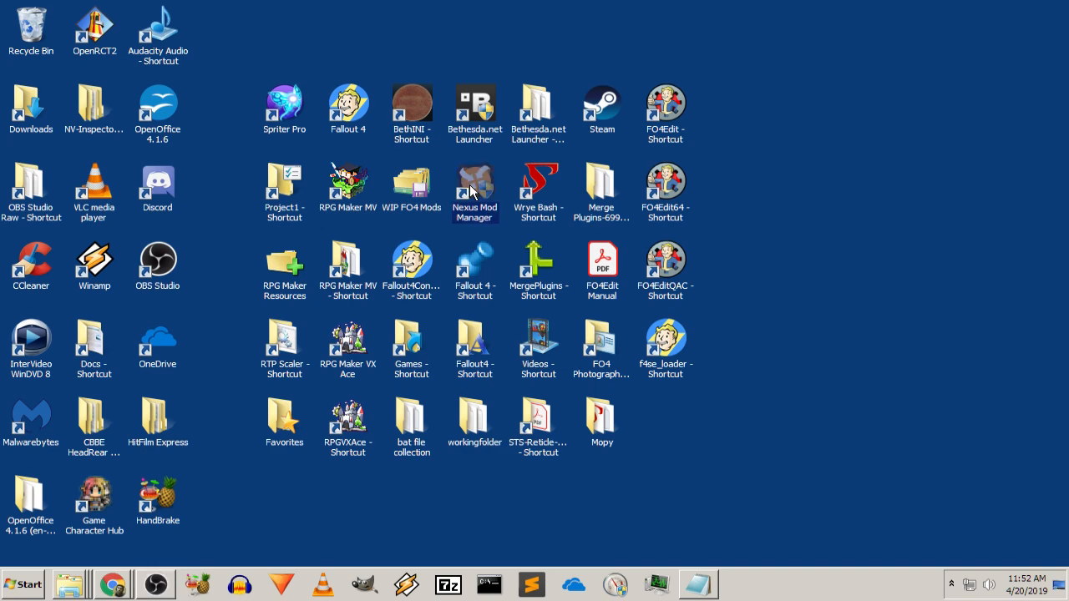
pyautogui.doubleClick(470, 191)
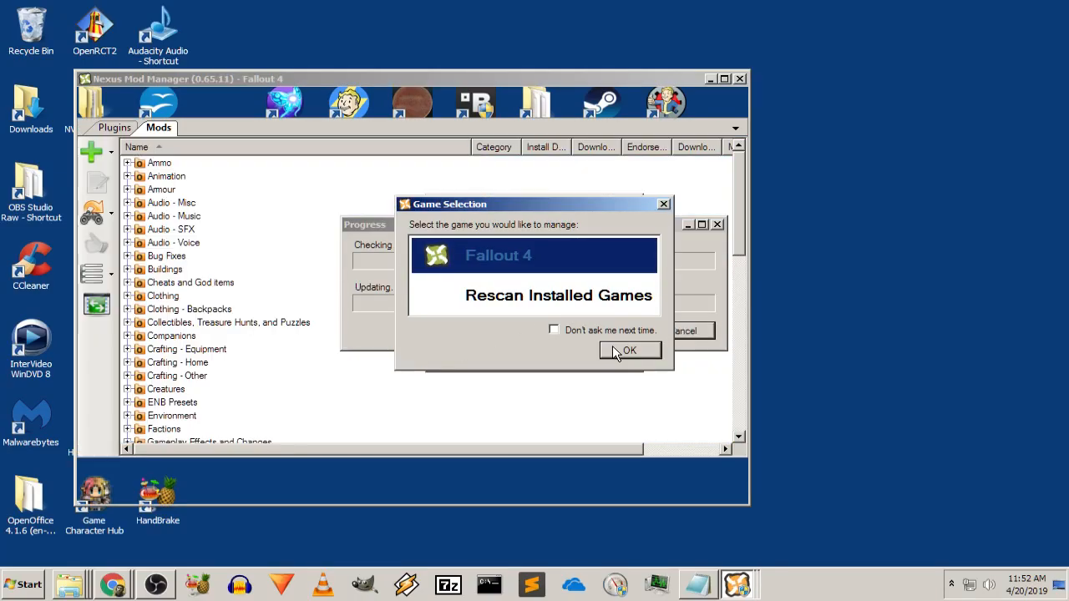
pyautogui.click(618, 351)
pyautogui.click(628, 357)
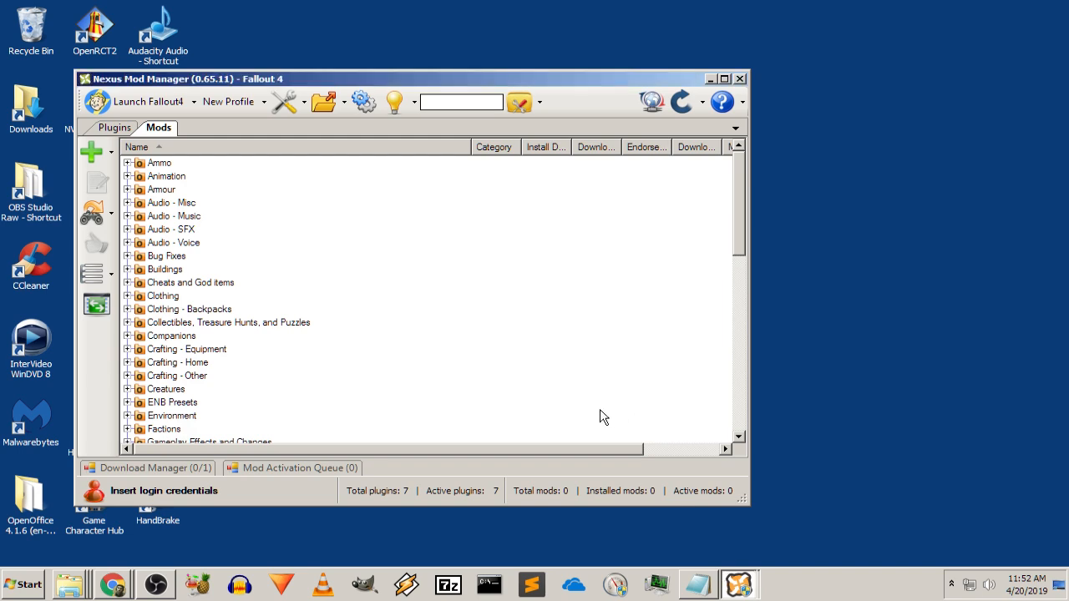
# Try to resume the paused PrivateProfileRedirector download in Nexus Mod Manager and dismiss the login notice
pyautogui.moveTo(184, 467)
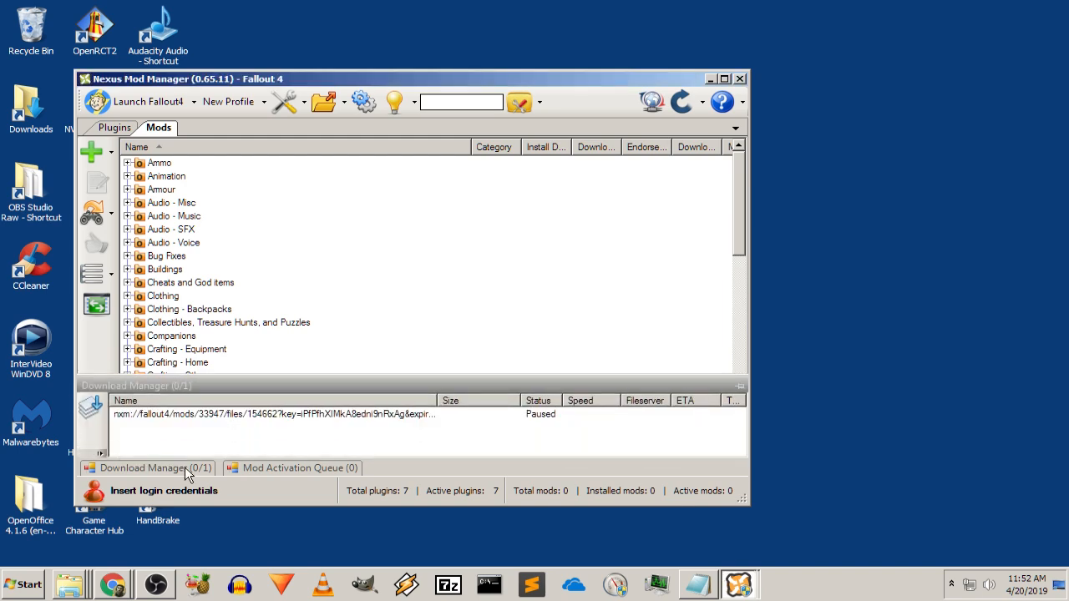
pyautogui.click(186, 416)
pyautogui.click(91, 409)
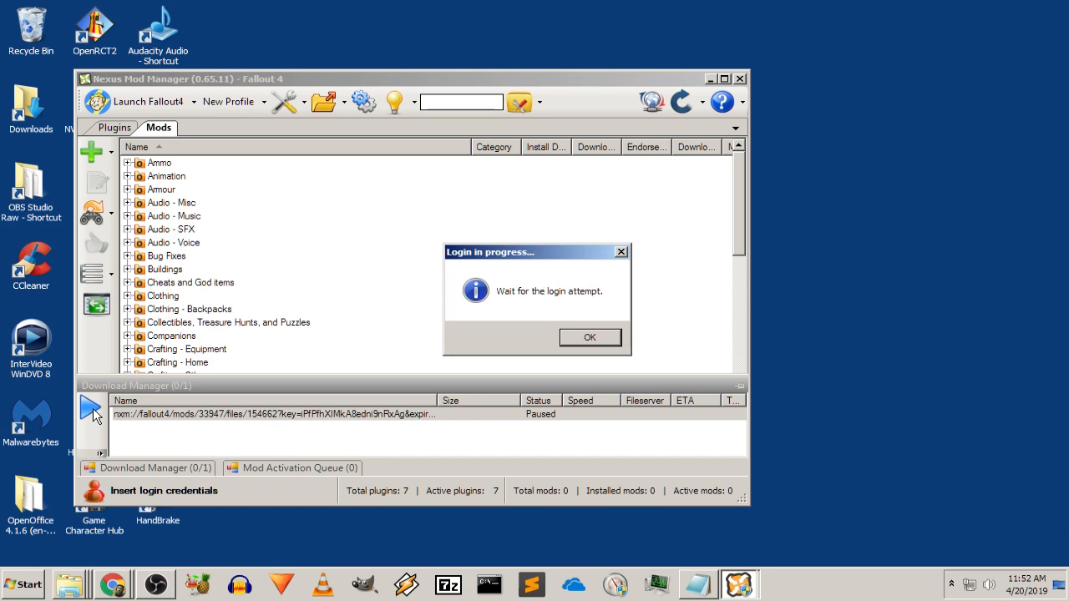
pyautogui.click(568, 338)
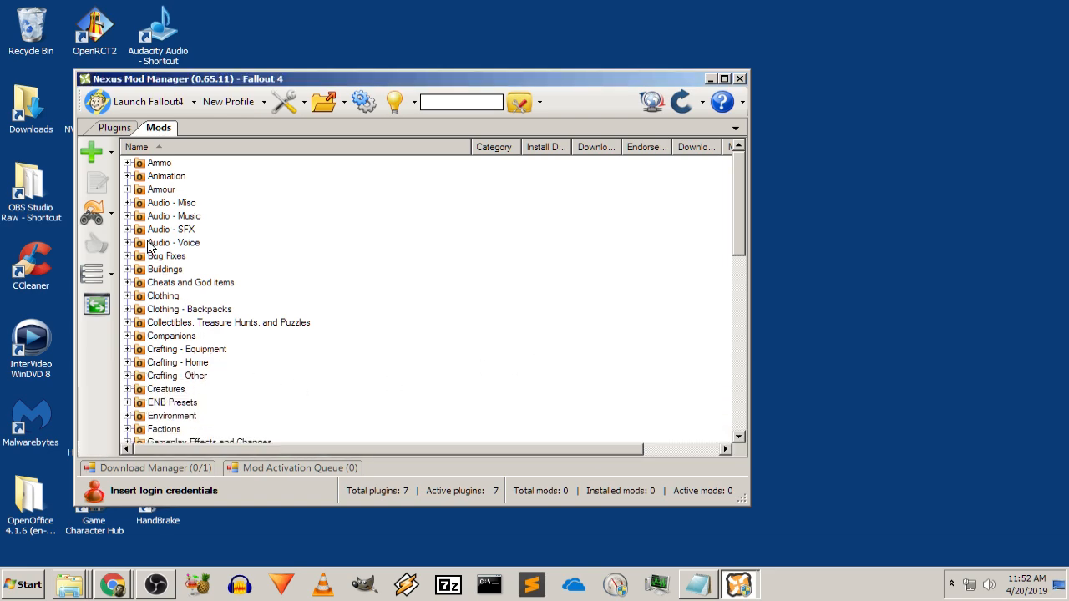
# Try to fix the download IDs and check for mod updates, dismissing the login notice
pyautogui.click(94, 213)
pyautogui.click(209, 216)
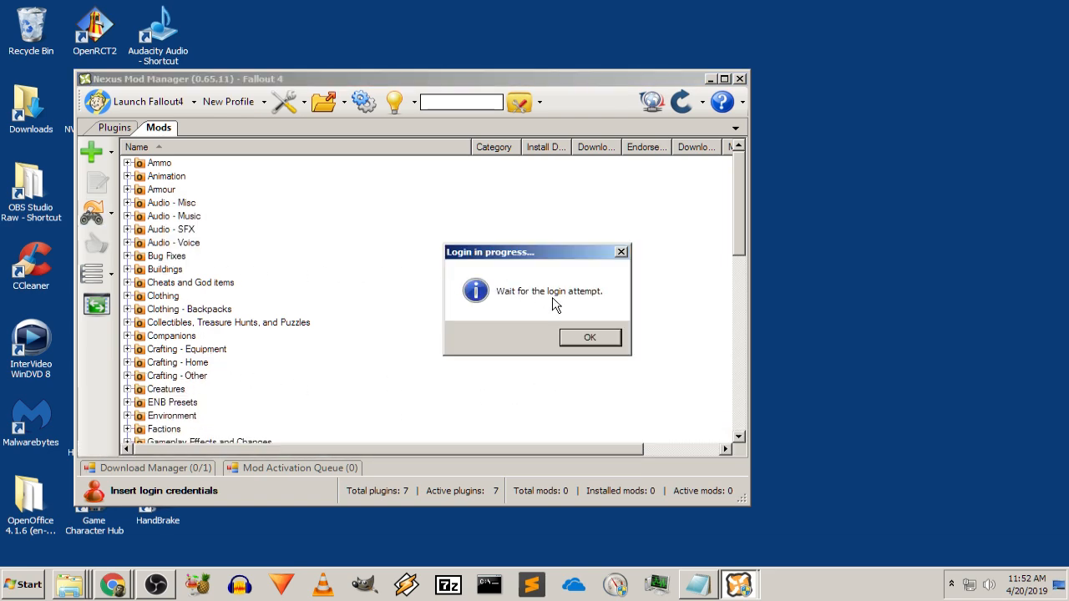
pyautogui.click(588, 337)
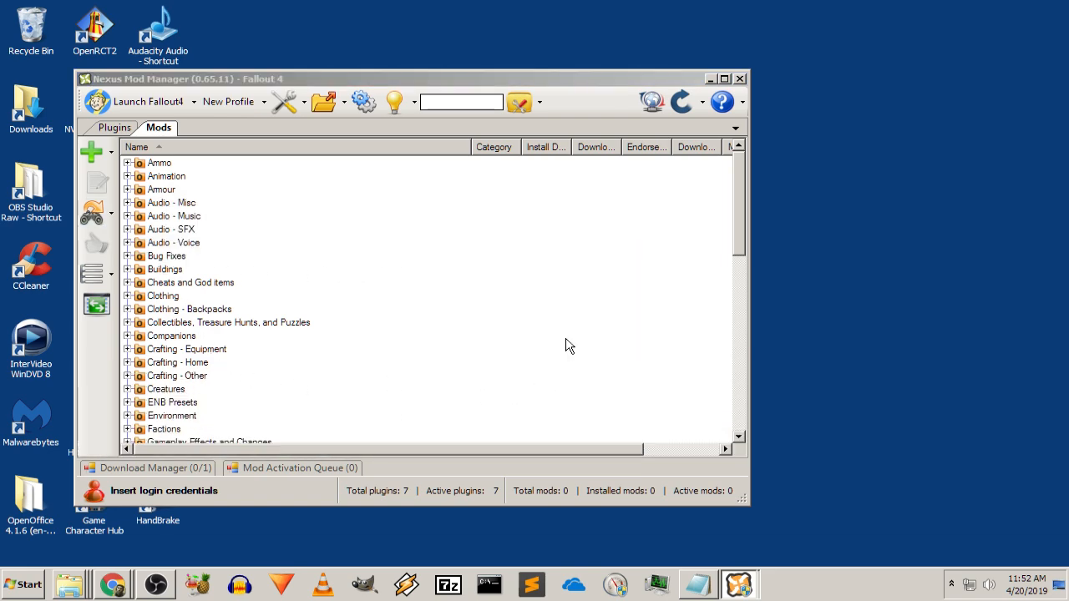
# Check the sign-in status at the top of the Nexus Mods page, and minimize the browser again
pyautogui.click(118, 548)
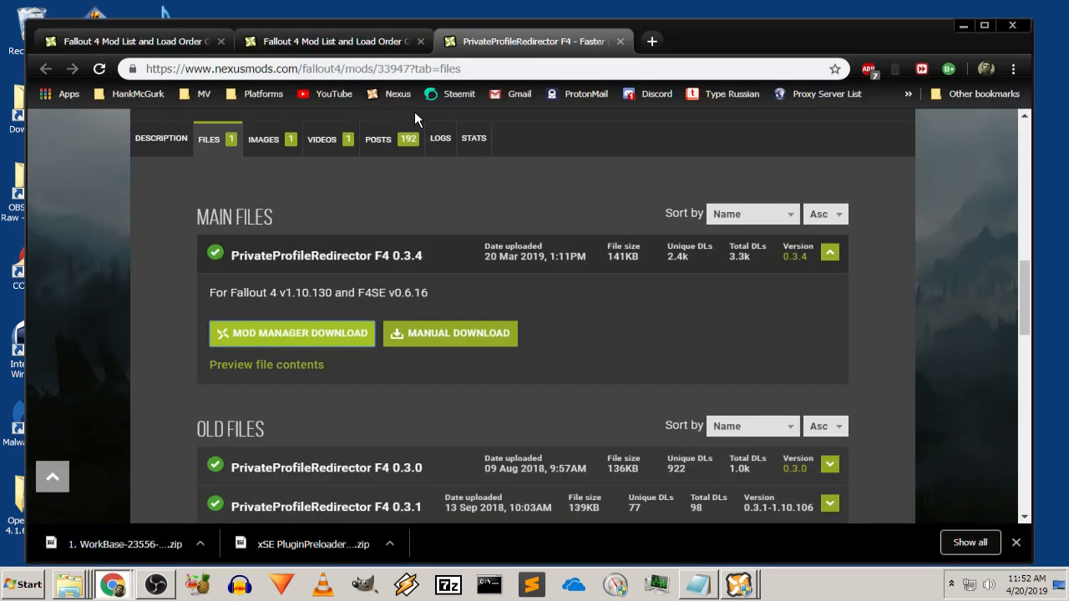
pyautogui.scroll(10, 500, 156)
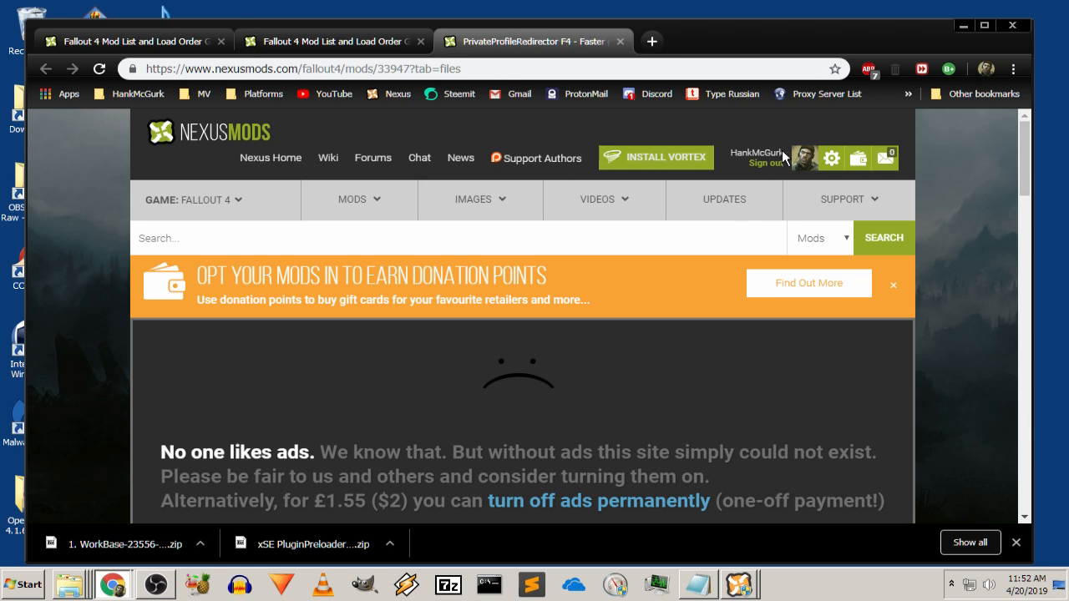
pyautogui.click(963, 25)
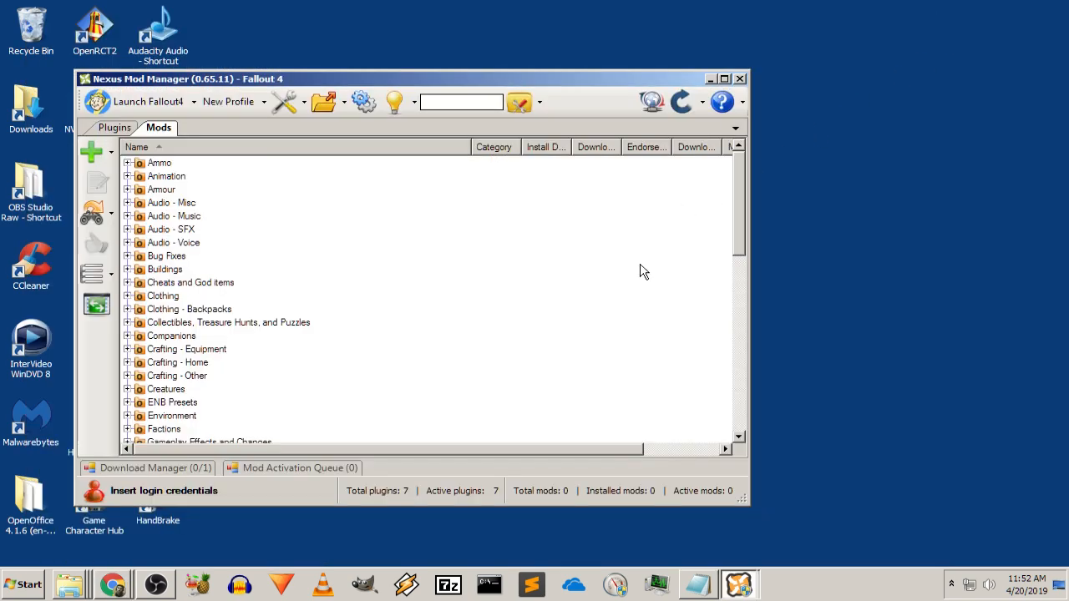
# Try once more to resume the paused mod download and dismiss the login notice
pyautogui.click(159, 466)
pyautogui.click(90, 408)
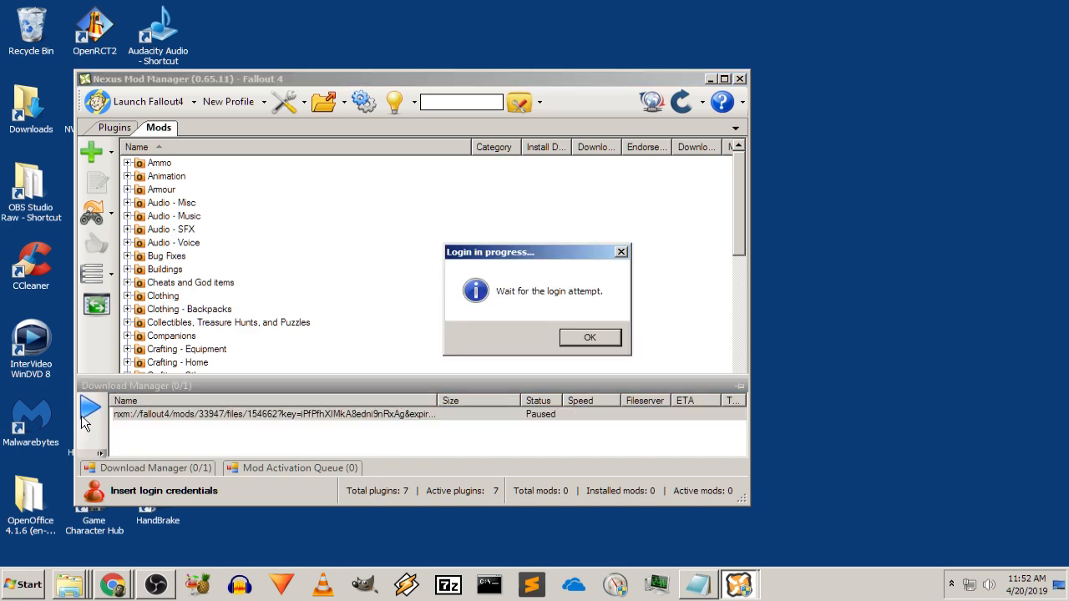
pyautogui.click(593, 338)
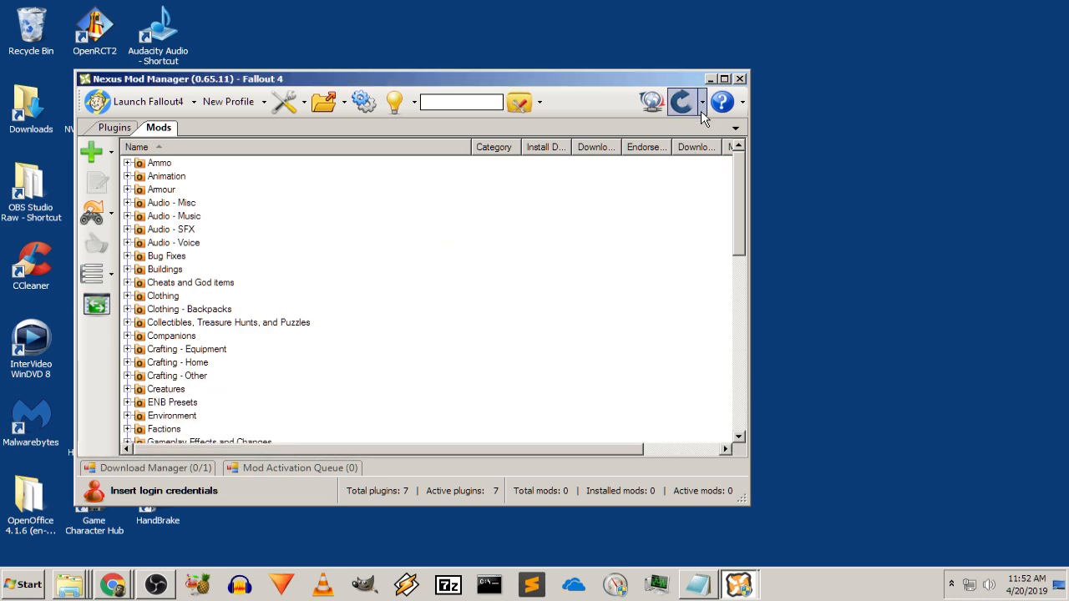
# Close Nexus Mod Manager and restart it from its desktop shortcut with Fallout 4 as the managed game
pyautogui.click(739, 80)
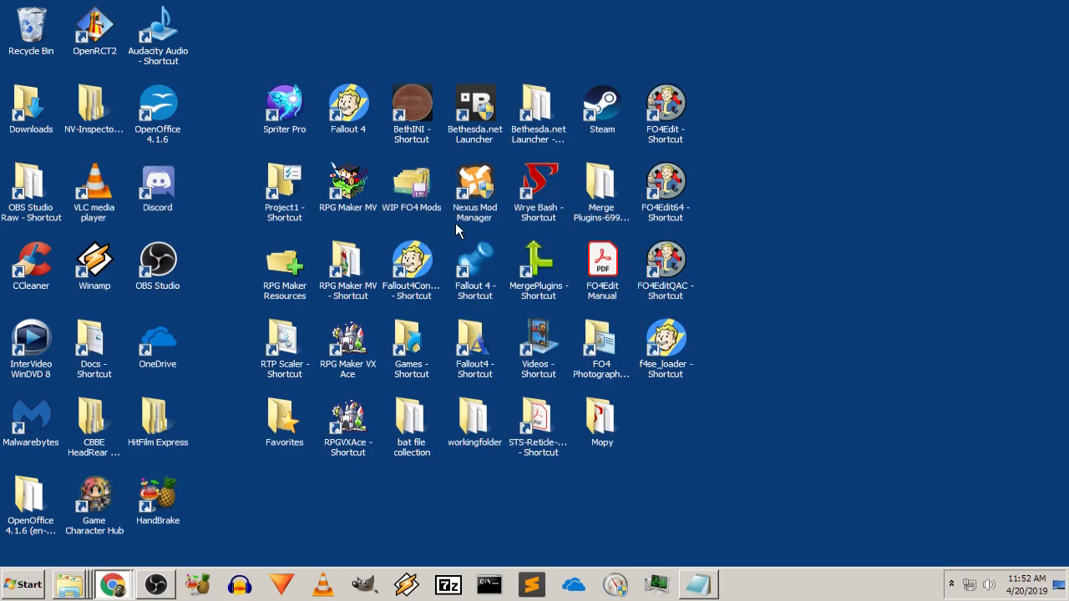
pyautogui.rightClick(470, 200)
pyautogui.click(506, 245)
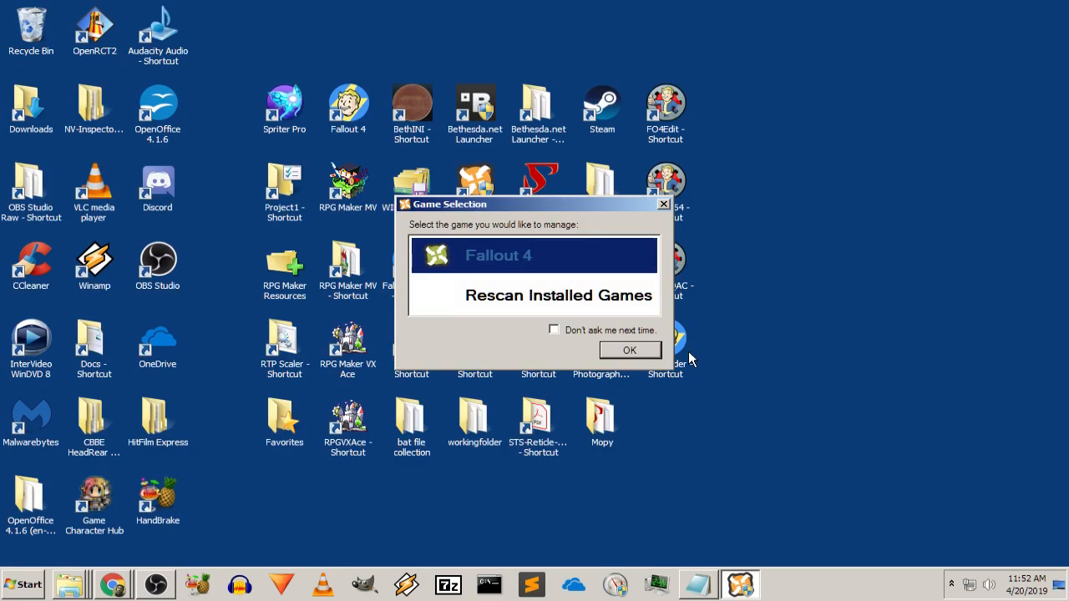
pyautogui.click(611, 350)
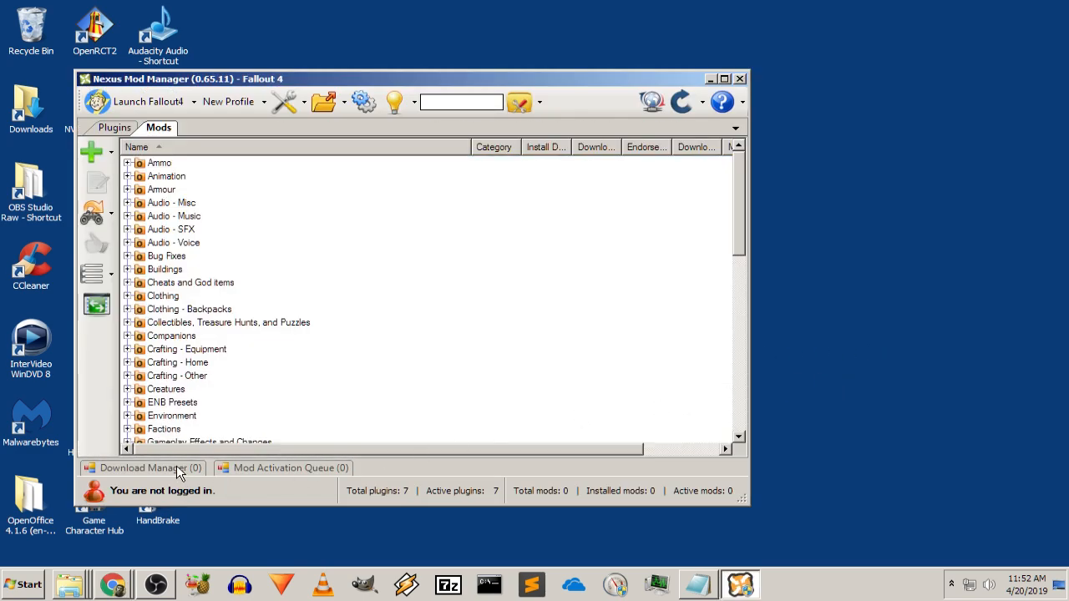
# Bring up the Nexus login dialog by checking for missing download IDs, and move the browser window off the visible desktop
pyautogui.click(111, 214)
pyautogui.click(127, 244)
pyautogui.click(535, 269)
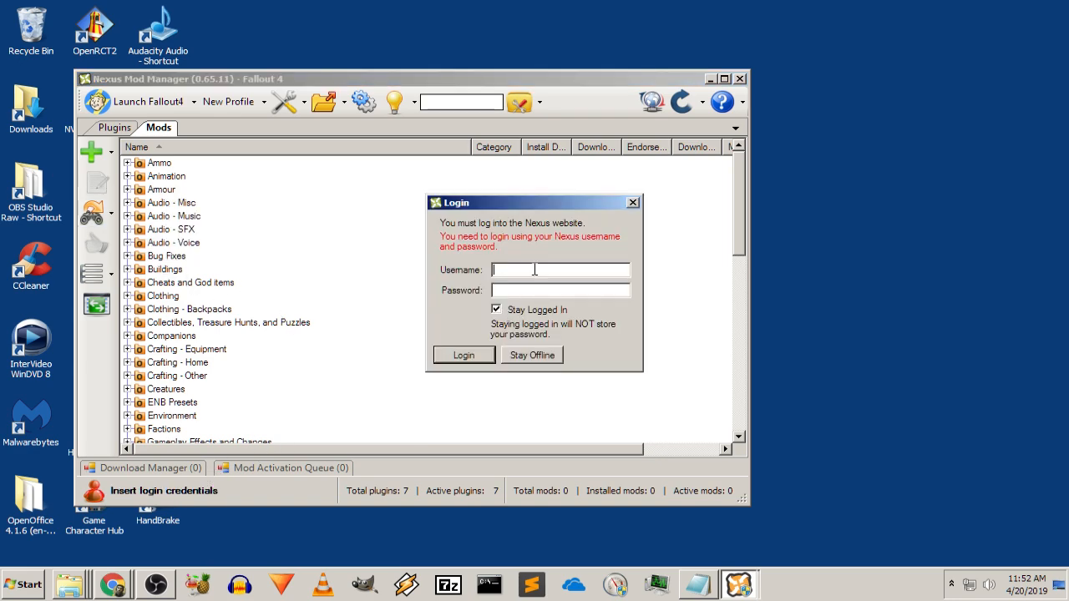
pyautogui.click(533, 269)
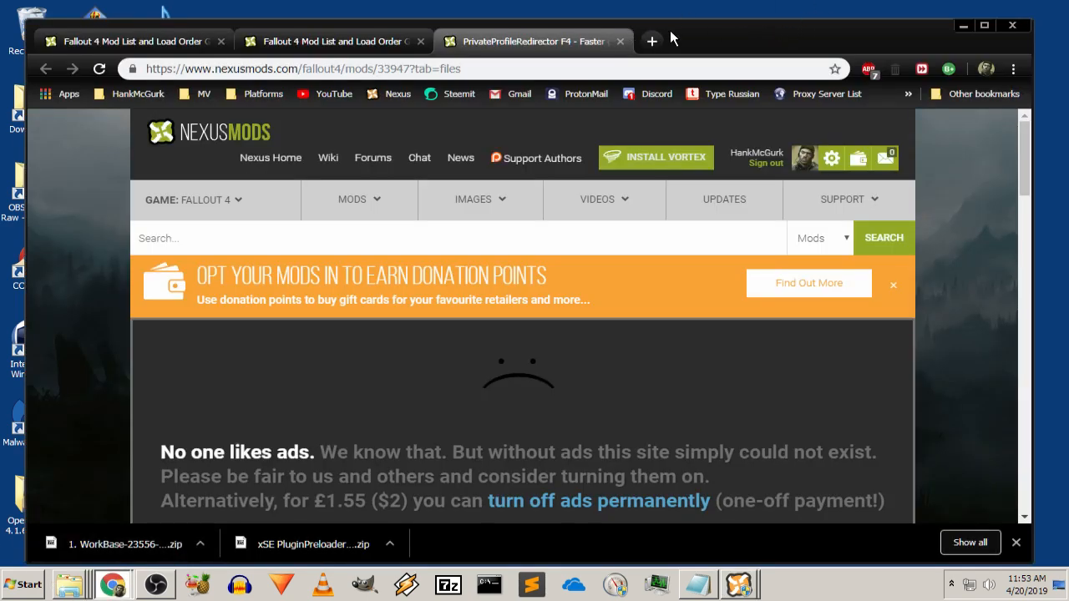
pyautogui.moveTo(734, 36); pyautogui.dragTo(0, 75)
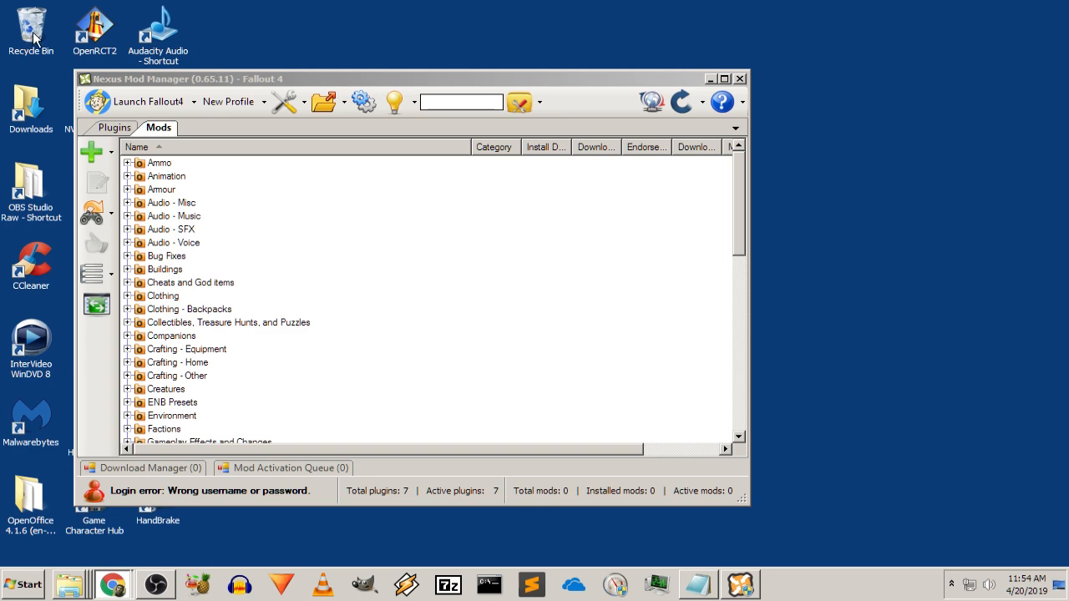
# Run the check for missing download IDs to retry the Nexus login, and switch back to the browser
pyautogui.click(116, 222)
pyautogui.click(111, 215)
pyautogui.click(150, 244)
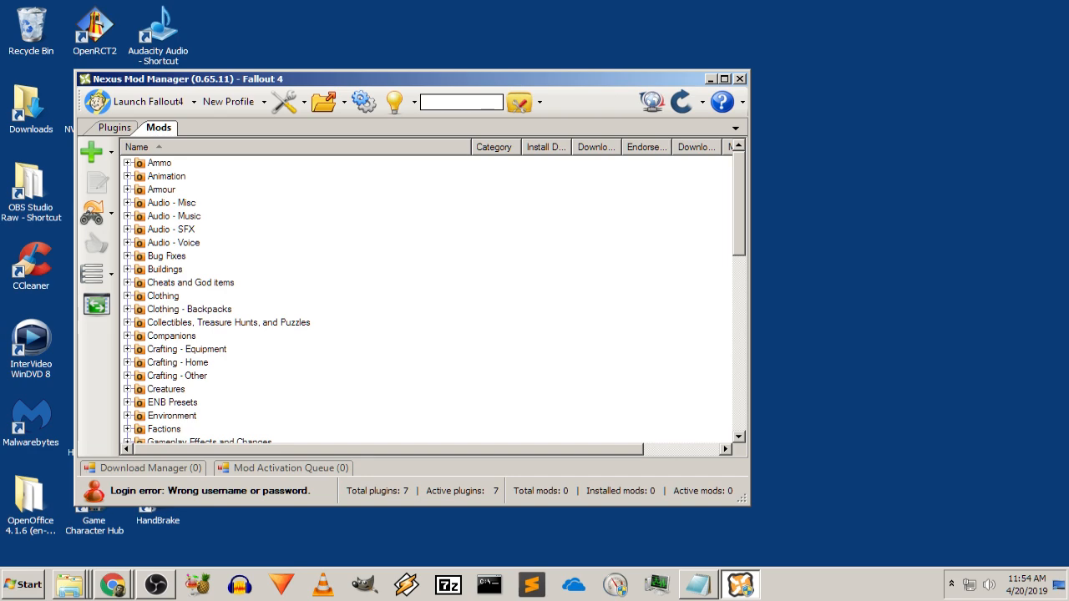
pyautogui.click(112, 584)
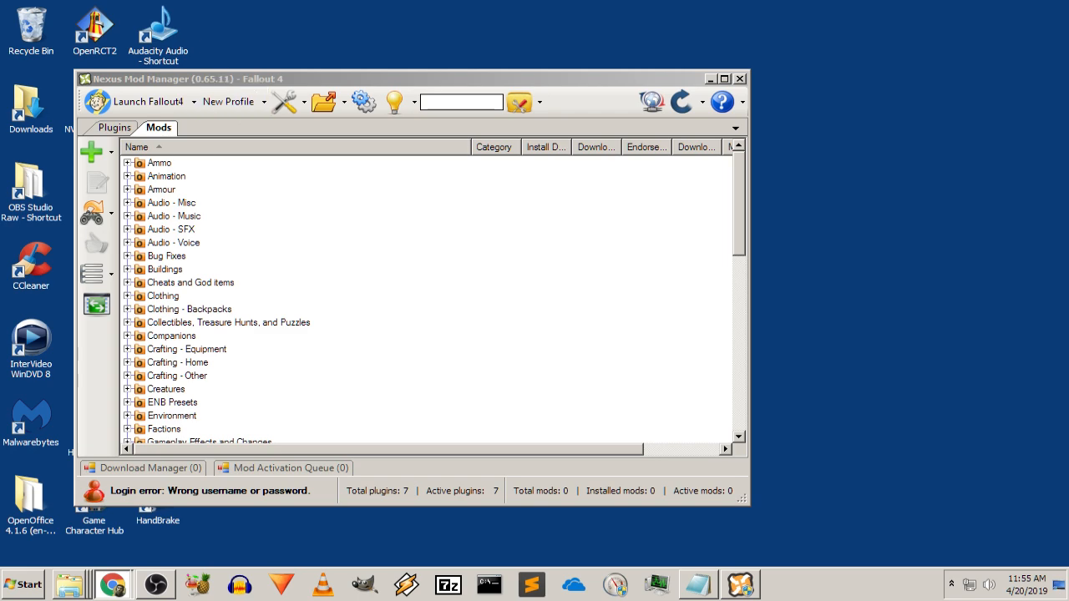
# Reopen the login dialog through the missing download IDs check, move it out of view and try to log in with the account password
pyautogui.click(110, 218)
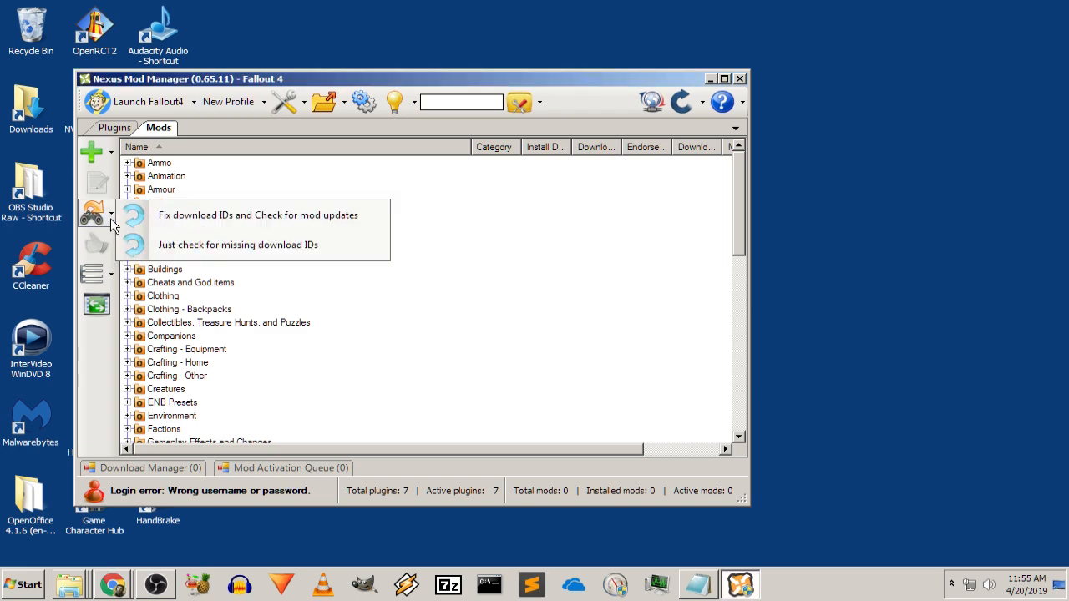
pyautogui.click(108, 253)
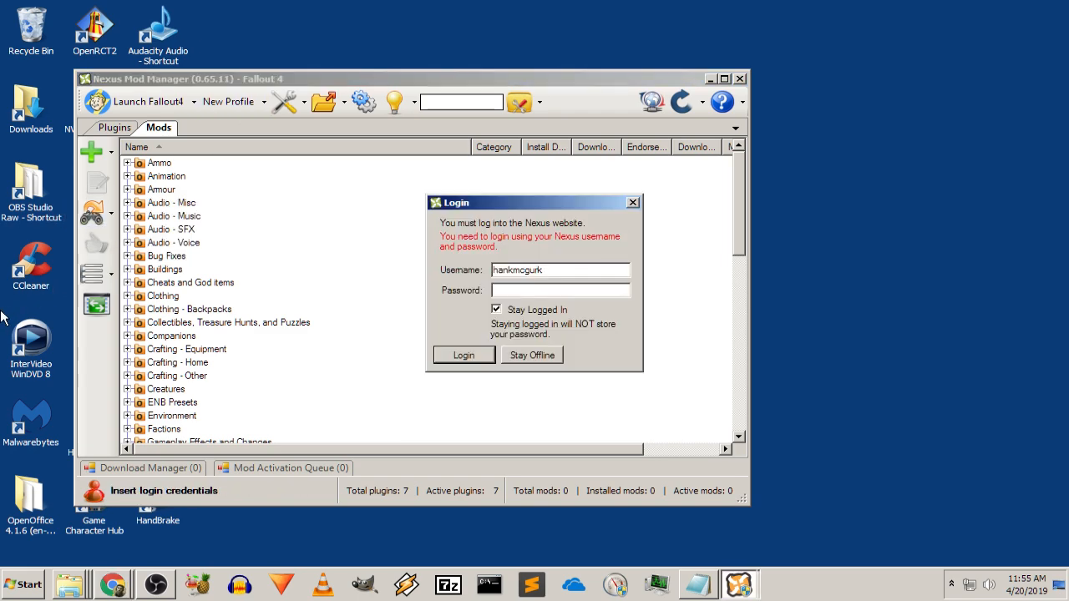
pyautogui.moveTo(495, 205); pyautogui.dragTo(1068, 209)
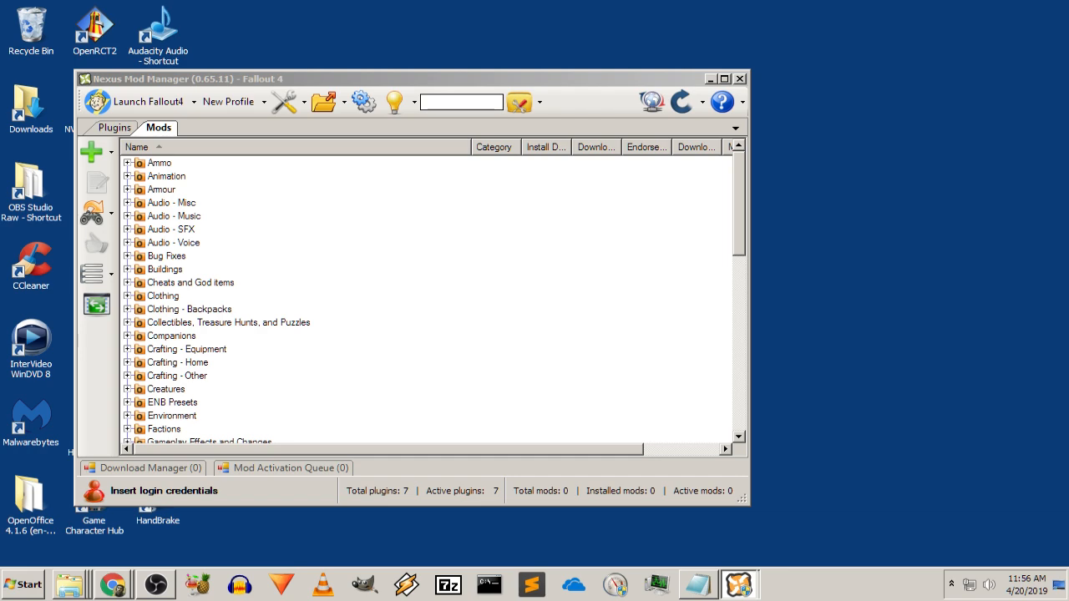
pyautogui.press('Return')
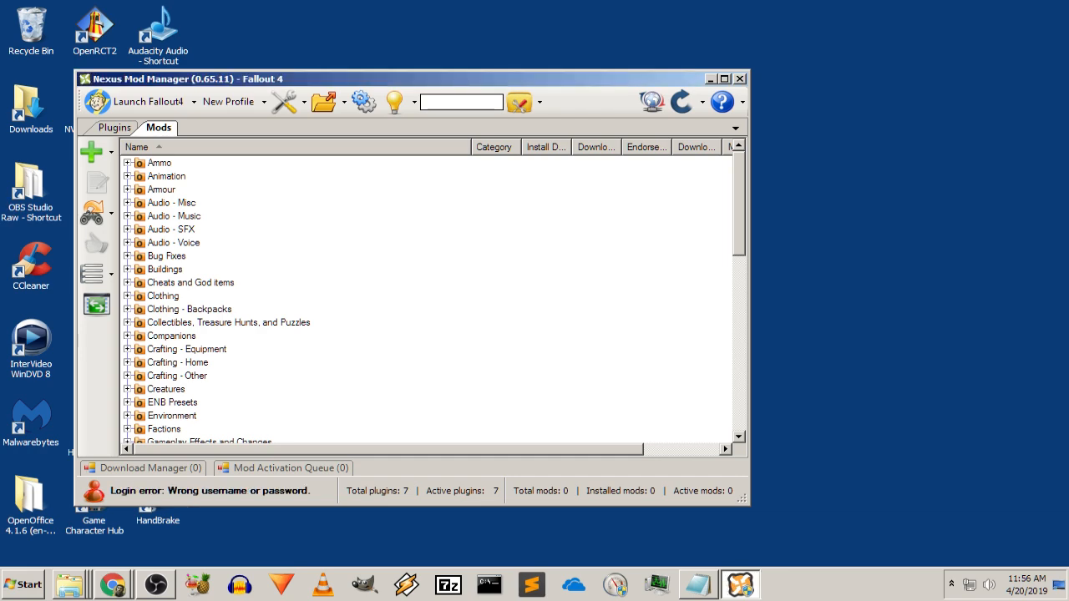
# Switch to the browser and back to Nexus Mod Manager, and reopen its login dialog by checking only for missing download IDs
pyautogui.click(113, 584)
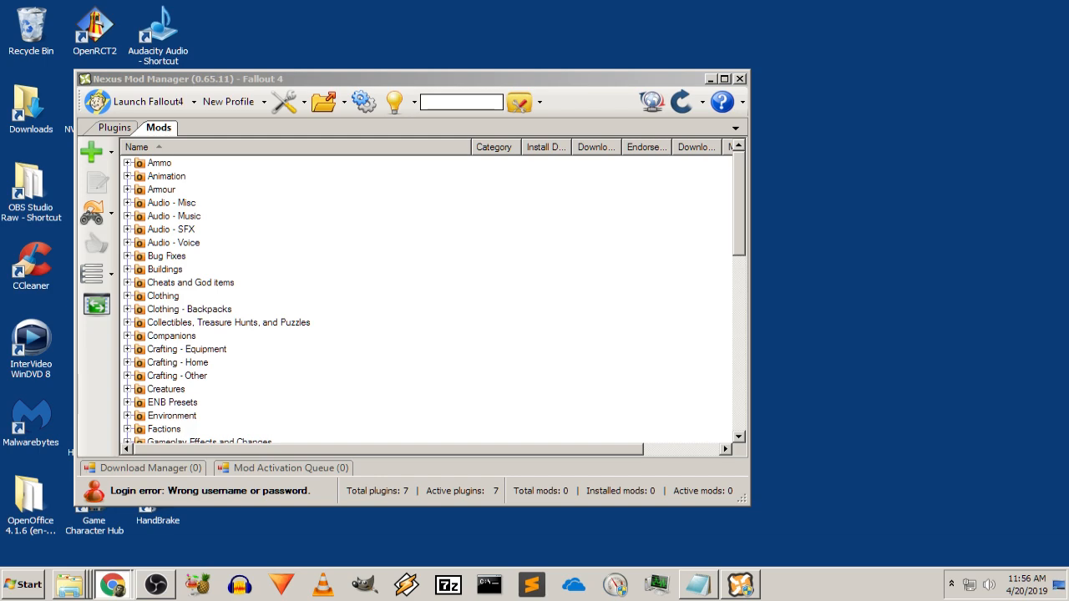
pyautogui.click(113, 221)
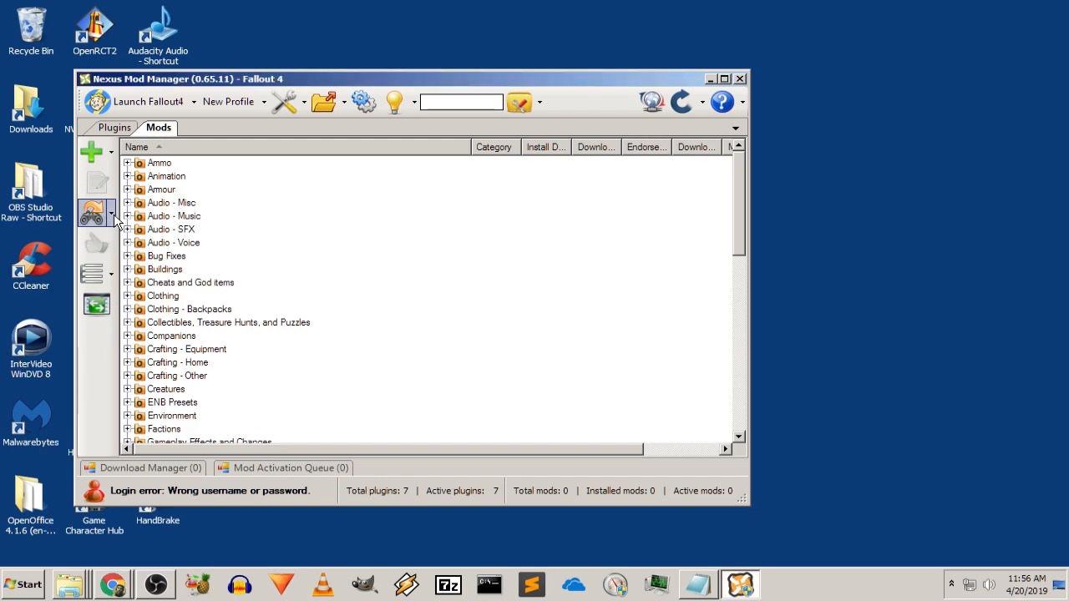
pyautogui.click(113, 215)
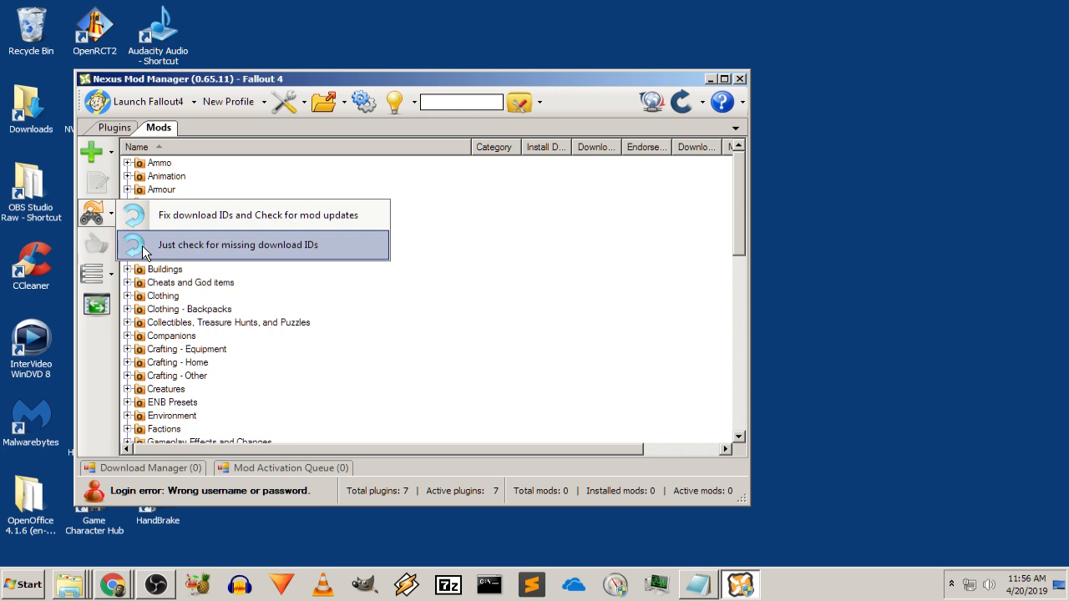
pyautogui.click(142, 246)
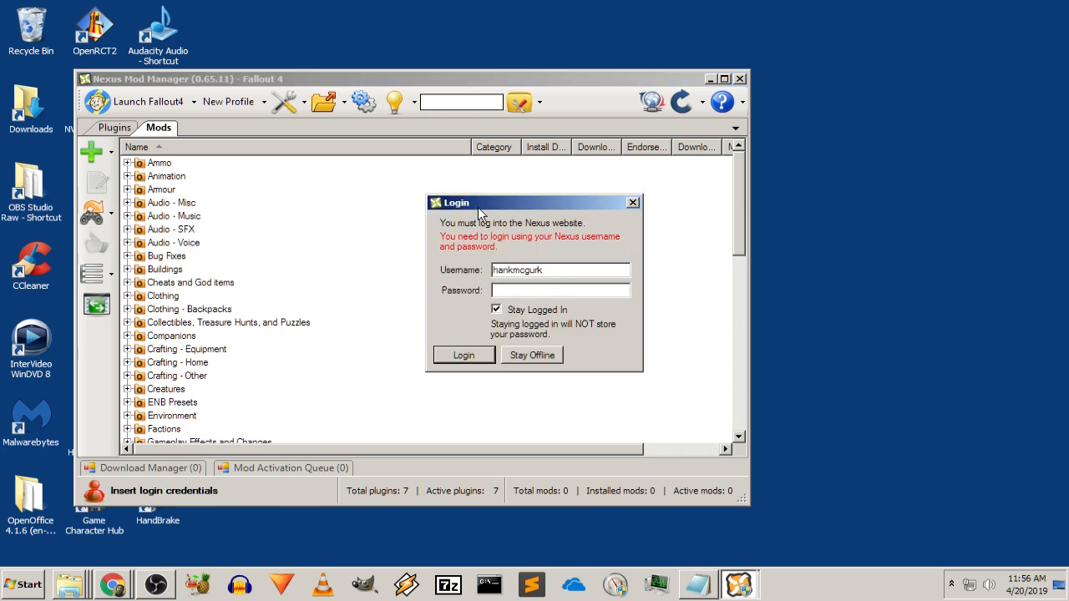
# Move the Nexus login dialog out of view, close the Nexus profile page in the browser and minimize the browser
pyautogui.moveTo(478, 202); pyautogui.dragTo(1068, 203)
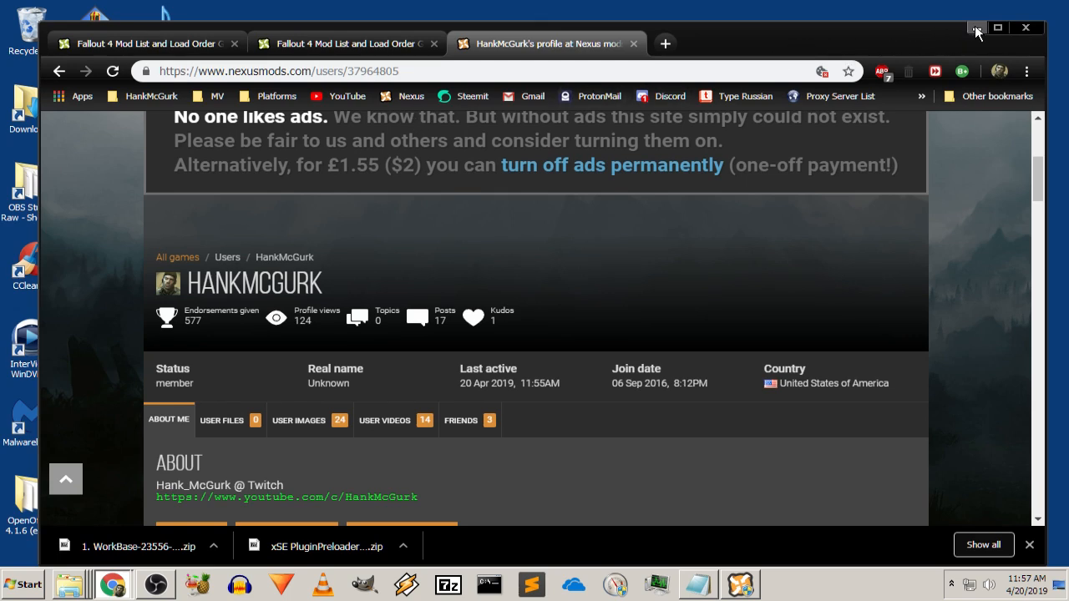
pyautogui.scroll(-2, 867, 143)
pyautogui.click(633, 43)
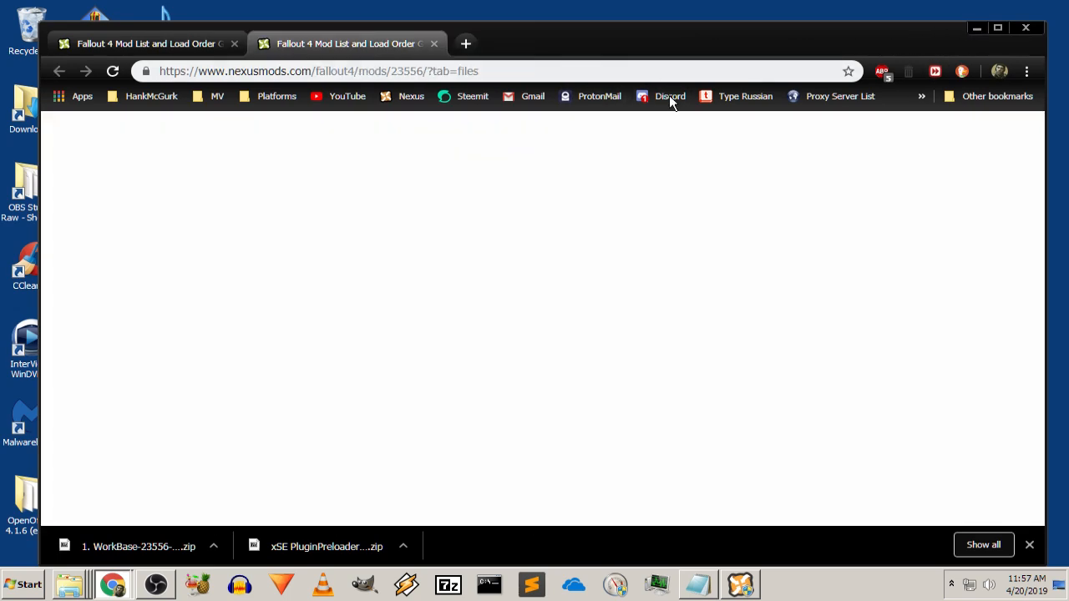
pyautogui.scroll(-3, 755, 273)
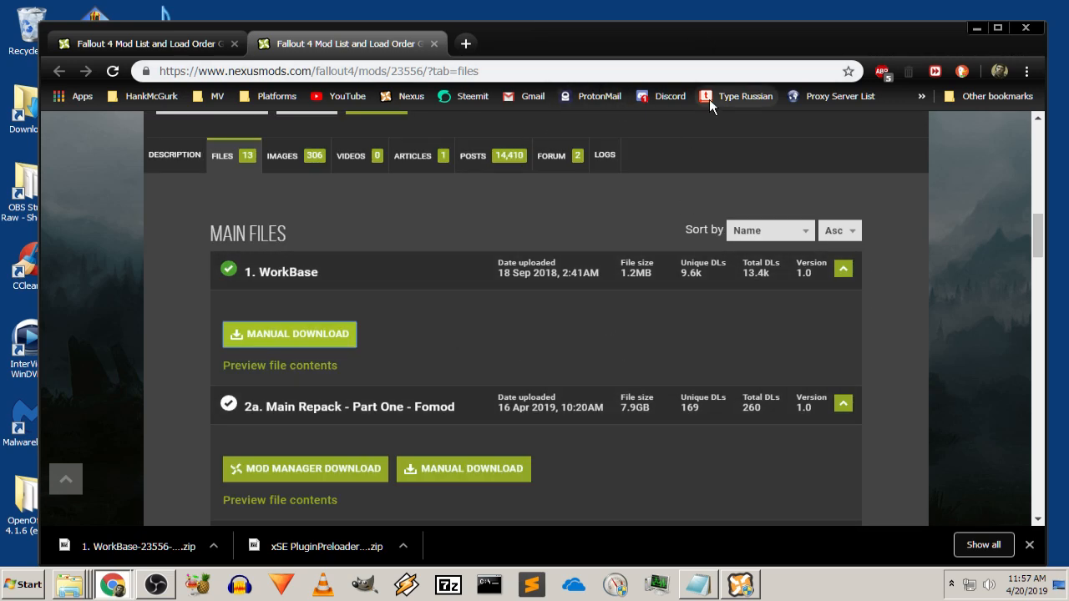
pyautogui.click(975, 26)
# Check the progress of the Data to OriginalBa2 file copy and reposition the Nexus Mod Manager window on the desktop
pyautogui.click(74, 585)
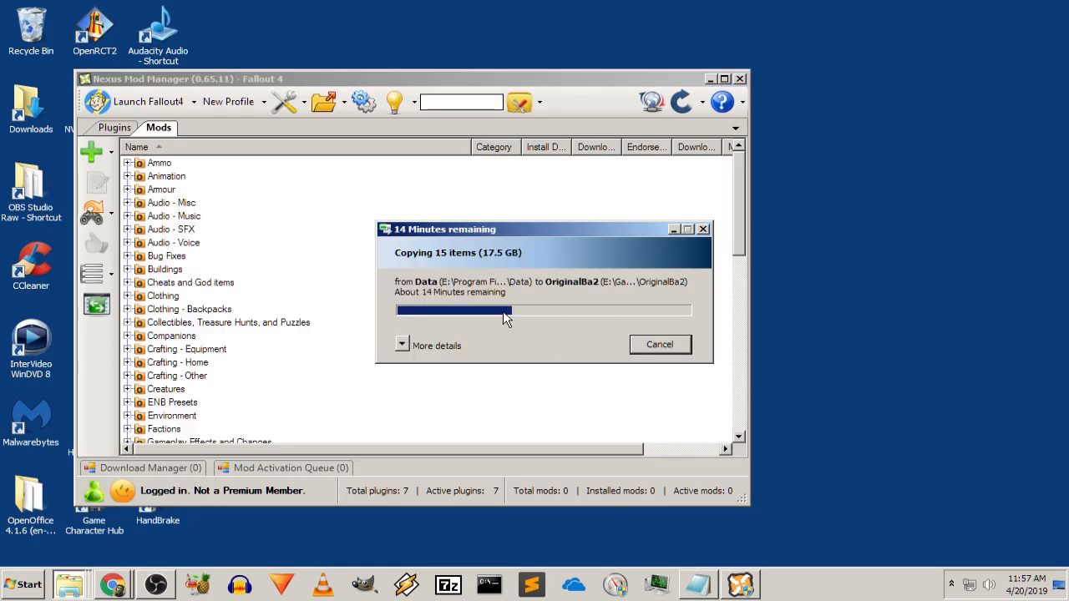
pyautogui.click(668, 79)
pyautogui.moveTo(961, 39); pyautogui.dragTo(964, 40)
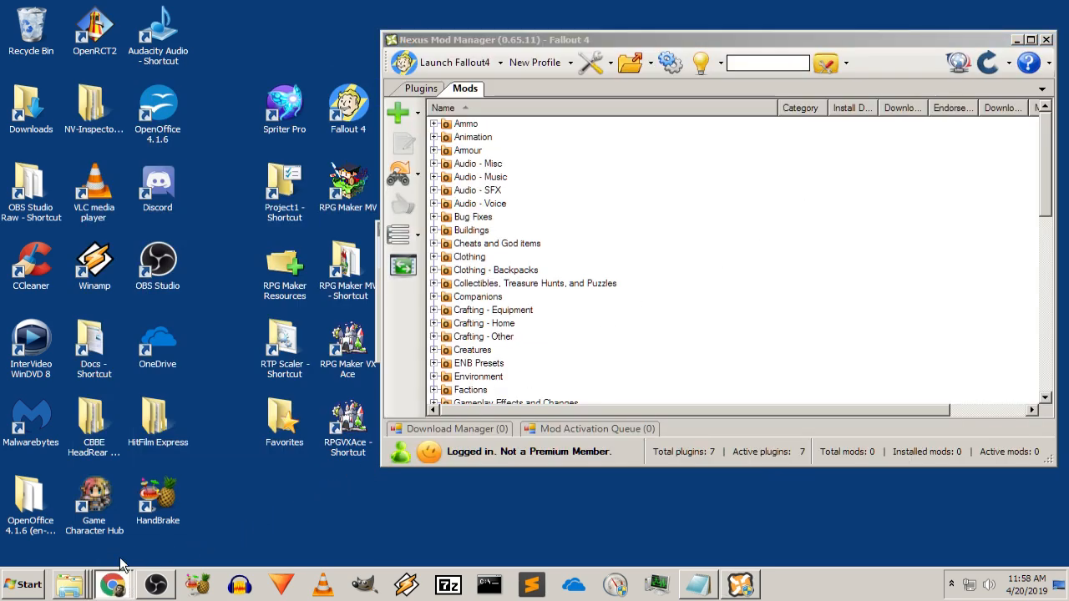
# Switch to the mod guide in the browser, dismiss the downloads bar and open the PrivateProfileRedirector F4 link in a new tab
pyautogui.click(123, 584)
pyautogui.scroll(2, 491, 296)
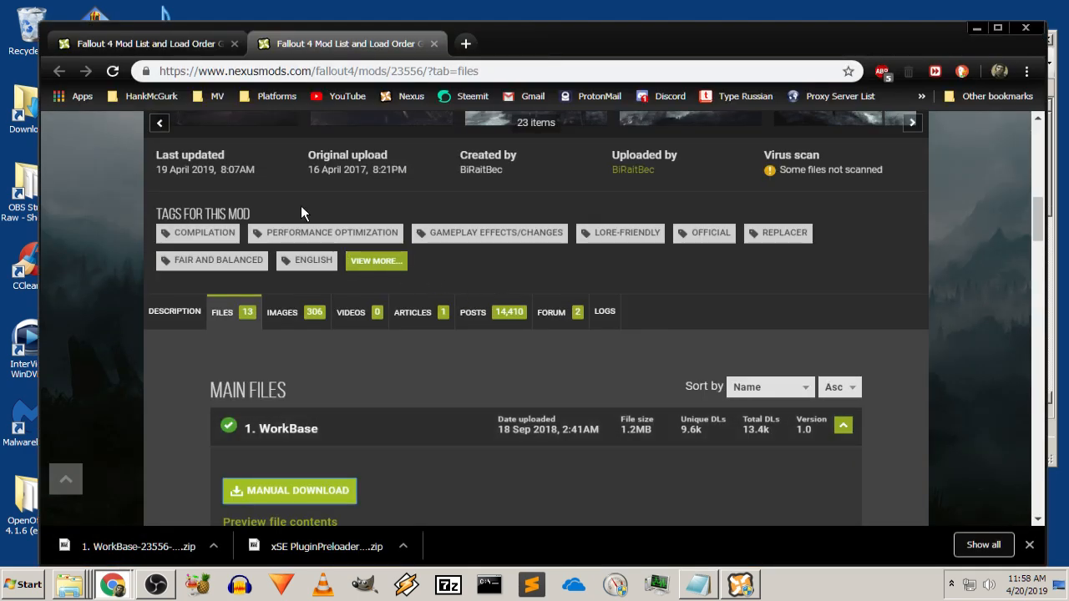
pyautogui.click(190, 46)
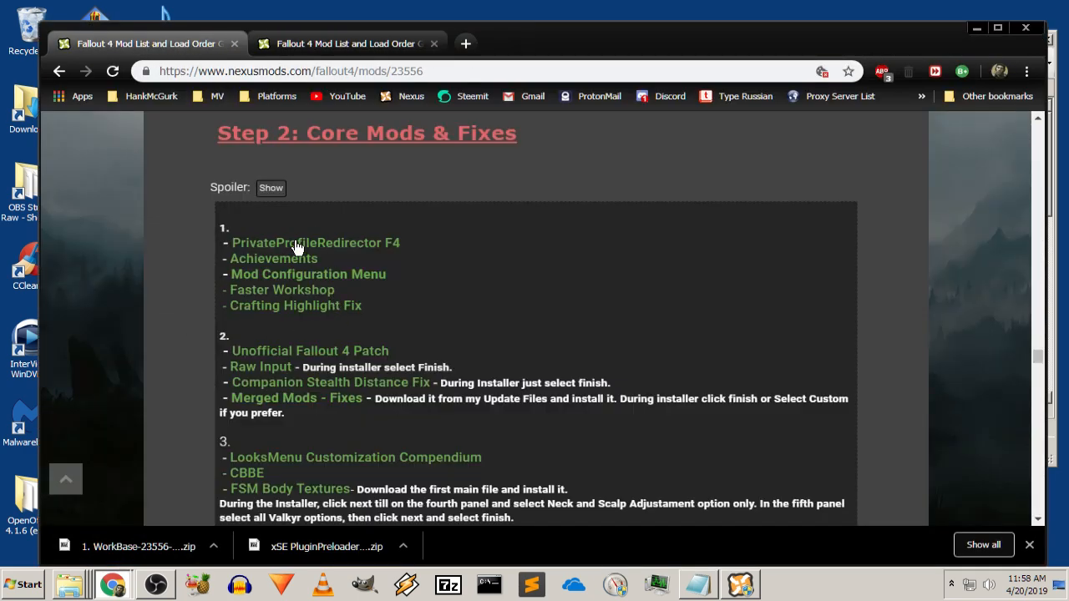
pyautogui.click(1028, 545)
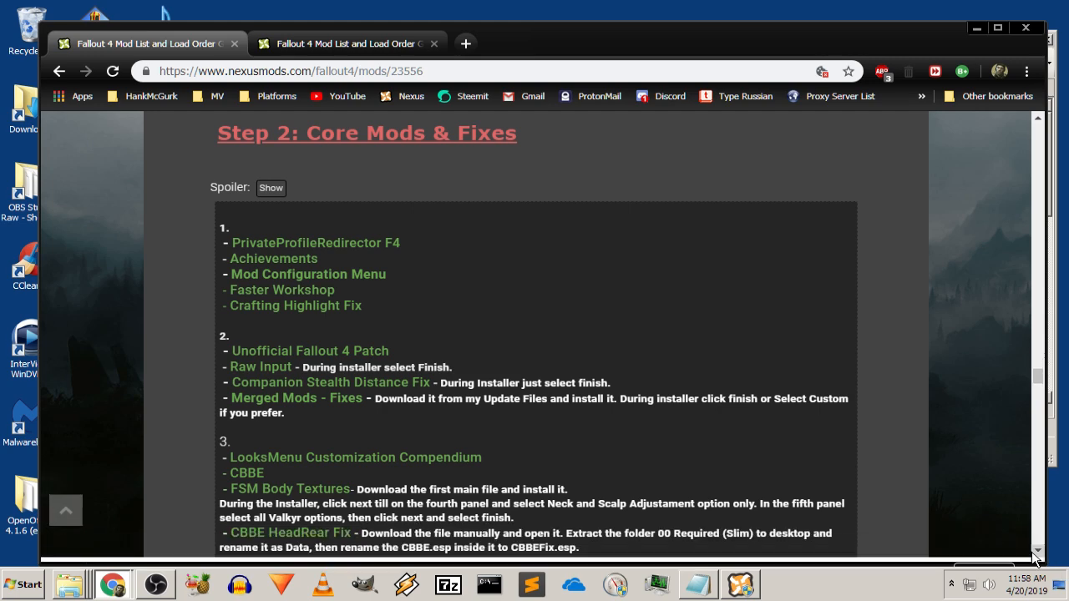
pyautogui.rightClick(273, 243)
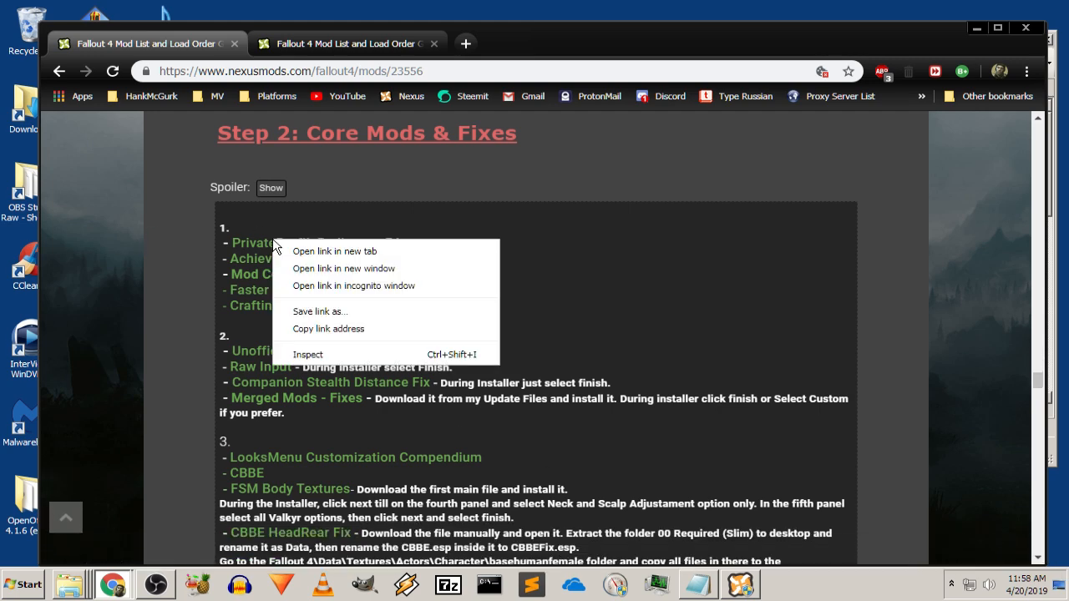
pyautogui.click(830, 235)
pyautogui.rightClick(388, 252)
pyautogui.click(418, 255)
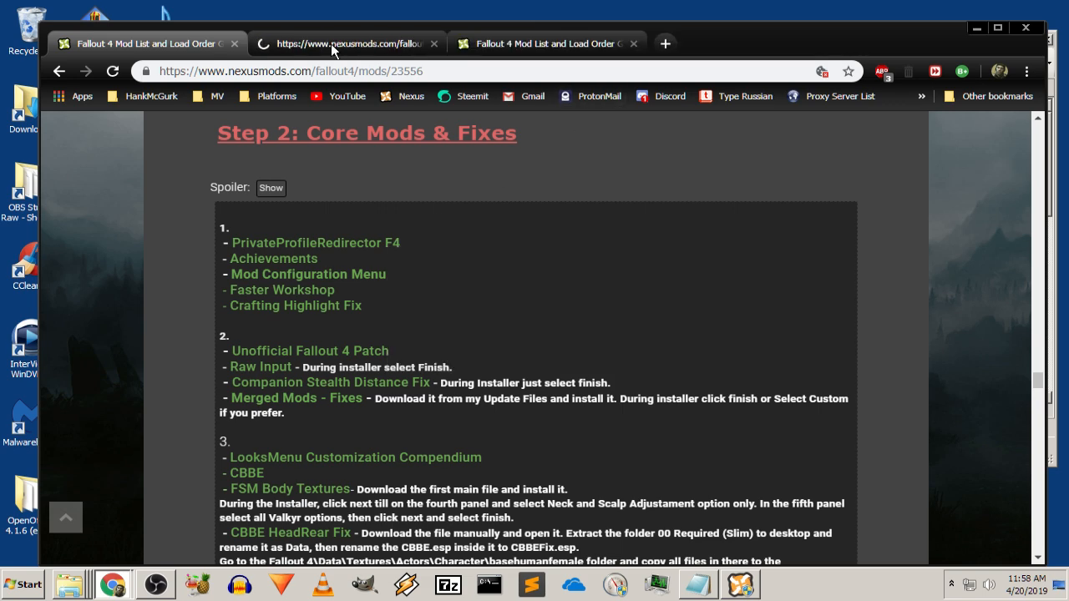
pyautogui.click(331, 43)
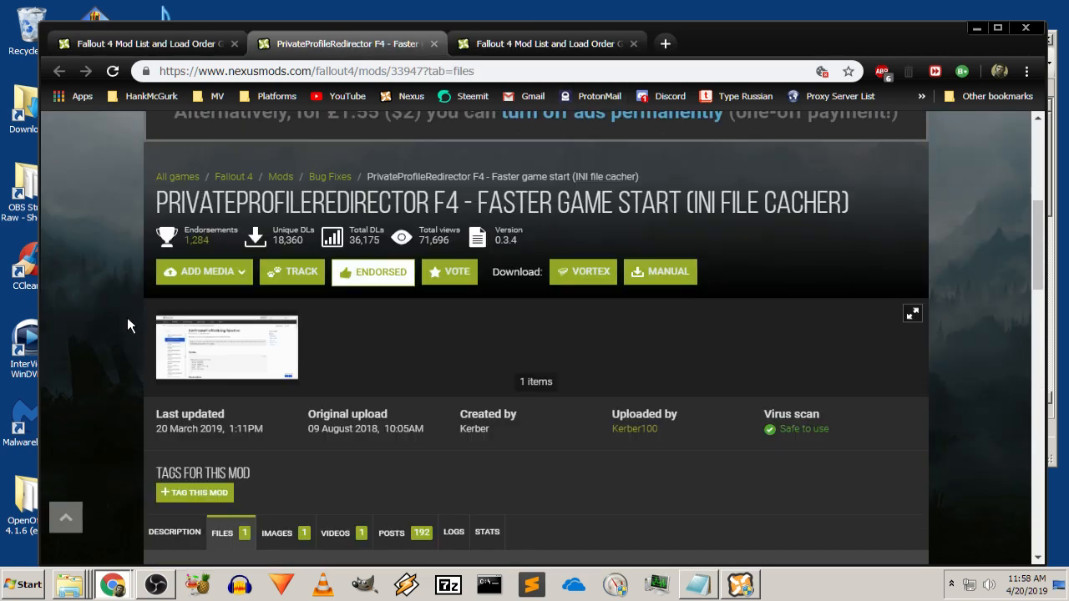
# Download the main file PrivateProfileRedirector F4 0.3.4 through the mod manager and minimize the browser
pyautogui.scroll(-4, 127, 322)
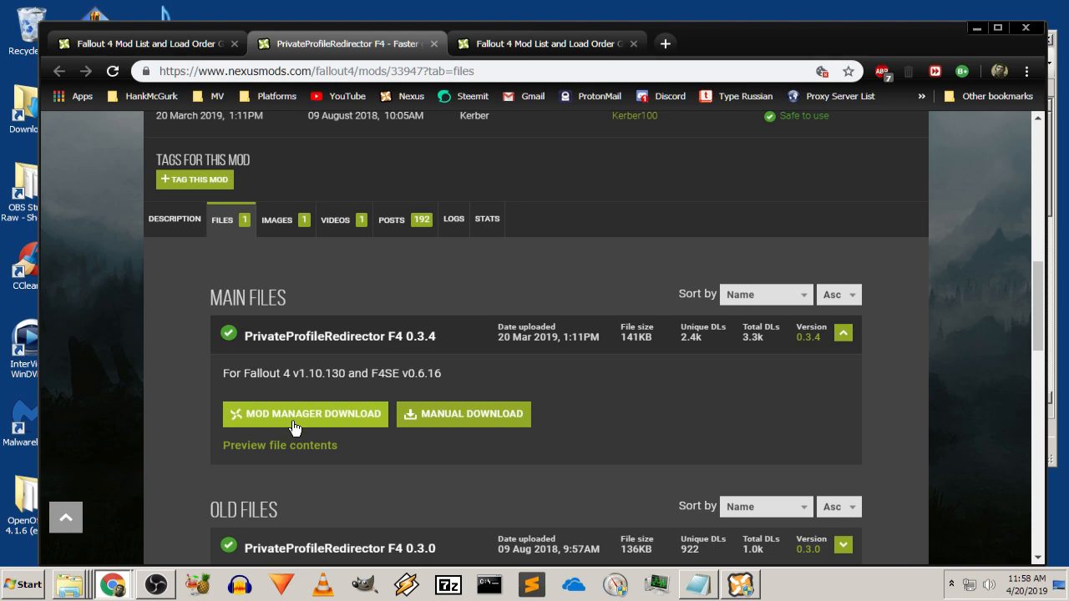
pyautogui.click(294, 427)
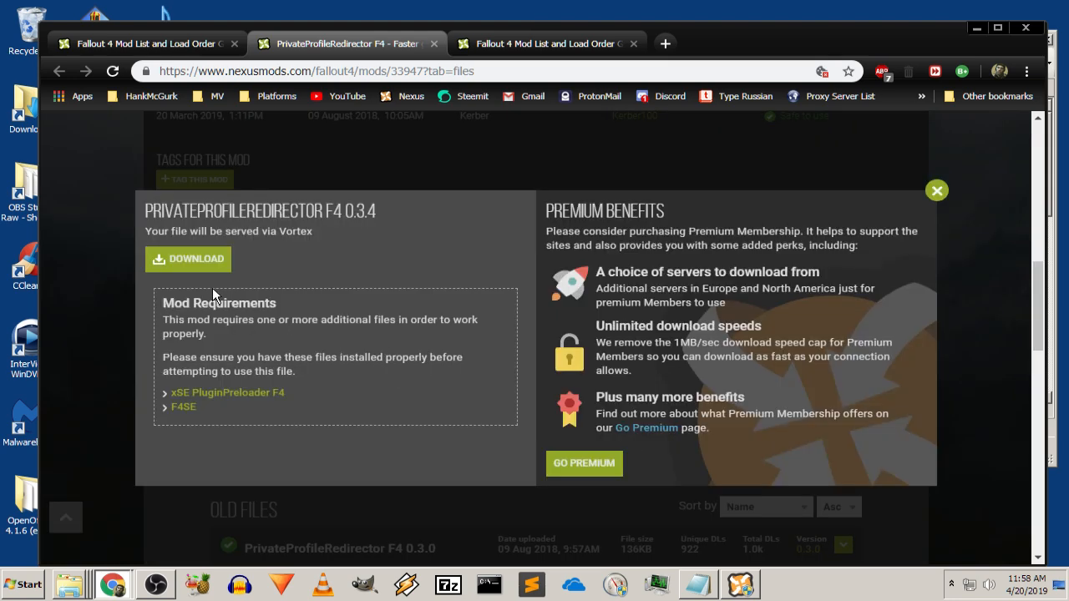
pyautogui.click(208, 260)
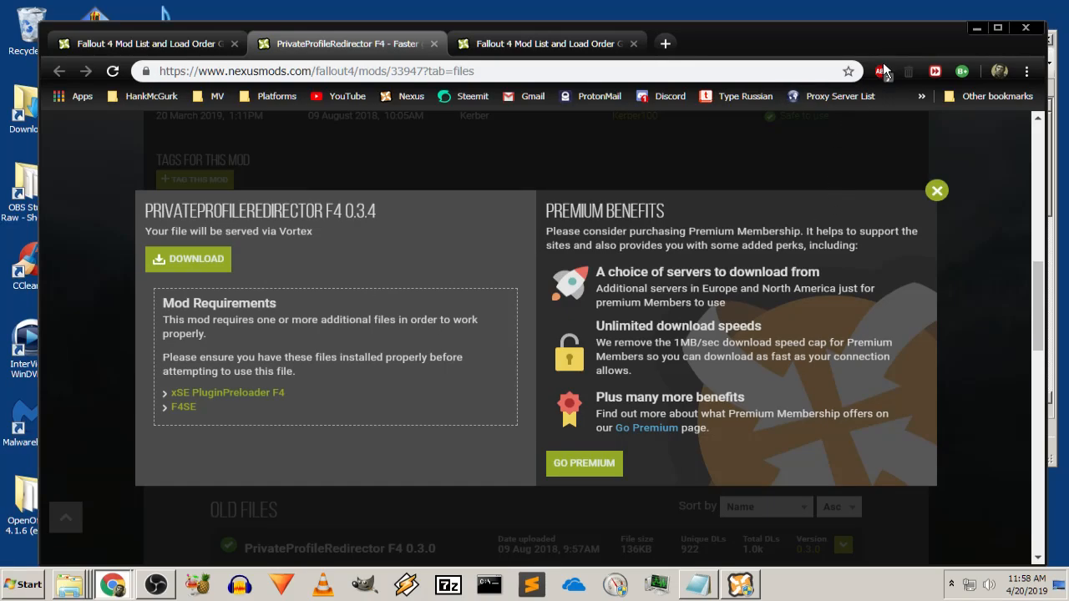
pyautogui.click(976, 28)
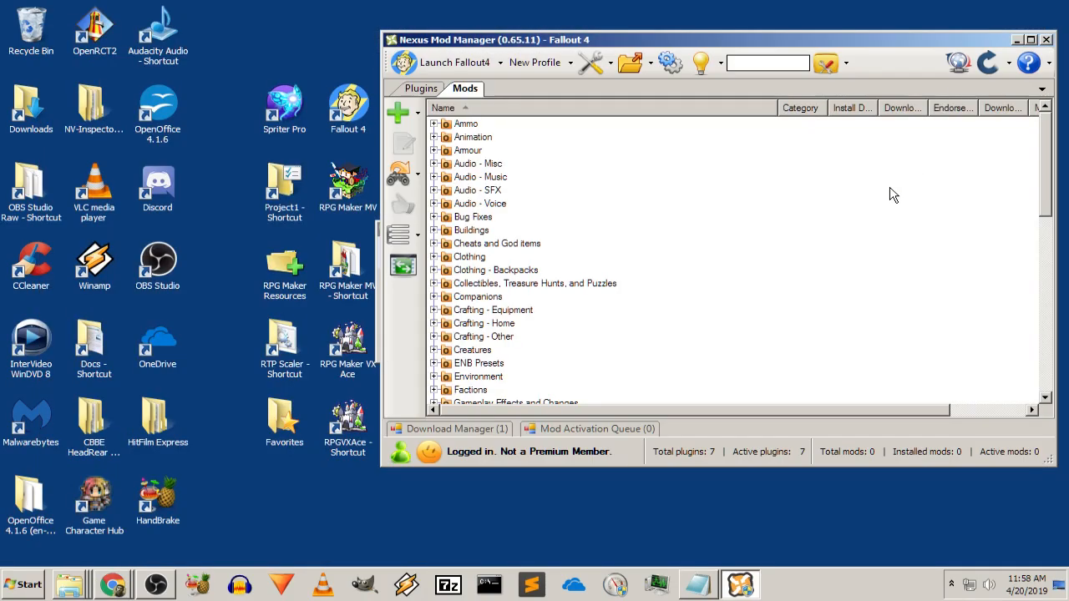
# View the mod manager's download list, enlarge its window and expand the Bug Fixes category
pyautogui.click(489, 429)
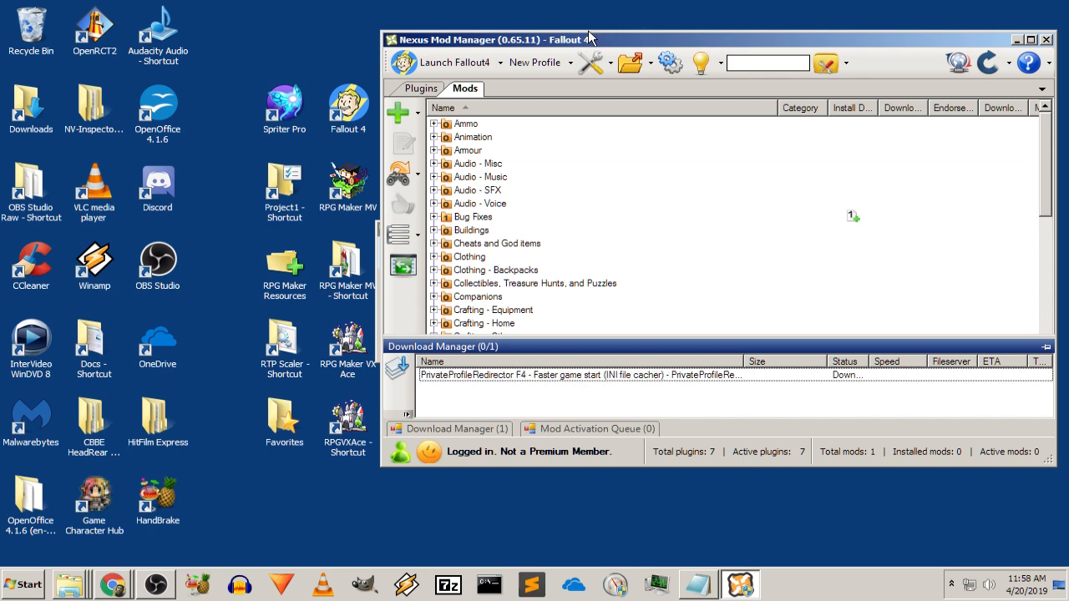
pyautogui.moveTo(959, 38); pyautogui.dragTo(590, 31)
pyautogui.moveTo(672, 459); pyautogui.dragTo(1009, 531)
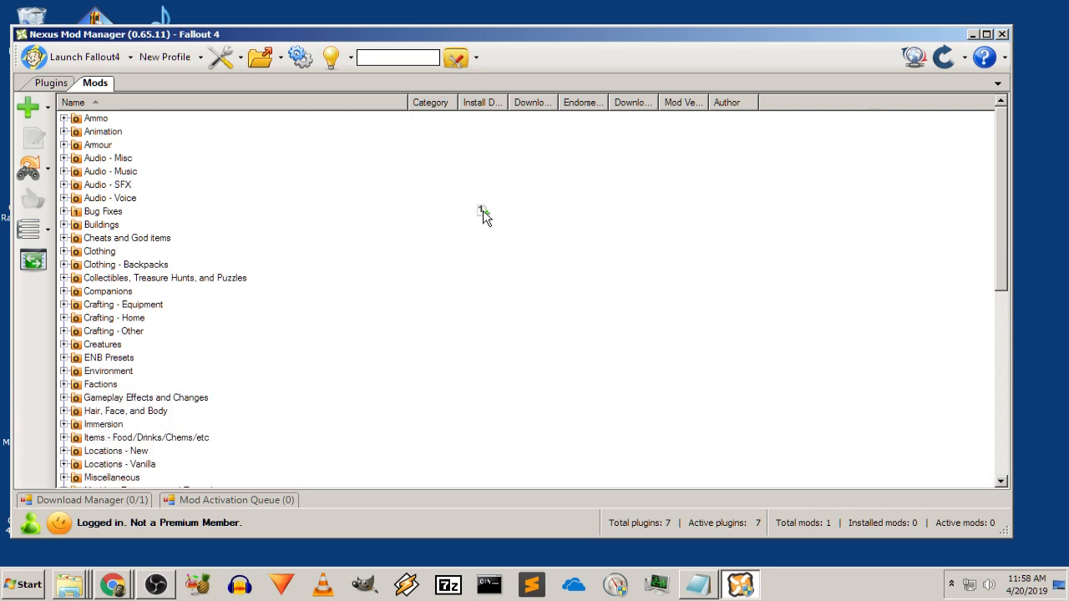
pyautogui.click(485, 214)
pyautogui.click(63, 212)
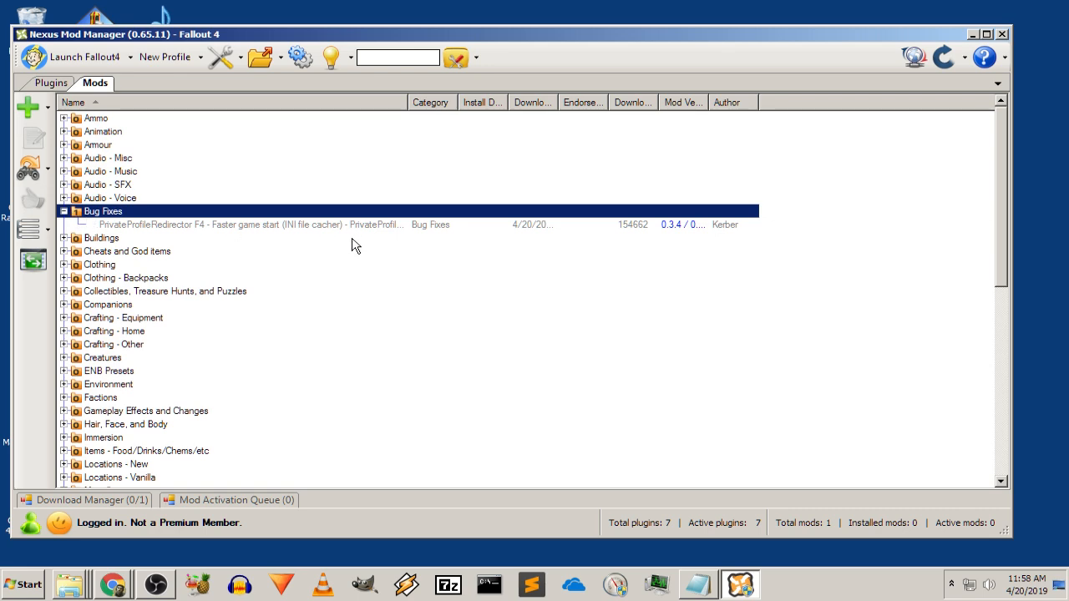
# Minimize Nexus Mod Manager and the file copy window, and close all browser tabs except the mod guide
pyautogui.click(972, 35)
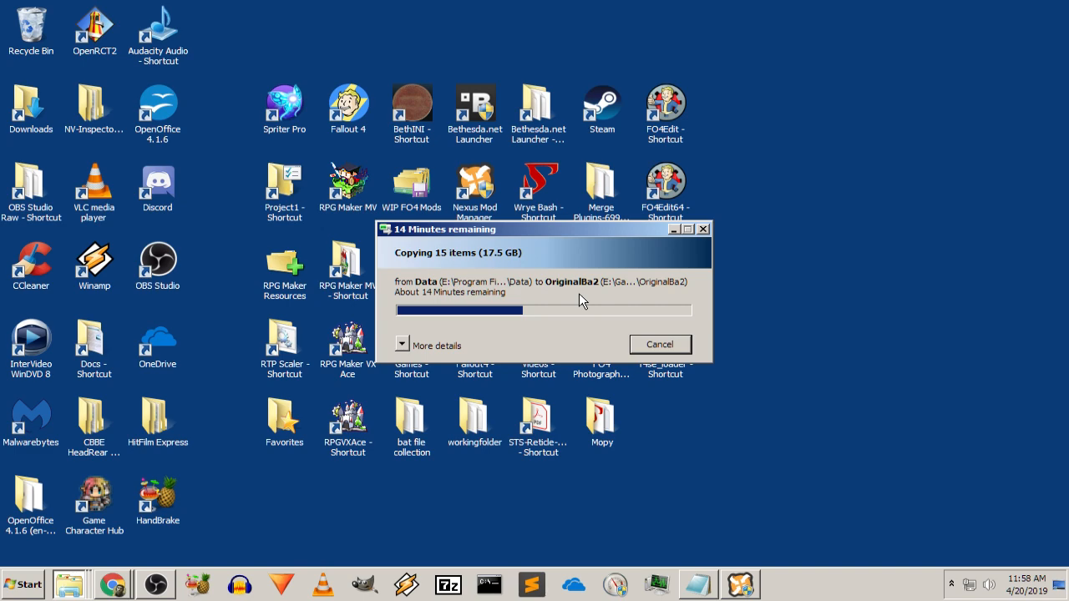
pyautogui.click(674, 230)
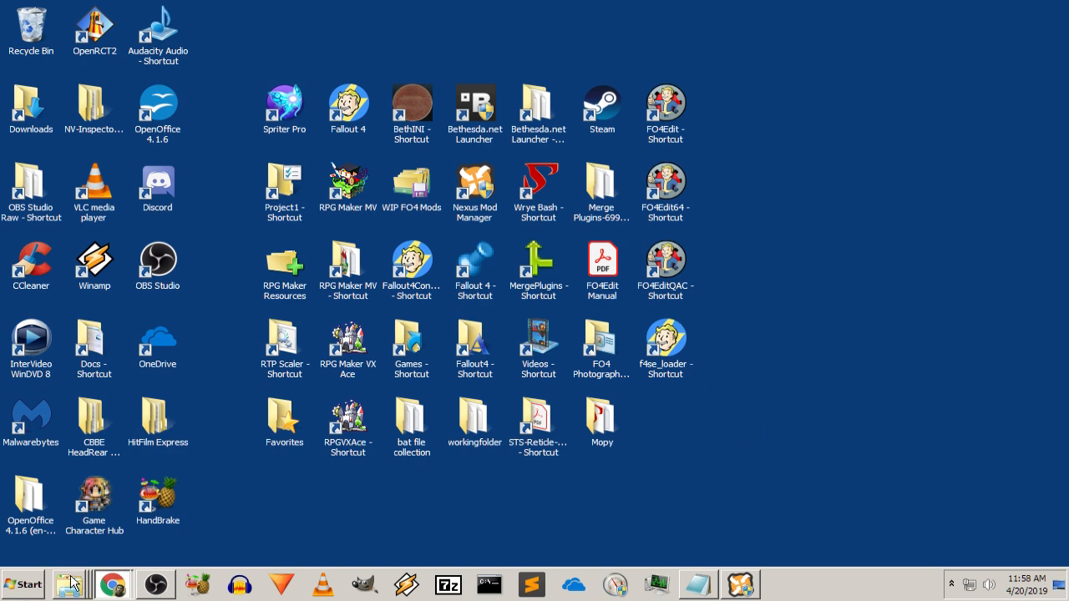
pyautogui.click(112, 583)
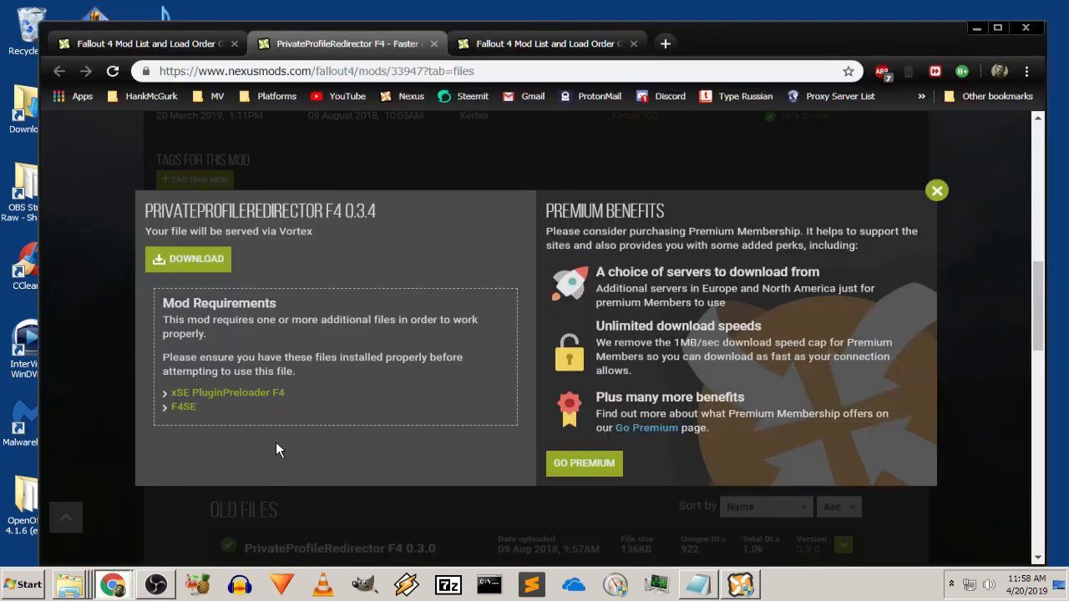
pyautogui.click(937, 191)
pyautogui.click(434, 44)
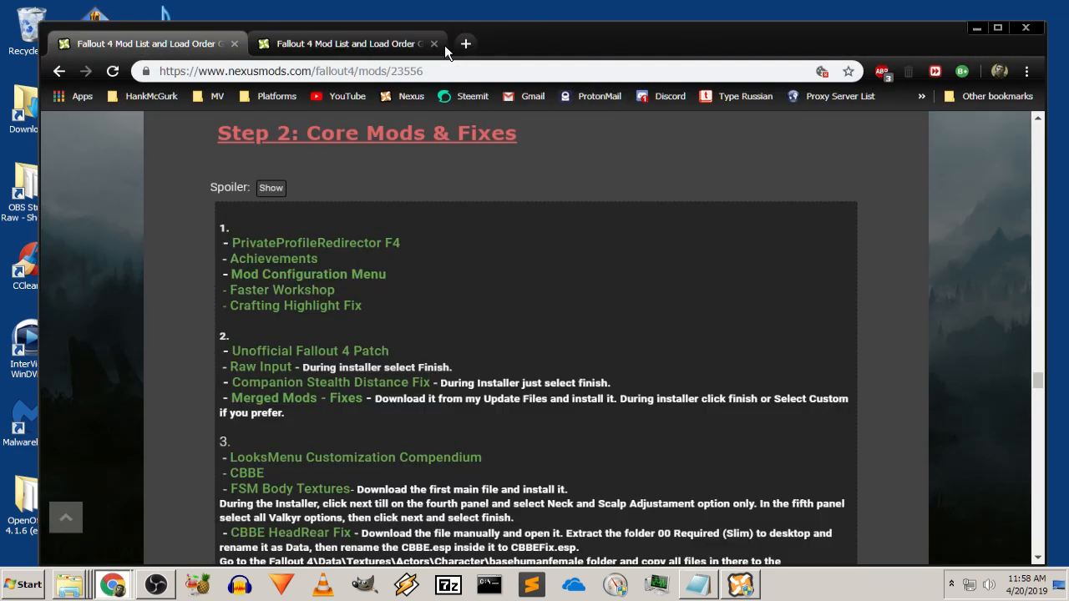
pyautogui.click(367, 46)
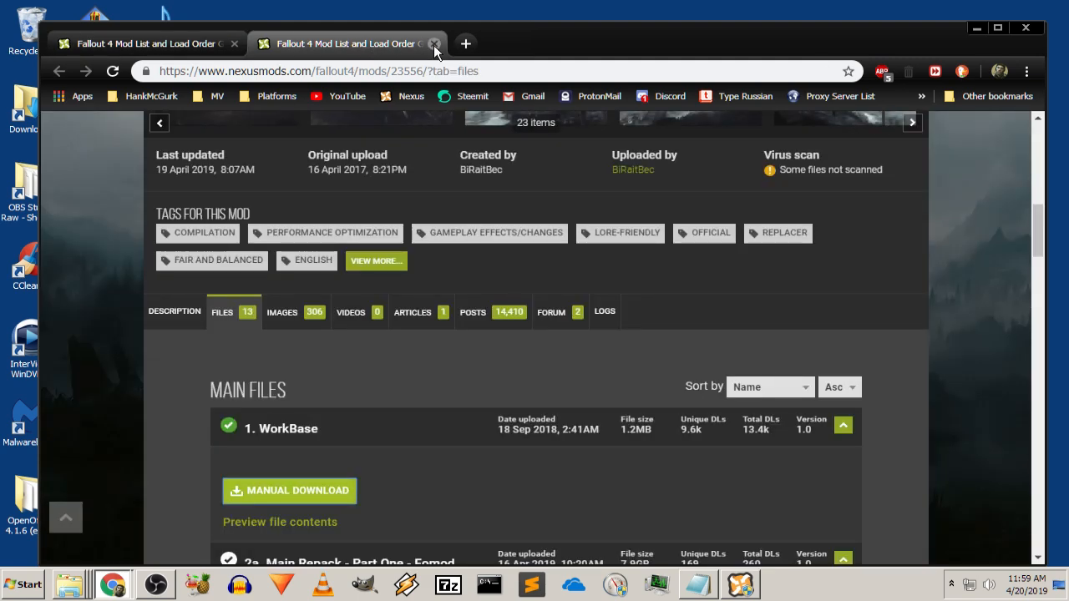
pyautogui.click(434, 43)
# Open the Achievements, Mod Configuration Menu, Faster Workshop and Crafting Highlight Fix links from Step 2 in new tabs
pyautogui.rightClick(294, 267)
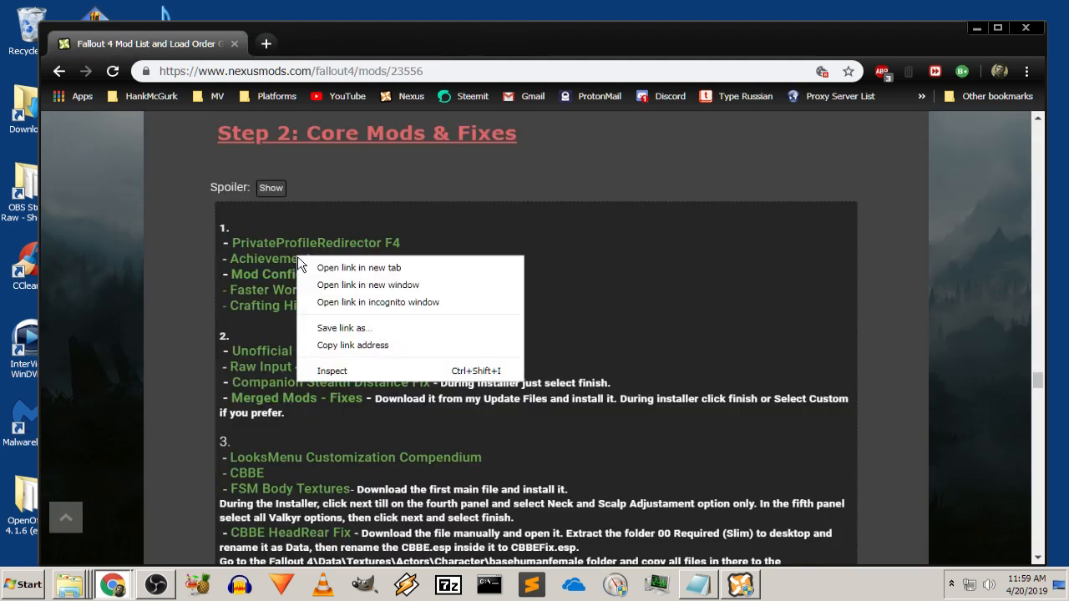
pyautogui.click(325, 268)
pyautogui.rightClick(308, 281)
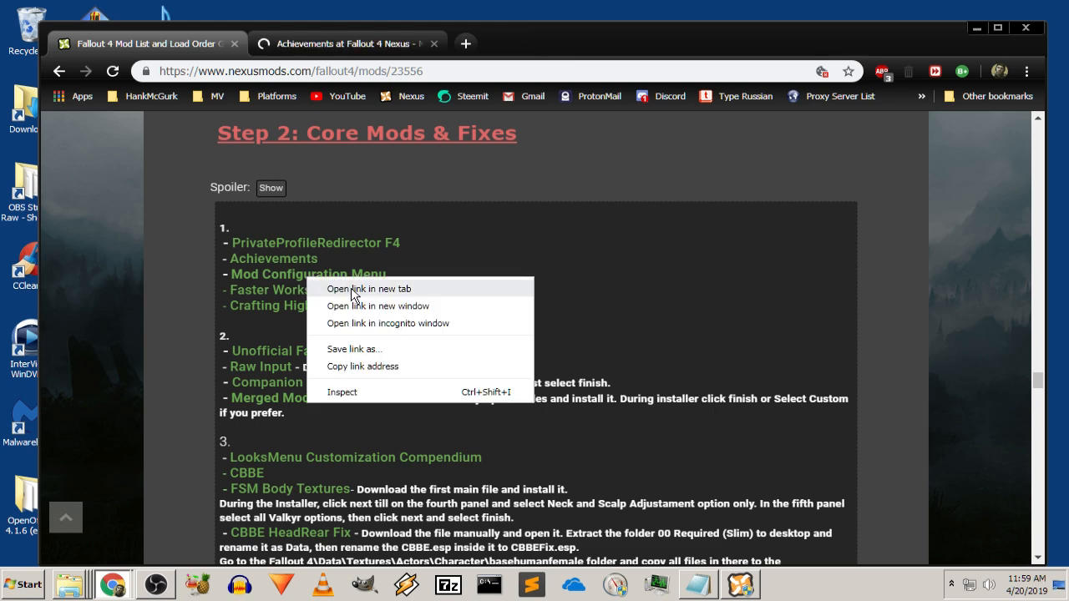
pyautogui.click(348, 289)
pyautogui.rightClick(326, 283)
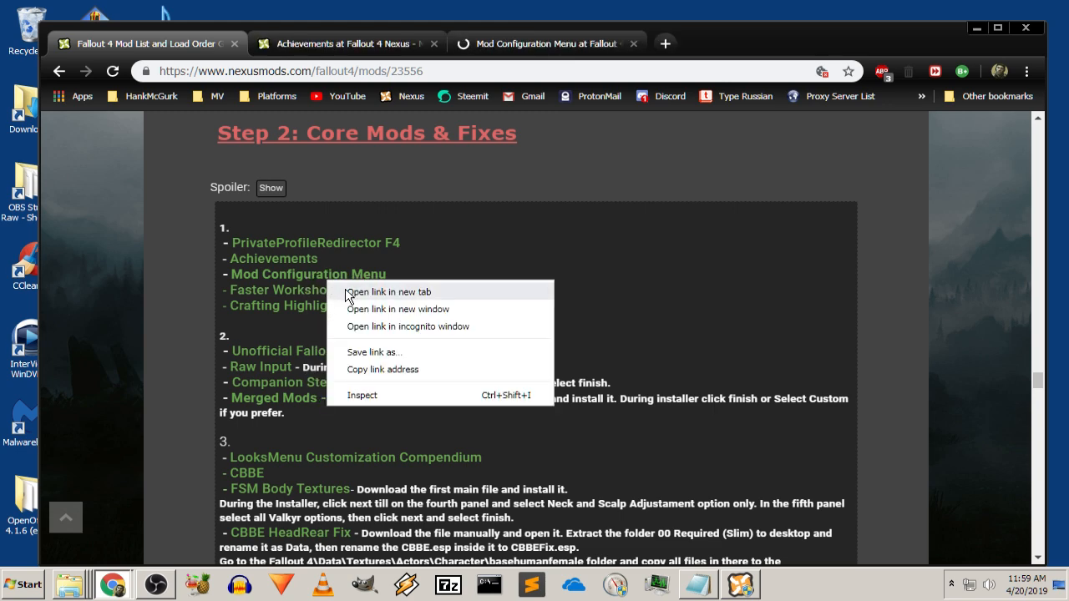
pyautogui.click(346, 290)
pyautogui.rightClick(315, 294)
pyautogui.click(349, 300)
pyautogui.rightClick(341, 307)
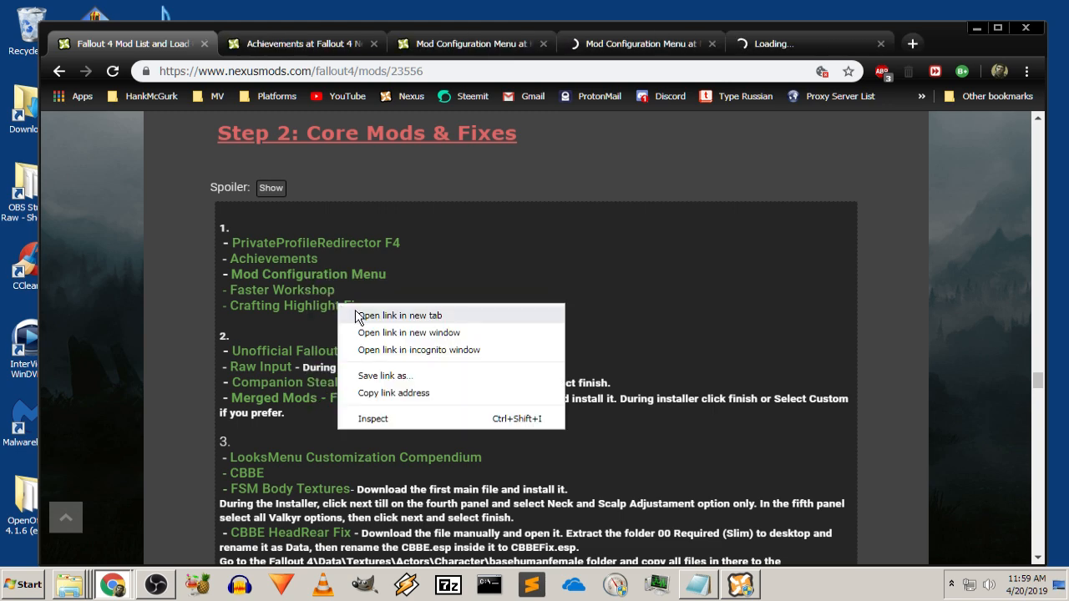
pyautogui.click(357, 310)
# Download the main file Achievements v1-0-5 through the mod manager and minimize the Nexus Mod Manager window
pyautogui.click(254, 43)
pyautogui.scroll(-10, 101, 312)
pyautogui.scroll(-3, 106, 323)
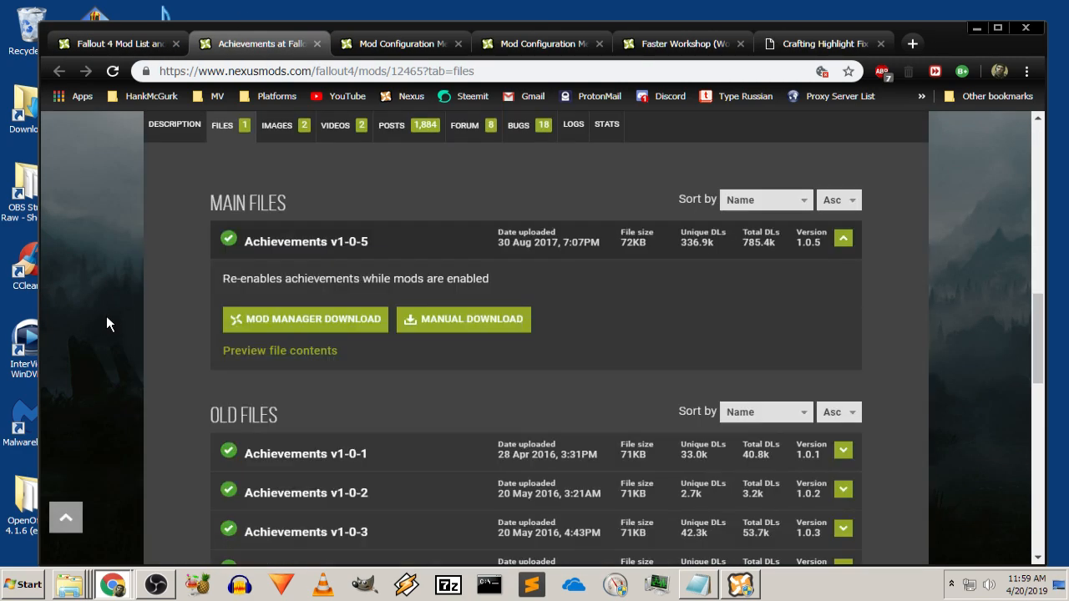
pyautogui.click(241, 321)
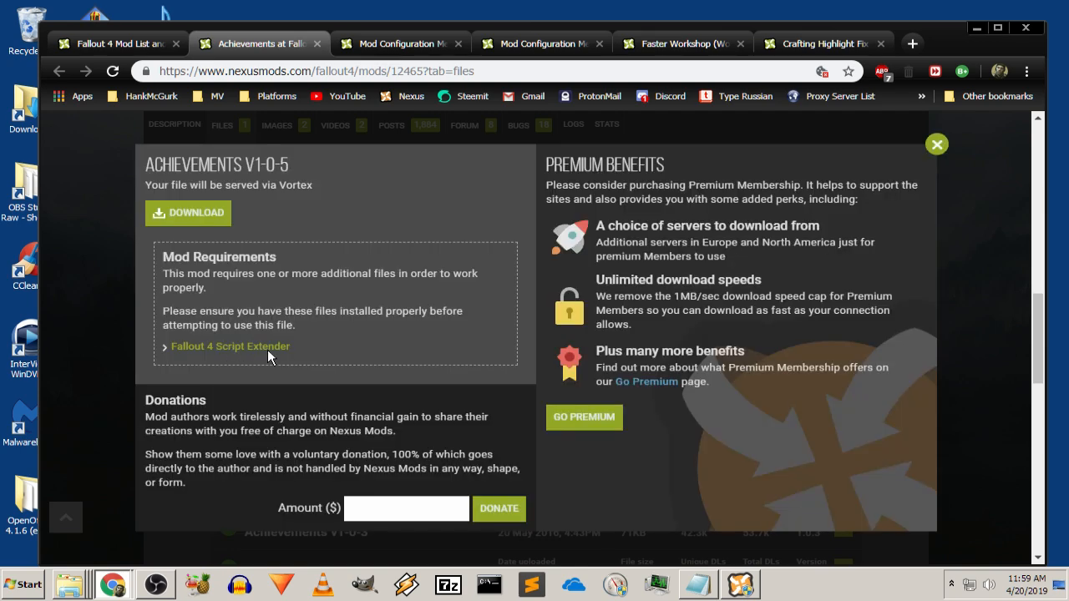
pyautogui.click(189, 222)
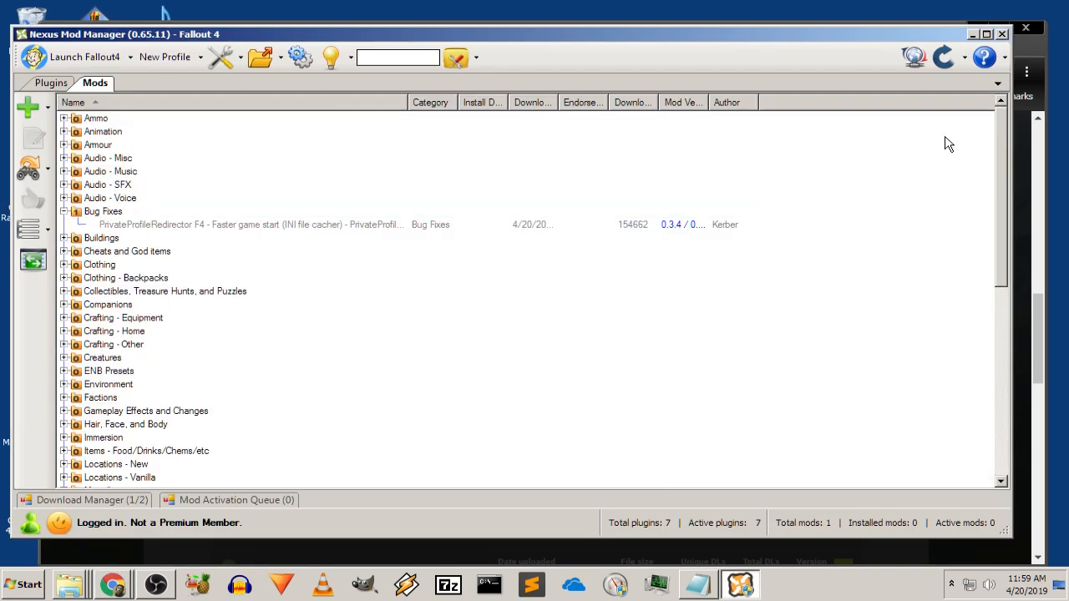
pyautogui.click(966, 36)
# Download the main file Mod Configuration Menu 1.36 through the mod manager and close the download overlay on its page
pyautogui.click(404, 44)
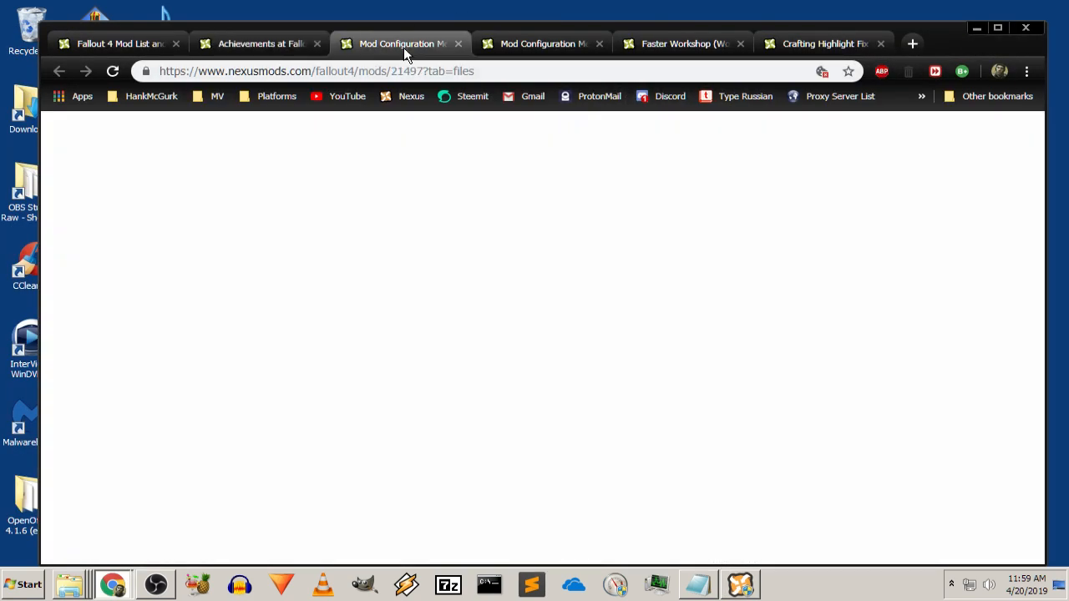
pyautogui.scroll(-5, 328, 341)
pyautogui.scroll(-5, 326, 341)
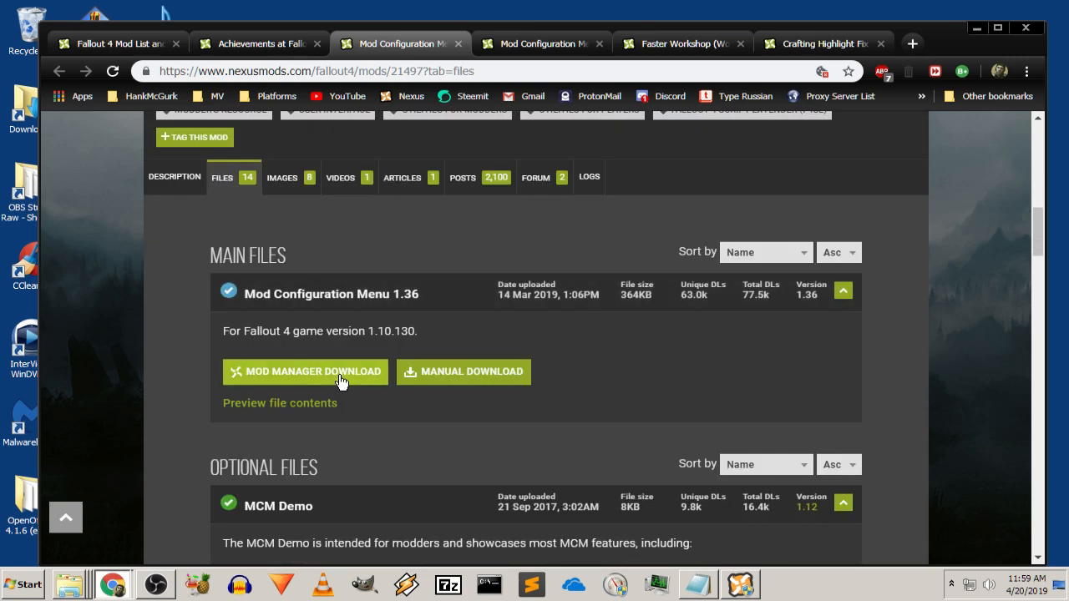
pyautogui.click(341, 380)
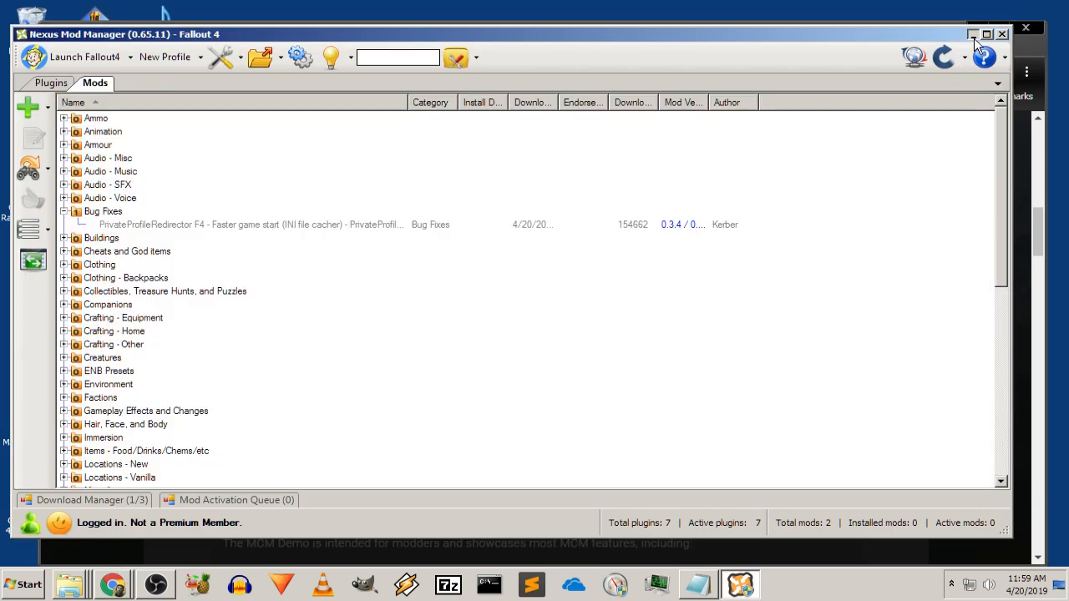
pyautogui.click(972, 36)
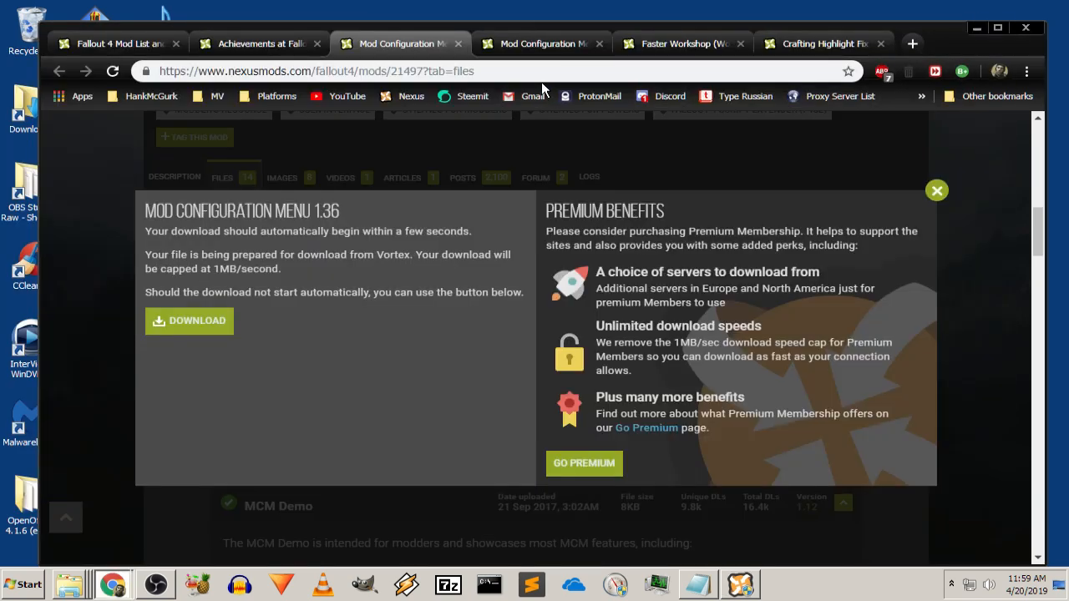
pyautogui.click(937, 190)
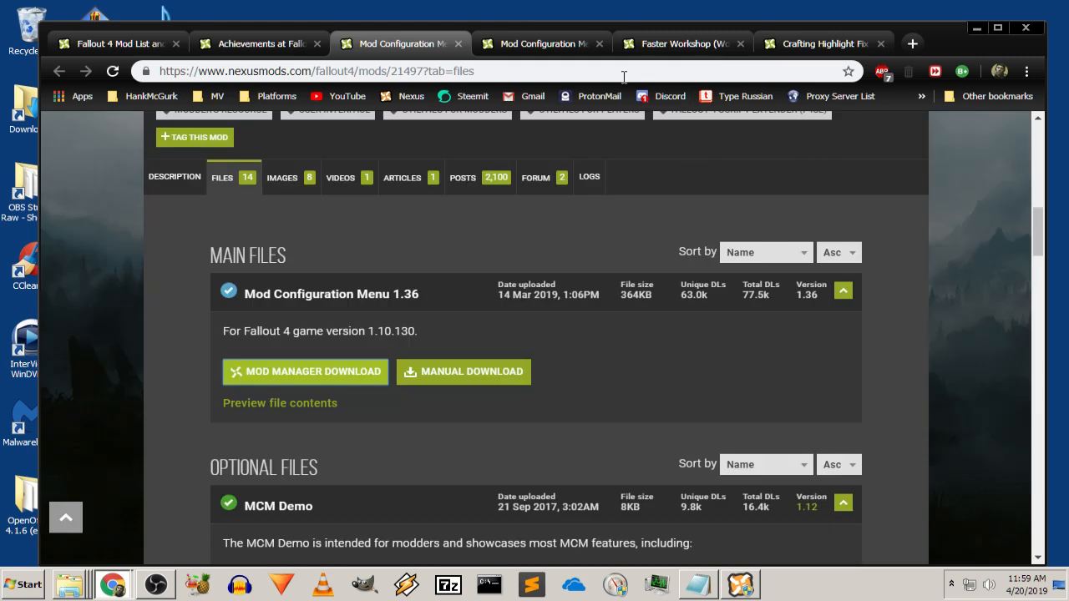
# Compare the open mod tabs with the guide's list and close the duplicate Mod Configuration Menu tab
pyautogui.click(526, 42)
pyautogui.scroll(-2, 83, 334)
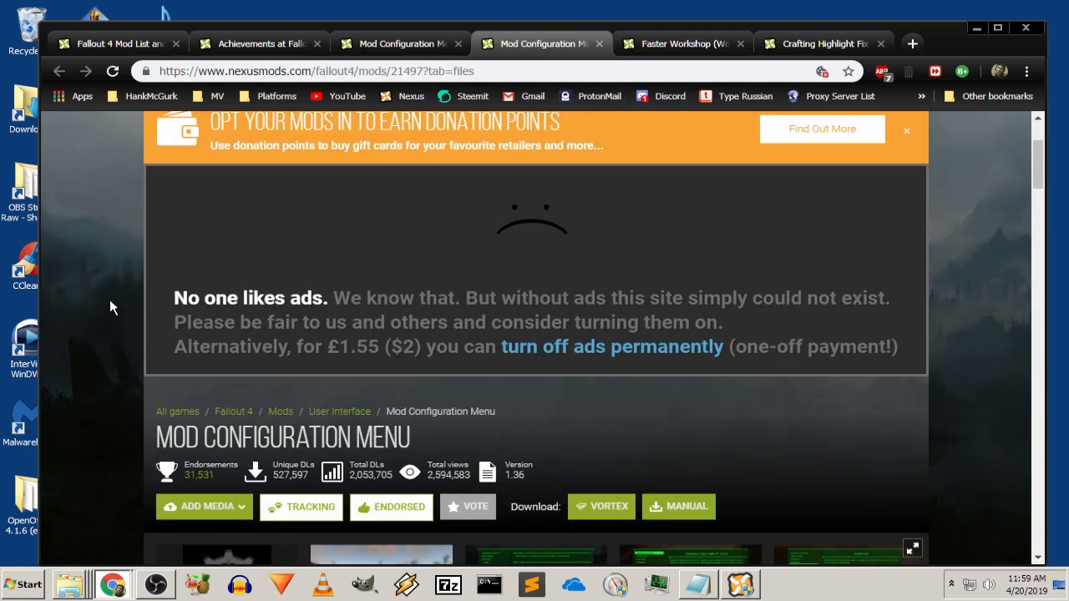
pyautogui.click(374, 50)
pyautogui.click(139, 47)
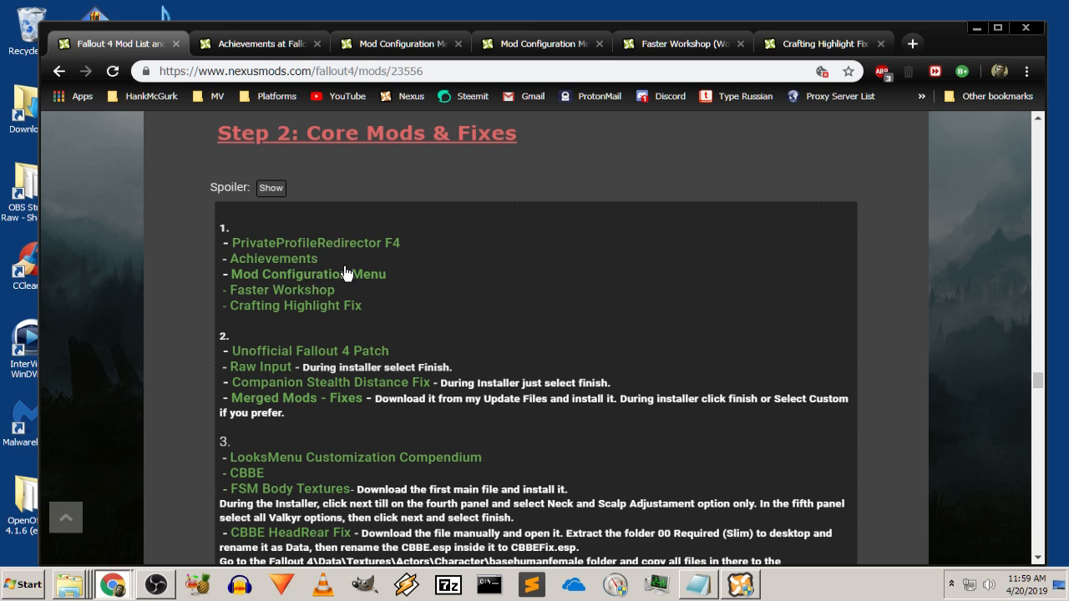
pyautogui.click(598, 44)
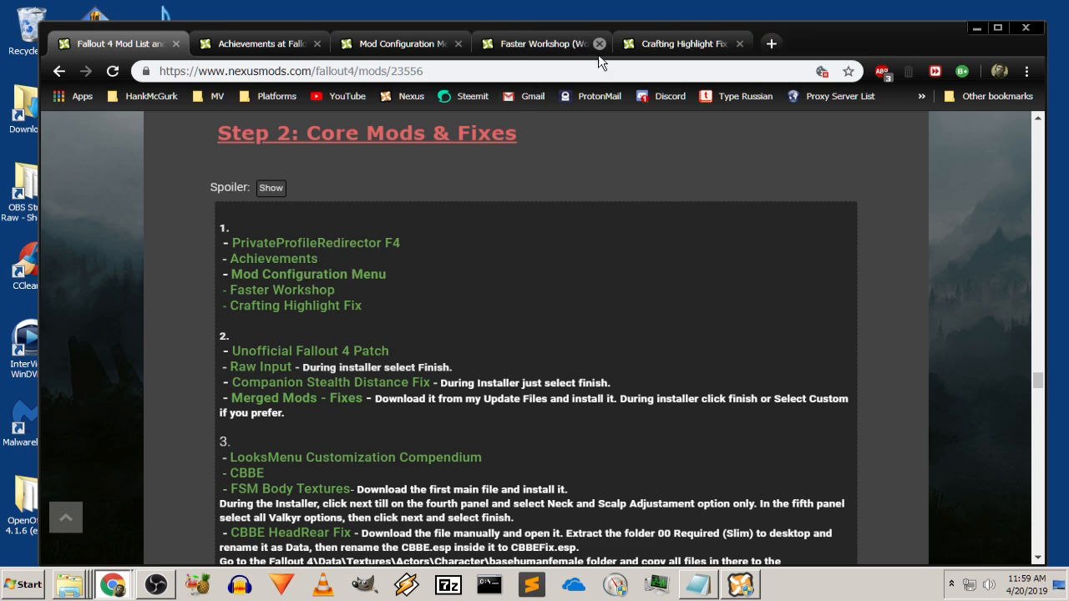
# Download the main file Faster Workshop 1.1 through the mod manager, minimize Nexus Mod Manager and close the download overlay
pyautogui.click(540, 44)
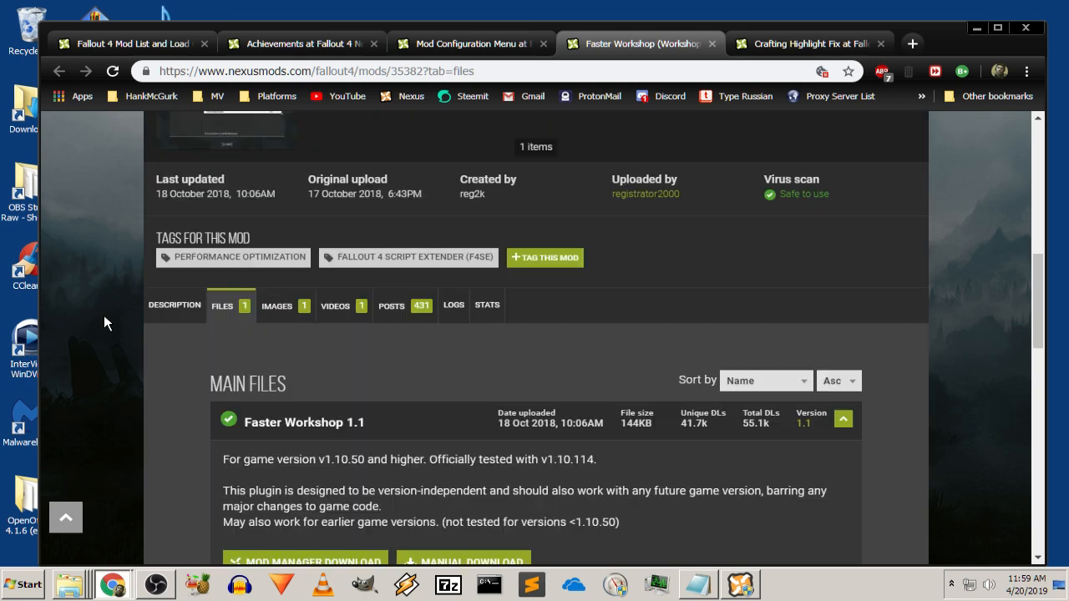
pyautogui.scroll(-2, 117, 313)
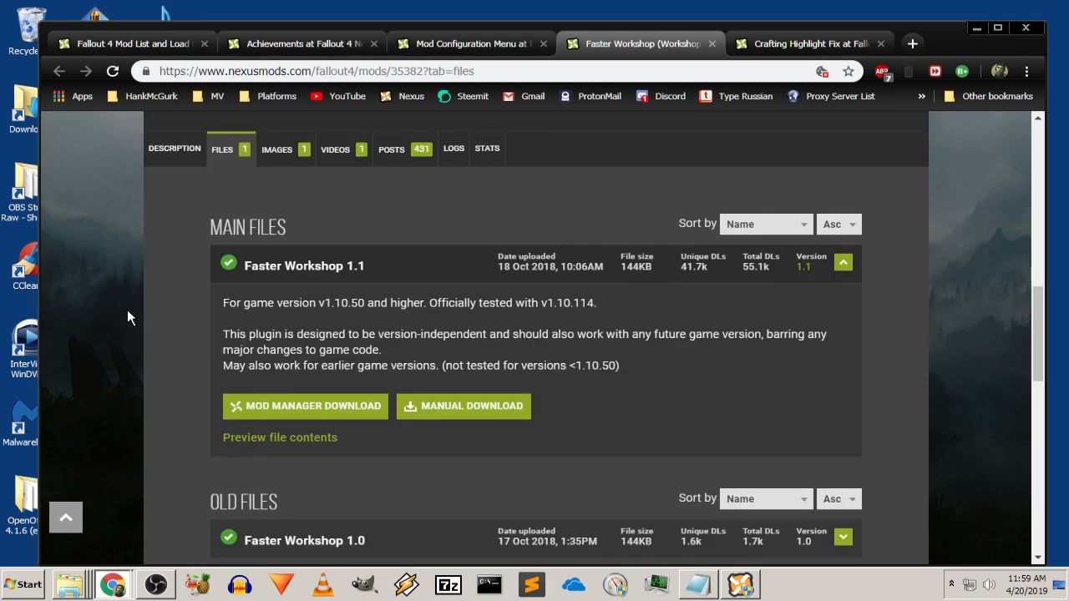
pyautogui.click(323, 408)
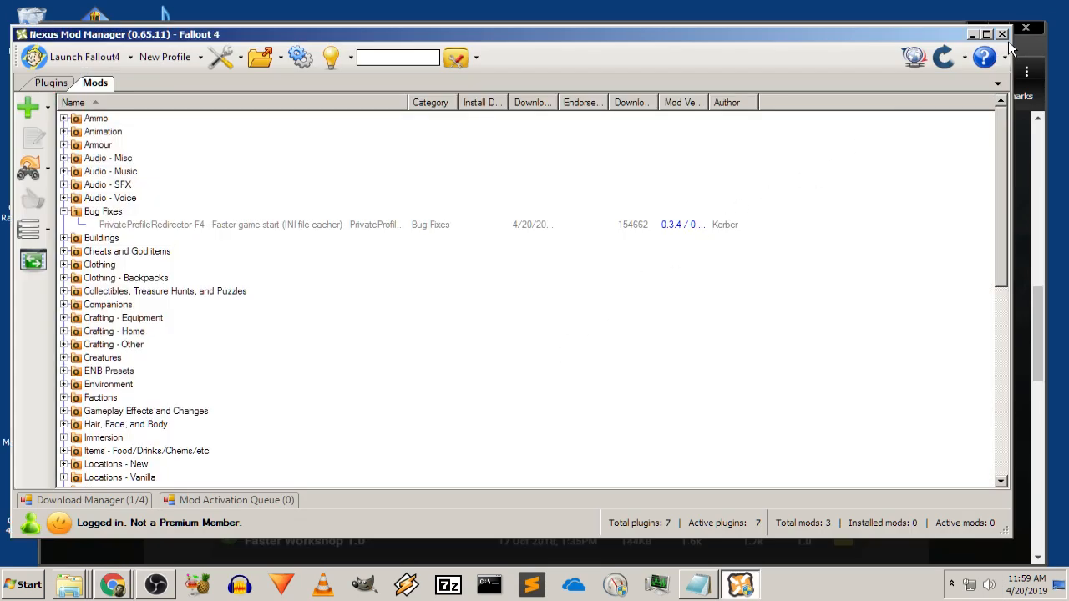
pyautogui.click(973, 35)
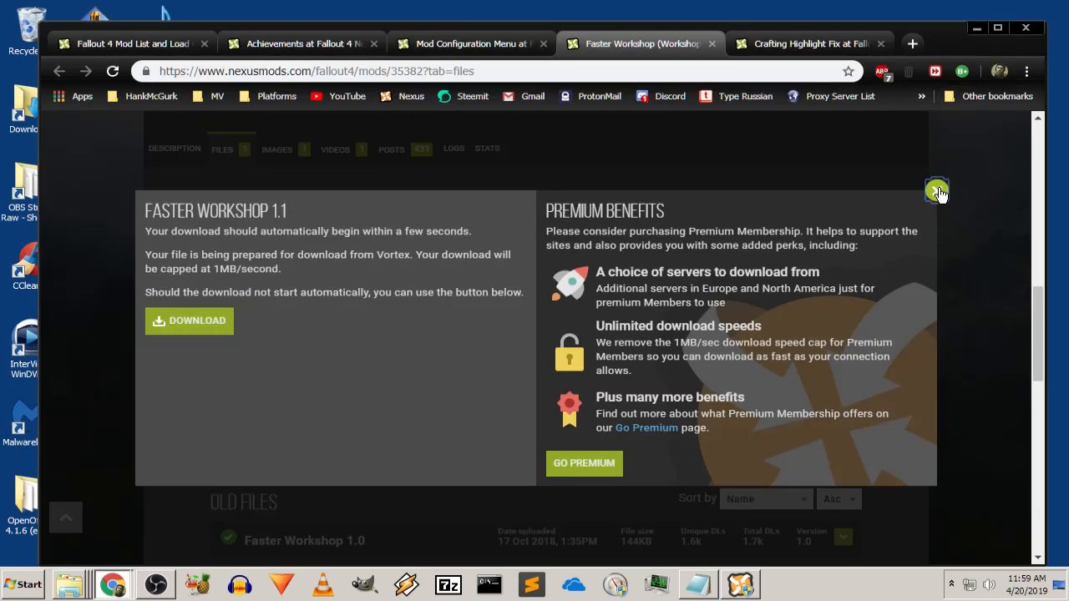
pyautogui.click(936, 191)
# Read through the Faster Workshop description, including its spoiler sections and installation requirements
pyautogui.click(173, 148)
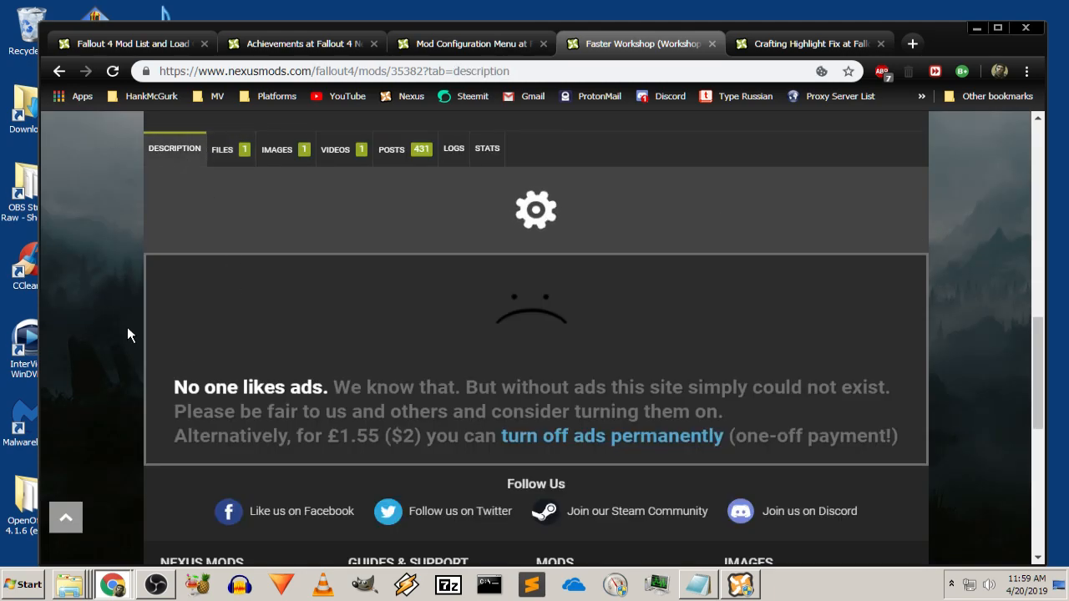
pyautogui.scroll(-5, 200, 376)
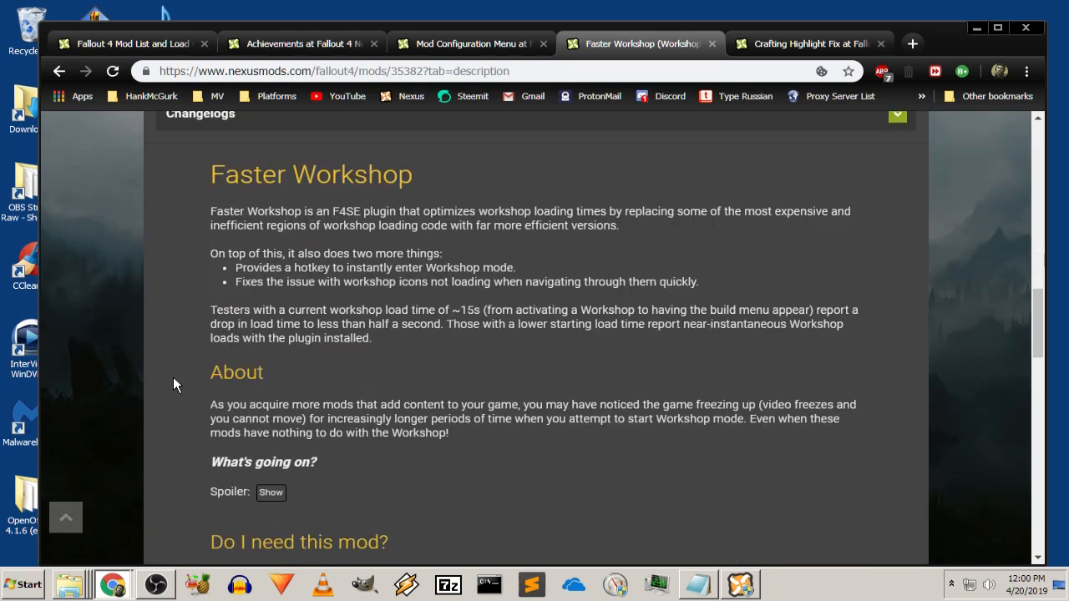
pyautogui.scroll(-4, 182, 344)
pyautogui.scroll(2, 182, 344)
pyautogui.click(269, 336)
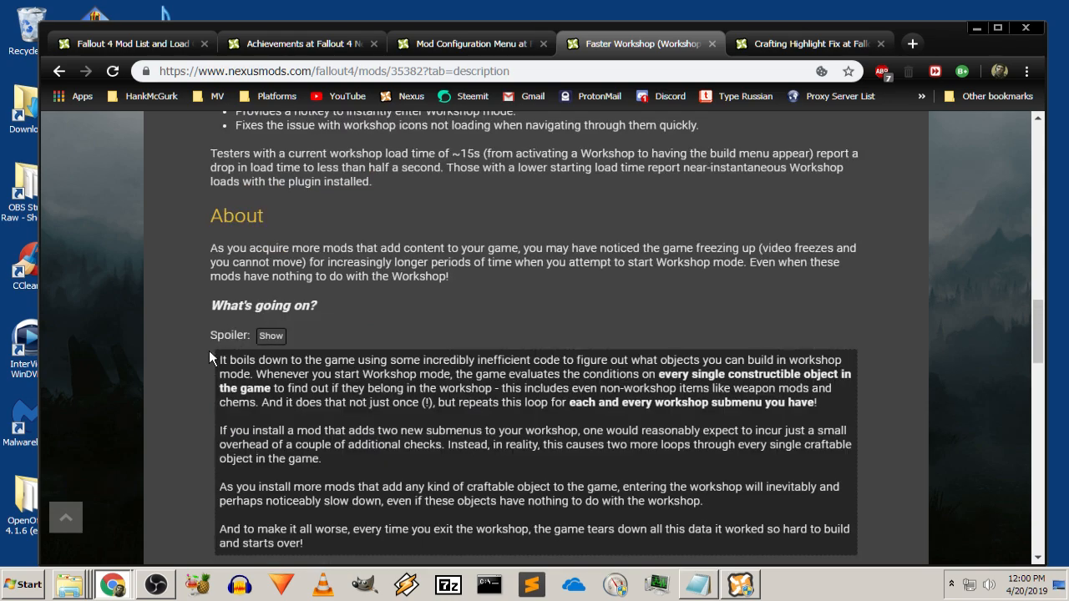
pyautogui.scroll(-5, 149, 350)
pyautogui.click(270, 378)
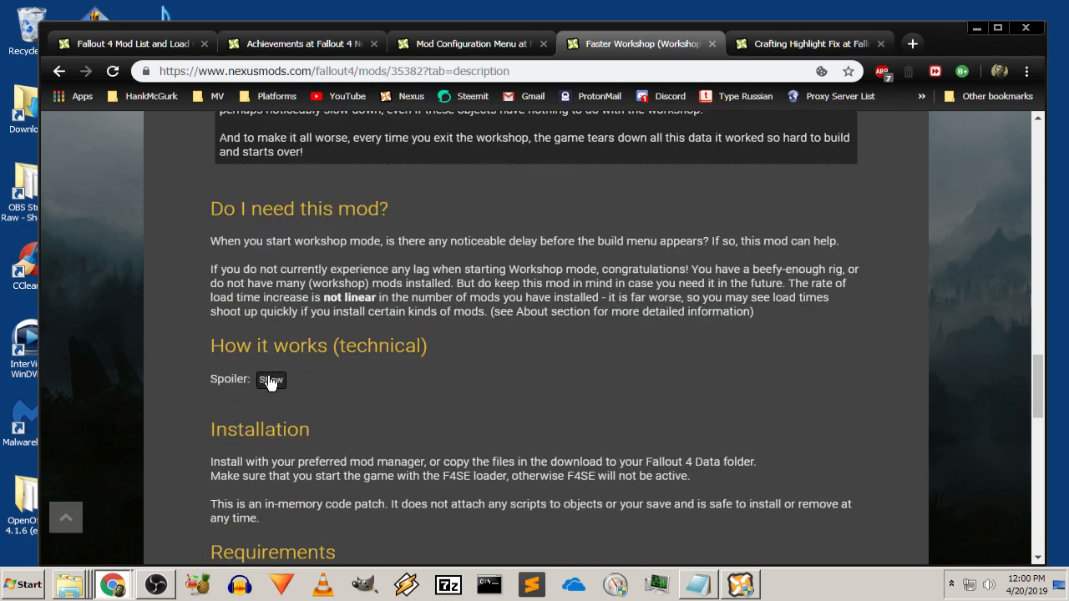
pyautogui.scroll(-5, 167, 389)
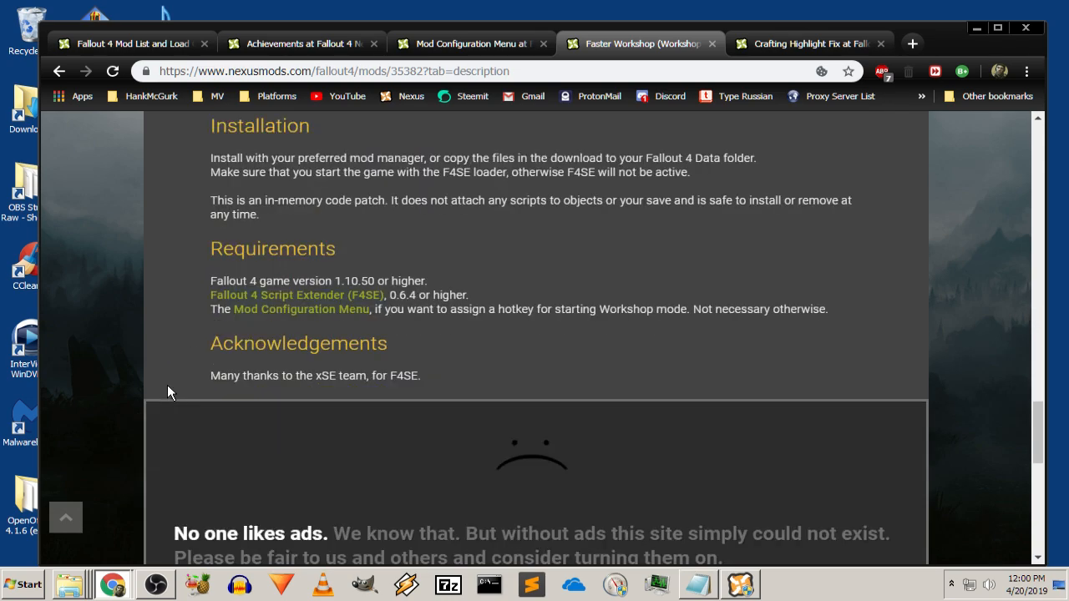
pyautogui.scroll(15, 175, 373)
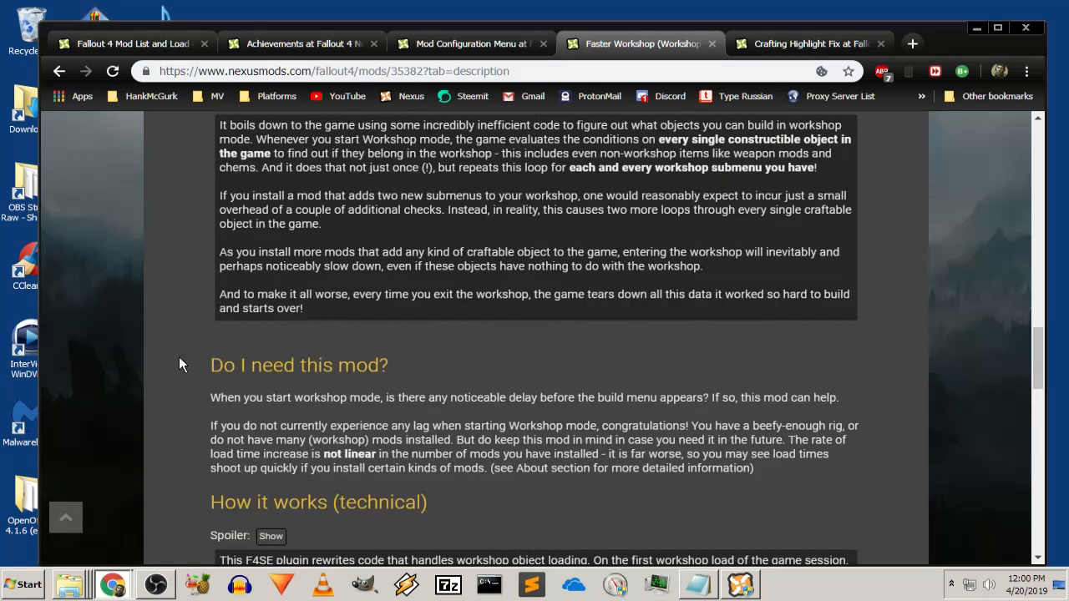
# Expand and review the Changelogs and Requirements sections of the Faster Workshop page
pyautogui.scroll(-1, 647, 382)
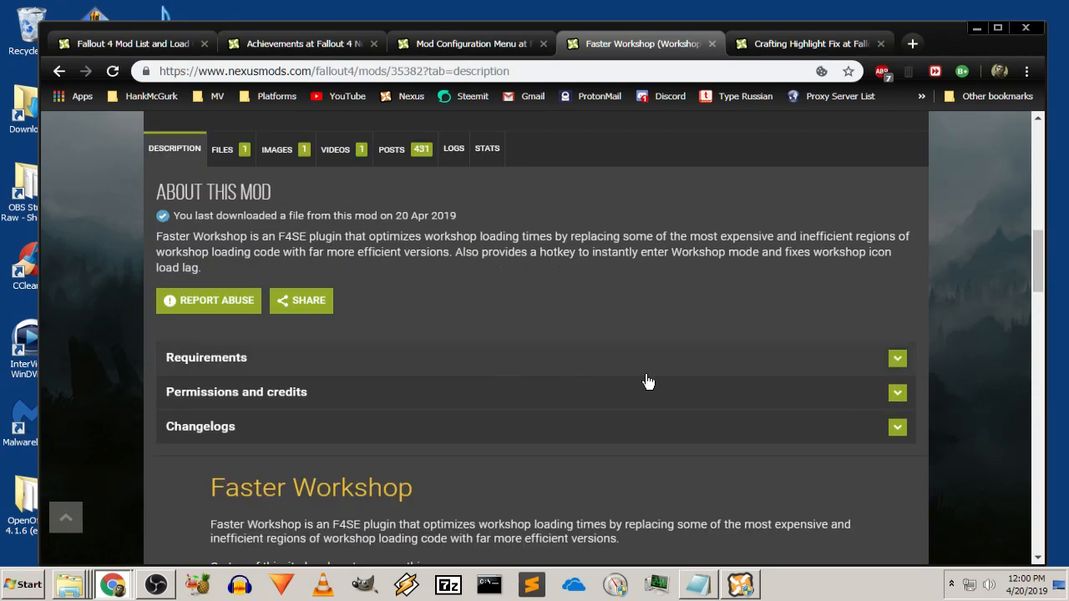
pyautogui.click(897, 425)
pyautogui.scroll(-2, 573, 314)
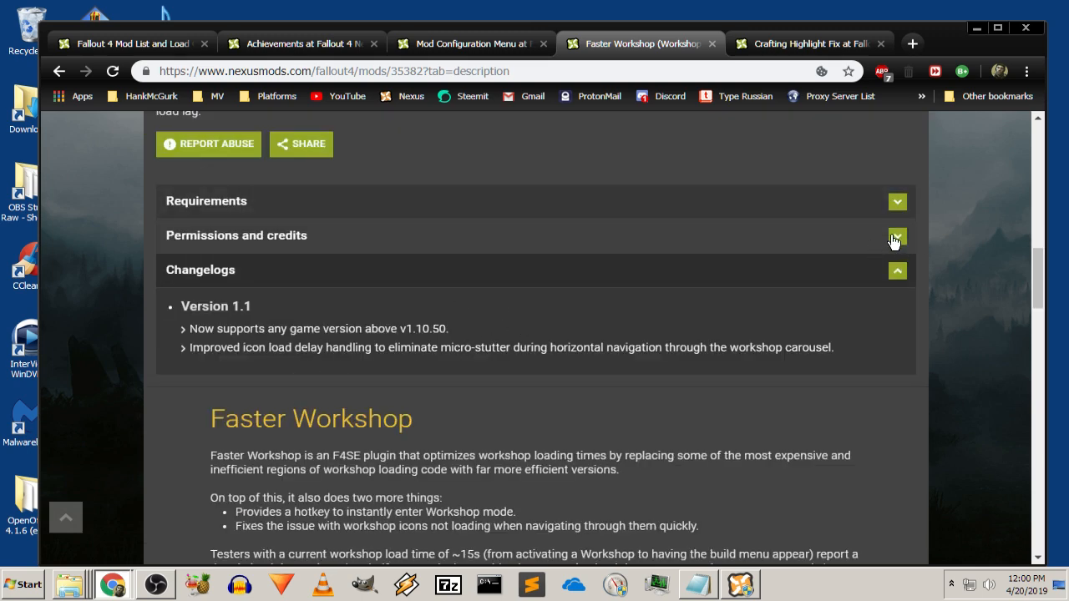
pyautogui.scroll(1, 897, 242)
pyautogui.click(897, 280)
pyautogui.scroll(-2, 127, 323)
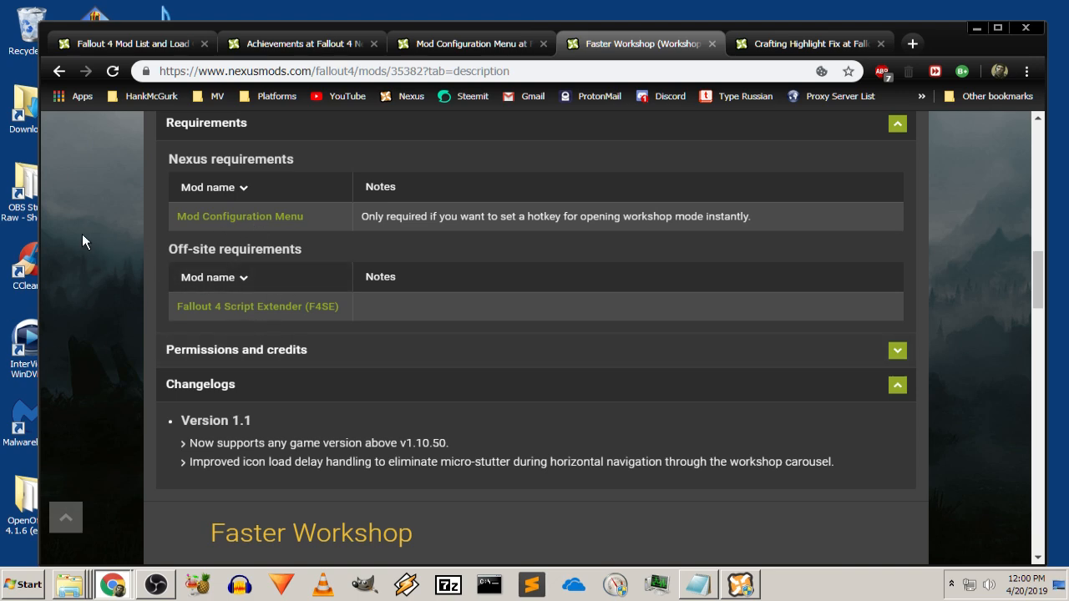
pyautogui.scroll(5, 81, 230)
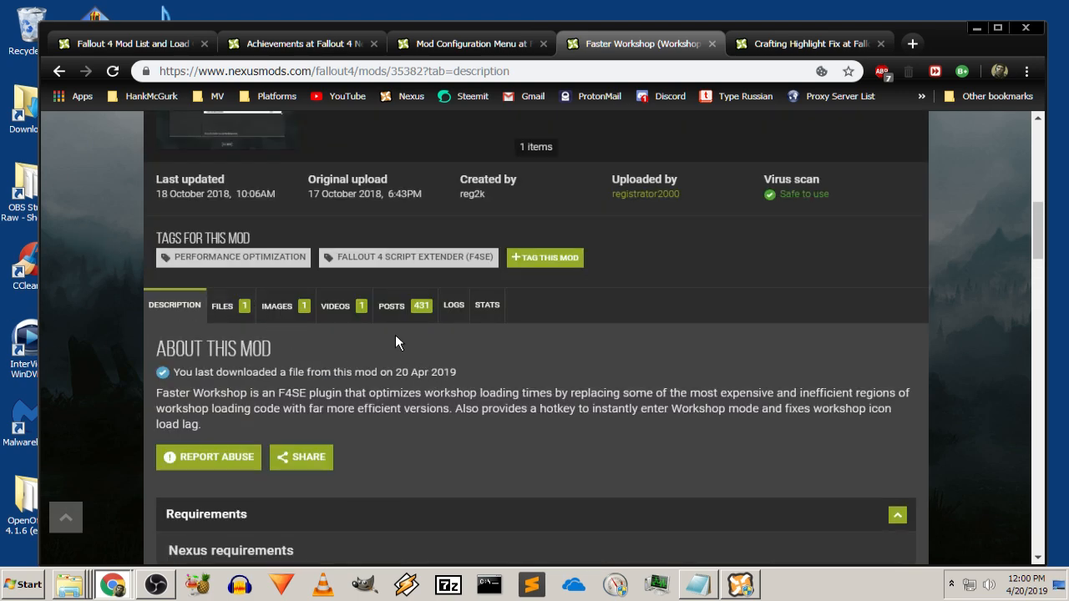
# Look through the Faster Workshop posts, including the author's FAQs and the user comments
pyautogui.click(399, 306)
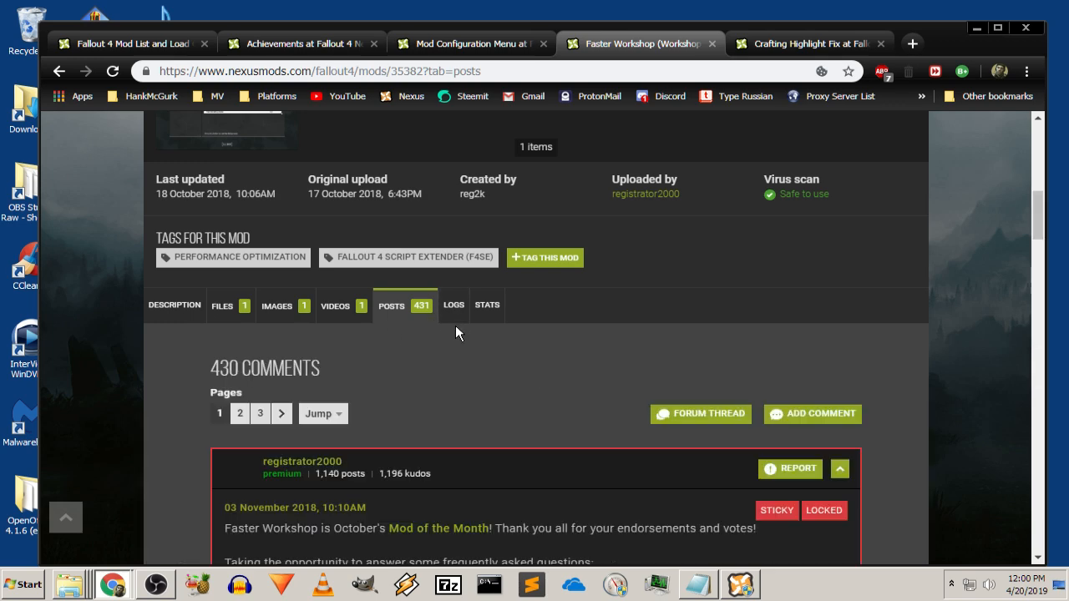
pyautogui.scroll(-2, 171, 358)
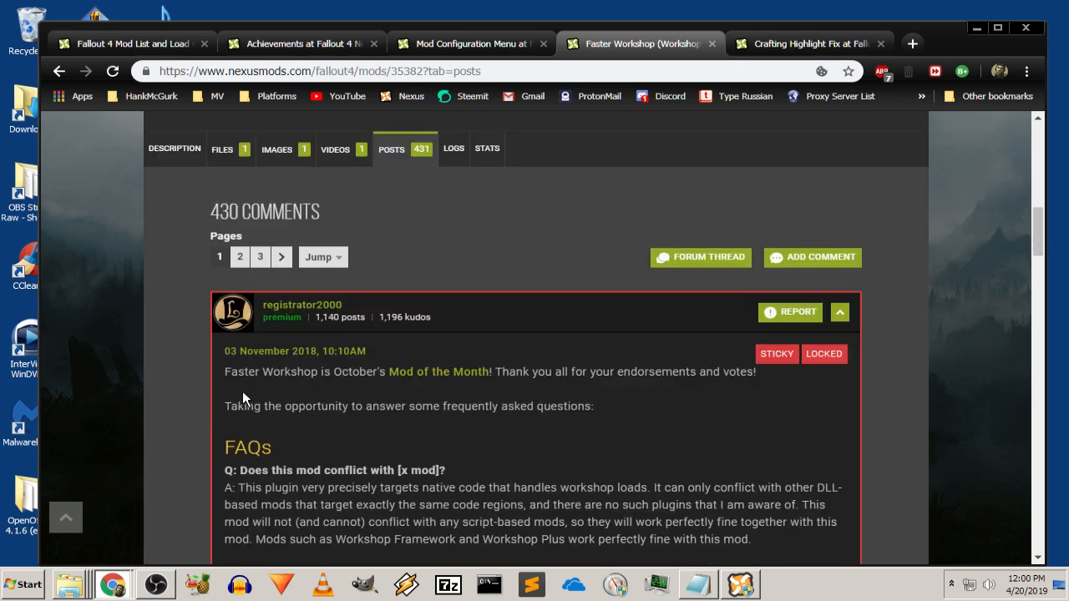
pyautogui.scroll(-6, 185, 378)
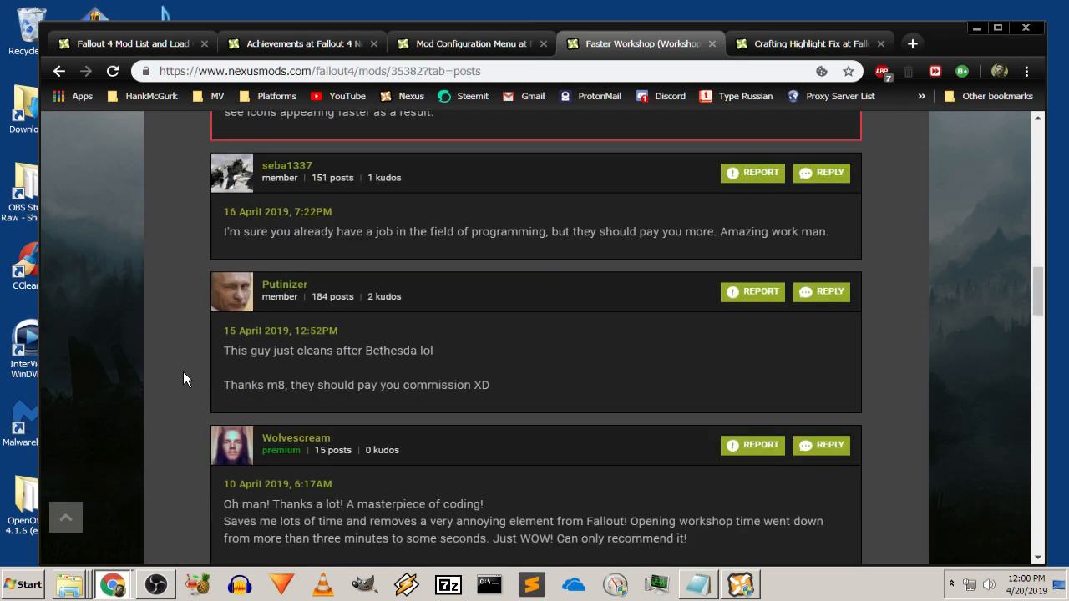
pyautogui.scroll(10, 182, 369)
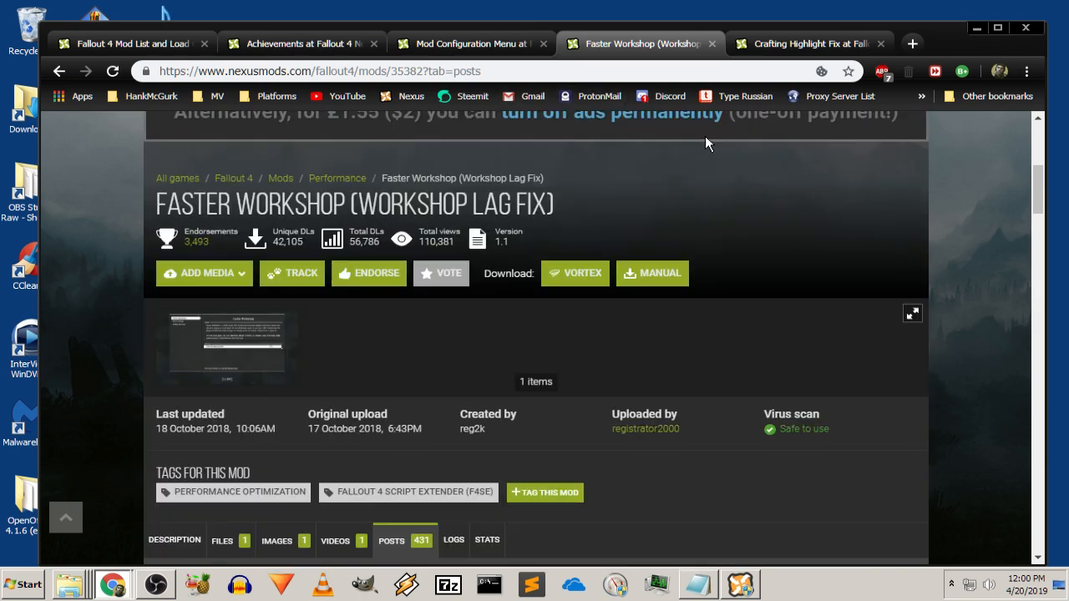
# Download the main file Crafting Highlight Fix 1.8.5 through the mod manager and close the download overlay on its page
pyautogui.click(774, 42)
pyautogui.scroll(-7, 97, 325)
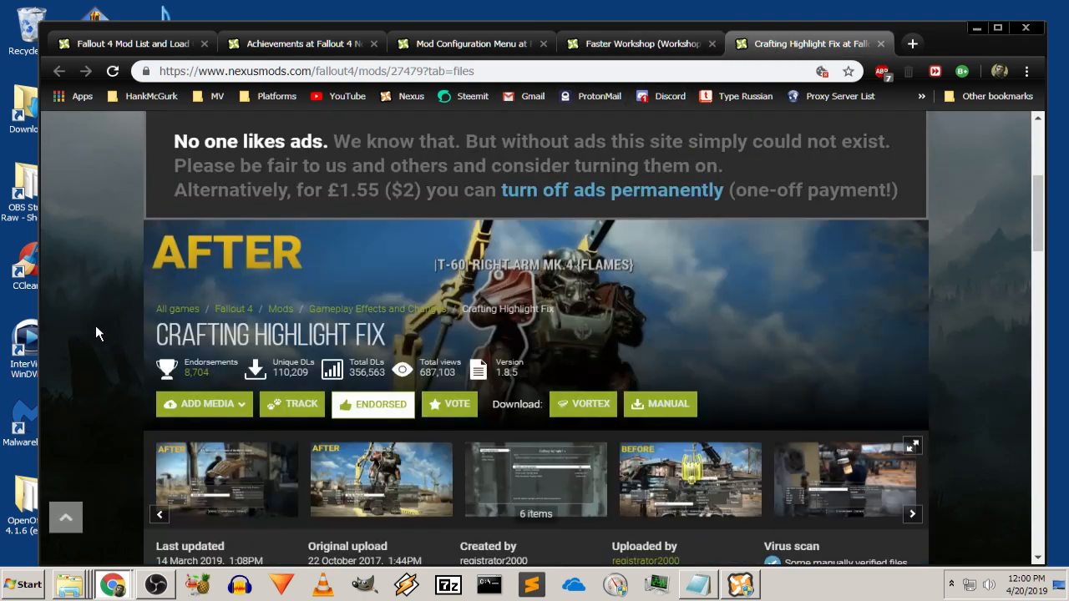
pyautogui.scroll(-2, 98, 334)
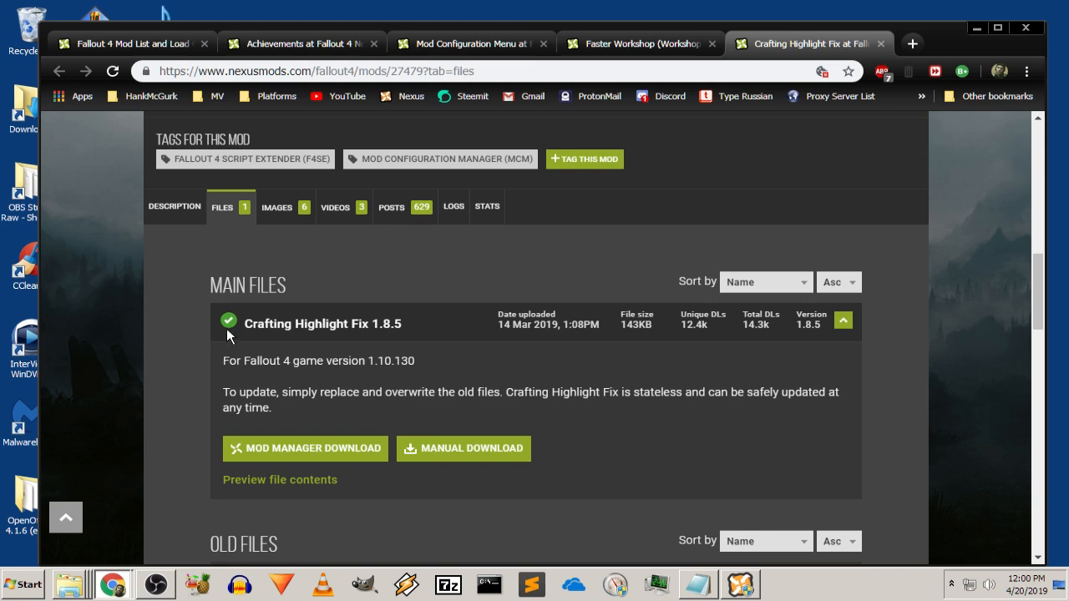
pyautogui.scroll(-1, 153, 334)
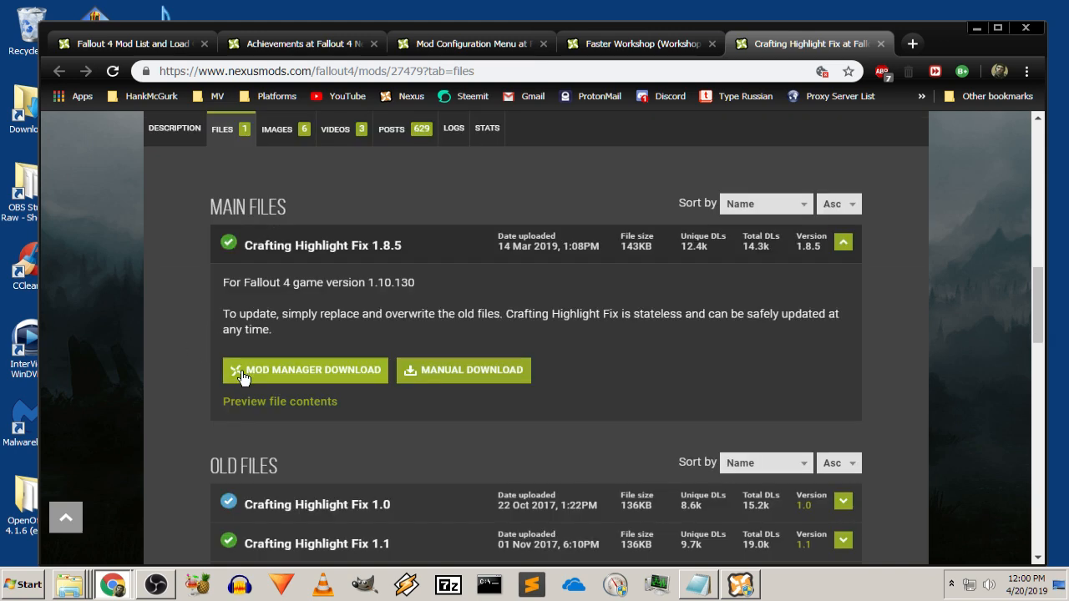
pyautogui.click(248, 372)
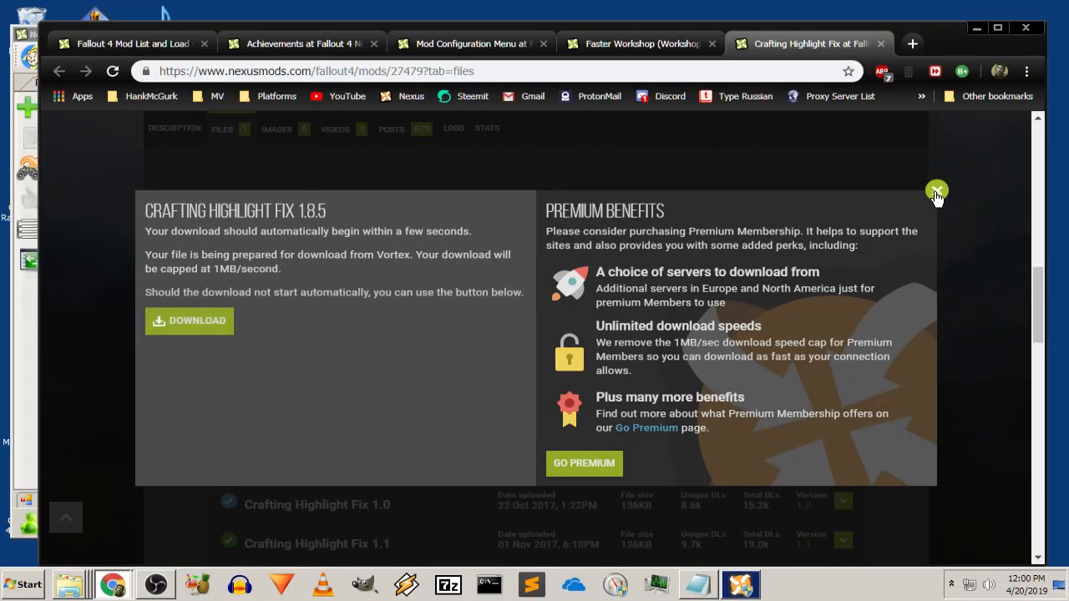
pyautogui.click(937, 192)
# Minimize the browser and Nexus Mod Manager to check the file copy progress, then return to the browser
pyautogui.click(976, 27)
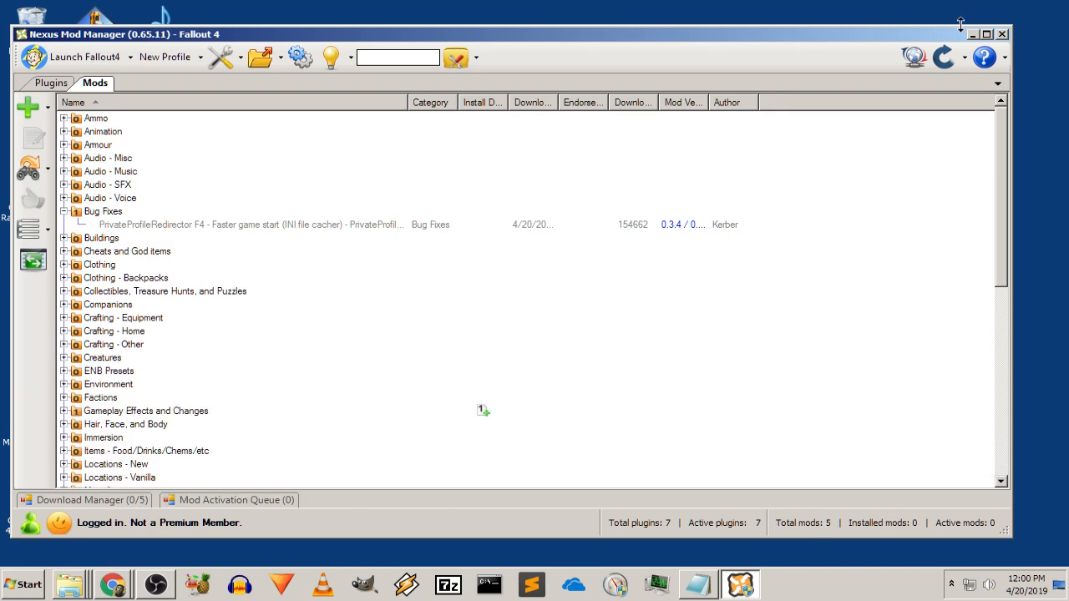
pyautogui.click(973, 34)
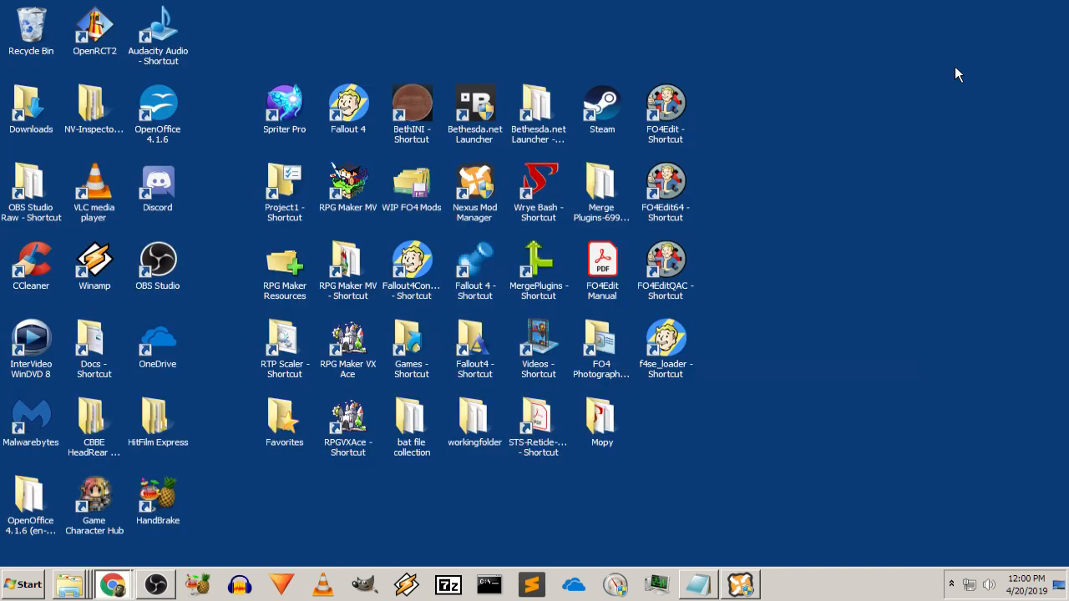
pyautogui.click(79, 564)
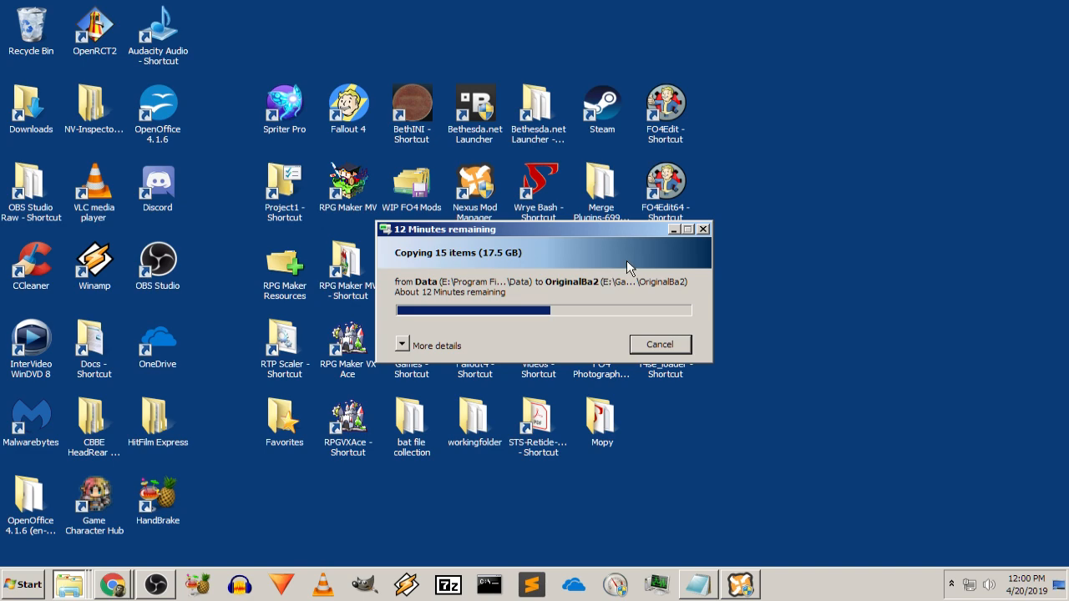
pyautogui.click(677, 229)
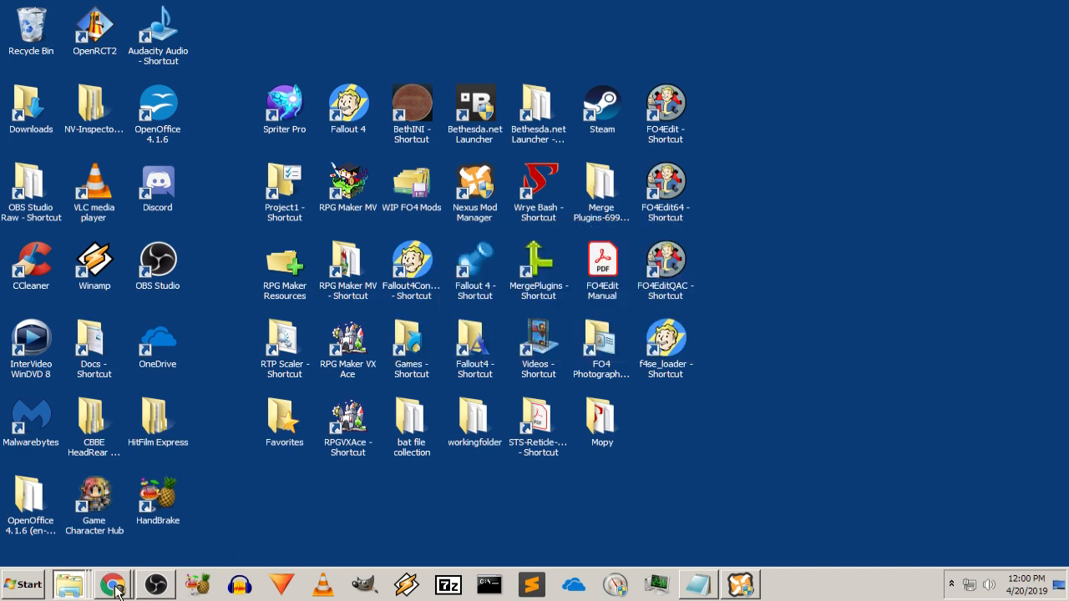
pyautogui.click(114, 578)
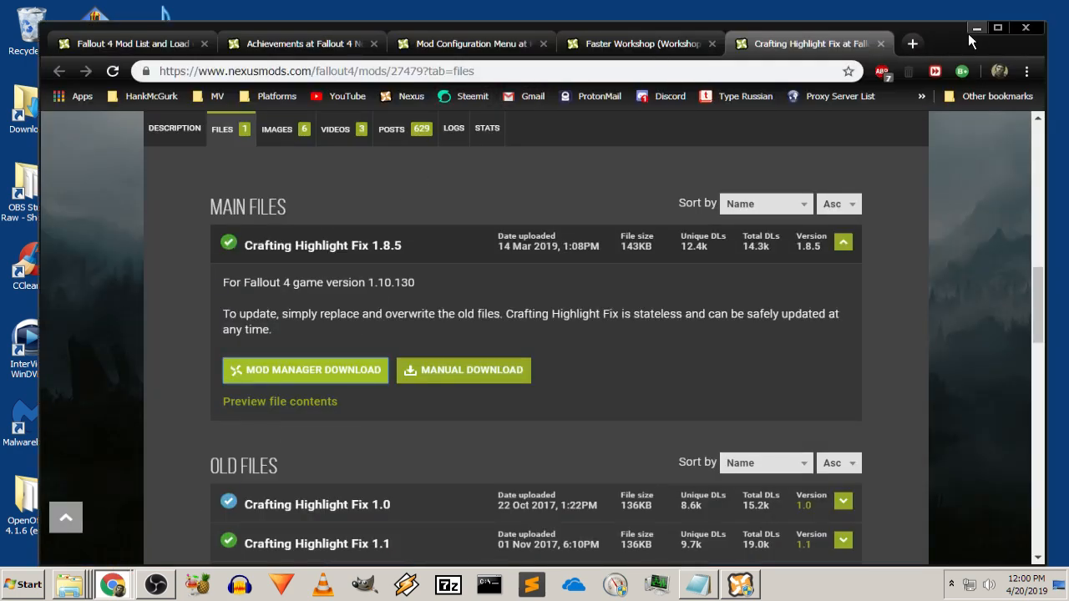
# Close the Crafting Highlight Fix, Faster Workshop, Mod Configuration Menu and Achievements tabs, keeping only the mod guide open
pyautogui.click(882, 44)
pyautogui.click(833, 43)
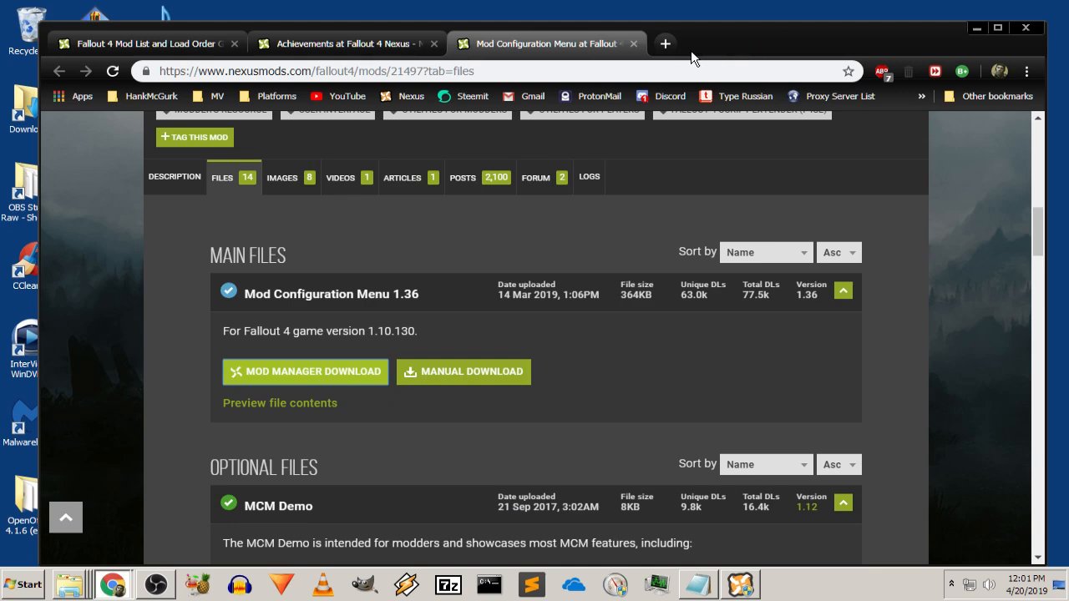
pyautogui.click(633, 44)
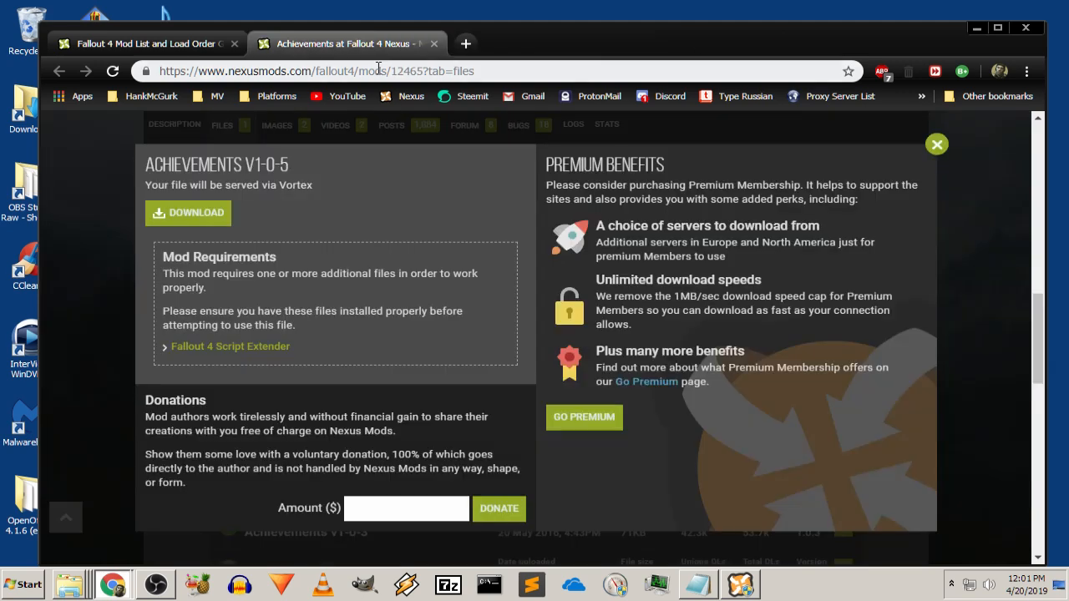
pyautogui.click(434, 43)
# Open the guide's group 2 links, Unofficial Fallout 4 Patch, Raw Input, Companion Stealth Distance Fix and Merged Mods - Fixes, in separate tabs
pyautogui.scroll(-1, 218, 278)
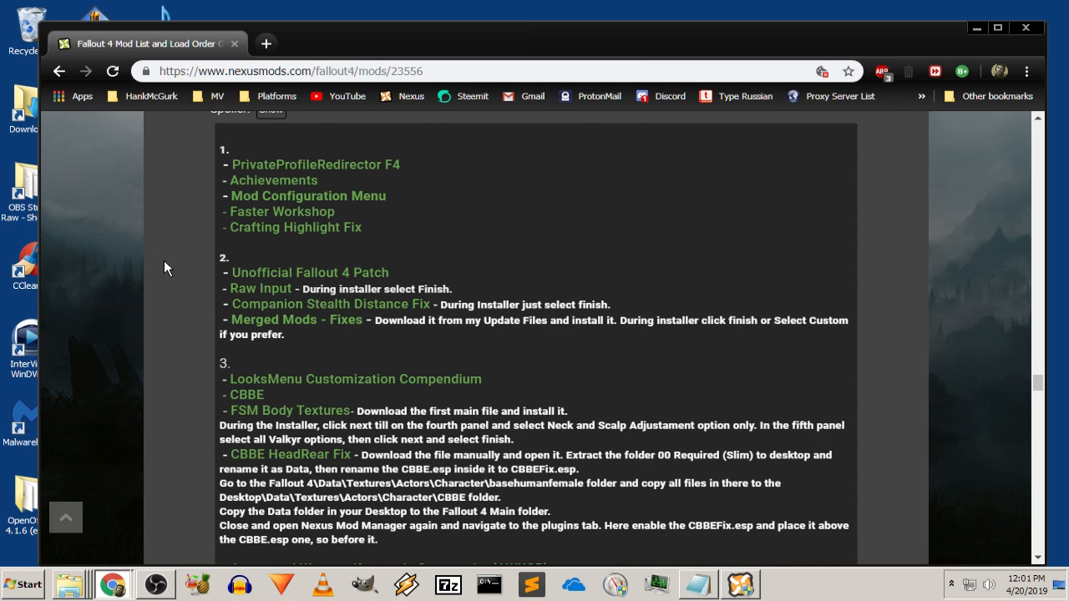
pyautogui.rightClick(283, 272)
pyautogui.click(317, 284)
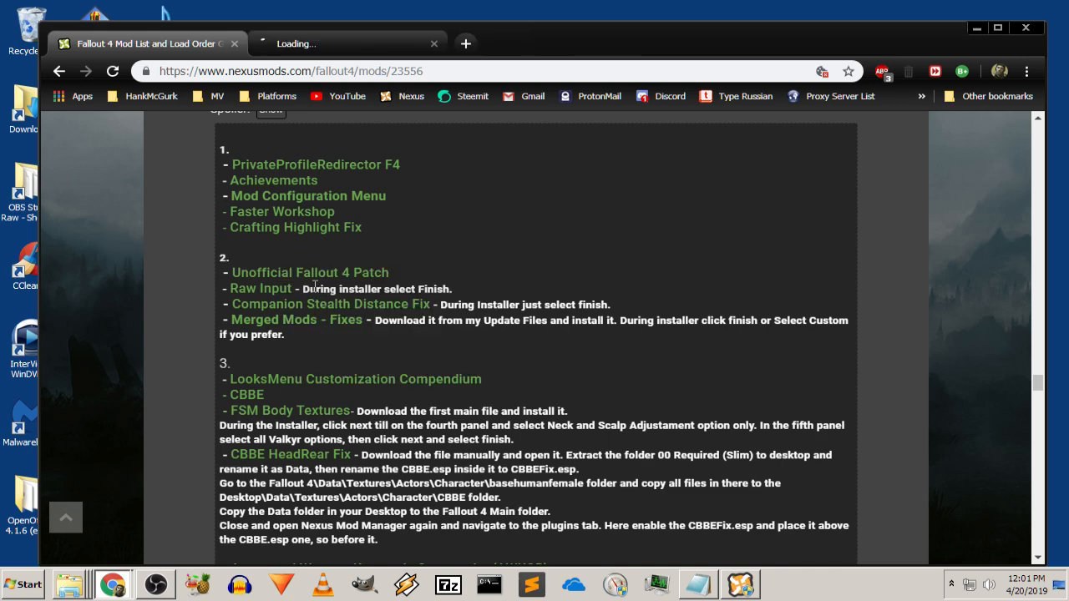
pyautogui.rightClick(244, 290)
pyautogui.click(276, 306)
pyautogui.rightClick(272, 303)
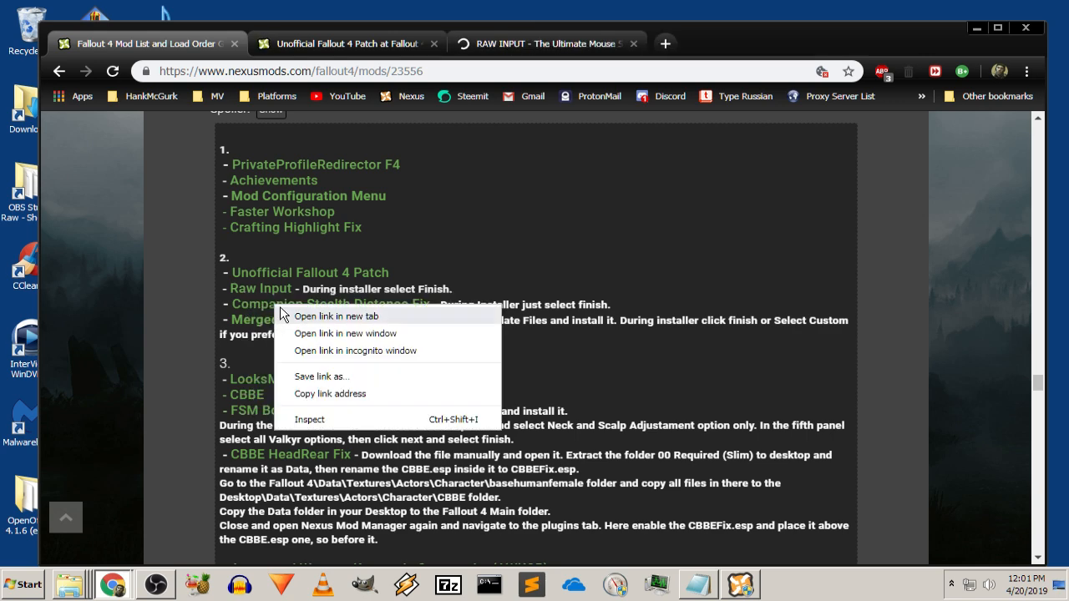
pyautogui.click(290, 314)
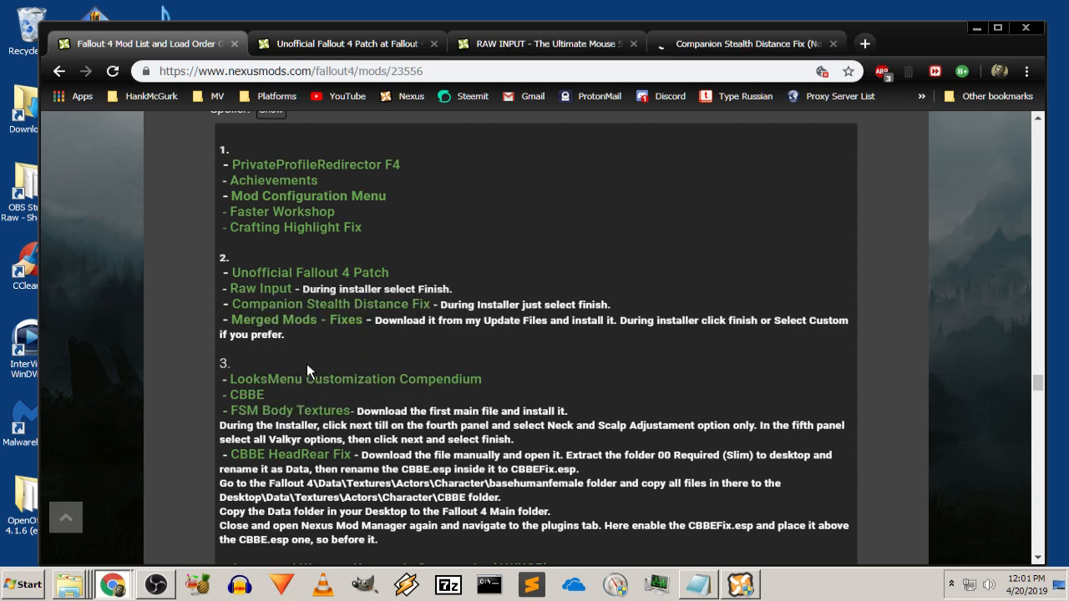
pyautogui.rightClick(309, 328)
pyautogui.click(318, 333)
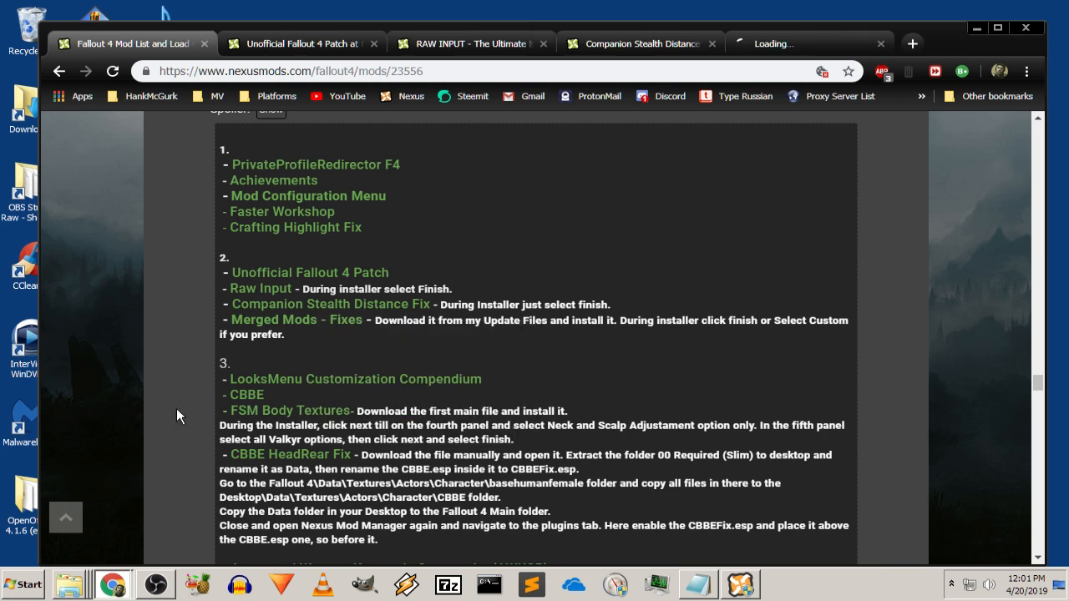
# Download the main file Unofficial Fallout 4 Patch 2.0.7 through the mod manager and close the download overlay
pyautogui.click(284, 43)
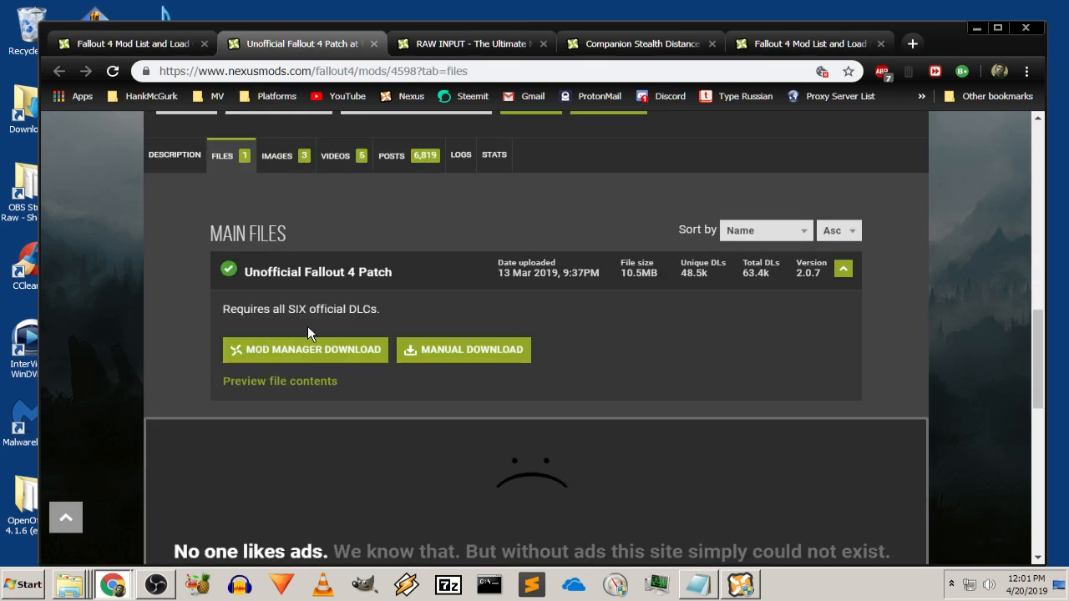
pyautogui.click(305, 351)
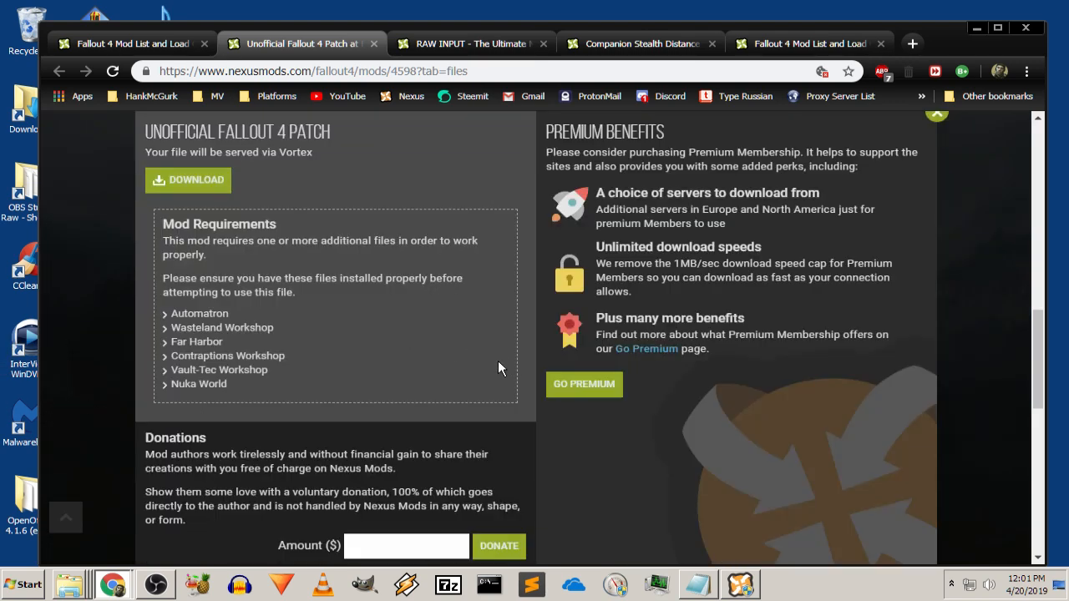
pyautogui.scroll(-1, 241, 184)
pyautogui.scroll(1, 219, 171)
pyautogui.scroll(2, 860, 314)
pyautogui.click(937, 269)
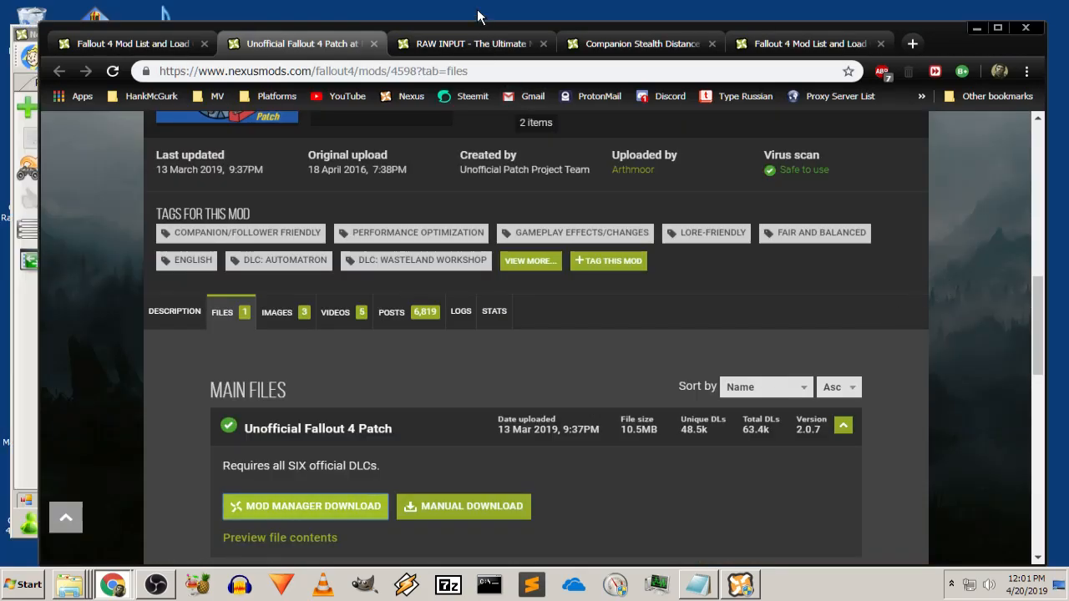
# Download the main file RAW INPUT - NMM Installer 2.4 through the mod manager and close its download overlay
pyautogui.click(474, 40)
pyautogui.scroll(-12, 218, 371)
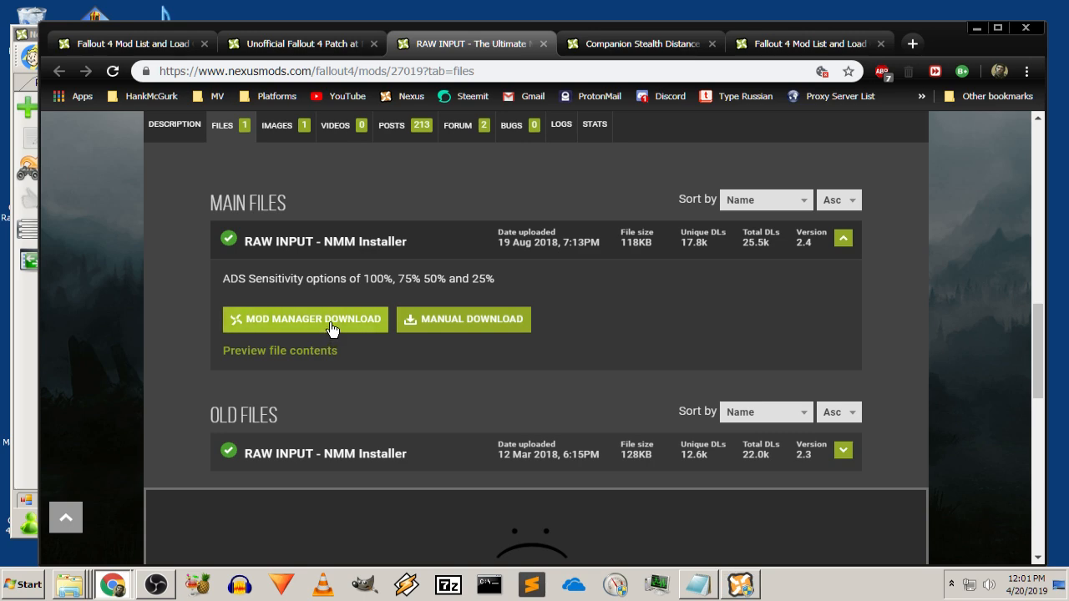
pyautogui.click(332, 327)
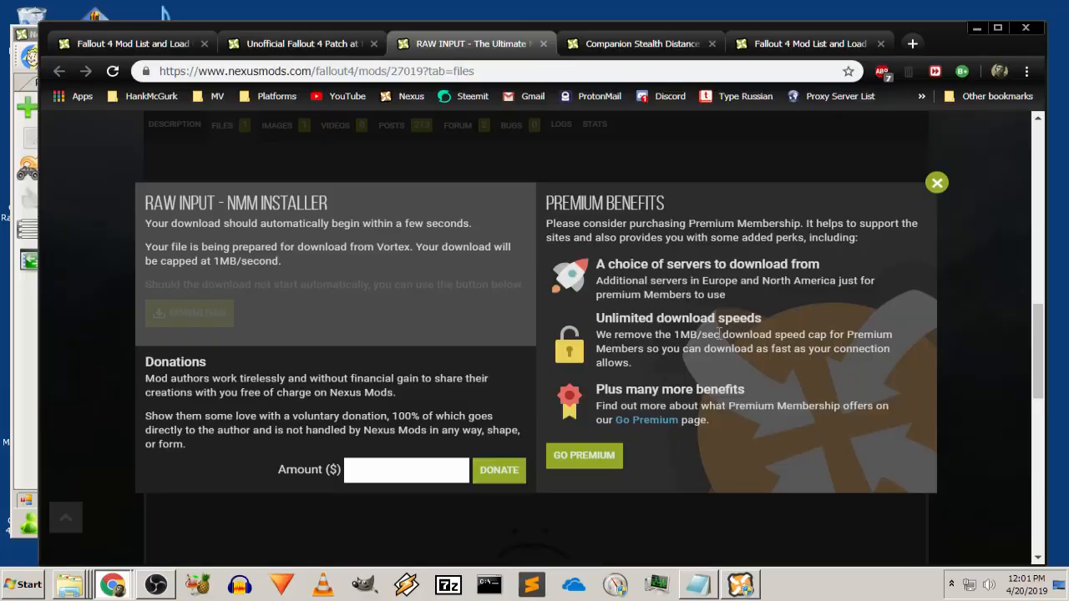
pyautogui.click(937, 182)
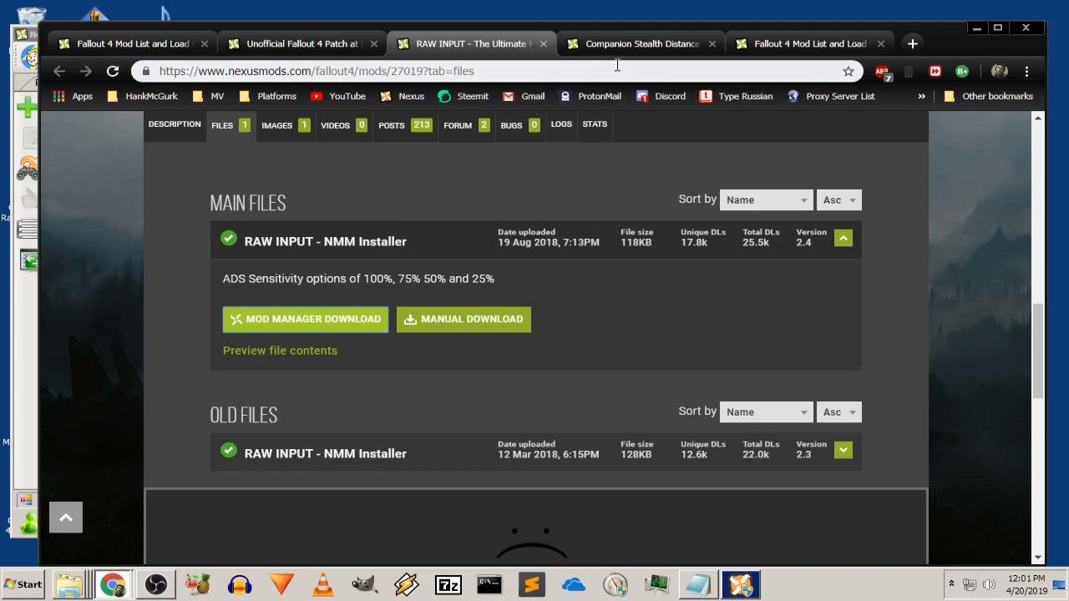
# Download Follower Stealth Distance Fixes - Now with Dog Leash 4.1 through the mod manager, then minimize Nexus Mod Manager and close the download overlay
pyautogui.click(644, 43)
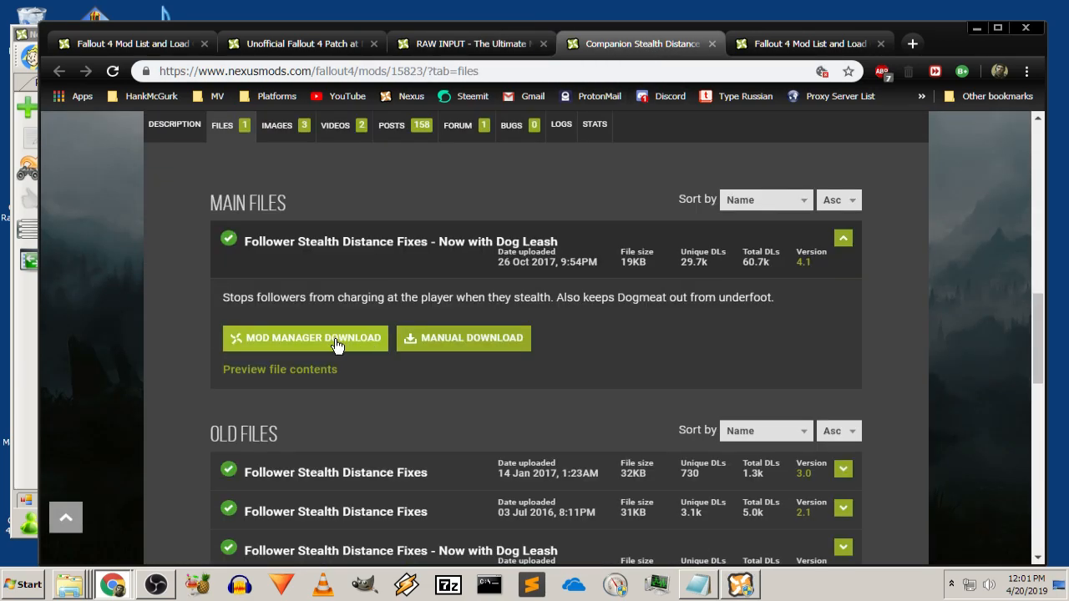
pyautogui.click(338, 344)
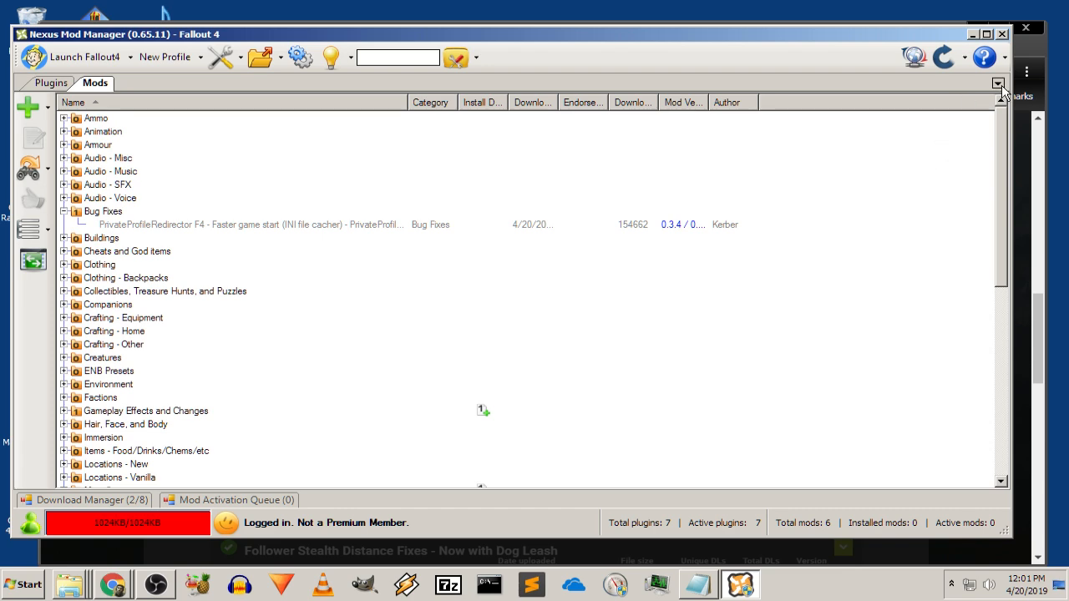
pyautogui.click(972, 34)
pyautogui.click(936, 192)
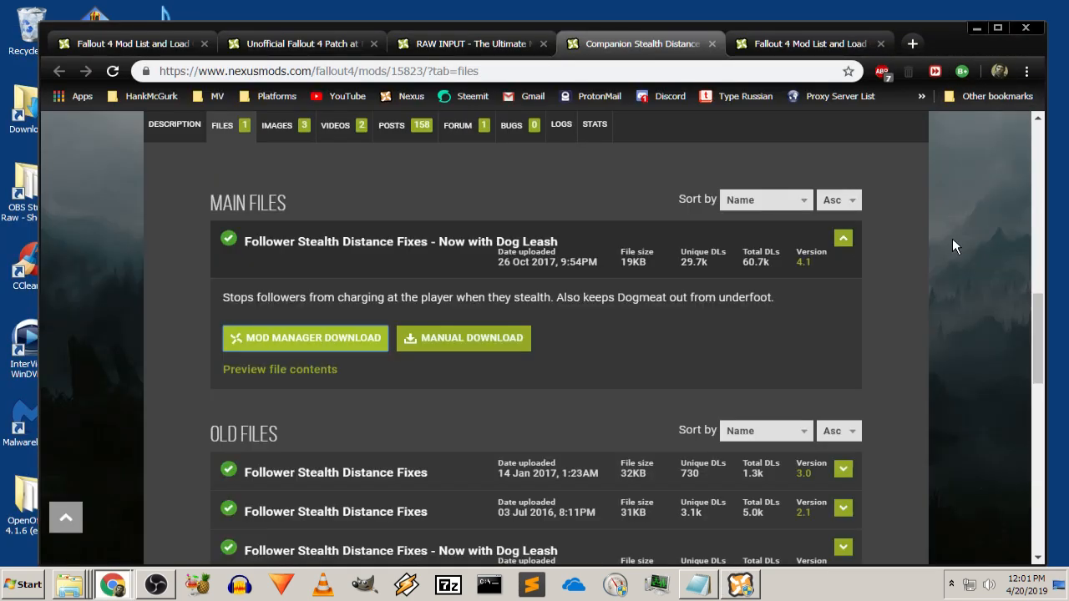
# Download the update file 1. Merged Mods - Fixes - Fomod from the guide's files through the mod manager and dismiss the manager window and overlay
pyautogui.click(825, 42)
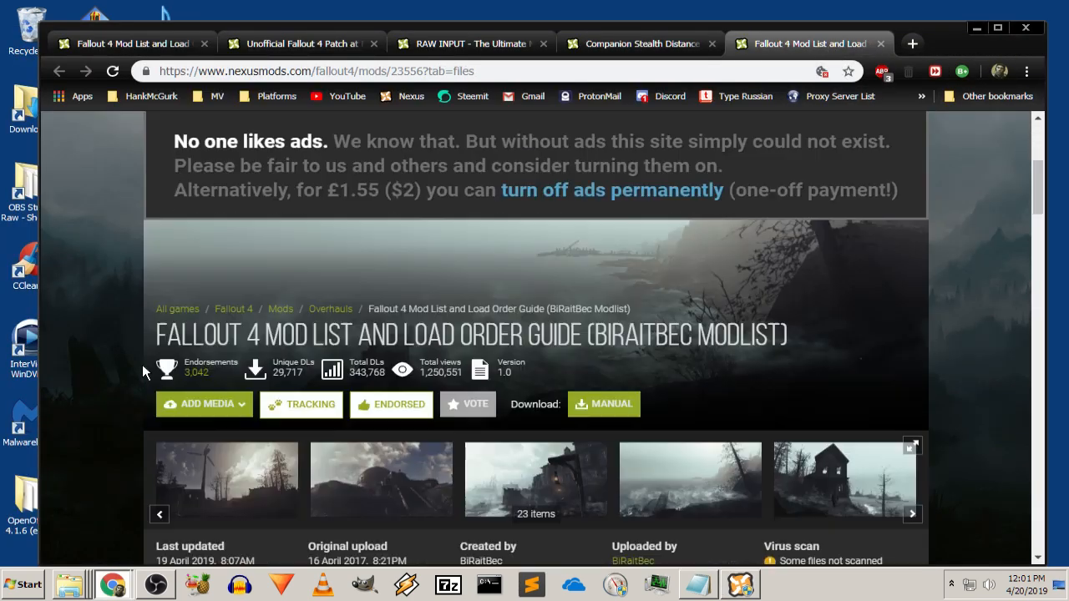
pyautogui.scroll(-10, 97, 369)
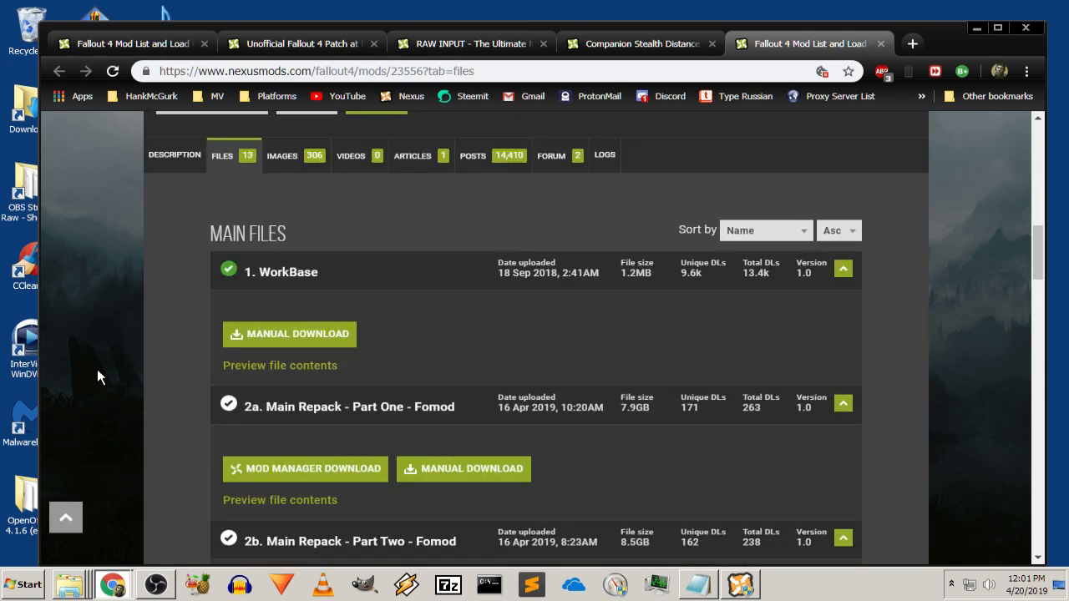
pyautogui.scroll(-4, 132, 373)
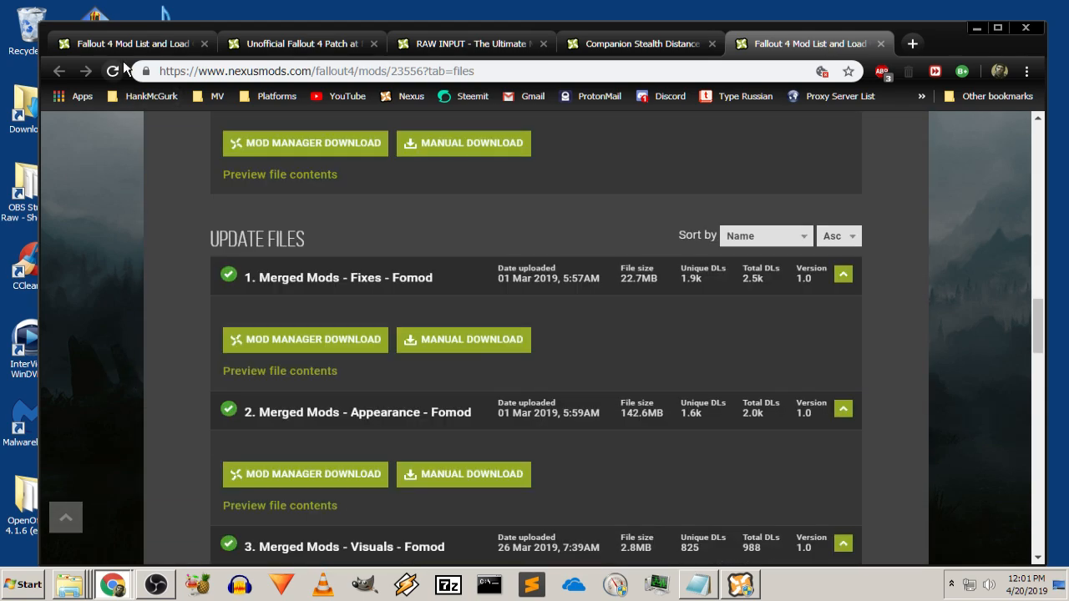
pyautogui.click(140, 44)
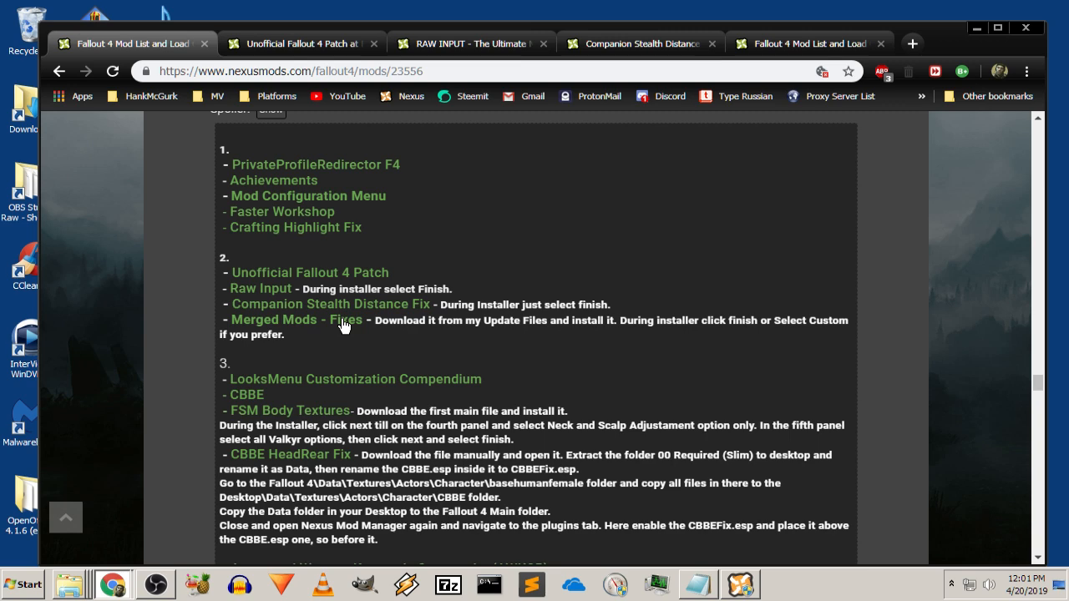
pyautogui.click(783, 46)
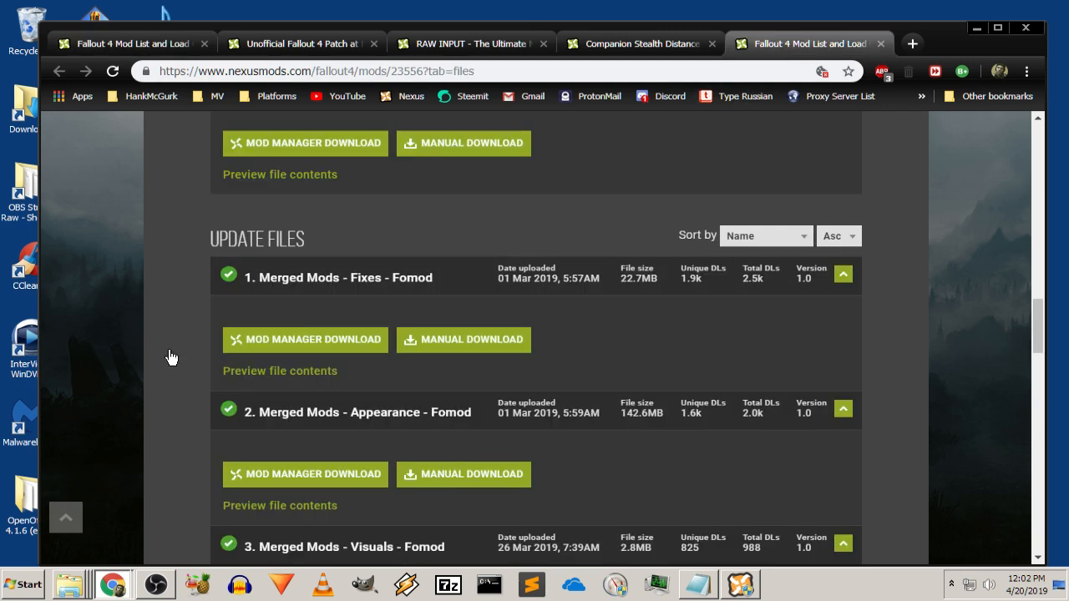
pyautogui.click(332, 343)
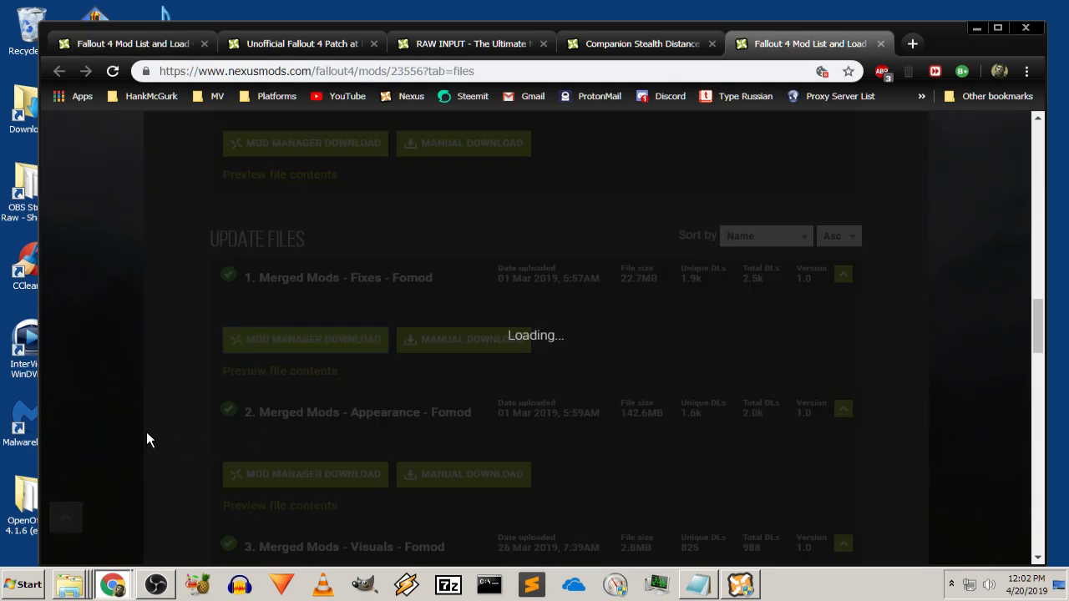
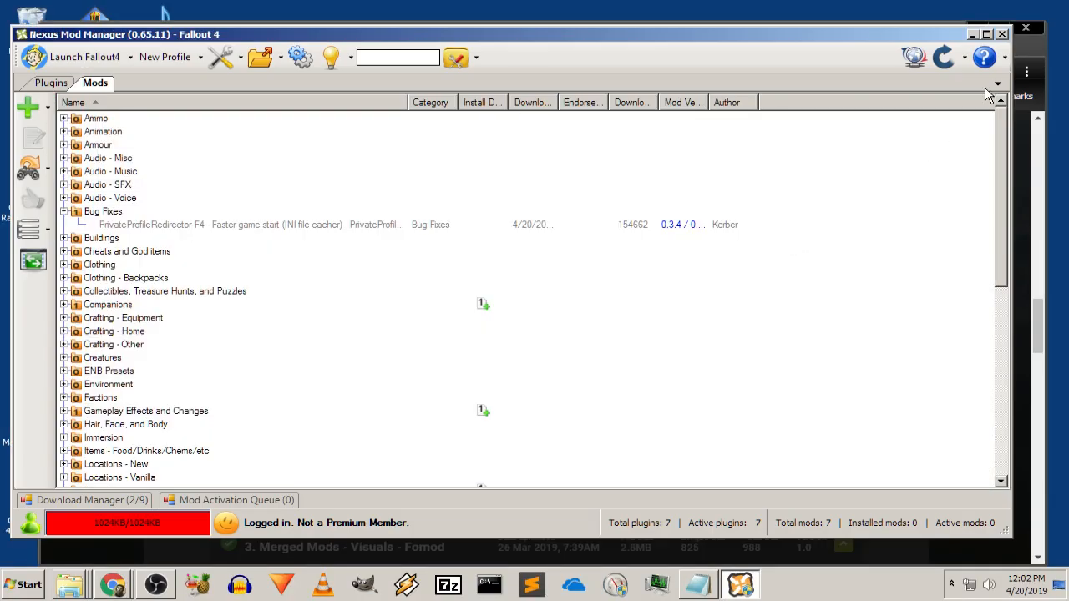
pyautogui.click(973, 35)
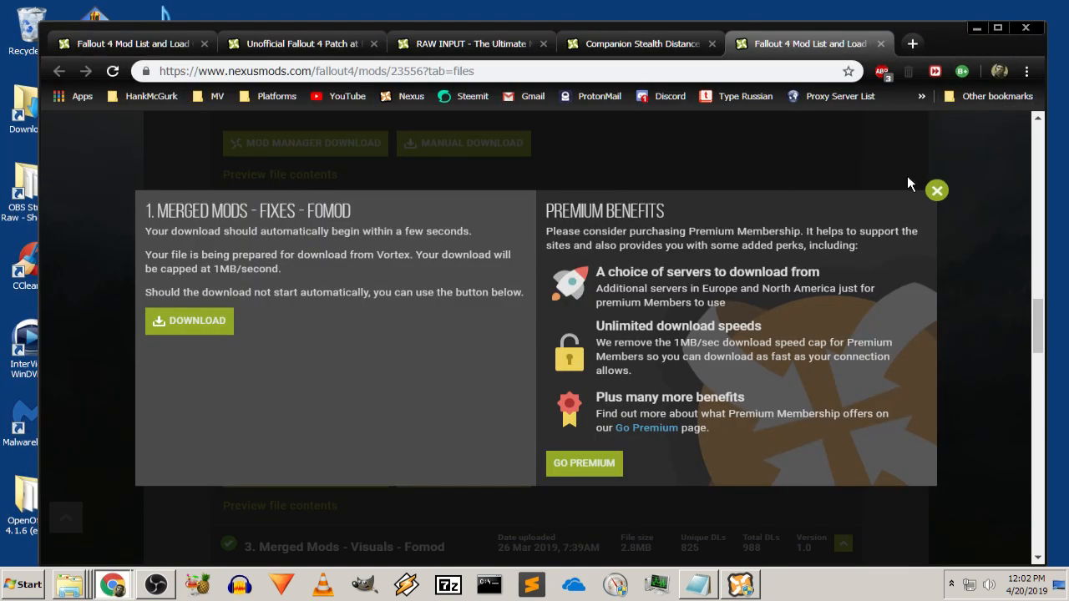
pyautogui.click(937, 194)
# View the guide's forum topics and its list of mod articles
pyautogui.scroll(15, 905, 247)
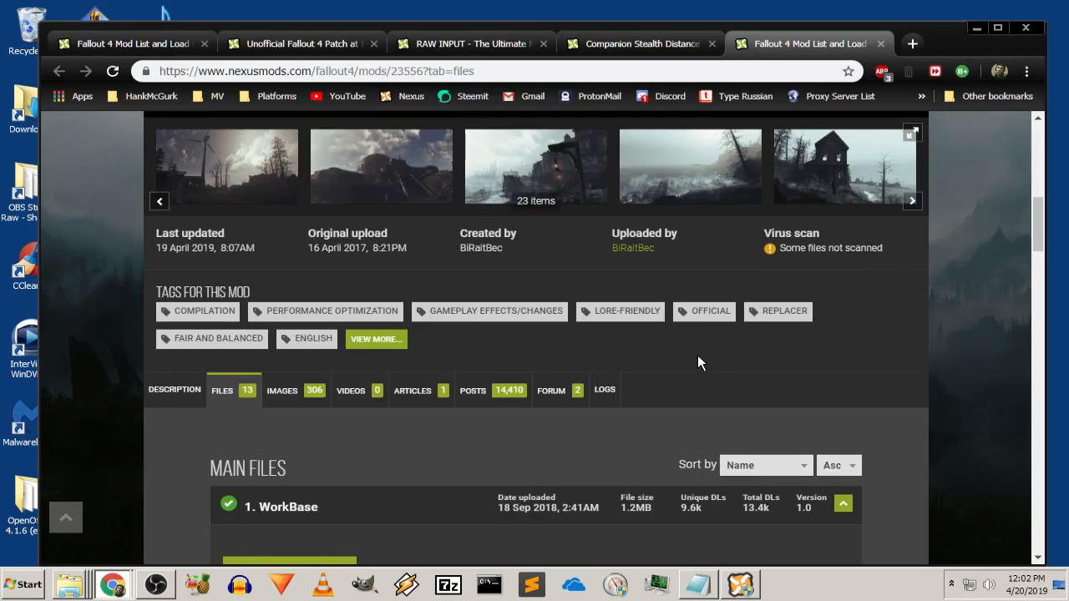
pyautogui.click(571, 390)
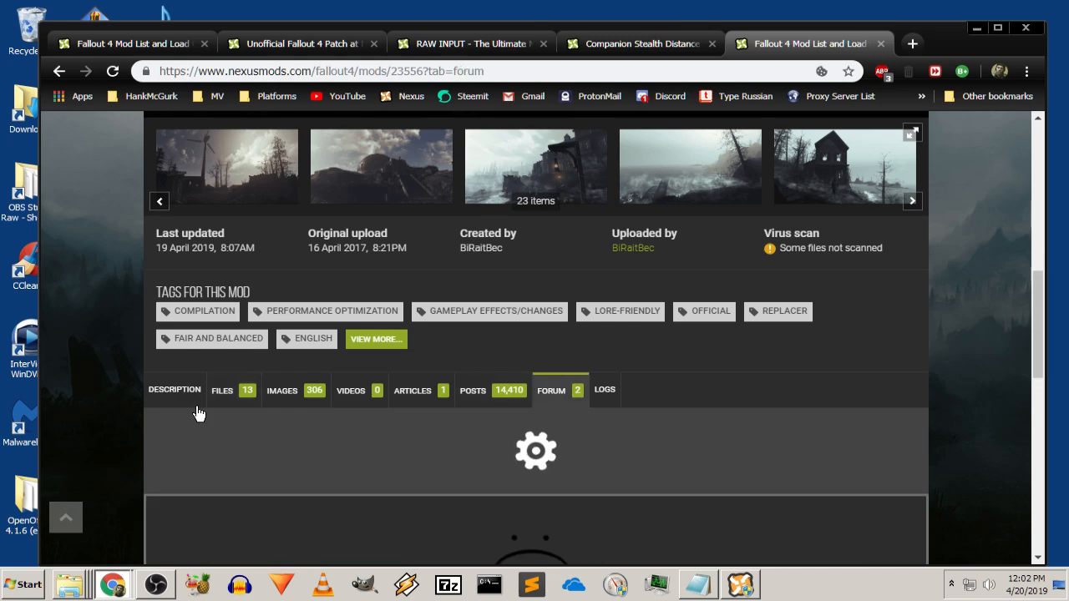
pyautogui.scroll(-3, 185, 410)
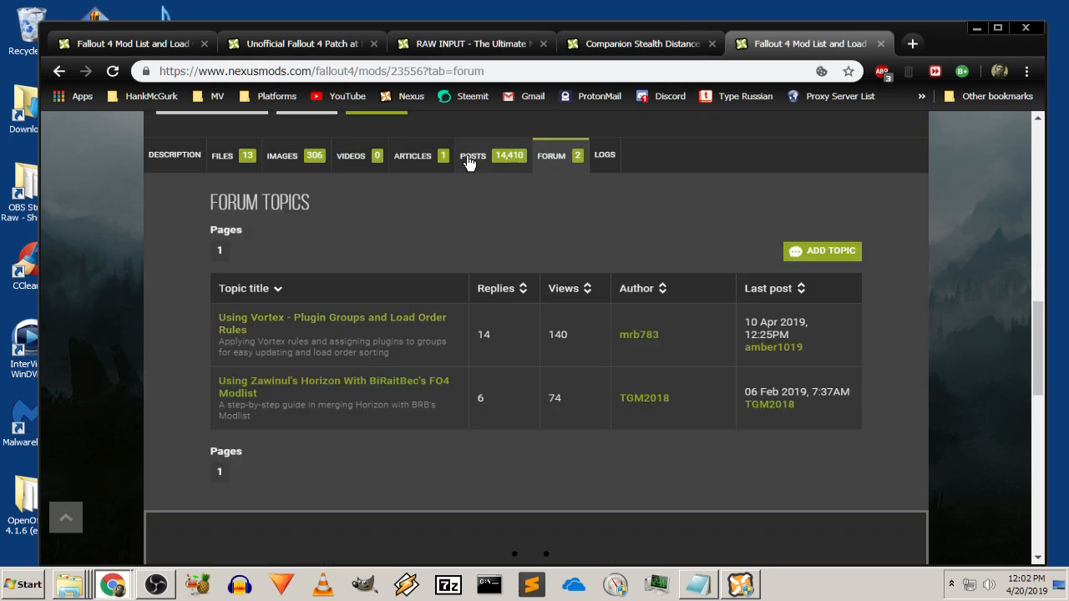
pyautogui.click(411, 157)
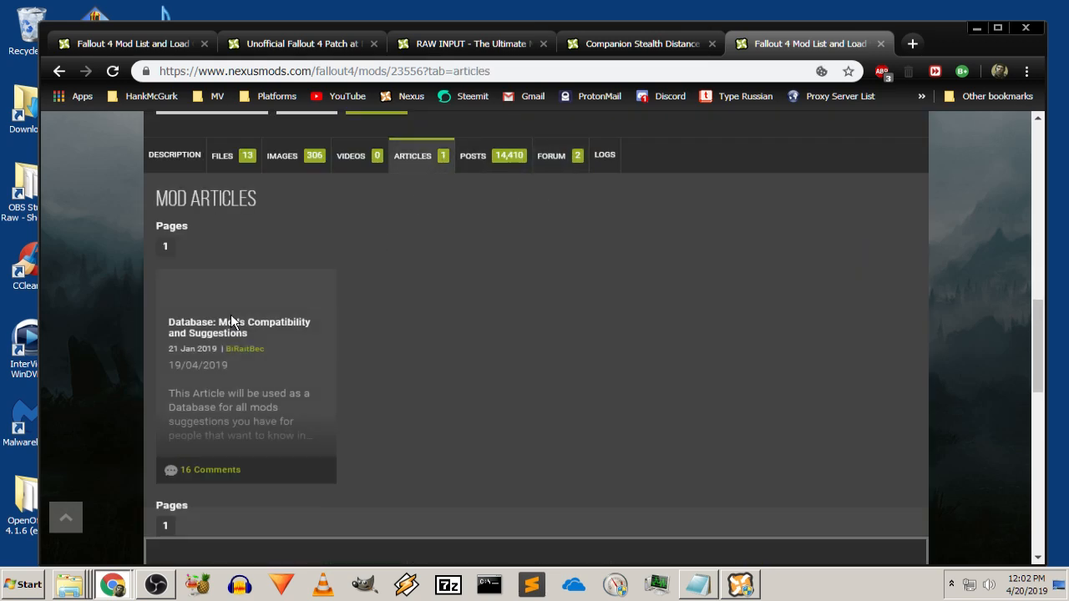
# Read the article Database: Mods Compatibility and Suggestions, including the alphabetical mod ratings and the user comments
pyautogui.click(238, 333)
pyautogui.scroll(-5, 592, 361)
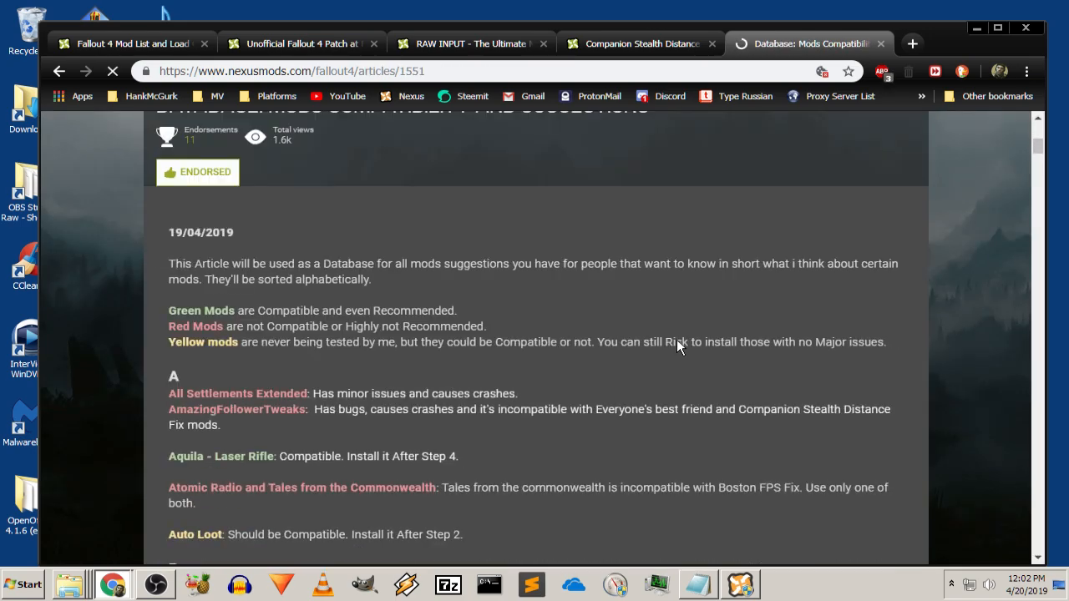
pyautogui.scroll(-20, 677, 344)
pyautogui.scroll(-20, 664, 344)
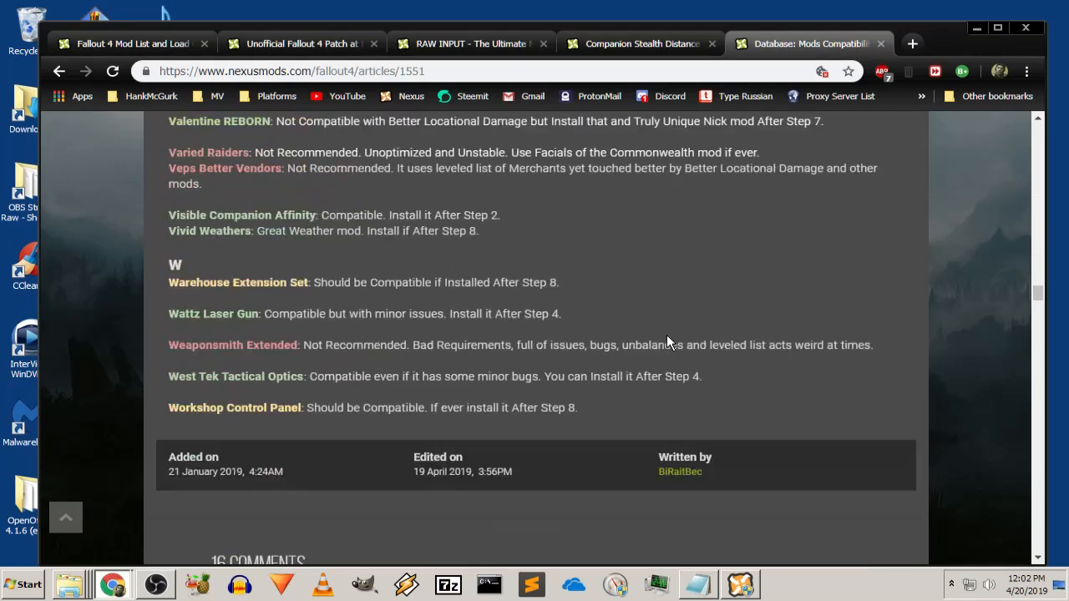
pyautogui.scroll(-20, 666, 335)
pyautogui.scroll(-20, 655, 330)
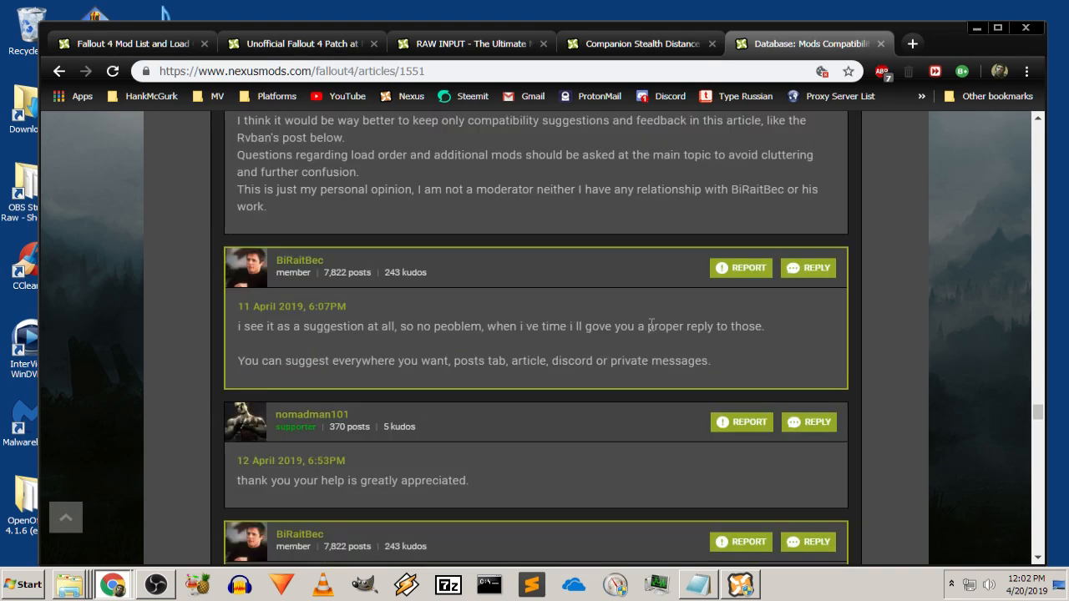
pyautogui.scroll(-20, 652, 324)
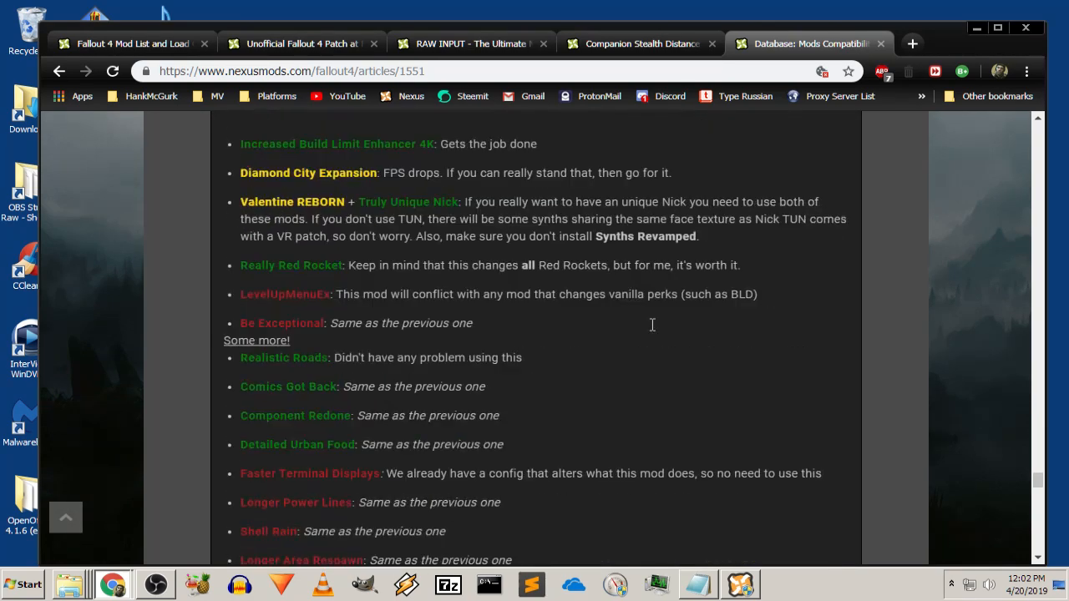
pyautogui.scroll(-20, 652, 325)
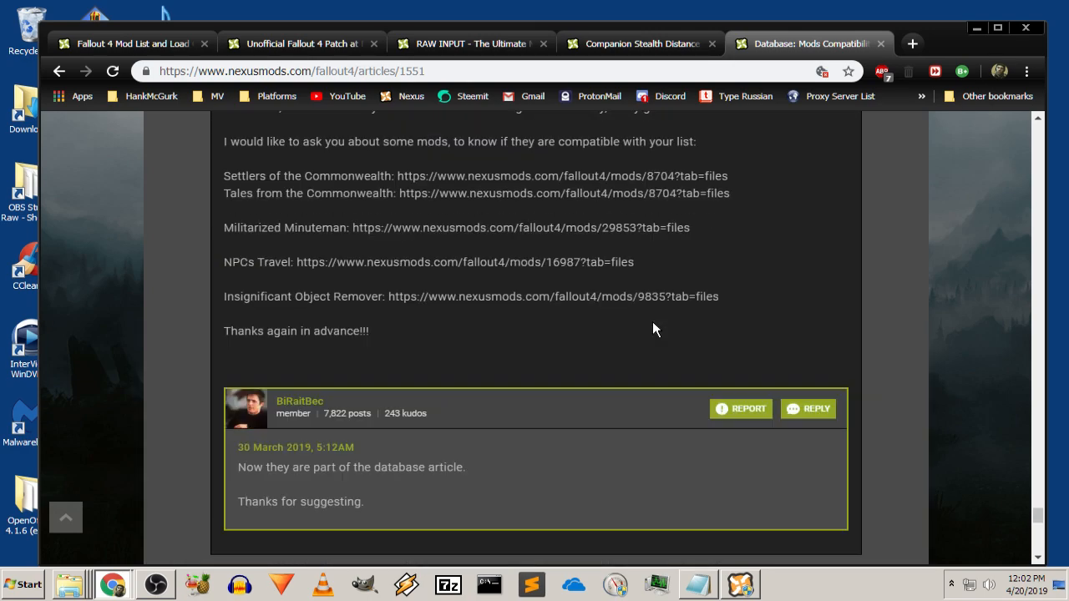
pyautogui.scroll(20, 652, 329)
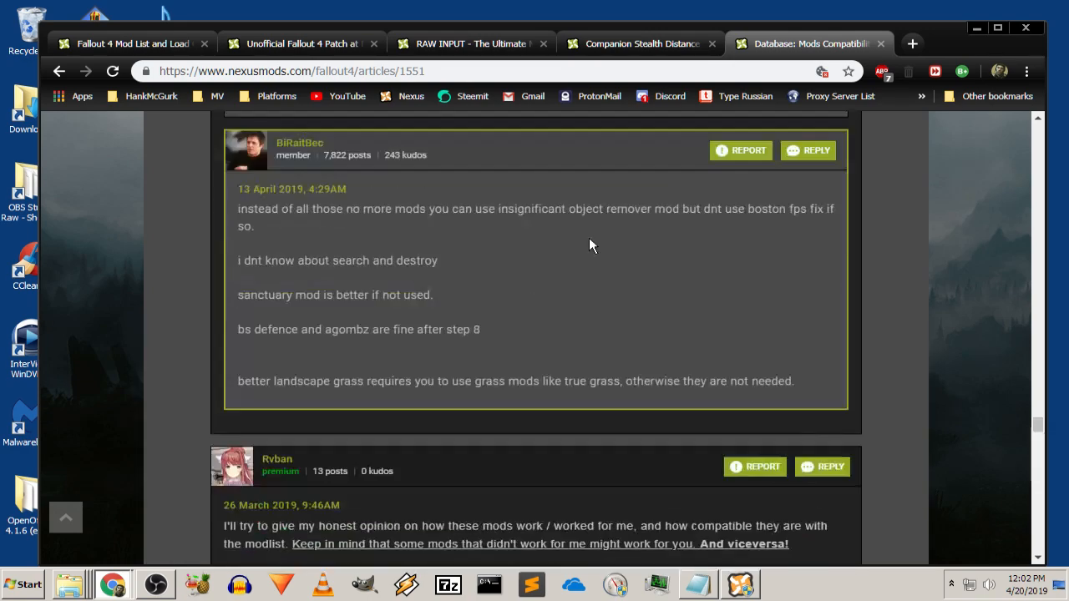
pyautogui.scroll(20, 591, 246)
pyautogui.scroll(20, 659, 323)
pyautogui.scroll(15, 687, 355)
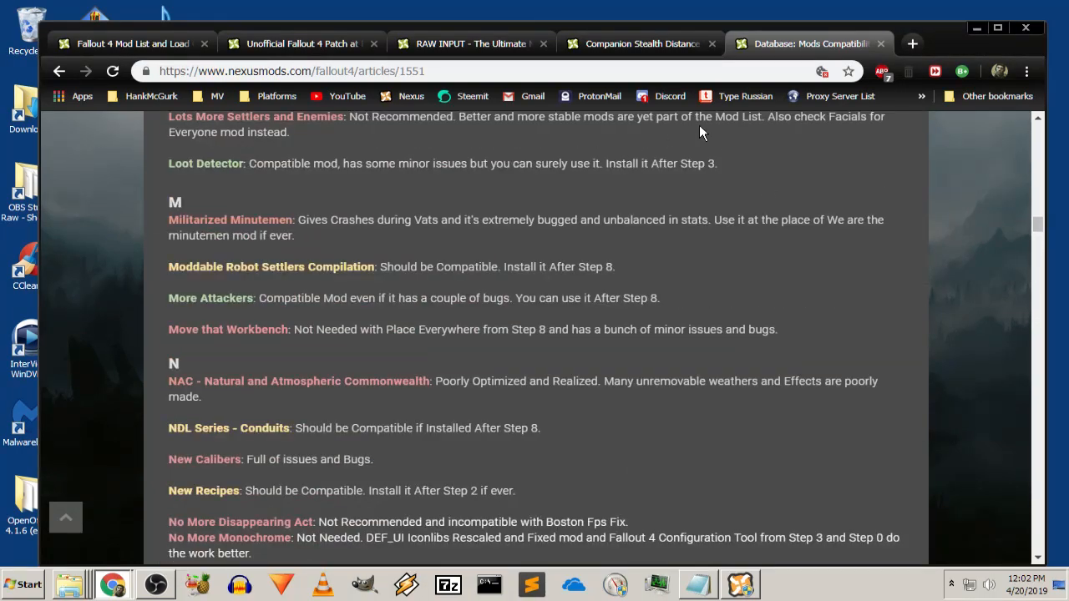
# Open Discord in the current tab and log in with the prefilled account credentials
pyautogui.click(664, 96)
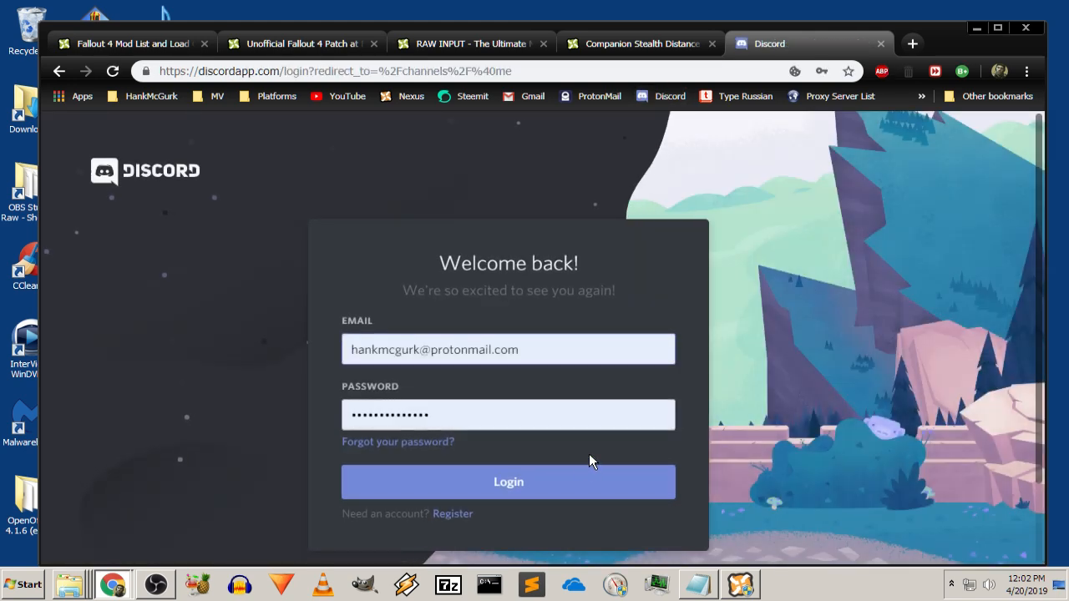
pyautogui.click(515, 485)
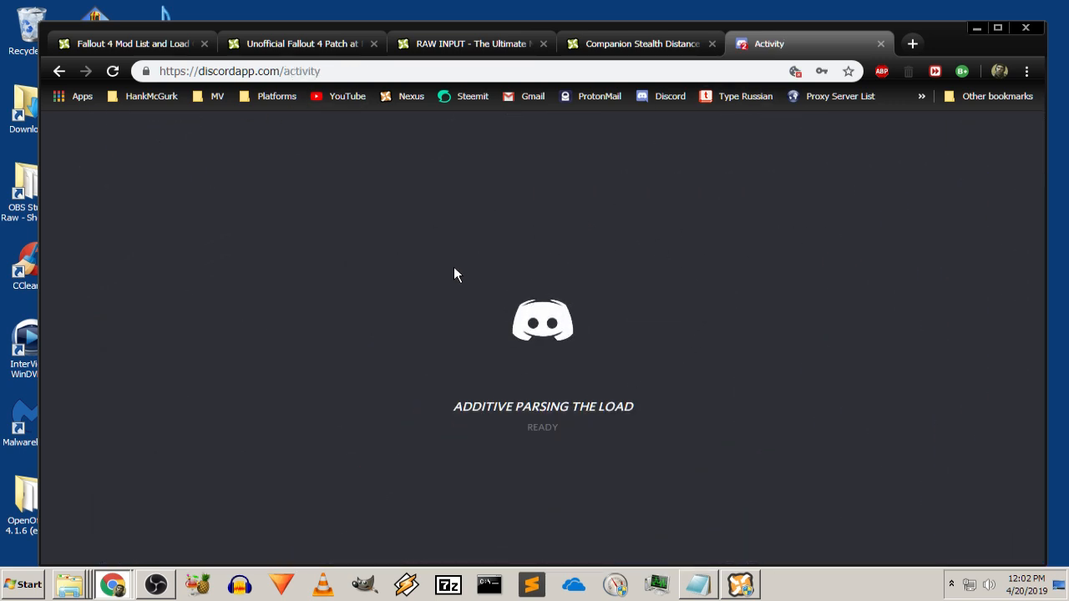
# Open the BiRaitBec Modding Community server, read its welcome channel, mark the messages as read, and close Discord
pyautogui.scroll(-2, 459, 275)
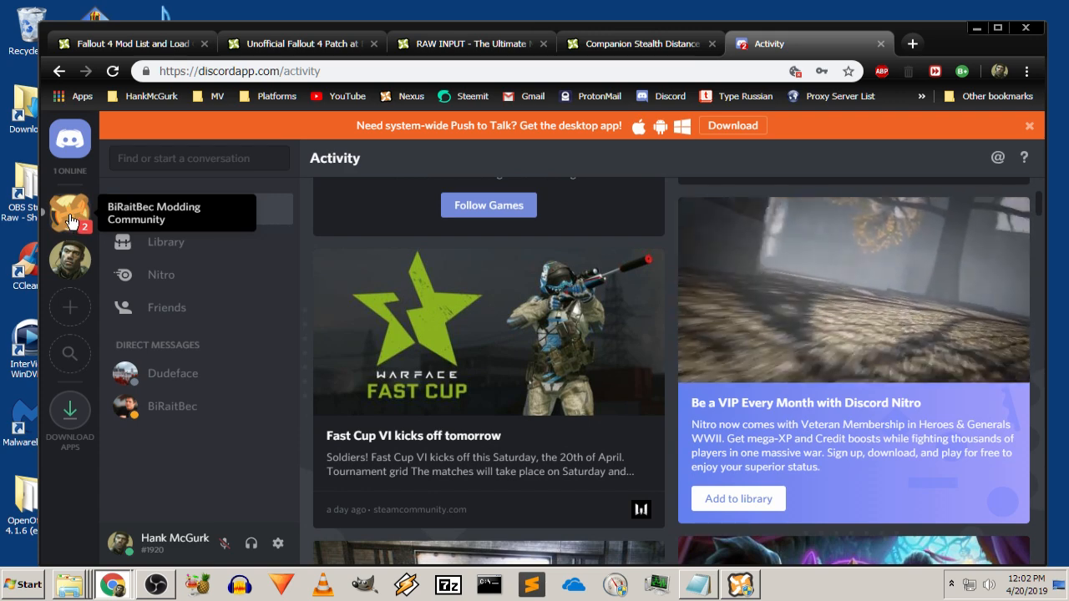
pyautogui.click(70, 219)
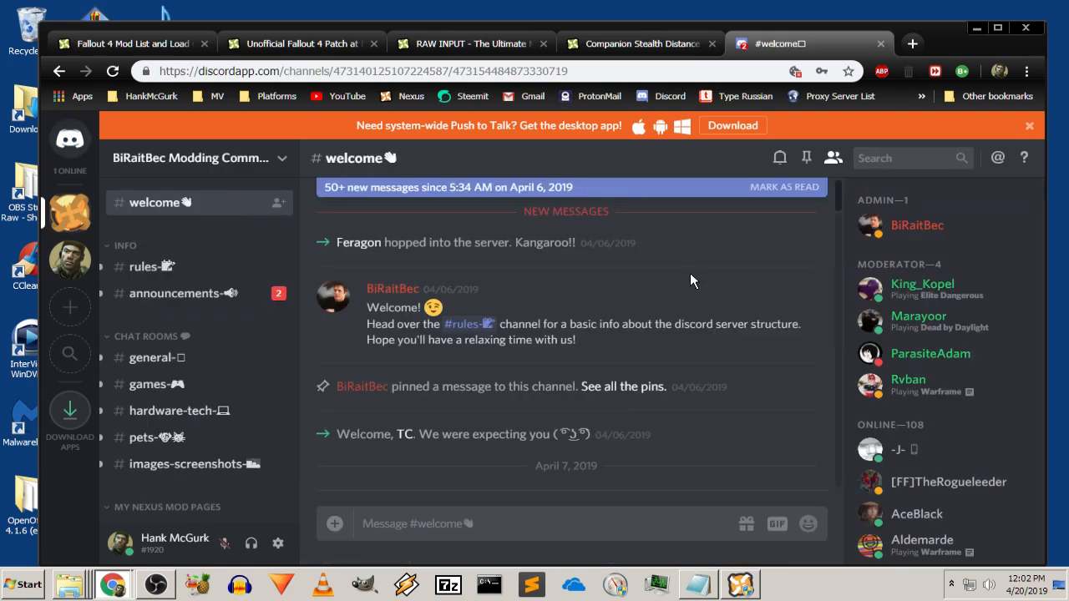
pyautogui.scroll(-6, 662, 286)
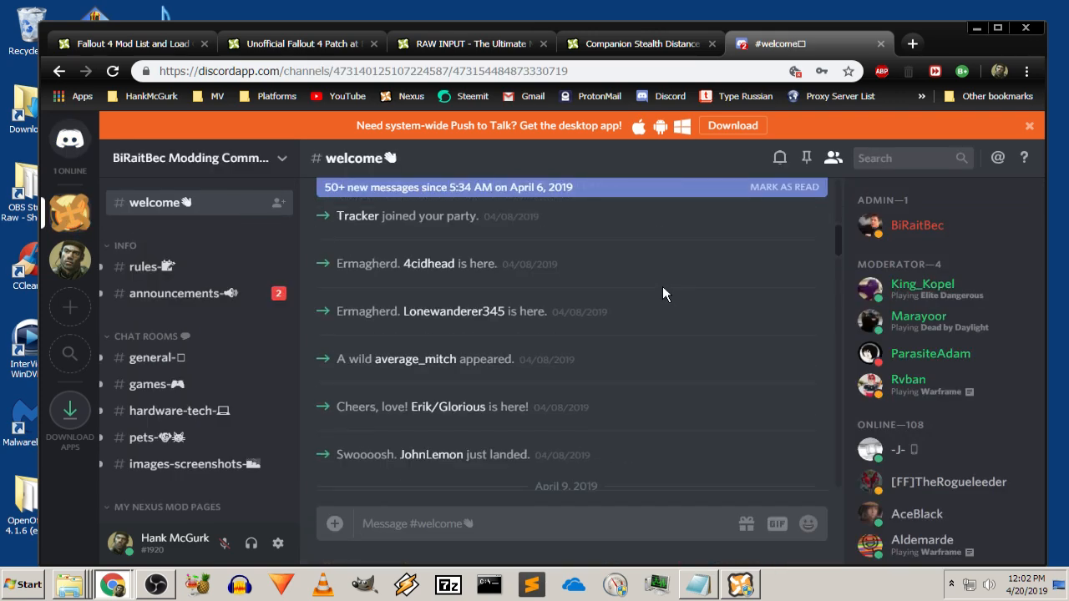
pyautogui.scroll(6, 662, 286)
pyautogui.scroll(-6, 538, 321)
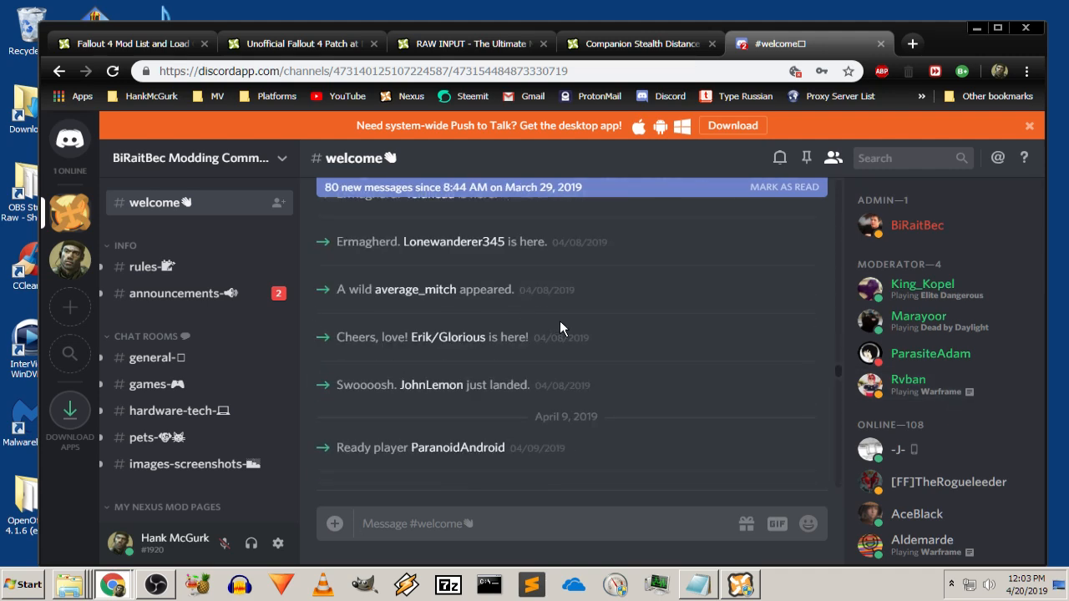
pyautogui.scroll(-3, 560, 321)
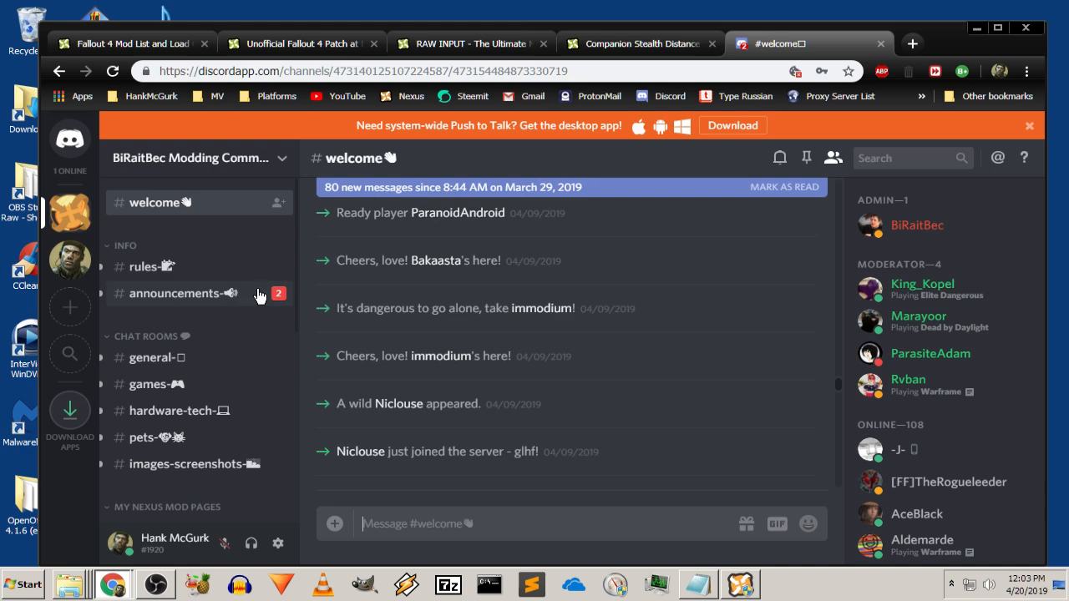
pyautogui.scroll(15, 629, 372)
pyautogui.scroll(10, 660, 340)
pyautogui.click(793, 190)
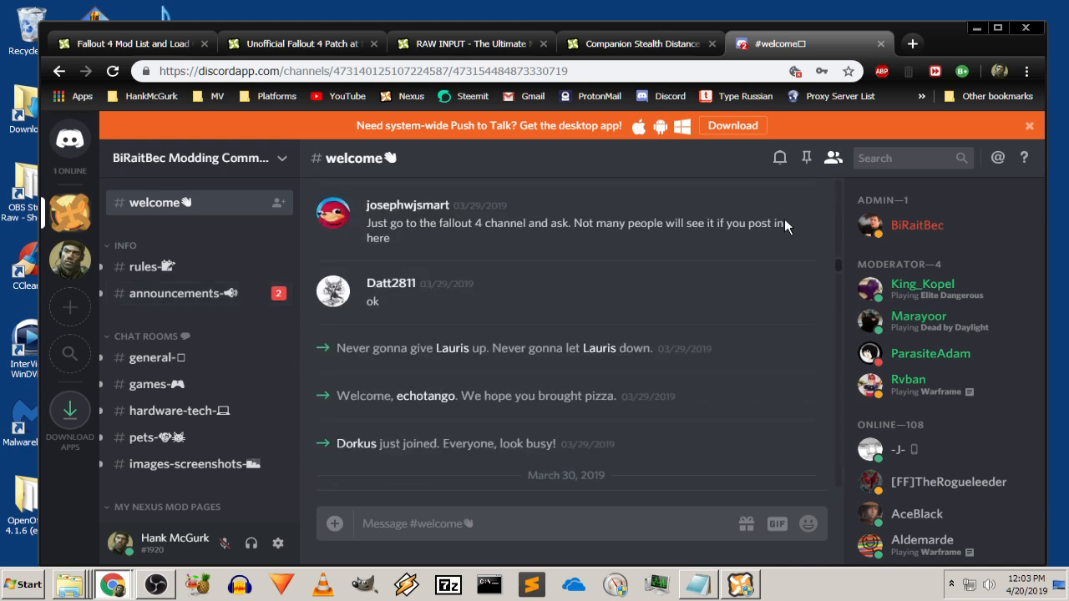
pyautogui.click(880, 44)
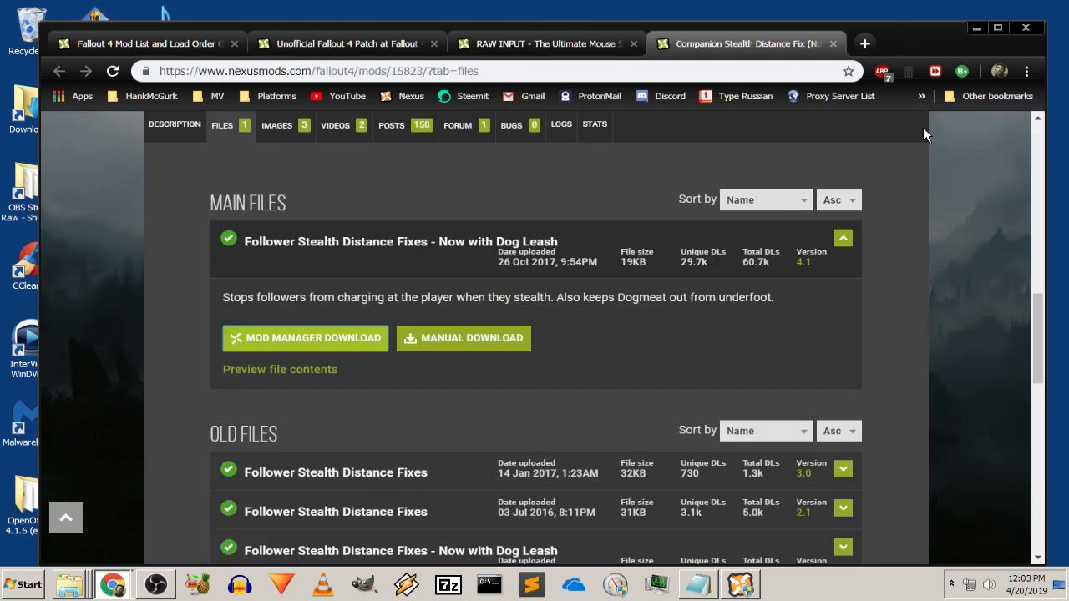
# Switch to Nexus Mod Manager and check the status of all entries in the download list
pyautogui.click(971, 33)
pyautogui.click(739, 585)
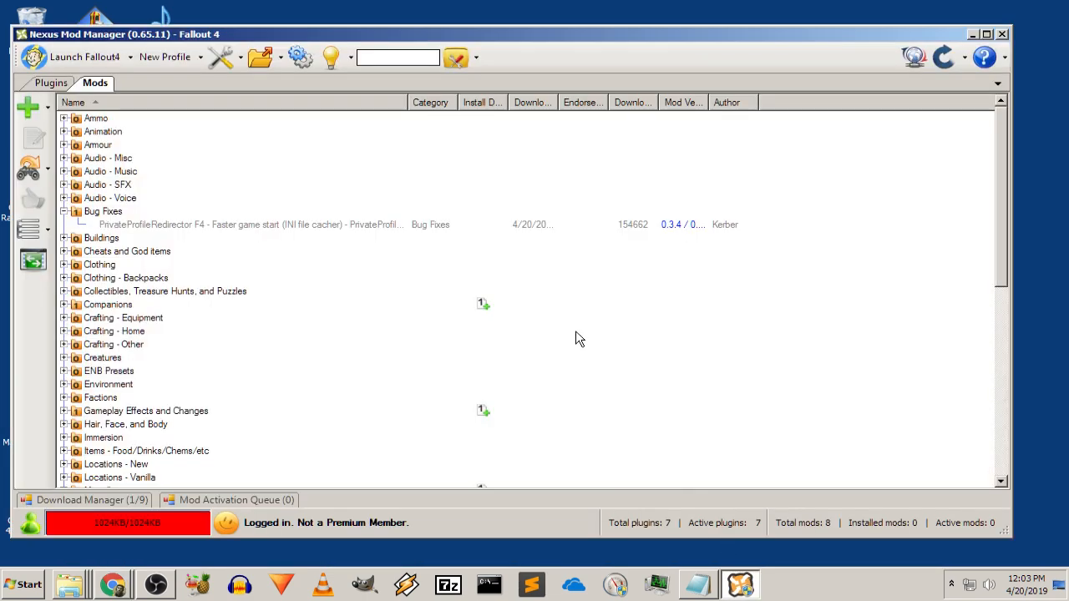
pyautogui.moveTo(111, 501)
pyautogui.scroll(-2, 190, 471)
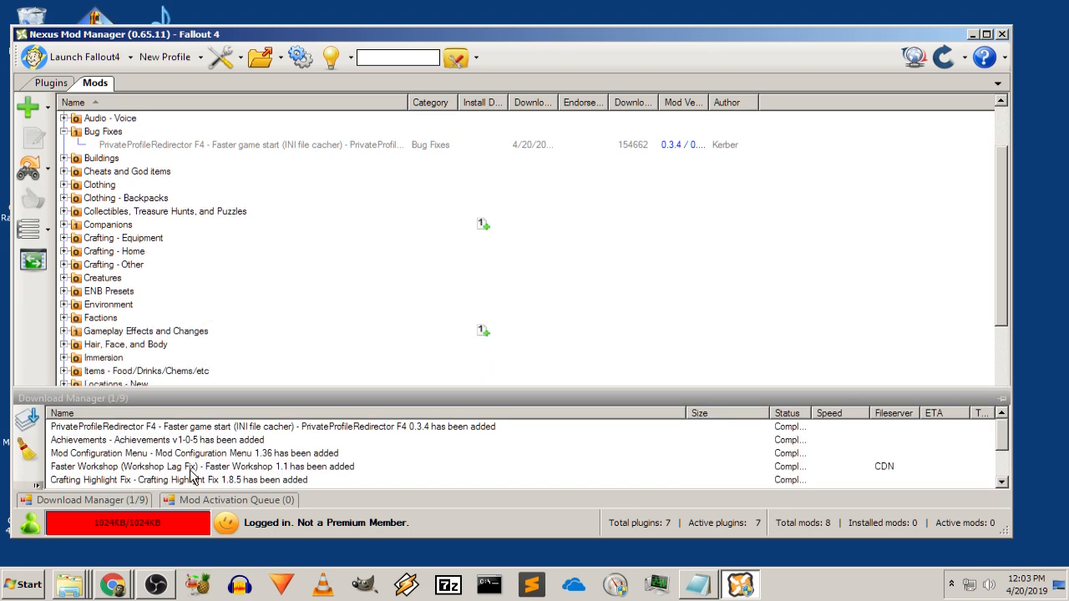
pyautogui.moveTo(1006, 440); pyautogui.dragTo(1007, 494)
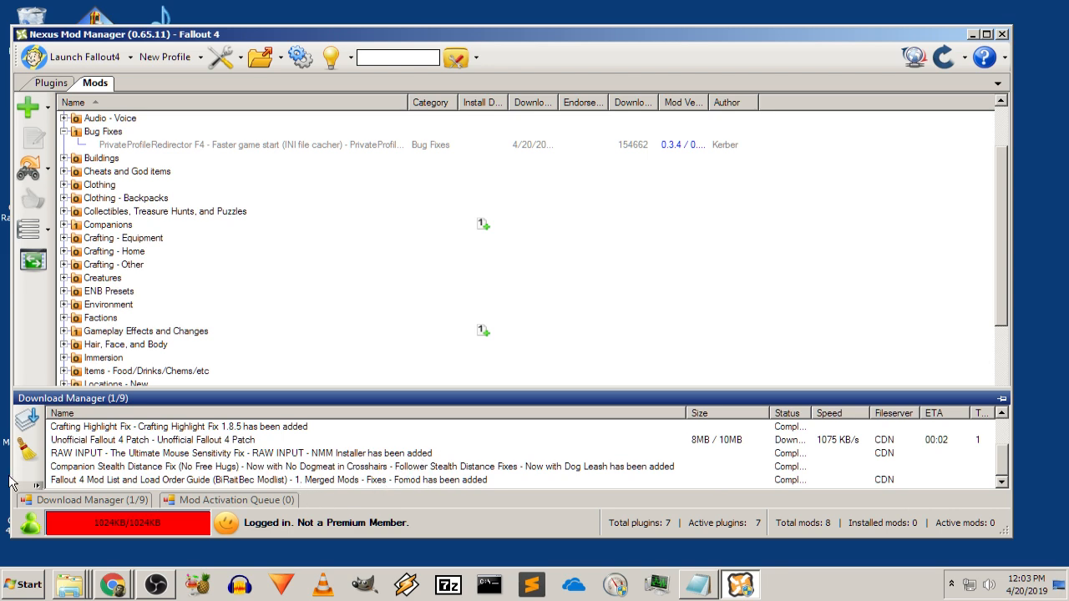
# Return to the mod guide in Chrome and close the Companion Stealth Distance Fix, RAW INPUT and Unofficial Fallout 4 Patch pages
pyautogui.click(113, 587)
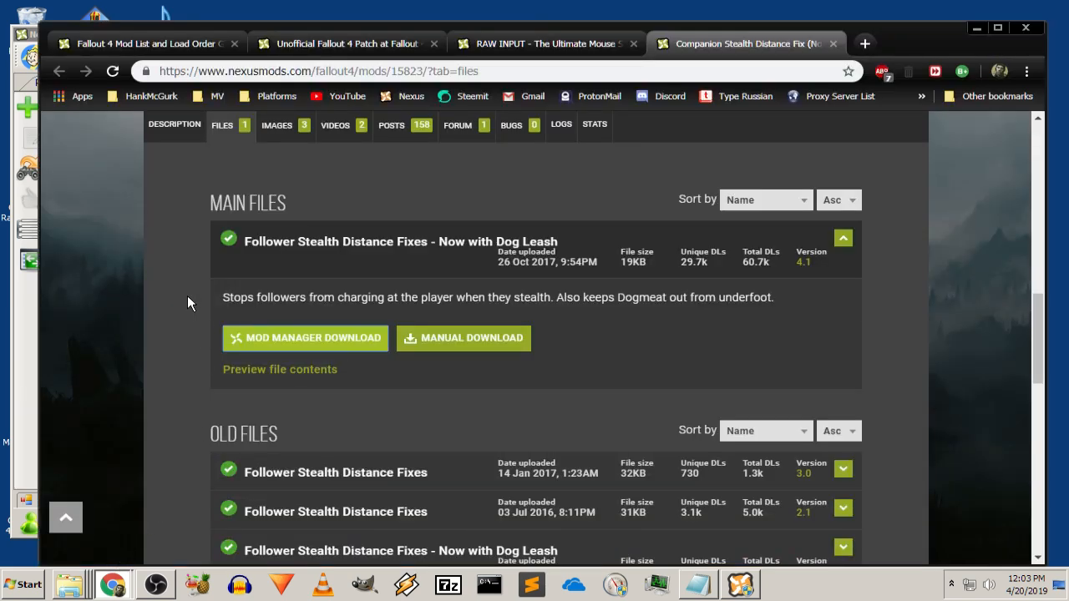
pyautogui.scroll(2, 187, 296)
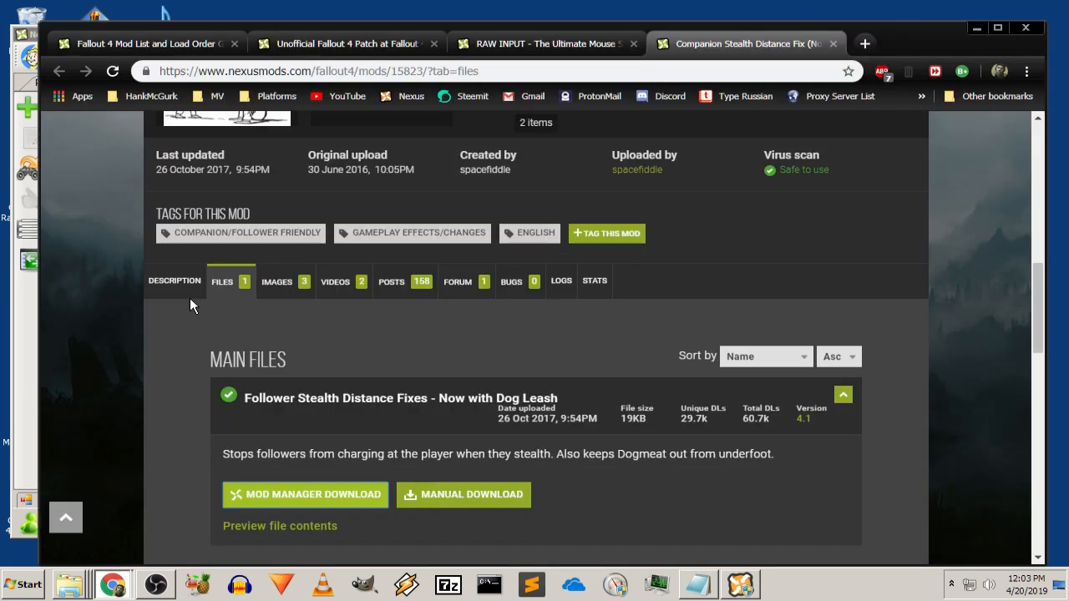
pyautogui.click(181, 34)
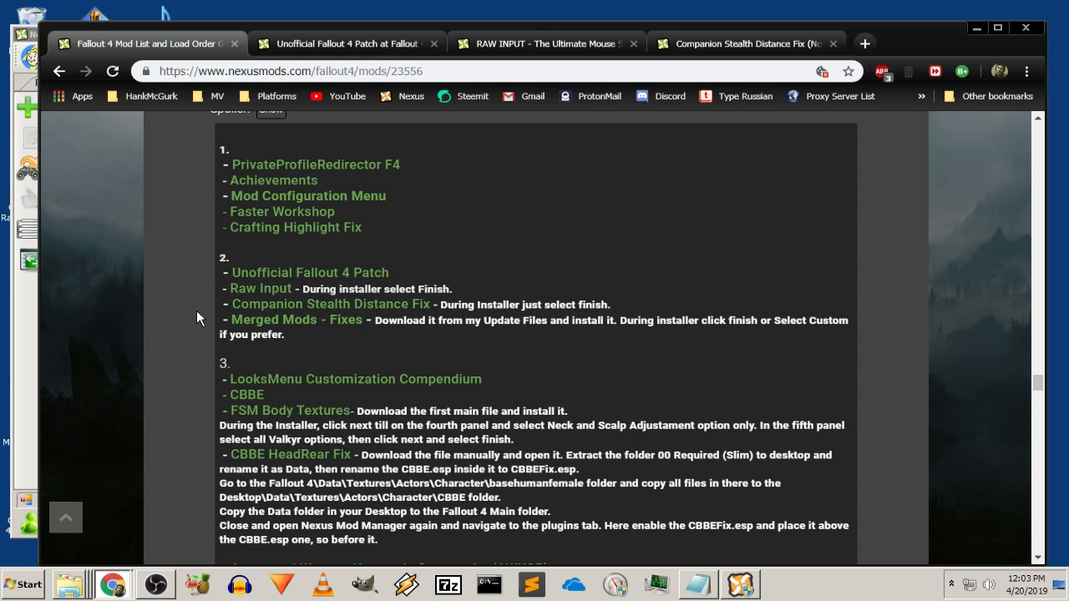
pyautogui.click(832, 44)
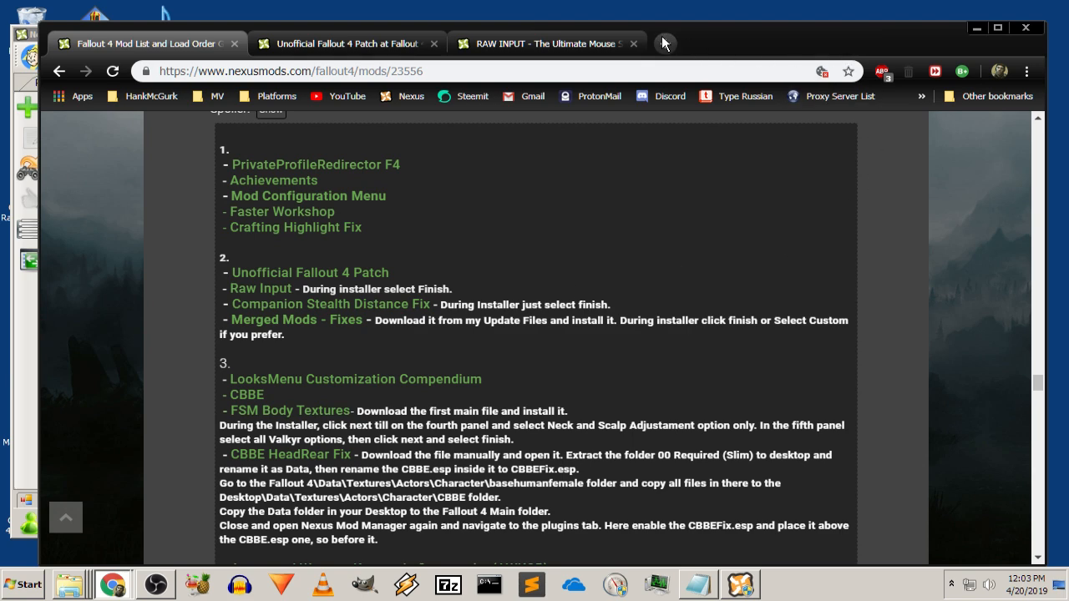
pyautogui.click(632, 43)
pyautogui.click(433, 43)
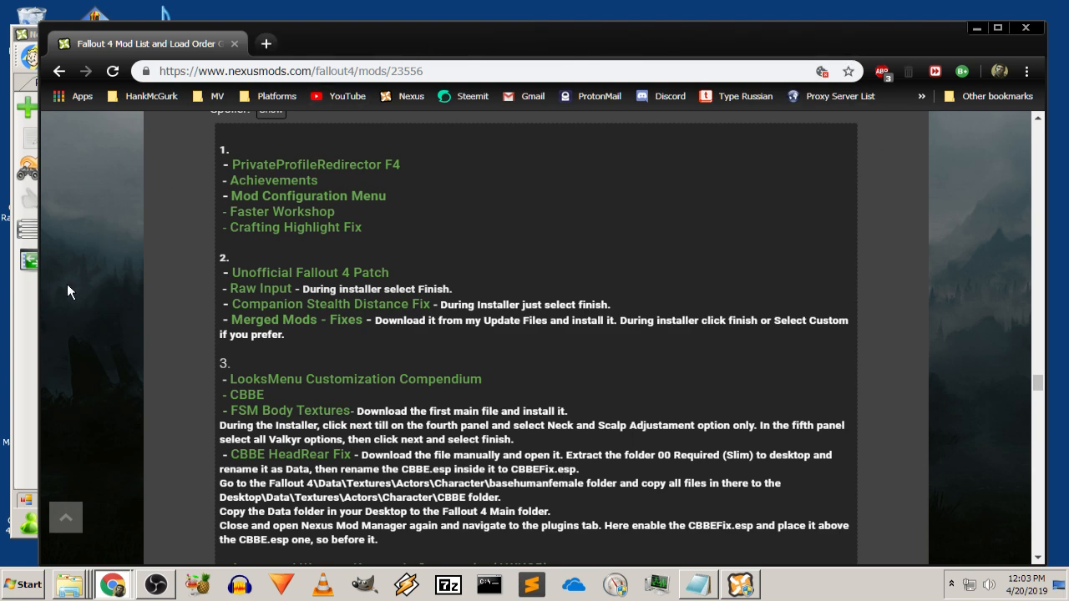
# Open the group 3 links LooksMenu Customization Compendium, CBBE, FSM Body Textures and CBBE HeadRear Fix in new tabs
pyautogui.scroll(-2, 123, 280)
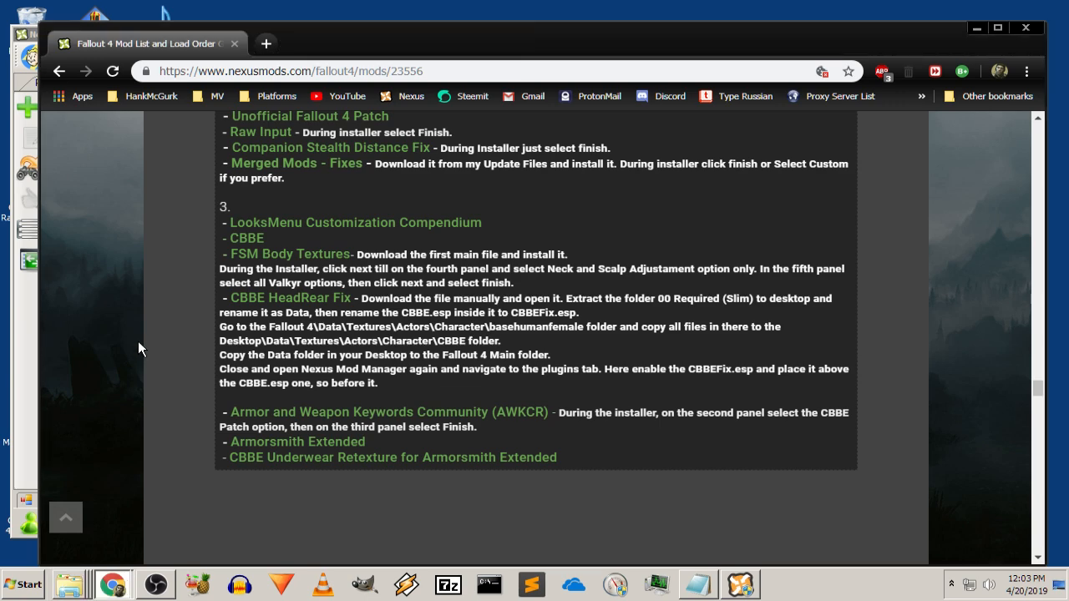
pyautogui.rightClick(302, 217)
pyautogui.click(193, 222)
pyautogui.rightClick(305, 225)
pyautogui.click(324, 236)
pyautogui.rightClick(252, 240)
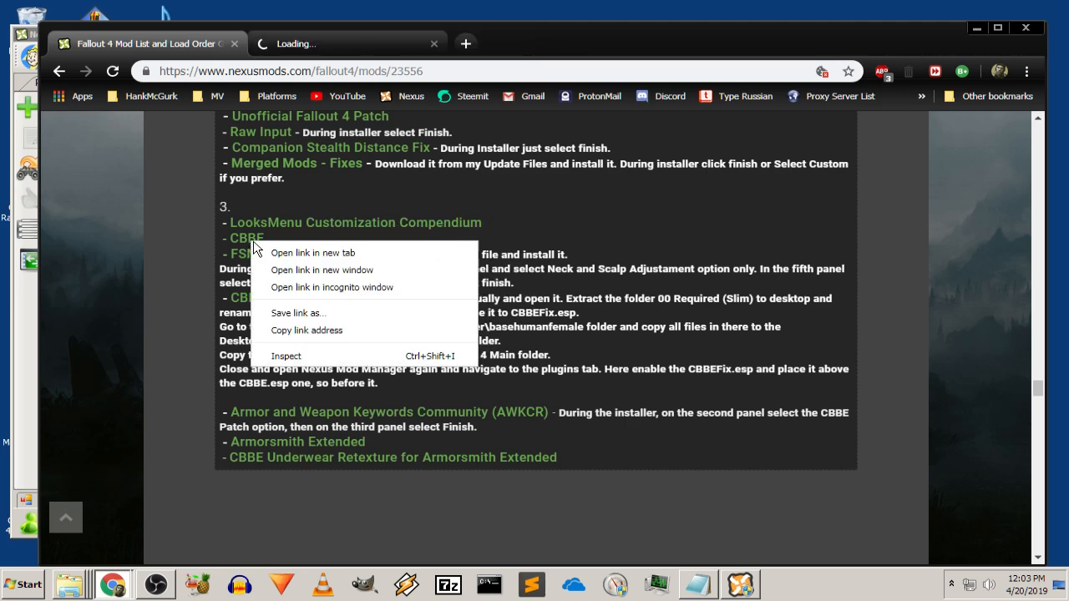
pyautogui.click(267, 248)
pyautogui.rightClick(262, 254)
pyautogui.click(281, 264)
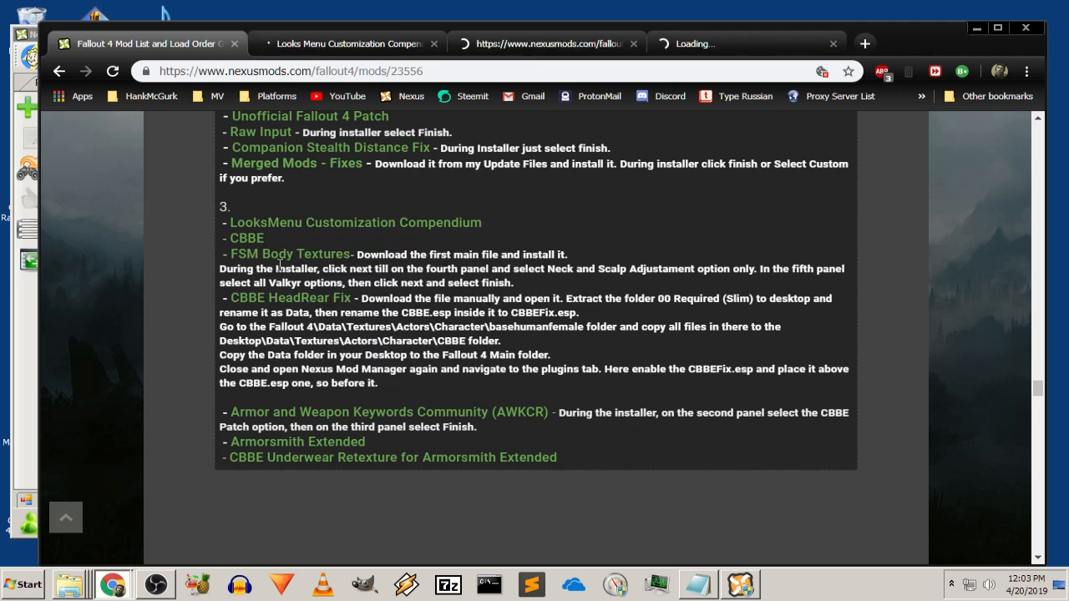
pyautogui.rightClick(282, 309)
pyautogui.click(292, 316)
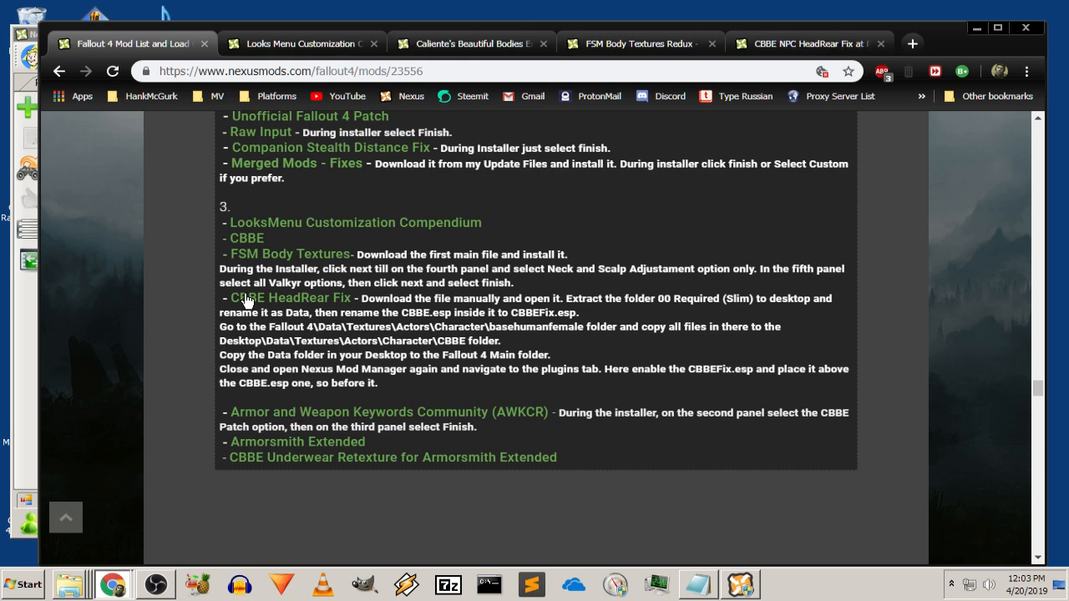
# Download the main file Looks Menu Customization Compendium through the mod manager, minimize the manager window and close the mod's page
pyautogui.click(308, 38)
pyautogui.scroll(-5, 151, 359)
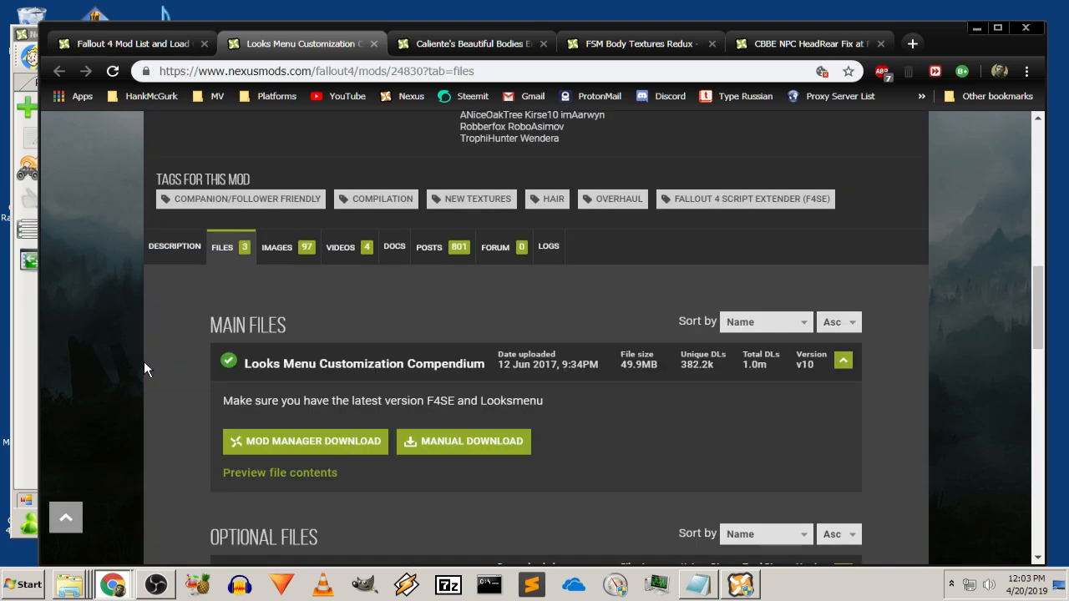
pyautogui.scroll(-1, 150, 368)
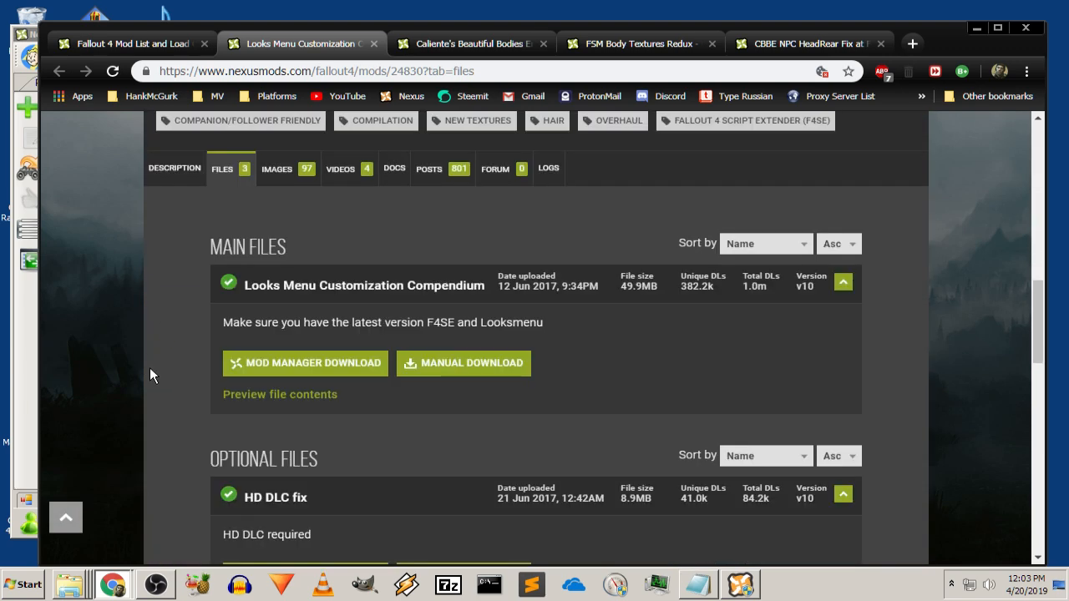
pyautogui.click(292, 371)
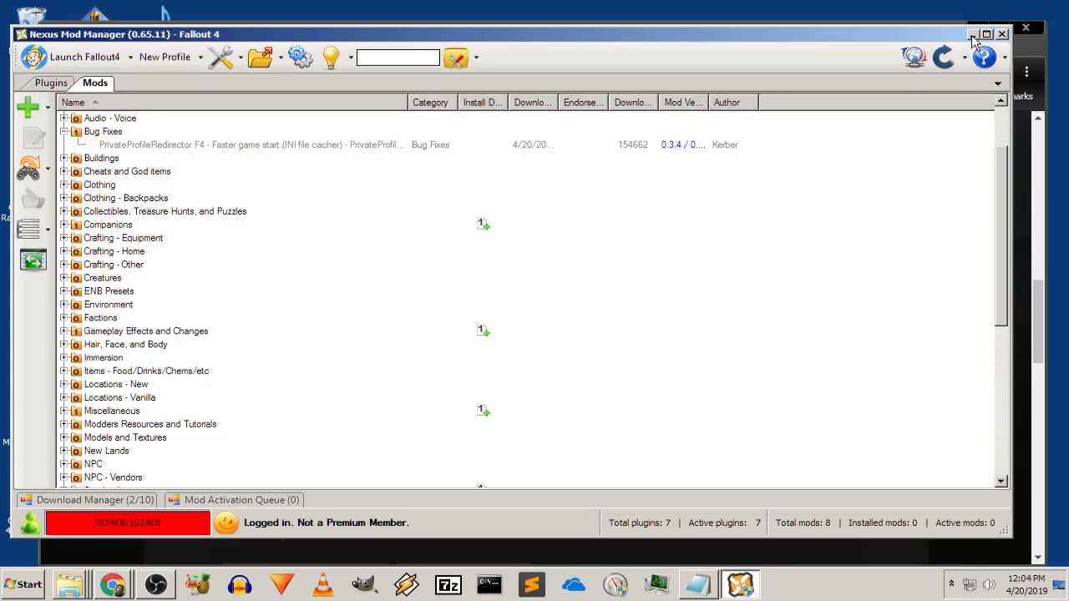
pyautogui.click(972, 35)
pyautogui.click(374, 43)
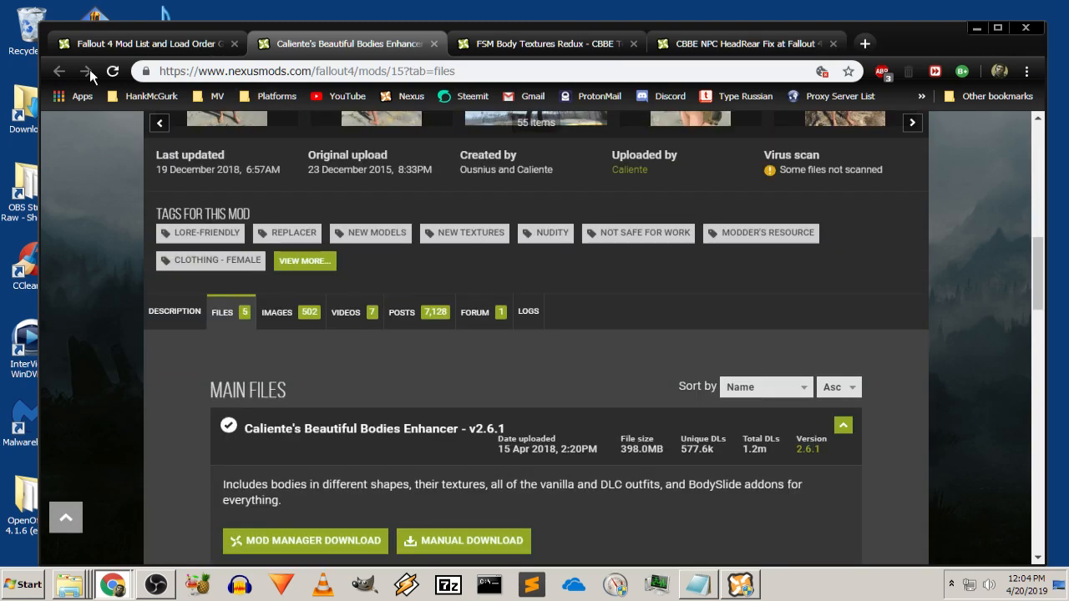
# Check the guide's CBBE entry, then download Caliente's Beautiful Bodies Enhancer - v2.6.1 through the mod manager and dismiss the overlay
pyautogui.click(144, 43)
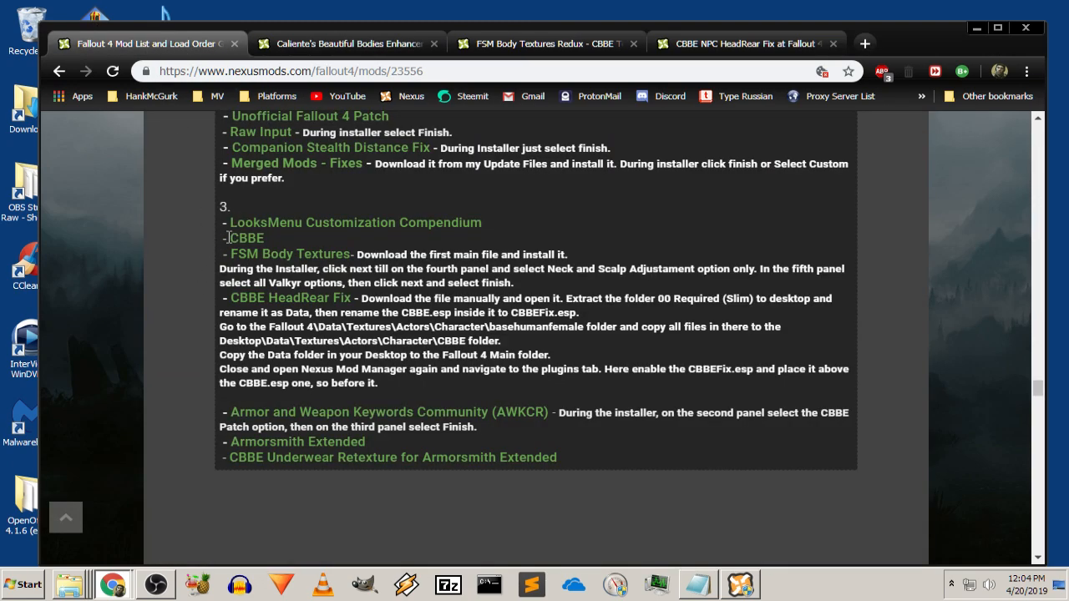
pyautogui.click(316, 42)
pyautogui.scroll(-3, 174, 351)
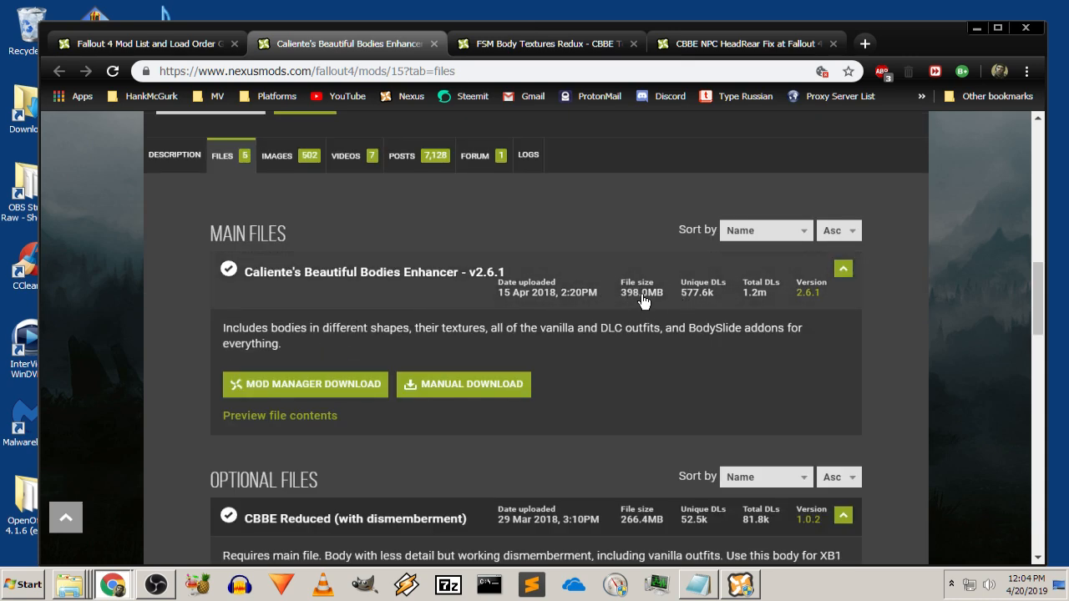
pyautogui.scroll(-1, 187, 308)
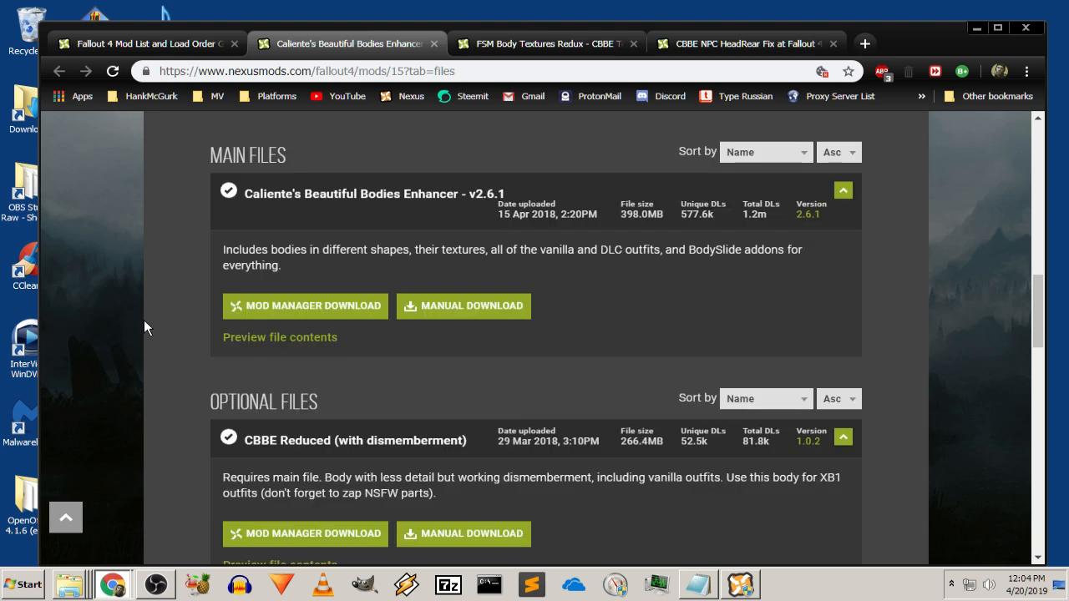
pyautogui.click(280, 307)
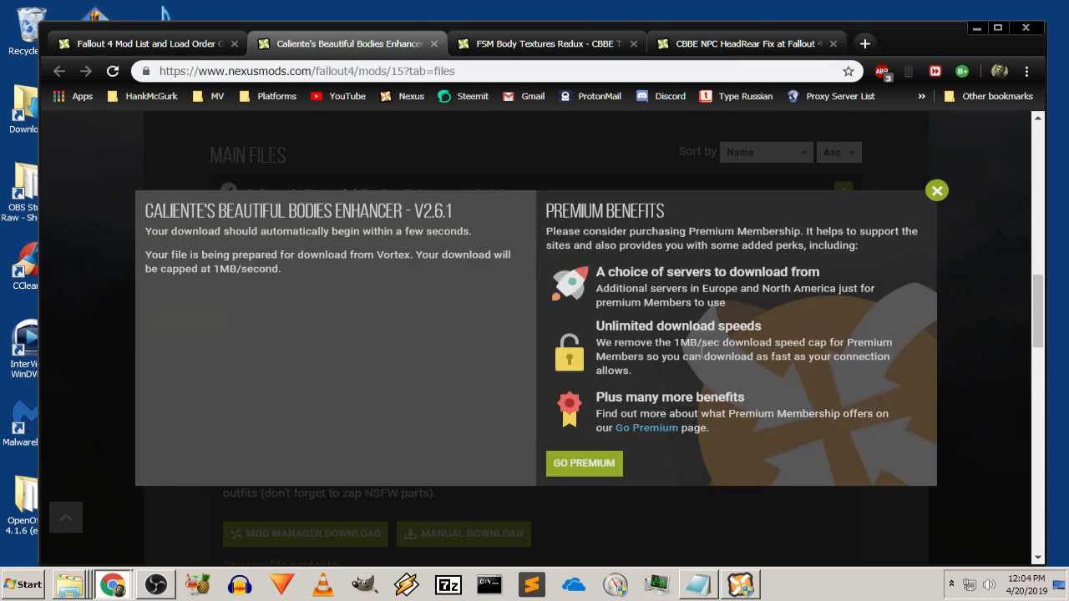
pyautogui.click(937, 192)
# Check the guide's FSM Body Textures entry, then download FSM Body Textures 5.0.1 - Base Female - Clean through the mod manager and dismiss the overlay
pyautogui.click(122, 37)
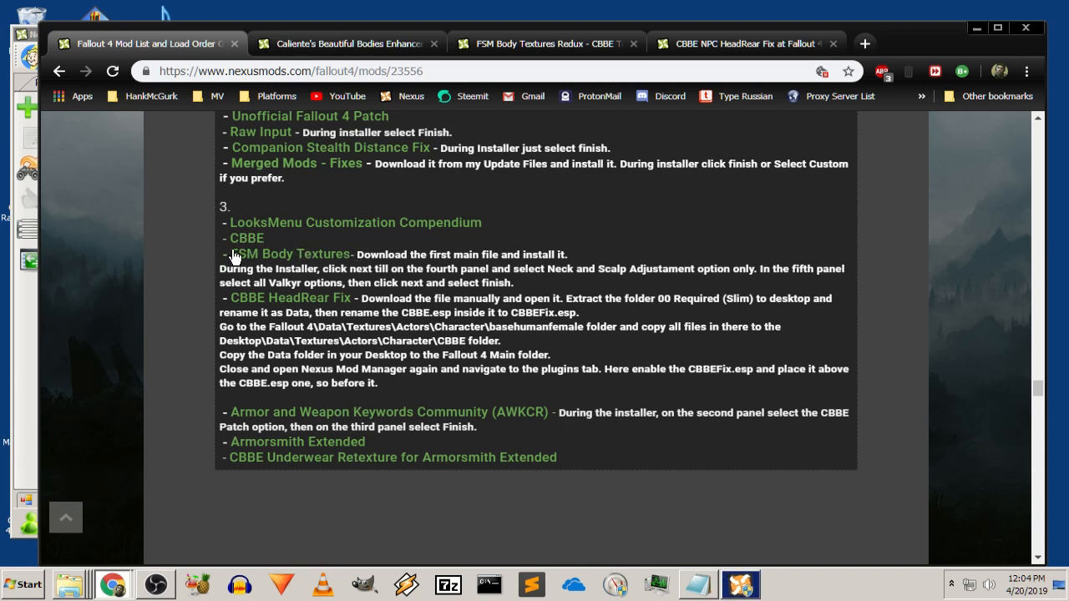
pyautogui.moveTo(356, 254); pyautogui.dragTo(521, 282)
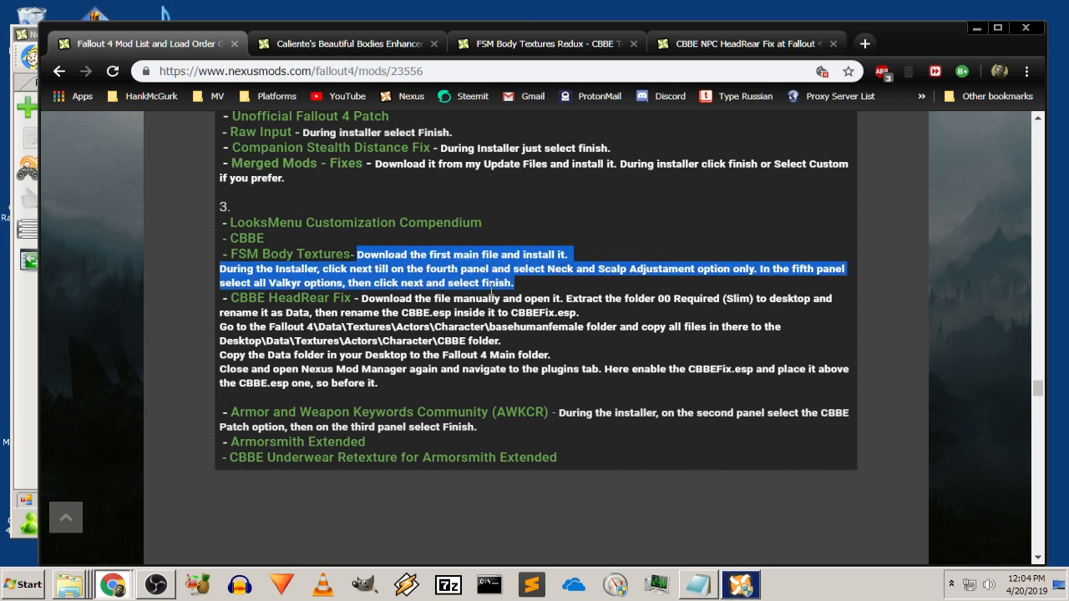
pyautogui.click(524, 46)
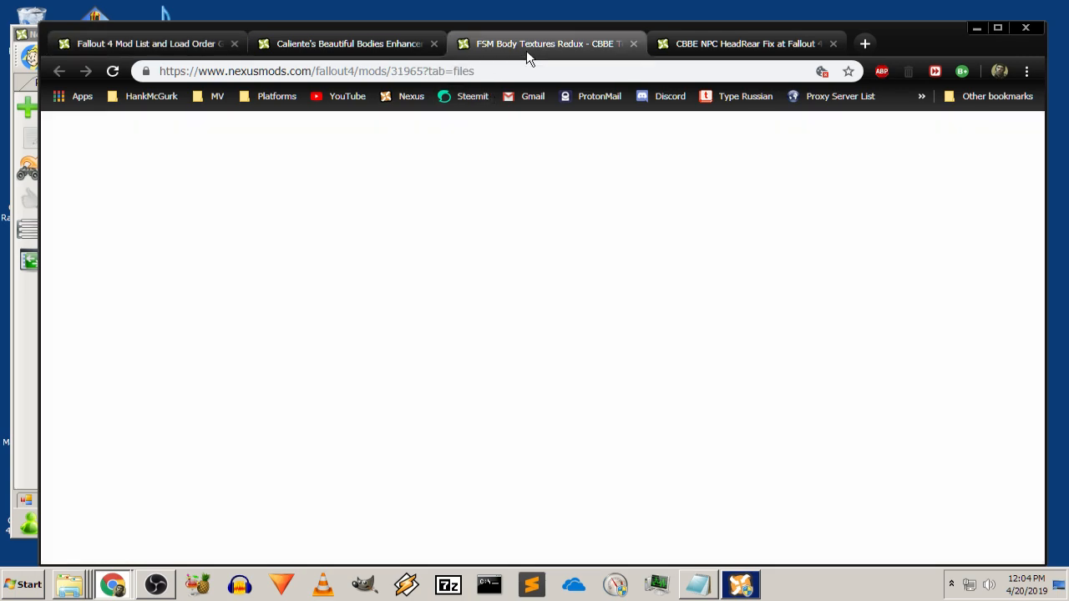
pyautogui.scroll(-10, 126, 331)
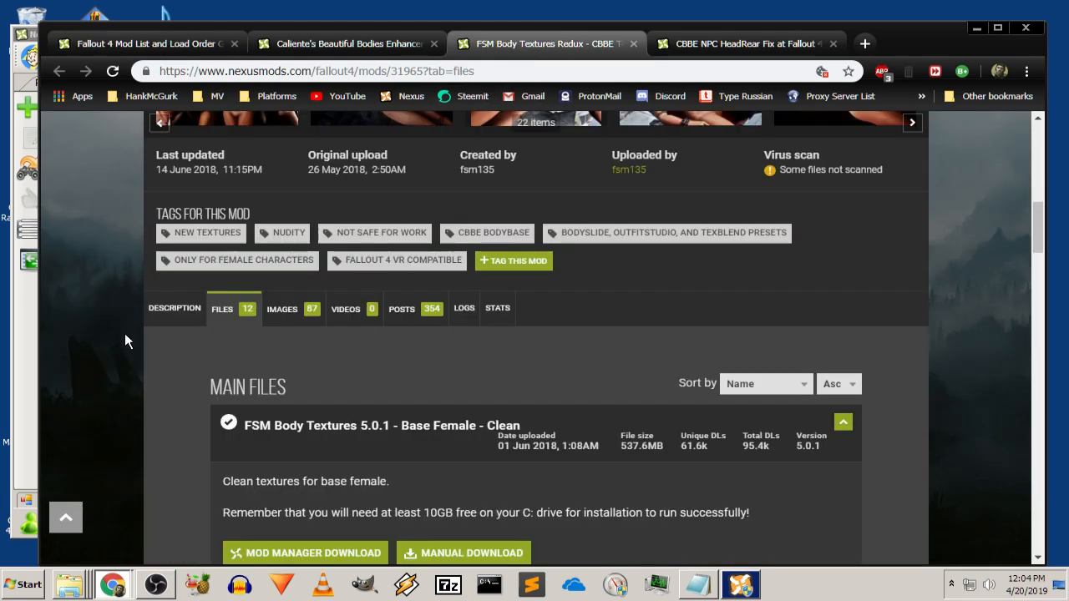
pyautogui.click(137, 49)
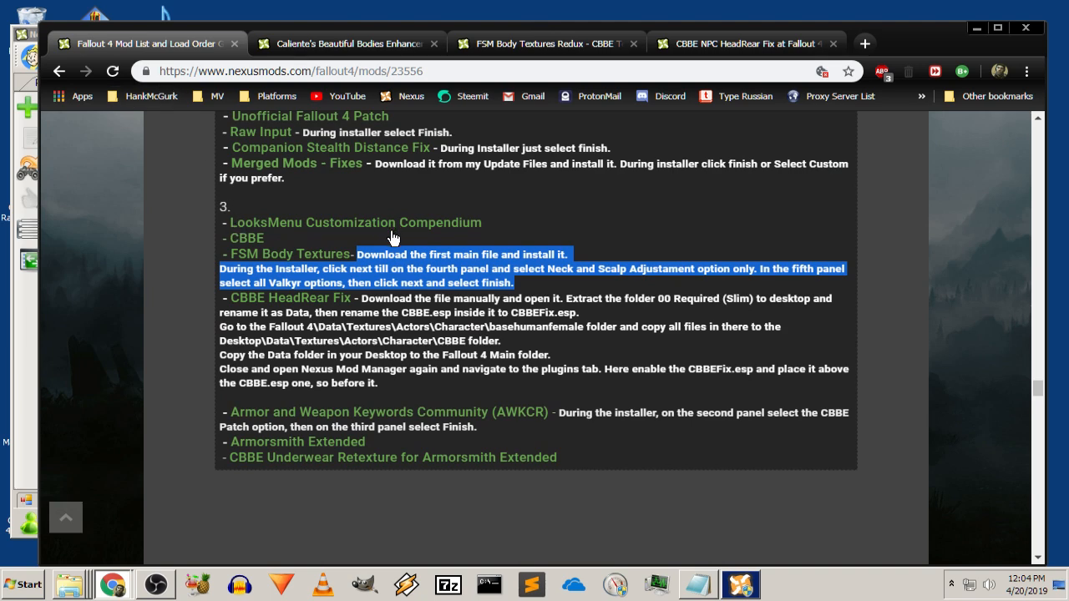
pyautogui.click(548, 37)
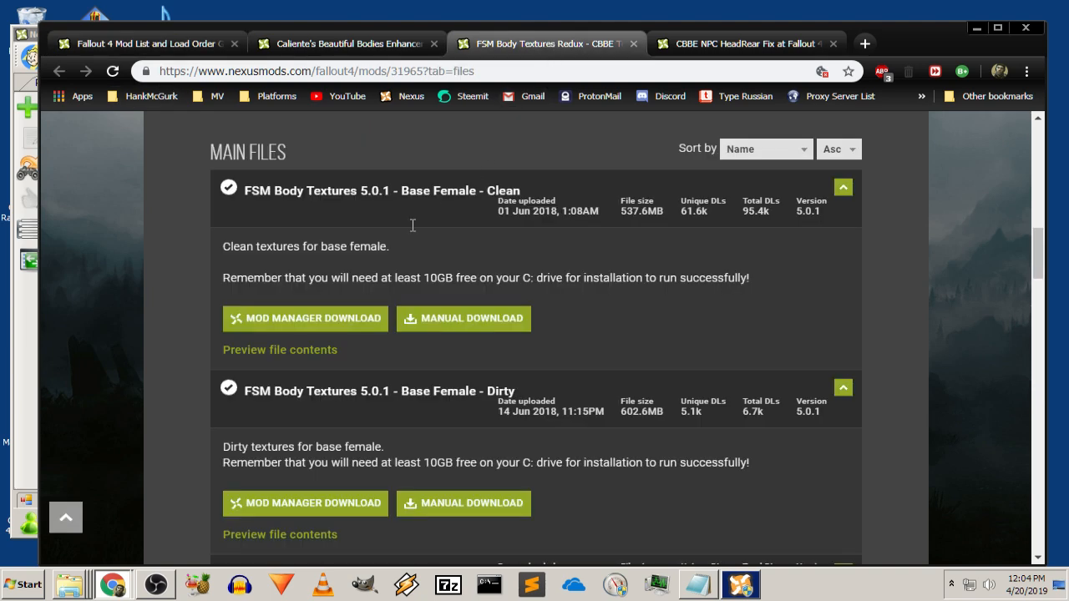
pyautogui.scroll(-3, 163, 265)
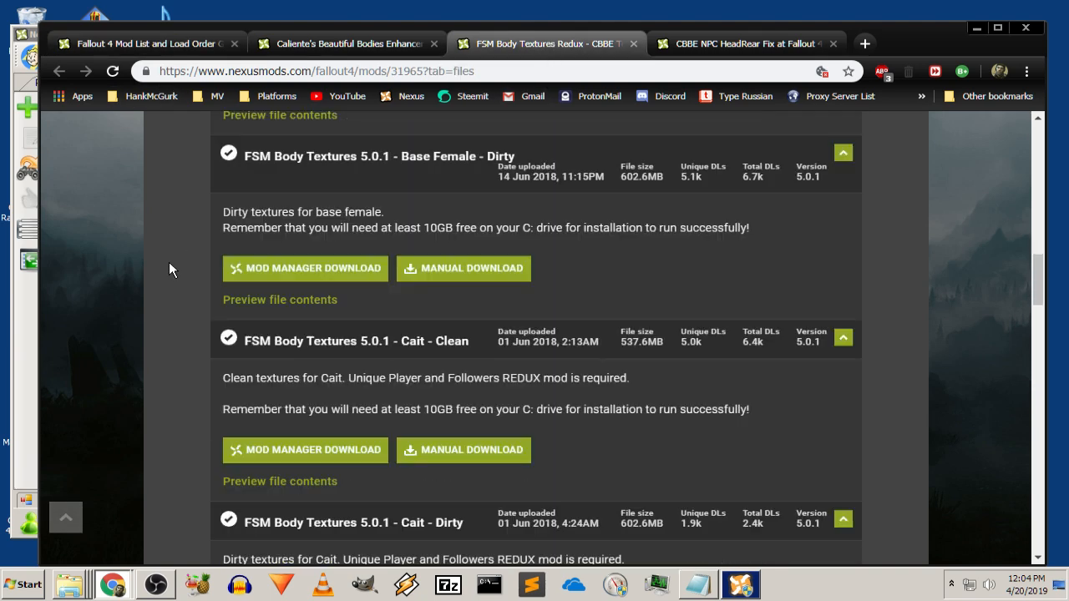
pyautogui.scroll(3, 171, 269)
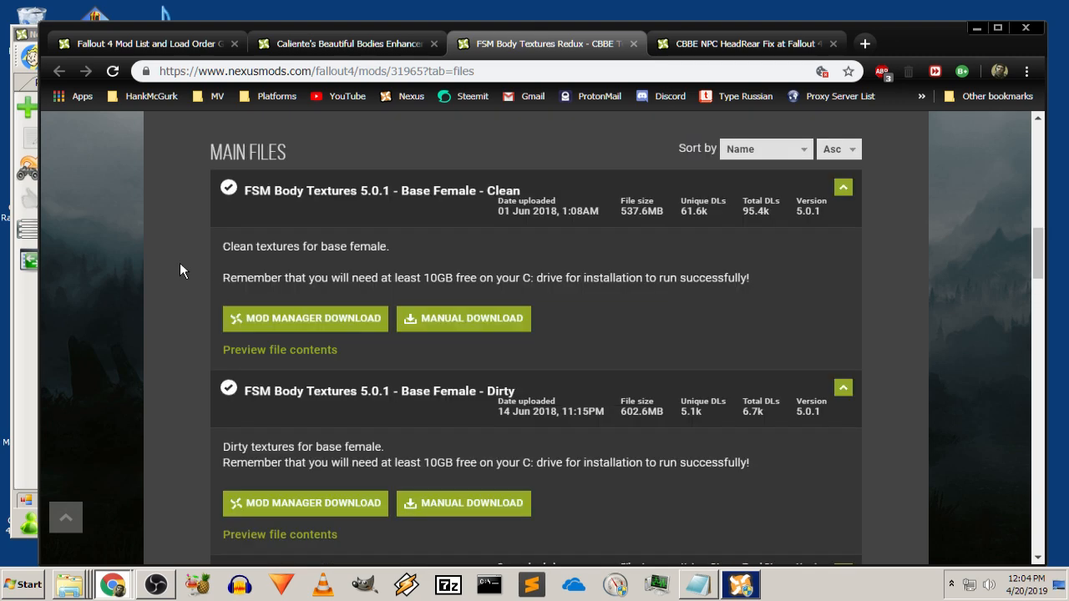
pyautogui.click(294, 318)
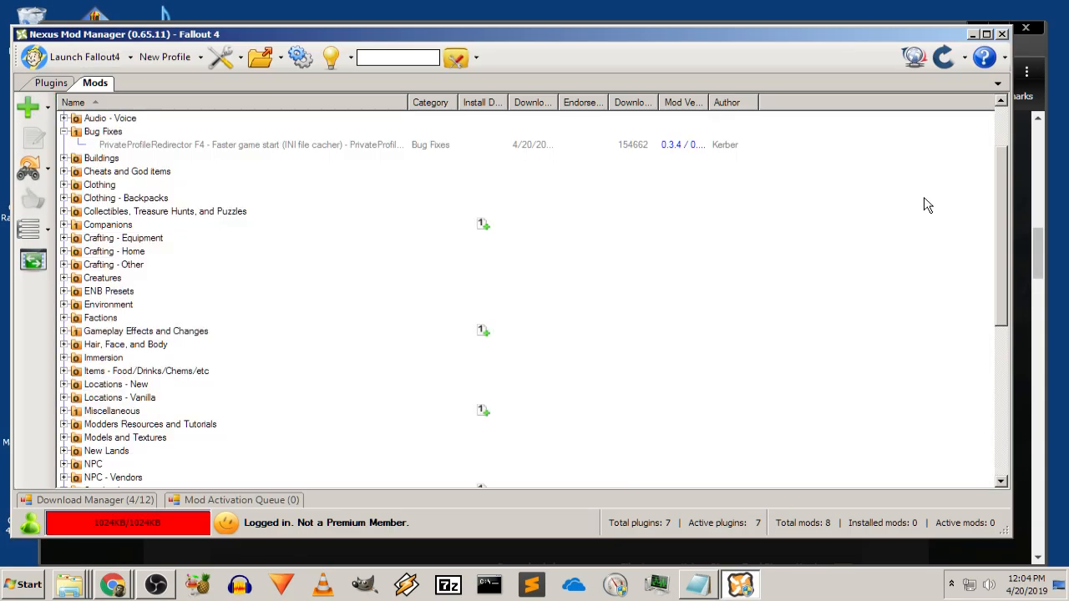
pyautogui.click(973, 35)
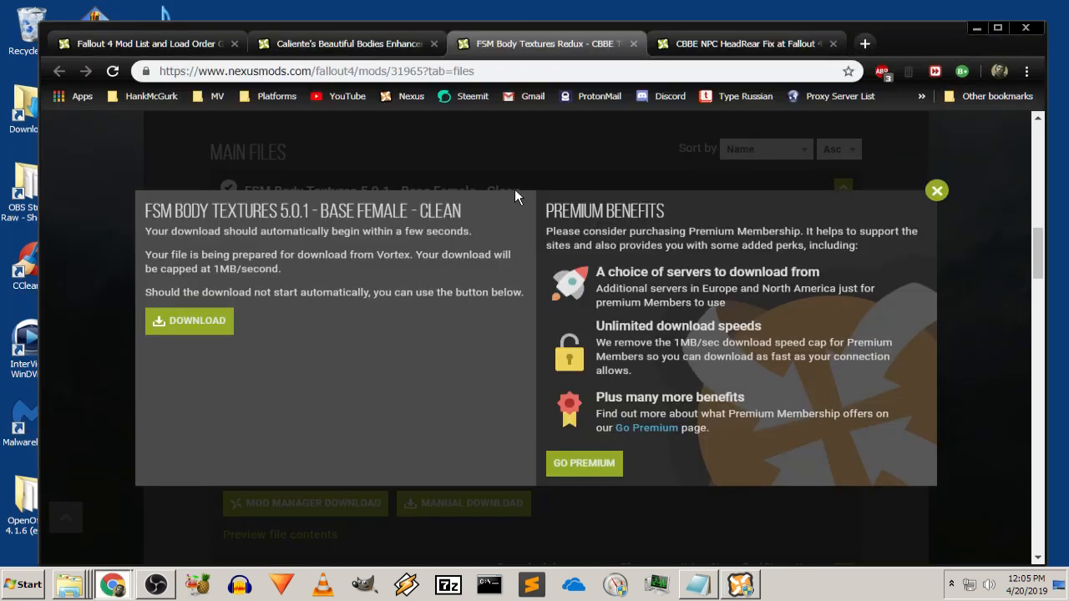
pyautogui.click(937, 191)
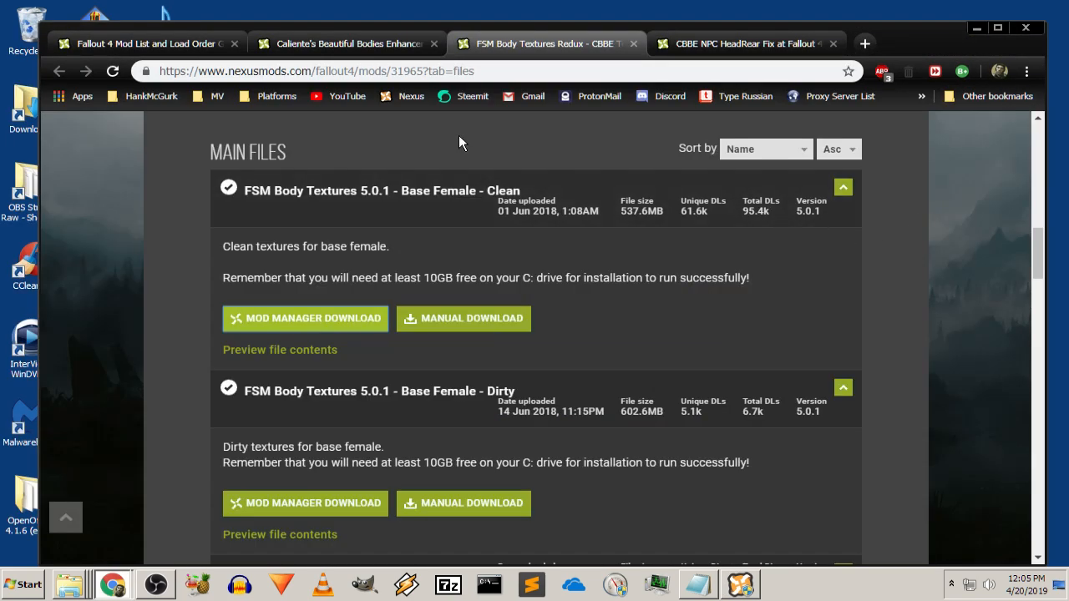
# Read the guide's CBBE HeadRear Fix instructions, then download the CBBE HeadRear Fix main file manually and dismiss the overlay
pyautogui.click(161, 43)
pyautogui.click(325, 307)
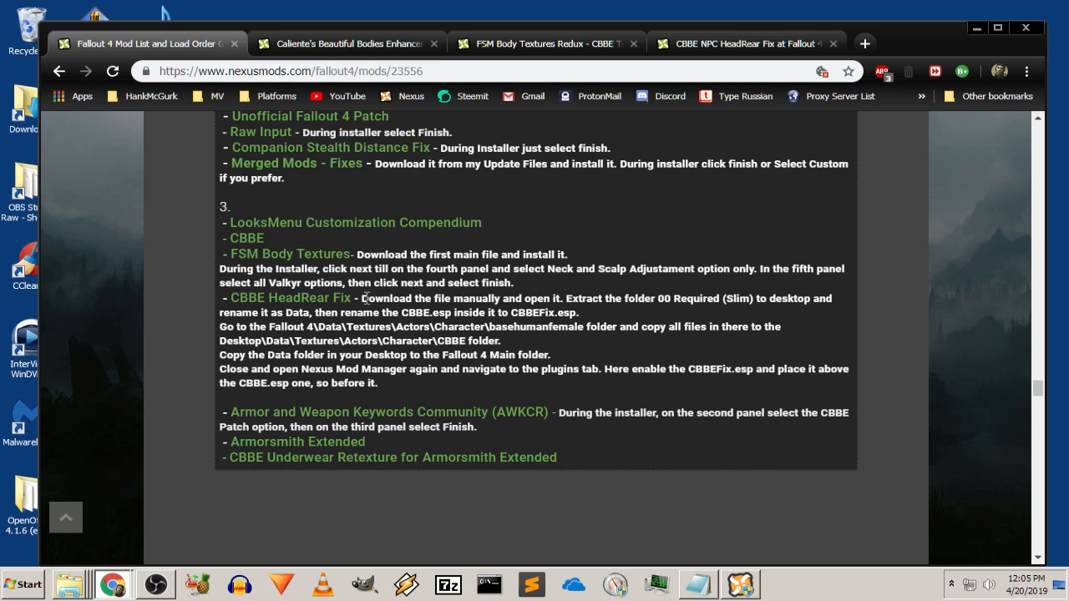
pyautogui.moveTo(360, 298); pyautogui.dragTo(583, 312)
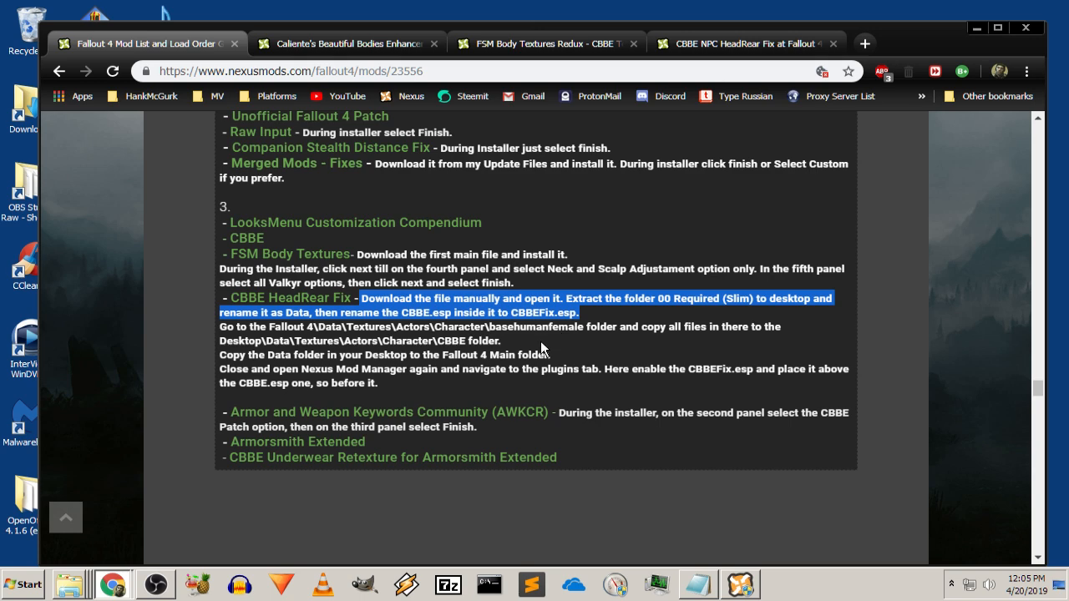
pyautogui.click(409, 384)
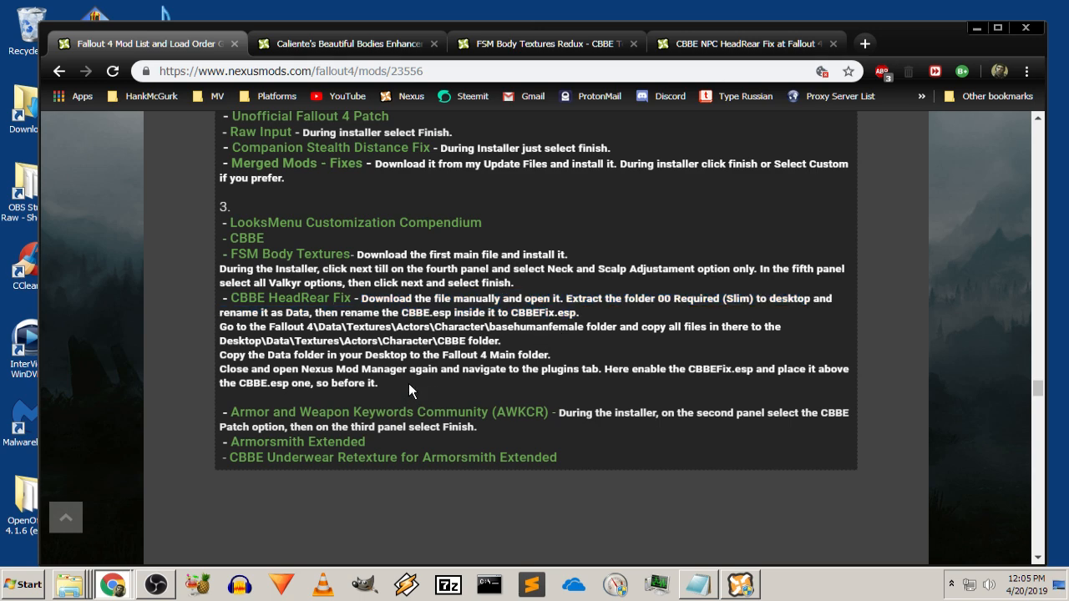
pyautogui.click(753, 44)
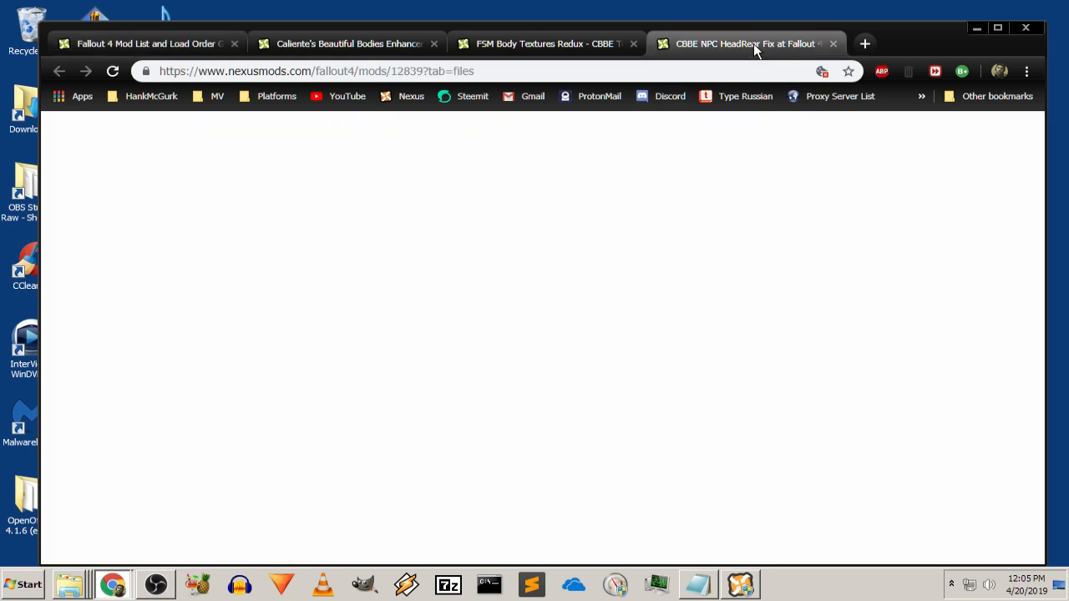
pyautogui.scroll(-2, 129, 261)
pyautogui.scroll(-9, 93, 278)
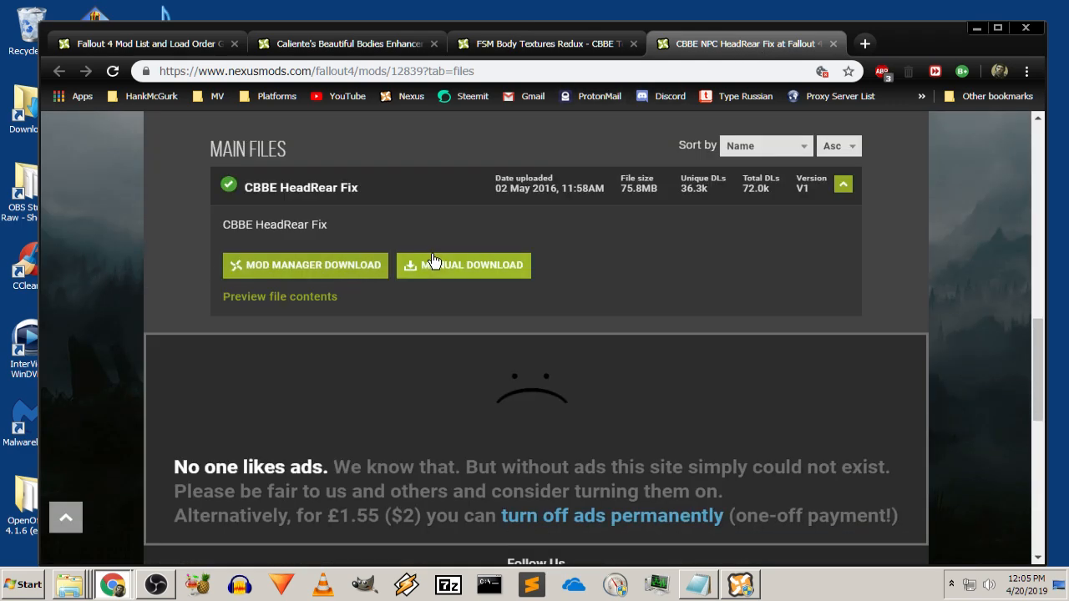
pyautogui.click(473, 267)
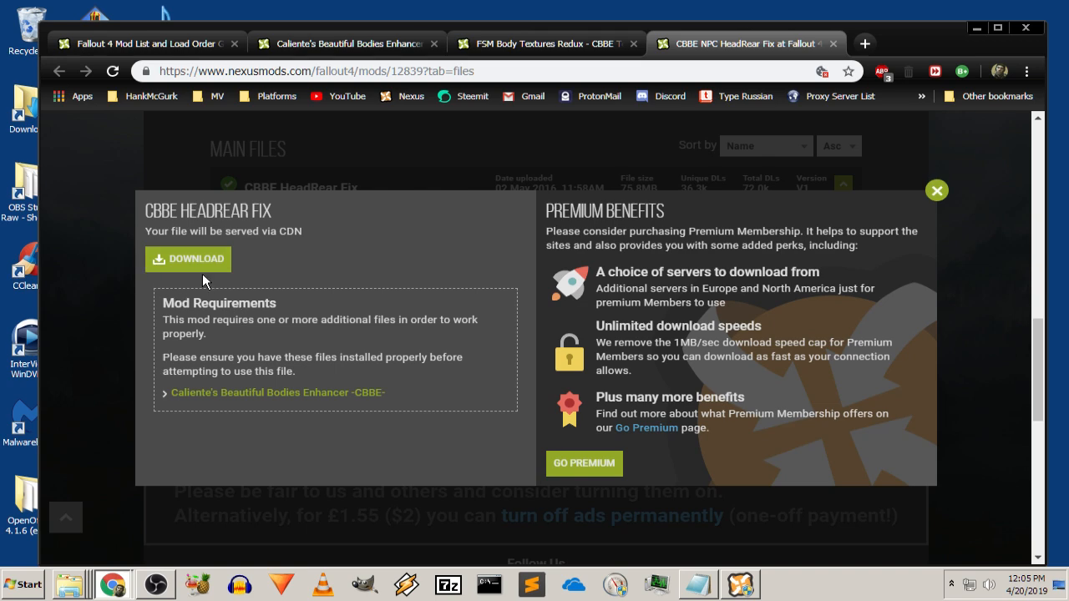
pyautogui.click(201, 260)
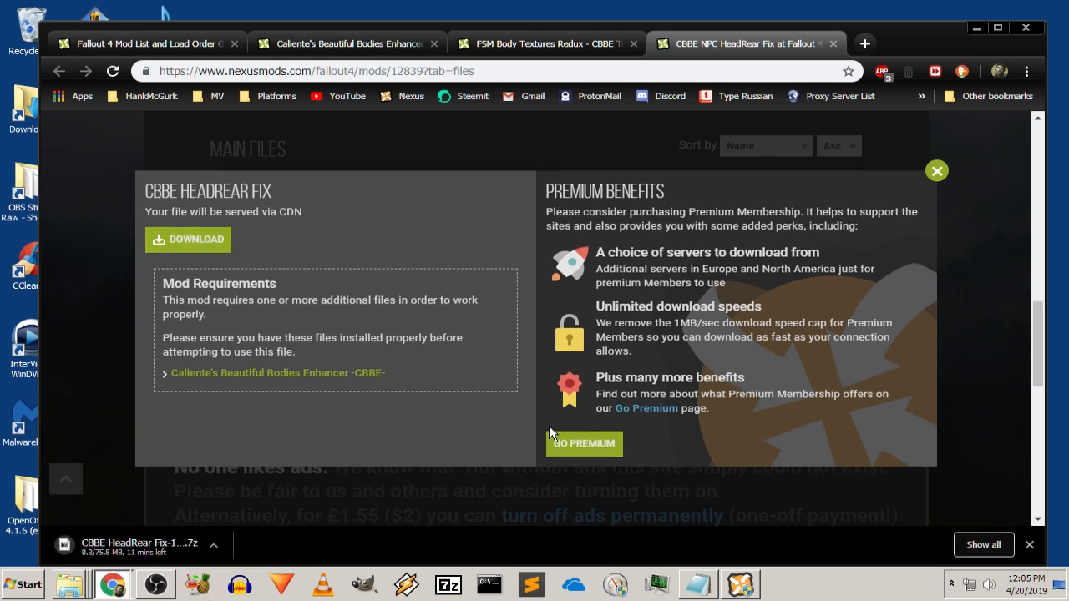
pyautogui.click(937, 172)
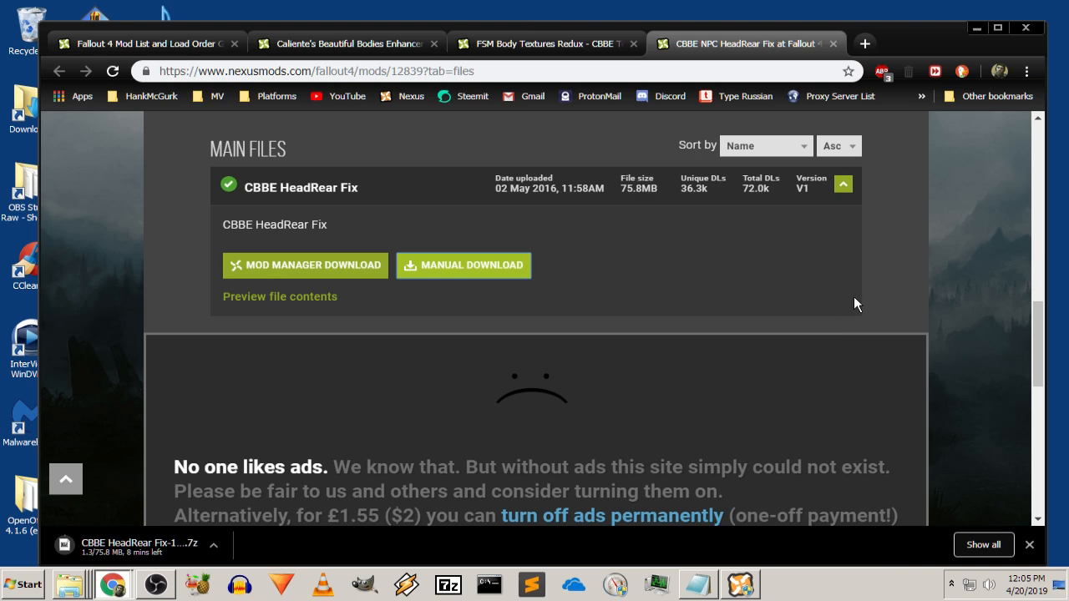
# Check the running file copy and minimize it, then close the CBBE HeadRear Fix, FSM Body Textures and Caliente's Beautiful Bodies Enhancer pages
pyautogui.click(68, 584)
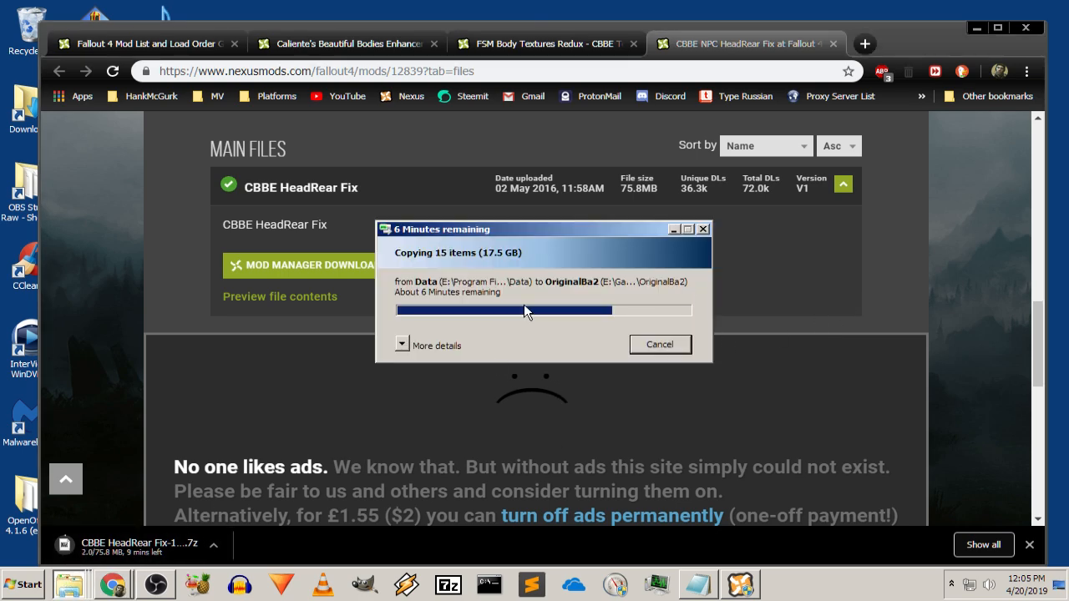
pyautogui.click(674, 229)
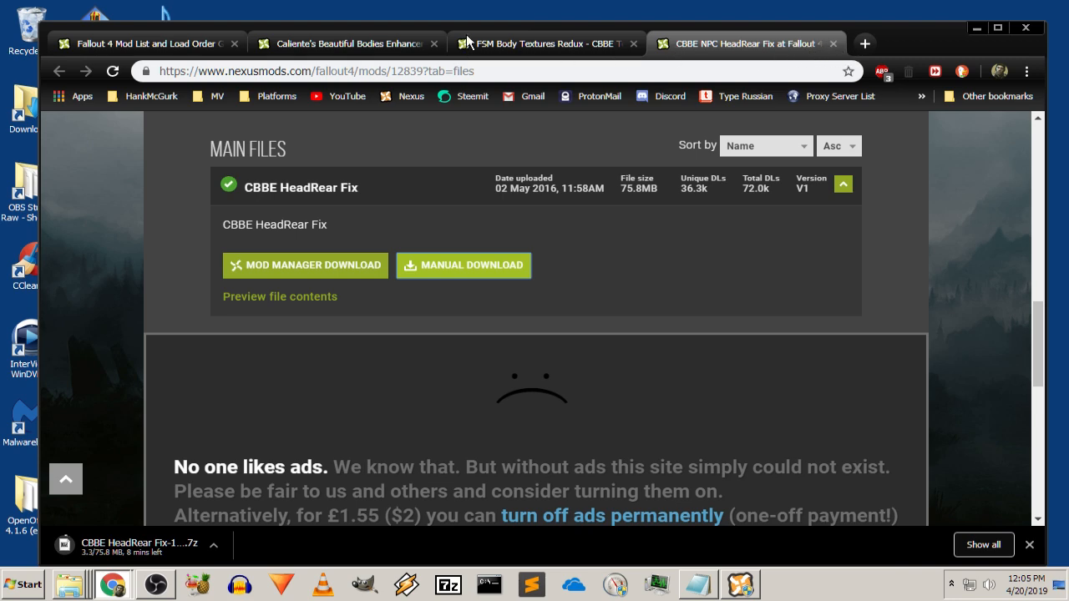
pyautogui.click(489, 43)
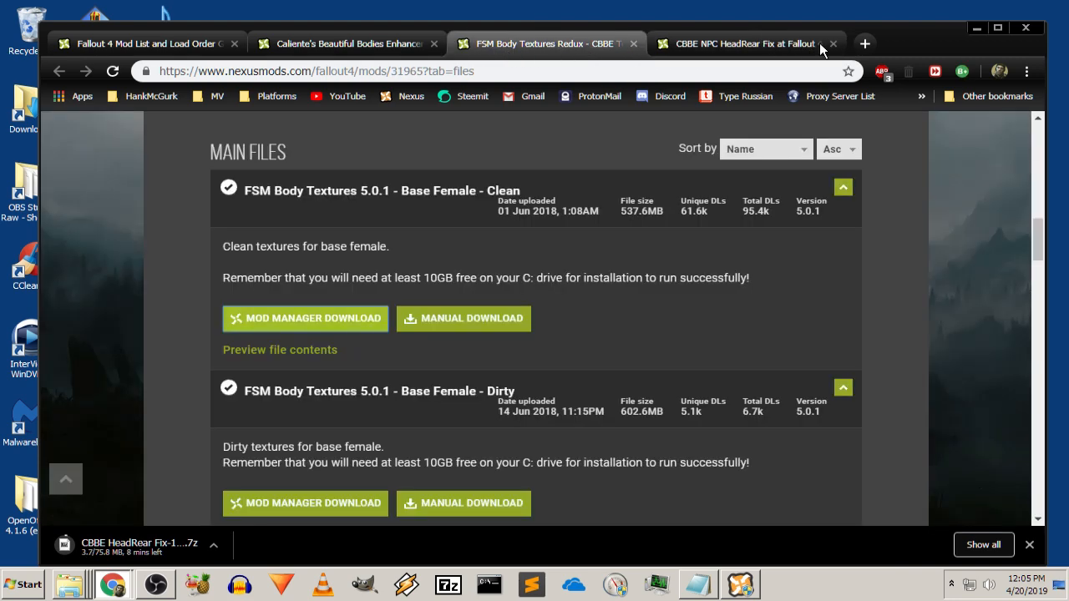
pyautogui.click(833, 43)
pyautogui.click(633, 43)
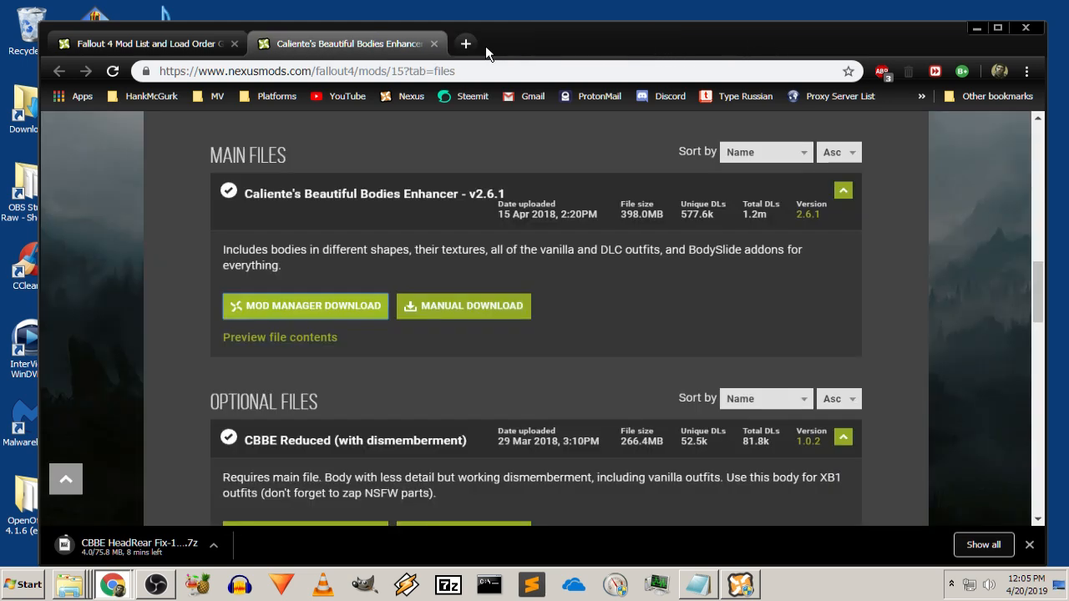
pyautogui.click(435, 44)
# Show Chrome's full downloads list, detach it from the guide's window and return to the mod guide
pyautogui.click(983, 545)
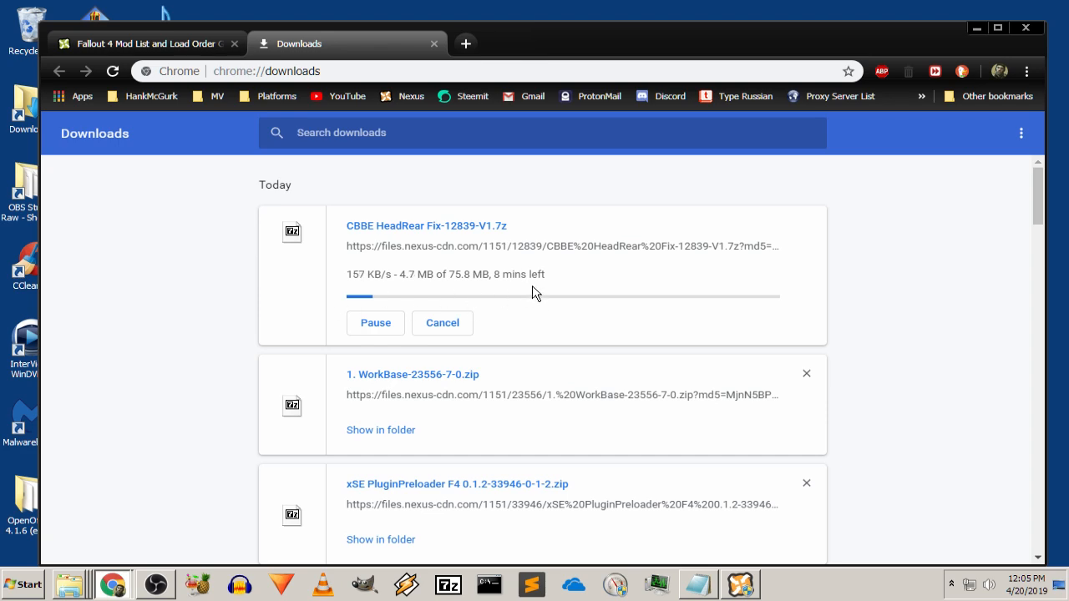
pyautogui.click(128, 43)
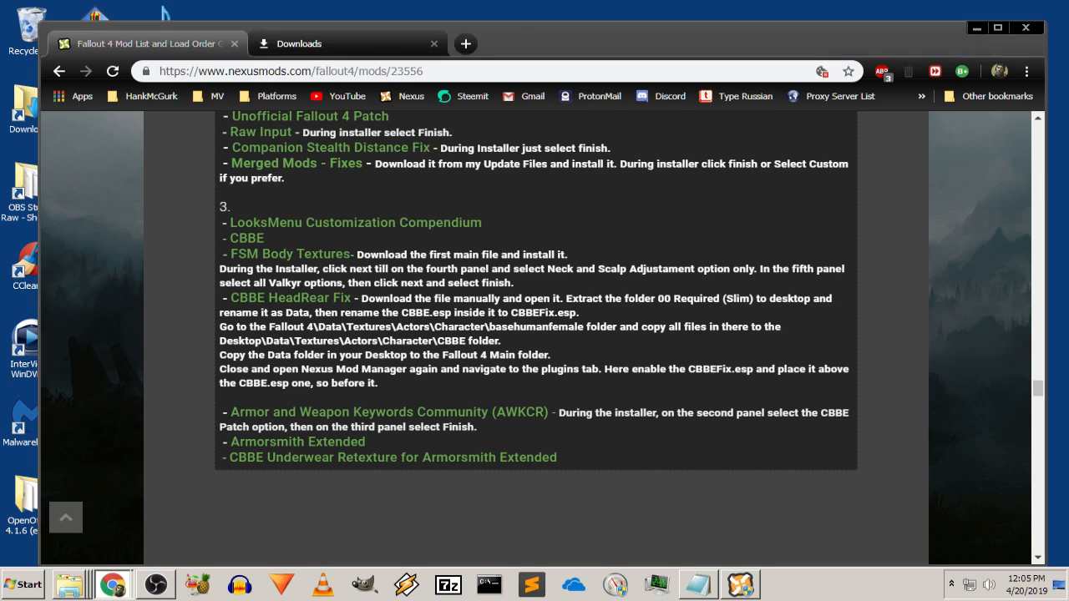
pyautogui.moveTo(358, 41); pyautogui.dragTo(1, 37)
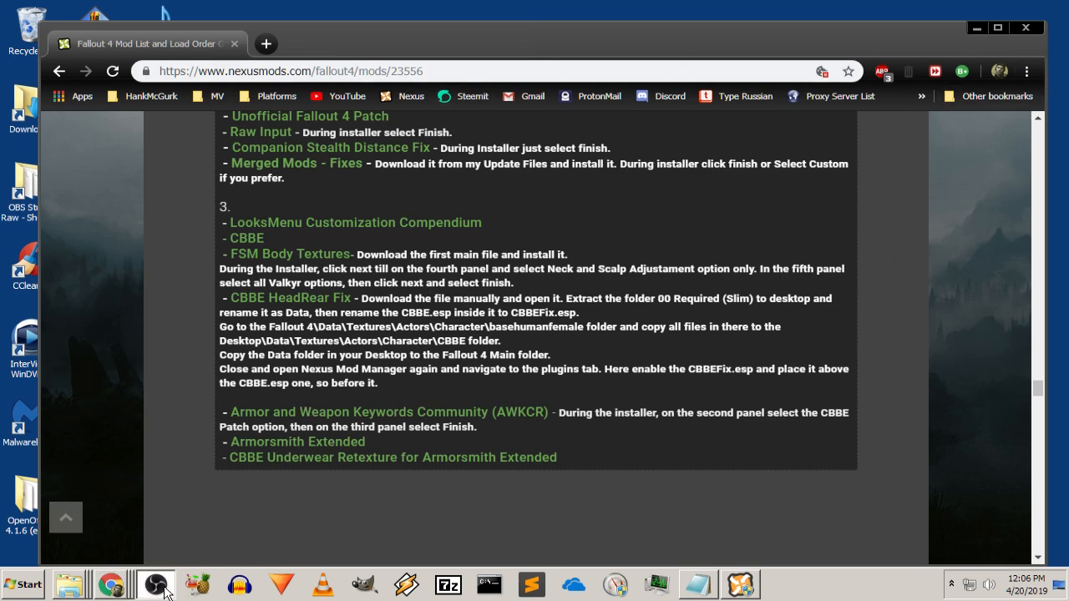
pyautogui.click(476, 27)
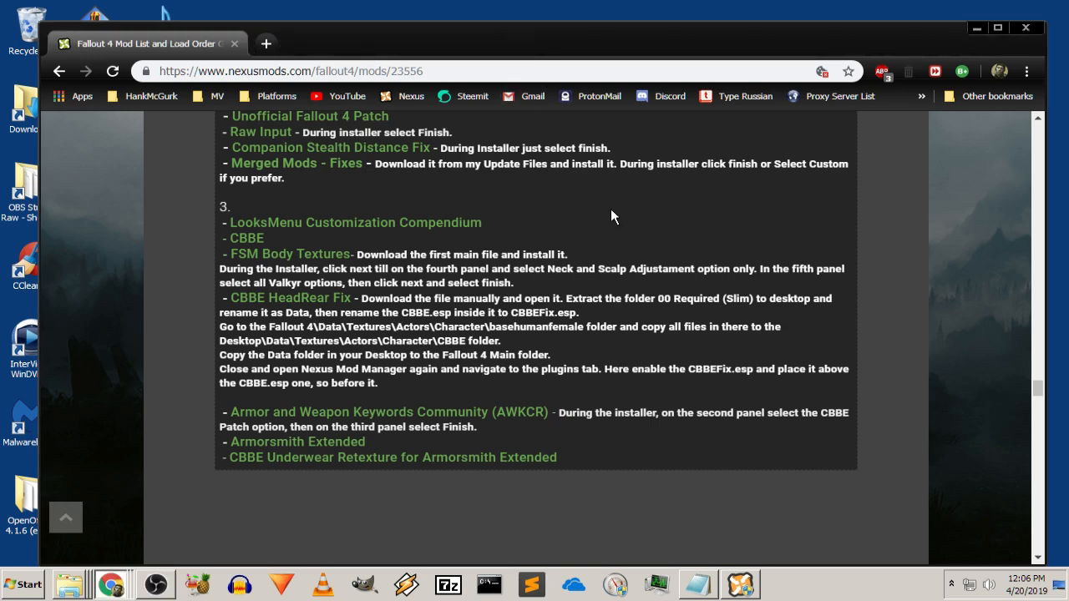
# Open the remaining group 3 links Armor and Weapon Keywords Community (AWKCR), Armorsmith Extended and CBBE Underwear Retexture in new tabs
pyautogui.scroll(-2, 546, 305)
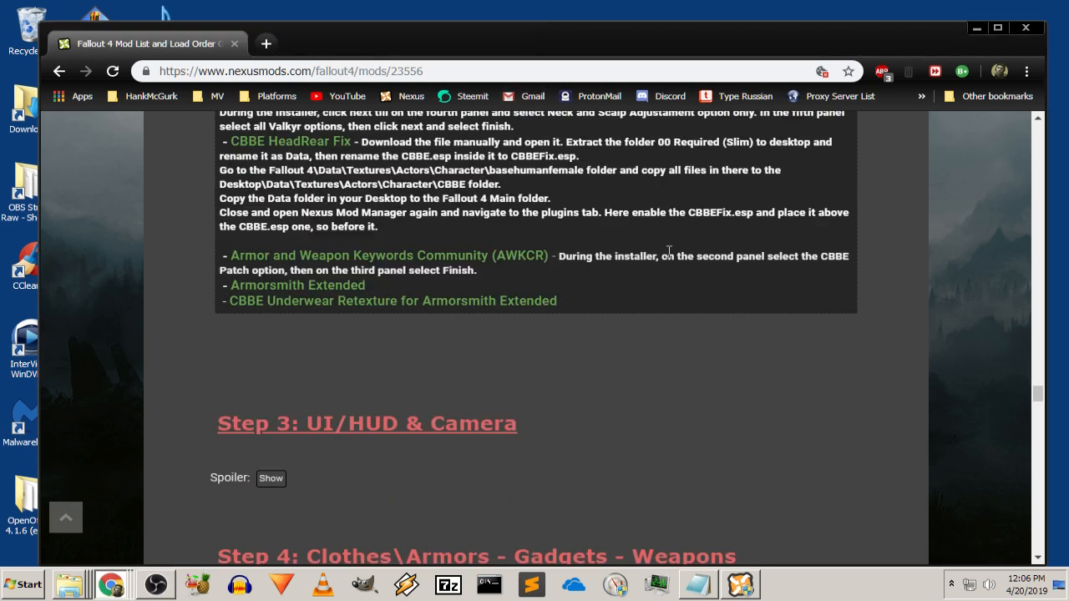
pyautogui.rightClick(496, 260)
pyautogui.click(522, 268)
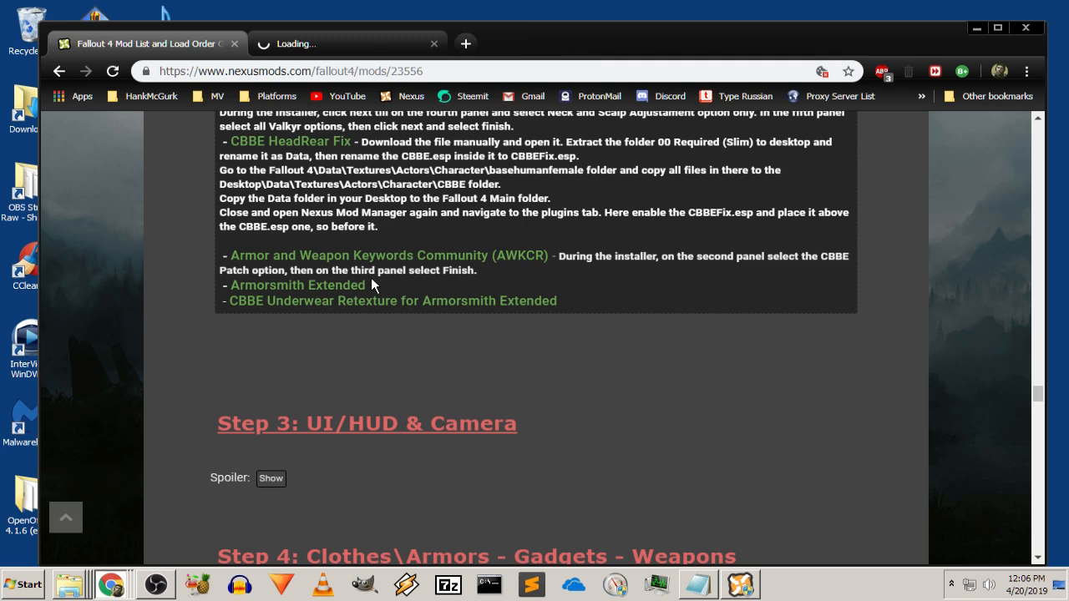
pyautogui.rightClick(338, 302)
pyautogui.click(367, 301)
pyautogui.rightClick(364, 301)
pyautogui.click(398, 314)
# Download Armor and Weapon Keywords Community Resource v8.51 through the mod manager, review the download queue, then minimize the manager and dismiss the overlay
pyautogui.click(334, 39)
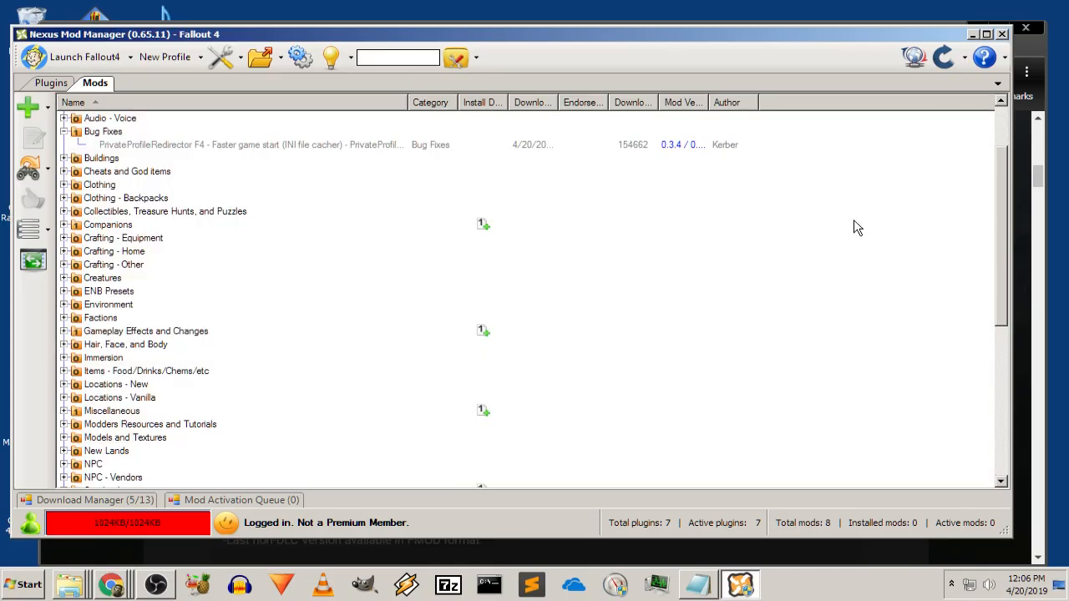
pyautogui.click(119, 500)
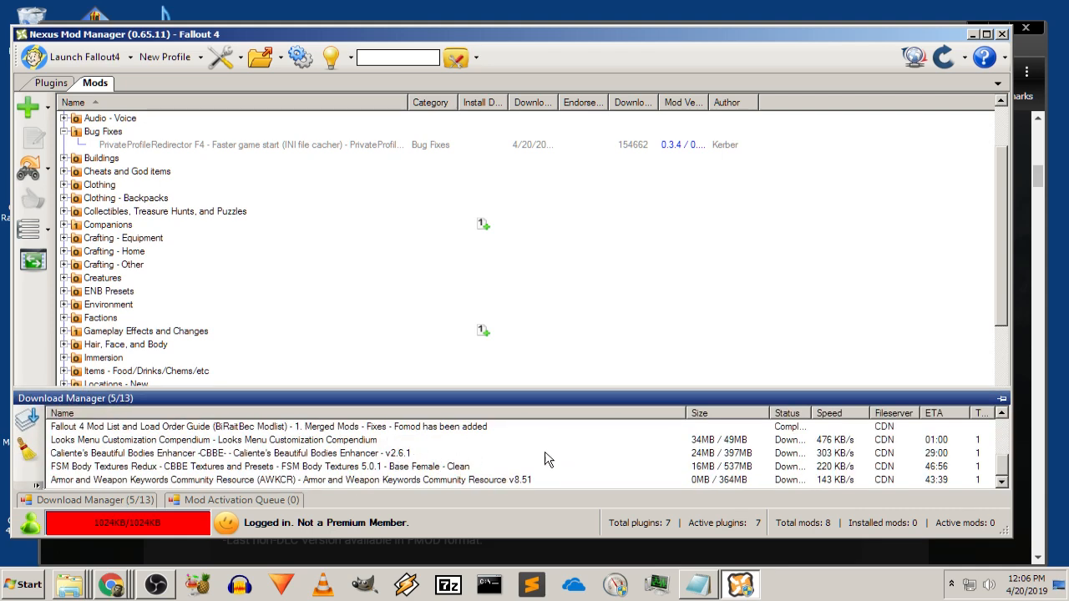
pyautogui.scroll(2, 519, 474)
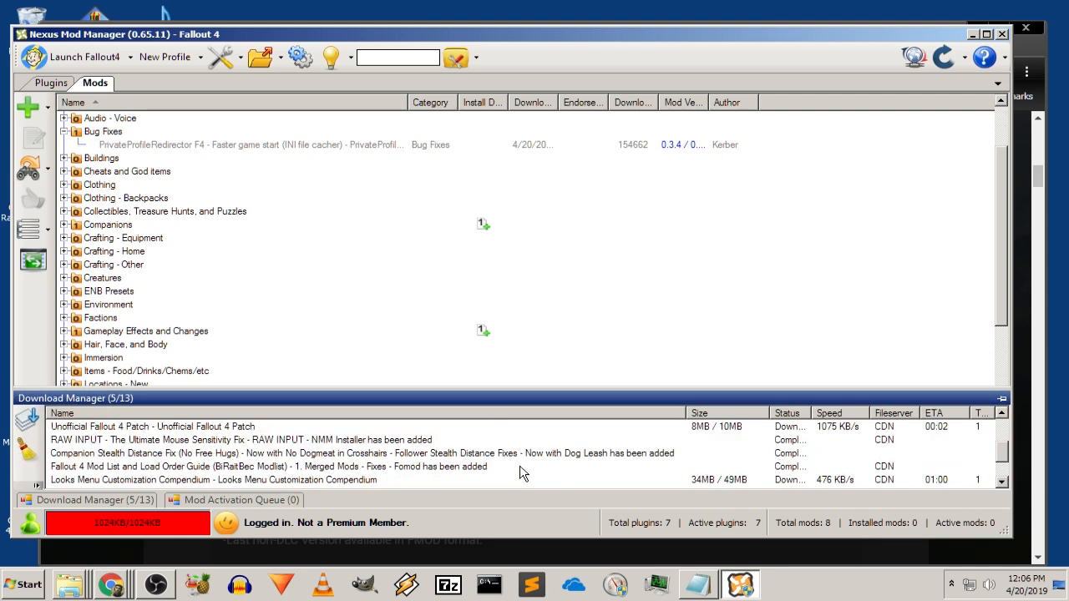
pyautogui.scroll(1, 519, 466)
pyautogui.scroll(-3, 520, 466)
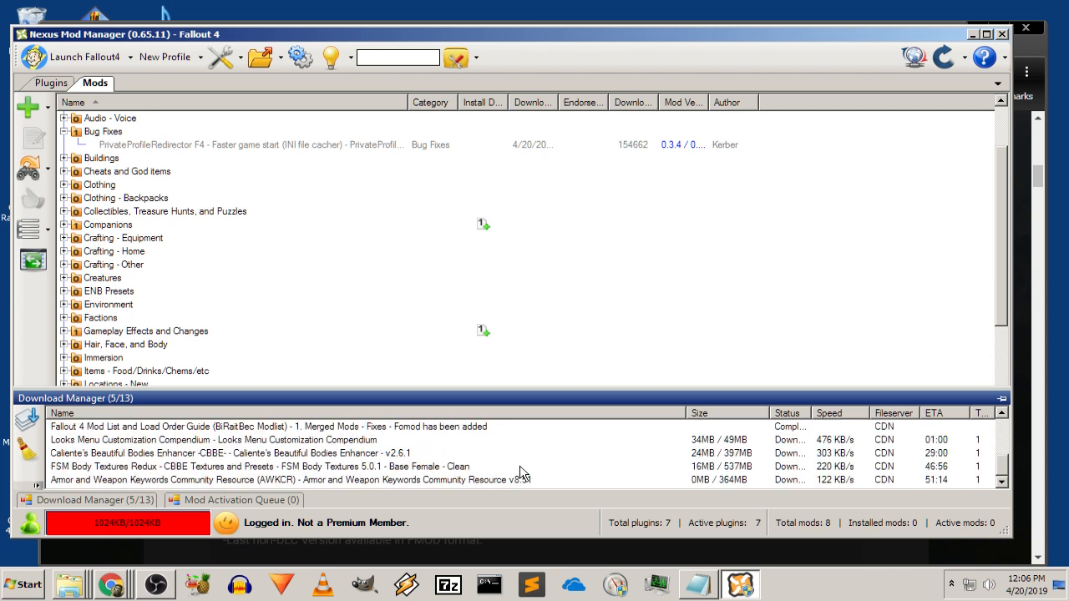
pyautogui.click(972, 35)
pyautogui.click(937, 165)
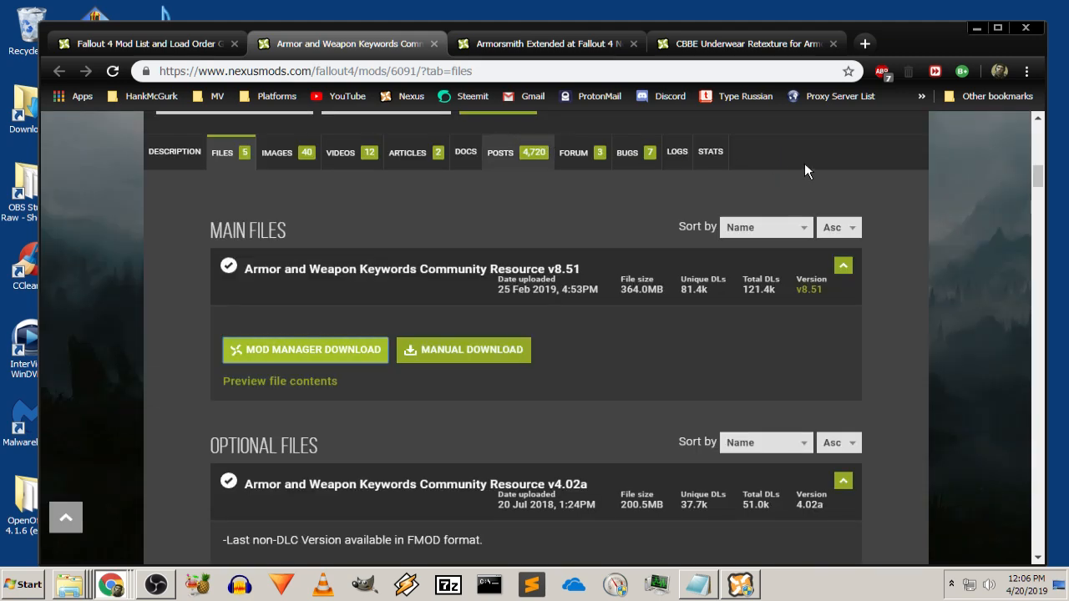
# Preview the file contents of Armorsmith Extended v4.6 on its mod page, then close the preview
pyautogui.click(558, 47)
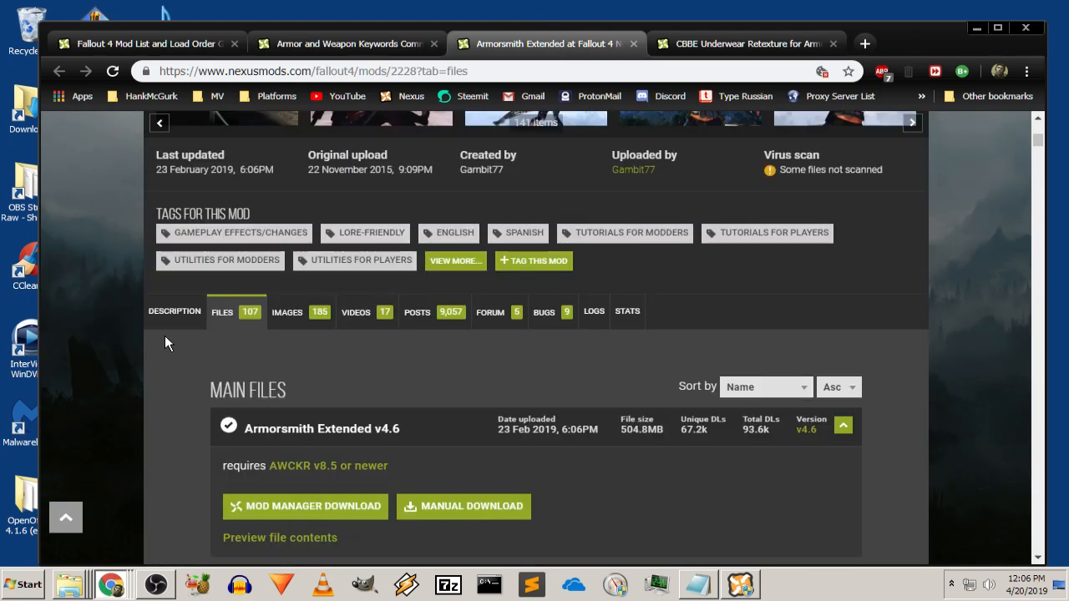
pyautogui.scroll(-3, 164, 333)
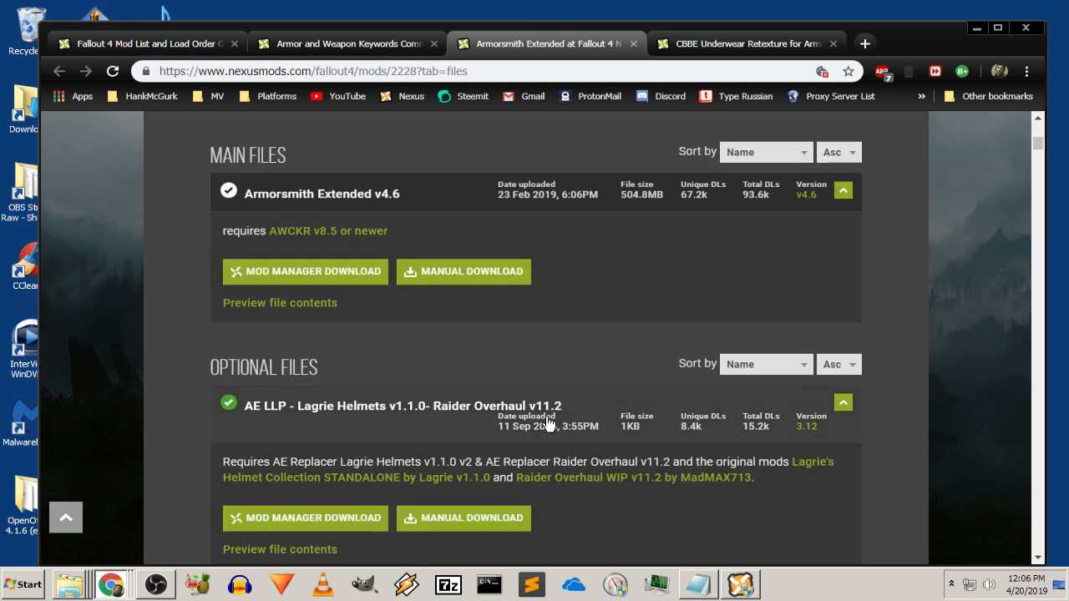
pyautogui.scroll(1, 116, 301)
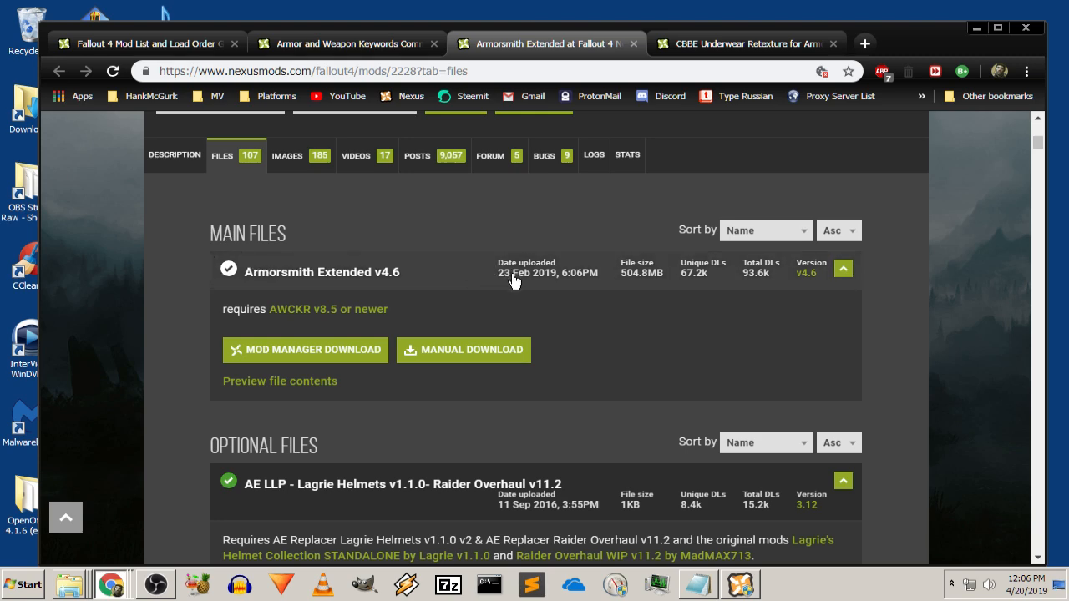
pyautogui.click(844, 269)
pyautogui.click(845, 270)
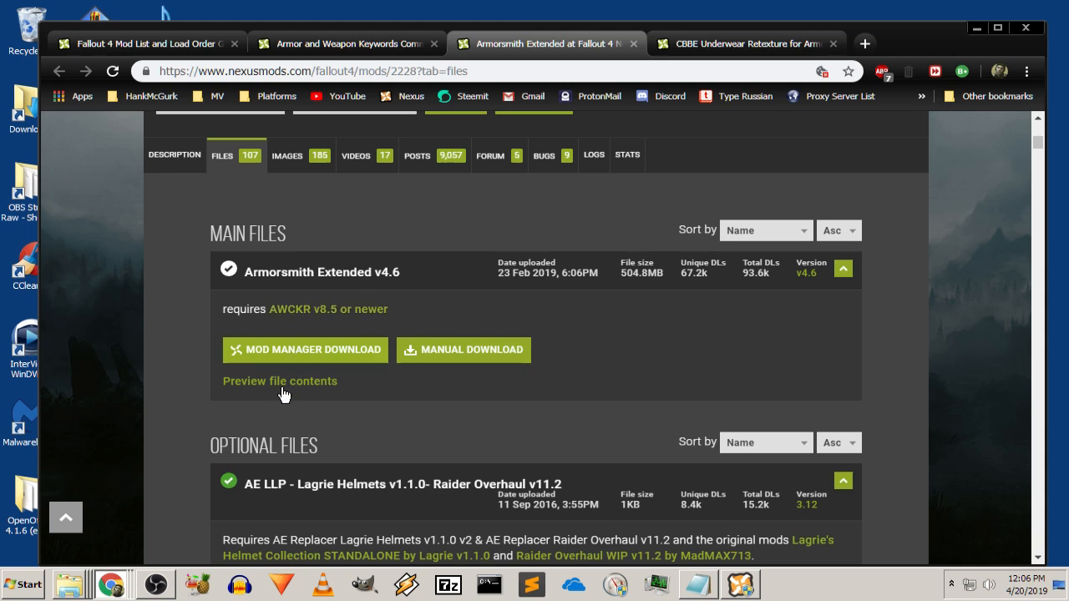
pyautogui.click(283, 380)
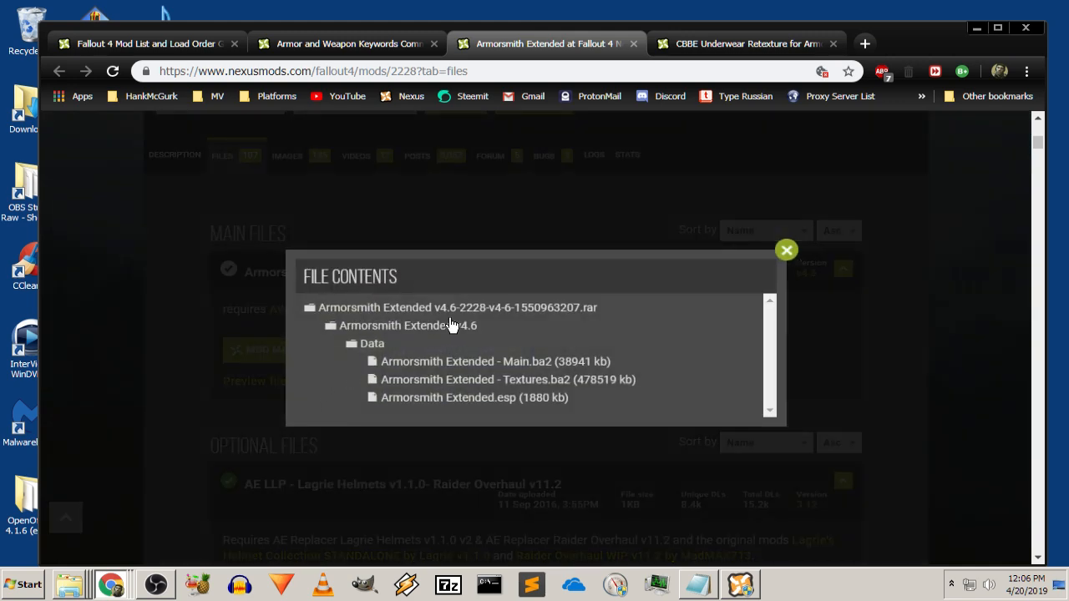
pyautogui.scroll(-2, 585, 251)
pyautogui.scroll(3, 668, 184)
pyautogui.scroll(-1, 760, 268)
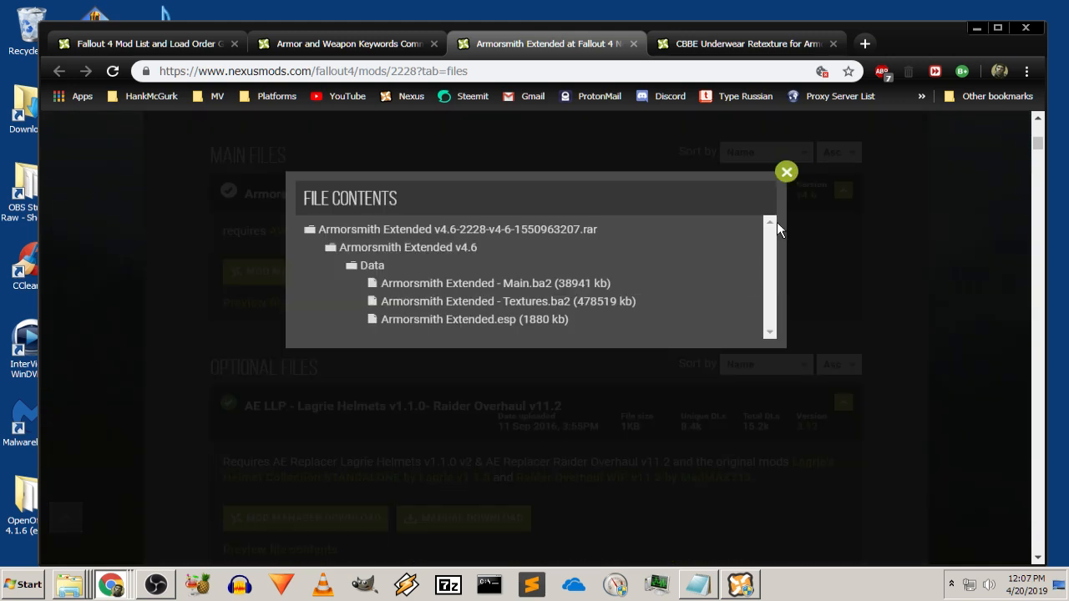
pyautogui.click(830, 172)
# Look through the optional files of Armorsmith Extended, including the AE Merged and AE Replacer plugins, and return to the main file
pyautogui.scroll(-2, 879, 288)
pyautogui.scroll(-7, 159, 296)
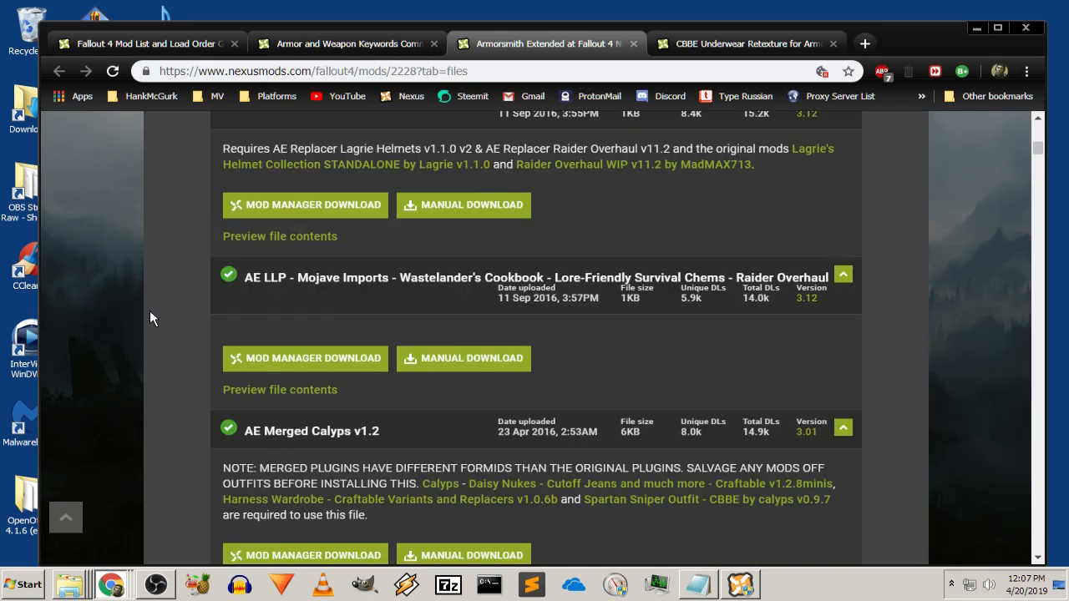
pyautogui.scroll(-14, 168, 284)
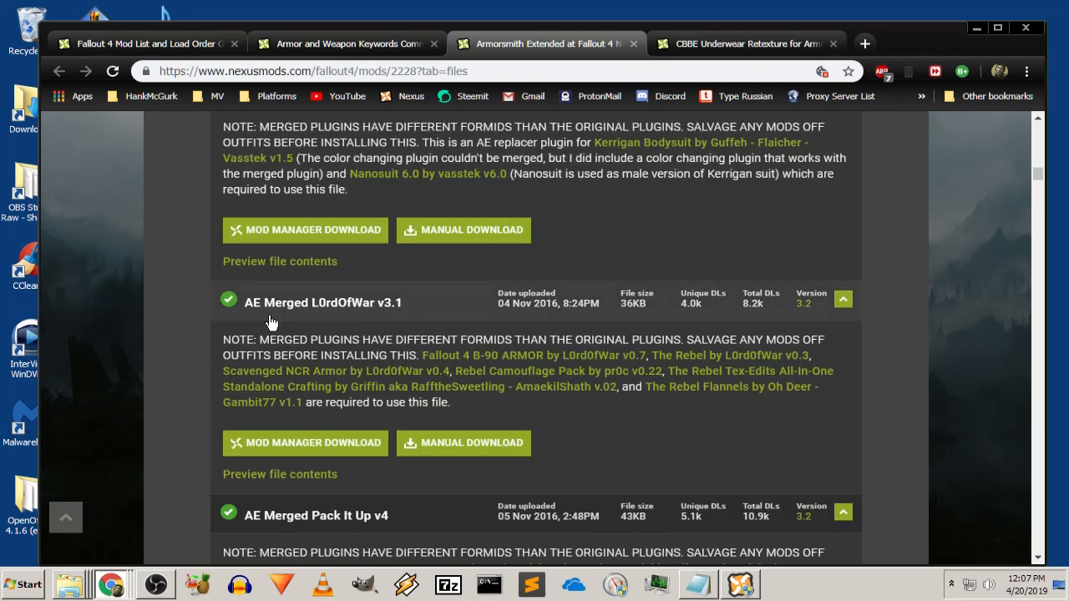
pyautogui.scroll(-8, 151, 331)
pyautogui.scroll(-20, 158, 332)
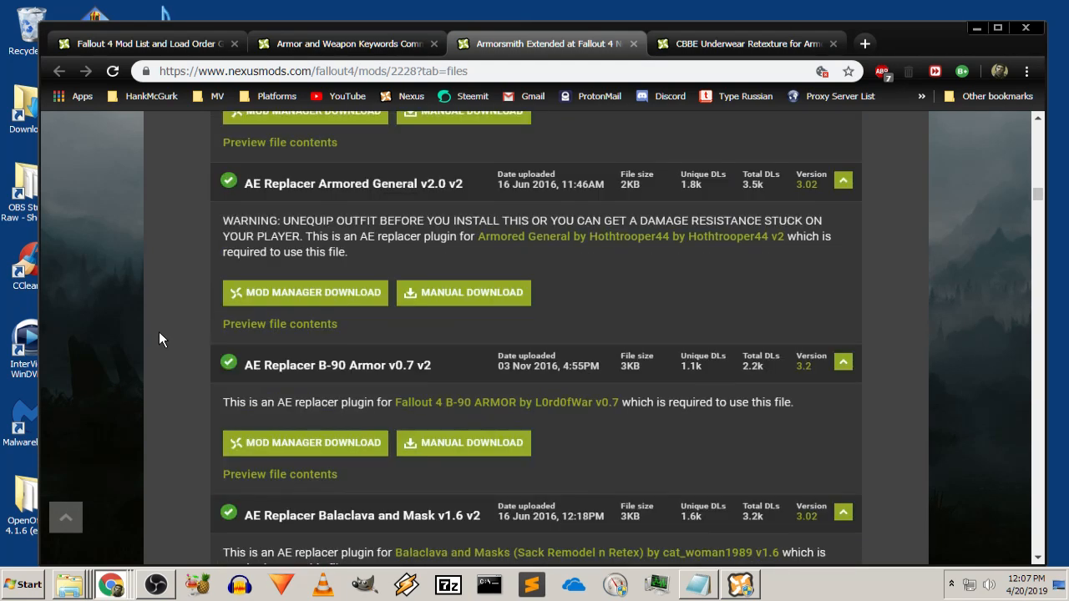
pyautogui.scroll(-8, 160, 329)
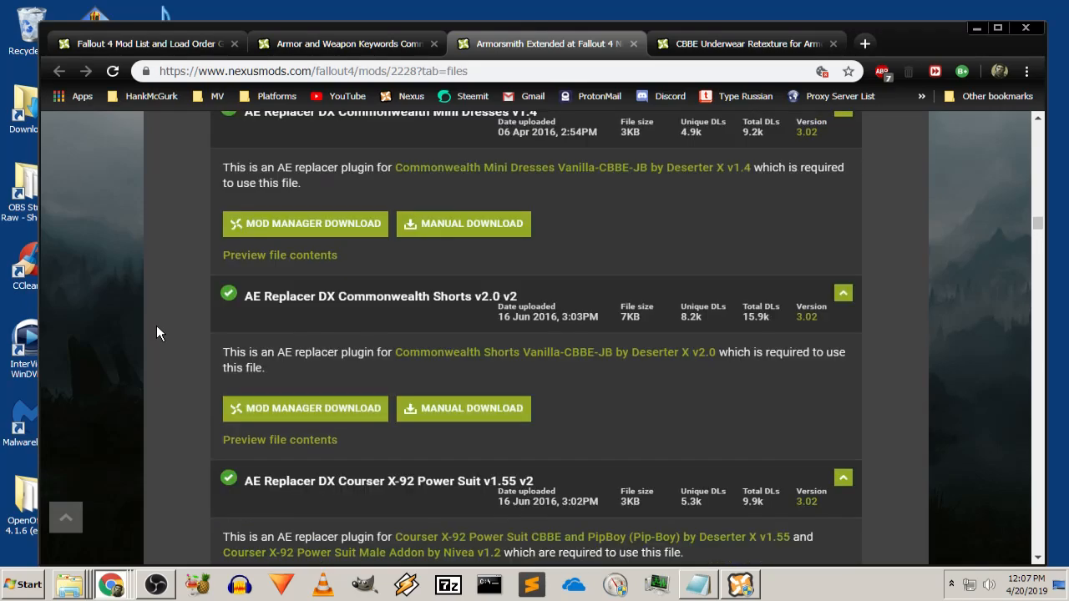
pyautogui.scroll(7, 986, 321)
pyautogui.scroll(20, 979, 317)
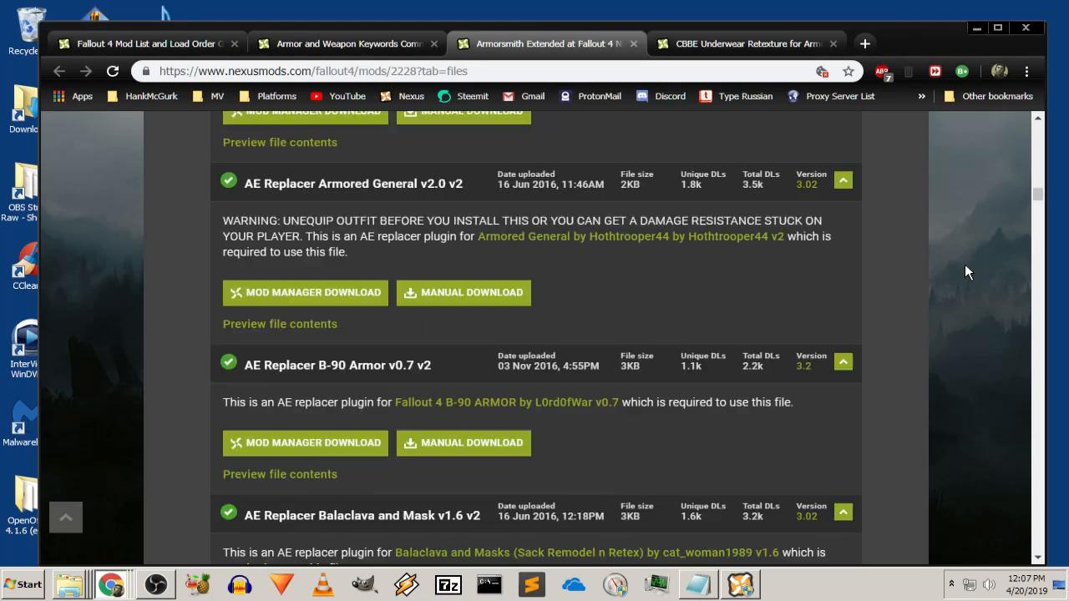
pyautogui.scroll(20, 969, 233)
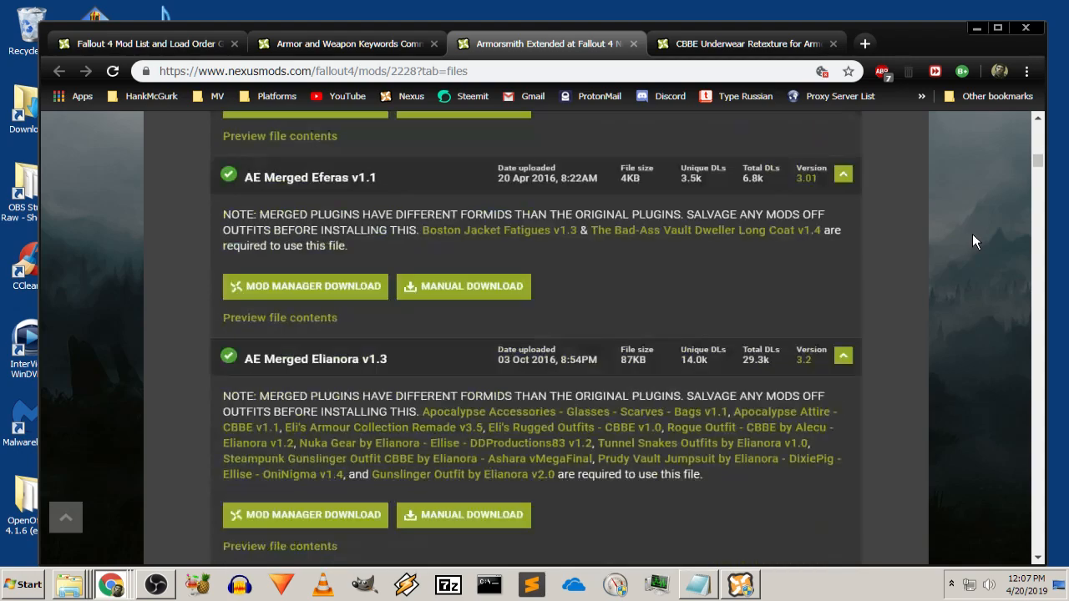
pyautogui.scroll(4, 978, 231)
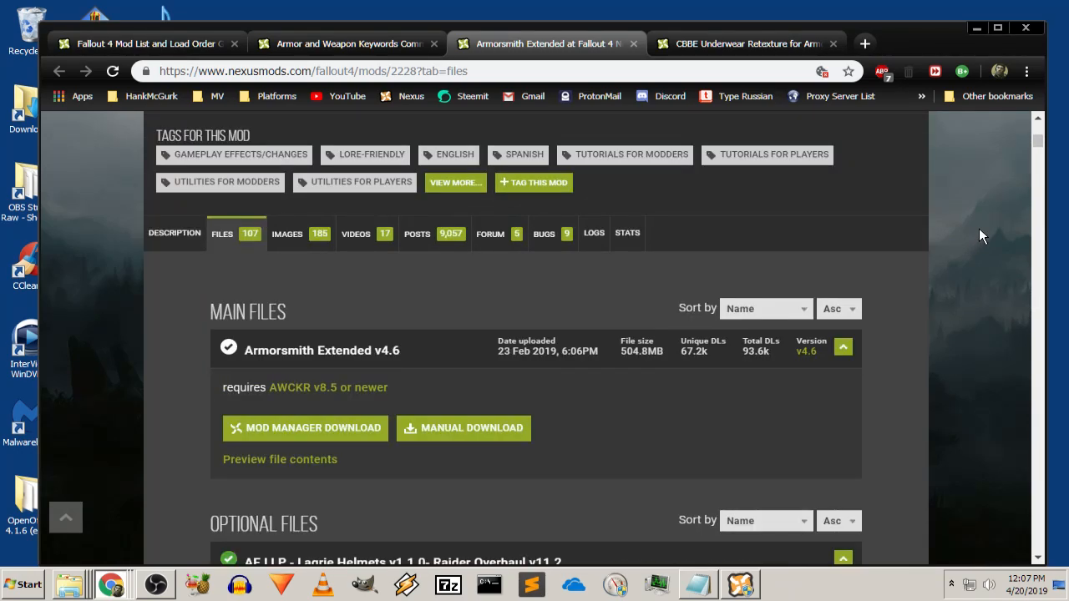
pyautogui.scroll(-3, 978, 228)
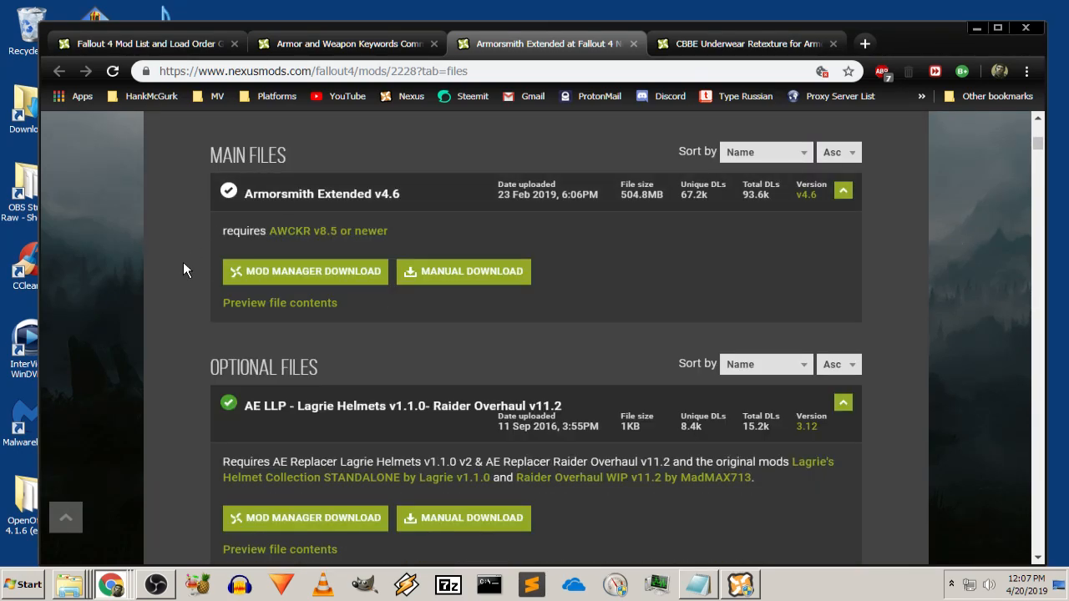
pyautogui.scroll(-3, 185, 257)
pyautogui.scroll(5, 187, 250)
# Check the guide's Armorsmith Extended entry, download Armorsmith Extended v4.6 through the mod manager, then minimize the manager and dismiss the overlay
pyautogui.click(164, 42)
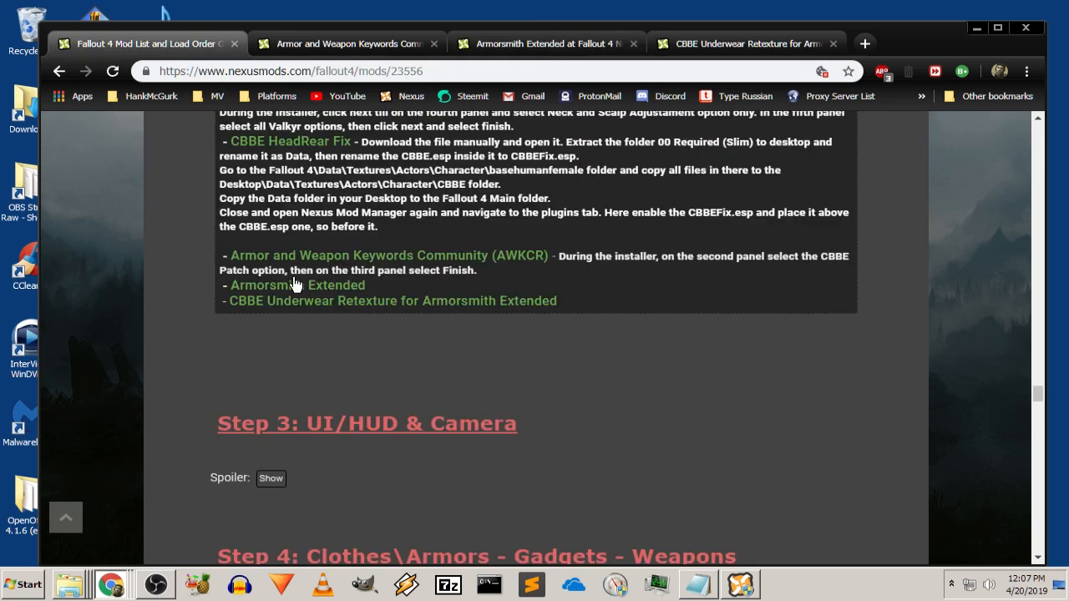
pyautogui.click(512, 41)
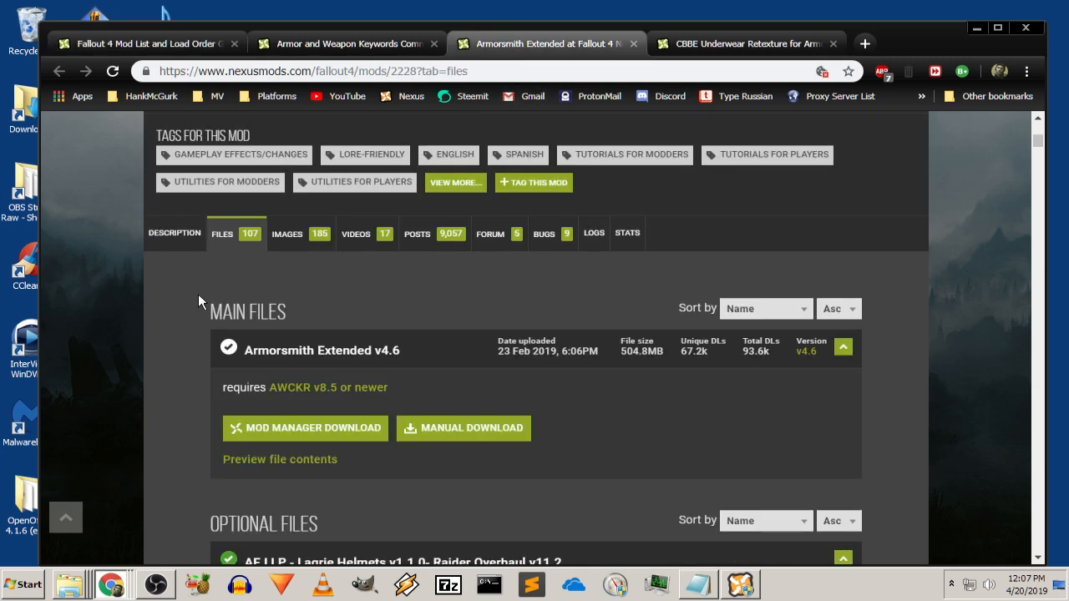
pyautogui.scroll(-1, 198, 294)
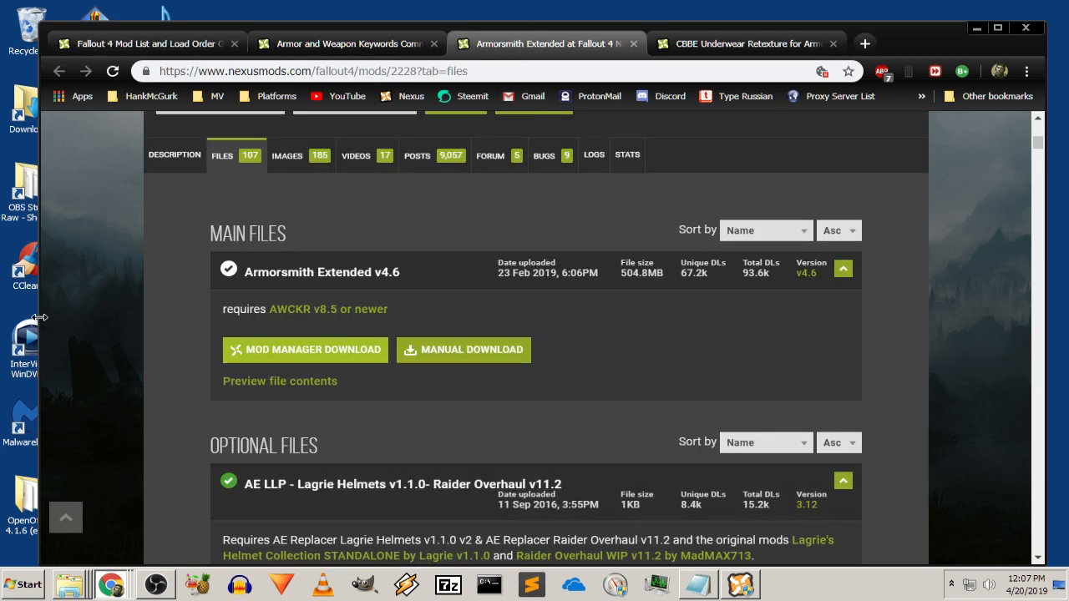
pyautogui.click(299, 355)
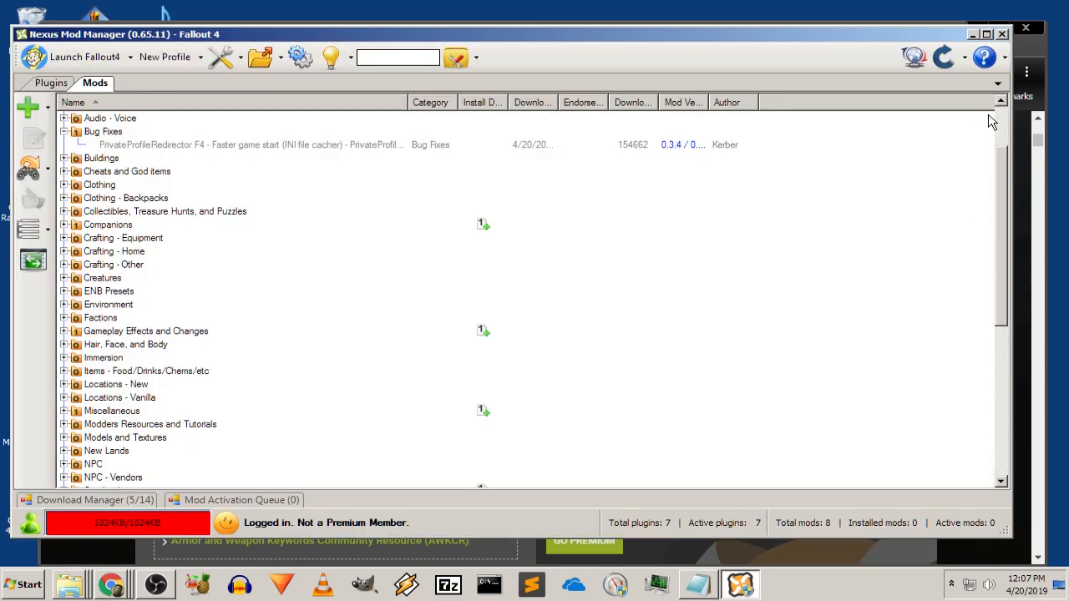
pyautogui.click(973, 35)
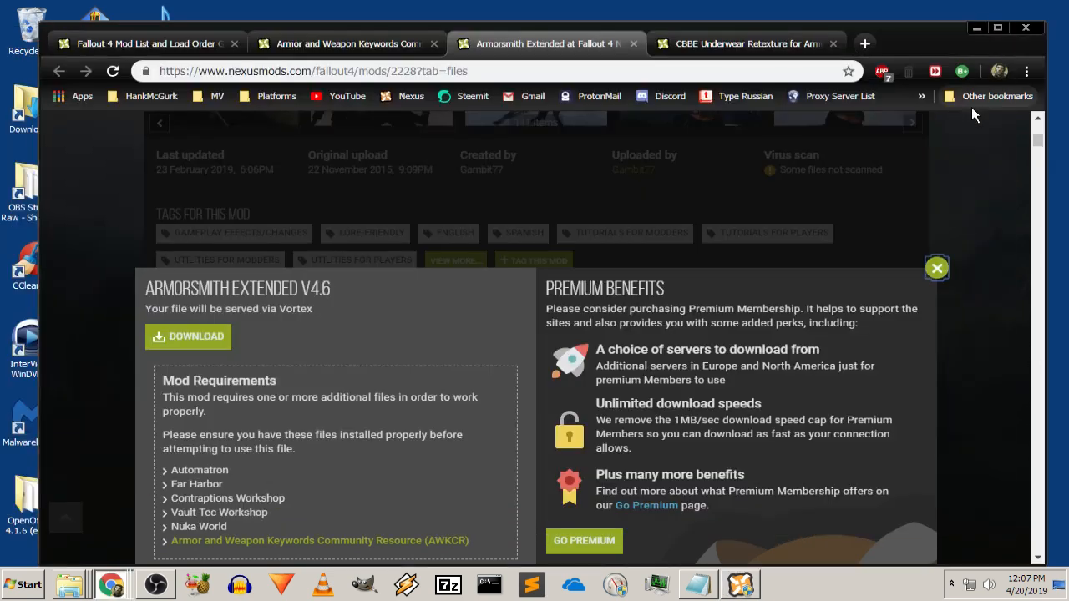
pyautogui.click(937, 268)
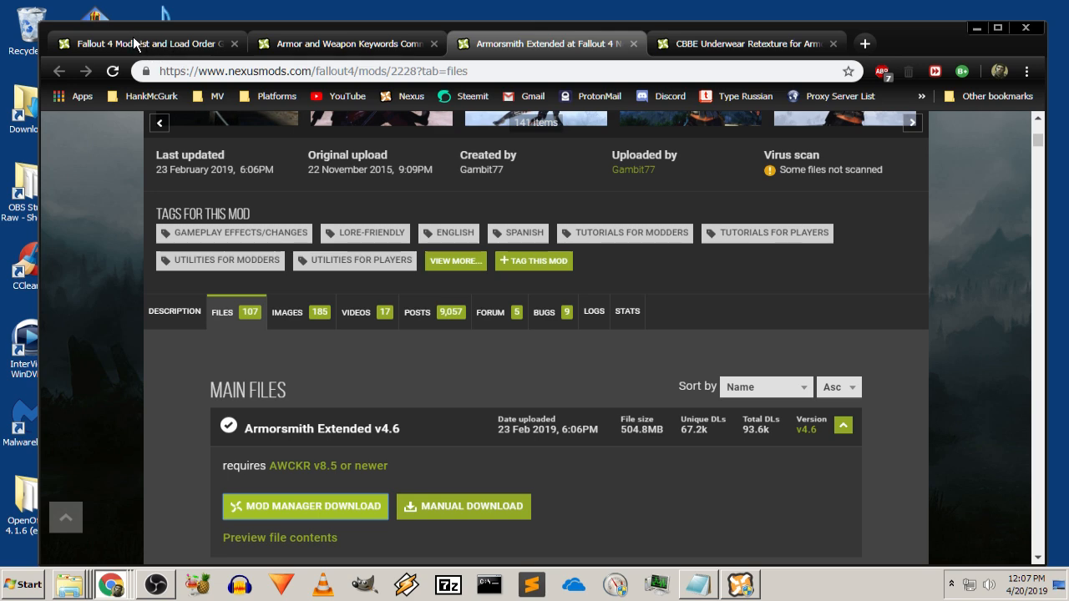
# Check the guide's last group 3 entry and download CBBE Underwear Retexture for Armorsmith Extended through the mod manager
pyautogui.click(135, 44)
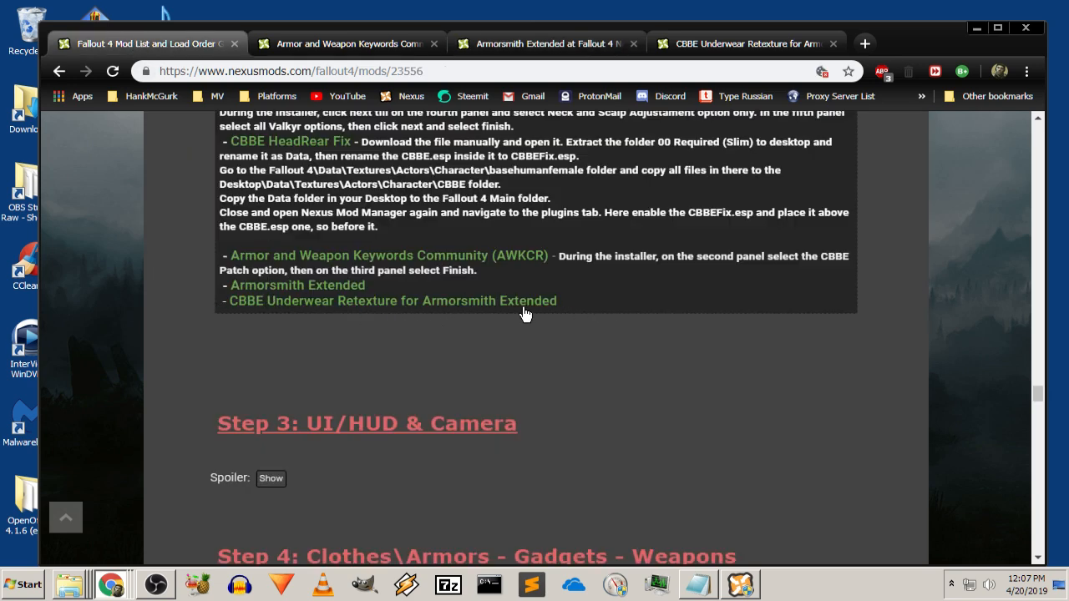
pyautogui.click(746, 44)
pyautogui.scroll(-2, 344, 300)
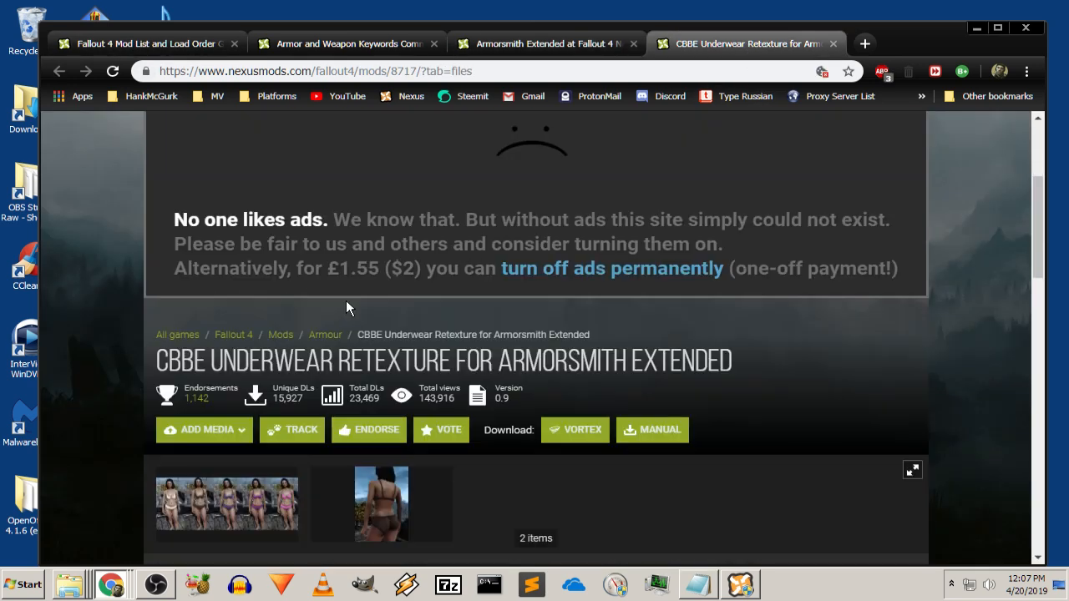
pyautogui.scroll(-7, 105, 310)
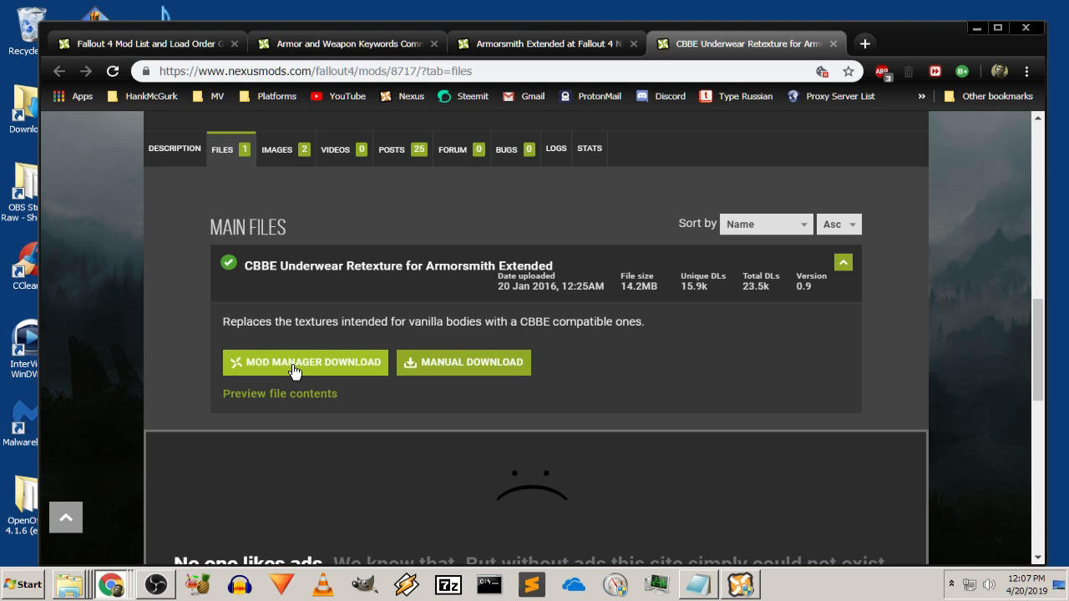
pyautogui.click(465, 366)
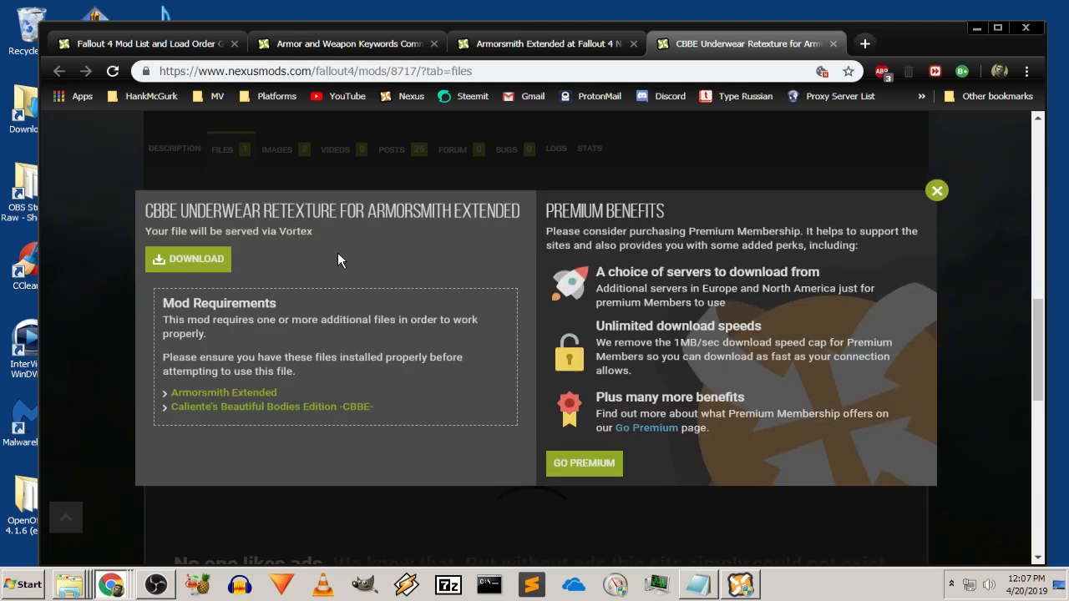
pyautogui.click(209, 260)
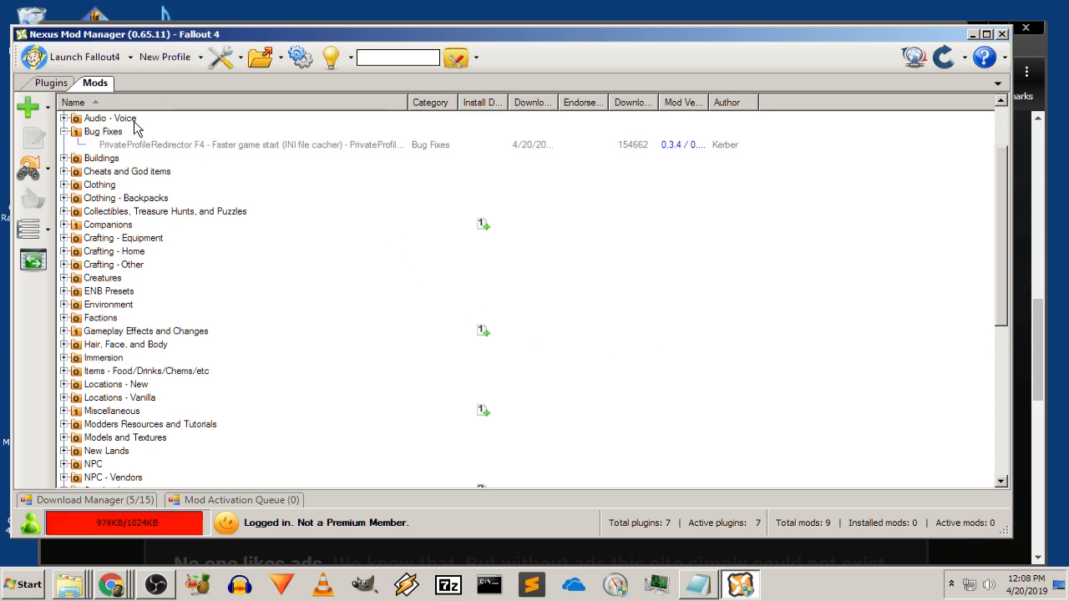
# Review Nexus Mod Manager's download queue and resume the incomplete Unofficial Fallout 4 Patch download
pyautogui.click(128, 501)
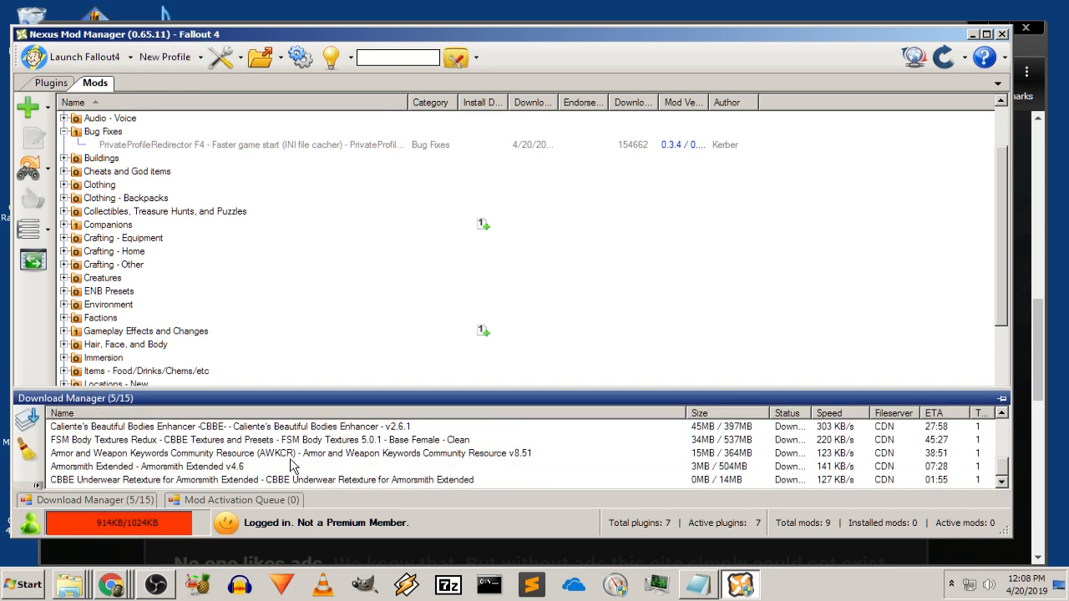
pyautogui.scroll(2, 712, 476)
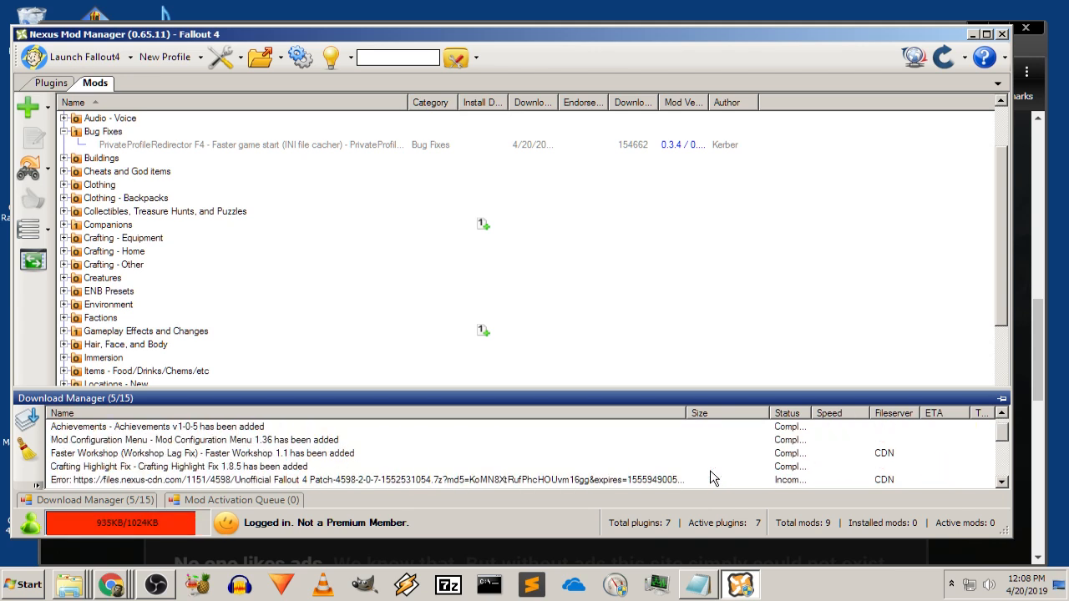
pyautogui.scroll(-1, 711, 477)
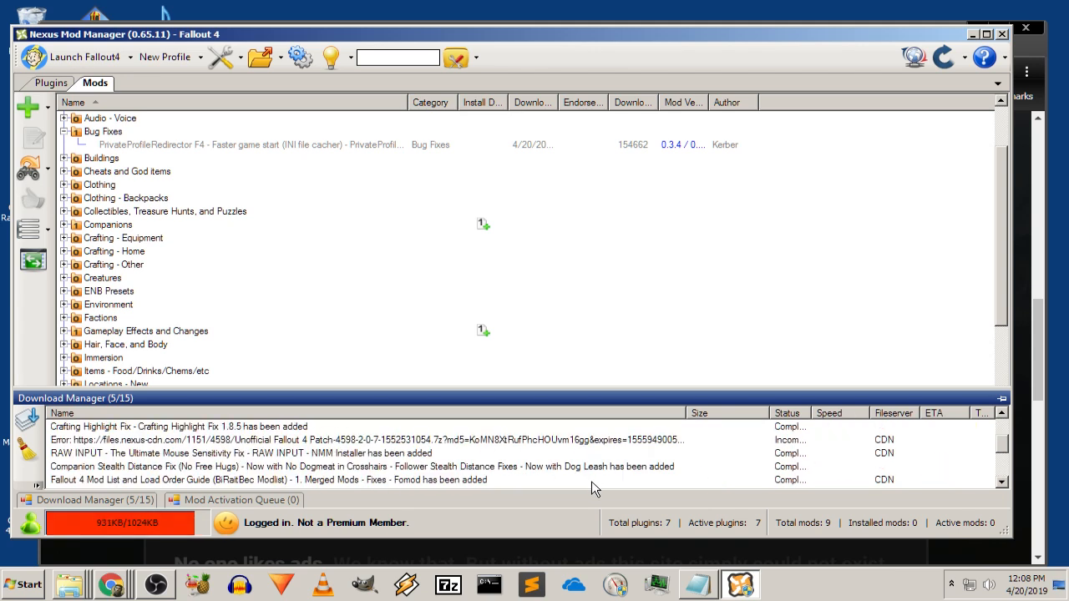
pyautogui.click(409, 442)
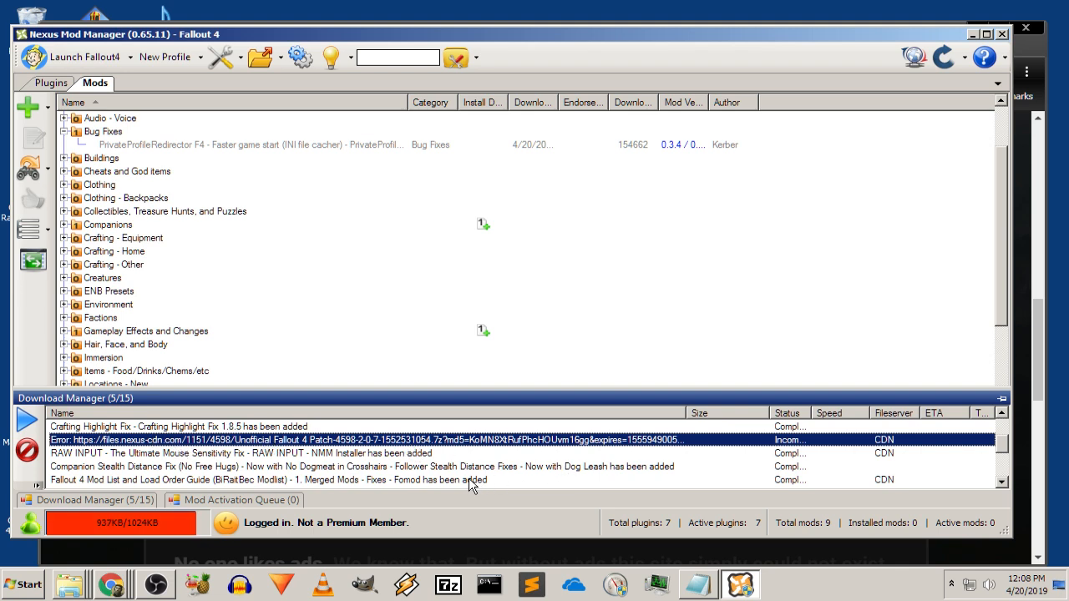
pyautogui.scroll(-2, 468, 478)
pyautogui.scroll(3, 472, 477)
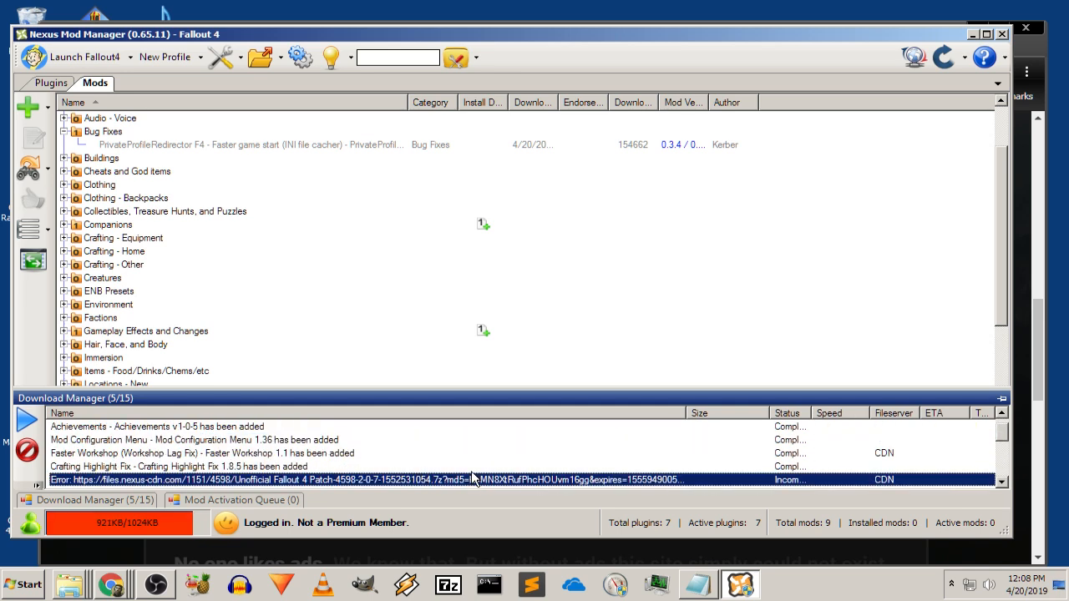
pyautogui.click(28, 420)
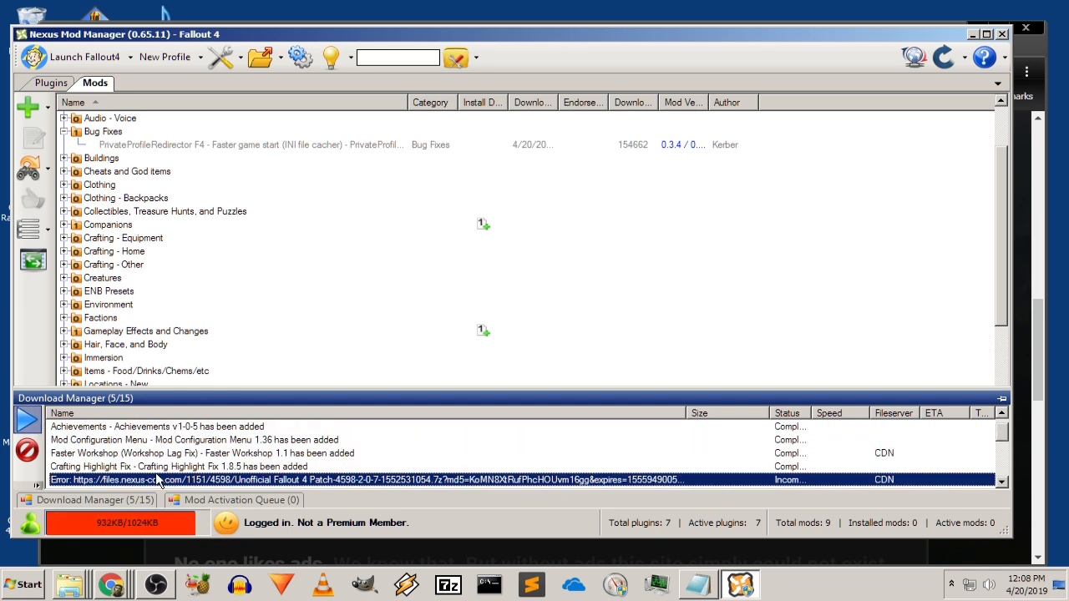
pyautogui.scroll(-1, 279, 467)
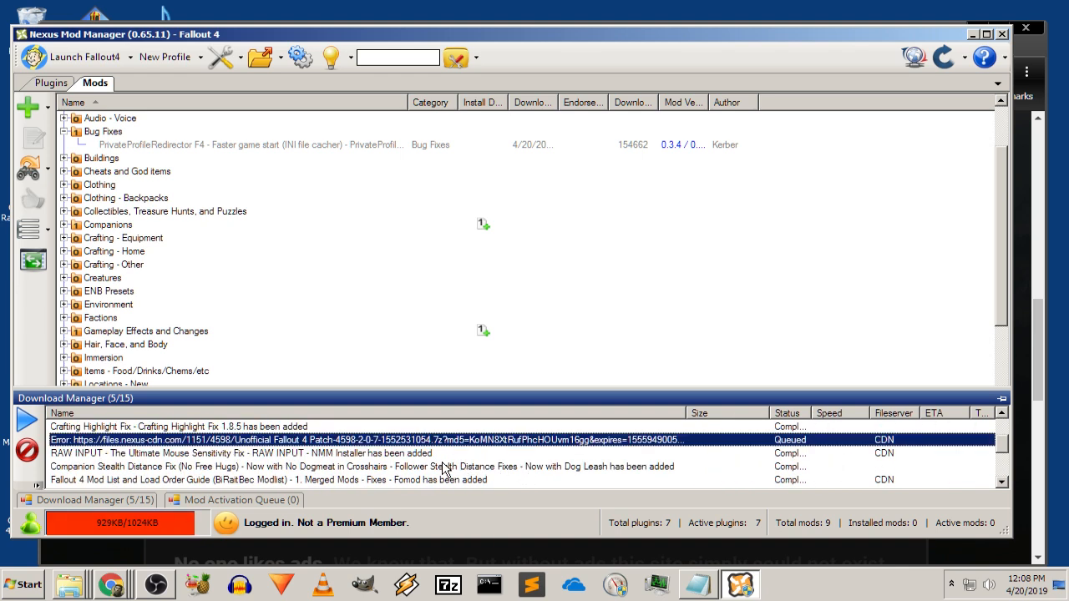
# Switch back to Chrome, dismiss the download overlay and close the CBBE Underwear Retexture and Armorsmith Extended pages
pyautogui.click(115, 587)
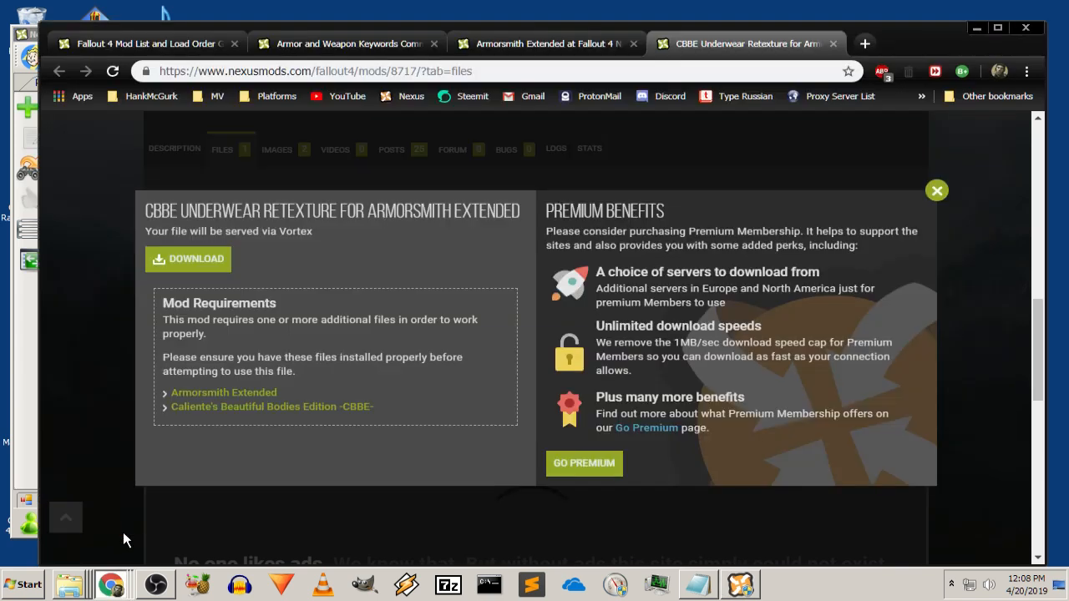
pyautogui.click(937, 190)
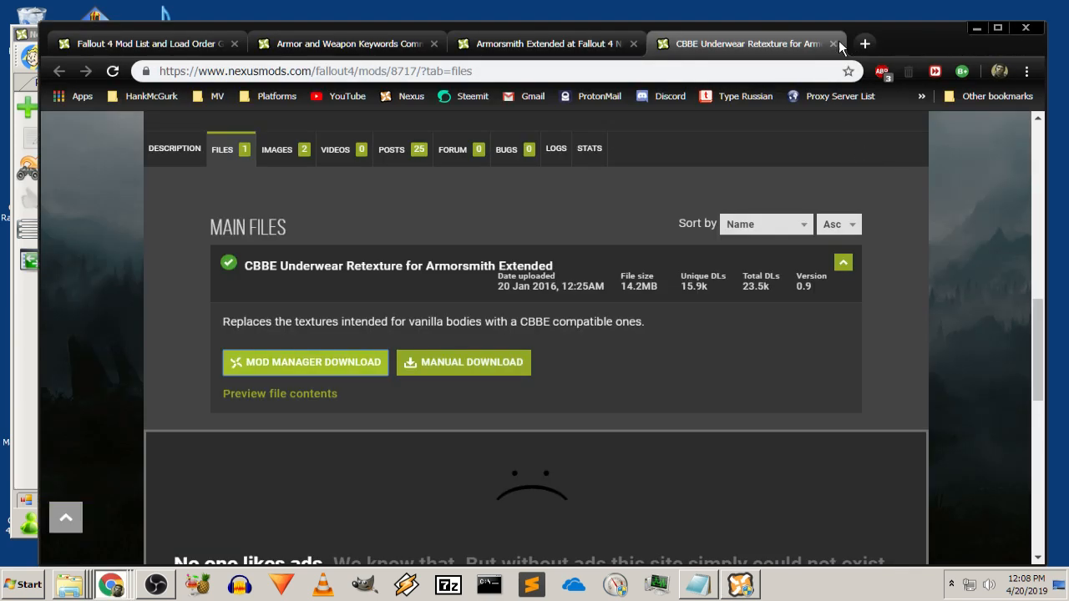
pyautogui.click(833, 45)
pyautogui.click(634, 44)
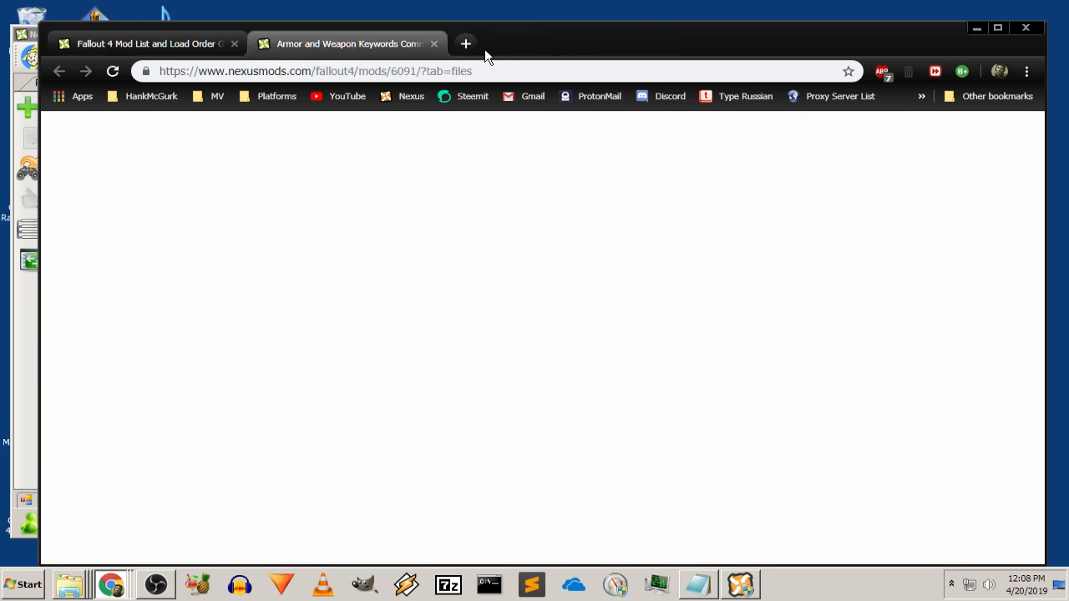
# Close the Armor and Weapon Keywords page and download Unofficial Fallout 4 Patch again from the guide's link through the mod manager
pyautogui.click(432, 44)
pyautogui.scroll(7, 288, 376)
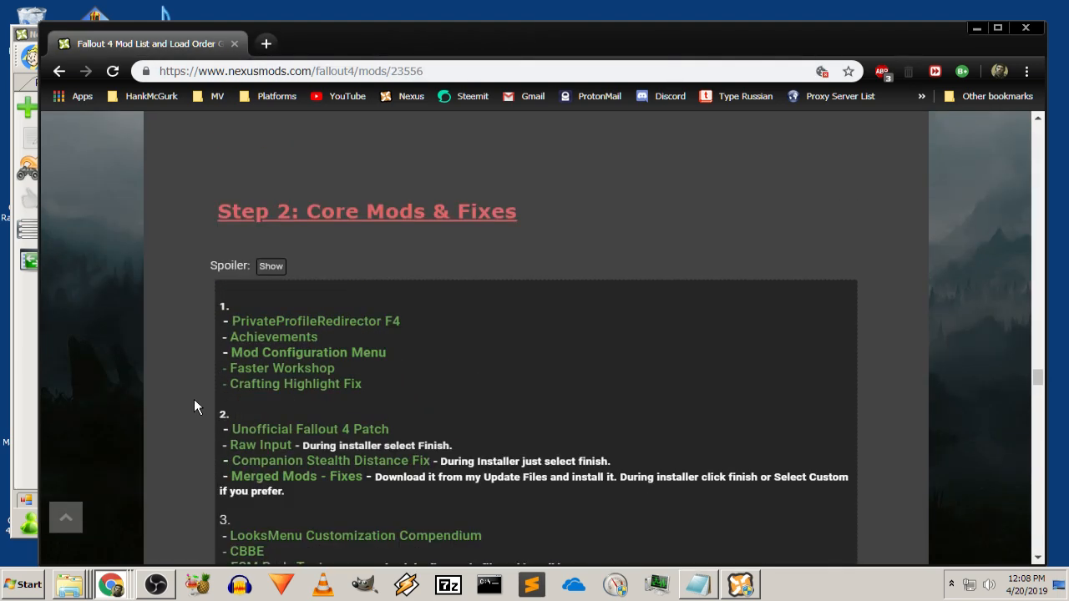
pyautogui.scroll(-1, 194, 398)
pyautogui.rightClick(307, 352)
pyautogui.click(350, 360)
pyautogui.click(353, 37)
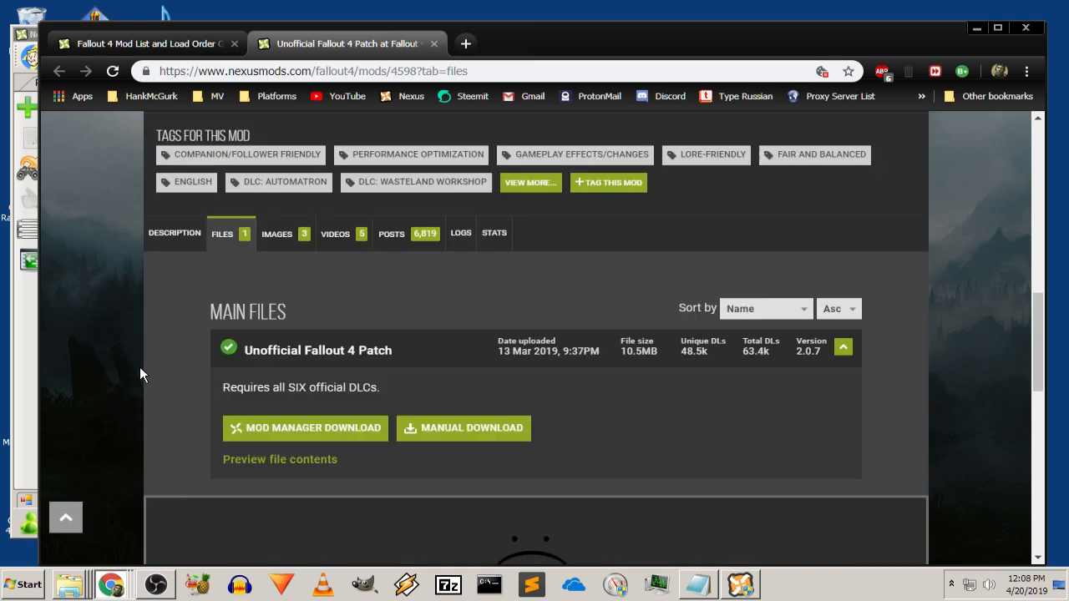
pyautogui.click(320, 434)
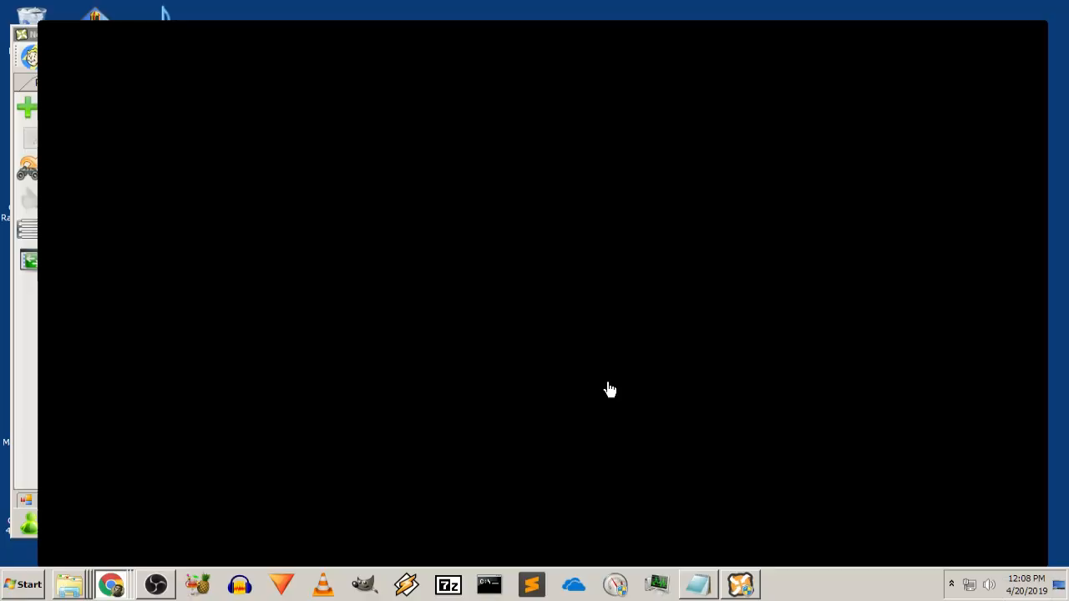
# Switch to Nexus Mod Manager and cancel the failed Unofficial Fallout 4 Patch download in the download queue
pyautogui.hotkey('alt', 'Tab')
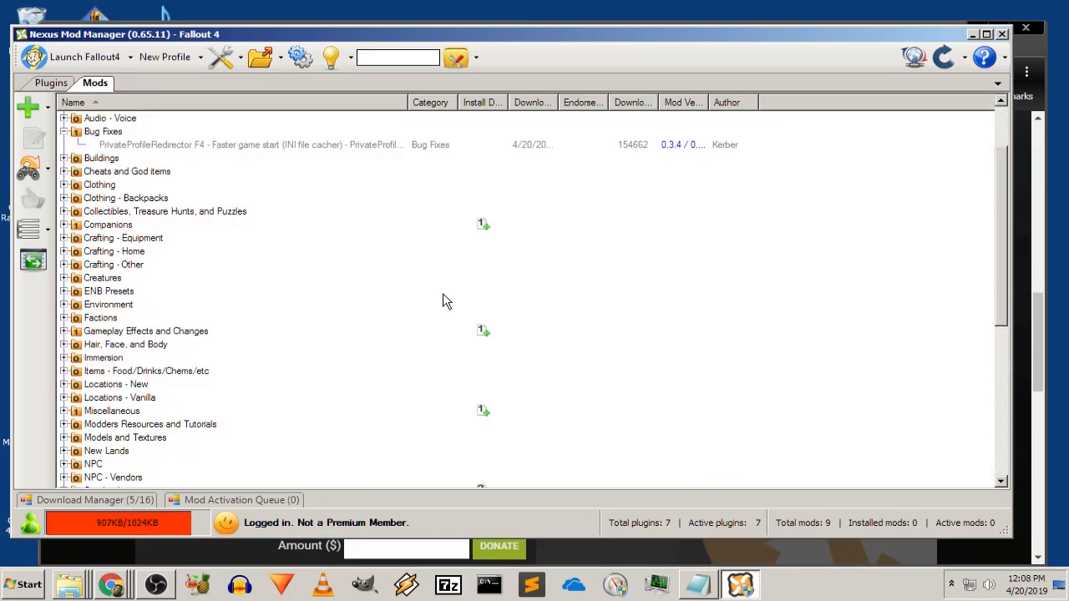
pyautogui.click(134, 501)
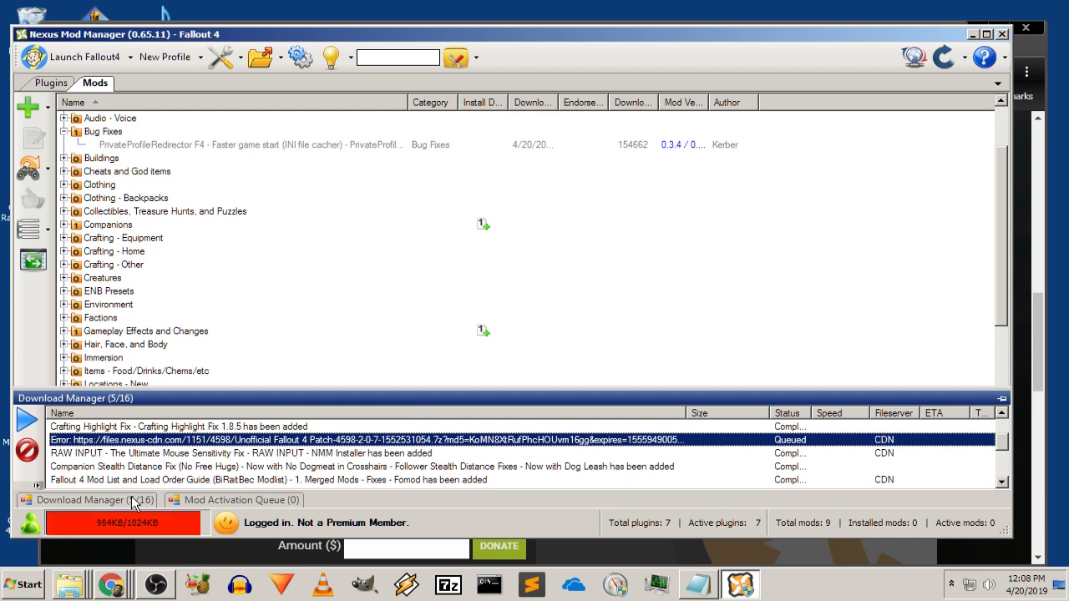
pyautogui.scroll(2, 218, 461)
pyautogui.scroll(-2, 226, 461)
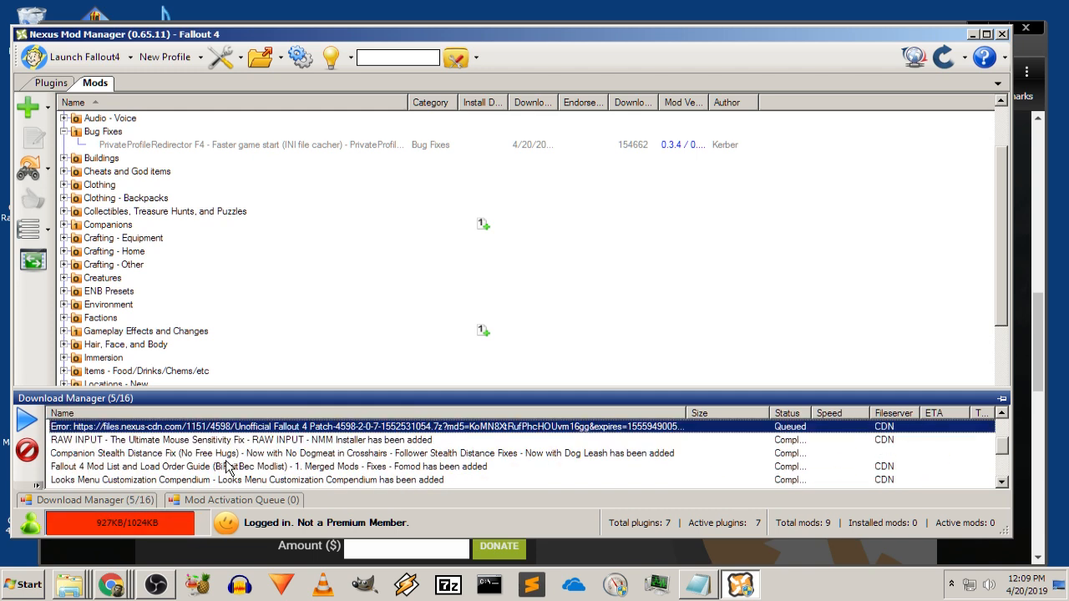
pyautogui.scroll(1, 226, 468)
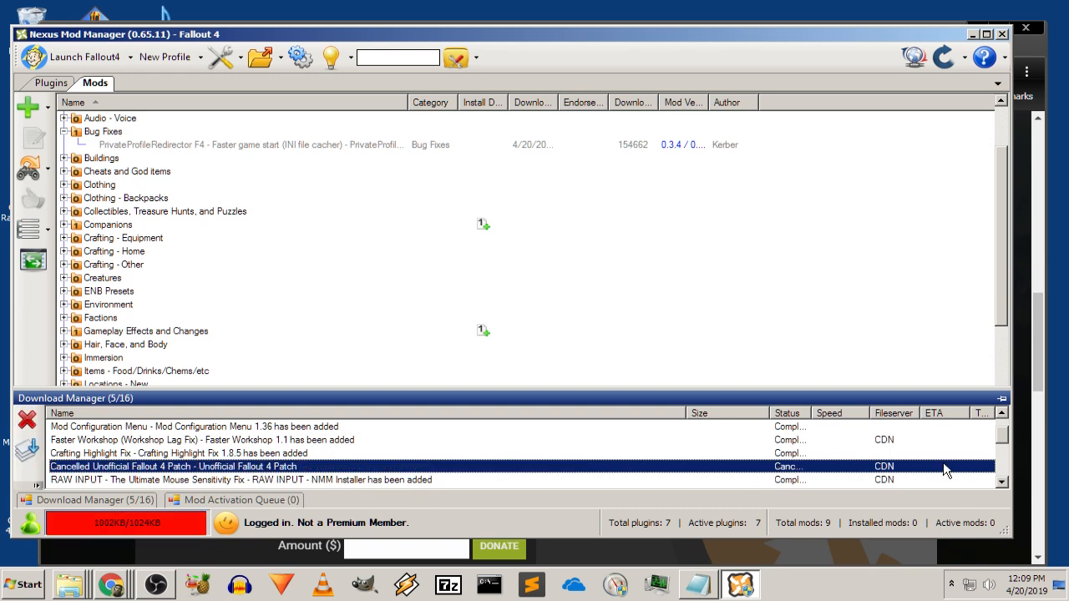
# Review the download queue, comparing the cancelled Unofficial Fallout 4 Patch entry with the newly added one and the active downloads
pyautogui.scroll(-3, 944, 471)
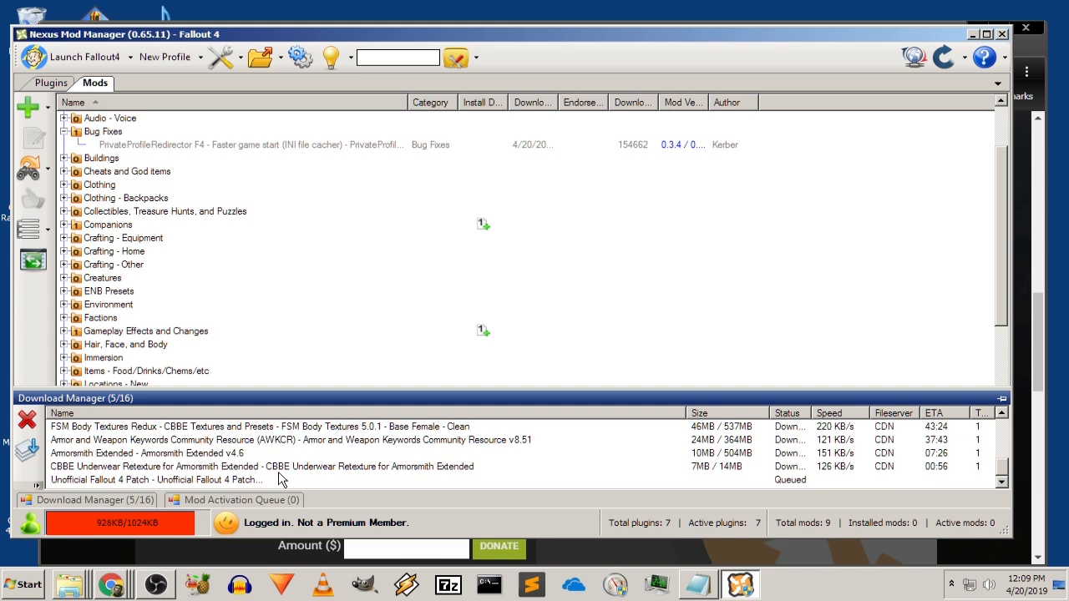
pyautogui.scroll(1, 364, 472)
pyautogui.scroll(2, 523, 467)
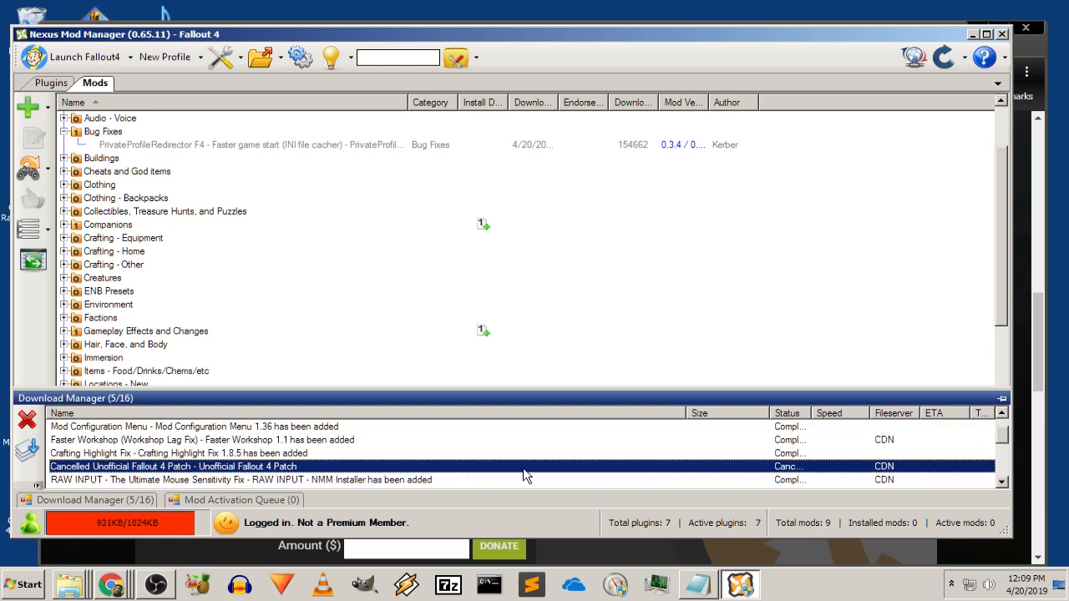
pyautogui.scroll(-3, 525, 454)
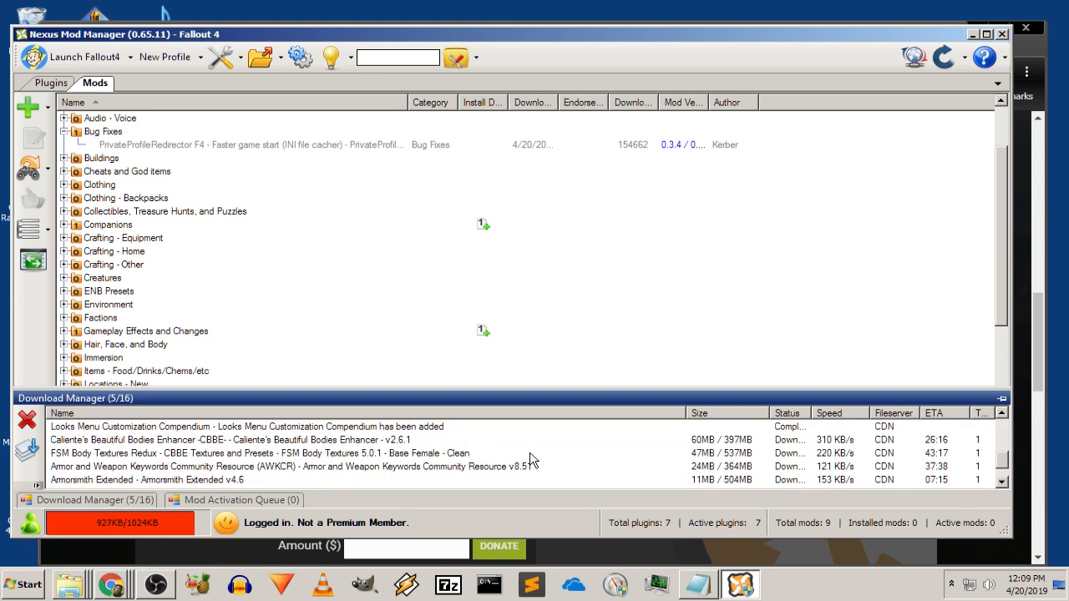
pyautogui.scroll(-1, 531, 460)
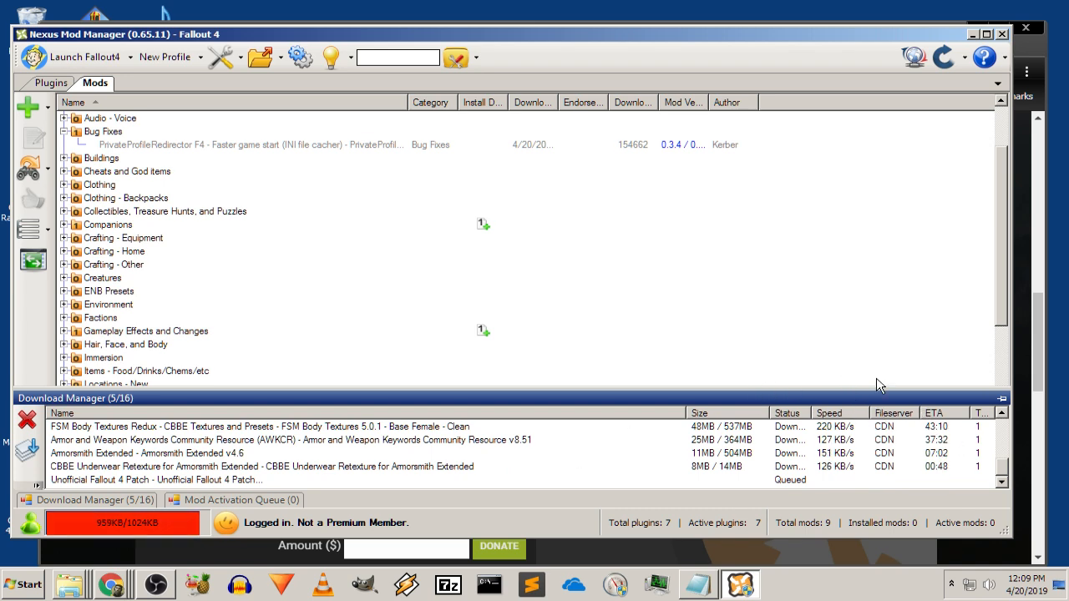
pyautogui.scroll(1, 823, 486)
pyautogui.scroll(-1, 844, 468)
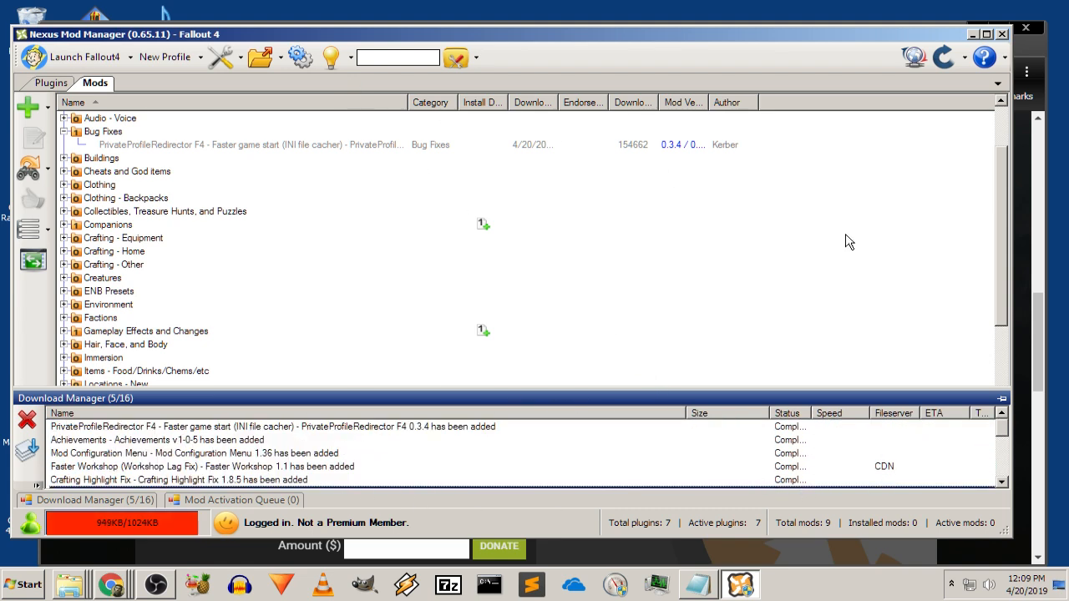
# Reposition and minimize the mod manager window, then dismiss the download overlay and close the Unofficial Fallout 4 Patch page
pyautogui.moveTo(857, 39); pyautogui.dragTo(947, 40)
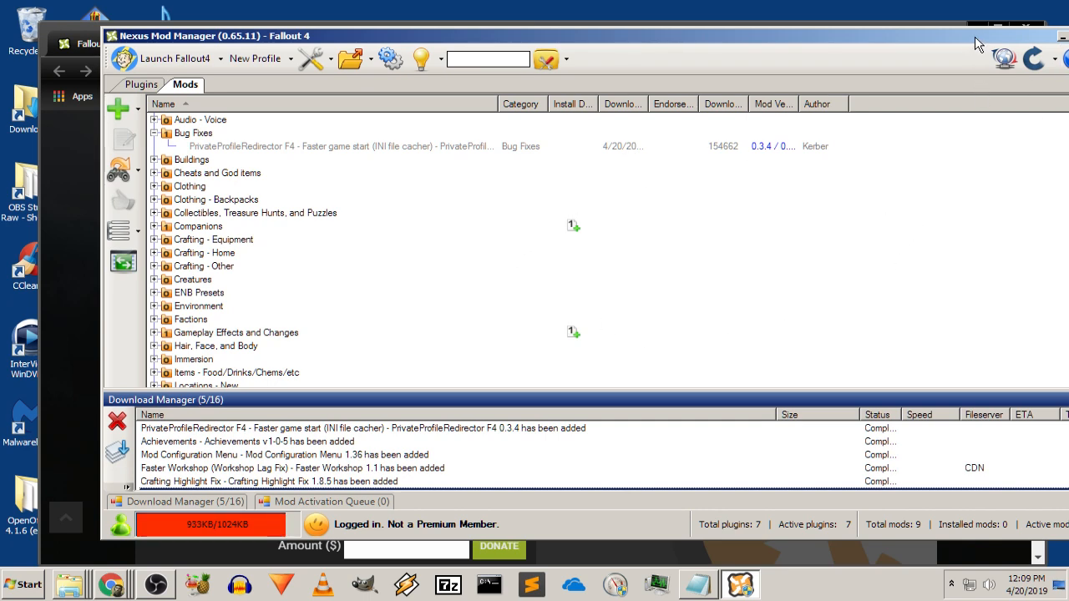
pyautogui.moveTo(979, 38); pyautogui.dragTo(904, 36)
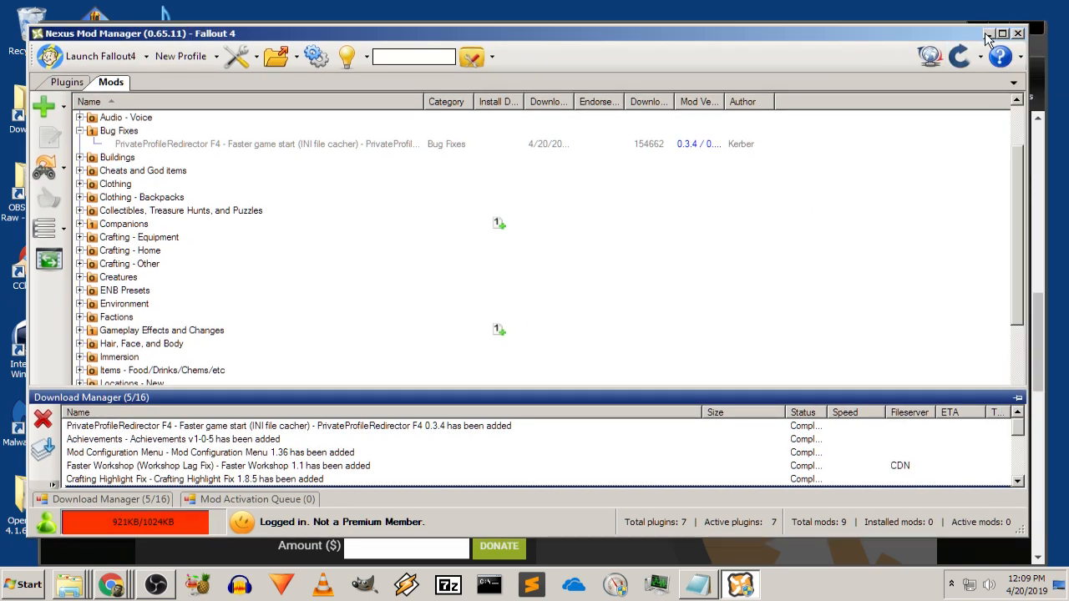
pyautogui.click(988, 35)
pyautogui.scroll(4, 860, 251)
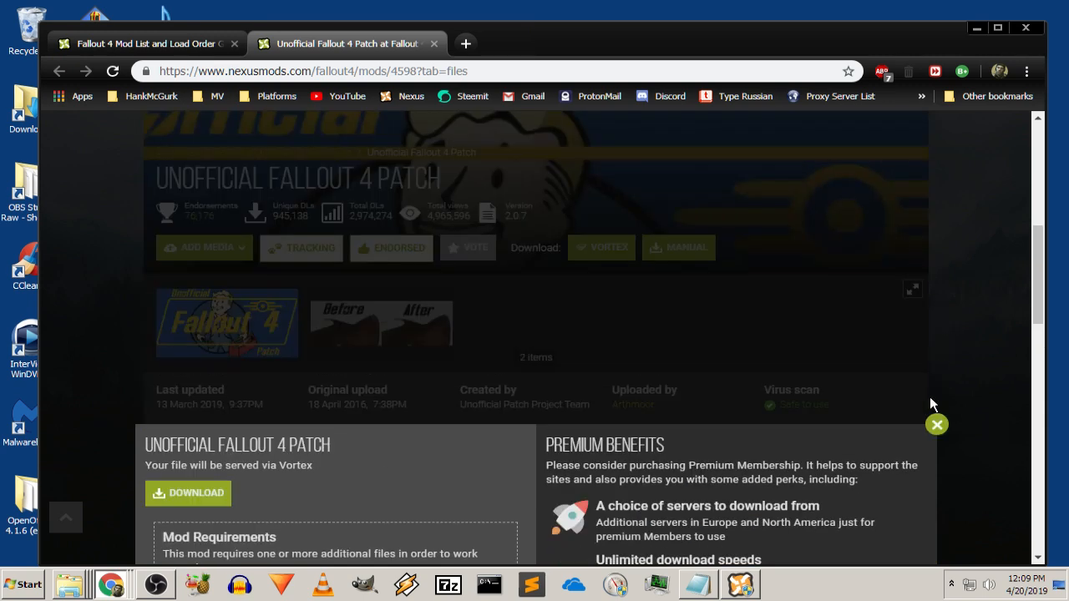
pyautogui.click(938, 424)
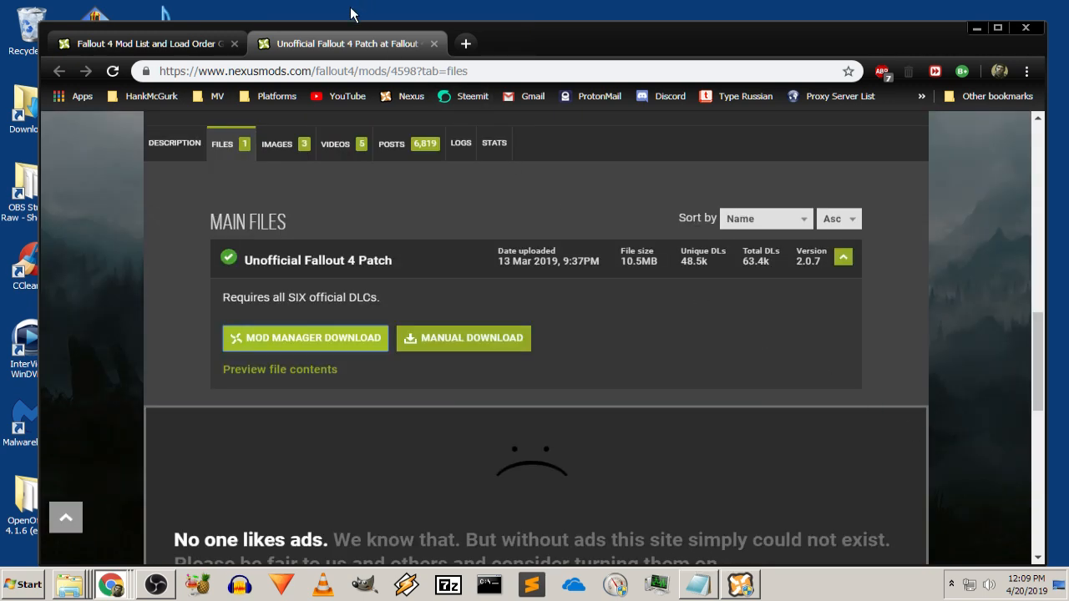
pyautogui.click(434, 43)
# Minimize the file-copy progress window and look over the guide's Step 2 Core Mods & Fixes list through the end of group 3
pyautogui.scroll(-1, 748, 201)
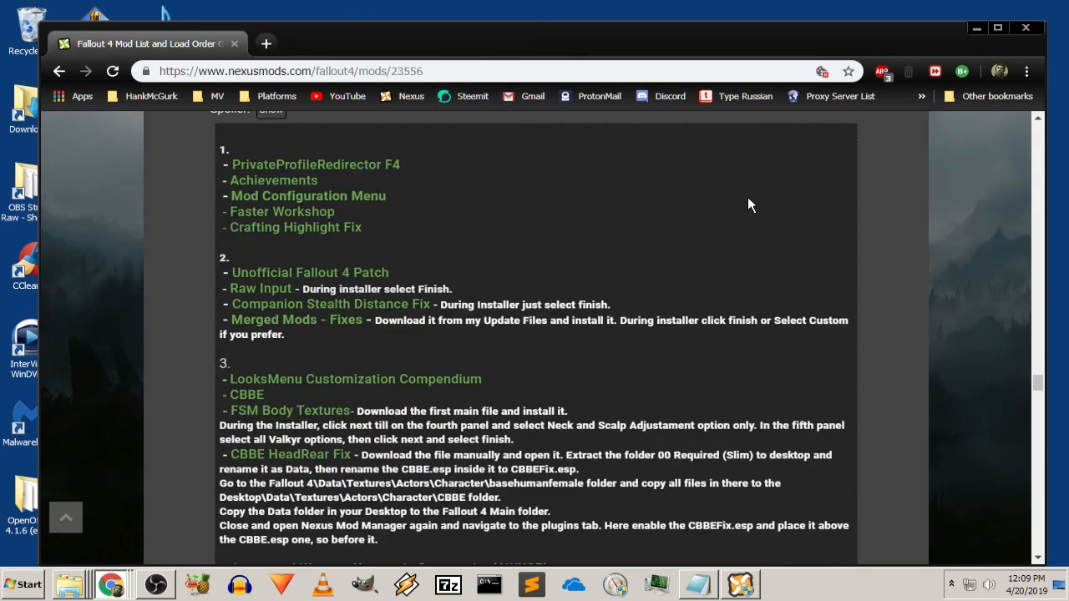
pyautogui.scroll(4, 748, 201)
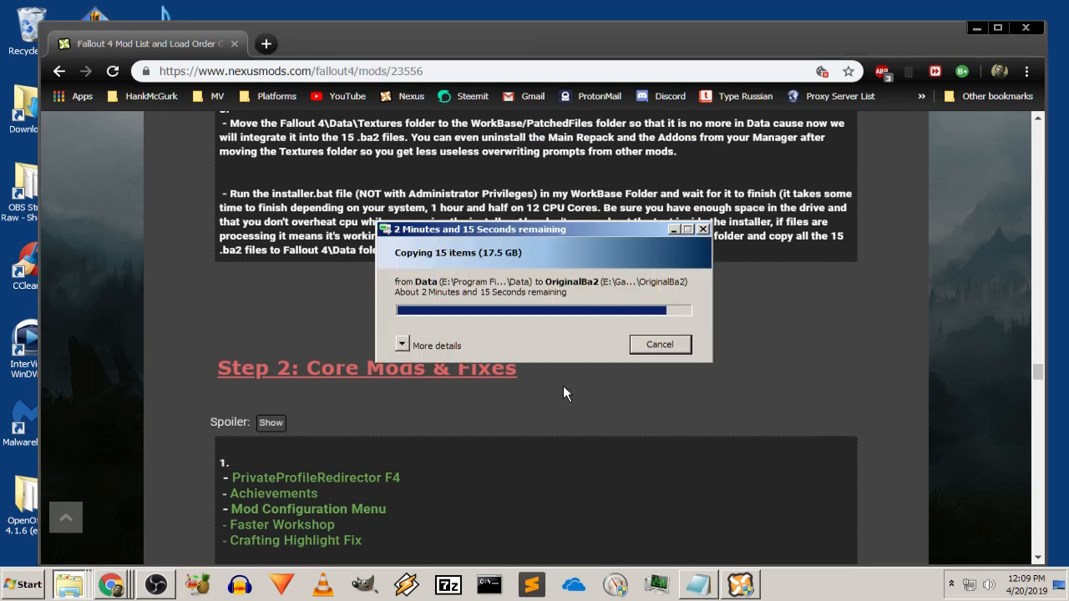
pyautogui.click(674, 229)
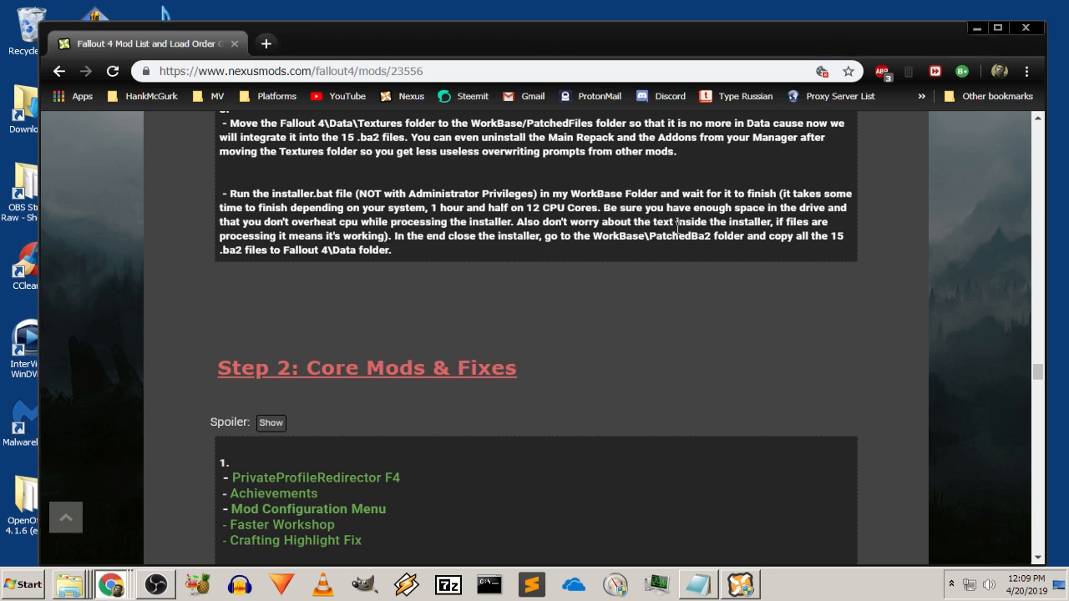
pyautogui.scroll(-3, 701, 296)
pyautogui.scroll(-4, 701, 294)
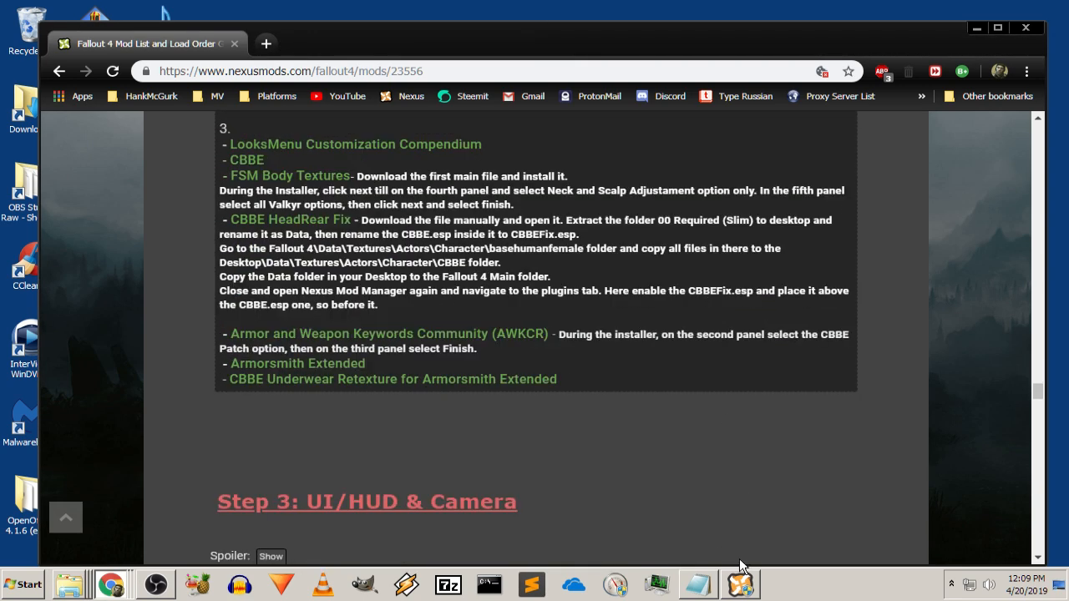
# Switch back to Nexus Mod Manager and check the progress of the remaining group 3 and Unofficial Fallout 4 Patch downloads
pyautogui.click(742, 587)
pyautogui.click(167, 500)
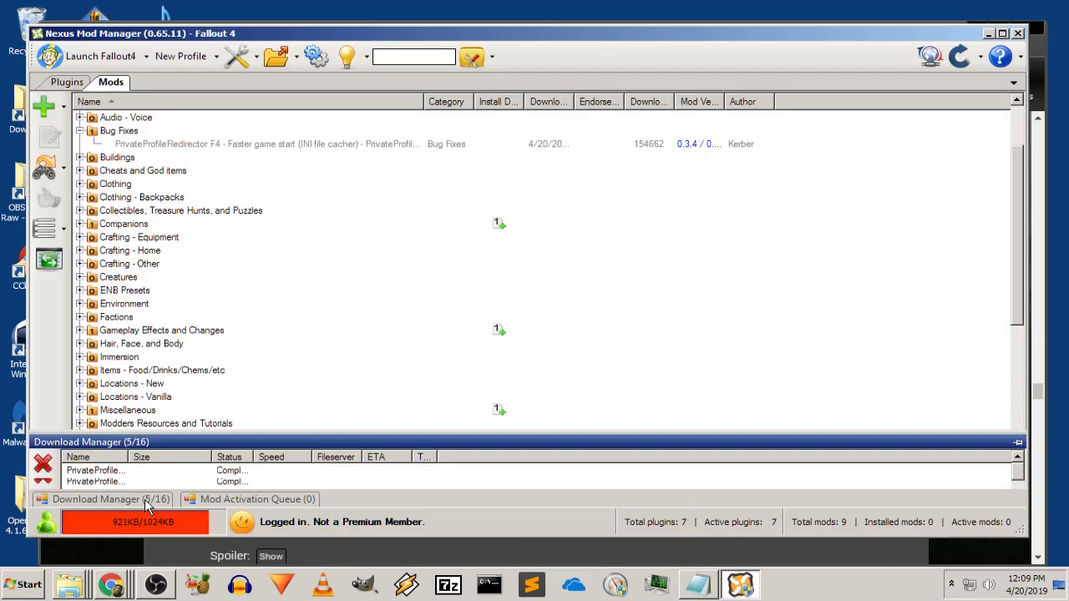
pyautogui.scroll(-3, 456, 453)
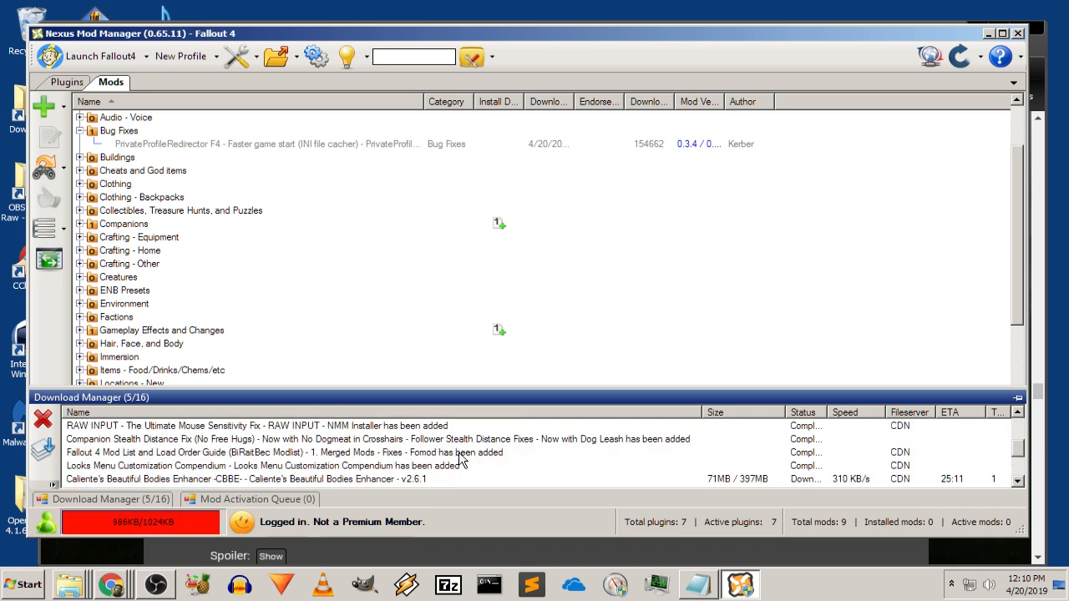
pyautogui.scroll(-1, 458, 459)
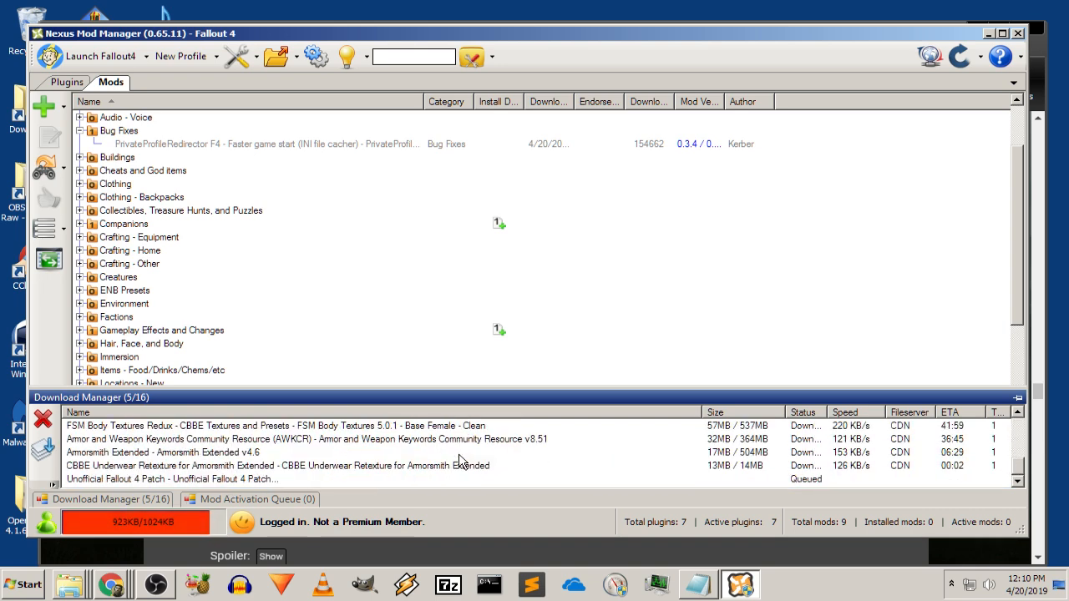
pyautogui.scroll(1, 459, 460)
pyautogui.scroll(-1, 458, 461)
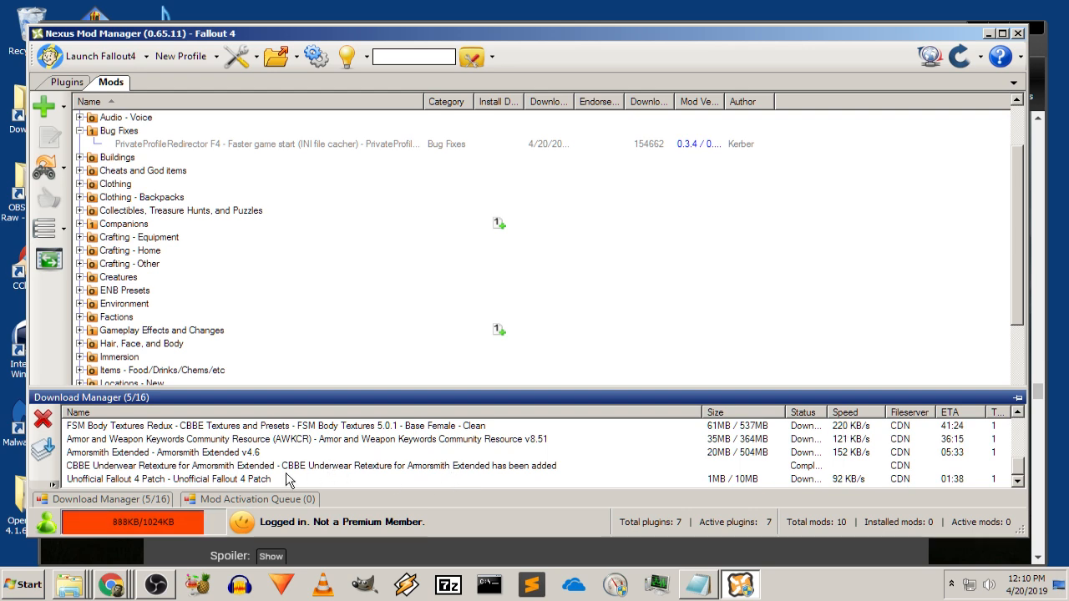
# Switch to the mod guide in Chrome, expand the Step 3: UI/HUD & Camera spoiler, and open Extended Dialogue Interface in a new tab
pyautogui.click(115, 583)
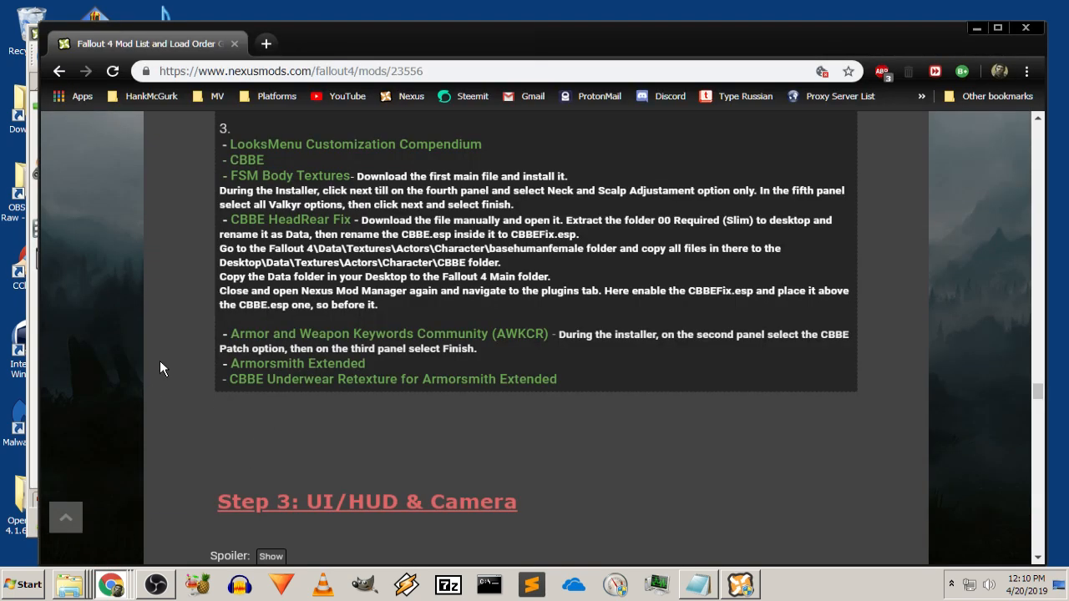
pyautogui.scroll(-3, 302, 360)
pyautogui.click(270, 322)
pyautogui.scroll(-2, 259, 217)
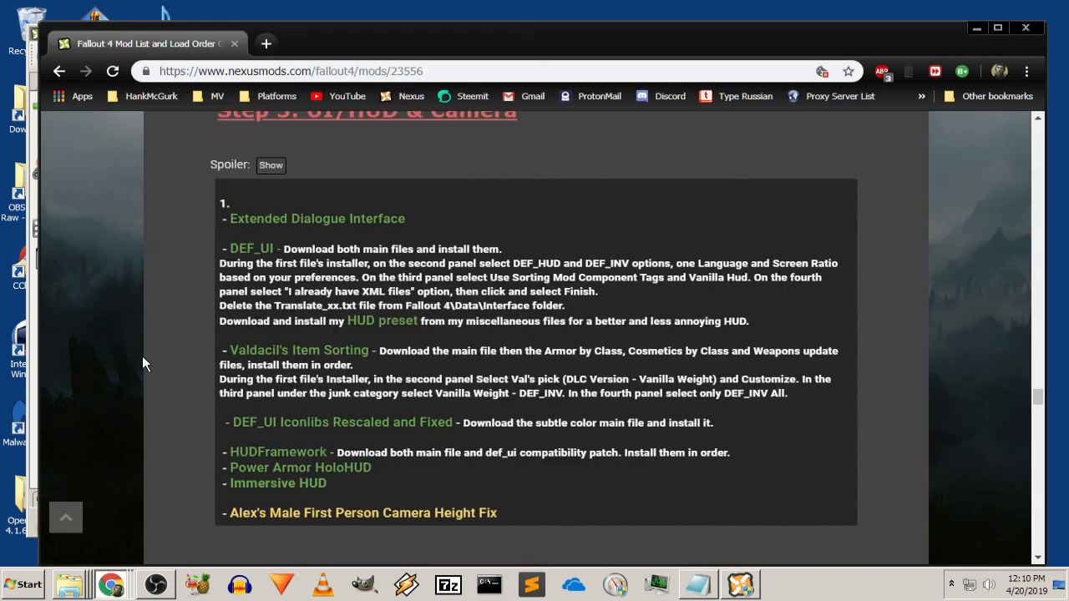
pyautogui.rightClick(267, 217)
pyautogui.click(309, 229)
pyautogui.click(316, 44)
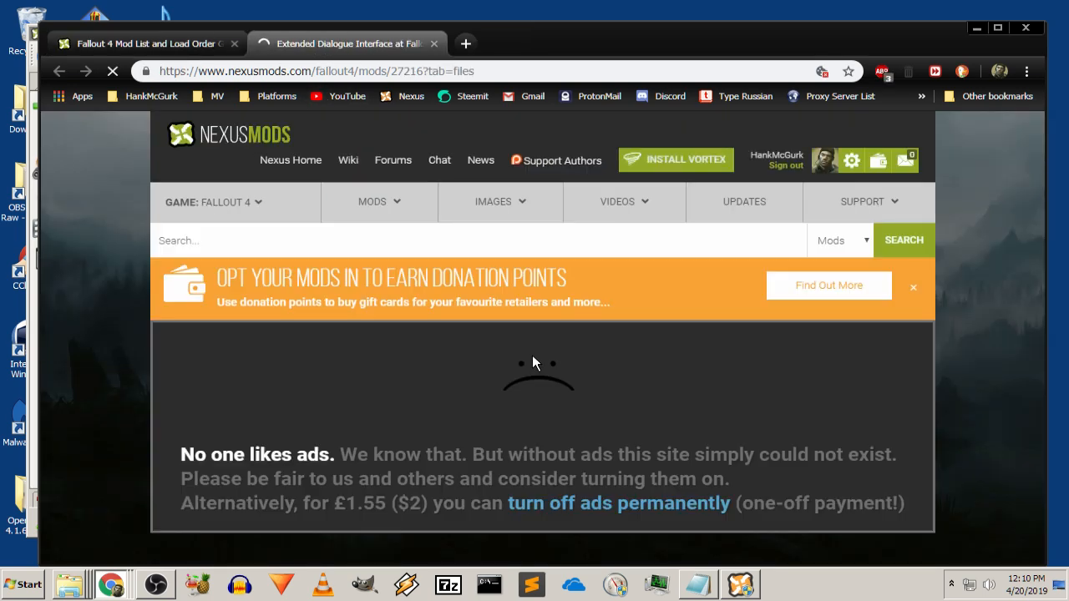
# Download the Extended Dialogue Interface 1.3.3 main file through the mod manager and dismiss the premium benefits popup
pyautogui.scroll(-7, 129, 313)
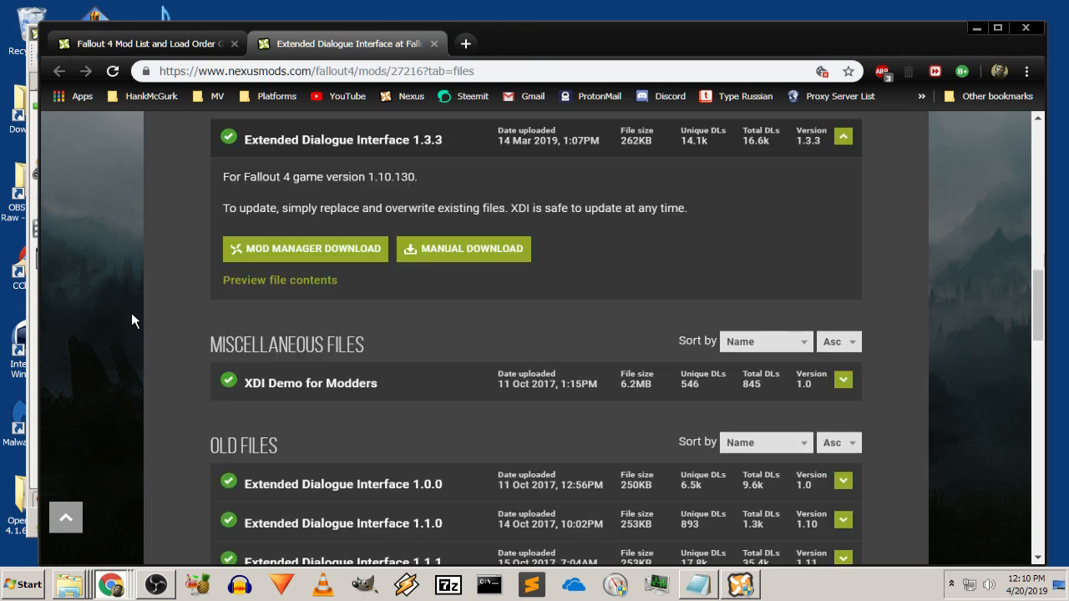
pyautogui.click(312, 249)
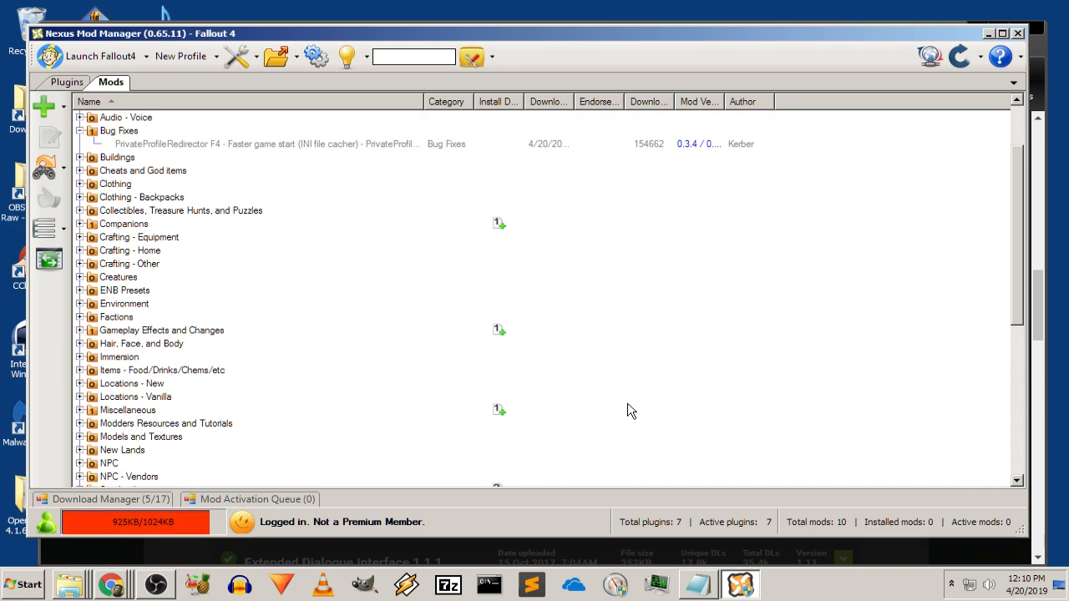
pyautogui.moveTo(1016, 280); pyautogui.dragTo(1017, 317)
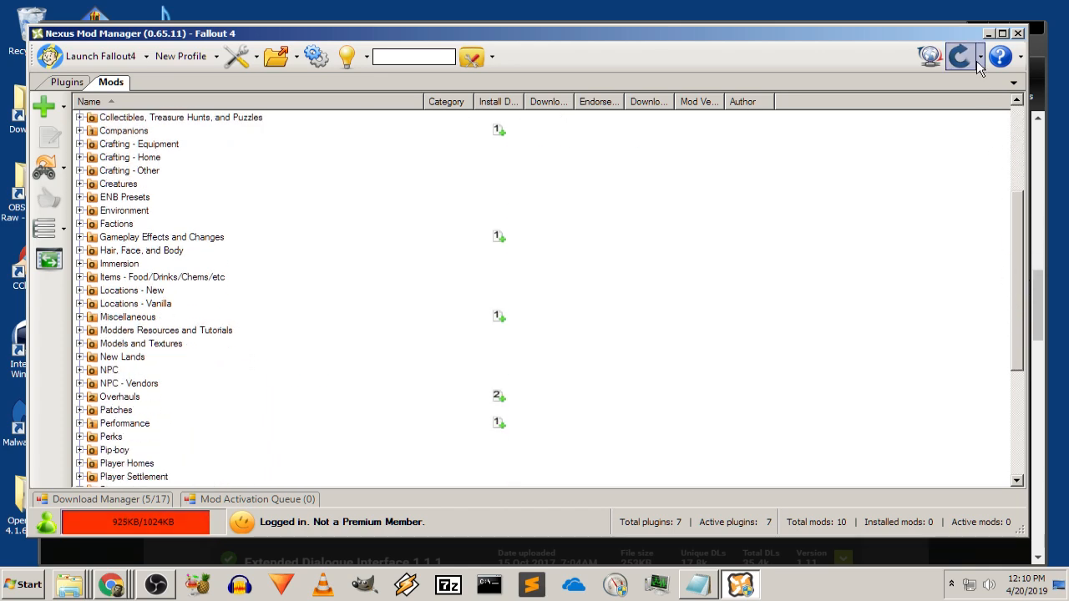
pyautogui.click(988, 33)
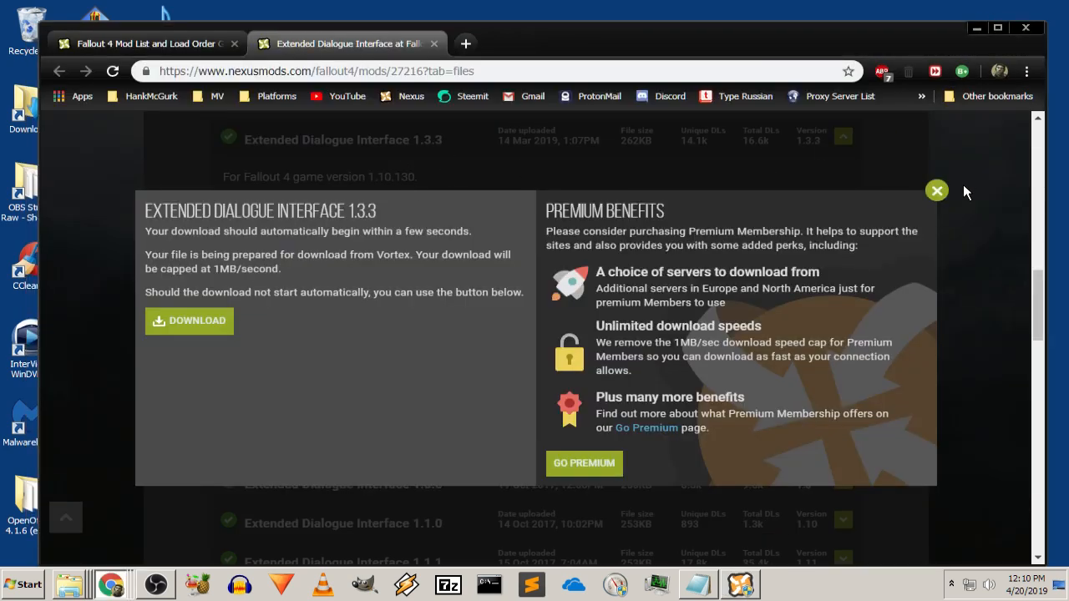
pyautogui.click(936, 190)
# Return to the mod guide and read how official game updates affect F4SE in the When Fallout 4 Updates section
pyautogui.click(164, 46)
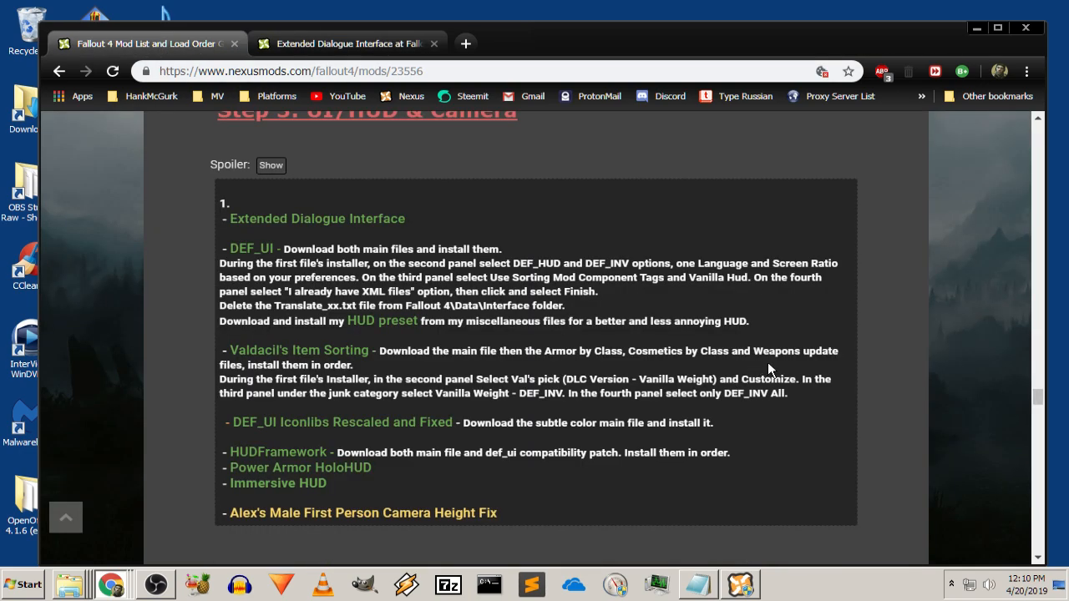
pyautogui.scroll(-20, 767, 368)
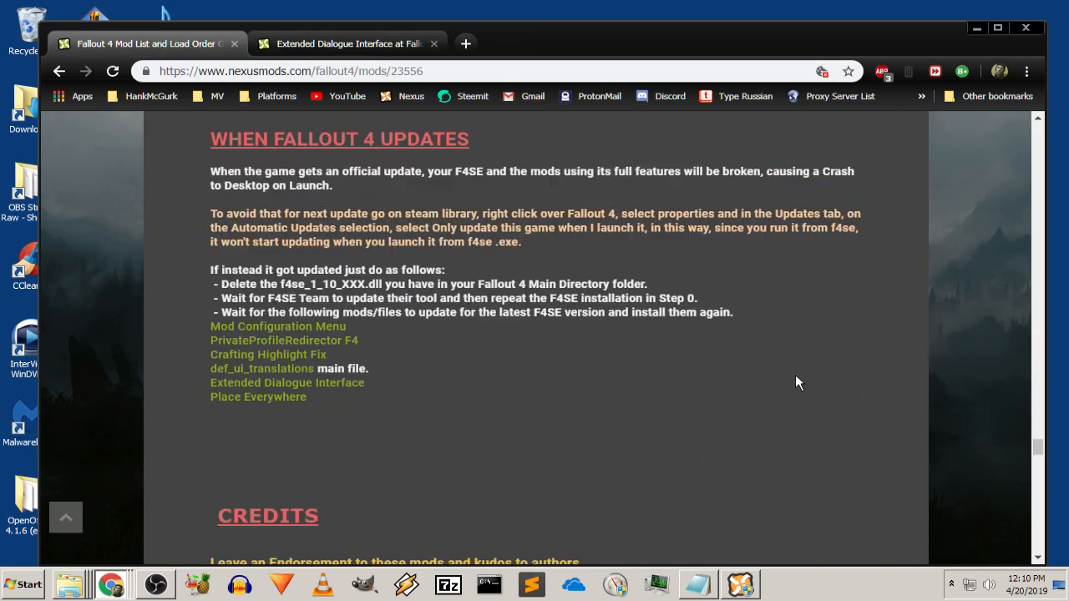
pyautogui.scroll(1, 549, 353)
pyautogui.moveTo(195, 244); pyautogui.dragTo(393, 279)
pyautogui.click(383, 261)
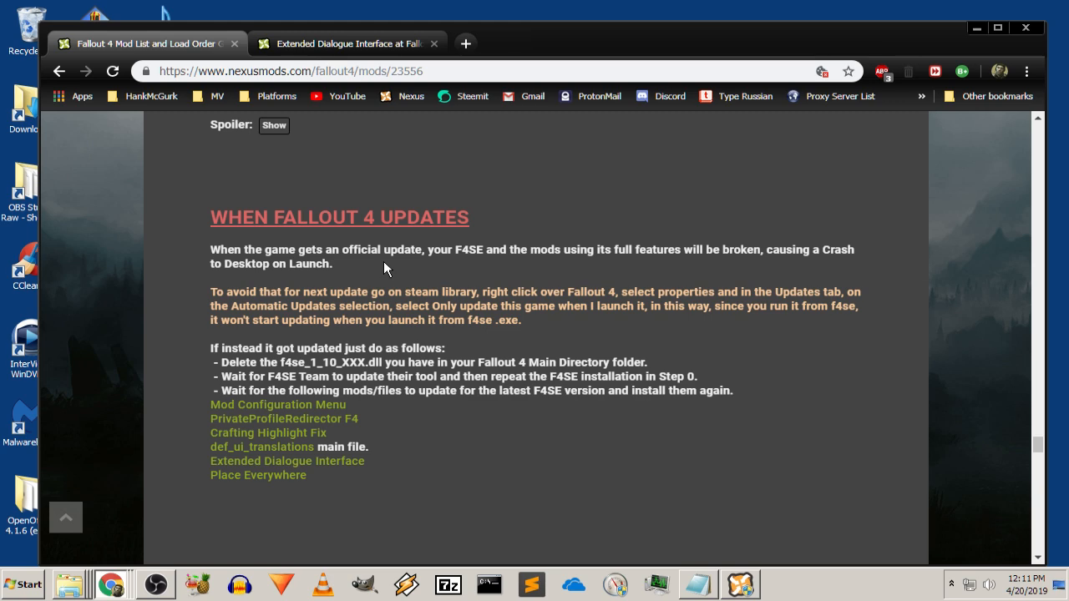
pyautogui.moveTo(432, 251); pyautogui.dragTo(479, 258)
pyautogui.click(482, 262)
pyautogui.moveTo(424, 248); pyautogui.dragTo(747, 265)
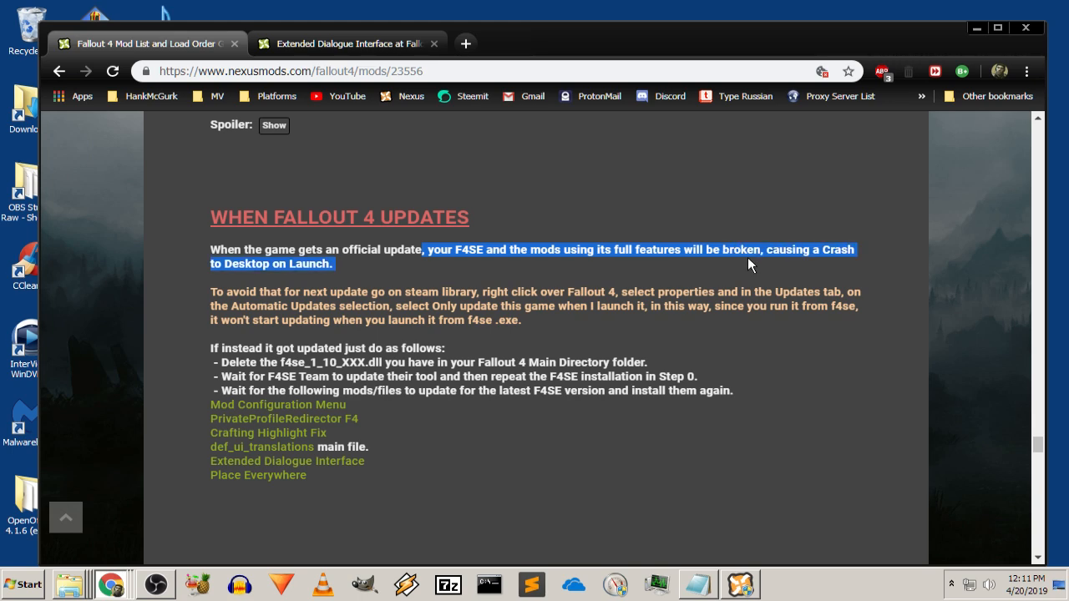
pyautogui.click(347, 264)
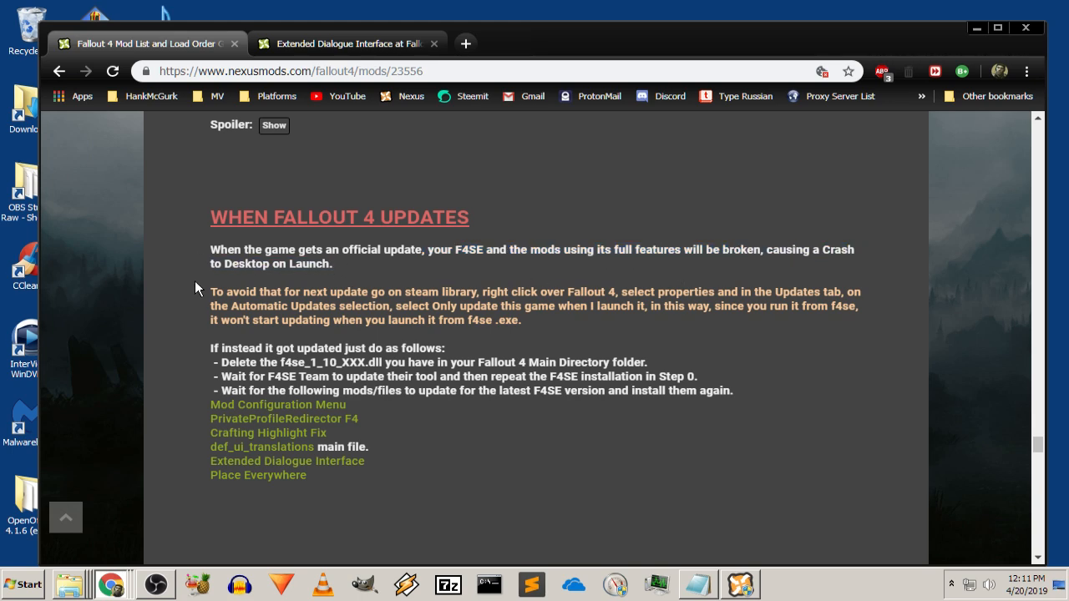
# Read the guide's advice on preventing automatic Fallout 4 updates and its recovery instructions for an already updated game
pyautogui.moveTo(206, 290); pyautogui.dragTo(607, 324)
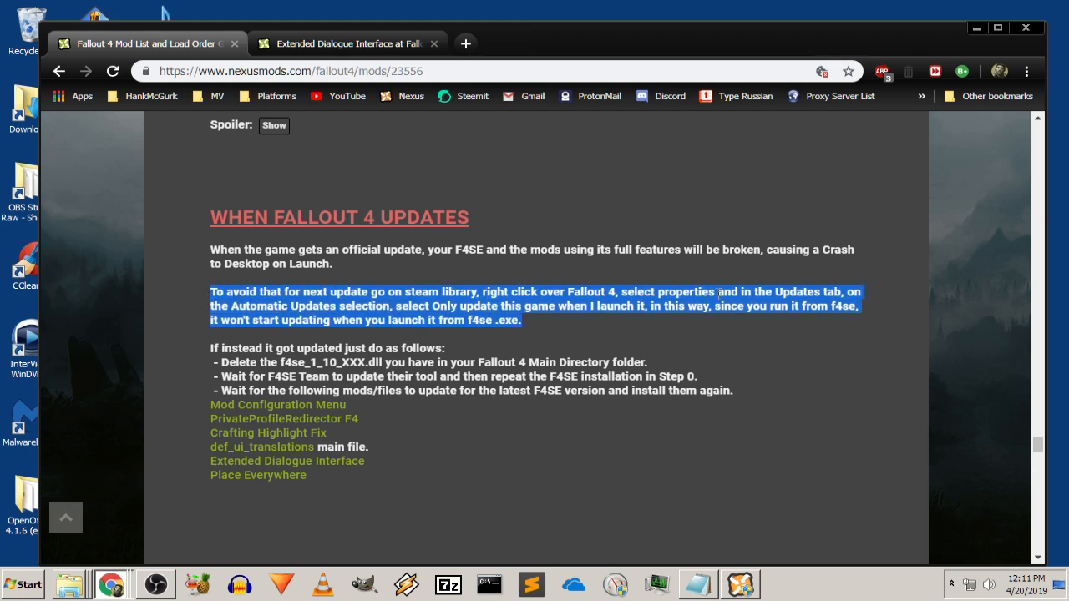
pyautogui.click(341, 308)
pyautogui.moveTo(390, 309); pyautogui.dragTo(649, 309)
pyautogui.click(640, 328)
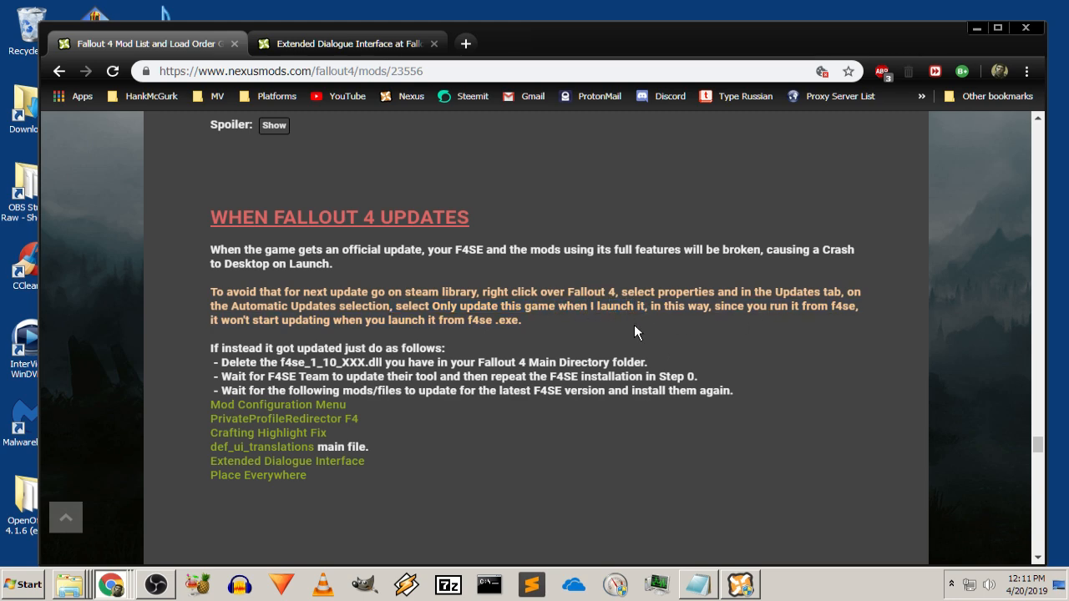
pyautogui.moveTo(781, 309); pyautogui.dragTo(859, 307)
pyautogui.click(859, 308)
pyautogui.doubleClick(842, 307)
pyautogui.moveTo(522, 320); pyautogui.dragTo(373, 313)
pyautogui.click(391, 344)
pyautogui.moveTo(214, 349); pyautogui.dragTo(375, 476)
pyautogui.click(454, 490)
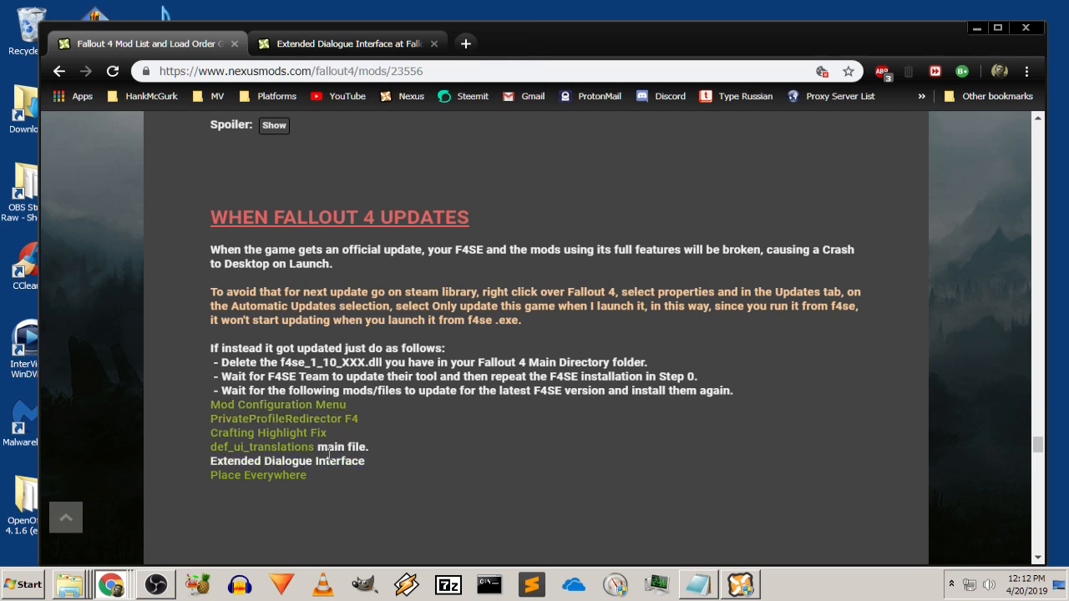
# Go back to the guide's Step 3 list and check the download queue in Nexus Mod Manager
pyautogui.scroll(5, 783, 350)
pyautogui.scroll(10, 771, 337)
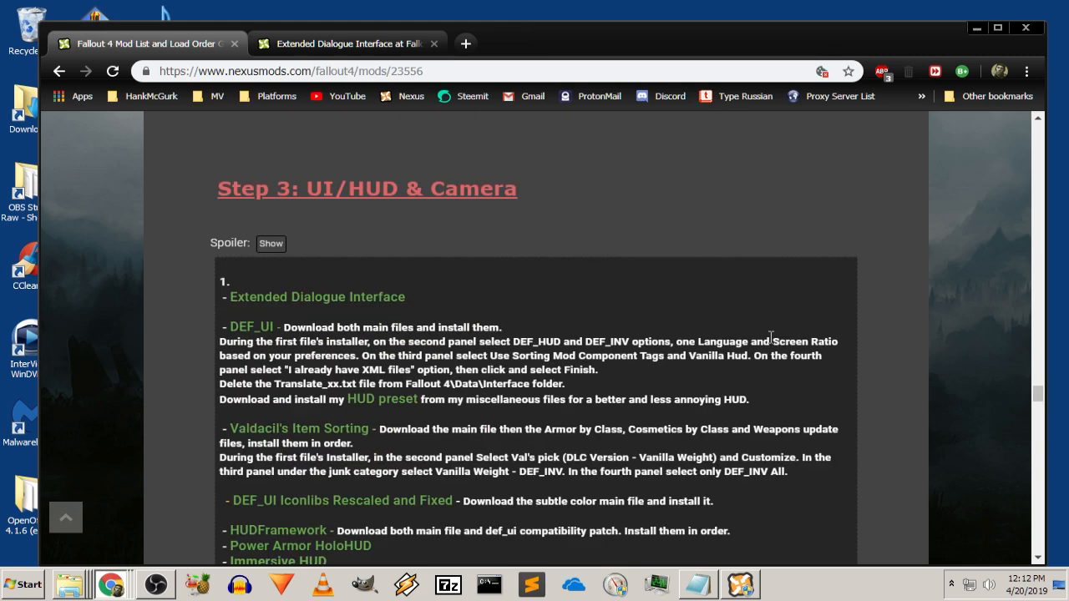
pyautogui.scroll(-1, 692, 324)
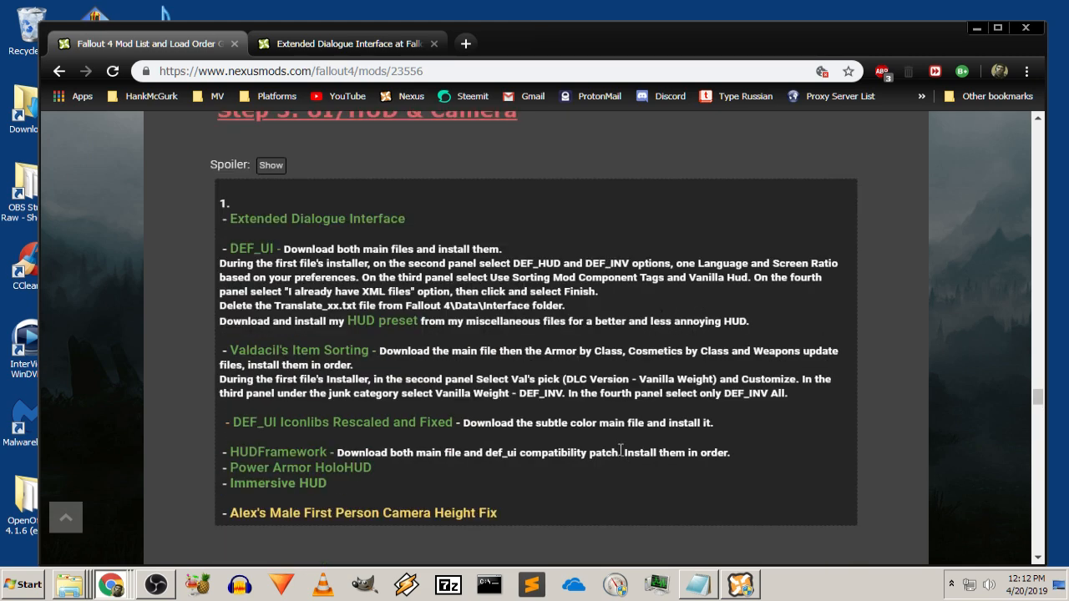
pyautogui.click(737, 582)
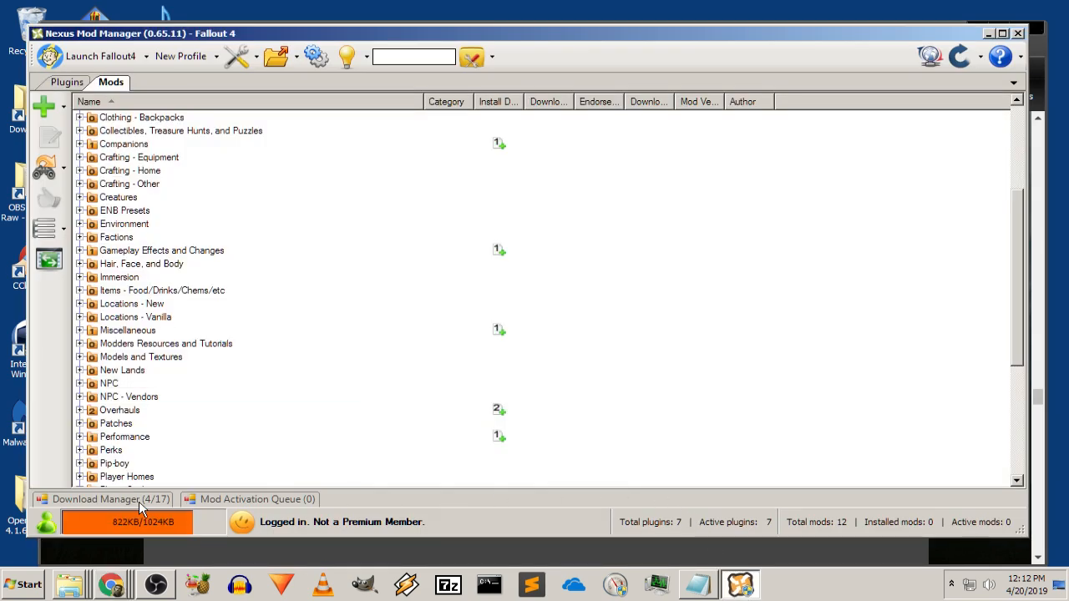
pyautogui.moveTo(146, 499)
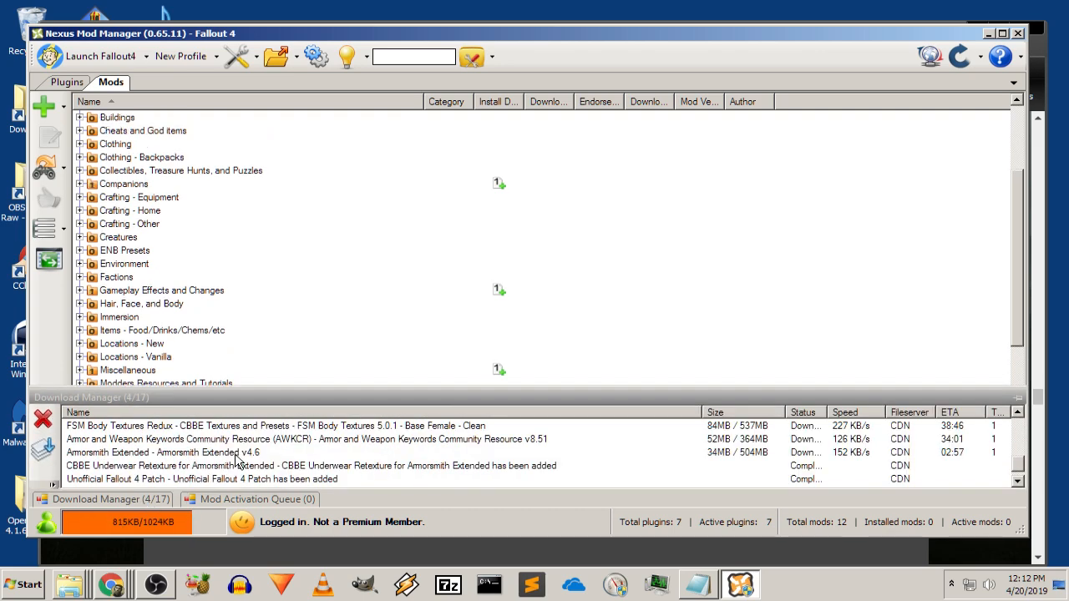
pyautogui.click(1020, 467)
pyautogui.scroll(-1, 1020, 468)
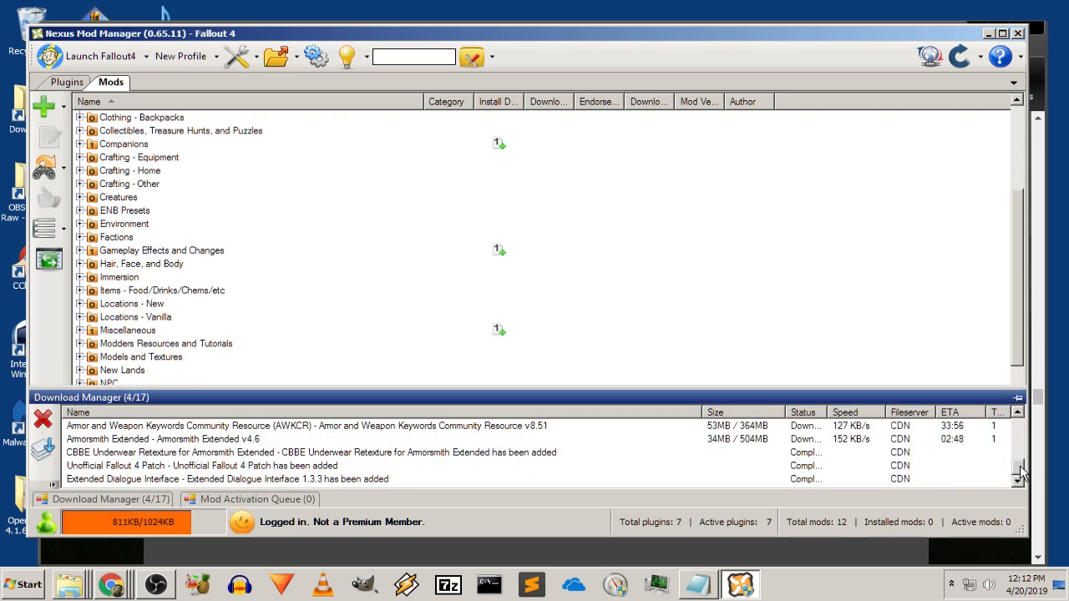
pyautogui.click(989, 35)
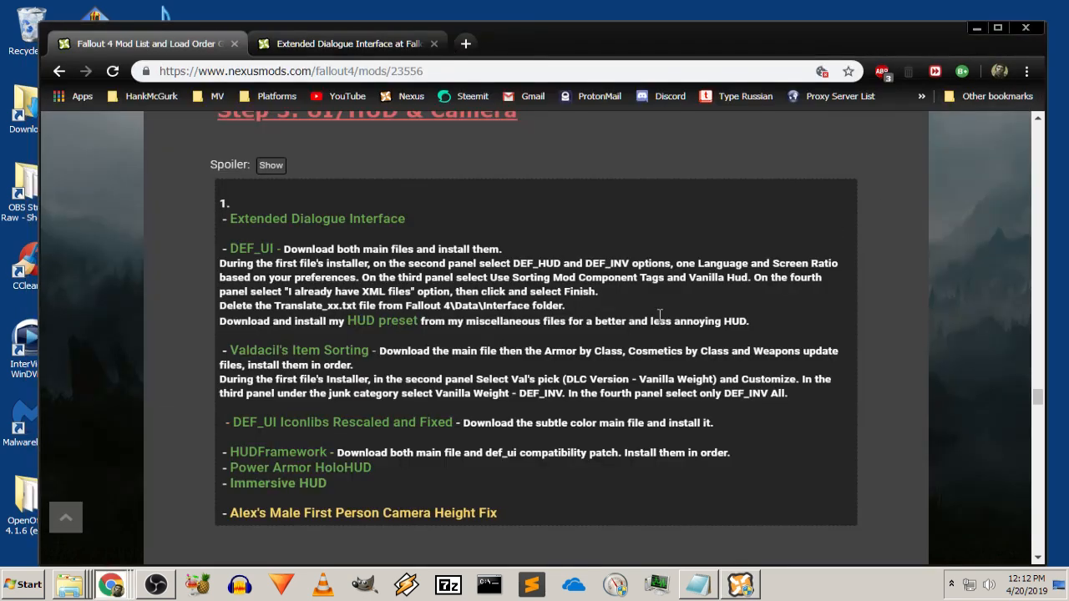
# Review the texture .ba2 files in the OriginalBa2 folder in Windows Explorer and go back to the WorkBase folder
pyautogui.click(65, 540)
pyautogui.scroll(-2, 646, 389)
pyautogui.scroll(3, 646, 389)
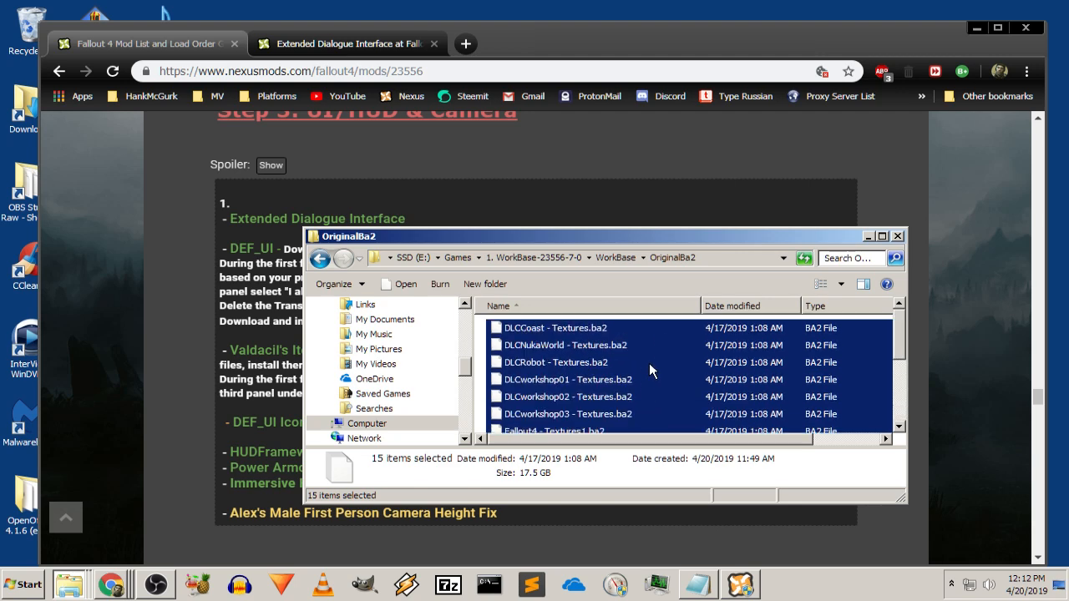
pyautogui.scroll(-3, 659, 359)
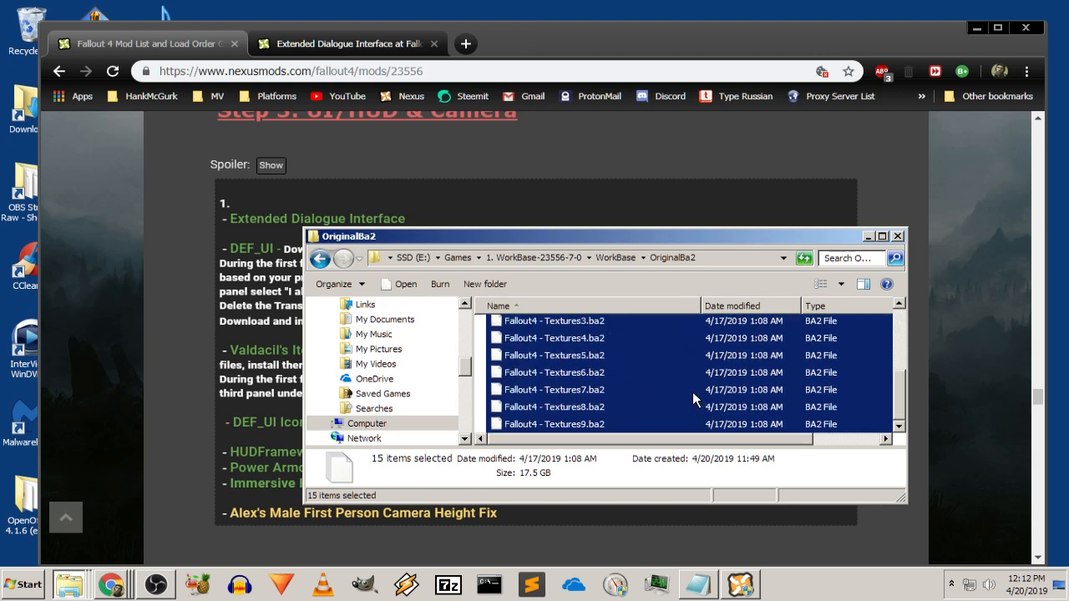
pyautogui.click(319, 259)
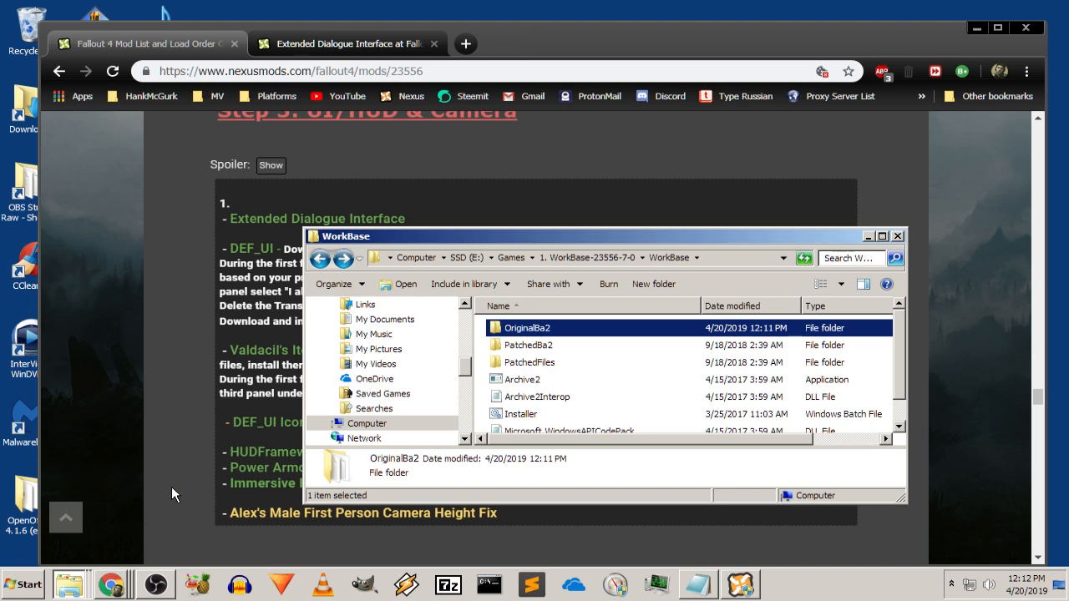
# Close the Extended Dialogue Interface tab and find the texture addons and Main Repack instructions in the mod guide
pyautogui.click(424, 48)
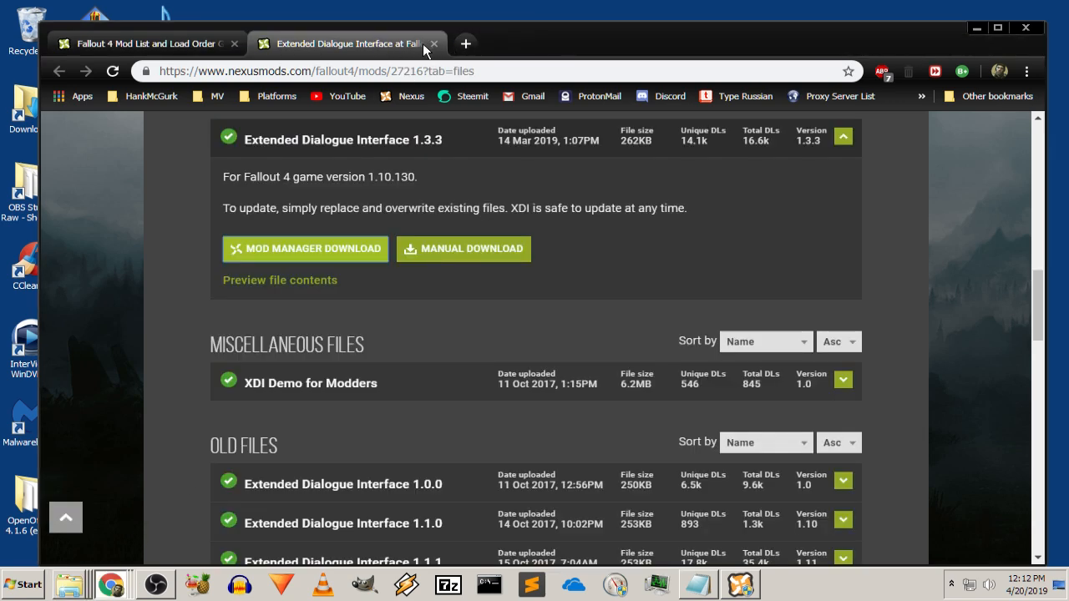
pyautogui.click(434, 43)
pyautogui.scroll(8, 182, 343)
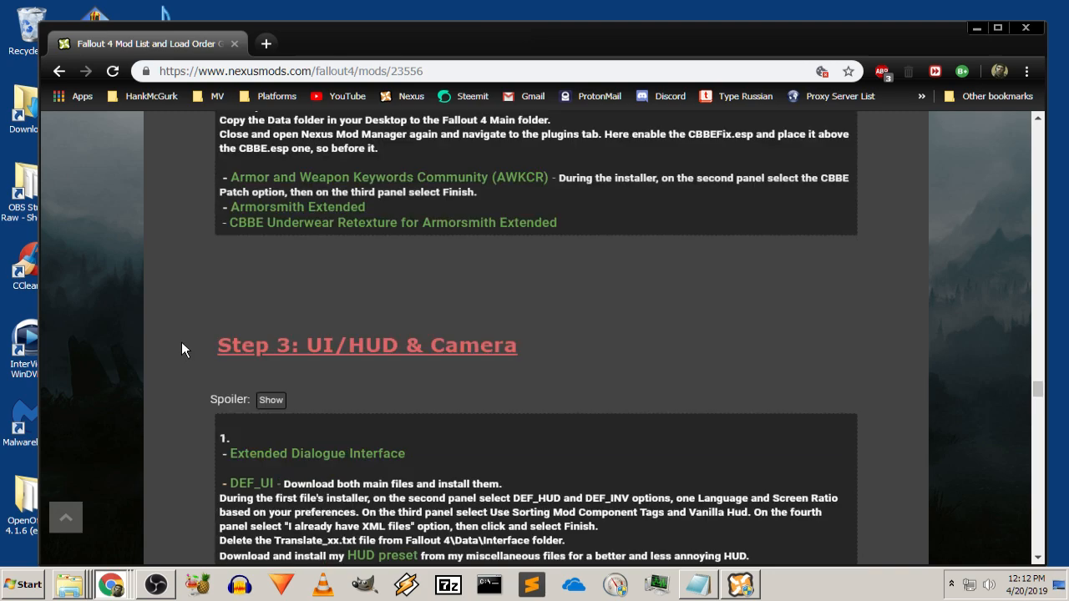
pyautogui.scroll(5, 140, 310)
pyautogui.scroll(2, 153, 326)
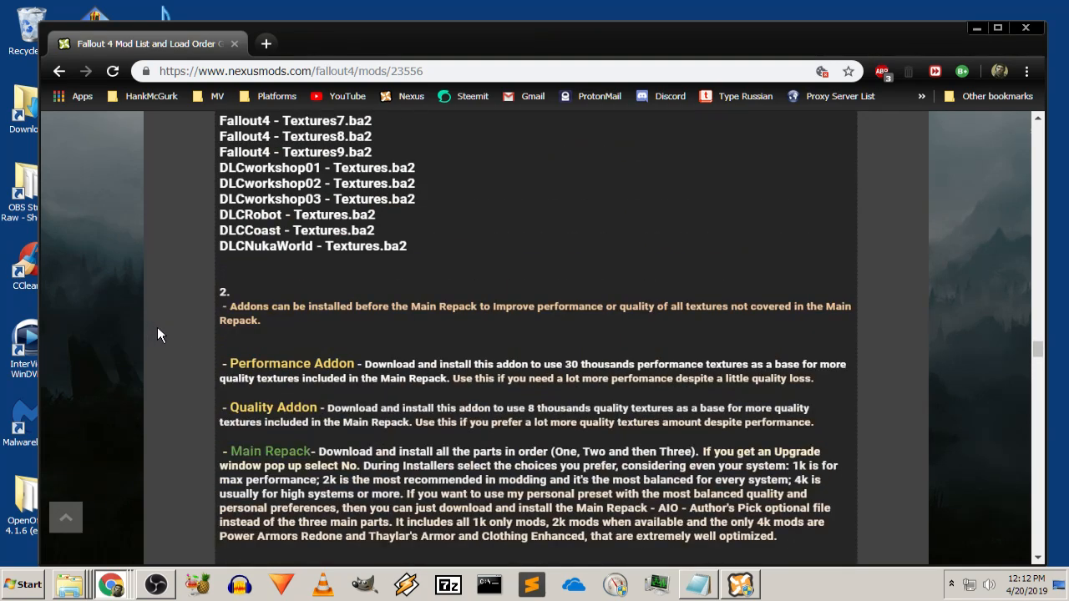
pyautogui.scroll(-1, 159, 334)
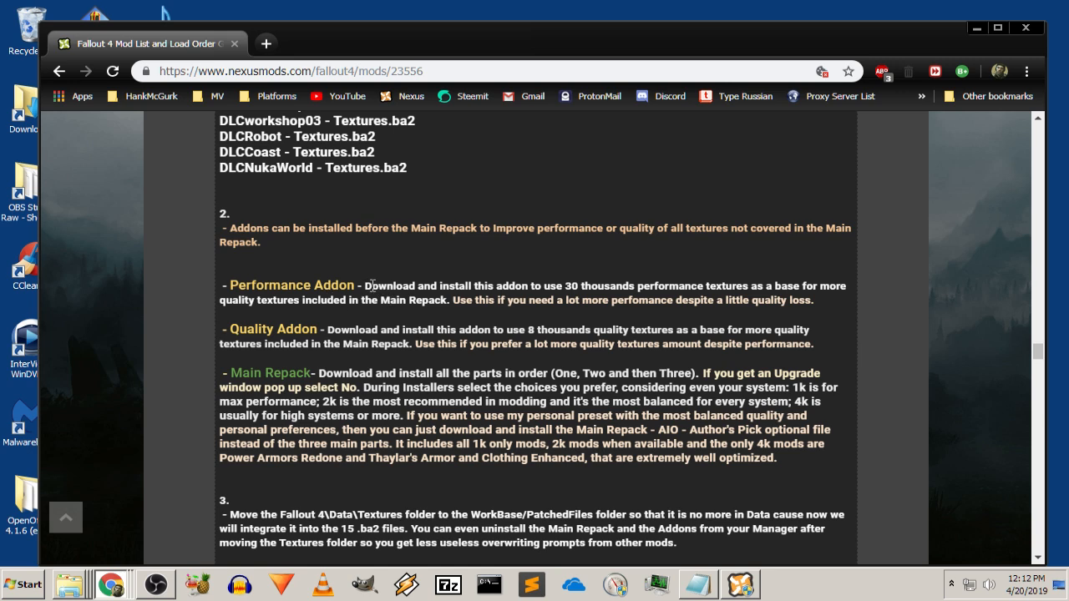
# Read the guide's instructions for the Performance Addon, Quality Addon and Main Repack, and the texture folder steps below them
pyautogui.moveTo(232, 229); pyautogui.dragTo(265, 242)
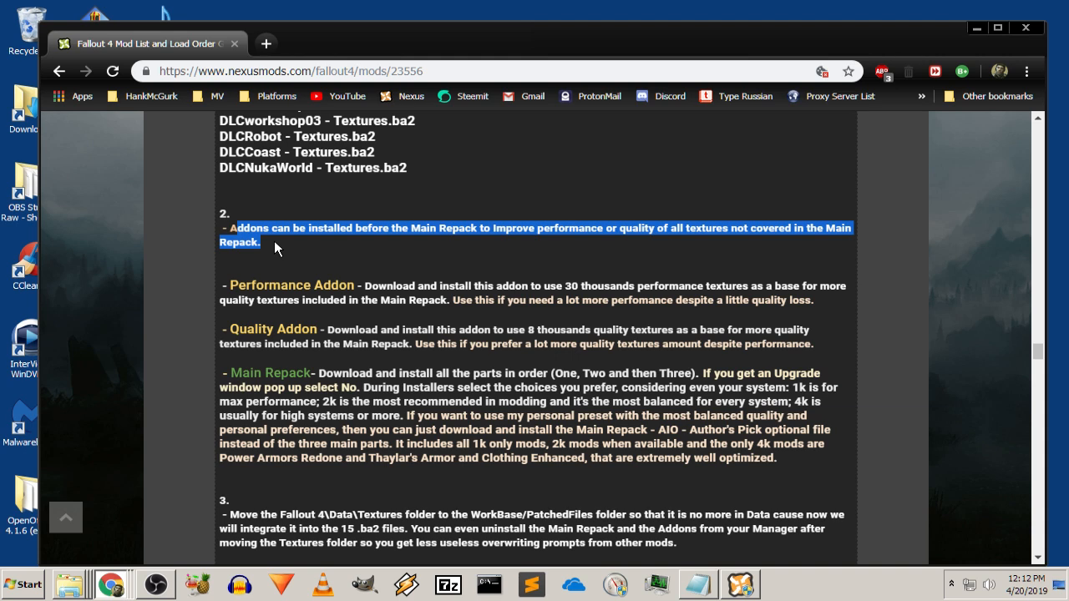
pyautogui.click(152, 243)
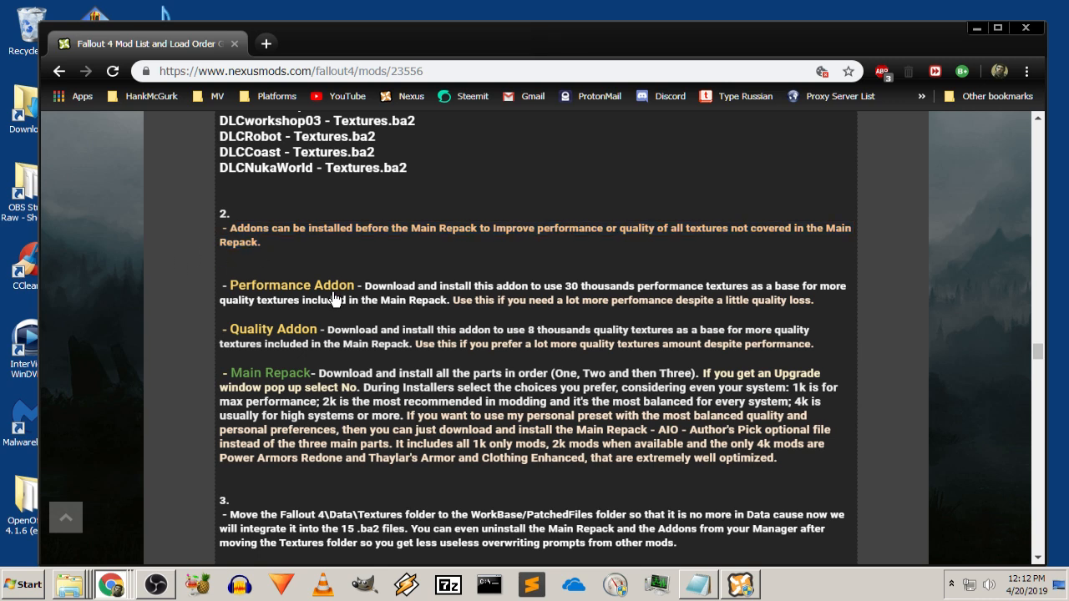
pyautogui.moveTo(359, 285); pyautogui.dragTo(812, 303)
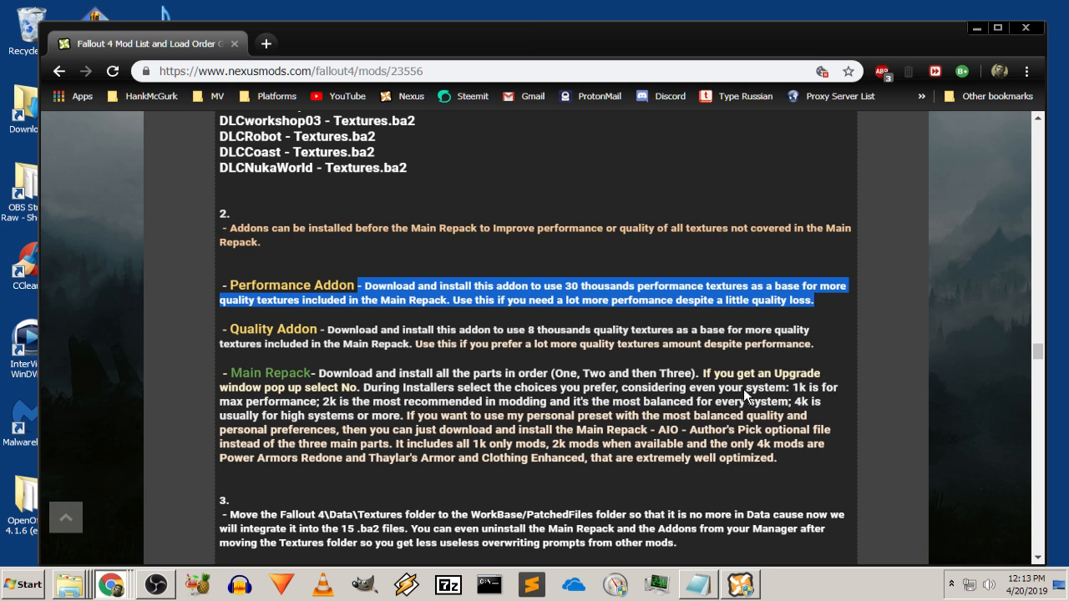
pyautogui.scroll(-1, 146, 257)
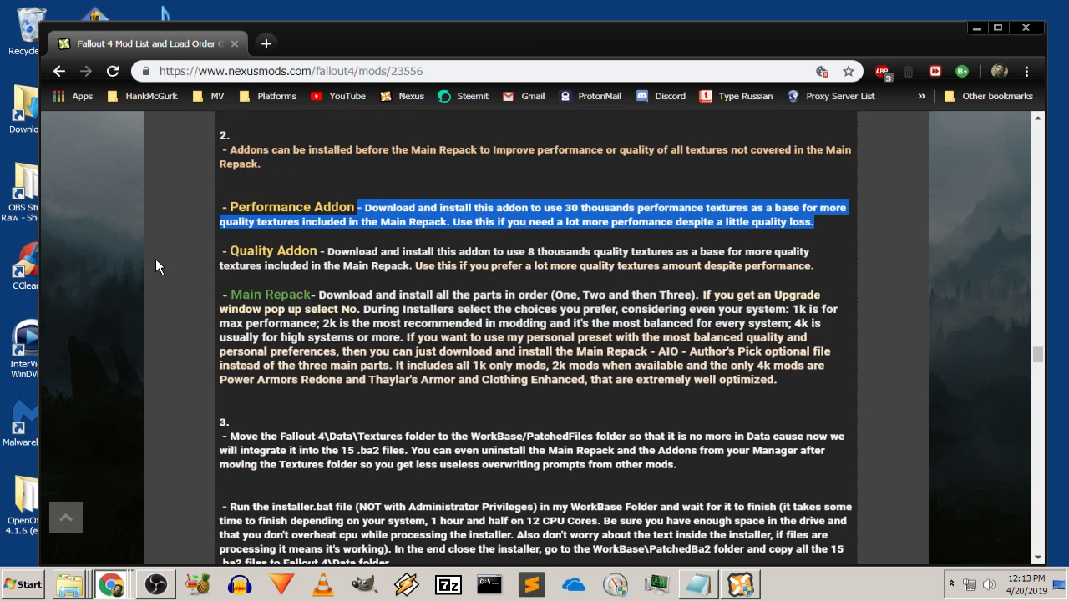
pyautogui.scroll(-1, 155, 259)
pyautogui.scroll(1, 212, 274)
pyautogui.moveTo(537, 38); pyautogui.dragTo(502, 35)
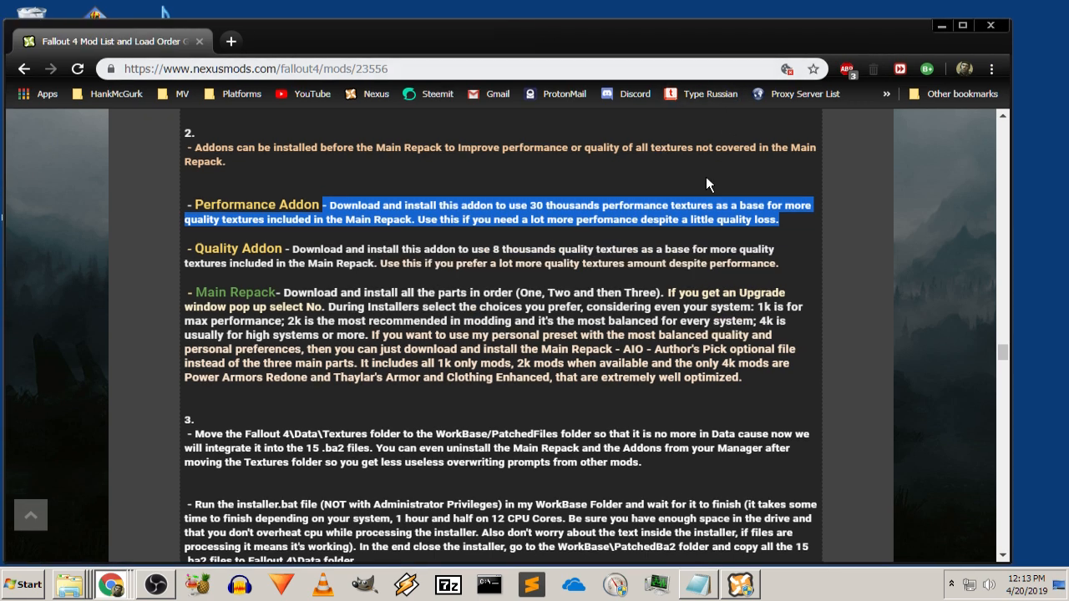
pyautogui.click(649, 367)
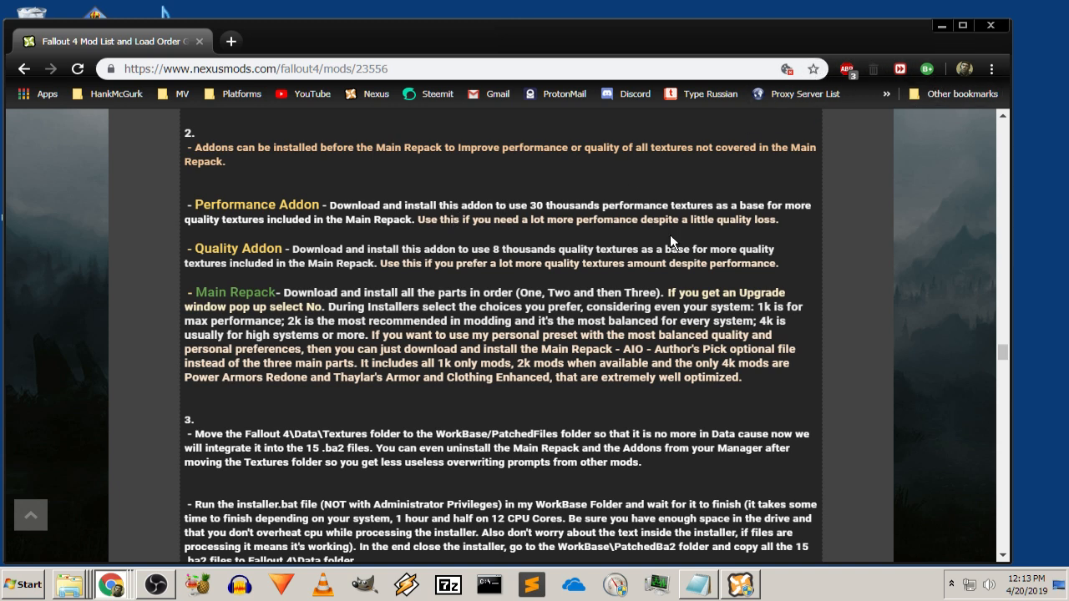
pyautogui.scroll(-2, 513, 219)
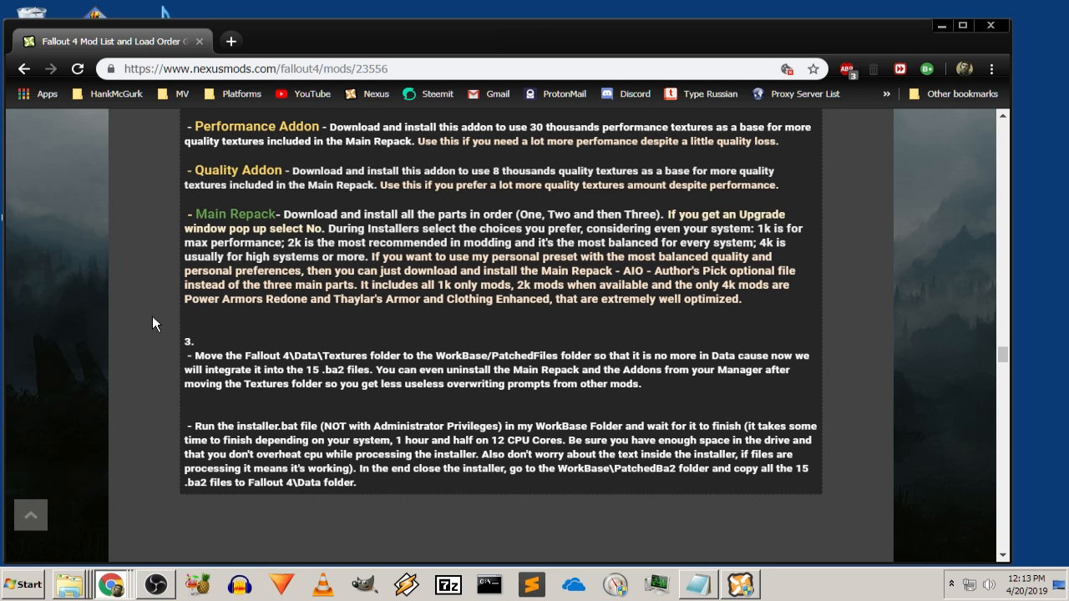
# Move the browser window clear of the desktop shortcuts and look through the WorkBase folder in Windows Explorer
pyautogui.scroll(1, 152, 324)
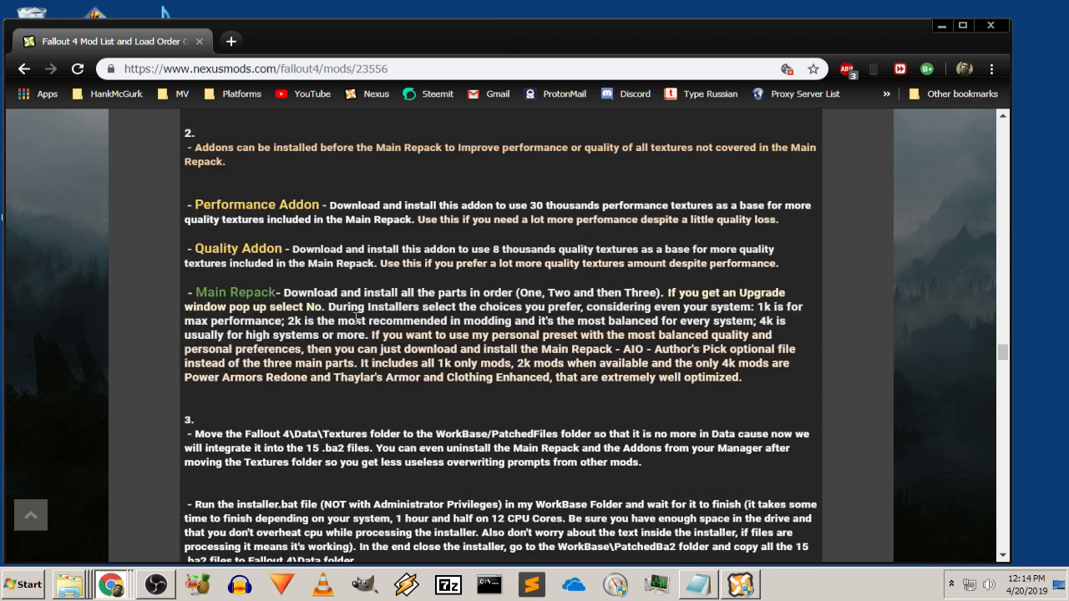
pyautogui.scroll(1, 149, 297)
pyautogui.scroll(-2, 149, 295)
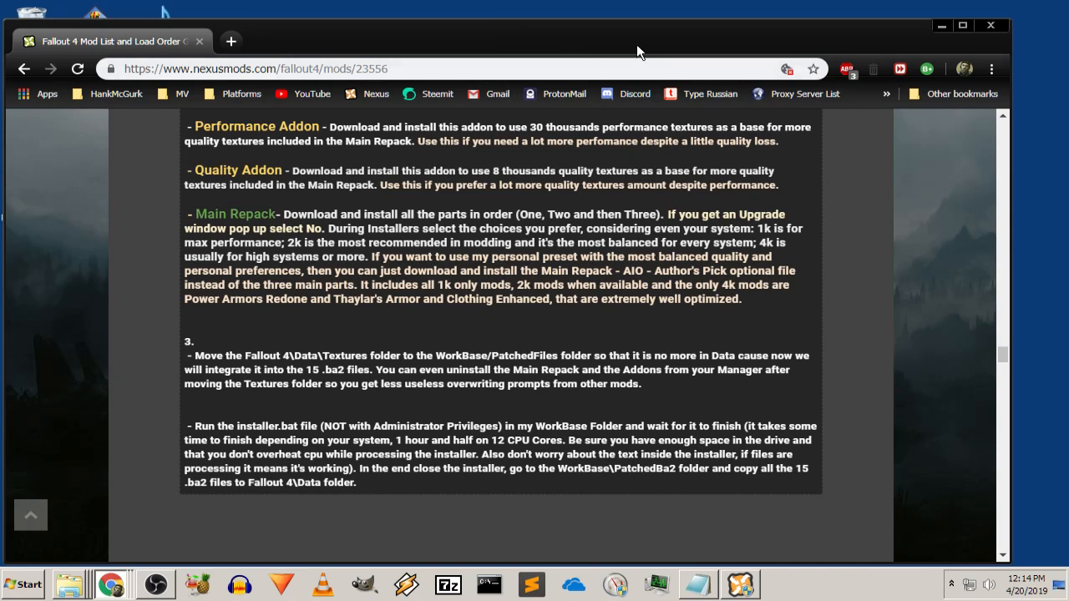
pyautogui.moveTo(636, 44); pyautogui.dragTo(701, 44)
pyautogui.click(69, 586)
pyautogui.scroll(-1, 739, 411)
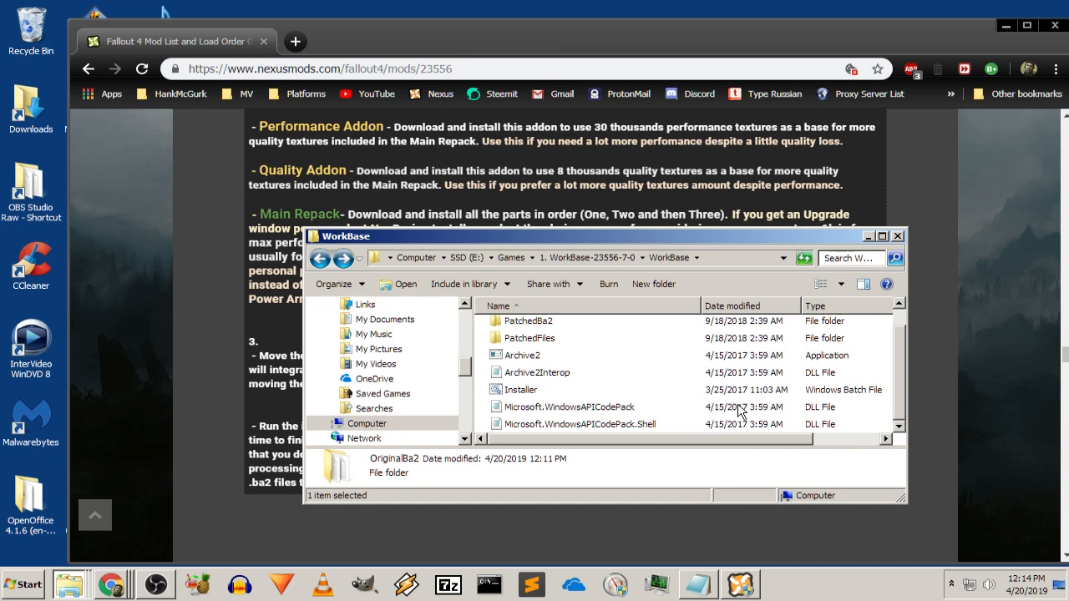
pyautogui.scroll(1, 739, 411)
# Check the Downloads folder for the Main Repack parts and the Optional Repack - Performance Addon archive, and close its window
pyautogui.doubleClick(33, 101)
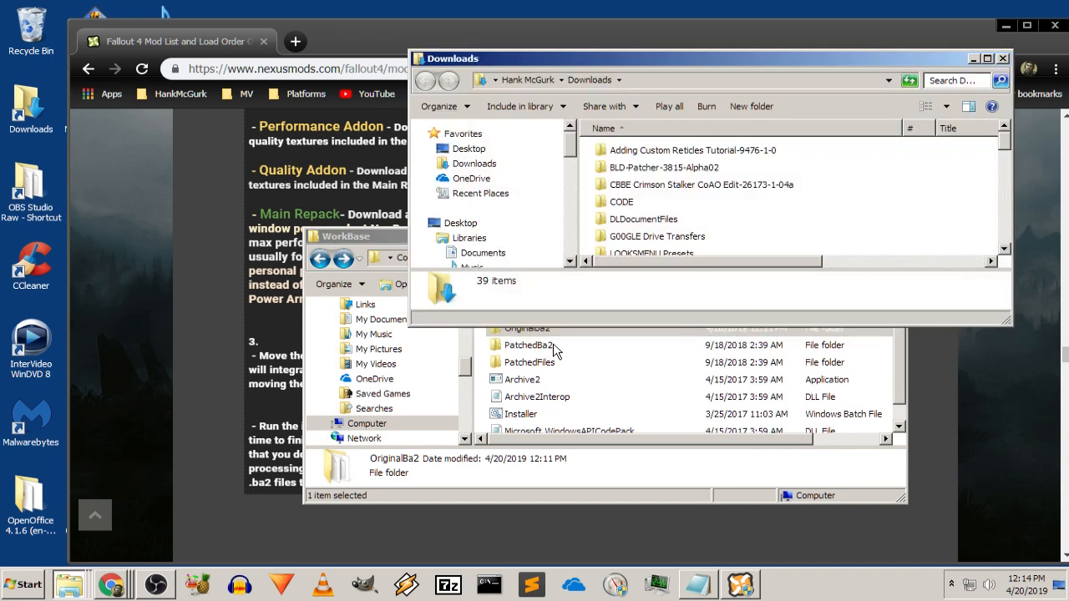
pyautogui.scroll(-10, 717, 204)
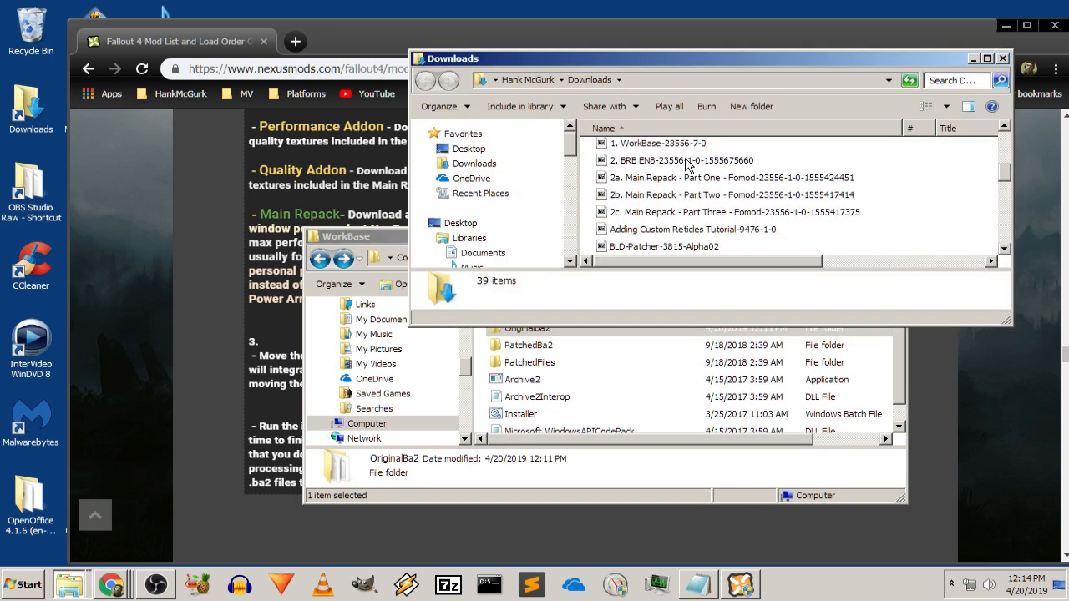
pyautogui.scroll(-1, 687, 197)
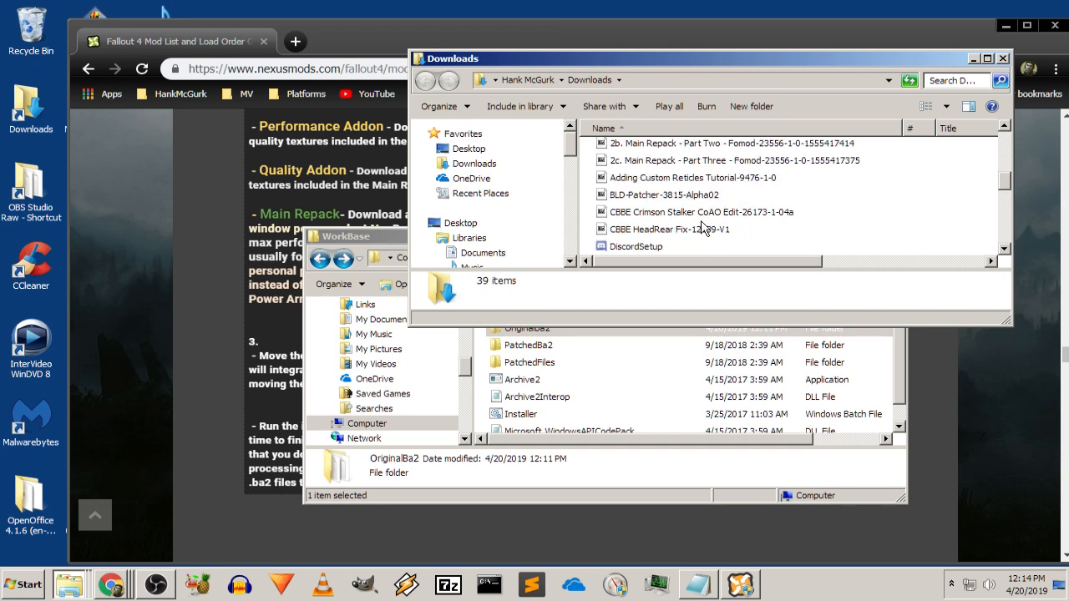
pyautogui.scroll(-6, 703, 227)
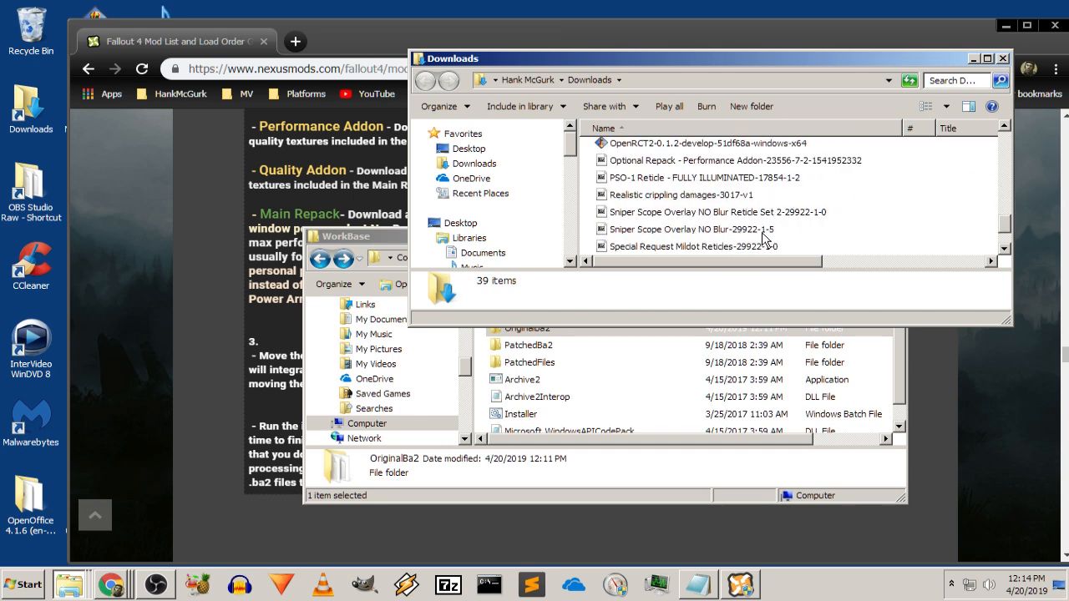
pyautogui.scroll(-1, 761, 232)
pyautogui.scroll(1, 761, 234)
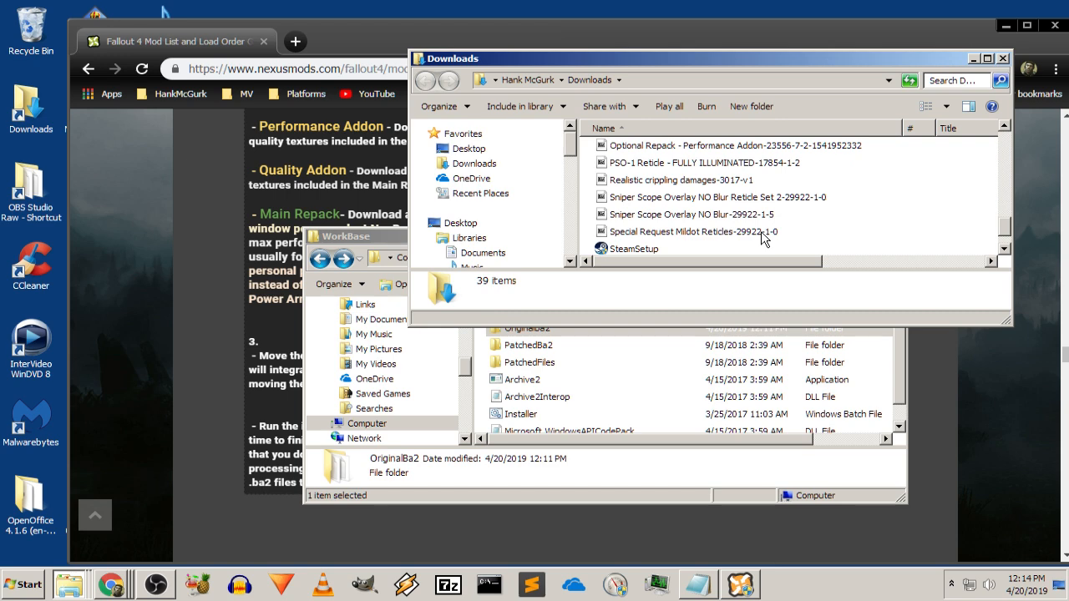
pyautogui.click(745, 149)
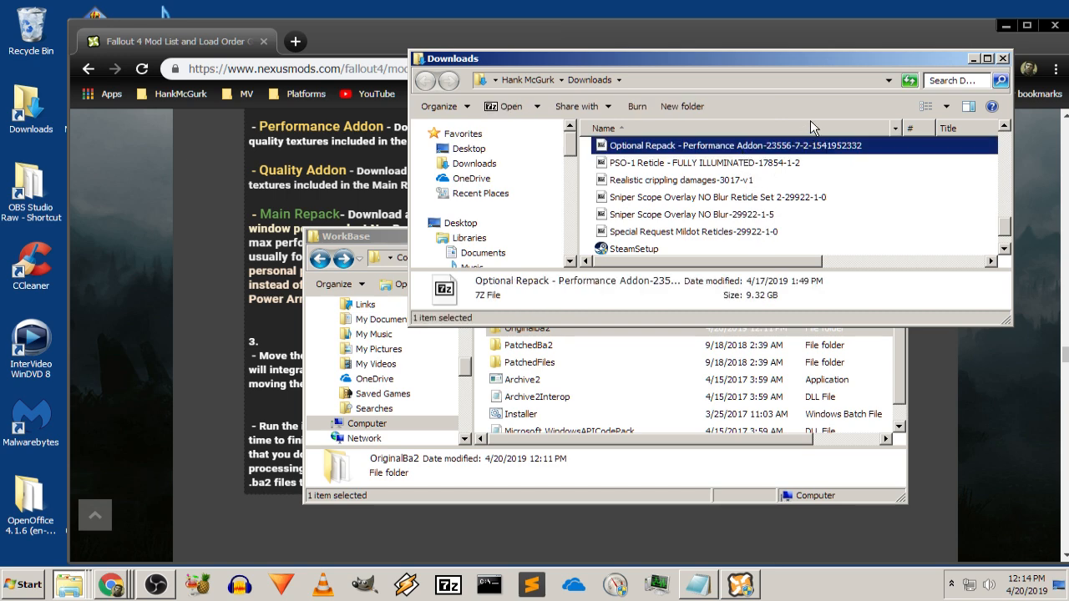
pyautogui.click(1002, 58)
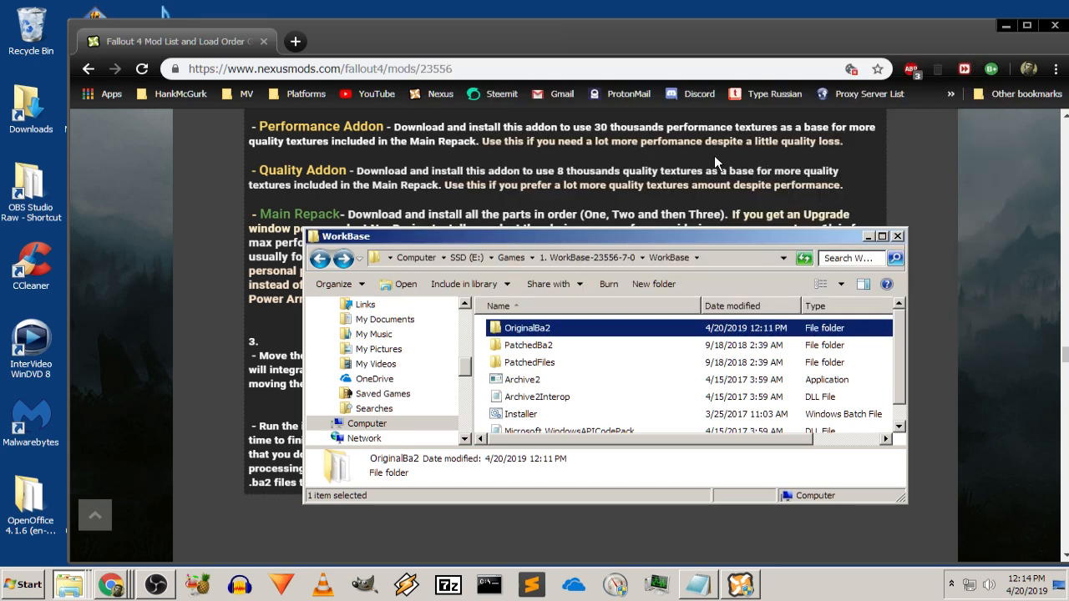
# Minimize the WorkBase window and read the ATTENTION note above section 1 of the texture step in the mod guide
pyautogui.click(867, 237)
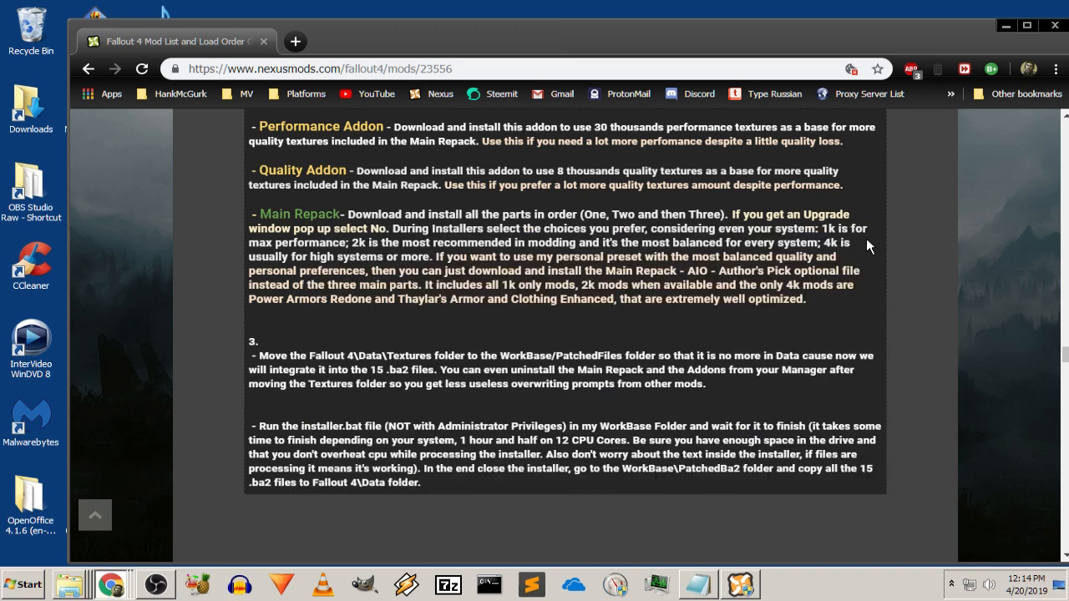
pyautogui.scroll(1, 818, 244)
pyautogui.scroll(6, 814, 245)
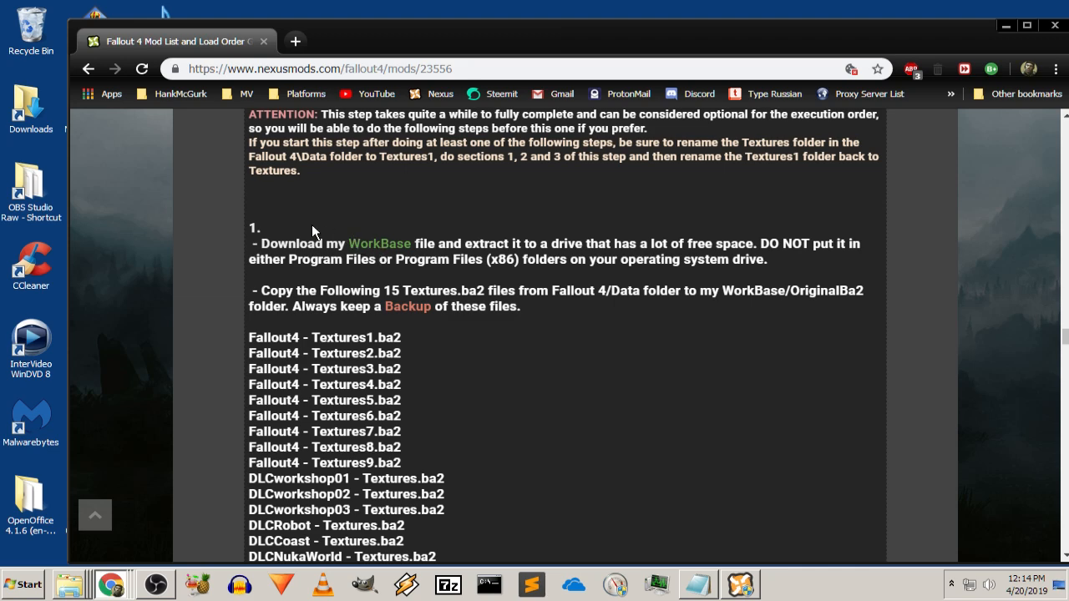
pyautogui.scroll(1, 191, 212)
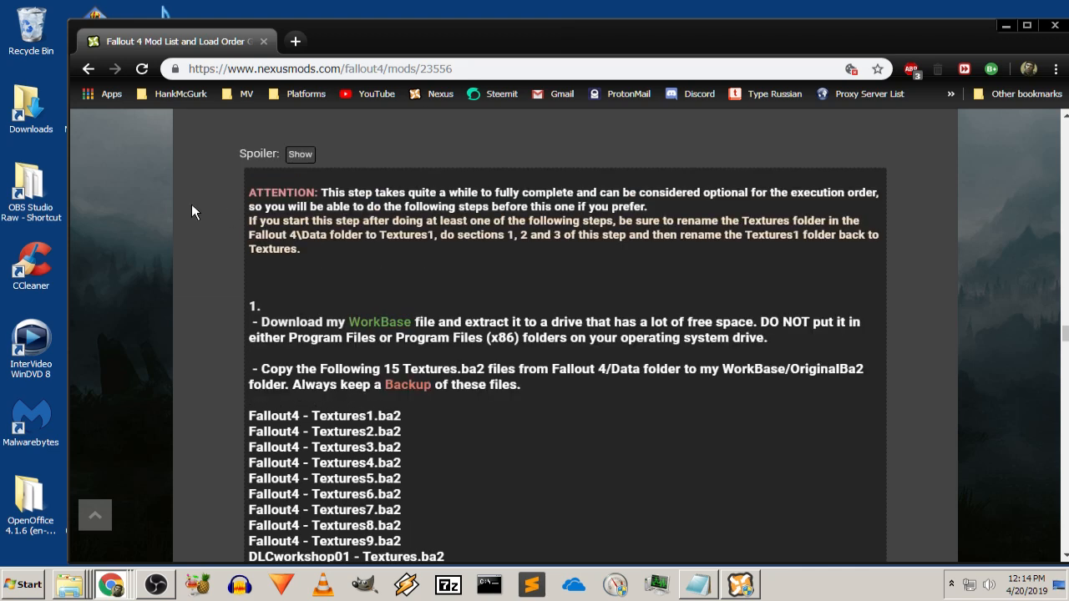
pyautogui.moveTo(322, 192); pyautogui.dragTo(508, 207)
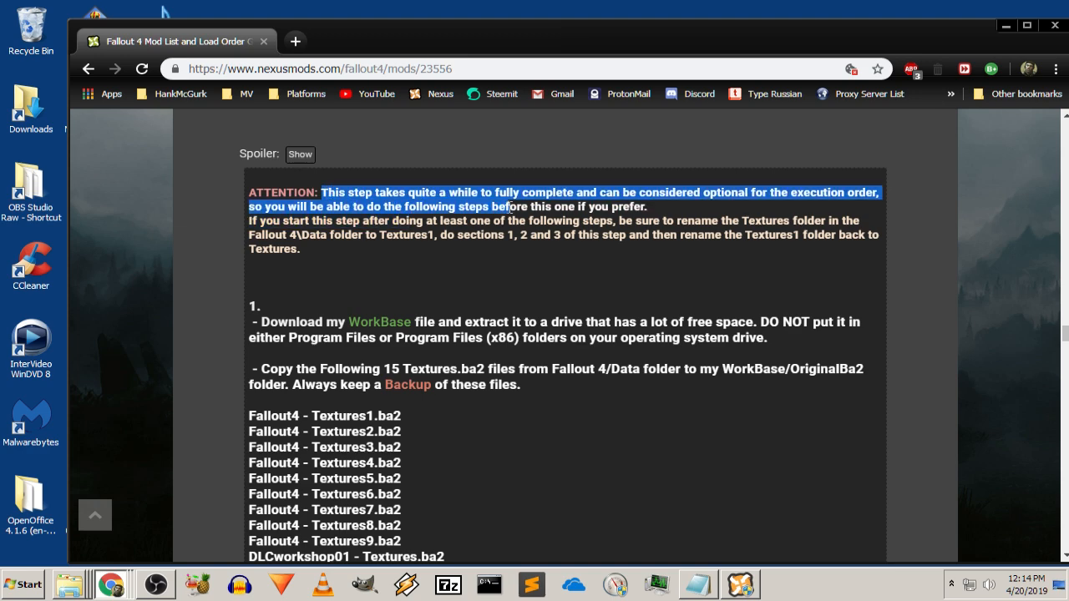
pyautogui.moveTo(509, 207); pyautogui.dragTo(643, 222)
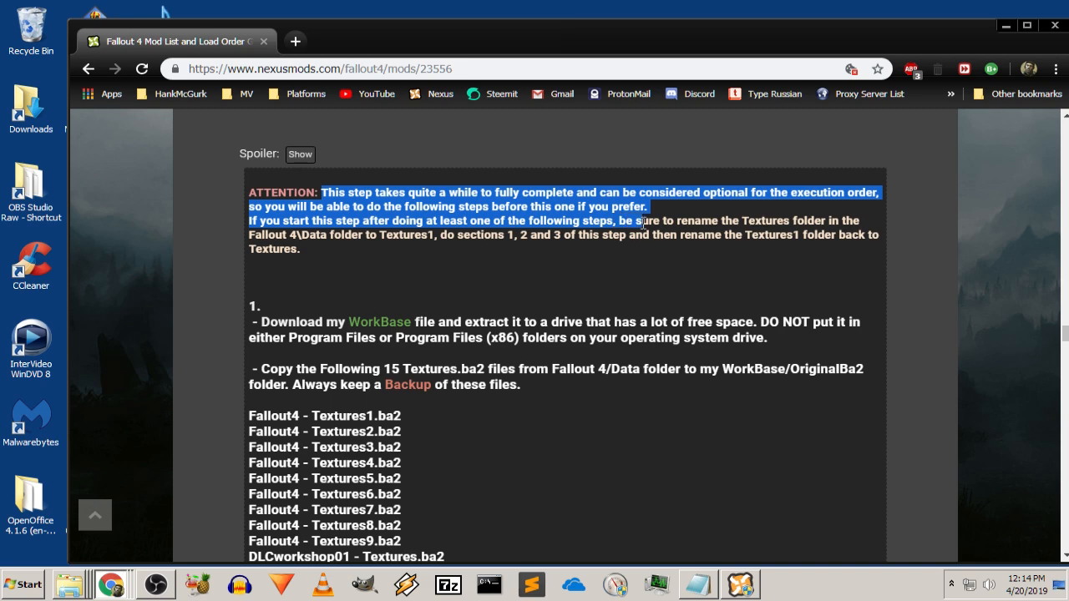
pyautogui.moveTo(643, 221); pyautogui.dragTo(629, 251)
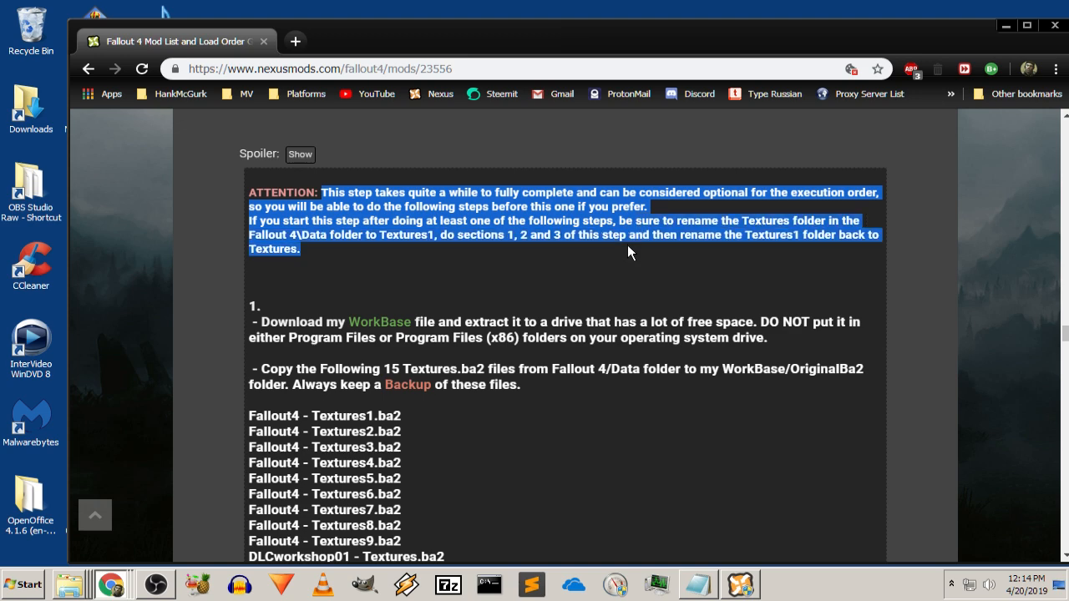
pyautogui.click(399, 248)
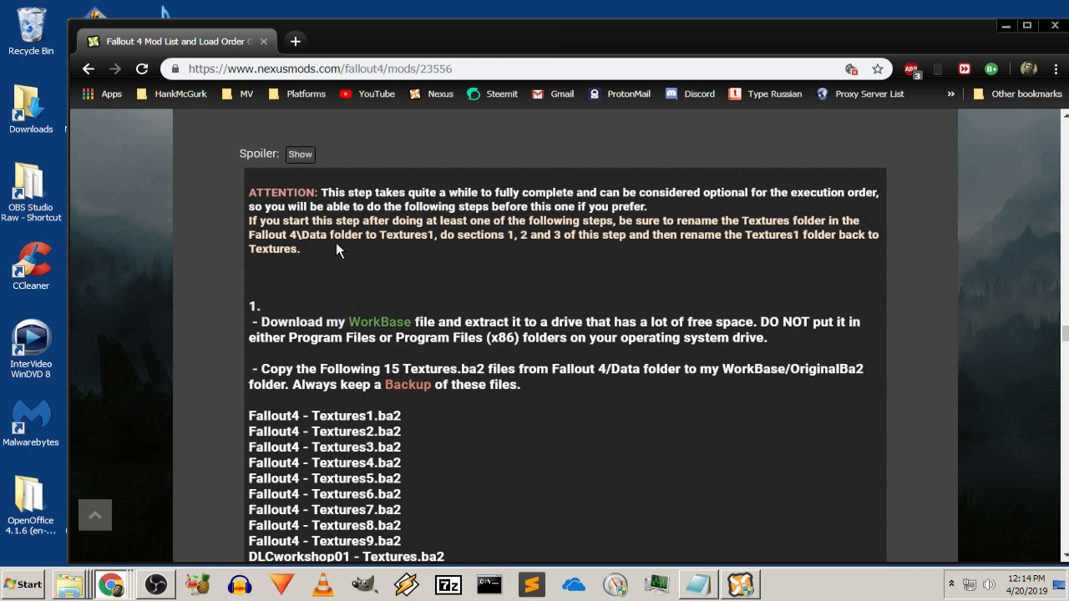
# Reread sections 1 to 3 of the texture step, from the Textures.ba2 file list to the installer.bat instructions
pyautogui.scroll(-3, 336, 243)
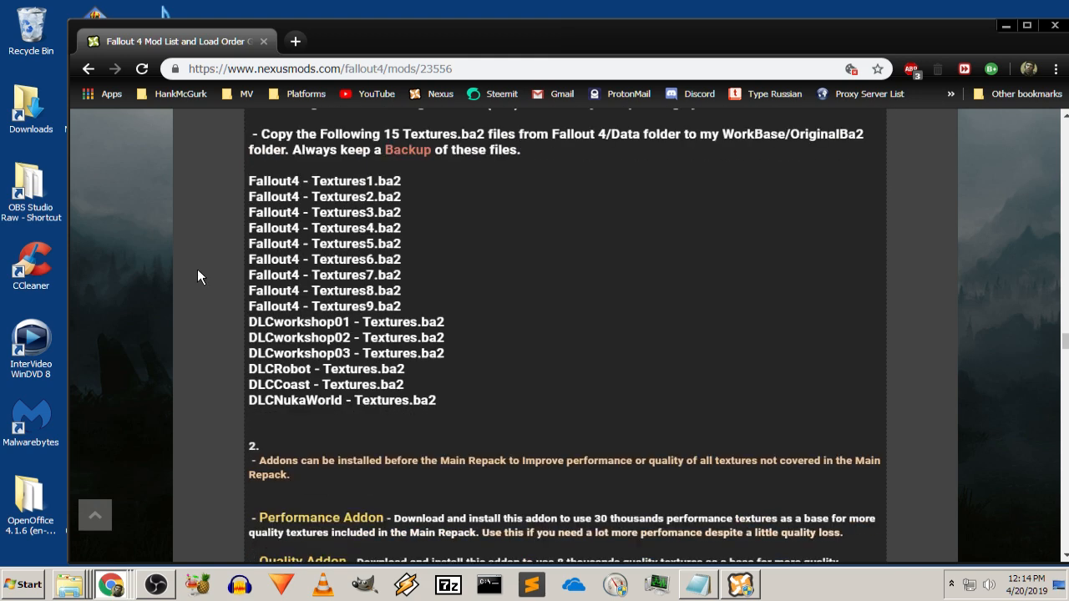
pyautogui.scroll(-2, 197, 268)
pyautogui.scroll(-1, 198, 277)
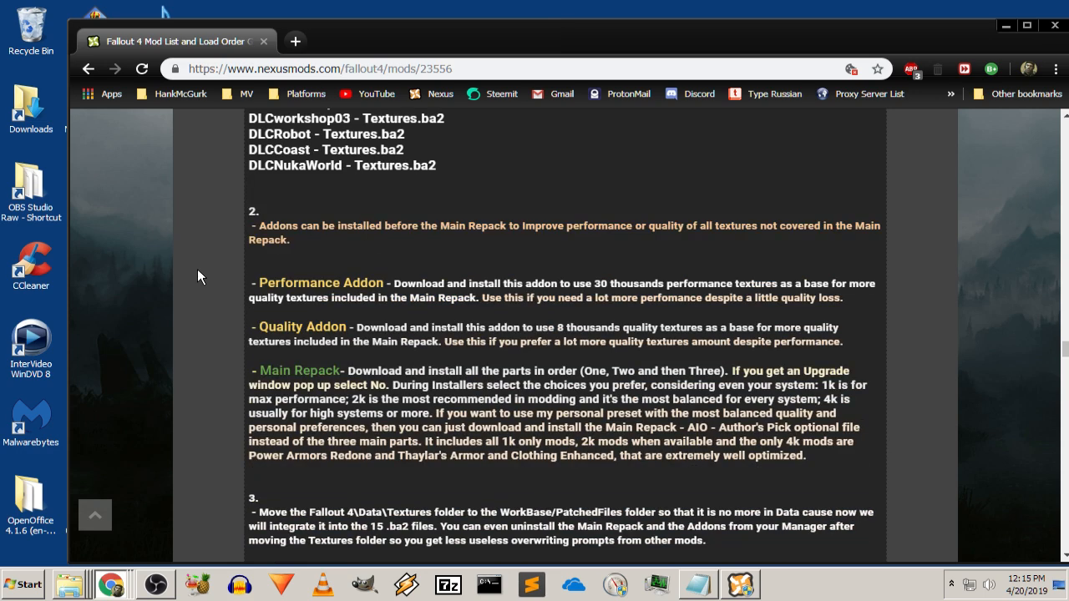
pyautogui.scroll(-1, 197, 277)
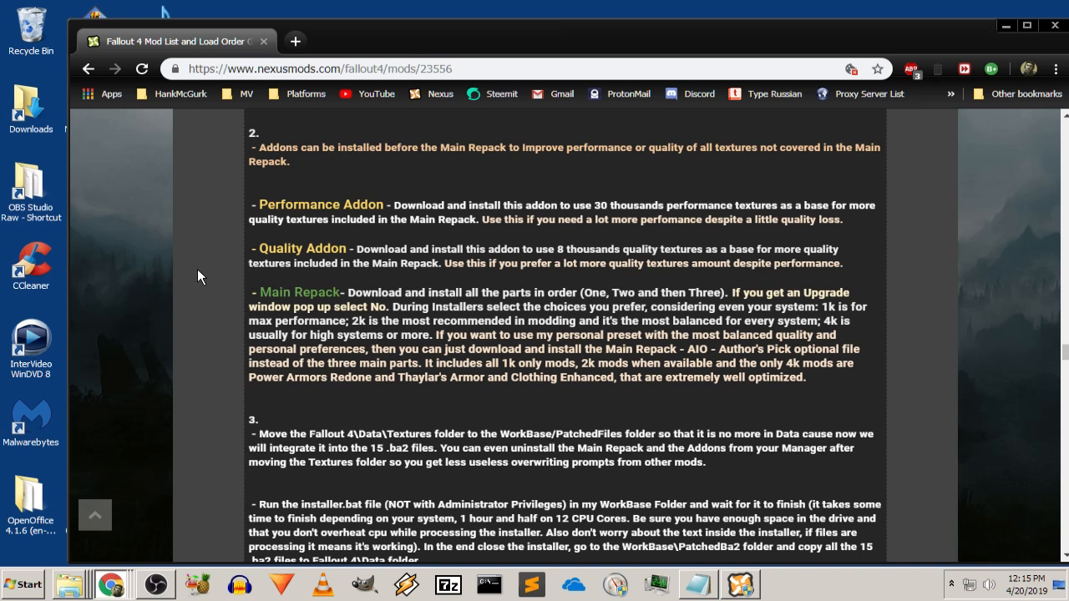
pyautogui.scroll(-1, 198, 277)
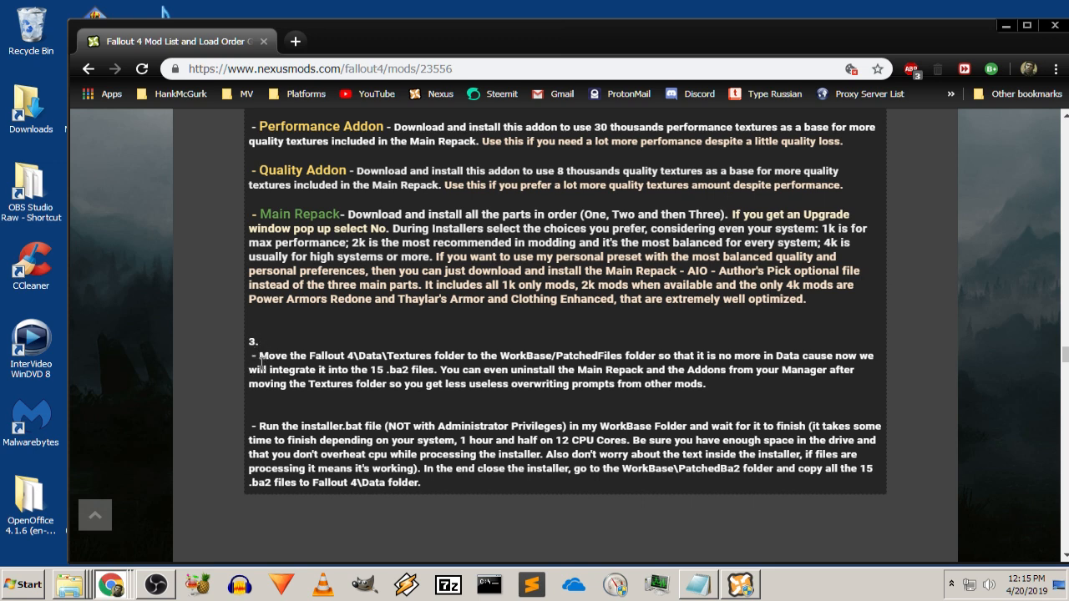
pyautogui.moveTo(247, 355); pyautogui.dragTo(257, 359)
pyautogui.scroll(5, 242, 347)
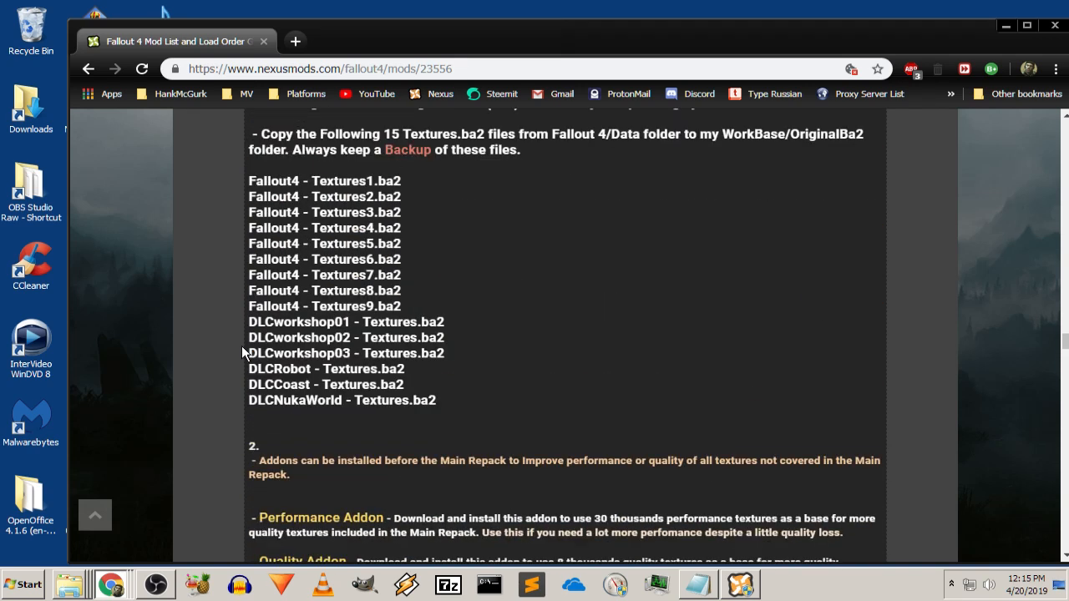
pyautogui.scroll(1, 242, 346)
pyautogui.scroll(-3, 240, 345)
pyautogui.scroll(-3, 241, 345)
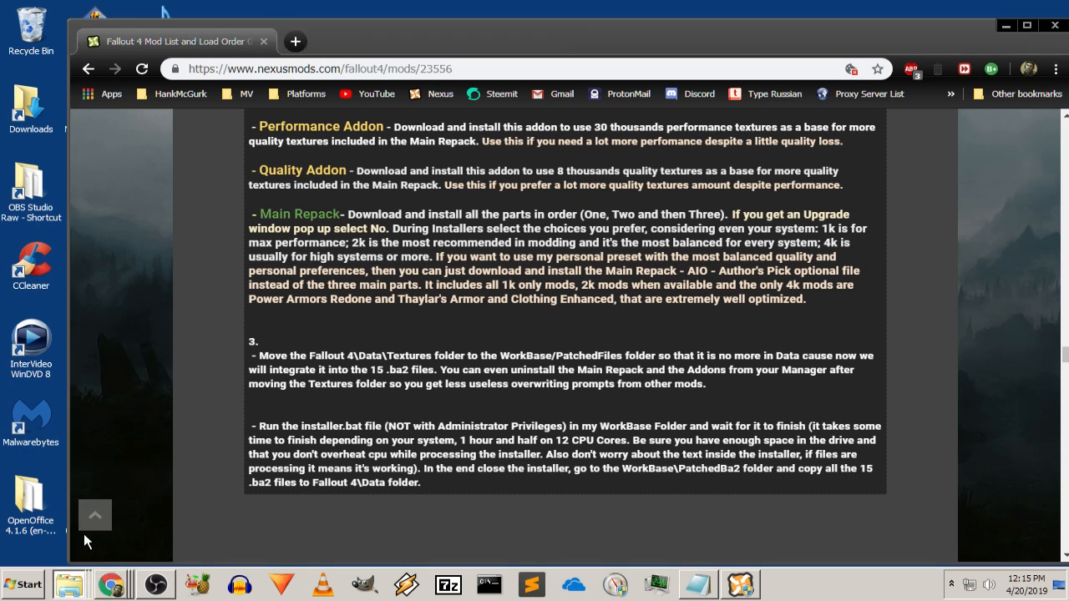
# Switch to Windows Explorer and search the Fallout 4\Data folder for a Textures folder
pyautogui.hotkey('alt', 'Tab')
pyautogui.scroll(2, 660, 227)
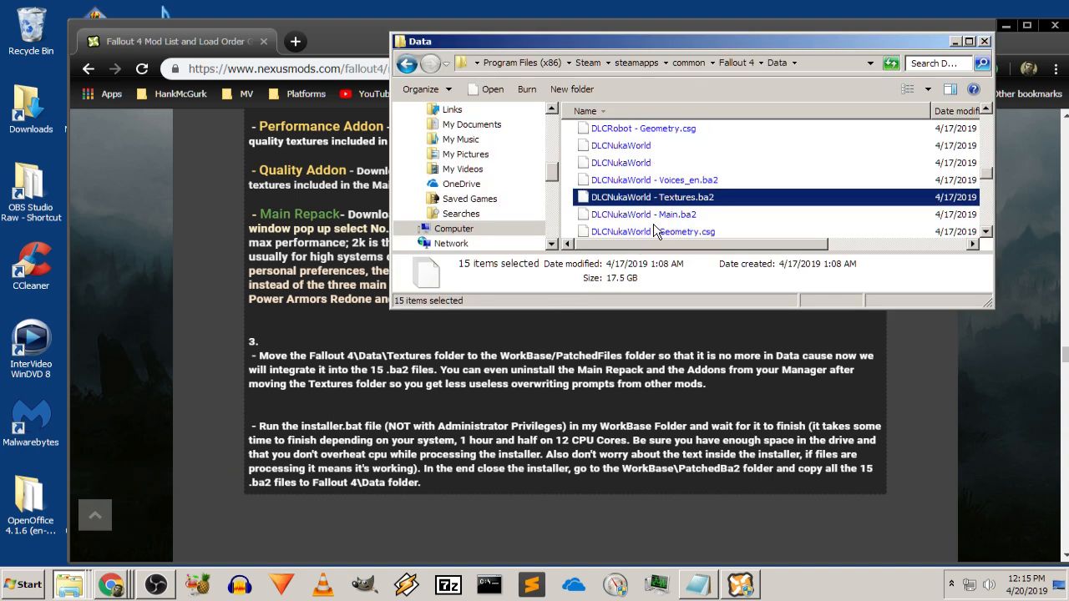
pyautogui.scroll(6, 660, 227)
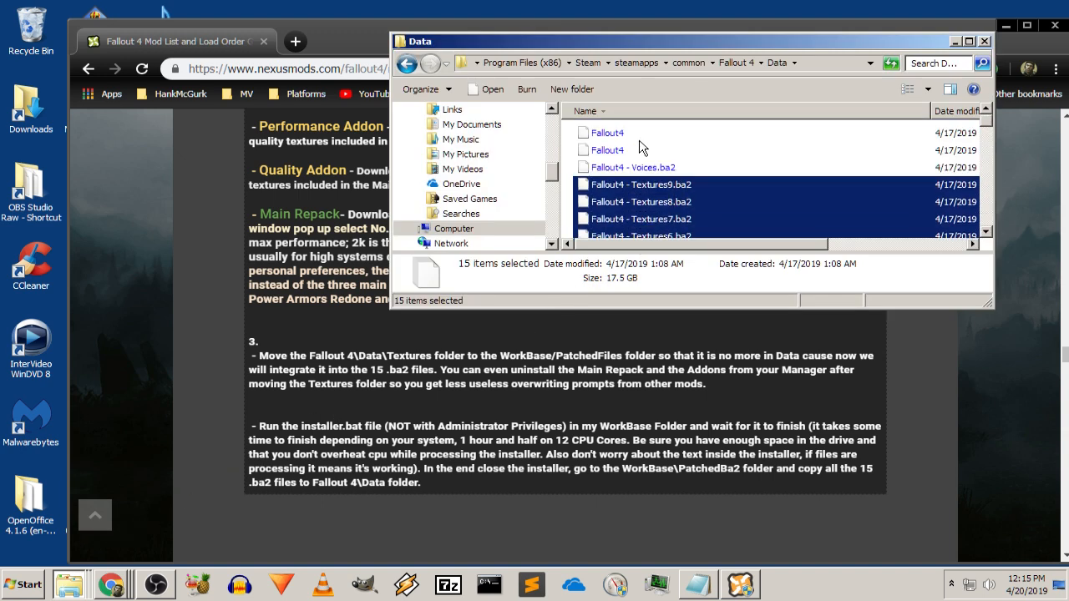
pyautogui.click(819, 63)
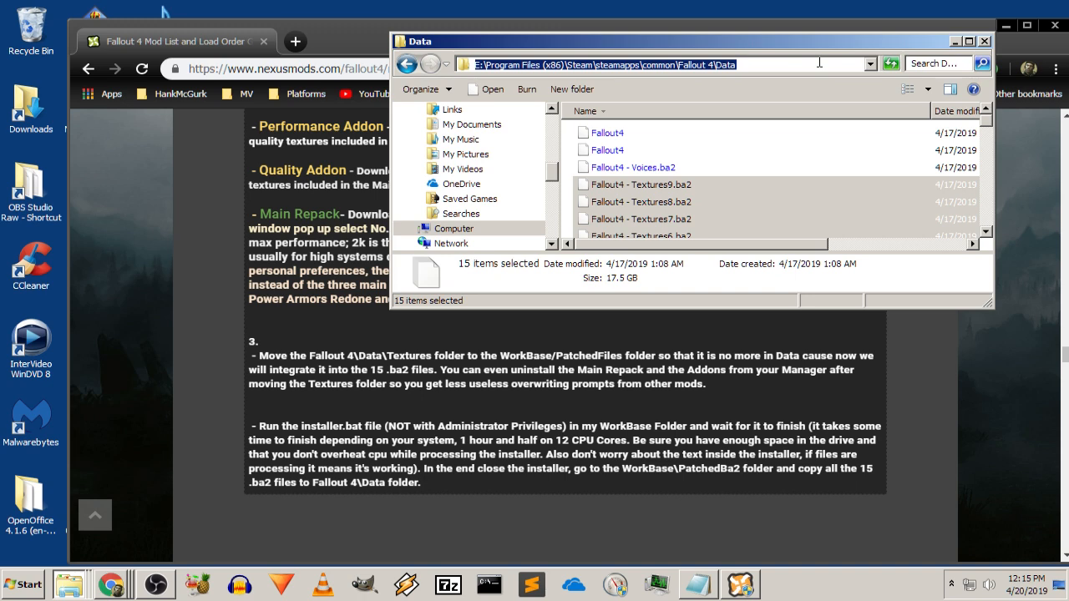
pyautogui.click(406, 64)
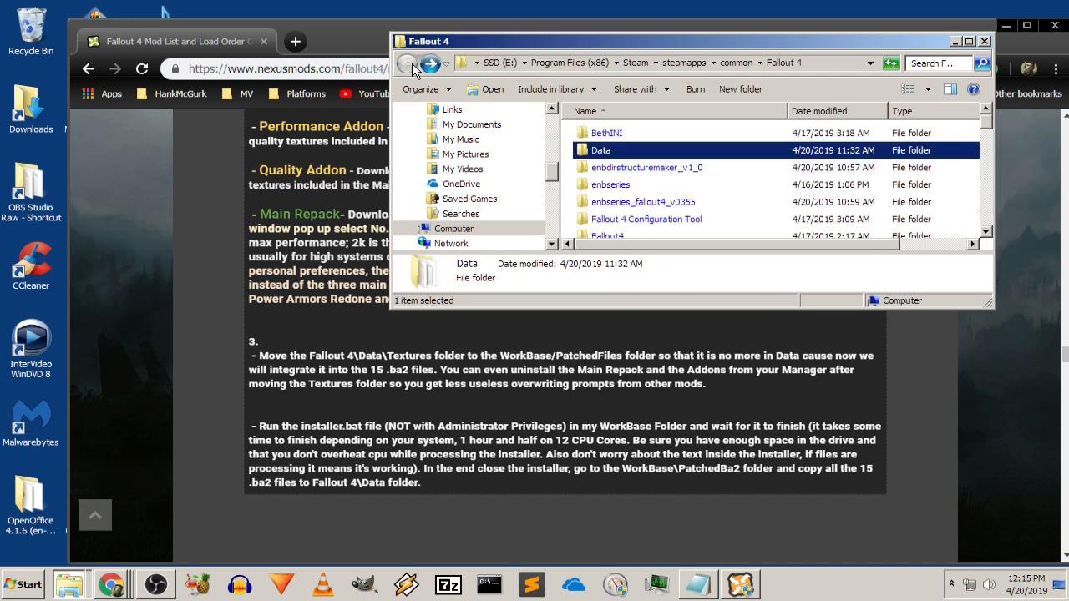
pyautogui.doubleClick(605, 154)
pyautogui.scroll(-10, 696, 167)
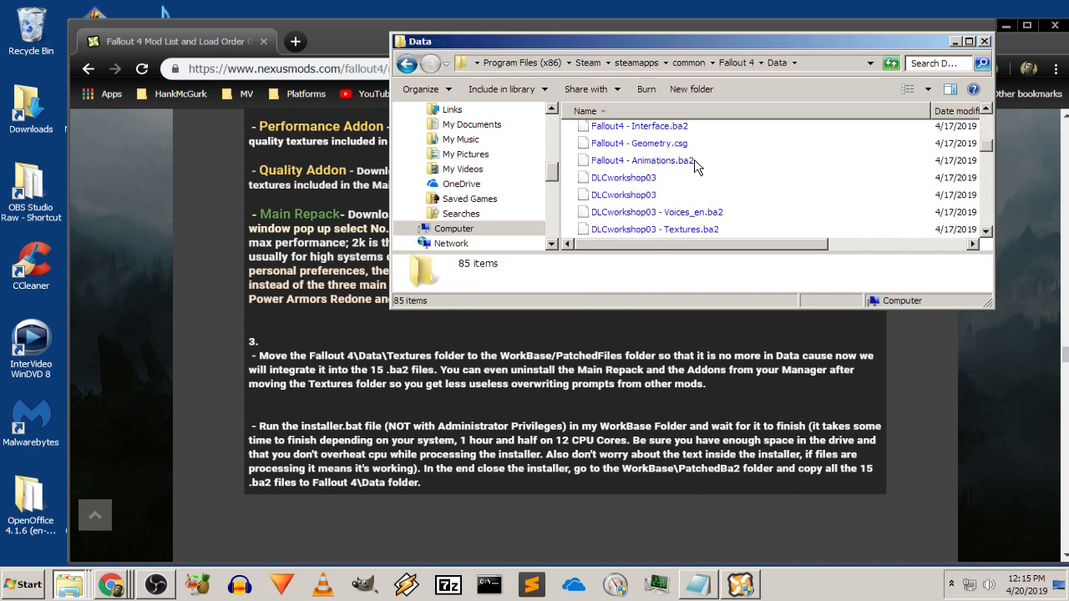
pyautogui.scroll(-5, 696, 167)
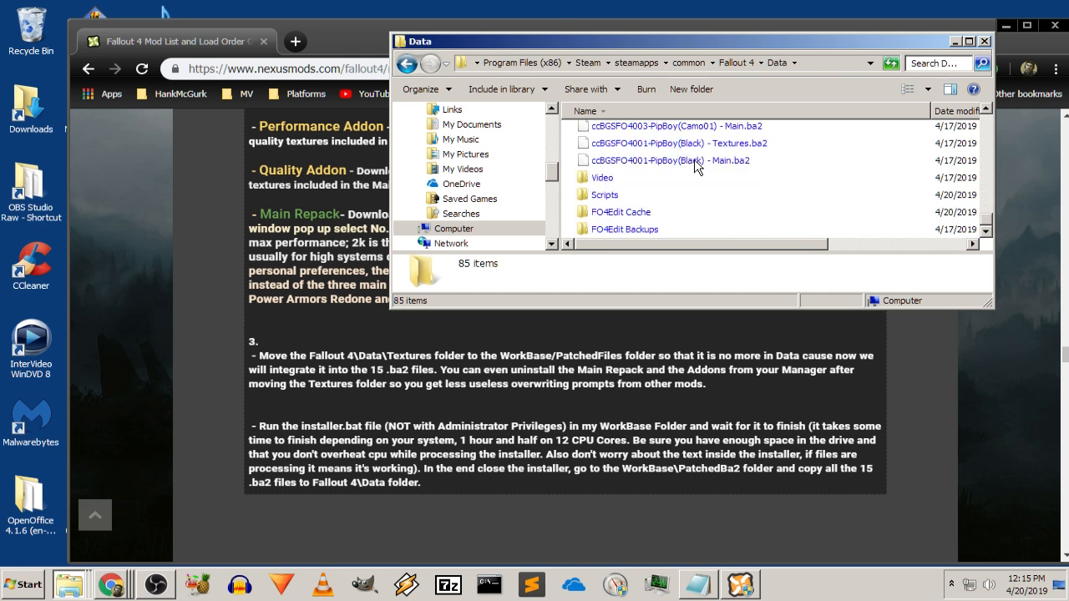
pyautogui.scroll(20, 694, 165)
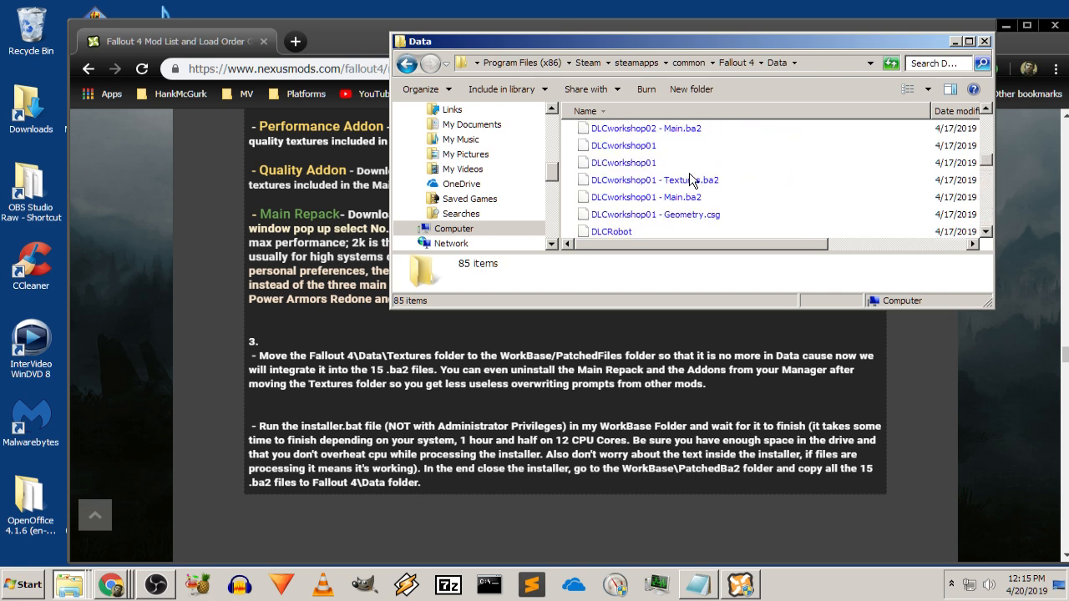
pyautogui.scroll(2, 690, 171)
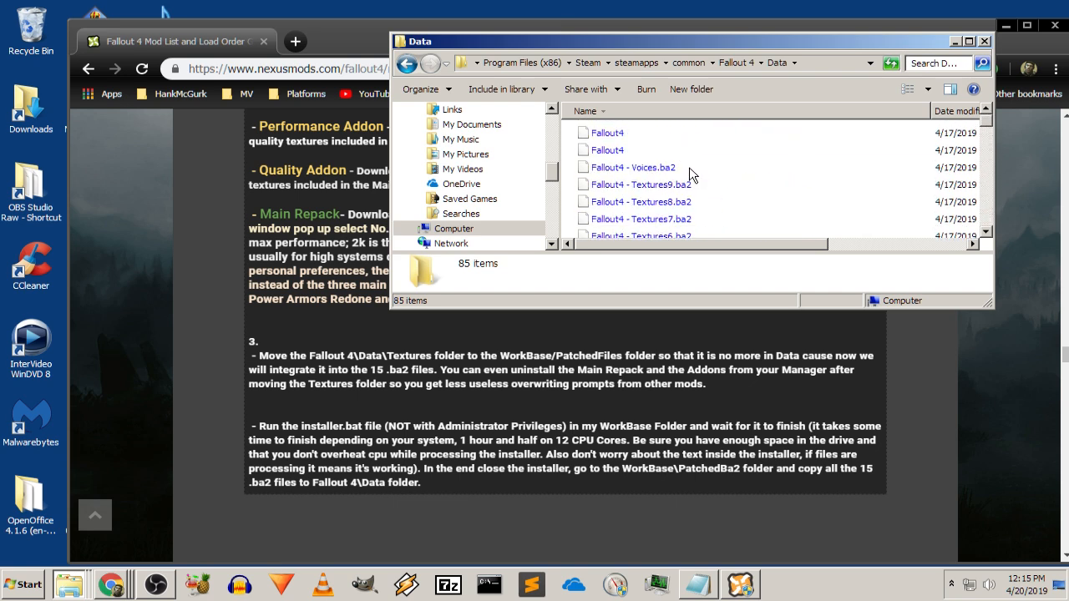
pyautogui.click(403, 63)
# Return to the mod guide and reread the section 3 instruction on moving Fallout 4\Data\Textures to WorkBase/PatchedFiles
pyautogui.click(213, 228)
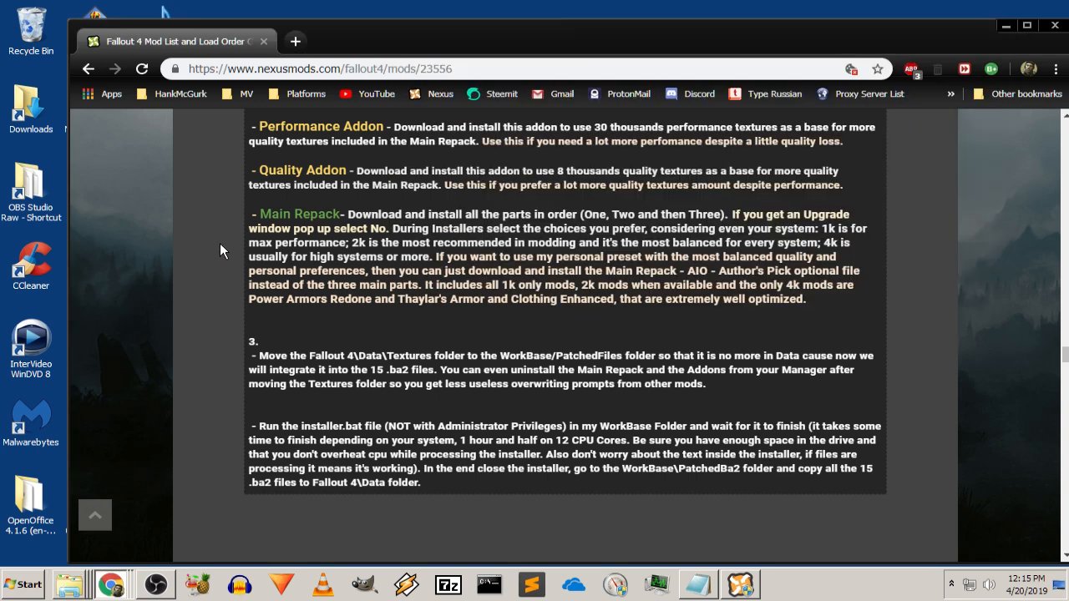
pyautogui.moveTo(271, 350); pyautogui.dragTo(422, 359)
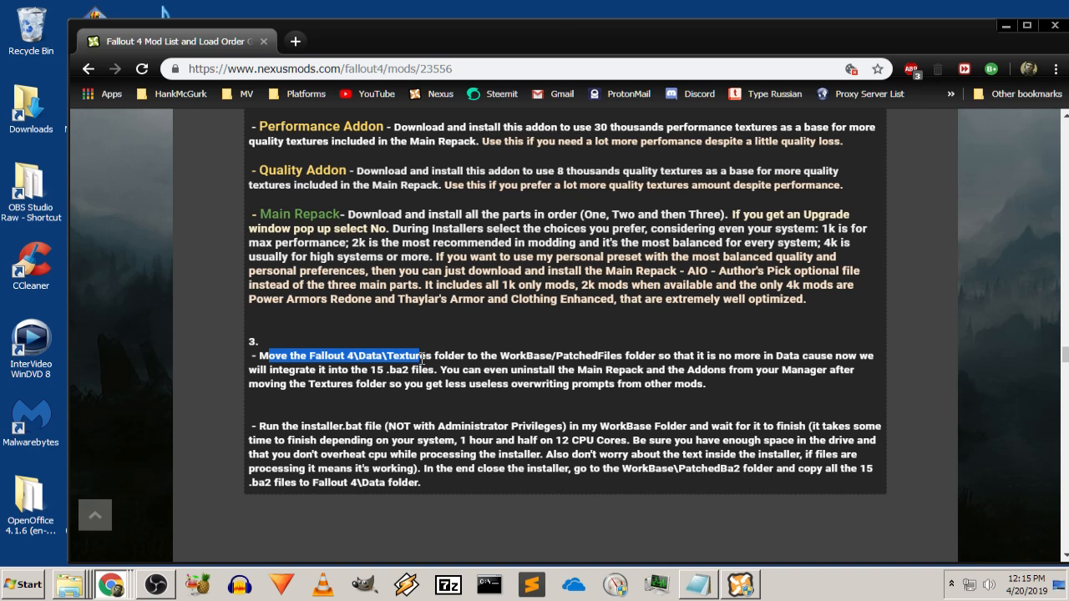
pyautogui.moveTo(421, 359); pyautogui.dragTo(650, 370)
pyautogui.click(377, 359)
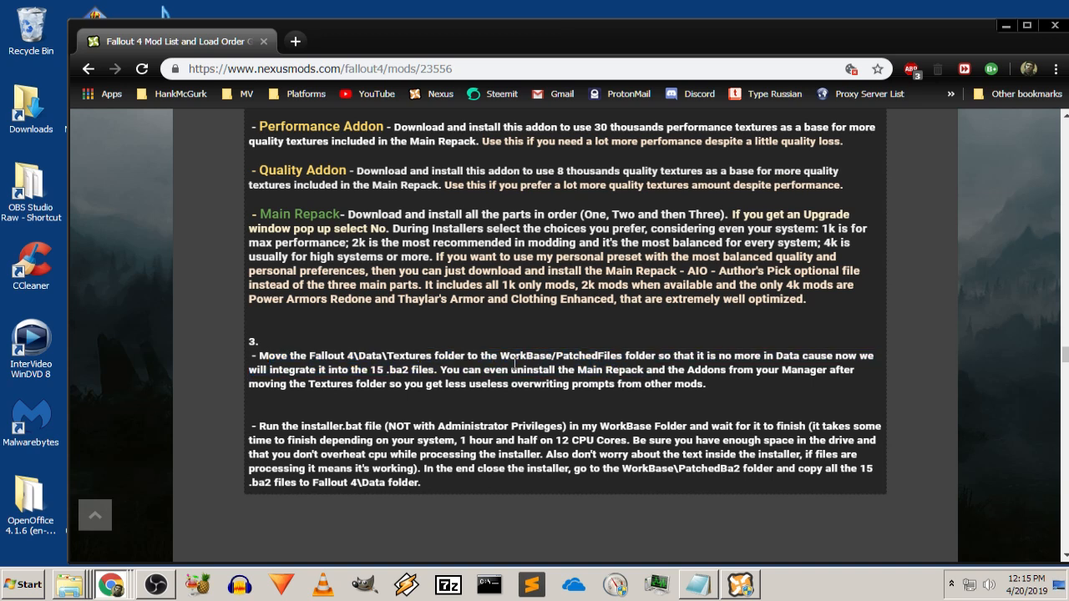
pyautogui.scroll(1, 376, 359)
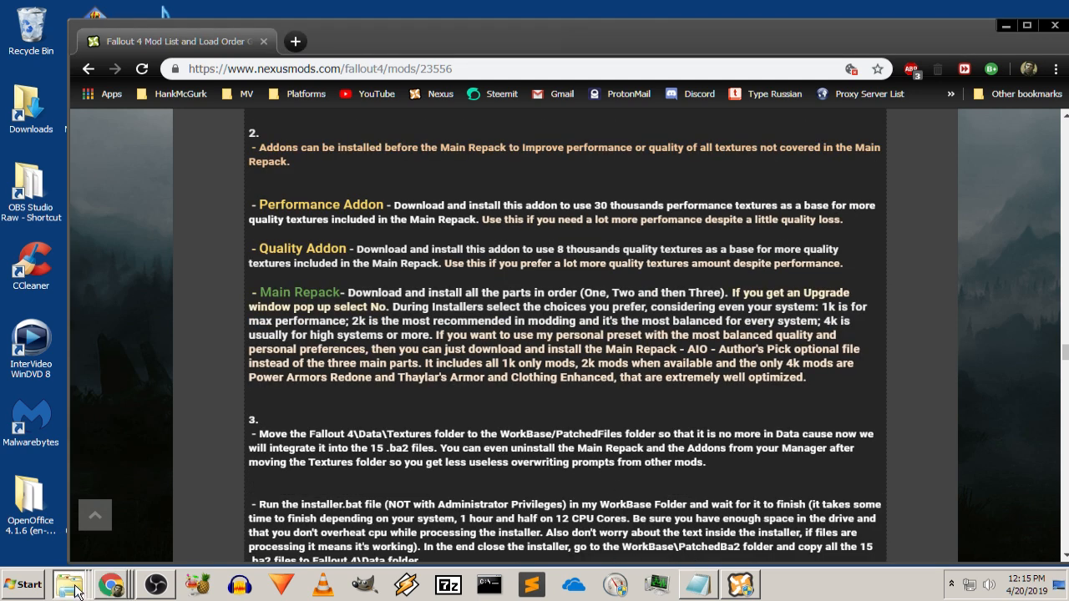
# Switch to Windows Explorer and look through the Fallout 4 folder and its Data subfolder for a Textures folder
pyautogui.hotkey('alt', 'Tab')
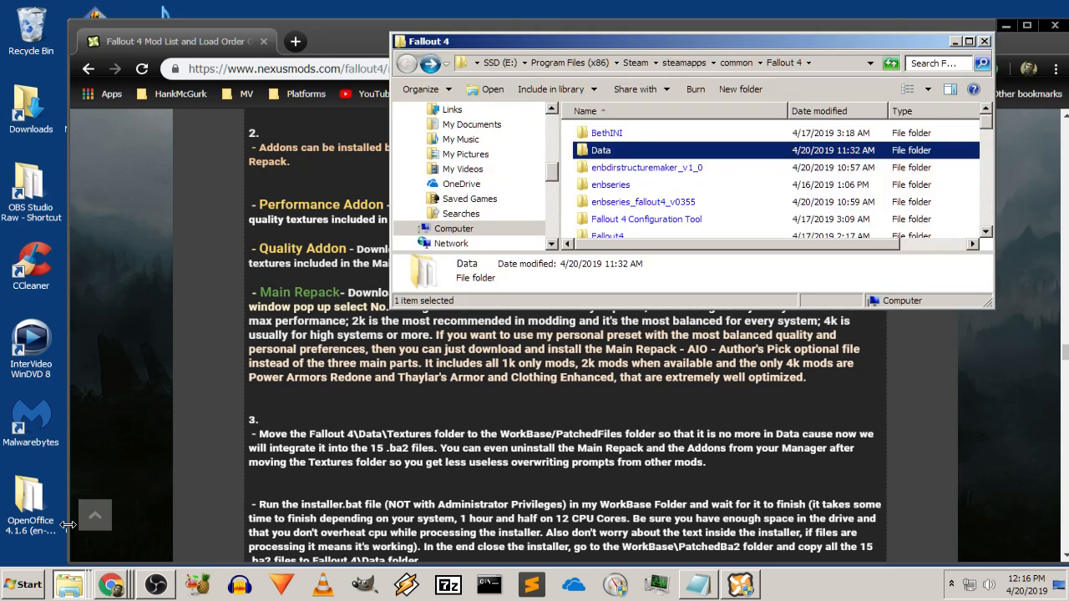
pyautogui.scroll(-1, 720, 159)
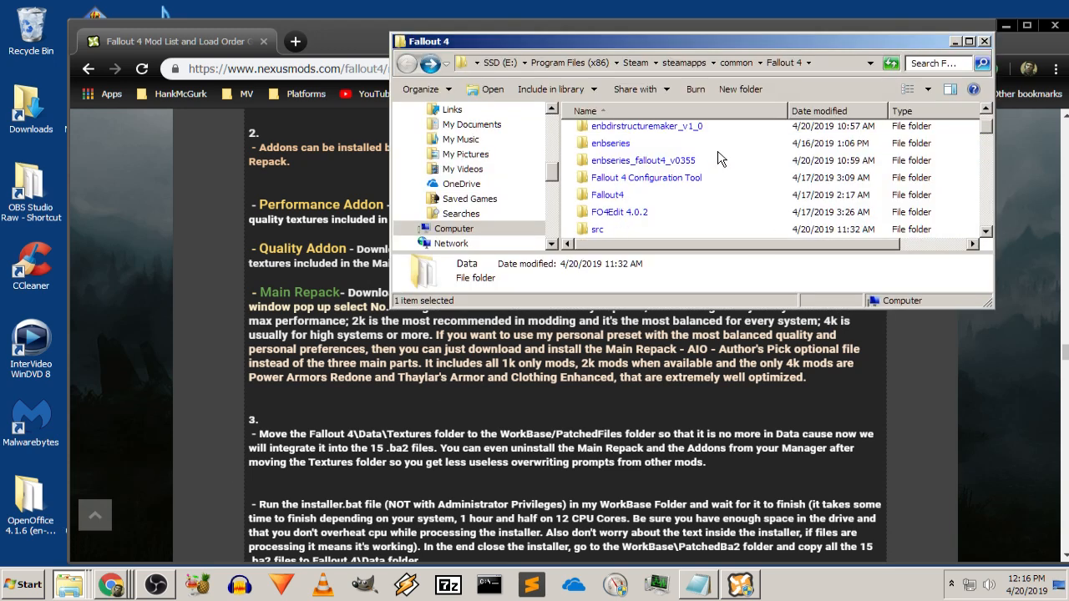
pyautogui.scroll(-10, 721, 163)
pyautogui.scroll(10, 723, 171)
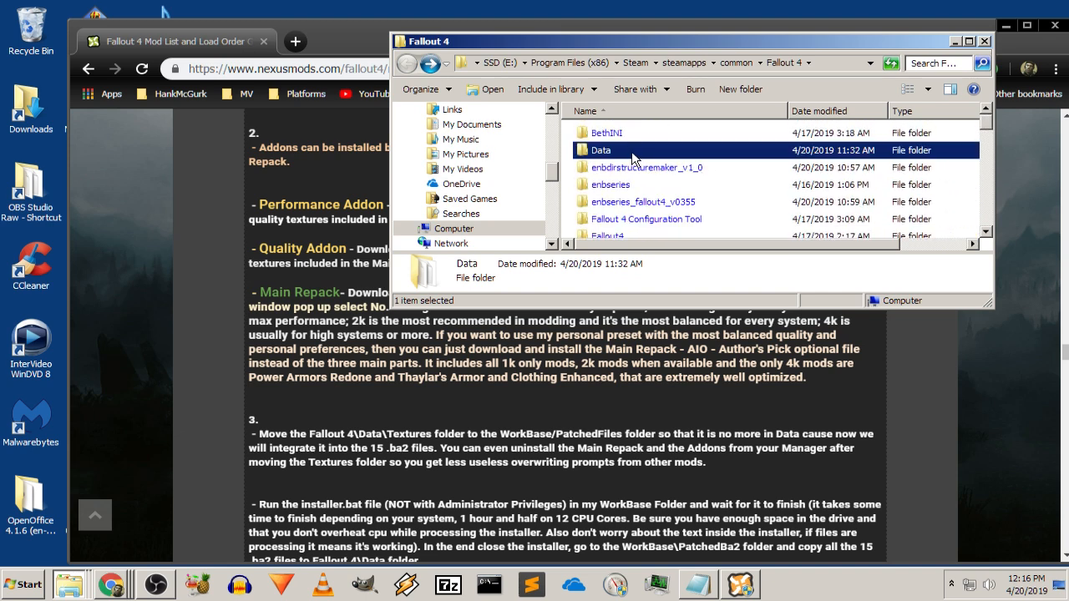
pyautogui.doubleClick(633, 150)
pyautogui.scroll(-5, 648, 160)
pyautogui.scroll(-10, 648, 160)
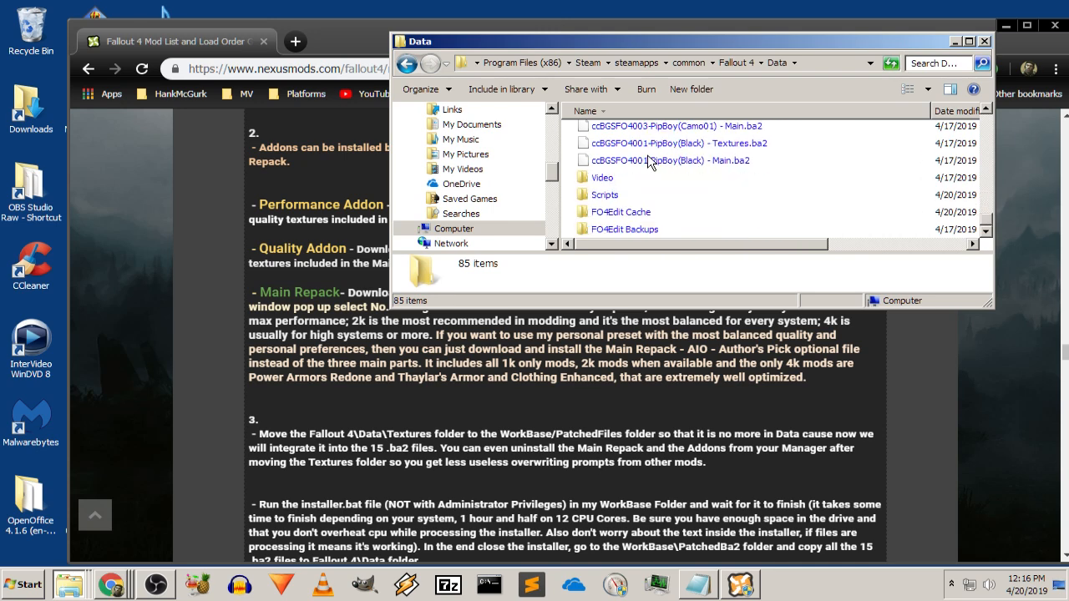
pyautogui.scroll(15, 649, 161)
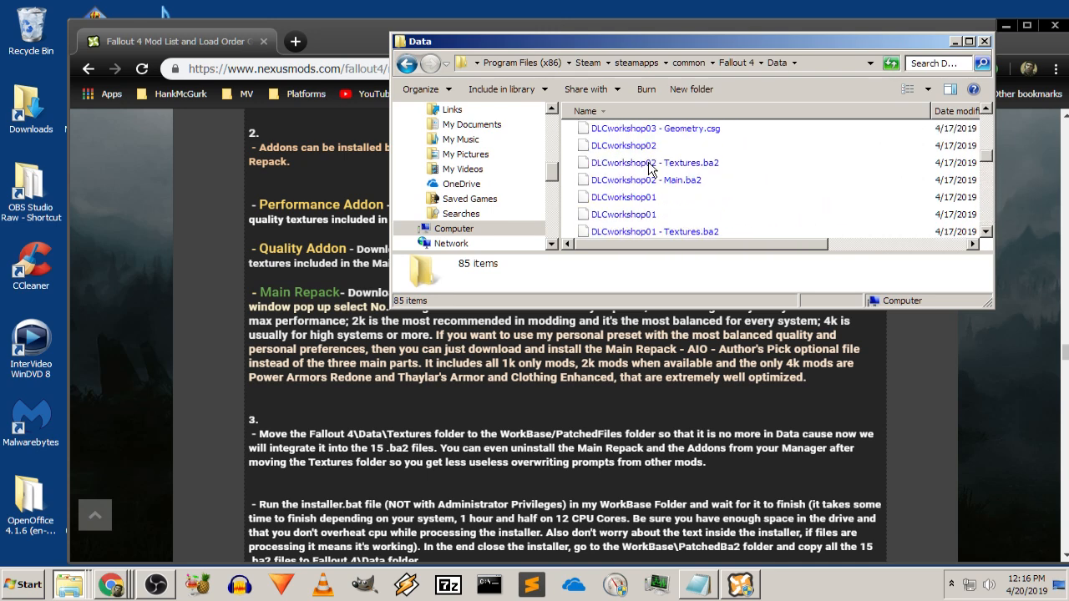
pyautogui.scroll(5, 649, 167)
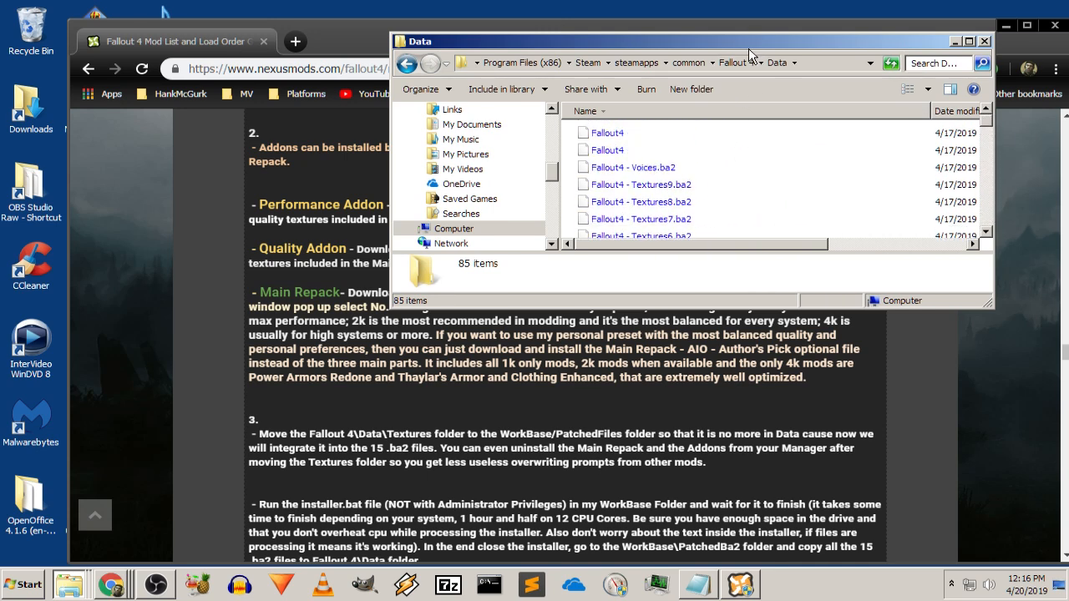
# Copy the Data folder's path into the Notepad notes below the tutorial description as E:\Program Files (x86)\Steam\steamapps\common\Fallout 4\Data, then minimize Notepad
pyautogui.moveTo(752, 50); pyautogui.dragTo(704, 93)
pyautogui.click(800, 105)
pyautogui.hotkey('ctrl', 'c')
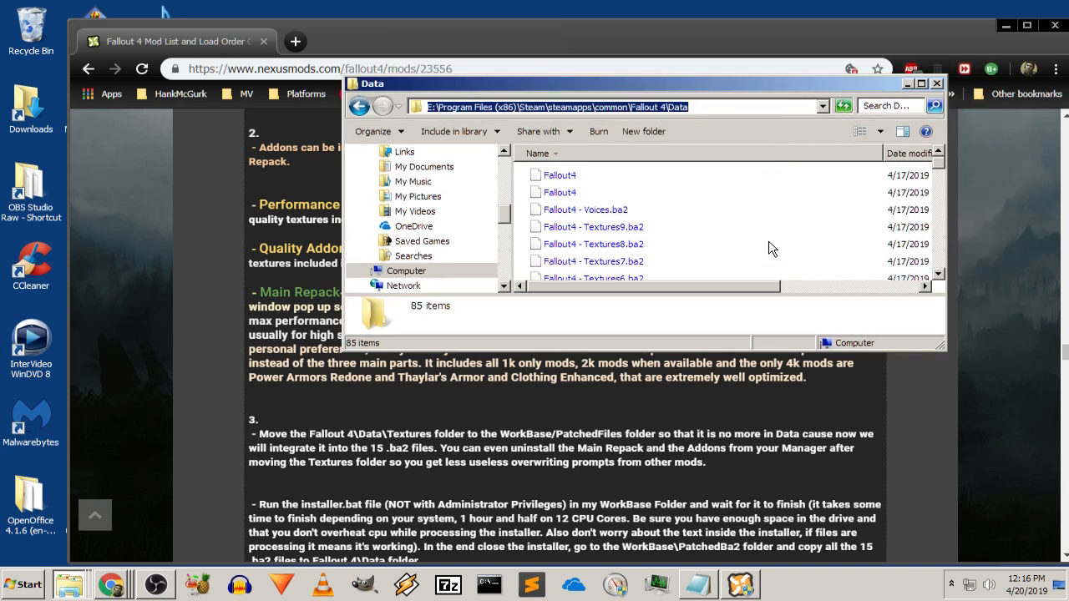
pyautogui.click(708, 578)
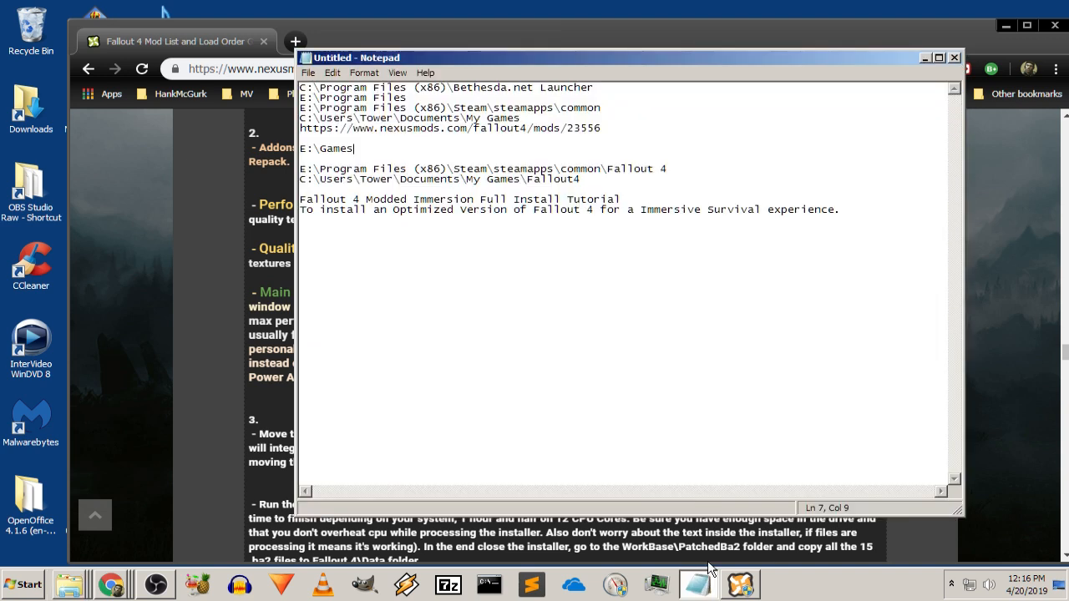
pyautogui.click(900, 224)
pyautogui.hotkey('ctrl', 'v')
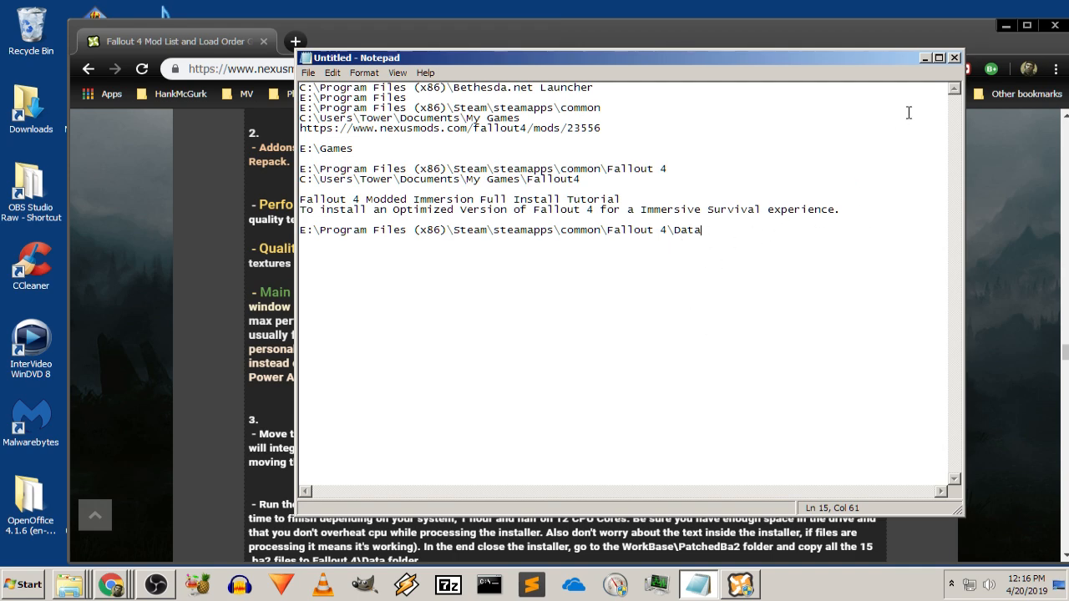
pyautogui.click(924, 57)
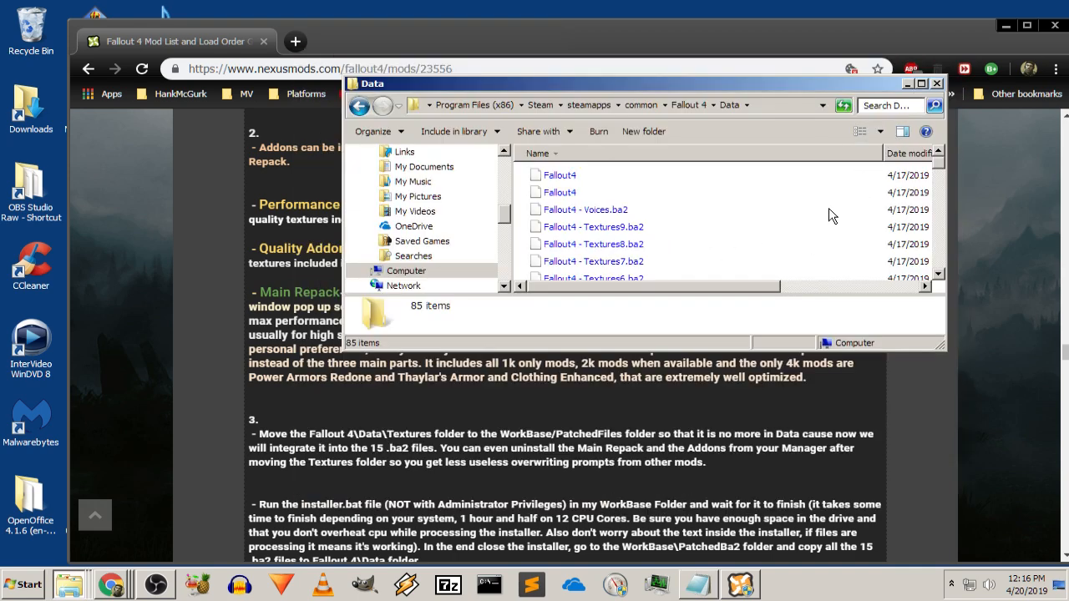
# Examine the Fallout 4 game folder and its Fallout4 subfolder for texture files, then minimize the Explorer window
pyautogui.click(358, 105)
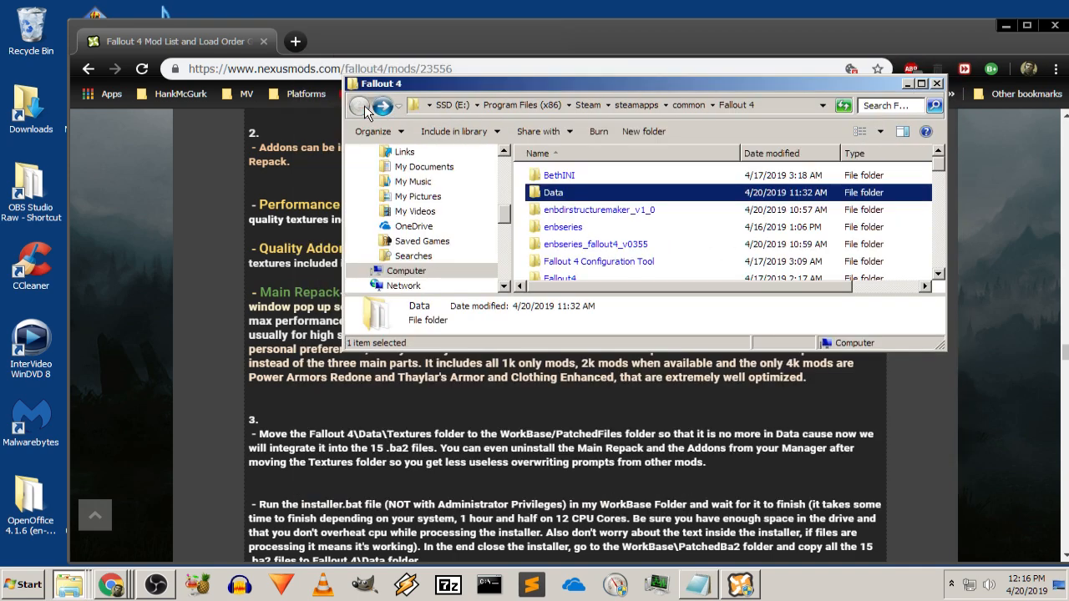
pyautogui.scroll(-1, 584, 230)
pyautogui.doubleClick(598, 238)
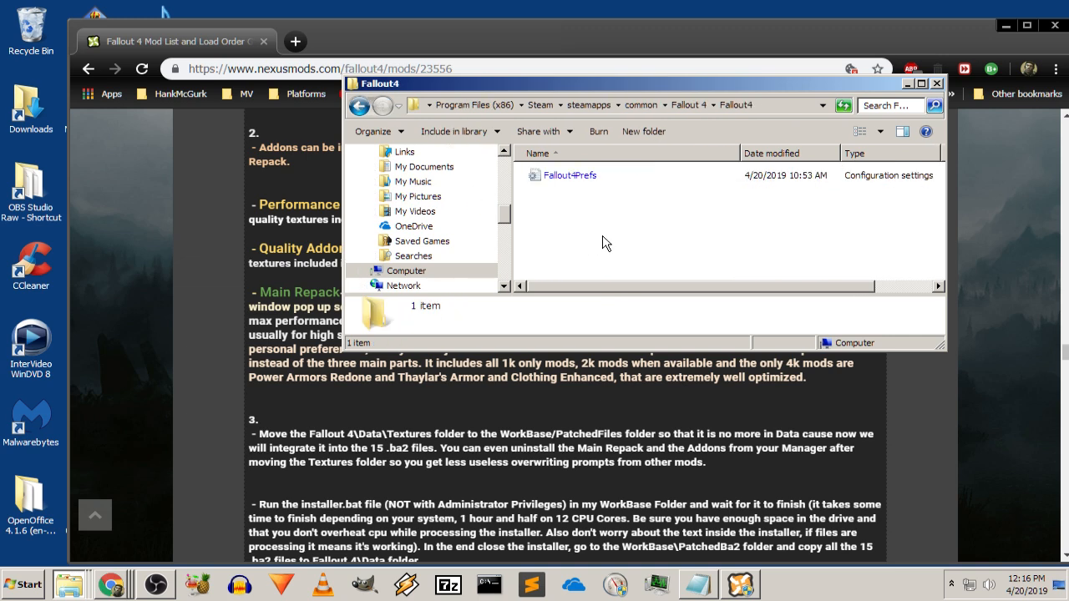
pyautogui.click(360, 105)
pyautogui.scroll(-5, 735, 249)
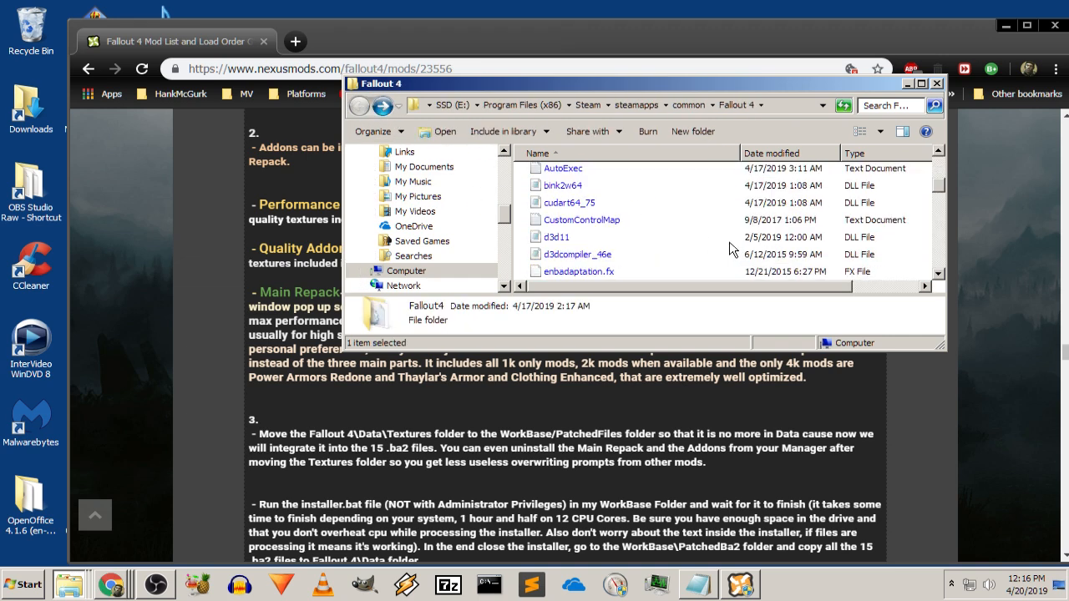
pyautogui.scroll(-5, 724, 249)
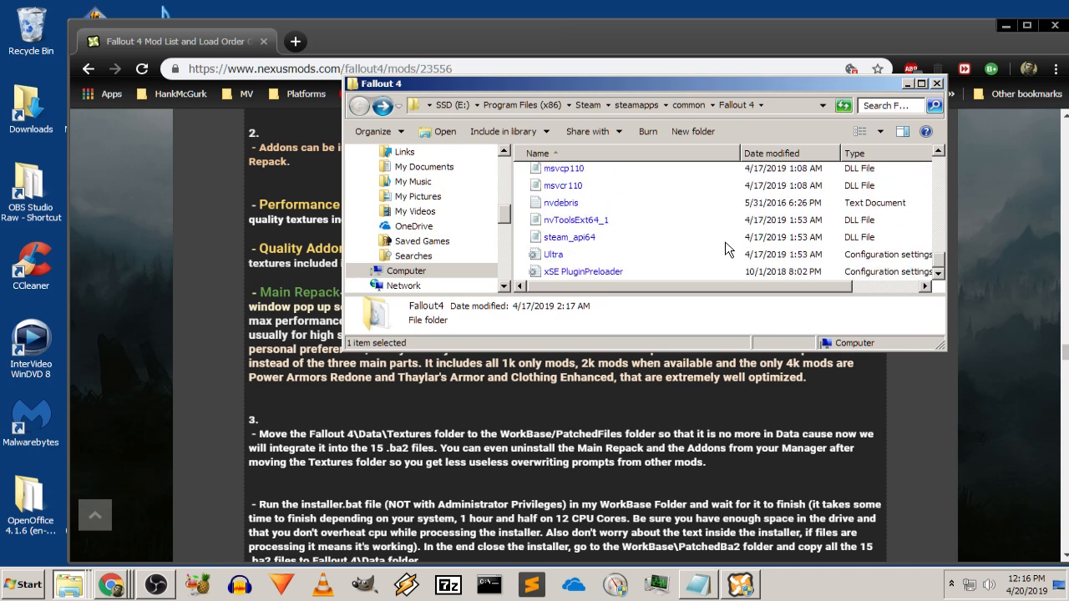
pyautogui.scroll(7, 722, 248)
pyautogui.scroll(3, 720, 240)
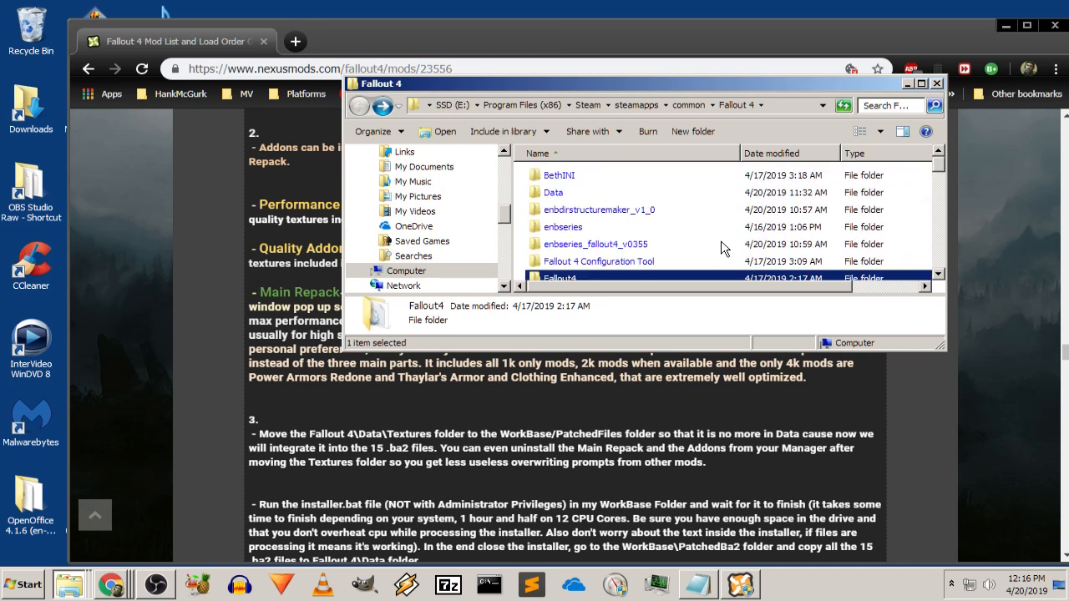
pyautogui.click(589, 191)
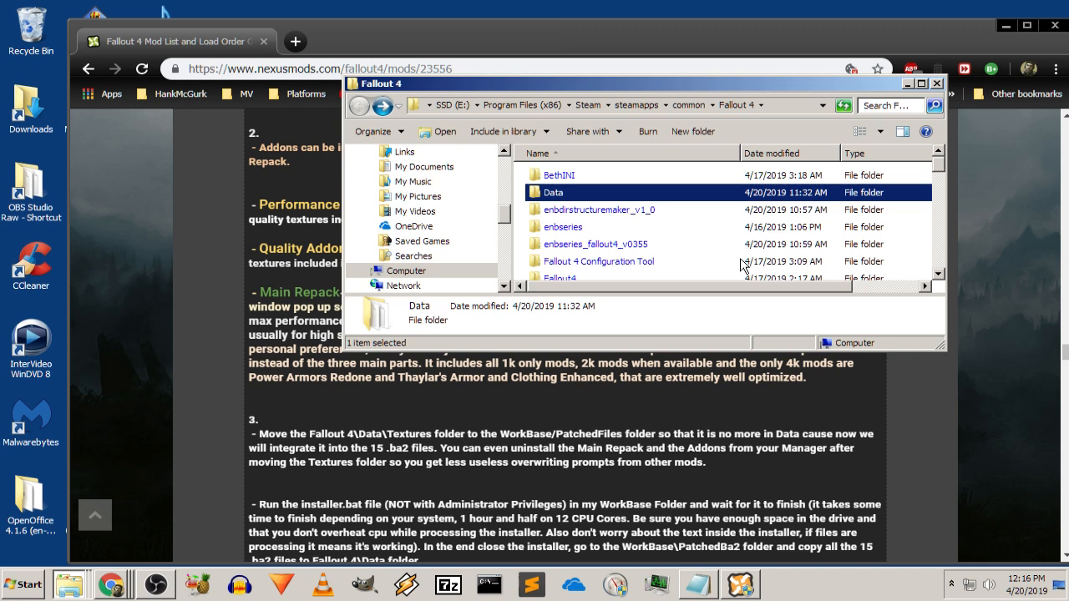
pyautogui.scroll(-1, 738, 264)
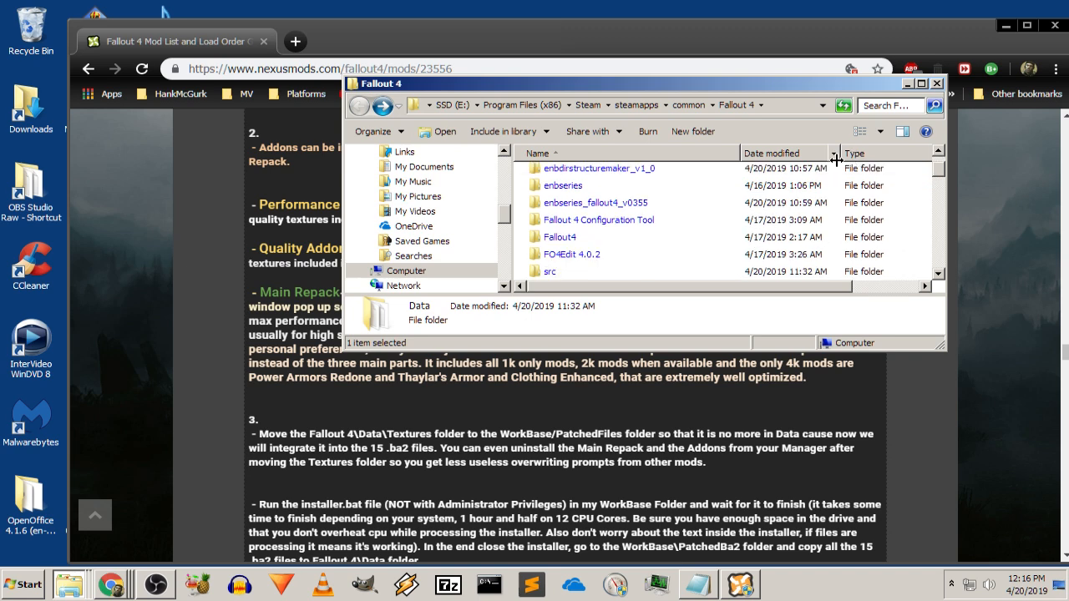
pyautogui.click(907, 84)
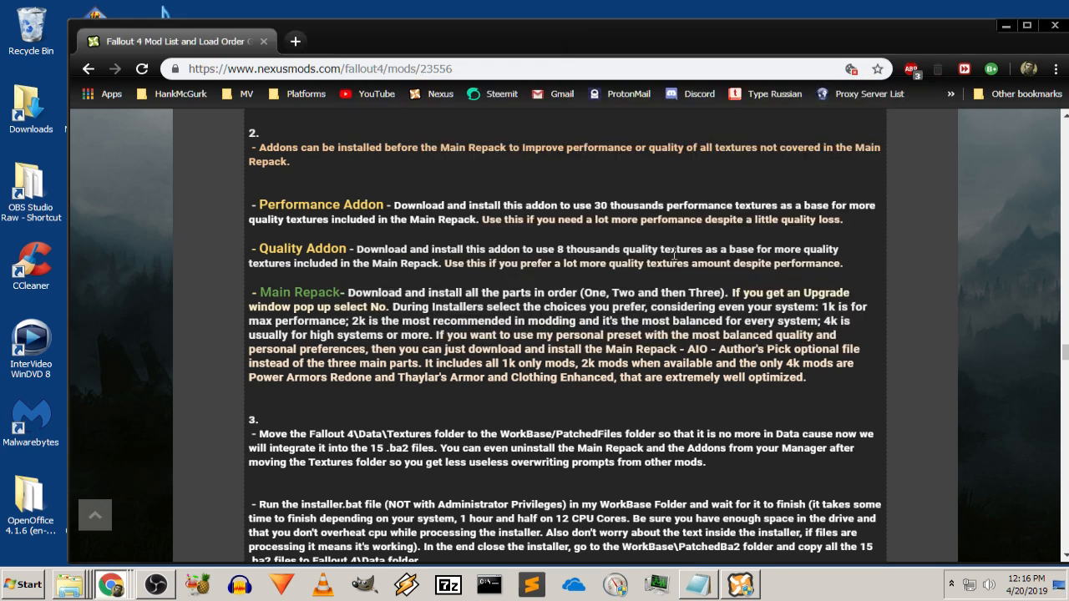
# Switch to 7-Zip and select the Optional Repack - Performance Addon-23556-7-2-1541952332.7z archive in the Downloads folder
pyautogui.click(466, 586)
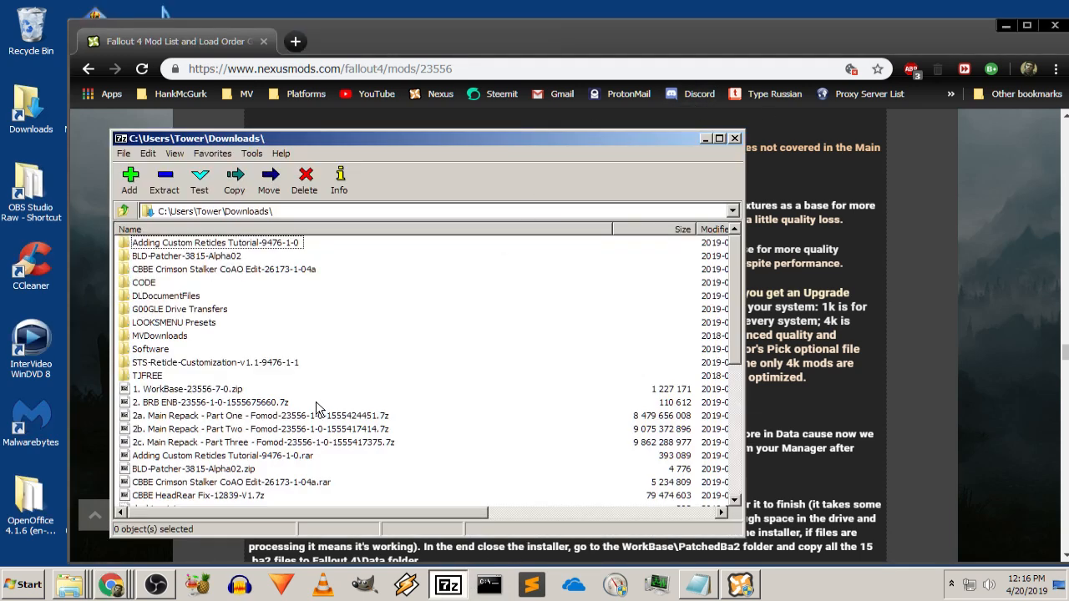
pyautogui.click(261, 470)
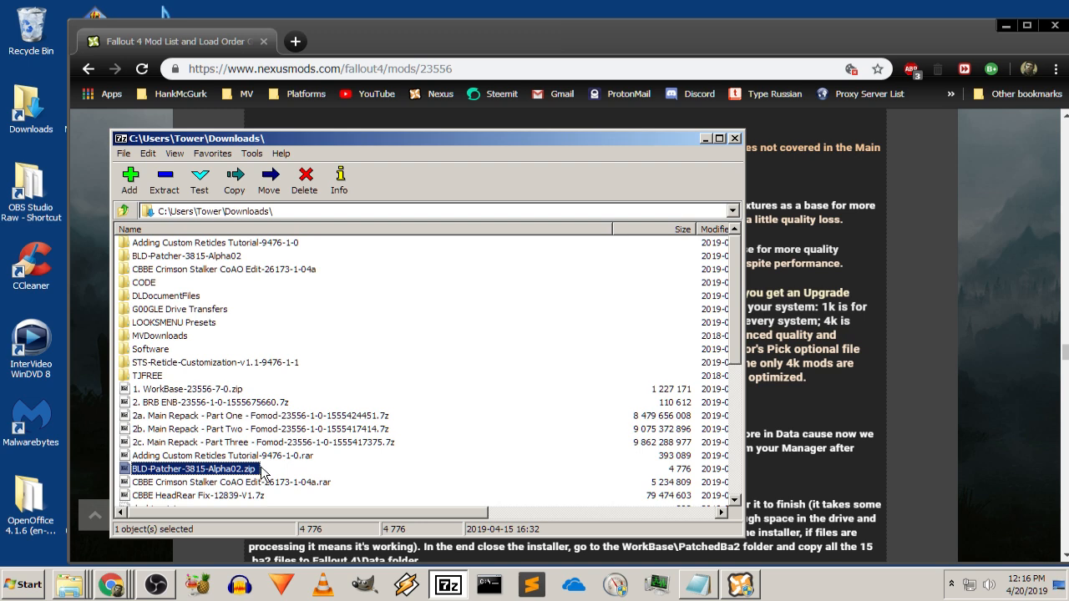
pyautogui.scroll(-3, 262, 473)
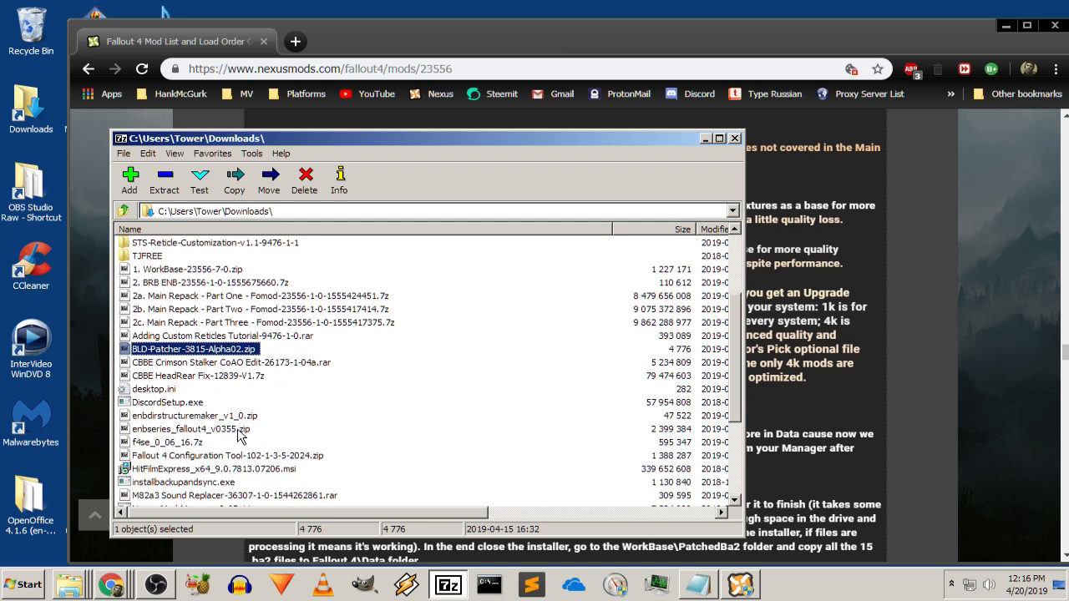
pyautogui.scroll(-1, 257, 406)
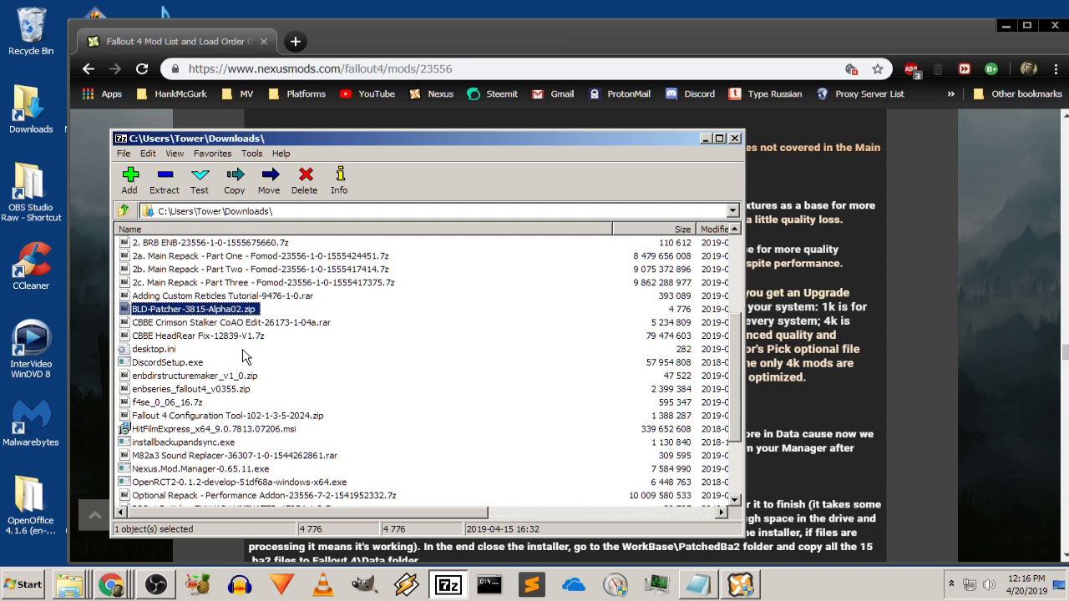
pyautogui.scroll(-1, 254, 426)
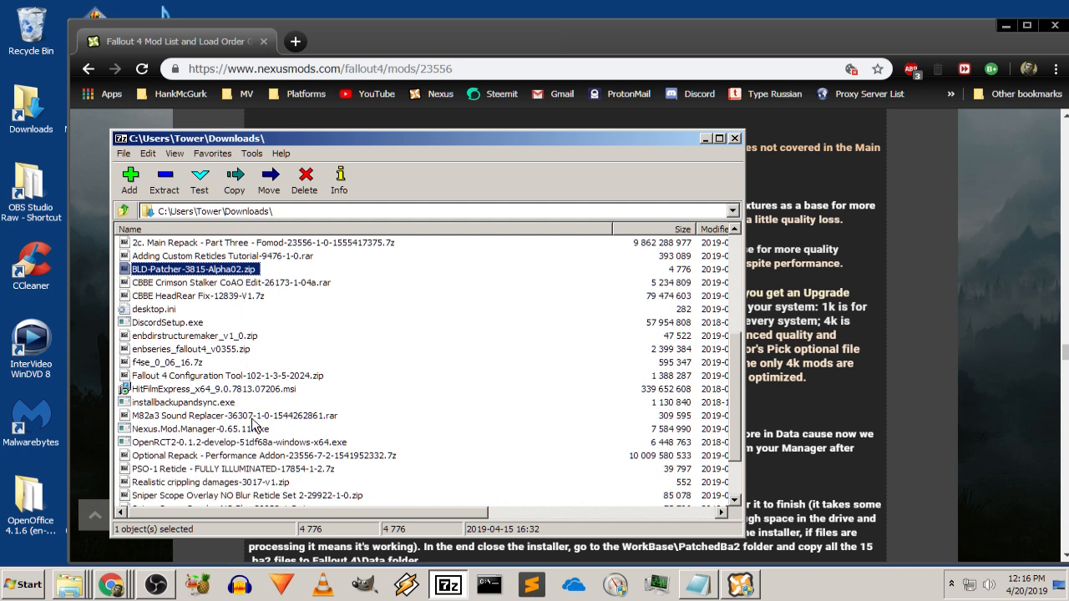
pyautogui.click(265, 456)
pyautogui.scroll(-2, 454, 464)
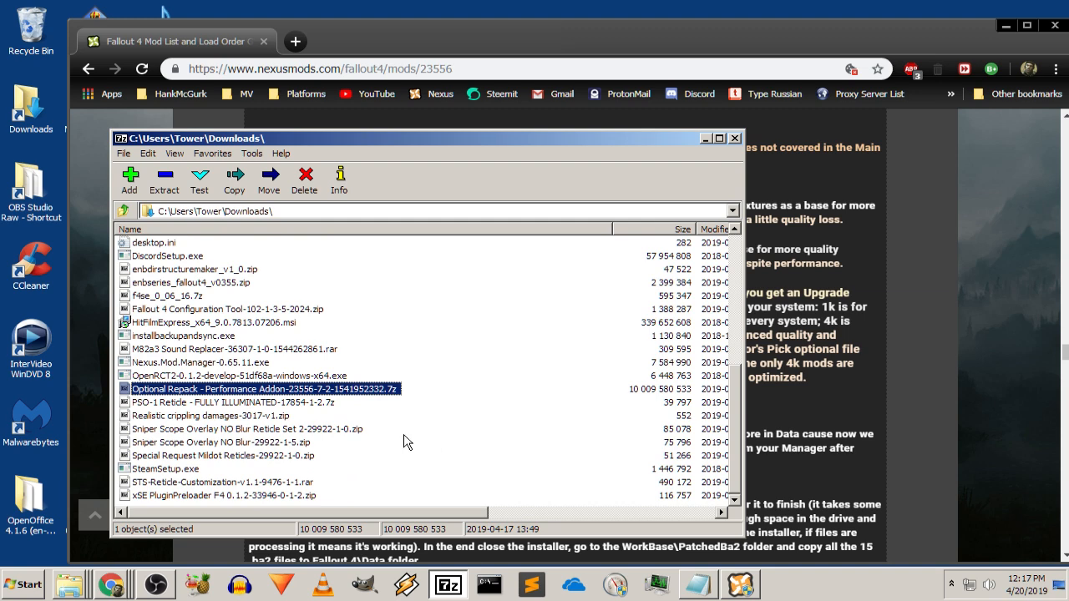
pyautogui.click(165, 179)
pyautogui.press('BackSpace')
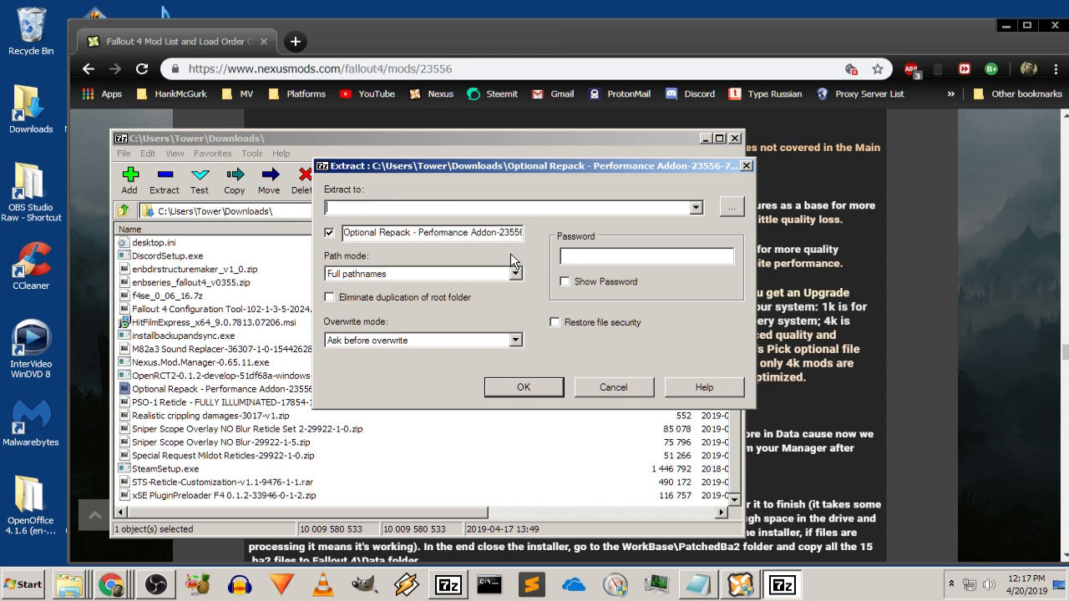
pyautogui.write('E:\\Program Files (x86)\\Steam\\steamapps\\common\\Fallout 4\\Data')
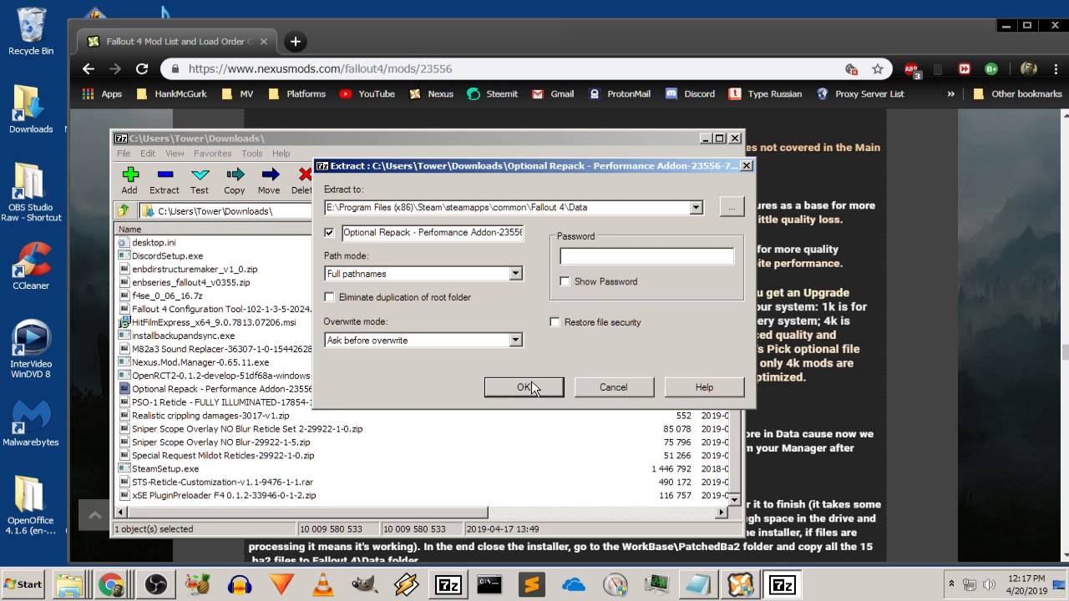
pyautogui.click(647, 389)
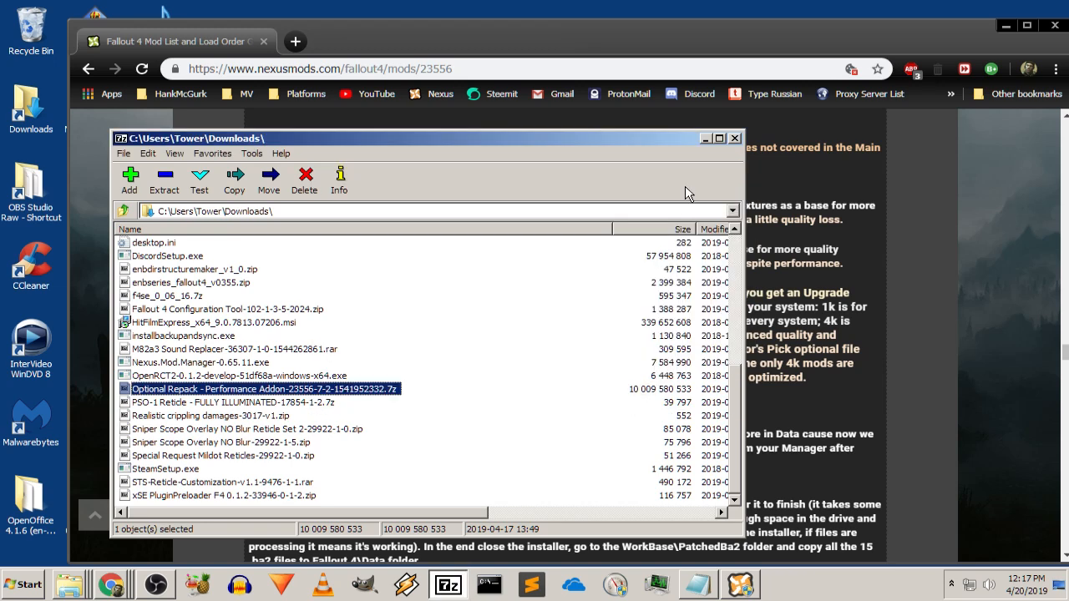
pyautogui.click(706, 138)
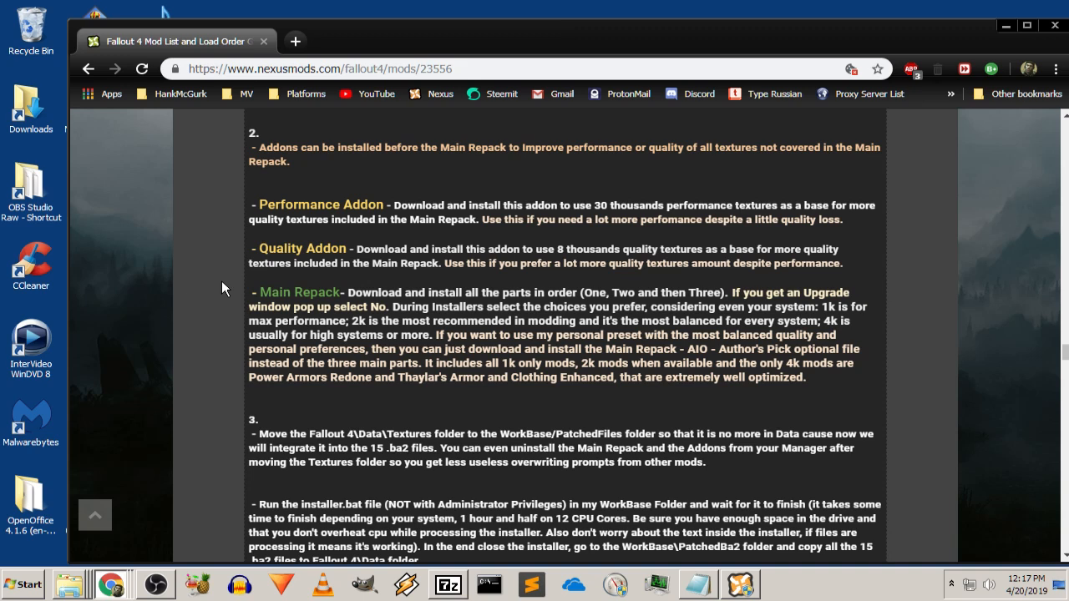
# Reread the mod guide's section 3 instructions and the ATTENTION note about renaming the Textures folder
pyautogui.scroll(-1, 221, 288)
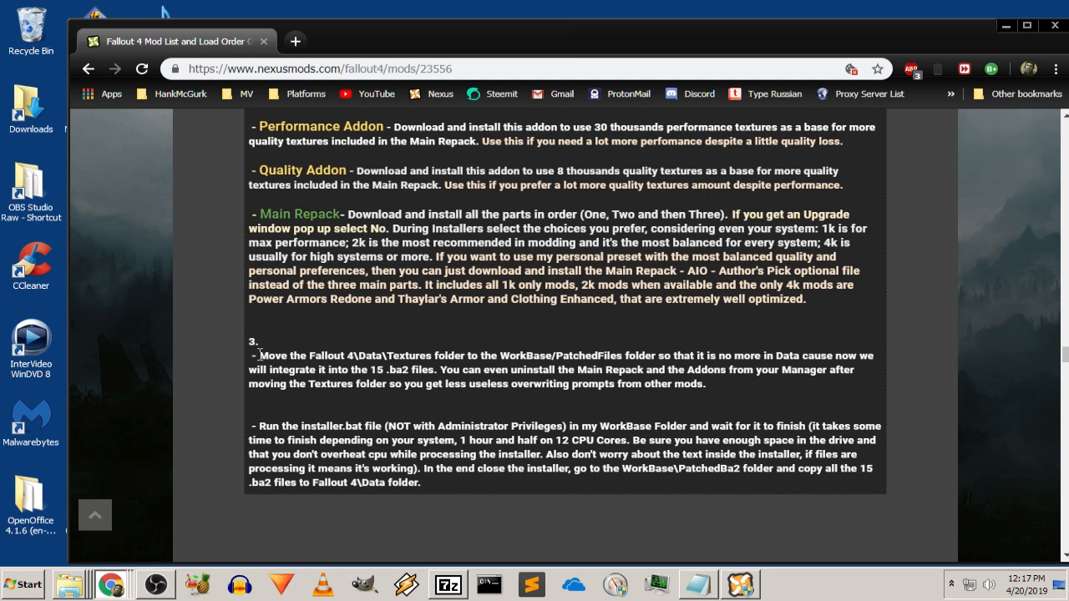
pyautogui.scroll(2, 260, 354)
pyautogui.scroll(6, 225, 367)
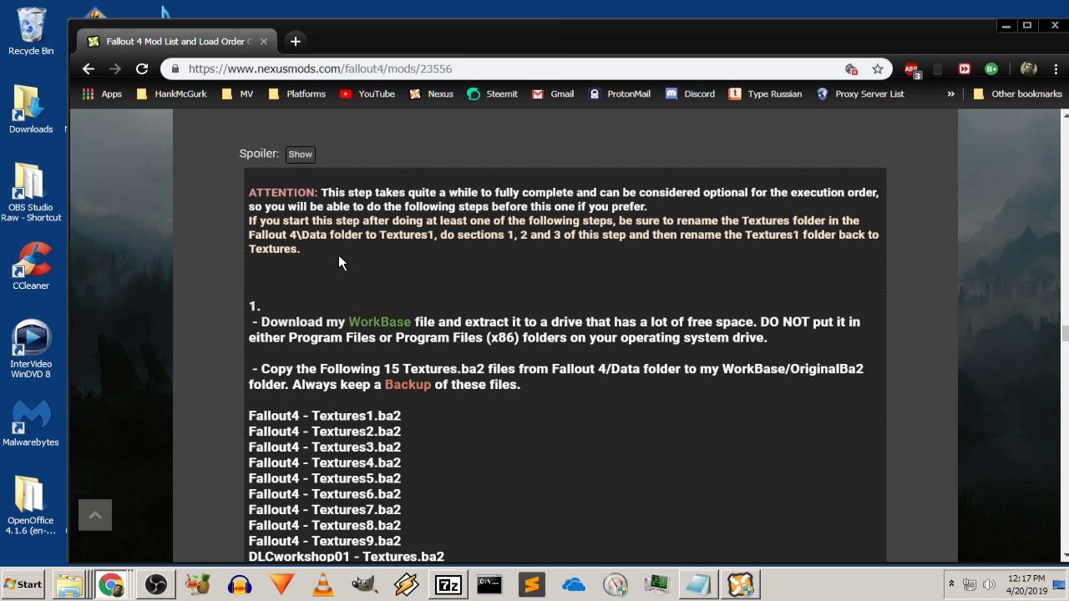
# Switch to Windows Explorer, open the Fallout 4\Data folder and copy its full path
pyautogui.click(81, 536)
pyautogui.scroll(1, 601, 258)
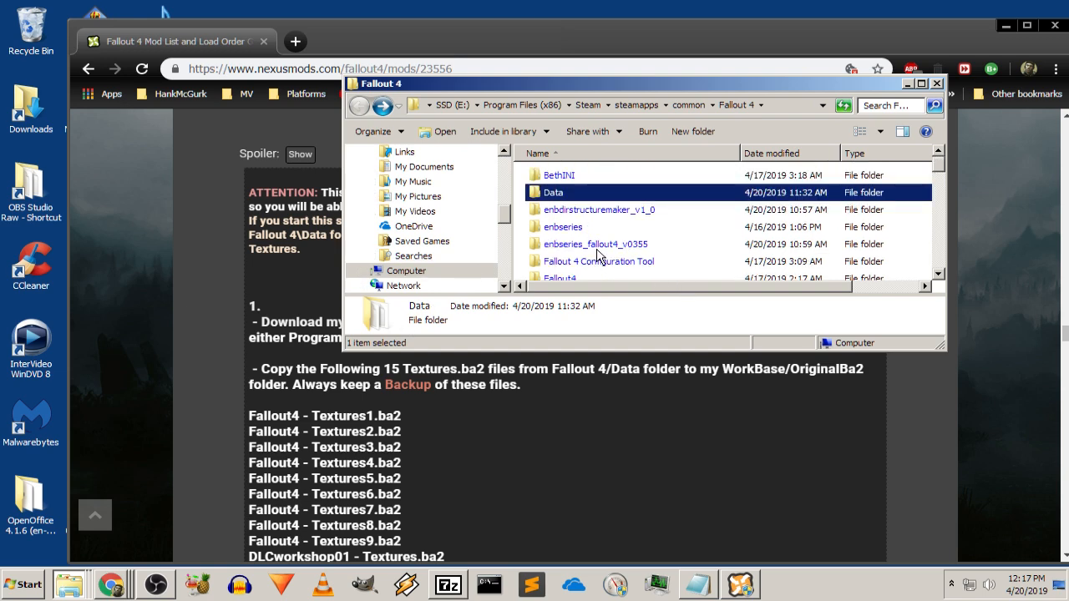
pyautogui.doubleClick(591, 197)
pyautogui.scroll(-10, 616, 206)
pyautogui.scroll(-5, 704, 229)
pyautogui.click(775, 100)
pyautogui.hotkey('ctrl', 'c')
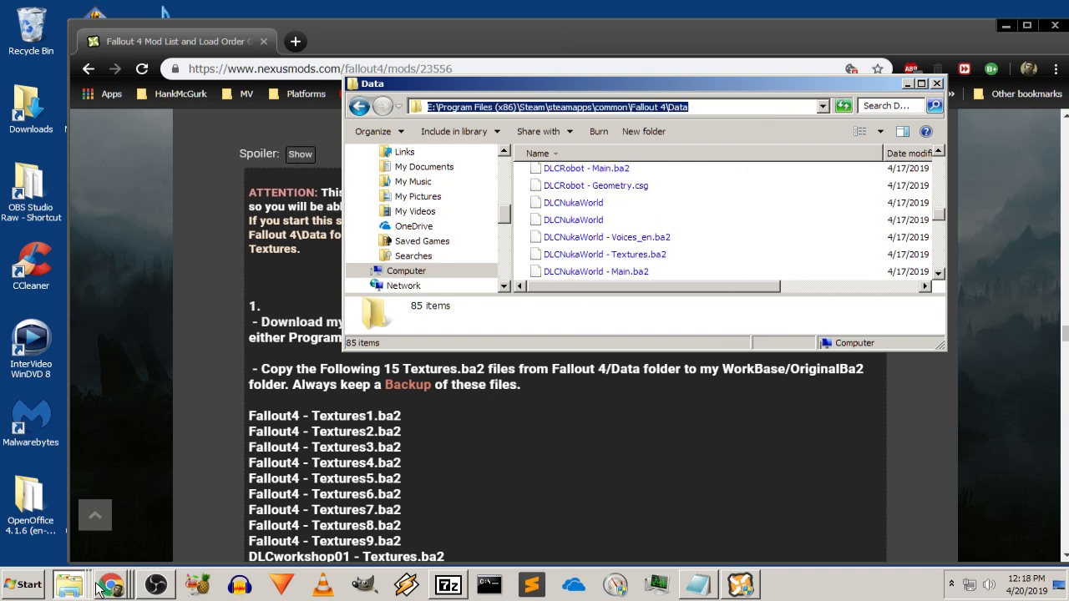
# In 7-Zip, start extracting the selected Performance Addon archive to E:\Program Files (x86)\Steam\steamapps\common\Fallout 4\Data, keeping its own subfolder and full pathnames
pyautogui.click(452, 583)
pyautogui.click(164, 179)
pyautogui.press('BackSpace')
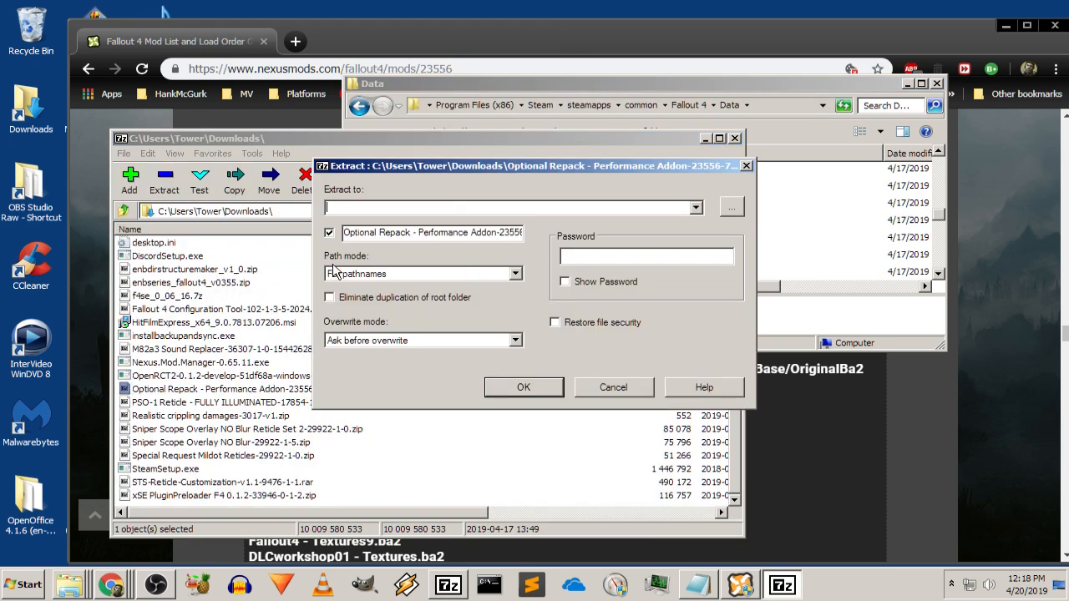
pyautogui.hotkey('ctrl', 'v')
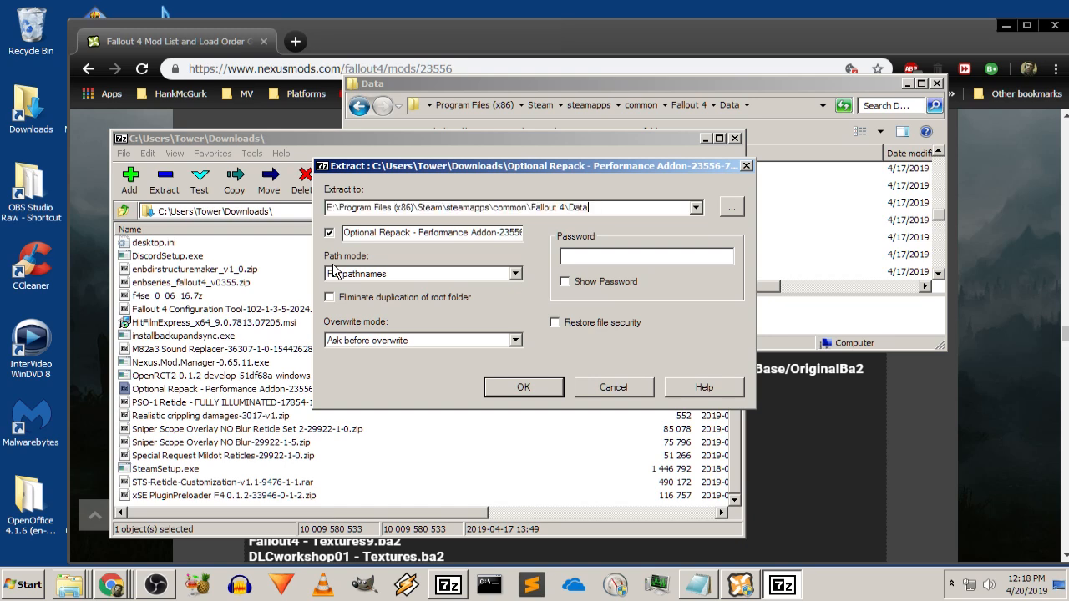
pyautogui.click(540, 386)
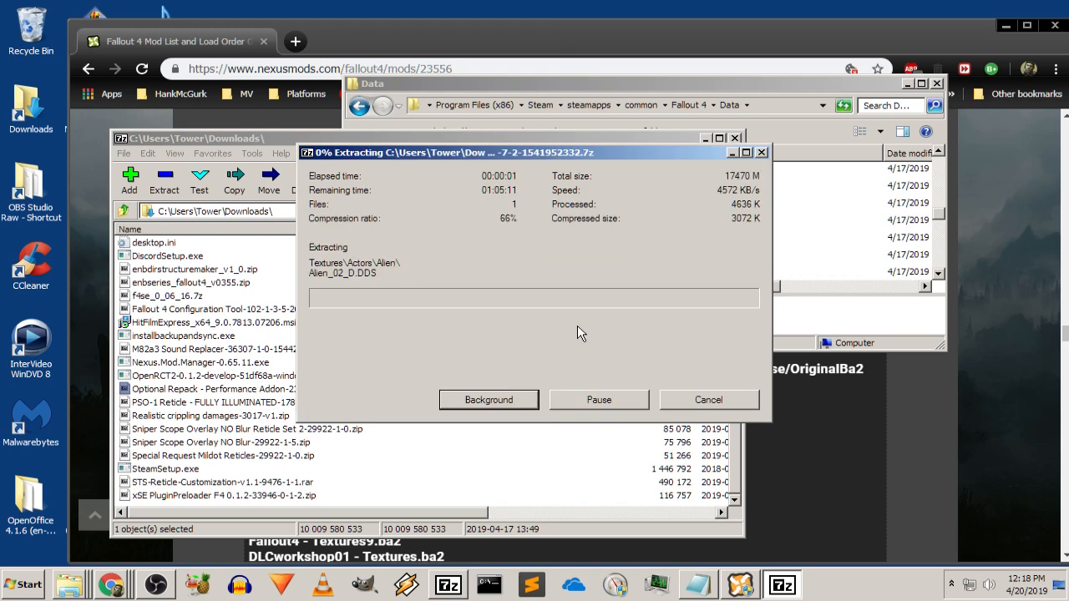
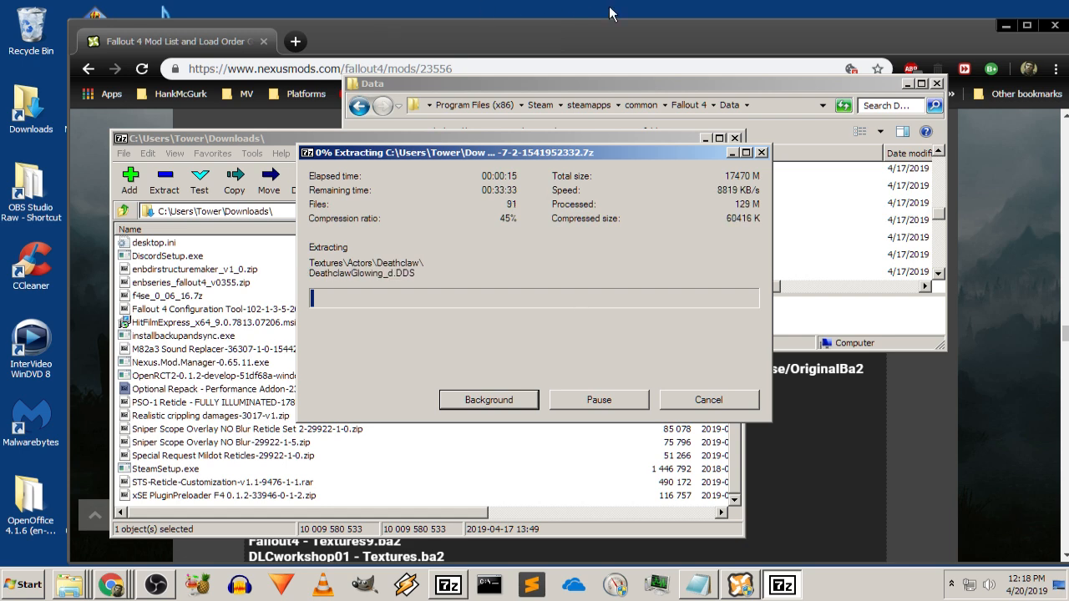
# Minimise the extraction progress, 7-Zip and Data folder windows and go to the mod guide's Step 3: UI/HUD & Camera section
pyautogui.click(732, 152)
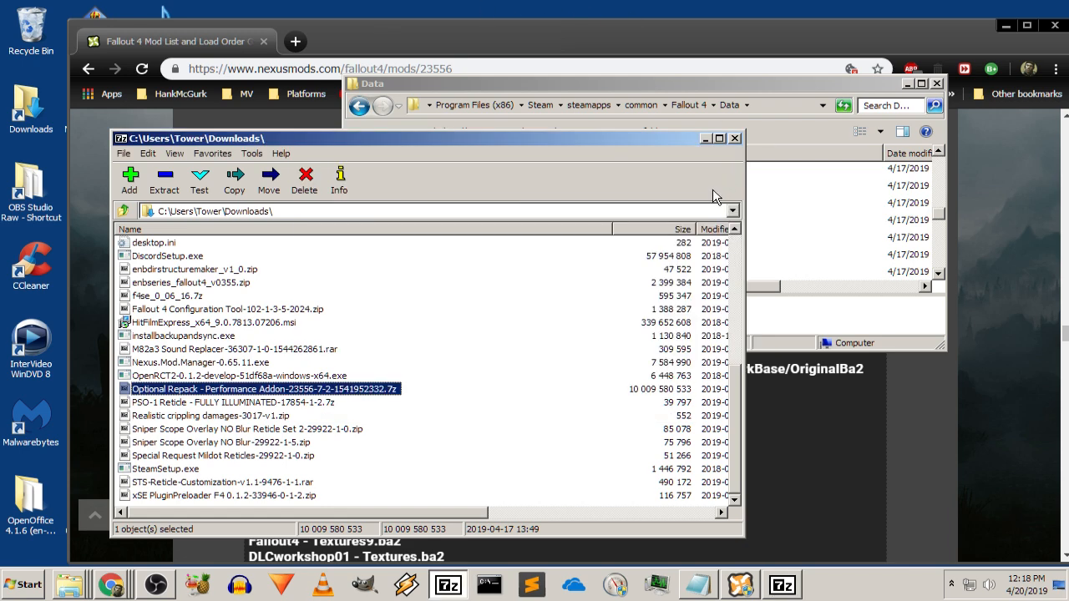
pyautogui.click(704, 139)
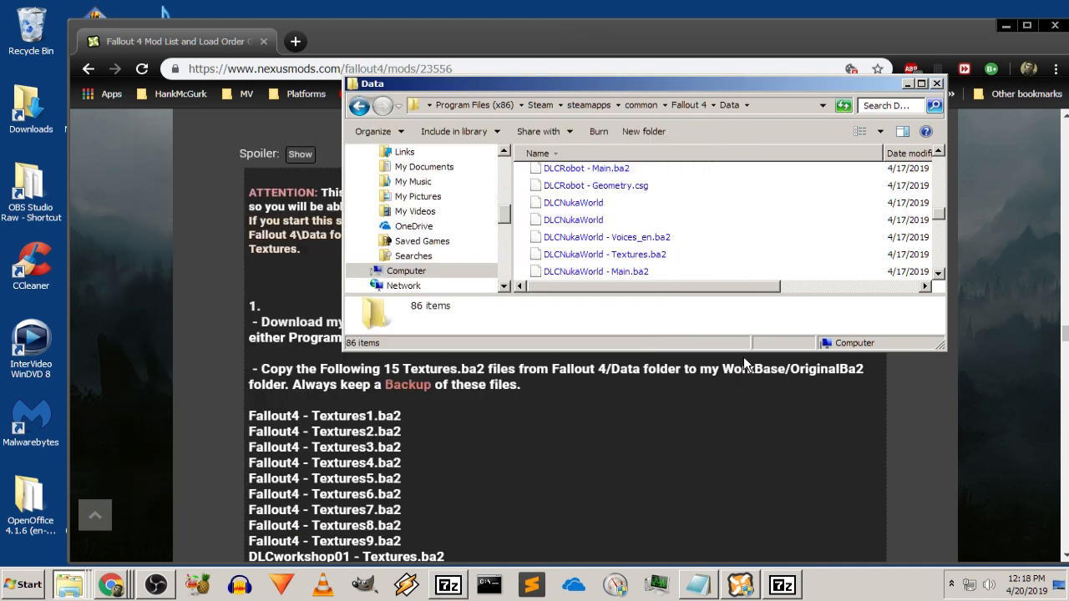
pyautogui.click(906, 83)
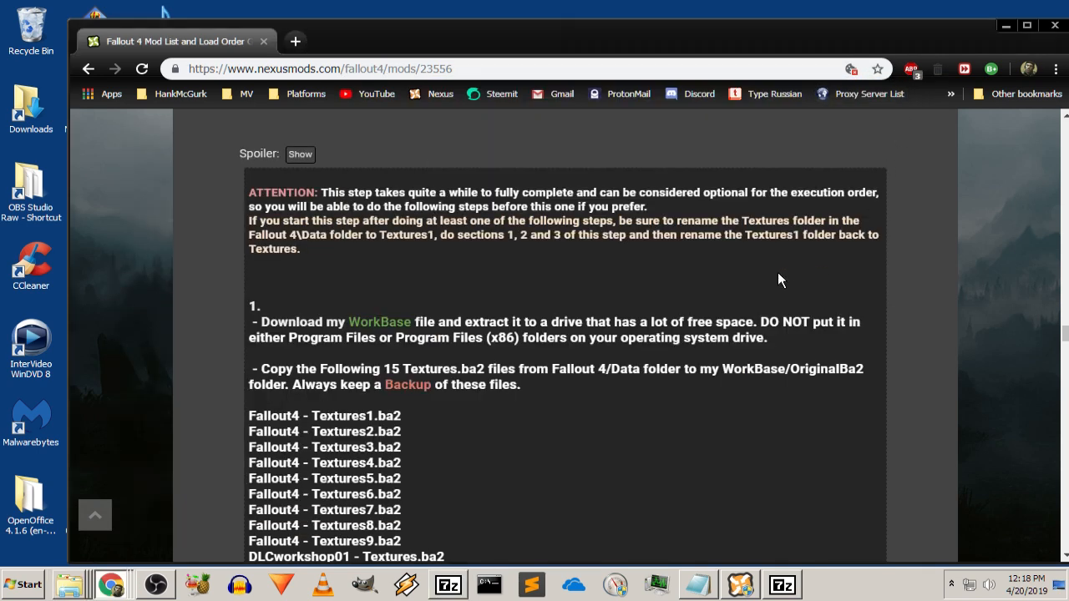
pyautogui.scroll(-6, 678, 254)
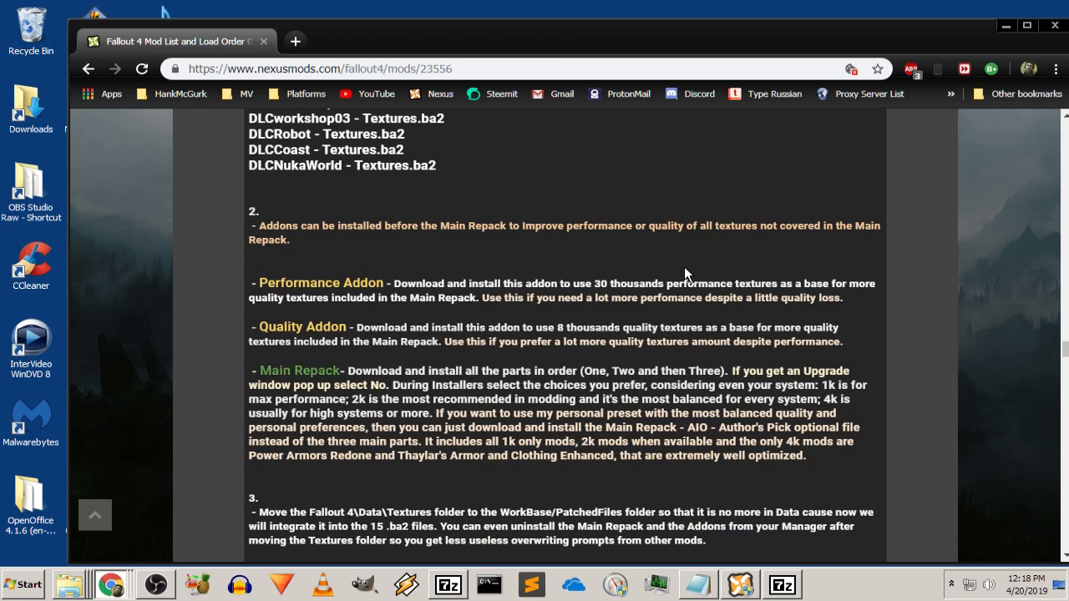
pyautogui.scroll(-6, 683, 266)
pyautogui.scroll(-10, 674, 288)
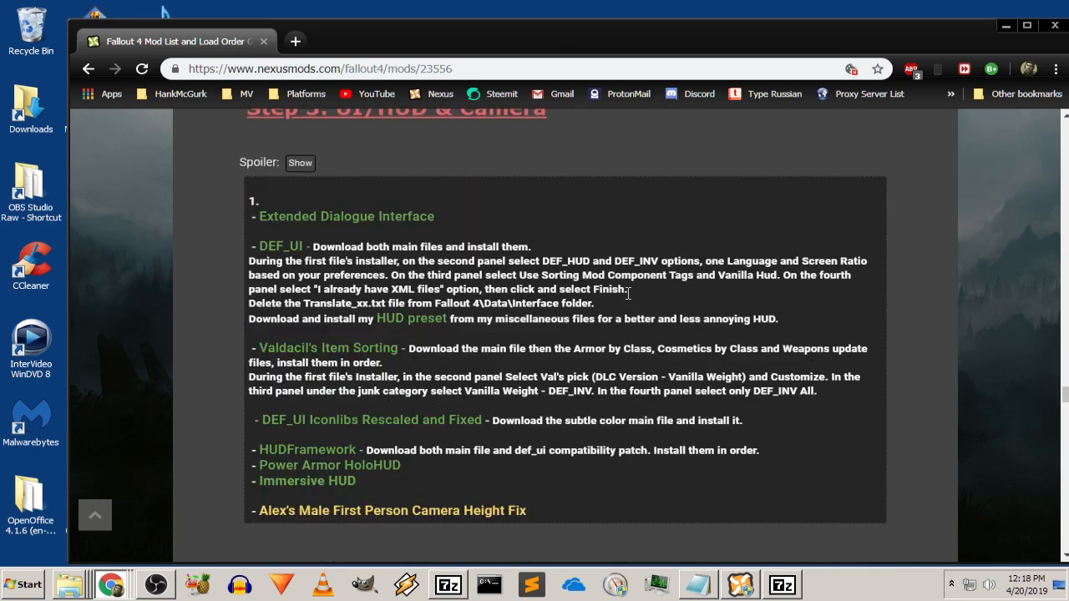
pyautogui.scroll(-3, 628, 292)
# Switch to Nexus Mod Manager to check the download list against the guide's Step 3 mods, and return to the guide
pyautogui.click(740, 584)
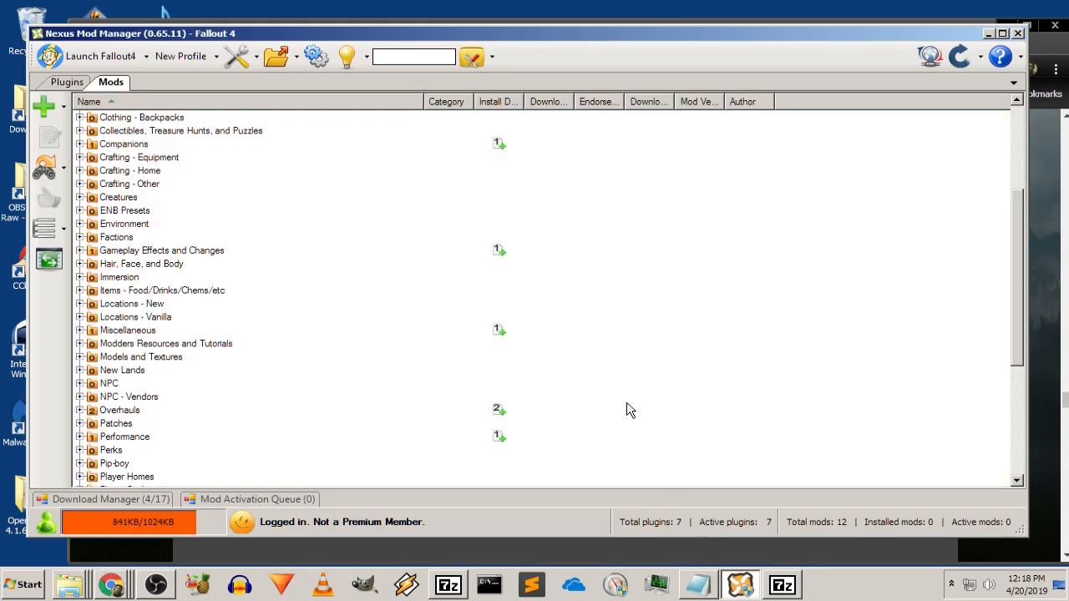
pyautogui.click(165, 499)
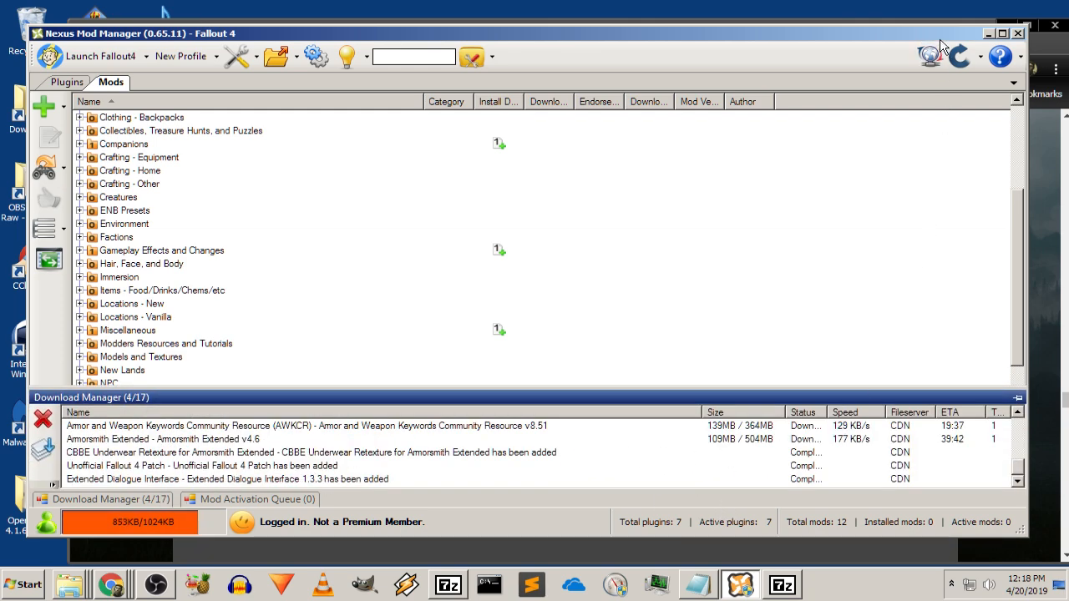
pyautogui.click(985, 36)
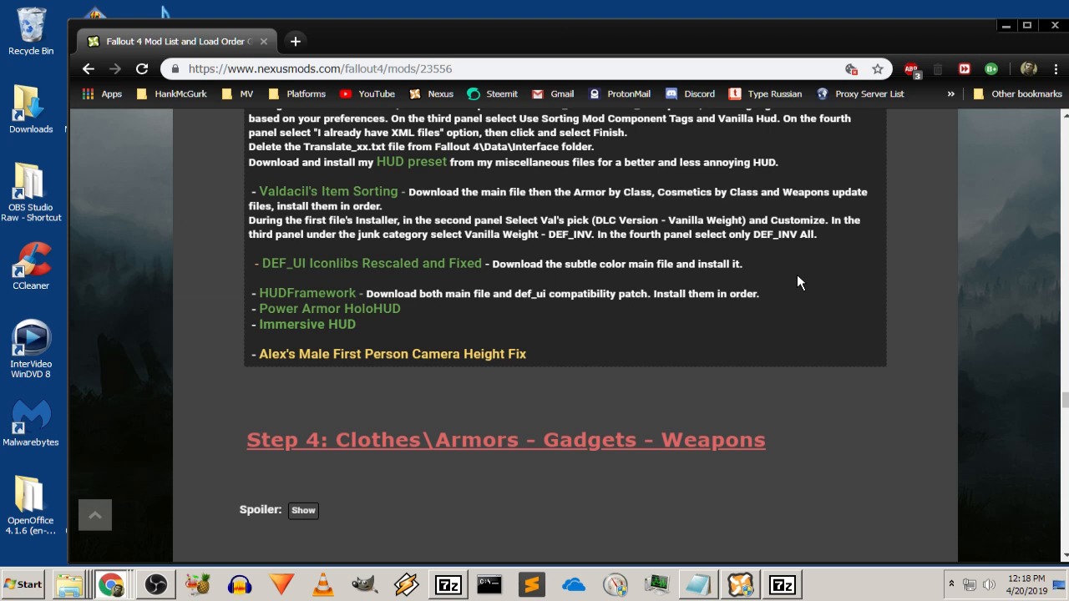
pyautogui.scroll(1, 796, 274)
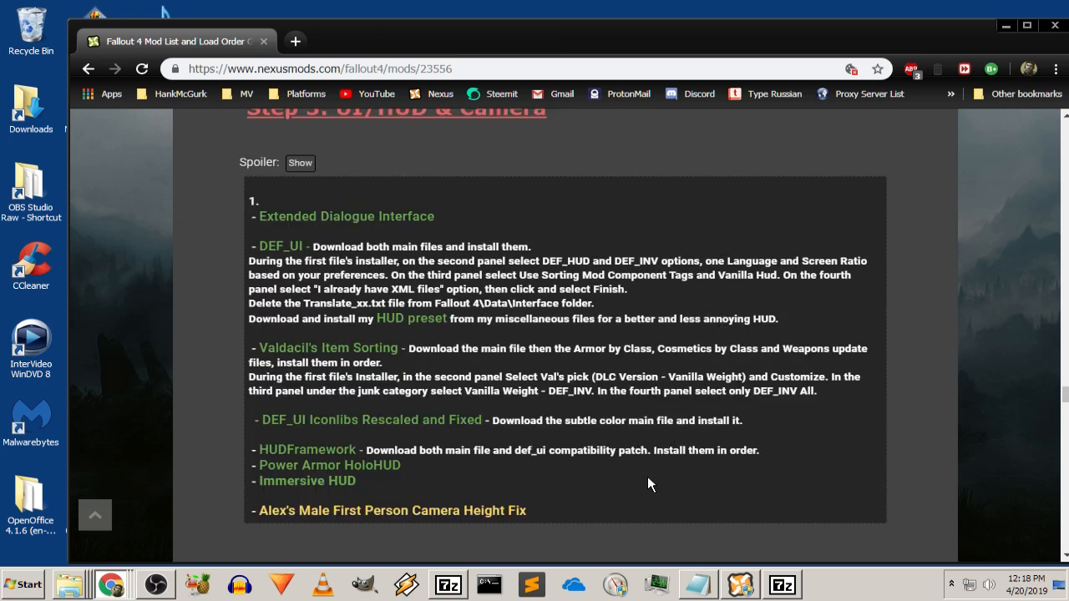
pyautogui.click(738, 584)
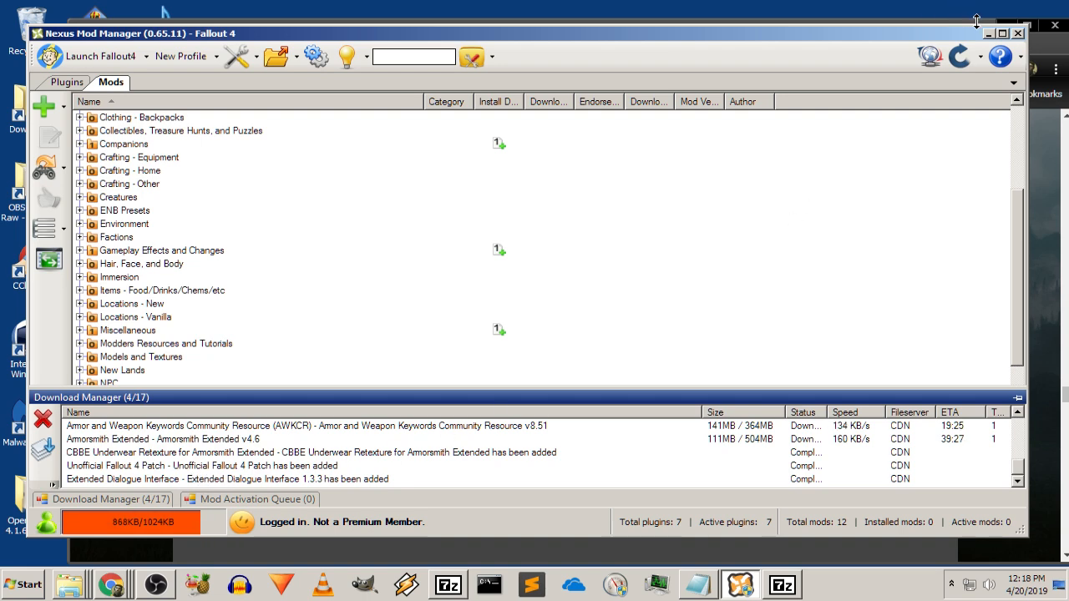
pyautogui.click(989, 35)
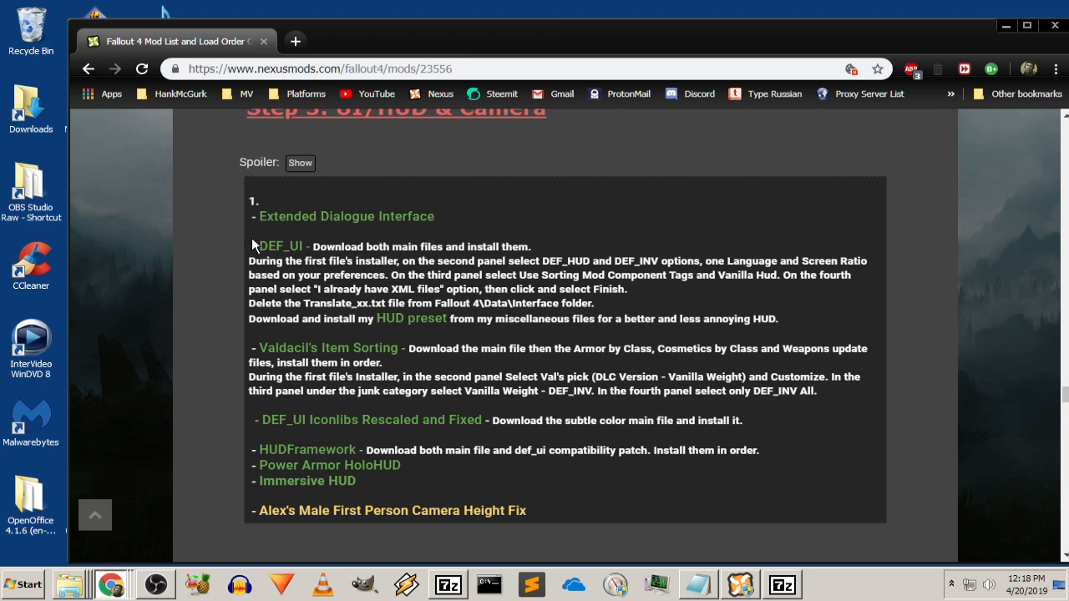
# Open the guide's DEF_UI link in a new tab and send the main file Def_ui 1.5.1 to the mod manager for download
pyautogui.rightClick(282, 244)
pyautogui.click(306, 255)
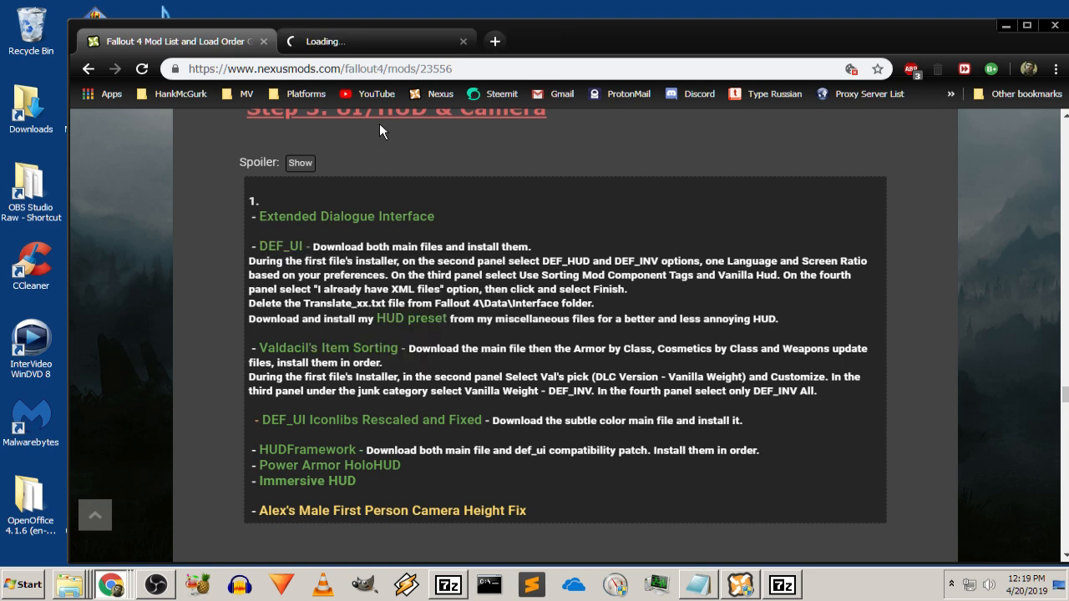
pyautogui.click(369, 41)
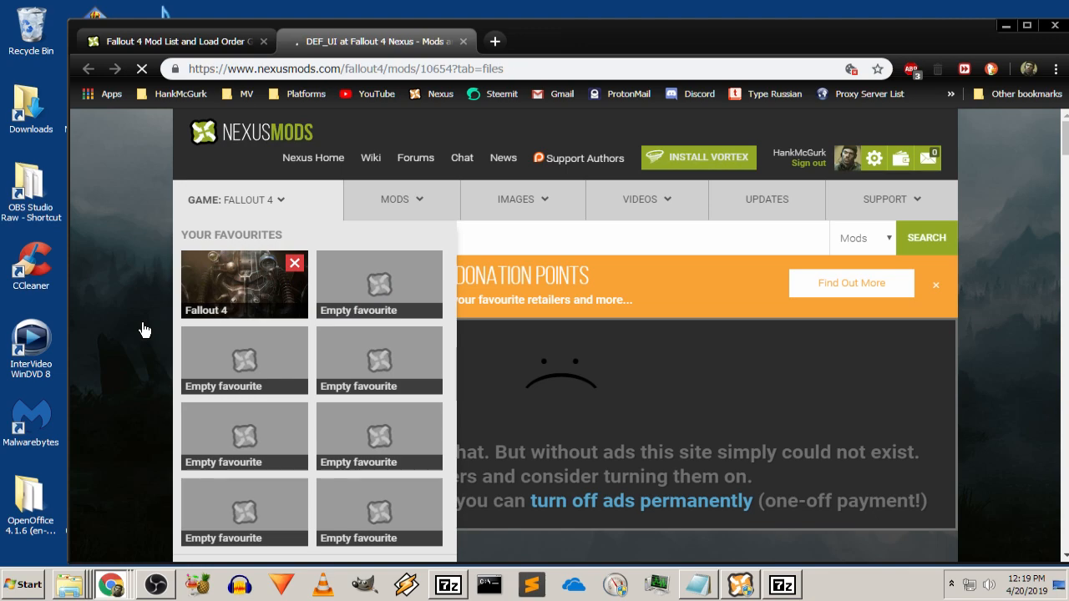
pyautogui.scroll(-6, 141, 334)
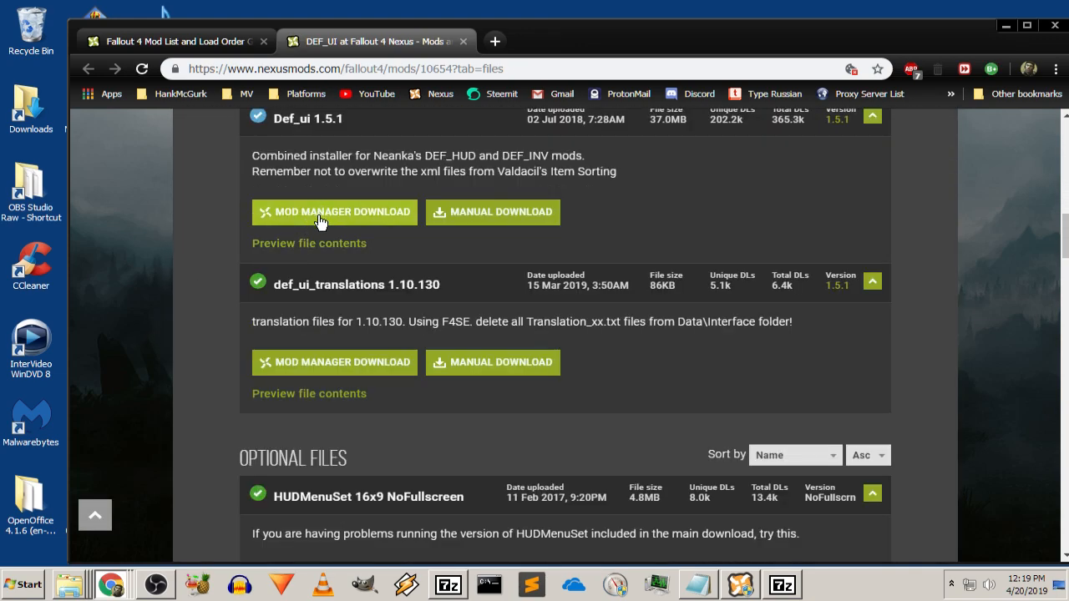
pyautogui.click(352, 216)
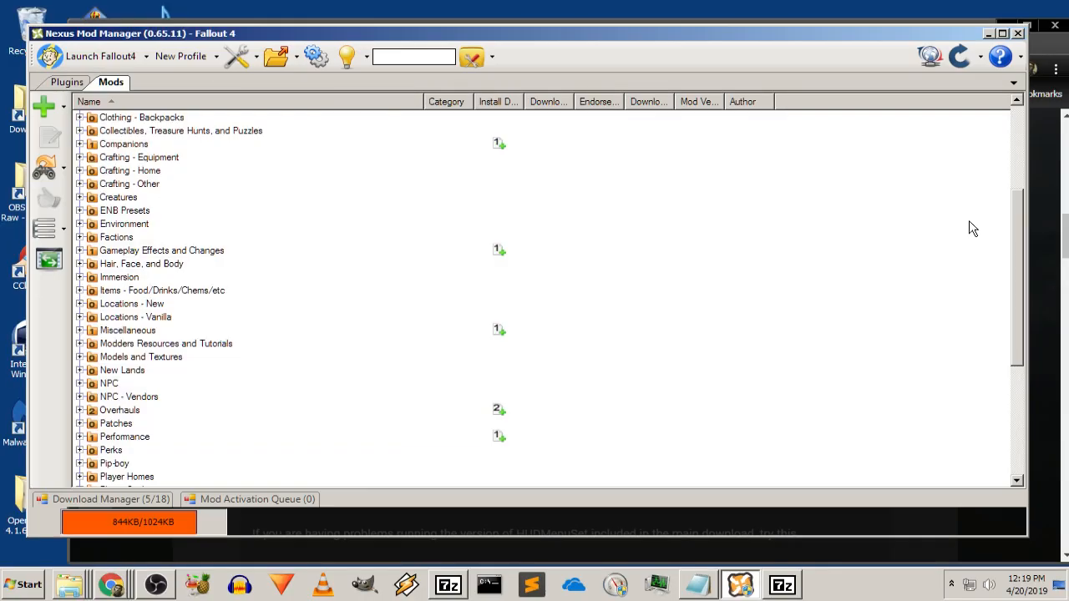
pyautogui.click(990, 36)
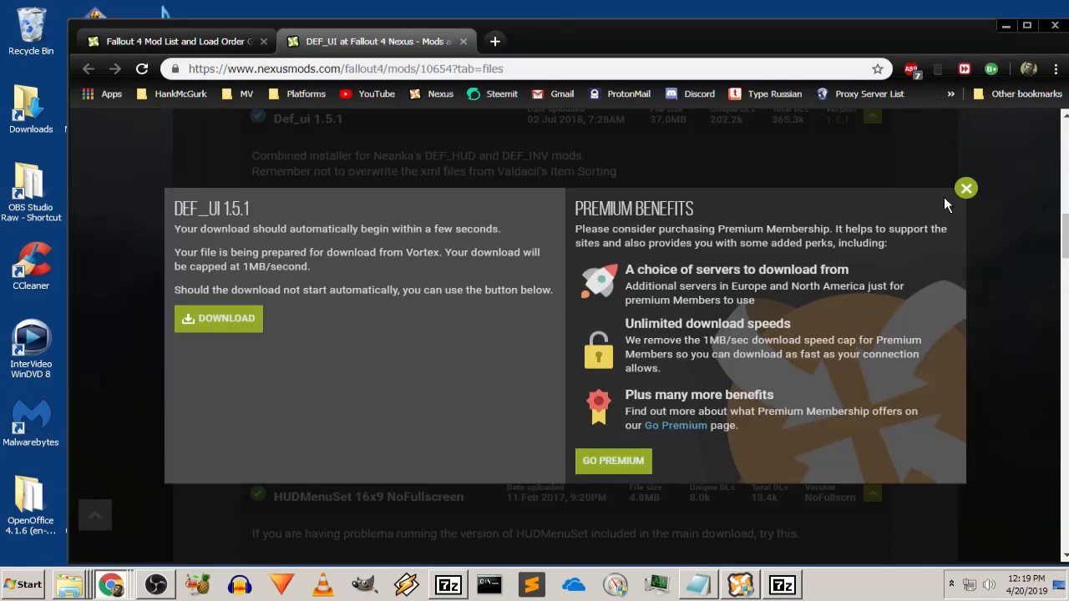
pyautogui.click(965, 189)
# Download def_ui_translations 1.10.130 through the mod manager and close the DEF_UI page
pyautogui.scroll(-1, 218, 303)
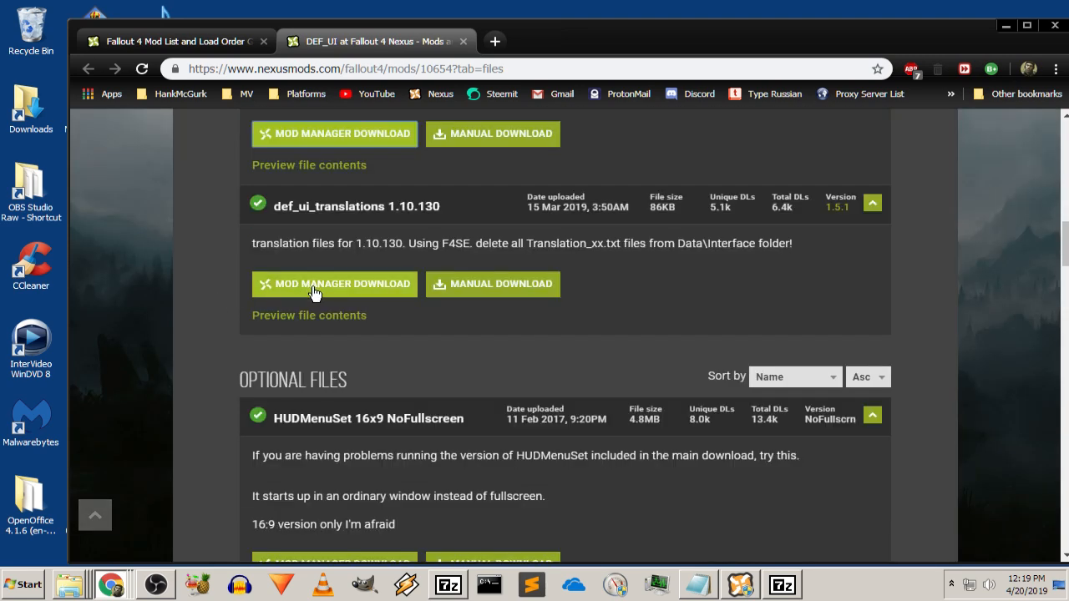
pyautogui.click(350, 291)
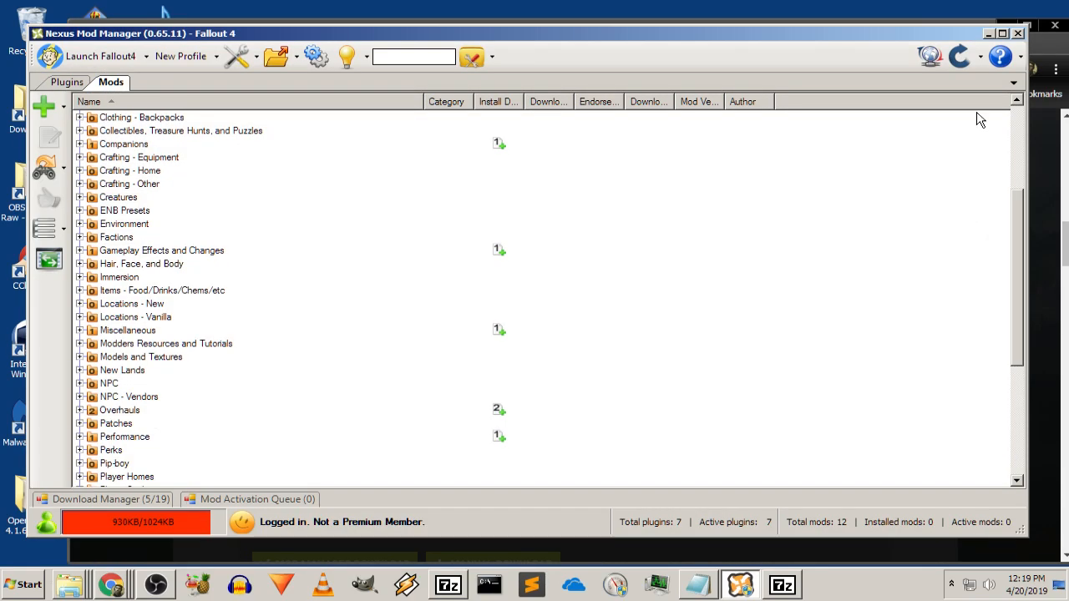
pyautogui.click(988, 36)
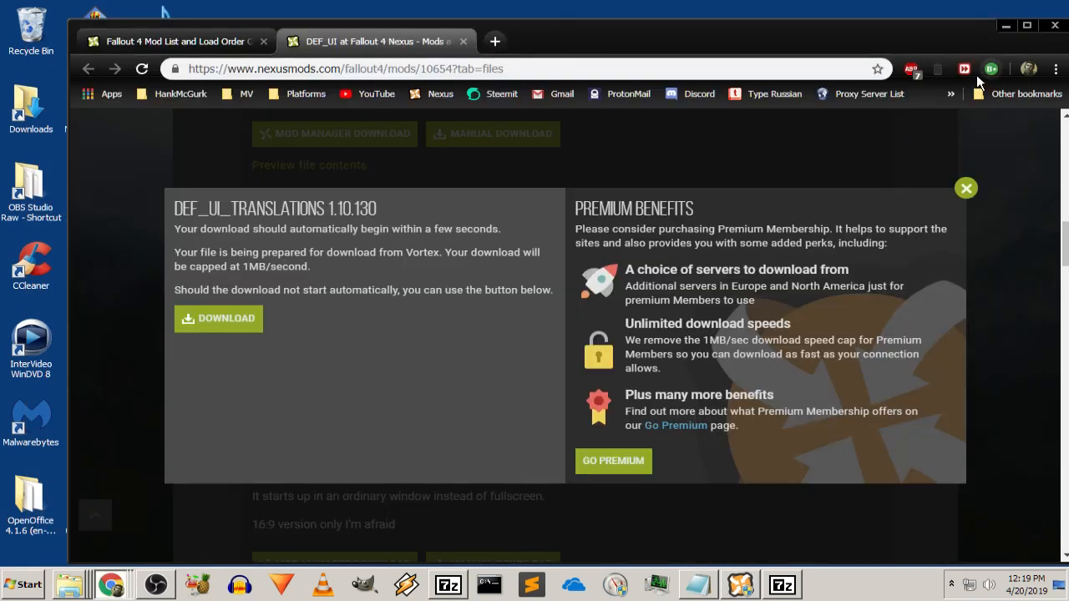
pyautogui.click(463, 41)
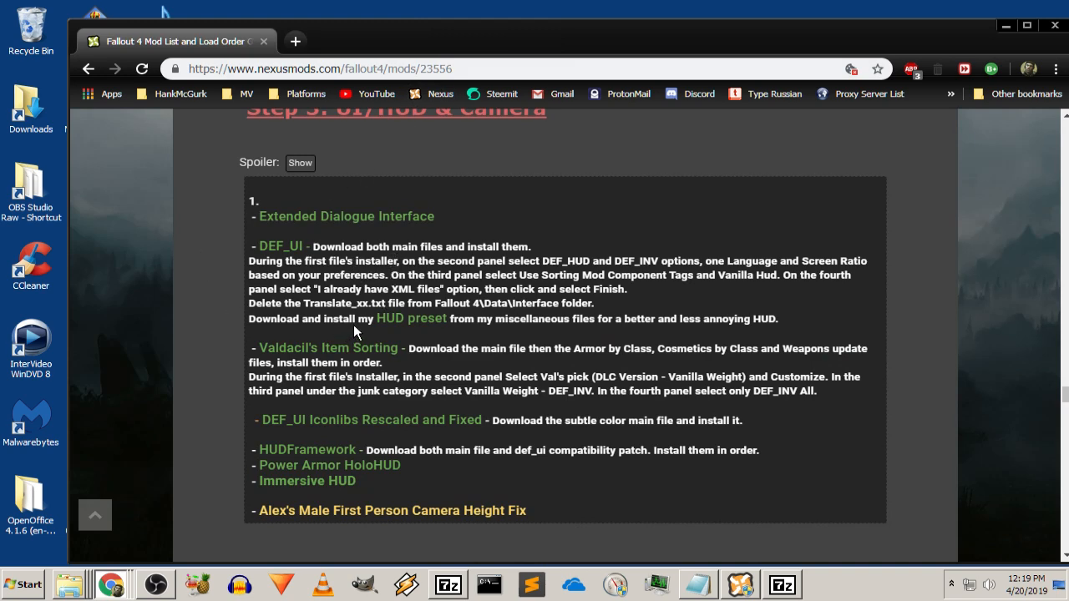
# Open the guide's HUD preset link in a new tab, download BRB HUD Preset through the mod manager, and close that tab
pyautogui.rightClick(396, 318)
pyautogui.click(417, 331)
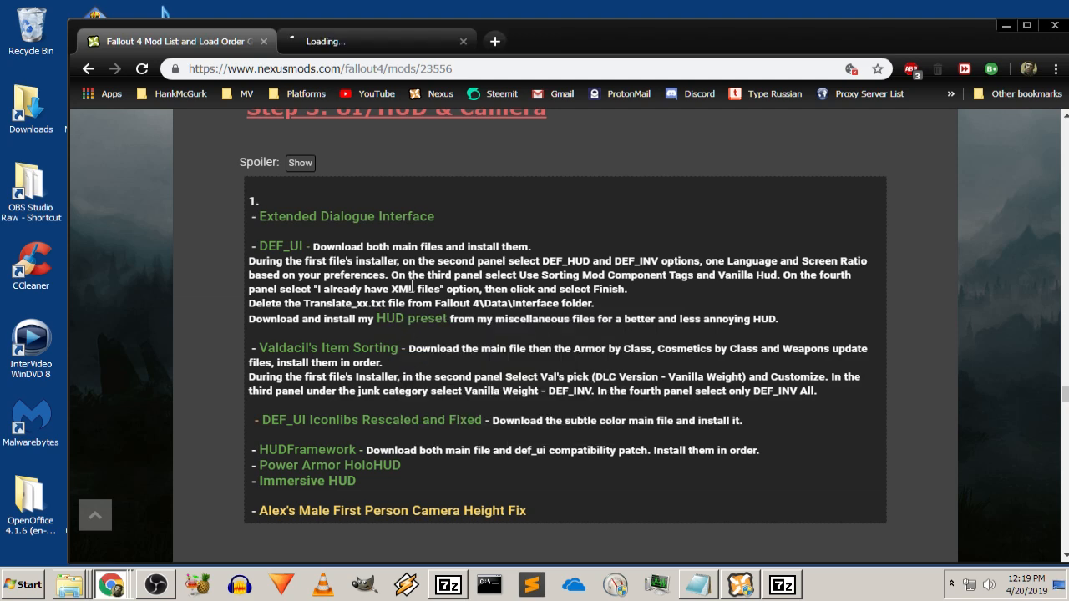
pyautogui.click(383, 39)
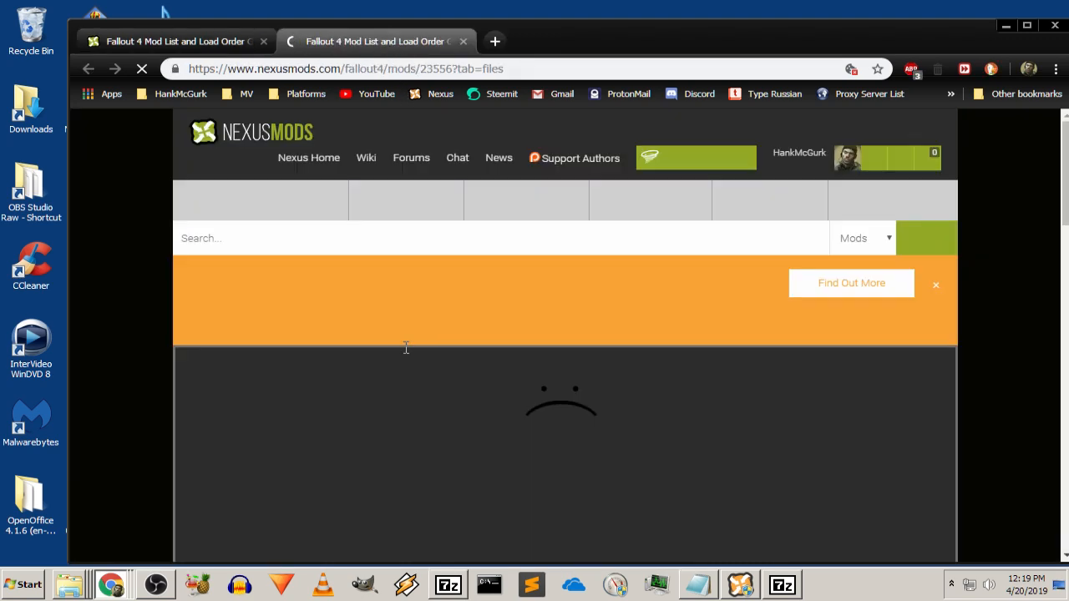
pyautogui.scroll(-15, 139, 370)
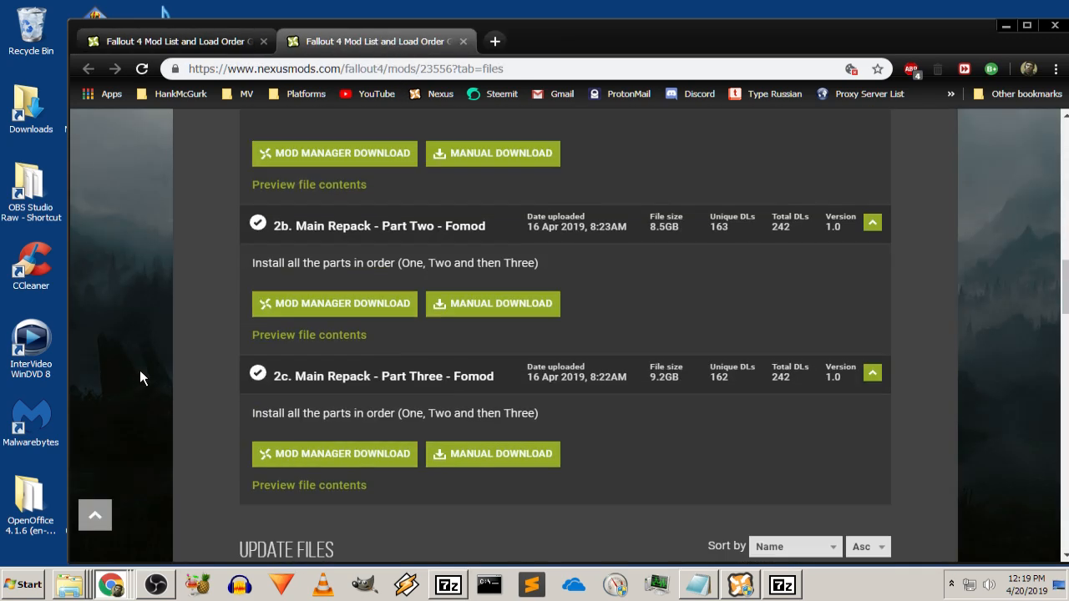
pyautogui.scroll(-6, 148, 372)
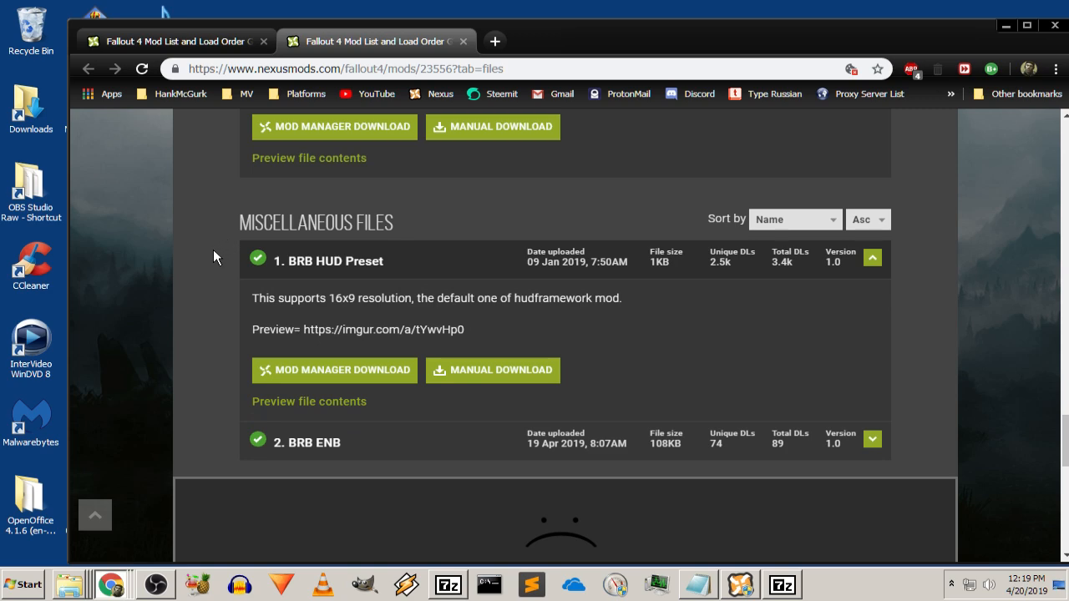
pyautogui.scroll(-1, 196, 264)
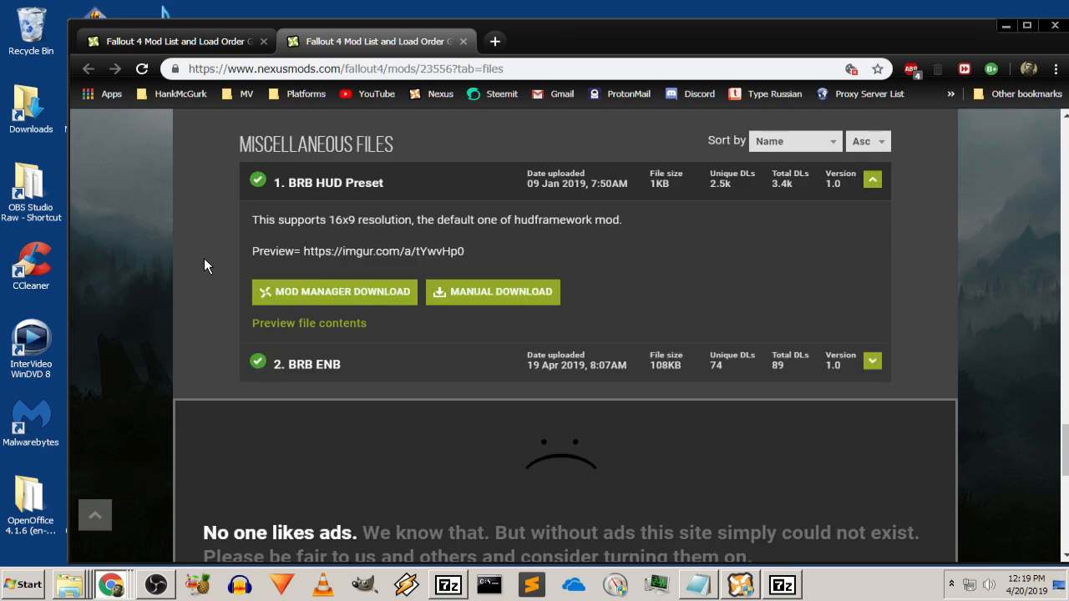
pyautogui.click(316, 297)
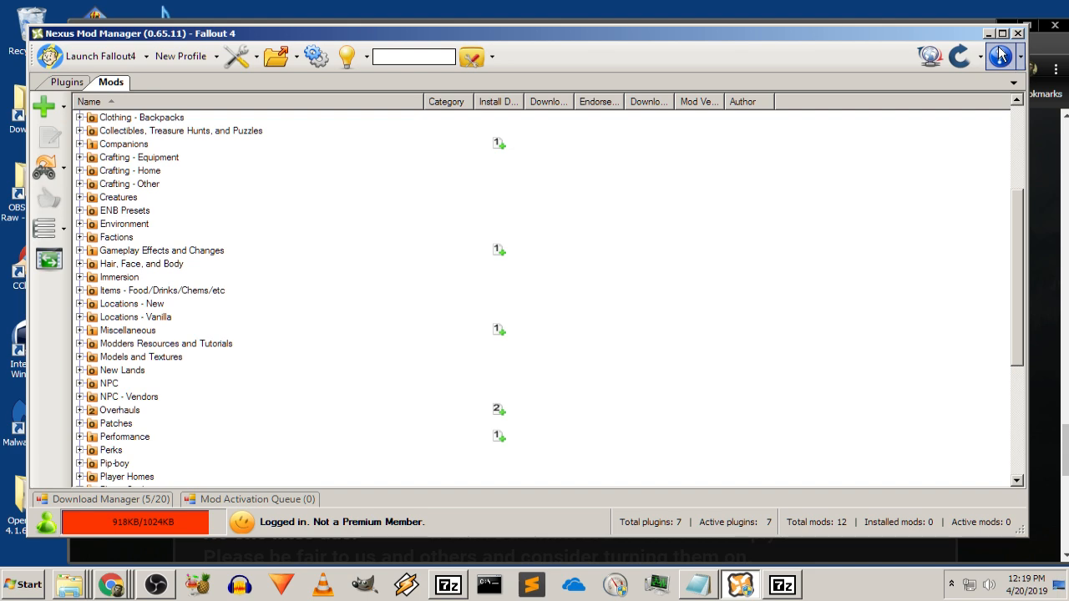
pyautogui.click(987, 34)
pyautogui.click(965, 189)
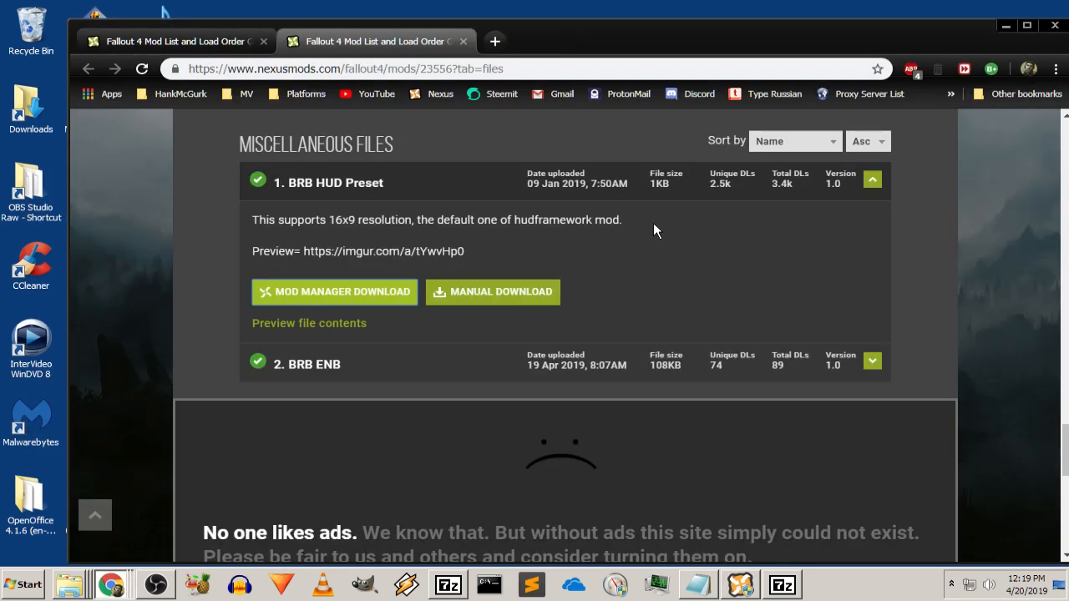
pyautogui.click(464, 41)
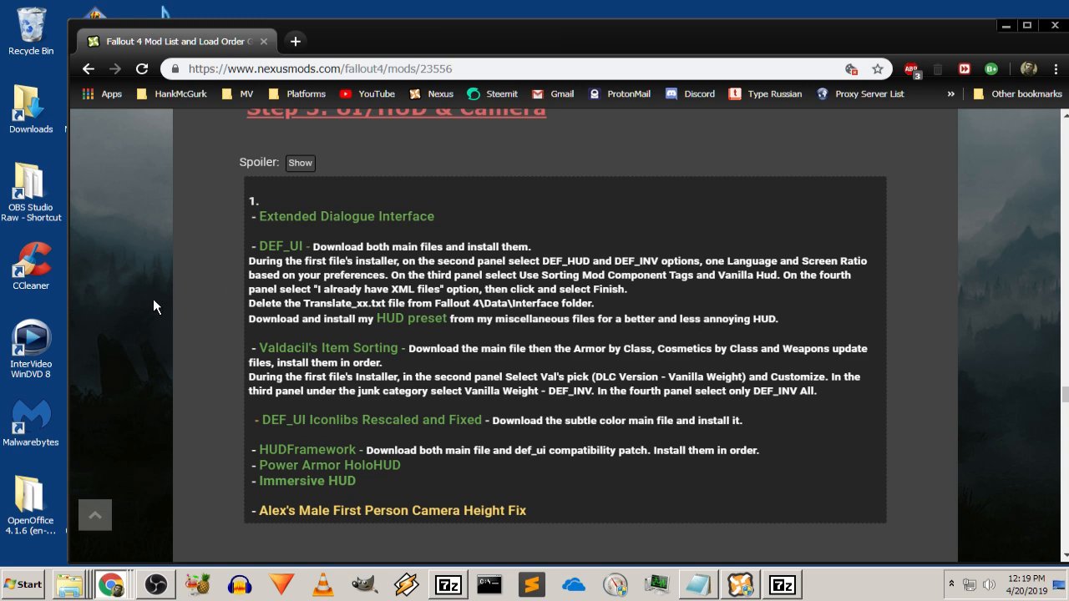
# Open the guide's Valdacil's Item Sorting link in a new tab and download Valdacils Item Sorting v9.0.3 through the mod manager
pyautogui.scroll(-1, 153, 300)
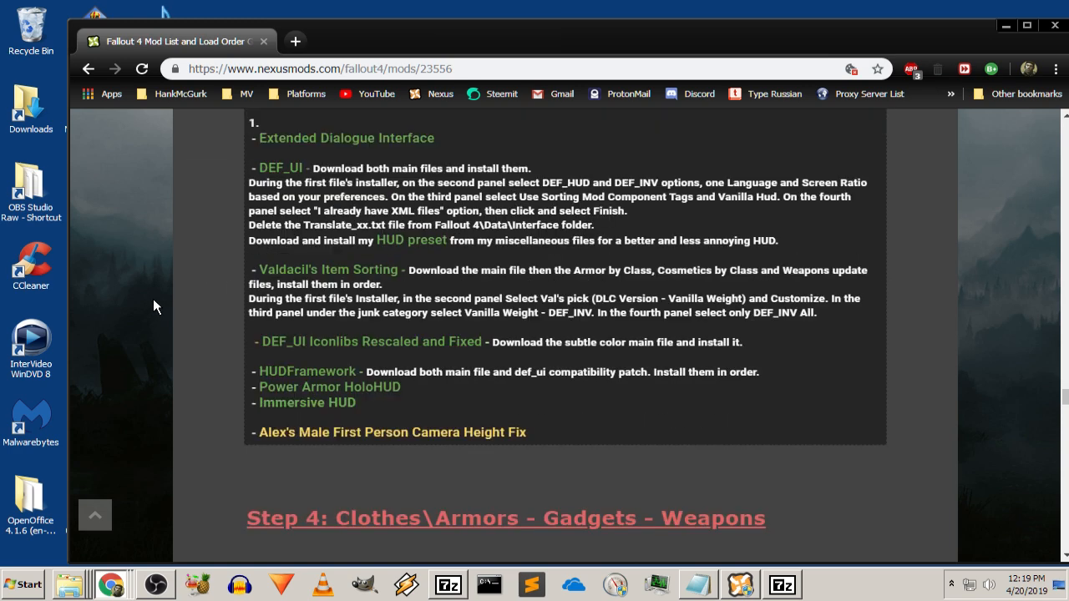
pyautogui.rightClick(338, 275)
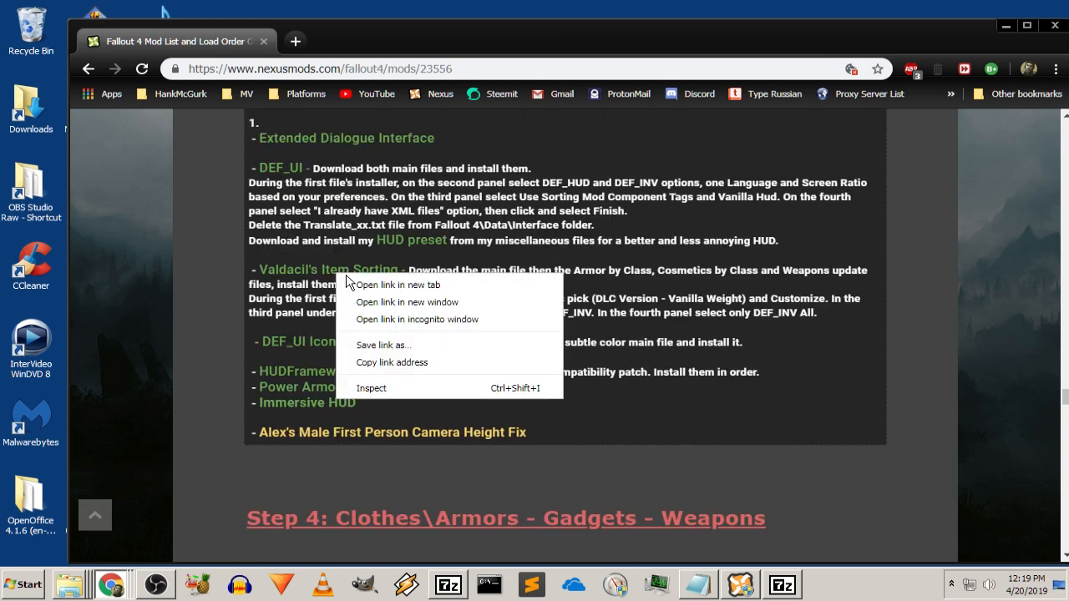
pyautogui.click(350, 280)
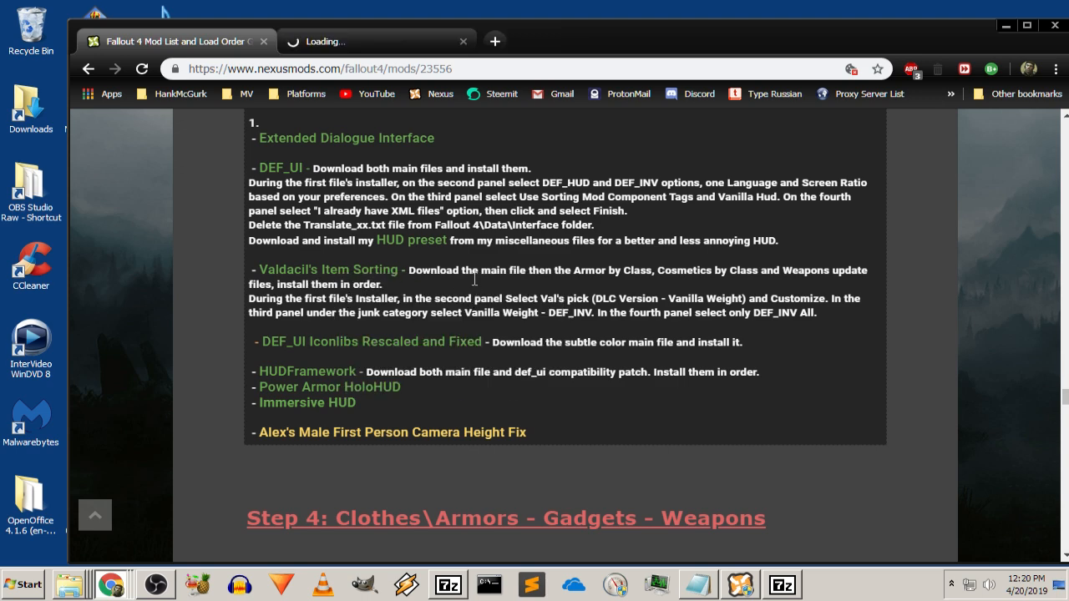
pyautogui.click(393, 39)
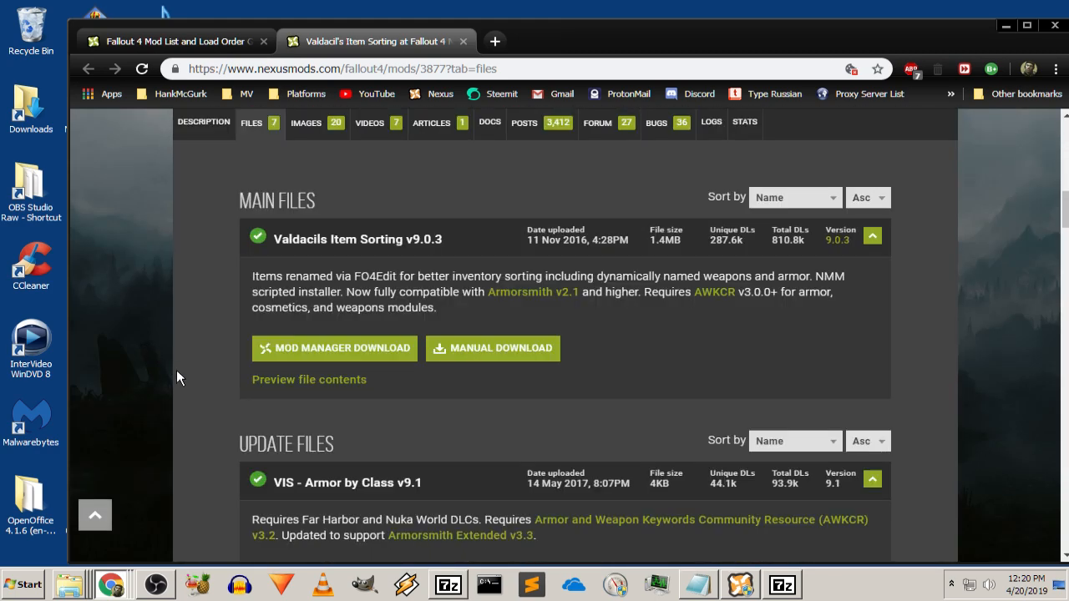
pyautogui.click(312, 353)
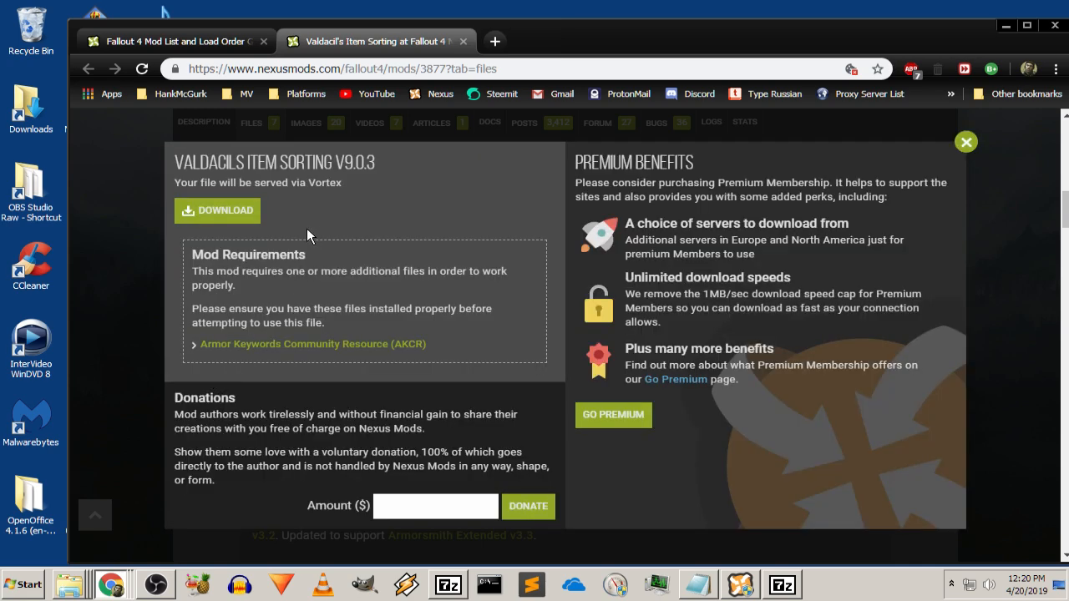
pyautogui.click(227, 213)
pyautogui.click(965, 144)
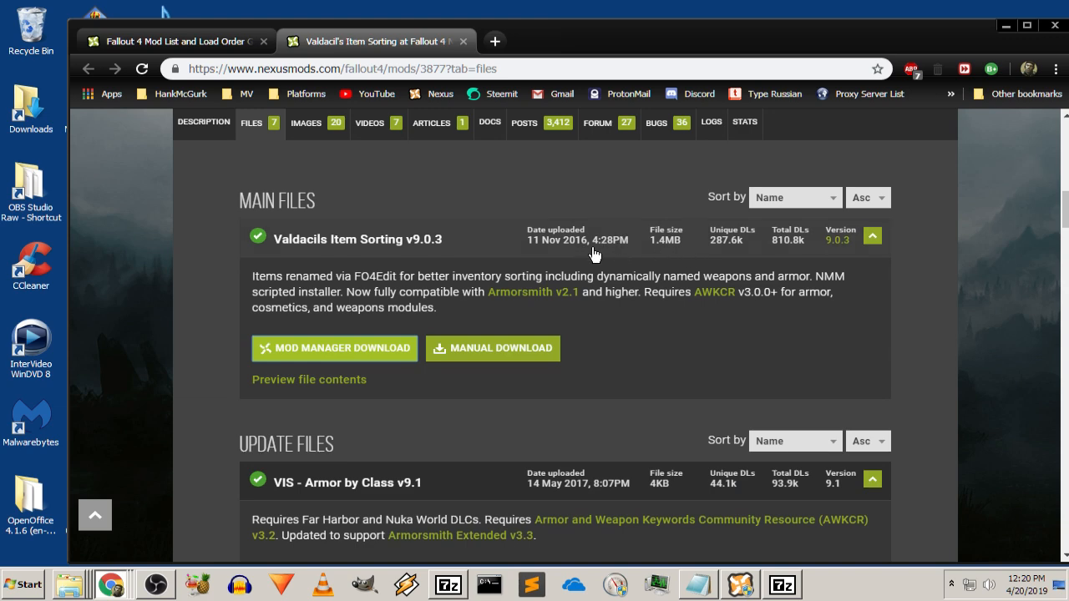
# Compare the files offered for Valdacil's Item Sorting with the guide's instructions on which update files to download
pyautogui.scroll(-2, 860, 275)
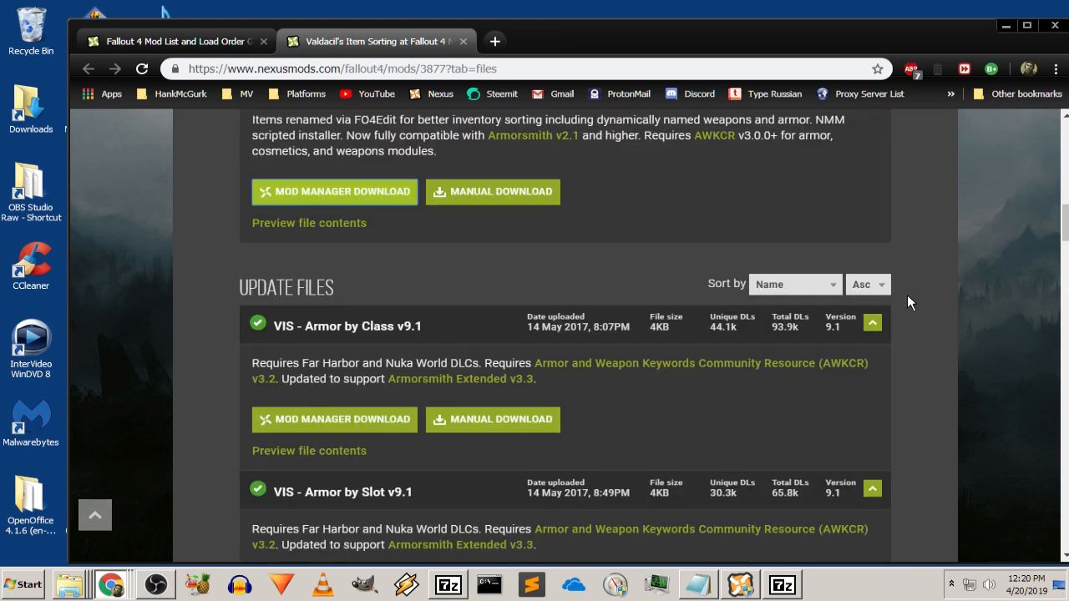
pyautogui.scroll(-1, 566, 338)
pyautogui.scroll(-6, 566, 338)
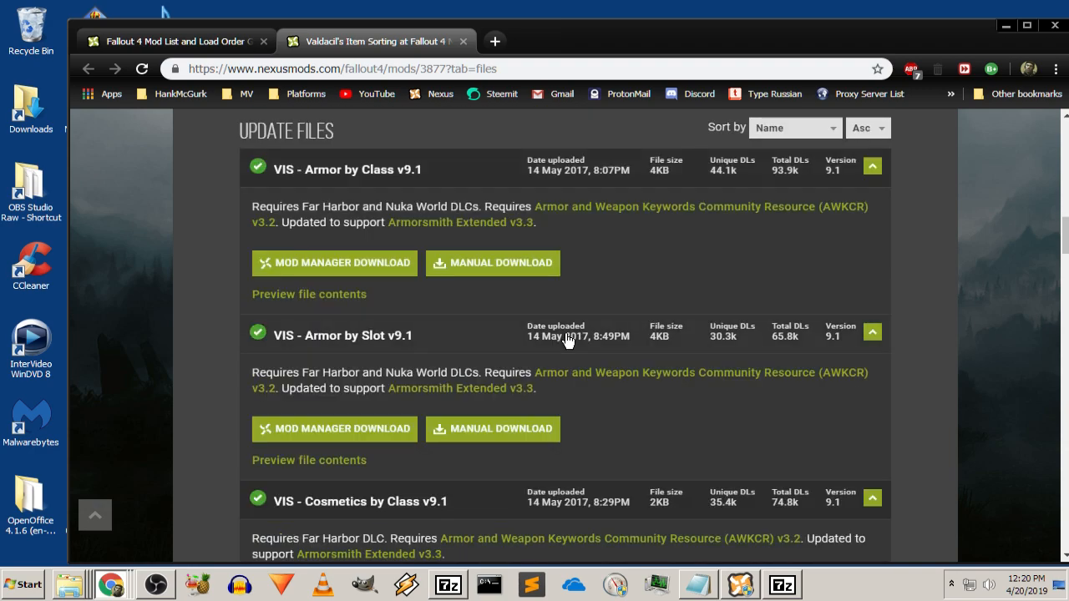
pyautogui.scroll(-3, 562, 344)
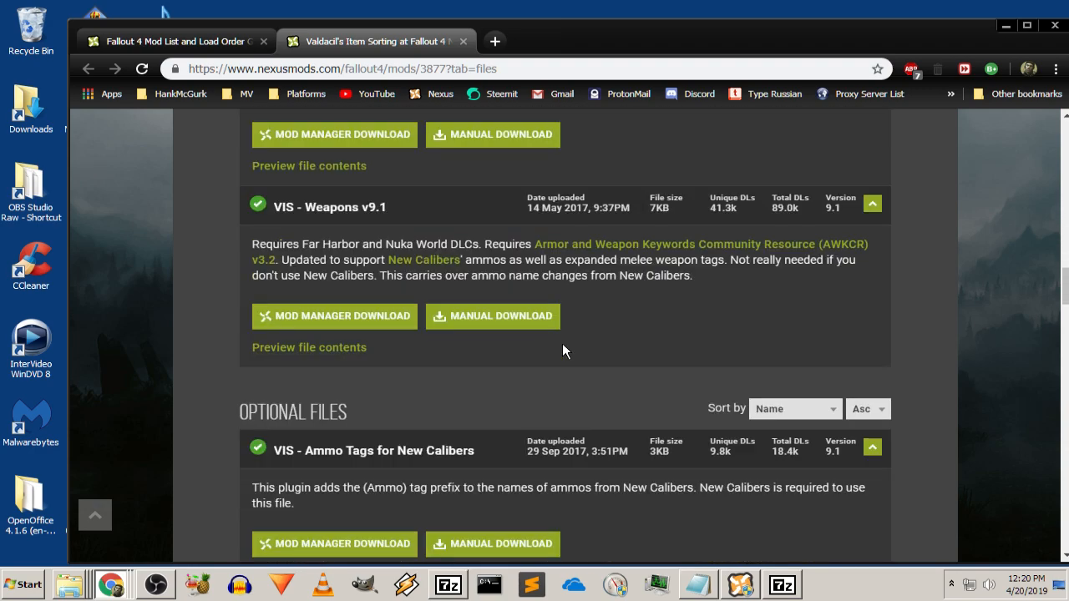
pyautogui.scroll(-3, 191, 354)
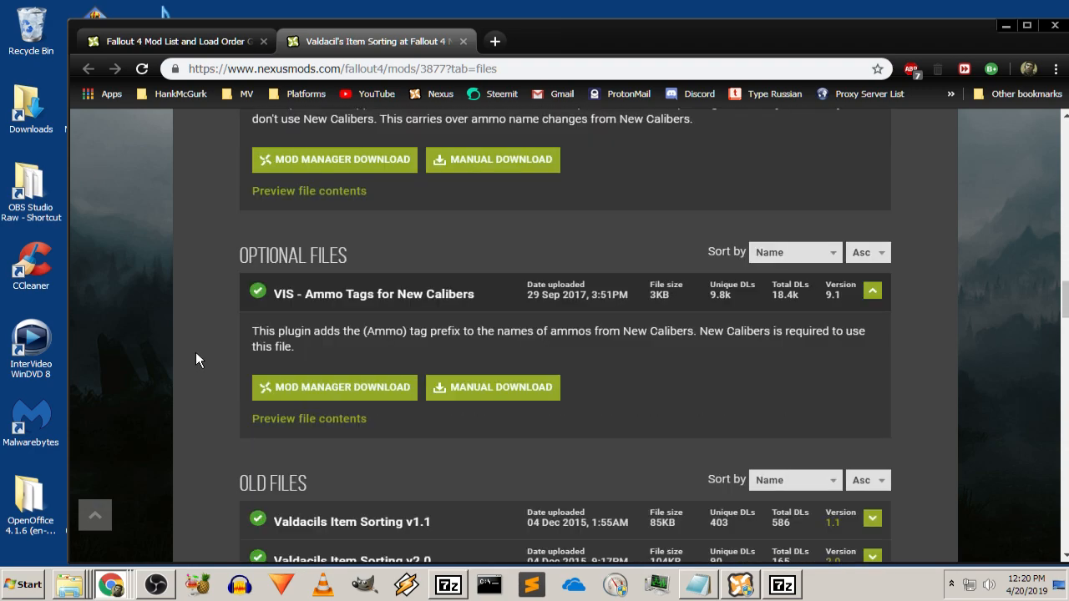
pyautogui.scroll(10, 201, 353)
pyautogui.scroll(3, 207, 351)
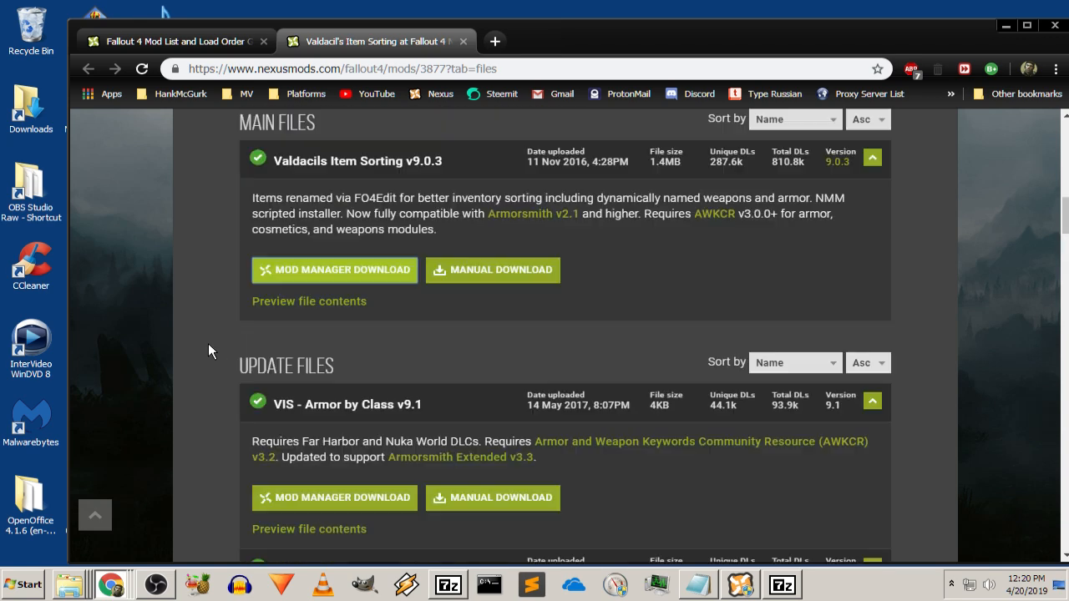
pyautogui.click(208, 42)
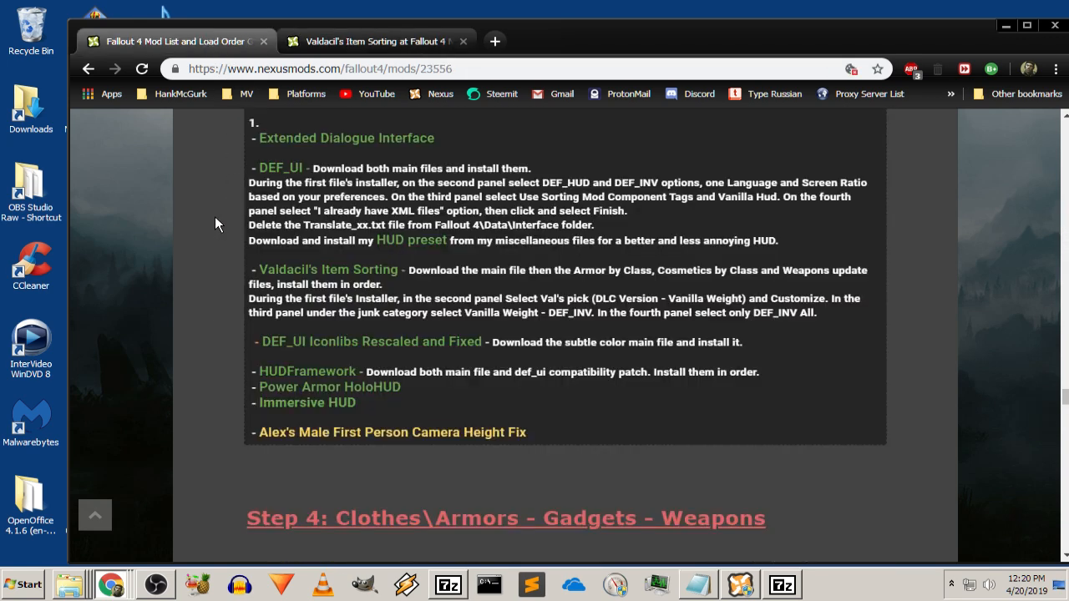
pyautogui.moveTo(571, 269); pyautogui.dragTo(792, 292)
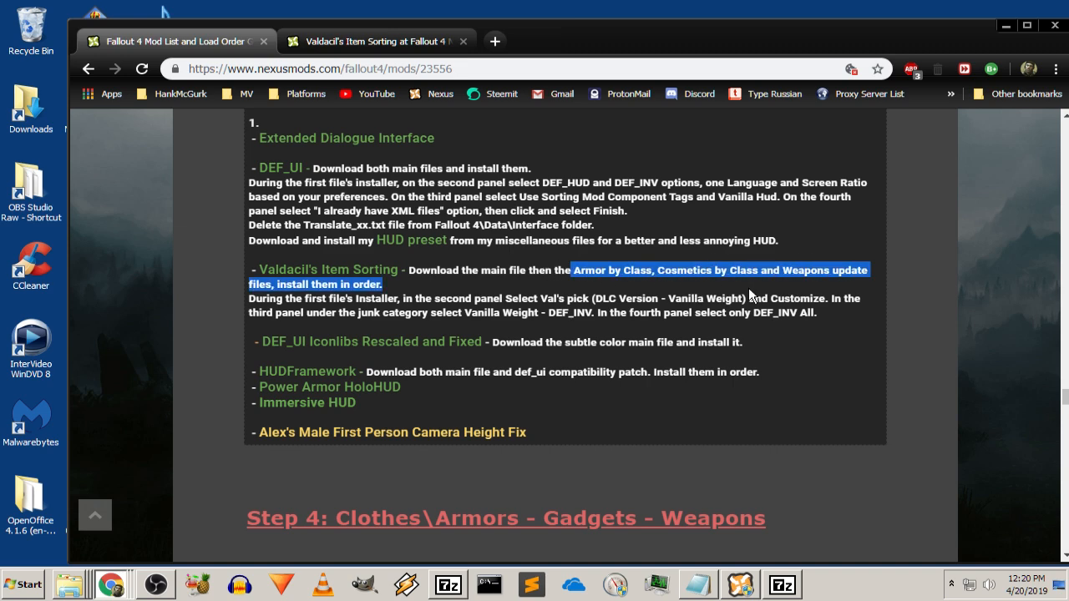
pyautogui.click(531, 272)
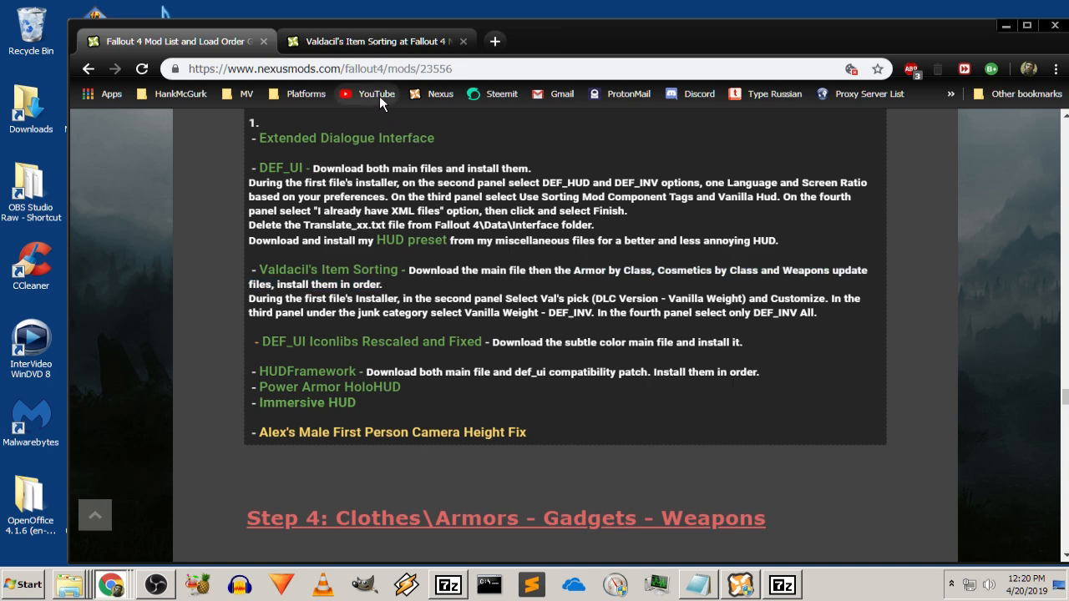
# Download the update file VIS - Armor by Class v9.1 through the mod manager and return to the mod's file list
pyautogui.click(418, 42)
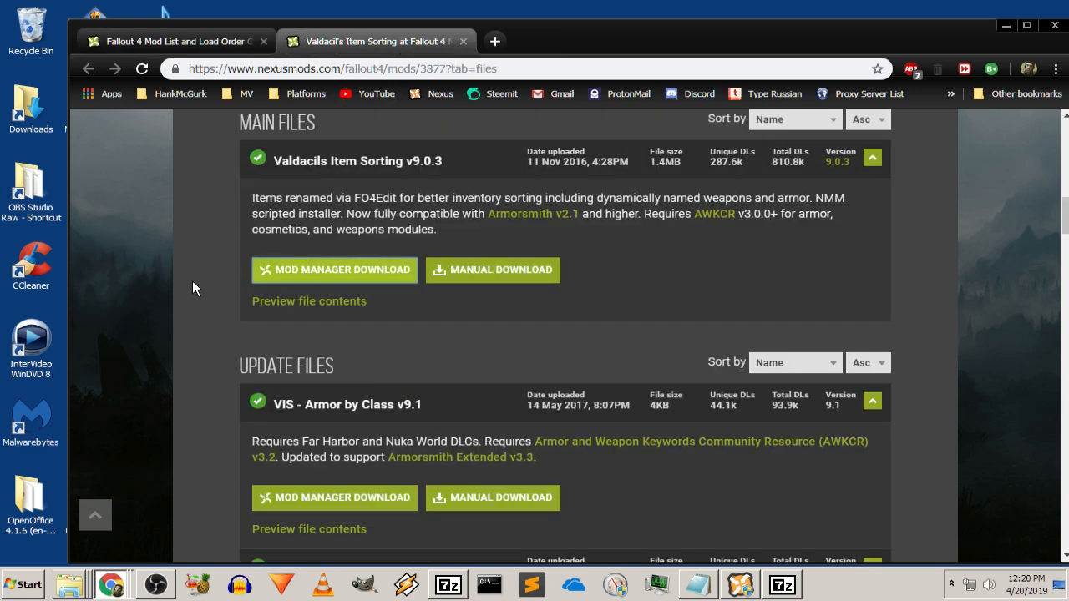
pyautogui.scroll(-3, 192, 281)
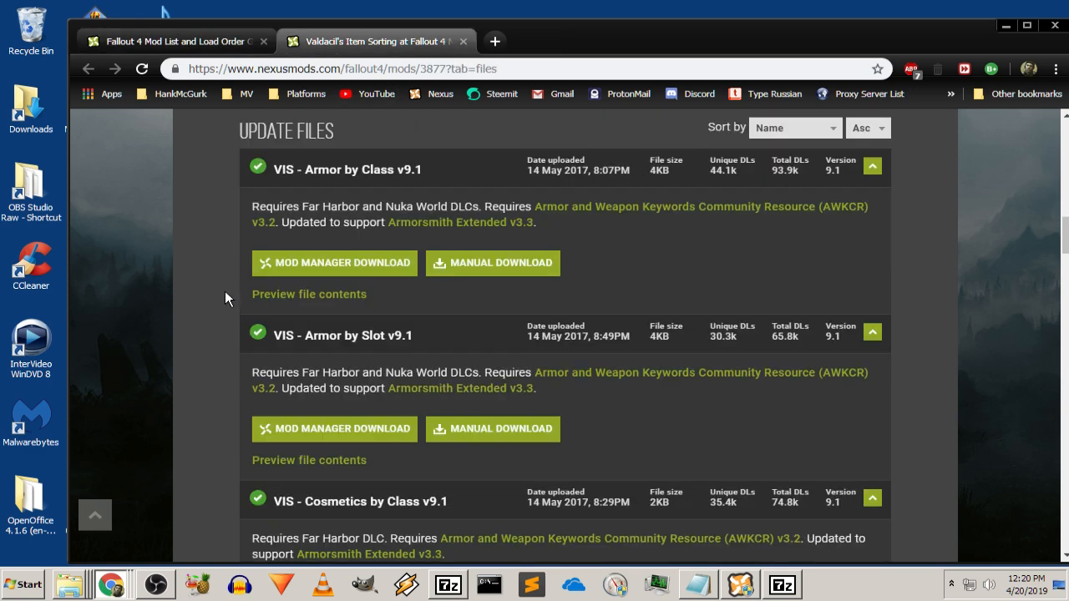
pyautogui.click(346, 262)
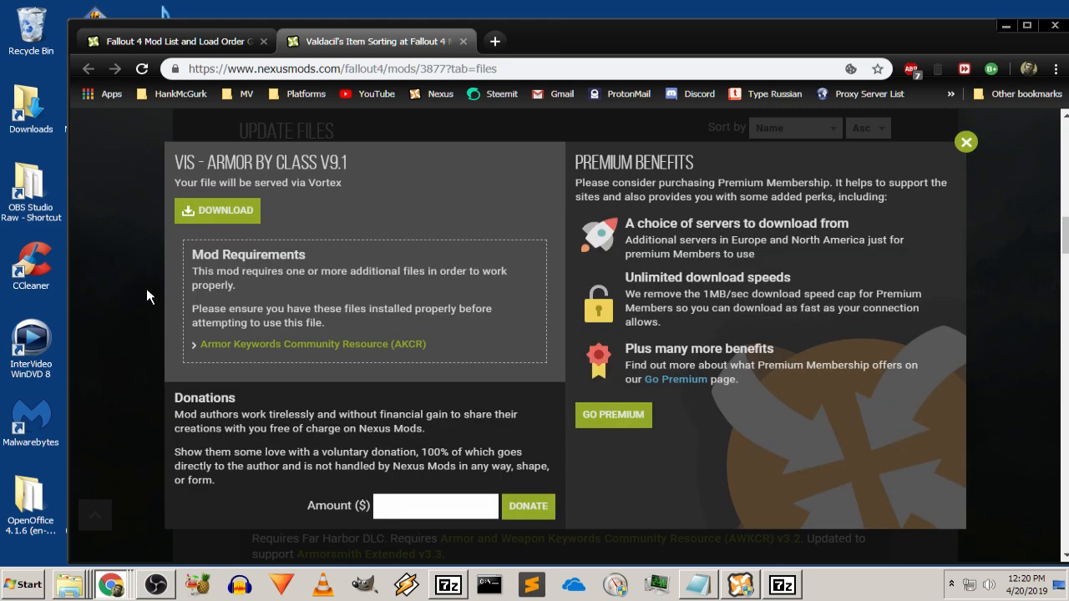
pyautogui.click(221, 218)
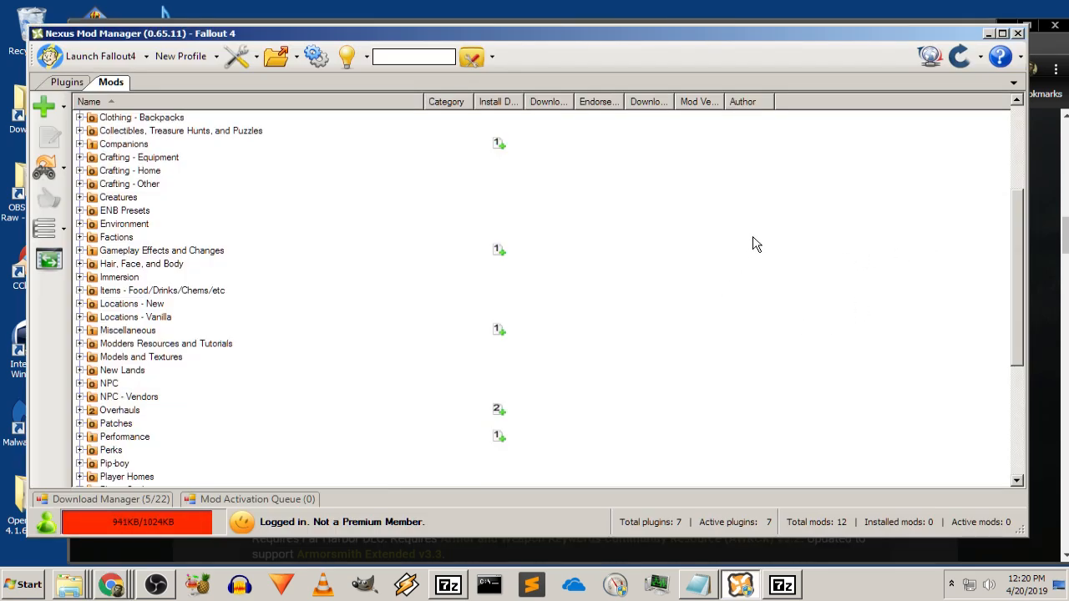
pyautogui.click(989, 34)
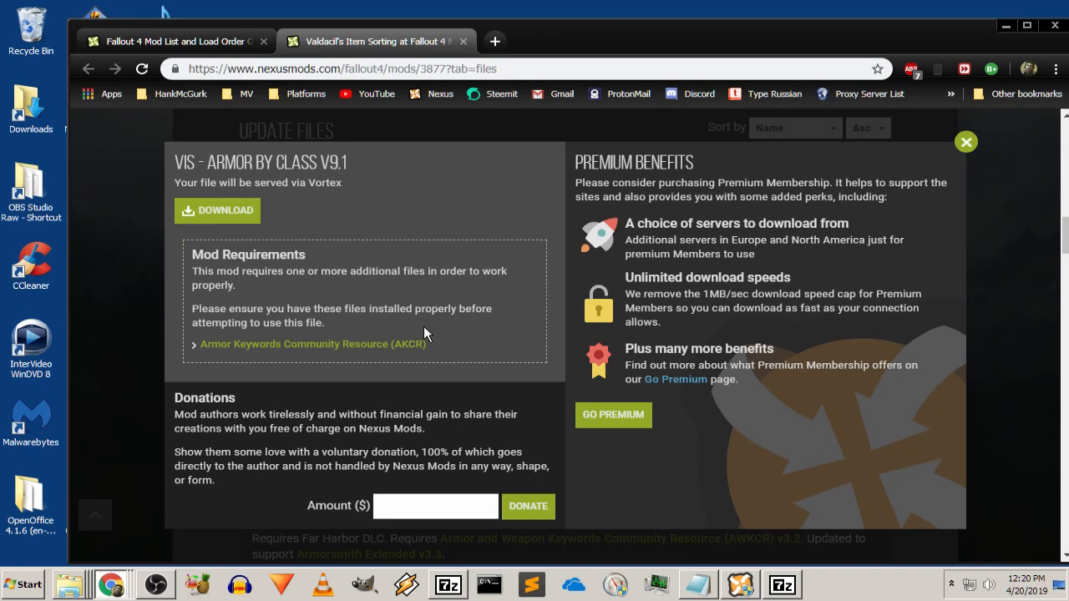
pyautogui.click(983, 226)
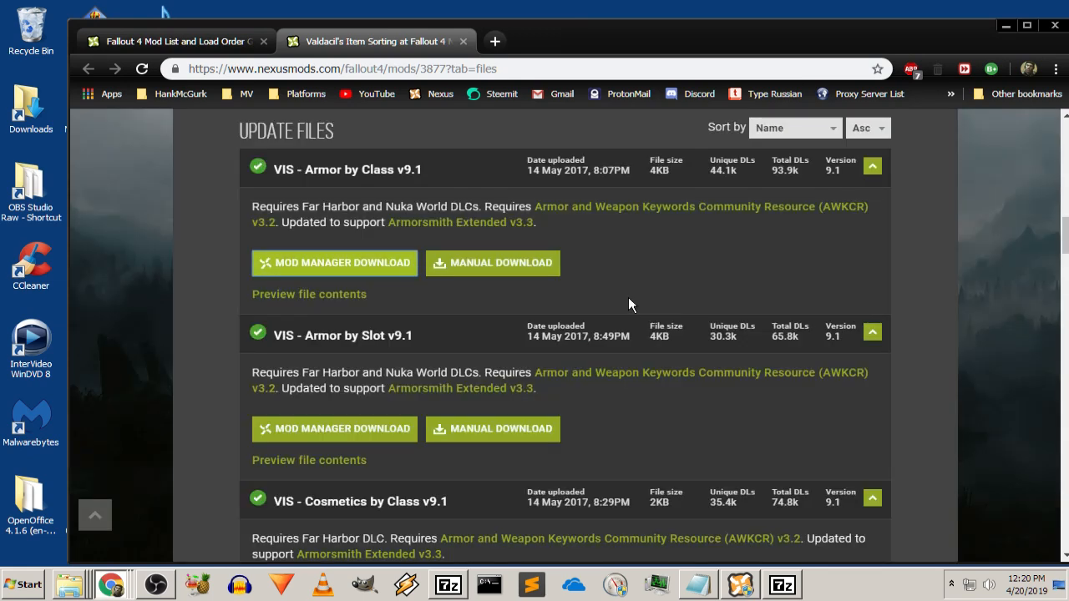
# Send the update file VIS - Cosmetics by Class v9.1 to the mod manager for download and minimize the manager
pyautogui.scroll(-3, 192, 267)
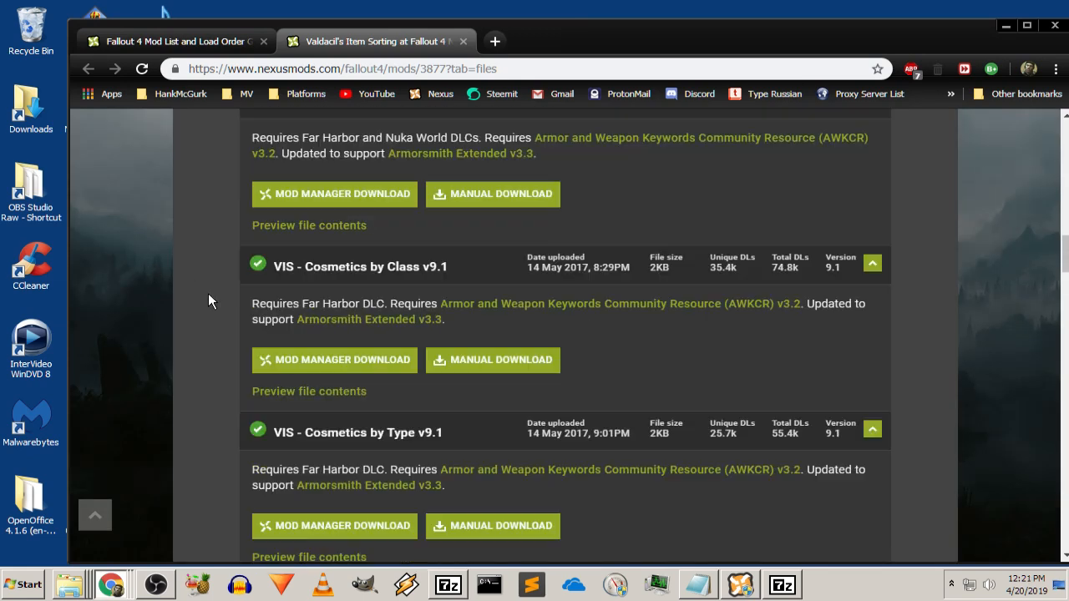
pyautogui.click(339, 360)
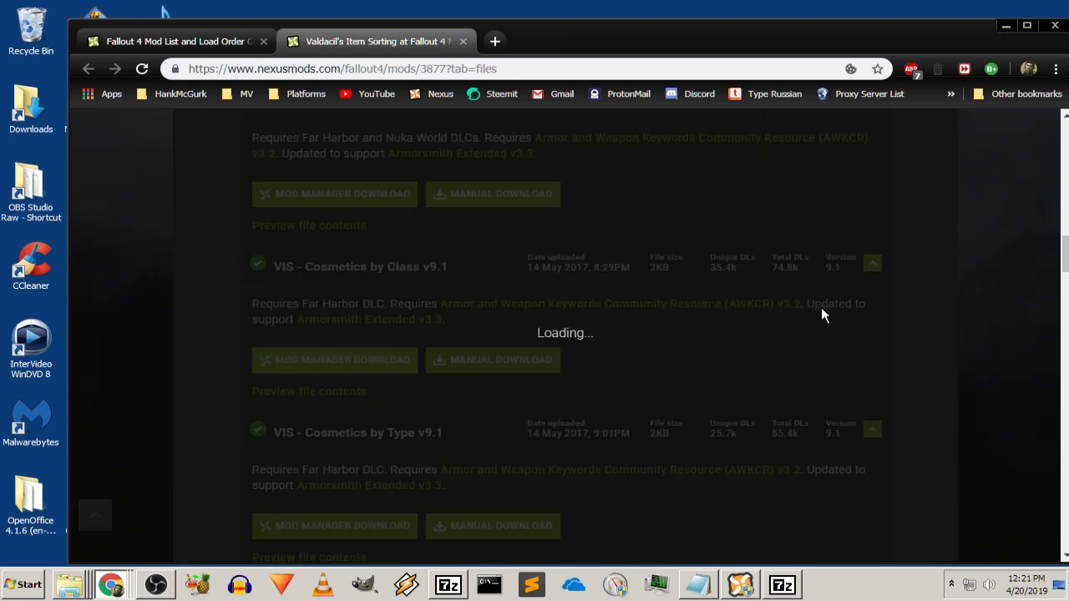
pyautogui.click(235, 214)
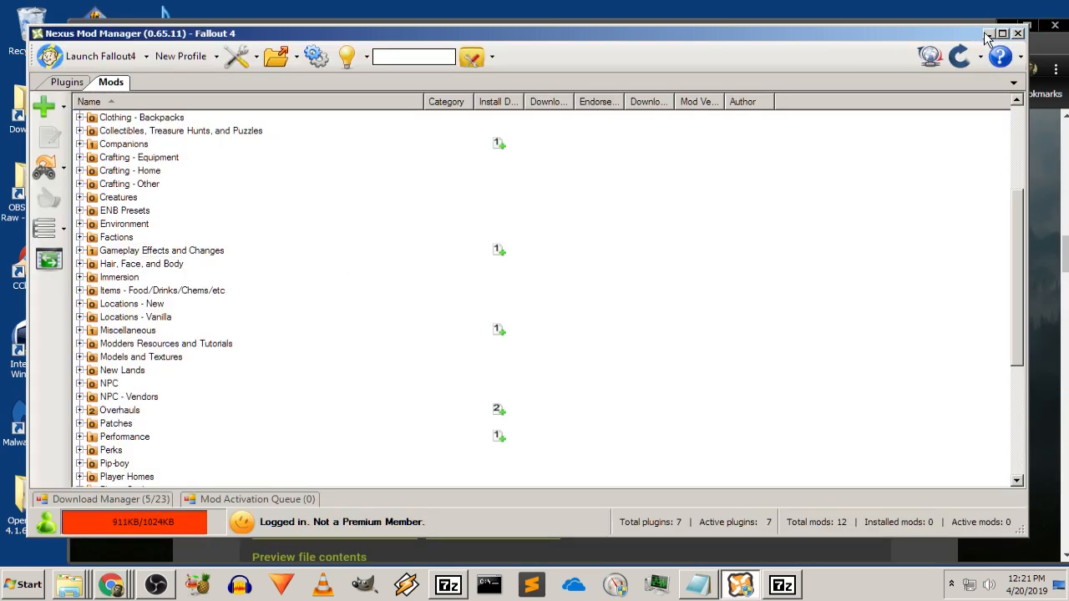
pyautogui.click(987, 35)
# Send the update file VIS - Weapons v9.1 to the mod manager for download
pyautogui.scroll(-3, 200, 260)
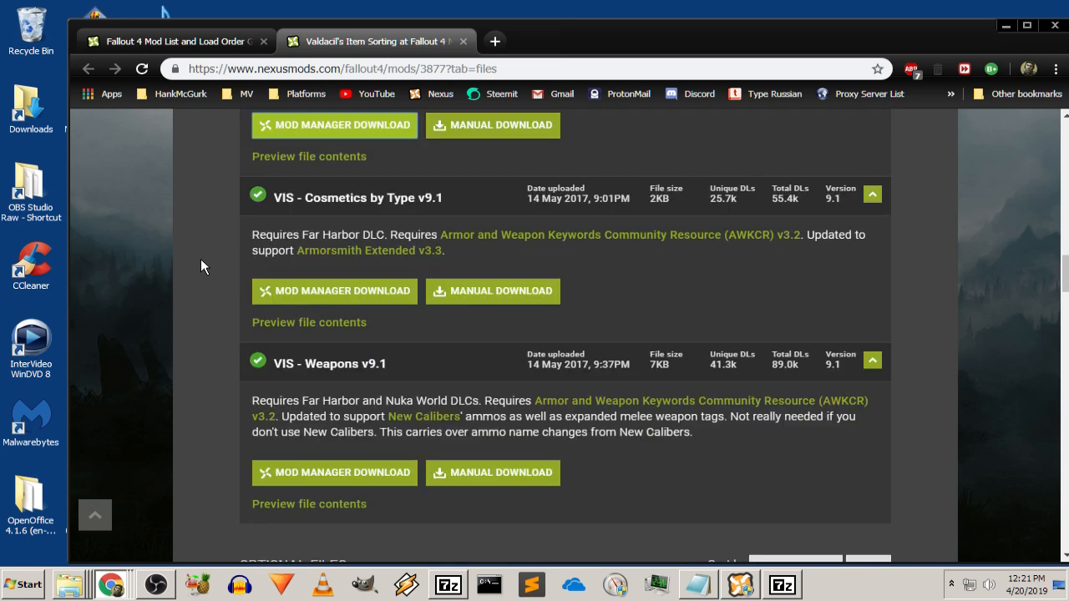
pyautogui.scroll(-1, 201, 261)
pyautogui.click(360, 401)
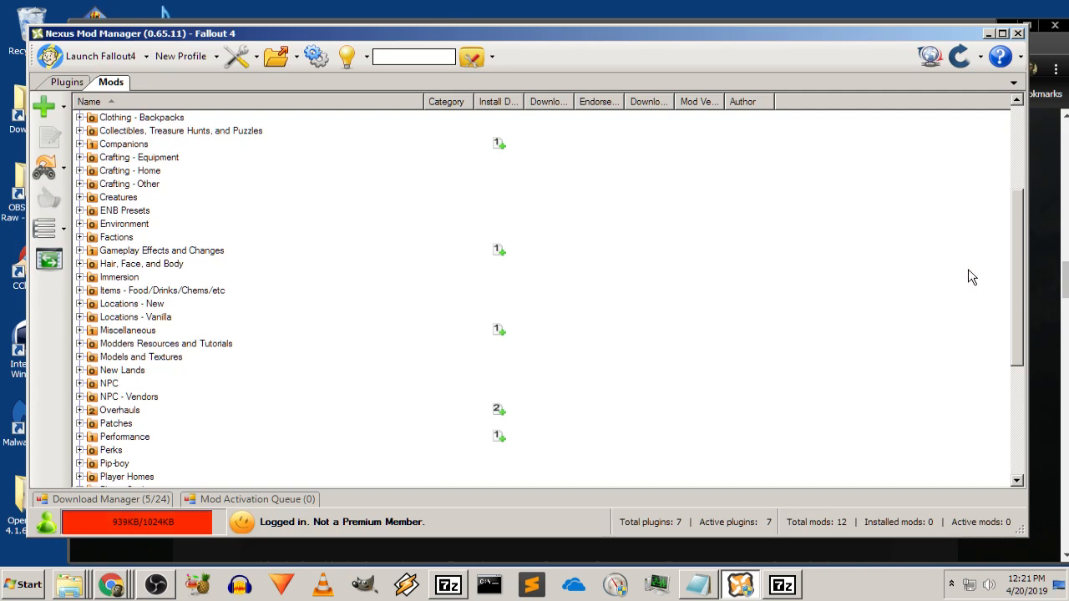
# Review the queued and active downloads in Nexus Mod Manager's download list, then minimize the manager
pyautogui.click(155, 499)
pyautogui.scroll(-5, 269, 459)
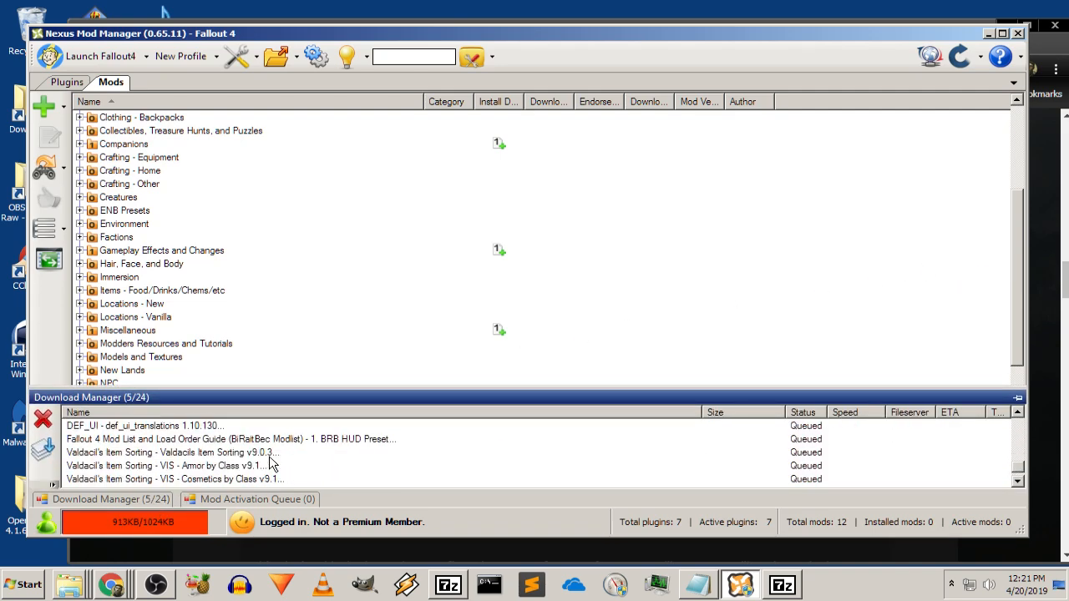
pyautogui.scroll(3, 339, 483)
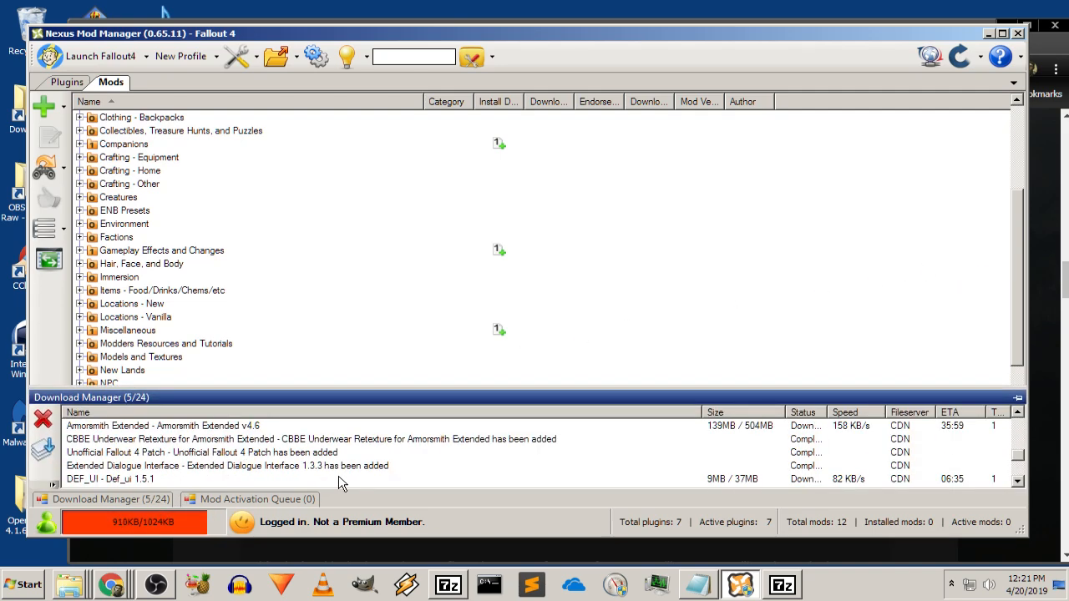
pyautogui.scroll(3, 338, 483)
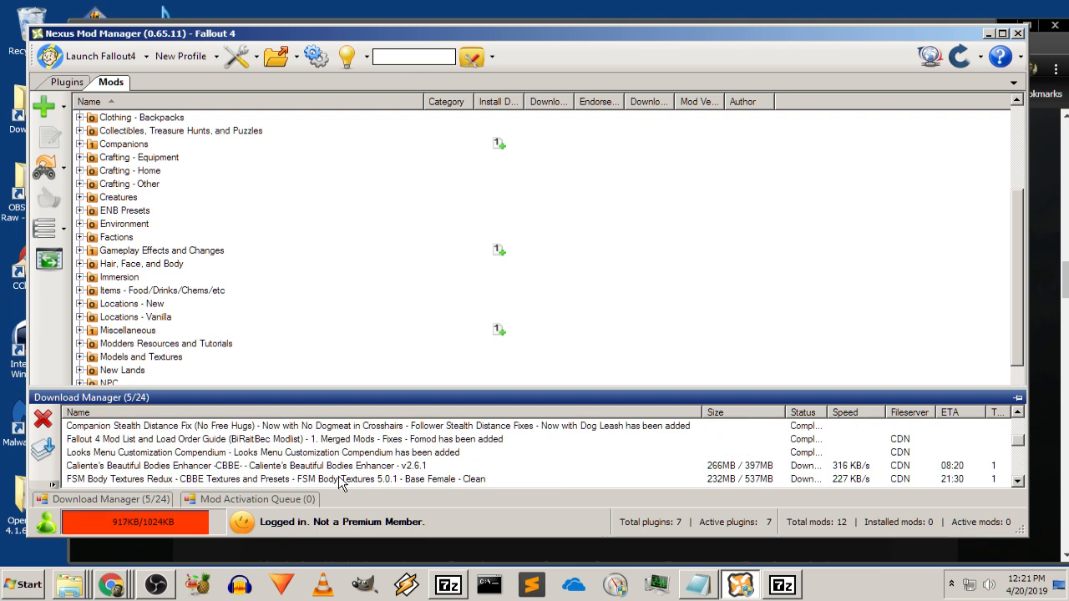
pyautogui.scroll(-3, 338, 482)
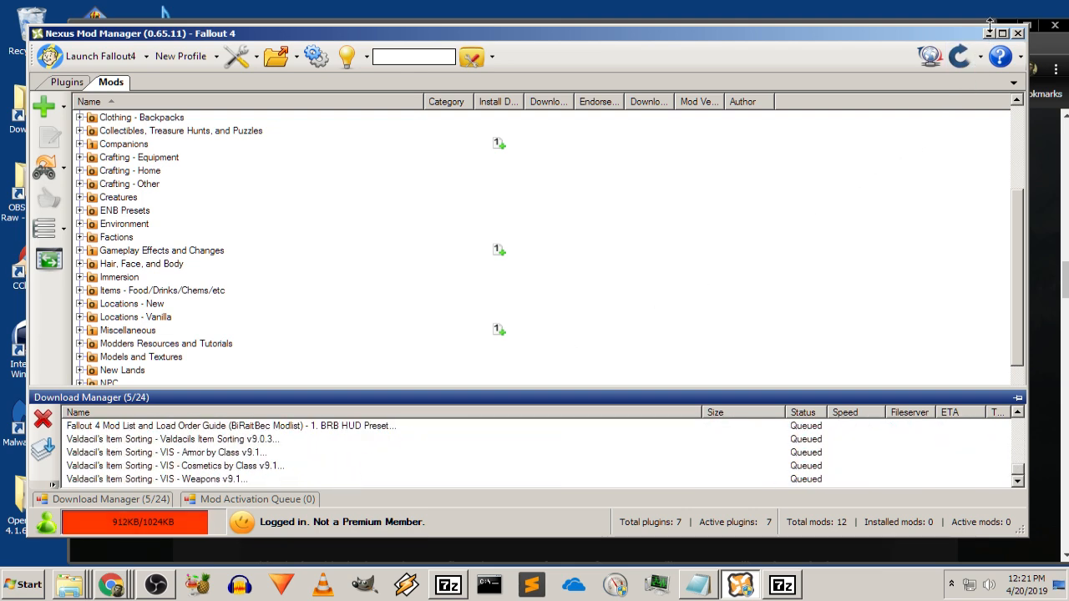
pyautogui.click(988, 33)
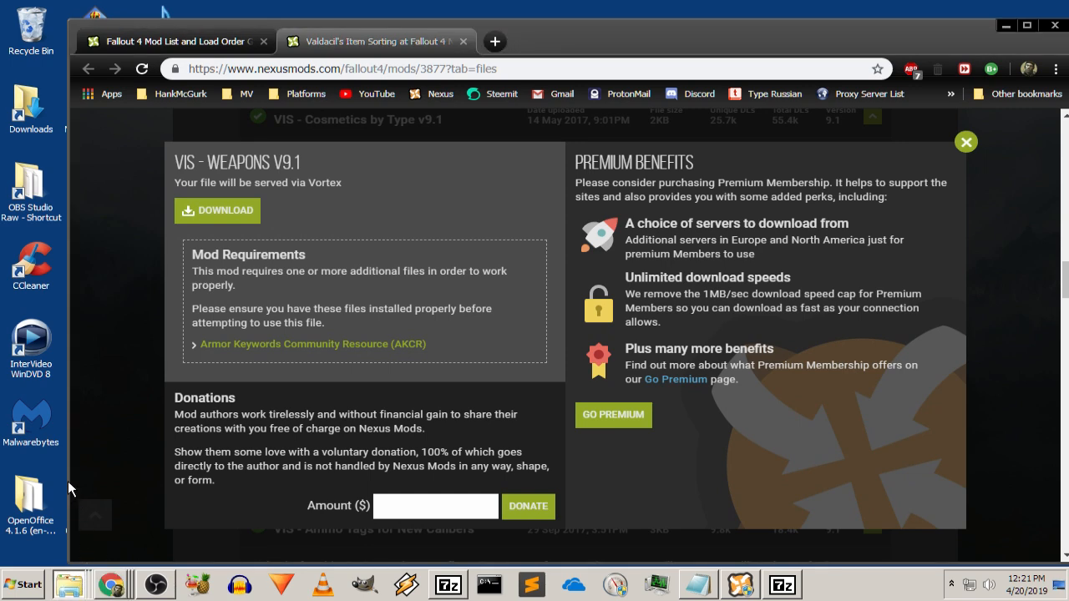
# Check the WorkBase folder and the 7-Zip extraction progress, then minimize both windows
pyautogui.click(66, 512)
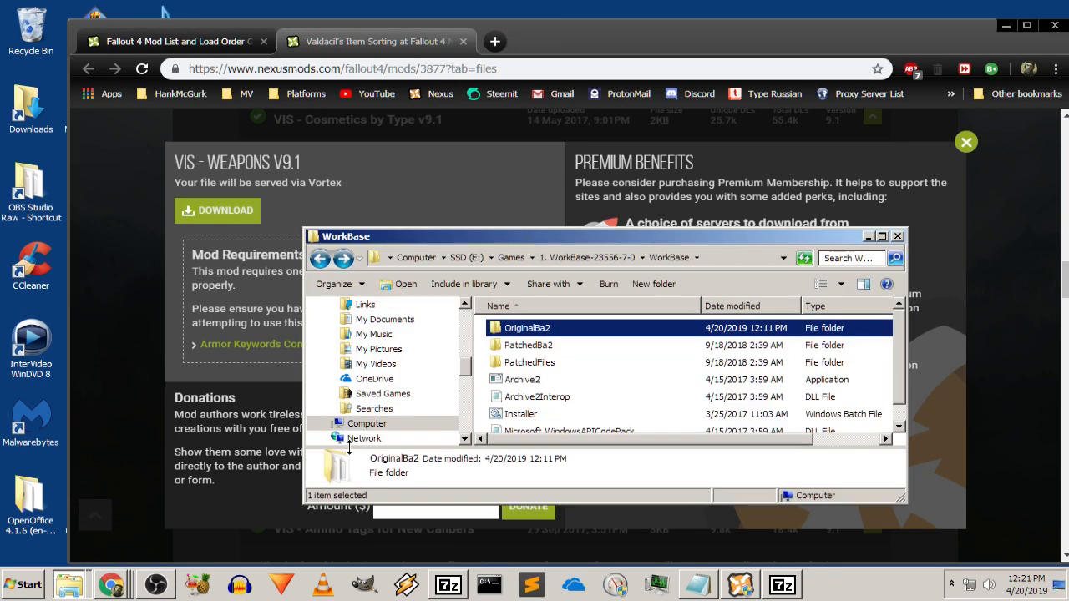
pyautogui.scroll(-1, 636, 382)
pyautogui.click(784, 585)
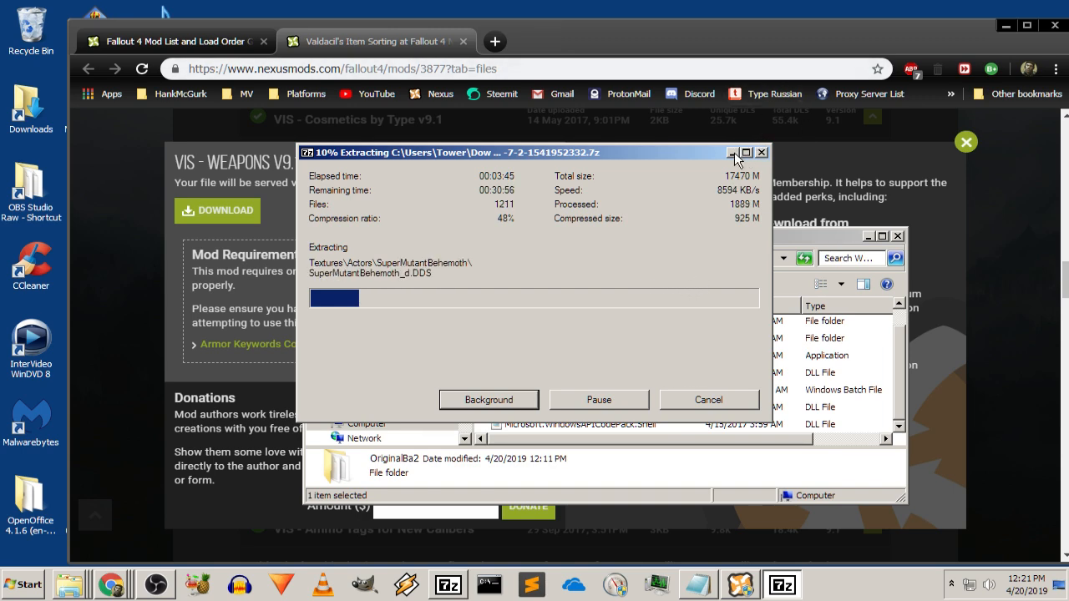
pyautogui.click(732, 152)
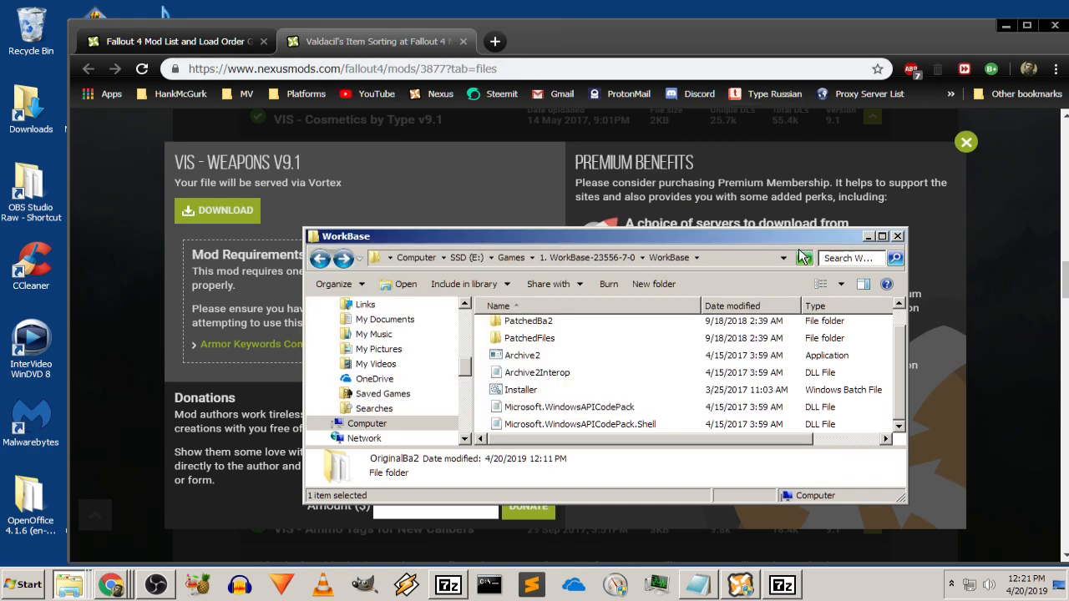
pyautogui.click(867, 236)
# Close the Valdacil's Item Sorting page and open the guide's DEF_UI Iconlibs Rescaled and Fixed link in a new tab
pyautogui.click(988, 274)
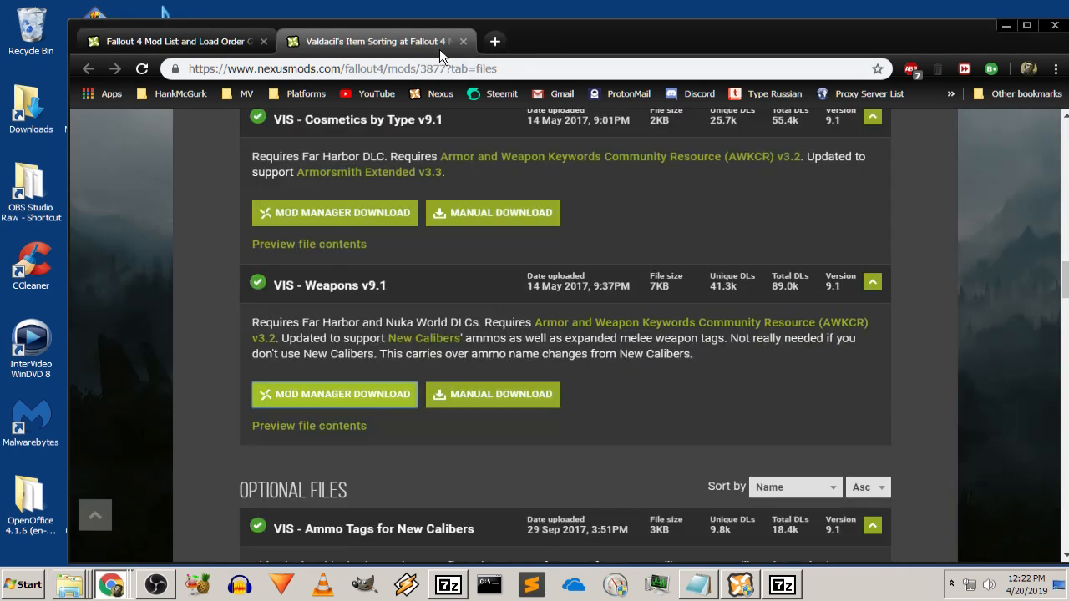
pyautogui.click(463, 41)
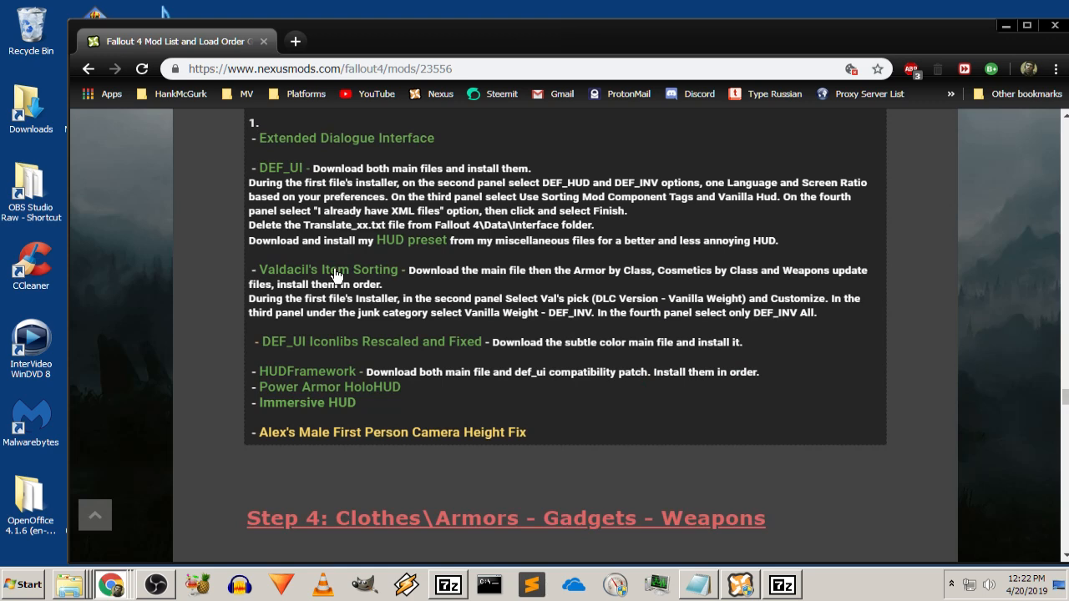
pyautogui.scroll(-1, 217, 266)
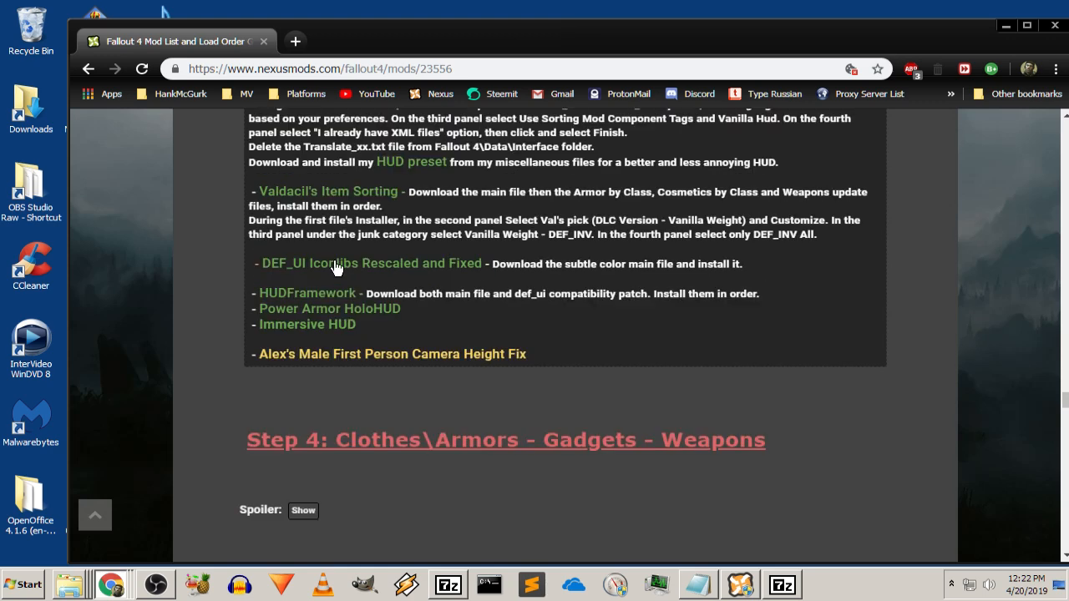
pyautogui.rightClick(335, 265)
pyautogui.click(359, 277)
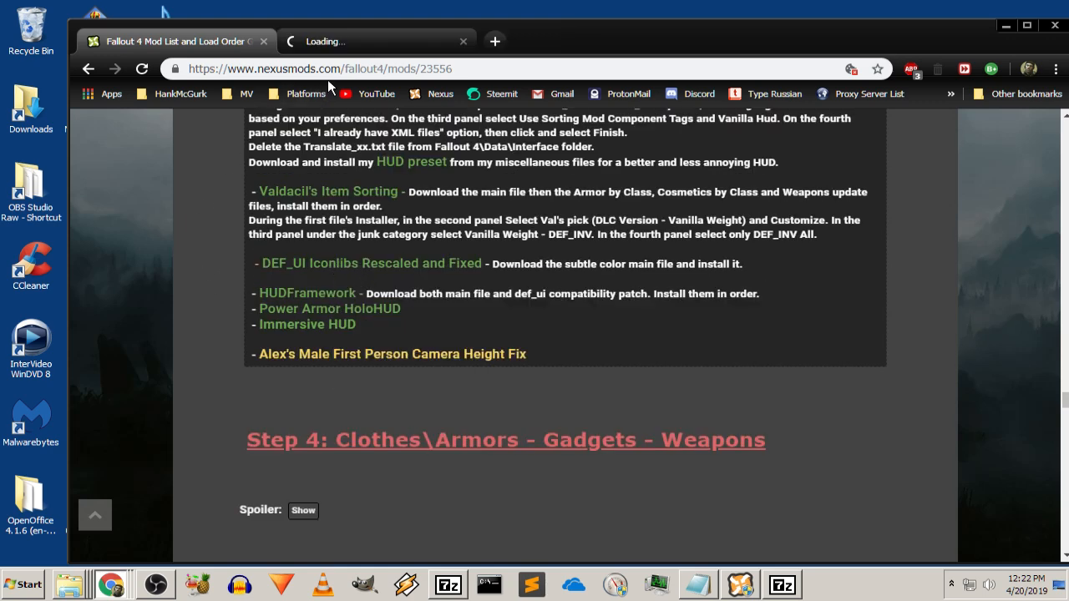
pyautogui.click(367, 42)
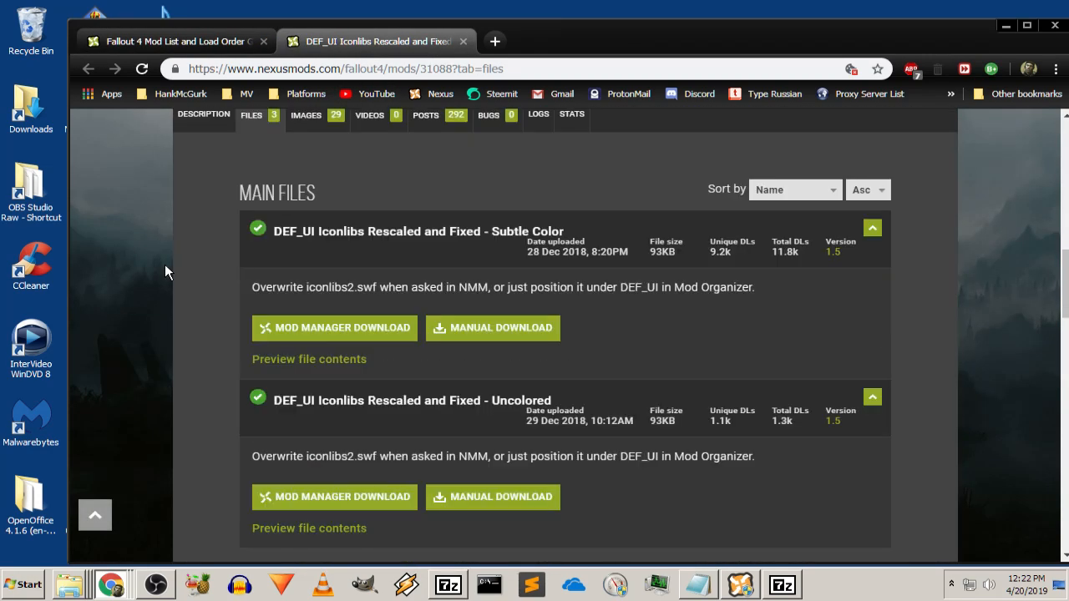
# Check the DEF_UI Iconlibs main files against the guide's instruction on which color version to download
pyautogui.scroll(-1, 165, 263)
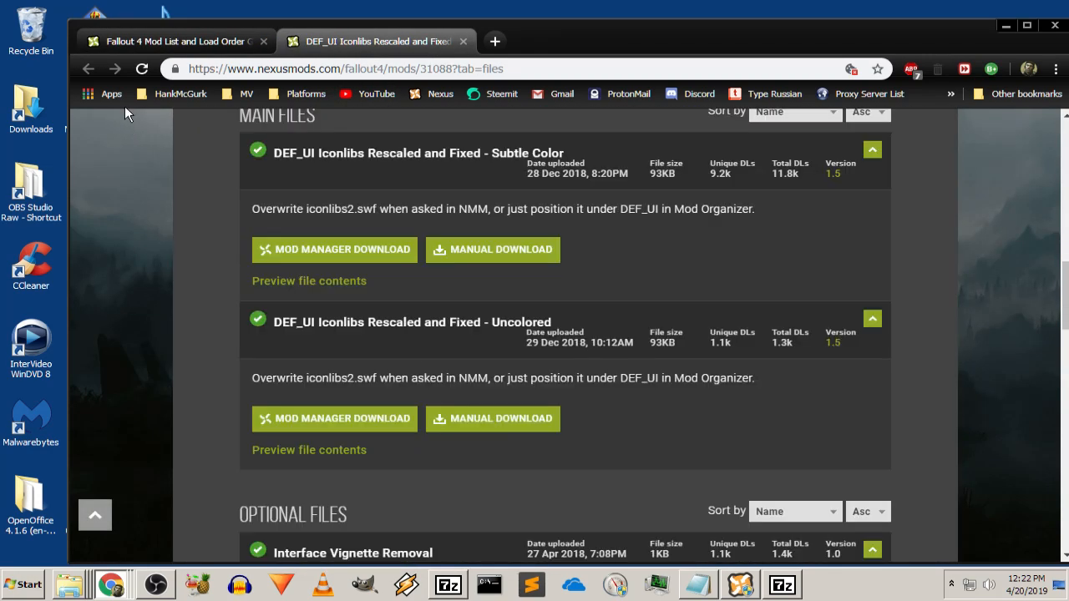
pyautogui.click(169, 41)
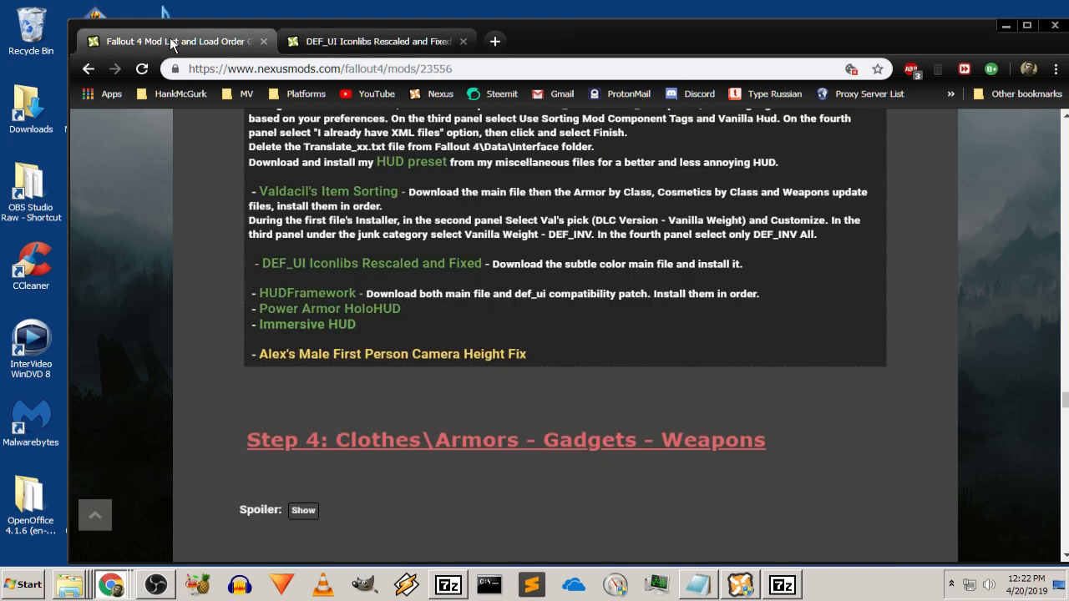
pyautogui.click(355, 48)
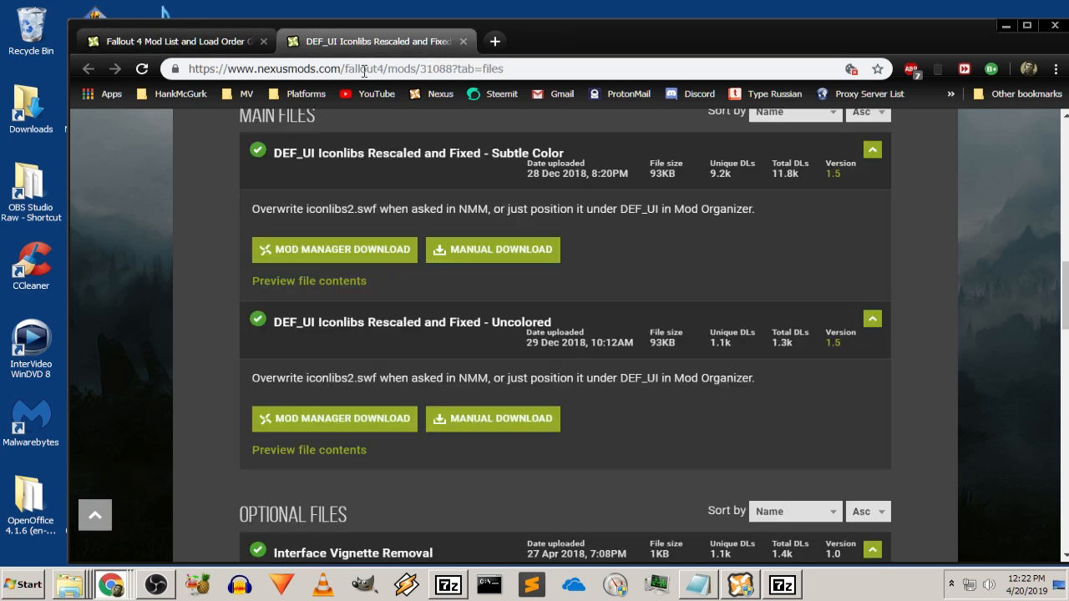
# Download the Subtle Color main file of DEF_UI Iconlibs Rescaled and Fixed through the mod manager and close its page
pyautogui.click(314, 250)
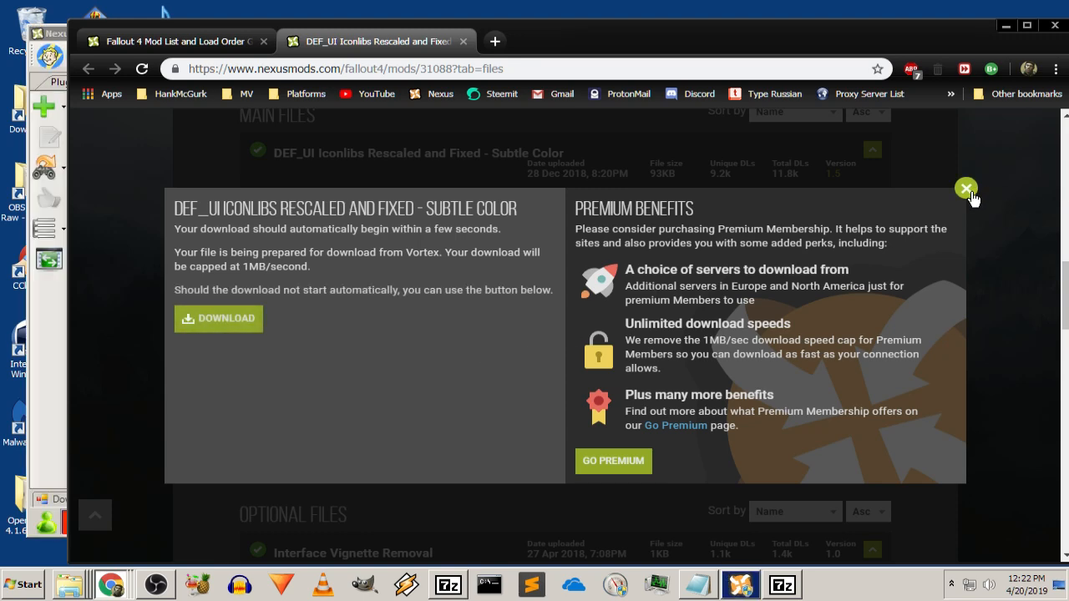
pyautogui.click(966, 190)
pyautogui.scroll(-2, 194, 205)
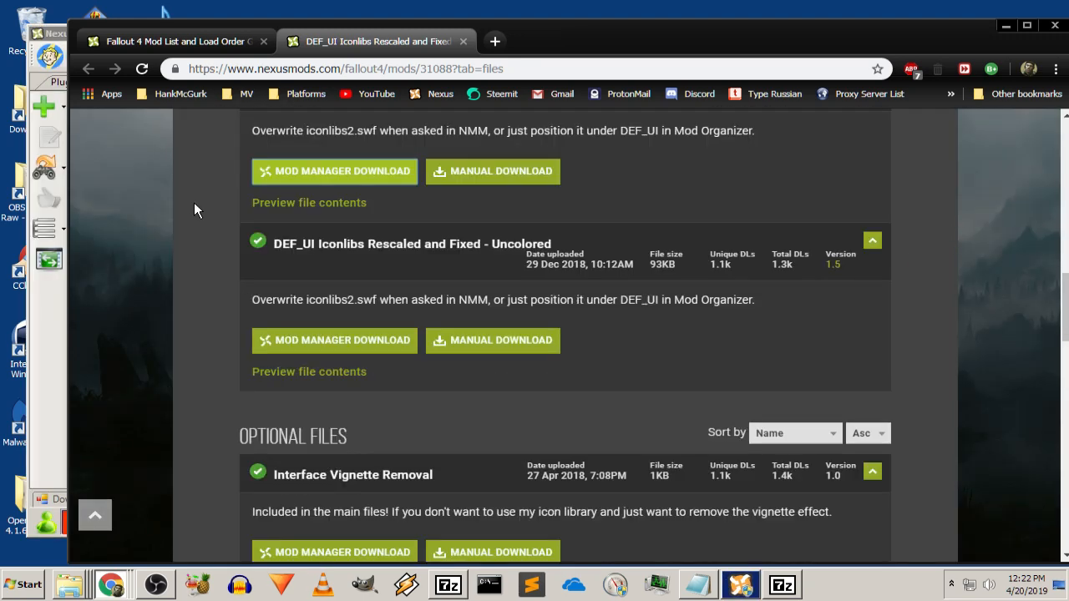
pyautogui.click(463, 41)
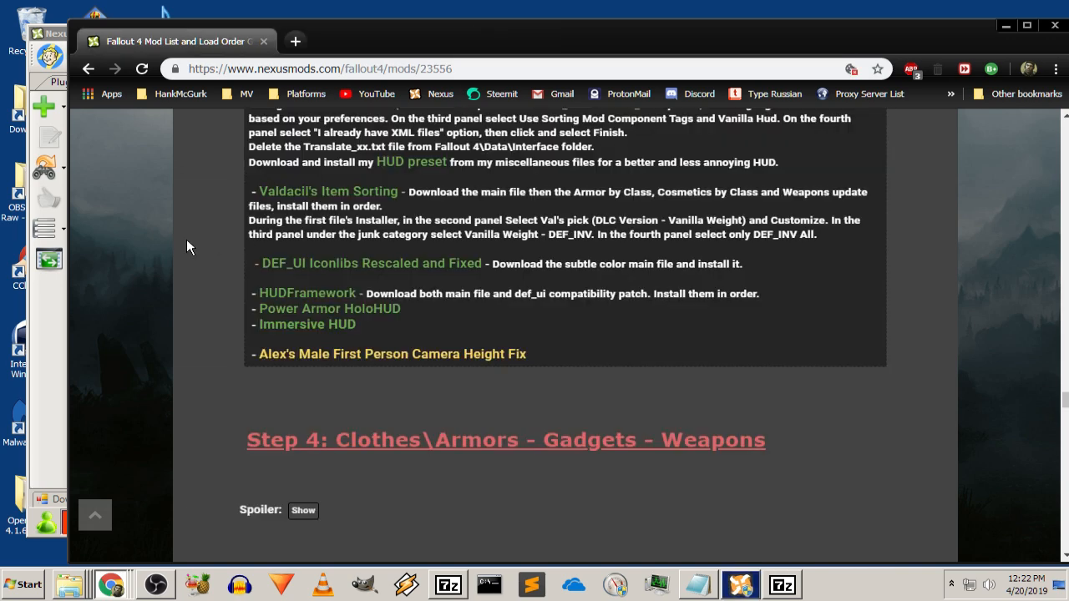
# Open the guide's HUDFramework link in a new tab and look through its main and optional files
pyautogui.rightClick(315, 293)
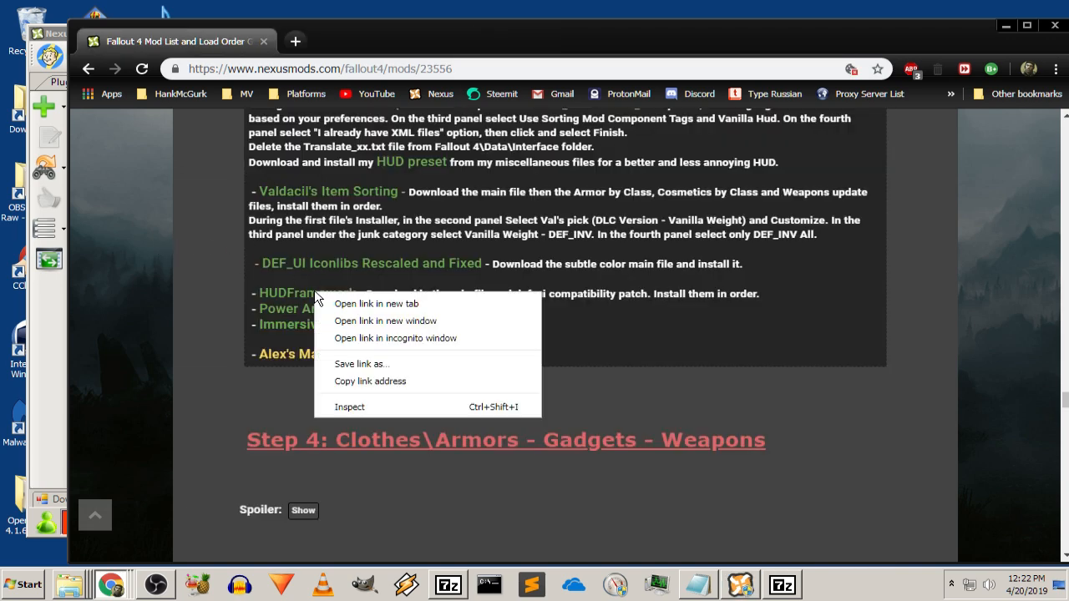
pyautogui.click(376, 304)
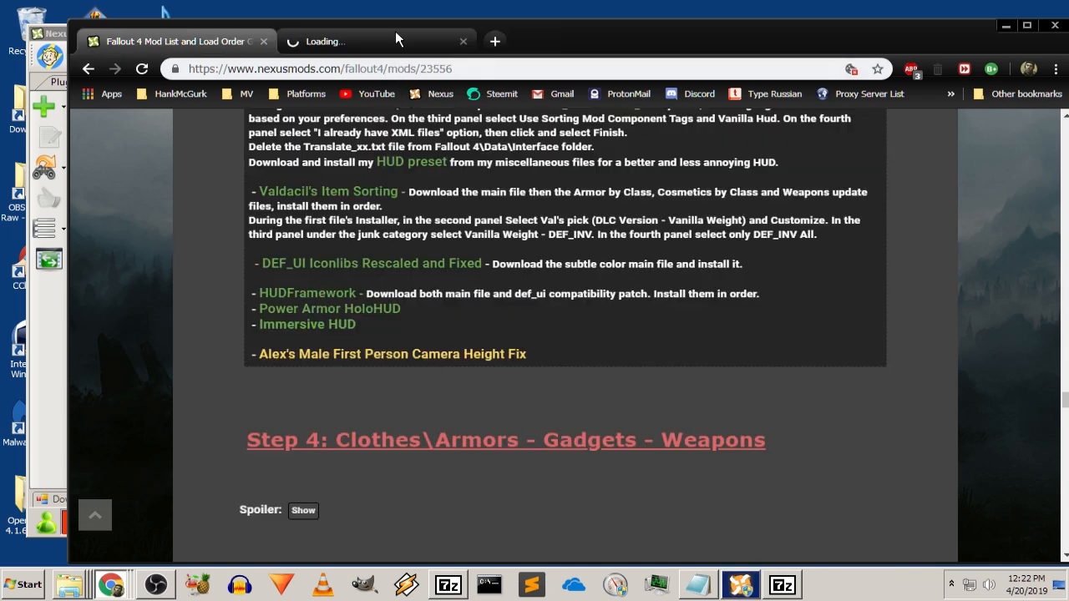
pyautogui.click(391, 41)
pyautogui.scroll(-10, 156, 311)
pyautogui.scroll(-4, 159, 300)
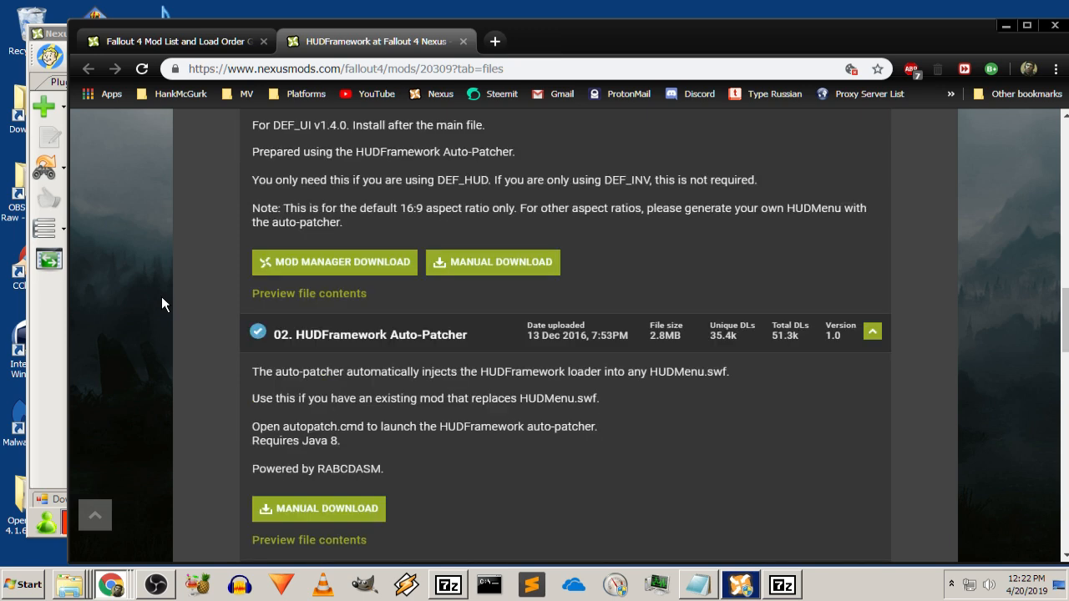
pyautogui.scroll(-2, 162, 296)
pyautogui.scroll(-1, 161, 303)
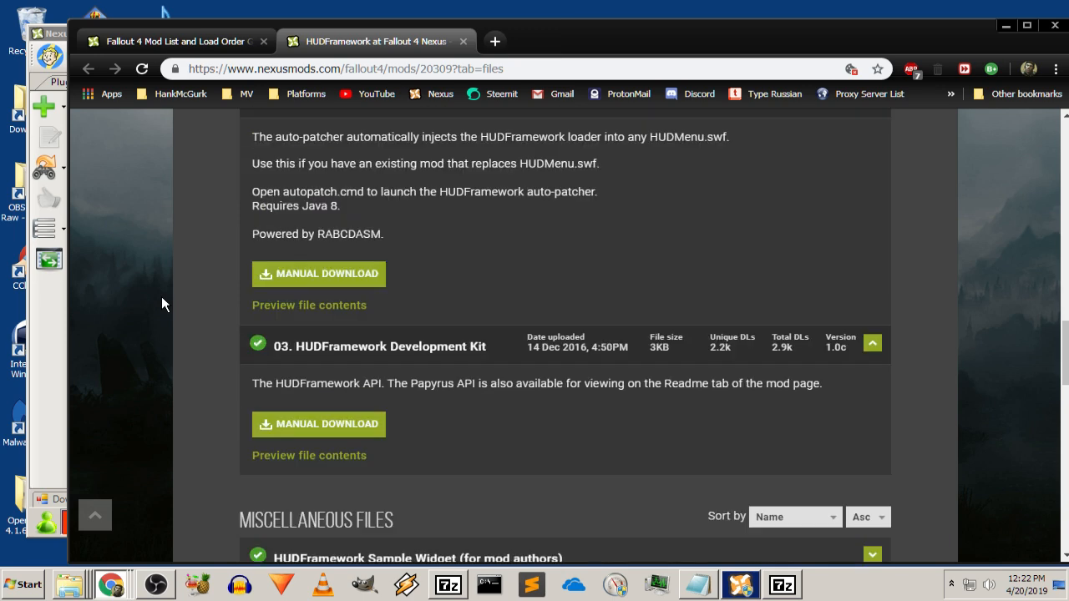
pyautogui.scroll(8, 161, 296)
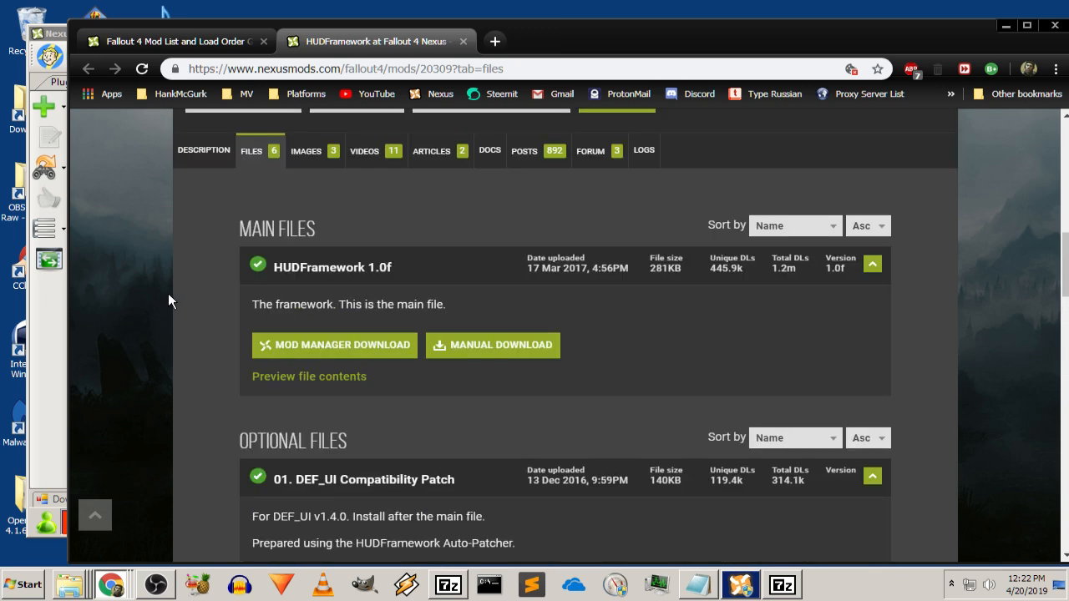
# Download the HUDFramework 1.0f main file and the optional DEF_UI Compatibility Patch through the mod manager
pyautogui.click(326, 345)
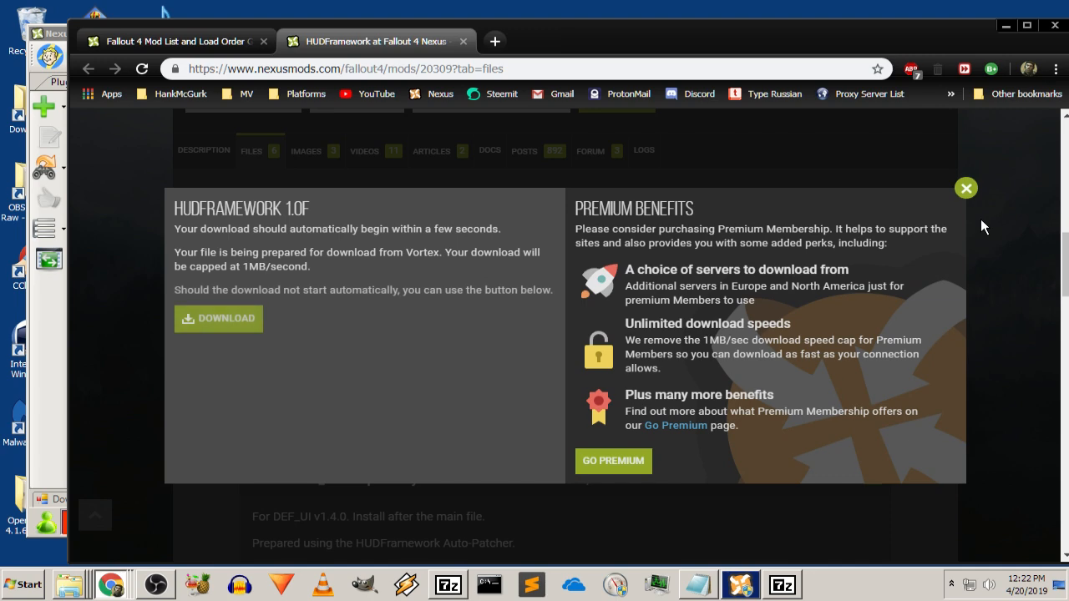
pyautogui.click(967, 189)
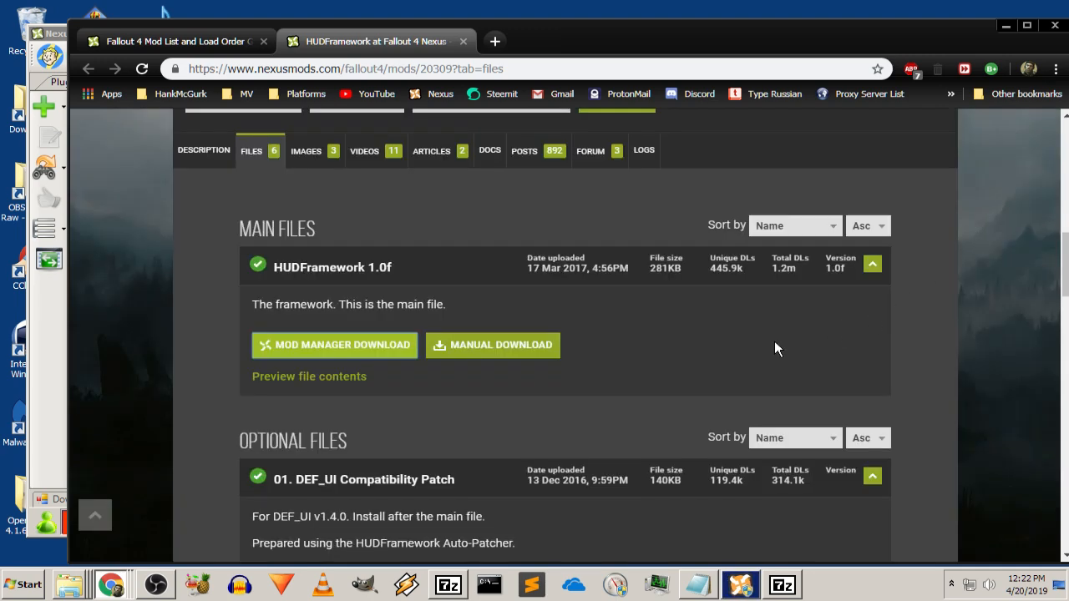
pyautogui.scroll(-4, 191, 288)
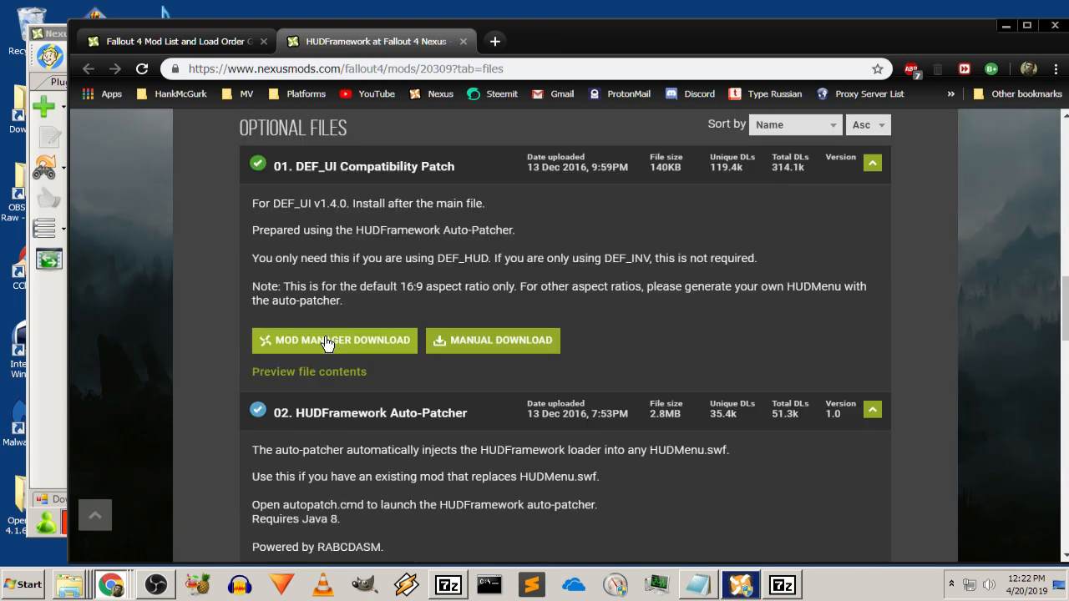
pyautogui.click(521, 342)
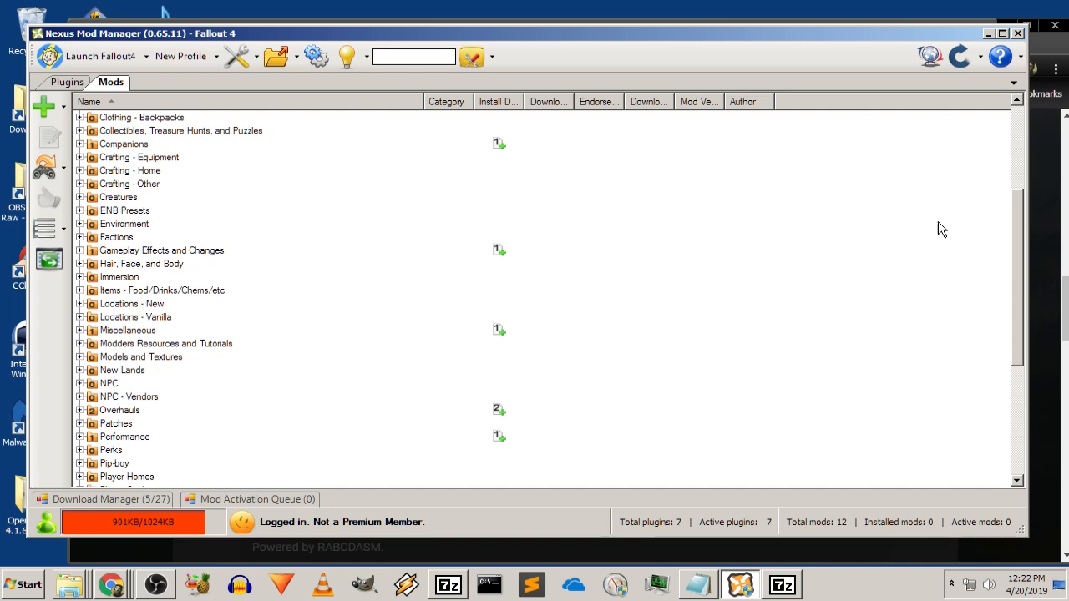
# Check Nexus Mod Manager's download list for the newly added HUDFramework files, then minimize the manager
pyautogui.moveTo(142, 501)
pyautogui.scroll(-1, 350, 459)
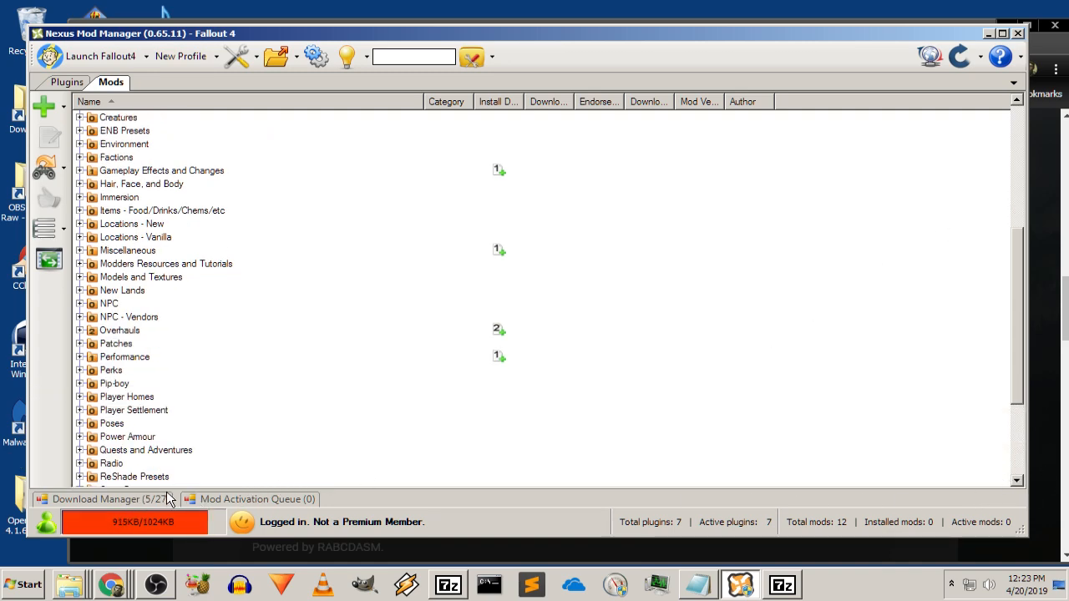
pyautogui.moveTo(170, 499)
pyautogui.click(1018, 483)
pyautogui.click(1019, 483)
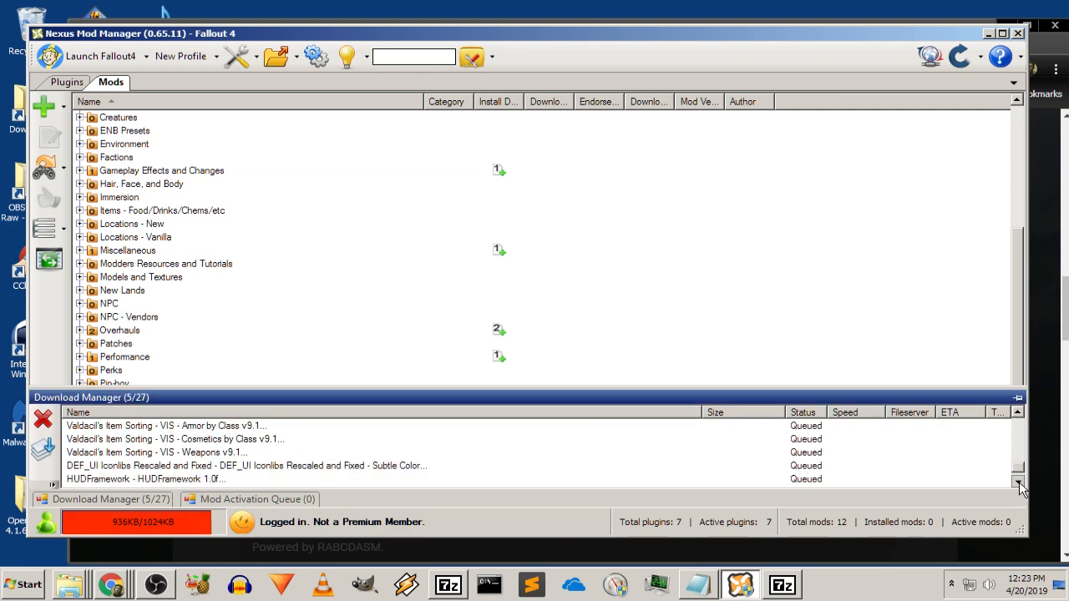
pyautogui.click(1019, 482)
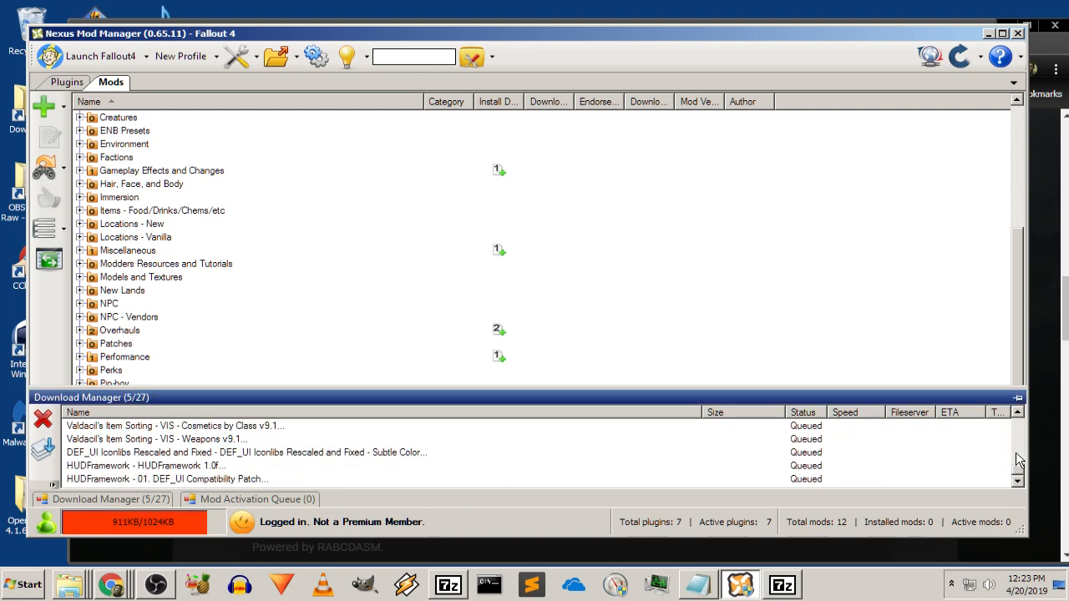
pyautogui.scroll(2, 1019, 464)
pyautogui.moveTo(1016, 459); pyautogui.dragTo(1013, 421)
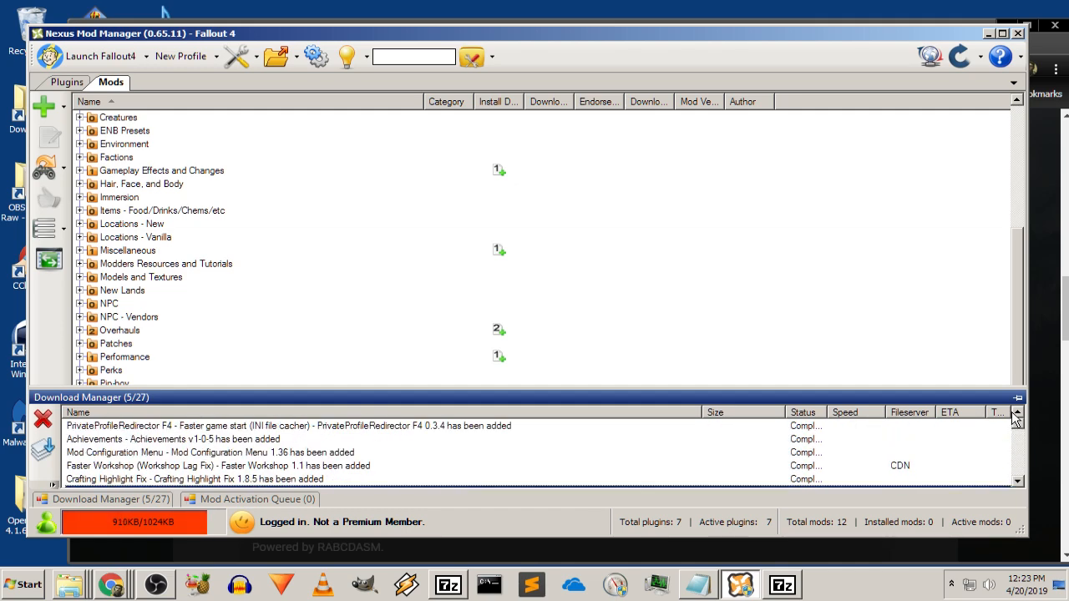
pyautogui.click(990, 33)
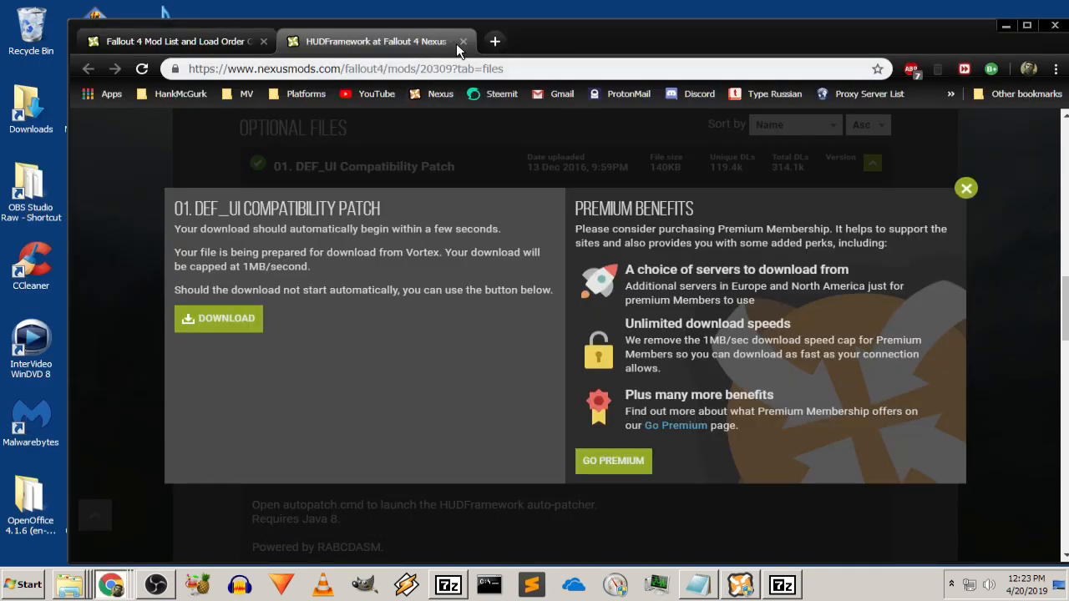
# Close the HUDFramework page and open the guide's Power Armor HoloHUD, Immersive HUD and Alex's Male First Person Camera Height Fix links in new tabs
pyautogui.click(964, 189)
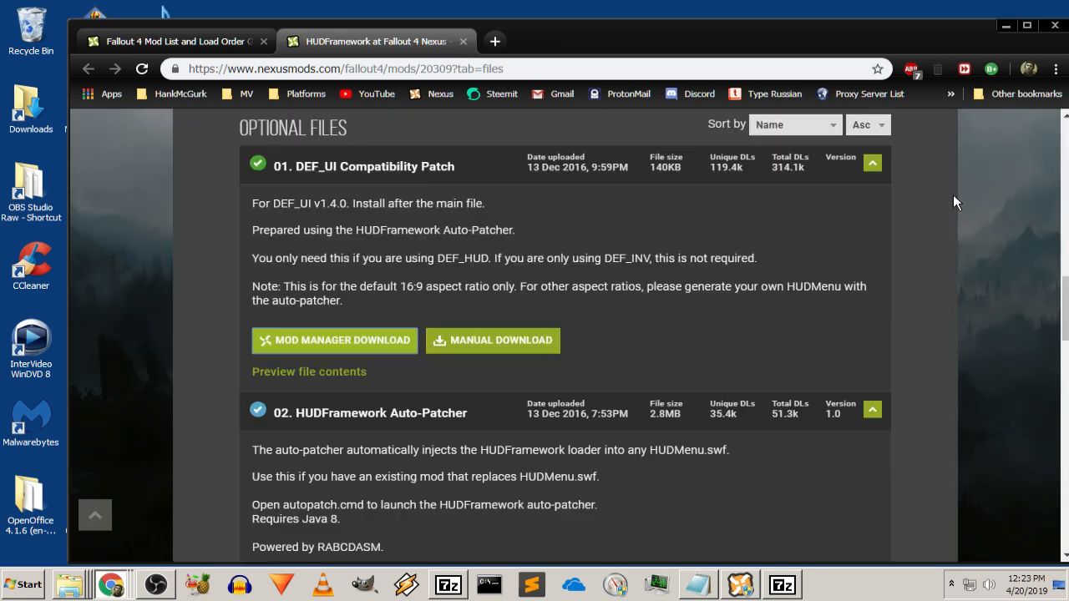
pyautogui.click(464, 41)
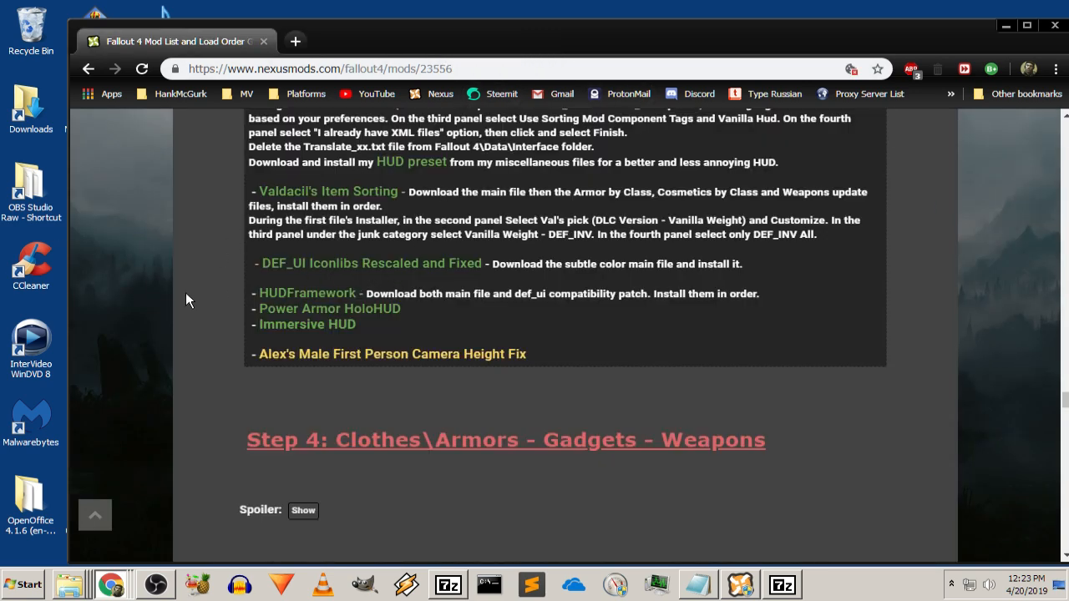
pyautogui.scroll(-1, 185, 301)
pyautogui.rightClick(293, 233)
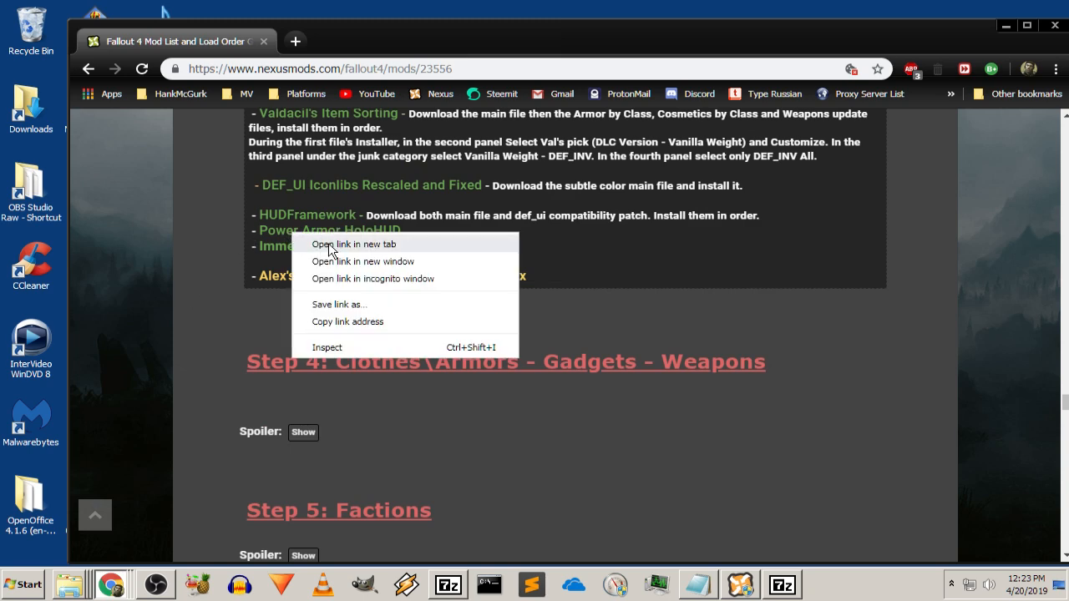
pyautogui.click(325, 247)
pyautogui.rightClick(332, 249)
pyautogui.click(341, 261)
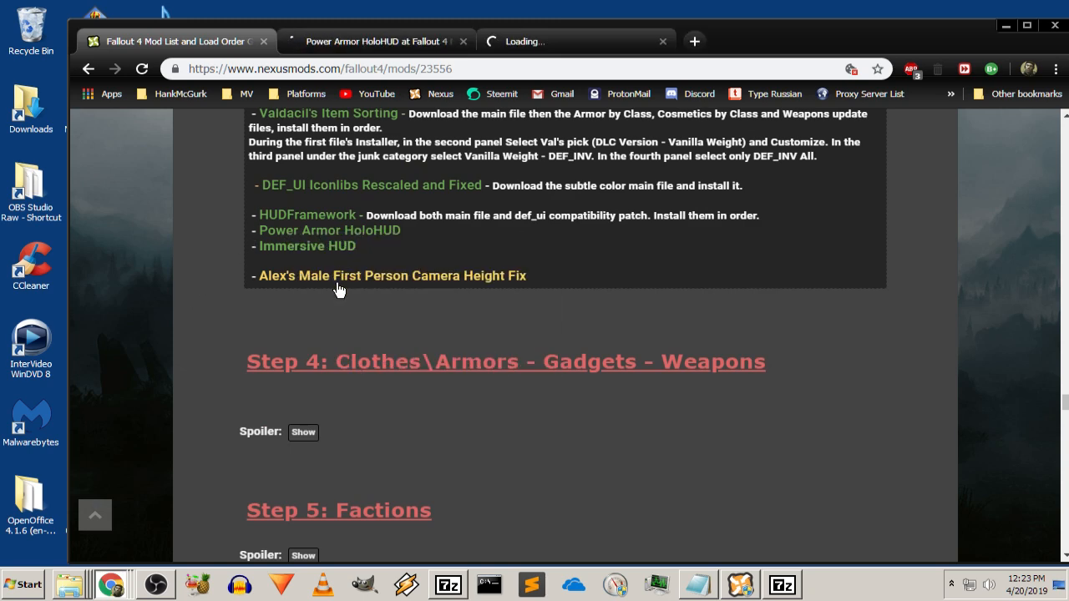
pyautogui.rightClick(339, 279)
pyautogui.click(350, 293)
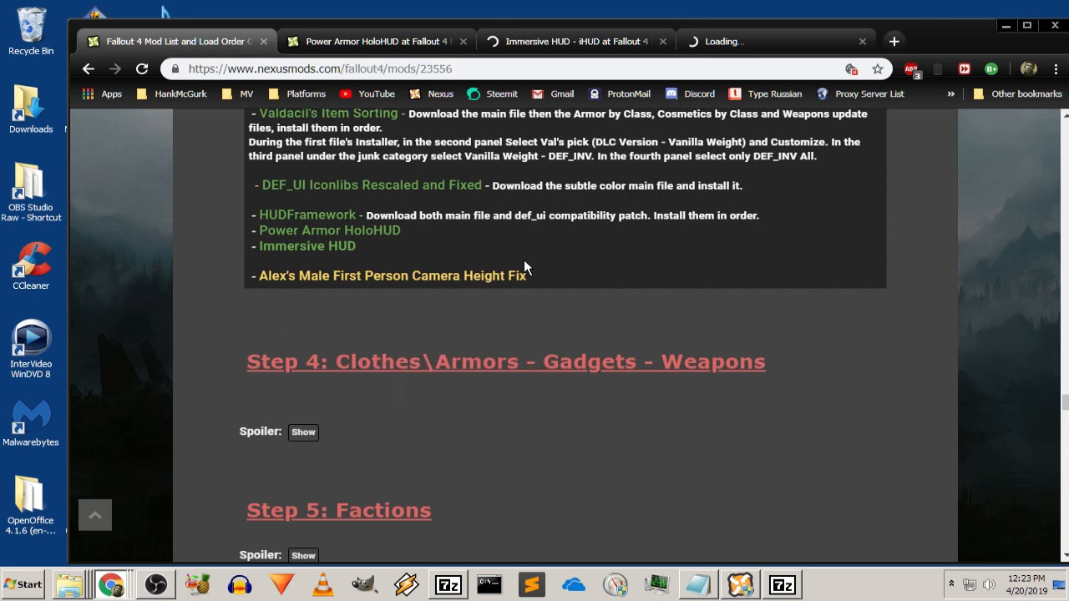
pyautogui.moveTo(577, 274); pyautogui.dragTo(151, 299)
pyautogui.click(187, 292)
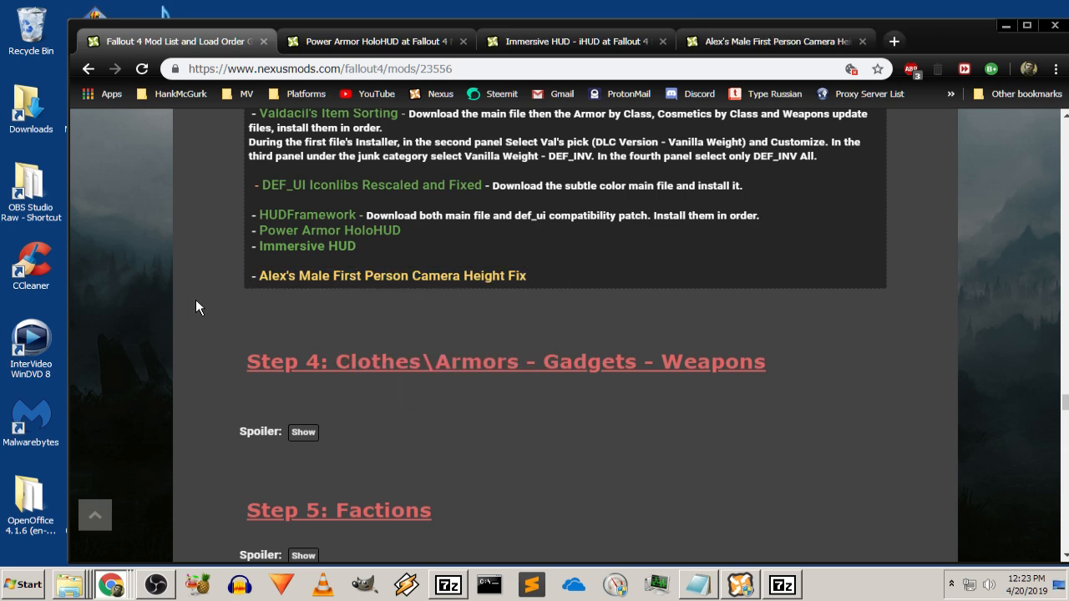
# Compare the Power Armor HoloHUD main files with the guide's entry to determine which version to download
pyautogui.scroll(2, 205, 325)
pyautogui.click(367, 40)
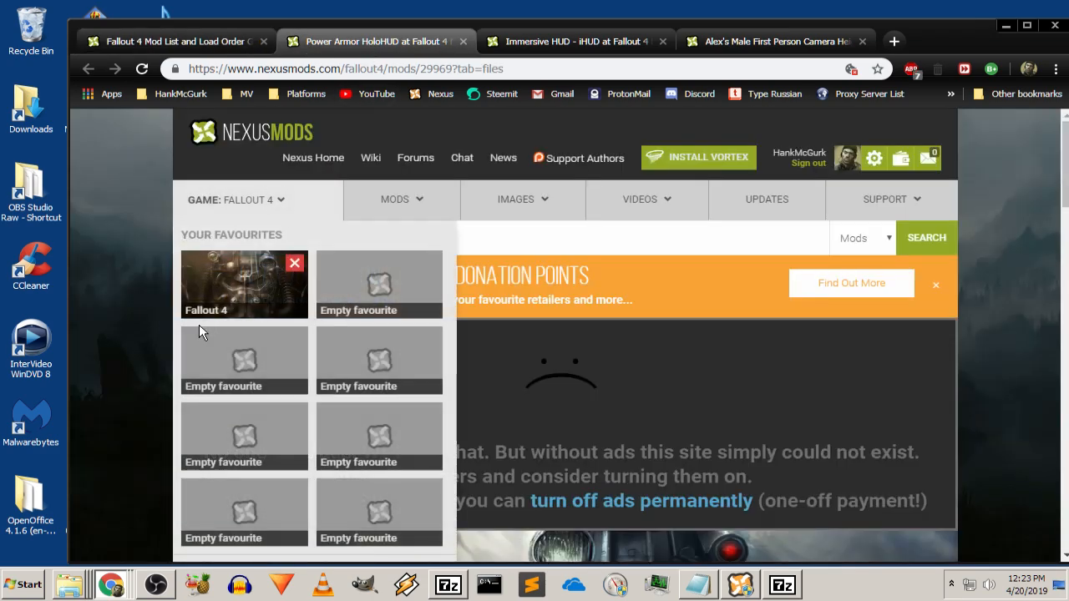
pyautogui.scroll(-9, 91, 312)
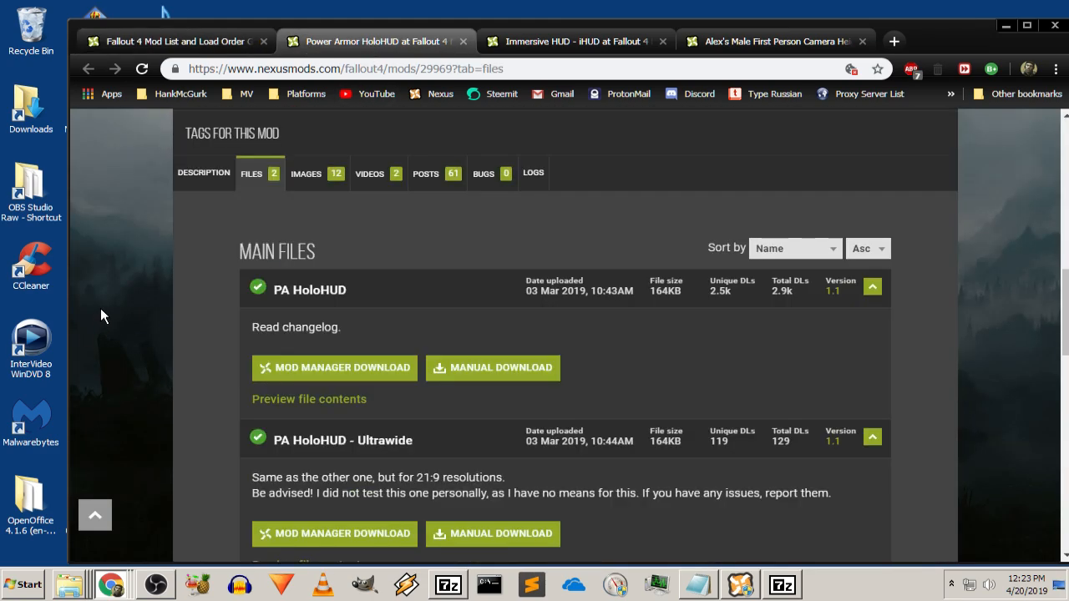
pyautogui.scroll(1, 102, 316)
pyautogui.click(178, 44)
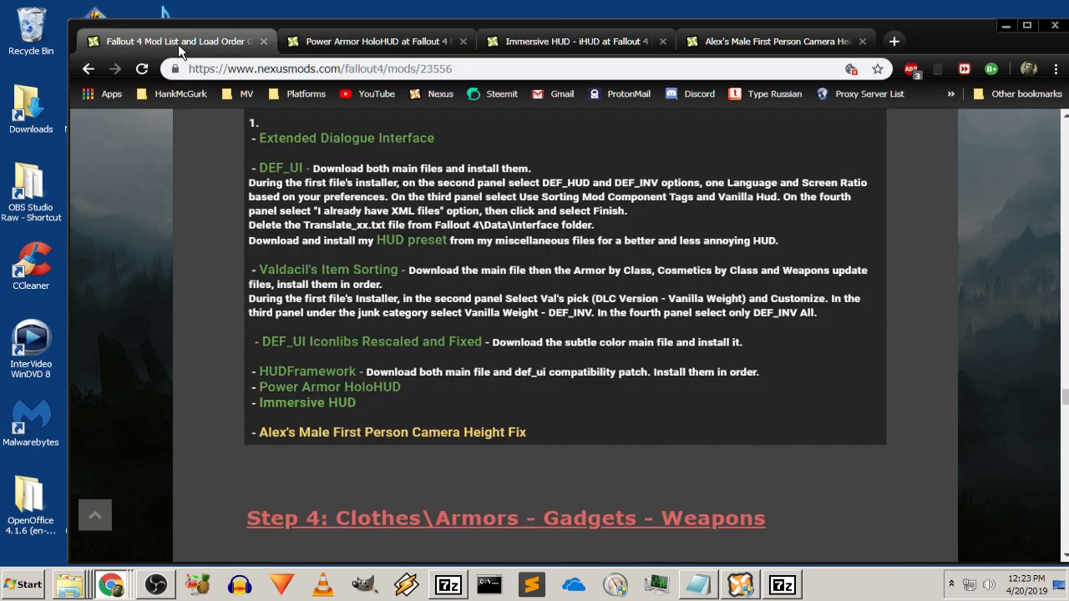
pyautogui.click(319, 40)
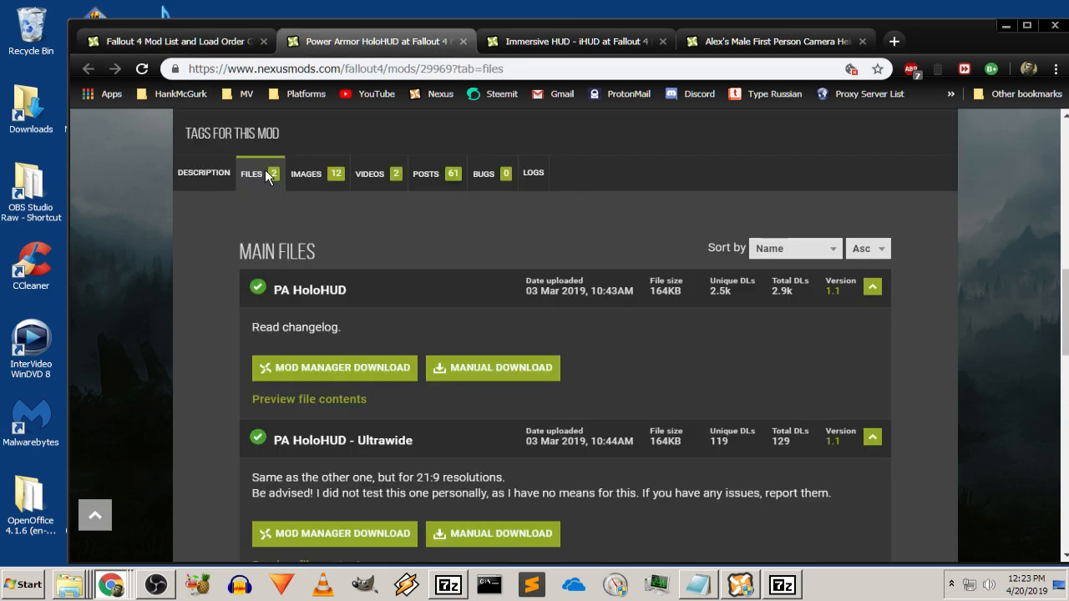
pyautogui.scroll(-3, 207, 230)
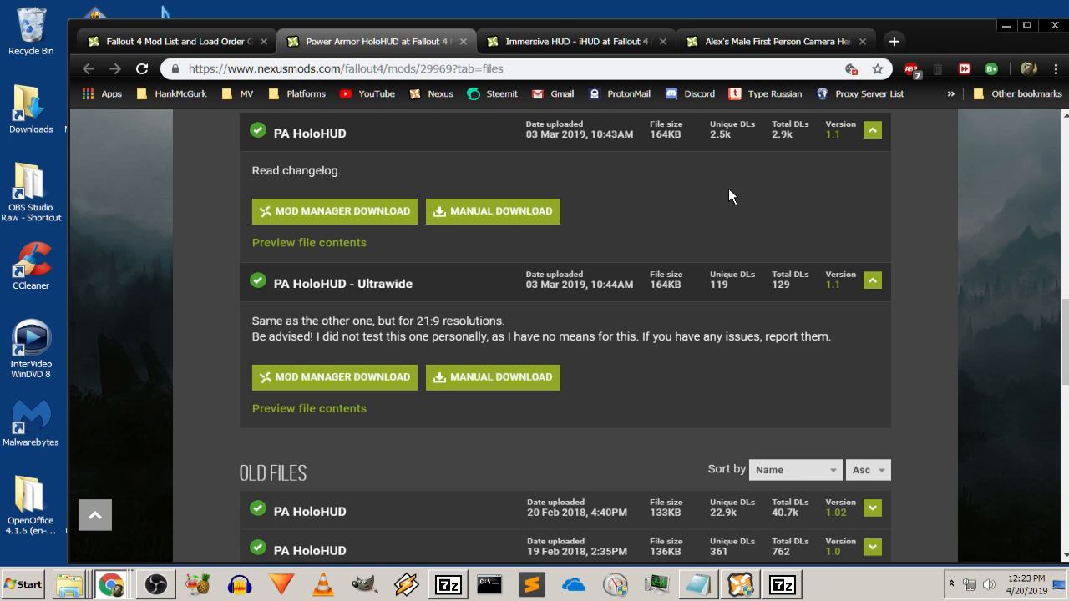
pyautogui.scroll(3, 202, 250)
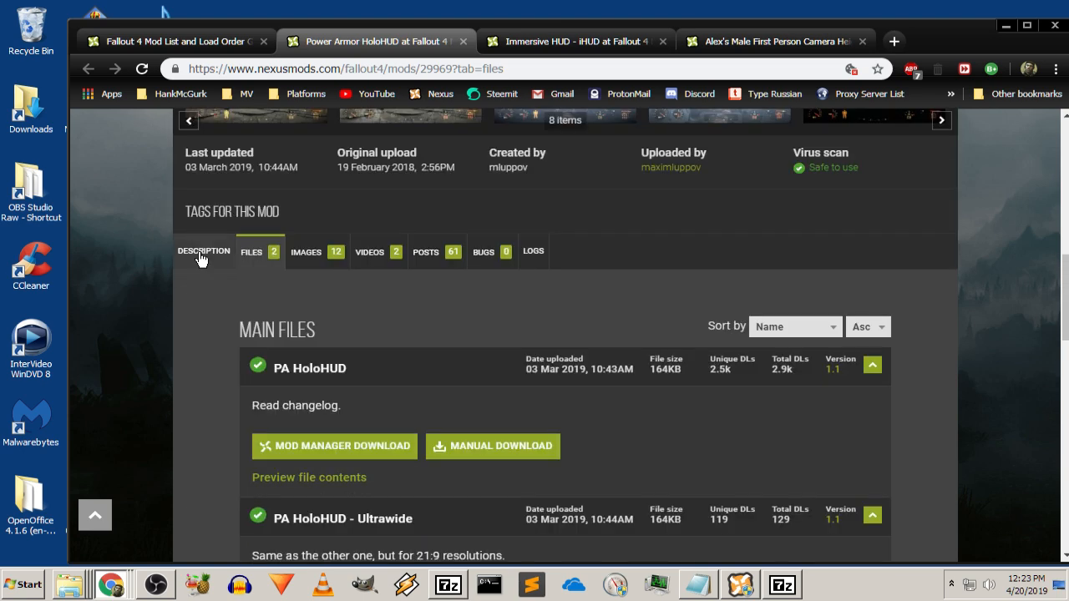
# Read the Power Armor HoloHUD description and changelogs, then return to the mod's files
pyautogui.click(202, 252)
pyautogui.scroll(-2, 155, 366)
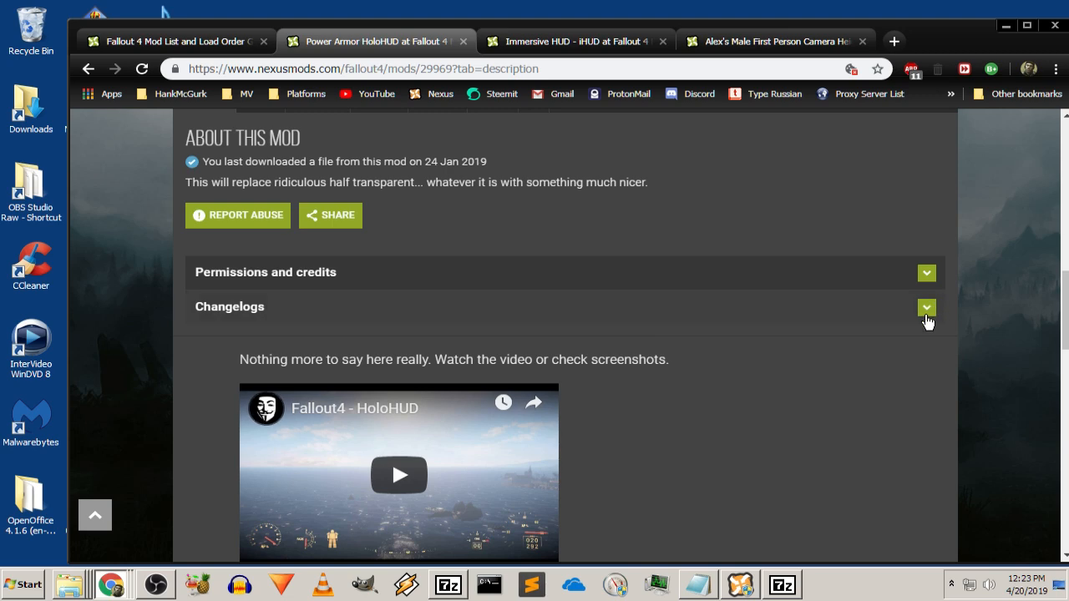
pyautogui.click(926, 308)
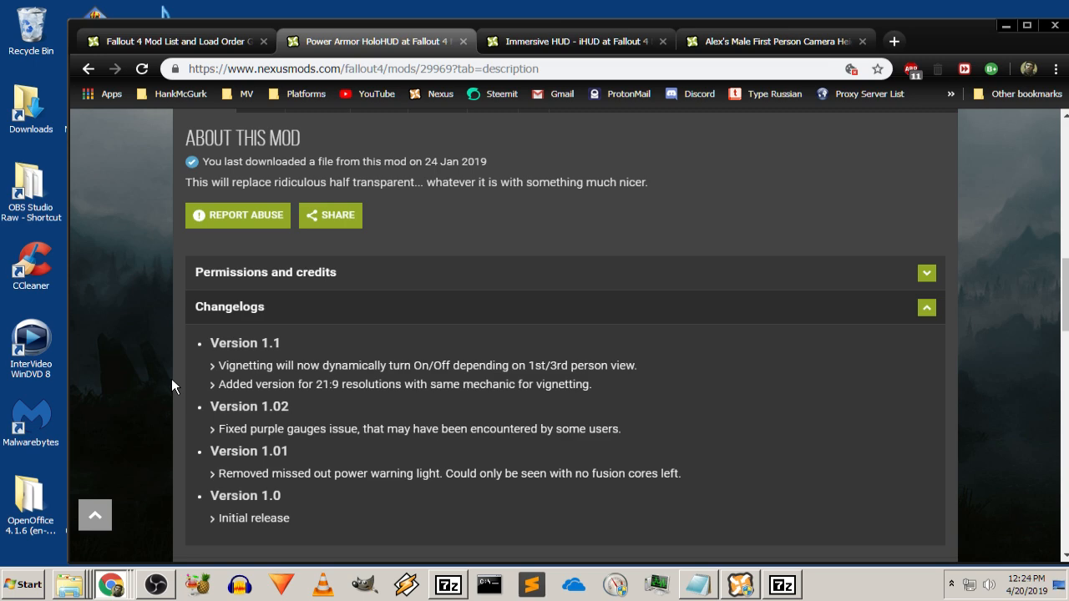
pyautogui.scroll(-6, 171, 379)
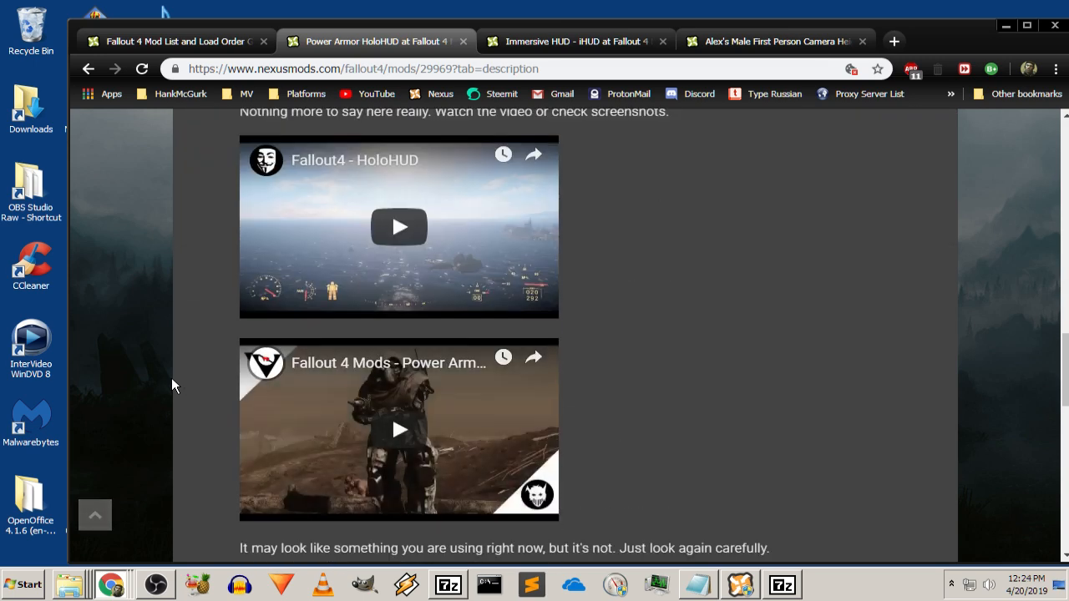
pyautogui.scroll(-2, 171, 380)
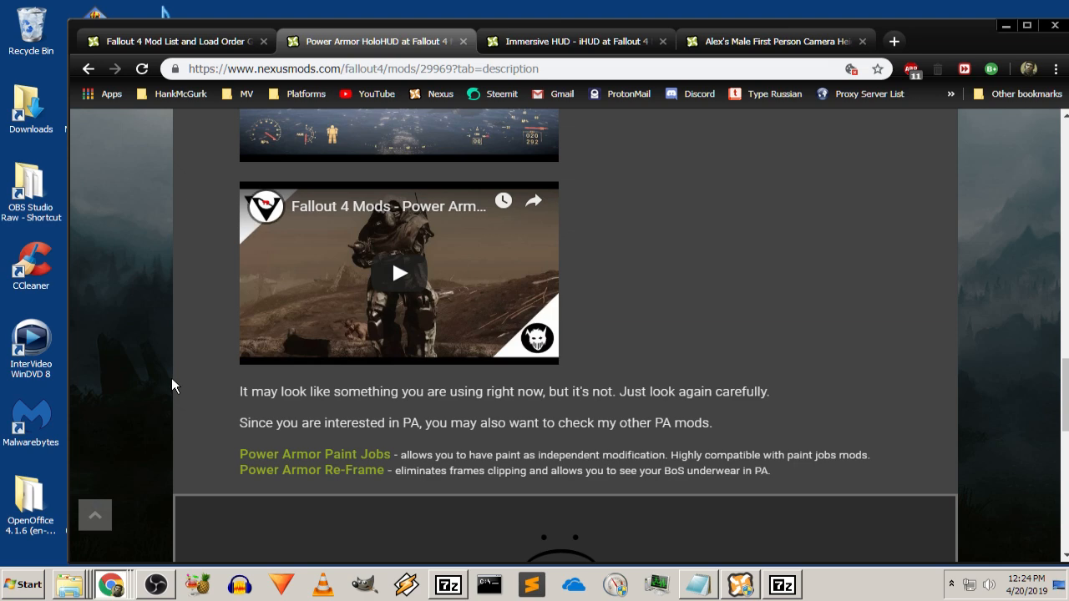
pyautogui.scroll(-2, 172, 378)
pyautogui.scroll(4, 171, 376)
pyautogui.scroll(10, 172, 380)
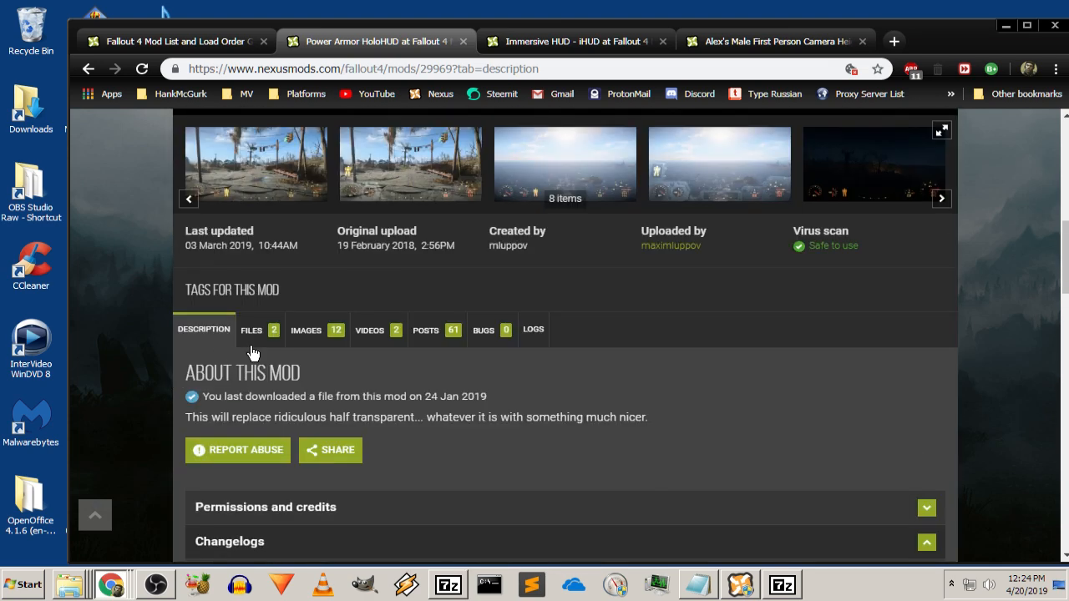
pyautogui.click(272, 336)
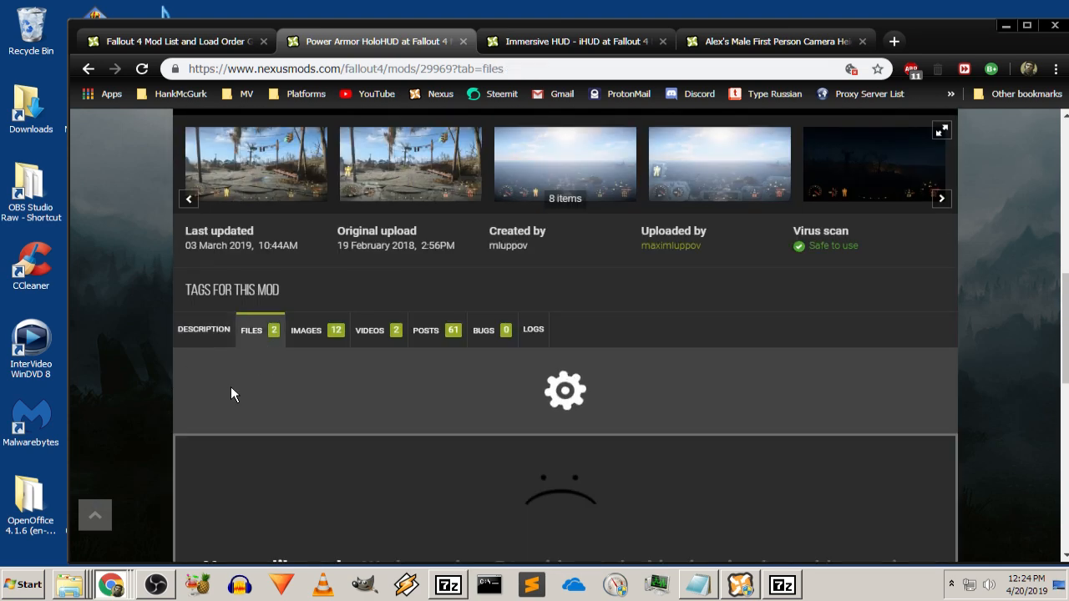
# Download the standard PA HoloHUD version 1.1 main file through the mod manager, then close the mod's page
pyautogui.scroll(-2, 220, 374)
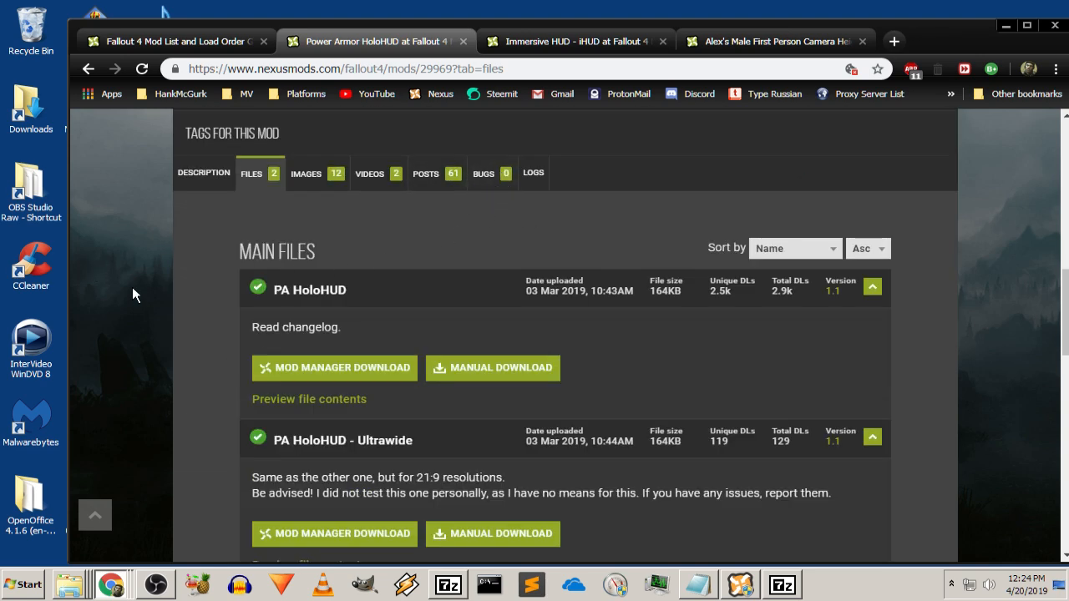
pyautogui.scroll(-1, 132, 294)
pyautogui.scroll(-1, 136, 294)
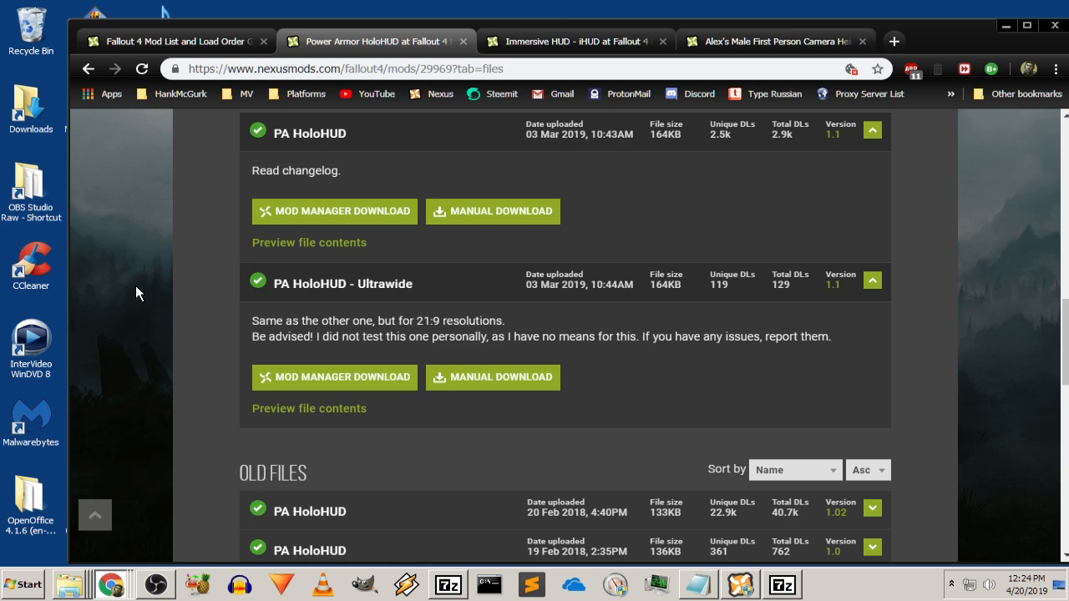
pyautogui.click(338, 214)
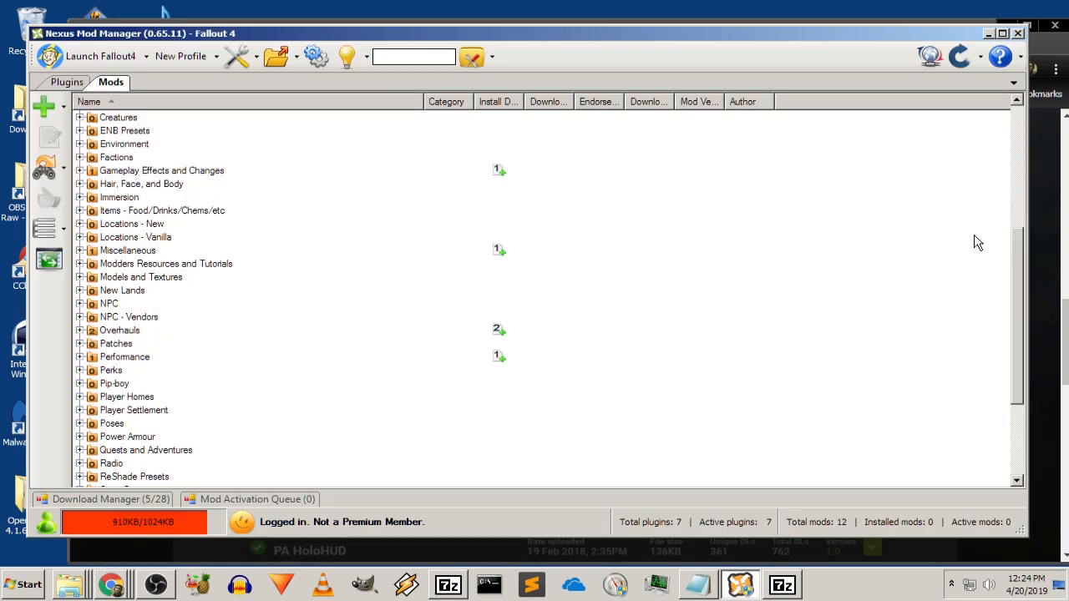
pyautogui.click(988, 34)
pyautogui.click(966, 188)
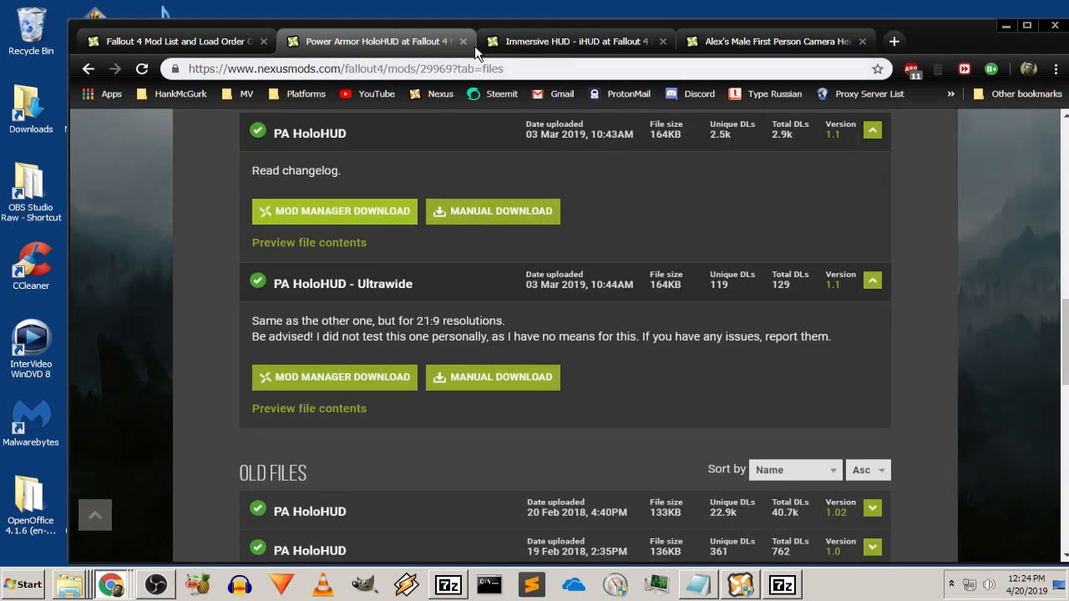
pyautogui.click(464, 42)
# Download the Immersive HUD - iHUD version 3.0 main file through the mod manager, then close the mod's page
pyautogui.click(144, 41)
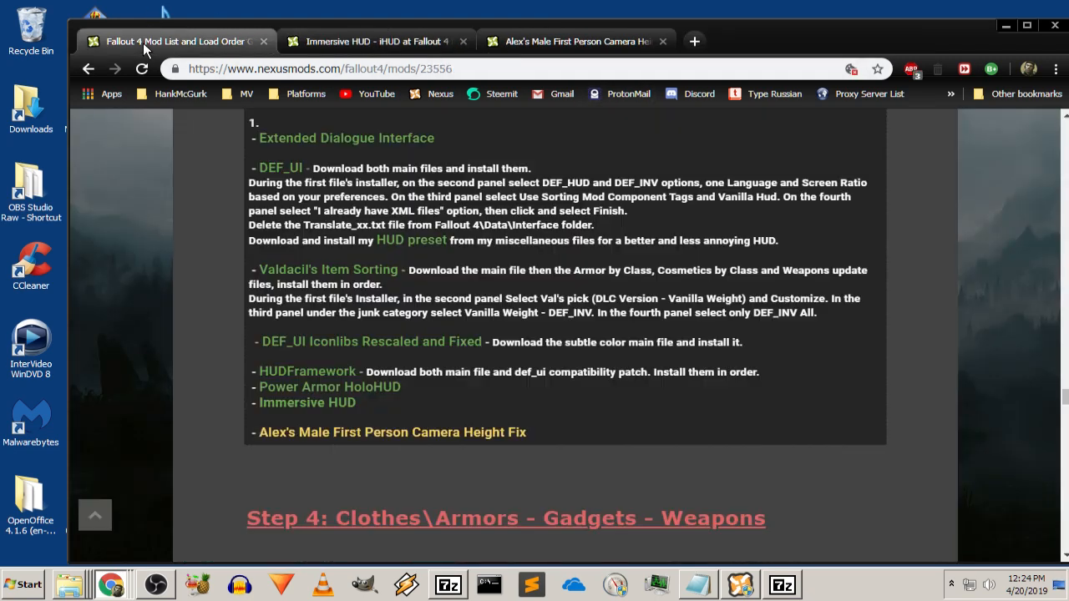
pyautogui.click(353, 39)
pyautogui.scroll(-10, 166, 275)
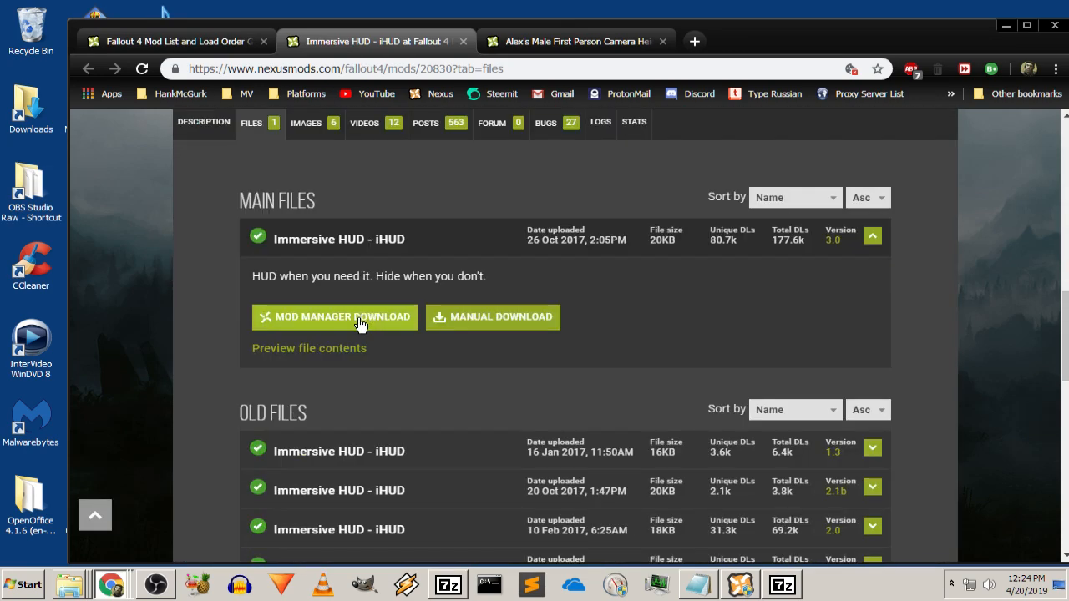
pyautogui.click(358, 324)
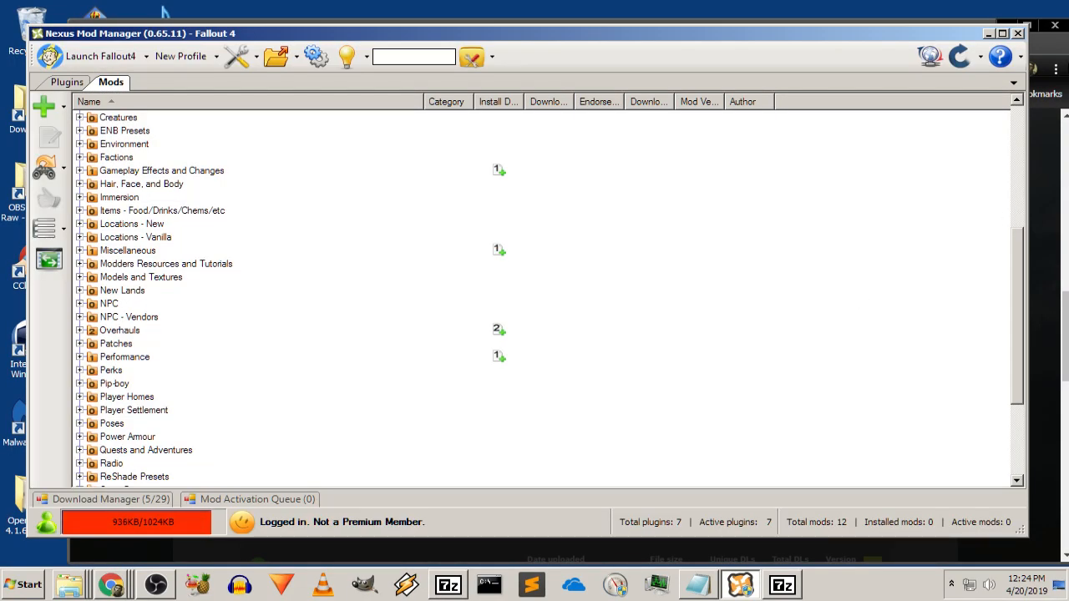
pyautogui.click(988, 33)
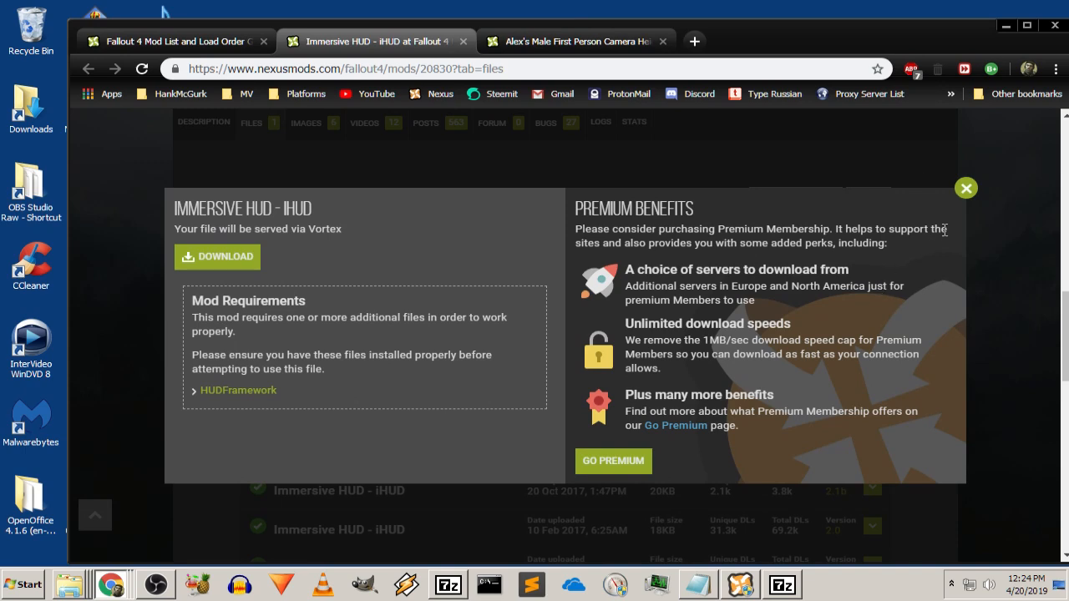
pyautogui.click(967, 188)
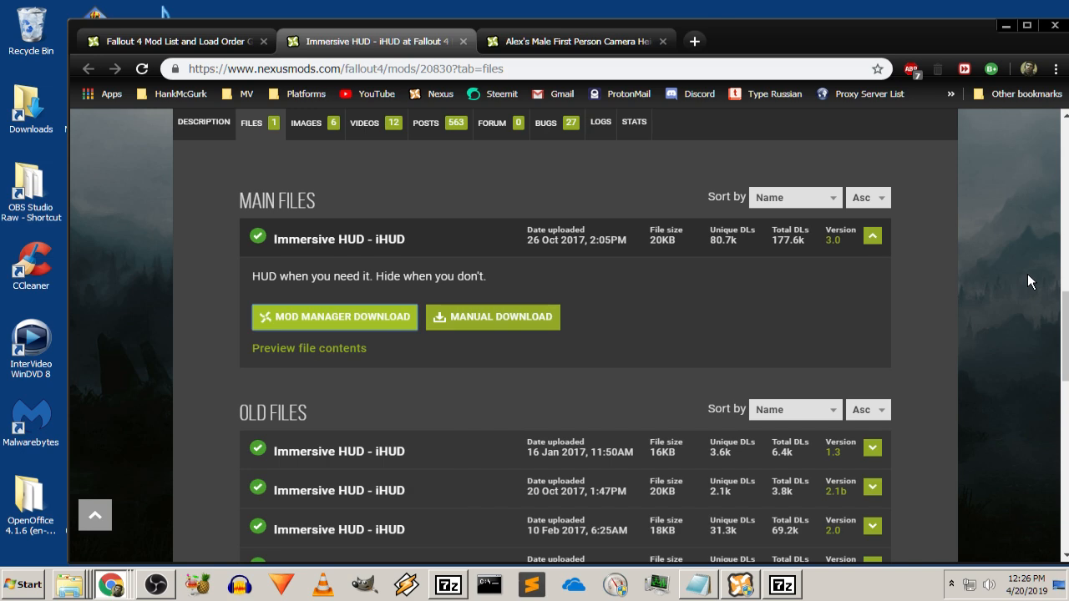
pyautogui.scroll(2, 1020, 362)
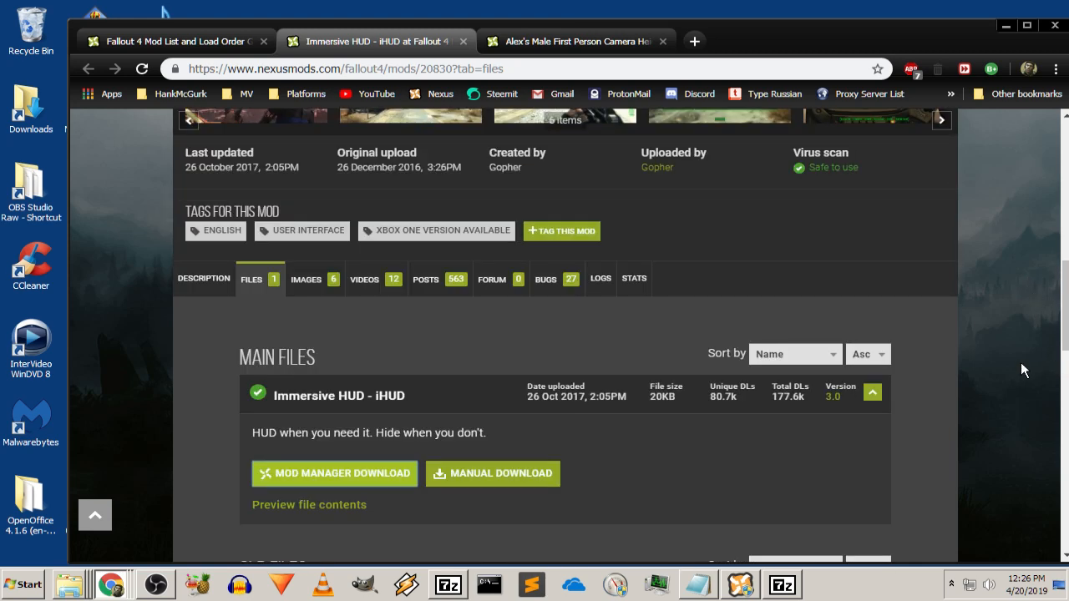
pyautogui.scroll(1, 1020, 370)
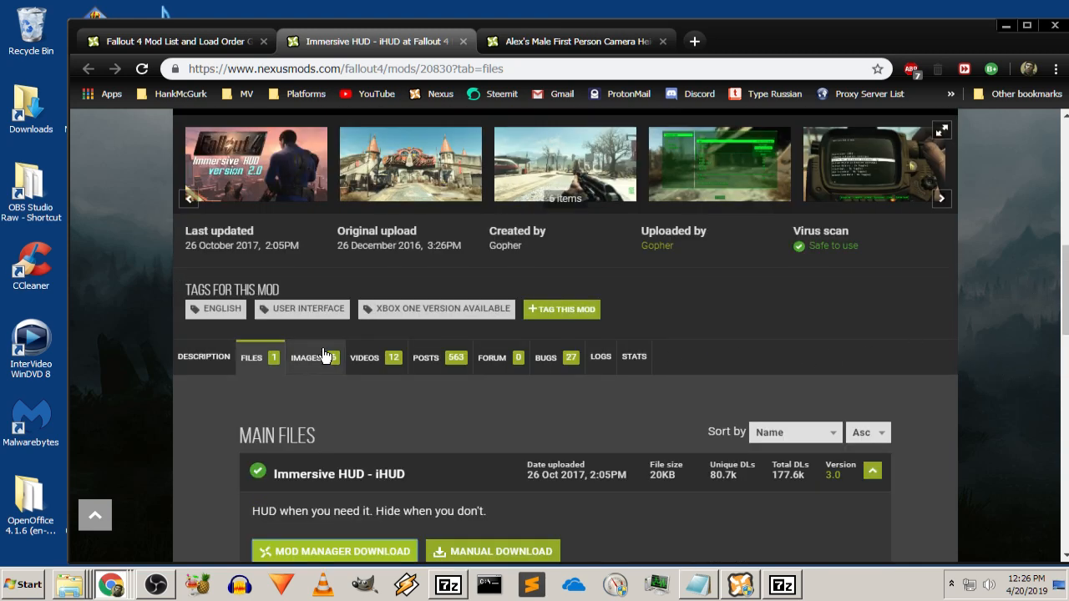
pyautogui.scroll(2, 491, 109)
pyautogui.click(464, 41)
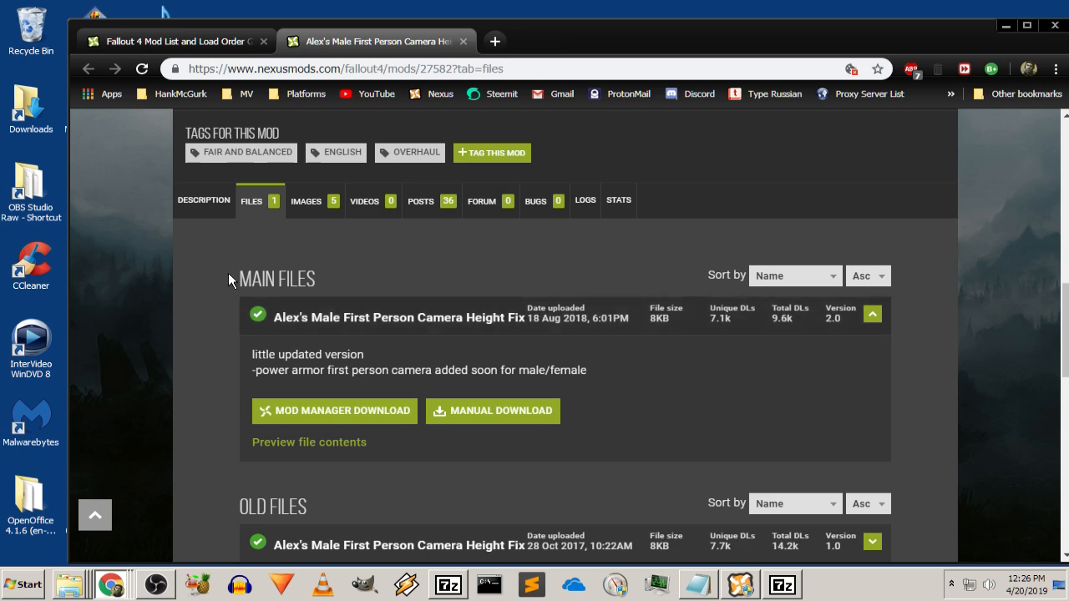
# Download Alex's Male First Person Camera Height Fix version 2.0 through the mod manager and check the download queue
pyautogui.scroll(-1, 189, 336)
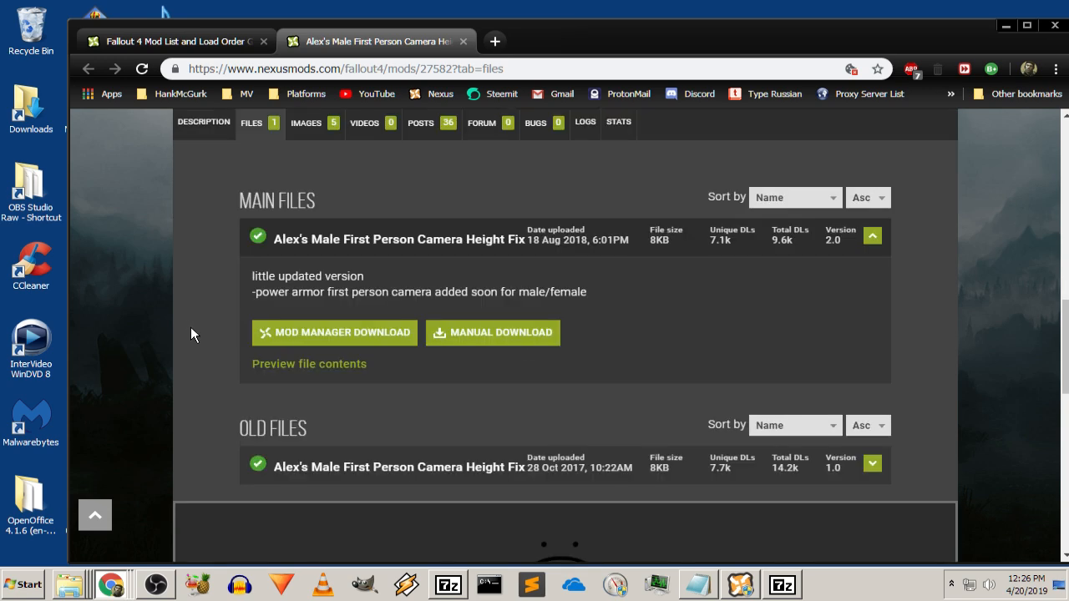
pyautogui.click(309, 335)
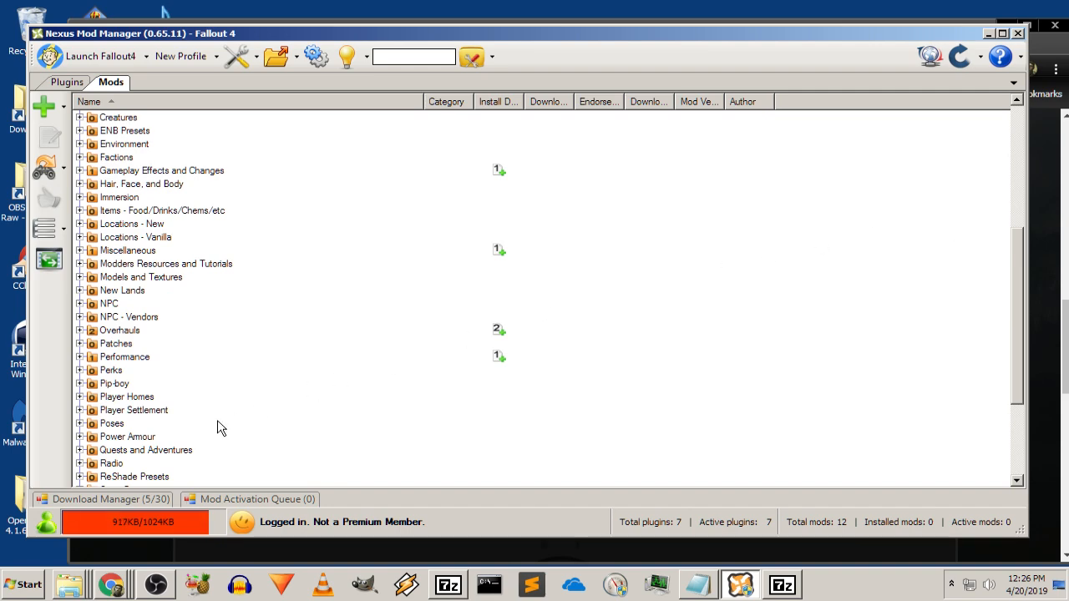
pyautogui.click(148, 500)
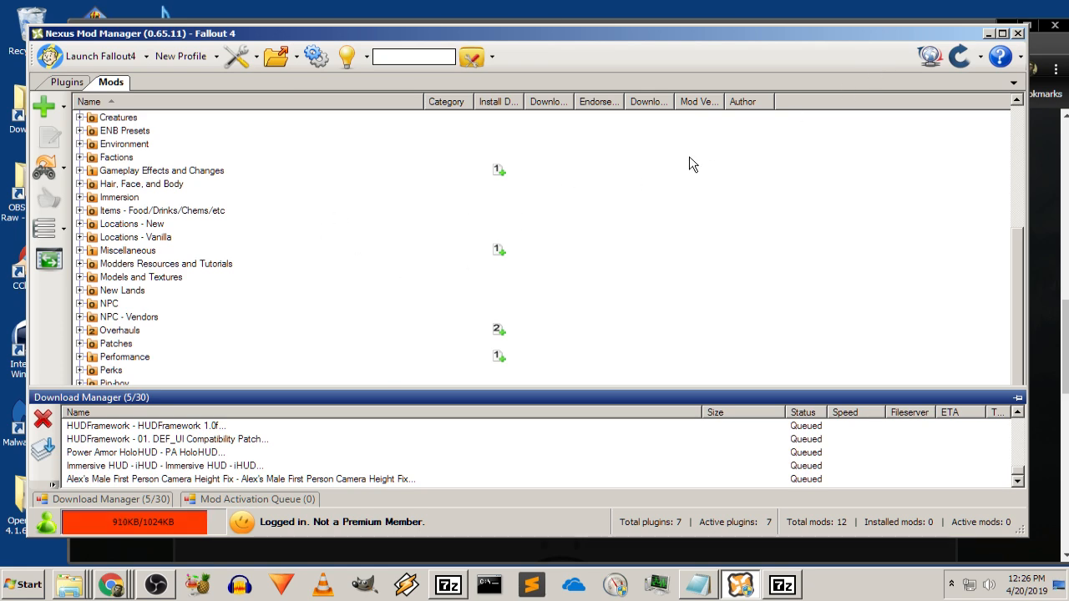
pyautogui.click(987, 35)
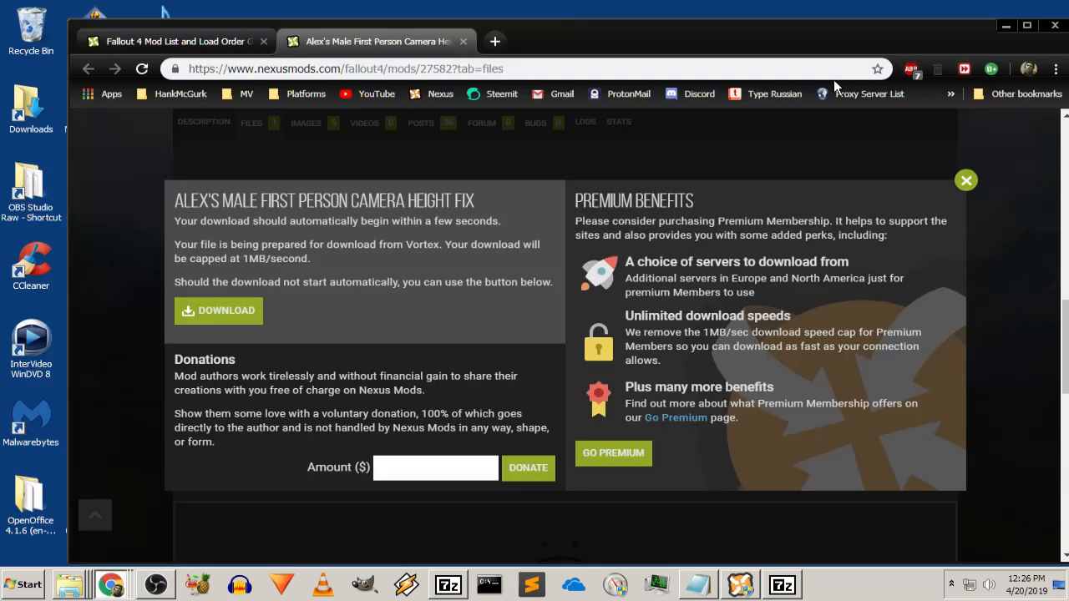
pyautogui.click(966, 180)
pyautogui.scroll(4, 960, 339)
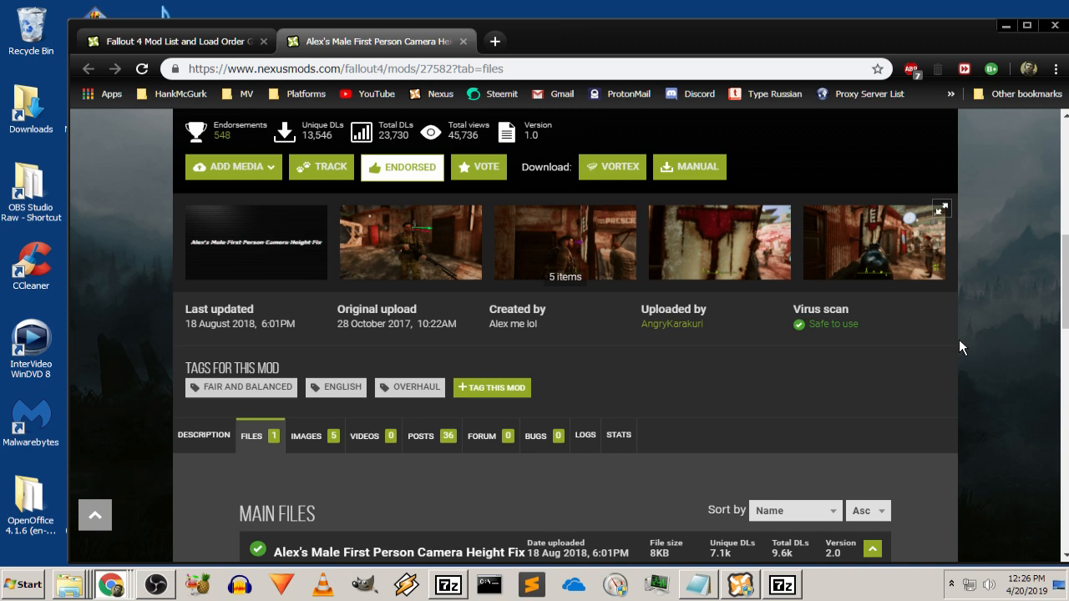
pyautogui.scroll(5, 957, 359)
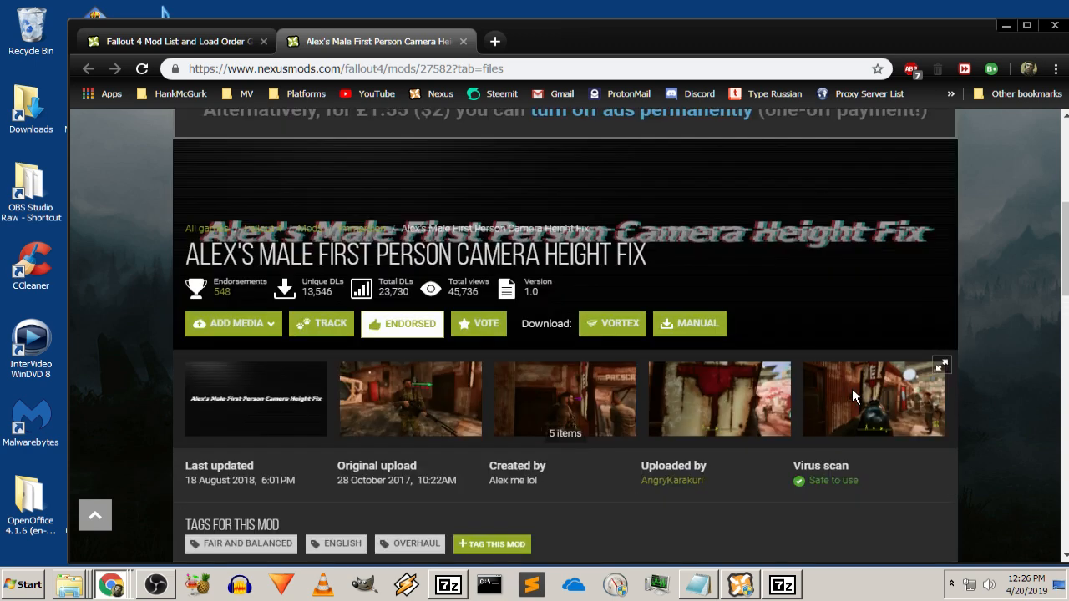
pyautogui.scroll(2, 913, 331)
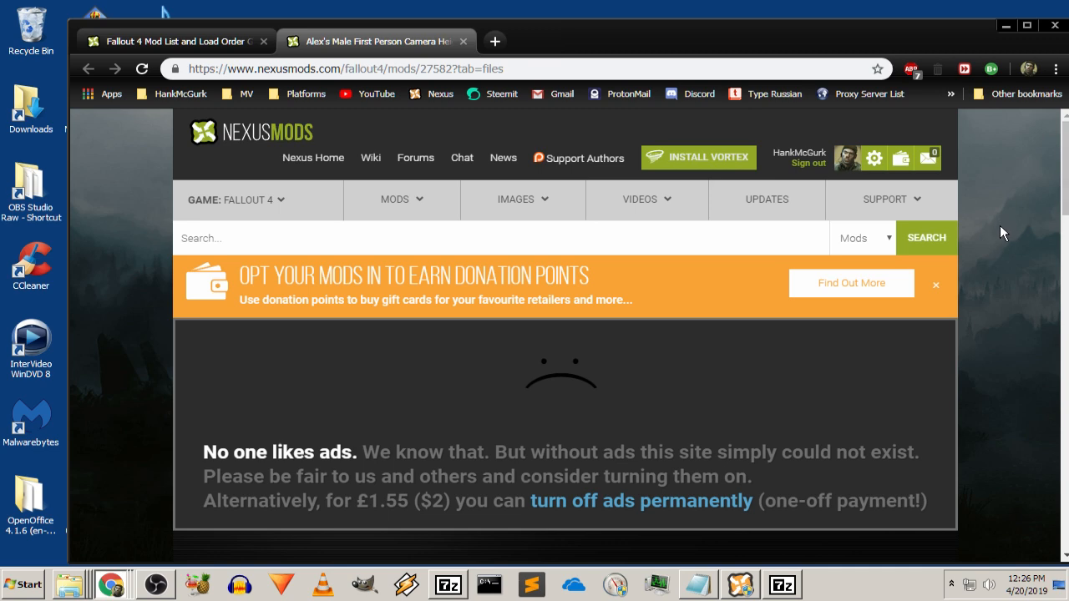
# Review the guide's Step 3 UI/HUD & Camera section and check the progress of the texture archive extraction
pyautogui.moveTo(514, 200)
pyautogui.click(190, 48)
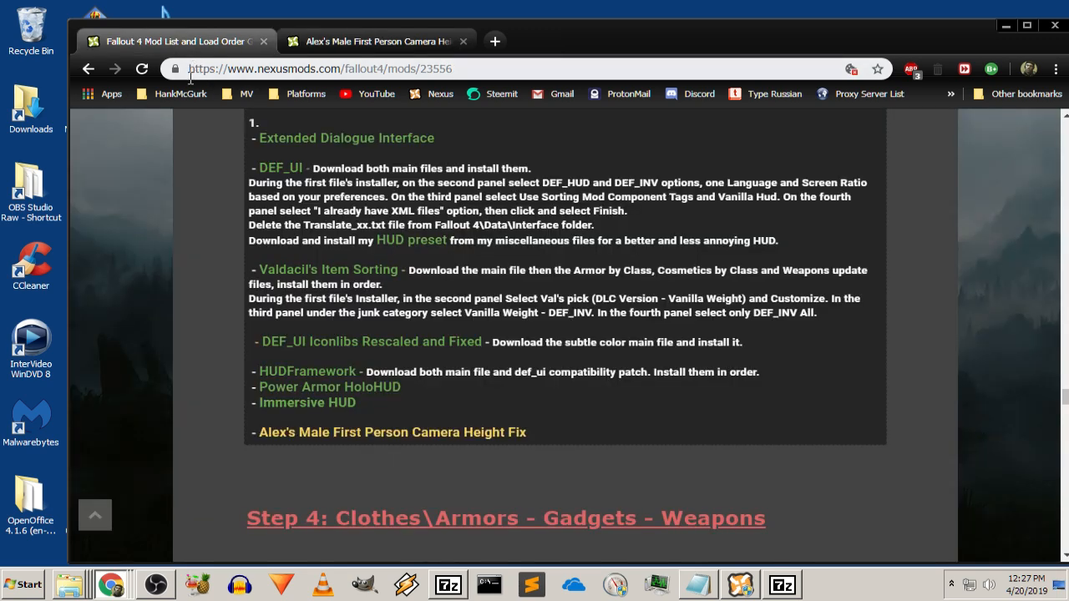
pyautogui.scroll(-2, 218, 297)
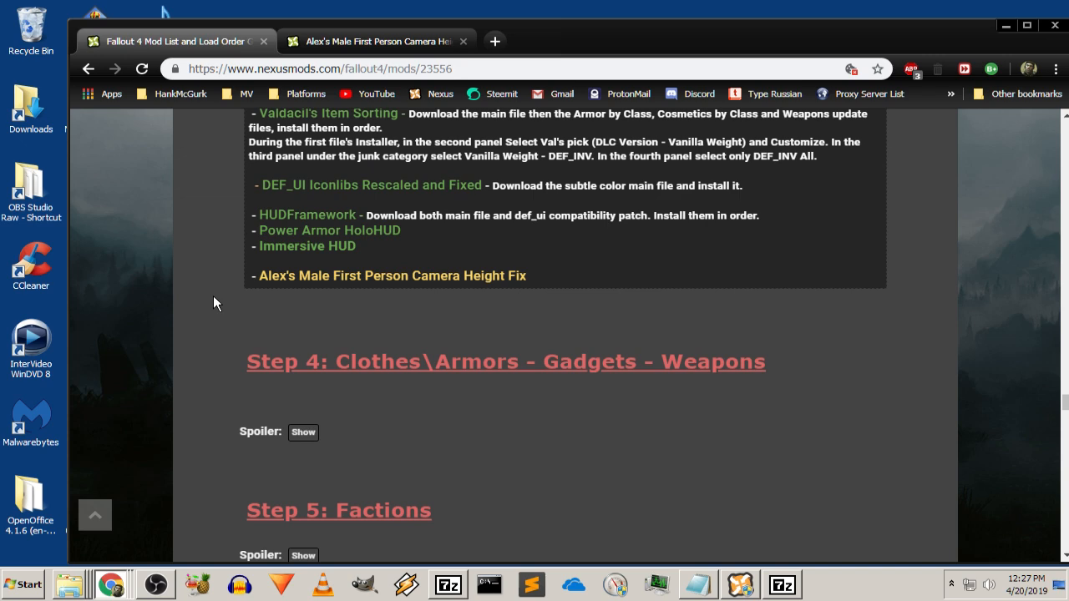
pyautogui.scroll(3, 213, 295)
pyautogui.scroll(1, 215, 294)
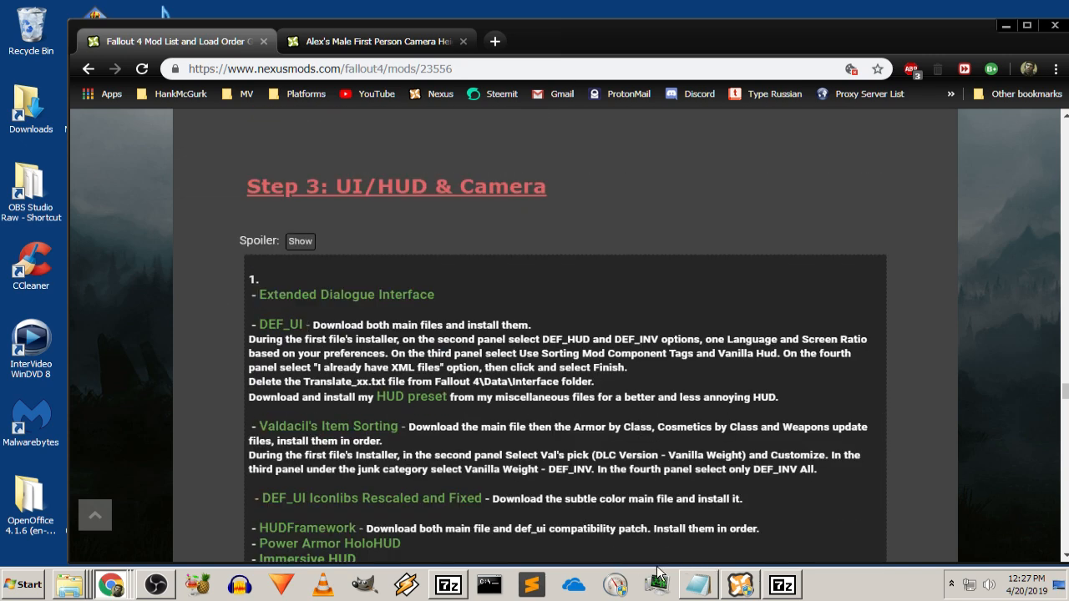
pyautogui.click(783, 585)
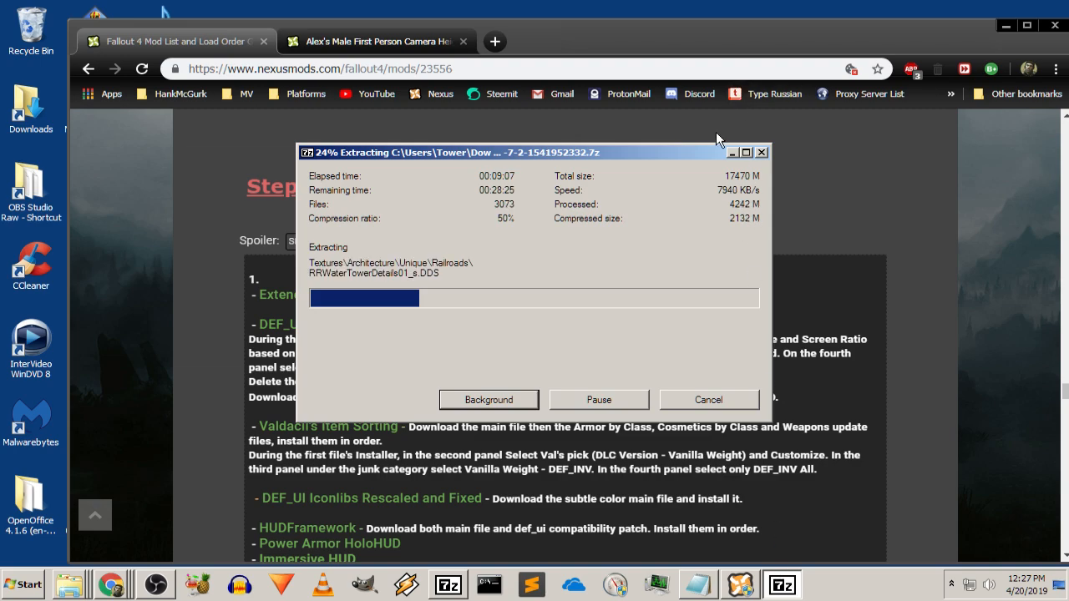
pyautogui.click(731, 154)
pyautogui.scroll(-2, 668, 157)
pyautogui.scroll(7, 618, 144)
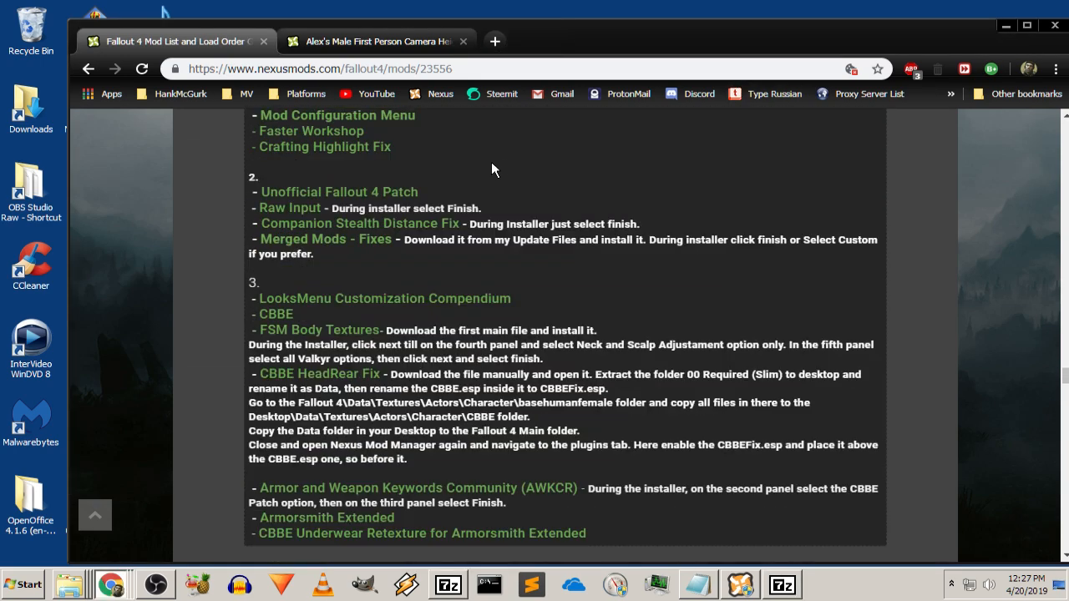
# Open the account's own uploaded Fallout 4 images and view the MAC 11 Suppressed image
pyautogui.click(418, 41)
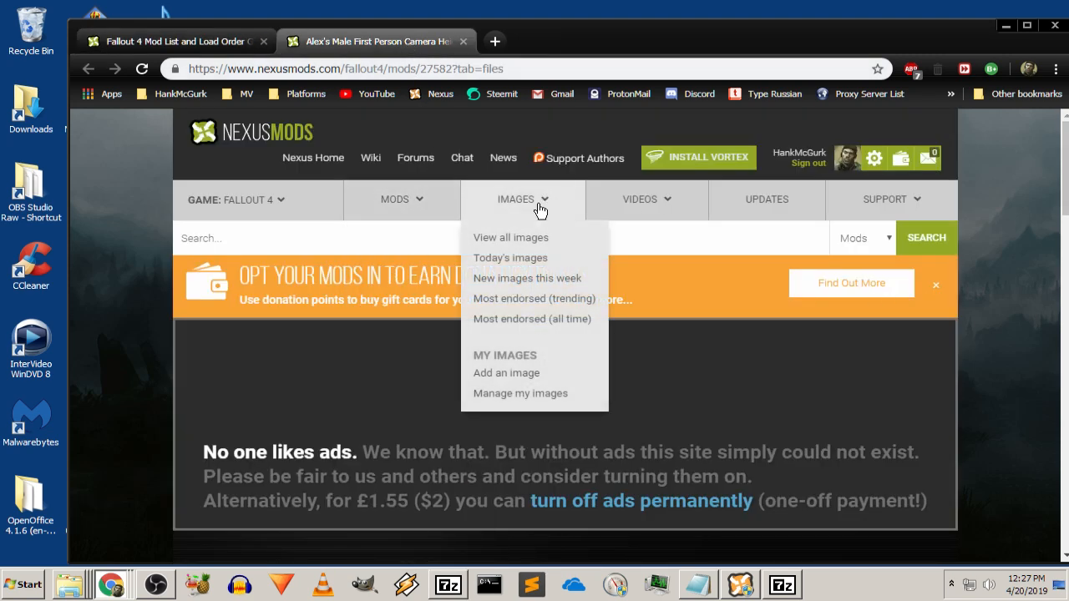
pyautogui.click(522, 397)
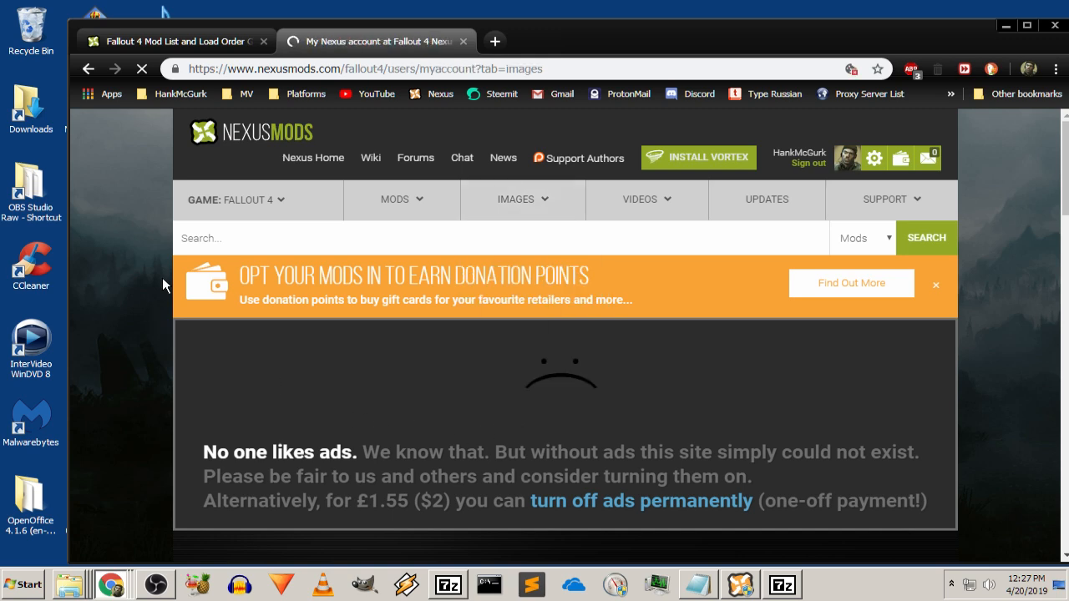
pyautogui.scroll(-7, 149, 313)
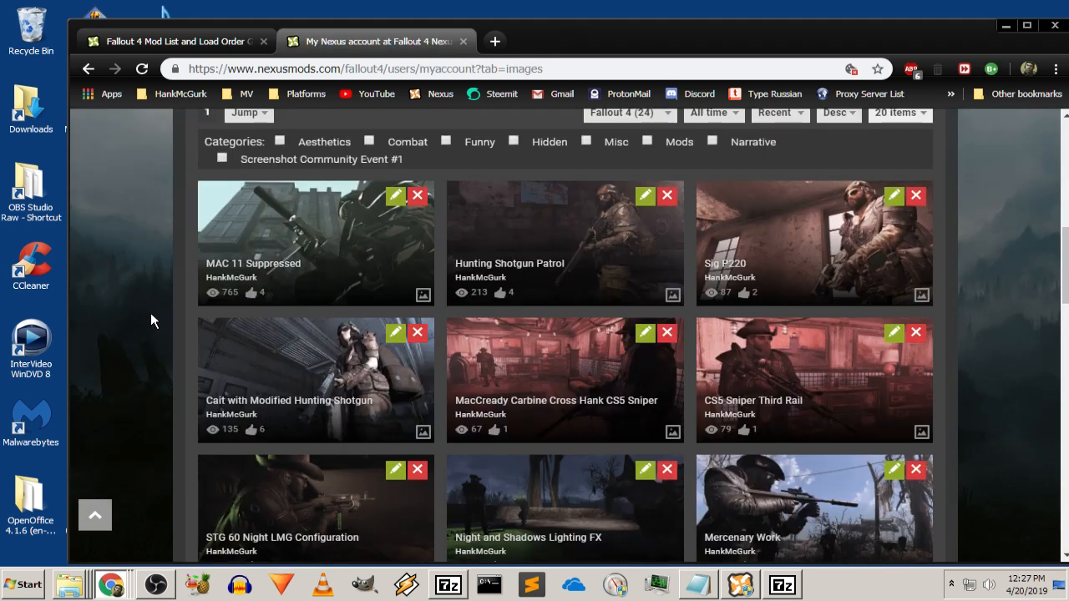
pyautogui.click(375, 281)
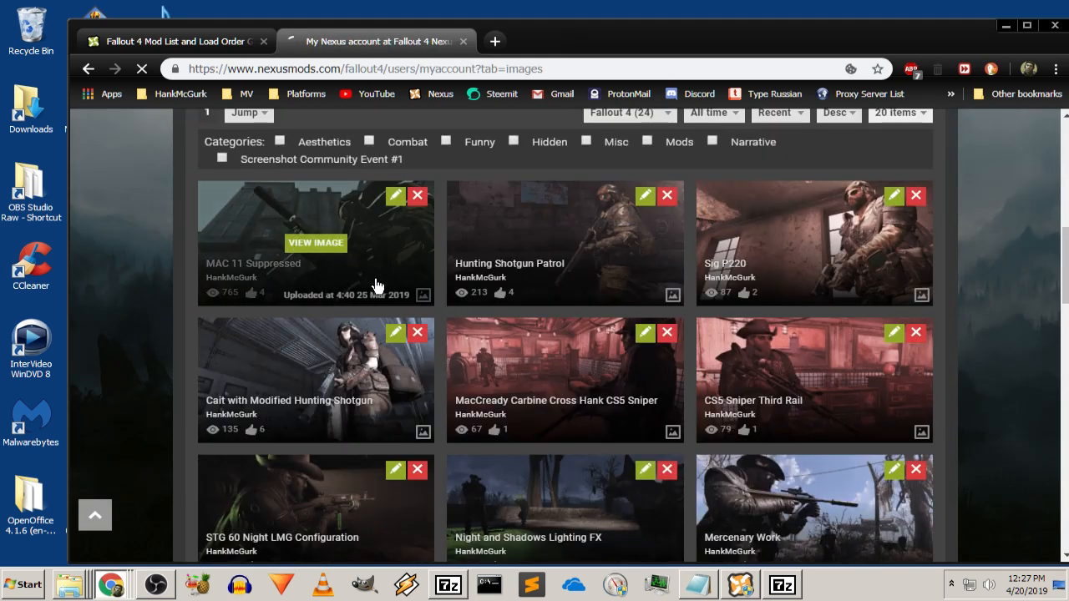
pyautogui.scroll(-7, 551, 310)
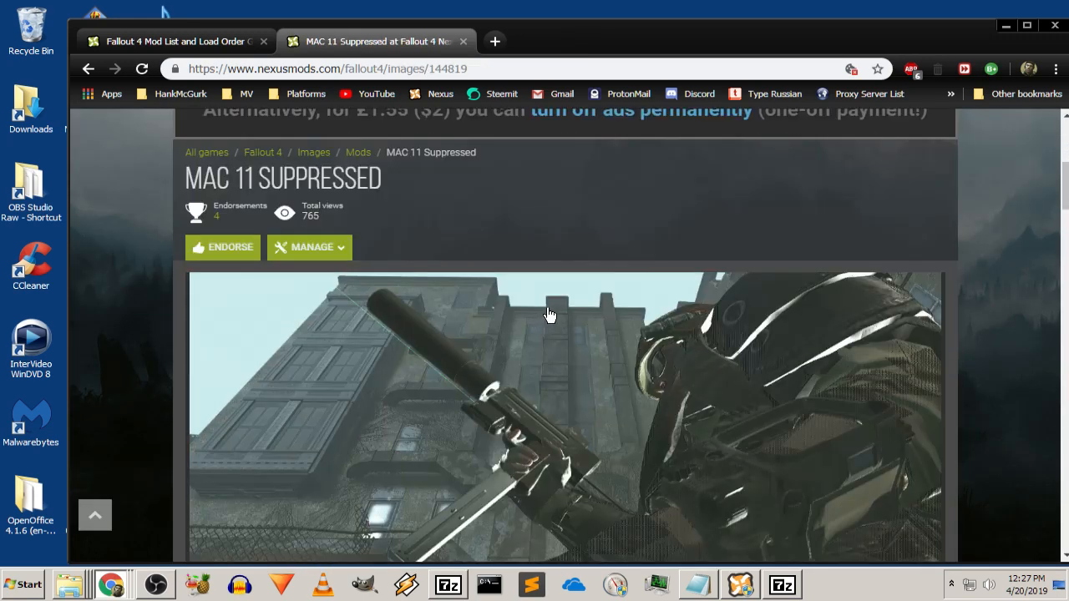
# Maximize the browser window and examine the MAC 11 Suppressed screenshot
pyautogui.click(1027, 26)
pyautogui.scroll(1, 826, 364)
pyautogui.scroll(-1, 827, 363)
pyautogui.scroll(1, 556, 402)
pyautogui.scroll(-1, 994, 336)
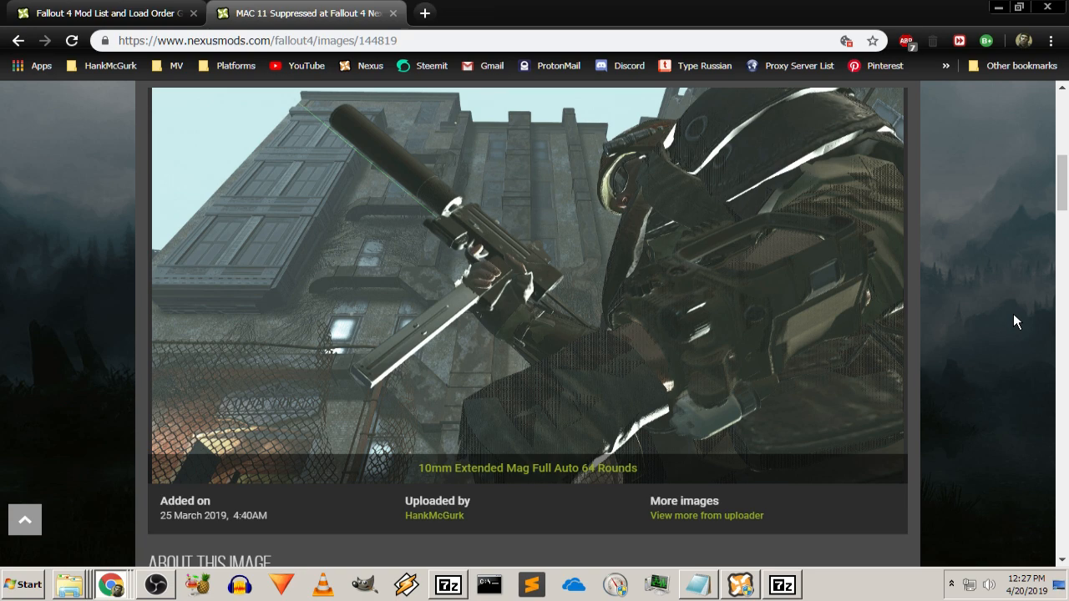
pyautogui.scroll(1, 1015, 321)
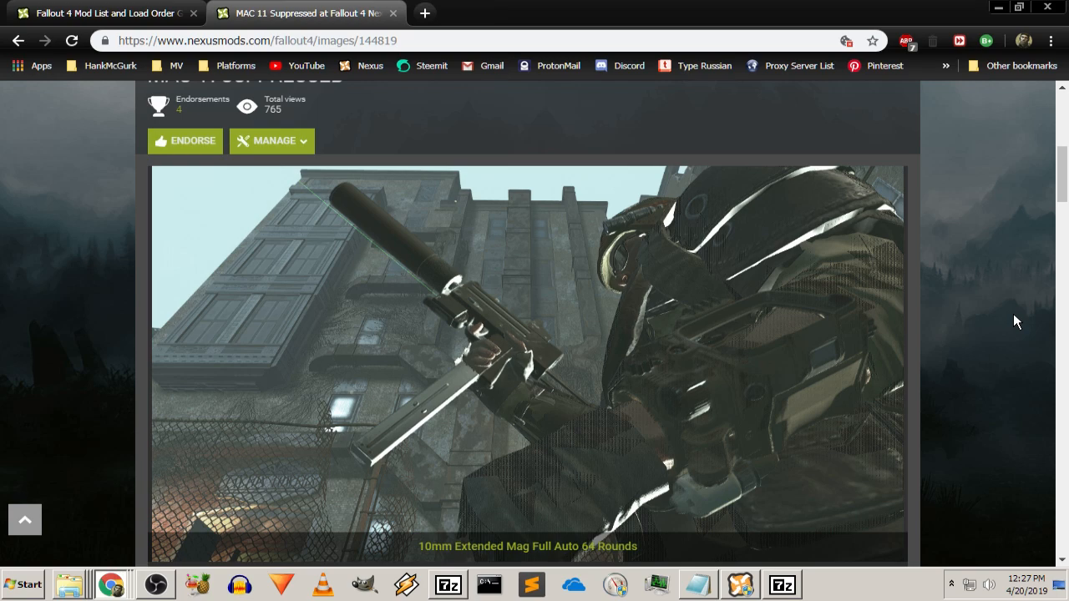
pyautogui.scroll(-2, 940, 286)
pyautogui.scroll(2, 952, 284)
pyautogui.scroll(-1, 961, 292)
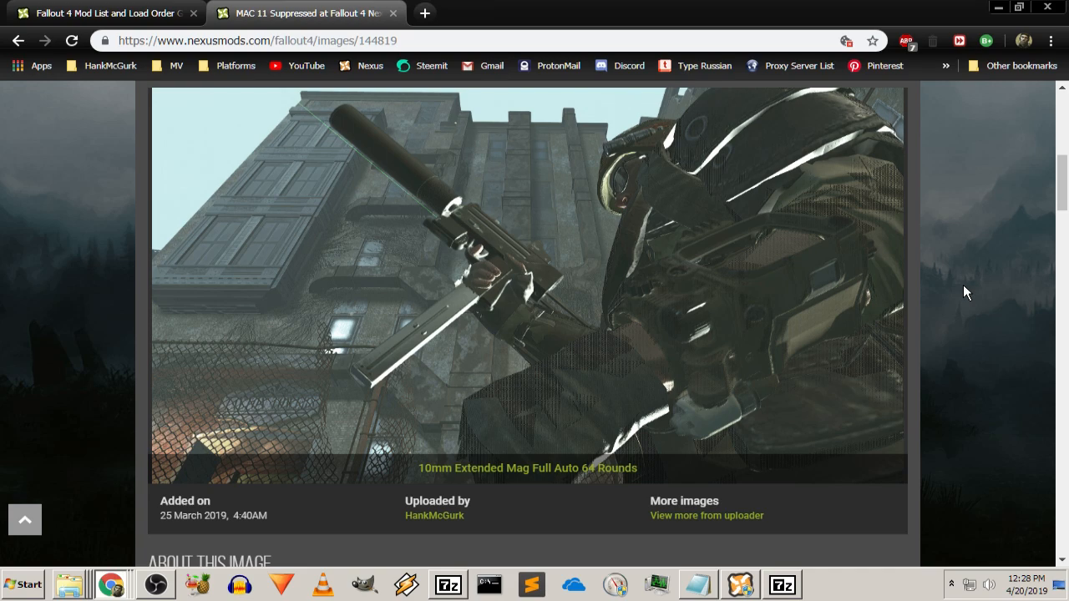
# Read the mod list in the image's description, from the Main Repack entries through the Additional Weapons
pyautogui.scroll(-3, 964, 287)
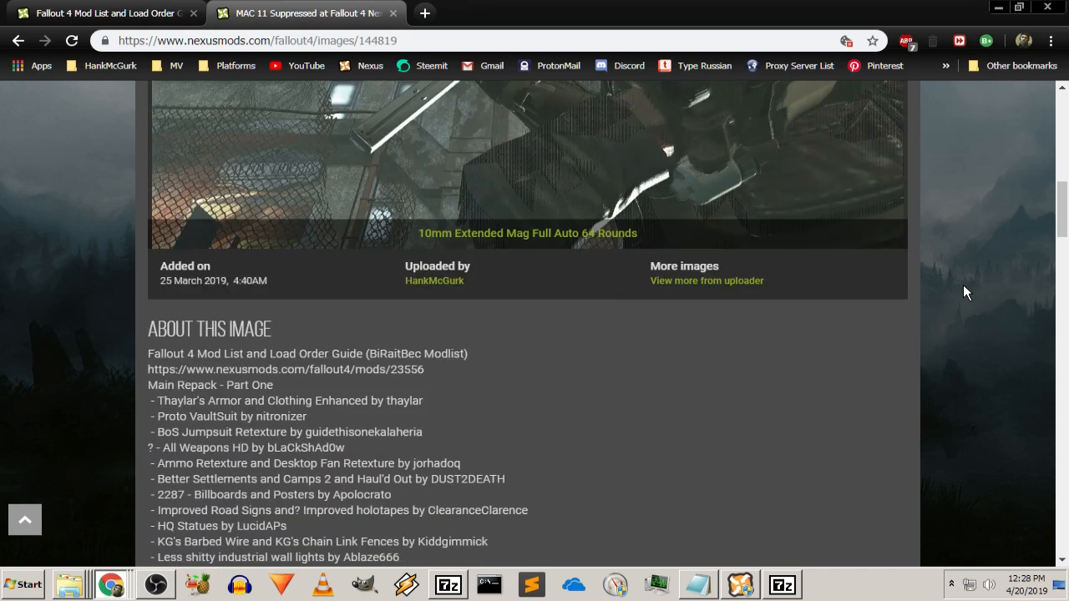
pyautogui.scroll(-1, 964, 292)
pyautogui.moveTo(187, 278); pyautogui.dragTo(315, 342)
pyautogui.click(324, 354)
pyautogui.scroll(-7, 326, 356)
pyautogui.scroll(-16, 328, 356)
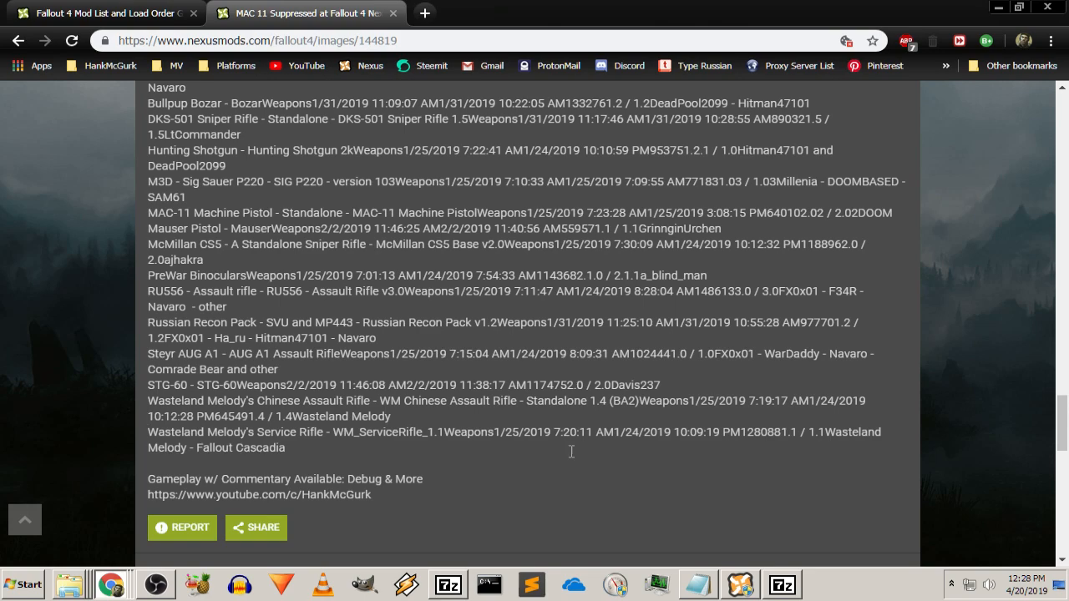
pyautogui.scroll(-1, 602, 450)
pyautogui.scroll(-4, 427, 435)
pyautogui.scroll(12, 426, 435)
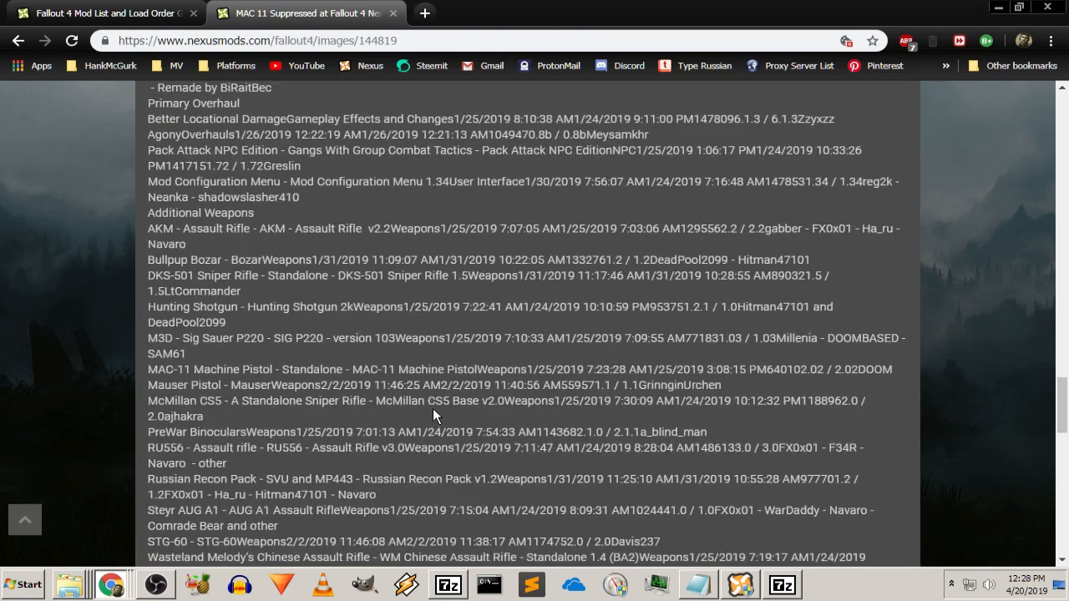
# Return from the mod list to the MAC 11 Suppressed screenshot and examine it with its upload details
pyautogui.scroll(13, 833, 361)
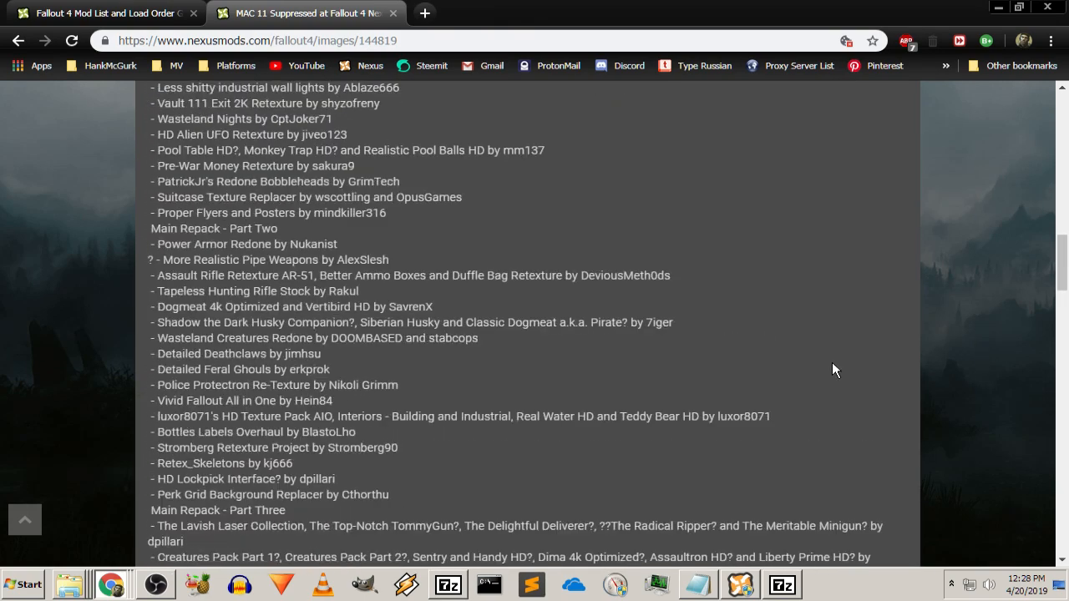
pyautogui.scroll(1, 1005, 376)
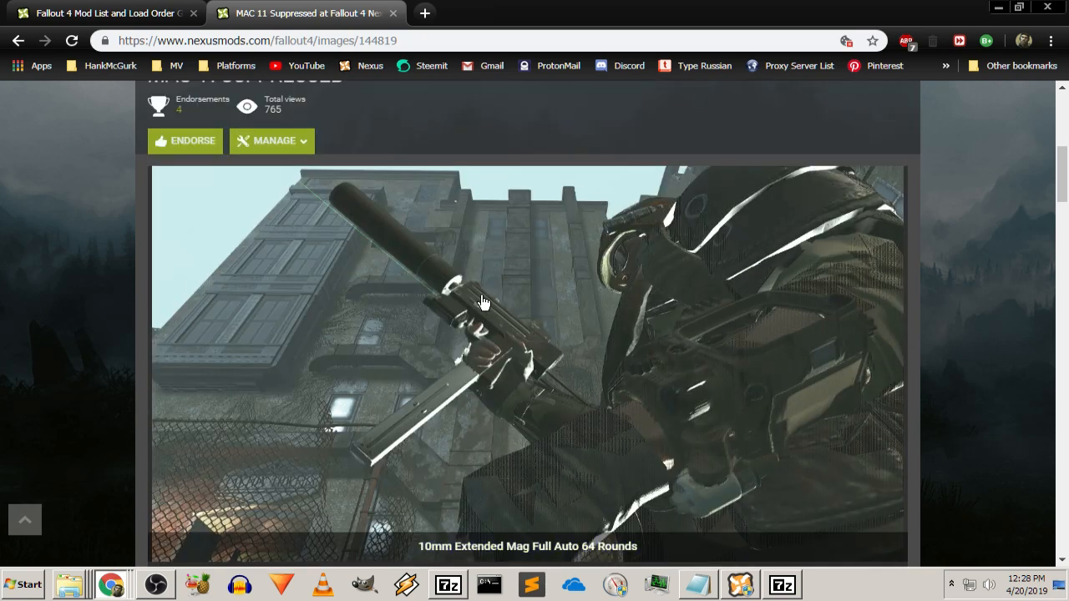
pyautogui.scroll(1, 498, 304)
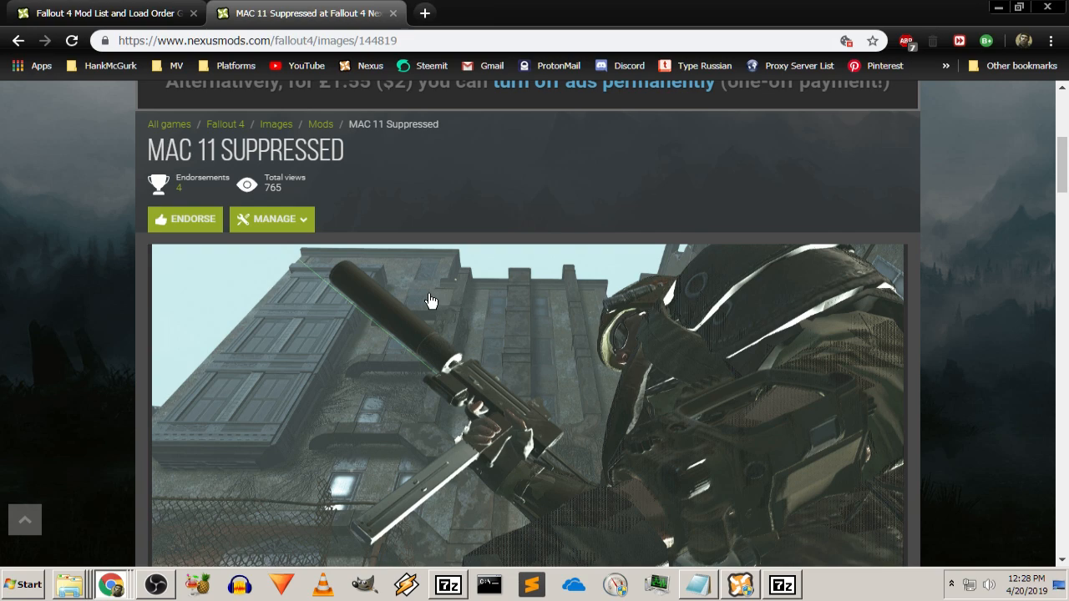
pyautogui.scroll(-2, 983, 360)
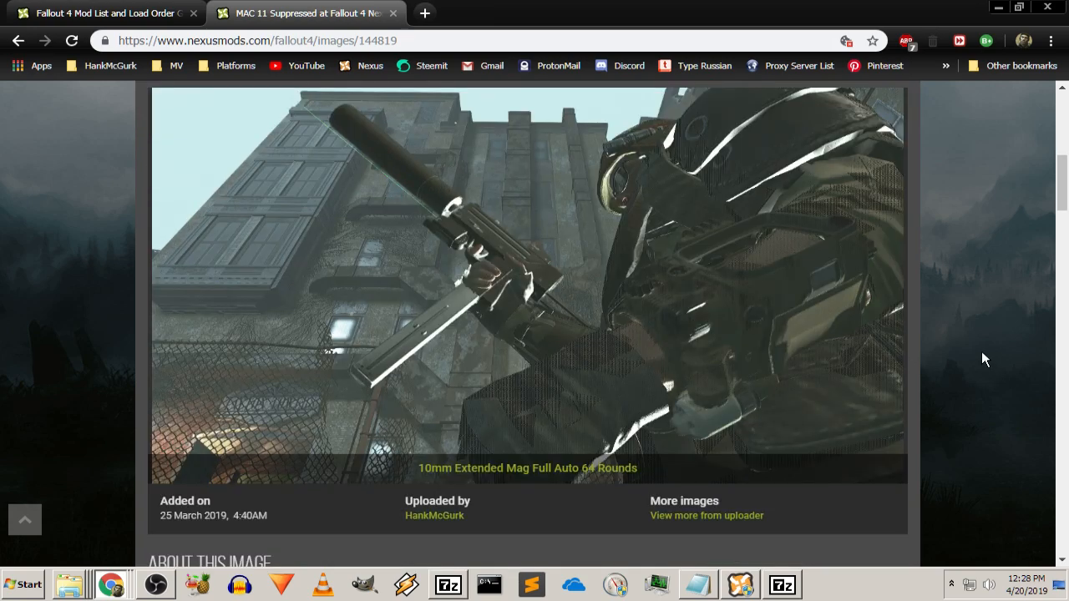
pyautogui.scroll(1, 983, 359)
pyautogui.scroll(1, 983, 358)
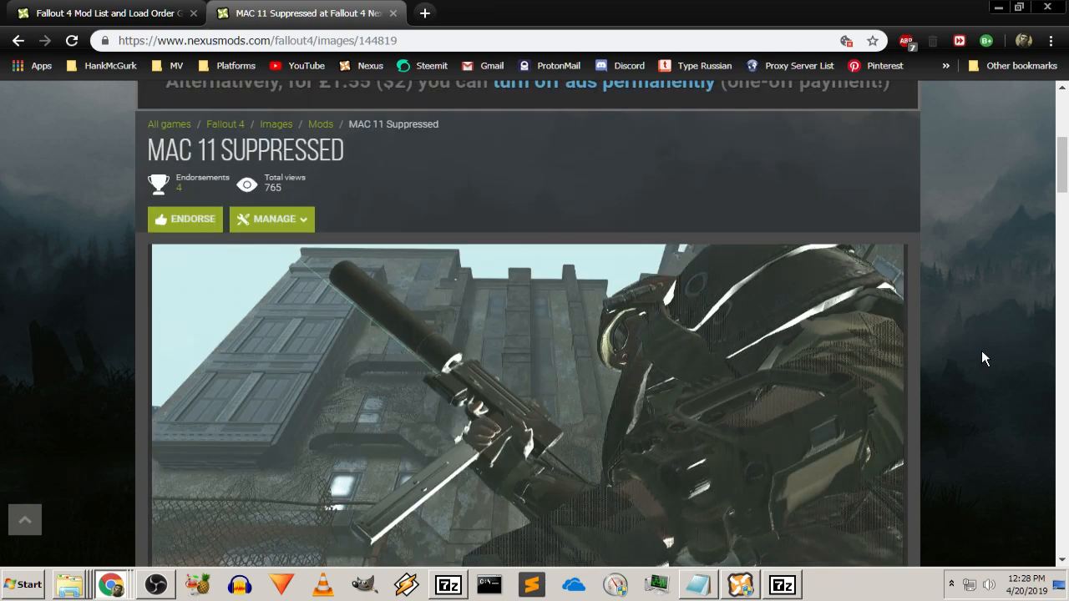
pyautogui.scroll(-1, 983, 356)
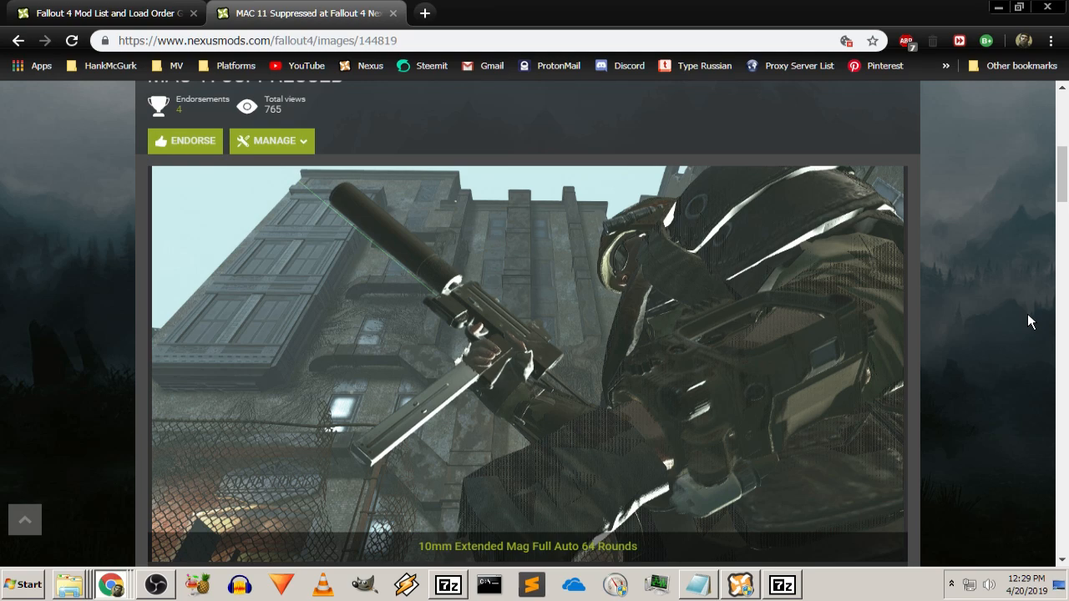
pyautogui.scroll(-1, 1029, 310)
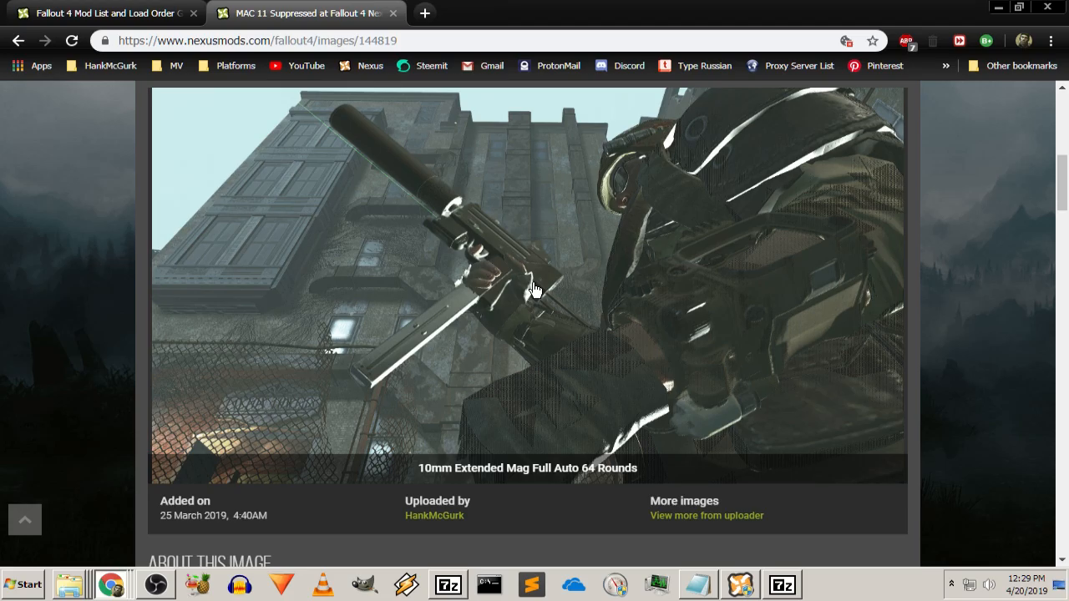
pyautogui.scroll(1, 532, 289)
pyautogui.scroll(-1, 1054, 411)
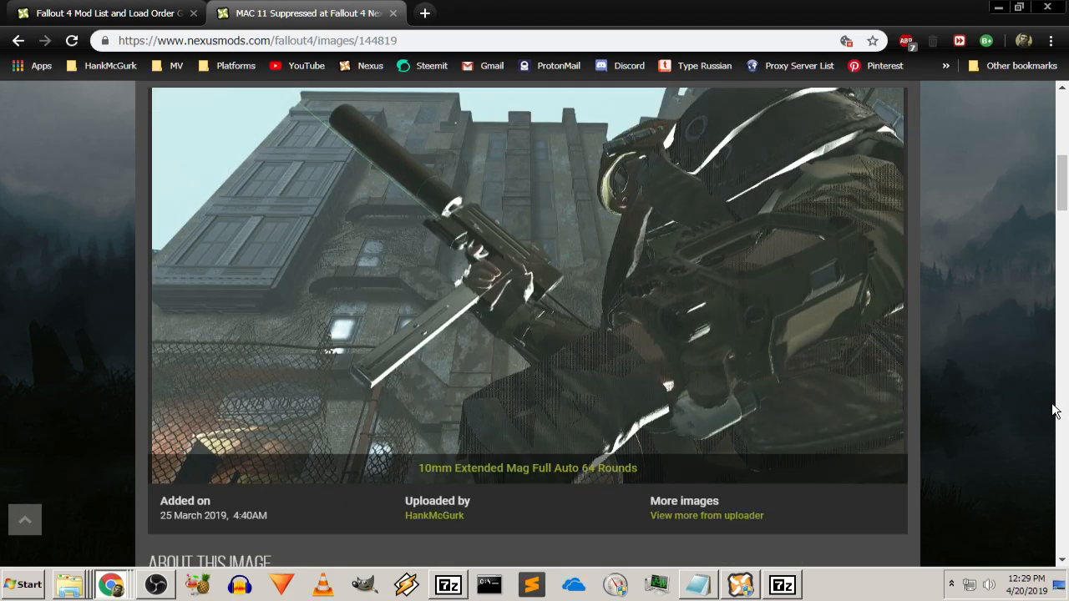
pyautogui.scroll(2, 1054, 411)
pyautogui.scroll(-1, 1054, 411)
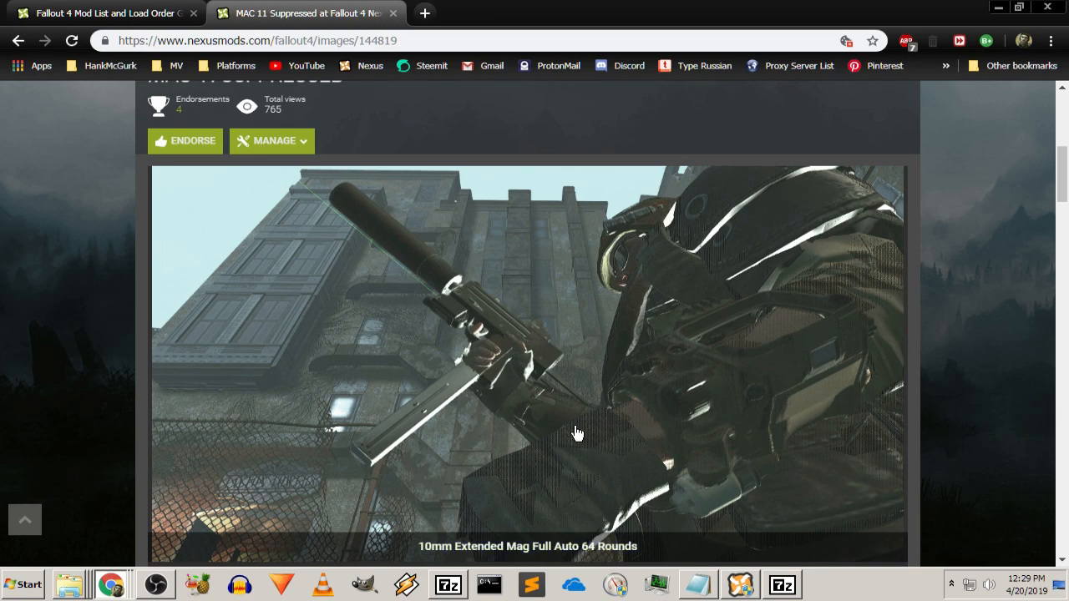
pyautogui.scroll(1, 617, 376)
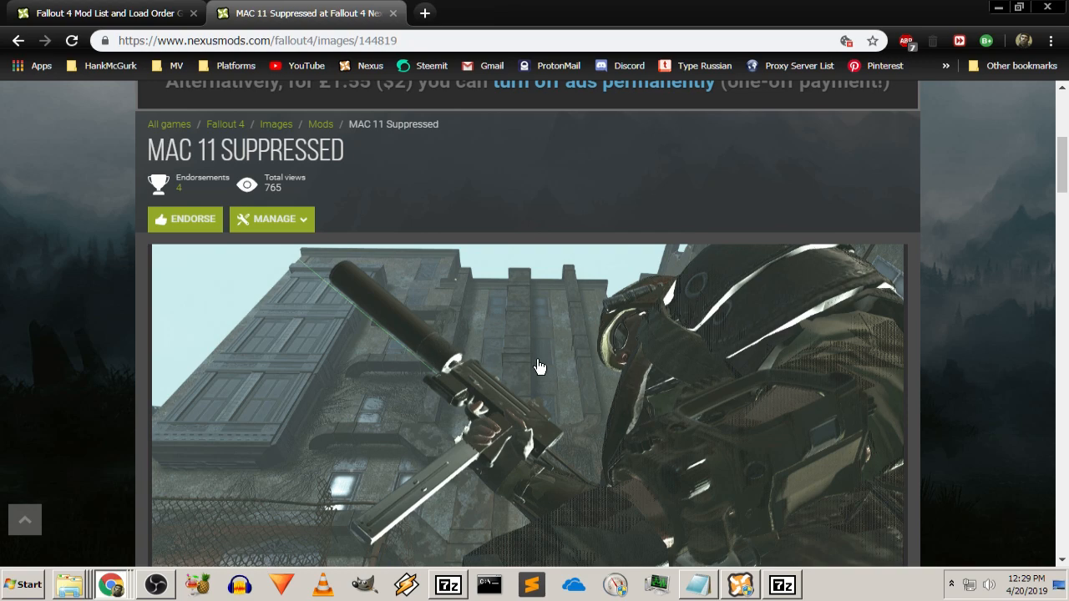
pyautogui.scroll(-1, 524, 366)
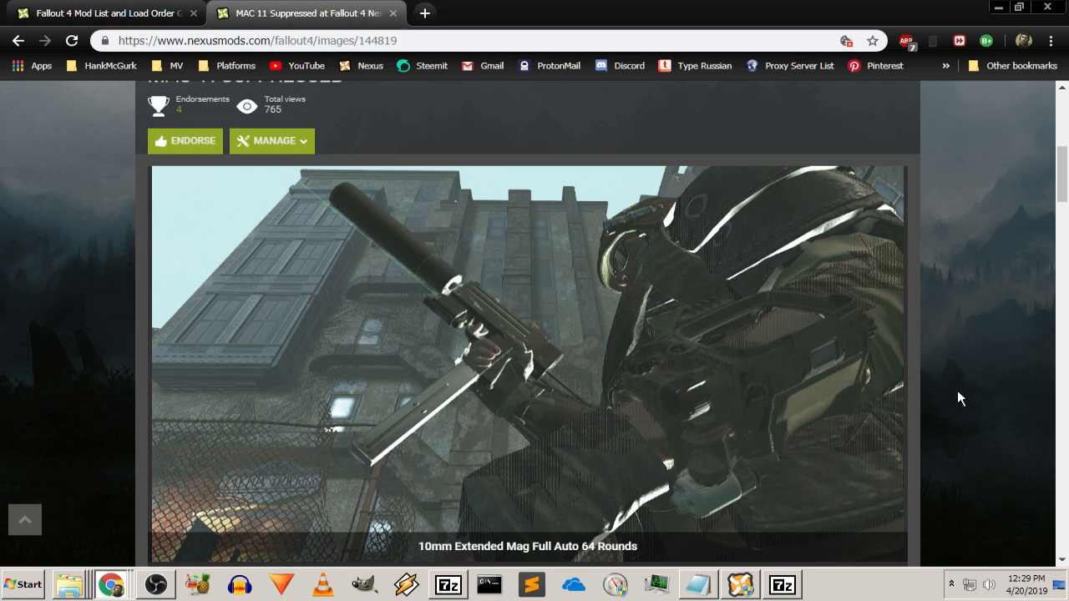
pyautogui.scroll(1, 992, 398)
pyautogui.scroll(-2, 993, 399)
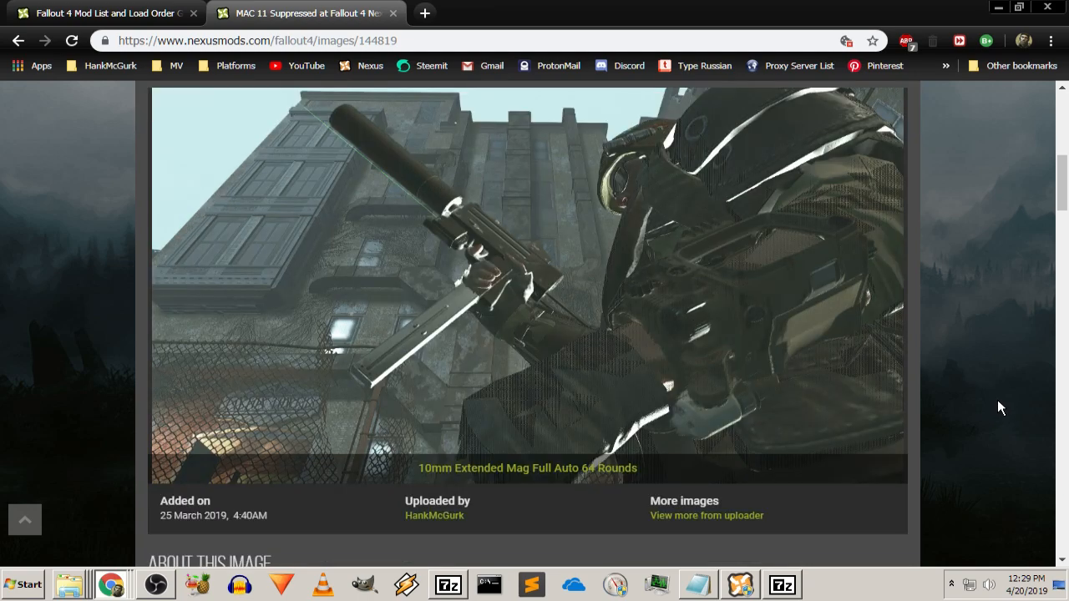
pyautogui.scroll(1, 998, 406)
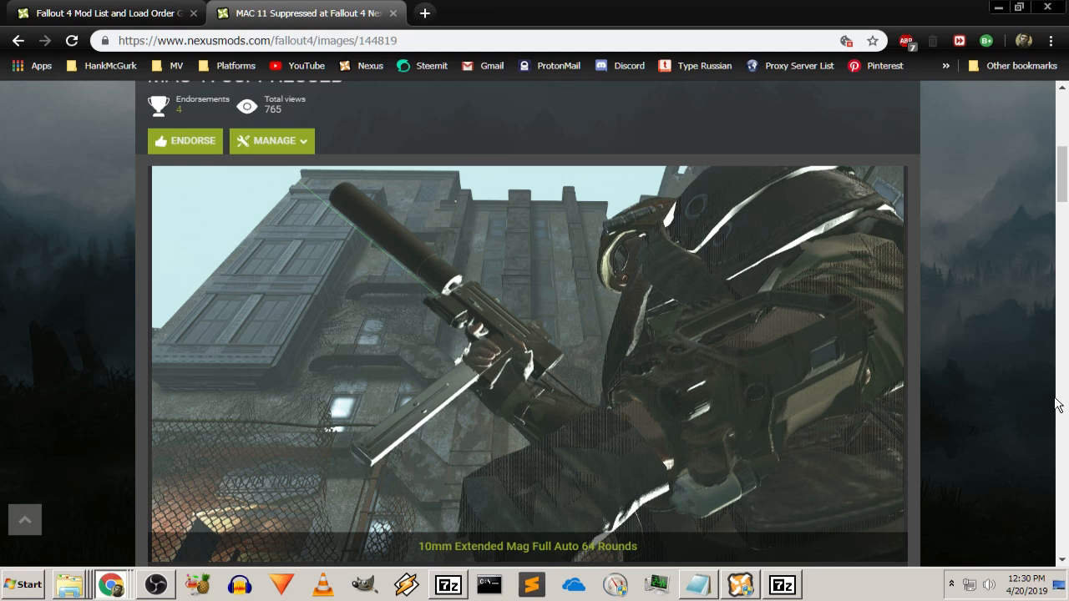
pyautogui.scroll(4, 969, 393)
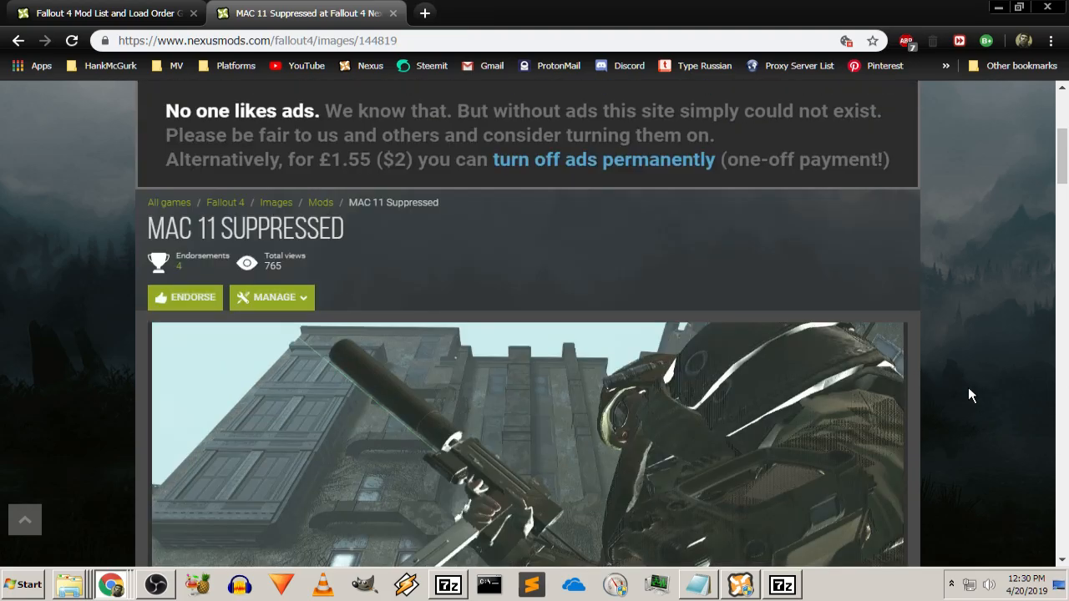
pyautogui.scroll(2, 1044, 386)
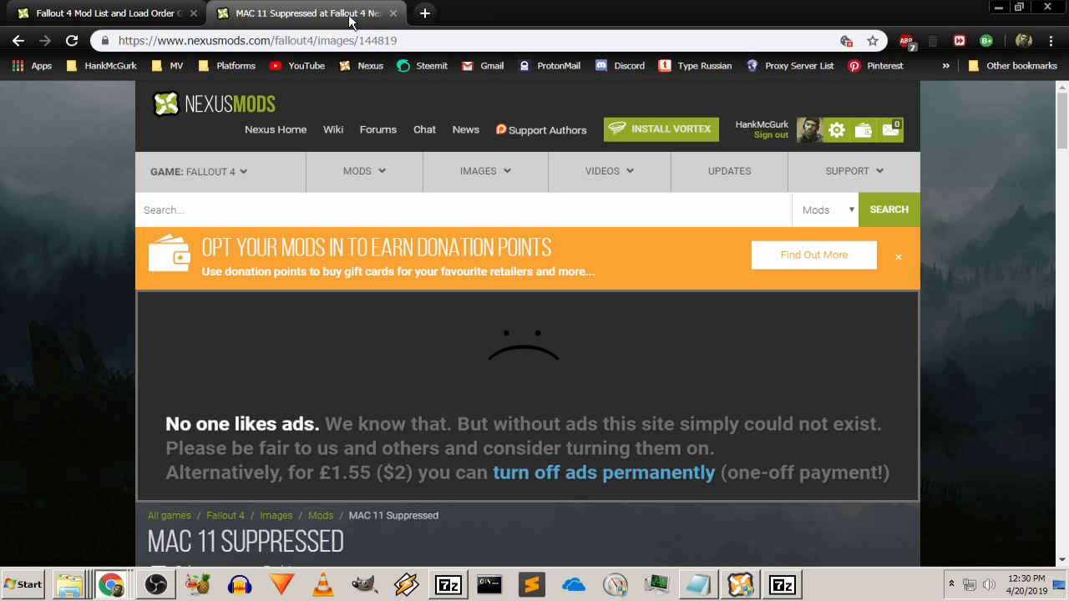
pyautogui.scroll(-6, 922, 396)
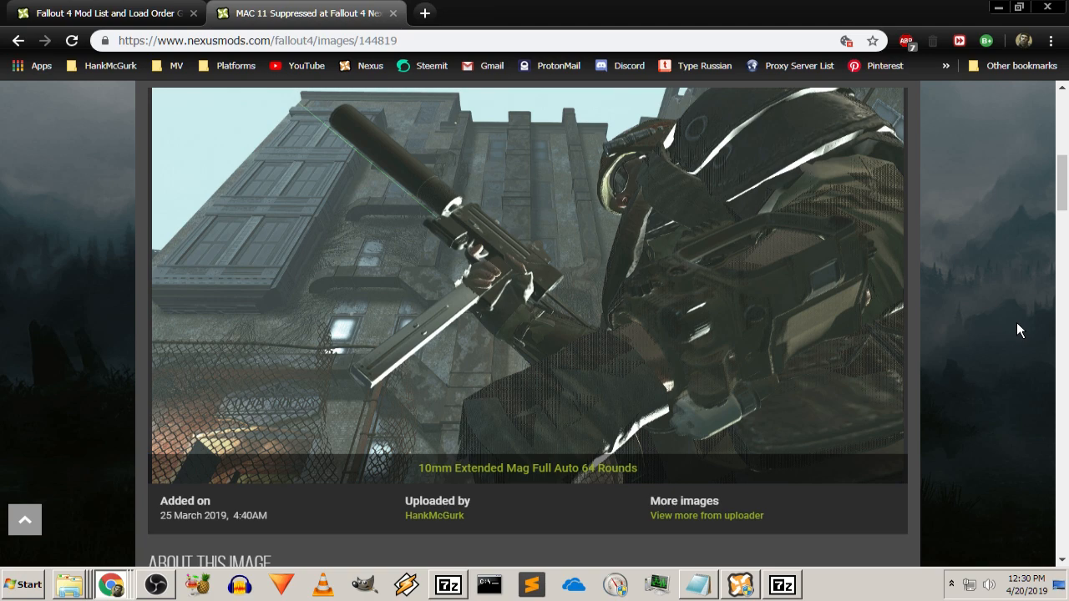
pyautogui.scroll(1, 1017, 324)
pyautogui.scroll(-1, 1017, 324)
pyautogui.scroll(4, 1018, 324)
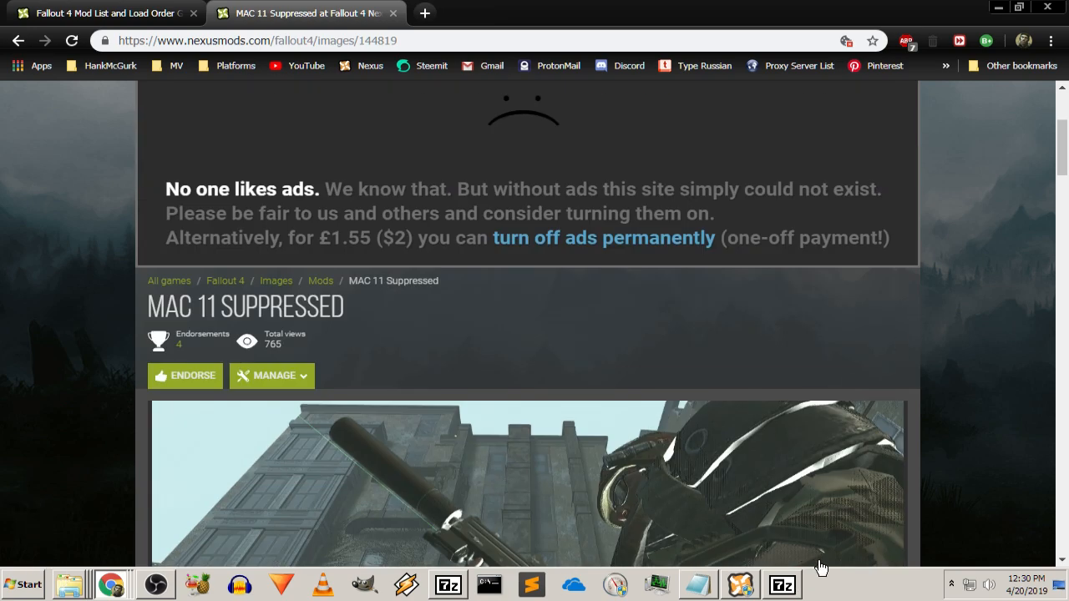
# Check the progress of the texture archive extraction, minimize its window and go back to the top of the image page
pyautogui.click(789, 587)
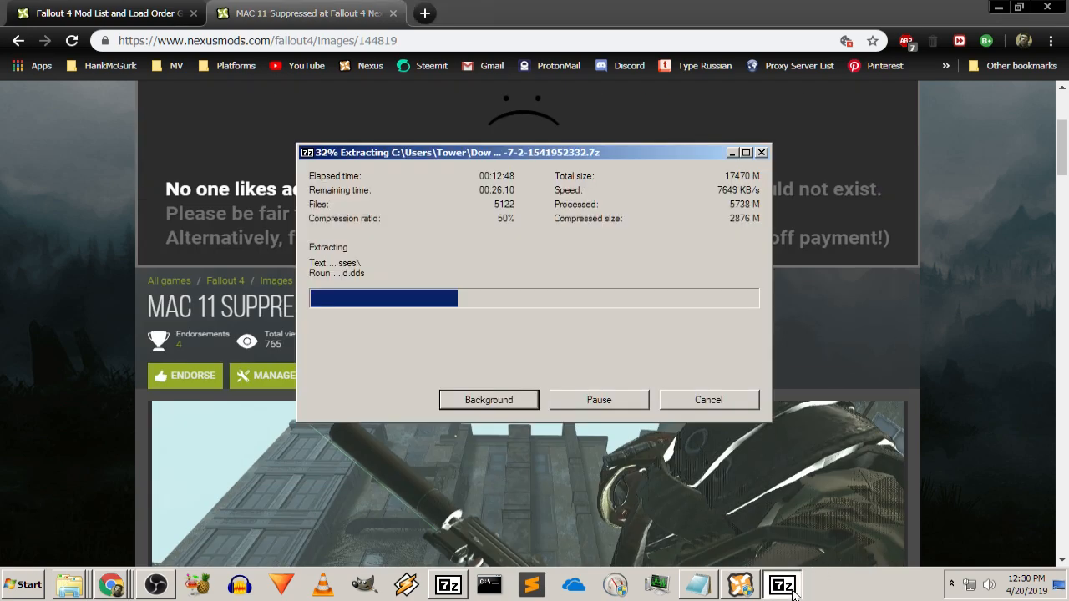
pyautogui.click(732, 153)
pyautogui.scroll(-2, 998, 298)
pyautogui.scroll(2, 997, 296)
pyautogui.scroll(-6, 991, 280)
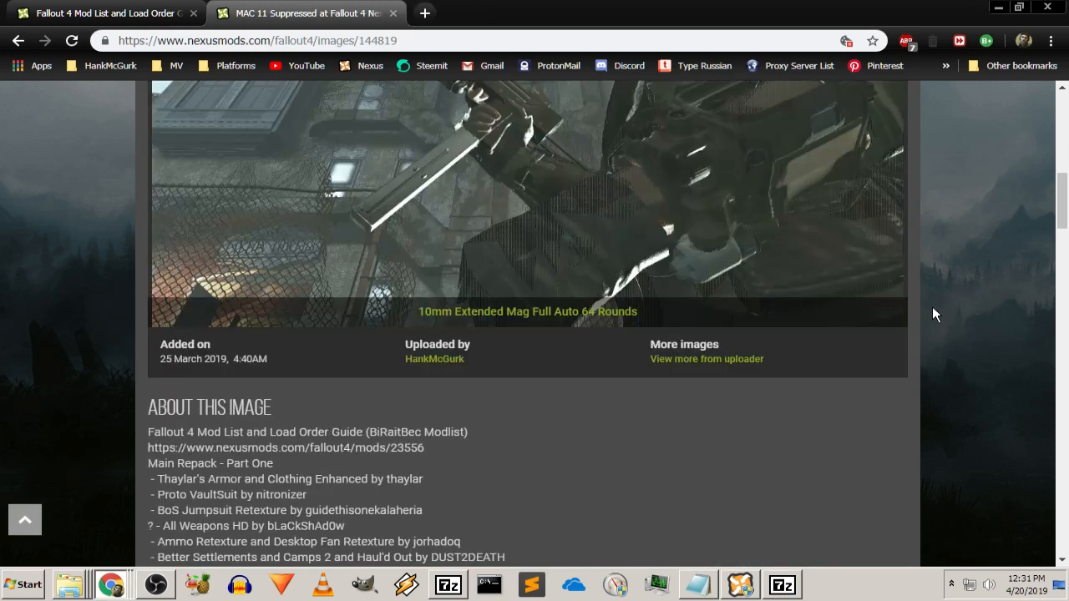
pyautogui.scroll(10, 919, 296)
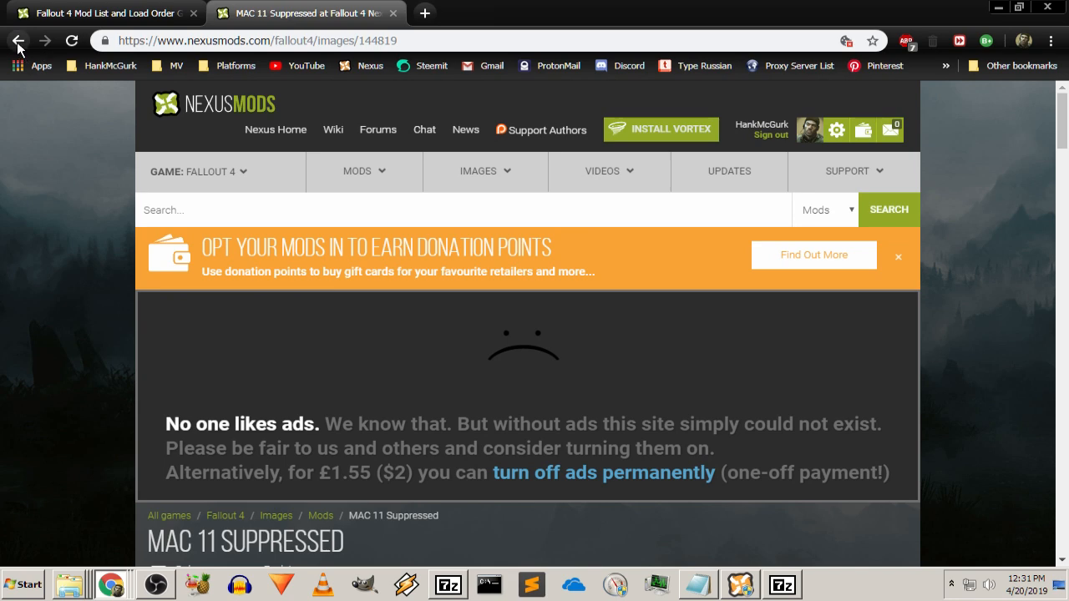
# Return to the mod list guide, switch to Nexus Mod Manager to review its download queue, and minimize it
pyautogui.click(51, 14)
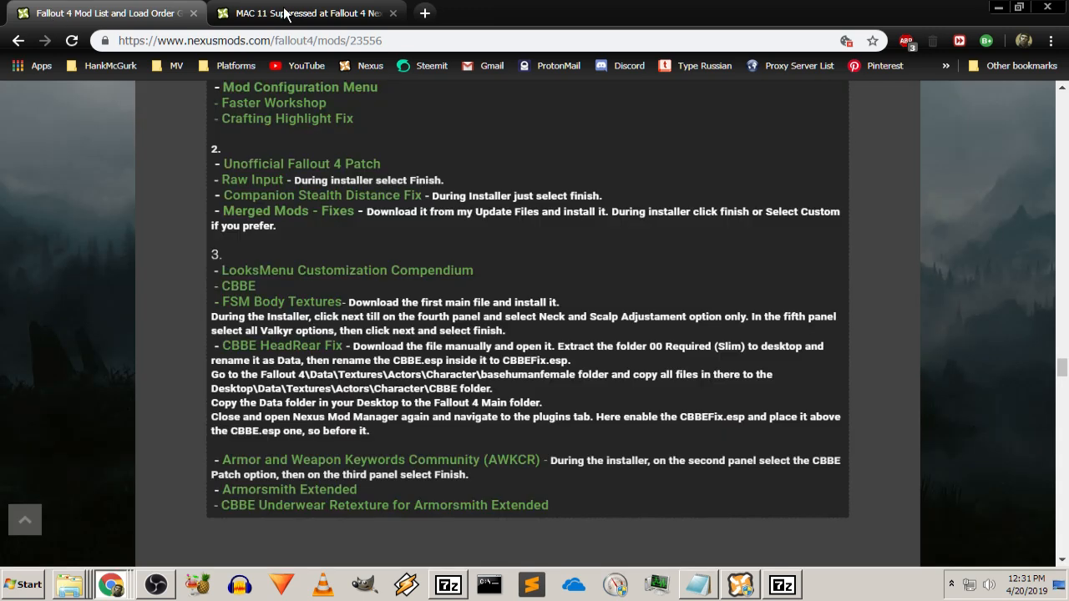
pyautogui.click(727, 584)
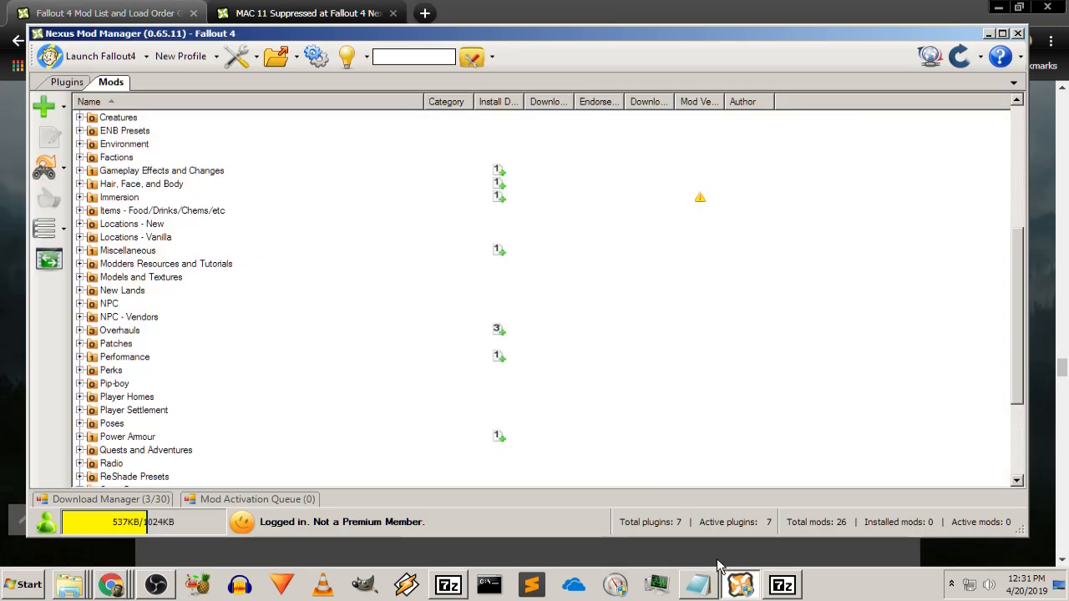
pyautogui.click(164, 501)
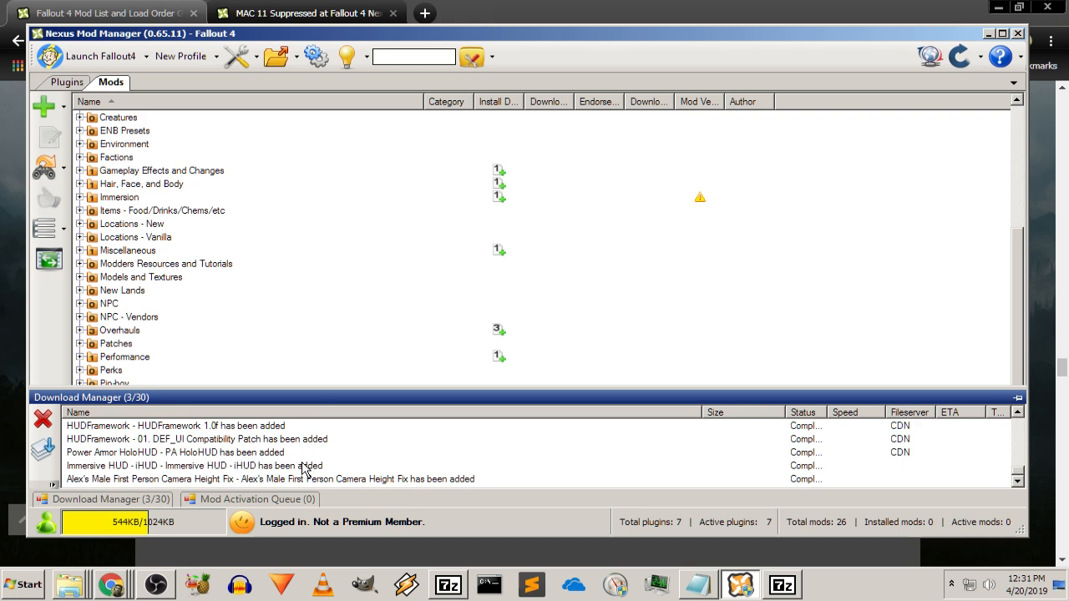
pyautogui.scroll(1, 477, 465)
pyautogui.moveTo(1019, 472); pyautogui.dragTo(1019, 441)
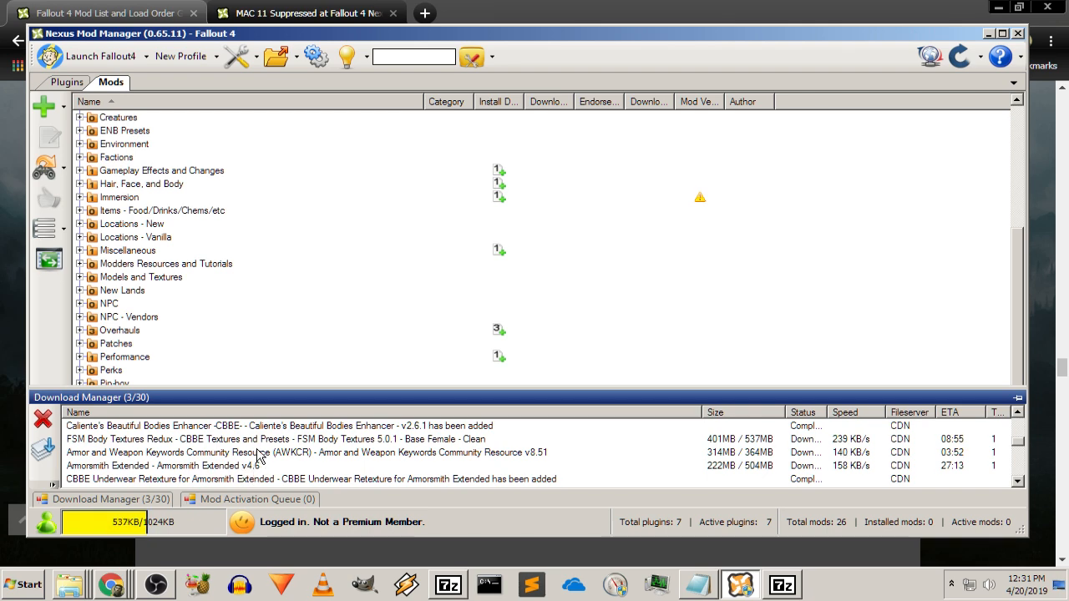
pyautogui.scroll(-3, 597, 457)
pyautogui.scroll(-5, 597, 457)
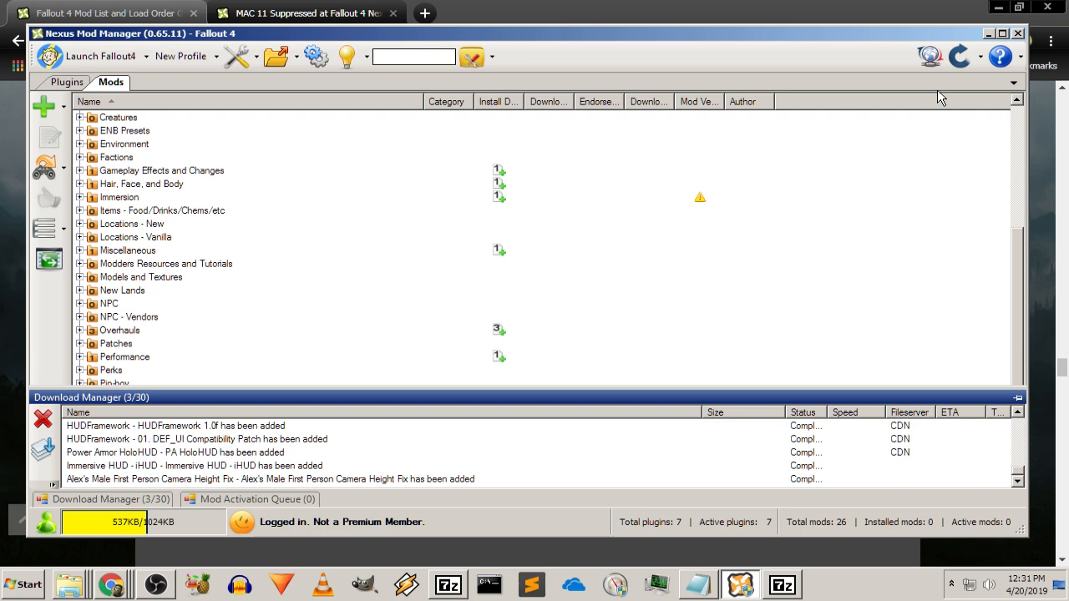
pyautogui.click(990, 33)
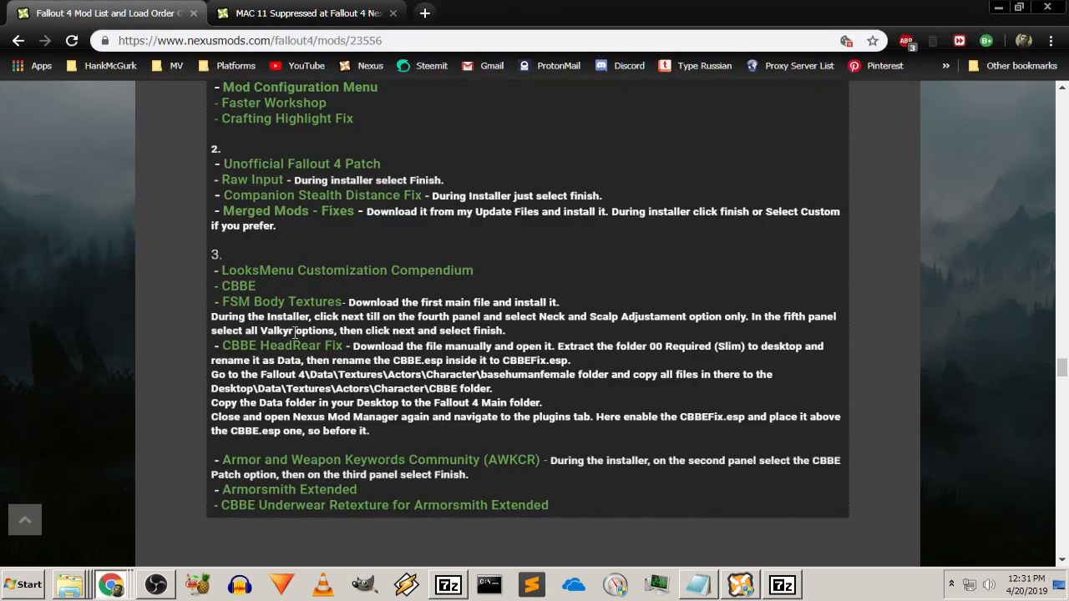
# Review the guide's Step 3 UI/HUD & Camera section and Step 4 Clothes\Armors - Gadgets - Weapons section
pyautogui.scroll(-3, 179, 401)
pyautogui.scroll(-5, 177, 400)
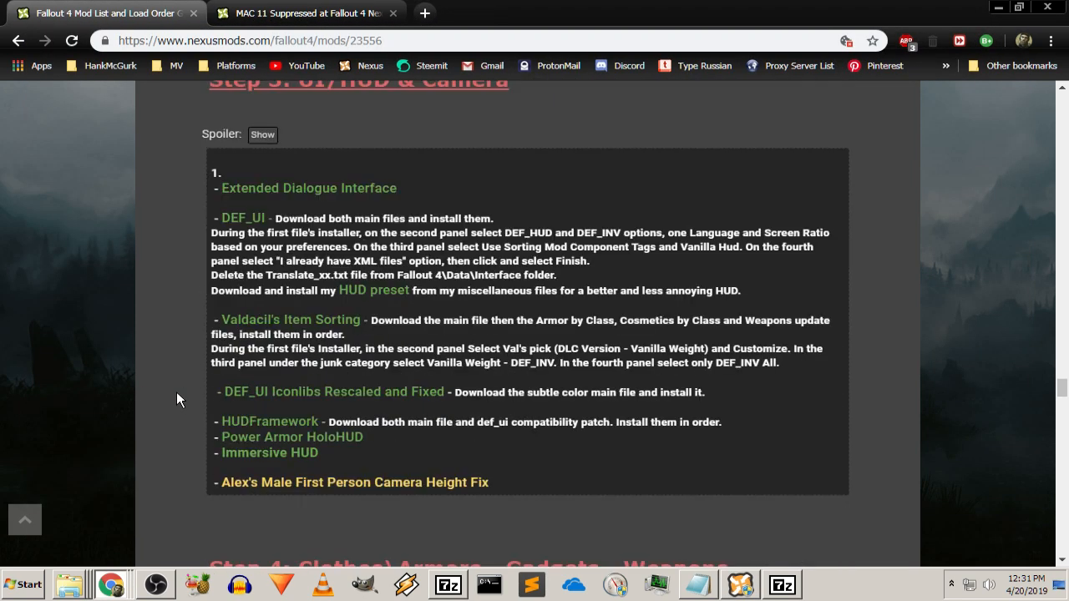
pyautogui.scroll(-2, 87, 375)
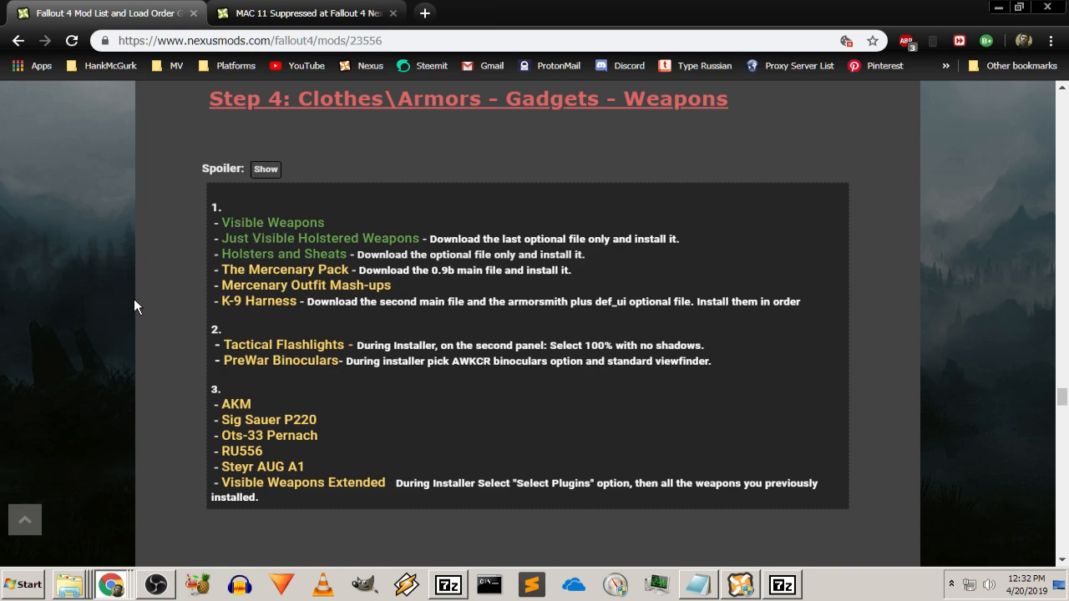
pyautogui.scroll(-1, 133, 298)
pyautogui.scroll(1, 149, 305)
# Open The Mercenary Pack, Mercenary Outfit Mash-ups and K-9 Harness links from Step 4 in new tabs
pyautogui.rightClick(248, 268)
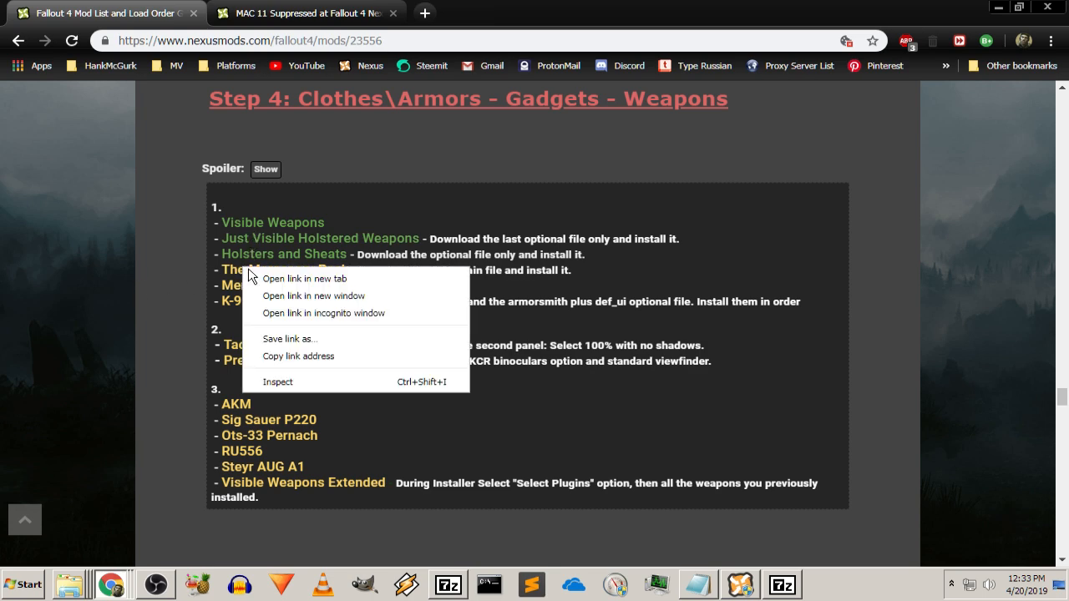
pyautogui.click(259, 278)
pyautogui.rightClick(255, 288)
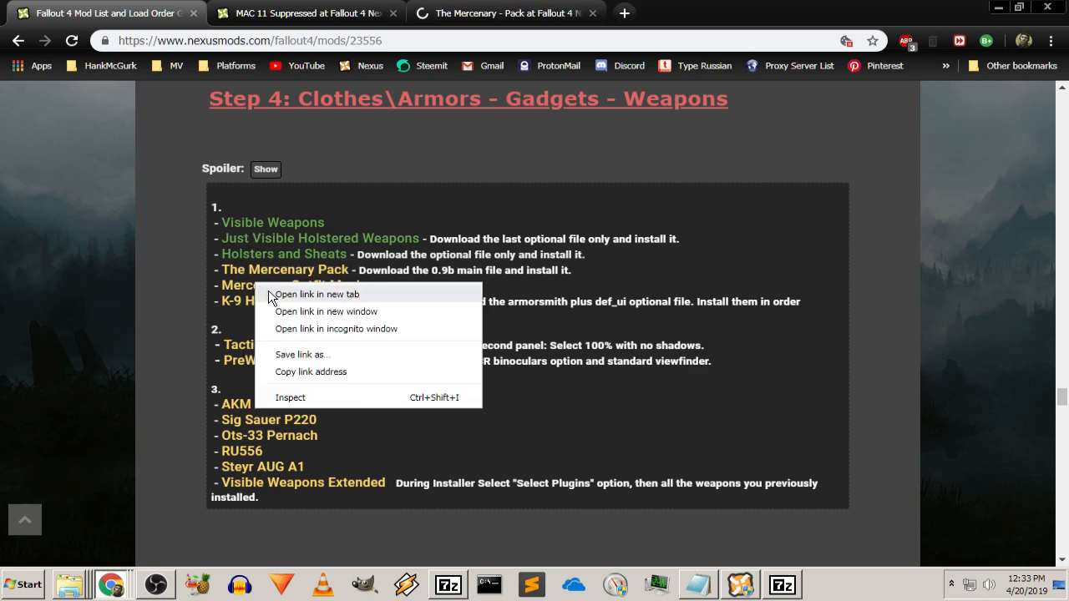
pyautogui.click(263, 291)
pyautogui.rightClick(266, 303)
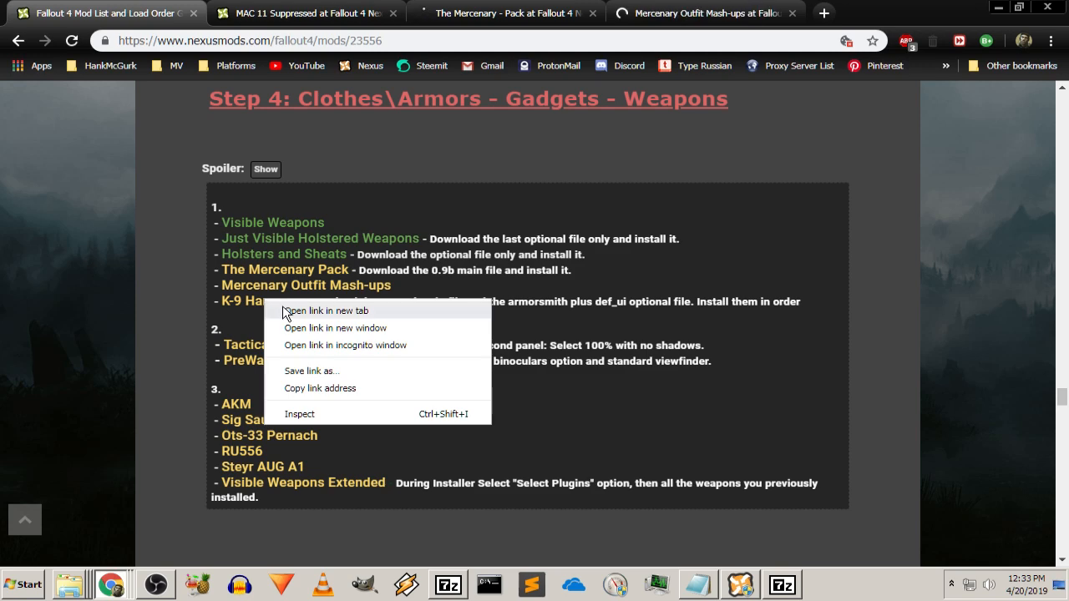
pyautogui.click(286, 311)
# Look over The Mercenary - Pack's main files and check the guide for which file to download
pyautogui.click(272, 15)
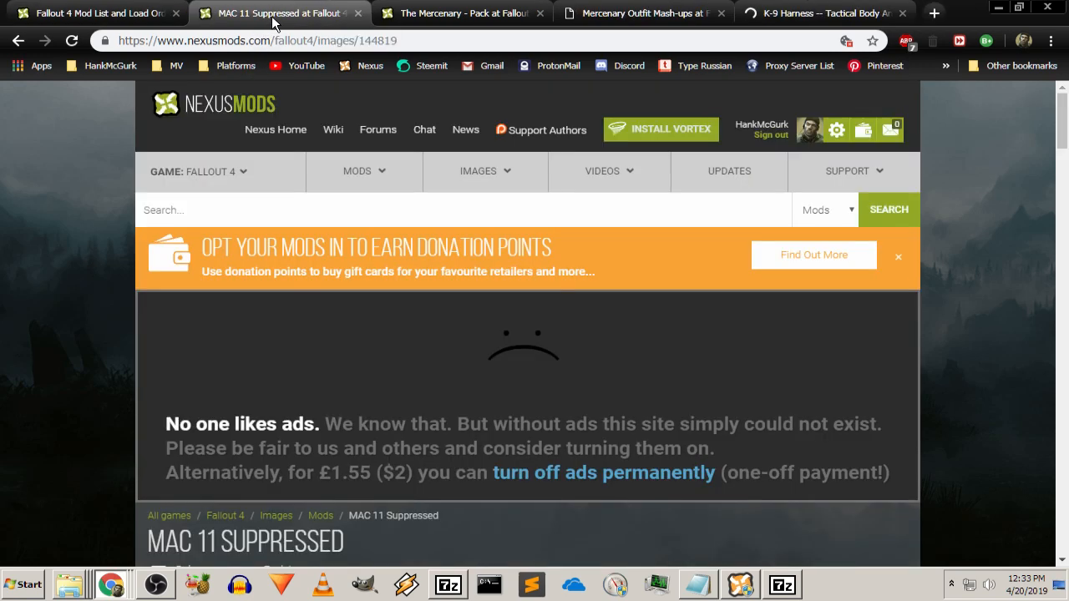
pyautogui.click(466, 17)
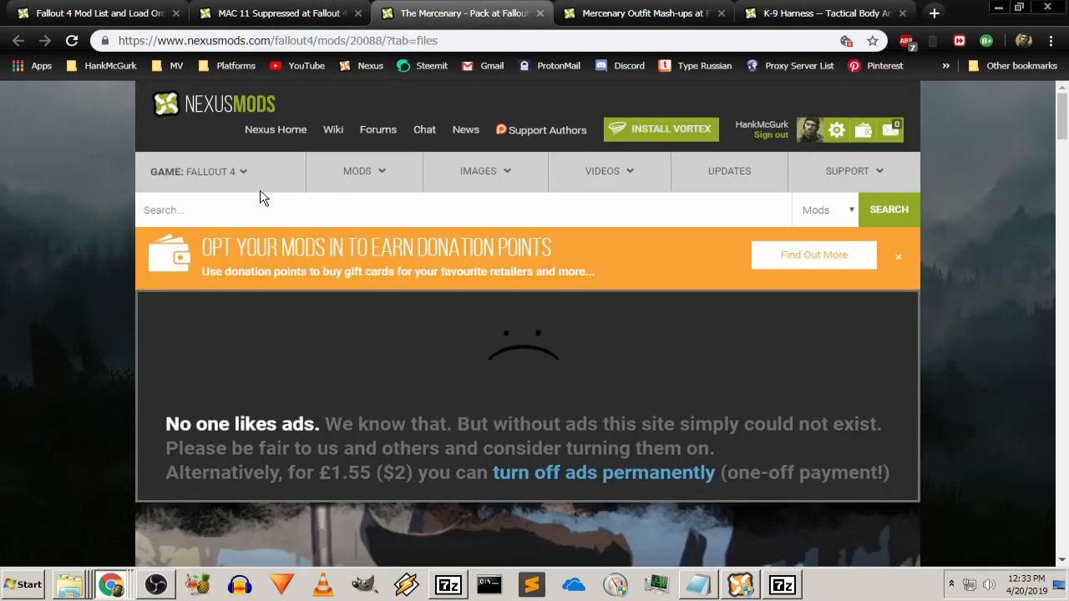
pyautogui.scroll(-9, 84, 320)
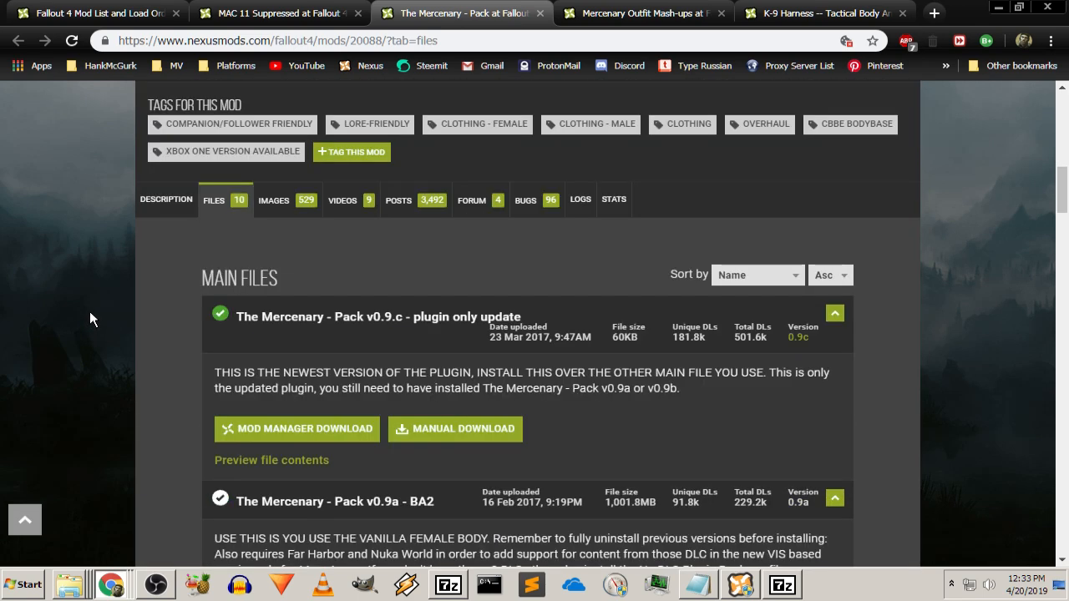
pyautogui.scroll(-1, 90, 311)
pyautogui.click(100, 15)
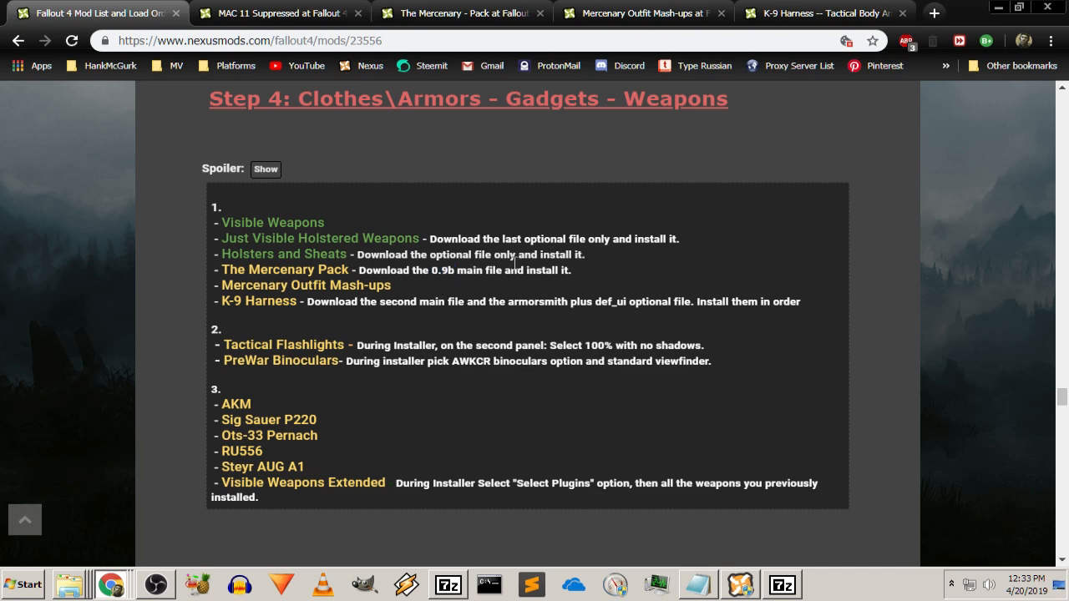
# Download The Mercenary - Pack v0.9b - Loose files through the mod manager and dismiss the download notice
pyautogui.click(480, 24)
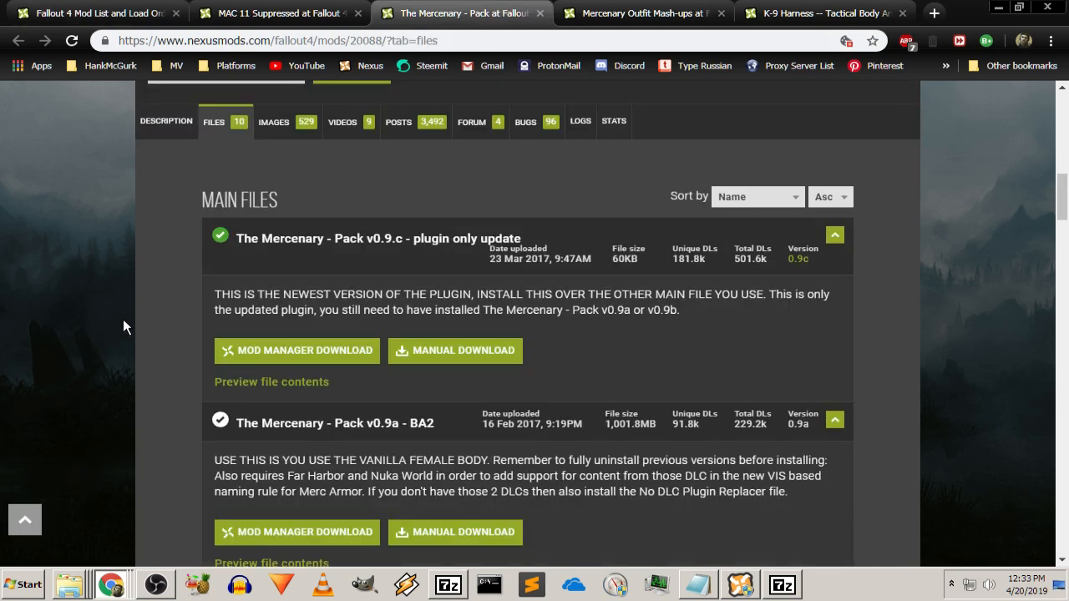
pyautogui.scroll(-2, 123, 319)
pyautogui.scroll(-2, 123, 327)
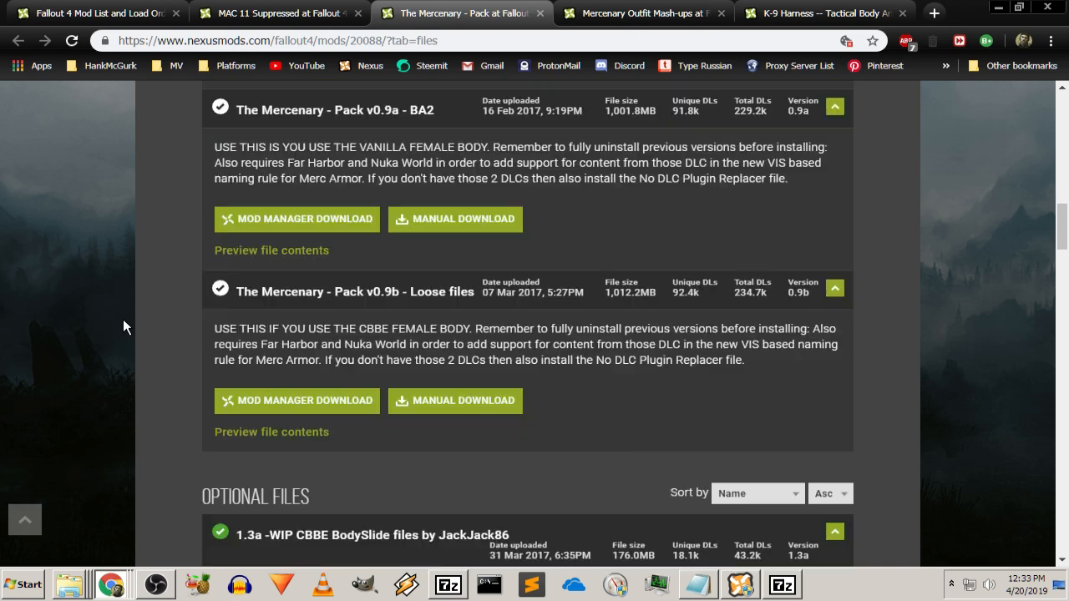
pyautogui.click(286, 402)
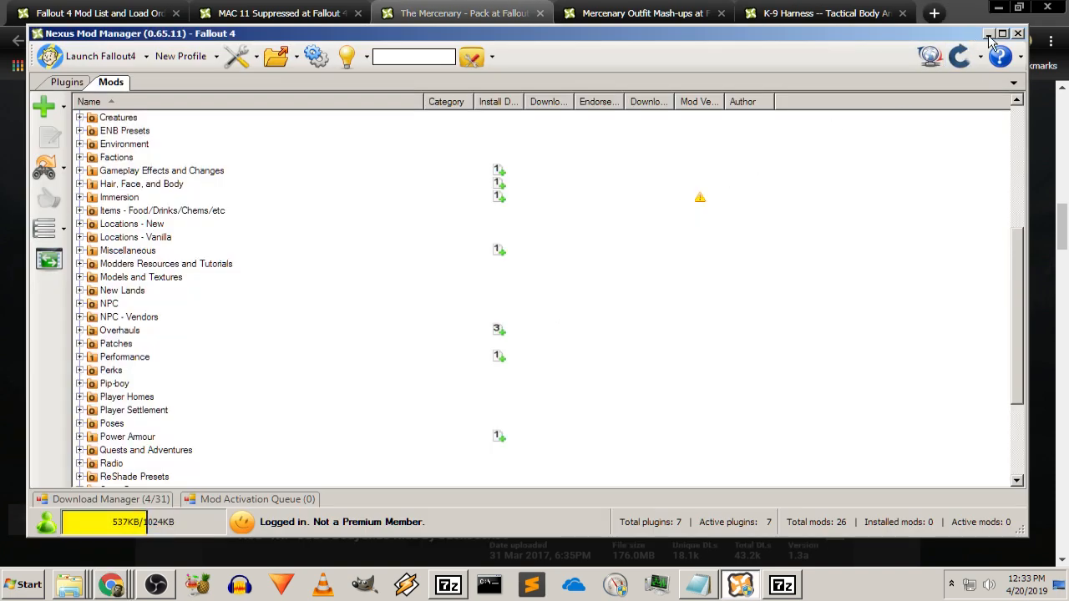
pyautogui.click(989, 34)
pyautogui.click(929, 176)
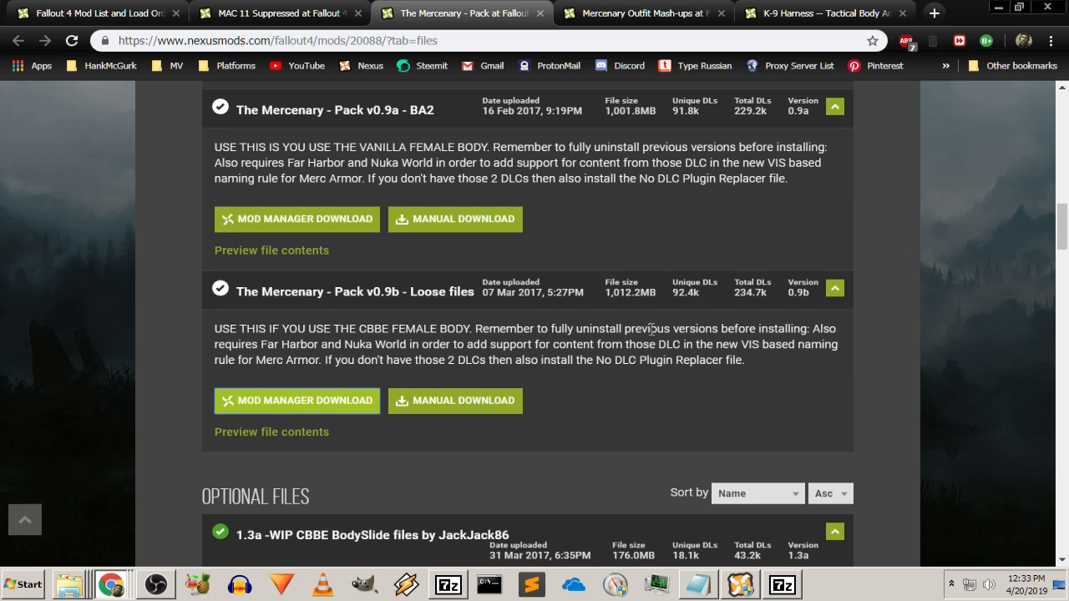
# Check the guide's Step 4 list for the next mod and close The Mercenary - Pack page
pyautogui.scroll(2, 591, 351)
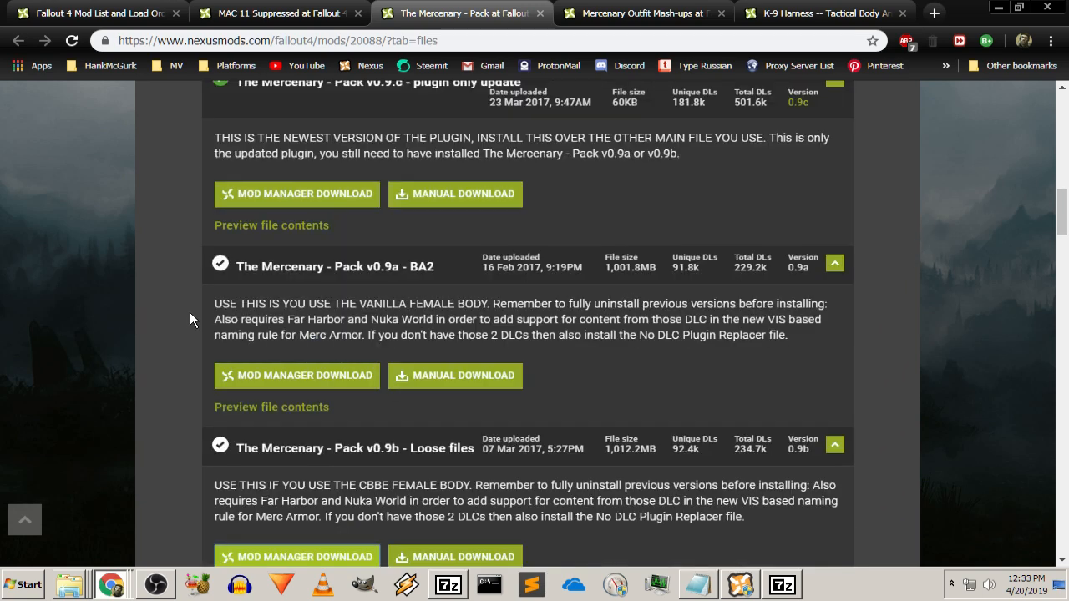
pyautogui.scroll(1, 115, 307)
pyautogui.click(100, 12)
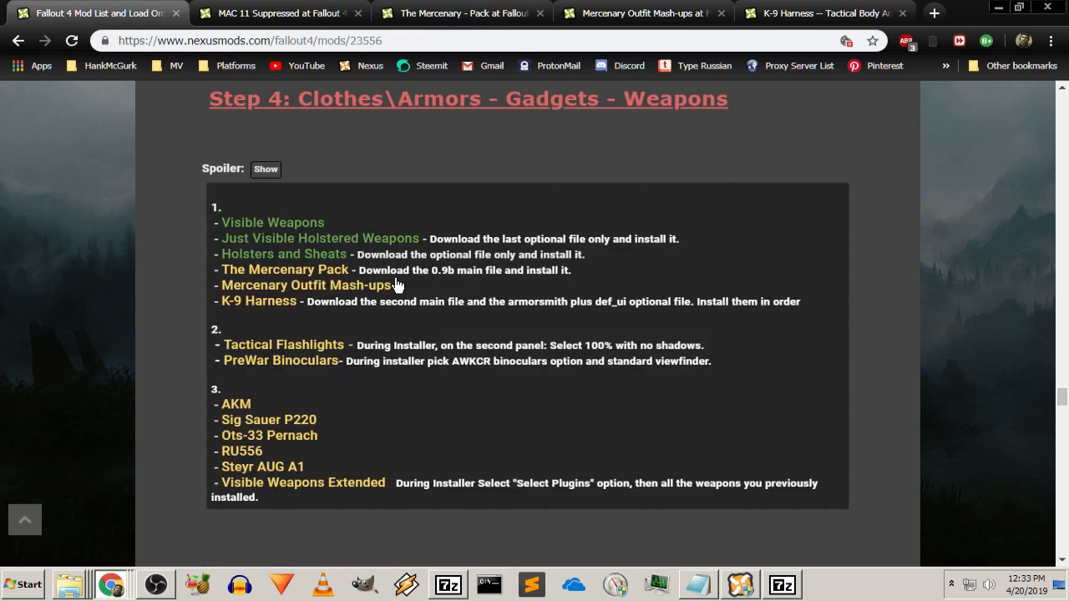
pyautogui.click(496, 20)
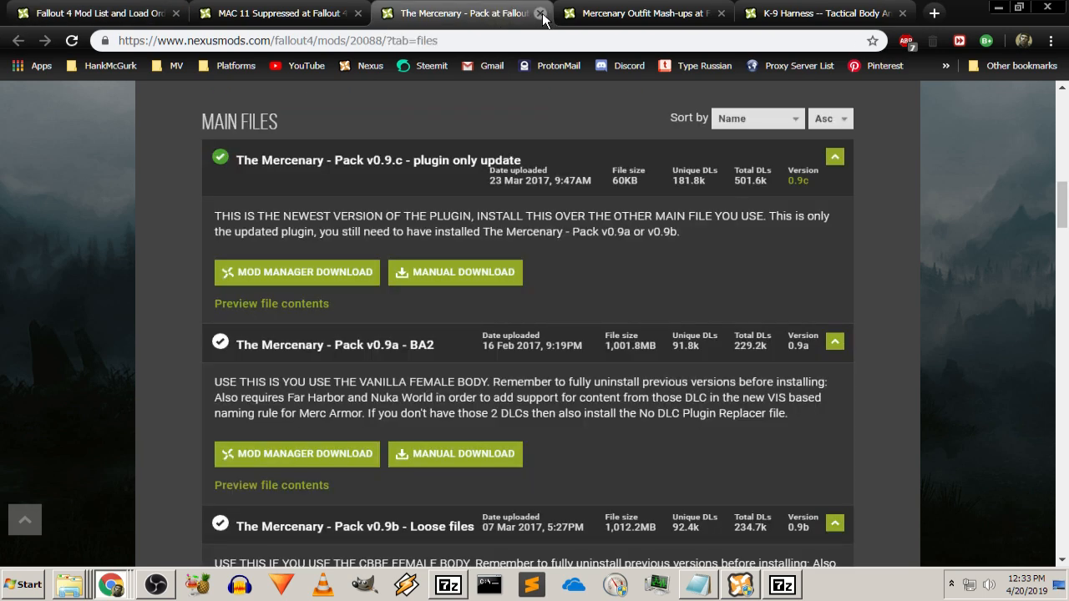
pyautogui.click(541, 13)
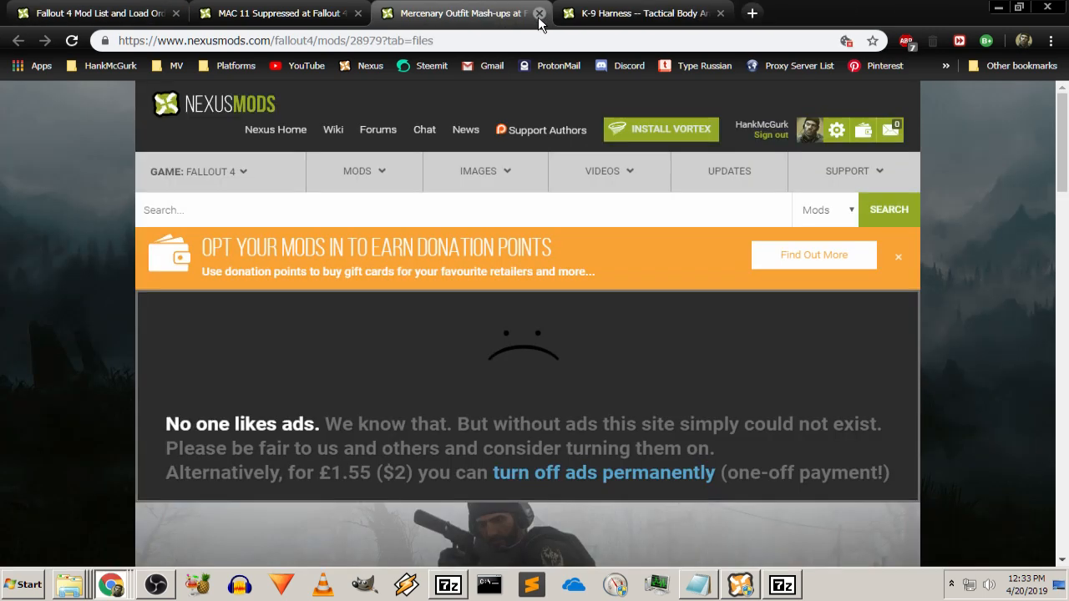
# Download the Mercenary Outfit Mash-ups Fixed Archive main file through the mod manager and close its mod page
pyautogui.scroll(-3, 117, 298)
pyautogui.scroll(-5, 107, 299)
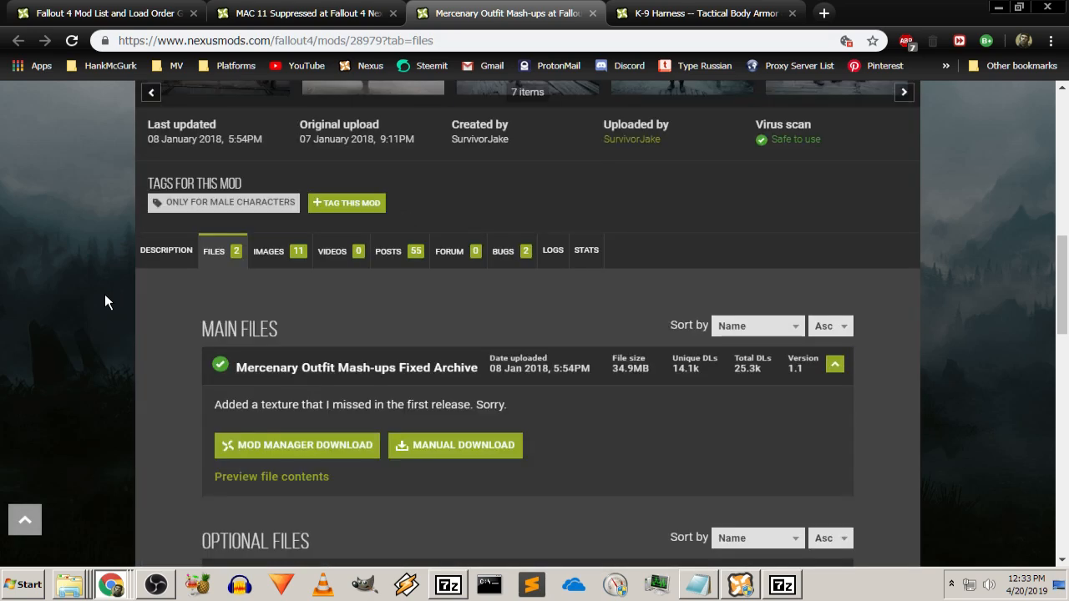
pyautogui.scroll(-2, 104, 294)
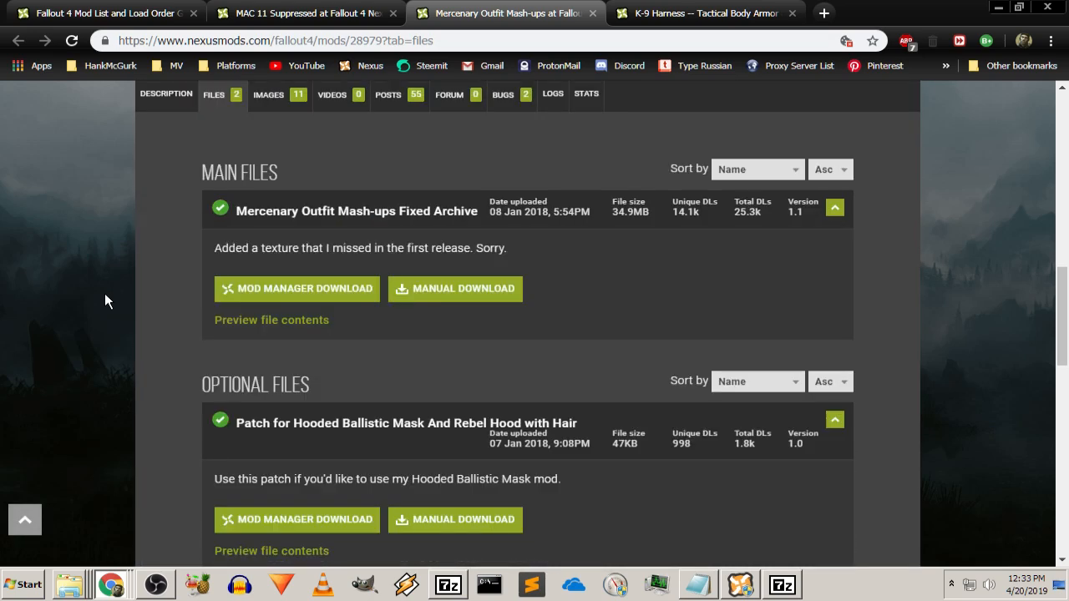
pyautogui.click(127, 15)
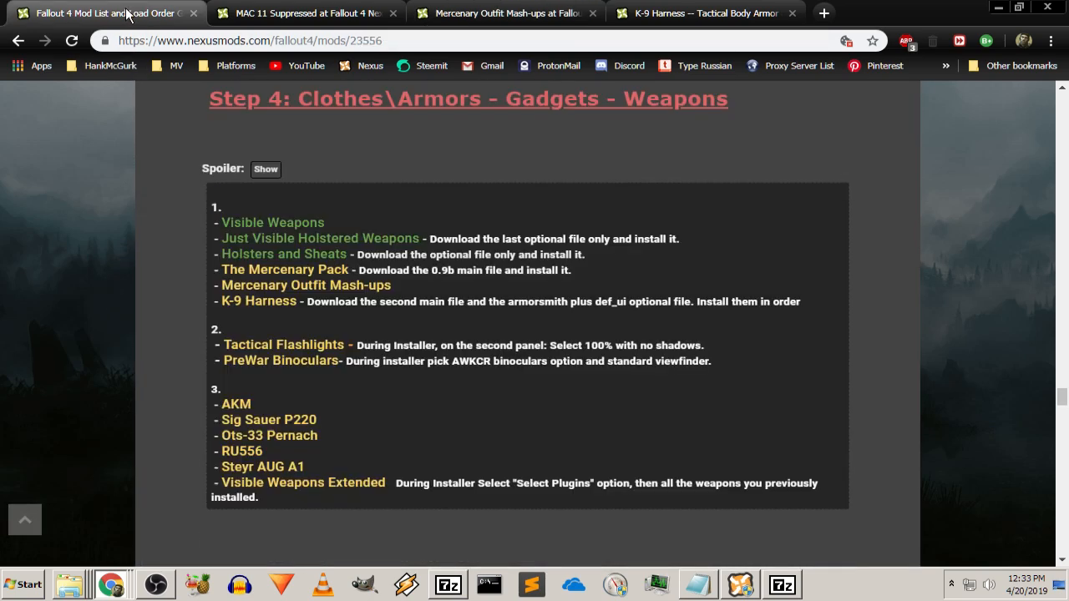
pyautogui.click(505, 14)
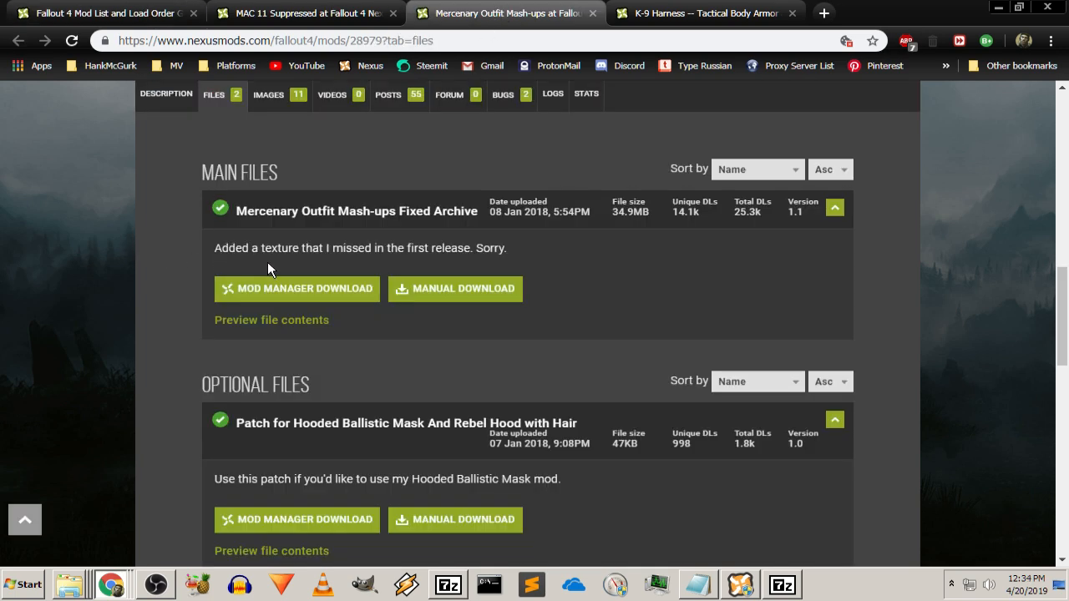
pyautogui.click(282, 289)
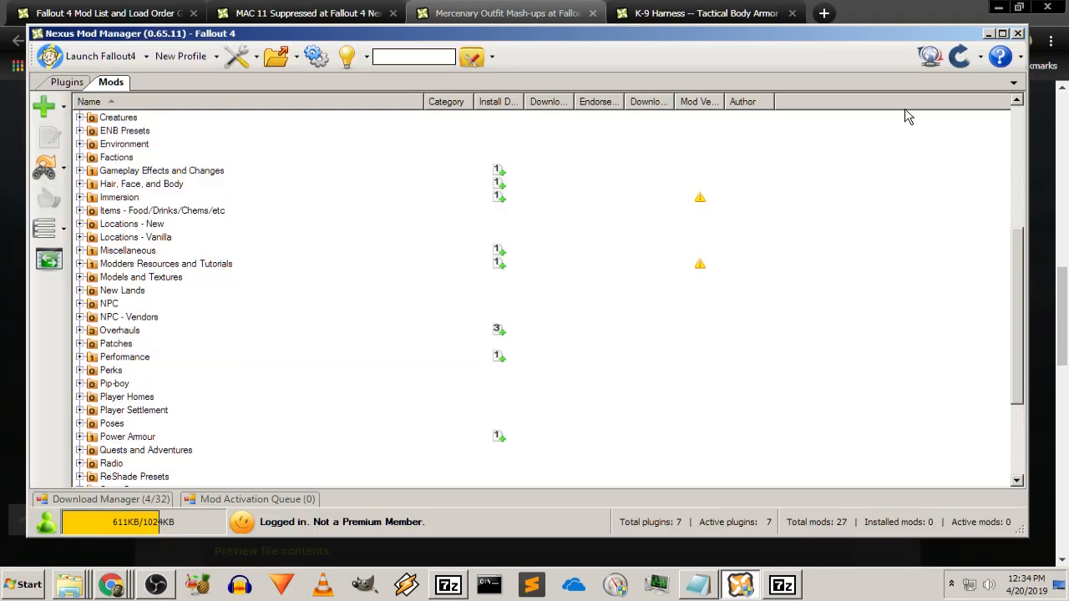
pyautogui.click(988, 33)
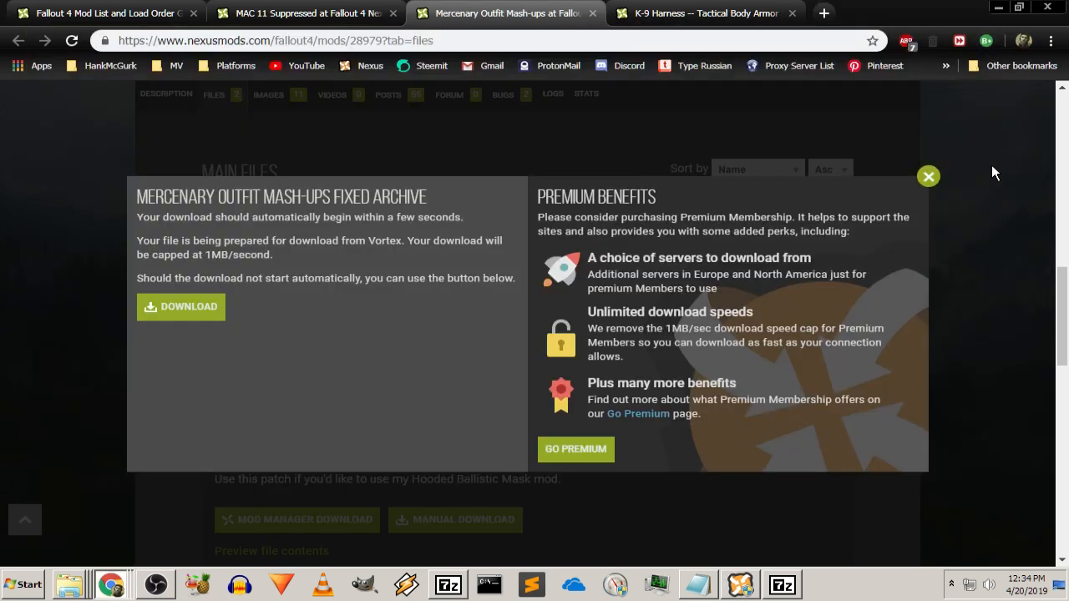
pyautogui.click(927, 176)
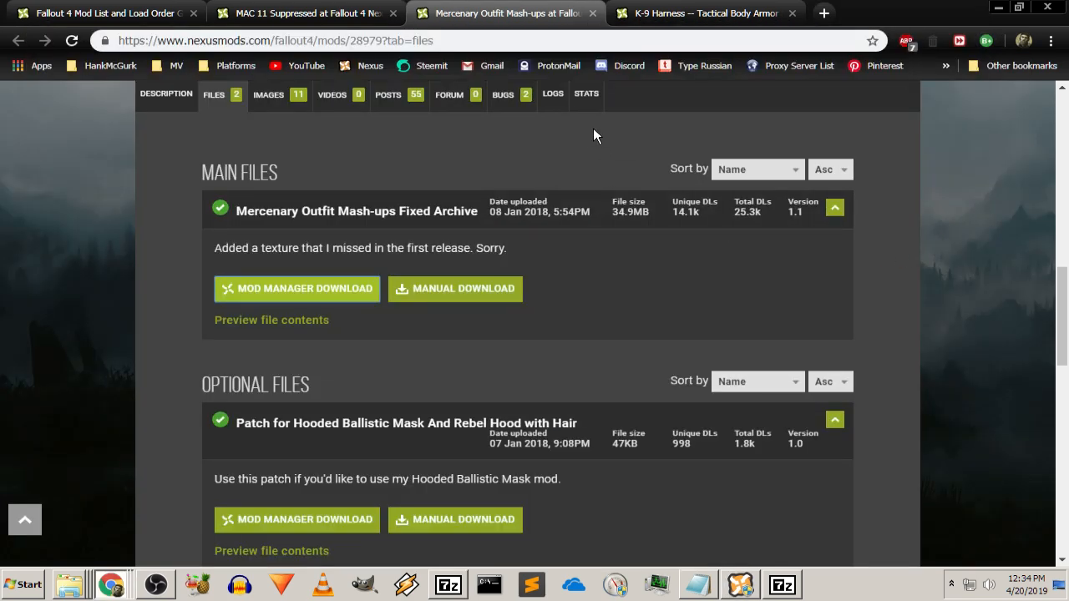
pyautogui.click(592, 13)
# Read the guide's K-9 Harness note on which files to download and return to the K-9 Harness page
pyautogui.scroll(-2, 167, 301)
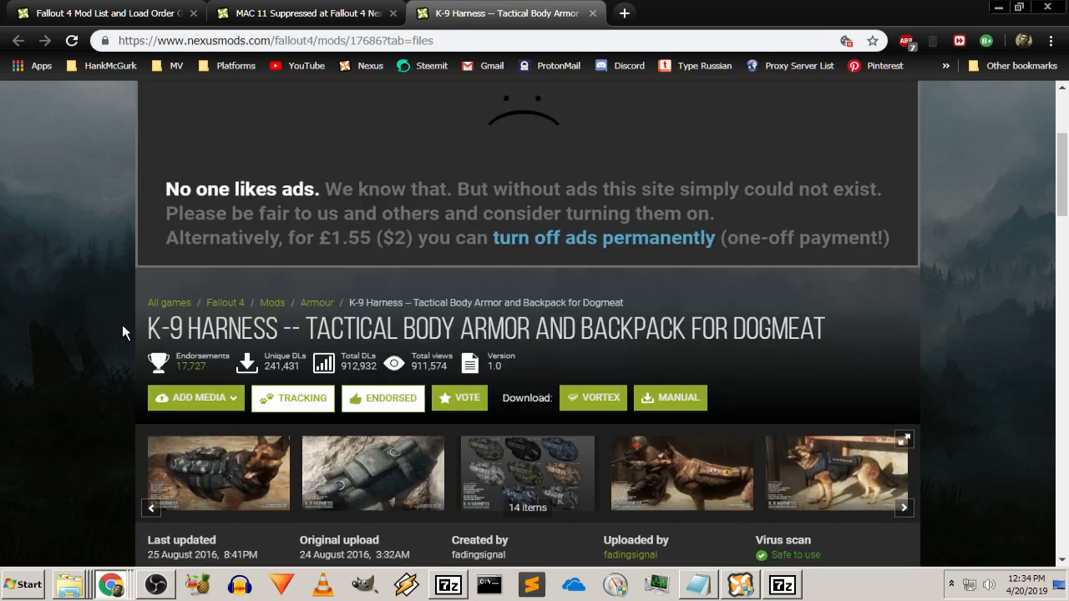
pyautogui.scroll(-5, 122, 324)
pyautogui.click(93, 15)
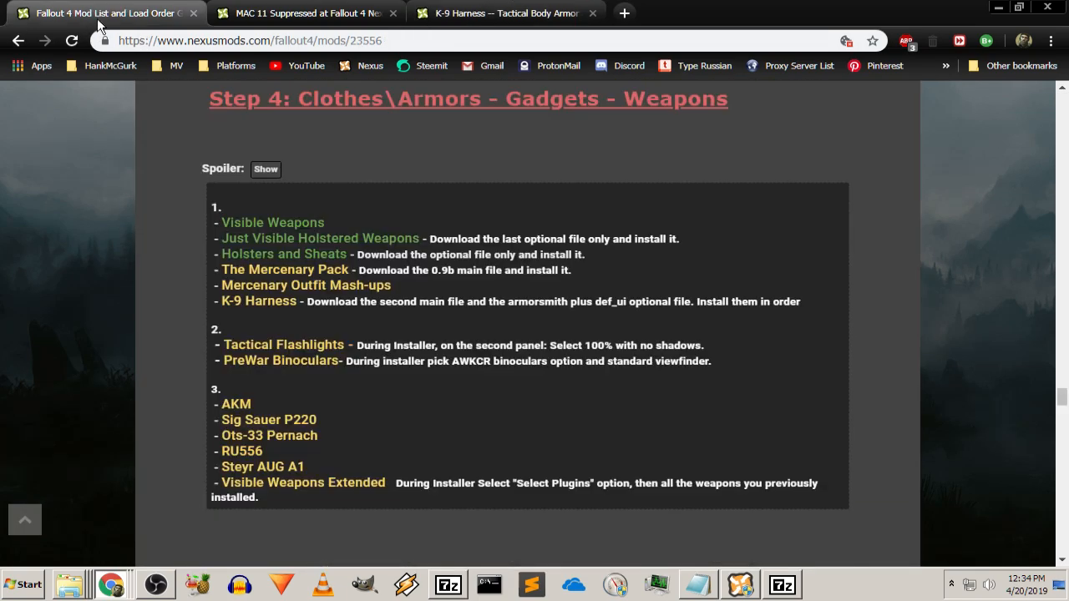
pyautogui.moveTo(316, 301); pyautogui.dragTo(801, 305)
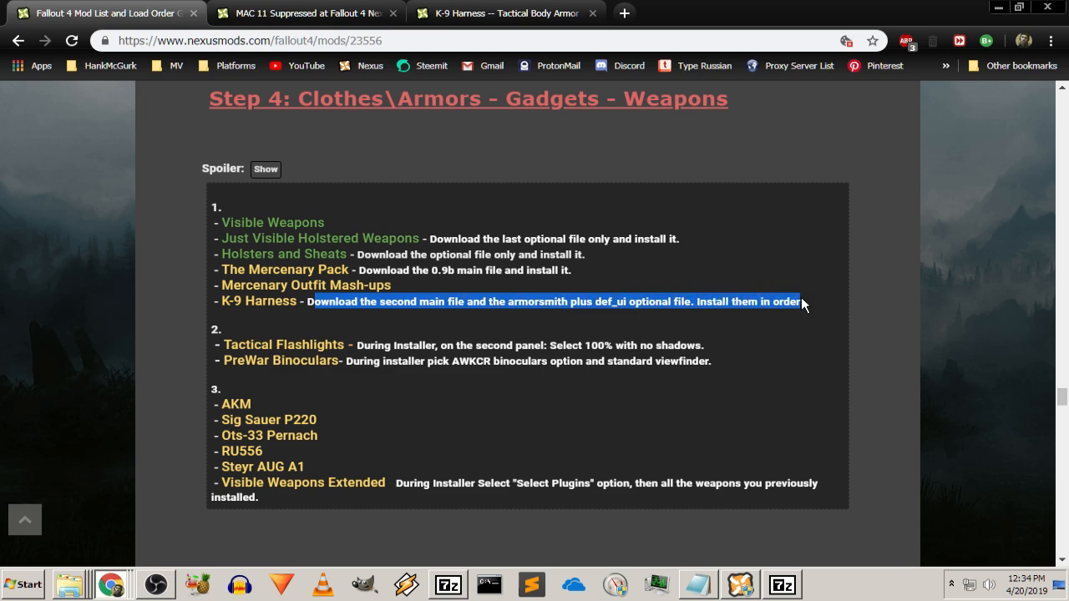
pyautogui.click(573, 303)
pyautogui.moveTo(573, 303); pyautogui.dragTo(620, 303)
pyautogui.click(620, 303)
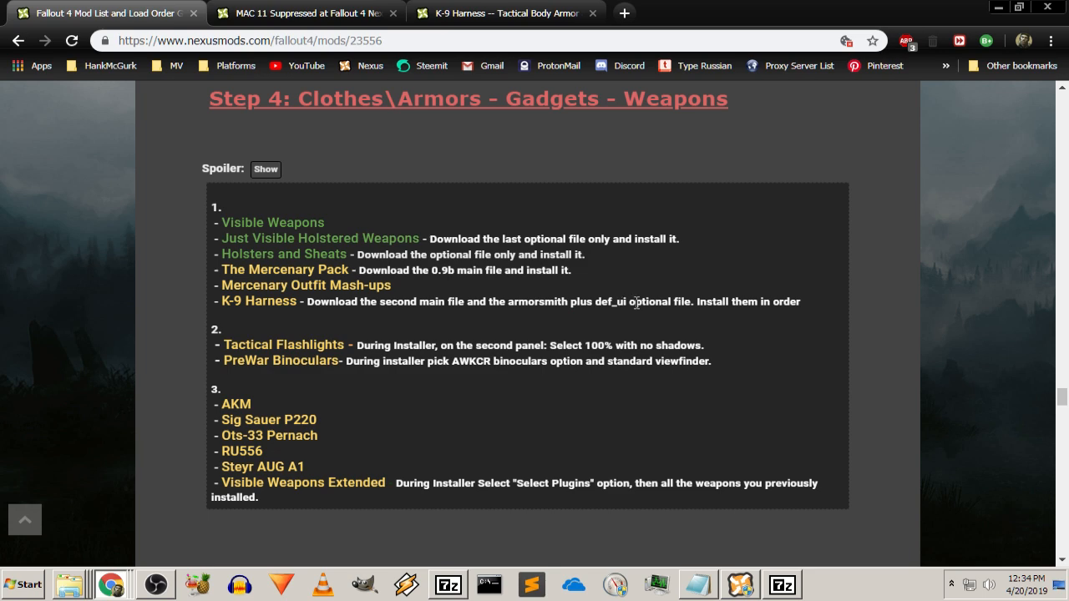
pyautogui.click(485, 13)
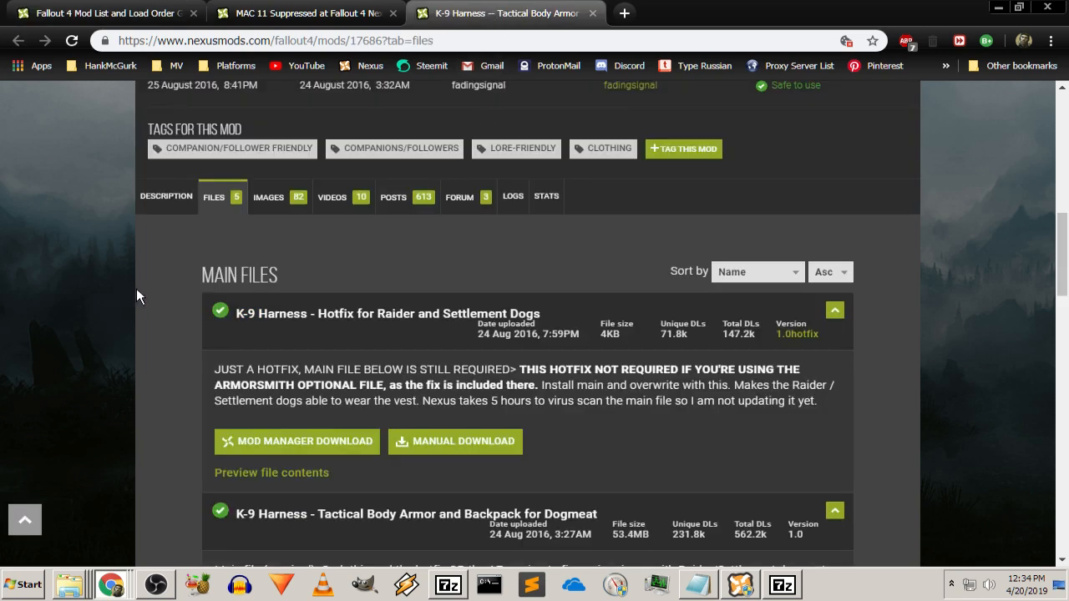
# Download the main file K-9 Harness - Tactical Body Armor and Backpack for Dogmeat through the mod manager
pyautogui.scroll(-2, 138, 296)
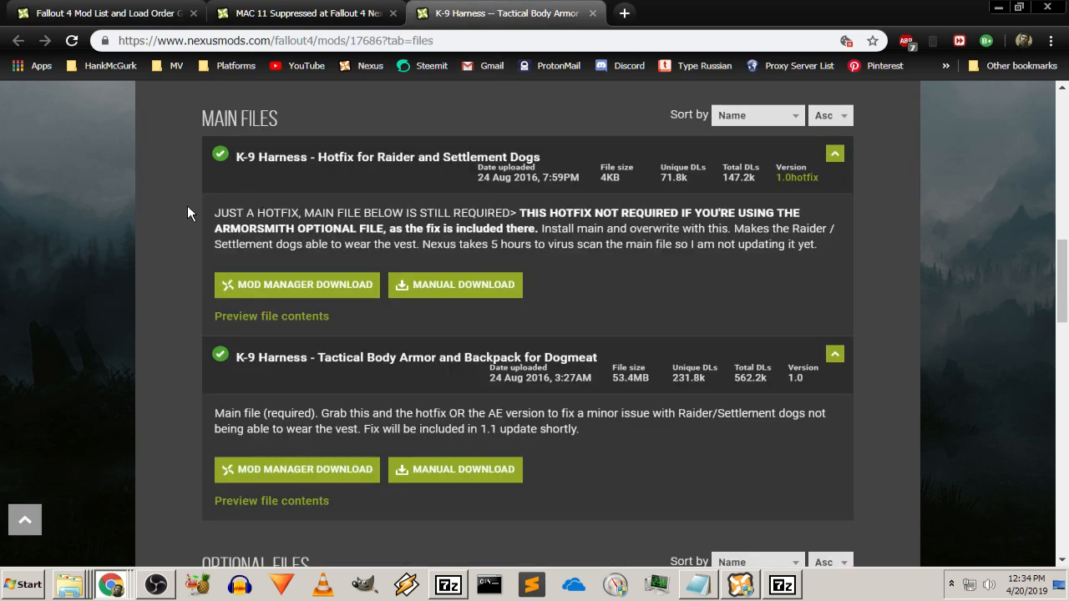
pyautogui.scroll(-1, 186, 208)
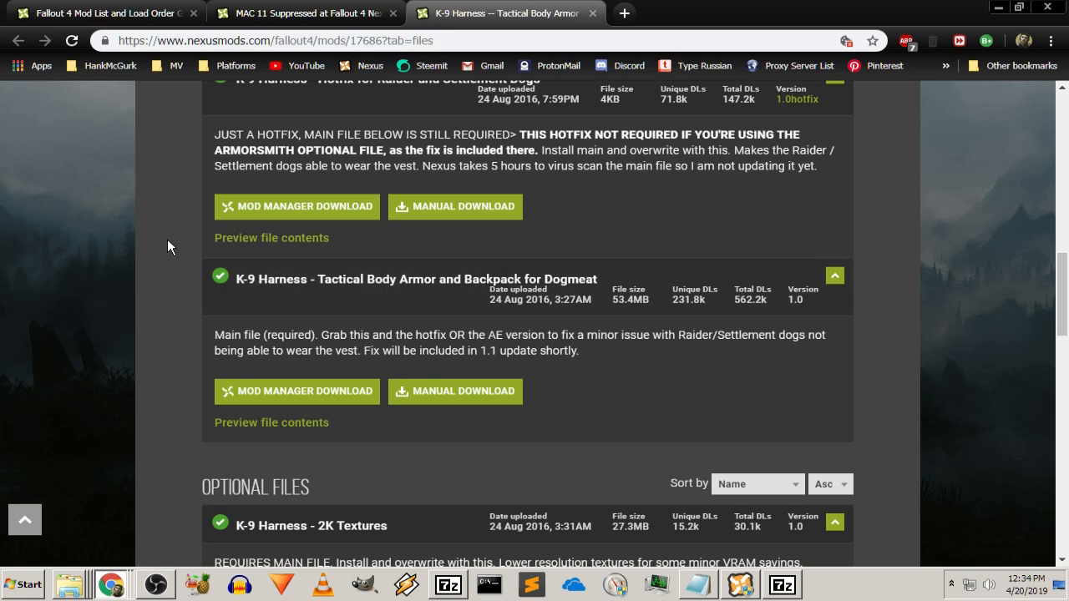
pyautogui.scroll(1, 167, 247)
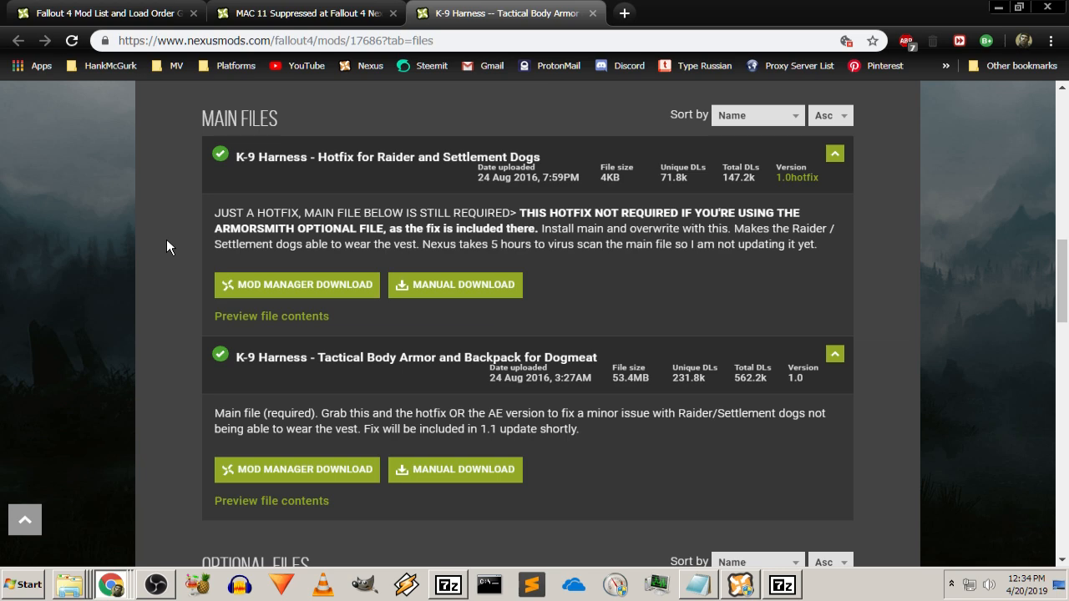
pyautogui.scroll(-3, 167, 246)
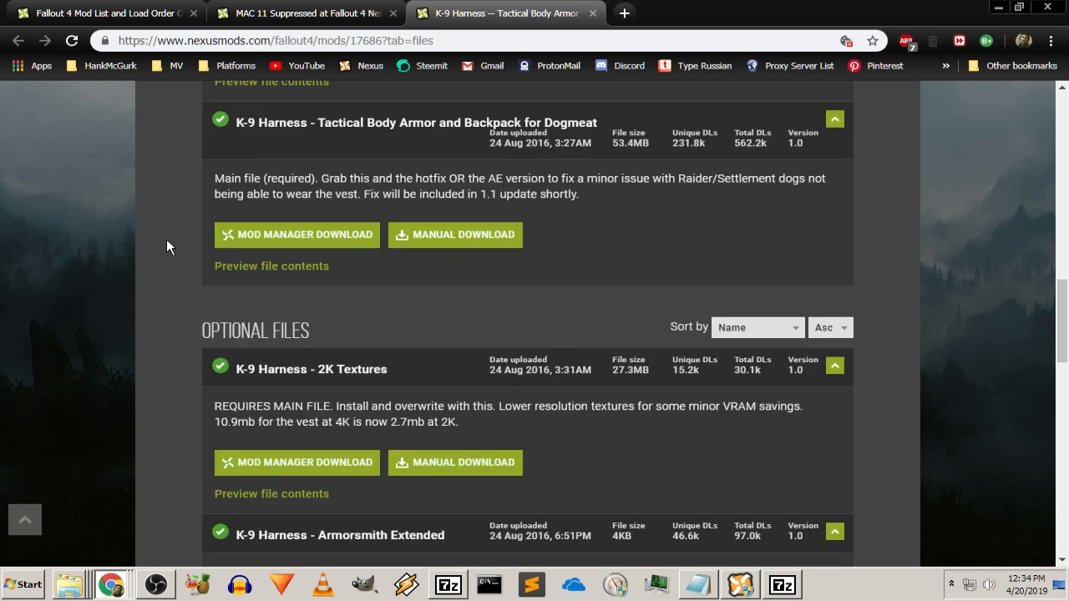
pyautogui.click(257, 236)
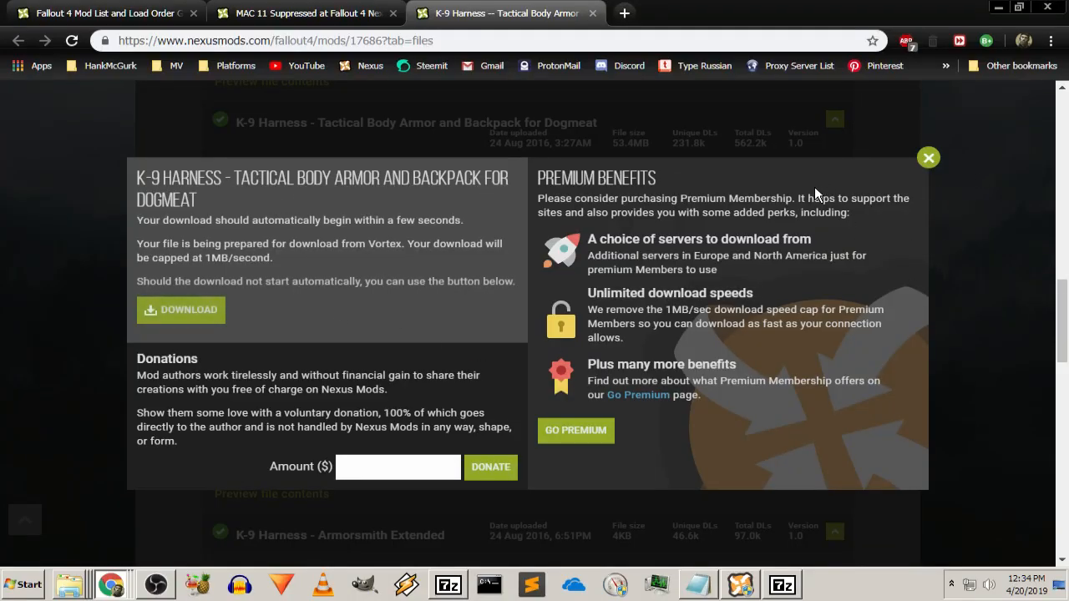
pyautogui.click(929, 158)
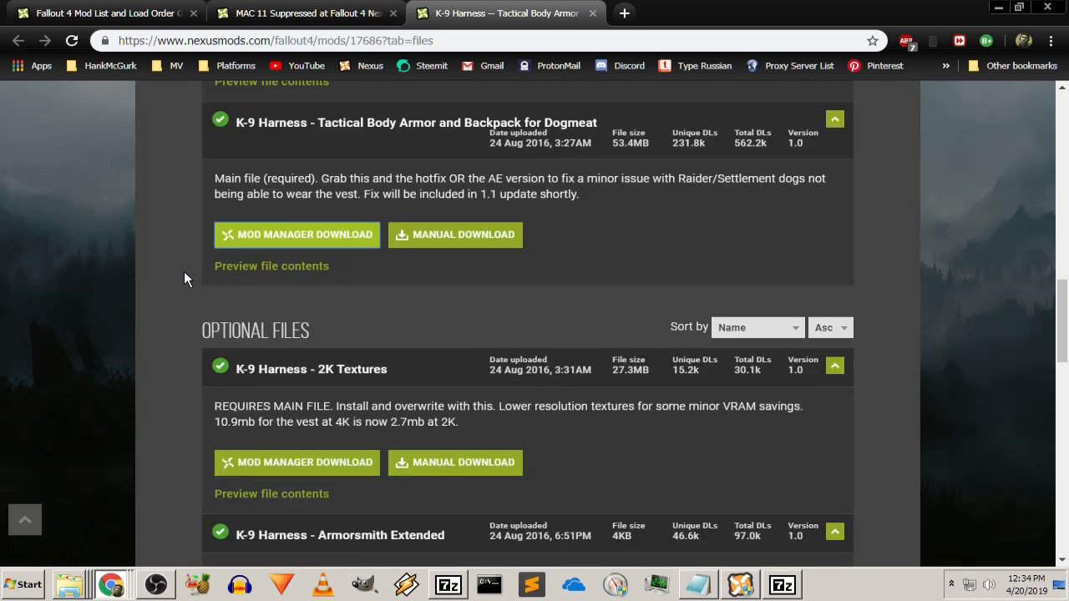
# Recheck the guide's K-9 Harness note and download the optional file Armorsmith Extended plus DEF UI through the mod manager
pyautogui.scroll(-1, 167, 250)
pyautogui.click(144, 14)
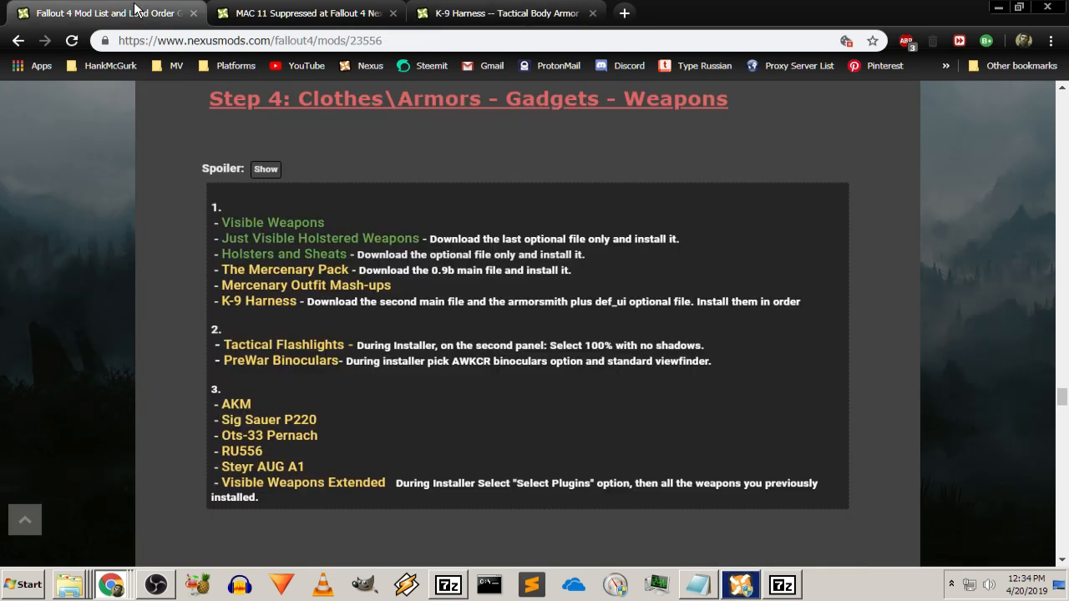
pyautogui.moveTo(518, 301); pyautogui.dragTo(612, 303)
pyautogui.click(623, 292)
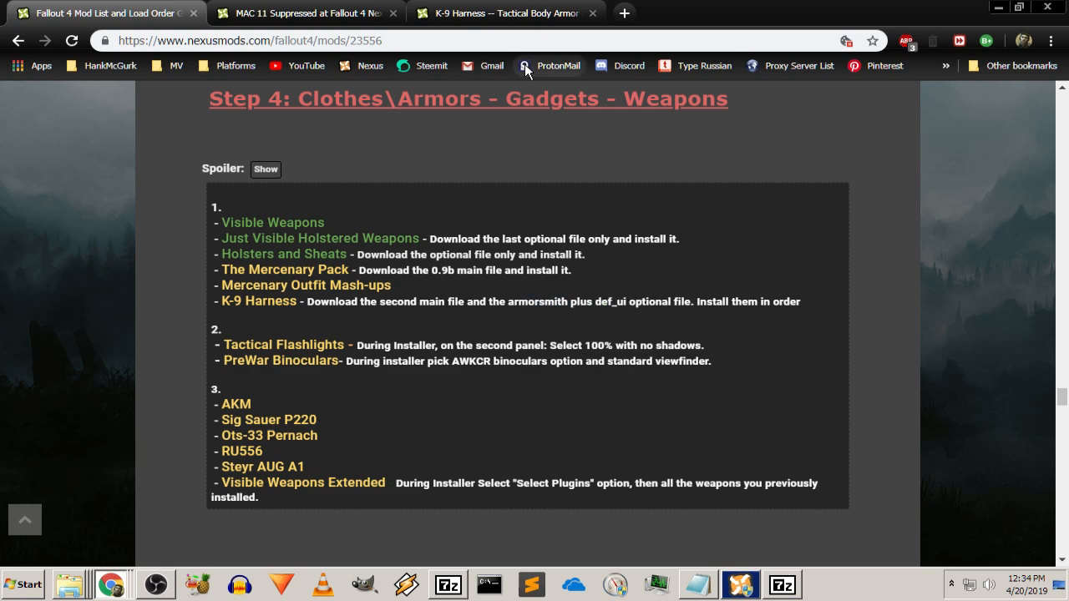
pyautogui.click(502, 13)
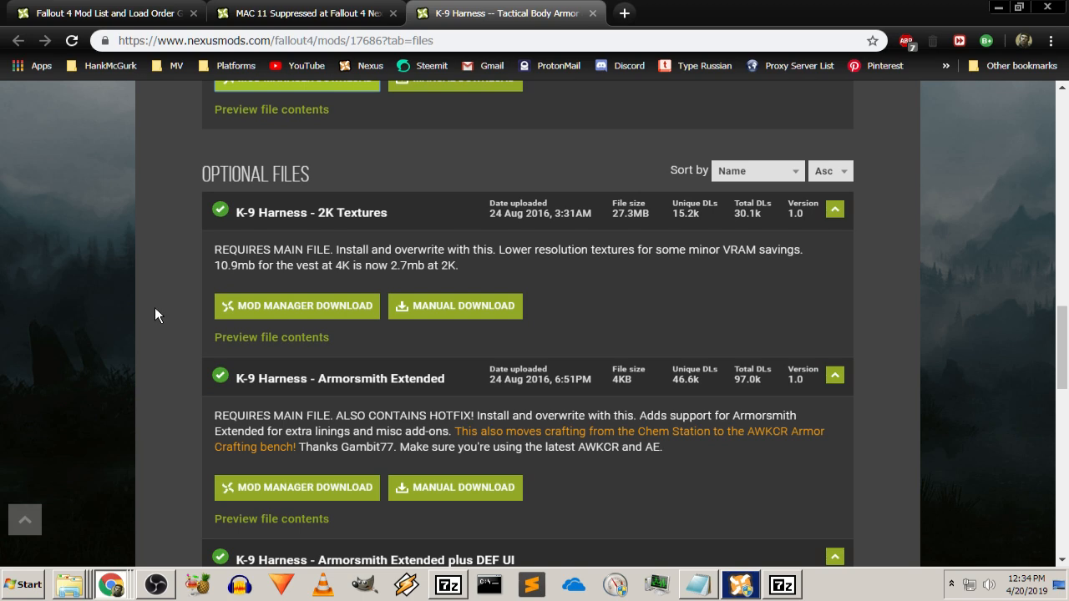
pyautogui.scroll(-3, 154, 319)
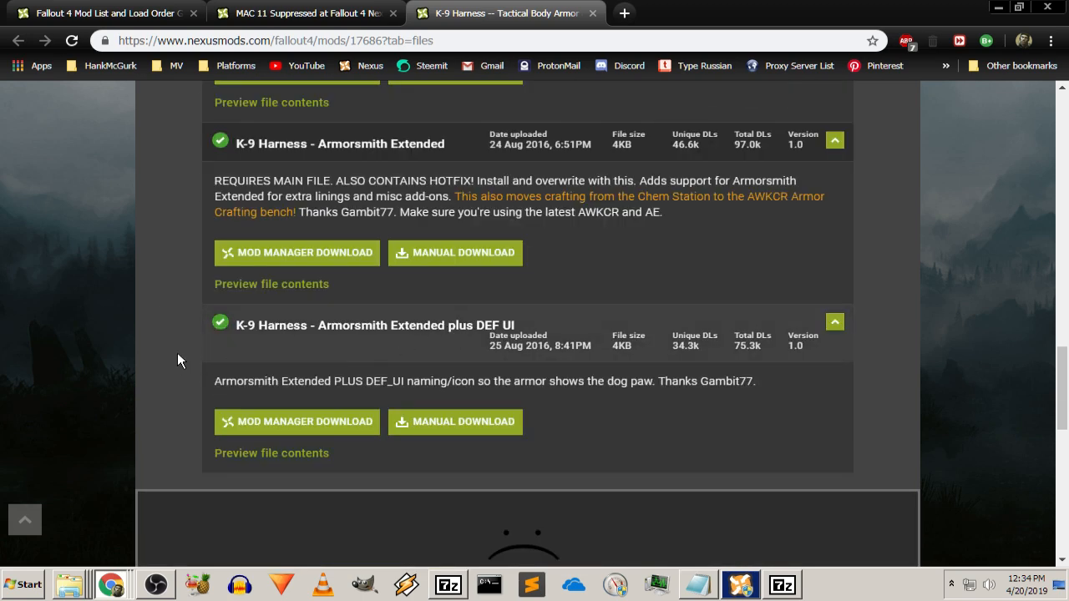
pyautogui.scroll(-1, 163, 328)
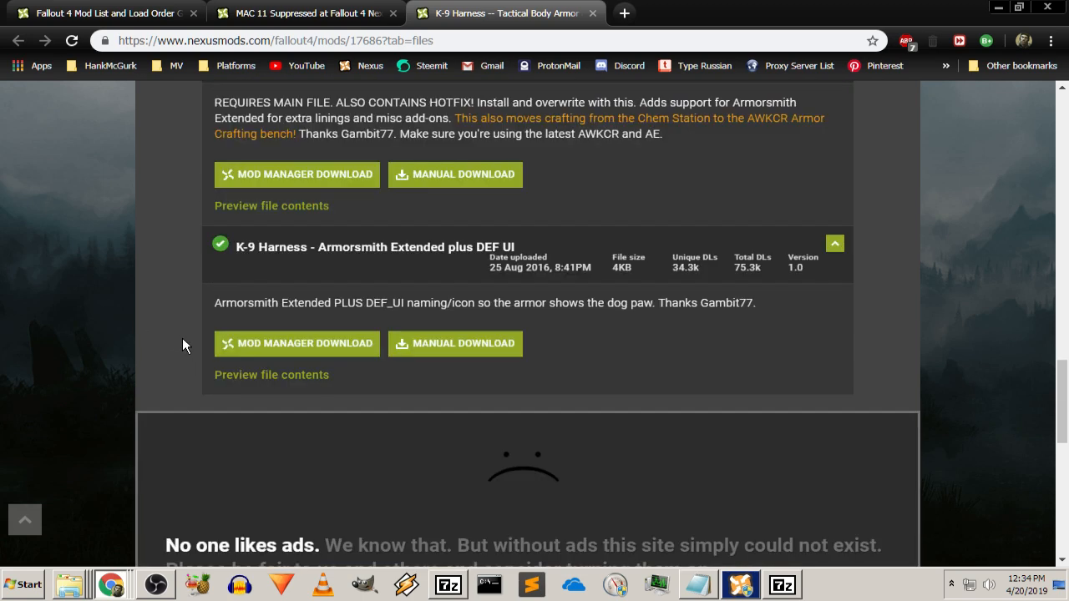
pyautogui.click(255, 347)
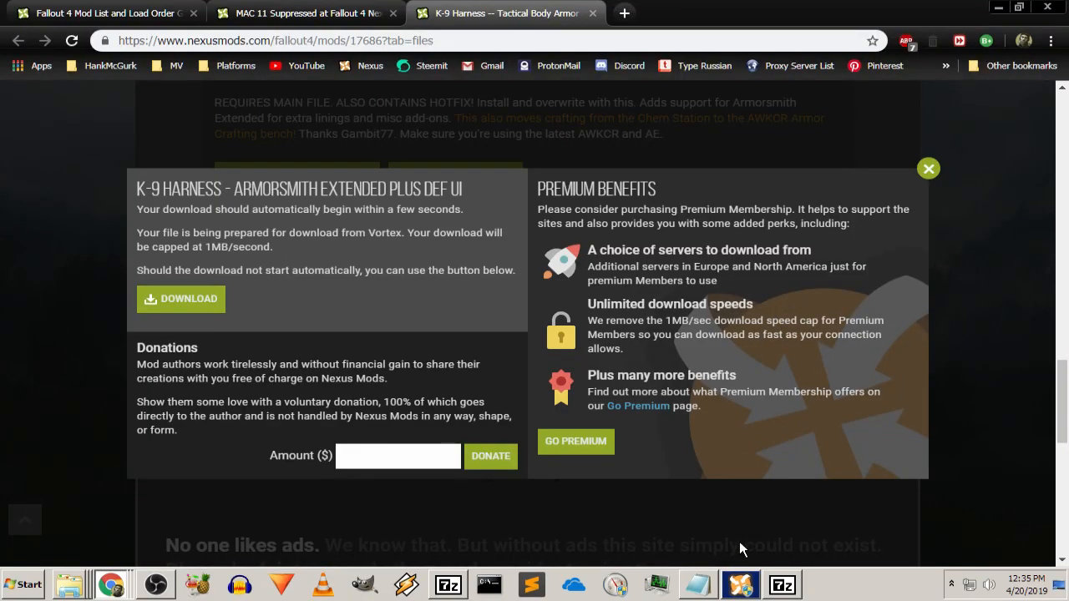
# Switch to Nexus Mod Manager to review the latest entries in its download queue, and close the K-9 Harness page
pyautogui.click(740, 584)
pyautogui.moveTo(158, 499)
pyautogui.scroll(-2, 180, 478)
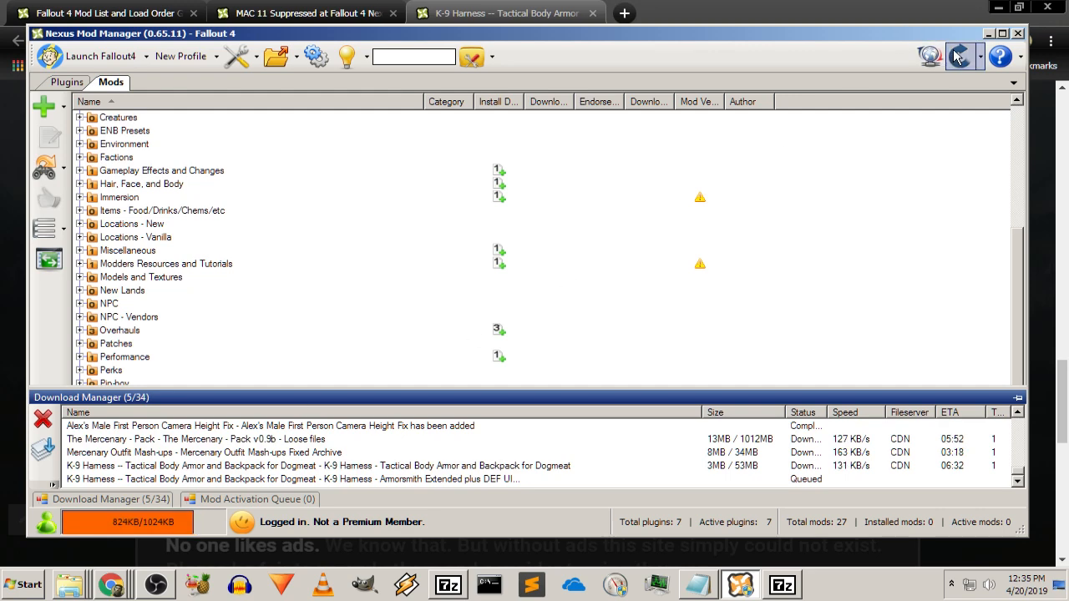
pyautogui.click(989, 33)
pyautogui.click(928, 169)
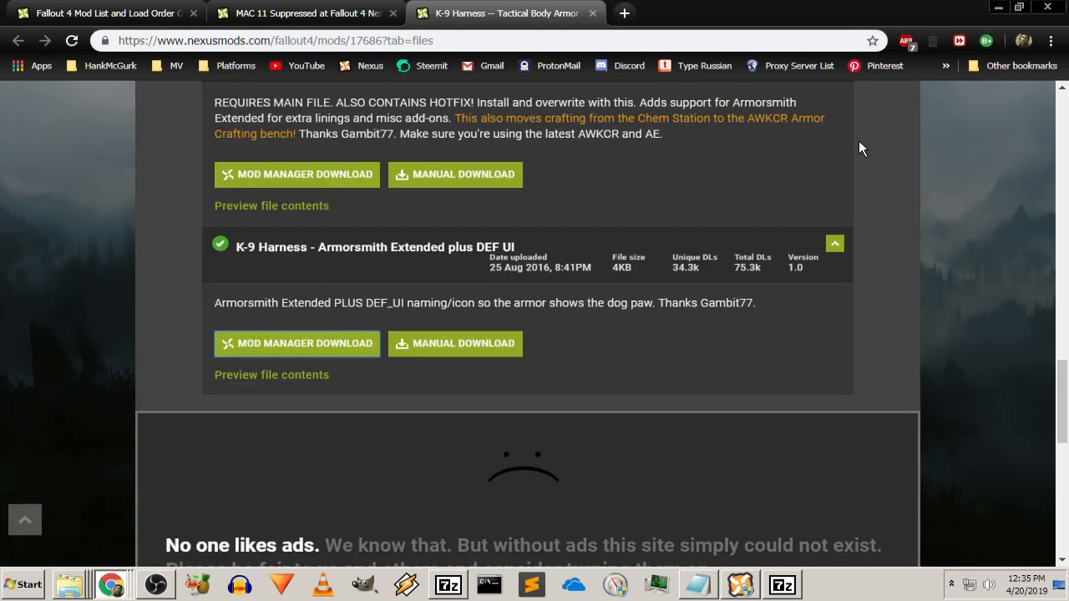
pyautogui.click(592, 13)
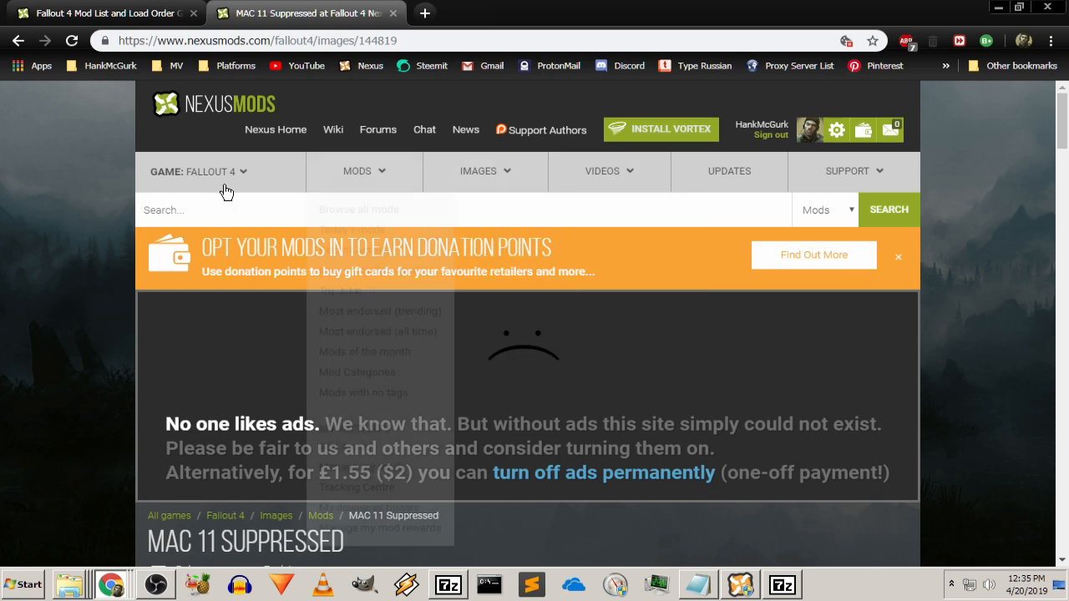
# Check the texture archive's extraction progress in 7-Zip and look over the MAC 11 Suppressed image page
pyautogui.click(781, 585)
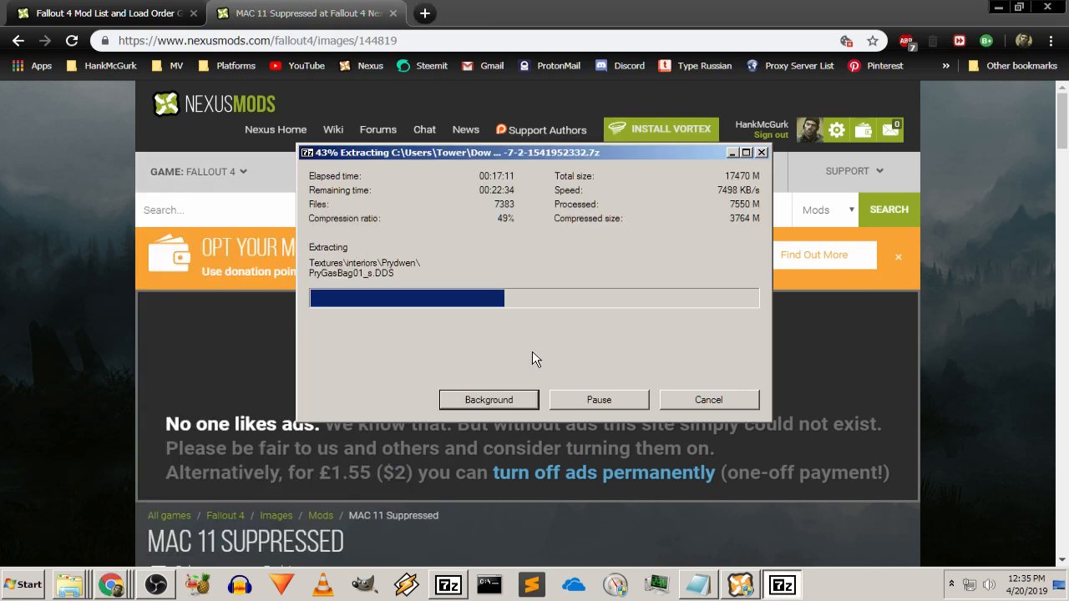
pyautogui.click(733, 153)
pyautogui.scroll(-5, 168, 368)
pyautogui.scroll(-6, 91, 309)
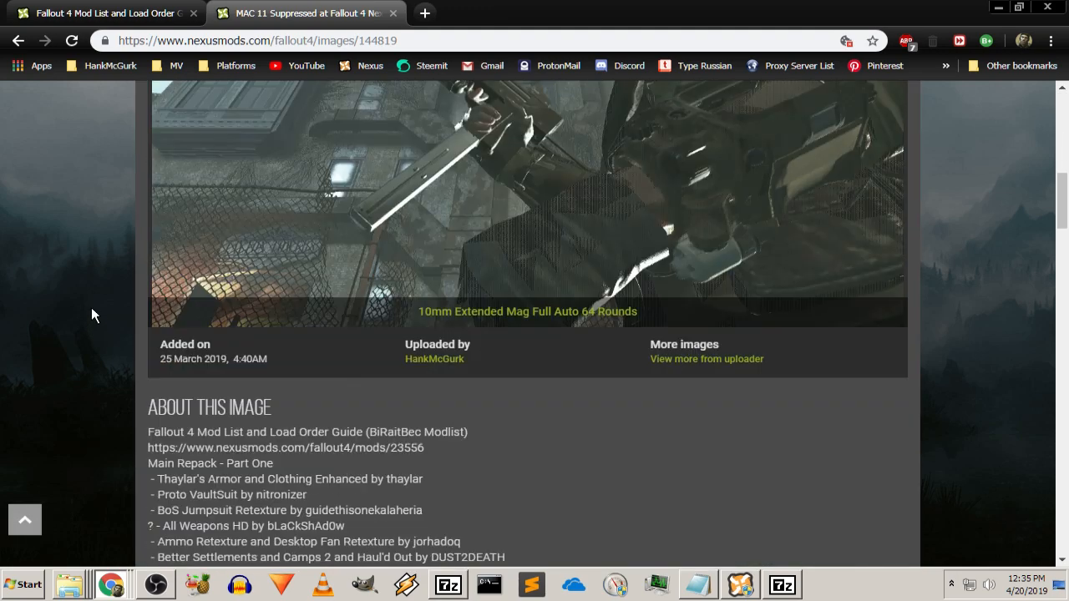
pyautogui.scroll(8, 95, 303)
pyautogui.scroll(-1, 113, 282)
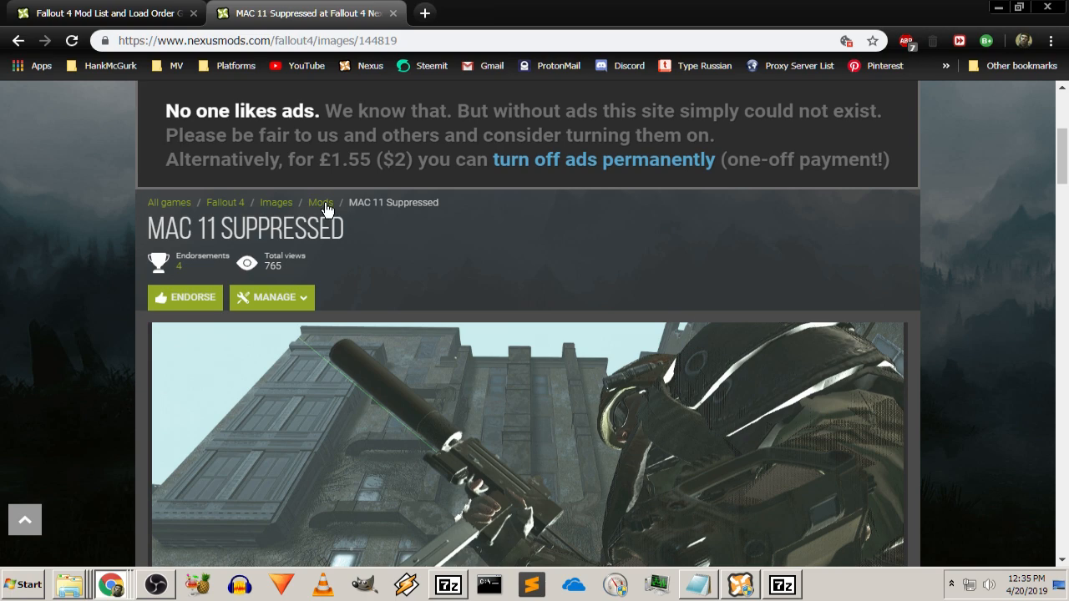
pyautogui.scroll(4, 241, 213)
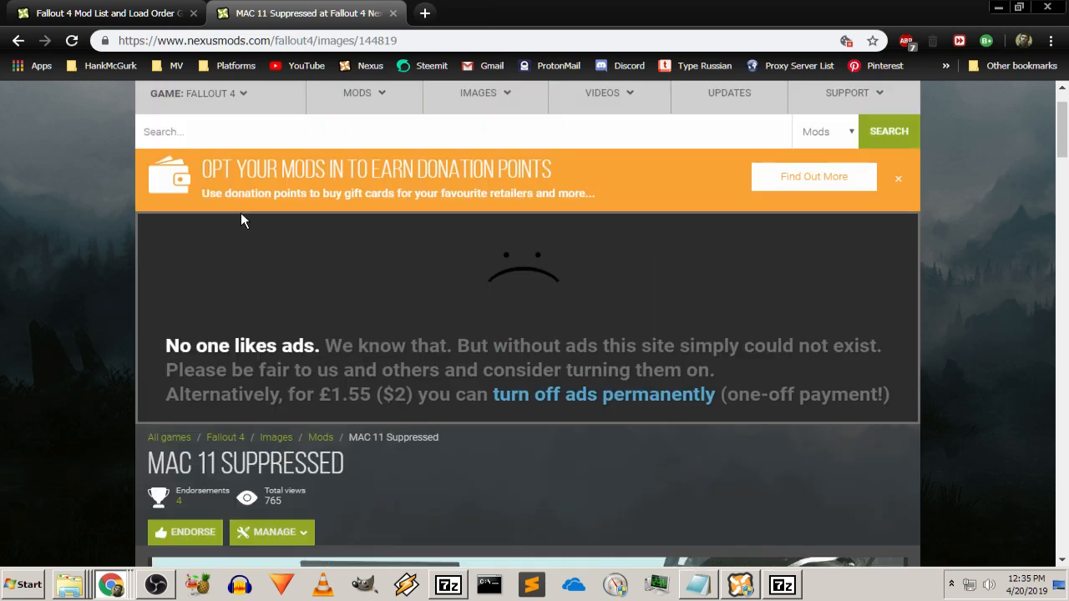
# Open the account's own Fallout 4 image gallery and view the Hunting Shotgun Patrol image
pyautogui.moveTo(511, 197)
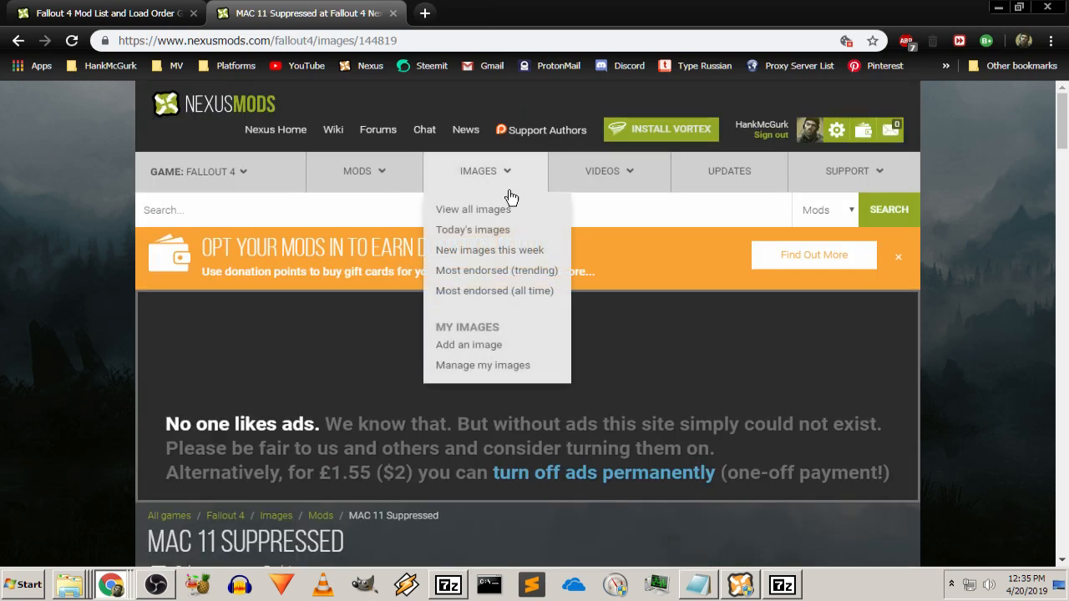
pyautogui.click(474, 367)
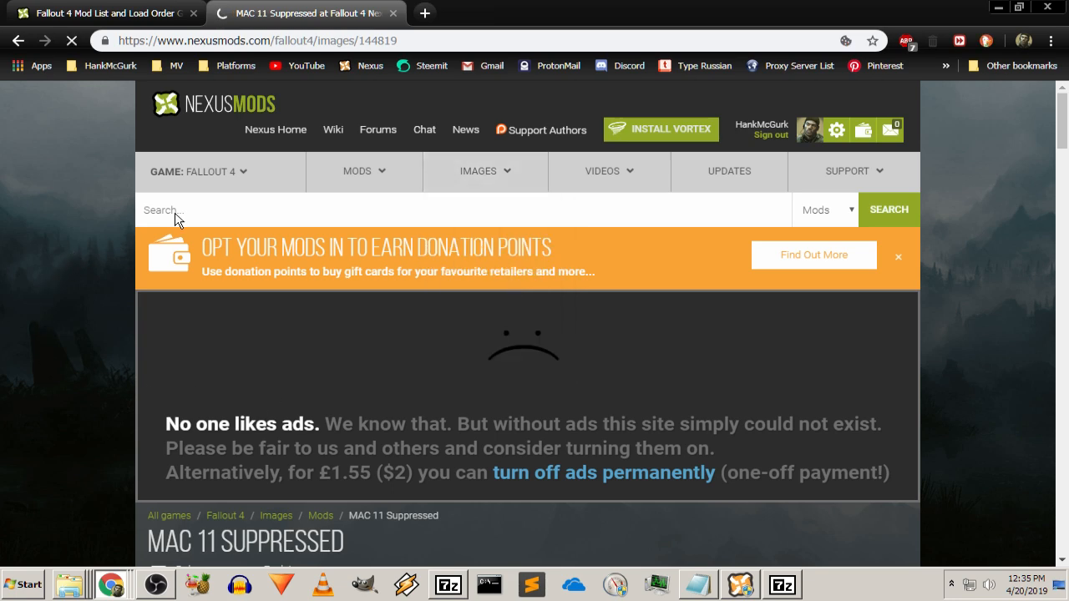
pyautogui.scroll(-5, 105, 246)
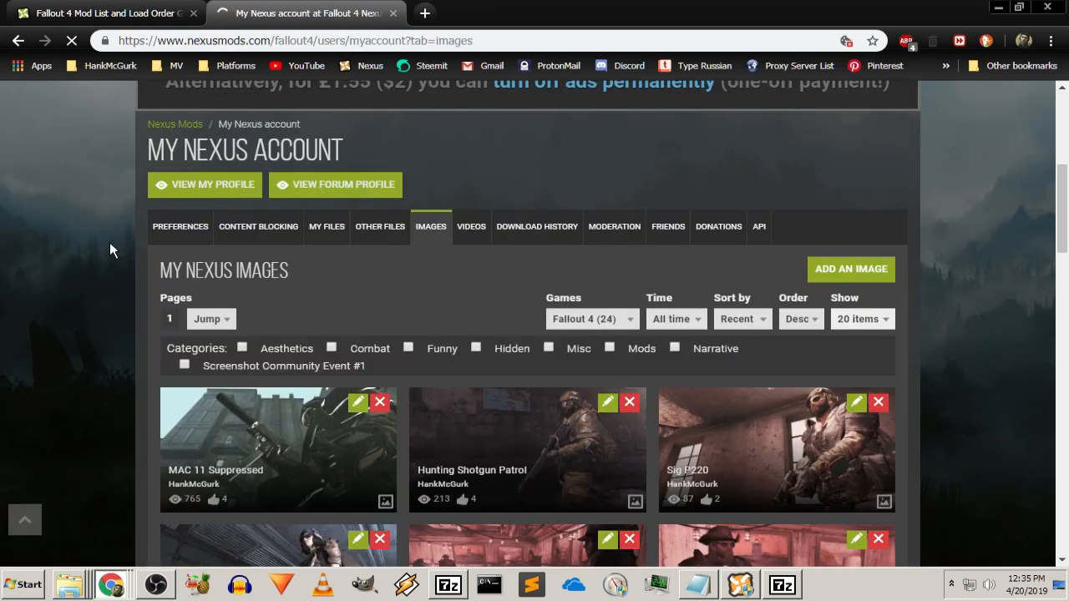
pyautogui.scroll(-2, 109, 242)
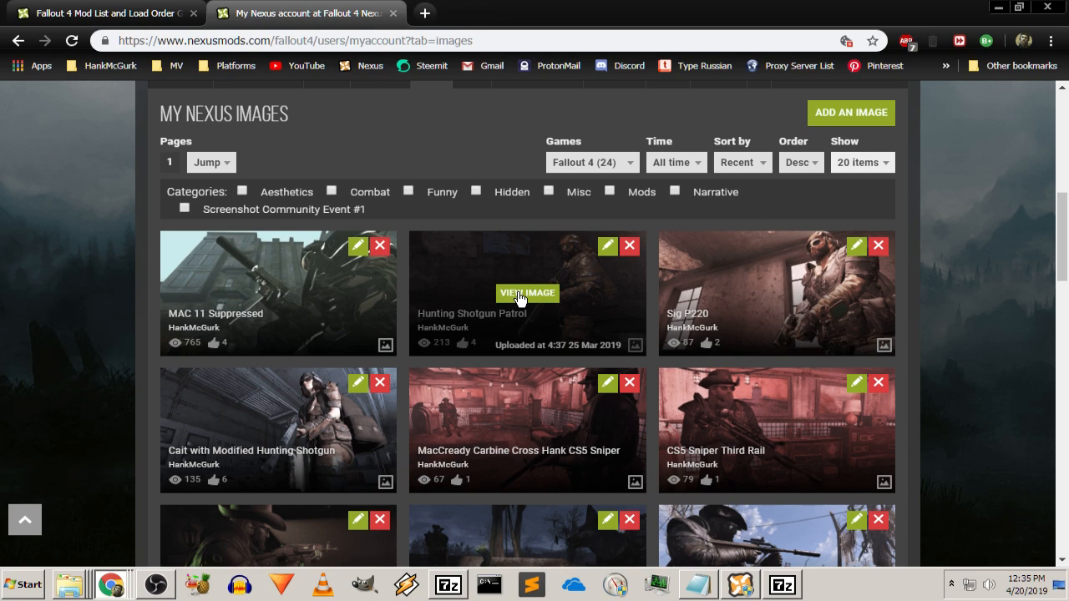
pyautogui.click(520, 293)
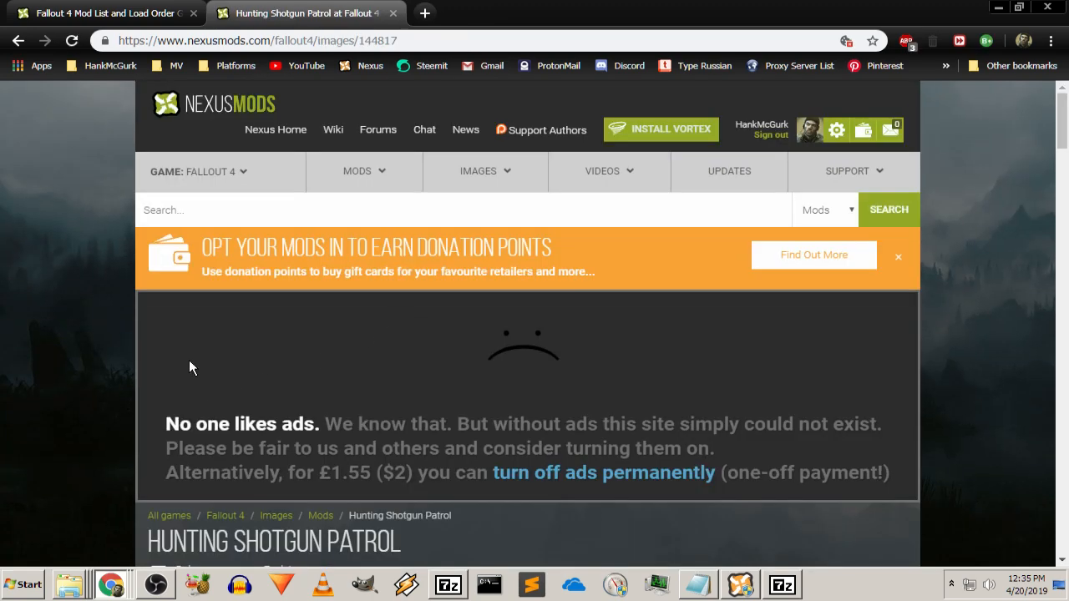
# Examine the Hunting Shotgun Patrol screenshot and read through the mod list in its description
pyautogui.scroll(-4, 167, 347)
pyautogui.scroll(-4, 111, 343)
pyautogui.scroll(2, 116, 334)
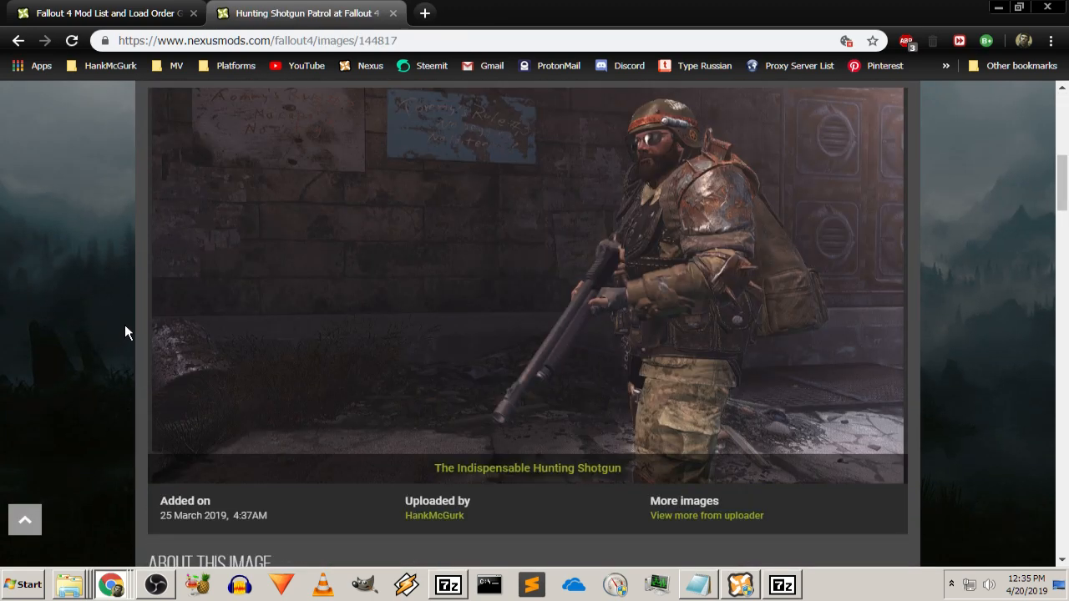
pyautogui.scroll(1, 119, 358)
pyautogui.scroll(-1, 118, 358)
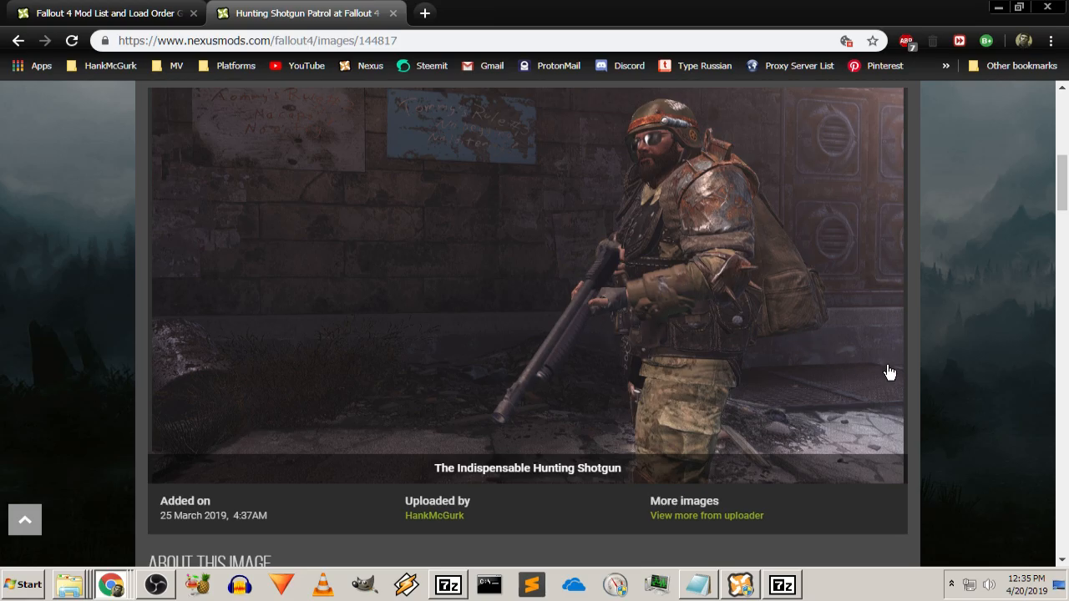
pyautogui.scroll(1, 963, 355)
pyautogui.scroll(-2, 962, 356)
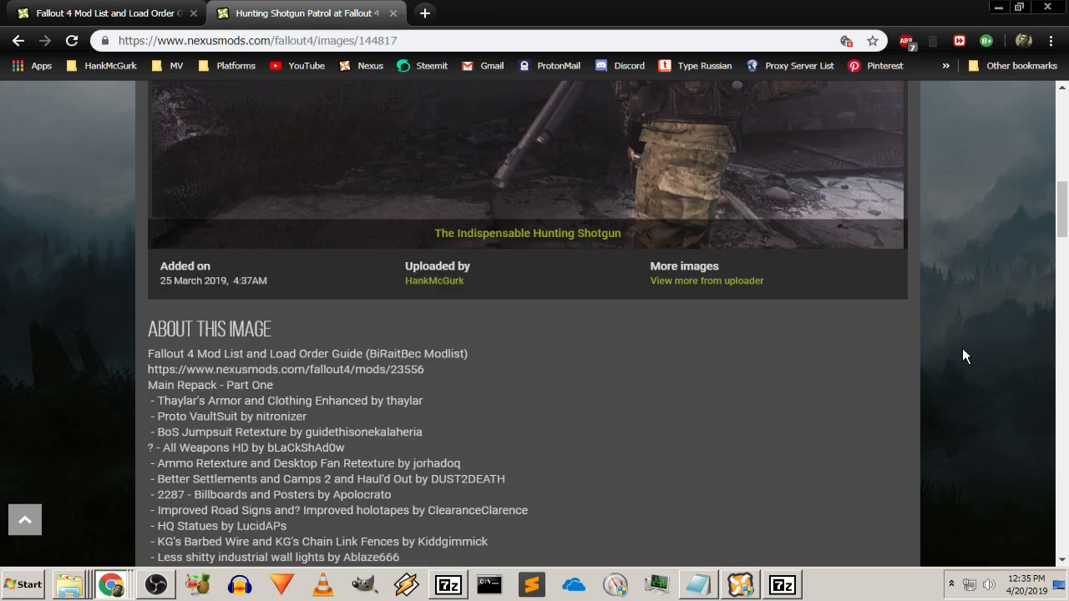
pyautogui.scroll(1, 963, 356)
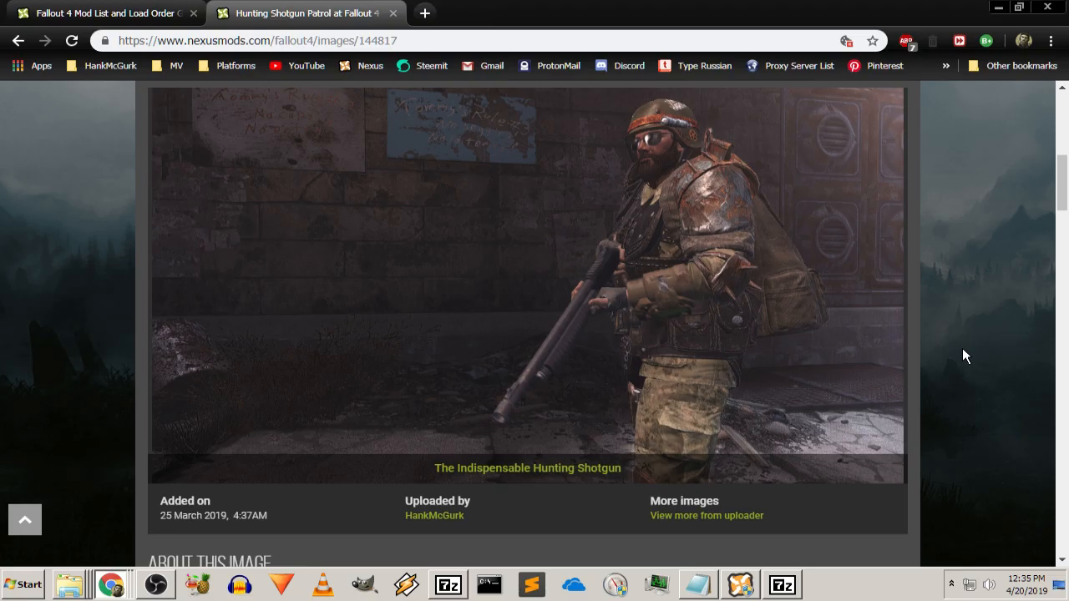
pyautogui.scroll(-7, 962, 350)
pyautogui.scroll(-15, 962, 345)
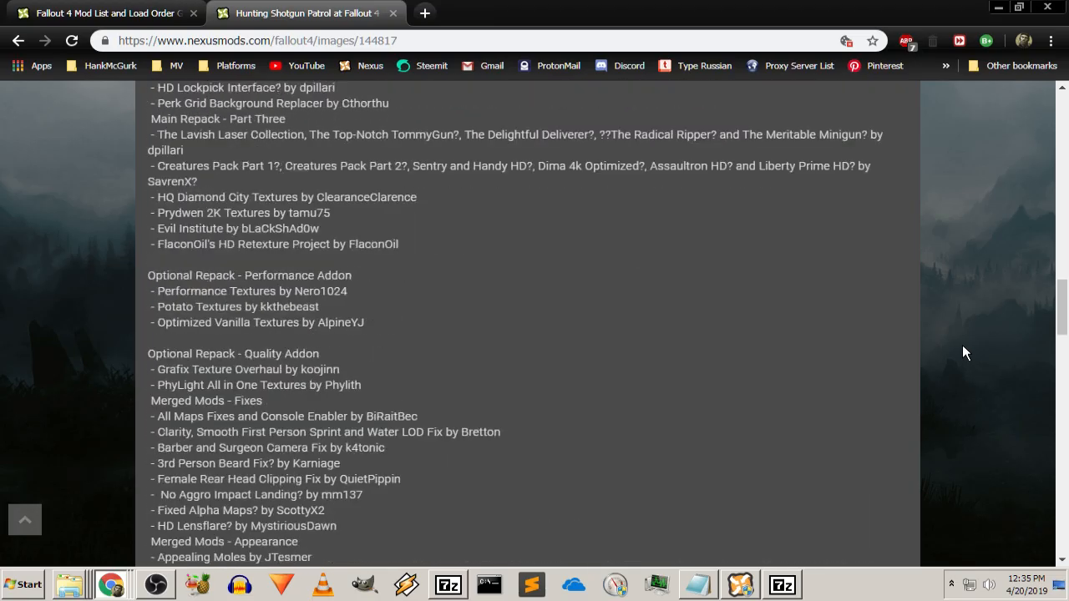
pyautogui.scroll(-5, 957, 342)
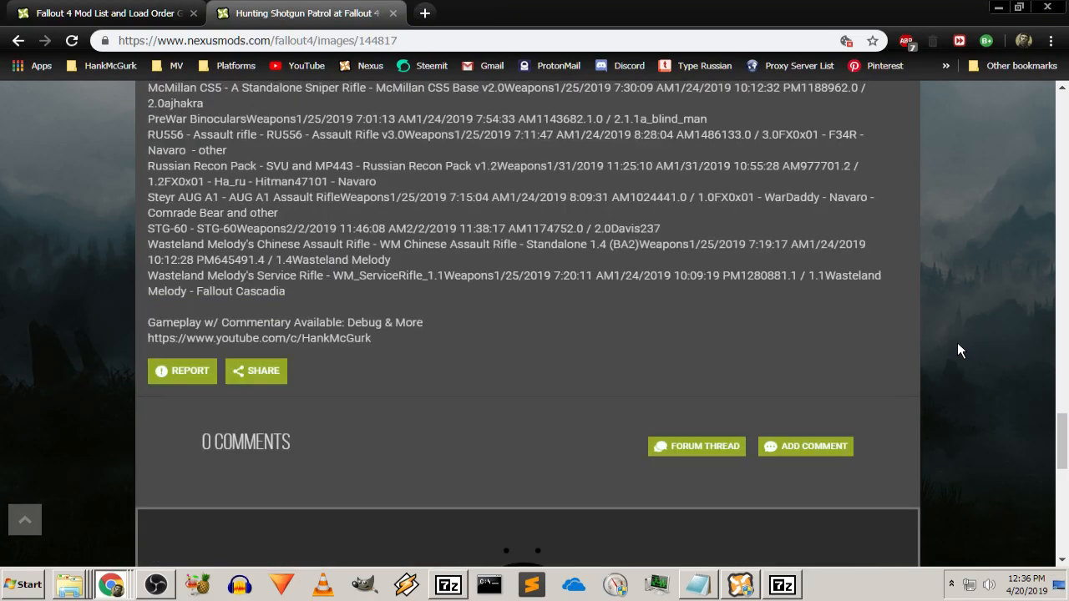
pyautogui.scroll(20, 933, 329)
pyautogui.scroll(11, 932, 330)
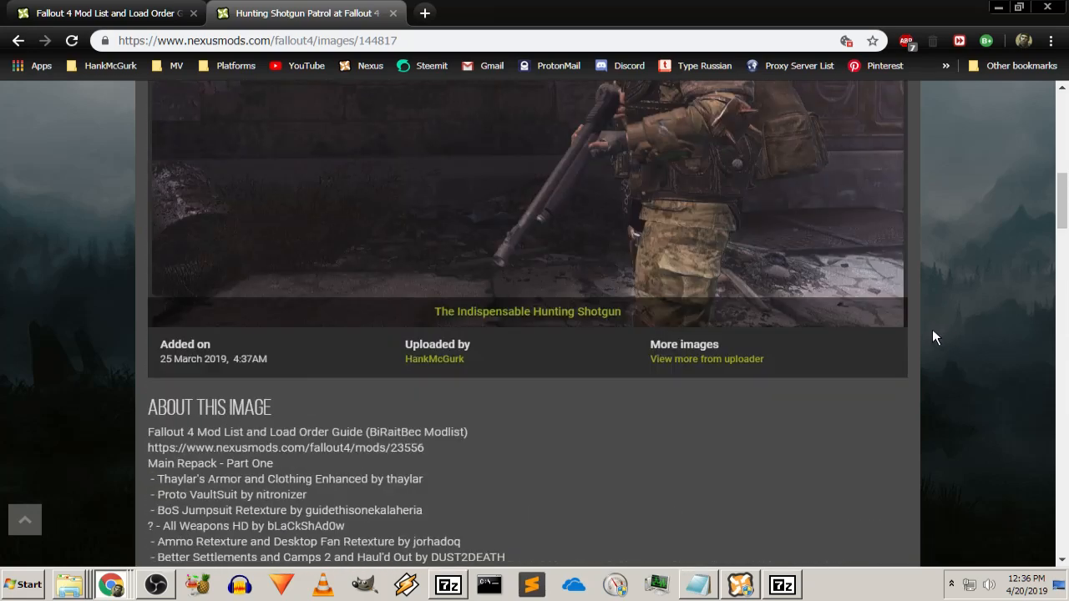
pyautogui.scroll(-1, 923, 322)
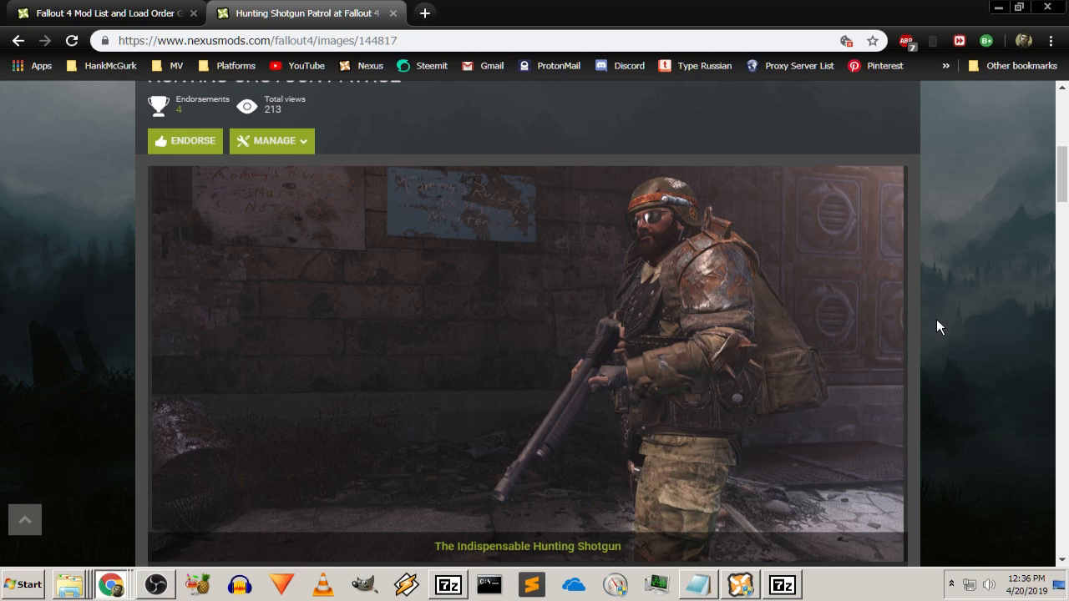
pyautogui.scroll(-1, 936, 319)
pyautogui.scroll(-1, 937, 319)
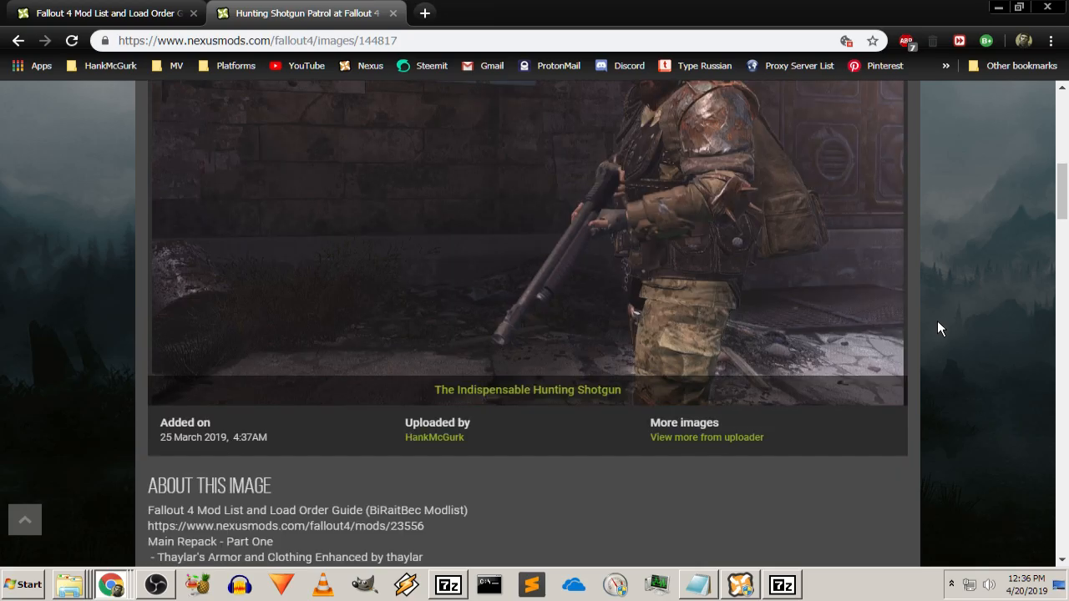
pyautogui.scroll(2, 938, 320)
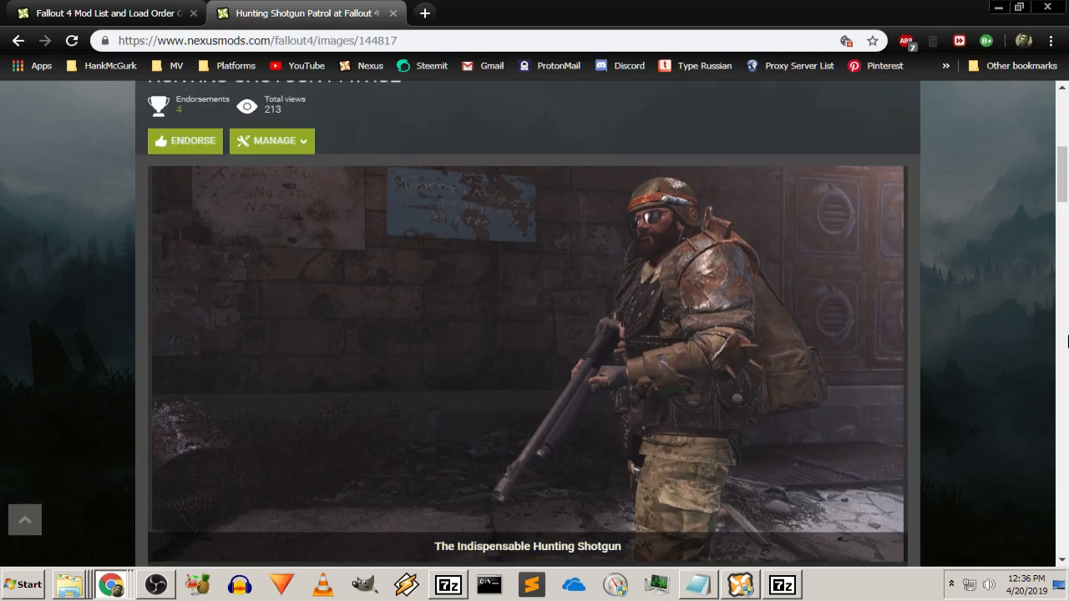
pyautogui.scroll(-1, 1054, 352)
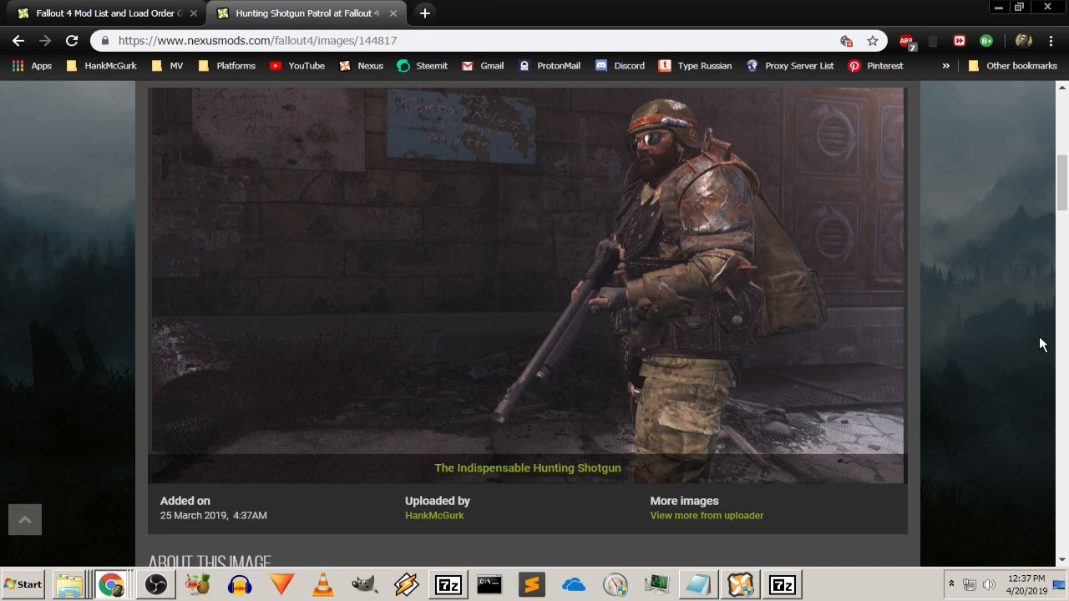
pyautogui.scroll(1, 979, 311)
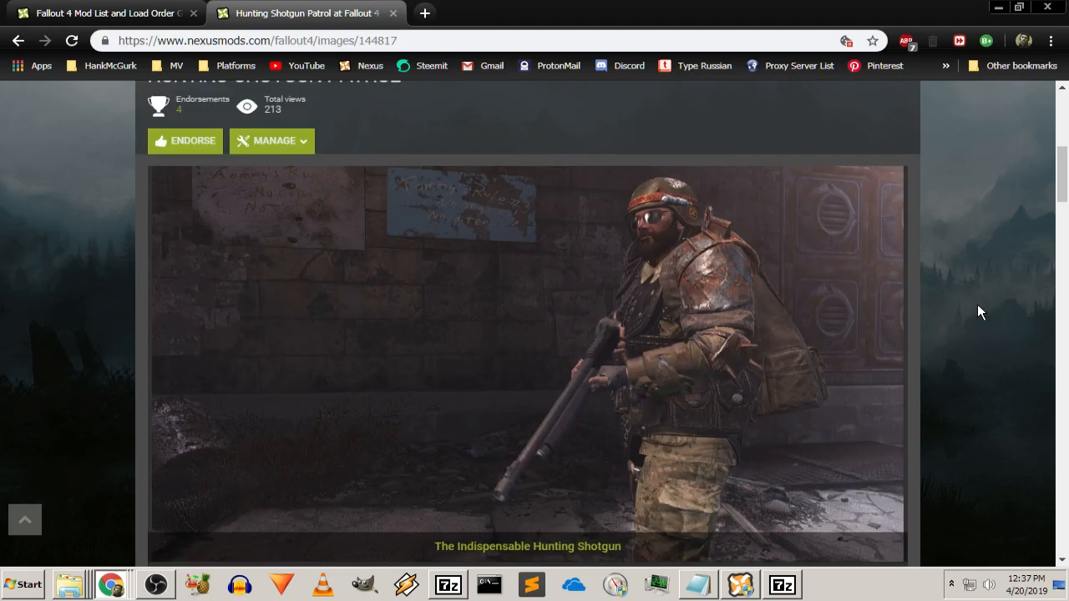
pyautogui.scroll(-1, 988, 324)
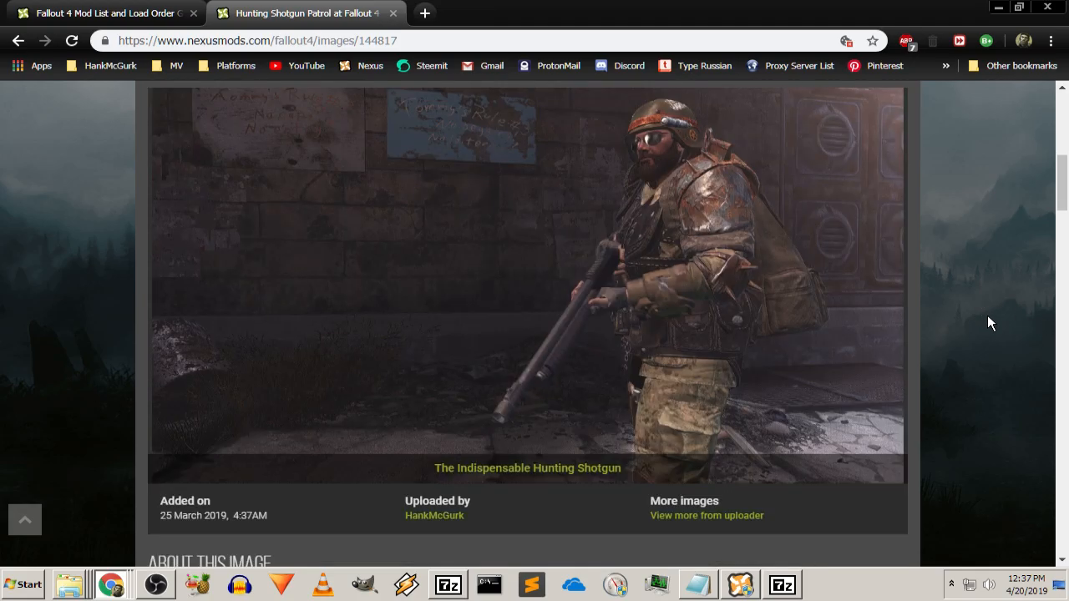
pyautogui.scroll(1, 988, 323)
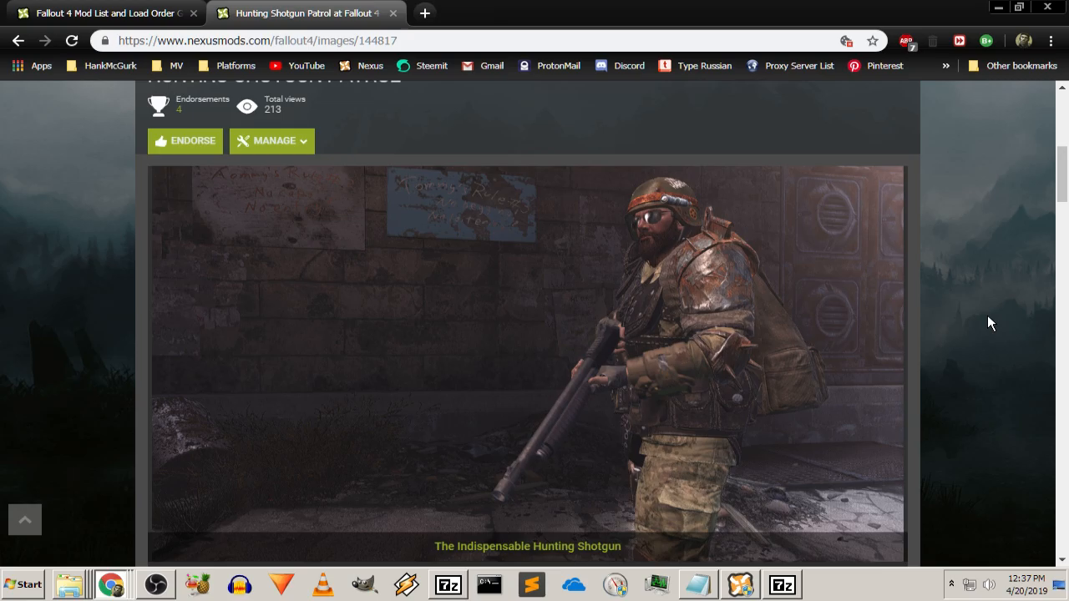
pyautogui.scroll(-1, 987, 323)
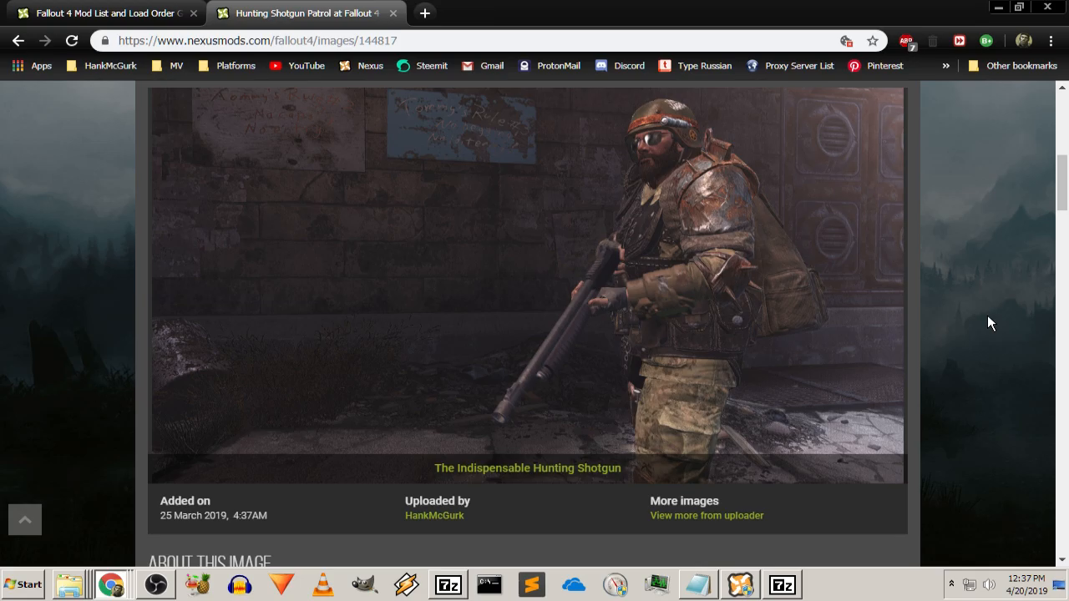
pyautogui.scroll(1, 987, 323)
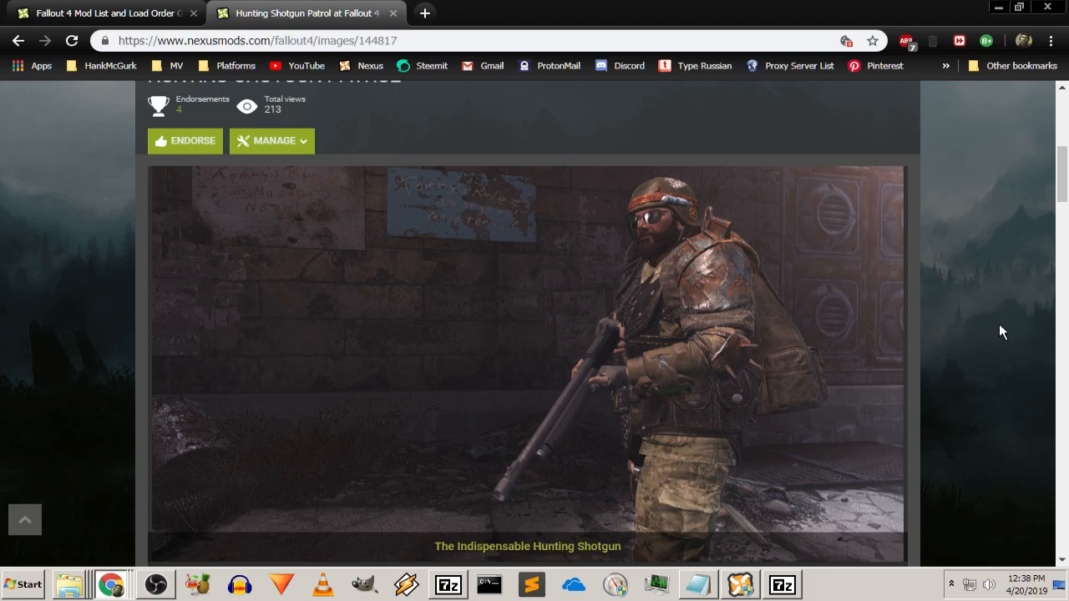
pyautogui.scroll(-1, 1000, 325)
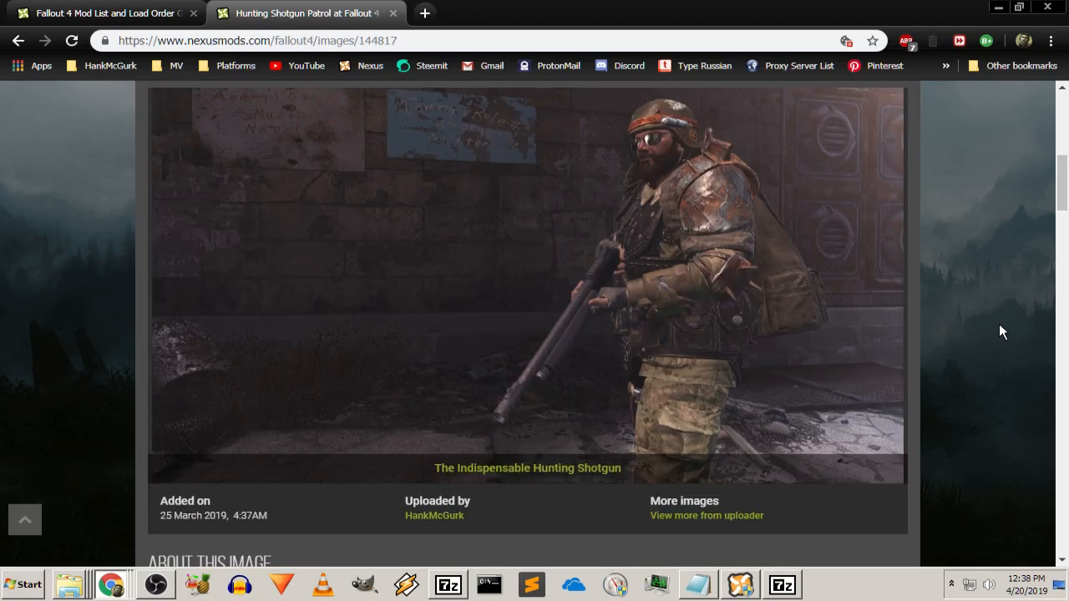
pyautogui.scroll(5, 1000, 332)
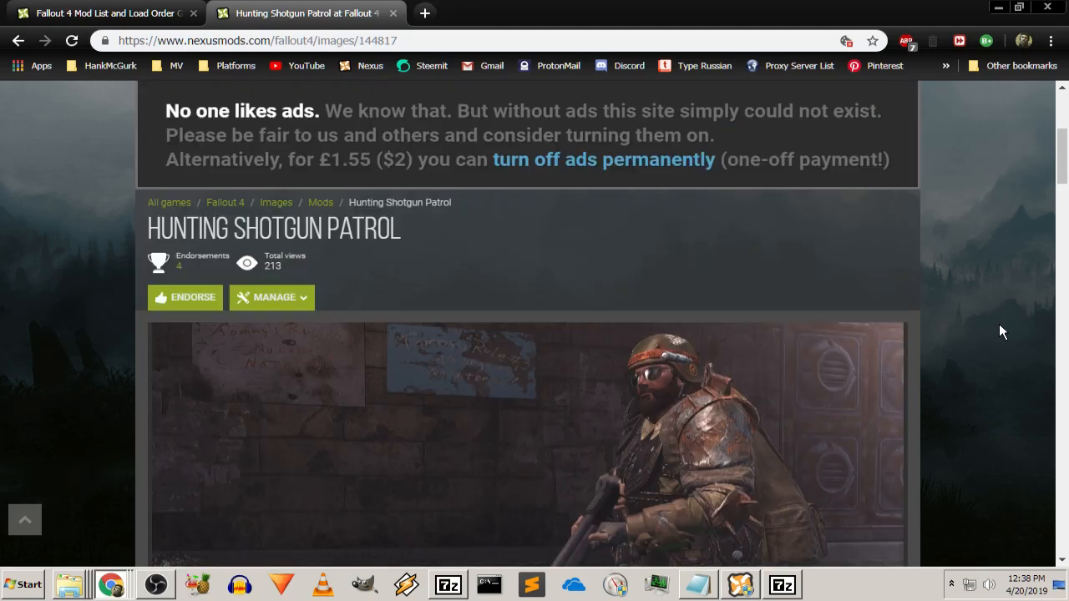
pyautogui.scroll(2, 1001, 332)
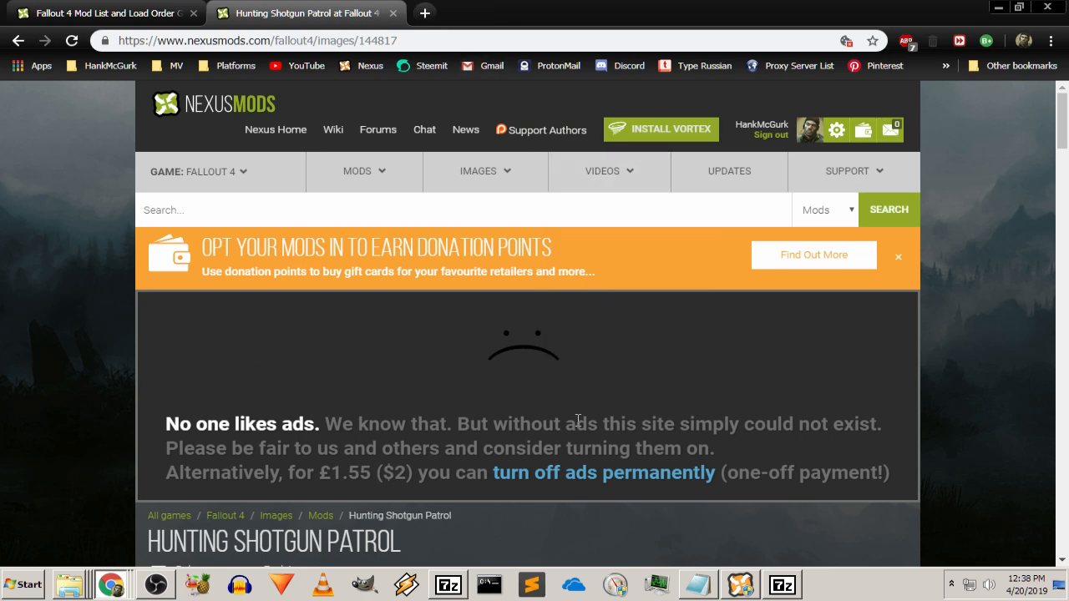
# Recheck the archive's extraction progress in 7-Zip and return to the Hunting Shotgun Patrol image
pyautogui.click(781, 584)
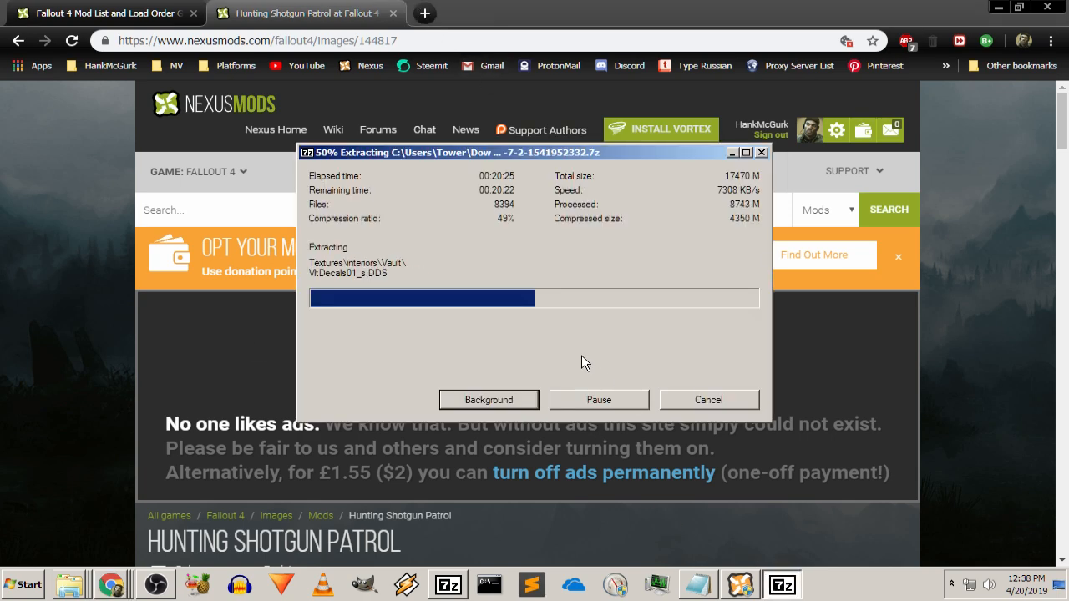
pyautogui.click(731, 153)
pyautogui.scroll(-3, 582, 351)
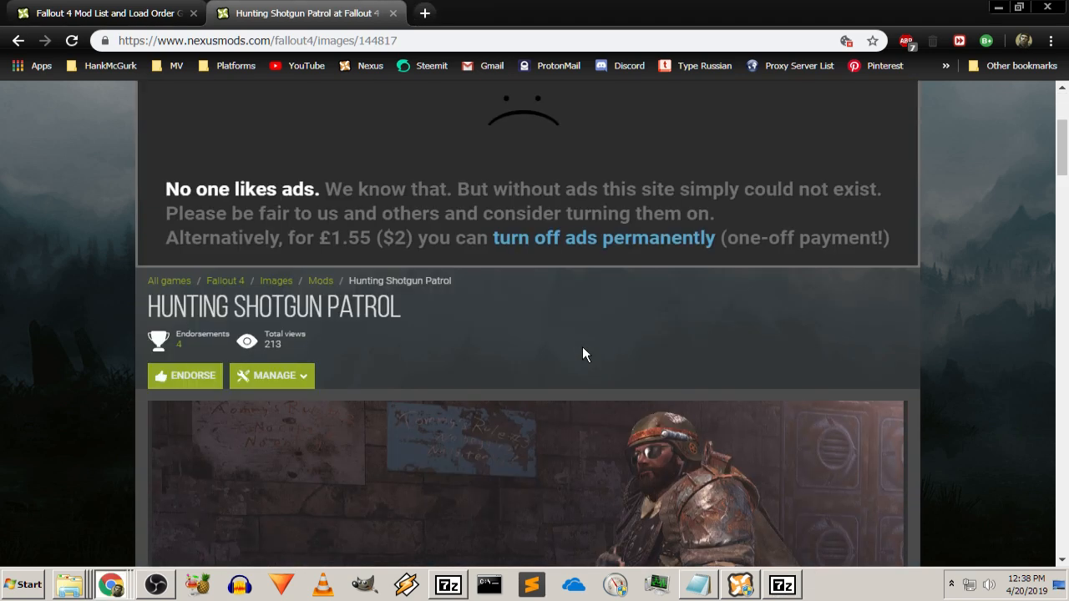
pyautogui.scroll(-4, 583, 350)
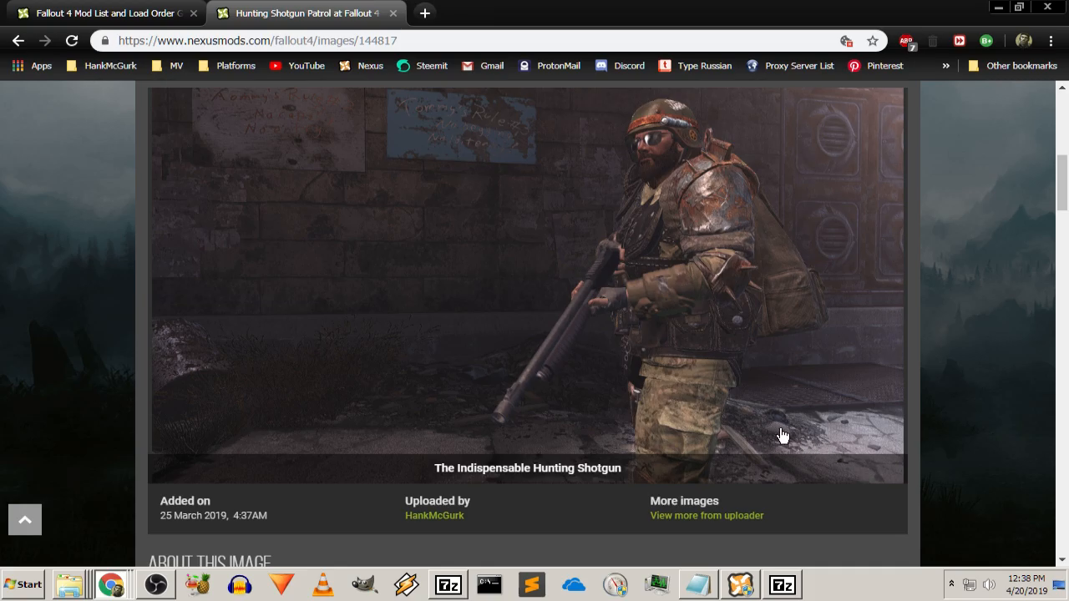
pyautogui.scroll(2, 903, 408)
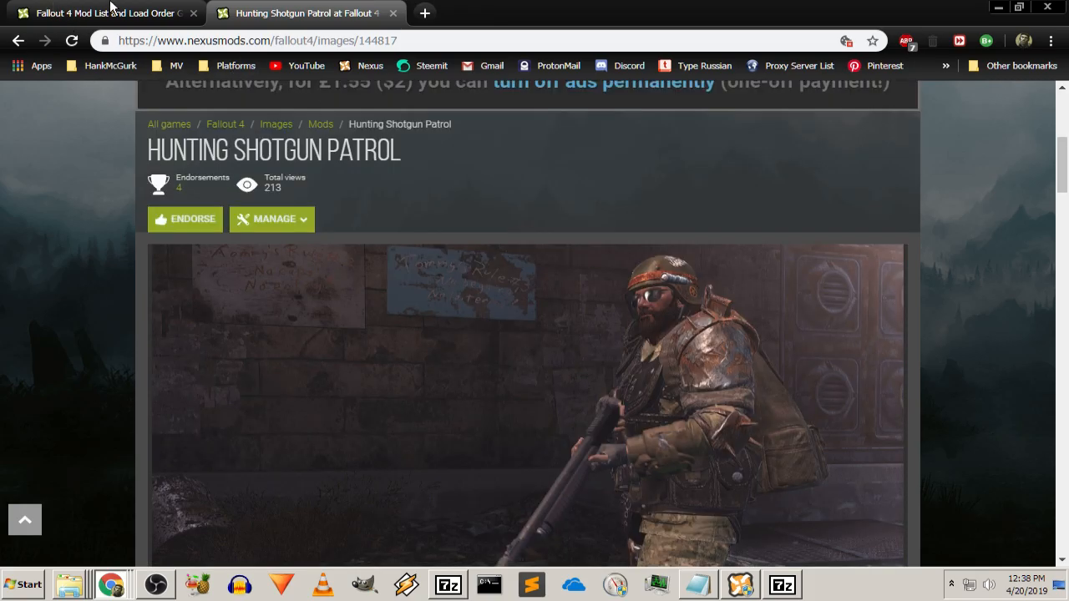
# Return to Step 4 of the mod list guide and check the download status in Nexus Mod Manager
pyautogui.click(110, 10)
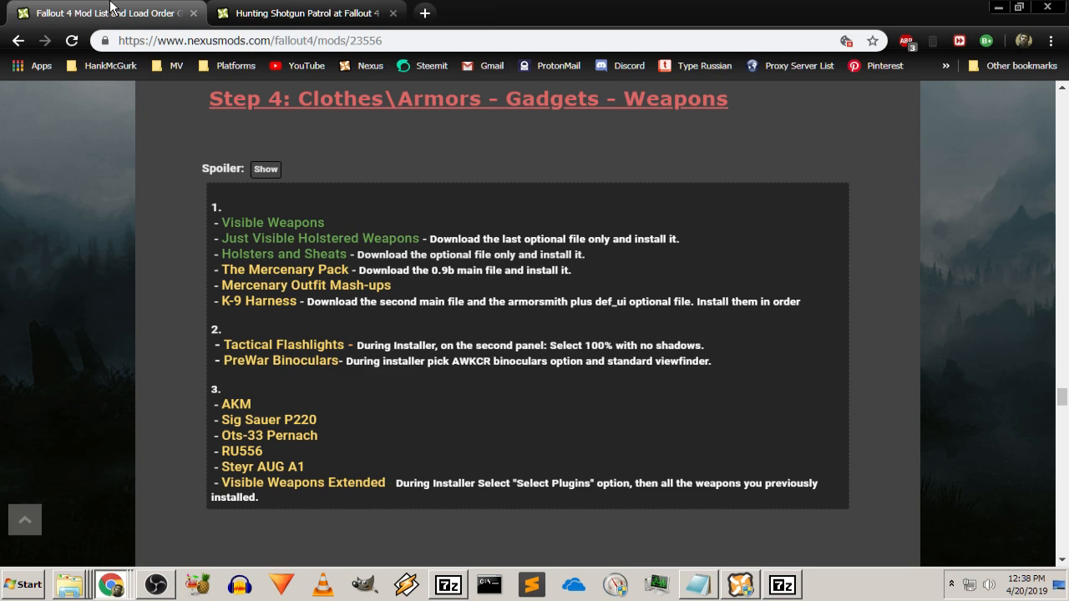
pyautogui.click(742, 570)
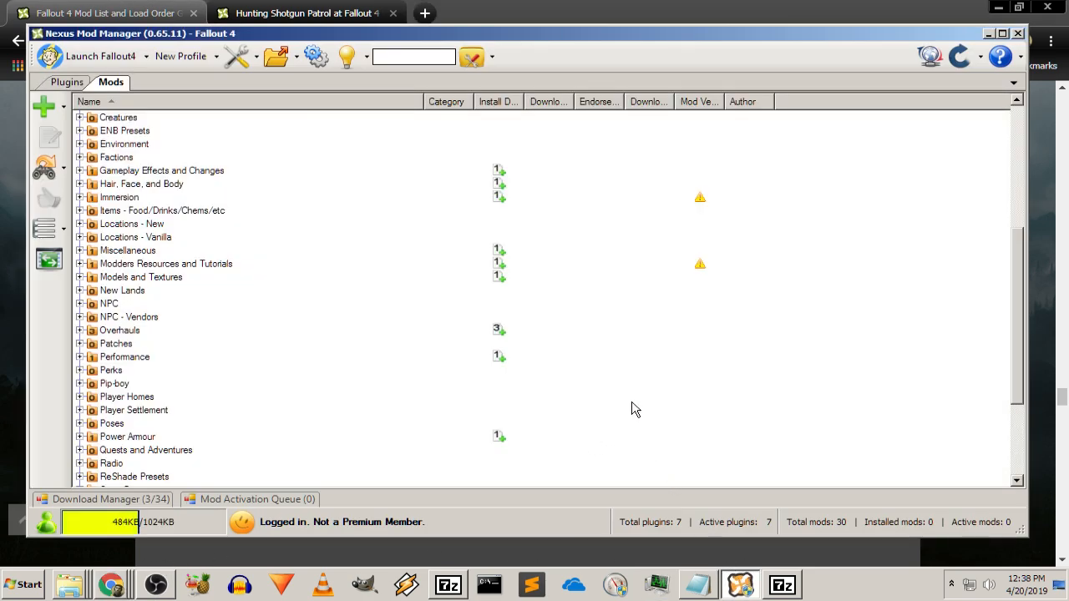
pyautogui.click(988, 33)
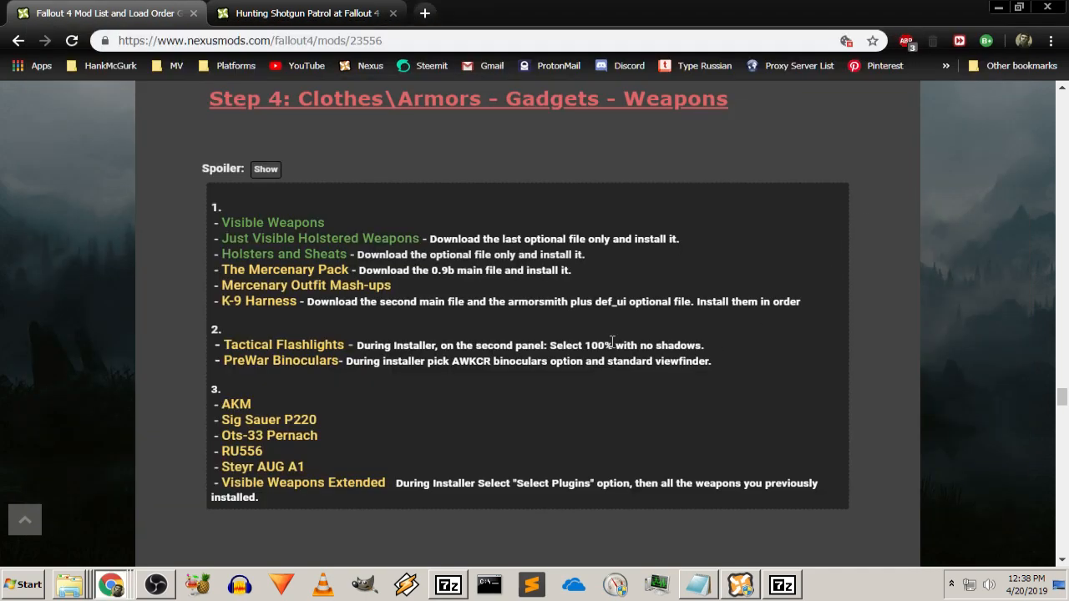
# Review the Step 4 clothes, armor, gadget and weapon entries and their install notes in the mod list guide
pyautogui.scroll(6, 612, 342)
pyautogui.scroll(-5, 760, 426)
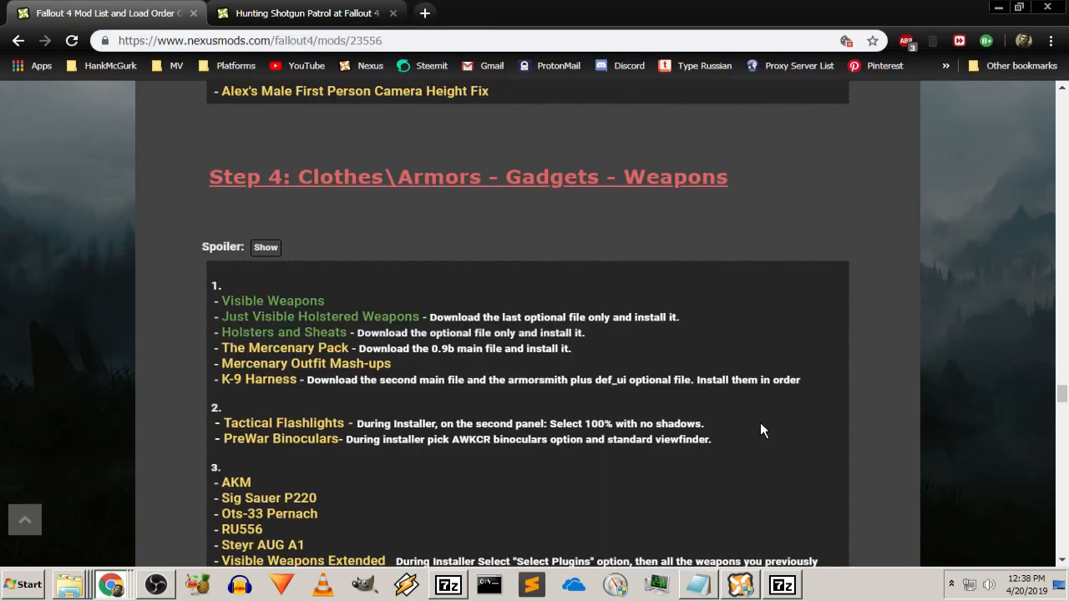
pyautogui.scroll(-2, 760, 423)
pyautogui.scroll(1, 759, 422)
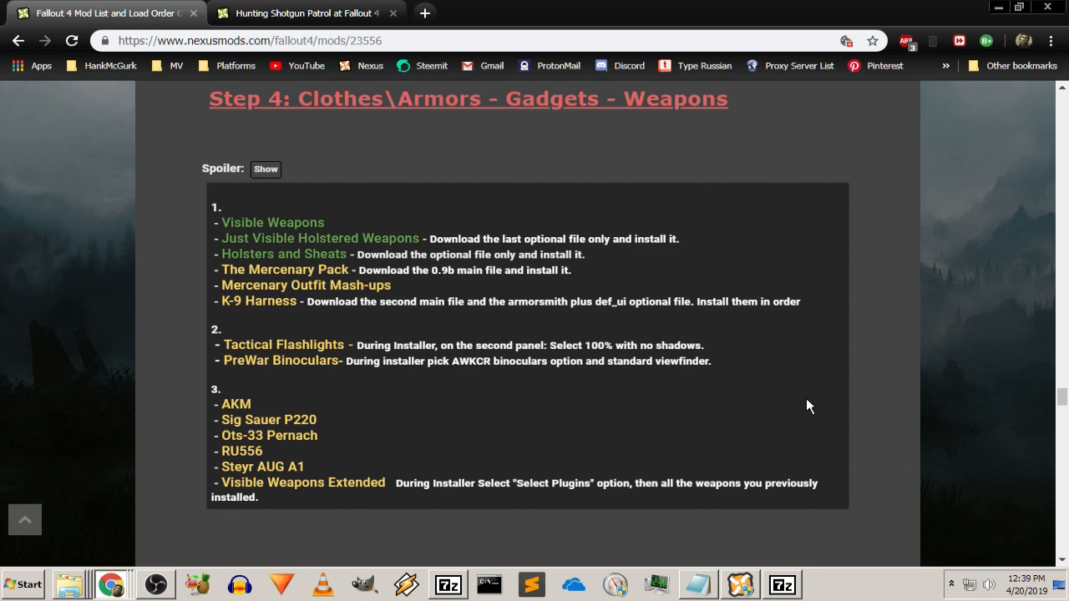
pyautogui.scroll(-1, 807, 400)
pyautogui.scroll(2, 806, 399)
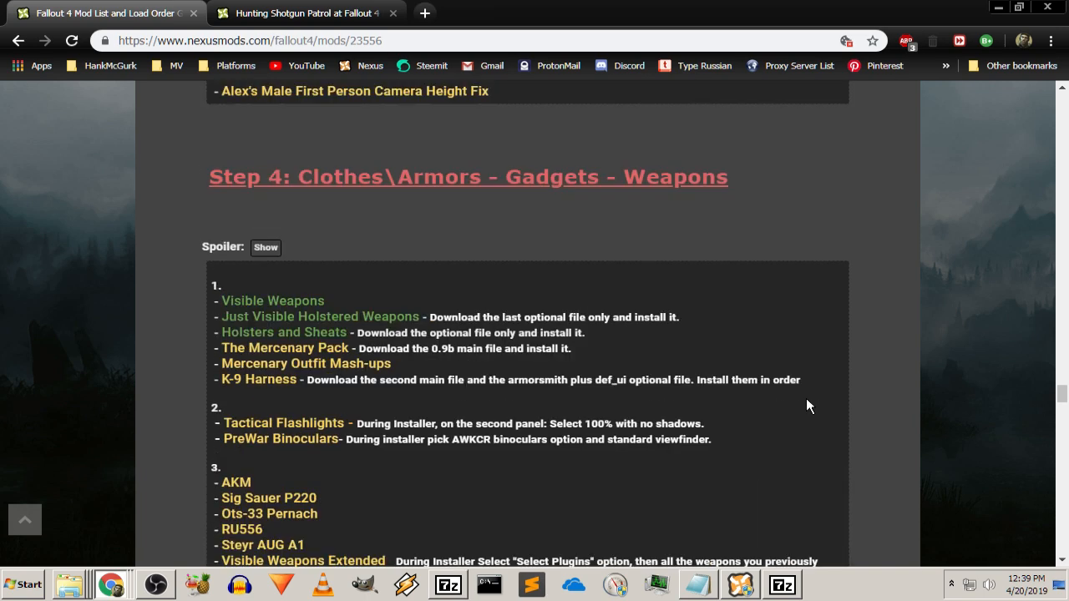
pyautogui.scroll(-3, 806, 405)
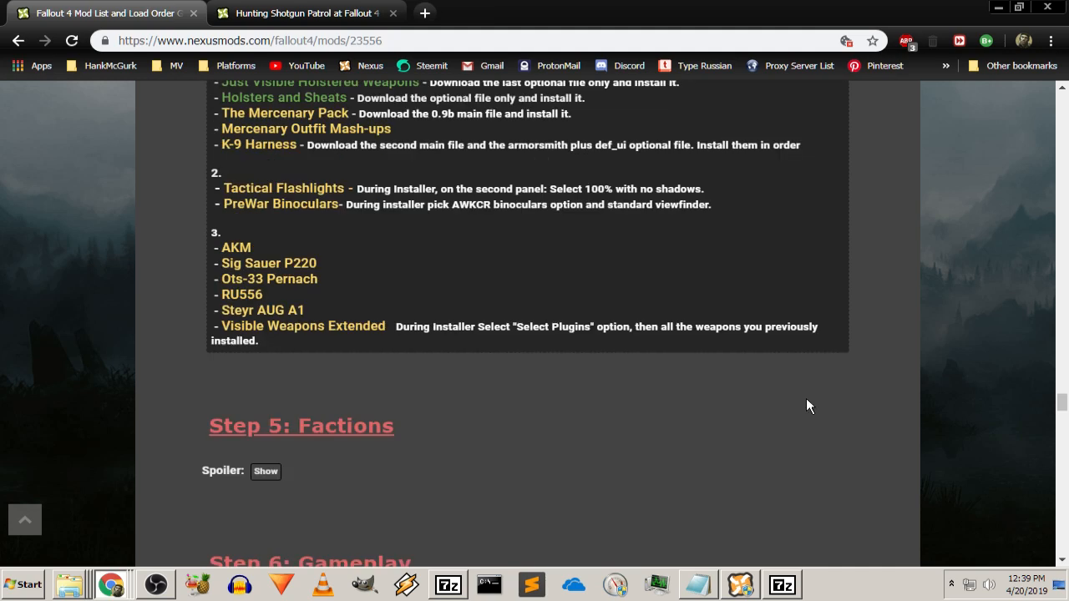
pyautogui.scroll(3, 807, 400)
pyautogui.scroll(-1, 806, 400)
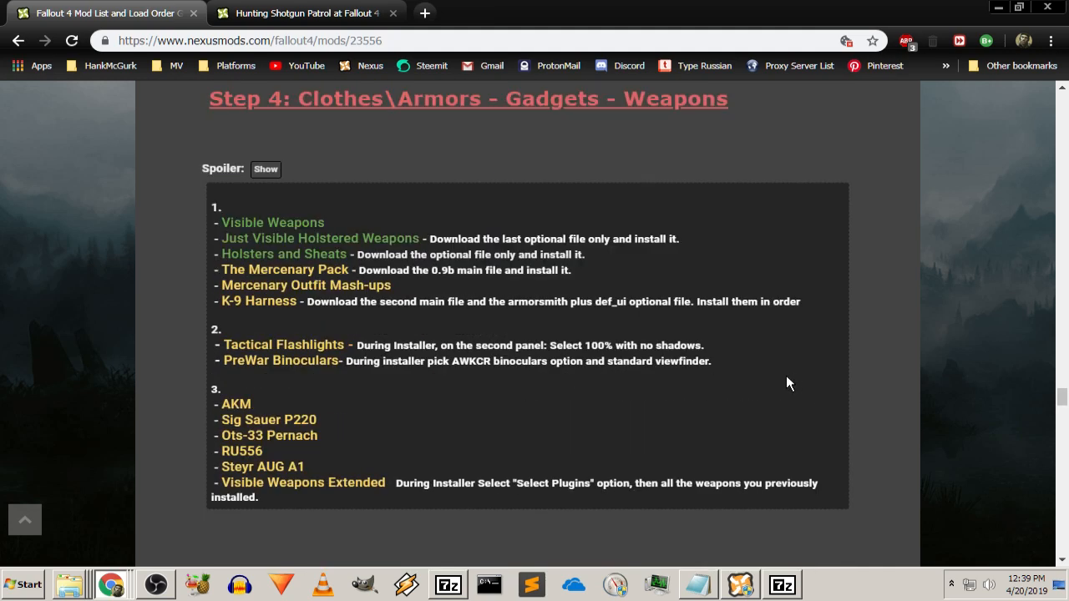
# Switch back to the Hunting Shotgun Patrol image page and examine the full screenshot
pyautogui.click(338, 12)
pyautogui.scroll(-1, 881, 302)
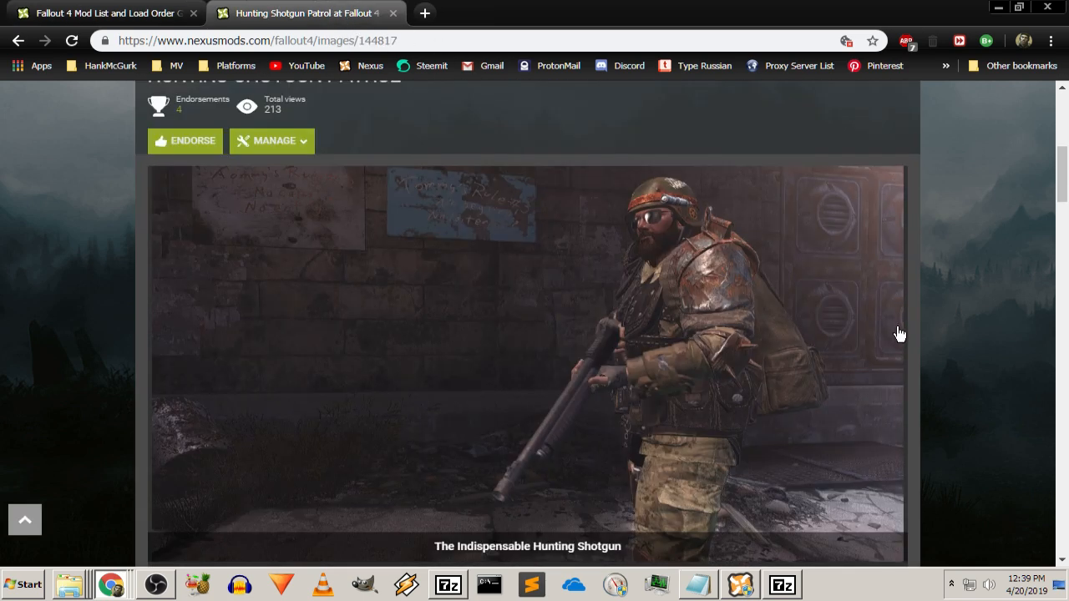
pyautogui.scroll(-1, 898, 334)
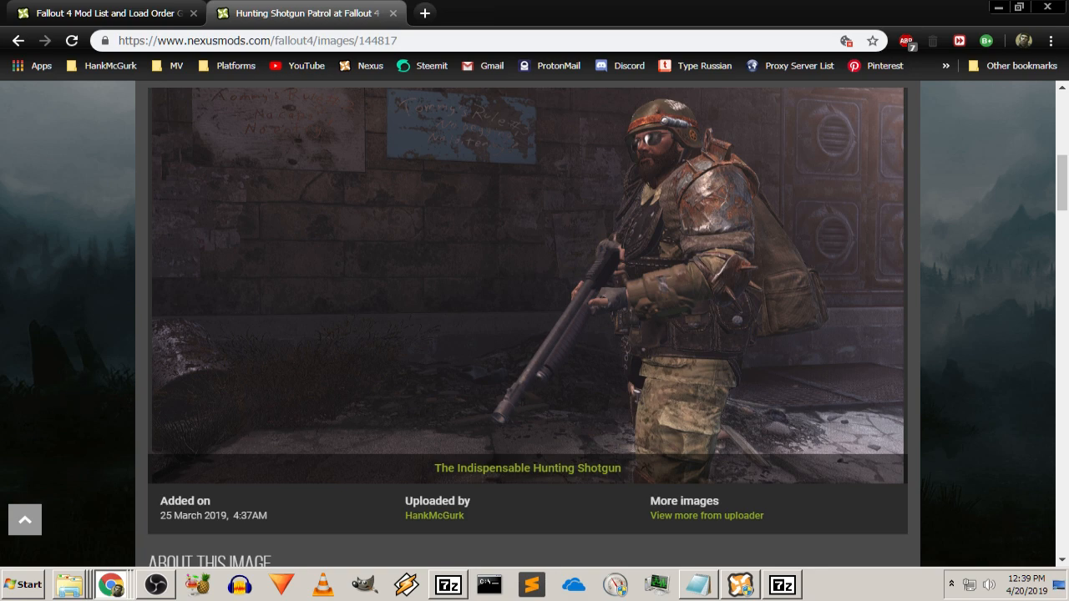
pyautogui.hotkey('alt', 'Tab')
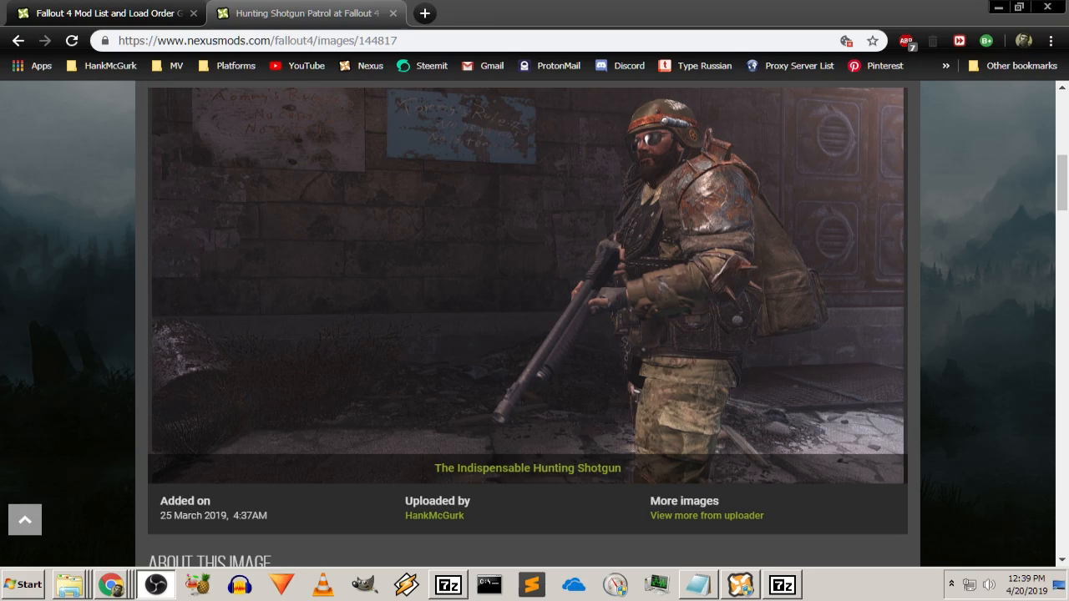